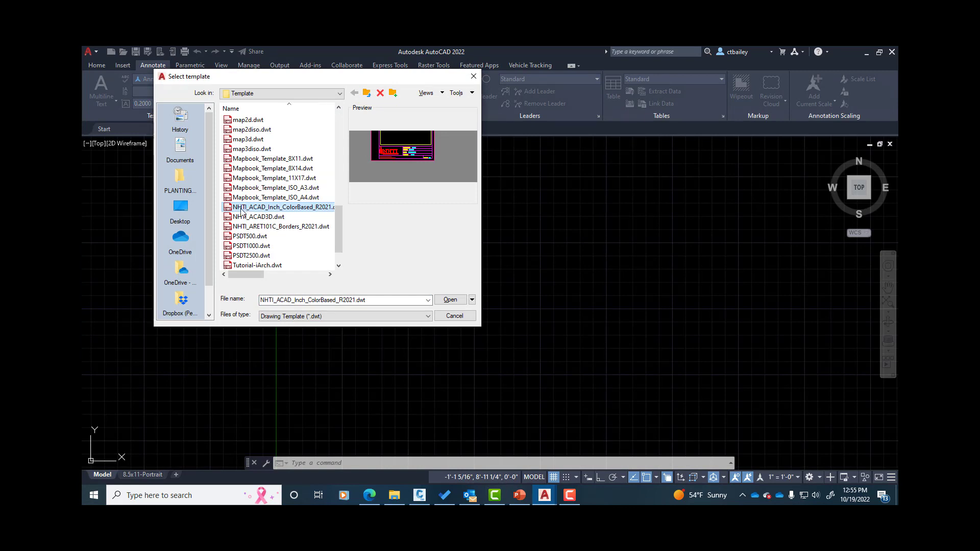
Create a new drawing from the NHTI_ACAD_Inch_ColorBased_R2021.dwt template and switch to model space.
{"action": "left_click", "coordinate": [450, 300]}
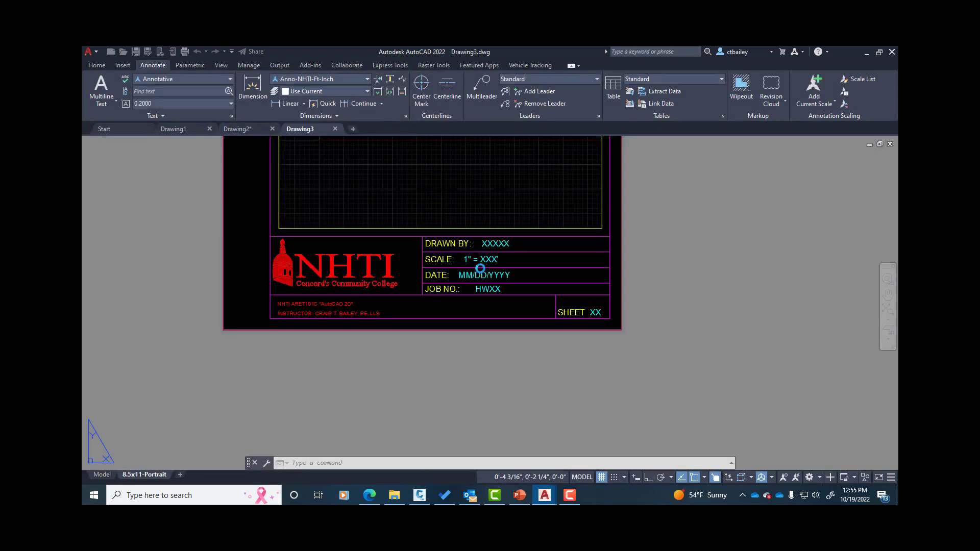
{"action": "key", "text": "Escape"}
{"action": "left_click", "coordinate": [102, 474]}
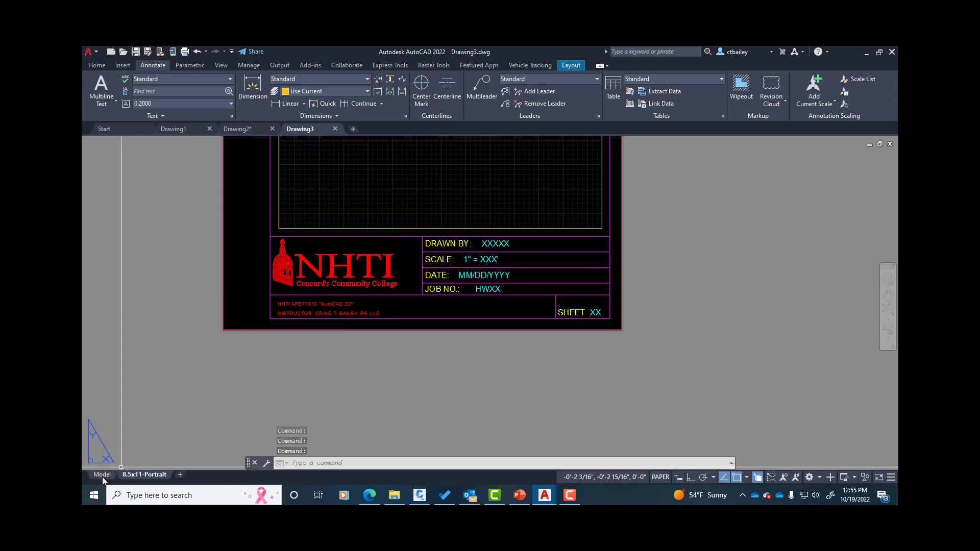
Make layer 0 the current layer in the layer properties and close the layer manager.
{"action": "type", "text": "la"}
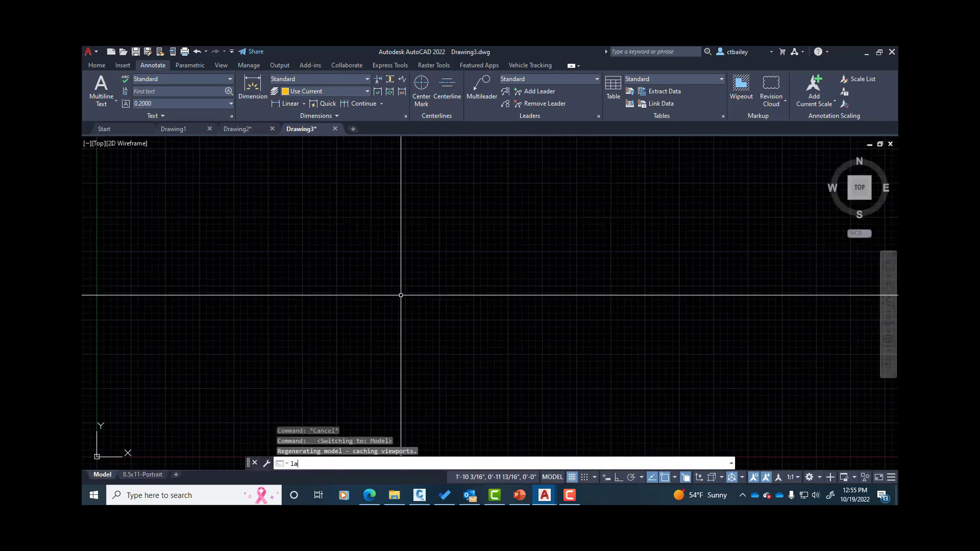
{"action": "key", "text": "Return"}
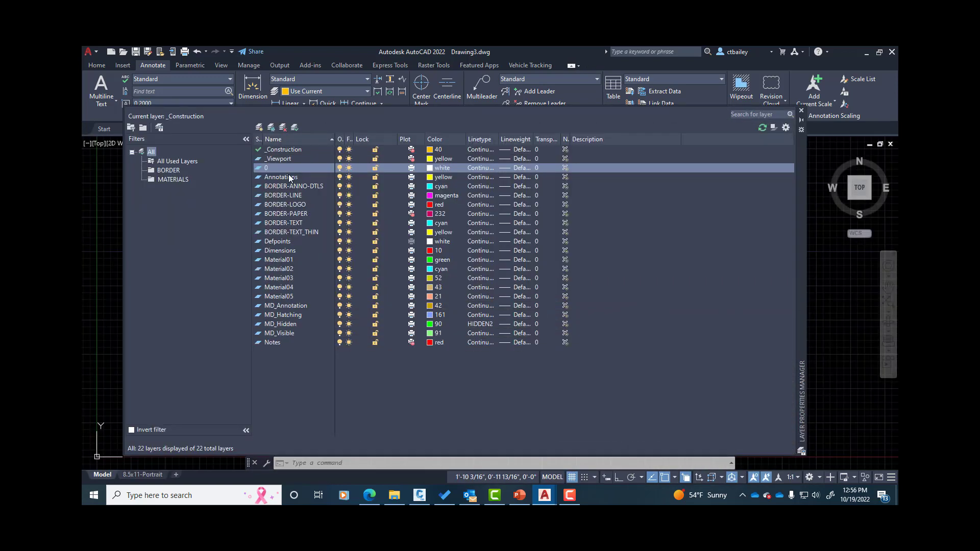
{"action": "double_click", "coordinate": [274, 171]}
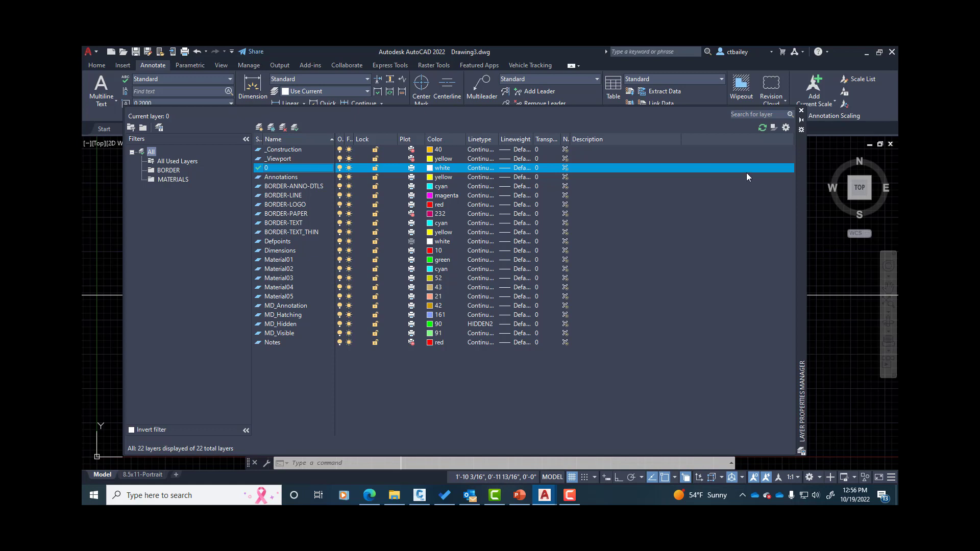
{"action": "left_click", "coordinate": [801, 111]}
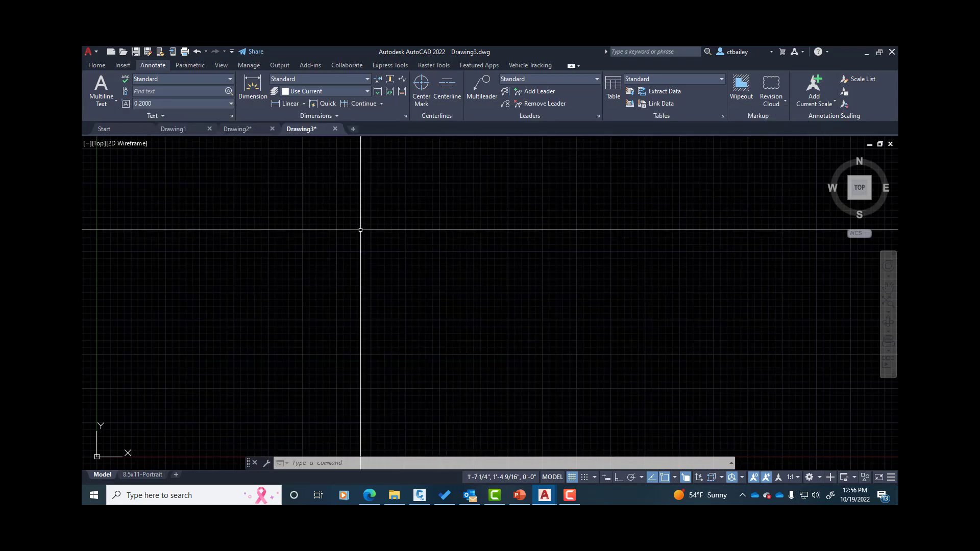
Draw an upright rectangle with a length of 32 and a width of 84 using the Dimensions option.
{"action": "type", "text": "re"}
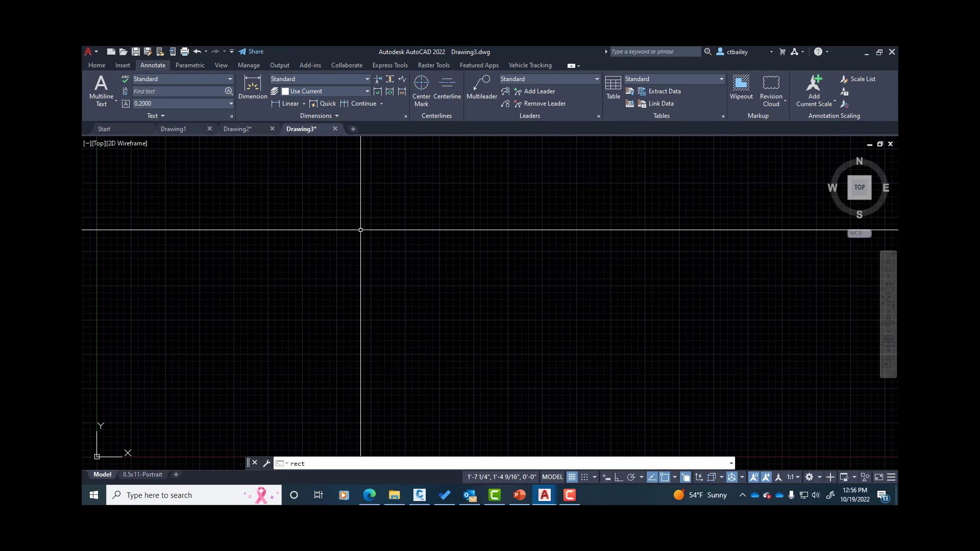
{"action": "type", "text": "ct"}
{"action": "key", "text": "Return"}
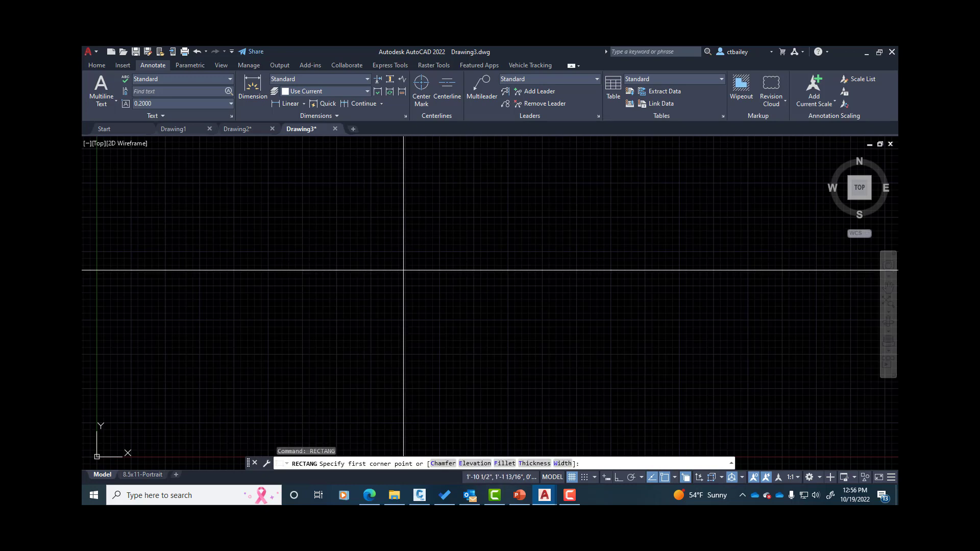
{"action": "left_click", "coordinate": [420, 333]}
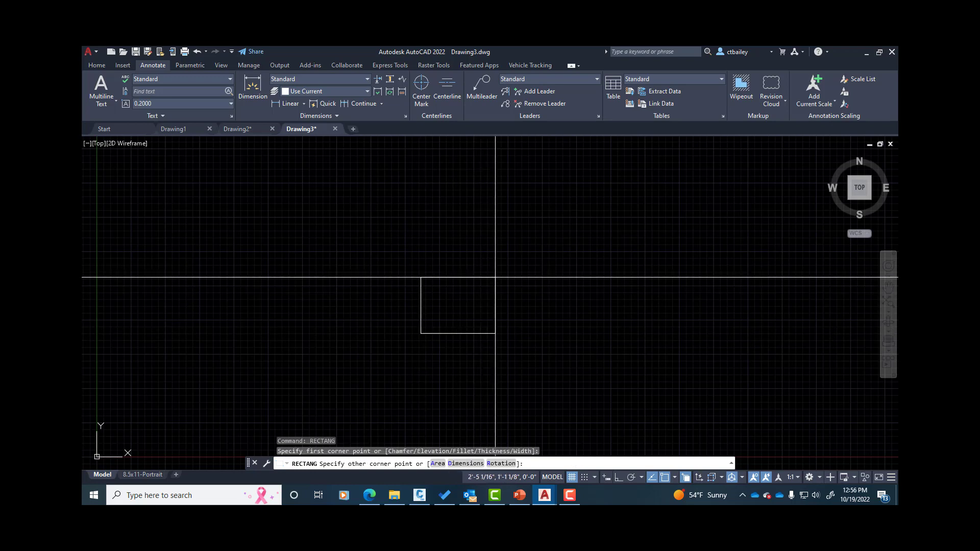
{"action": "type", "text": "d"}
{"action": "key", "text": "Return"}
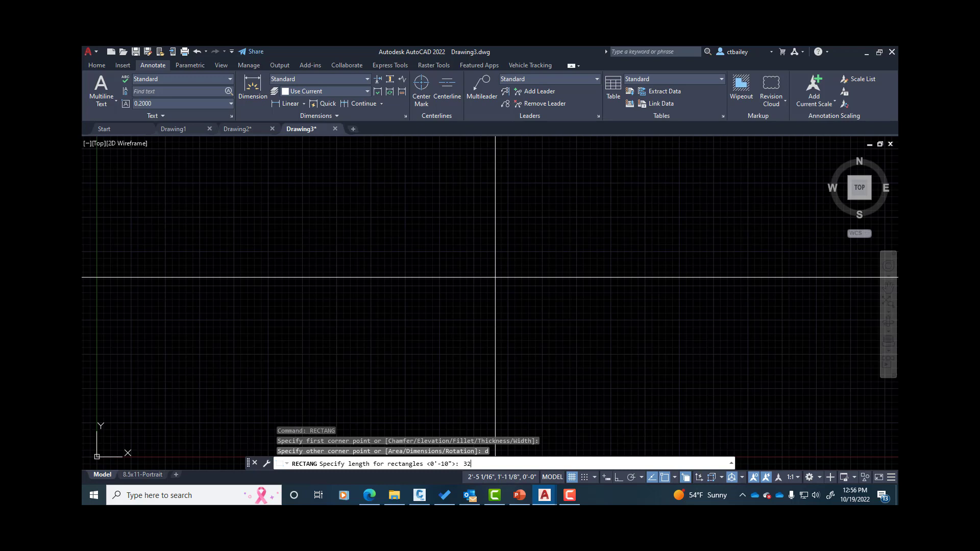
{"action": "key", "text": "Return"}
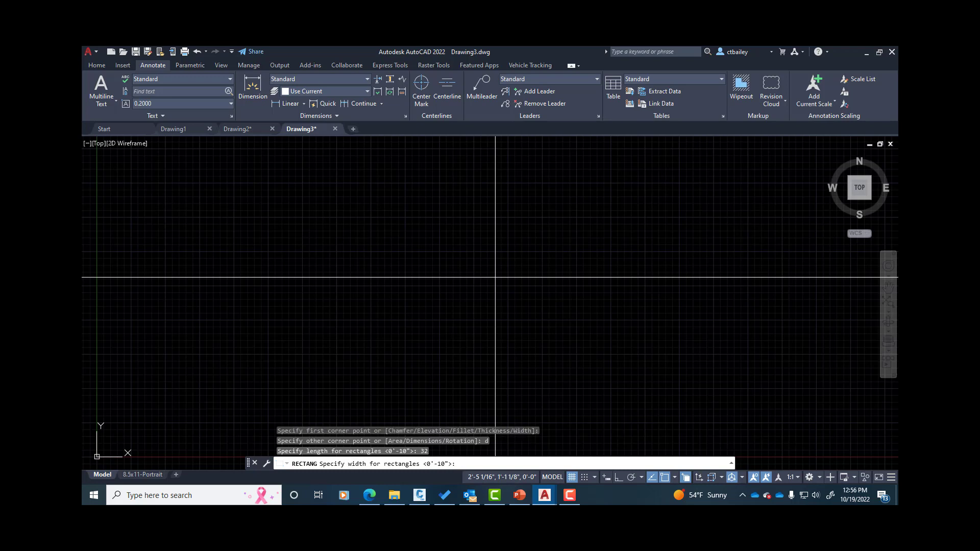
{"action": "type", "text": "84"}
{"action": "key", "text": "Return"}
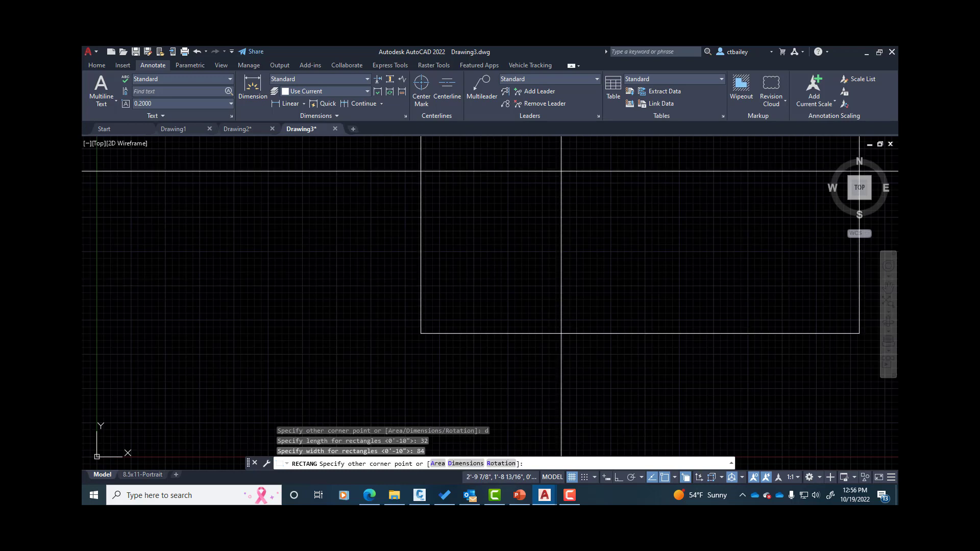
{"action": "scroll", "coordinate": [559, 291], "scroll_direction": "down", "scroll_amount": 3}
{"action": "scroll", "coordinate": [560, 290], "scroll_direction": "down", "scroll_amount": 5}
{"action": "left_click", "coordinate": [566, 309]}
{"action": "scroll", "coordinate": [584, 256], "scroll_direction": "up", "scroll_amount": 2}
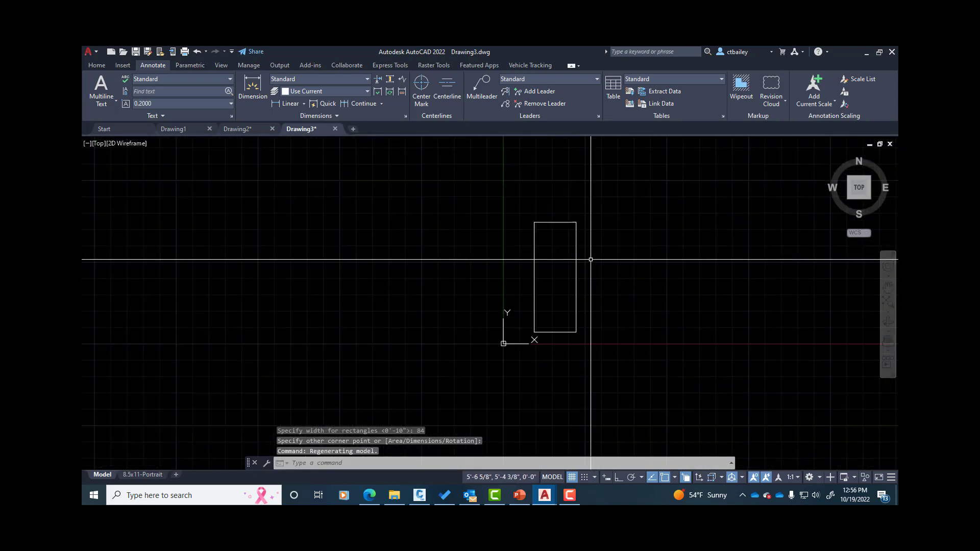
{"action": "scroll", "coordinate": [598, 273], "scroll_direction": "up", "scroll_amount": 2}
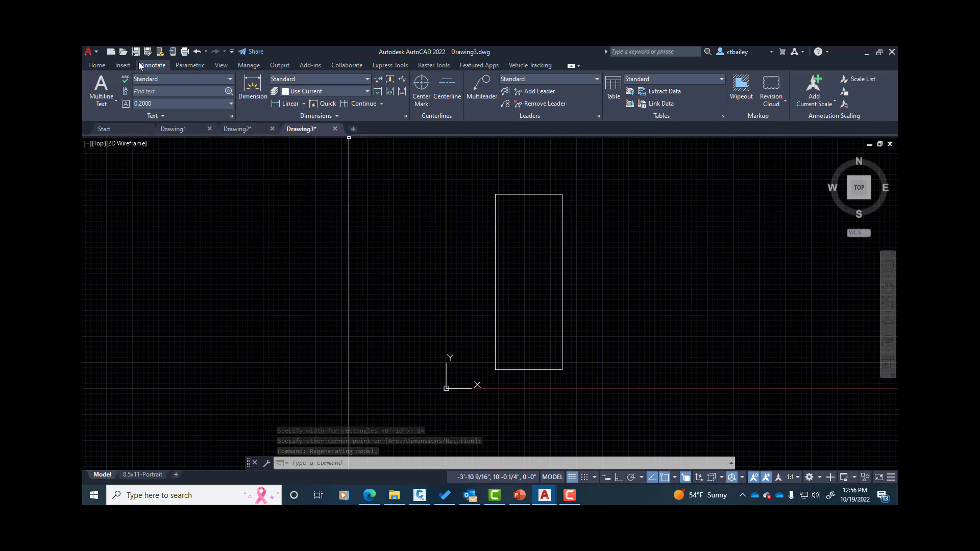
Set the dimension style to Anno-NHTI-Ft-Inch and the annotation scale to 1-1/2" = 1'-0".
{"action": "left_click", "coordinate": [332, 81]}
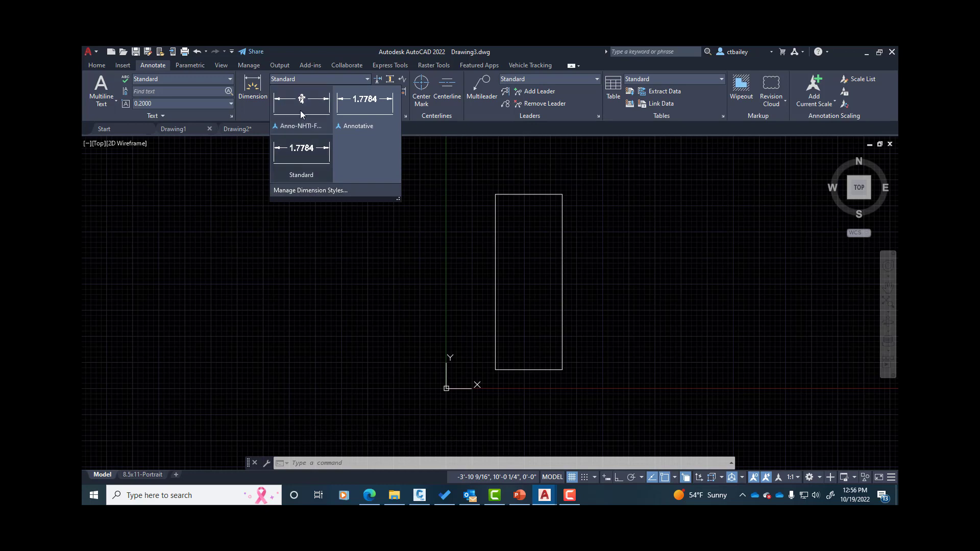
{"action": "left_click", "coordinate": [300, 110]}
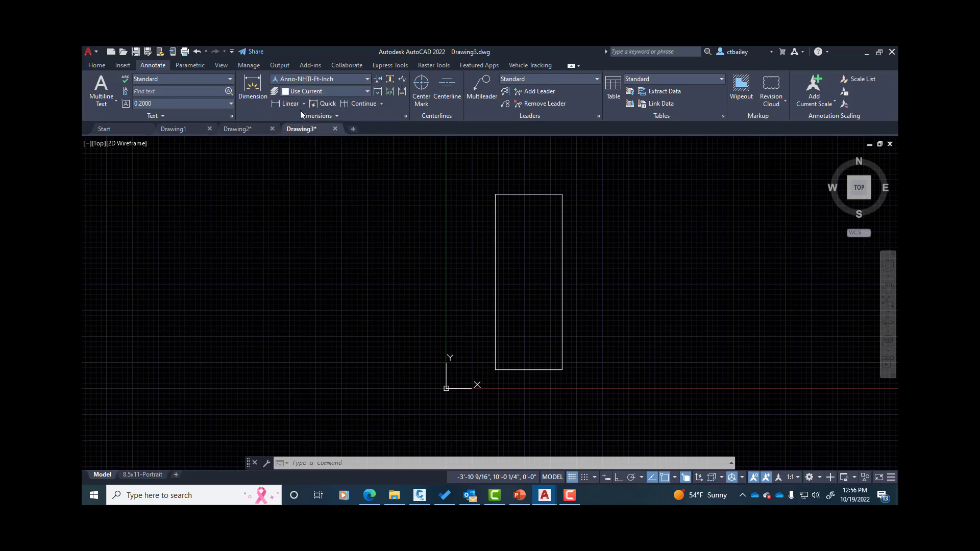
{"action": "left_click", "coordinate": [788, 477]}
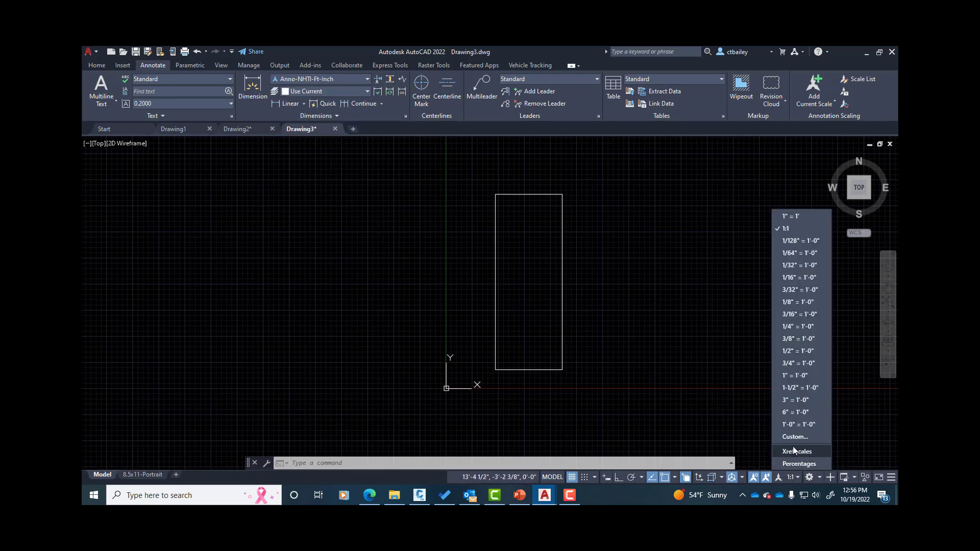
{"action": "left_click", "coordinate": [794, 388]}
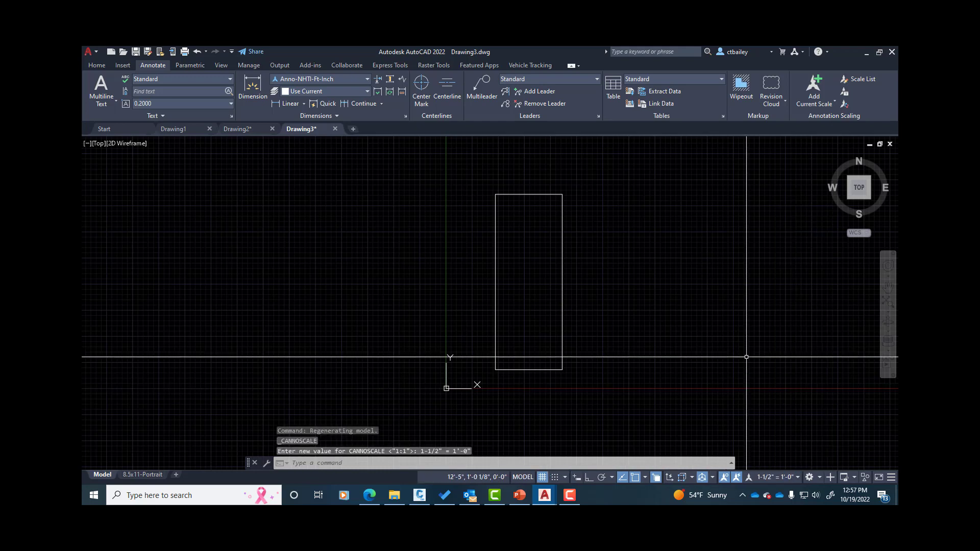
Dimension the rectangle's width above its top edge and its height beside its right edge.
{"action": "left_click", "coordinate": [253, 87]}
{"action": "left_click", "coordinate": [516, 195]}
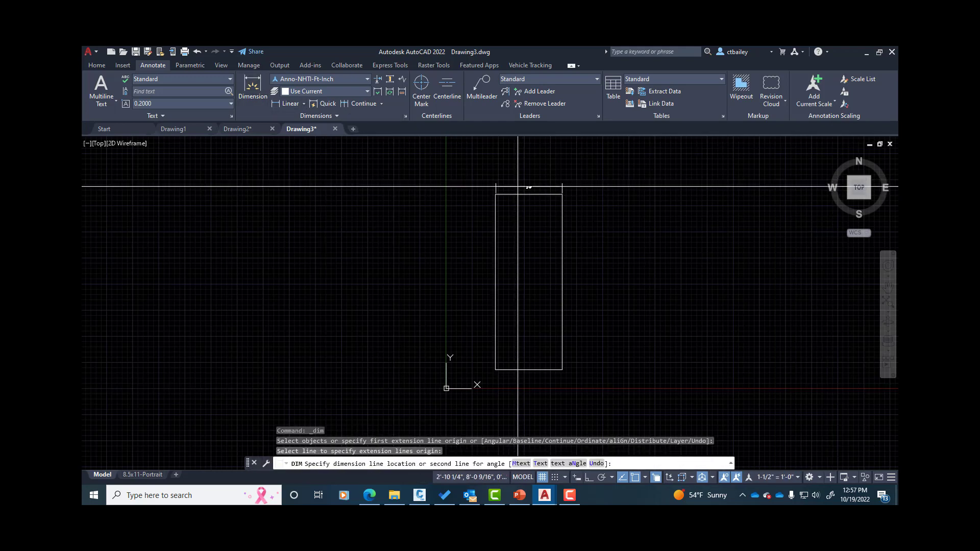
{"action": "left_click", "coordinate": [517, 187]}
{"action": "scroll", "coordinate": [518, 187], "scroll_direction": "up", "scroll_amount": 6}
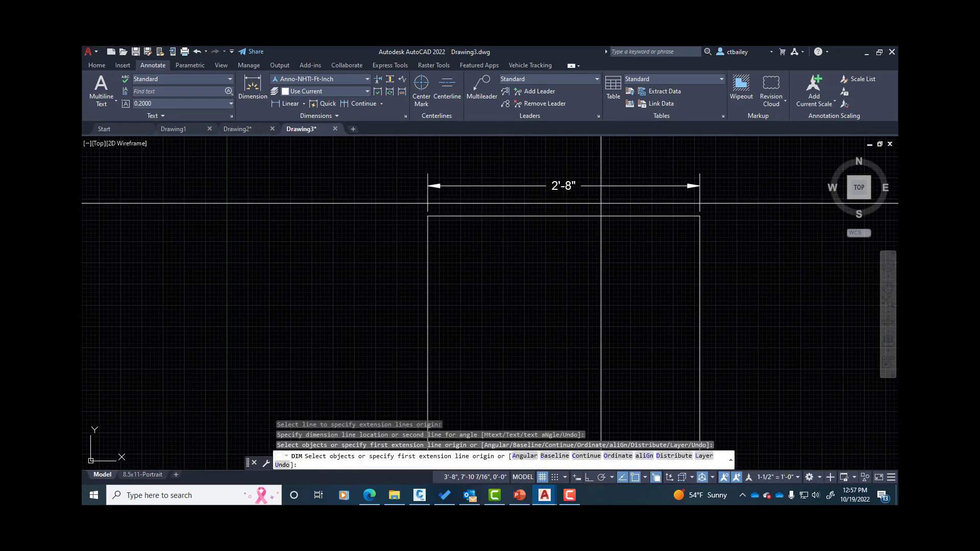
{"action": "scroll", "coordinate": [600, 203], "scroll_direction": "down", "scroll_amount": 4}
{"action": "left_click", "coordinate": [644, 273]}
{"action": "left_click", "coordinate": [674, 289]}
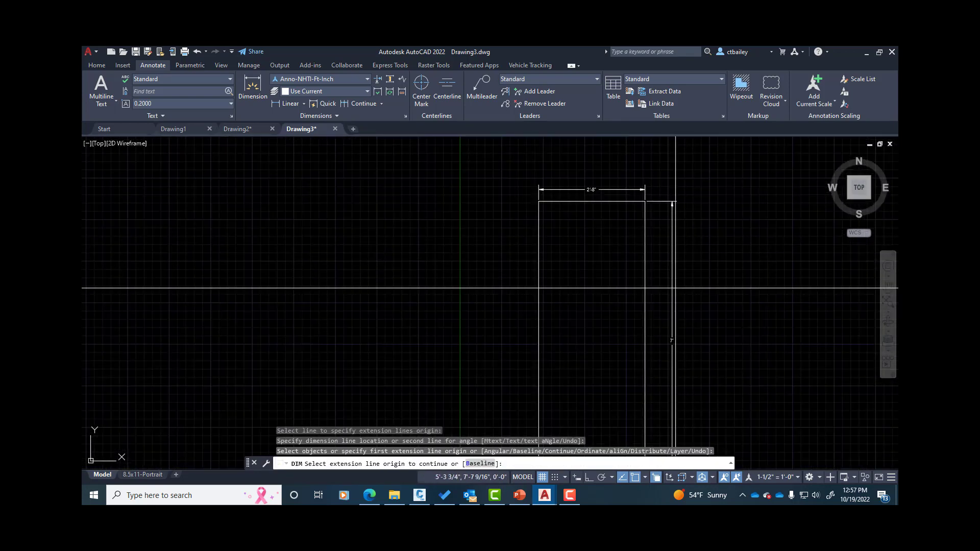
{"action": "scroll", "coordinate": [677, 341], "scroll_direction": "up", "scroll_amount": 6}
{"action": "scroll", "coordinate": [678, 353], "scroll_direction": "down", "scroll_amount": 4}
Erase the height and width dimensions, leaving only the rectangle.
{"action": "left_click", "coordinate": [677, 352]}
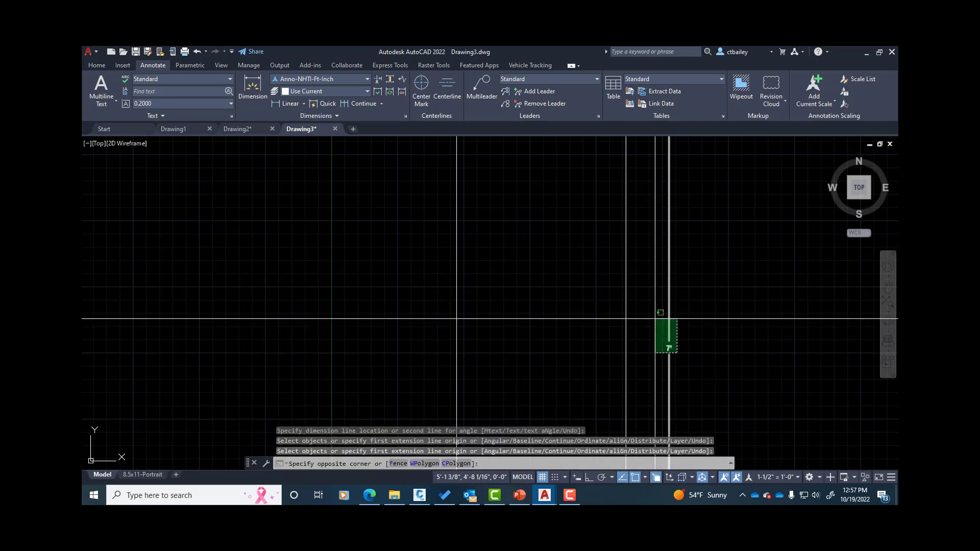
{"action": "left_click", "coordinate": [655, 319]}
{"action": "key", "text": "Delete"}
{"action": "scroll", "coordinate": [685, 339], "scroll_direction": "down", "scroll_amount": 6}
{"action": "scroll", "coordinate": [640, 281], "scroll_direction": "up", "scroll_amount": 6}
{"action": "left_click", "coordinate": [683, 292]}
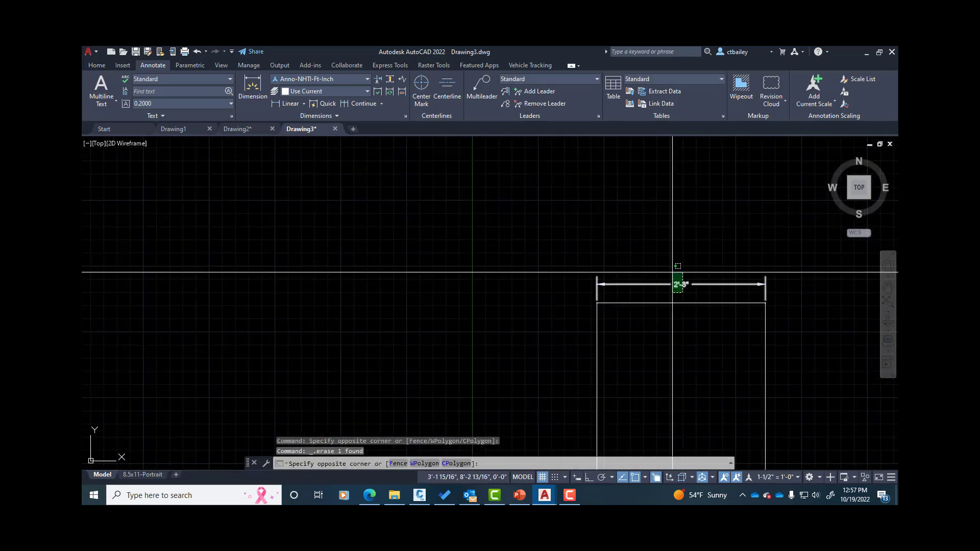
{"action": "left_click", "coordinate": [672, 272]}
{"action": "key", "text": "Delete"}
{"action": "scroll", "coordinate": [619, 236], "scroll_direction": "down", "scroll_amount": 4}
{"action": "scroll", "coordinate": [667, 383], "scroll_direction": "up", "scroll_amount": 4}
{"action": "scroll", "coordinate": [604, 302], "scroll_direction": "down", "scroll_amount": 3}
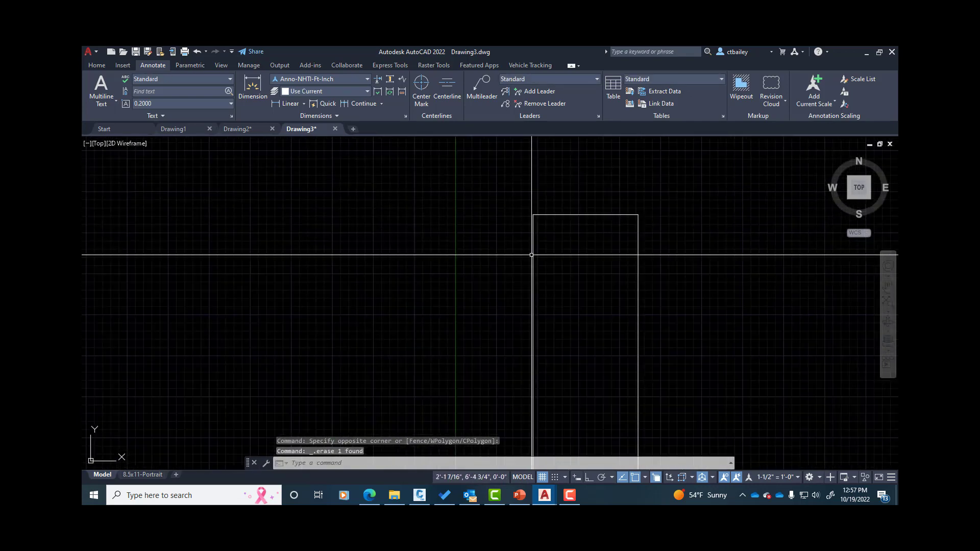
{"action": "scroll", "coordinate": [575, 326], "scroll_direction": "down", "scroll_amount": 3}
{"action": "scroll", "coordinate": [587, 360], "scroll_direction": "up", "scroll_amount": 3}
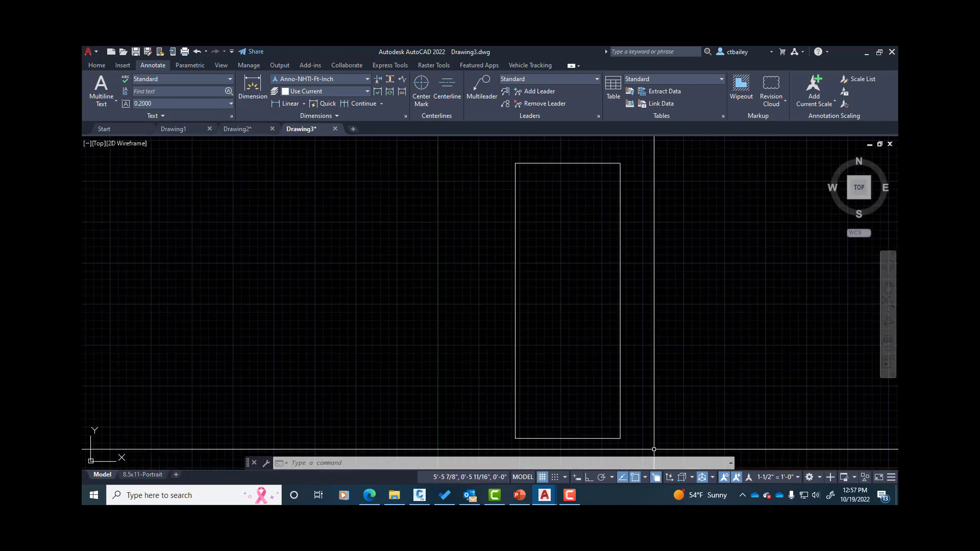
Start a new block definition named DOOR and dismiss the e-mail notification.
{"action": "type", "text": "block"}
{"action": "key", "text": "Return"}
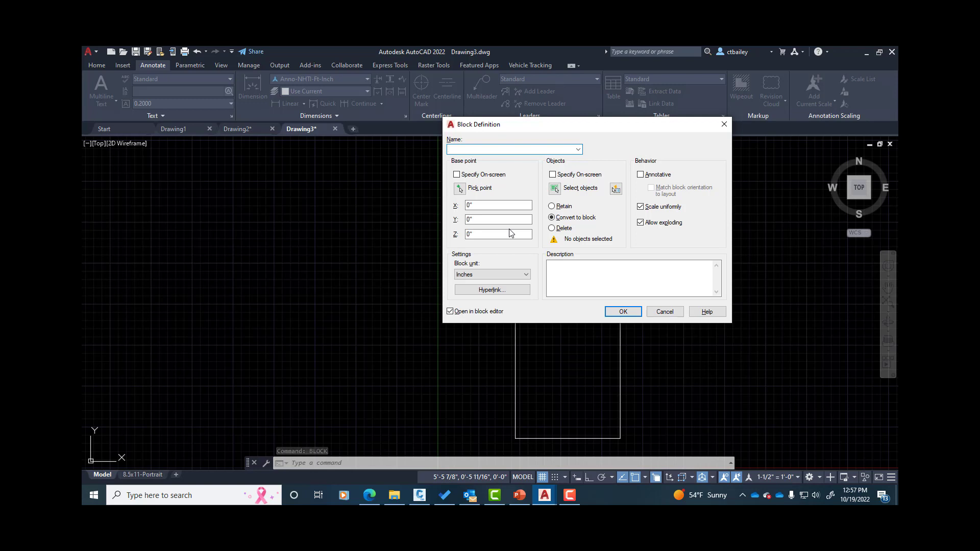
{"action": "type", "text": "DOOR"}
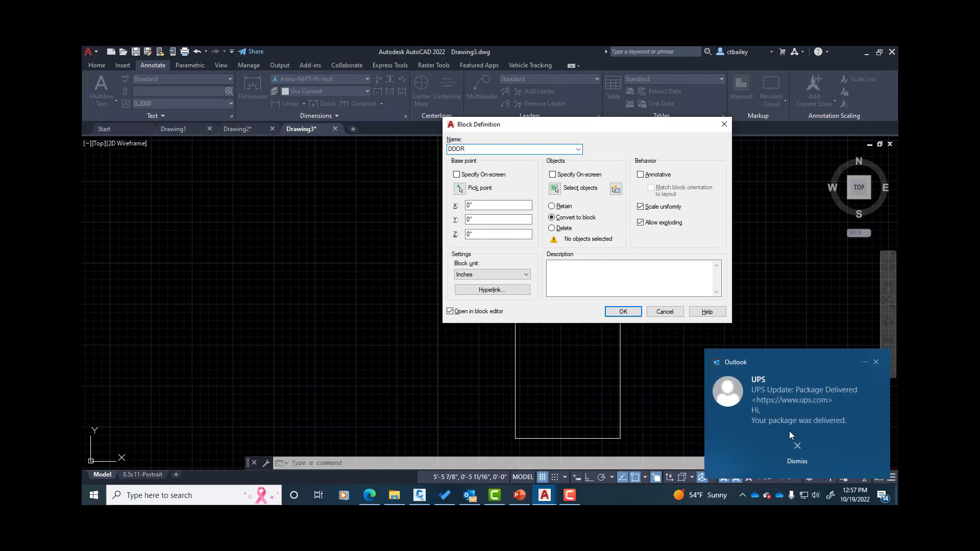
{"action": "left_click", "coordinate": [795, 446]}
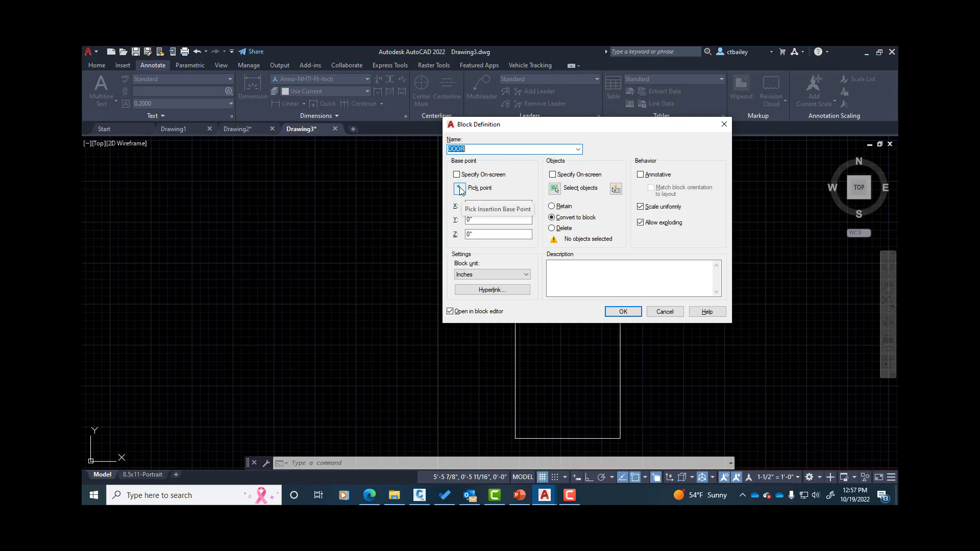
Set the DOOR block's base point at the midpoint of the rectangle's bottom edge, using a midpoint snap override.
{"action": "left_click", "coordinate": [459, 189]}
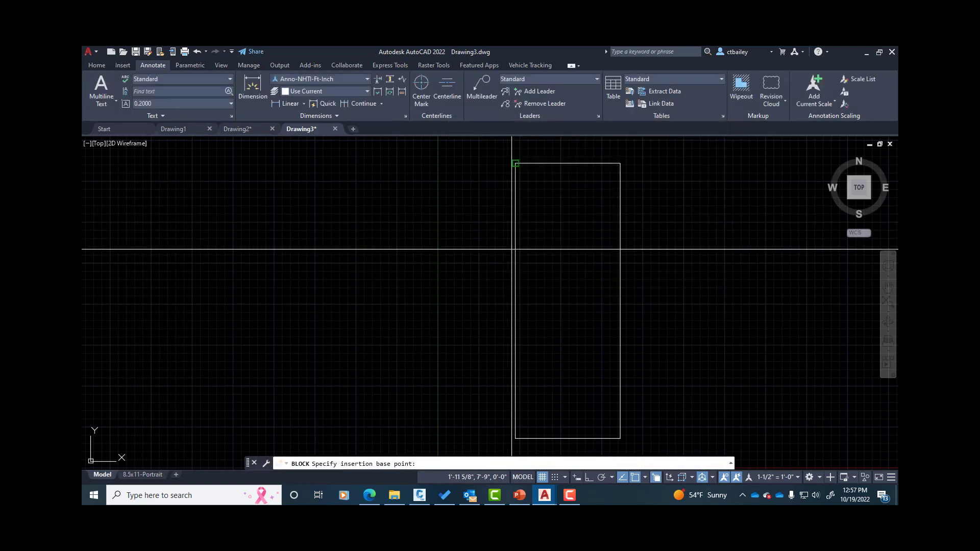
{"action": "scroll", "coordinate": [424, 178], "scroll_direction": "down", "scroll_amount": 2}
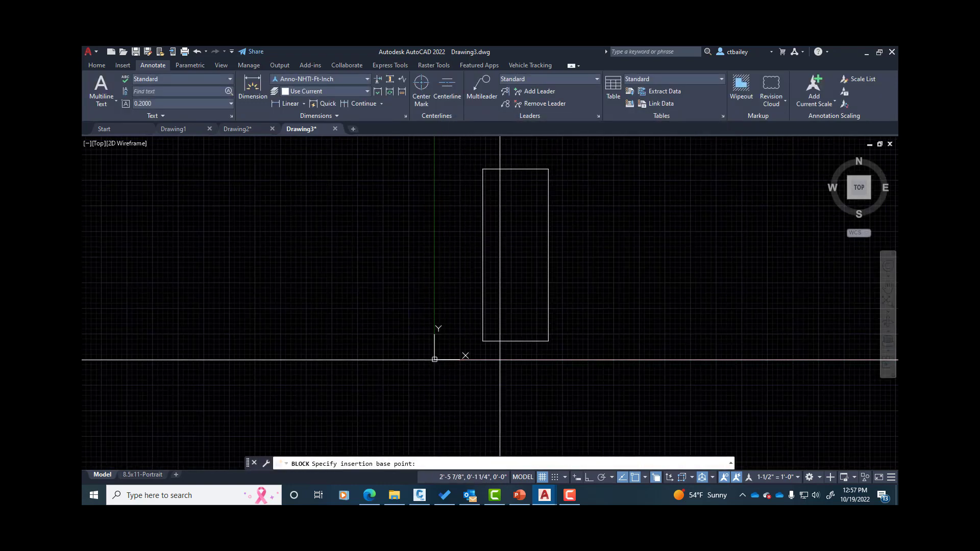
{"action": "right_click", "coordinate": [505, 360], "text": "shift"}
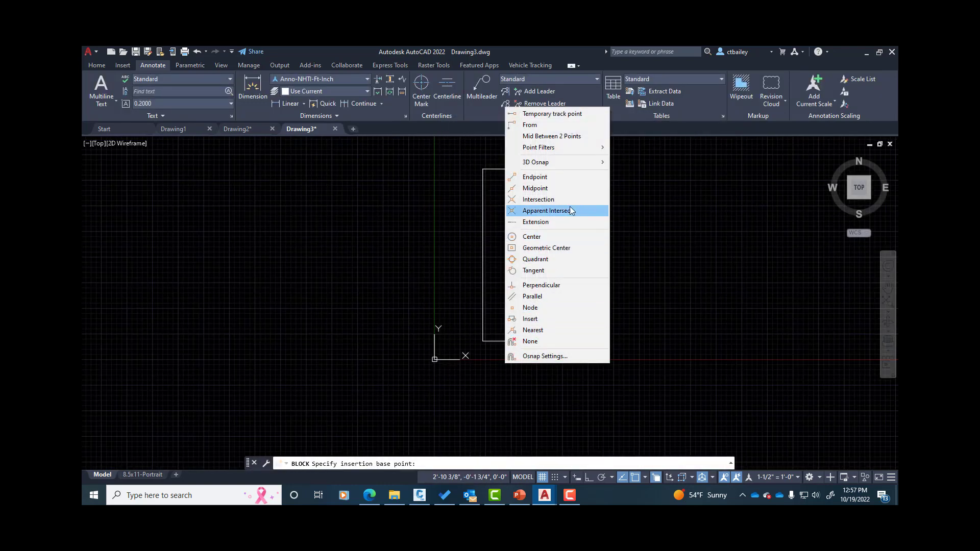
{"action": "left_click", "coordinate": [565, 188]}
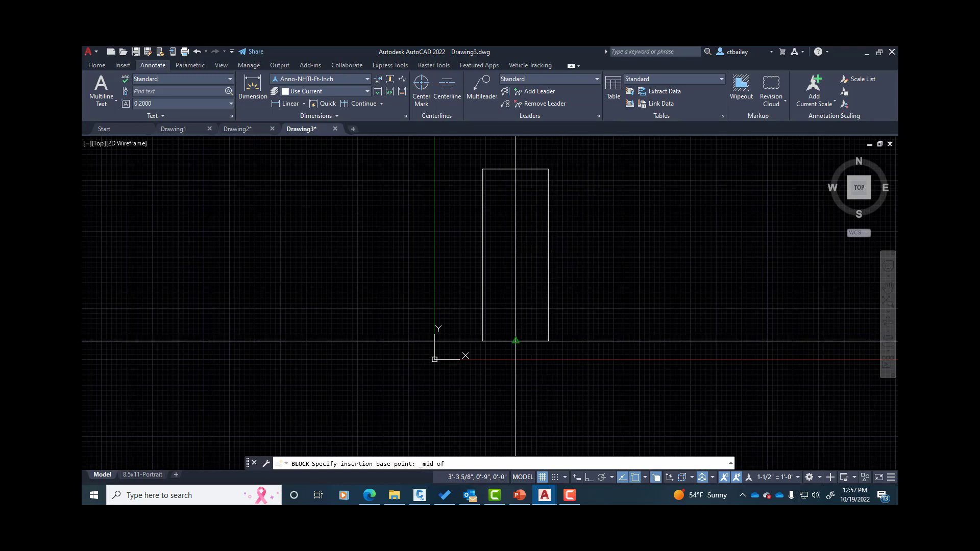
{"action": "left_click", "coordinate": [515, 340]}
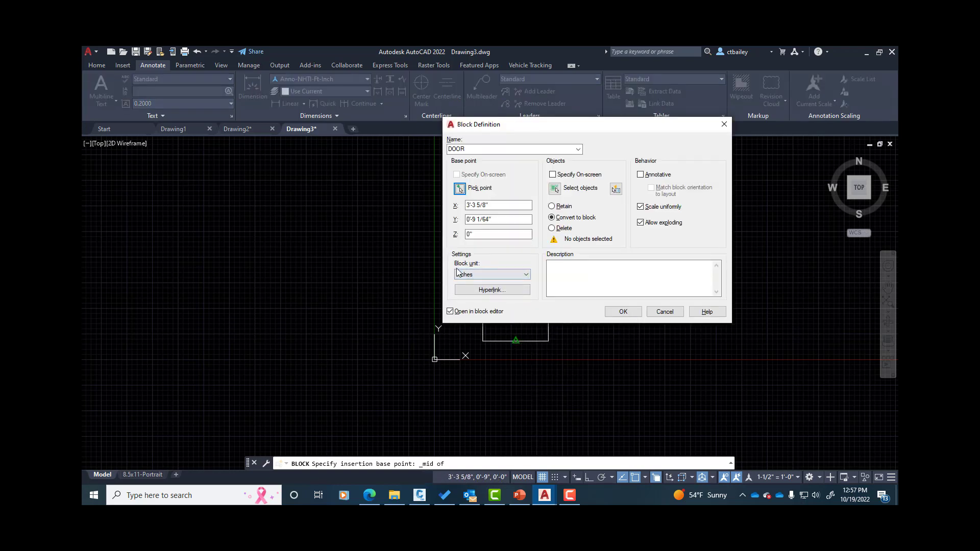
Select the rectangle as the object for the DOOR block definition.
{"action": "left_click", "coordinate": [554, 188]}
{"action": "left_click", "coordinate": [566, 350]}
{"action": "left_click", "coordinate": [524, 317]}
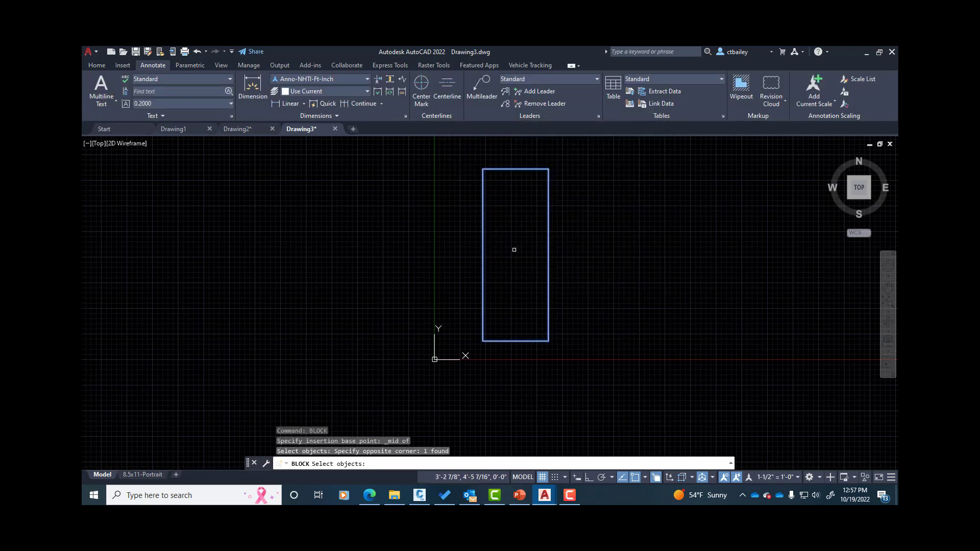
{"action": "key", "text": "Return"}
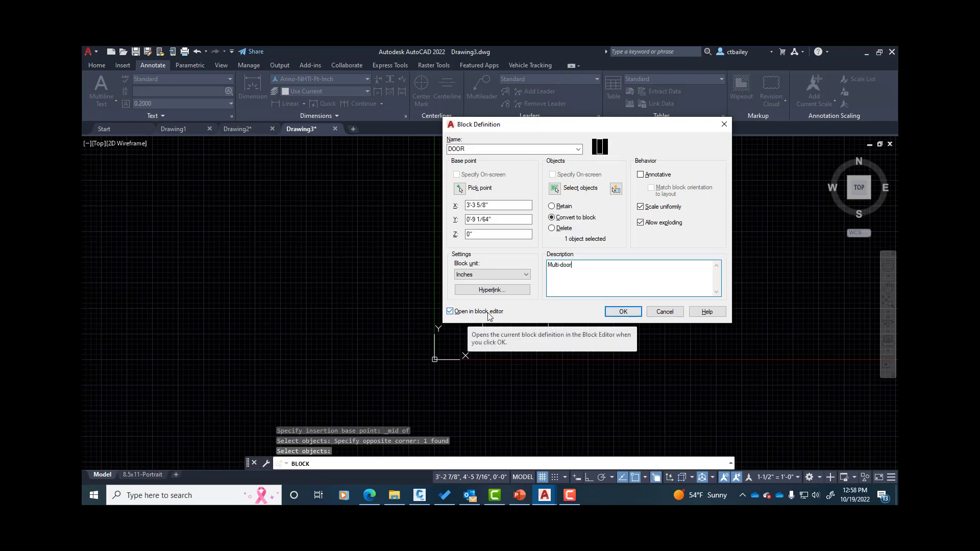
Create the DOOR block, open it in the block editor, and turn the drawing grid off.
{"action": "left_click", "coordinate": [623, 311]}
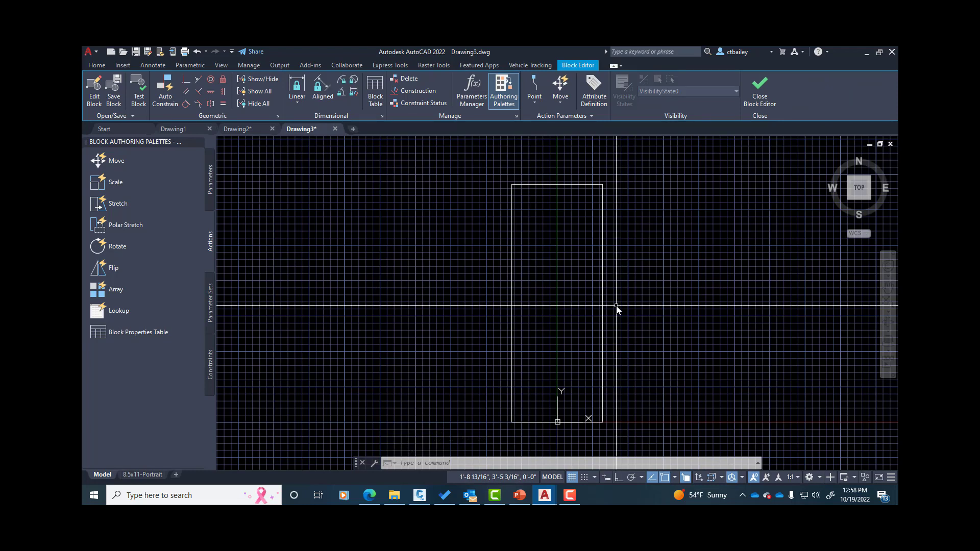
{"action": "type", "text": "grid"}
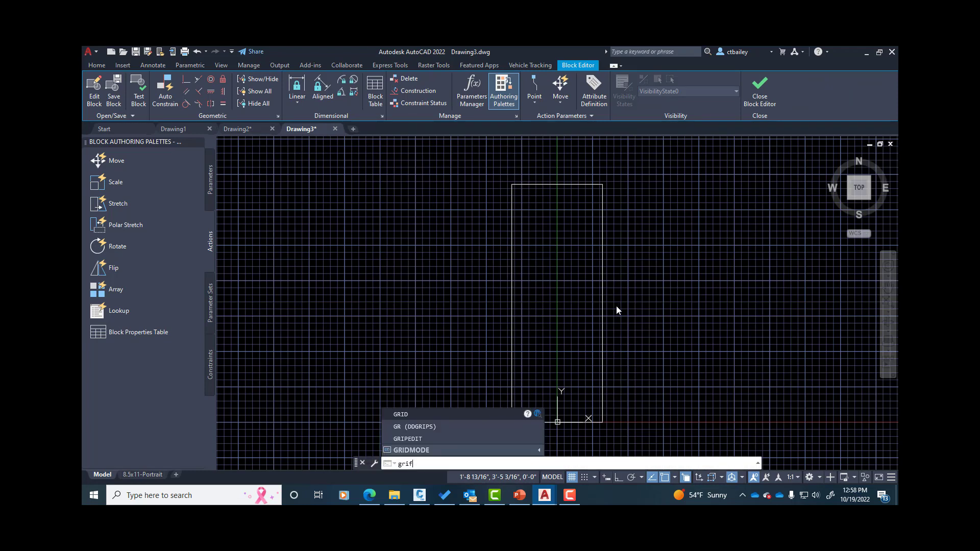
{"action": "key", "text": "Return"}
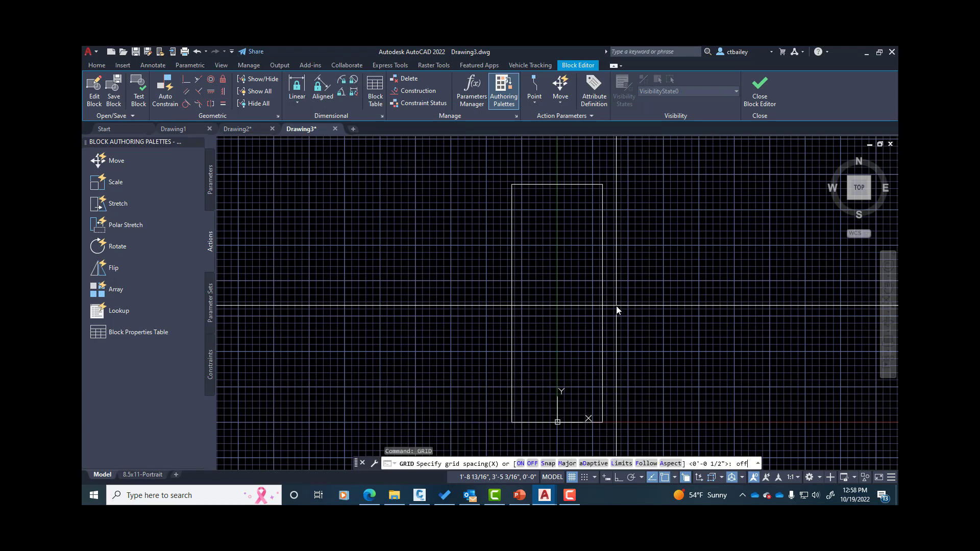
{"action": "type", "text": "off"}
{"action": "key", "text": "Return"}
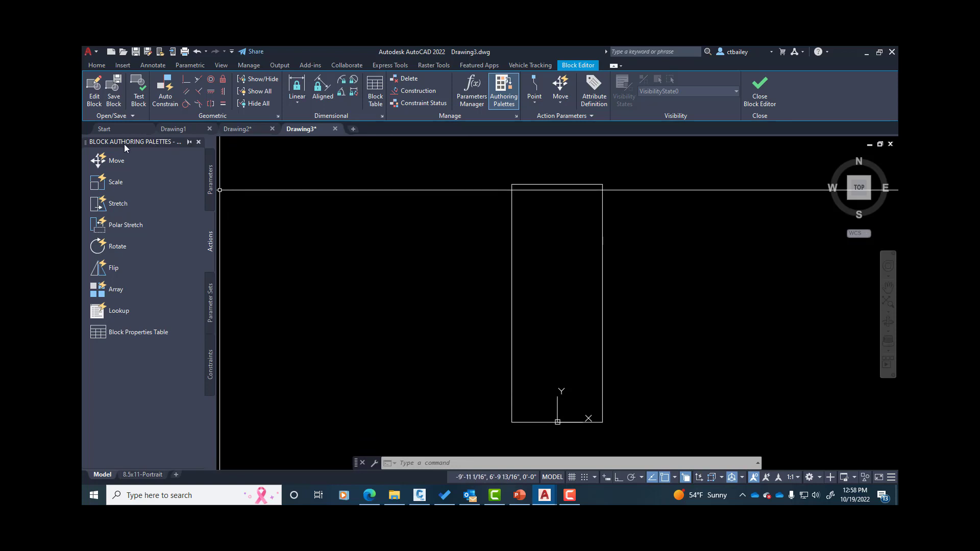
Redock the block authoring palettes, then display the Properties palette and dock it on the opposite side of the drawing area.
{"action": "mouse_move", "coordinate": [161, 145]}
{"action": "left_mouse_down"}
{"action": "mouse_move", "coordinate": [272, 158]}
{"action": "mouse_move", "coordinate": [179, 151]}
{"action": "mouse_move", "coordinate": [295, 192]}
{"action": "left_mouse_up"}
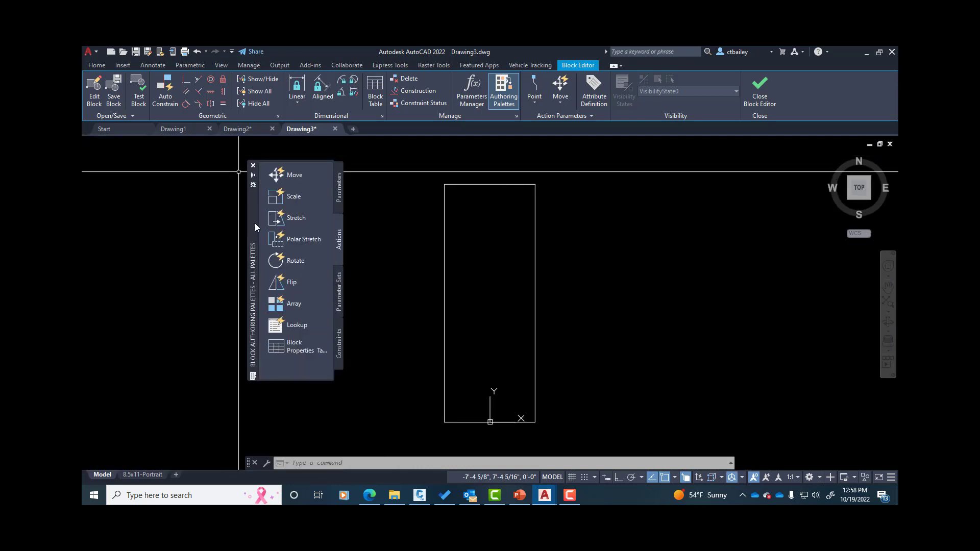
{"action": "mouse_move", "coordinate": [255, 223]}
{"action": "left_mouse_down"}
{"action": "mouse_move", "coordinate": [299, 227]}
{"action": "mouse_move", "coordinate": [178, 235]}
{"action": "mouse_move", "coordinate": [81, 217]}
{"action": "left_mouse_up"}
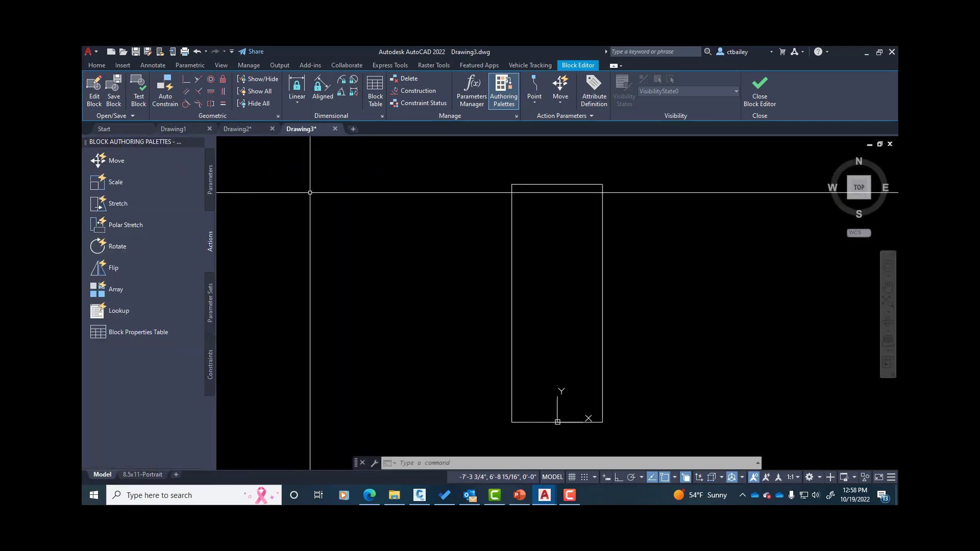
{"action": "type", "text": "PR"}
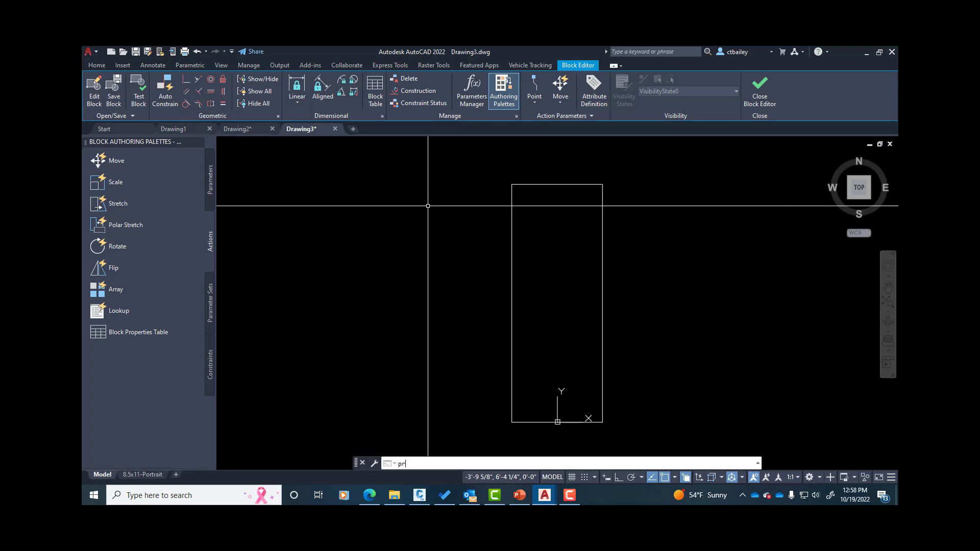
{"action": "type", "text": "opertie"}
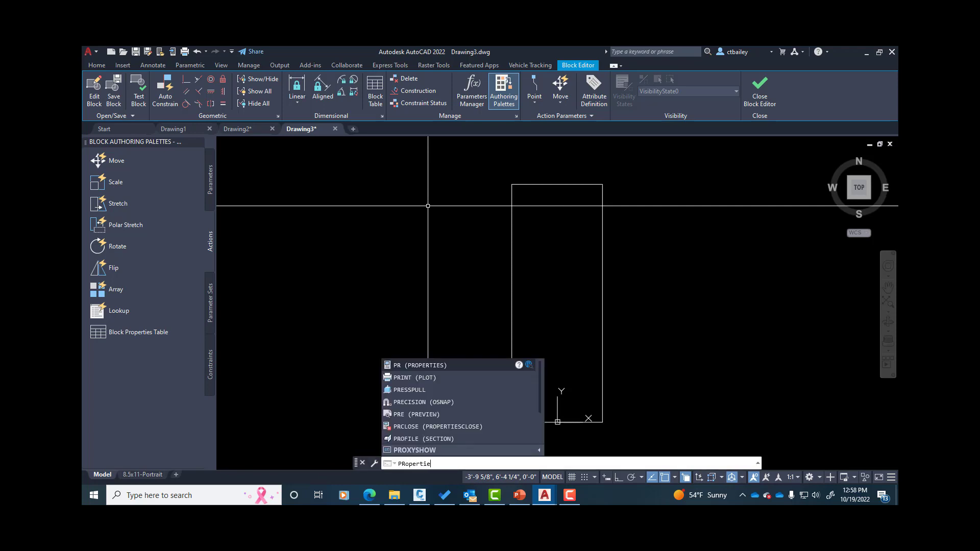
{"action": "type", "text": "s"}
{"action": "key", "text": "Return"}
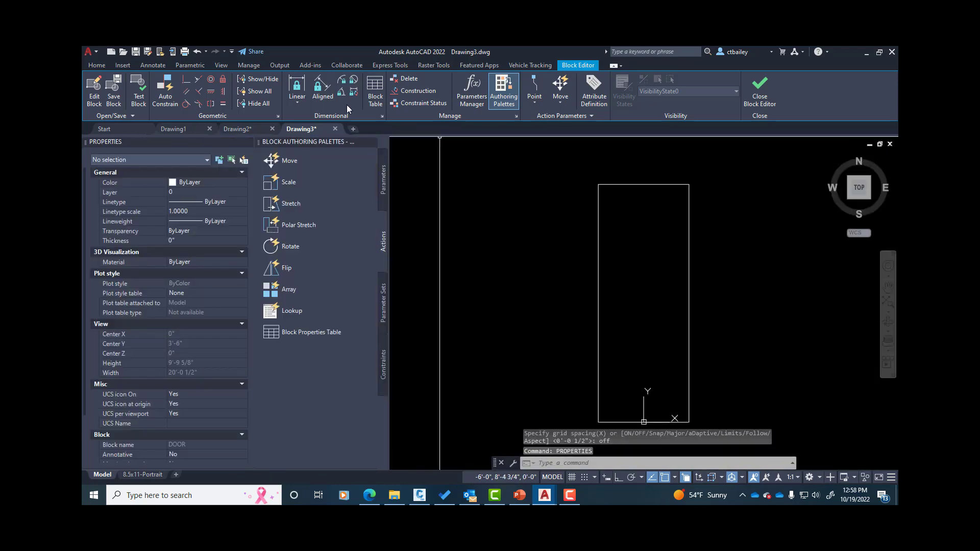
{"action": "left_click_drag", "start_coordinate": [123, 145], "coordinate": [892, 171]}
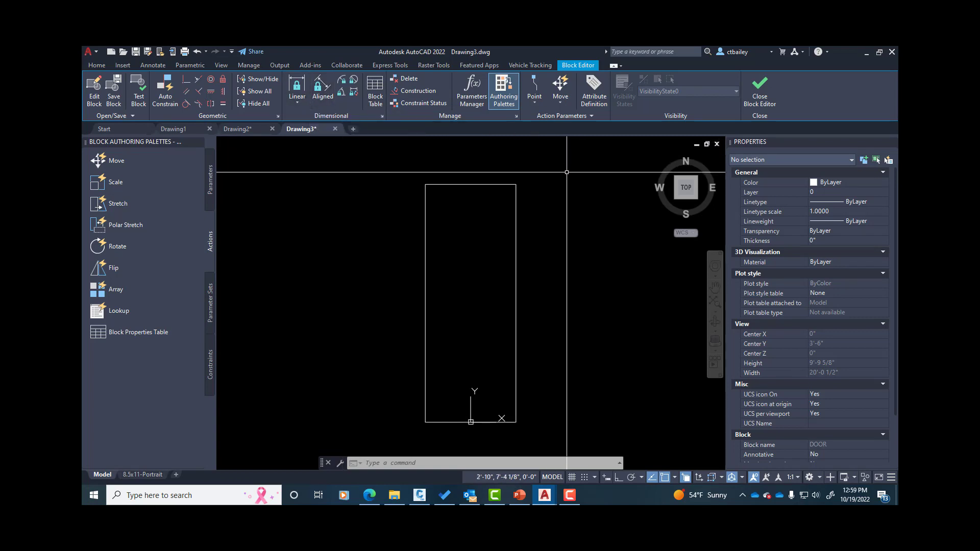
Close the block editor, saving the changes to DOOR.
{"action": "left_click", "coordinate": [765, 97]}
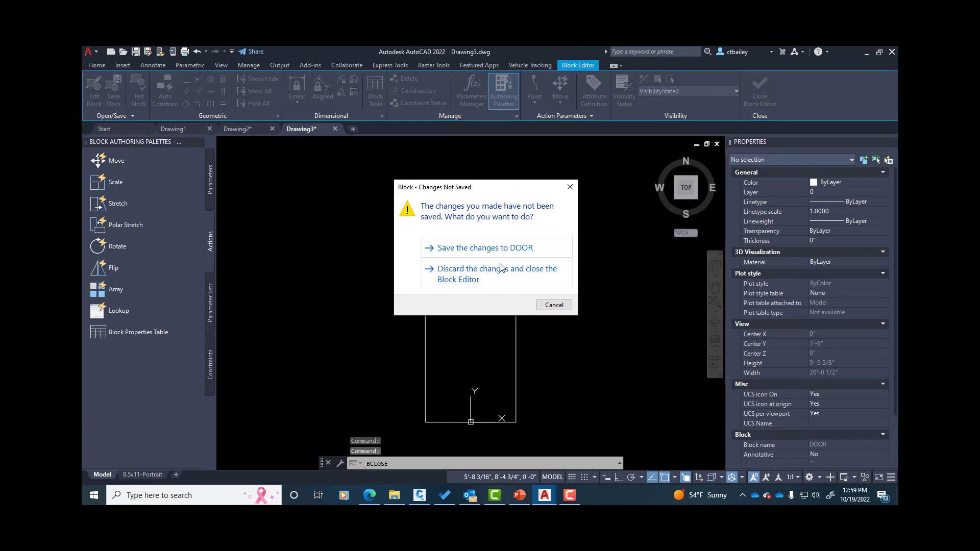
{"action": "left_click", "coordinate": [483, 249]}
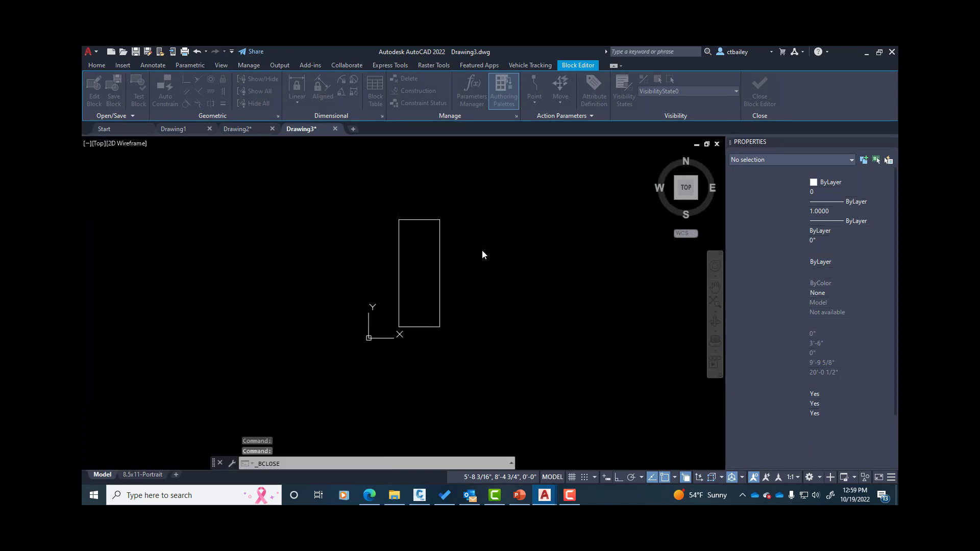
Select the DOOR block reference to inspect its properties, then clear the selection.
{"action": "left_click", "coordinate": [440, 253]}
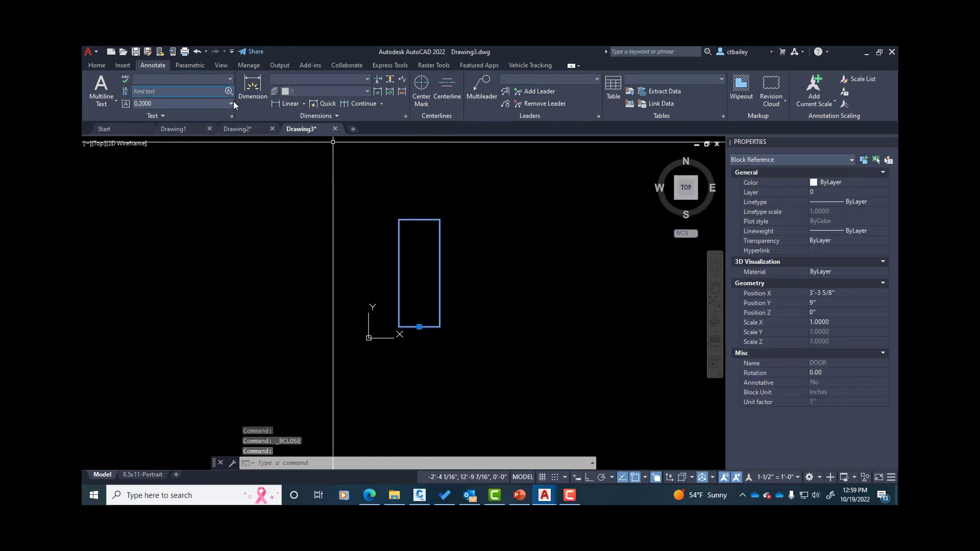
{"action": "left_click", "coordinate": [96, 65]}
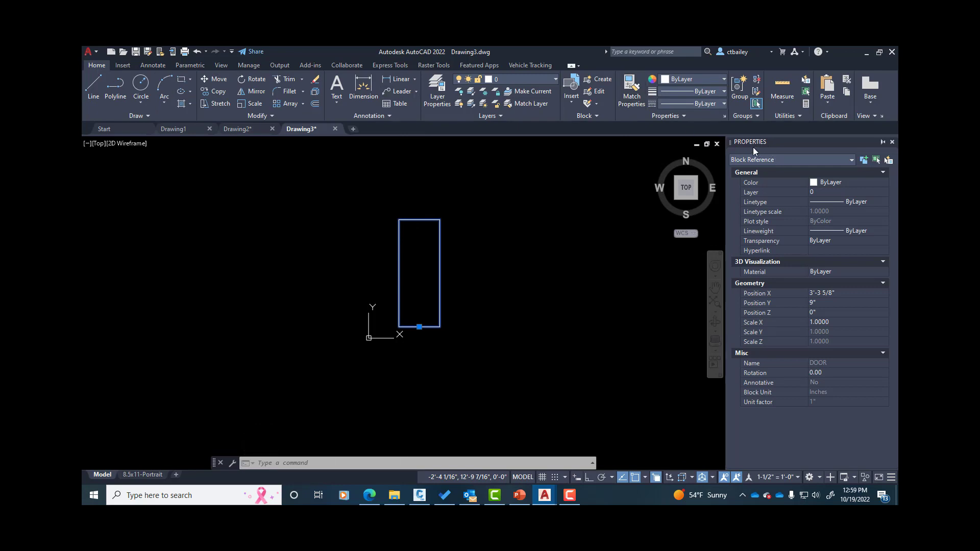
{"action": "key", "text": "Escape"}
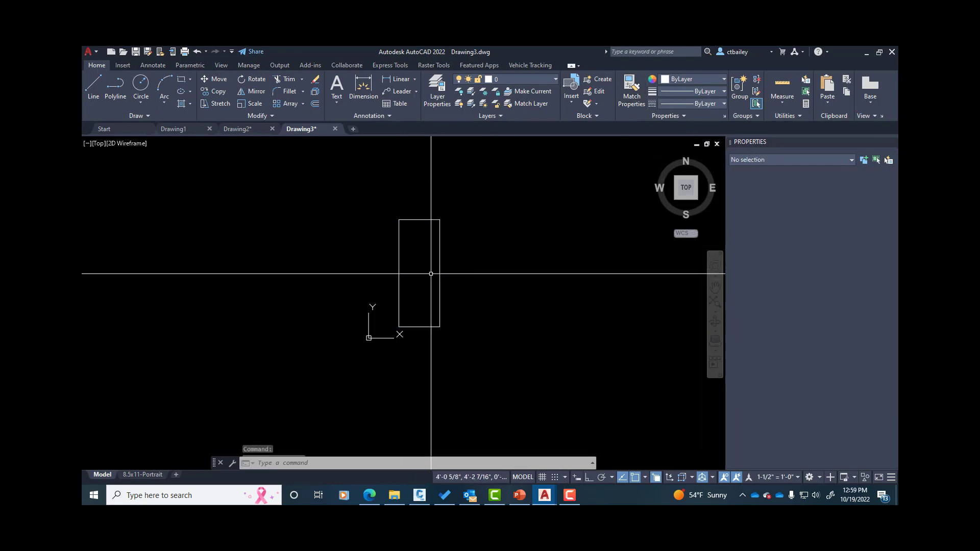
{"action": "left_click", "coordinate": [439, 262]}
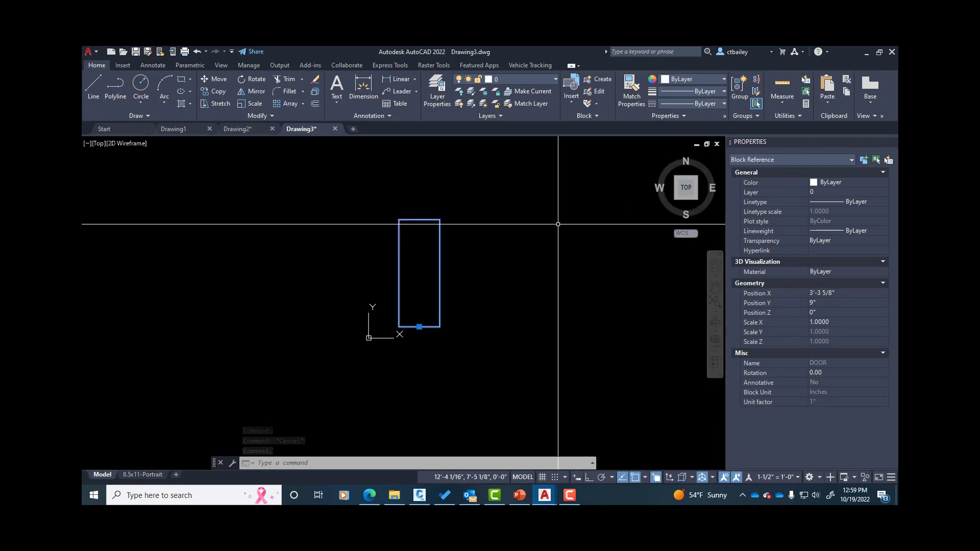
{"action": "key", "text": "Escape"}
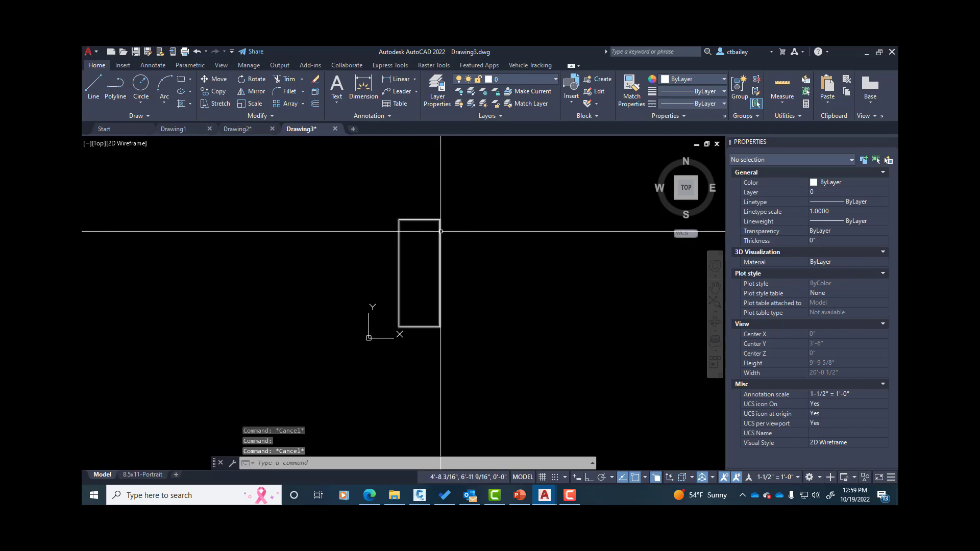
Reopen the DOOR block reference in the block editor.
{"action": "left_click", "coordinate": [439, 220]}
{"action": "right_click", "coordinate": [440, 177]}
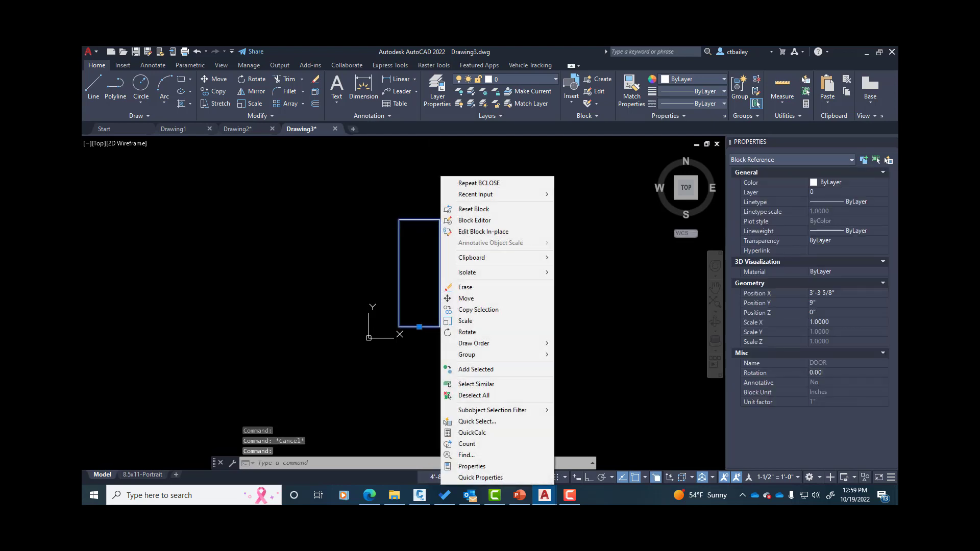
{"action": "left_click", "coordinate": [479, 225]}
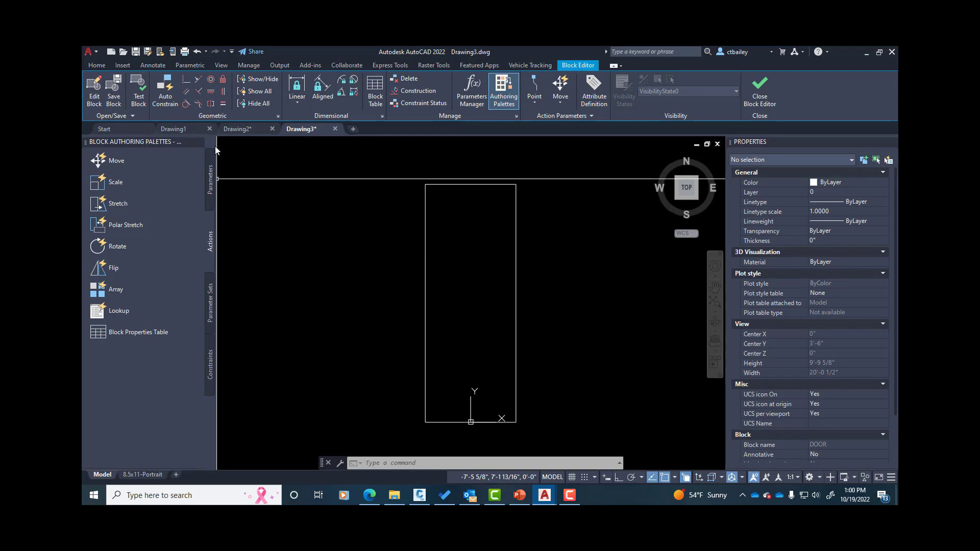
Widen the block authoring palettes and look through the available parameters, actions, parameter sets and constraints.
{"action": "left_click_drag", "start_coordinate": [216, 147], "coordinate": [258, 150]}
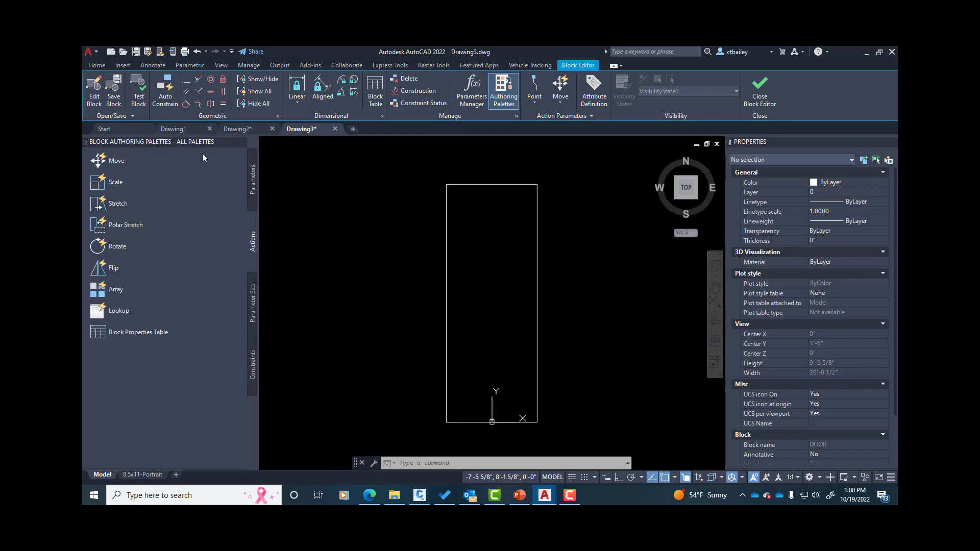
{"action": "left_click", "coordinate": [253, 177]}
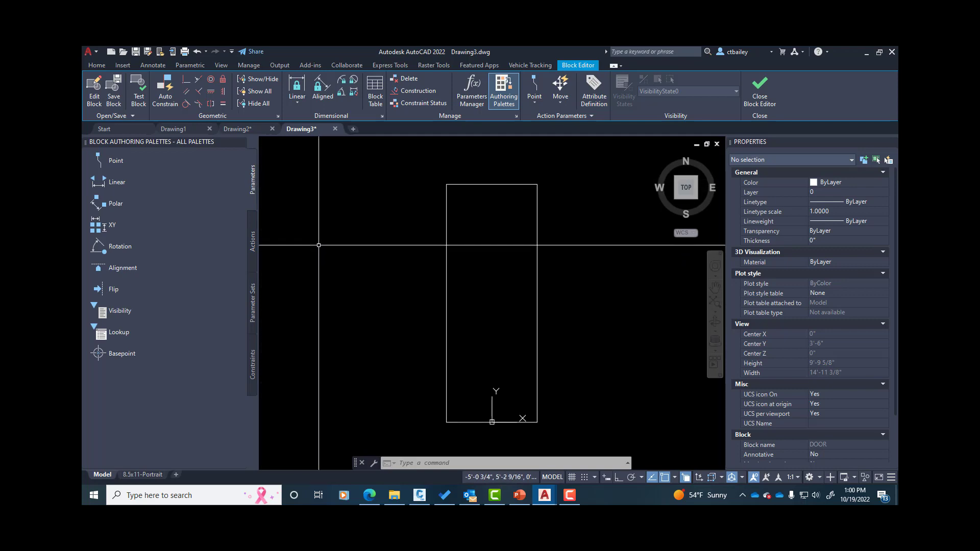
{"action": "left_click", "coordinate": [253, 247]}
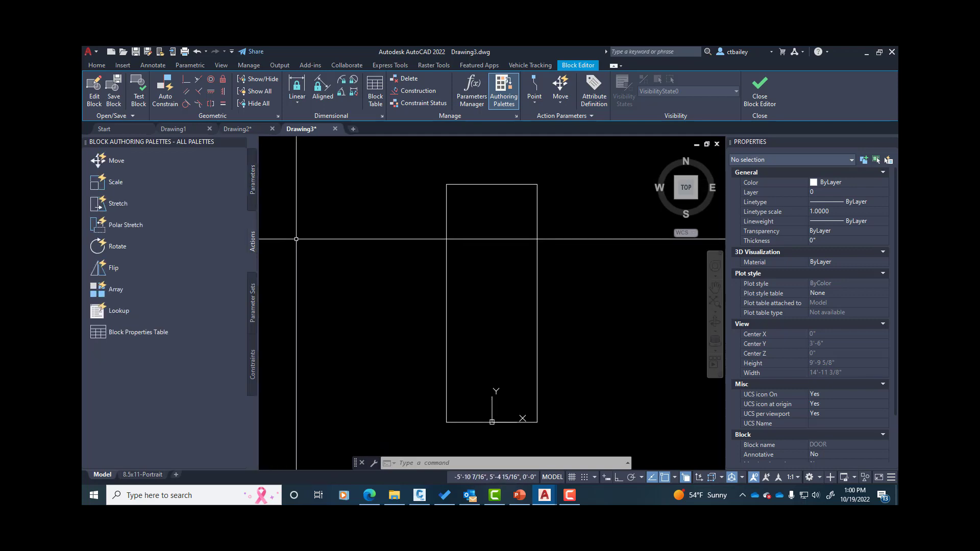
{"action": "left_click", "coordinate": [253, 306]}
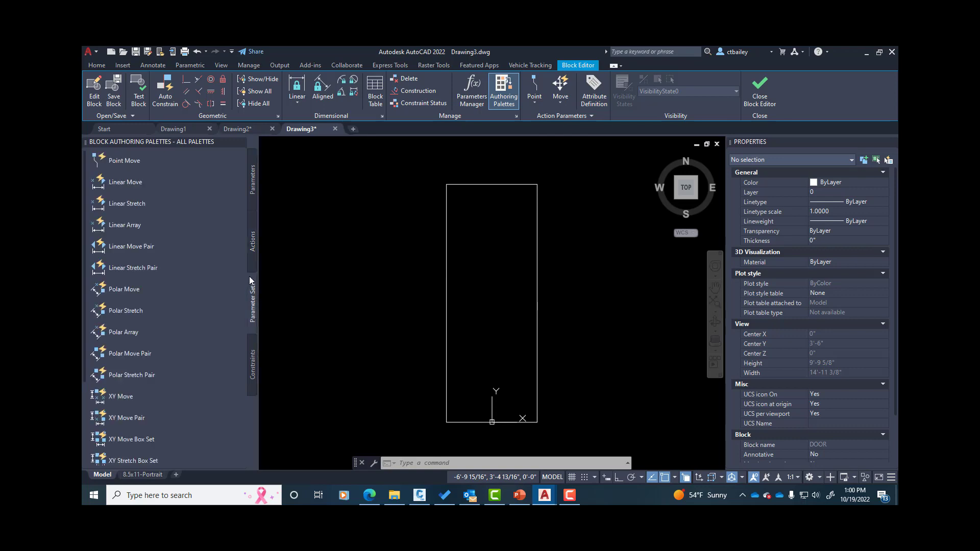
{"action": "left_click", "coordinate": [252, 374]}
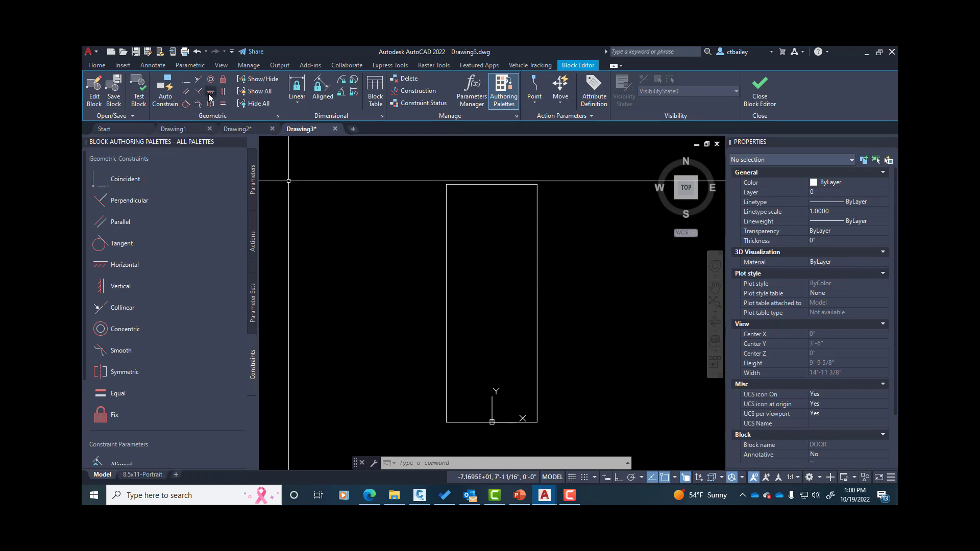
{"action": "scroll", "coordinate": [180, 365], "scroll_direction": "down", "scroll_amount": 3}
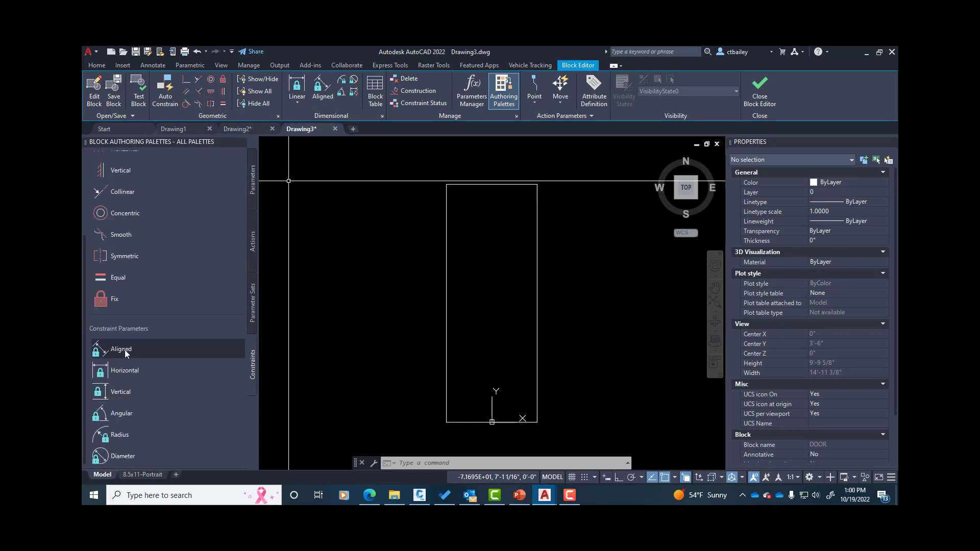
{"action": "scroll", "coordinate": [138, 403], "scroll_direction": "up", "scroll_amount": 3}
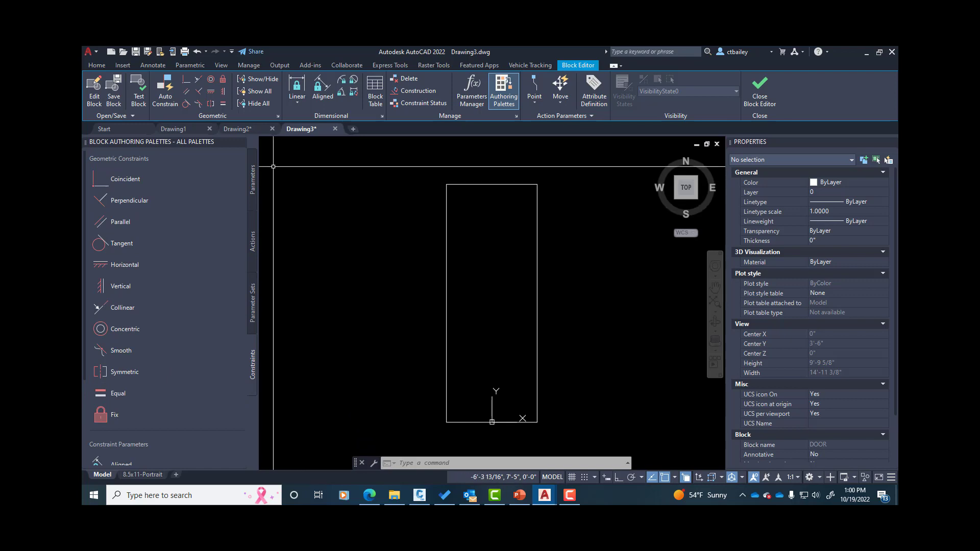
Start a Basepoint parameter, and enlarge the command line window and move it above the door rectangle.
{"action": "left_click", "coordinate": [253, 182]}
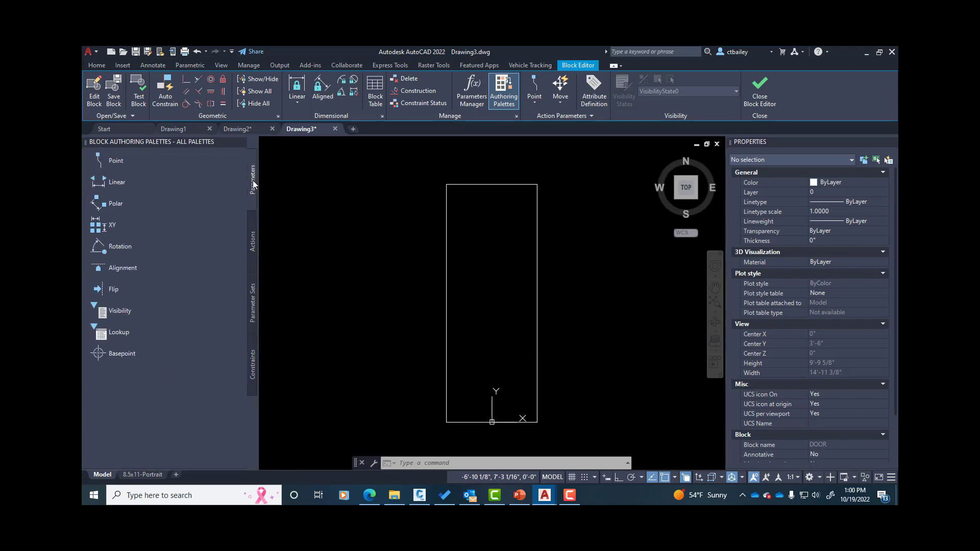
{"action": "left_click", "coordinate": [100, 358]}
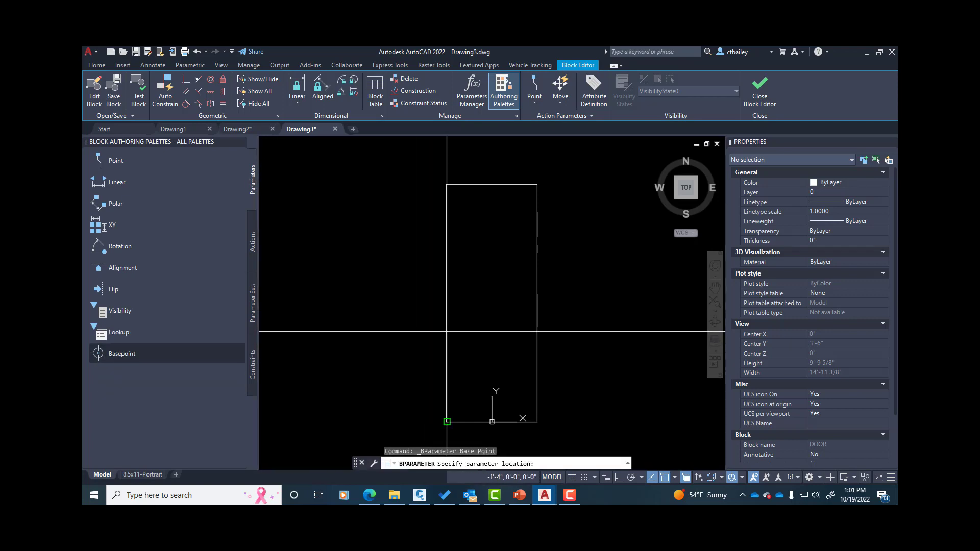
{"action": "left_click_drag", "start_coordinate": [564, 457], "coordinate": [567, 417]}
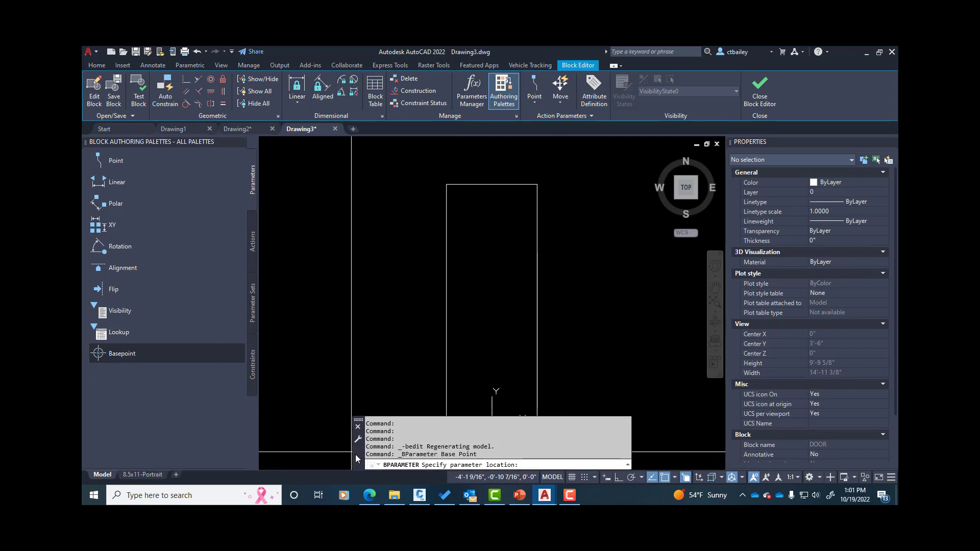
{"action": "mouse_move", "coordinate": [355, 454]}
{"action": "left_mouse_down"}
{"action": "mouse_move", "coordinate": [363, 266]}
{"action": "mouse_move", "coordinate": [329, 183]}
{"action": "left_mouse_up"}
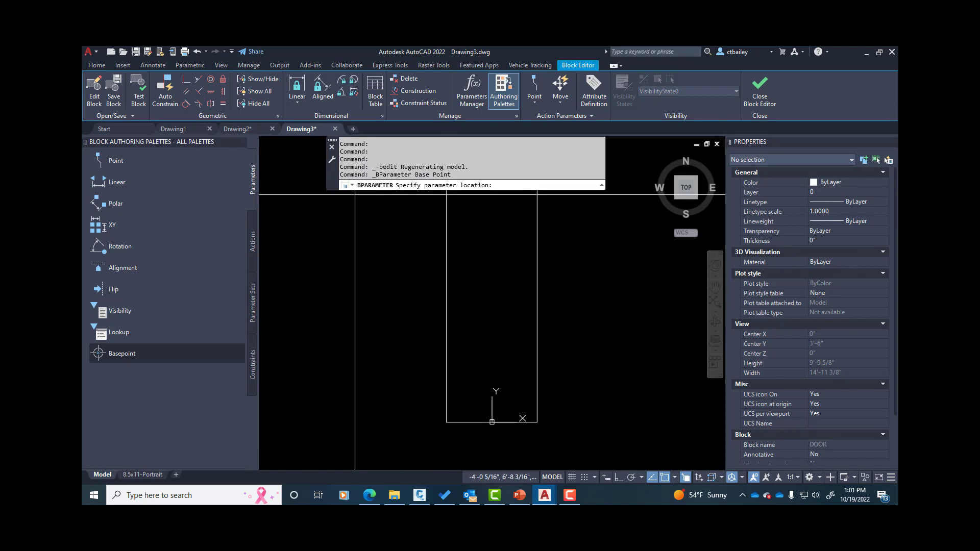
{"action": "left_click_drag", "start_coordinate": [356, 183], "coordinate": [356, 176]}
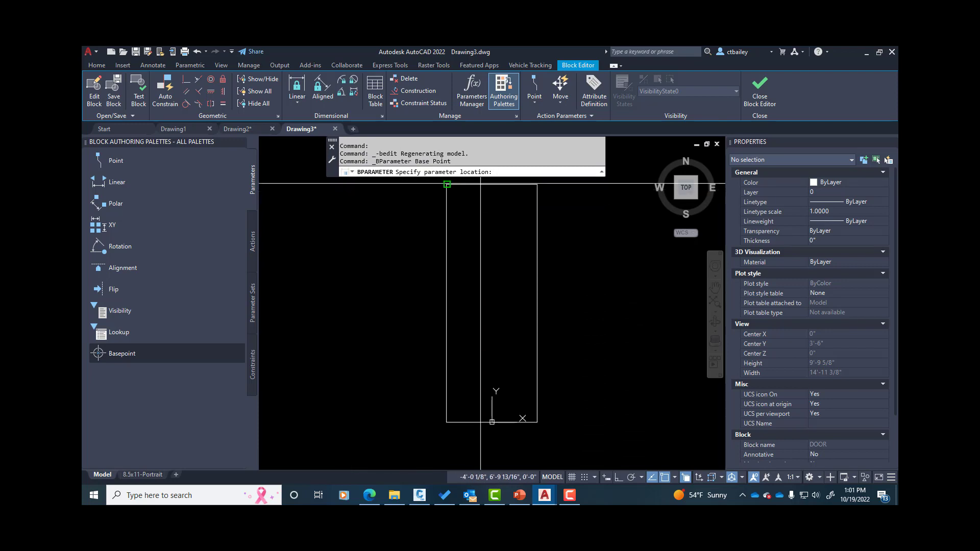
{"action": "left_click_drag", "start_coordinate": [605, 170], "coordinate": [655, 169]}
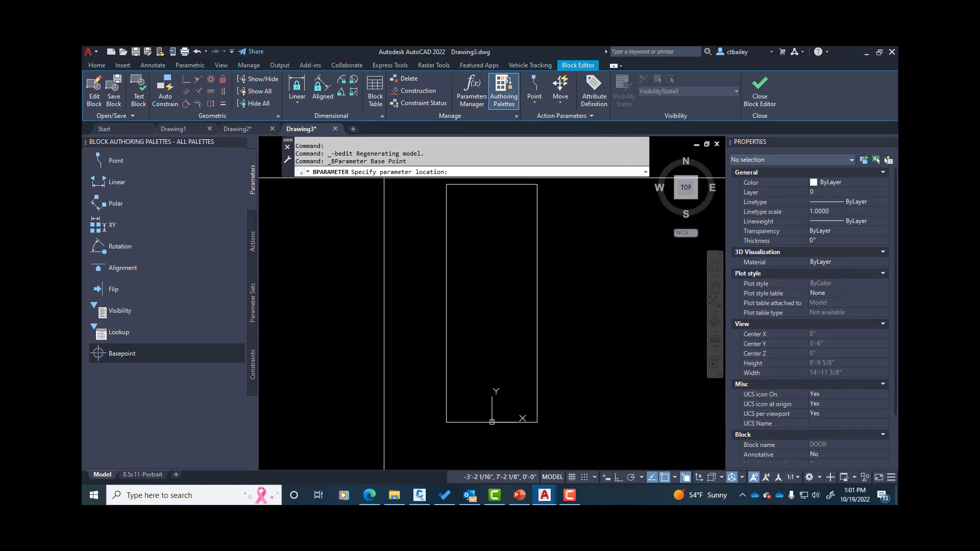
Place the Basepoint parameter at the midpoint of the rectangle's bottom edge, using a midpoint snap override.
{"action": "right_click", "coordinate": [429, 366], "text": "shift"}
{"action": "left_click", "coordinate": [458, 189]}
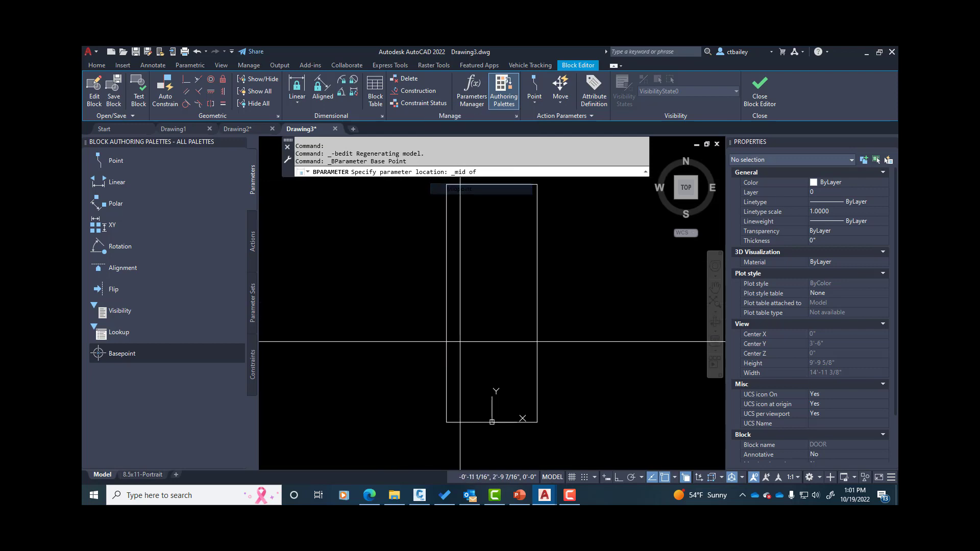
{"action": "left_click", "coordinate": [463, 421]}
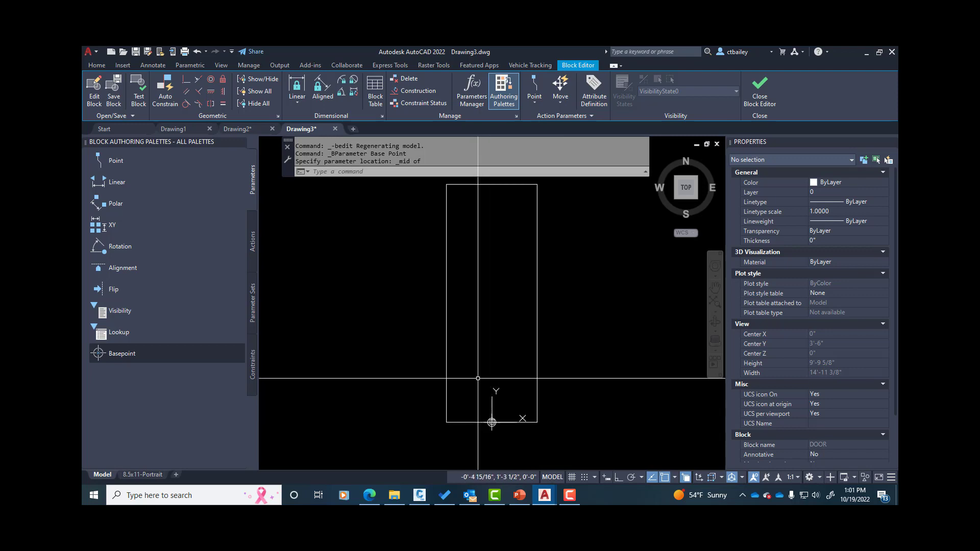
Select the door rectangle, then the Basepoint parameter at its bottom edge, to inspect each one's properties.
{"action": "left_click", "coordinate": [550, 392]}
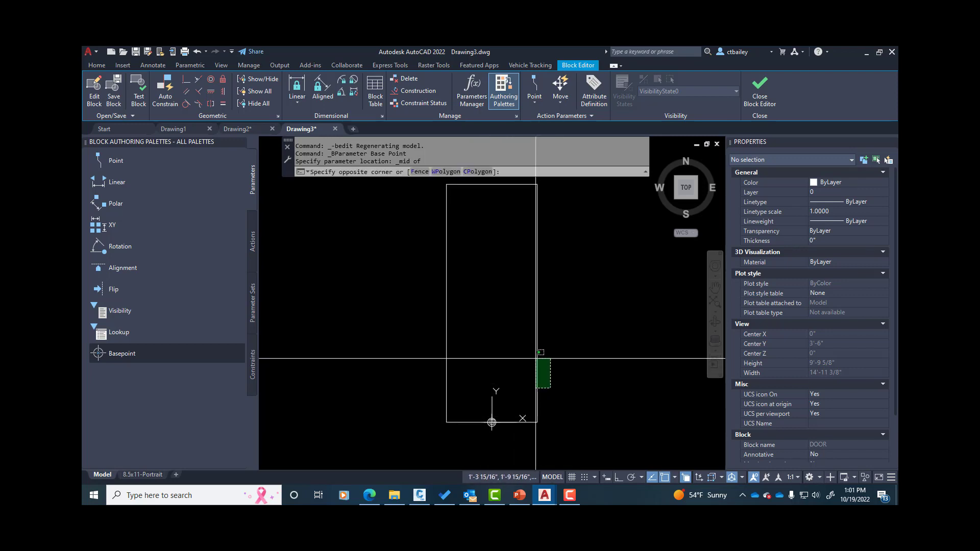
{"action": "left_click", "coordinate": [534, 347]}
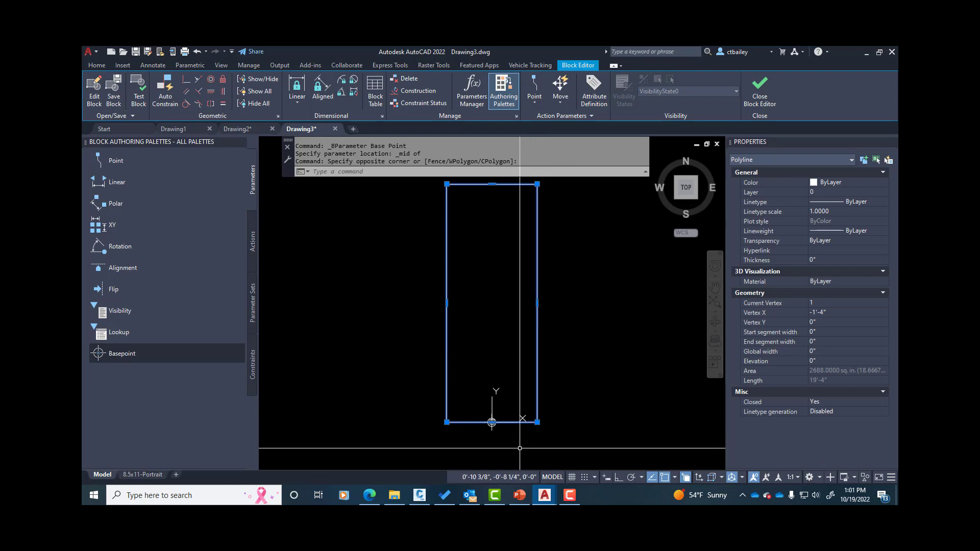
{"action": "mouse_move", "coordinate": [492, 422]}
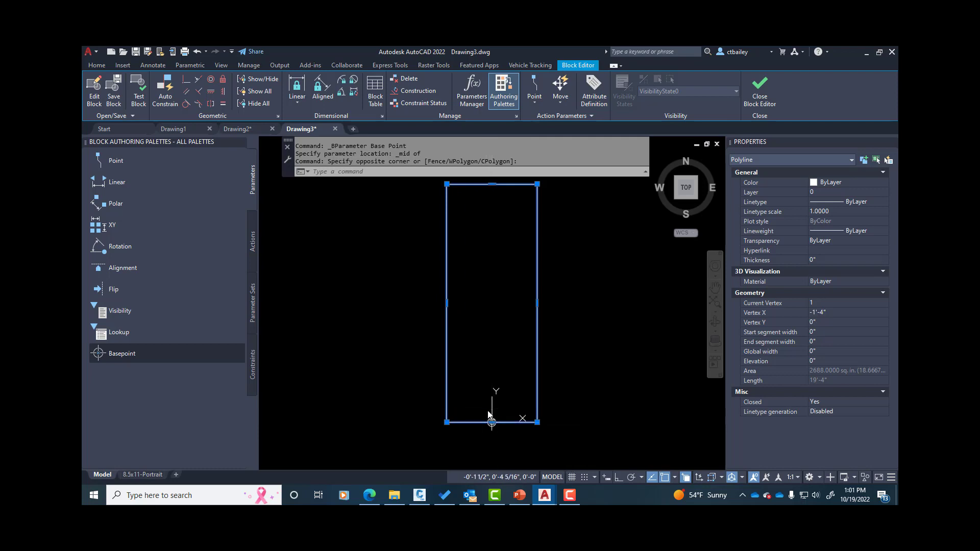
{"action": "key", "text": "Escape"}
{"action": "scroll", "coordinate": [473, 406], "scroll_direction": "up", "scroll_amount": 2}
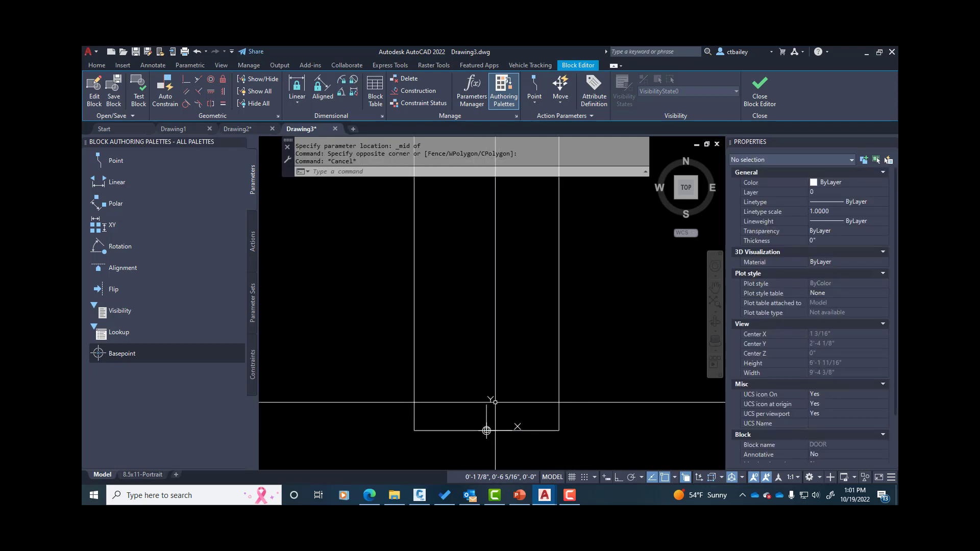
{"action": "left_click", "coordinate": [475, 414]}
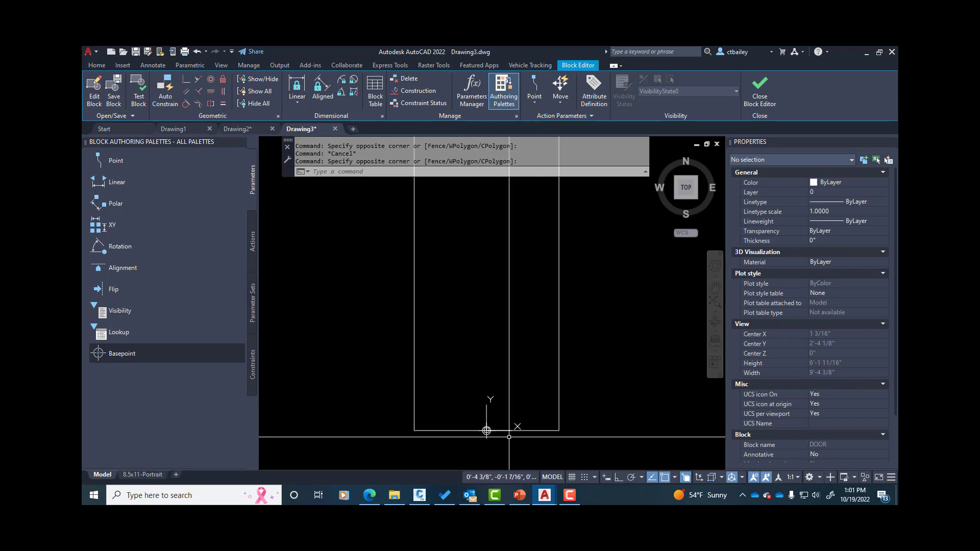
{"action": "left_click", "coordinate": [482, 432]}
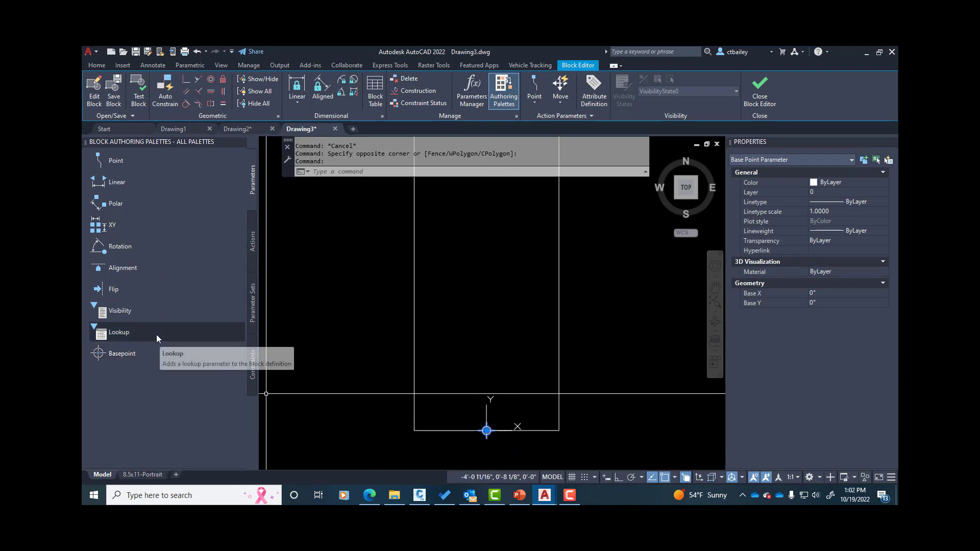
{"action": "key", "text": "Escape"}
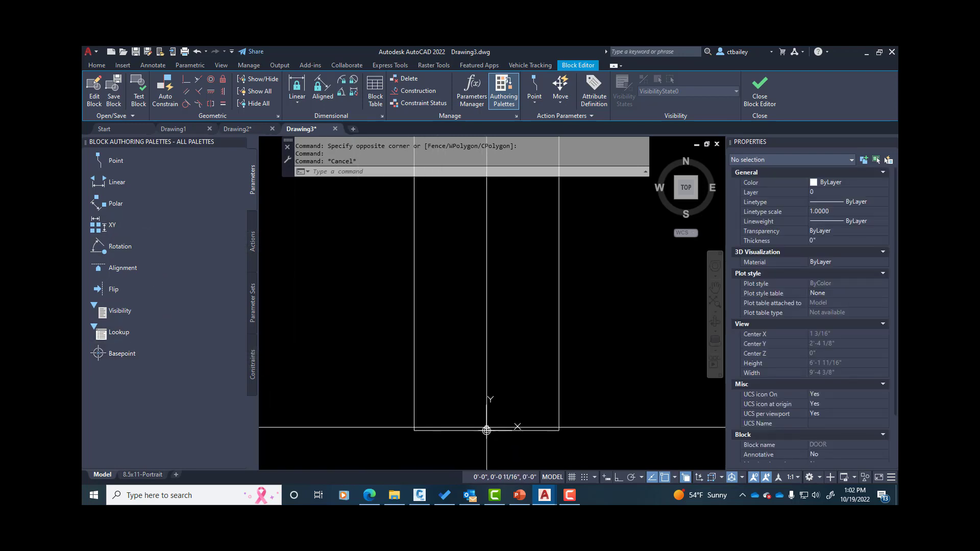
Move the door rectangle together with its Basepoint parameter about 2'-2" to the right and 2'-1" up, away from the origin.
{"action": "type", "text": "m"}
{"action": "key", "text": "Return"}
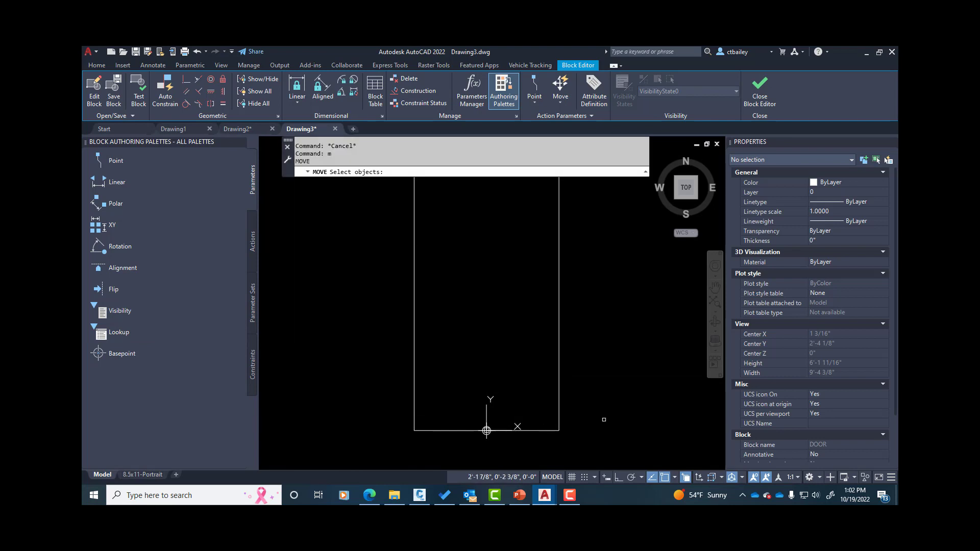
{"action": "left_click", "coordinate": [604, 420]}
{"action": "left_click", "coordinate": [437, 438]}
{"action": "key", "text": "Return"}
{"action": "left_click", "coordinate": [357, 422]}
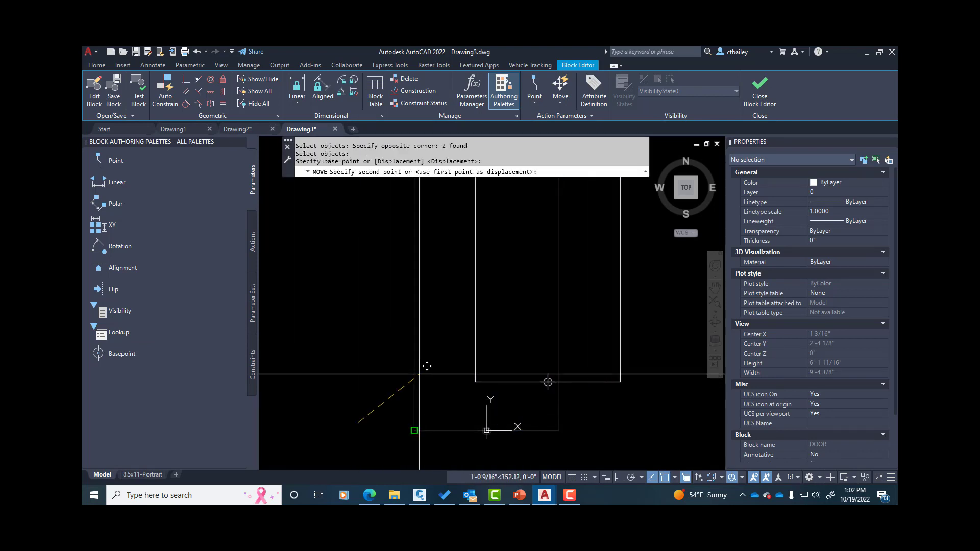
{"action": "left_click", "coordinate": [475, 309]}
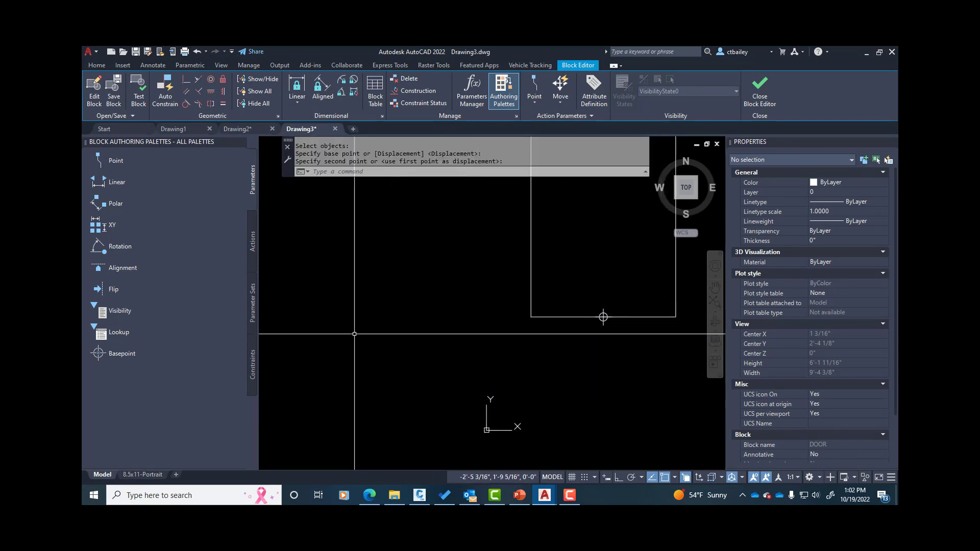
Select the Basepoint parameter on the moved door's bottom edge and examine its base X and Y coordinates.
{"action": "type", "text": "z"}
{"action": "key", "text": "Return"}
{"action": "type", "text": "e"}
{"action": "key", "text": "Return"}
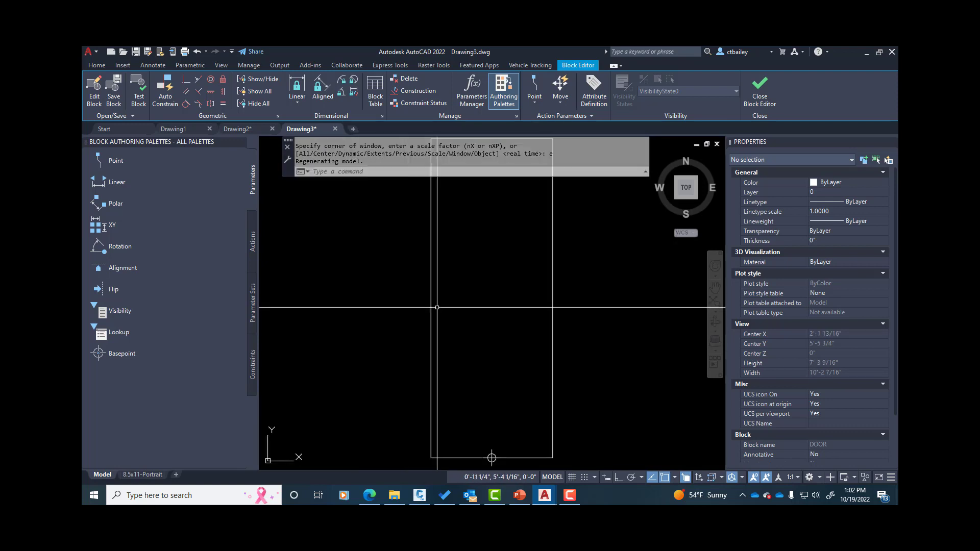
{"action": "scroll", "coordinate": [437, 307], "scroll_direction": "down", "scroll_amount": 2}
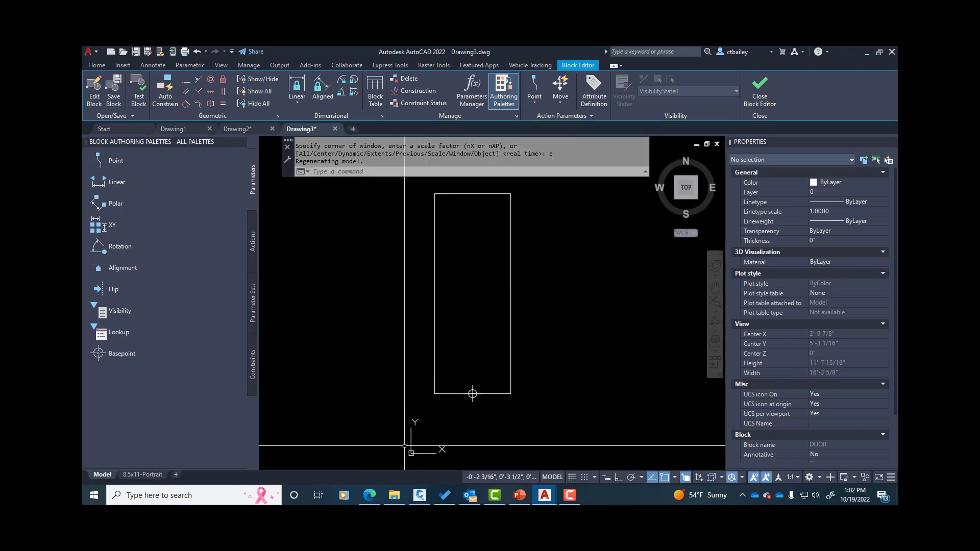
{"action": "scroll", "coordinate": [472, 393], "scroll_direction": "up", "scroll_amount": 2}
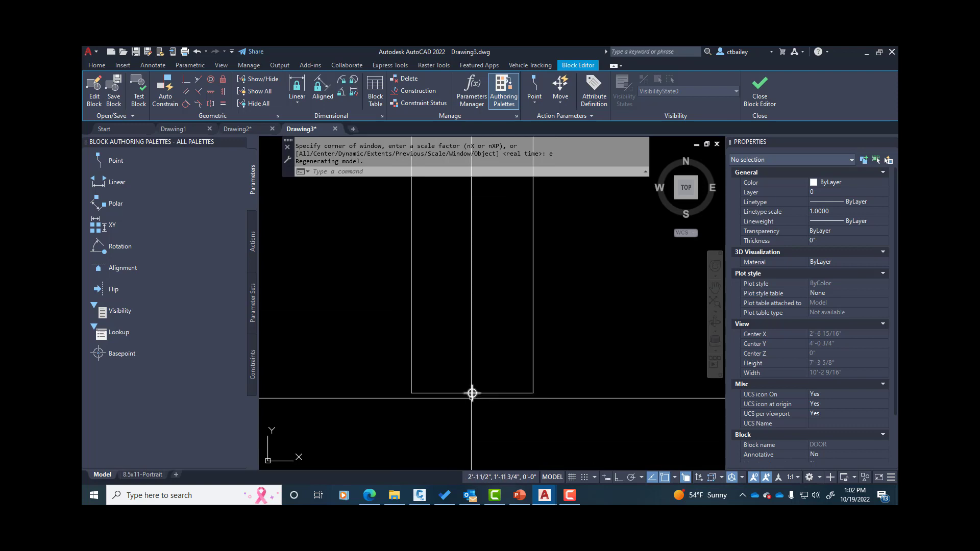
{"action": "left_click", "coordinate": [472, 393]}
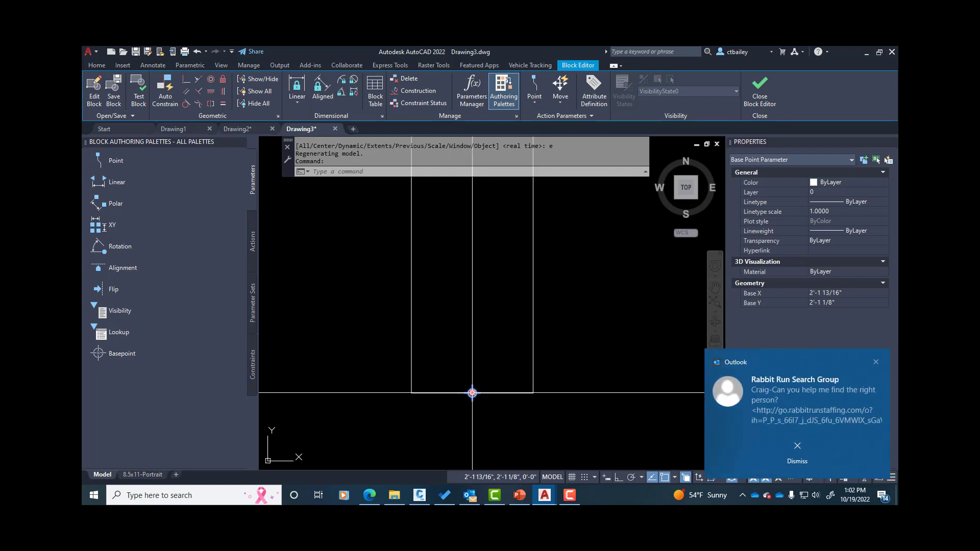
{"action": "left_click", "coordinate": [797, 451]}
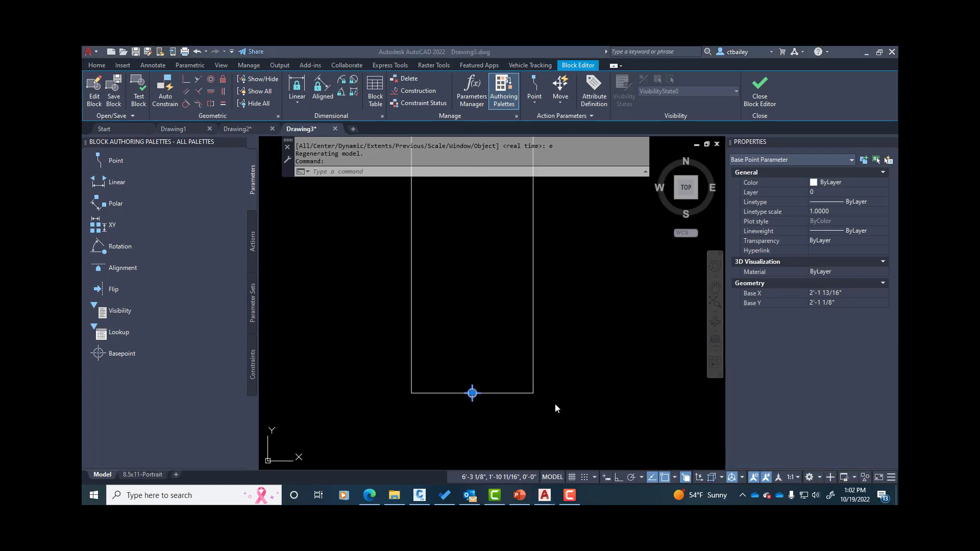
{"action": "left_click", "coordinate": [482, 355]}
{"action": "key", "text": "Escape"}
{"action": "key", "text": "Escape"}
Add a Linear parameter across the door's top edge from corner to corner, with its label about 6 1/2" above the edge.
{"action": "scroll", "coordinate": [470, 321], "scroll_direction": "down", "scroll_amount": 4}
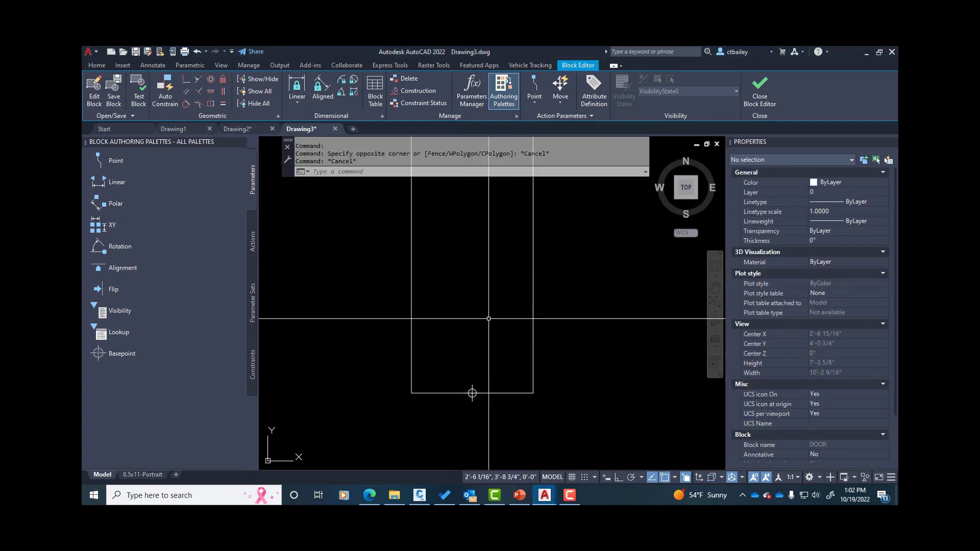
{"action": "scroll", "coordinate": [503, 391], "scroll_direction": "down", "scroll_amount": 1}
{"action": "scroll", "coordinate": [502, 354], "scroll_direction": "up", "scroll_amount": 2}
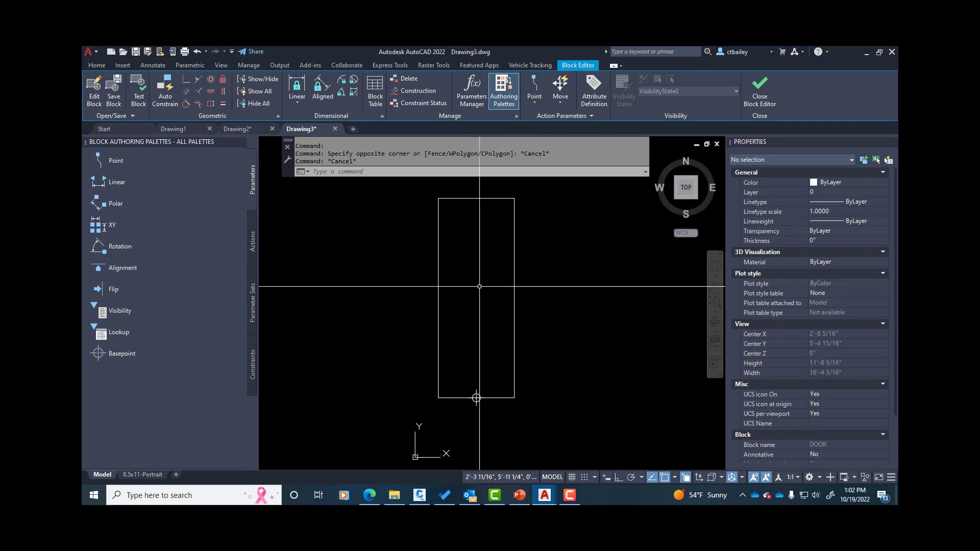
{"action": "left_click", "coordinate": [114, 180]}
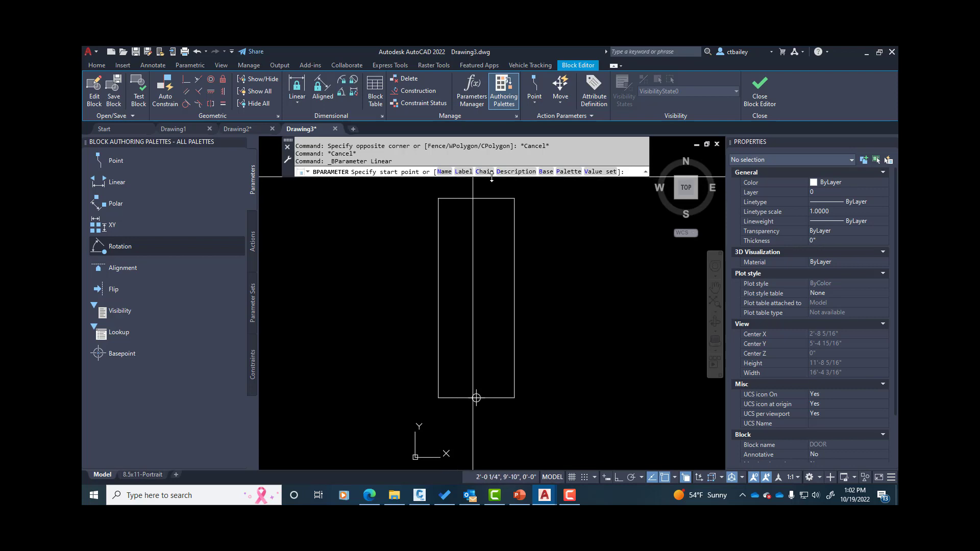
{"action": "left_click", "coordinate": [438, 198]}
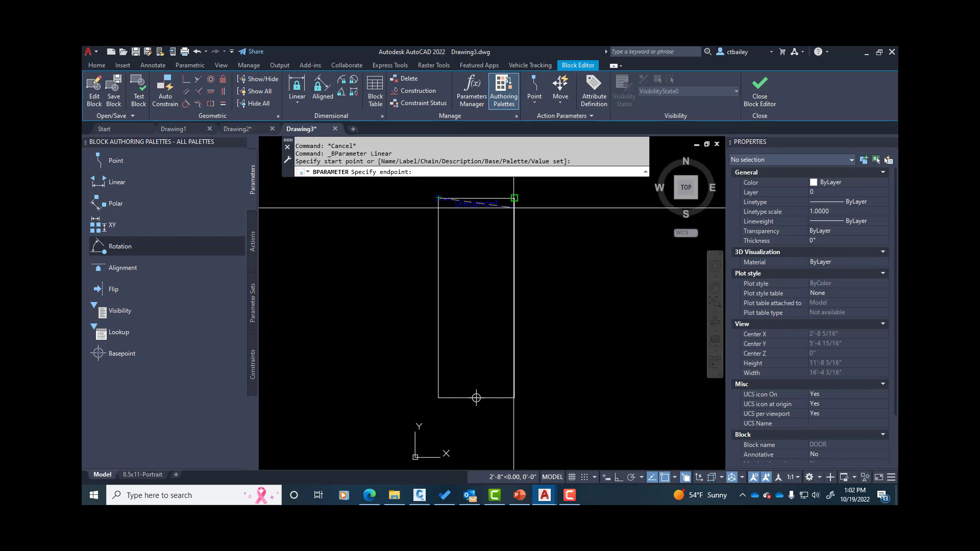
{"action": "left_click", "coordinate": [514, 208]}
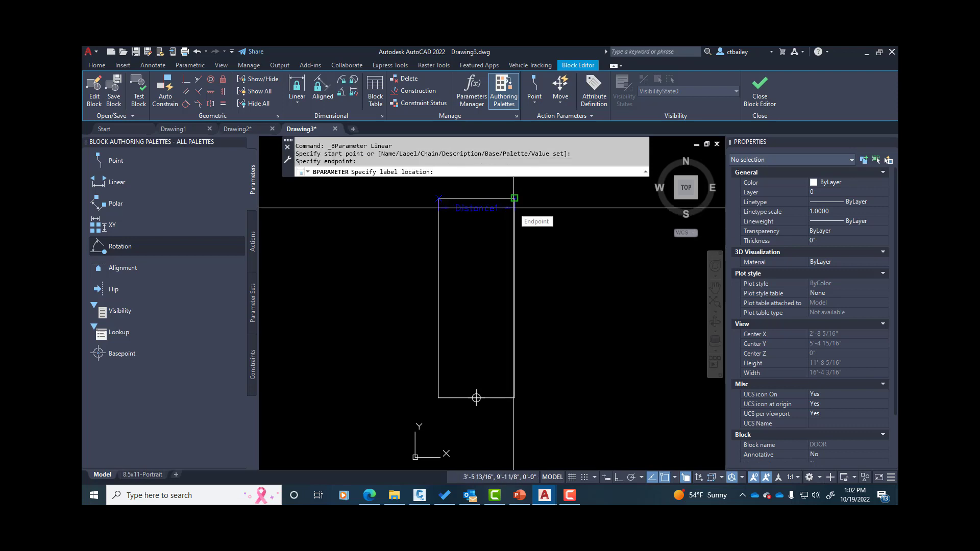
{"action": "scroll", "coordinate": [506, 221], "scroll_direction": "down", "scroll_amount": 4}
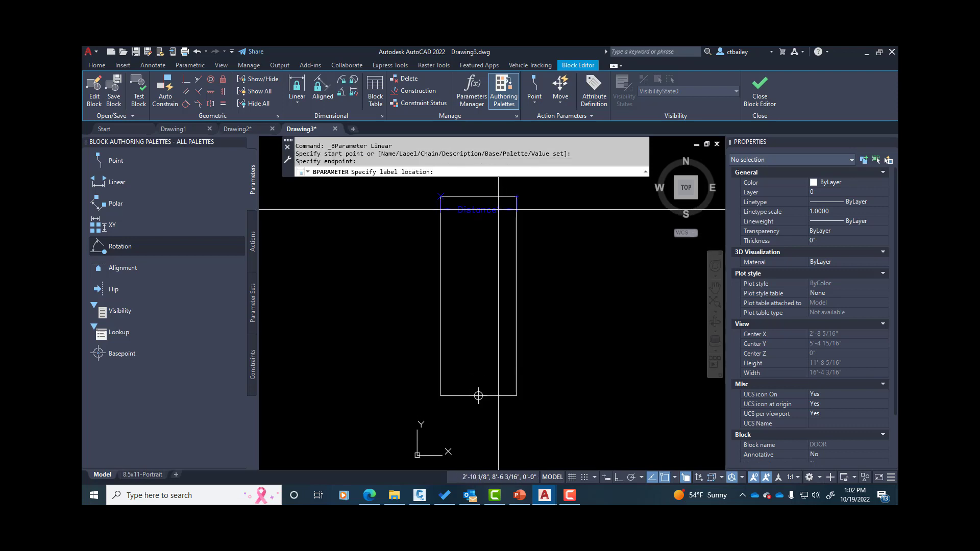
{"action": "scroll", "coordinate": [507, 222], "scroll_direction": "up", "scroll_amount": 6}
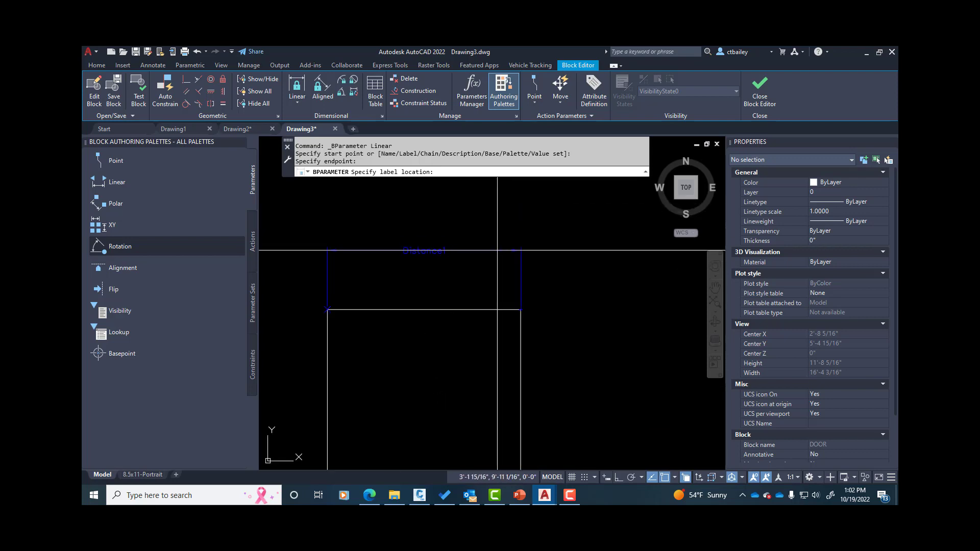
{"action": "left_click", "coordinate": [482, 270]}
{"action": "key", "text": "Escape"}
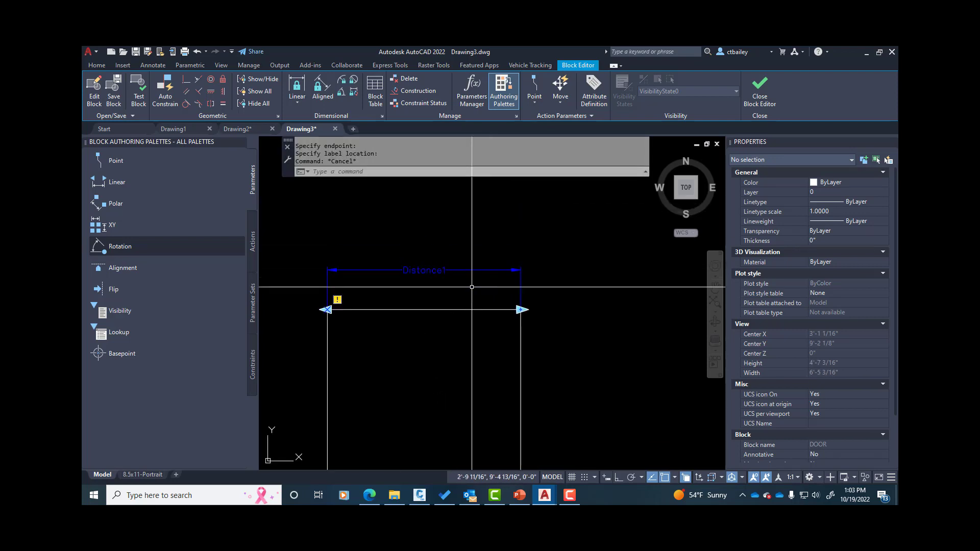
{"action": "scroll", "coordinate": [423, 291], "scroll_direction": "up", "scroll_amount": 2}
{"action": "left_click", "coordinate": [404, 258]}
{"action": "key", "text": "Escape"}
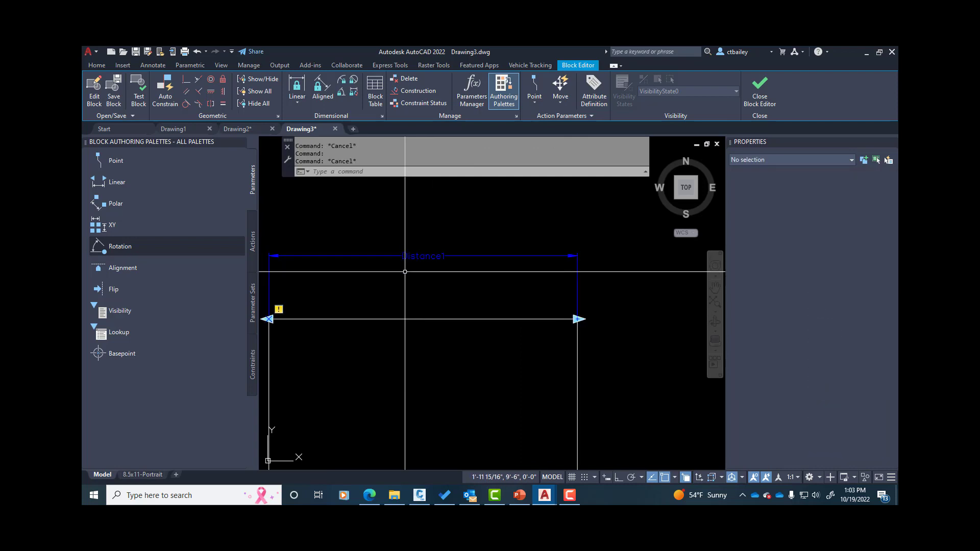
{"action": "right_click", "coordinate": [465, 171]}
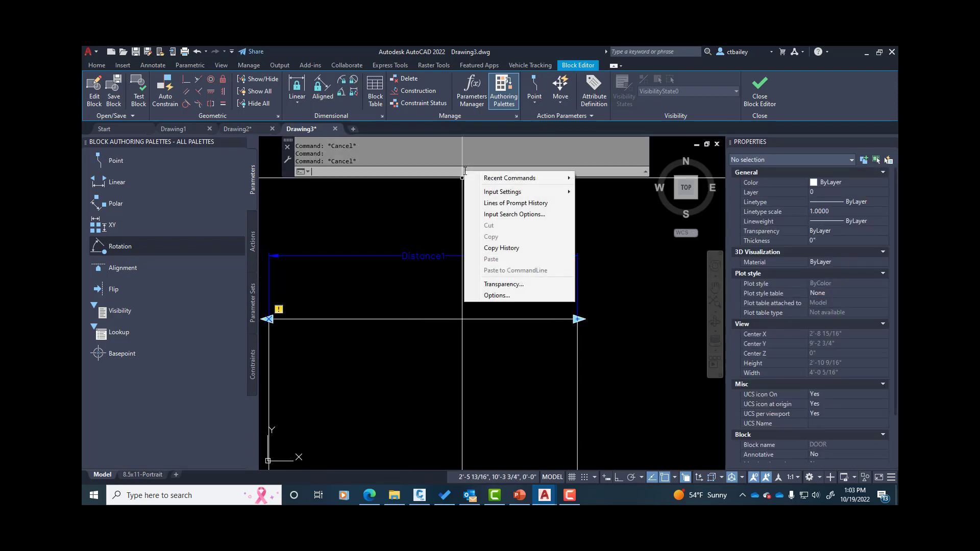
{"action": "left_click", "coordinate": [496, 295]}
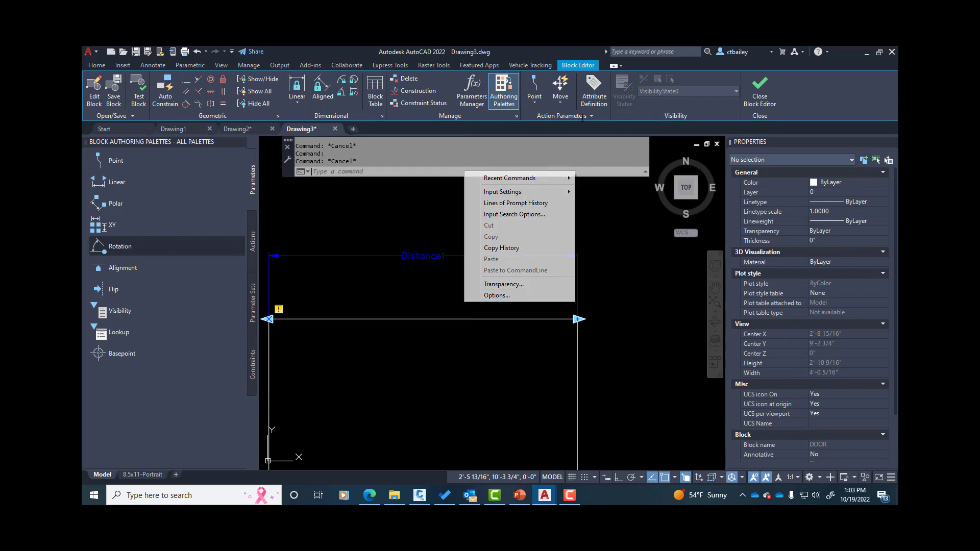
{"action": "key", "text": "Escape"}
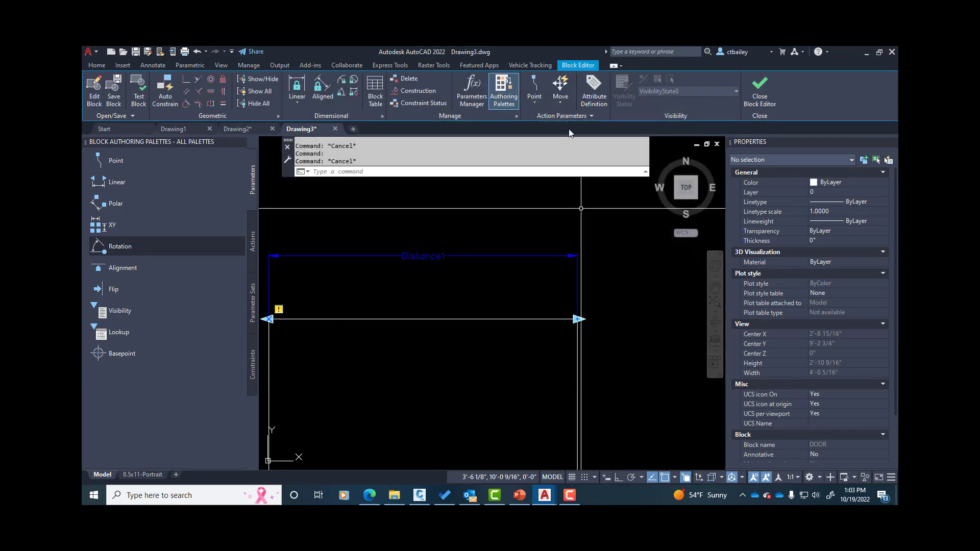
{"action": "left_click", "coordinate": [573, 116]}
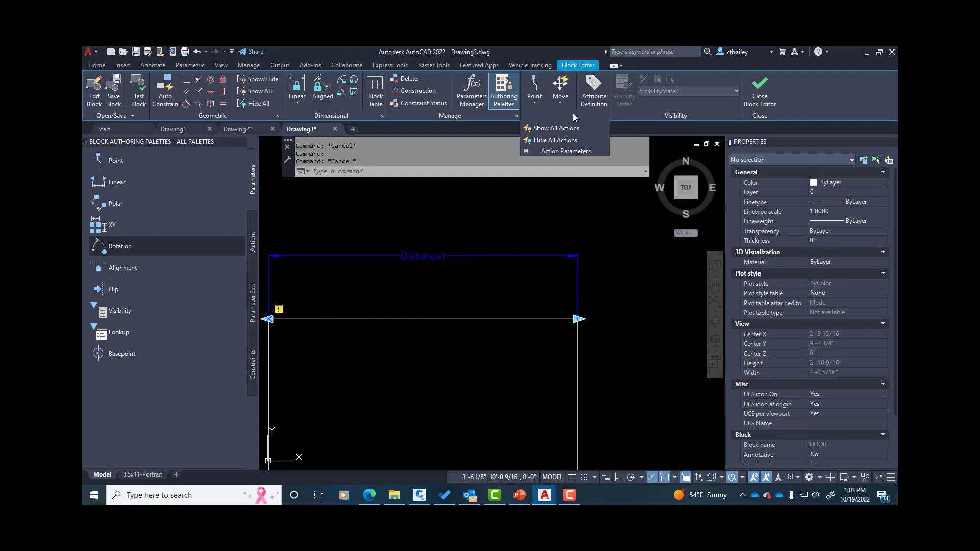
Set the parameter color to cyan in the Block Editor settings.
{"action": "left_click", "coordinate": [515, 117]}
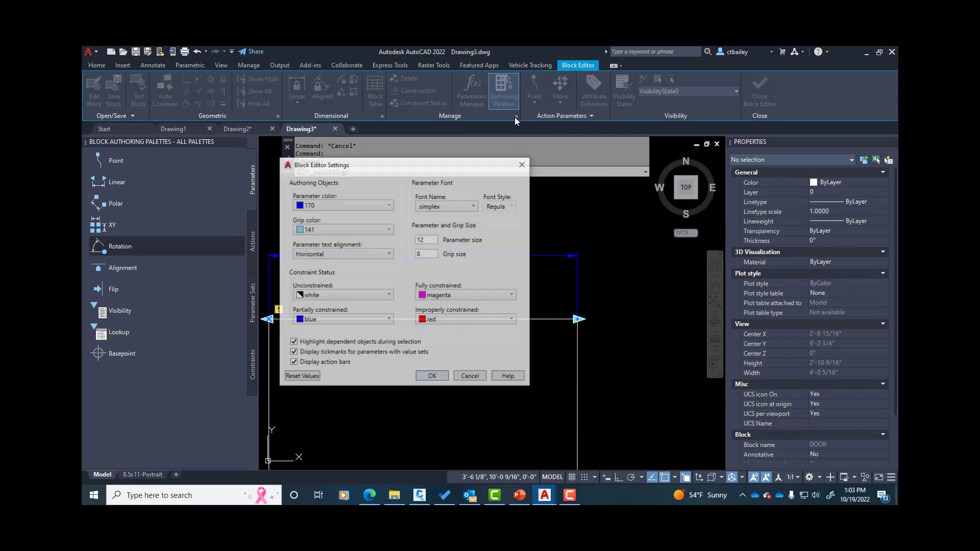
{"action": "left_click", "coordinate": [313, 206]}
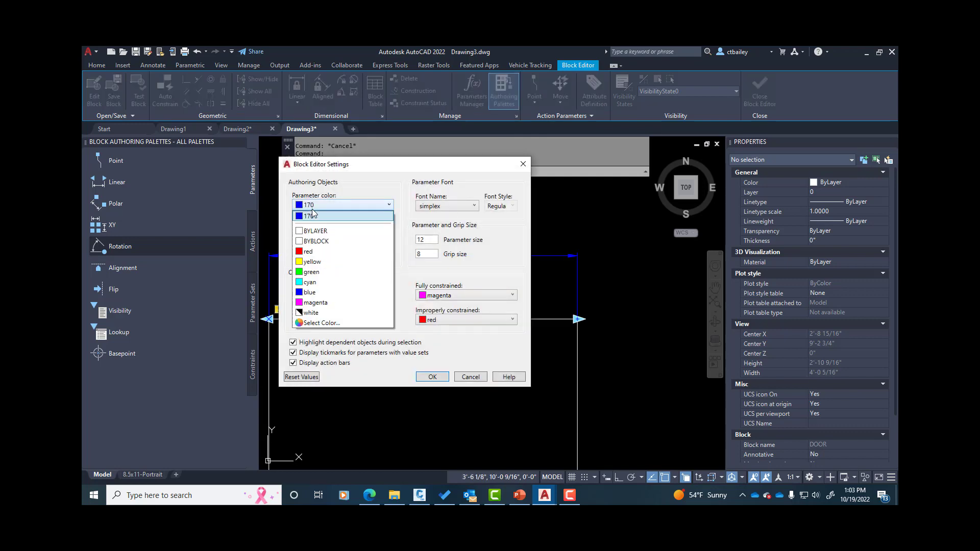
{"action": "left_click", "coordinate": [321, 286]}
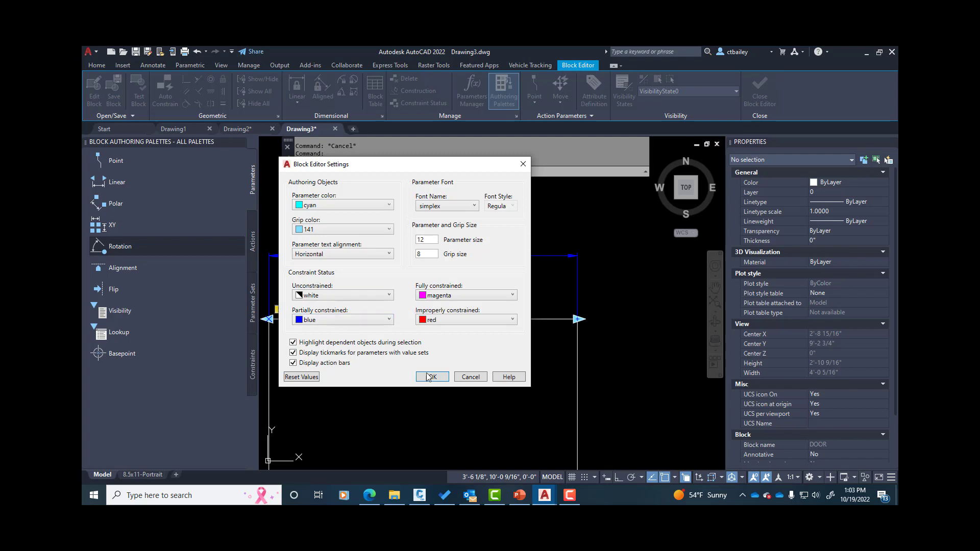
{"action": "left_click", "coordinate": [443, 377]}
{"action": "key", "text": "Escape"}
{"action": "key", "text": "Escape"}
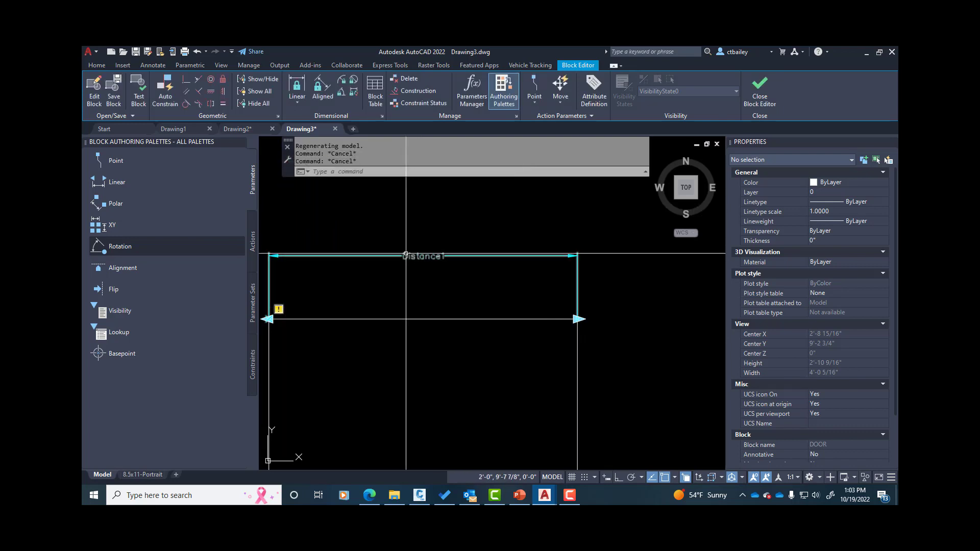
Rename the linear parameter across the door's top edge to Width.
{"action": "scroll", "coordinate": [407, 253], "scroll_direction": "up", "scroll_amount": 3}
{"action": "left_click", "coordinate": [407, 252]}
{"action": "left_click", "coordinate": [384, 270]}
{"action": "scroll", "coordinate": [531, 269], "scroll_direction": "down", "scroll_amount": 4}
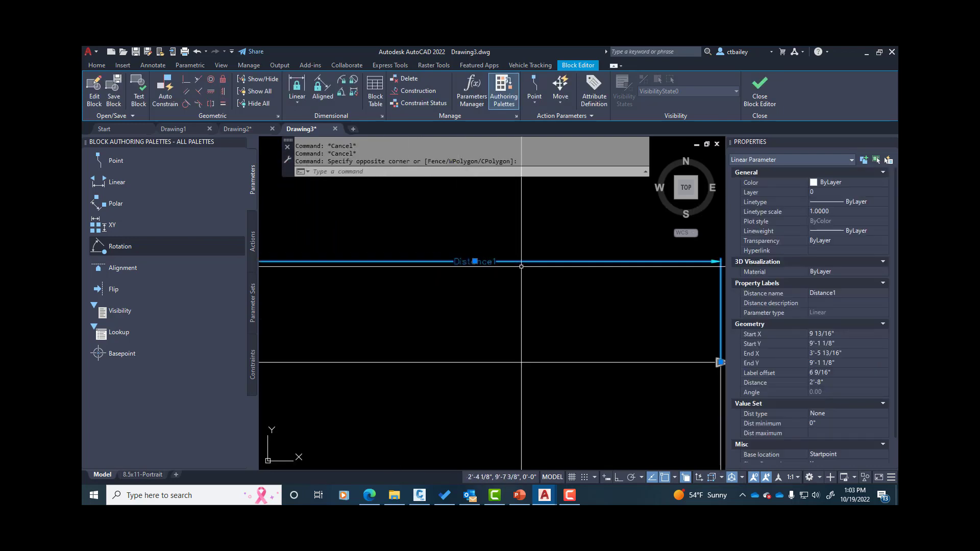
{"action": "key", "text": "Escape"}
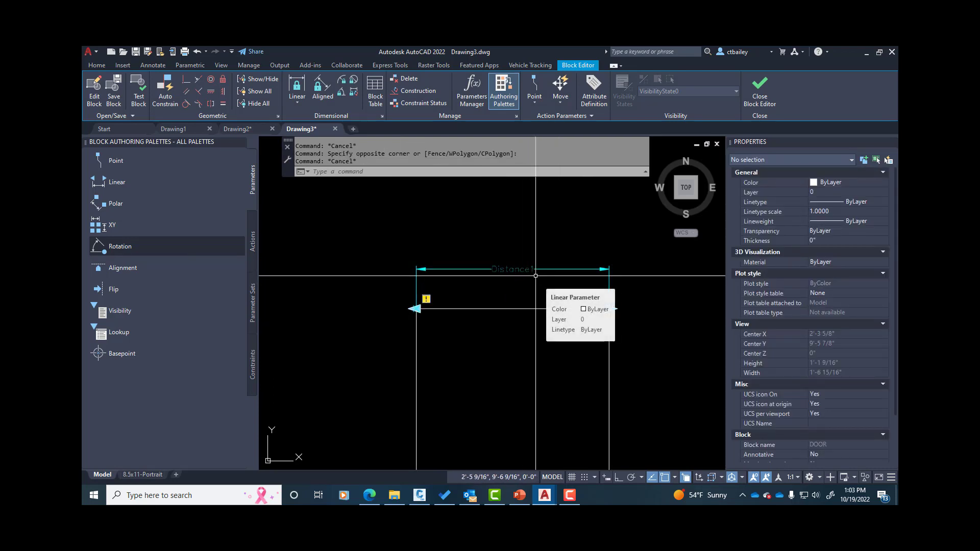
{"action": "left_click", "coordinate": [526, 269]}
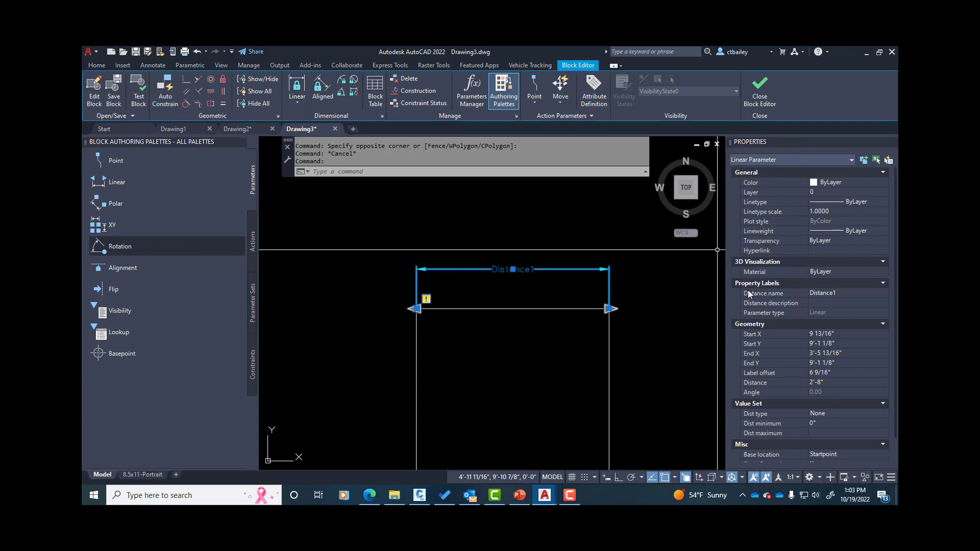
{"action": "left_click", "coordinate": [849, 297]}
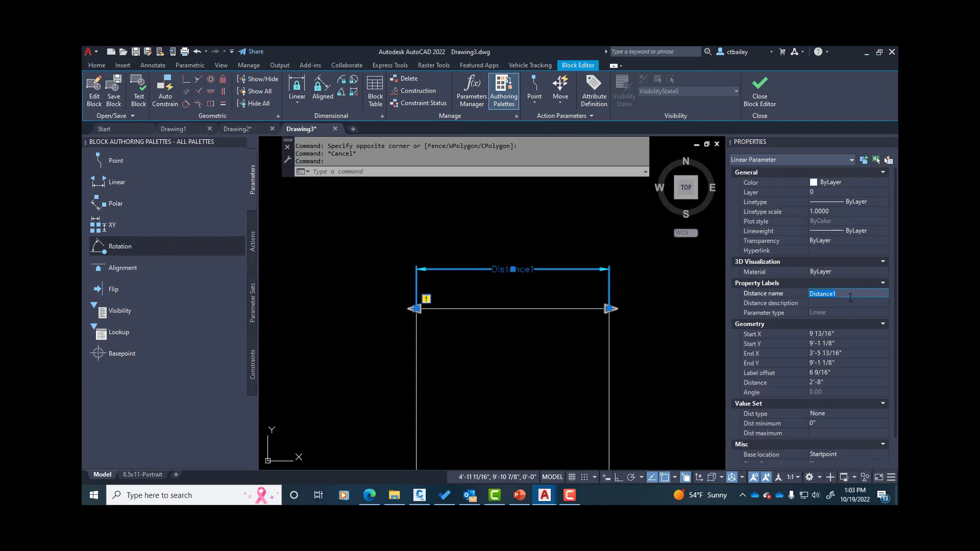
{"action": "type", "text": "Width"}
{"action": "key", "text": "Return"}
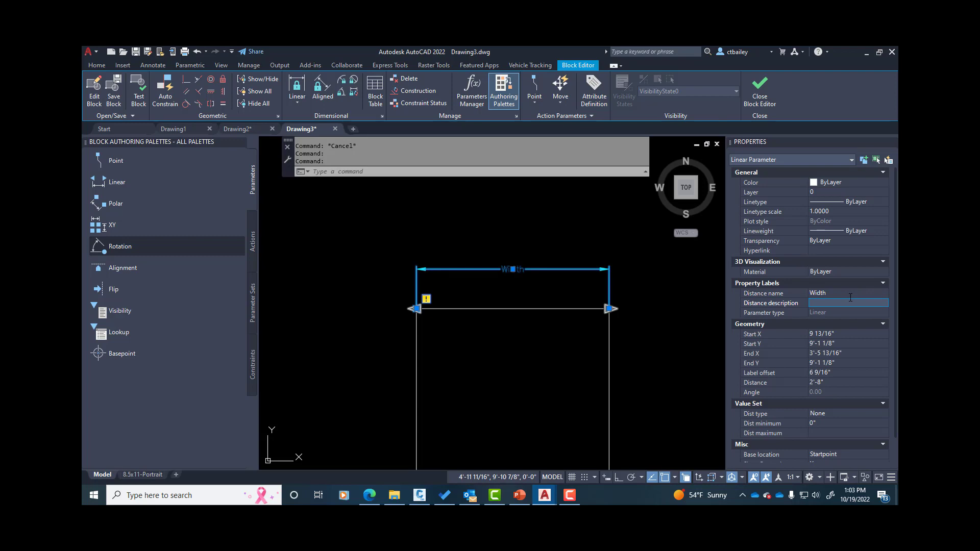
Keep the Width parameter's distance type at None and set its minimum to 24 and its maximum to 60 inches.
{"action": "scroll", "coordinate": [855, 280], "scroll_direction": "down", "scroll_amount": 2}
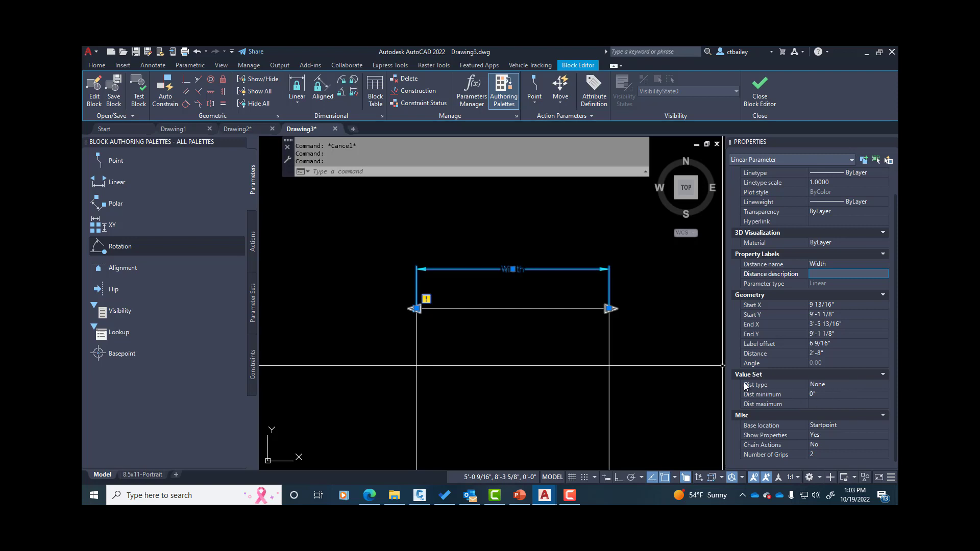
{"action": "left_click", "coordinate": [831, 383]}
{"action": "left_click", "coordinate": [831, 384]}
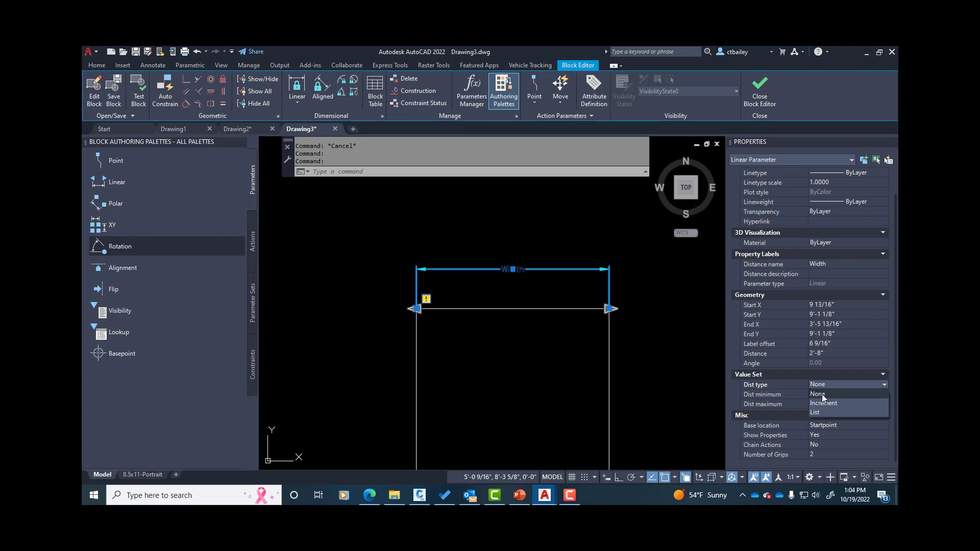
{"action": "left_click", "coordinate": [822, 396]}
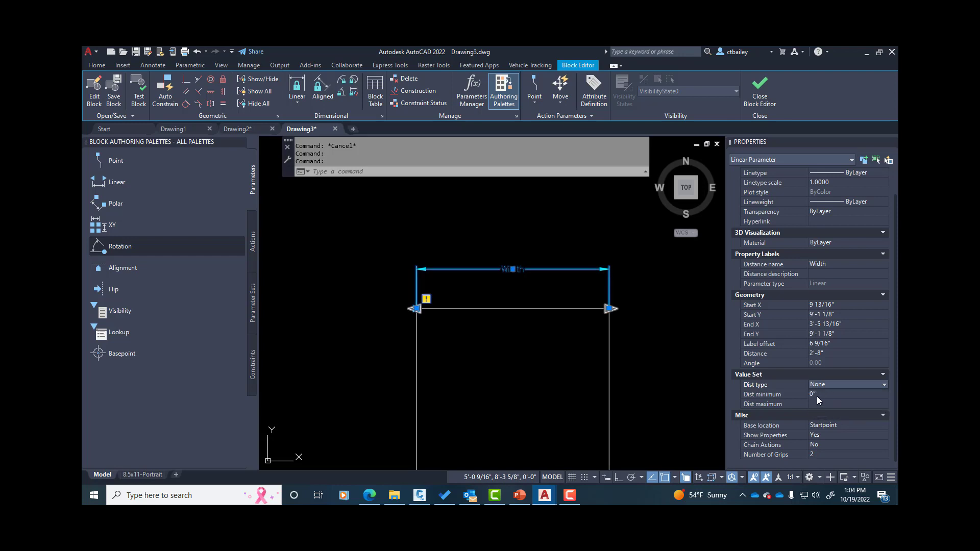
{"action": "left_click", "coordinate": [818, 395]}
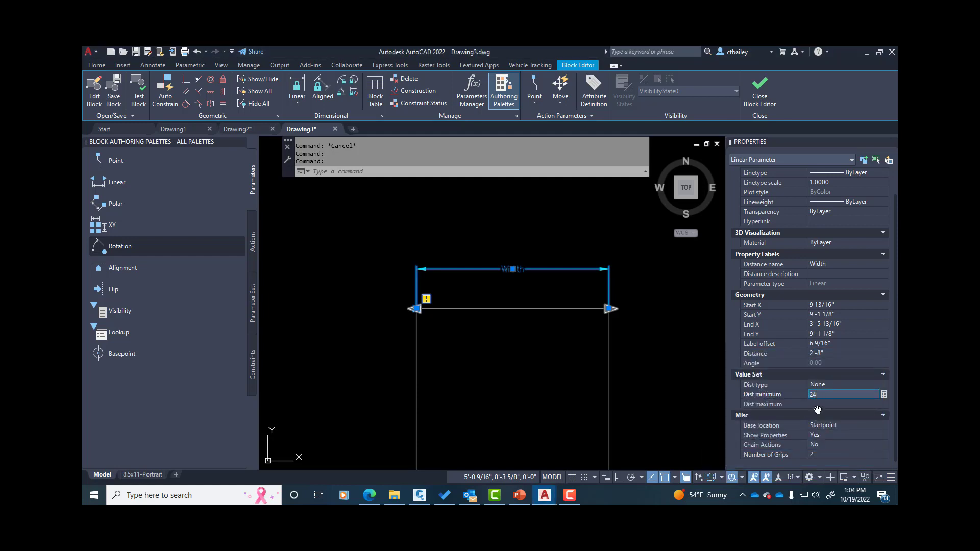
{"action": "left_click", "coordinate": [817, 404]}
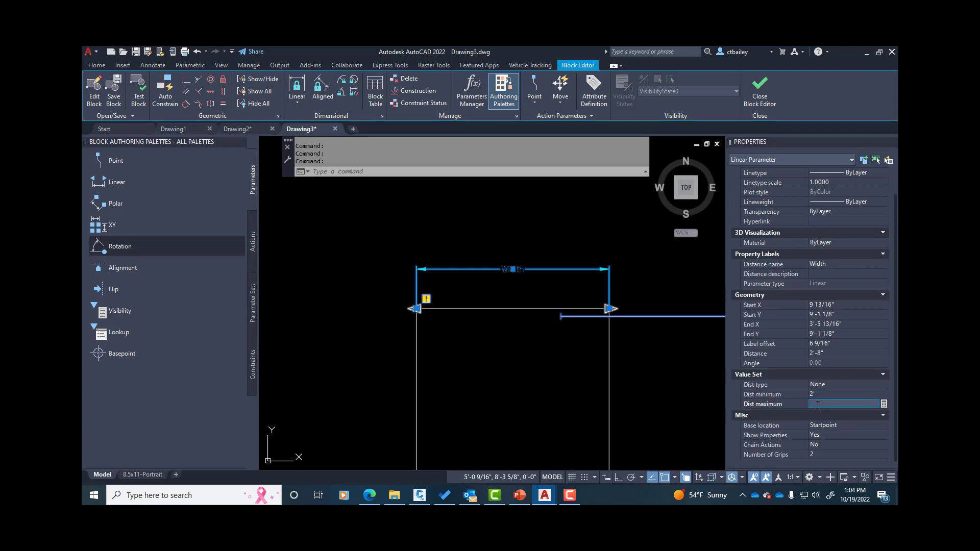
{"action": "type", "text": "60"}
{"action": "key", "text": "Return"}
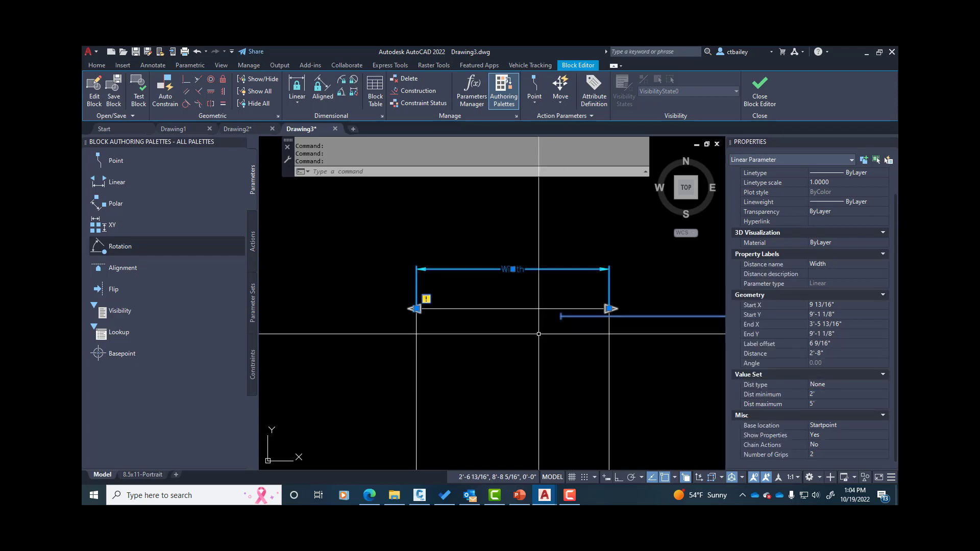
{"action": "scroll", "coordinate": [466, 310], "scroll_direction": "down", "scroll_amount": 2}
{"action": "key", "text": "Escape"}
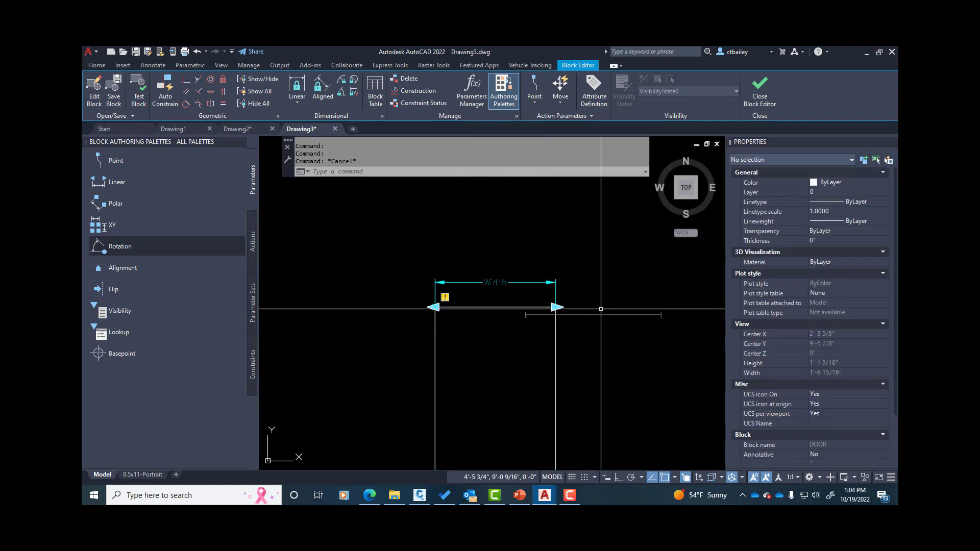
Select the Width parameter and examine its range line near the door's top edge.
{"action": "left_click", "coordinate": [602, 308]}
{"action": "key", "text": "Escape"}
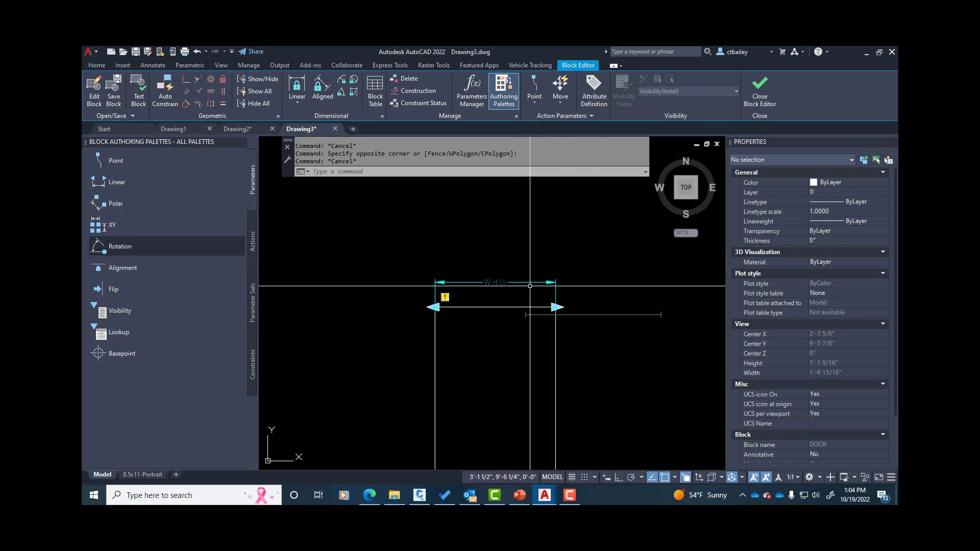
{"action": "left_click", "coordinate": [495, 282]}
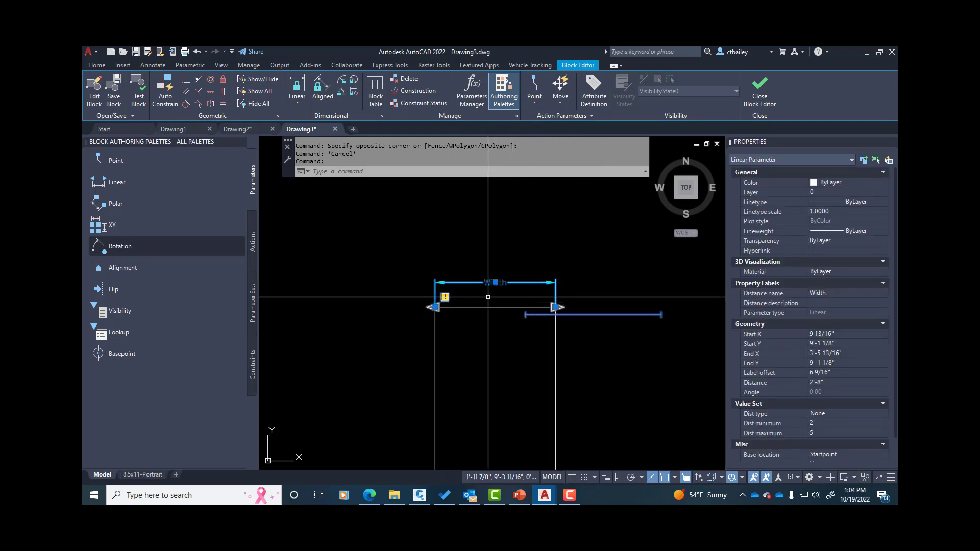
{"action": "key", "text": "Escape"}
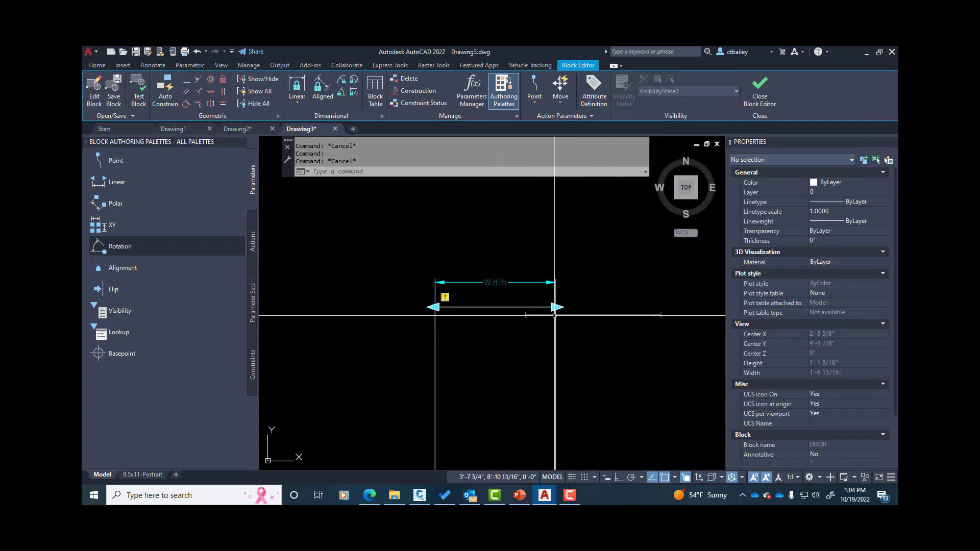
Set the Width parameter's number of grips to 1.
{"action": "scroll", "coordinate": [813, 327], "scroll_direction": "down", "scroll_amount": 1}
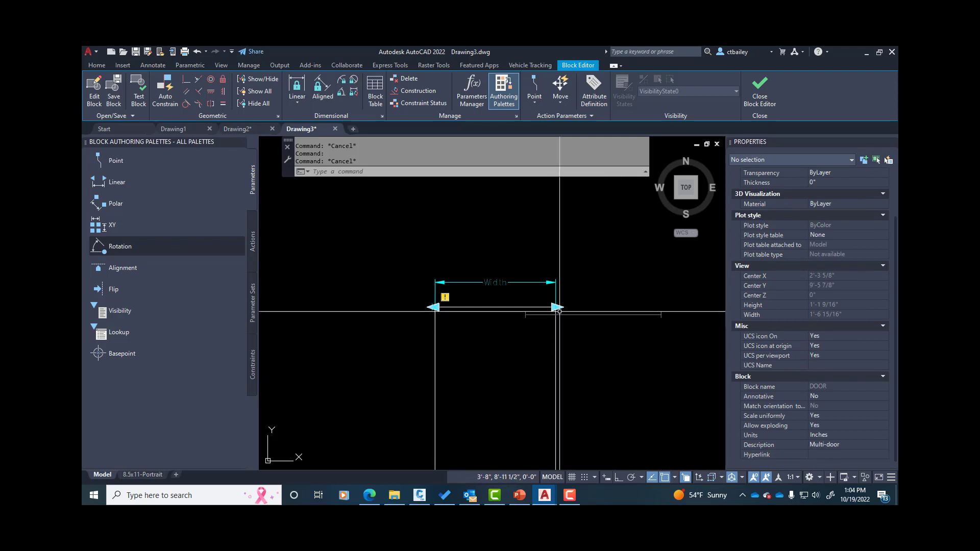
{"action": "left_click", "coordinate": [518, 282]}
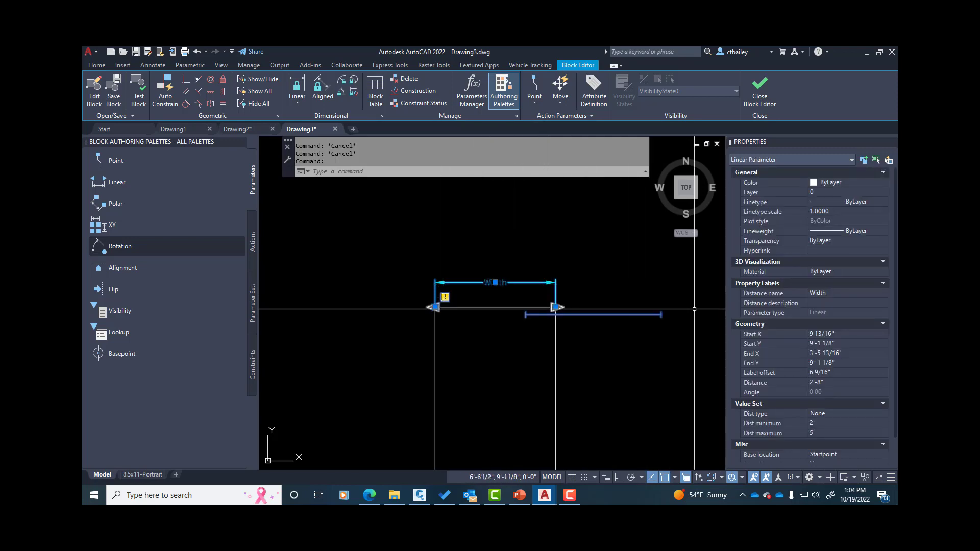
{"action": "scroll", "coordinate": [761, 365], "scroll_direction": "down", "scroll_amount": 1}
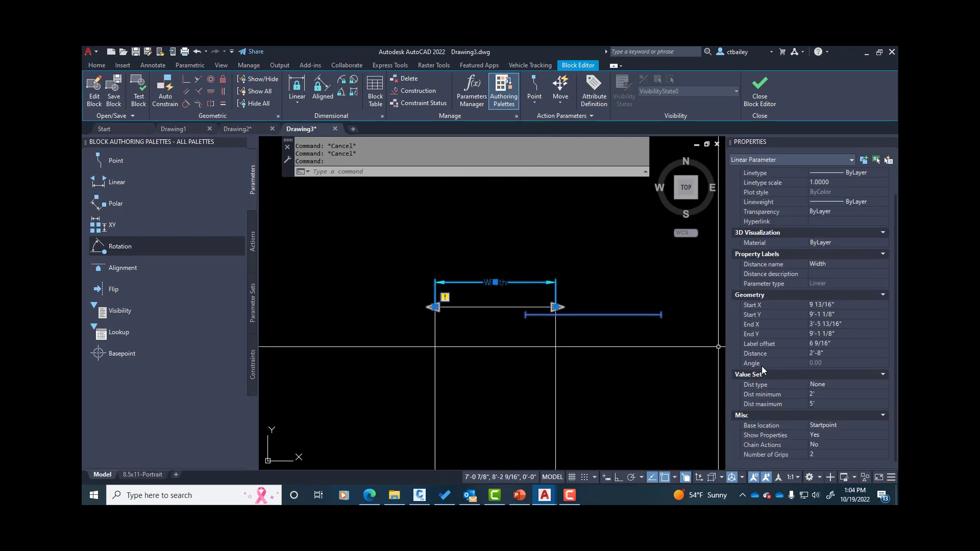
{"action": "left_click", "coordinate": [827, 456]}
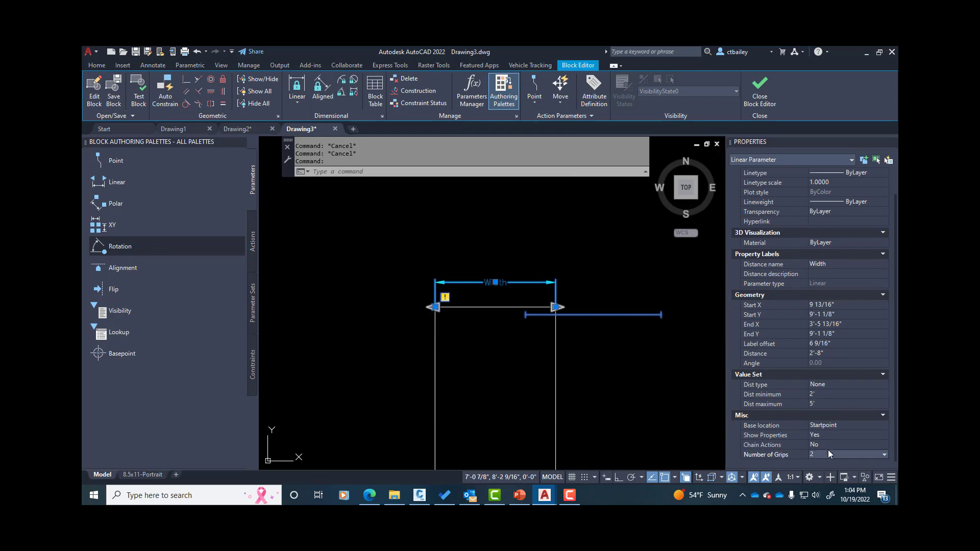
{"action": "left_click", "coordinate": [827, 452]}
{"action": "left_click", "coordinate": [819, 473]}
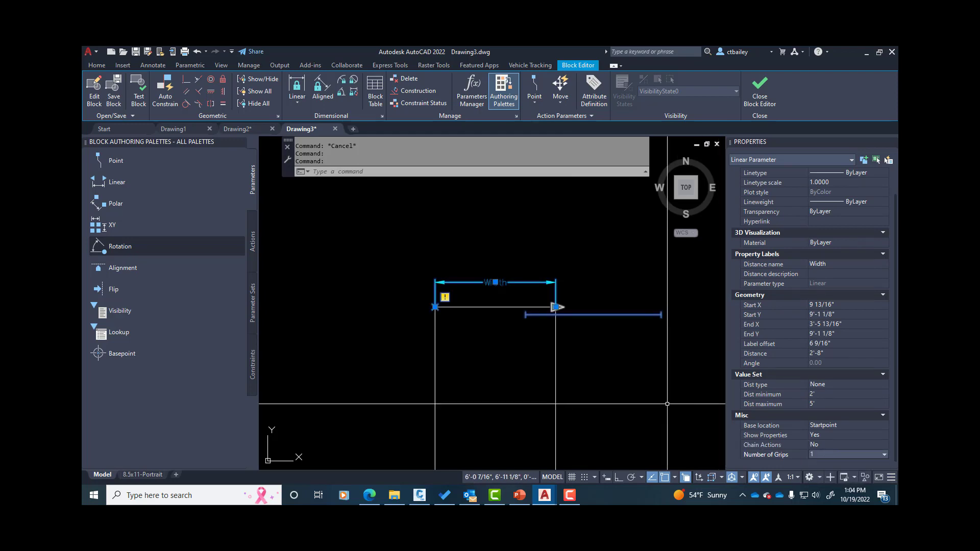
{"action": "key", "text": "Escape"}
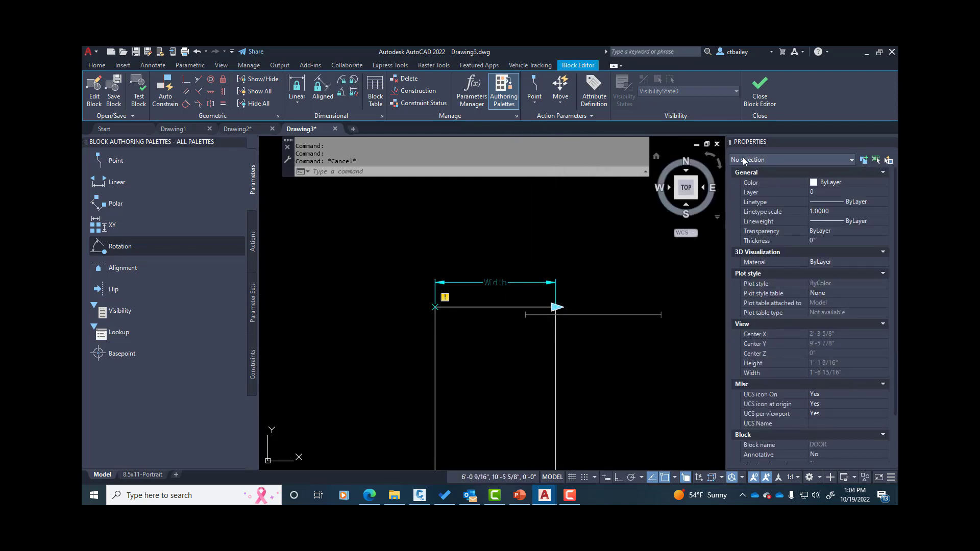
Close the Block Editor saving the changes to DOOR, and move the inserted block by its base grip with object snap off.
{"action": "left_click", "coordinate": [765, 97]}
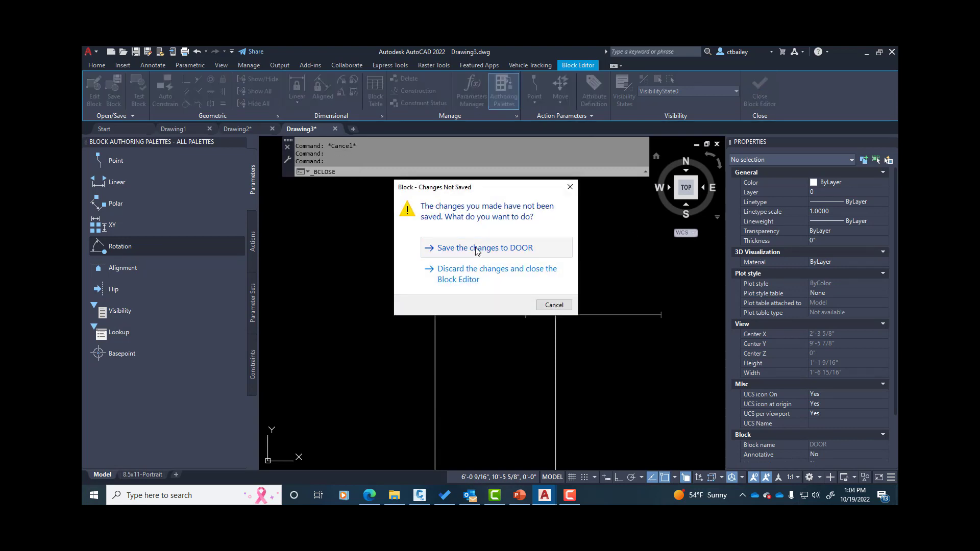
{"action": "left_click", "coordinate": [475, 250]}
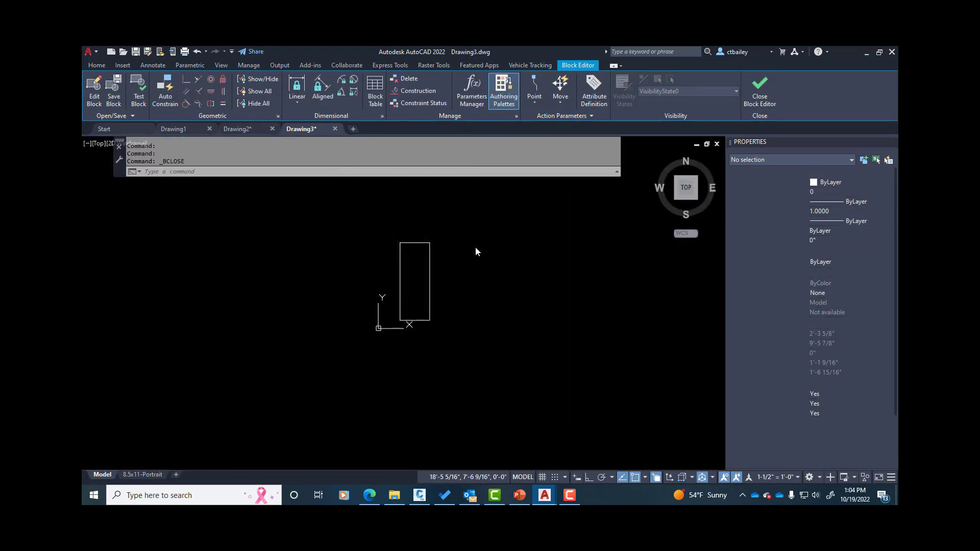
{"action": "left_click", "coordinate": [428, 270]}
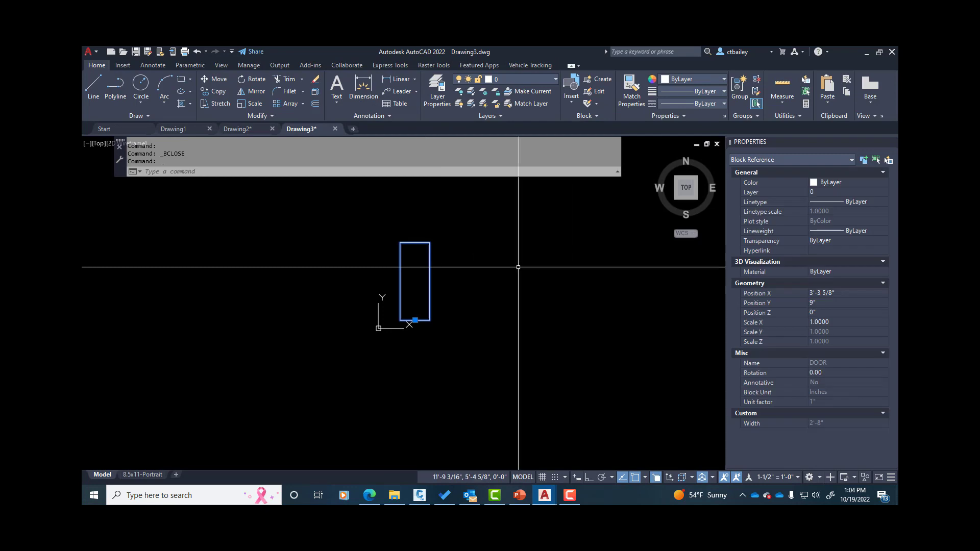
{"action": "left_click", "coordinate": [415, 320]}
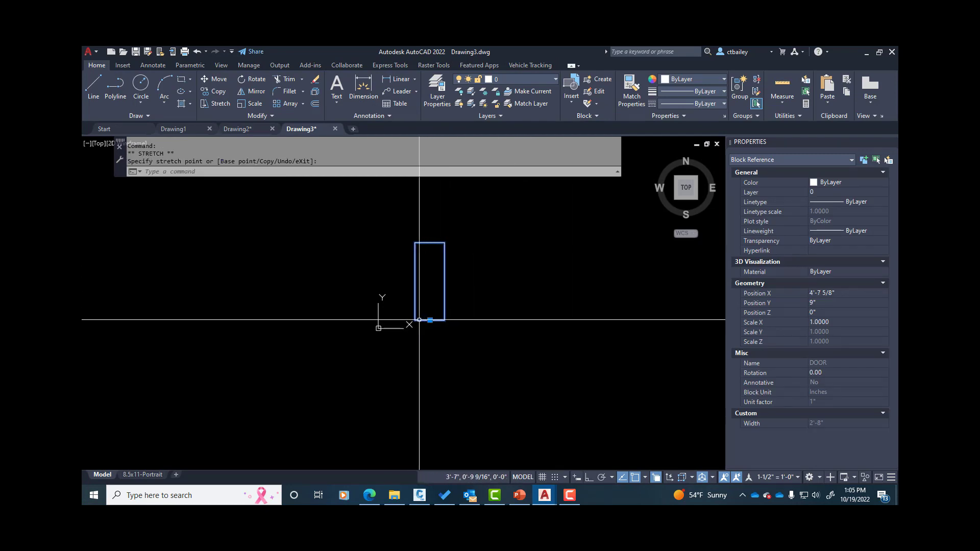
{"action": "key", "text": "F3"}
{"action": "left_click", "coordinate": [424, 282]}
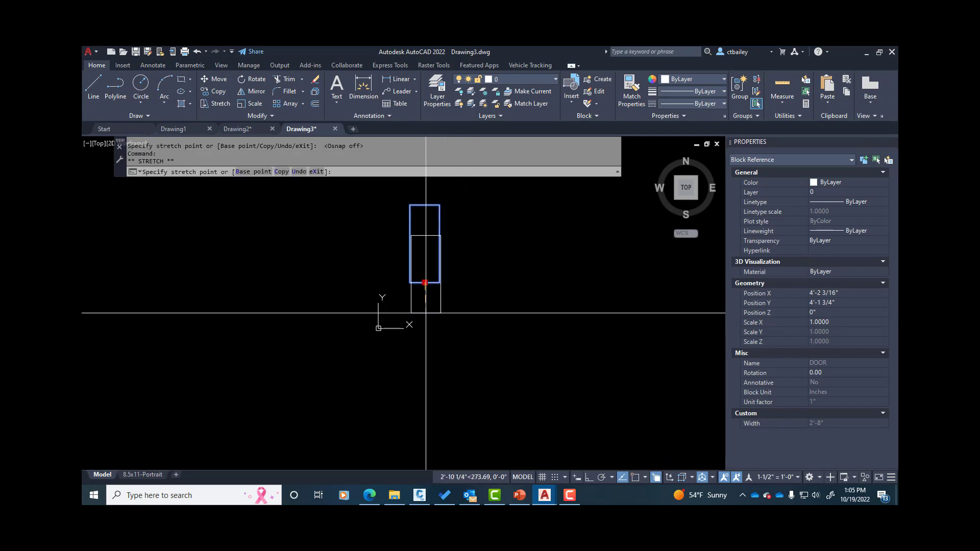
{"action": "key", "text": "Escape"}
{"action": "key", "text": "Escape"}
Reopen the inserted DOOR block in the Block Editor at the Width parameter.
{"action": "left_click", "coordinate": [430, 273]}
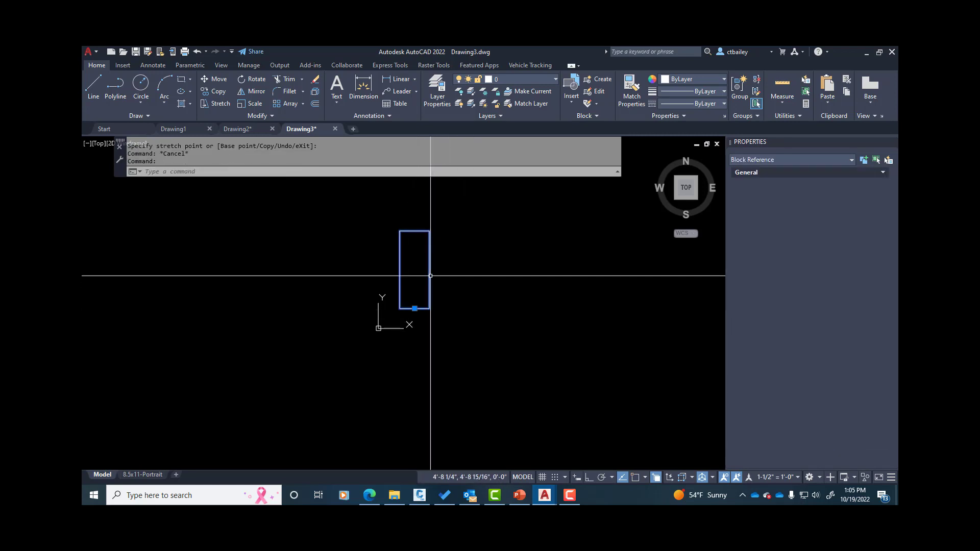
{"action": "right_click", "coordinate": [431, 273]}
{"action": "left_click", "coordinate": [462, 221]}
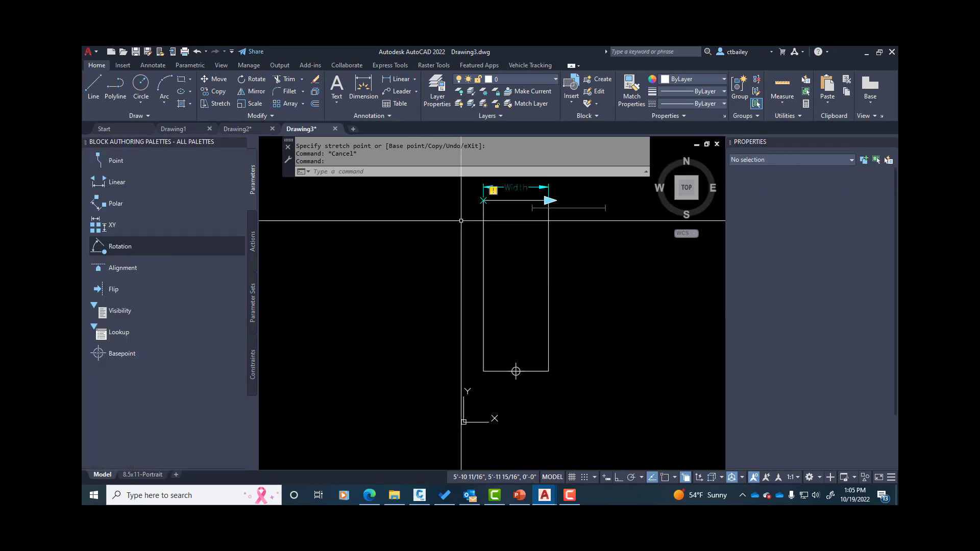
{"action": "scroll", "coordinate": [517, 240], "scroll_direction": "up", "scroll_amount": 4}
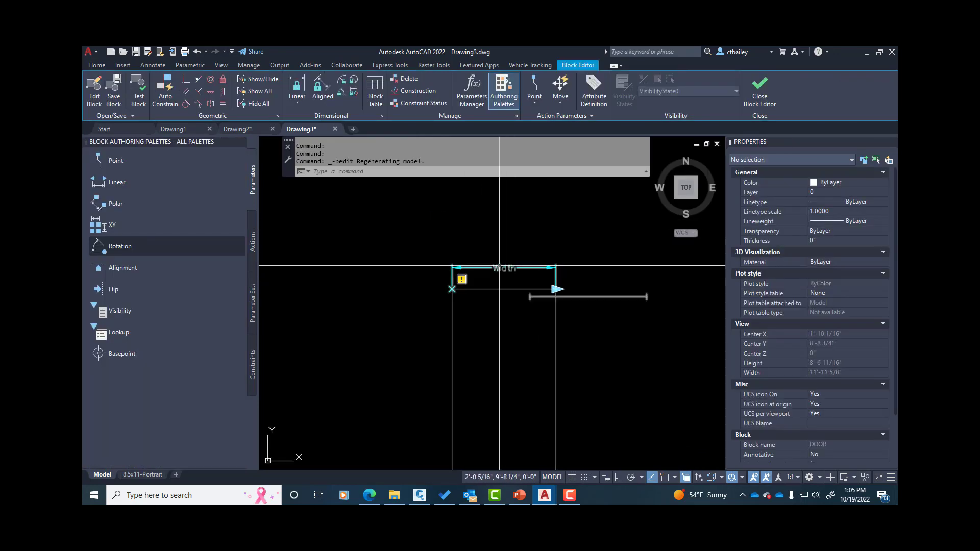
Examine the yellow alert marker on the Width parameter to read why it is flagged.
{"action": "left_click", "coordinate": [453, 285]}
{"action": "key", "text": "Escape"}
{"action": "scroll", "coordinate": [454, 283], "scroll_direction": "up", "scroll_amount": 2}
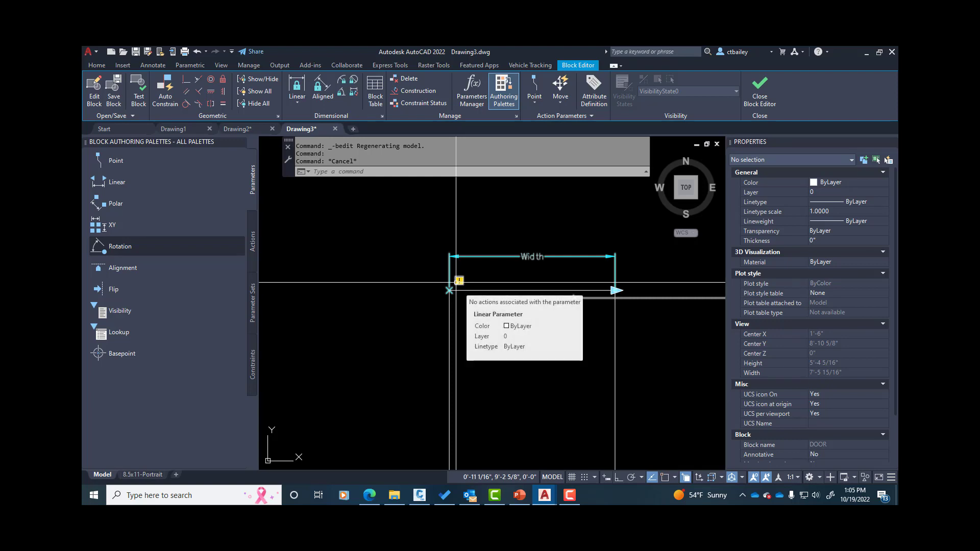
{"action": "key", "text": "Escape"}
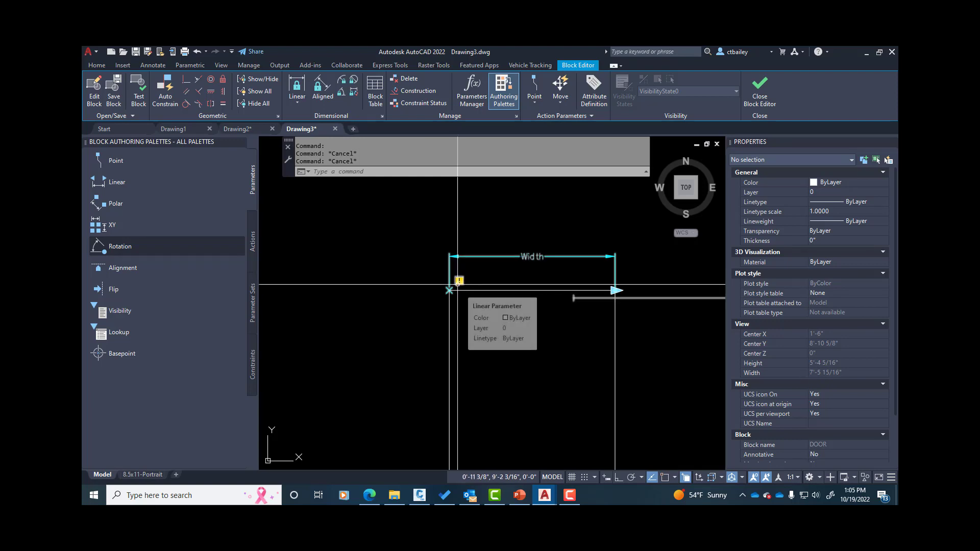
{"action": "left_click", "coordinate": [458, 283]}
{"action": "key", "text": "Escape"}
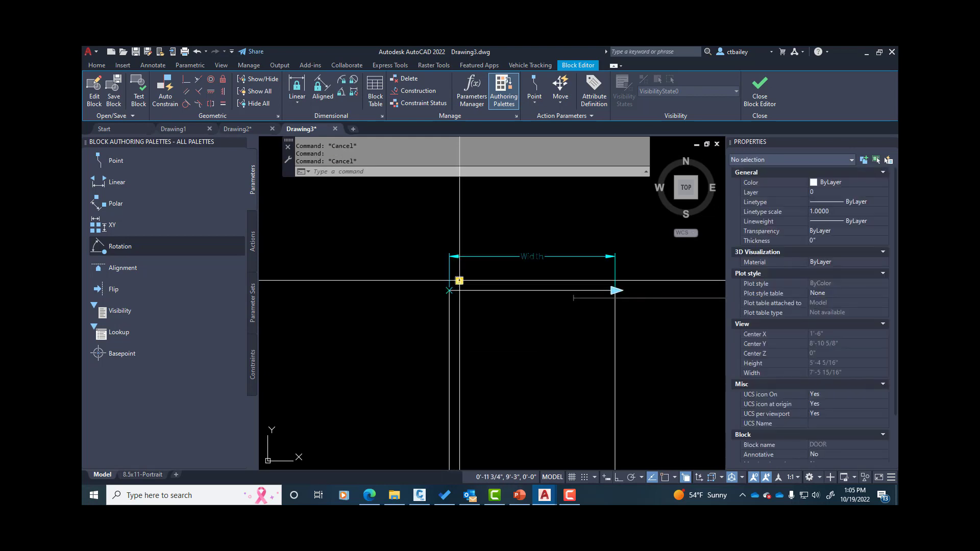
{"action": "mouse_move", "coordinate": [460, 278]}
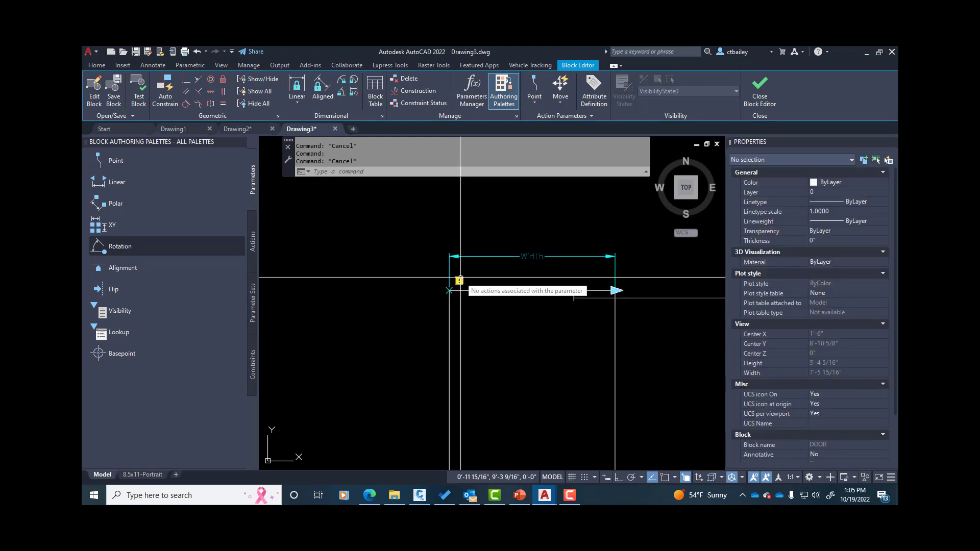
{"action": "key", "text": "Escape"}
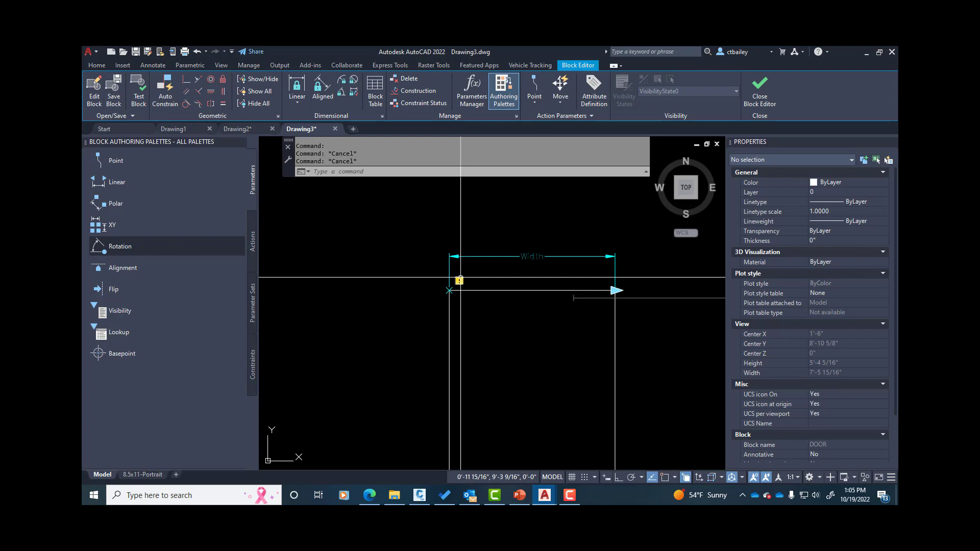
Start a Stretch action on the Width parameter, tied to its arrow-grip end point, with a crossing frame enclosing the door's right side.
{"action": "left_click", "coordinate": [253, 234]}
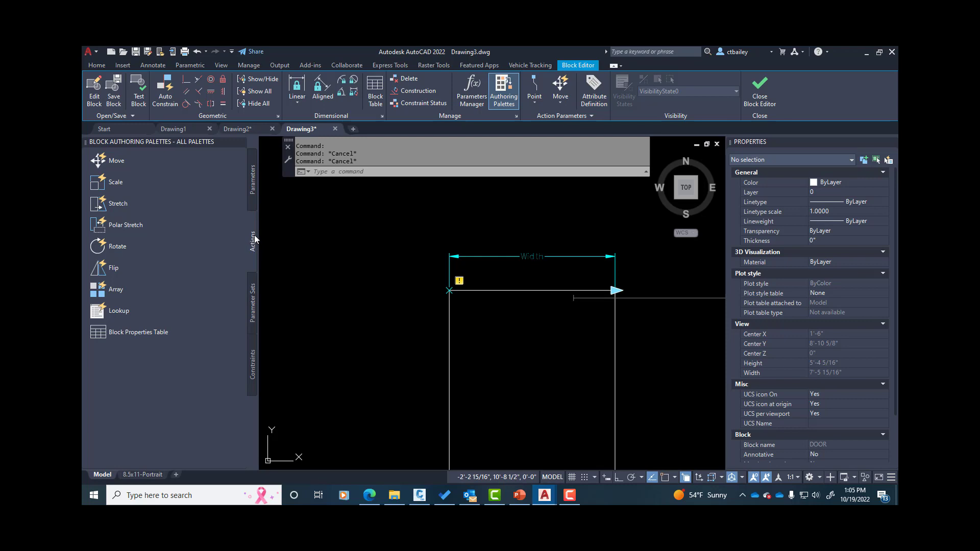
{"action": "left_click", "coordinate": [110, 204]}
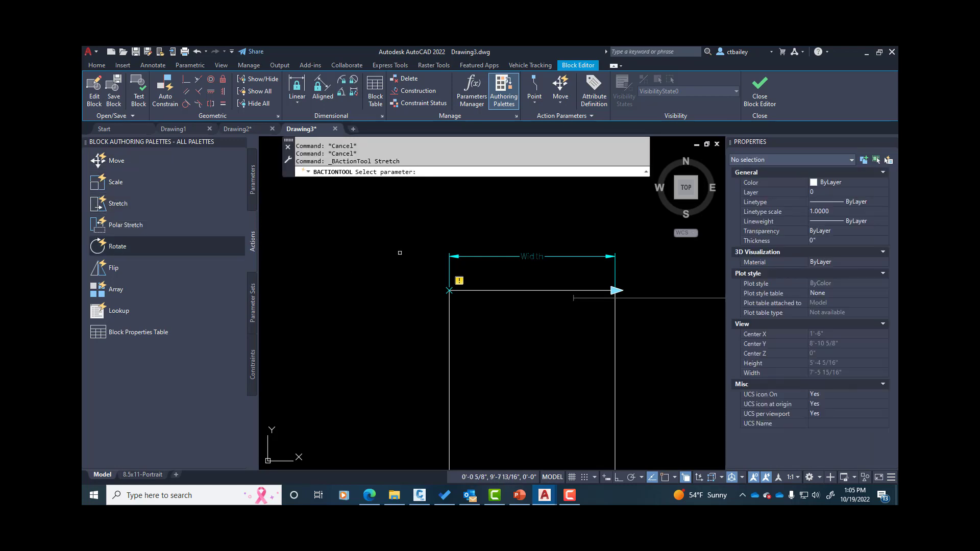
{"action": "scroll", "coordinate": [383, 222], "scroll_direction": "down", "scroll_amount": 2}
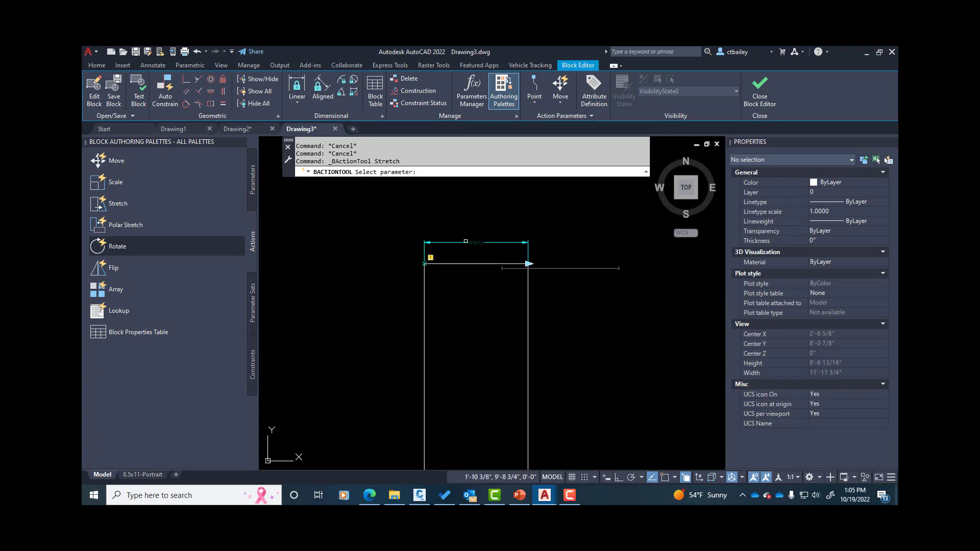
{"action": "left_click", "coordinate": [473, 243]}
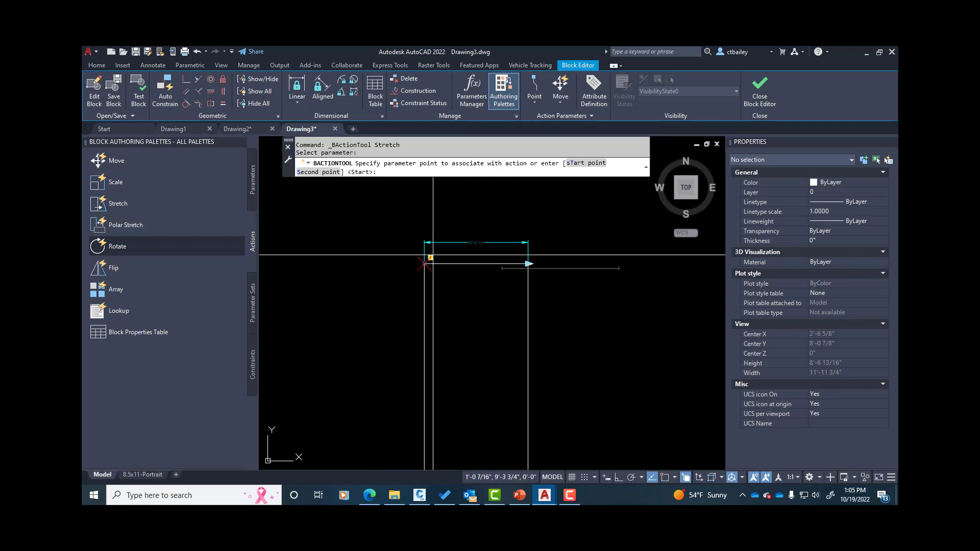
{"action": "scroll", "coordinate": [433, 254], "scroll_direction": "up", "scroll_amount": 2}
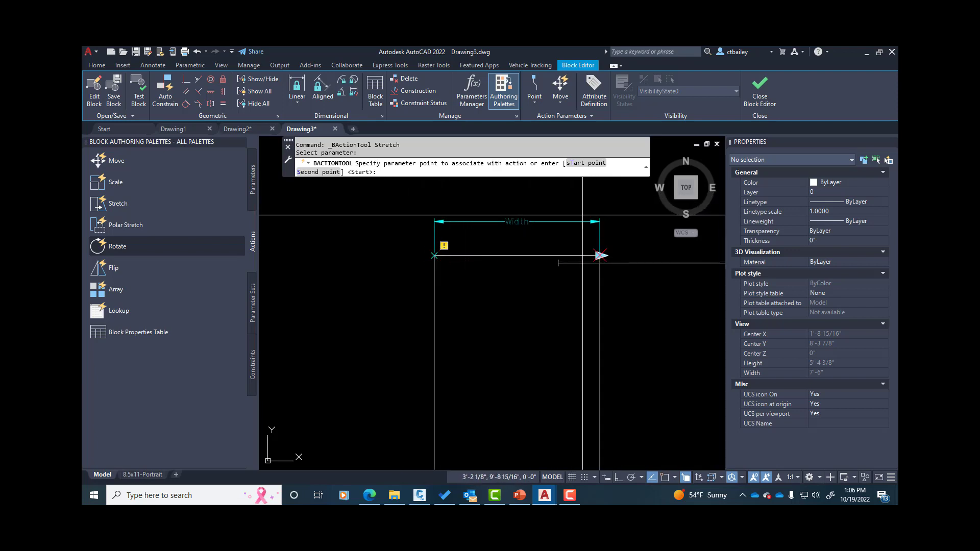
{"action": "left_click", "coordinate": [601, 255]}
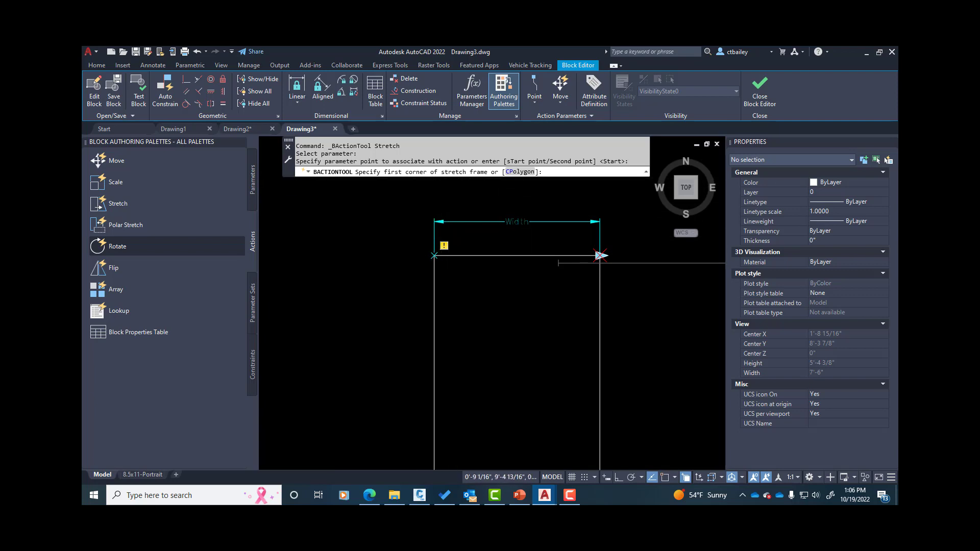
{"action": "scroll", "coordinate": [562, 214], "scroll_direction": "down", "scroll_amount": 5}
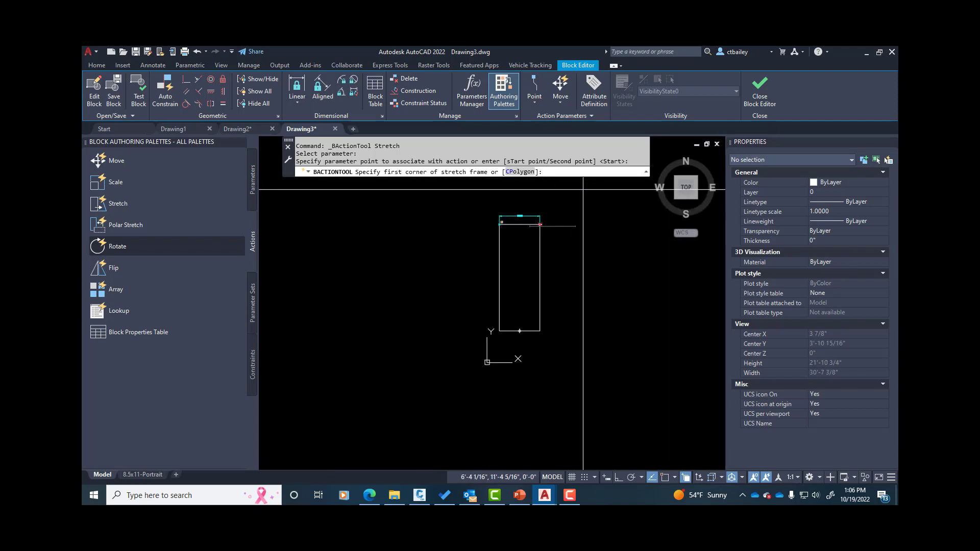
{"action": "left_click", "coordinate": [577, 186]}
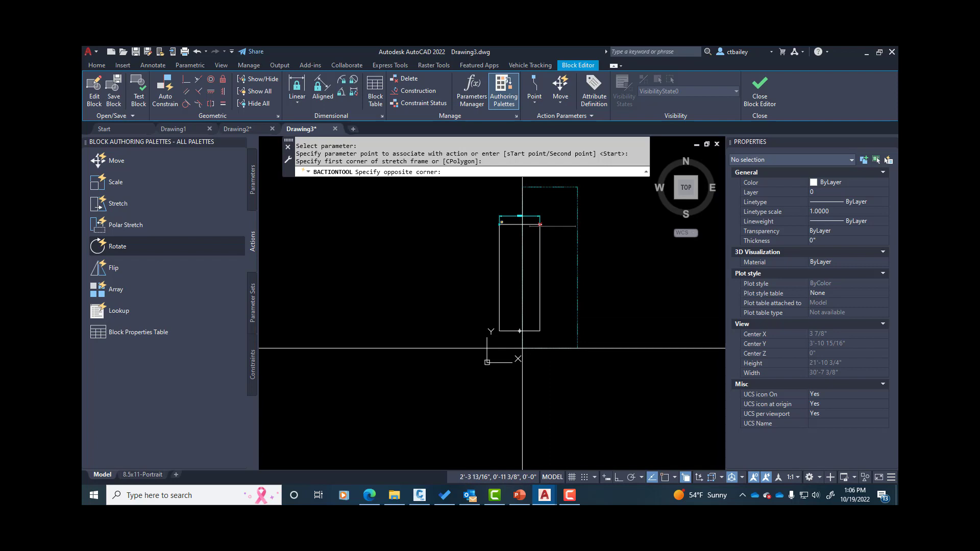
{"action": "left_click", "coordinate": [522, 348]}
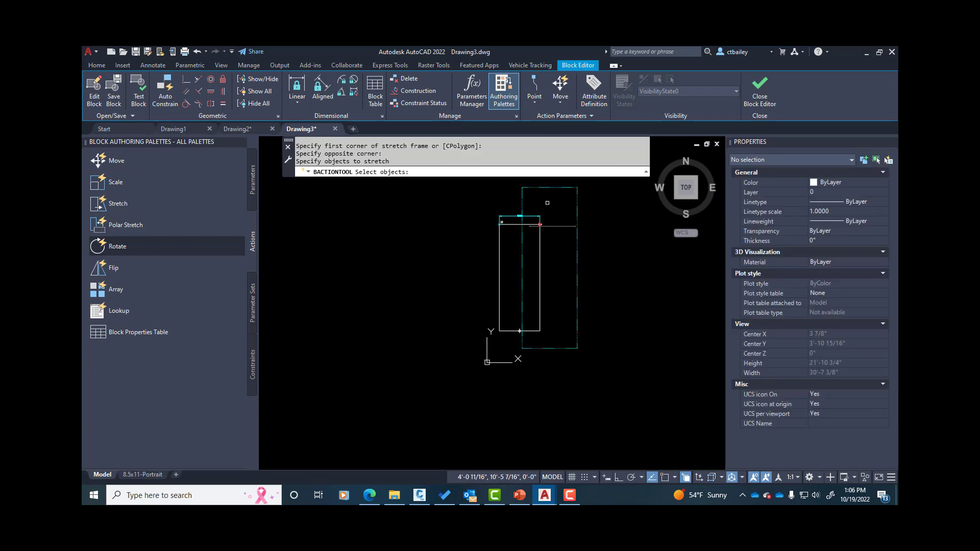
Select the door rectangle and the Width parameter as the objects to stretch and complete the Stretch action.
{"action": "scroll", "coordinate": [522, 215], "scroll_direction": "up", "scroll_amount": 4}
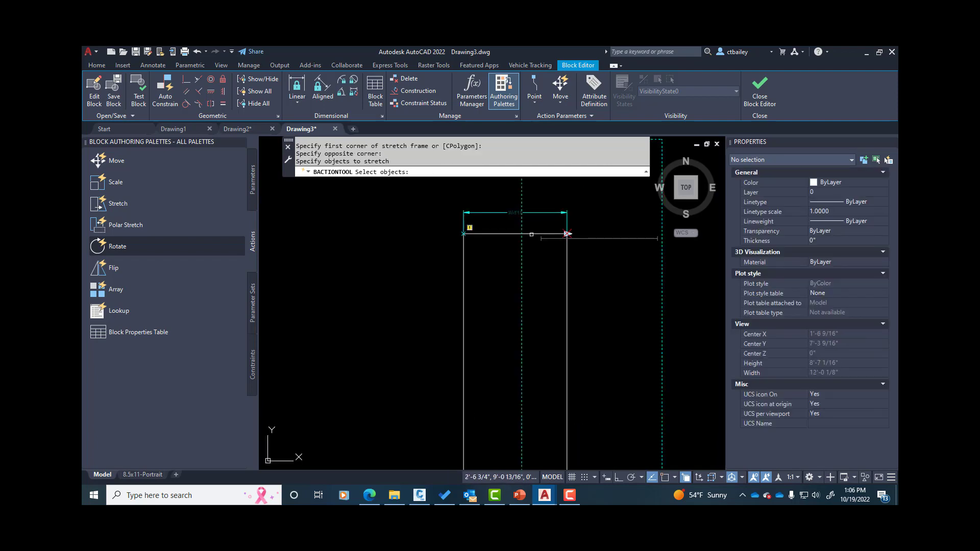
{"action": "scroll", "coordinate": [538, 199], "scroll_direction": "down", "scroll_amount": 4}
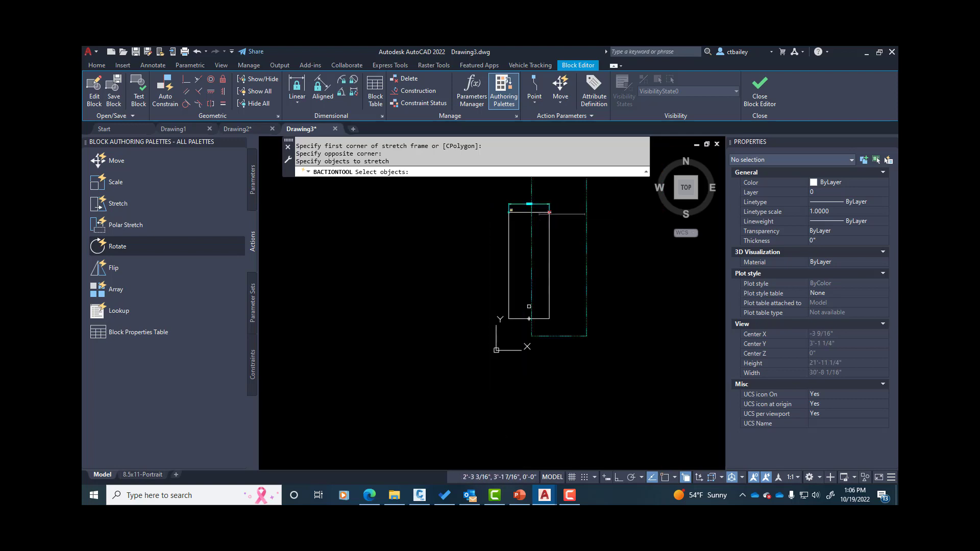
{"action": "scroll", "coordinate": [522, 330], "scroll_direction": "up", "scroll_amount": 6}
{"action": "scroll", "coordinate": [585, 288], "scroll_direction": "down", "scroll_amount": 6}
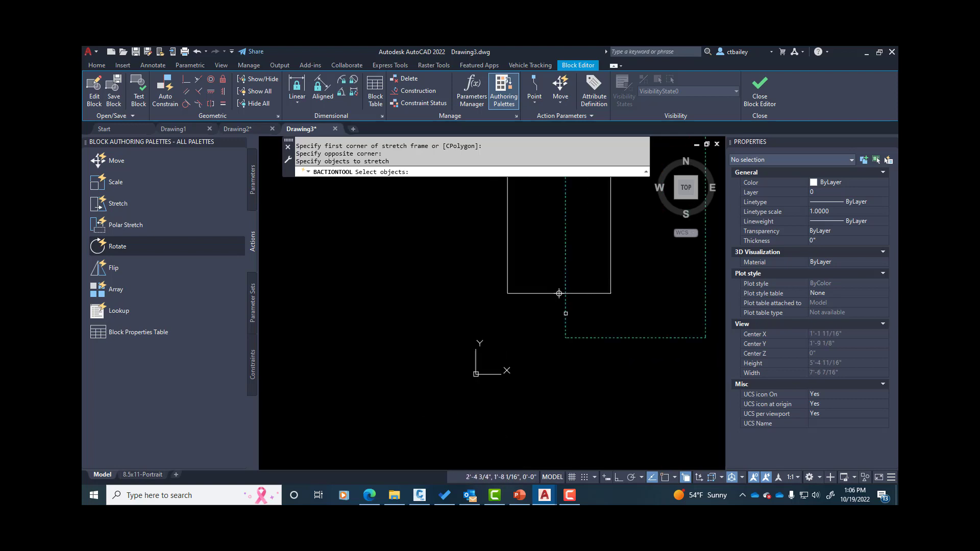
{"action": "scroll", "coordinate": [576, 206], "scroll_direction": "up", "scroll_amount": 2}
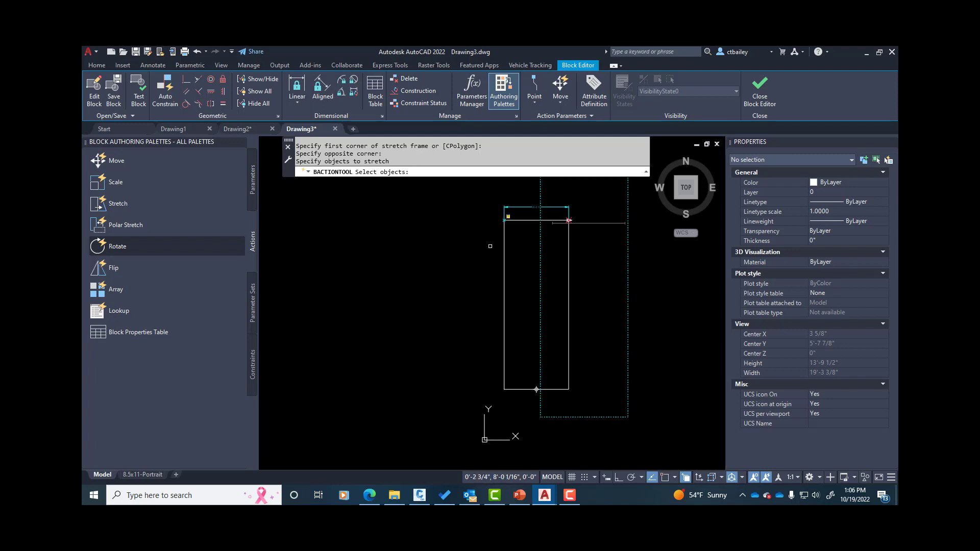
{"action": "scroll", "coordinate": [461, 280], "scroll_direction": "down", "scroll_amount": 2}
{"action": "scroll", "coordinate": [543, 275], "scroll_direction": "up", "scroll_amount": 2}
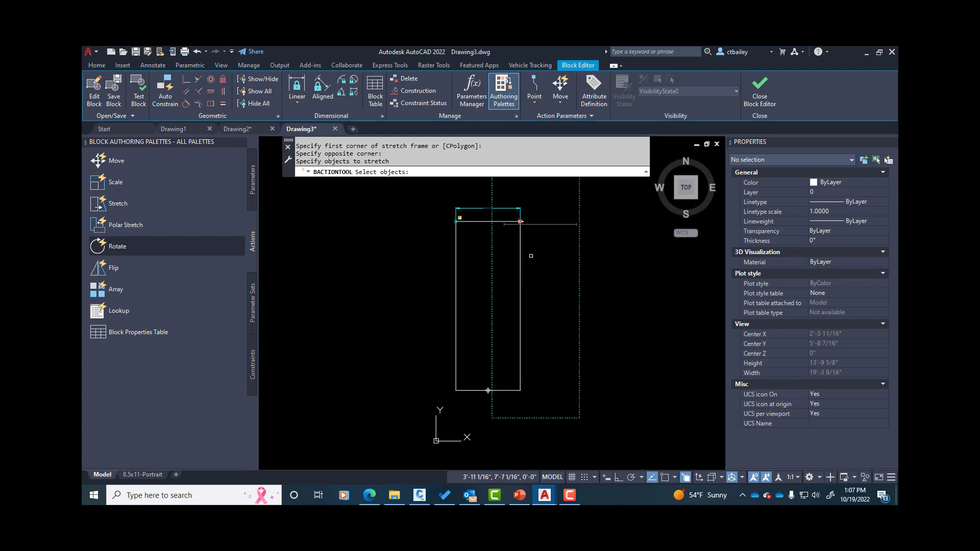
{"action": "left_click", "coordinate": [520, 247]}
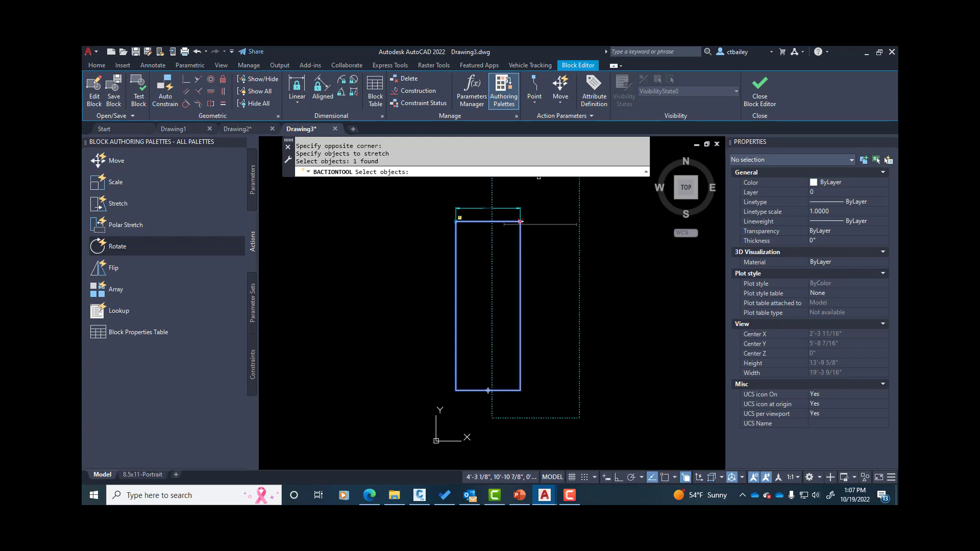
{"action": "left_click", "coordinate": [500, 207]}
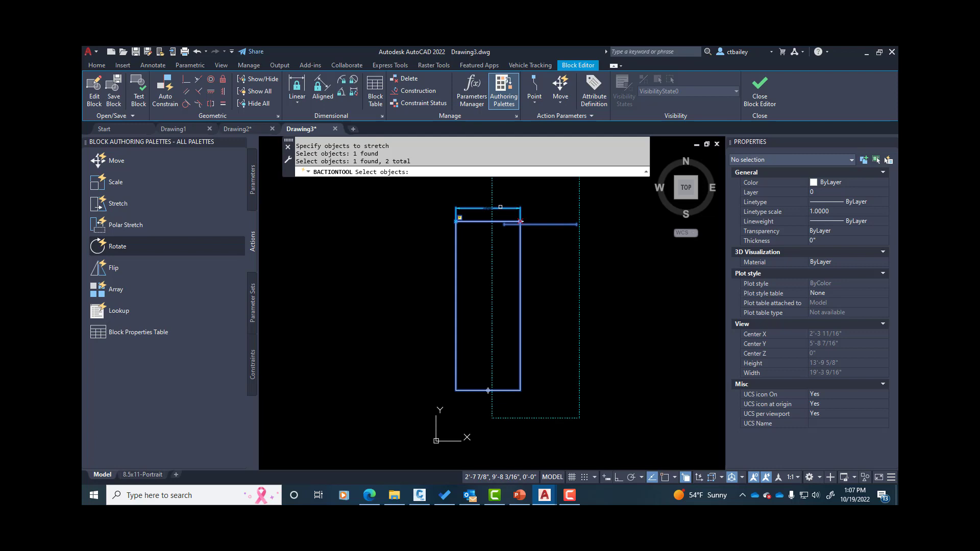
{"action": "key", "text": "Return"}
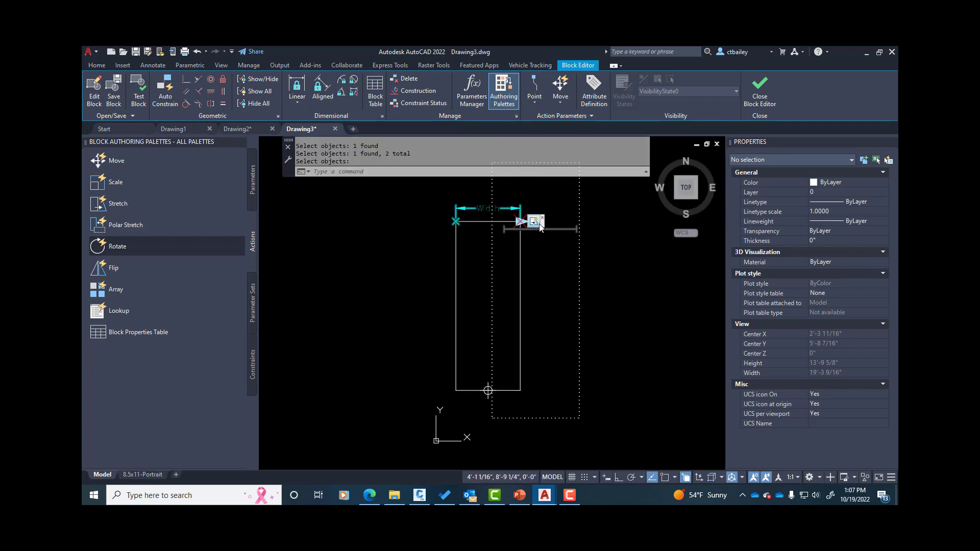
Move the Stretch action icon clear of the door's upper right corner and close the Block Editor, saving the changes to DOOR.
{"action": "left_click_drag", "start_coordinate": [534, 220], "coordinate": [561, 189]}
{"action": "scroll", "coordinate": [562, 202], "scroll_direction": "up", "scroll_amount": 2}
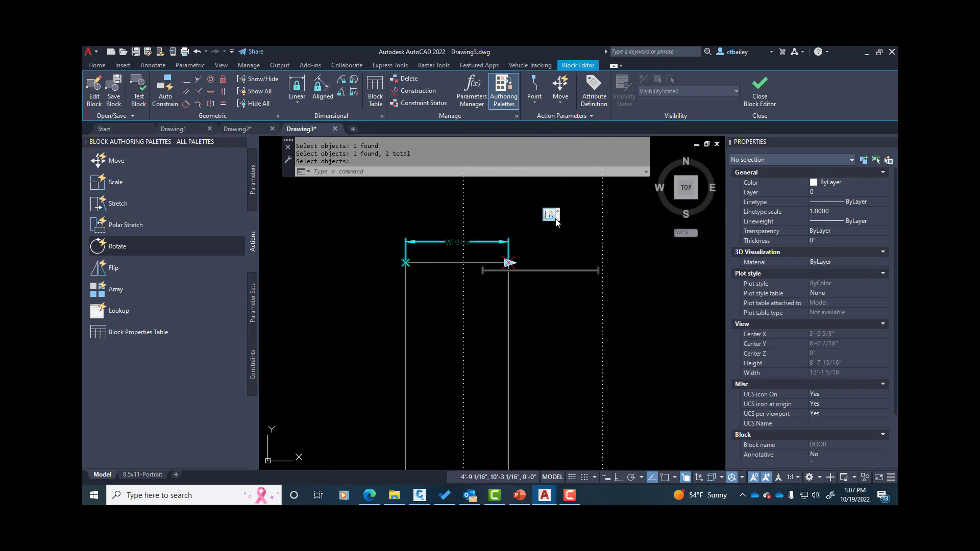
{"action": "scroll", "coordinate": [556, 221], "scroll_direction": "down", "scroll_amount": 4}
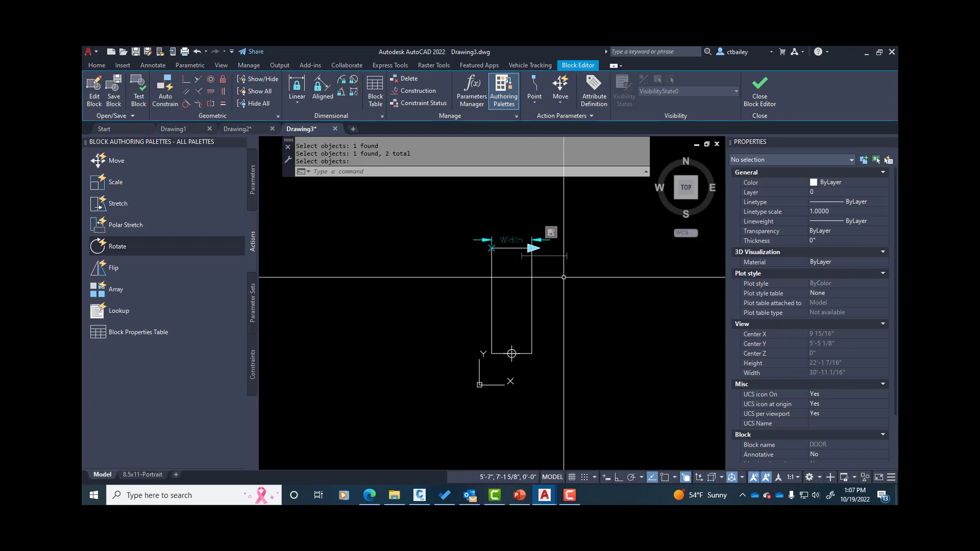
{"action": "mouse_move", "coordinate": [554, 236]}
{"action": "left_mouse_down"}
{"action": "mouse_move", "coordinate": [607, 230]}
{"action": "mouse_move", "coordinate": [628, 250]}
{"action": "mouse_move", "coordinate": [585, 201]}
{"action": "left_mouse_up"}
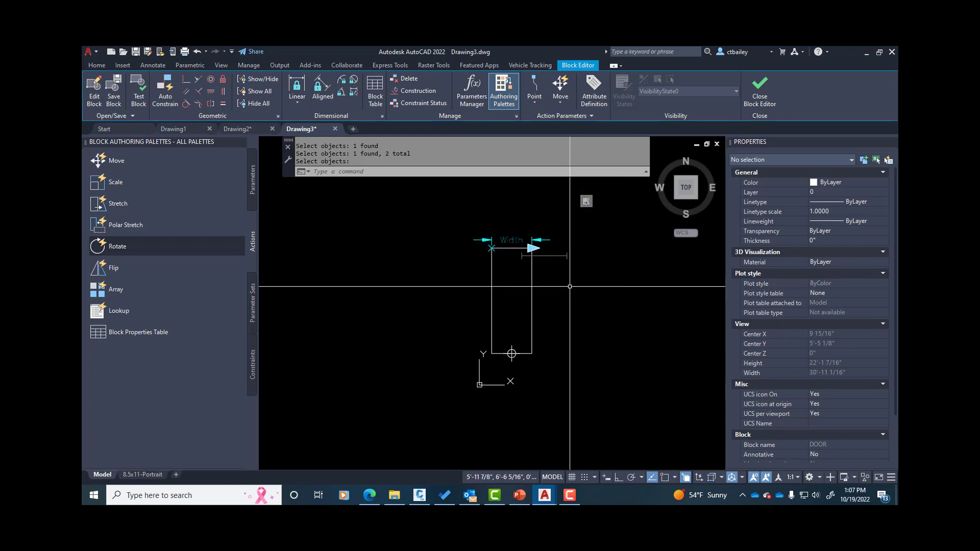
{"action": "left_click", "coordinate": [759, 92]}
{"action": "left_click", "coordinate": [445, 265]}
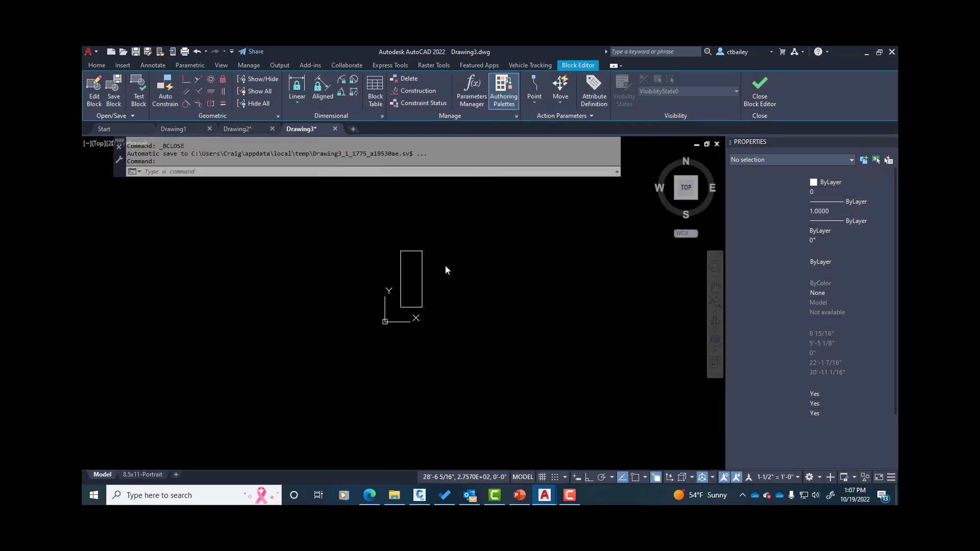
Test the inserted door's Width grip by stretching it out to 5' and back in to 2'.
{"action": "left_click", "coordinate": [400, 268]}
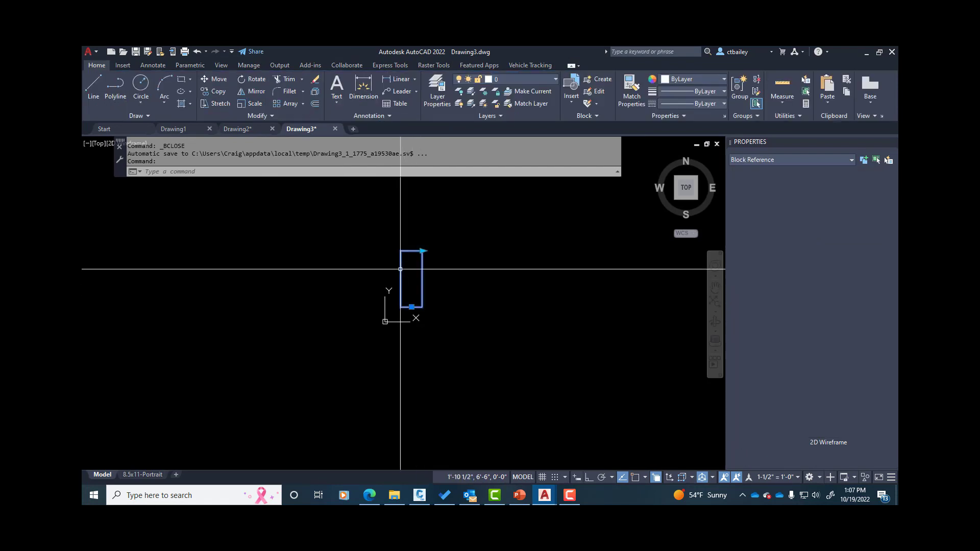
{"action": "scroll", "coordinate": [444, 273], "scroll_direction": "up", "scroll_amount": 4}
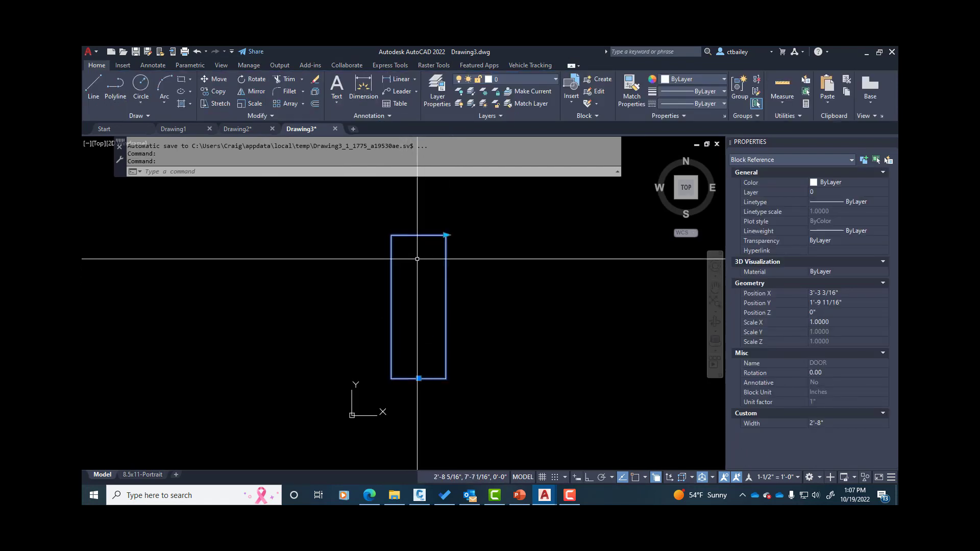
{"action": "left_click", "coordinate": [446, 234]}
{"action": "left_click", "coordinate": [474, 235]}
{"action": "left_click", "coordinate": [476, 235]}
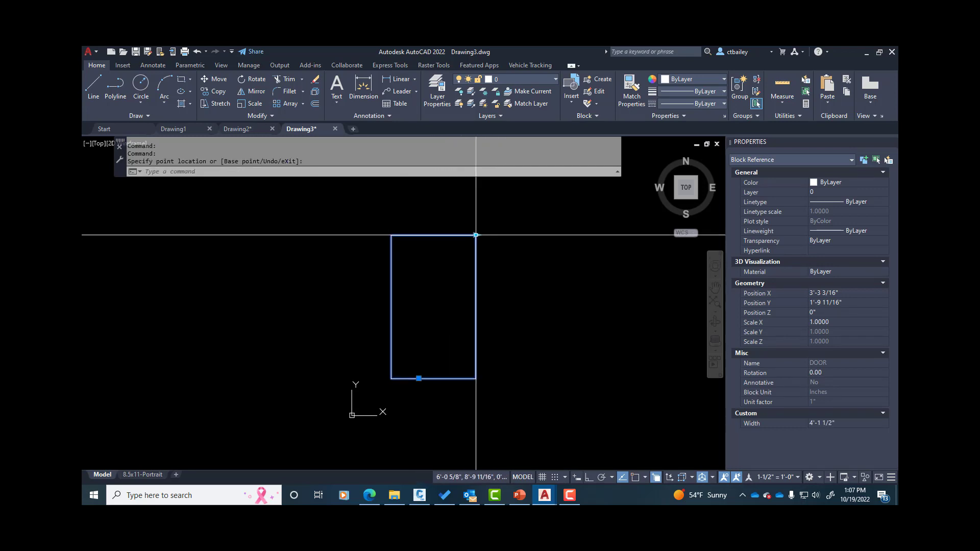
{"action": "left_click", "coordinate": [521, 235]}
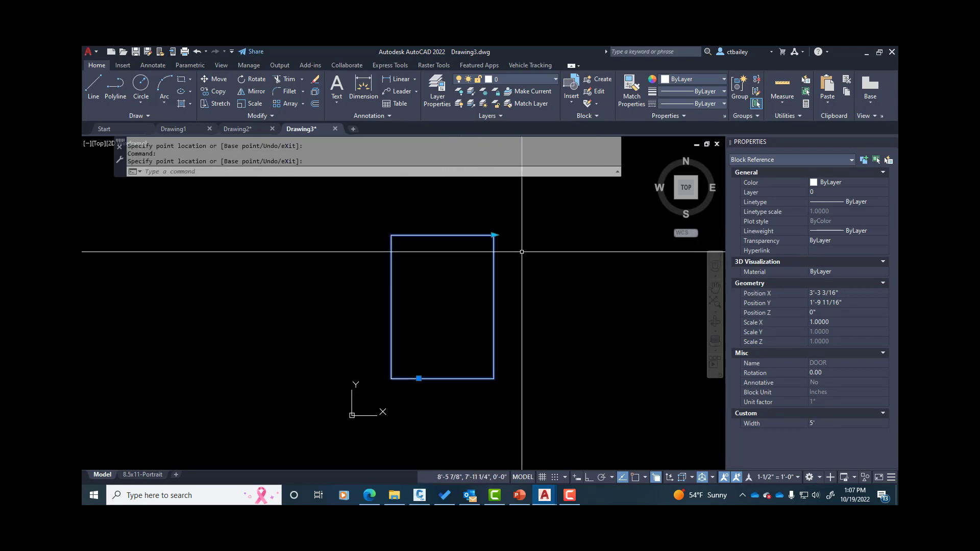
{"action": "left_click", "coordinate": [492, 235]}
{"action": "left_click", "coordinate": [405, 253]}
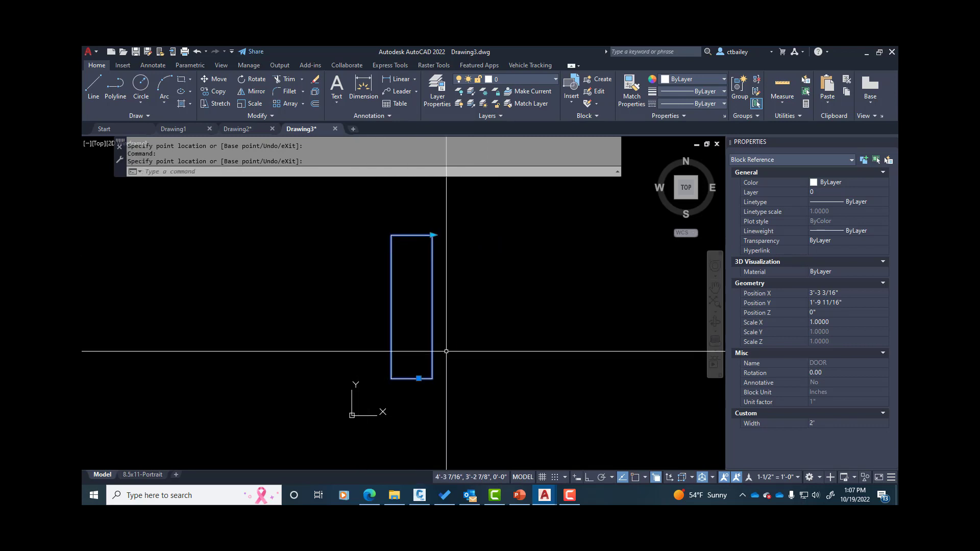
{"action": "key", "text": "Escape"}
Stretch the inserted door by its Width grip to the 5' maximum and deselect it.
{"action": "left_click", "coordinate": [436, 305]}
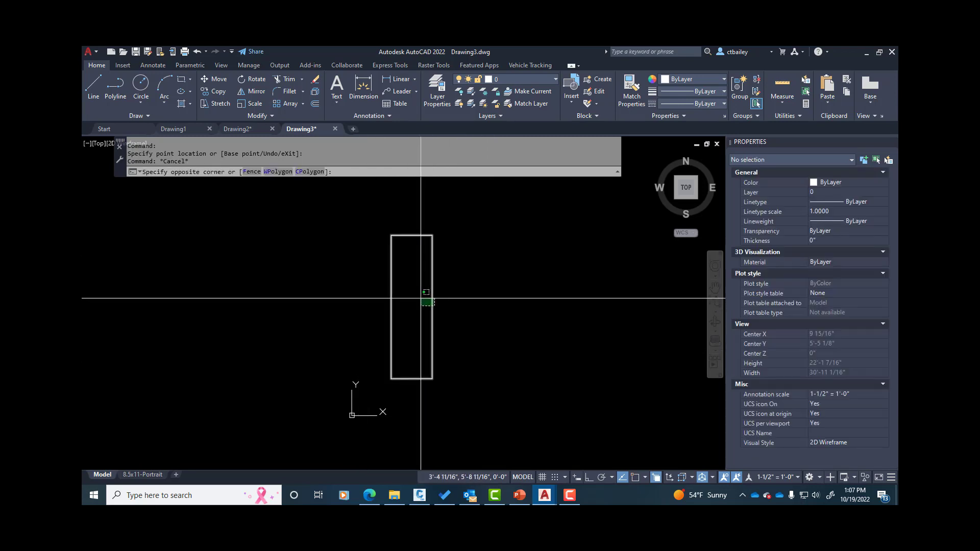
{"action": "left_click", "coordinate": [420, 297]}
{"action": "left_click", "coordinate": [432, 234]}
{"action": "left_click", "coordinate": [492, 234]}
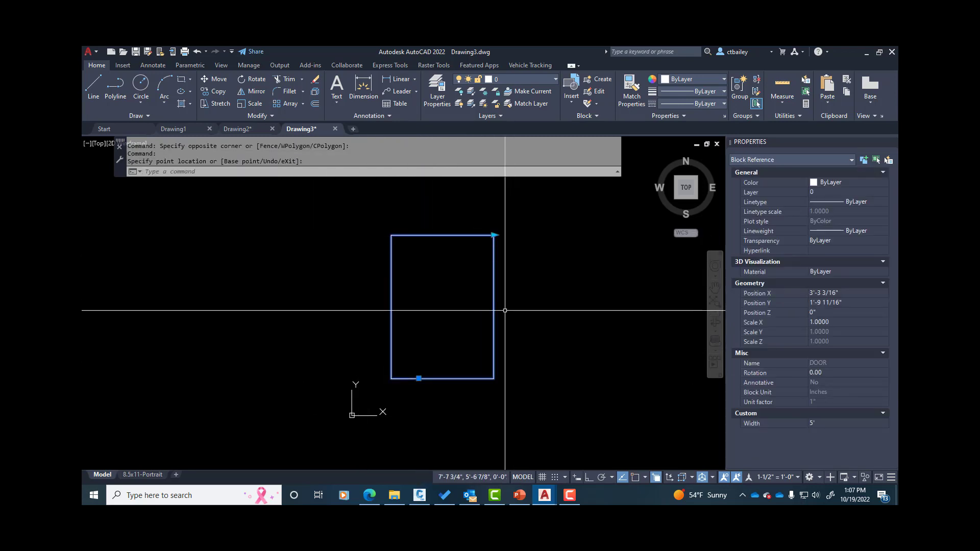
{"action": "key", "text": "Escape"}
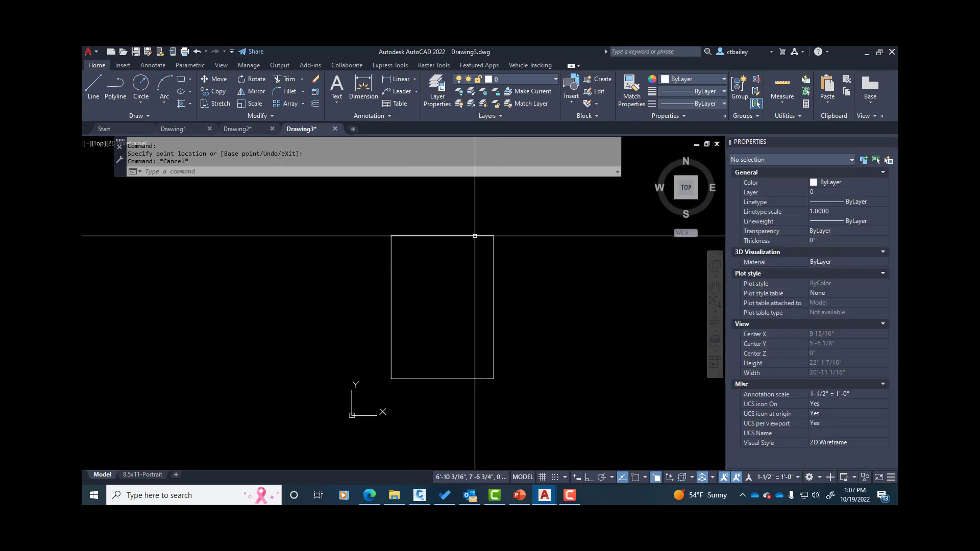
Dimension the door's top edge to check its width, and delete the dimension.
{"action": "left_click", "coordinate": [359, 103]}
{"action": "left_click", "coordinate": [442, 235]}
{"action": "left_click", "coordinate": [440, 221]}
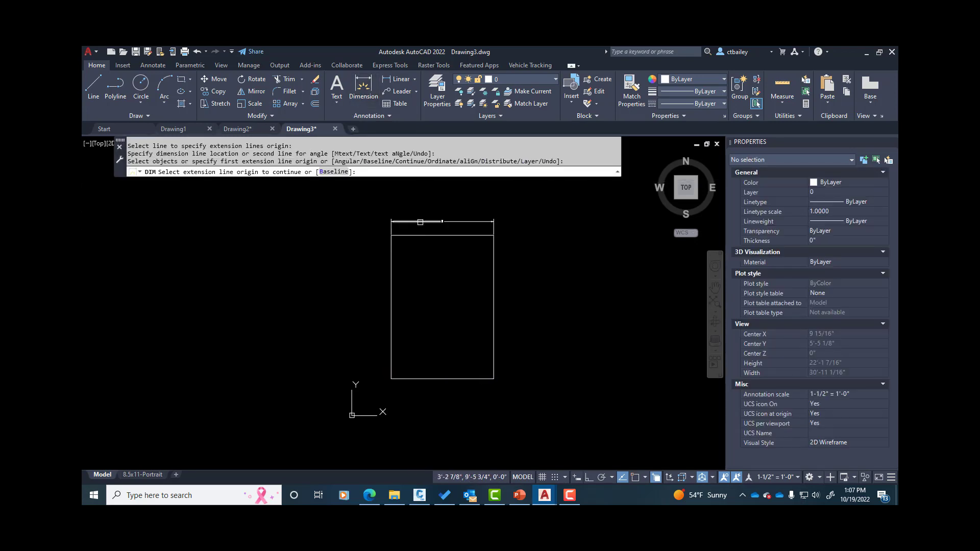
{"action": "scroll", "coordinate": [424, 225], "scroll_direction": "up", "scroll_amount": 6}
{"action": "scroll", "coordinate": [526, 206], "scroll_direction": "up", "scroll_amount": 4}
{"action": "scroll", "coordinate": [447, 271], "scroll_direction": "down", "scroll_amount": 6}
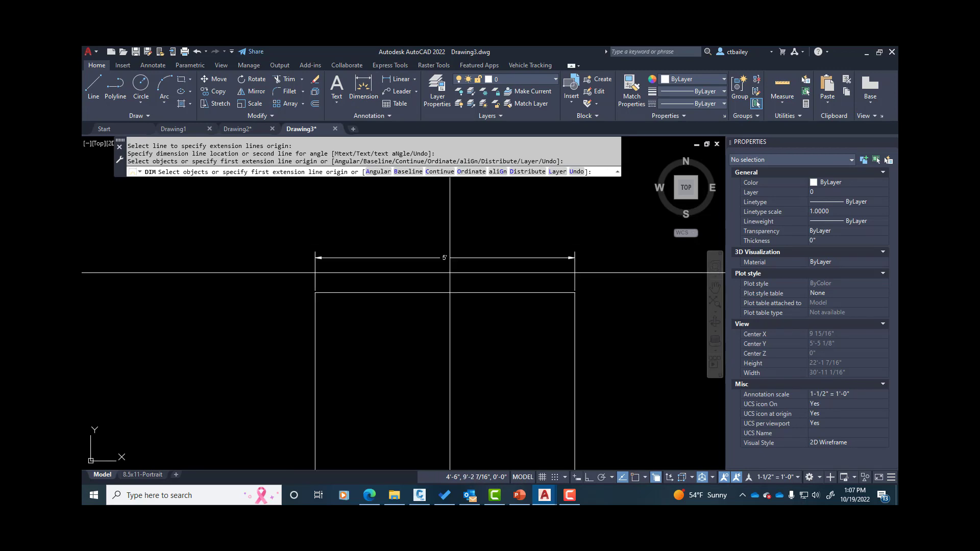
{"action": "key", "text": "Return"}
{"action": "left_click", "coordinate": [462, 258]}
{"action": "key", "text": "Delete"}
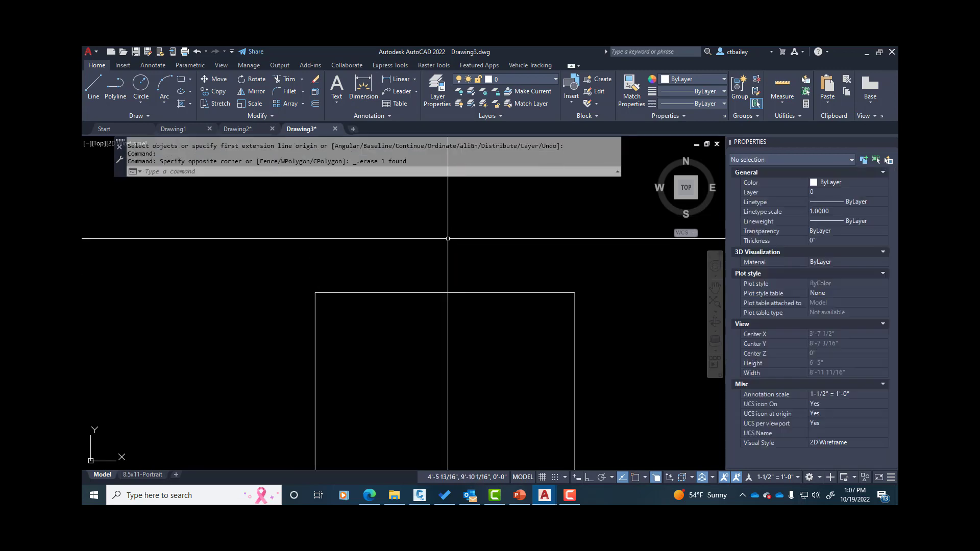
{"action": "scroll", "coordinate": [448, 253], "scroll_direction": "down", "scroll_amount": 6}
{"action": "left_click", "coordinate": [473, 306]}
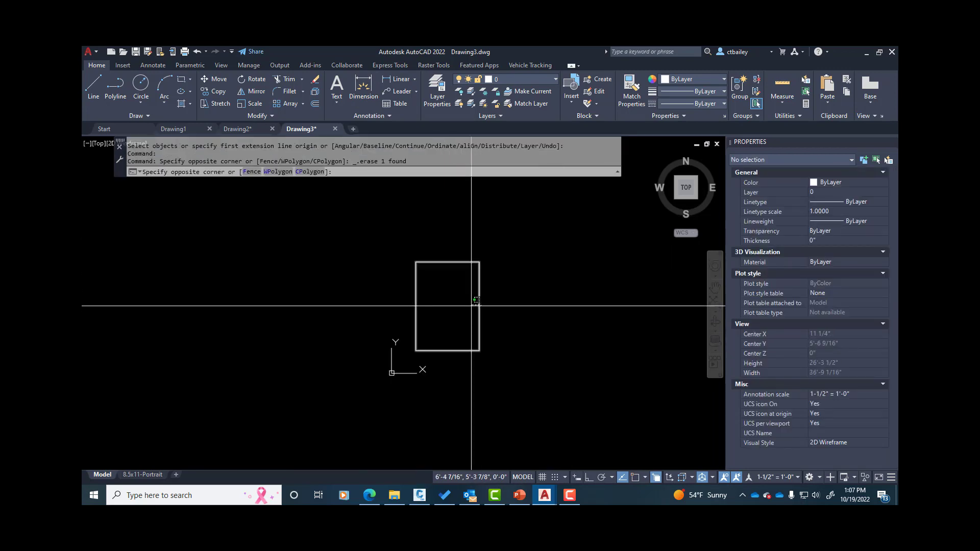
{"action": "left_click", "coordinate": [434, 351]}
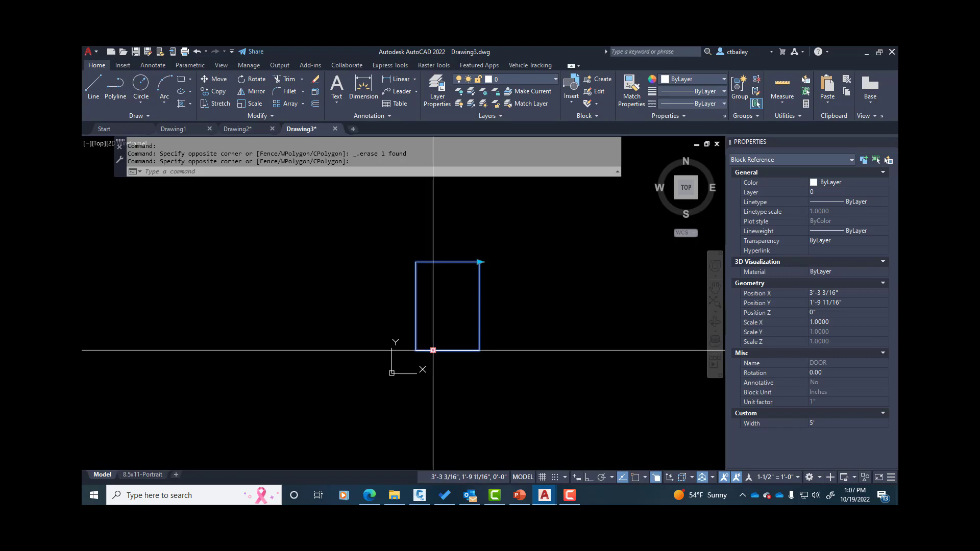
{"action": "key", "text": "Escape"}
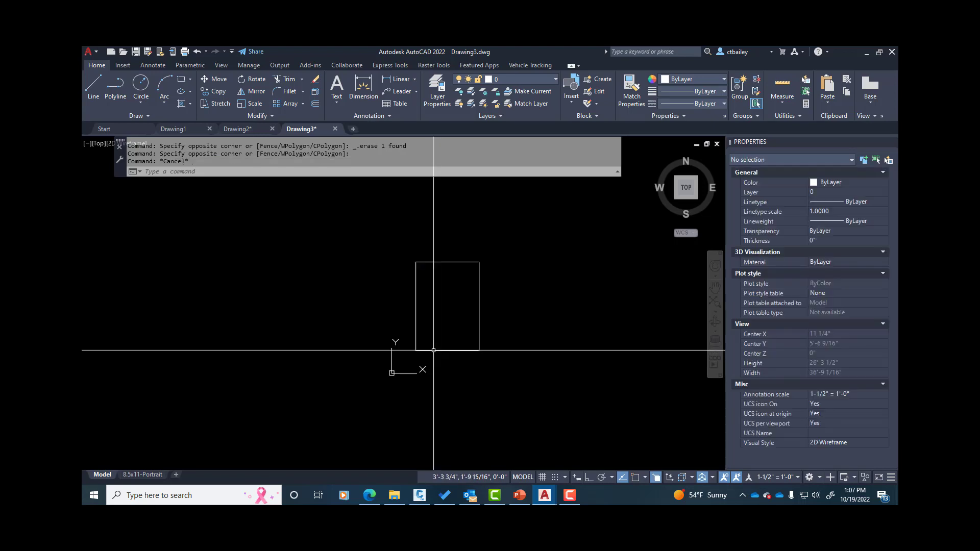
Select the inserted door and open its DOOR block definition in the Block Editor.
{"action": "scroll", "coordinate": [433, 348], "scroll_direction": "up", "scroll_amount": 2}
{"action": "left_click", "coordinate": [502, 314]}
{"action": "left_click", "coordinate": [499, 321]}
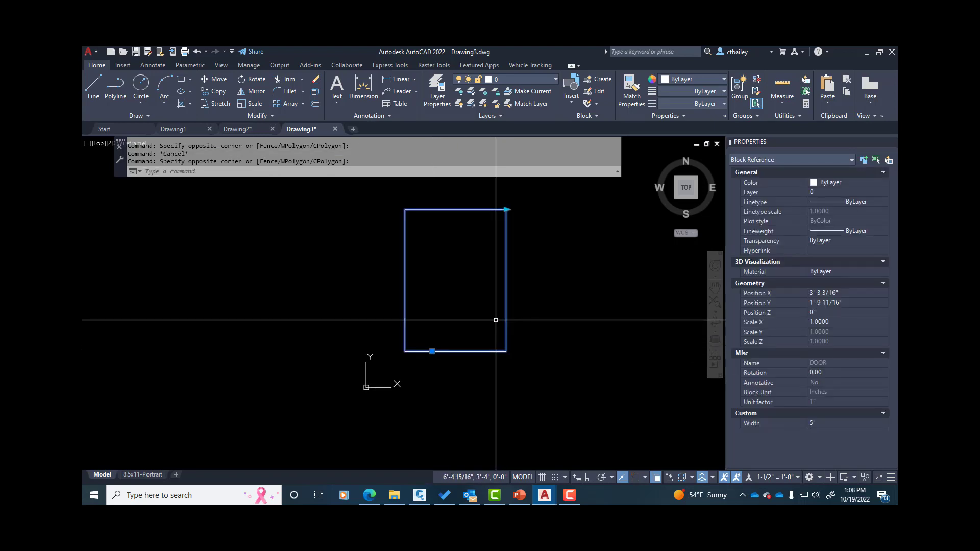
{"action": "key", "text": "Escape"}
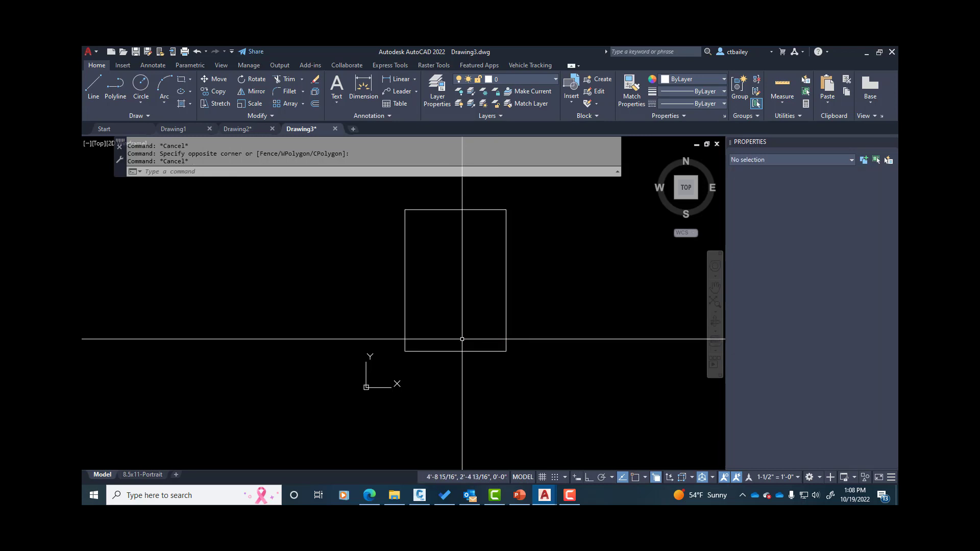
{"action": "left_click", "coordinate": [506, 267]}
{"action": "right_click", "coordinate": [507, 266]}
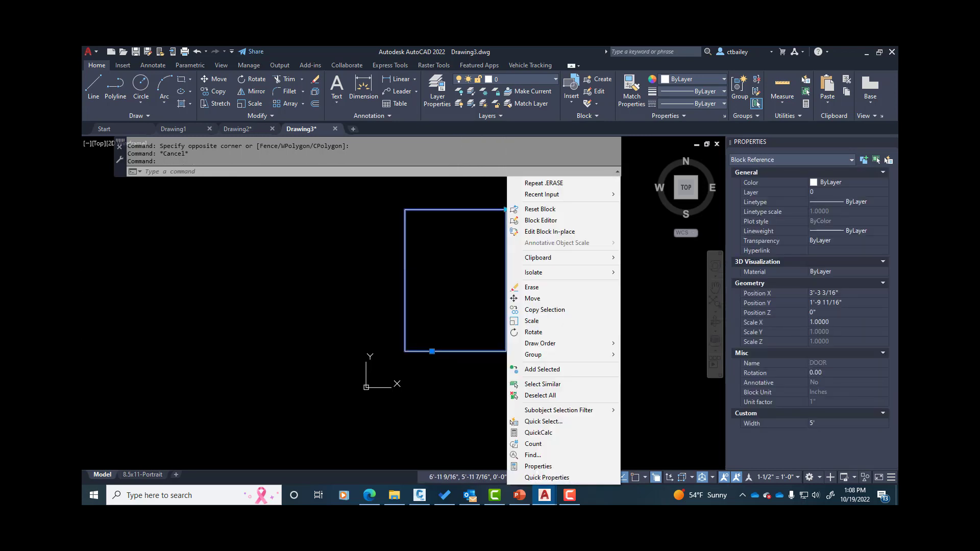
{"action": "left_click", "coordinate": [533, 220]}
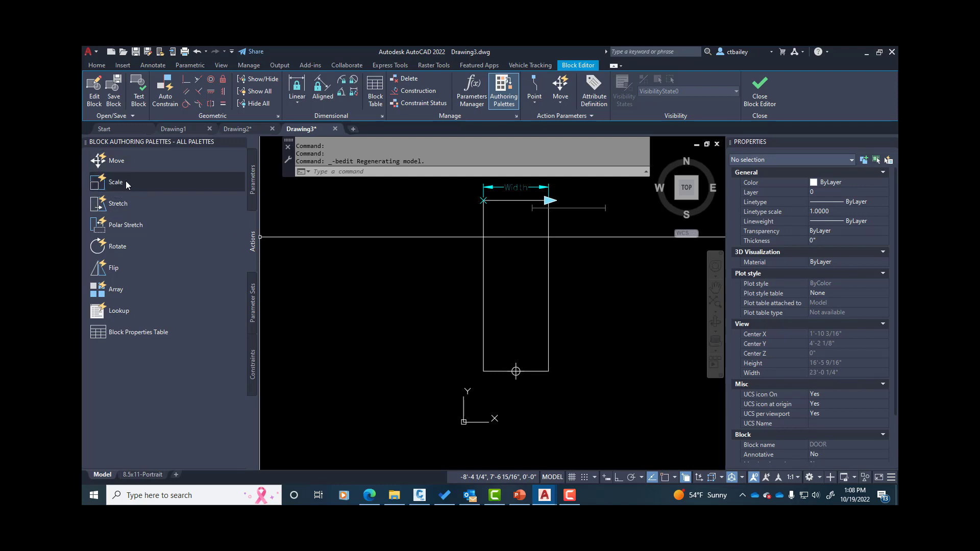
Add a Move action to the Width parameter's second point, with the base point marker at the door's bottom as its selection set.
{"action": "left_click", "coordinate": [117, 161]}
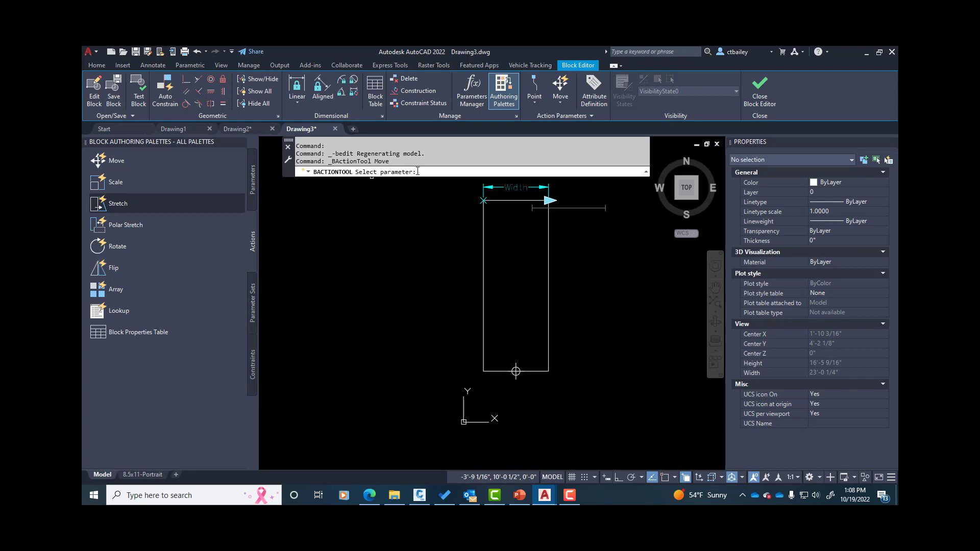
{"action": "left_click", "coordinate": [525, 188]}
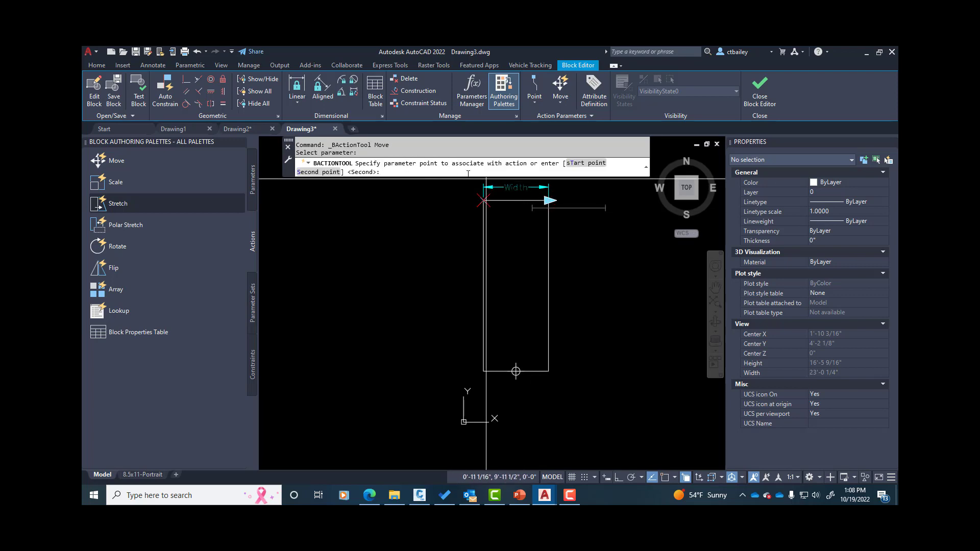
{"action": "left_click", "coordinate": [549, 200]}
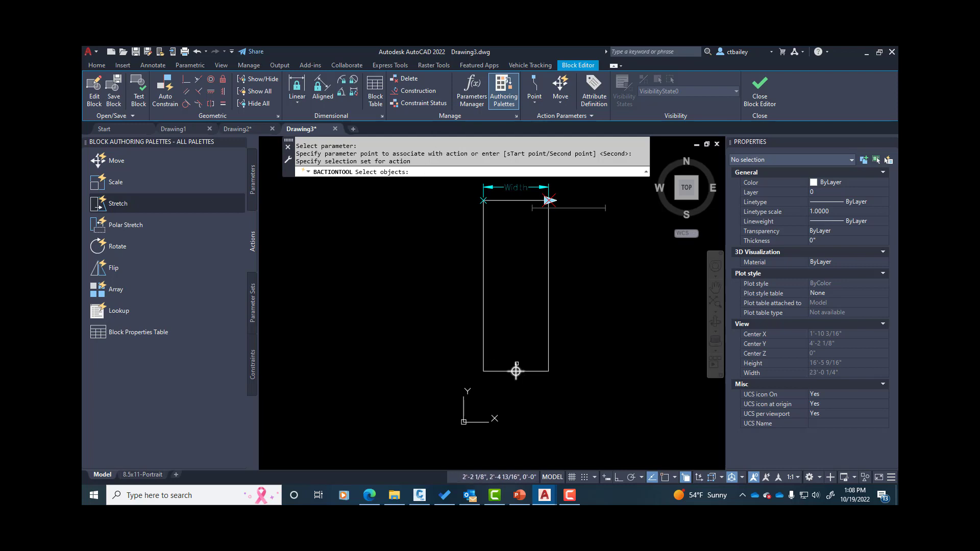
{"action": "left_click", "coordinate": [517, 363]}
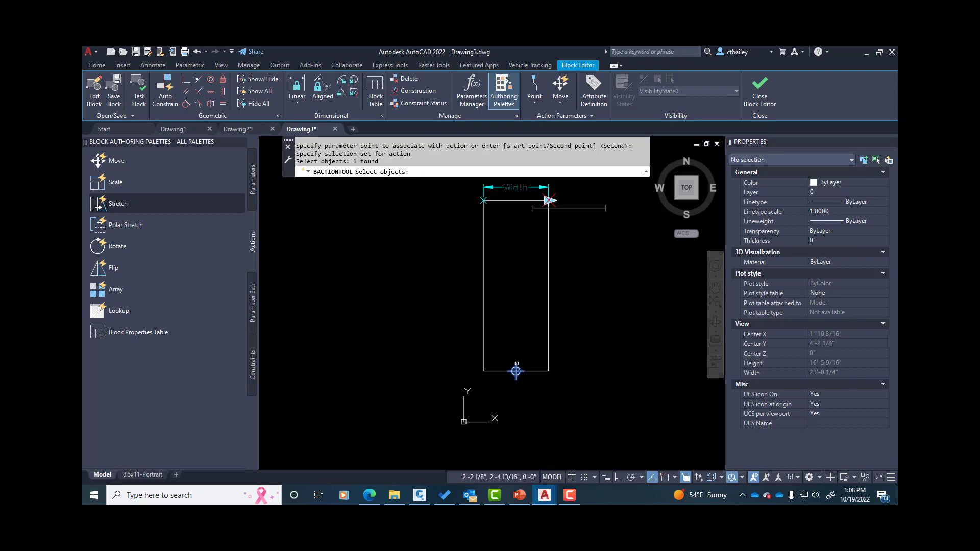
{"action": "key", "text": "Return"}
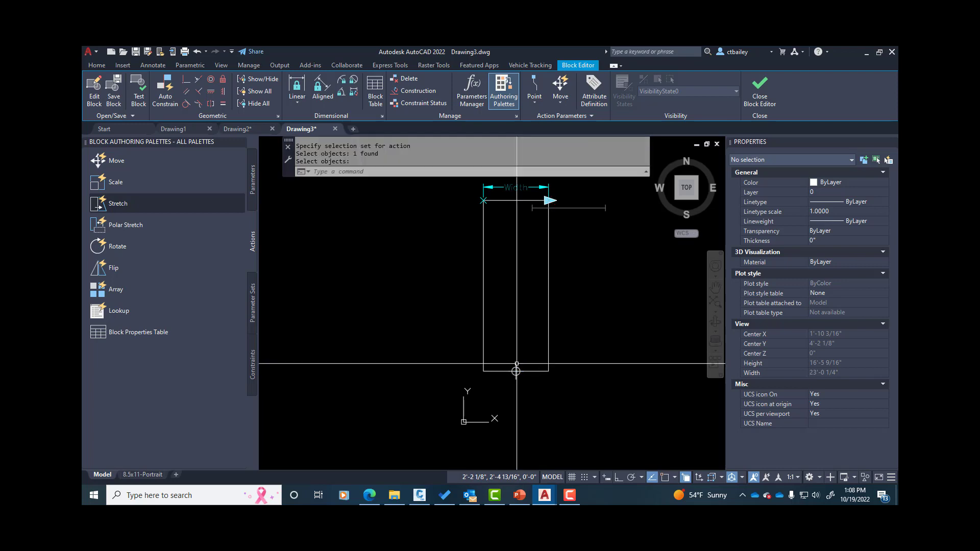
Set the Move action's distance multiplier to 0.5 and close the Block Editor, saving the changes to DOOR.
{"action": "scroll", "coordinate": [516, 326], "scroll_direction": "down", "scroll_amount": 4}
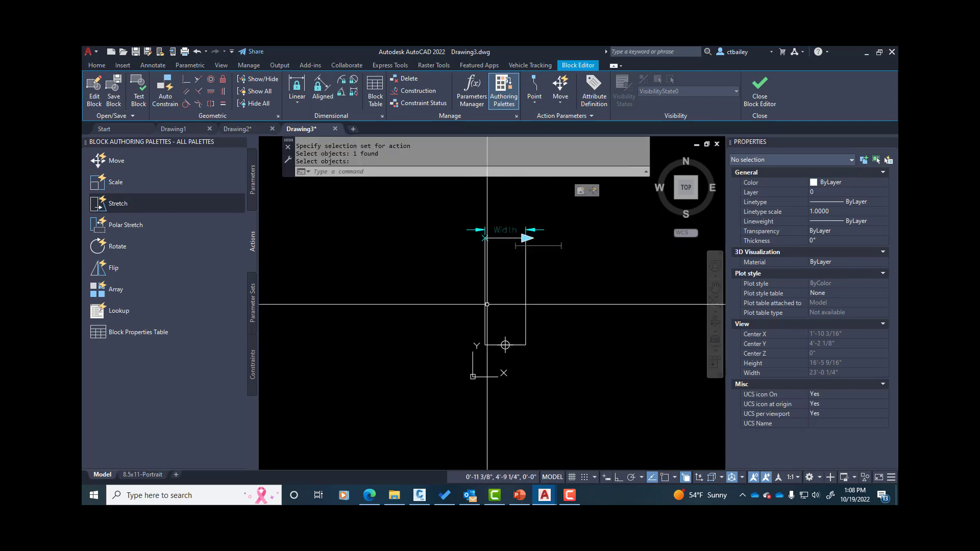
{"action": "scroll", "coordinate": [544, 260], "scroll_direction": "up", "scroll_amount": 2}
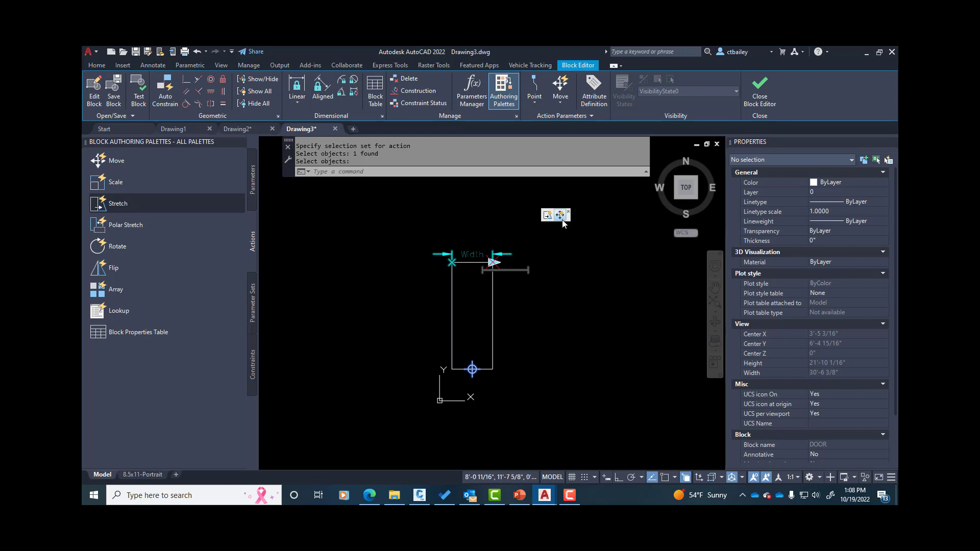
{"action": "left_click", "coordinate": [561, 216]}
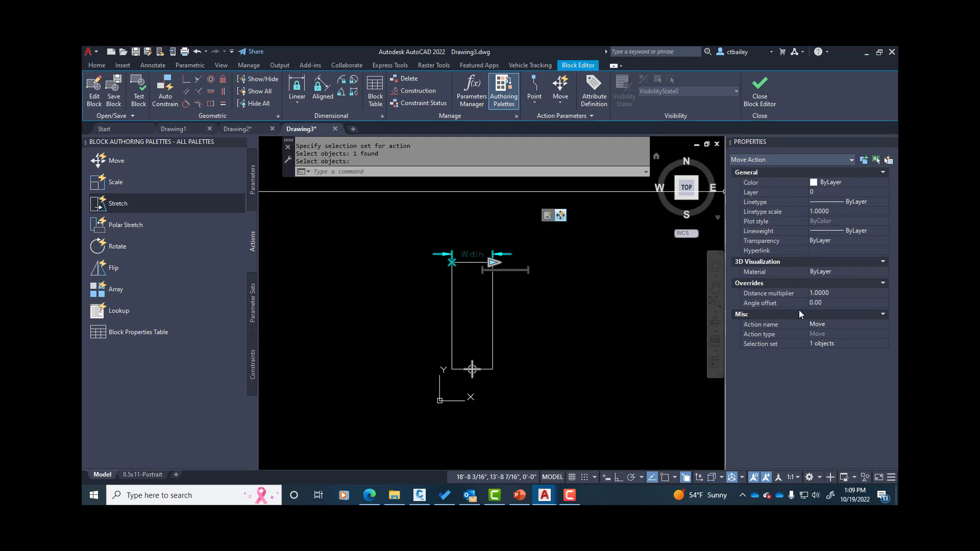
{"action": "left_click", "coordinate": [837, 293]}
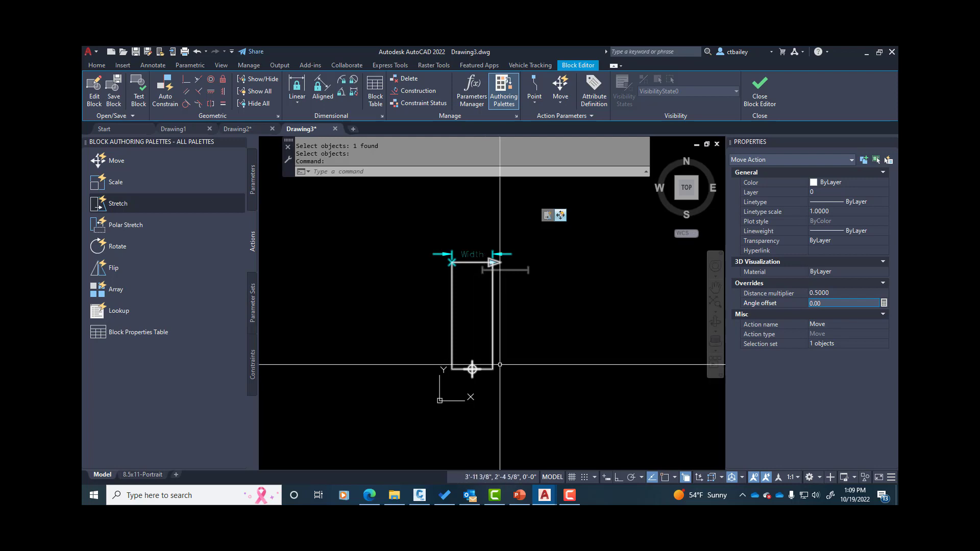
{"action": "left_click", "coordinate": [762, 95]}
{"action": "left_click", "coordinate": [435, 258]}
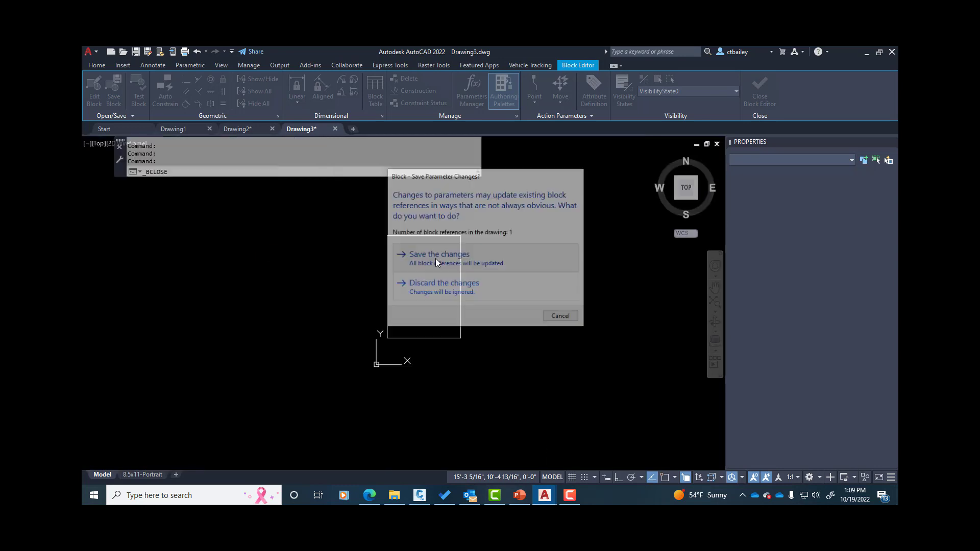
Test the inserted door's Width grip by stretching it in to 2'-10 3/4", out to 5', and in to 3'-7 1/2".
{"action": "left_click", "coordinate": [459, 279]}
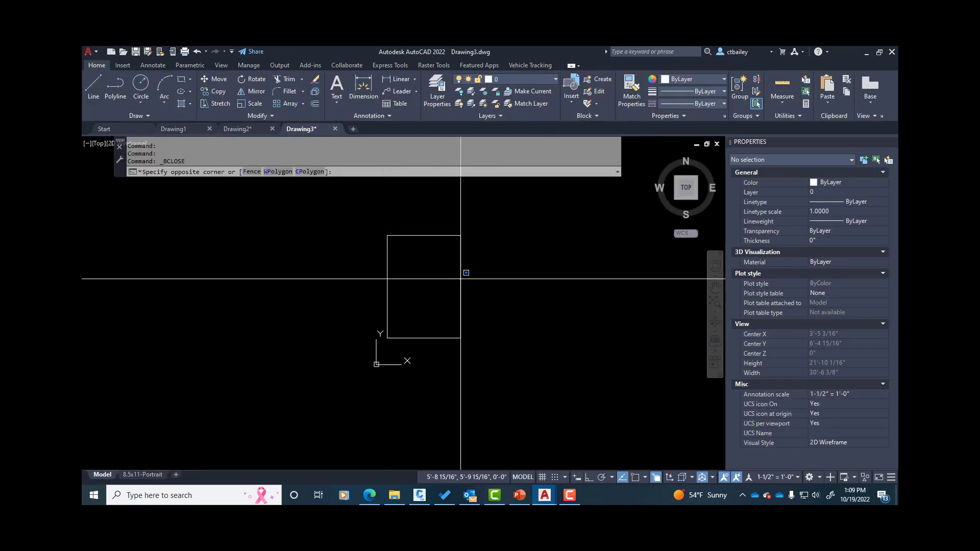
{"action": "left_click", "coordinate": [461, 277]}
{"action": "left_click", "coordinate": [463, 273]}
{"action": "left_click", "coordinate": [431, 280]}
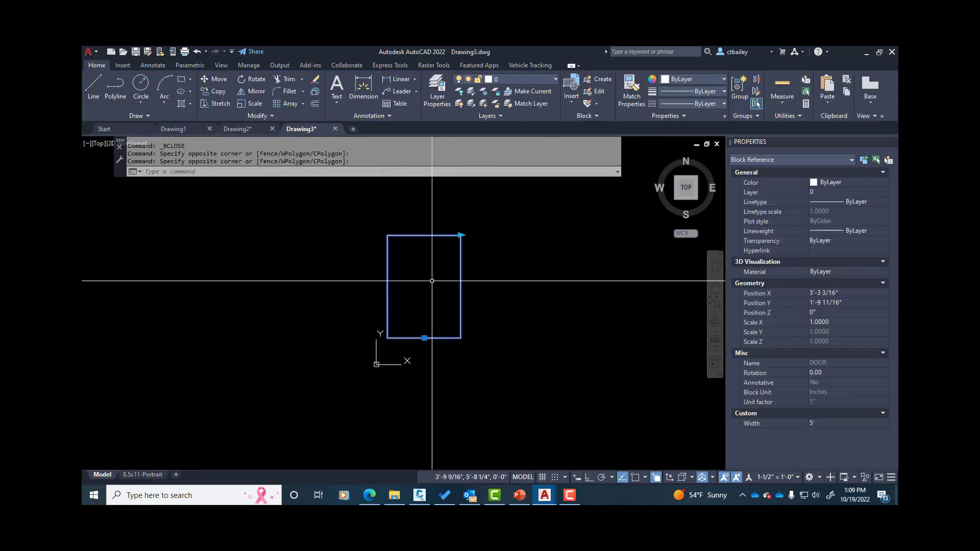
{"action": "left_click", "coordinate": [461, 235]}
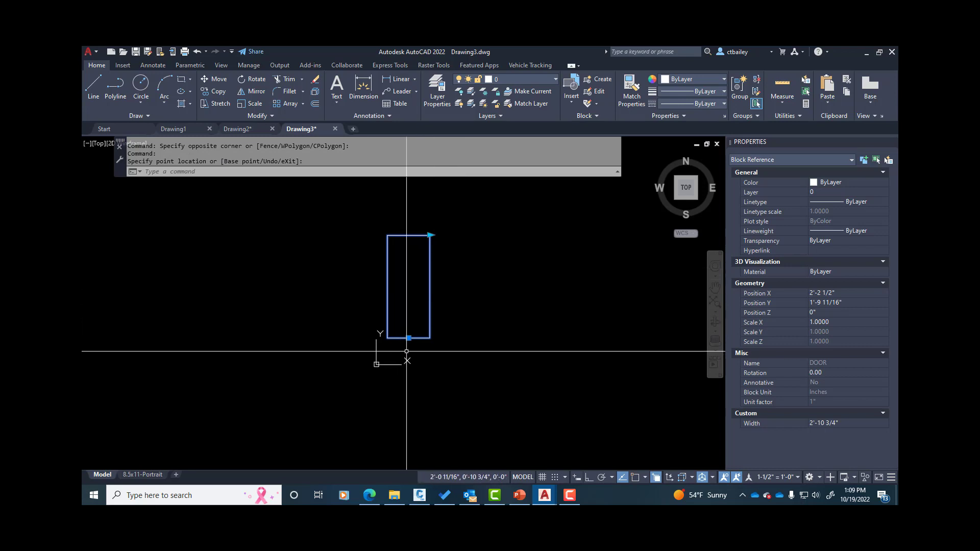
{"action": "left_click", "coordinate": [526, 235]}
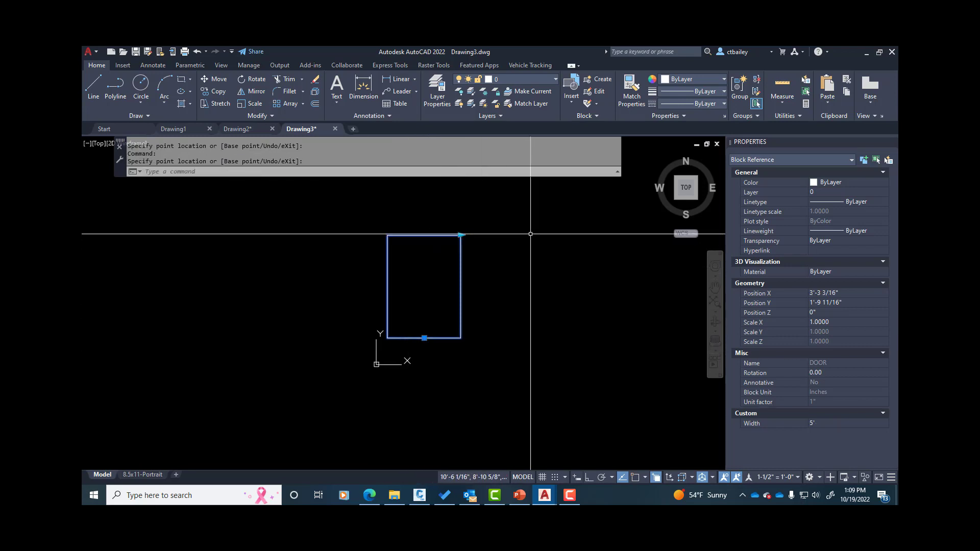
{"action": "left_click", "coordinate": [461, 234]}
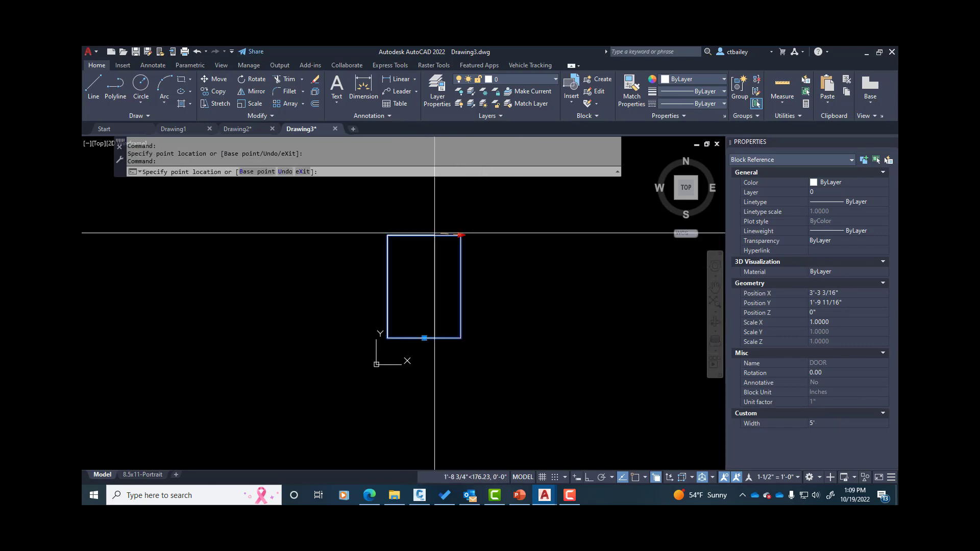
{"action": "left_click", "coordinate": [439, 246]}
{"action": "left_click", "coordinate": [417, 235]}
{"action": "left_click", "coordinate": [442, 236]}
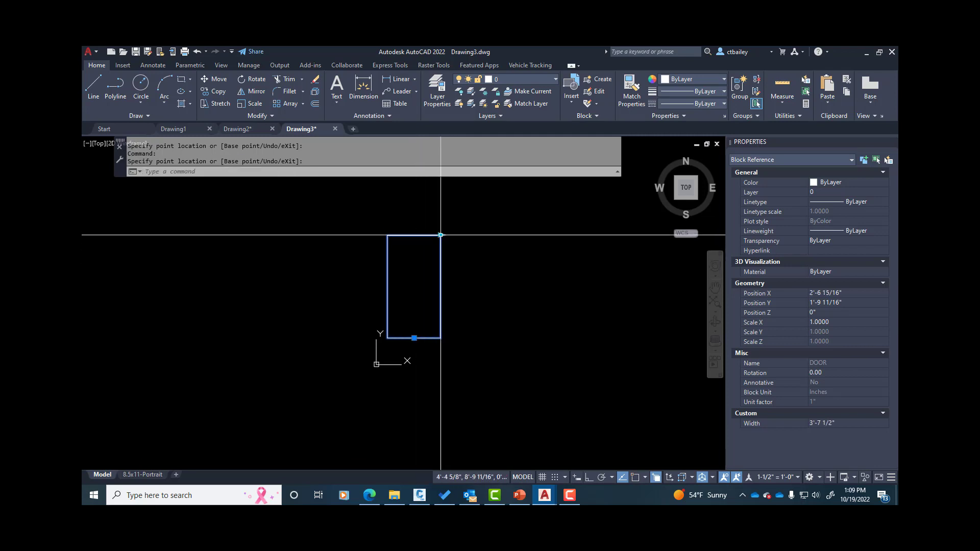
Deselect the door, select it again by its edge and reopen its block definition in the Block Editor.
{"action": "key", "text": "Escape"}
{"action": "left_click", "coordinate": [439, 278]}
{"action": "right_click", "coordinate": [440, 272]}
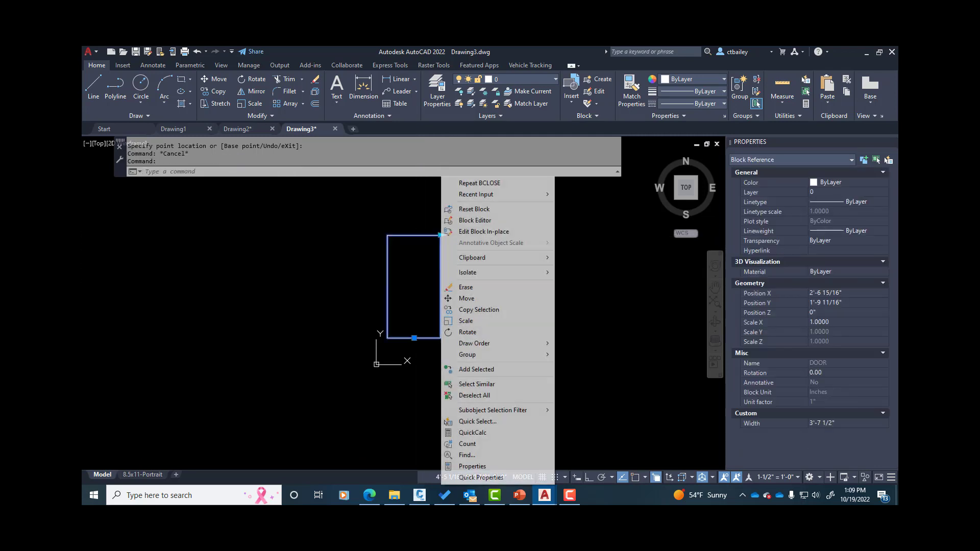
{"action": "left_click", "coordinate": [470, 220]}
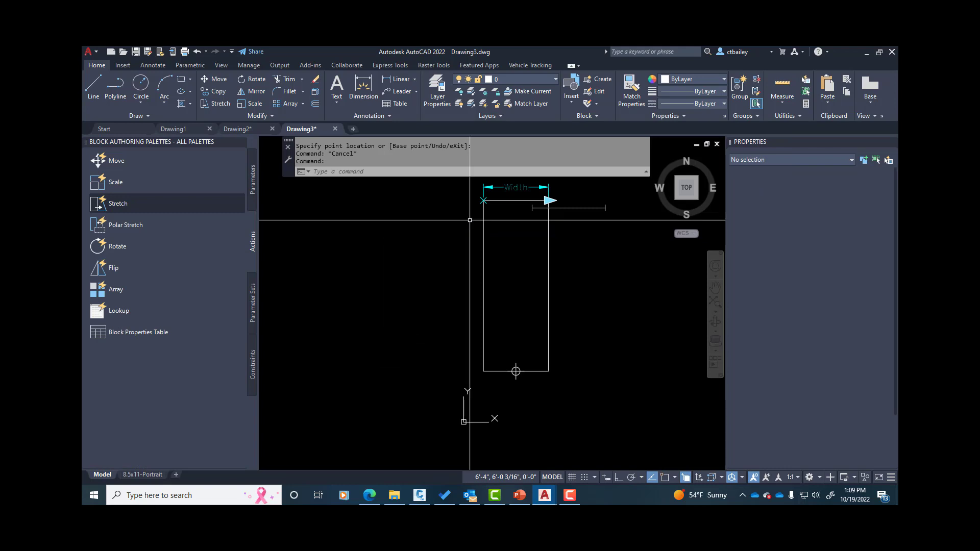
Examine the Width parameter's value set and the distance types it offers, leaving the type at None.
{"action": "left_click", "coordinate": [516, 187]}
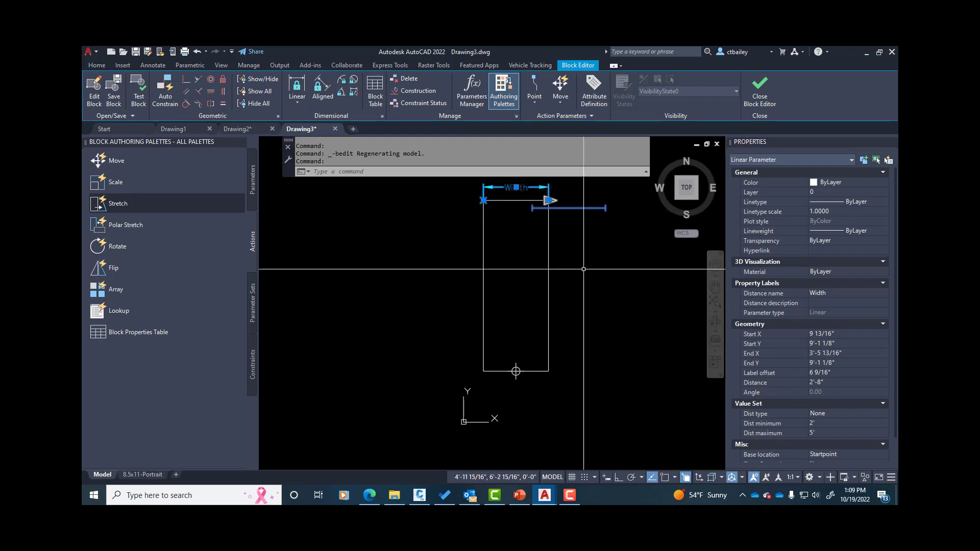
{"action": "key", "text": "Escape"}
{"action": "left_click", "coordinate": [513, 185]}
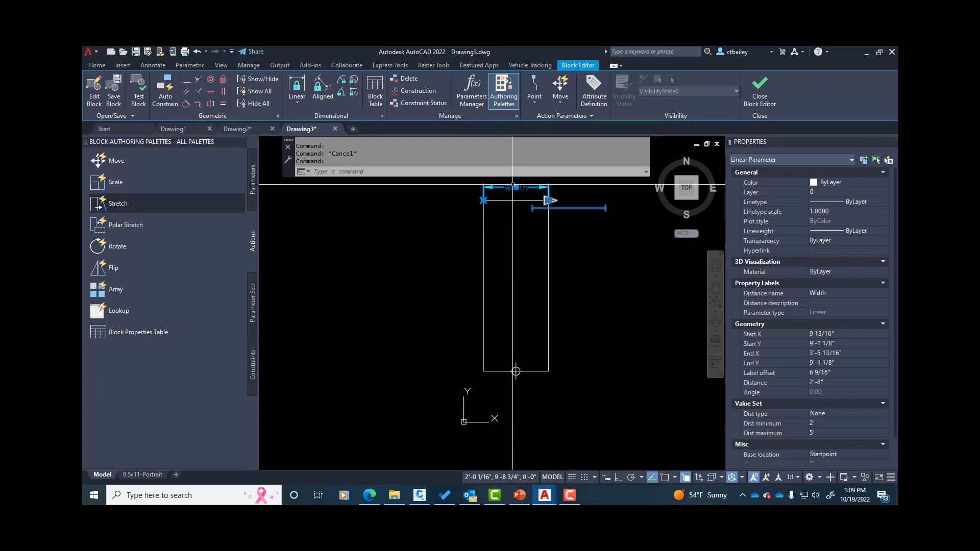
{"action": "scroll", "coordinate": [841, 296], "scroll_direction": "down", "scroll_amount": 1}
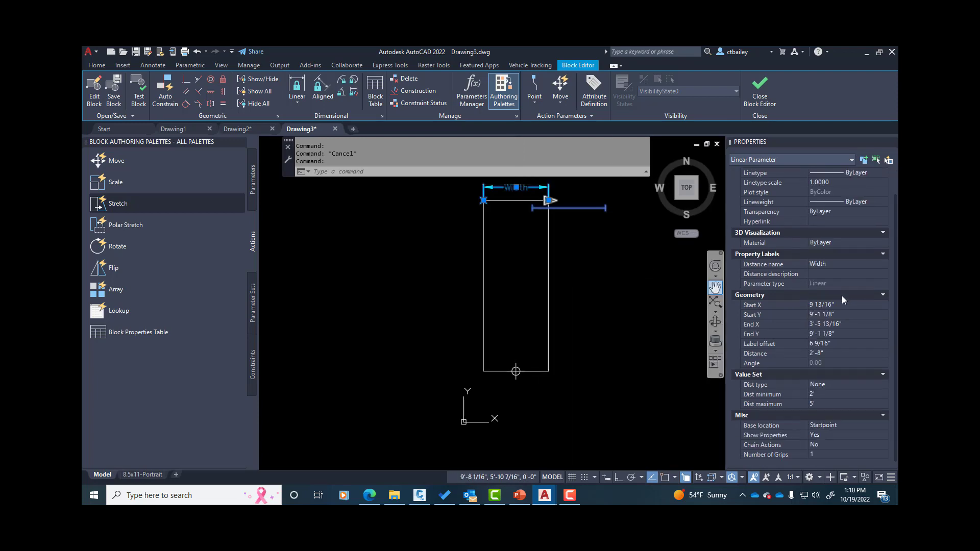
{"action": "left_click", "coordinate": [829, 384]}
{"action": "left_click", "coordinate": [830, 384]}
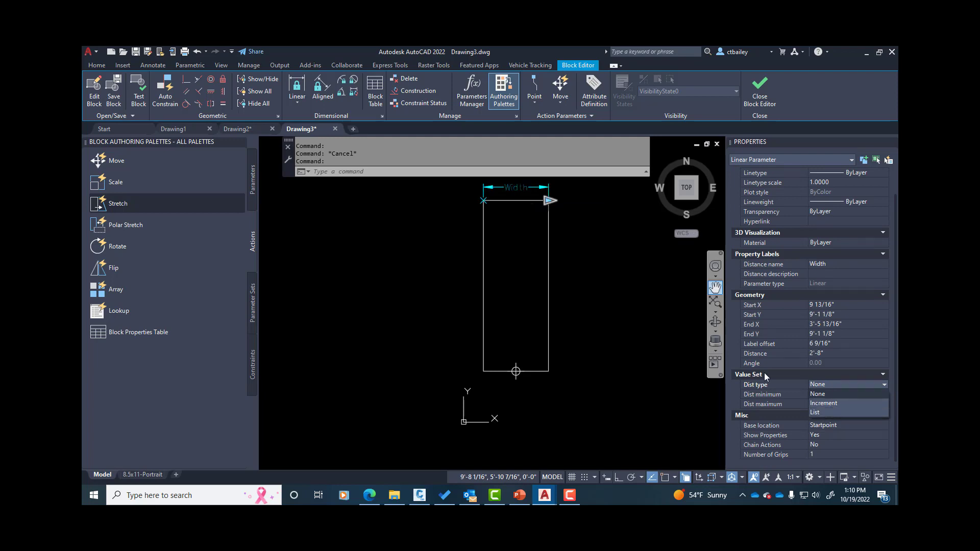
{"action": "key", "text": "Escape"}
{"action": "key", "text": "Escape"}
Draw a circle of radius 30 inches centred on the door's upper left corner.
{"action": "type", "text": "c"}
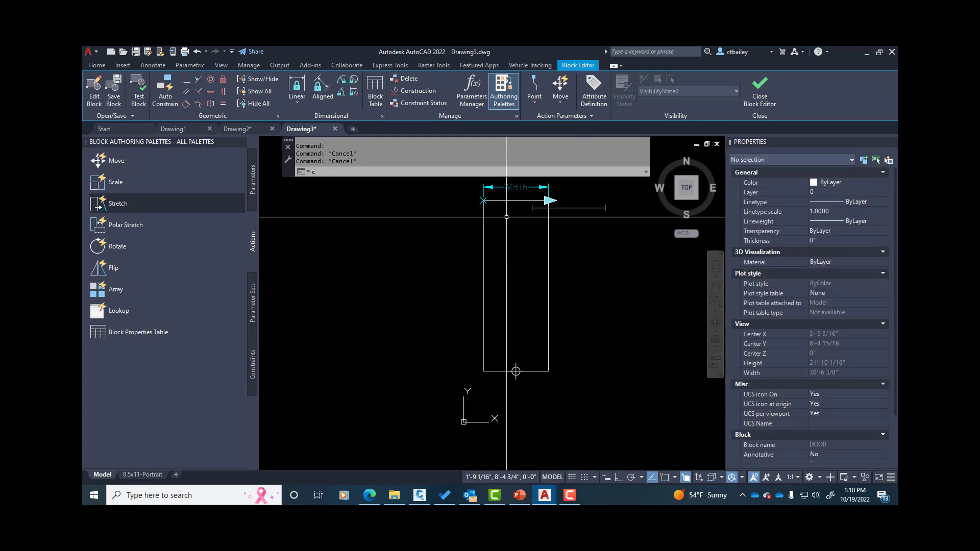
{"action": "type", "text": "irc"}
{"action": "key", "text": "Return"}
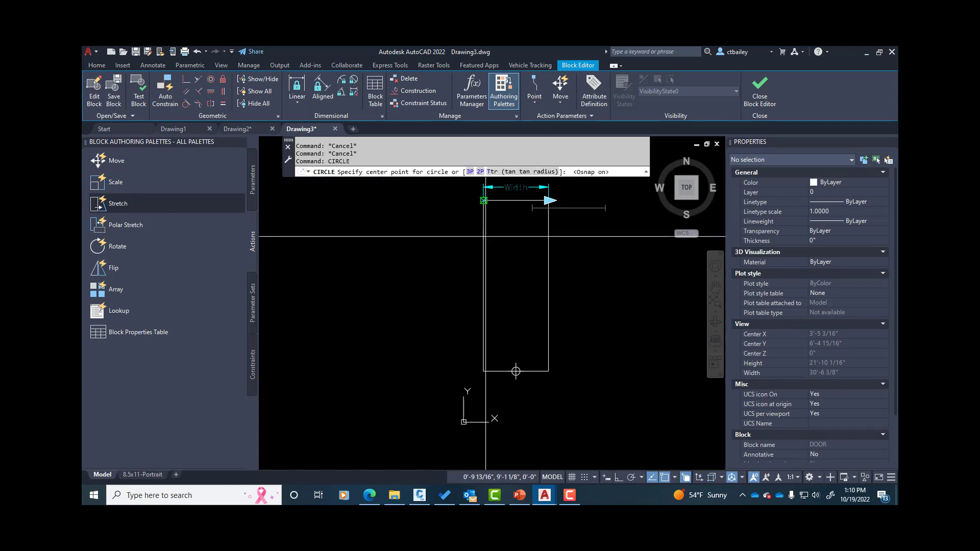
{"action": "left_click", "coordinate": [483, 201]}
{"action": "type", "text": "30"}
{"action": "key", "text": "Return"}
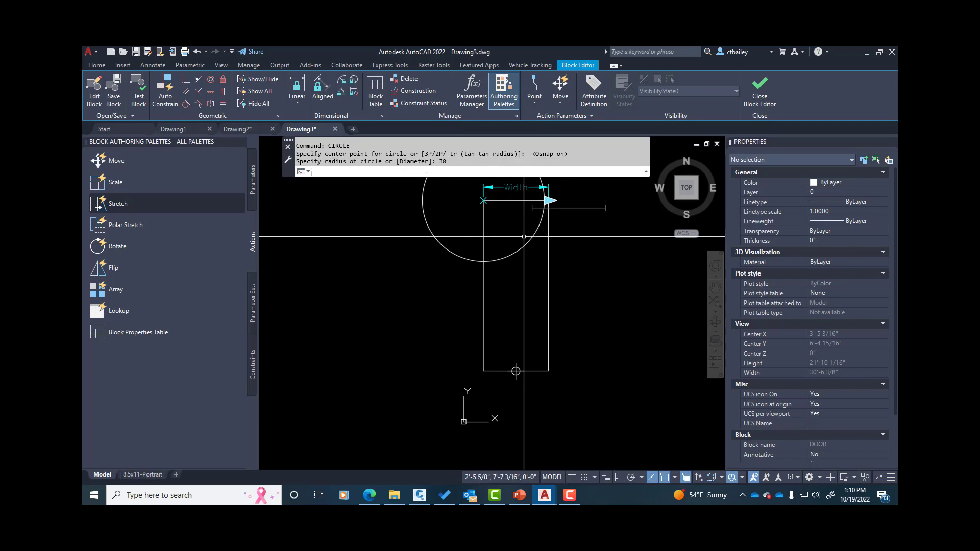
{"action": "scroll", "coordinate": [515, 198], "scroll_direction": "up", "scroll_amount": 4}
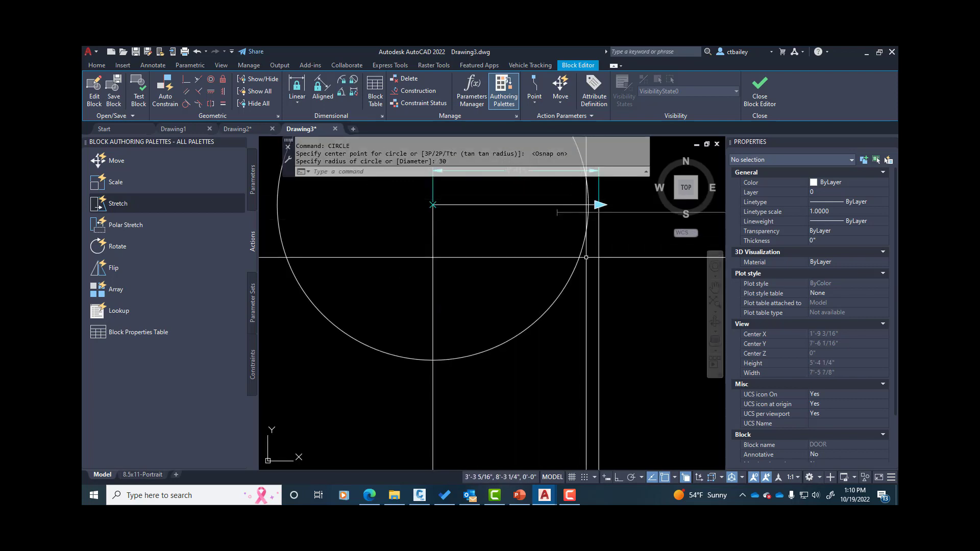
{"action": "scroll", "coordinate": [587, 261], "scroll_direction": "down", "scroll_amount": 2}
{"action": "left_click", "coordinate": [599, 302]}
{"action": "left_click", "coordinate": [593, 312]}
{"action": "scroll", "coordinate": [594, 245], "scroll_direction": "up", "scroll_amount": 2}
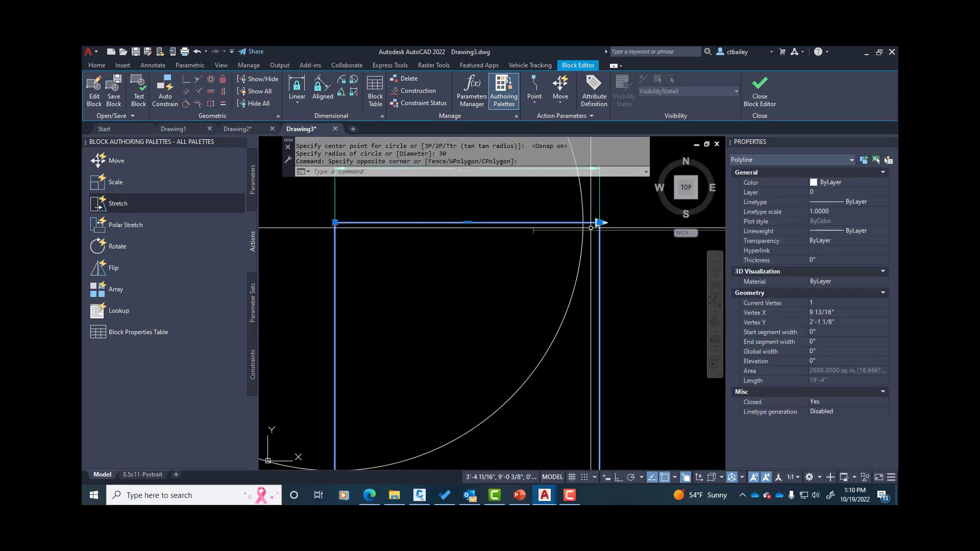
{"action": "left_click", "coordinate": [602, 432]}
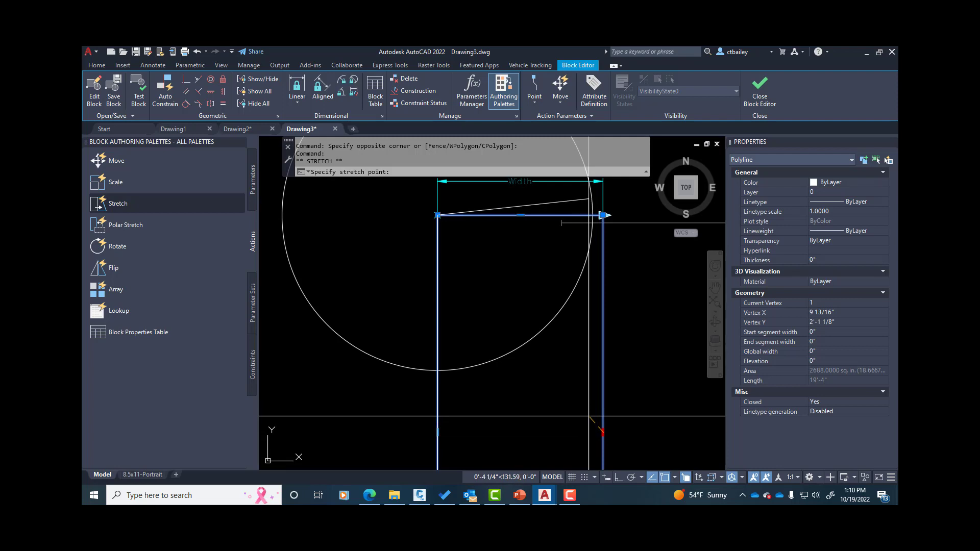
{"action": "key", "text": "Escape"}
{"action": "key", "text": "F8"}
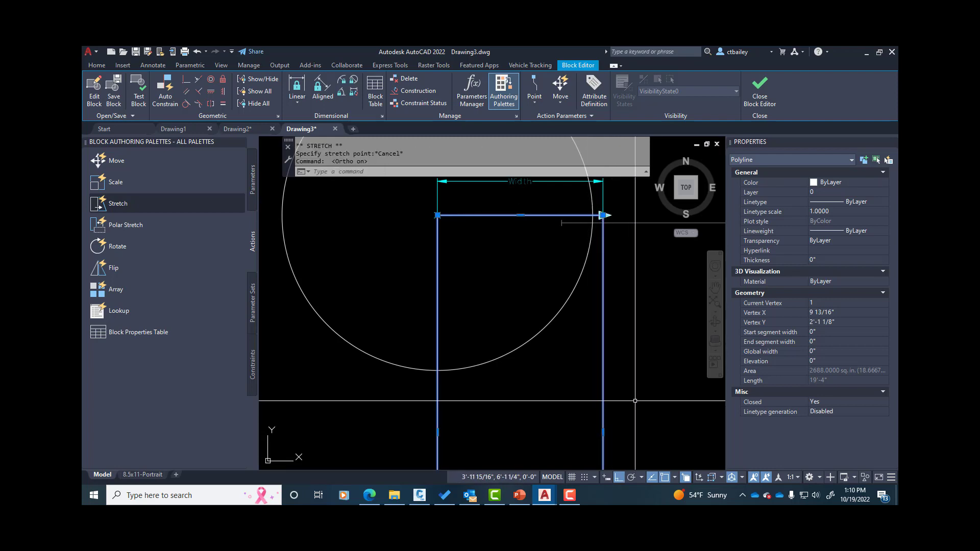
{"action": "scroll", "coordinate": [593, 321], "scroll_direction": "down", "scroll_amount": 2}
{"action": "left_click", "coordinate": [599, 389]}
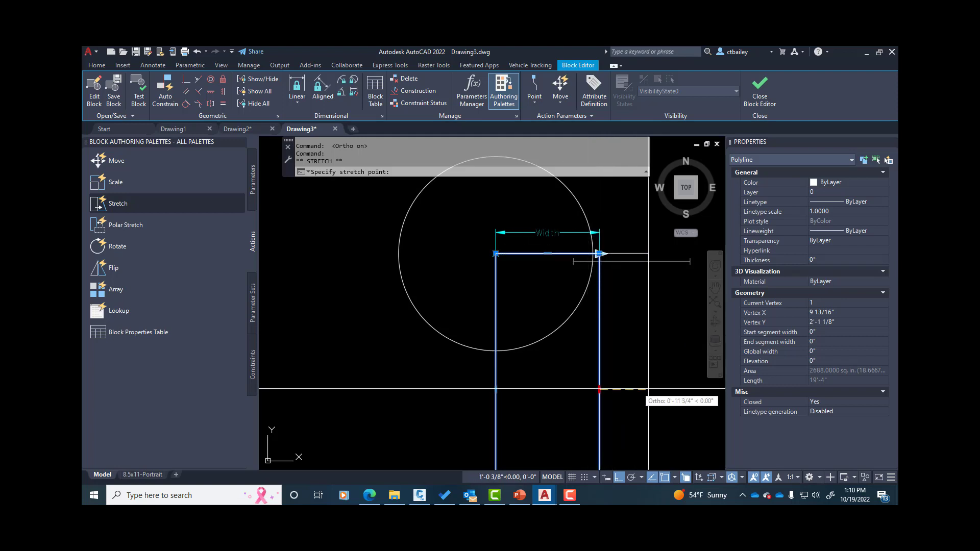
{"action": "scroll", "coordinate": [604, 372], "scroll_direction": "up", "scroll_amount": 4}
{"action": "scroll", "coordinate": [604, 372], "scroll_direction": "down", "scroll_amount": 2}
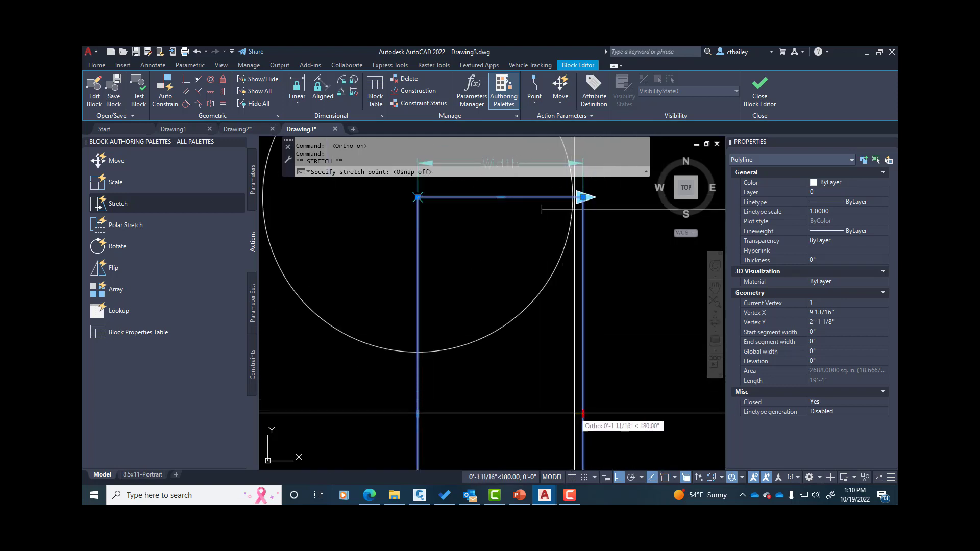
{"action": "key", "text": "F3"}
{"action": "key", "text": "Escape"}
{"action": "key", "text": "Escape"}
Select the construction circle and check its radius in its properties.
{"action": "left_click", "coordinate": [521, 314]}
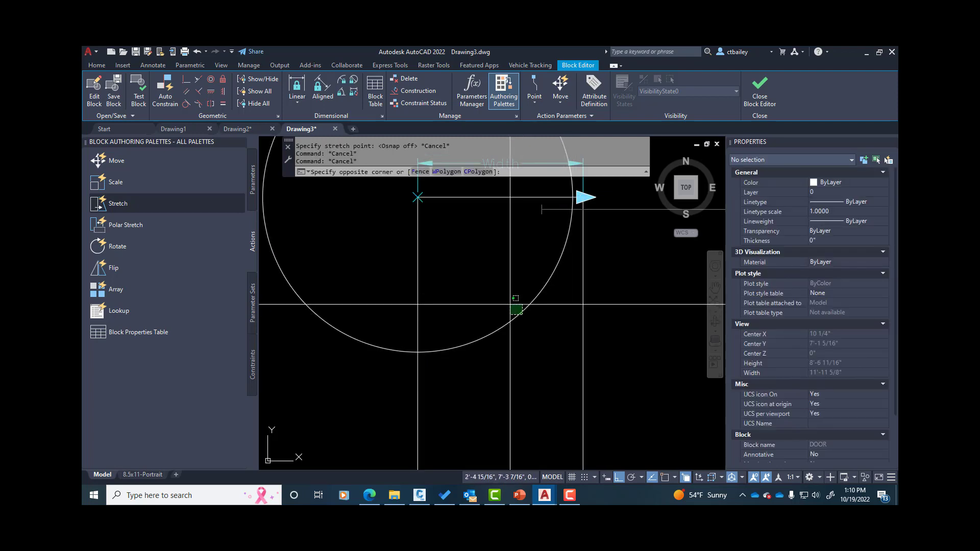
{"action": "left_click", "coordinate": [500, 299]}
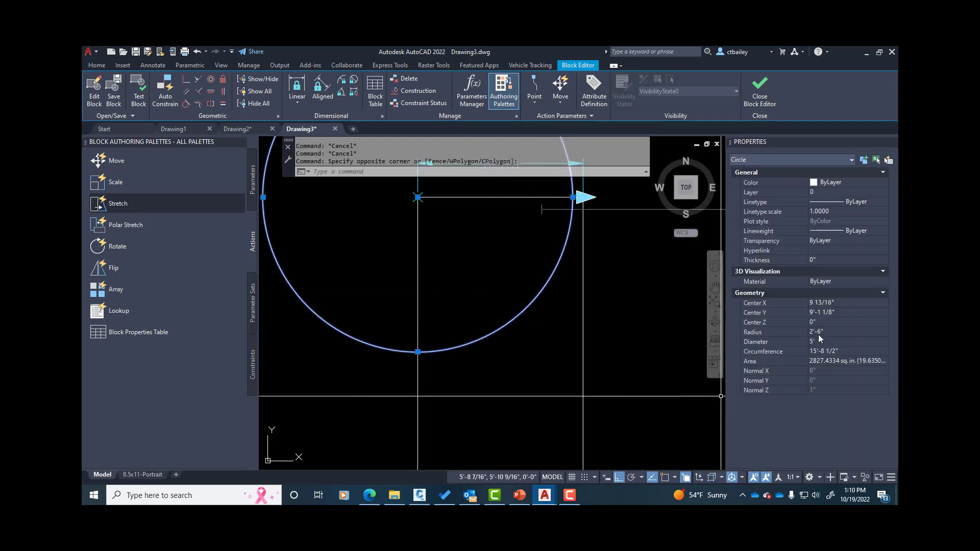
{"action": "left_click", "coordinate": [821, 333]}
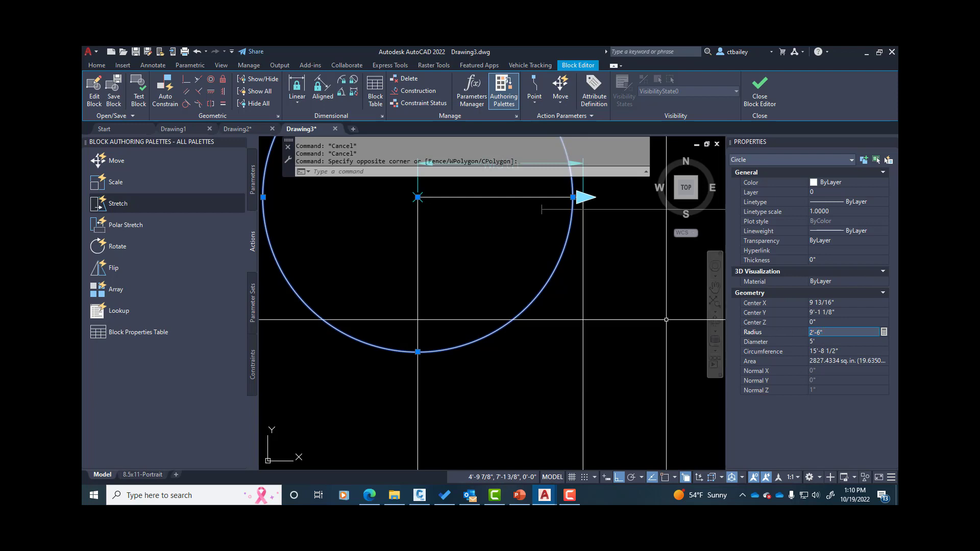
{"action": "scroll", "coordinate": [513, 334], "scroll_direction": "down", "scroll_amount": 3}
{"action": "key", "text": "Escape"}
Erase the construction circle around the door's upper left corner.
{"action": "scroll", "coordinate": [554, 283], "scroll_direction": "up", "scroll_amount": 2}
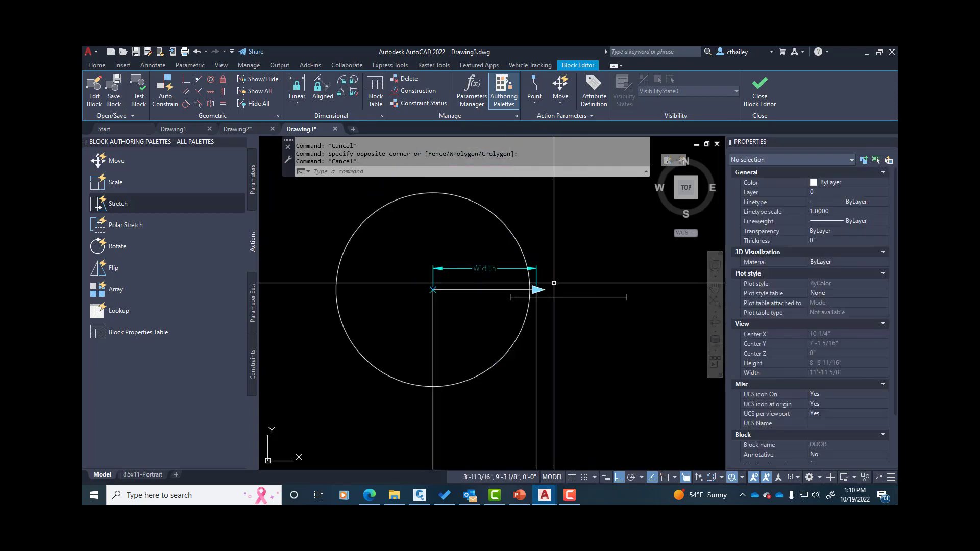
{"action": "left_click", "coordinate": [503, 362]}
{"action": "left_click", "coordinate": [469, 360]}
{"action": "key", "text": "Delete"}
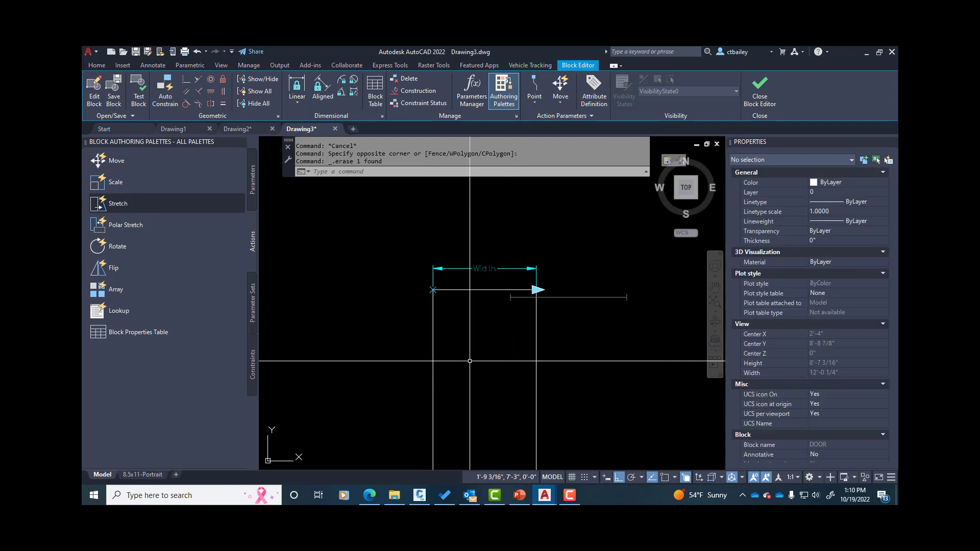
{"action": "left_click", "coordinate": [293, 103]}
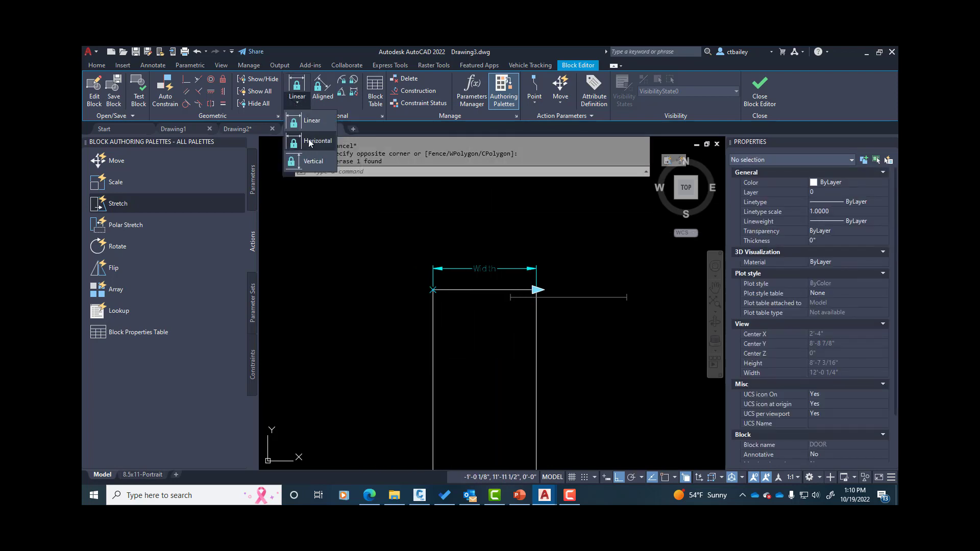
{"action": "left_click", "coordinate": [306, 122]}
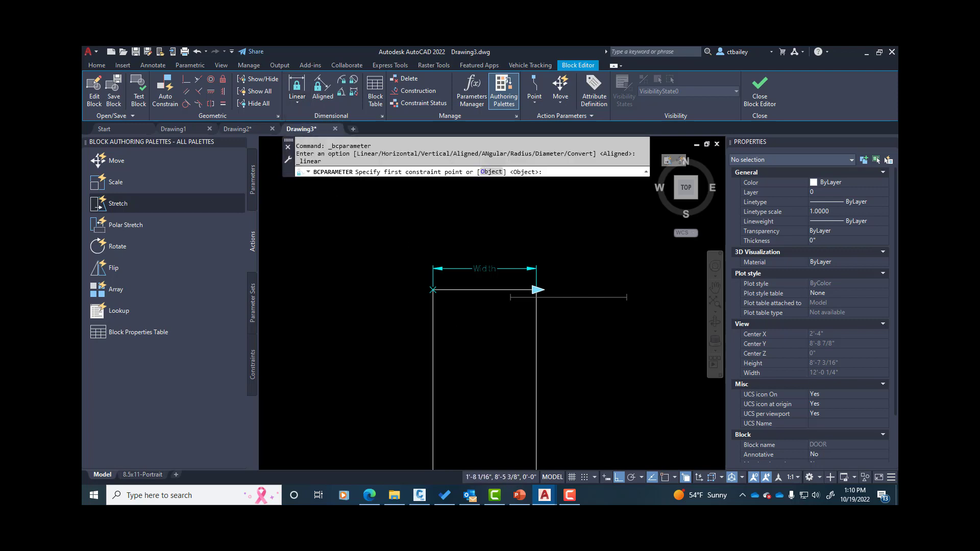
{"action": "scroll", "coordinate": [468, 314], "scroll_direction": "up", "scroll_amount": 2}
{"action": "left_click", "coordinate": [495, 275]}
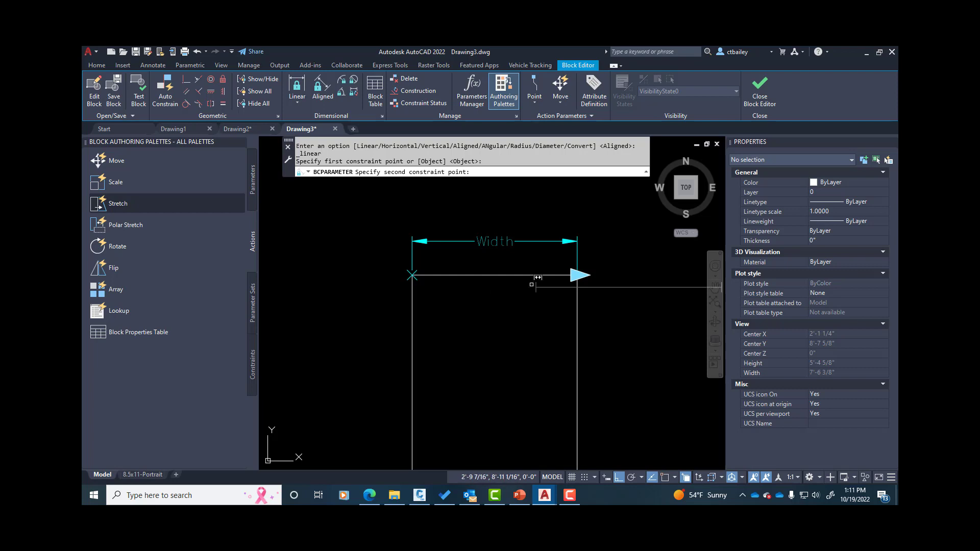
{"action": "scroll", "coordinate": [467, 314], "scroll_direction": "down", "scroll_amount": 2}
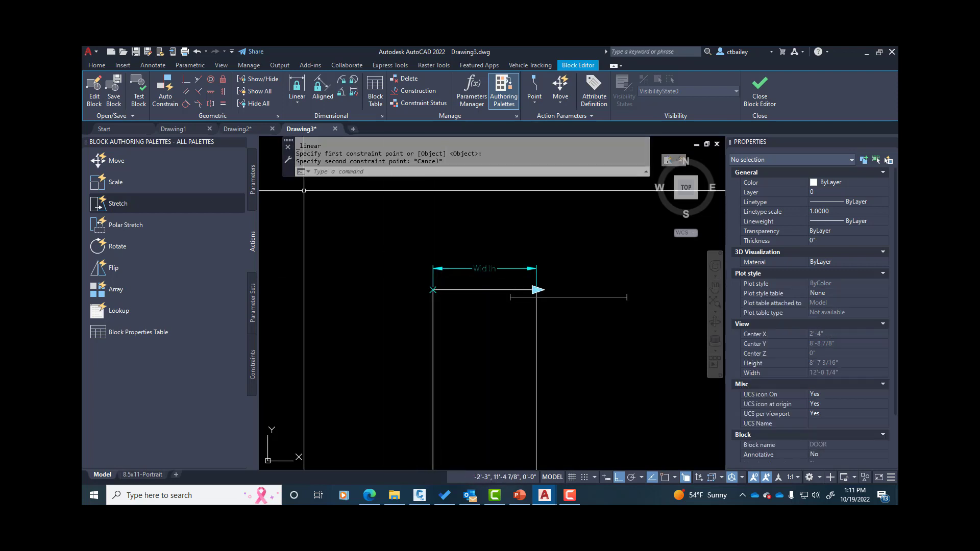
{"action": "key", "text": "Escape"}
Add a linear constraint parameter between the door's two upper corners, placed below the top edge, with a value of 30 inches.
{"action": "left_click", "coordinate": [301, 88]}
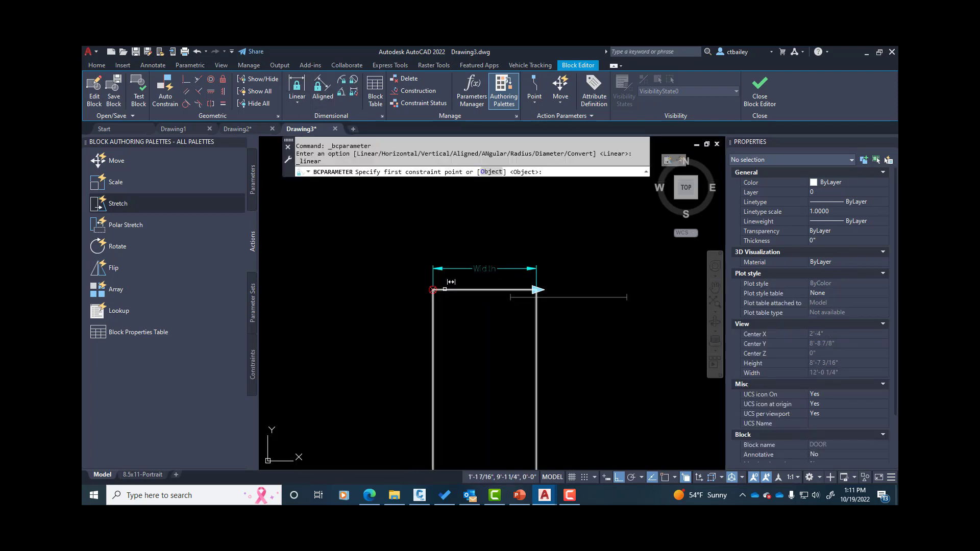
{"action": "left_click", "coordinate": [444, 289]}
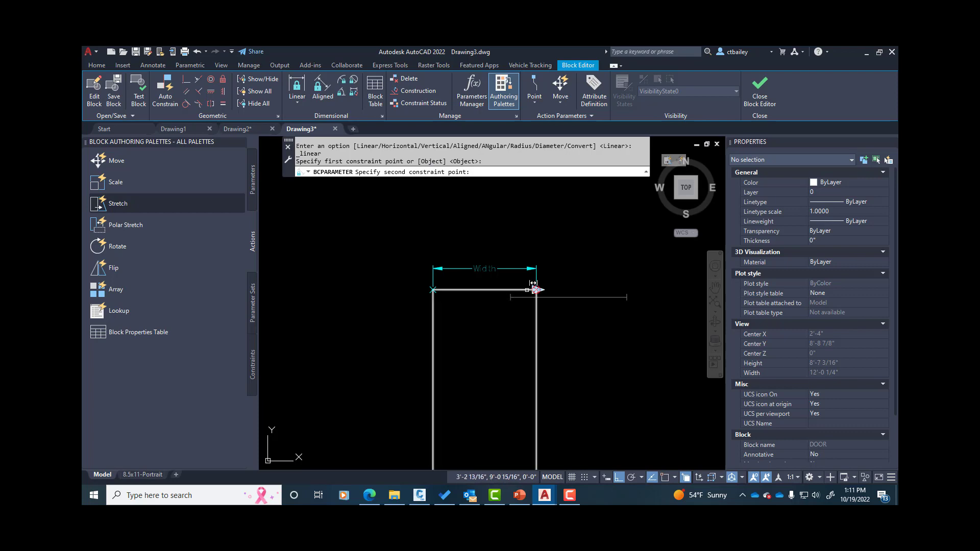
{"action": "left_click", "coordinate": [534, 289]}
{"action": "left_click", "coordinate": [489, 325]}
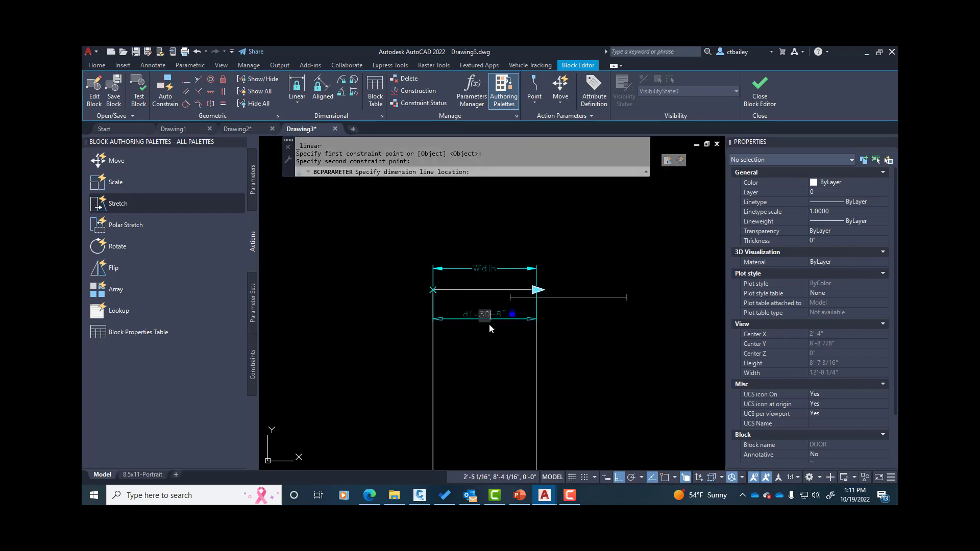
{"action": "type", "text": "30"}
{"action": "key", "text": "Return"}
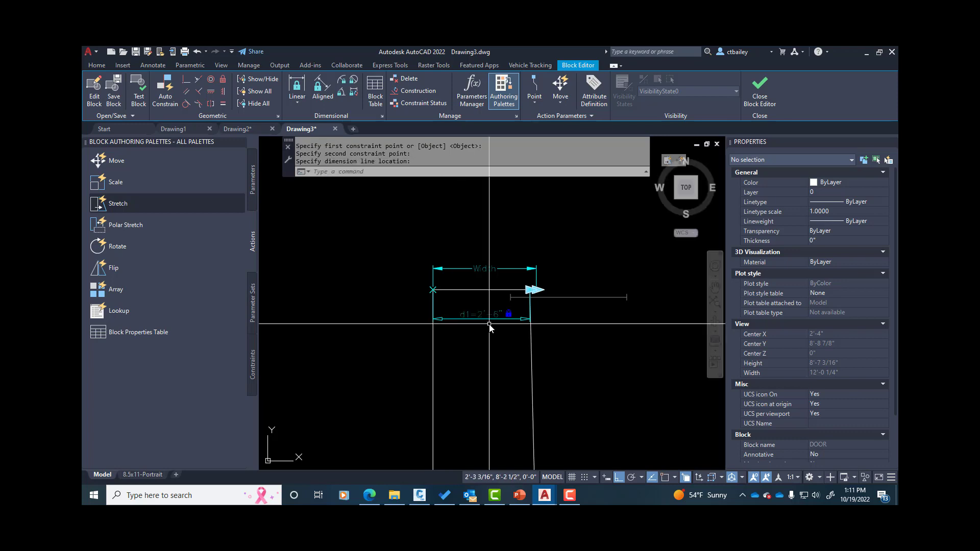
{"action": "scroll", "coordinate": [504, 295], "scroll_direction": "down", "scroll_amount": 4}
{"action": "key", "text": "Escape"}
Apply a perpendicular constraint between the door's bottom edge and its right edge.
{"action": "scroll", "coordinate": [516, 370], "scroll_direction": "up", "scroll_amount": 4}
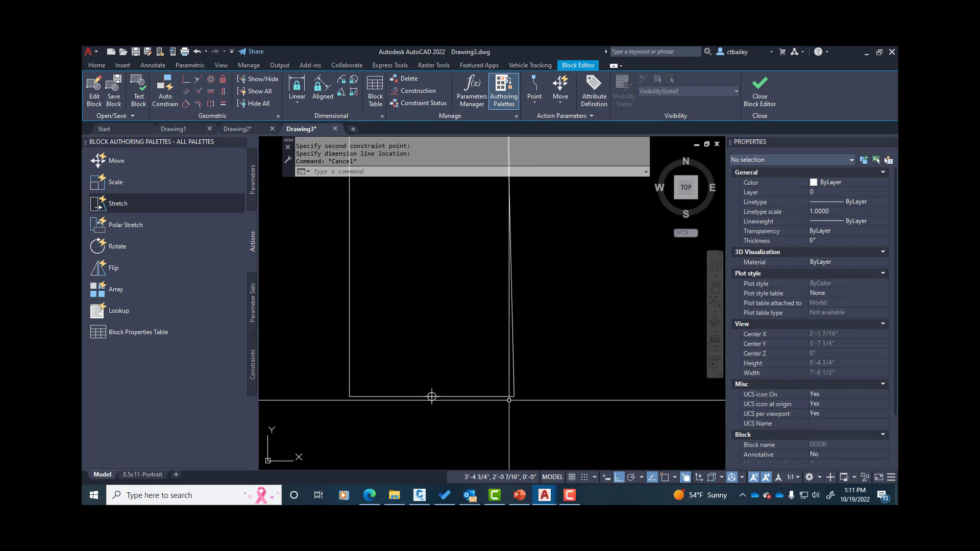
{"action": "scroll", "coordinate": [432, 396], "scroll_direction": "down", "scroll_amount": 3}
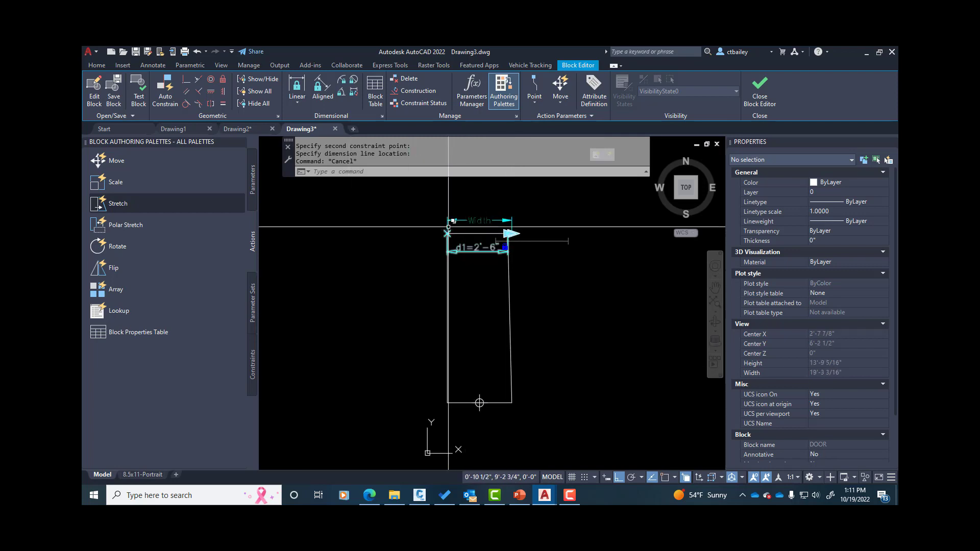
{"action": "left_click", "coordinate": [200, 92]}
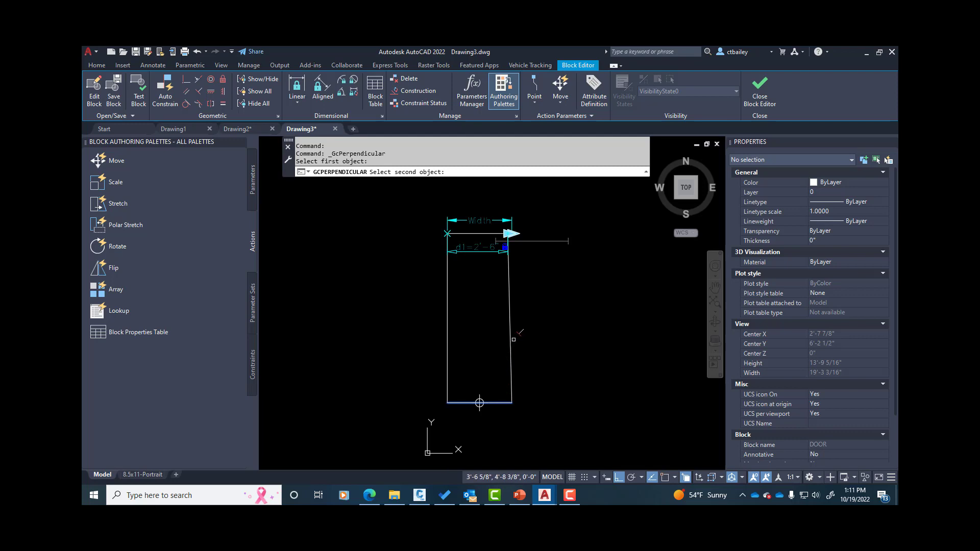
{"action": "left_click", "coordinate": [509, 340]}
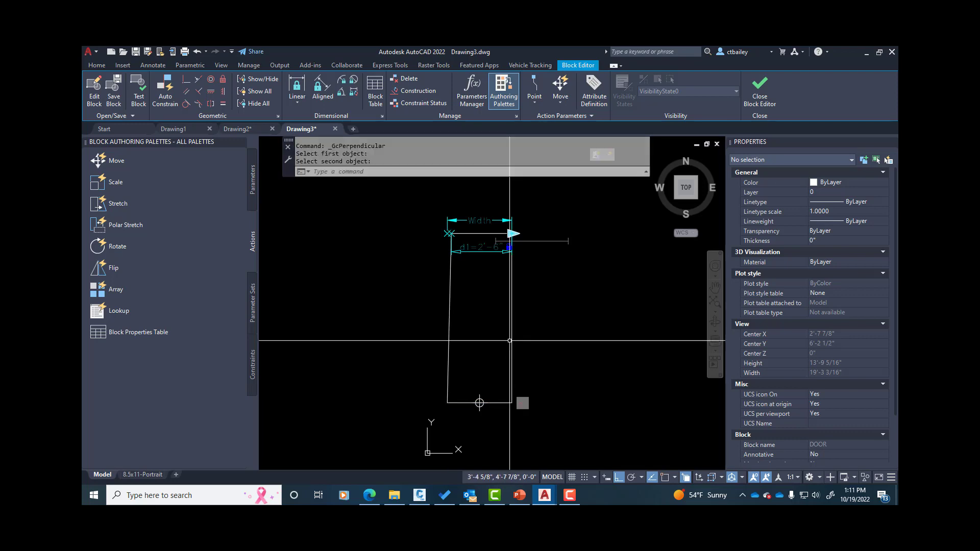
Examine the constrained door outline and the properties of the horizontal constraint parameter.
{"action": "scroll", "coordinate": [503, 412], "scroll_direction": "up", "scroll_amount": 2}
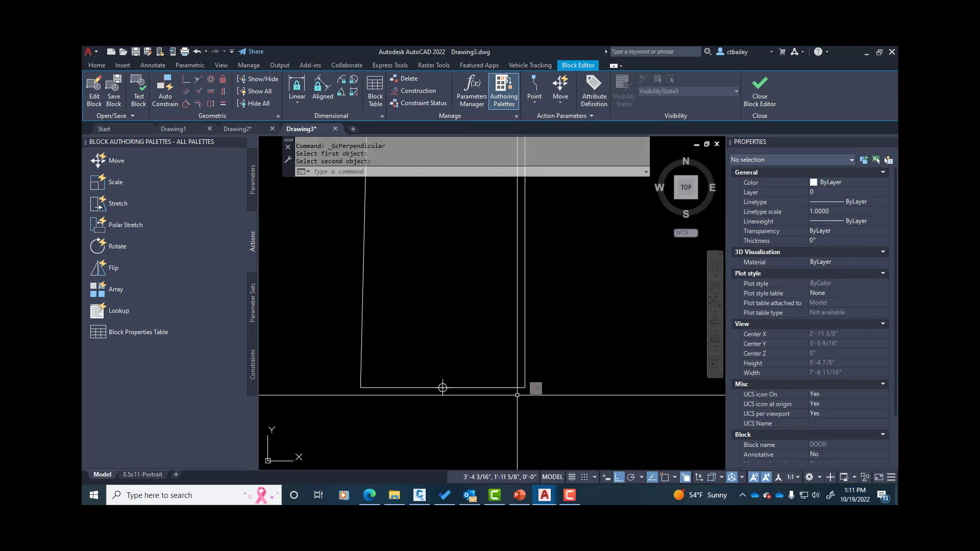
{"action": "scroll", "coordinate": [520, 417], "scroll_direction": "down", "scroll_amount": 4}
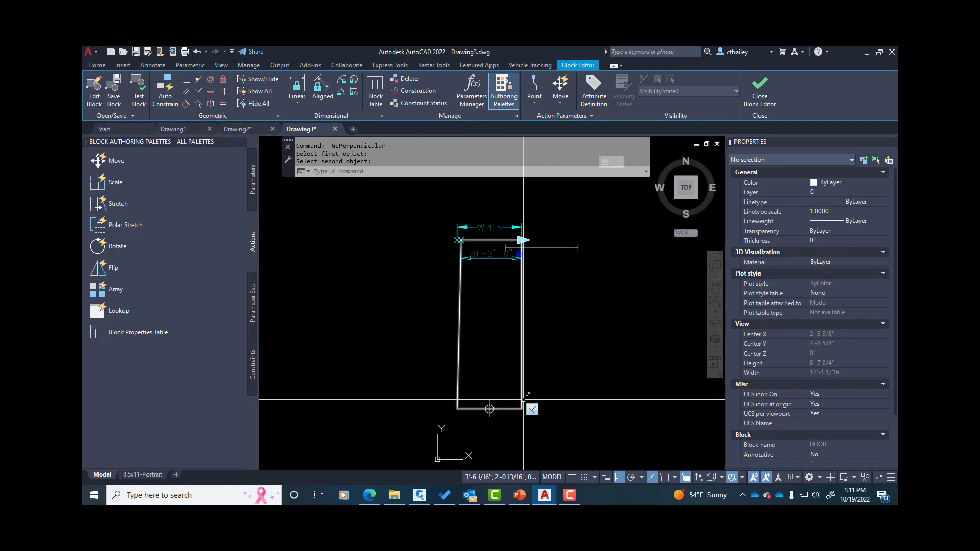
{"action": "scroll", "coordinate": [511, 233], "scroll_direction": "up", "scroll_amount": 3}
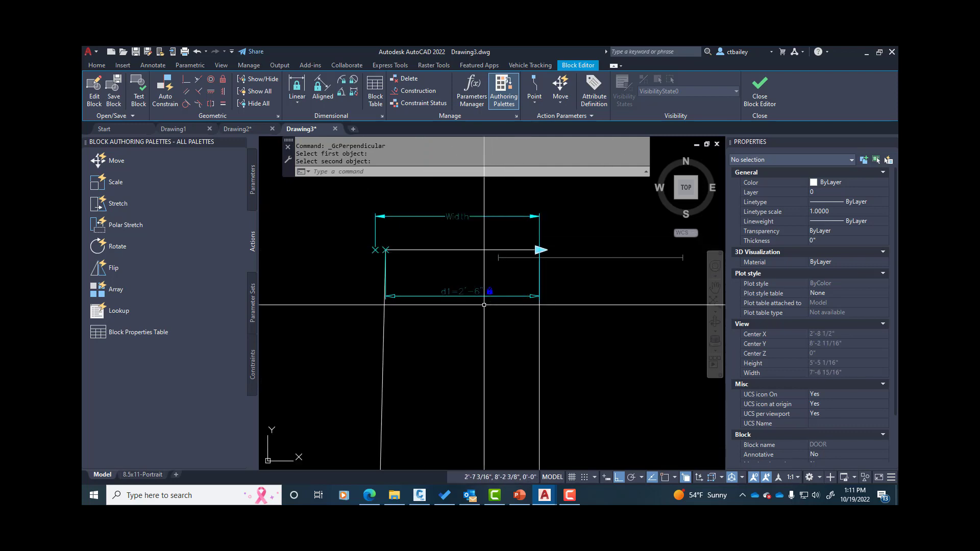
{"action": "left_click", "coordinate": [452, 301]}
{"action": "left_click", "coordinate": [459, 296]}
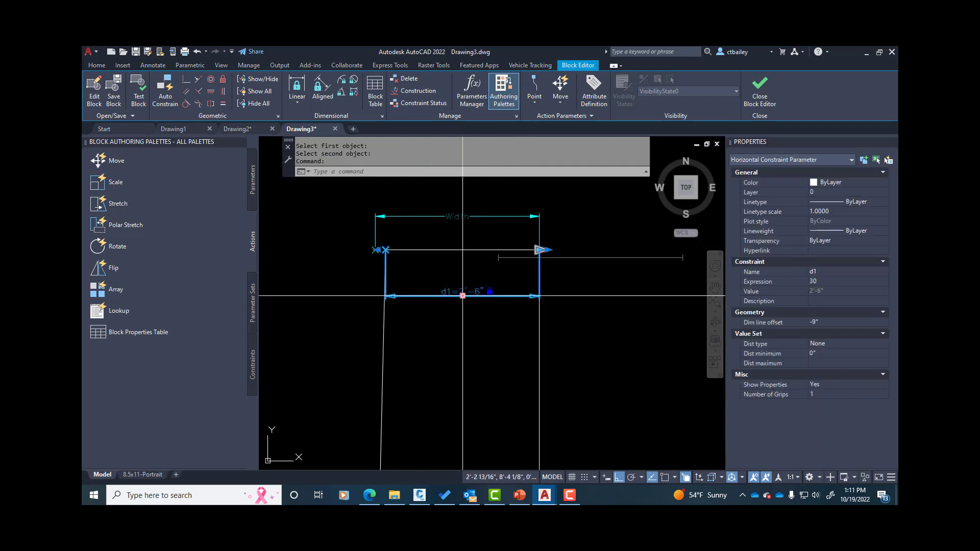
{"action": "scroll", "coordinate": [486, 319], "scroll_direction": "down", "scroll_amount": 5}
{"action": "scroll", "coordinate": [486, 319], "scroll_direction": "up", "scroll_amount": 4}
{"action": "key", "text": "Escape"}
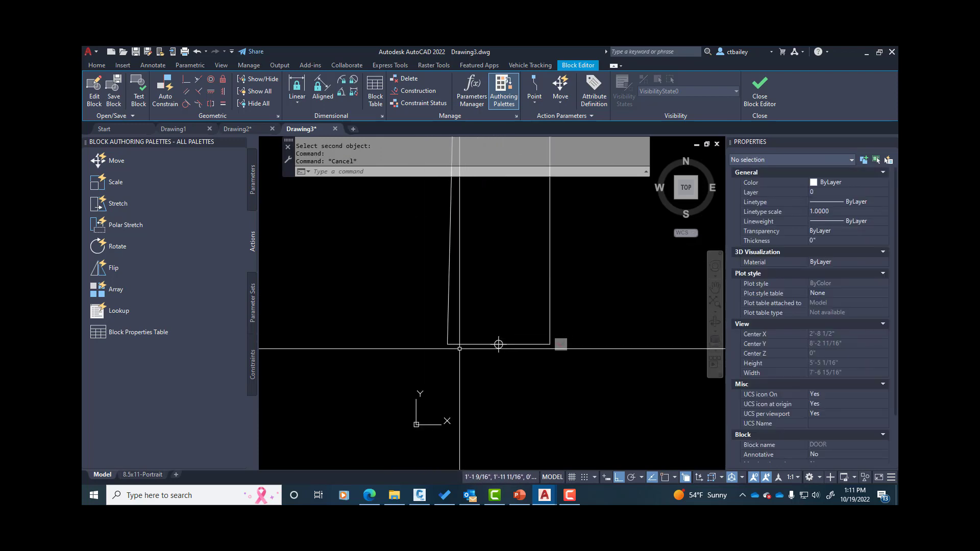
Apply a perpendicular constraint between the door's top edge and its left edge.
{"action": "scroll", "coordinate": [459, 193], "scroll_direction": "down", "scroll_amount": 2}
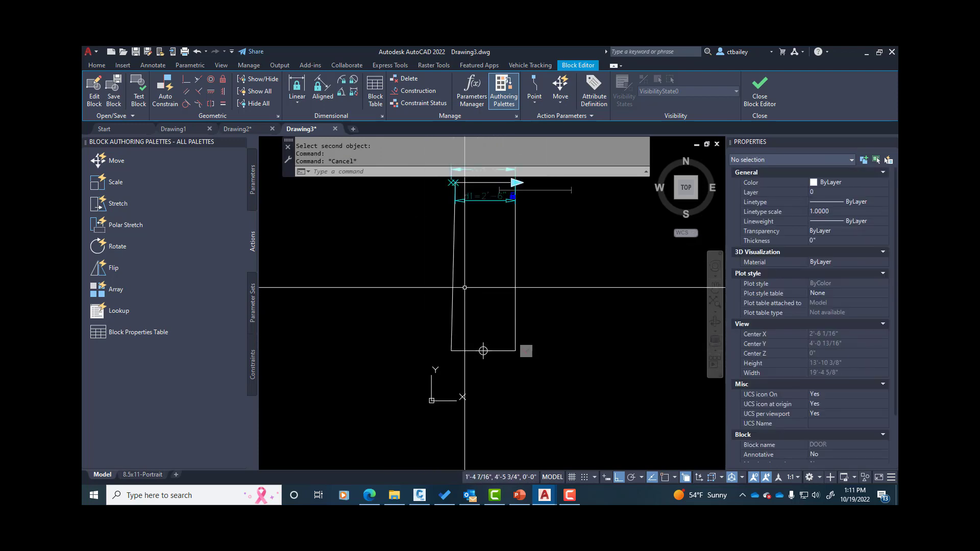
{"action": "left_click", "coordinate": [203, 96]}
{"action": "scroll", "coordinate": [400, 347], "scroll_direction": "down", "scroll_amount": 2}
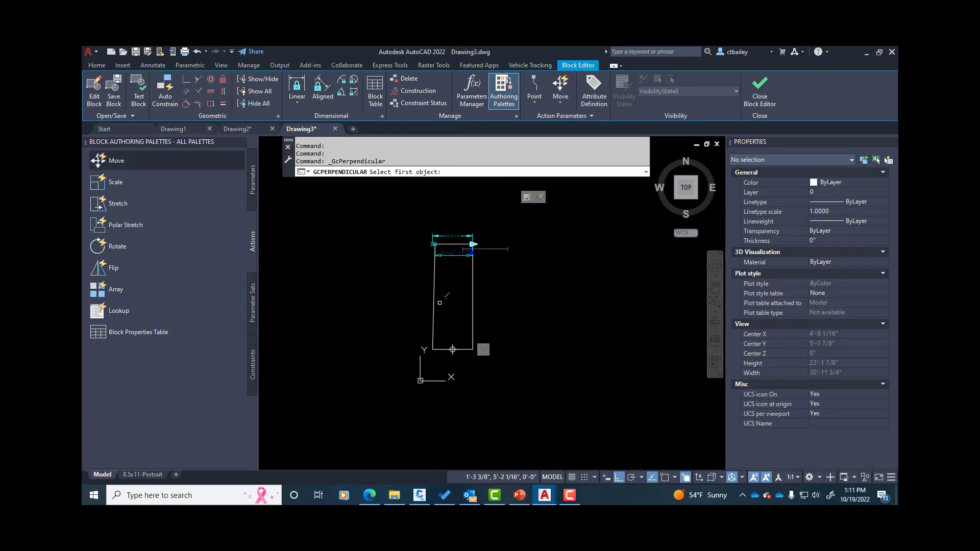
{"action": "scroll", "coordinate": [437, 232], "scroll_direction": "up", "scroll_amount": 8}
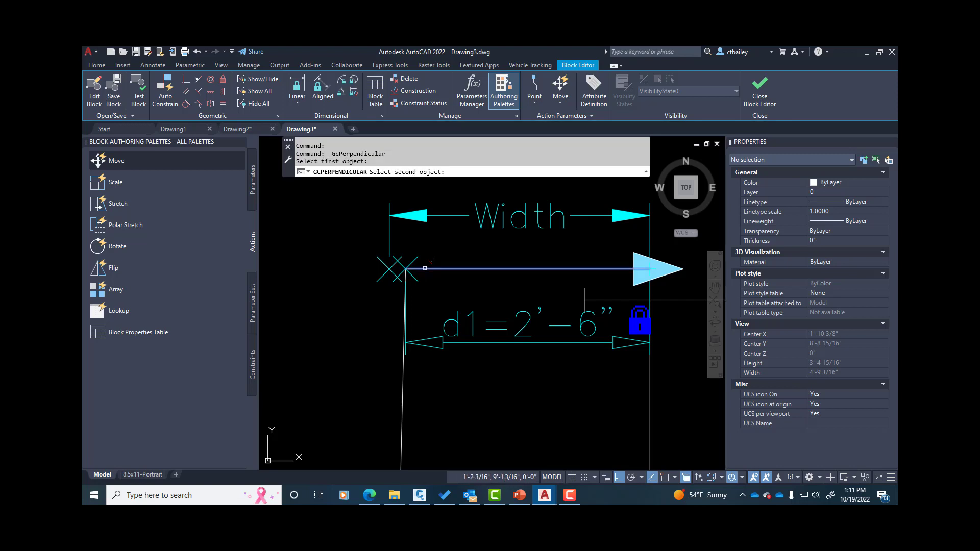
{"action": "scroll", "coordinate": [470, 211], "scroll_direction": "down", "scroll_amount": 4}
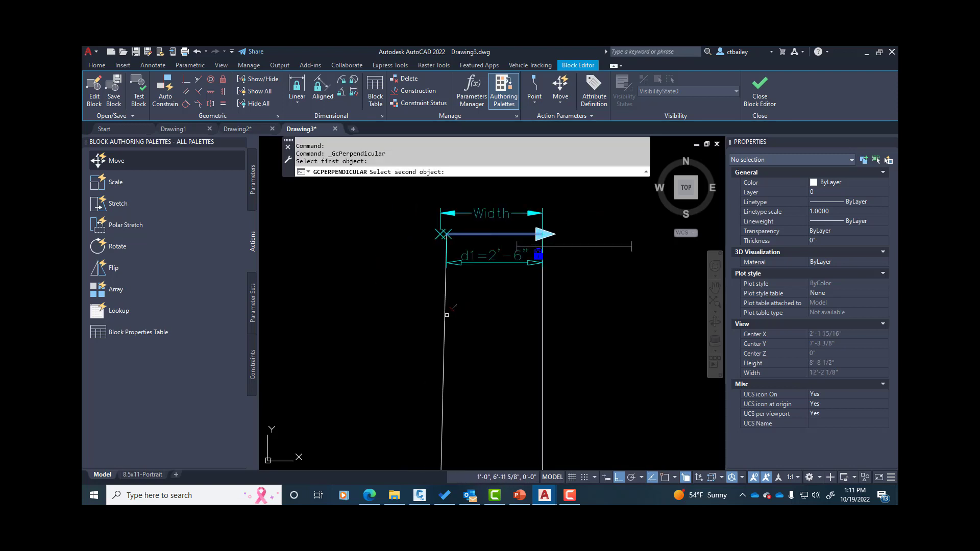
{"action": "left_click", "coordinate": [445, 314]}
{"action": "scroll", "coordinate": [478, 402], "scroll_direction": "down", "scroll_amount": 4}
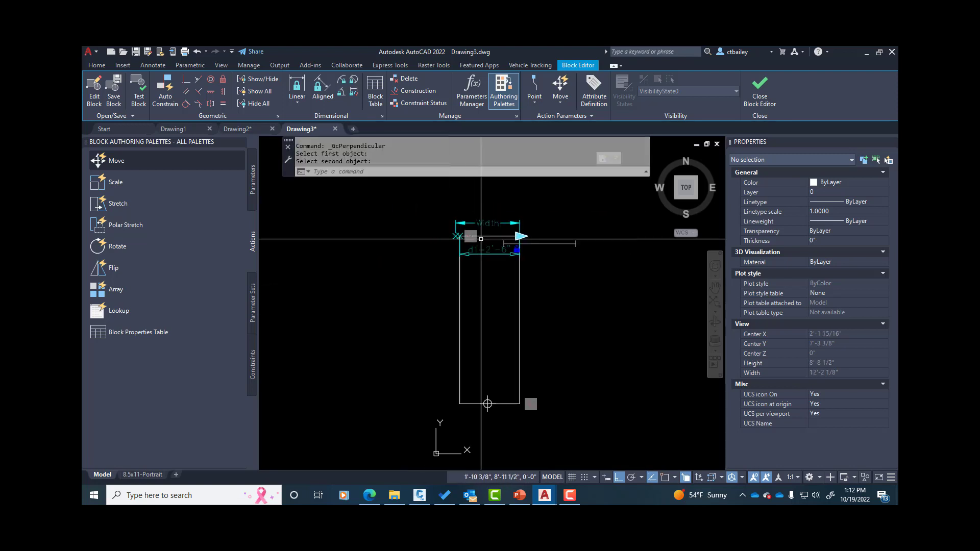
{"action": "scroll", "coordinate": [504, 407], "scroll_direction": "up", "scroll_amount": 2}
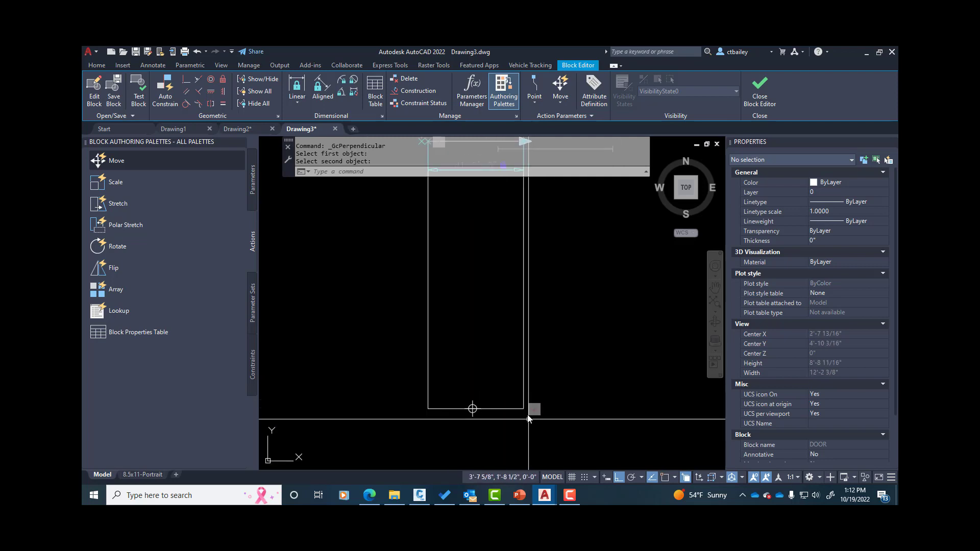
{"action": "scroll", "coordinate": [536, 392], "scroll_direction": "down", "scroll_amount": 3}
{"action": "scroll", "coordinate": [497, 227], "scroll_direction": "up", "scroll_amount": 3}
{"action": "key", "text": "Escape"}
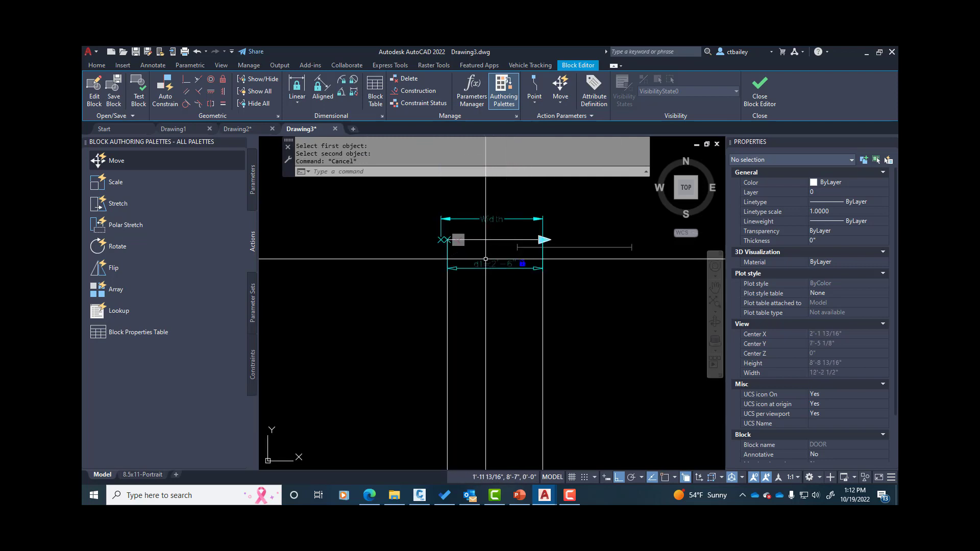
Delete the door's horizontal constraint parameter and stretch the Width parameter's start point to the door's upper-left corner.
{"action": "left_click", "coordinate": [481, 266]}
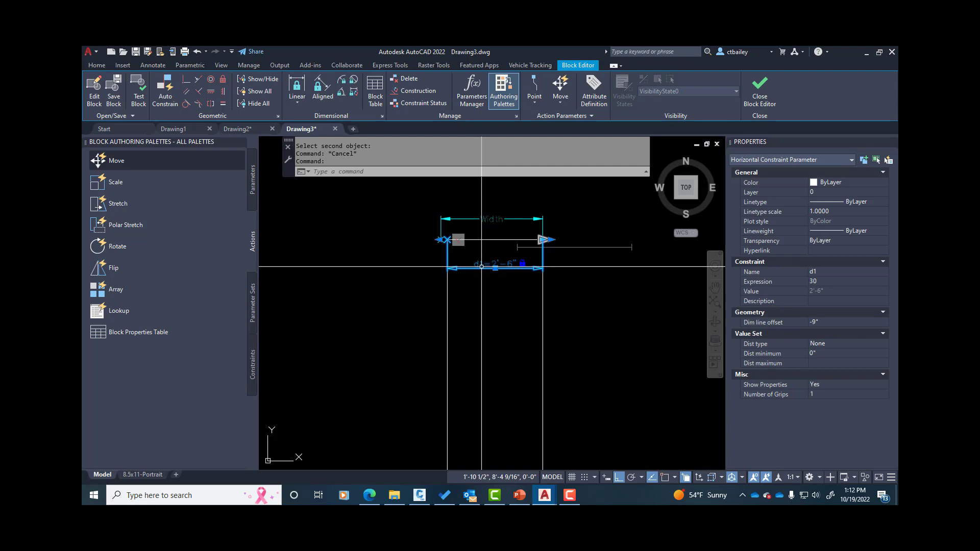
{"action": "key", "text": "Delete"}
{"action": "scroll", "coordinate": [490, 247], "scroll_direction": "up", "scroll_amount": 2}
{"action": "left_click", "coordinate": [466, 196]}
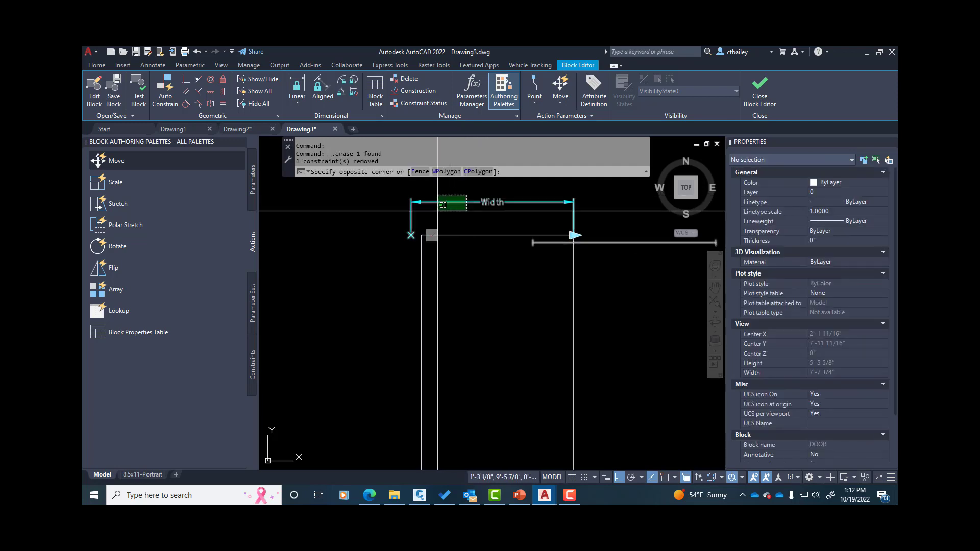
{"action": "left_click", "coordinate": [437, 210]}
{"action": "left_click", "coordinate": [410, 235]}
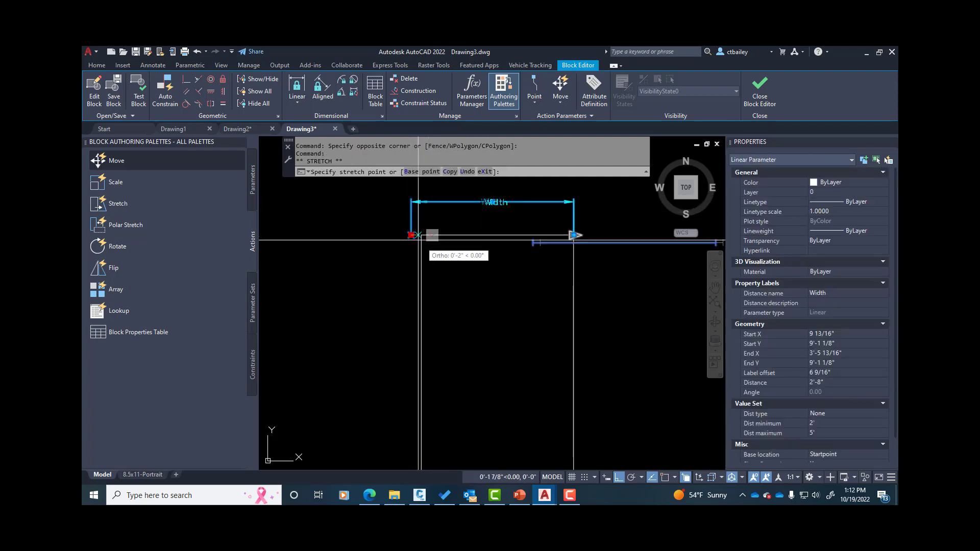
{"action": "key", "text": "F3"}
{"action": "left_click", "coordinate": [421, 235]}
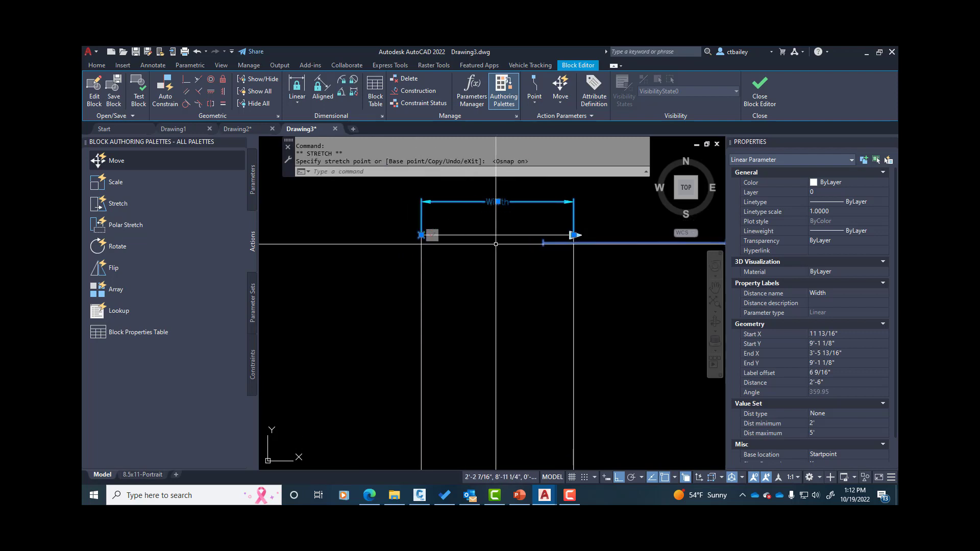
{"action": "key", "text": "Escape"}
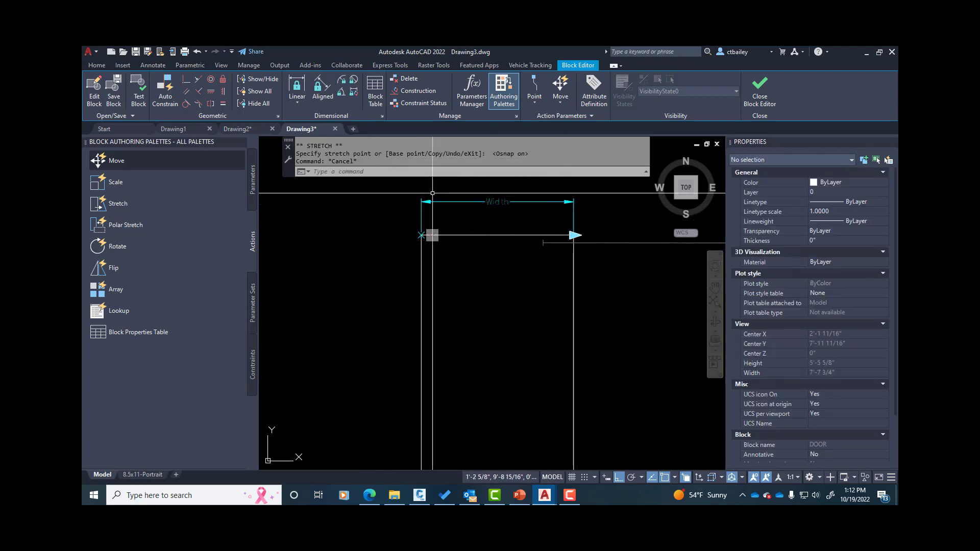
Check the length of the door's top edge with a temporary dimension and erase the dimension.
{"action": "left_click", "coordinate": [153, 65]}
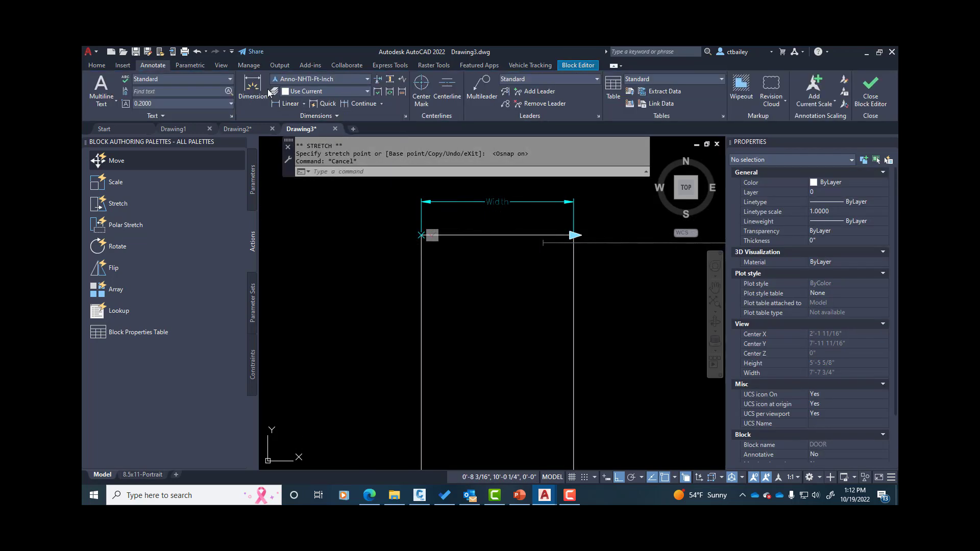
{"action": "left_click", "coordinate": [252, 87]}
{"action": "left_click", "coordinate": [458, 236]}
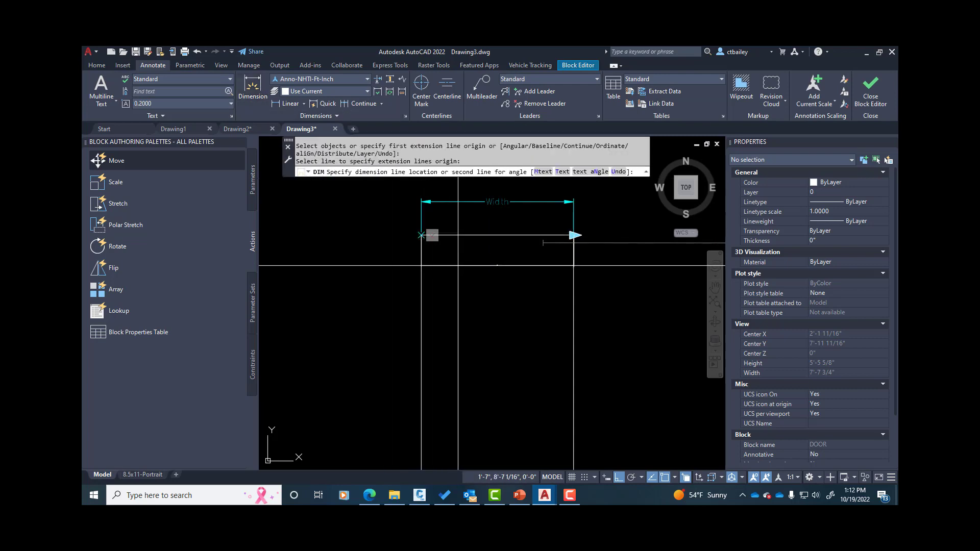
{"action": "left_click", "coordinate": [457, 265]}
{"action": "scroll", "coordinate": [570, 244], "scroll_direction": "up", "scroll_amount": 5}
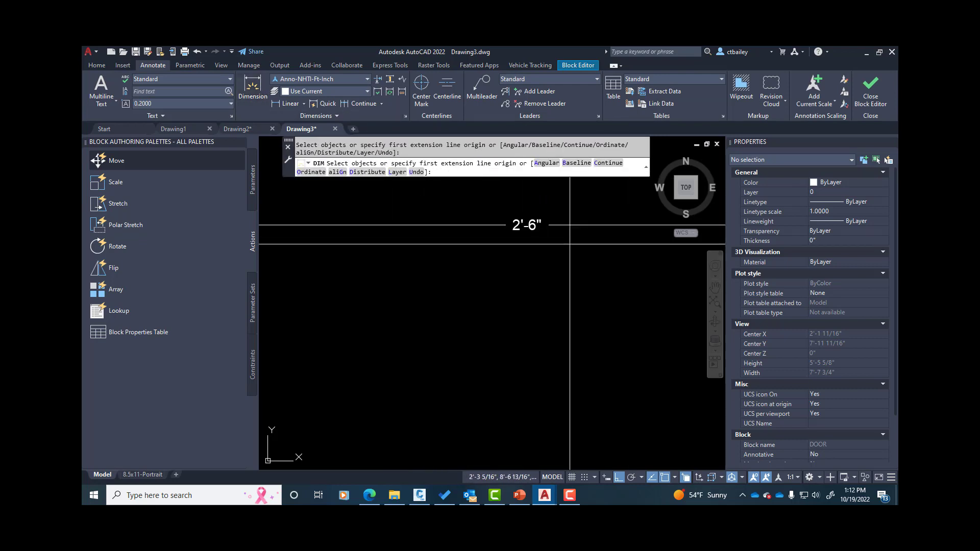
{"action": "key", "text": "Escape"}
{"action": "left_click", "coordinate": [501, 213]}
{"action": "left_click", "coordinate": [510, 206]}
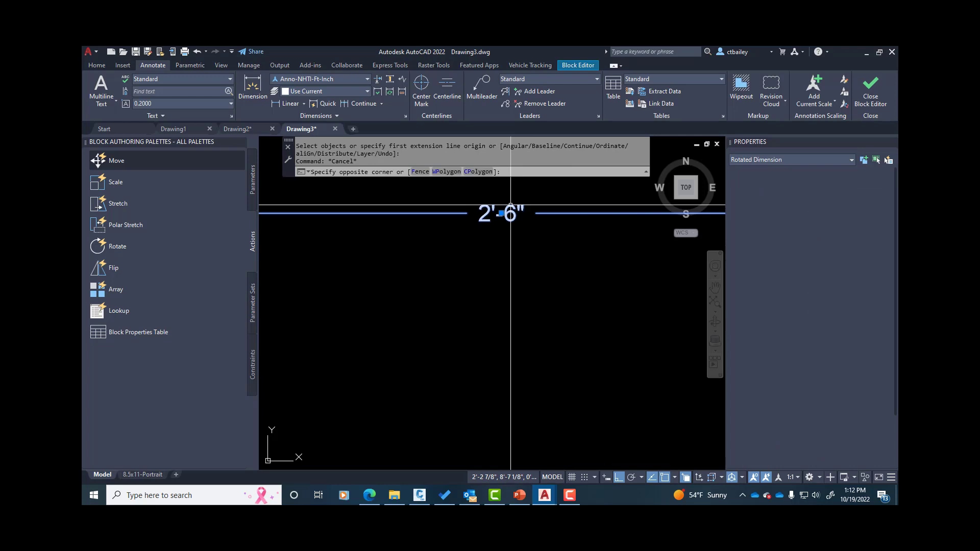
{"action": "key", "text": "Delete"}
{"action": "scroll", "coordinate": [486, 437], "scroll_direction": "down", "scroll_amount": 5}
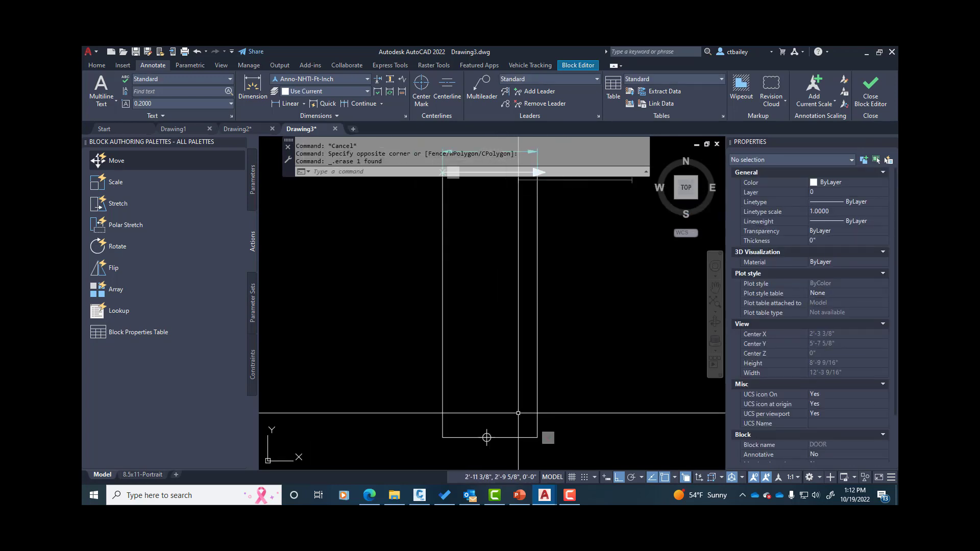
Check the angle at the door's lower-left corner with a temporary angular dimension and erase the dimension.
{"action": "scroll", "coordinate": [562, 449], "scroll_direction": "up", "scroll_amount": 2}
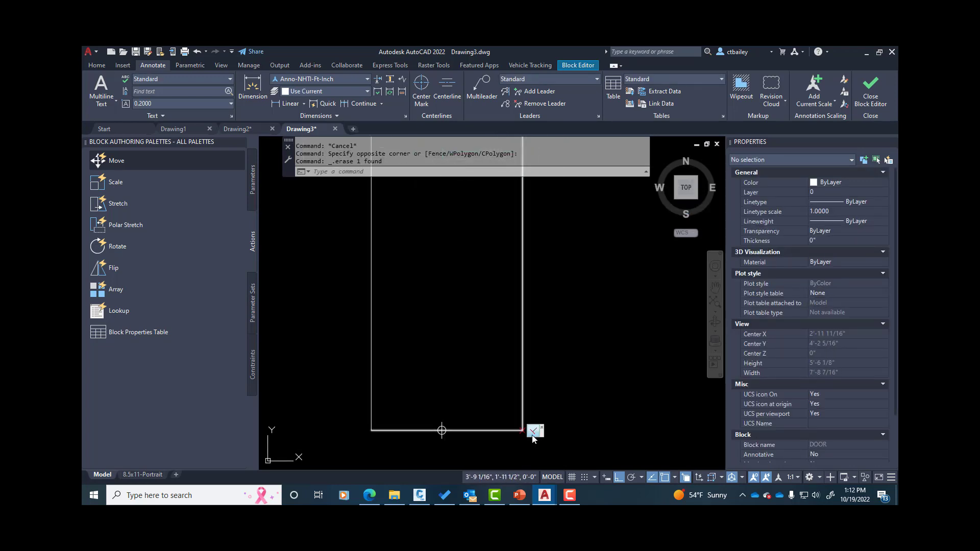
{"action": "key", "text": "Escape"}
{"action": "key", "text": "Escape"}
{"action": "scroll", "coordinate": [541, 403], "scroll_direction": "down", "scroll_amount": 2}
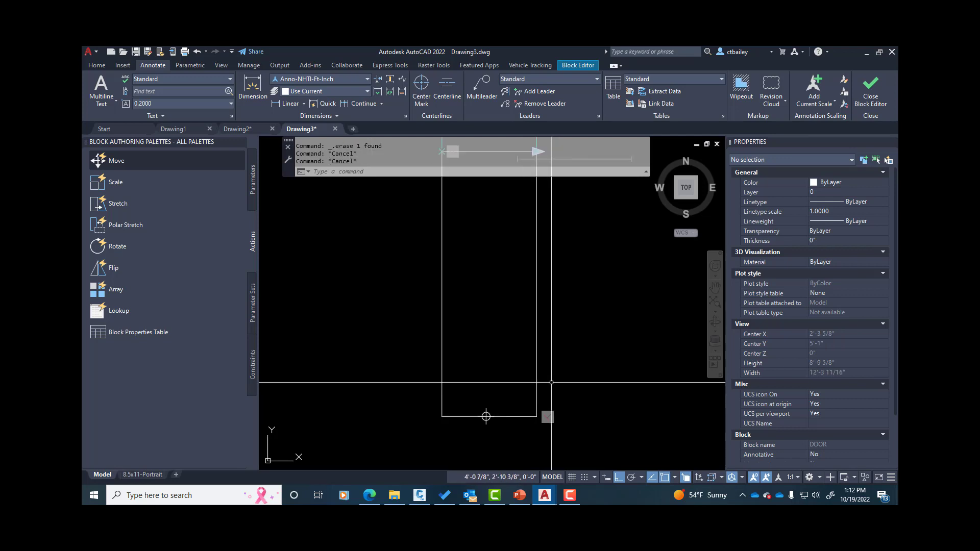
{"action": "left_click", "coordinate": [253, 88]}
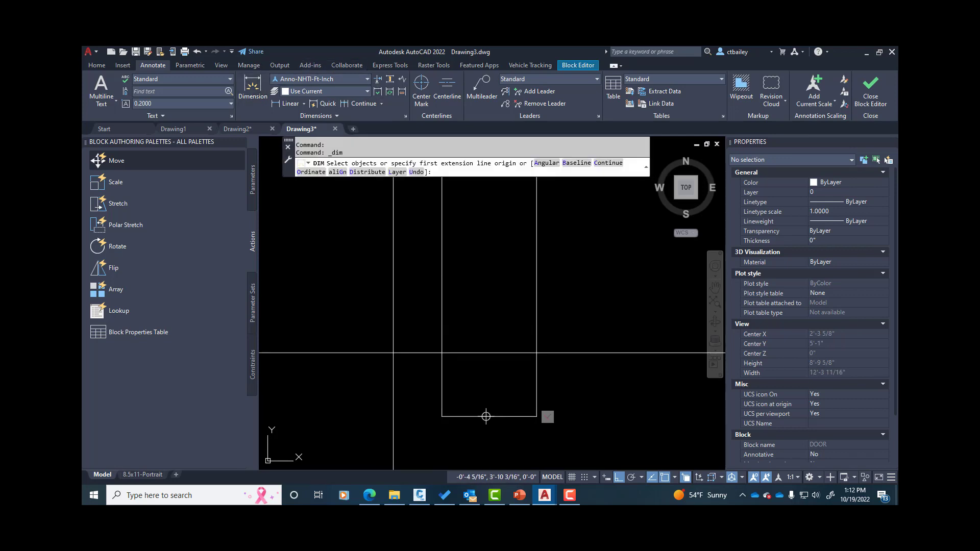
{"action": "left_click", "coordinate": [441, 400]}
{"action": "left_click", "coordinate": [456, 416]}
{"action": "left_click", "coordinate": [460, 395]}
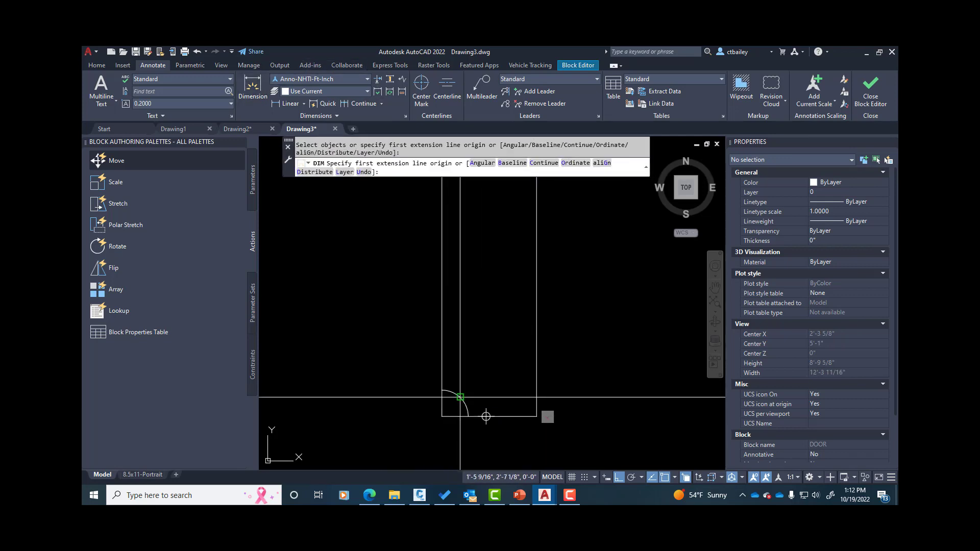
{"action": "scroll", "coordinate": [459, 394], "scroll_direction": "up", "scroll_amount": 12}
{"action": "key", "text": "Escape"}
{"action": "scroll", "coordinate": [475, 396], "scroll_direction": "down", "scroll_amount": 4}
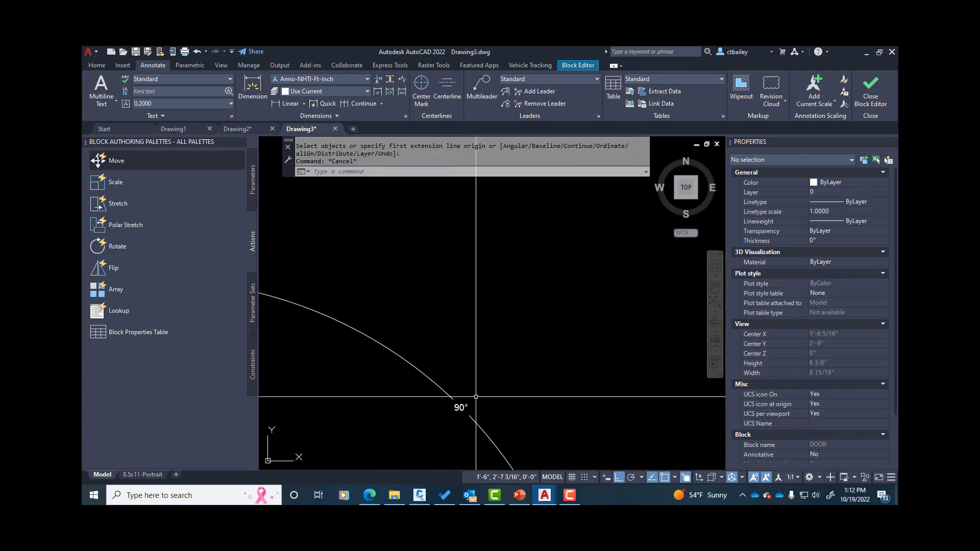
{"action": "left_click", "coordinate": [475, 396]}
{"action": "left_click", "coordinate": [446, 417]}
{"action": "key", "text": "Delete"}
{"action": "scroll", "coordinate": [451, 388], "scroll_direction": "down", "scroll_amount": 5}
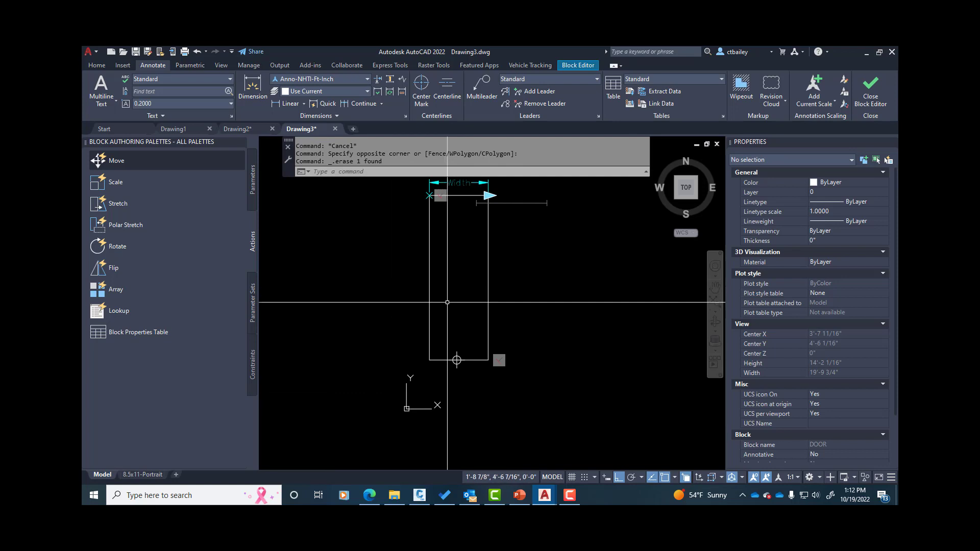
Set the Width parameter's distance type to List and add 2'-8" and 3' to its distance values.
{"action": "scroll", "coordinate": [458, 182], "scroll_direction": "up", "scroll_amount": 2}
{"action": "scroll", "coordinate": [457, 182], "scroll_direction": "up", "scroll_amount": 2}
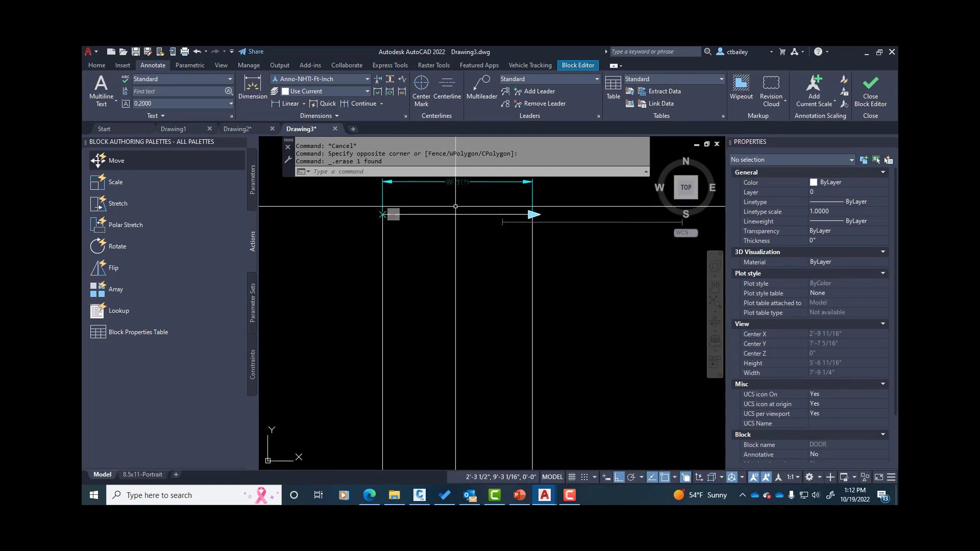
{"action": "scroll", "coordinate": [449, 212], "scroll_direction": "down", "scroll_amount": 2}
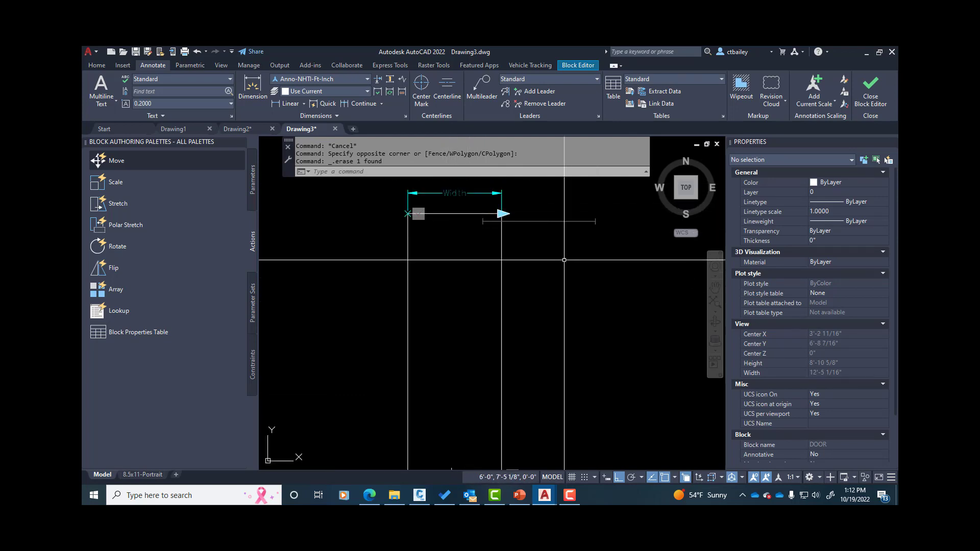
{"action": "left_click", "coordinate": [454, 193]}
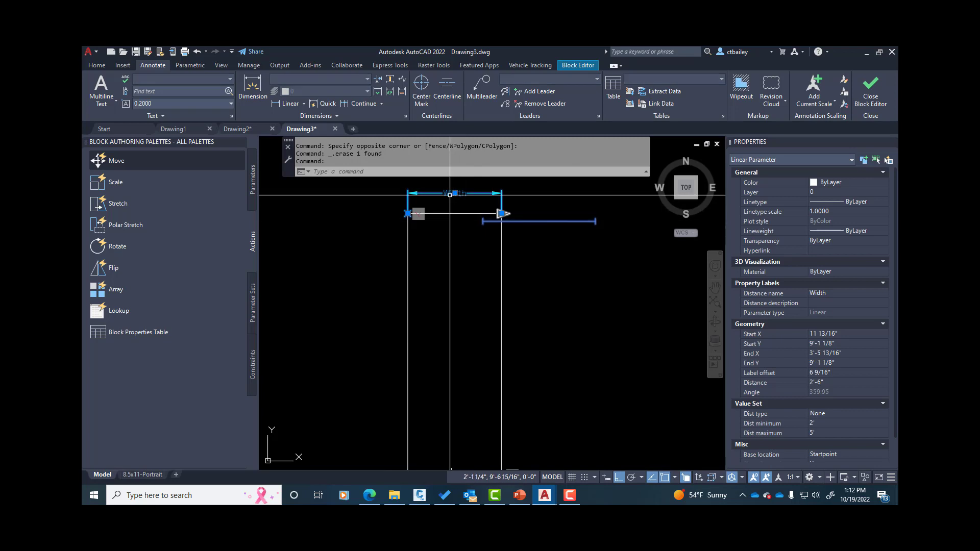
{"action": "scroll", "coordinate": [800, 365], "scroll_direction": "down", "scroll_amount": 3}
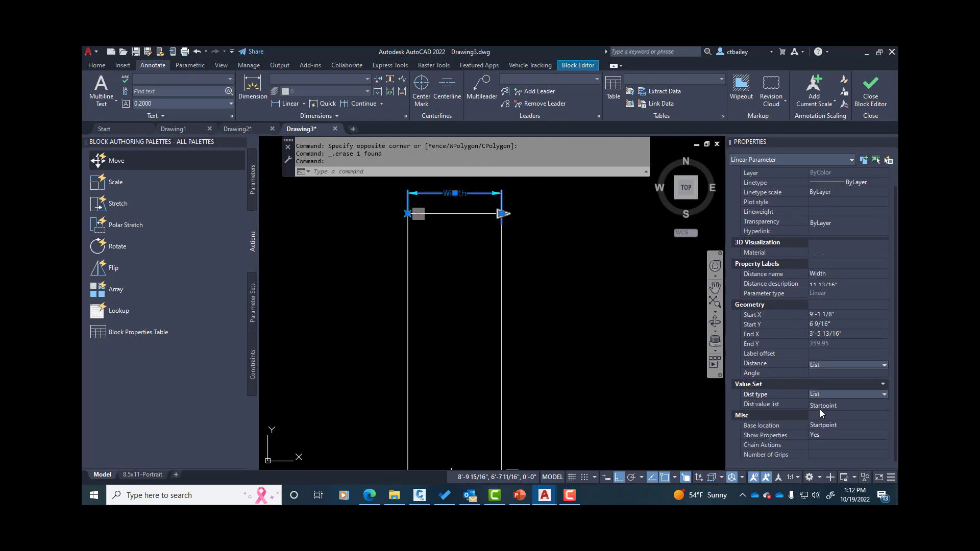
{"action": "left_click", "coordinate": [816, 412]}
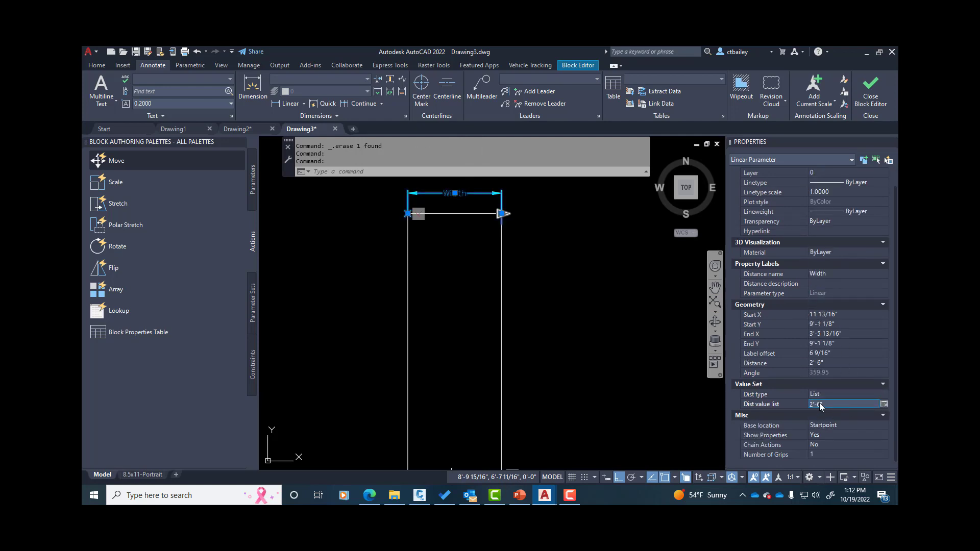
{"action": "left_click", "coordinate": [884, 404]}
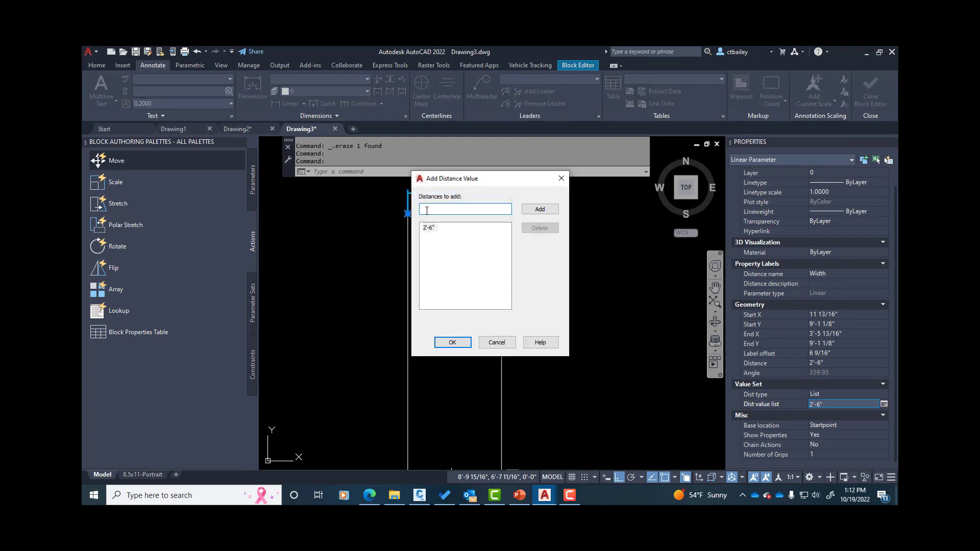
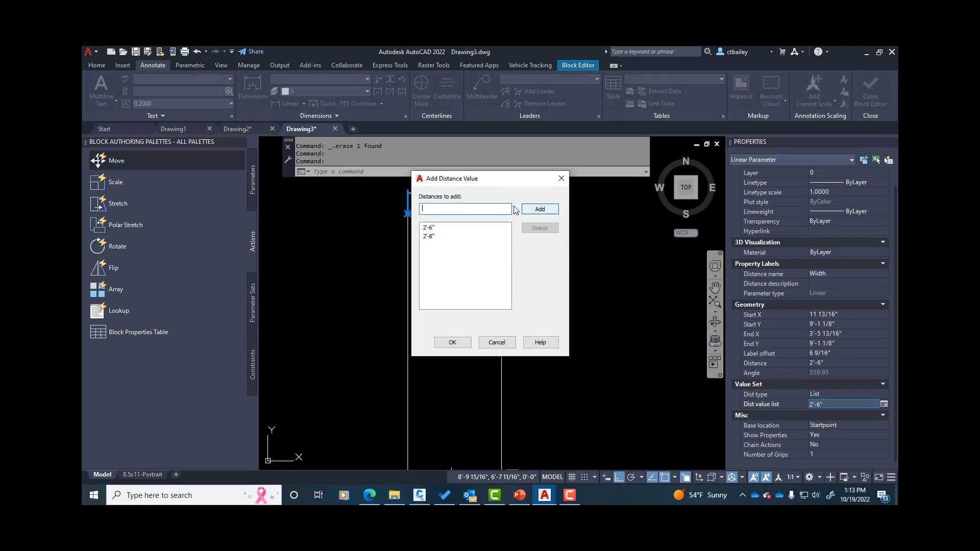
{"action": "type", "text": "36"}
{"action": "left_click", "coordinate": [452, 342]}
{"action": "key", "text": "Escape"}
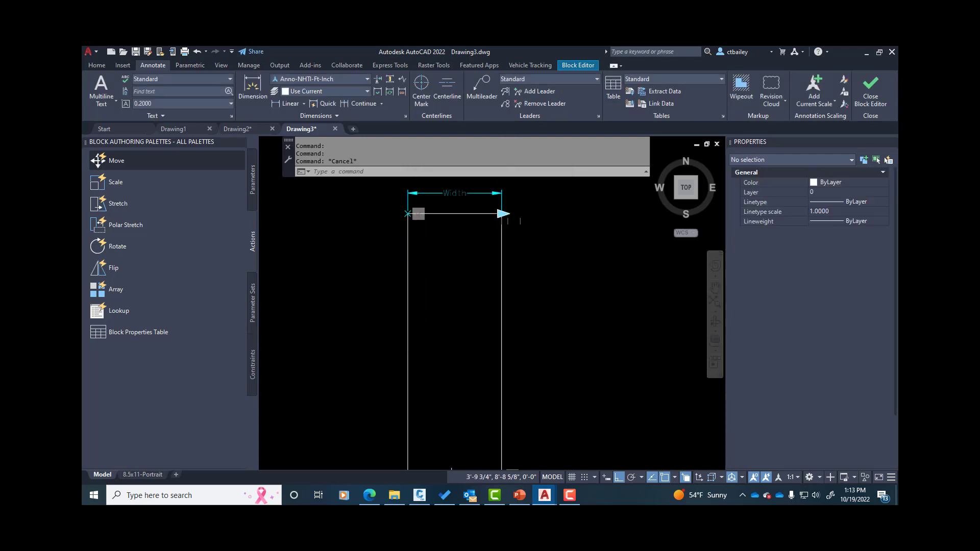
Examine the Width parameter's list value markers and try stretching its end point along them.
{"action": "mouse_move", "coordinate": [506, 223]}
{"action": "middle_mouse_down"}
{"action": "mouse_move", "coordinate": [516, 214]}
{"action": "mouse_move", "coordinate": [446, 229]}
{"action": "middle_mouse_up"}
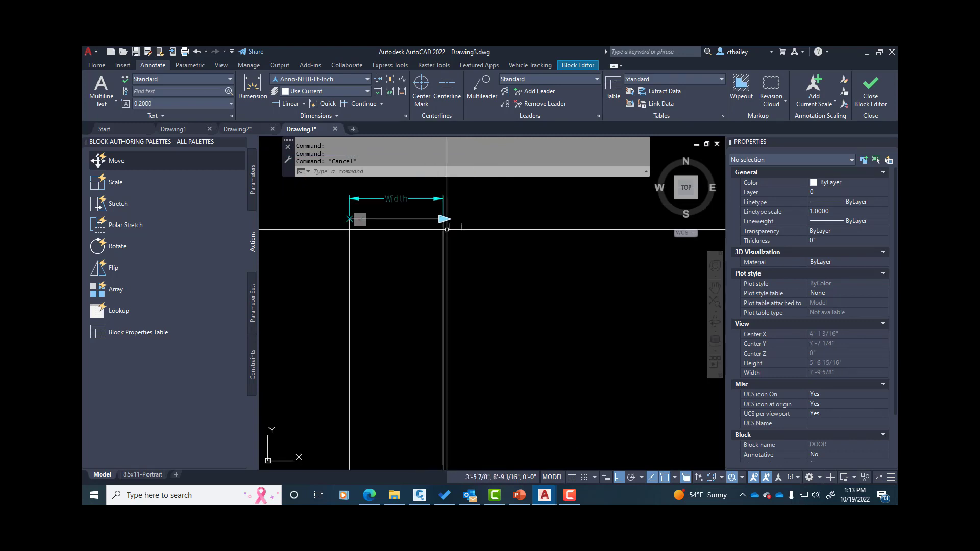
{"action": "left_click", "coordinate": [454, 209]}
{"action": "left_click", "coordinate": [415, 204]}
{"action": "scroll", "coordinate": [443, 226], "scroll_direction": "up", "scroll_amount": 4}
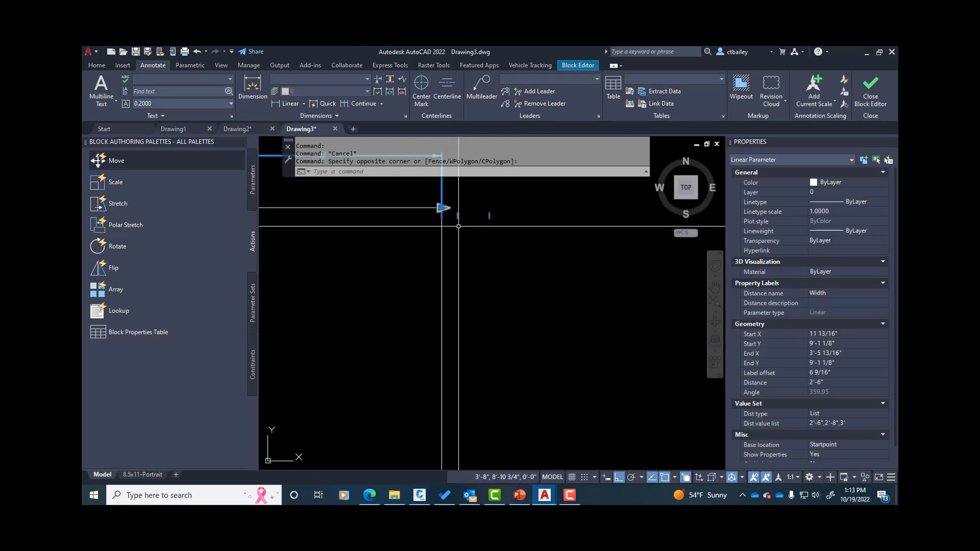
{"action": "scroll", "coordinate": [503, 241], "scroll_direction": "down", "scroll_amount": 1}
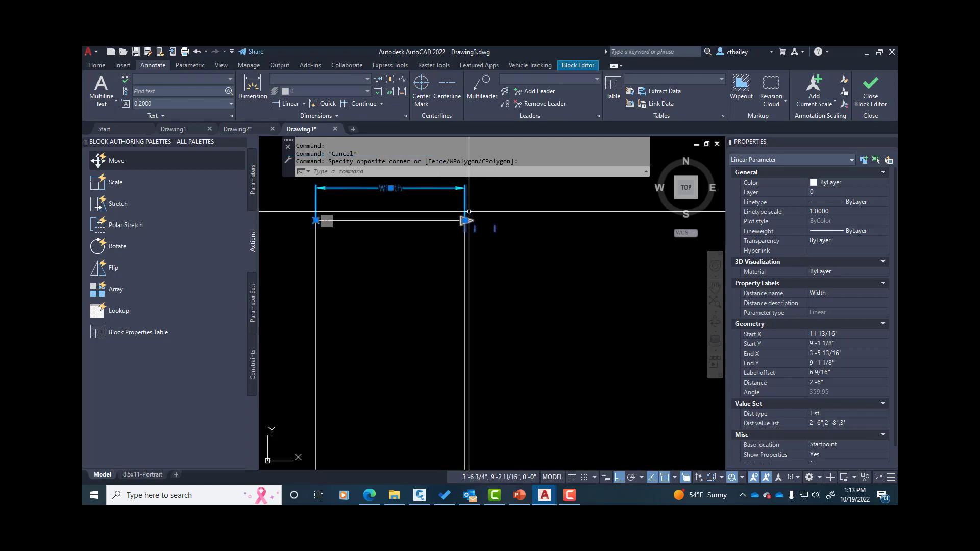
{"action": "left_click", "coordinate": [465, 220]}
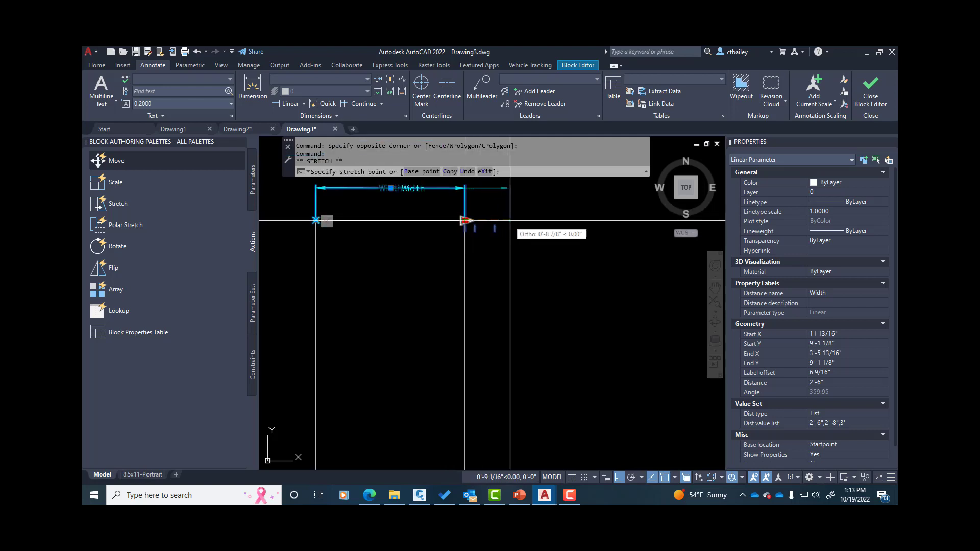
{"action": "key", "text": "Escape"}
{"action": "key", "text": "Escape"}
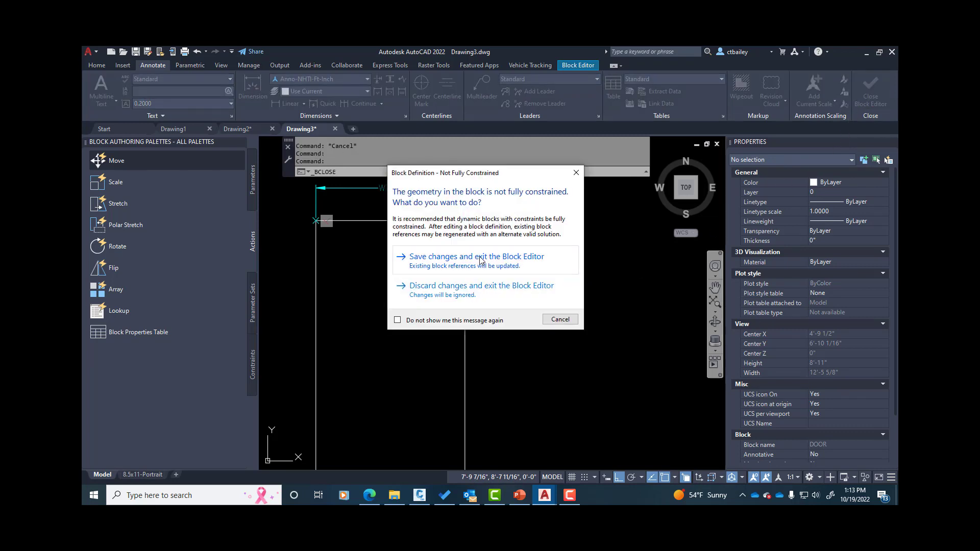
Save the DOOR block changes, exit the Block Editor, and stretch the door reference to the 3' width.
{"action": "left_click", "coordinate": [479, 256]}
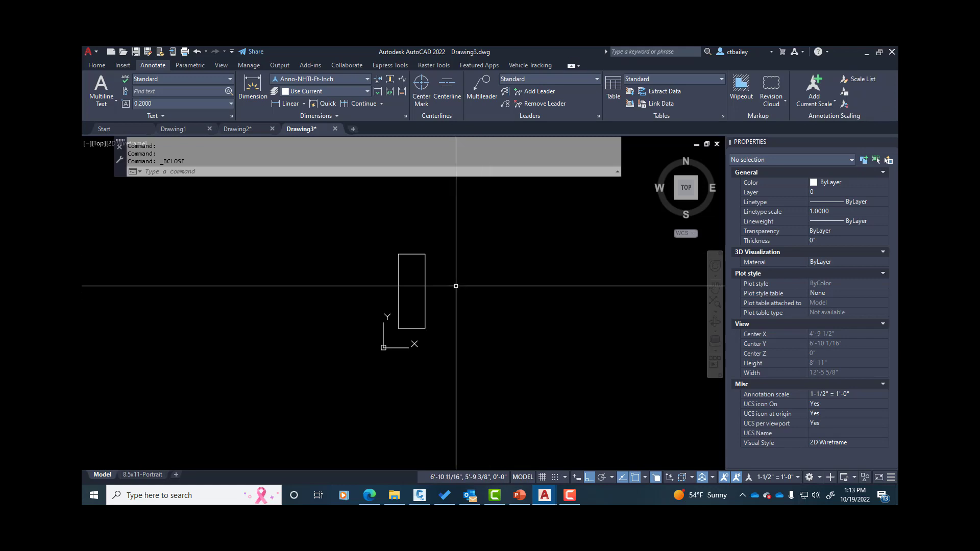
{"action": "scroll", "coordinate": [410, 264], "scroll_direction": "up", "scroll_amount": 2}
{"action": "left_click", "coordinate": [408, 247]}
{"action": "left_click", "coordinate": [434, 246]}
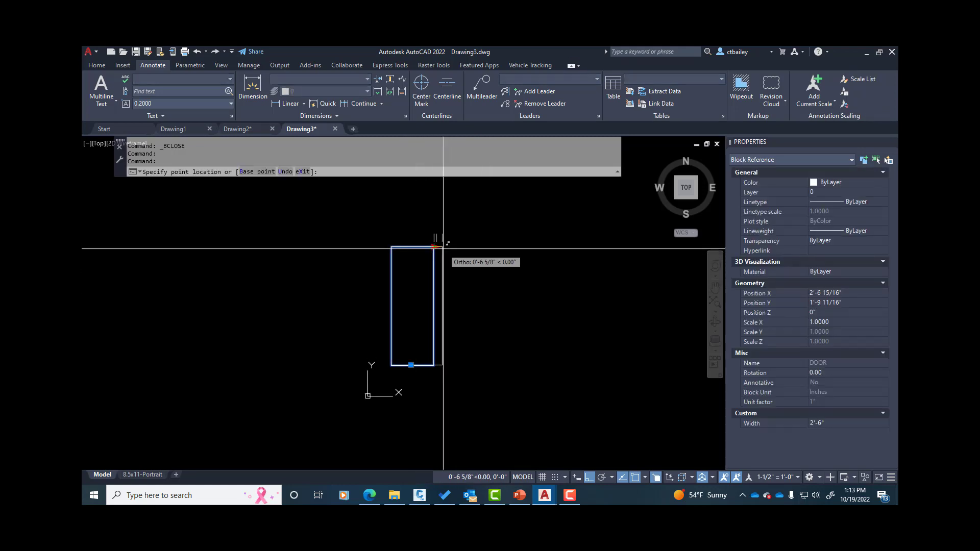
{"action": "scroll", "coordinate": [437, 252], "scroll_direction": "up", "scroll_amount": 4}
{"action": "key", "text": "F3"}
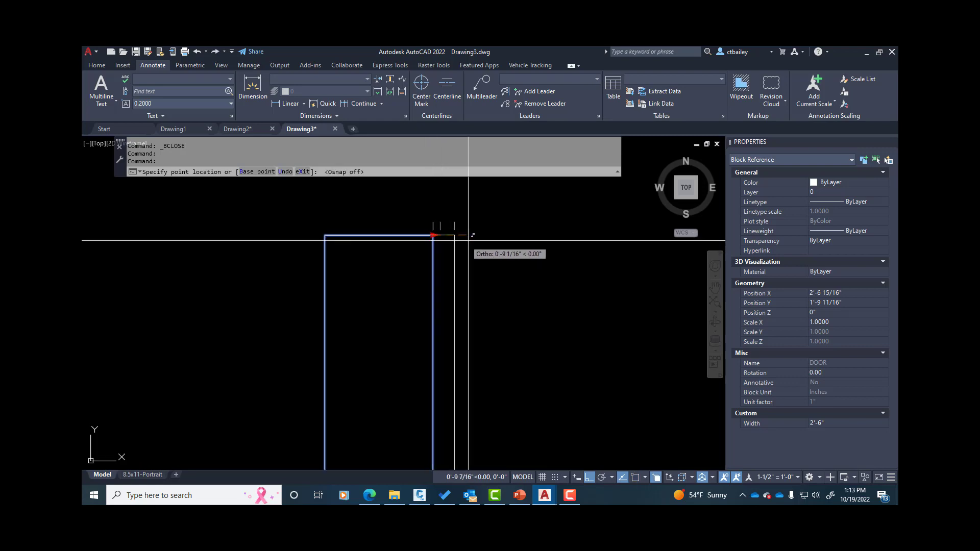
{"action": "left_click", "coordinate": [454, 235]}
Stretch the door reference to the 2'-8" width and back to the 2'-6" width.
{"action": "left_click", "coordinate": [454, 234]}
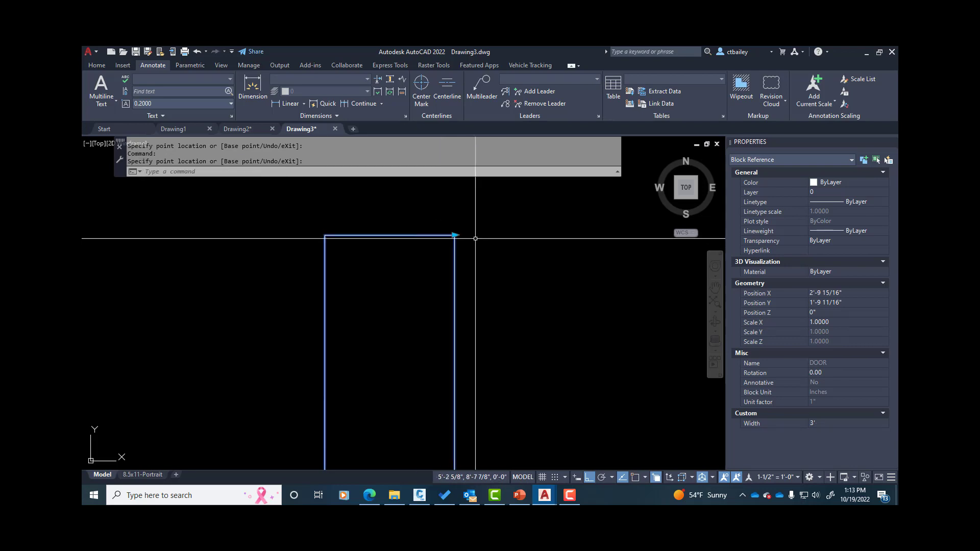
{"action": "left_click", "coordinate": [440, 234]}
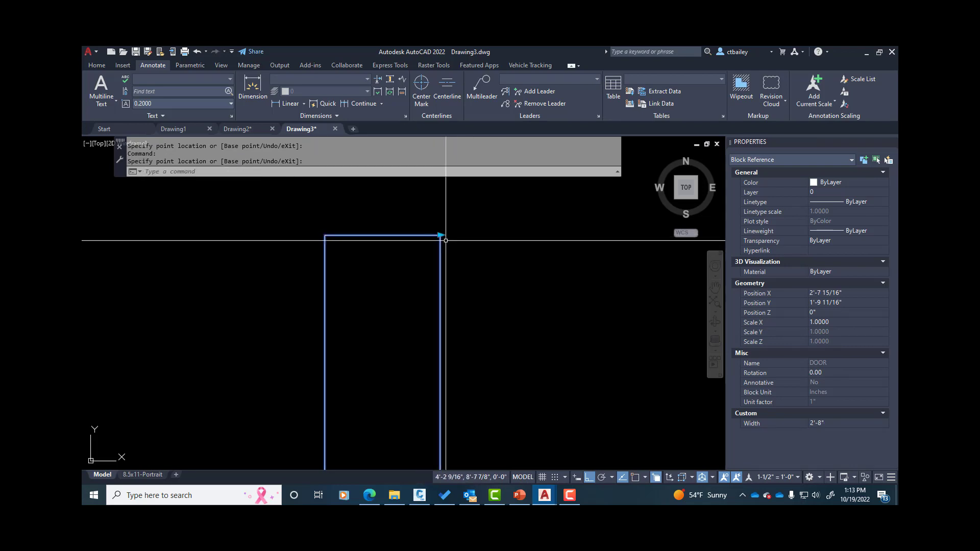
{"action": "left_click", "coordinate": [442, 235]}
{"action": "left_click", "coordinate": [432, 234]}
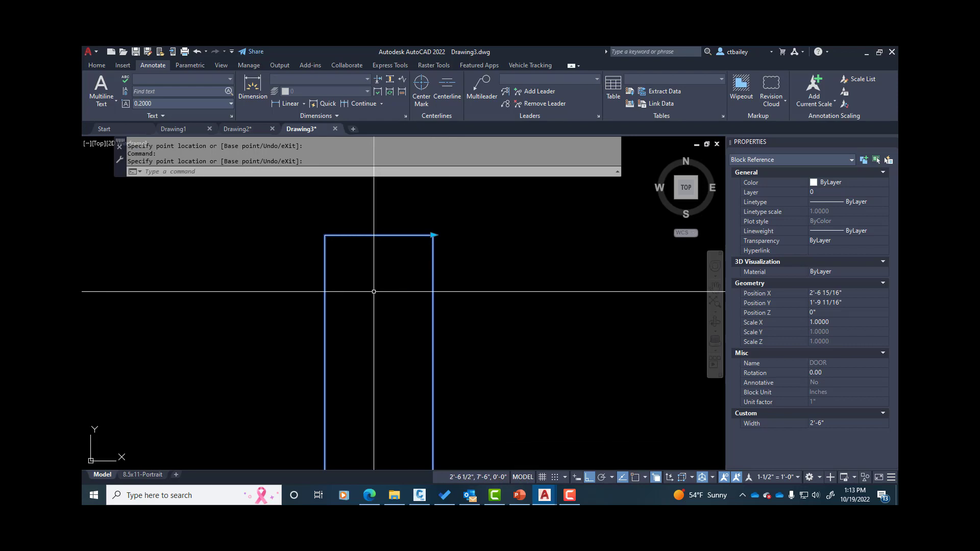
Stretch the door reference to the 3' width and back to the 2'-6" width.
{"action": "key", "text": "Escape"}
{"action": "key", "text": "Escape"}
{"action": "scroll", "coordinate": [464, 225], "scroll_direction": "down", "scroll_amount": 2}
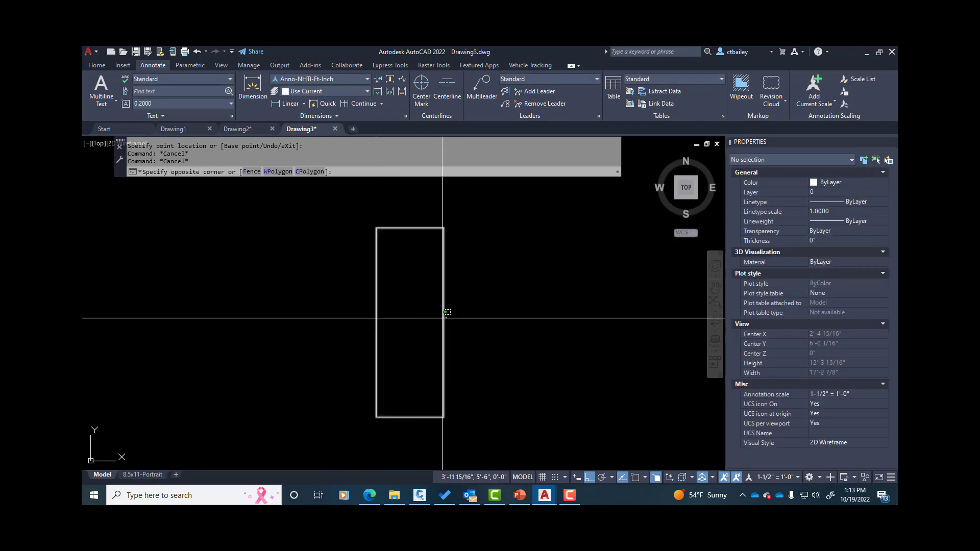
{"action": "left_click", "coordinate": [430, 357]}
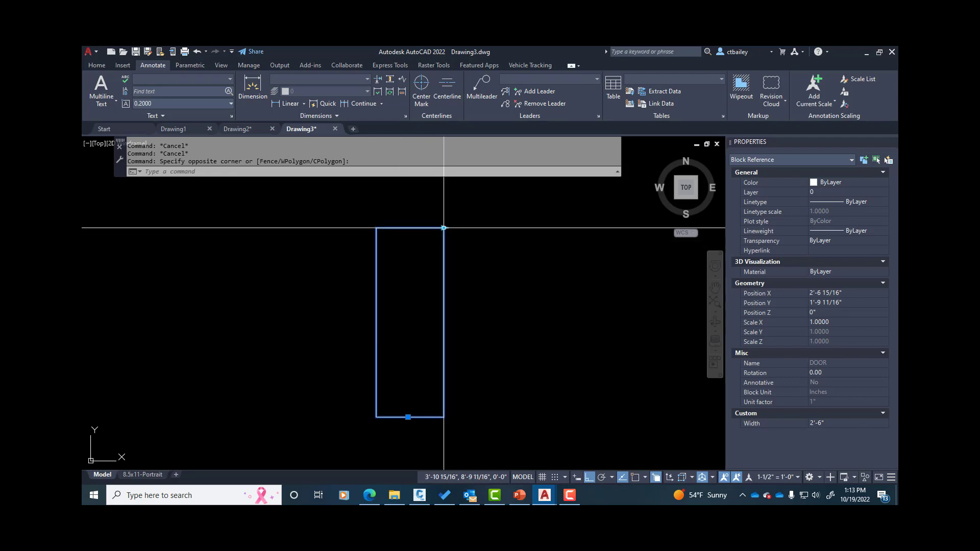
{"action": "left_click", "coordinate": [444, 228]}
{"action": "left_click", "coordinate": [521, 229]}
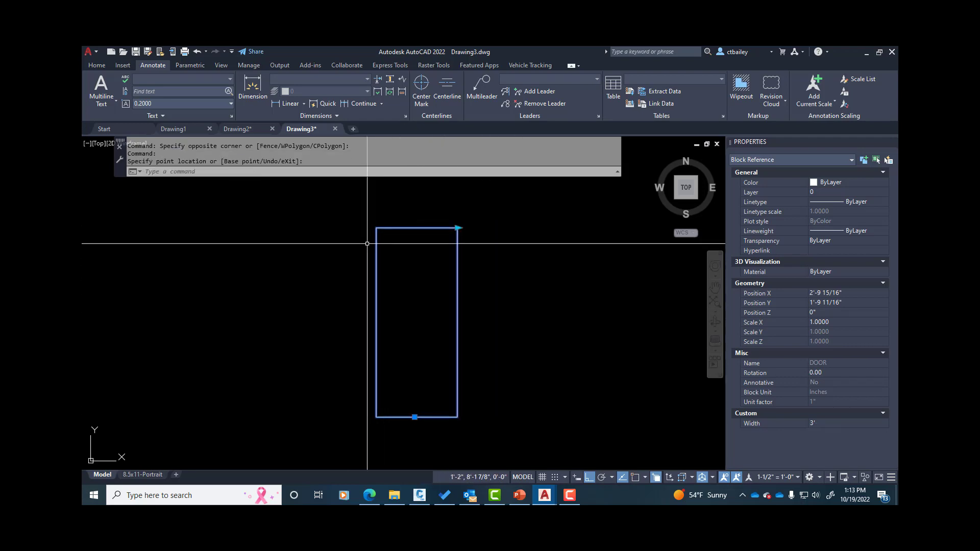
{"action": "key", "text": "Escape"}
{"action": "left_click", "coordinate": [469, 270]}
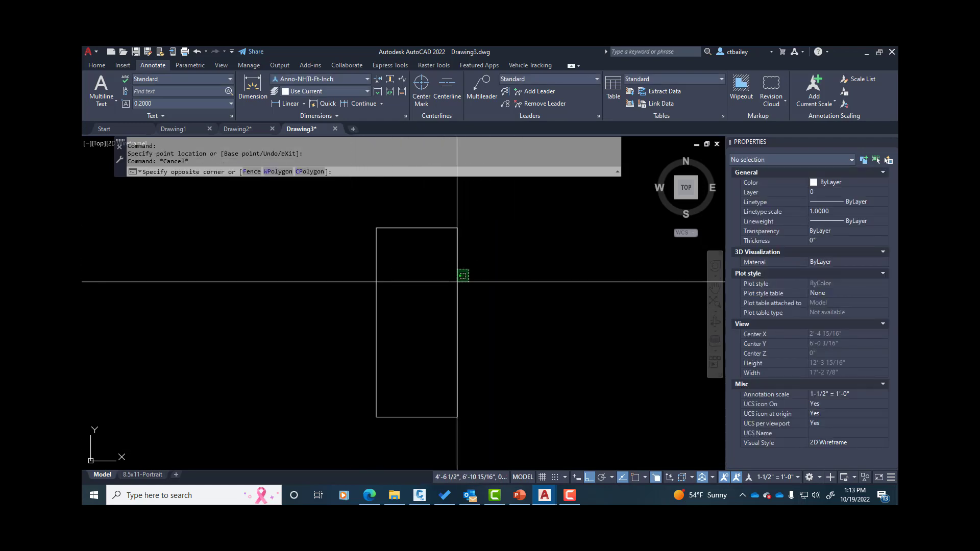
{"action": "left_click", "coordinate": [453, 274]}
{"action": "left_click", "coordinate": [457, 228]}
{"action": "left_click", "coordinate": [443, 228]}
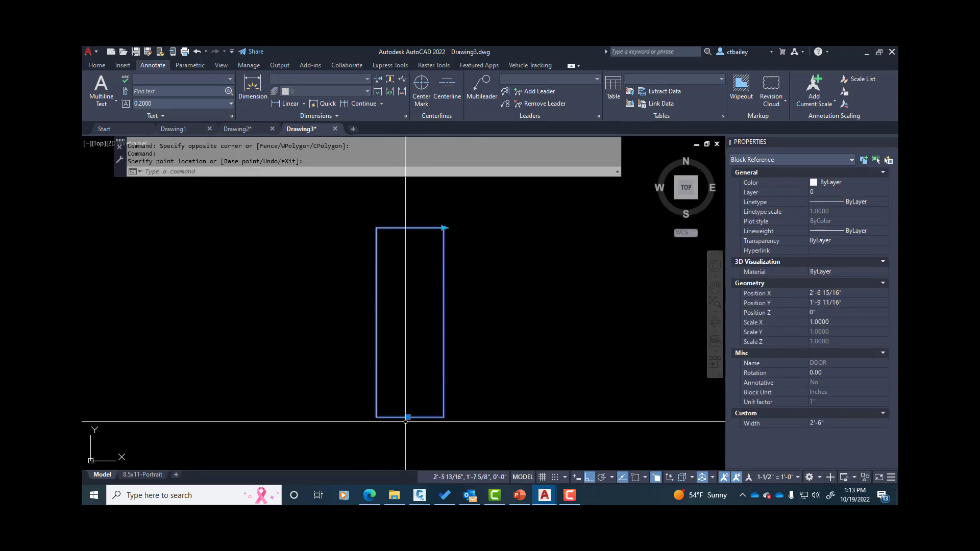
Reselect the door reference, stretch it to the 3' width and deselect it.
{"action": "left_click", "coordinate": [449, 228]}
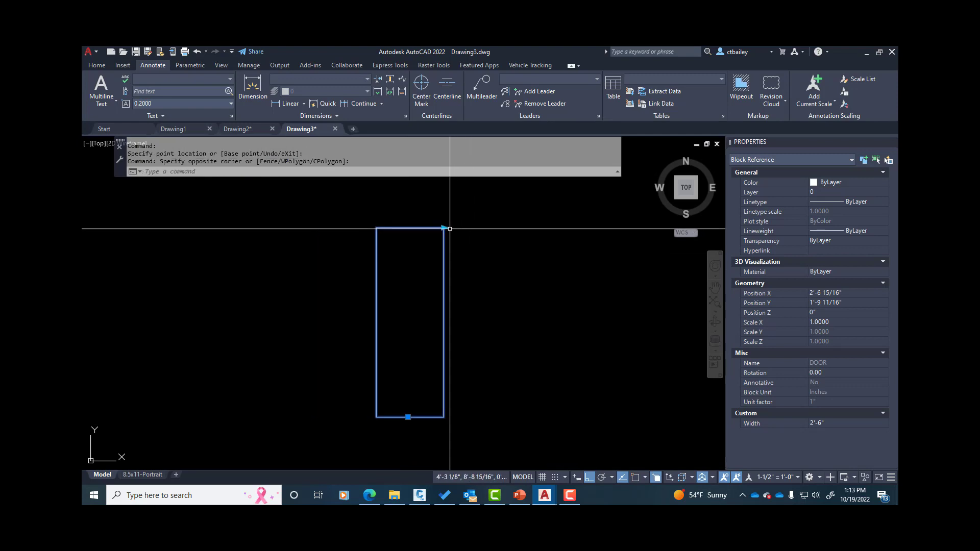
{"action": "left_click", "coordinate": [443, 227]}
{"action": "left_click", "coordinate": [517, 232]}
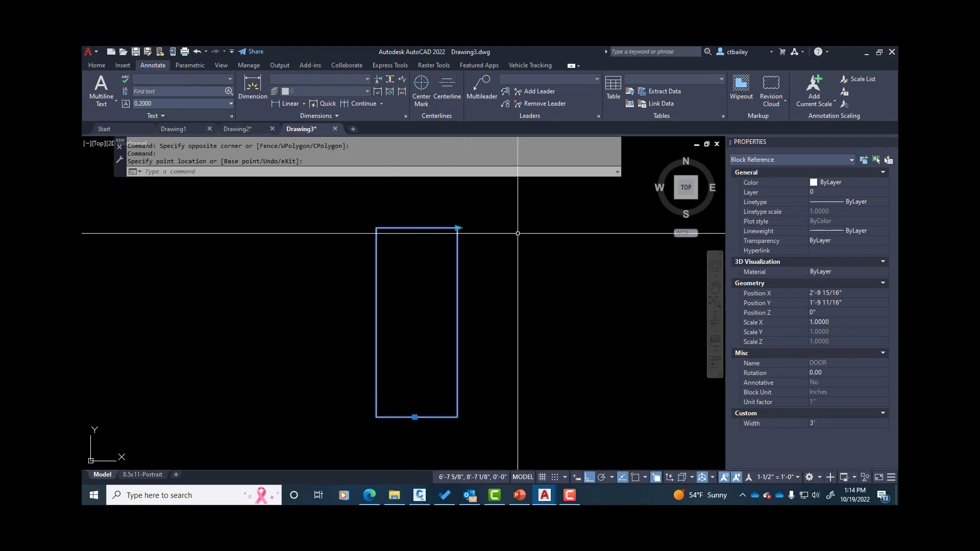
{"action": "key", "text": "Escape"}
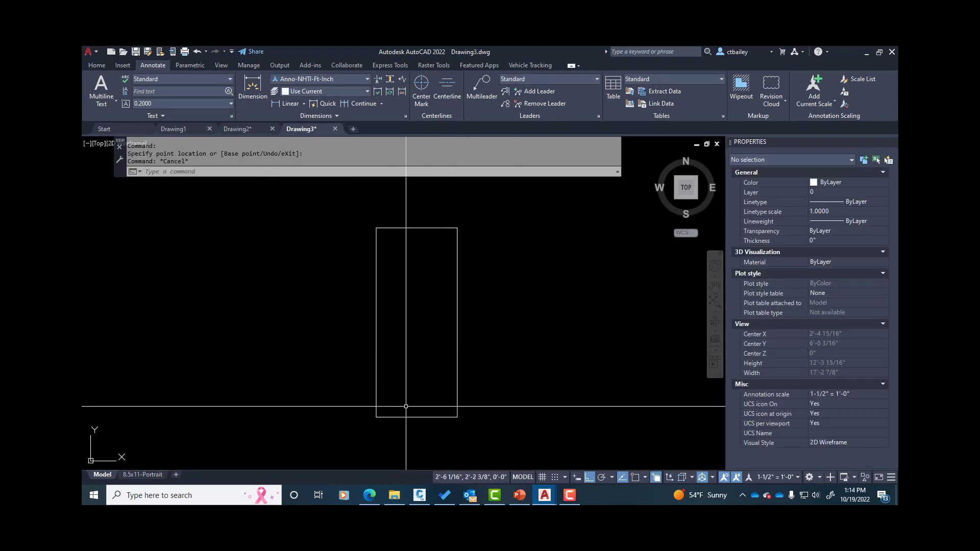
With object snap on, draw an 18-inch radius circle centred on the door's lower-left corner and compare the insertion grip with its edge.
{"action": "type", "text": "c"}
{"action": "key", "text": "Return"}
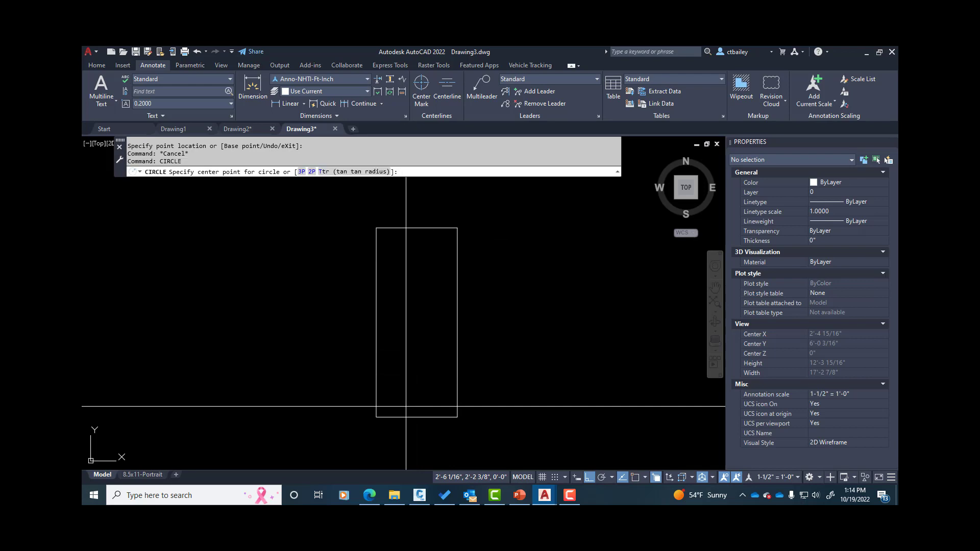
{"action": "key", "text": "F3"}
{"action": "left_click", "coordinate": [376, 416]}
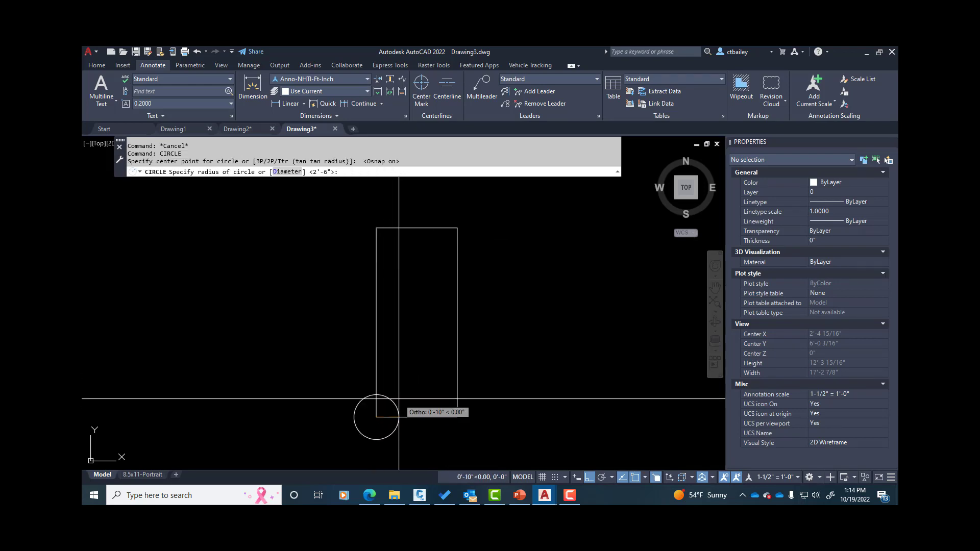
{"action": "type", "text": "18"}
{"action": "key", "text": "Return"}
{"action": "left_click", "coordinate": [491, 326]}
{"action": "left_click", "coordinate": [420, 294]}
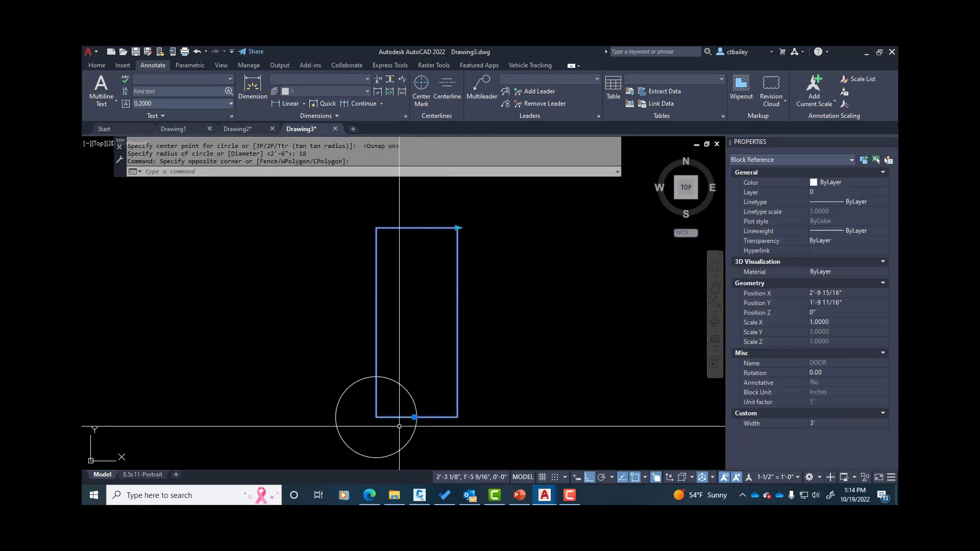
{"action": "scroll", "coordinate": [398, 425], "scroll_direction": "up", "scroll_amount": 6}
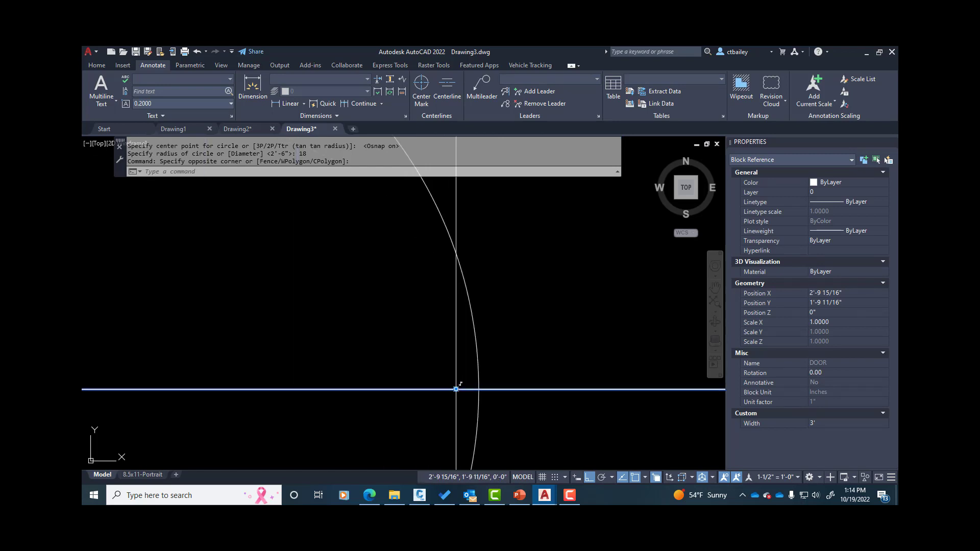
{"action": "scroll", "coordinate": [459, 389], "scroll_direction": "down", "scroll_amount": 6}
Deselect the door and erase the check circle at its lower-left corner.
{"action": "key", "text": "Escape"}
{"action": "key", "text": "Escape"}
{"action": "left_click", "coordinate": [448, 368]}
{"action": "left_click", "coordinate": [434, 339]}
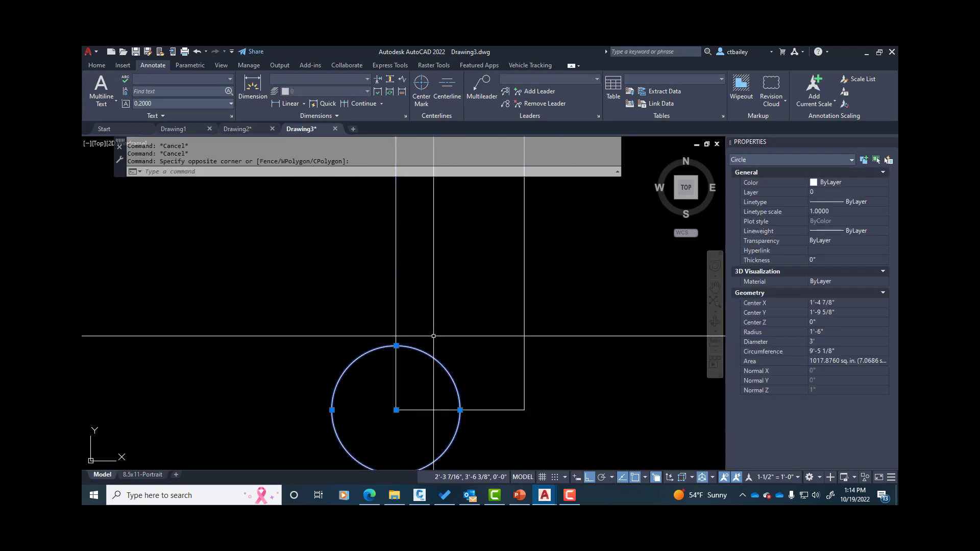
{"action": "key", "text": "Delete"}
{"action": "scroll", "coordinate": [437, 316], "scroll_direction": "down", "scroll_amount": 5}
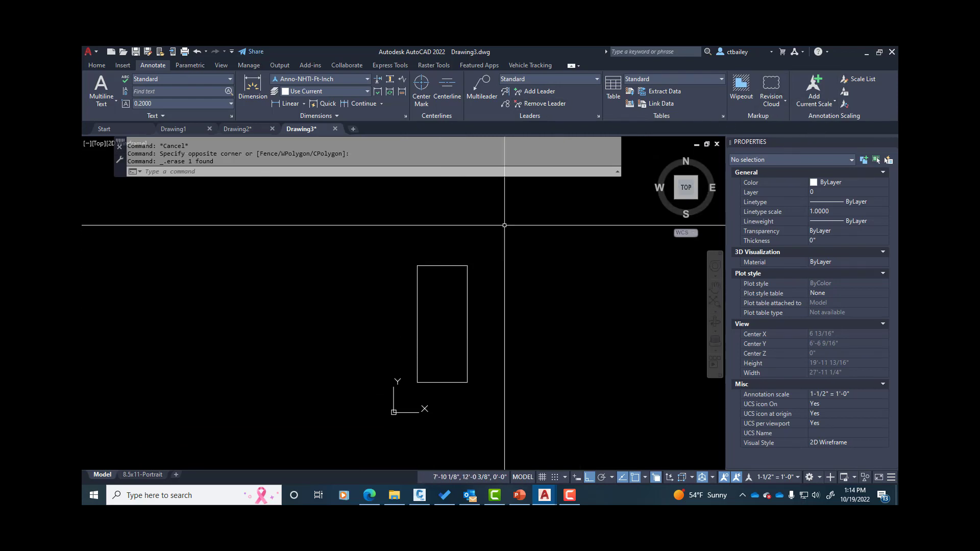
Open the DOOR block reference in the Block Editor.
{"action": "left_click", "coordinate": [451, 265]}
{"action": "left_click", "coordinate": [442, 267]}
{"action": "right_click", "coordinate": [442, 267]}
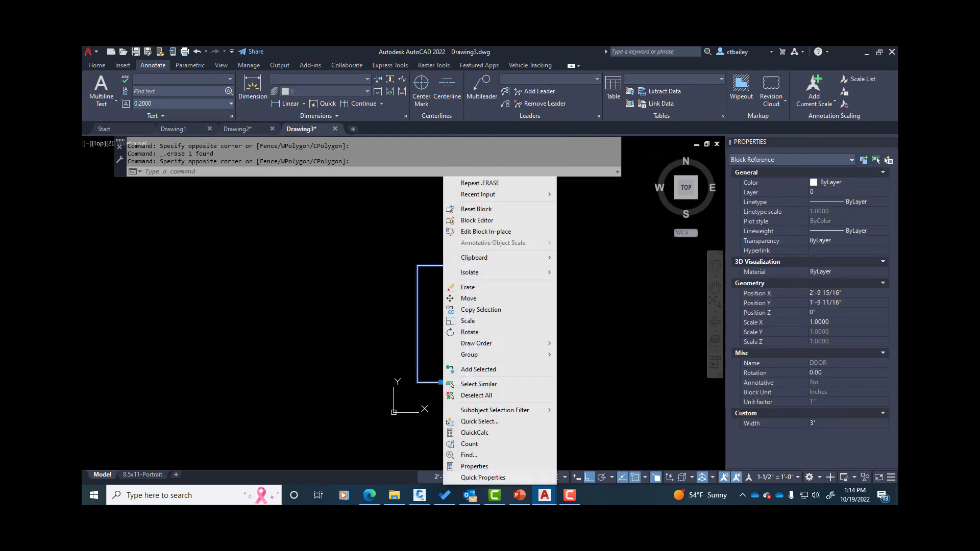
{"action": "left_click", "coordinate": [484, 222]}
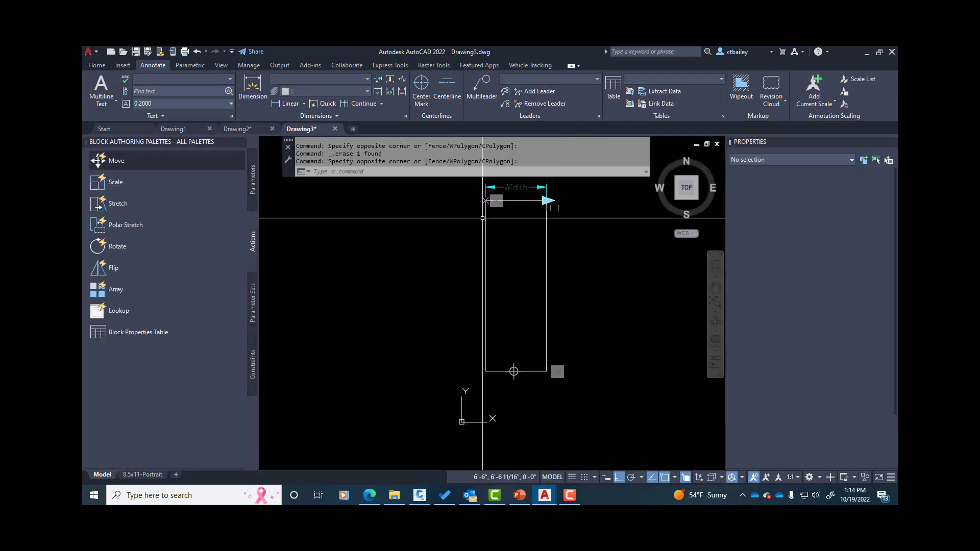
{"action": "scroll", "coordinate": [491, 368], "scroll_direction": "down", "scroll_amount": 4}
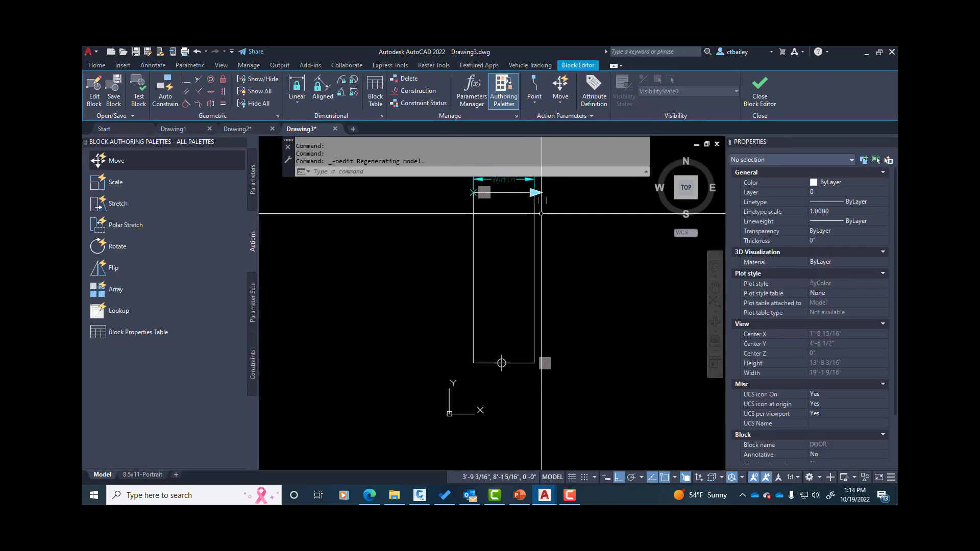
Move the base point parameter to the midpoint of the door's bottom edge using a midpoint snap.
{"action": "scroll", "coordinate": [499, 369], "scroll_direction": "up", "scroll_amount": 4}
{"action": "left_click", "coordinate": [506, 354]}
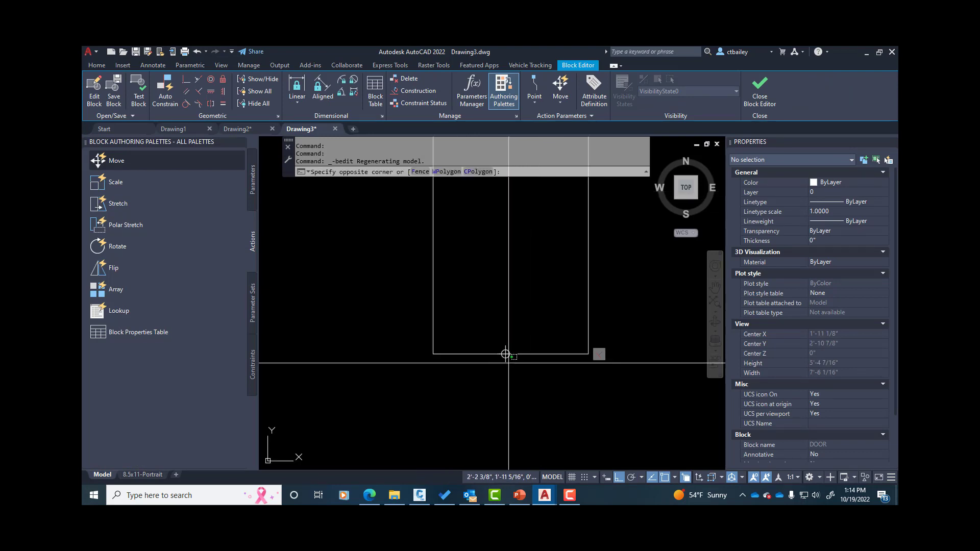
{"action": "left_click", "coordinate": [505, 353]}
{"action": "left_click", "coordinate": [505, 353]}
{"action": "right_click", "coordinate": [545, 384], "text": "shift"}
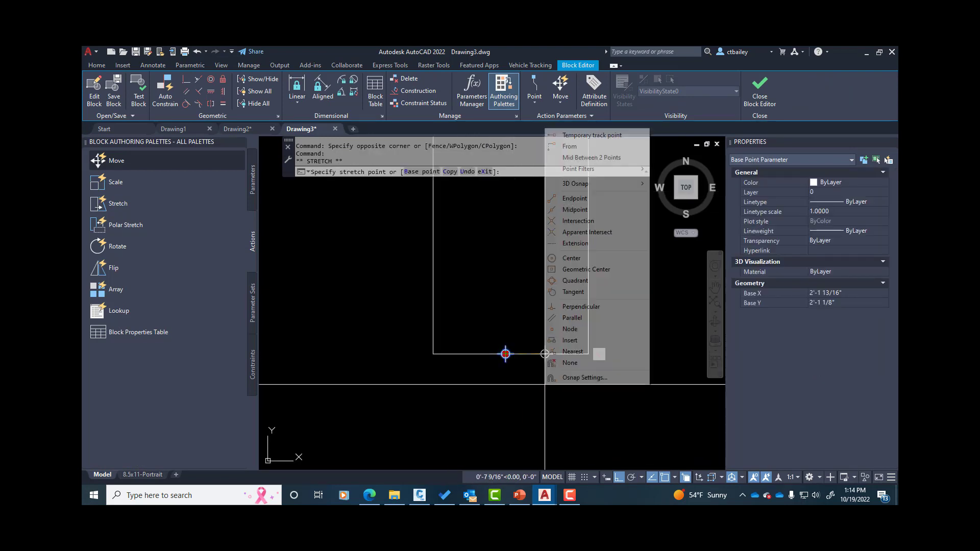
{"action": "left_click", "coordinate": [575, 209]}
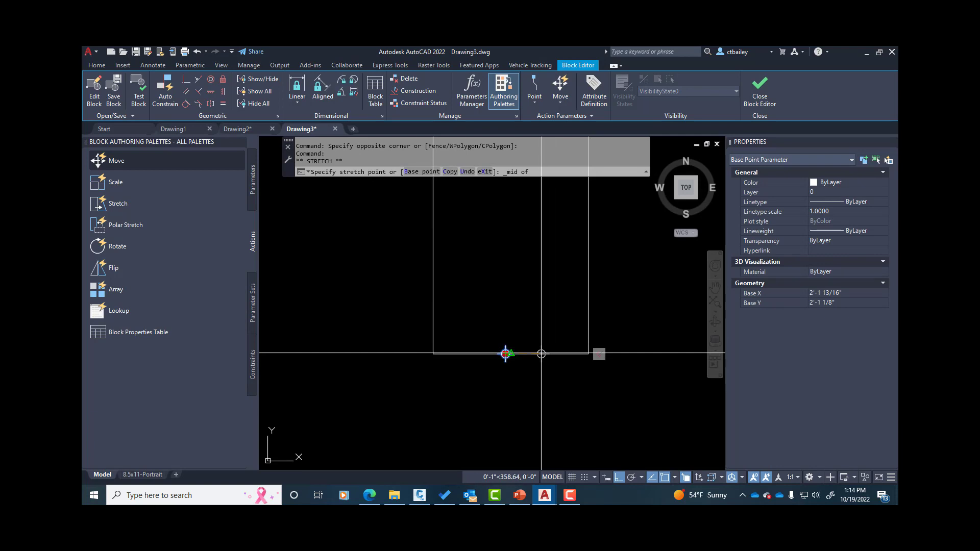
{"action": "left_click", "coordinate": [541, 352]}
{"action": "key", "text": "Escape"}
{"action": "scroll", "coordinate": [506, 375], "scroll_direction": "down", "scroll_amount": 5}
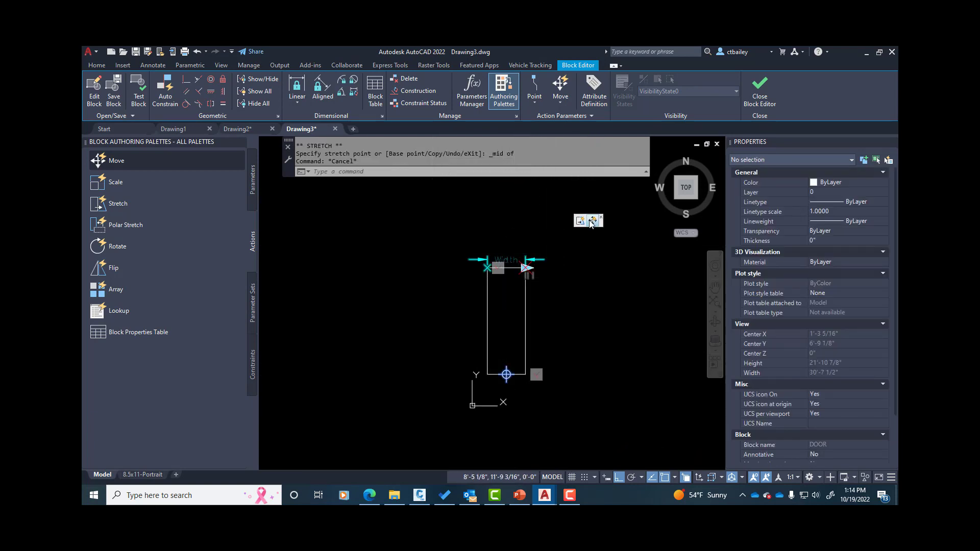
{"action": "key", "text": "Escape"}
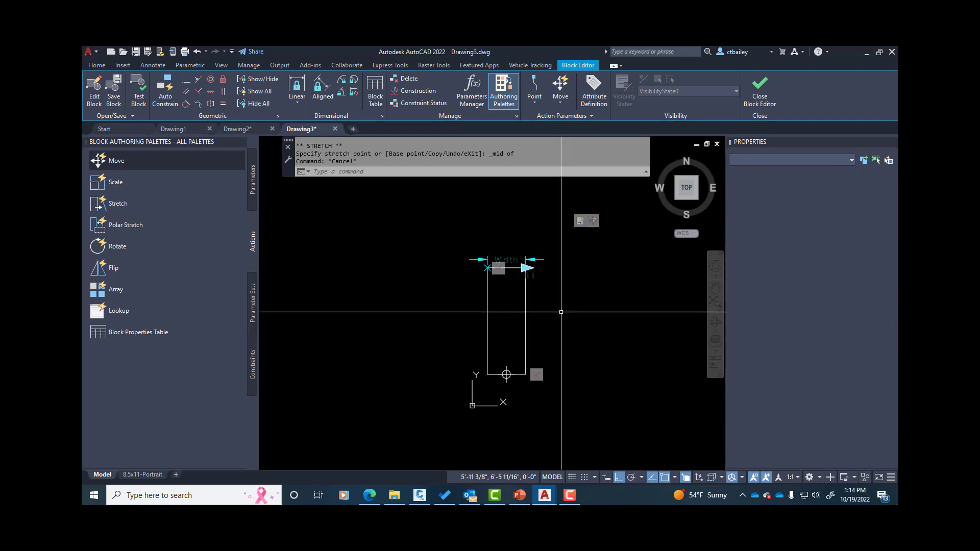
Close the Block Editor, keeping the DOOR block's base point change.
{"action": "scroll", "coordinate": [504, 378], "scroll_direction": "up", "scroll_amount": 4}
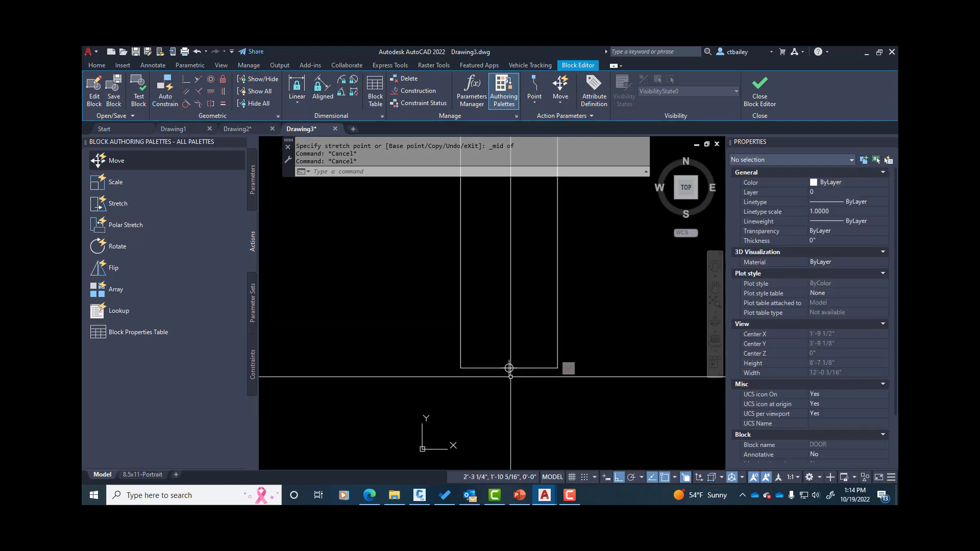
{"action": "scroll", "coordinate": [508, 368], "scroll_direction": "down", "scroll_amount": 3}
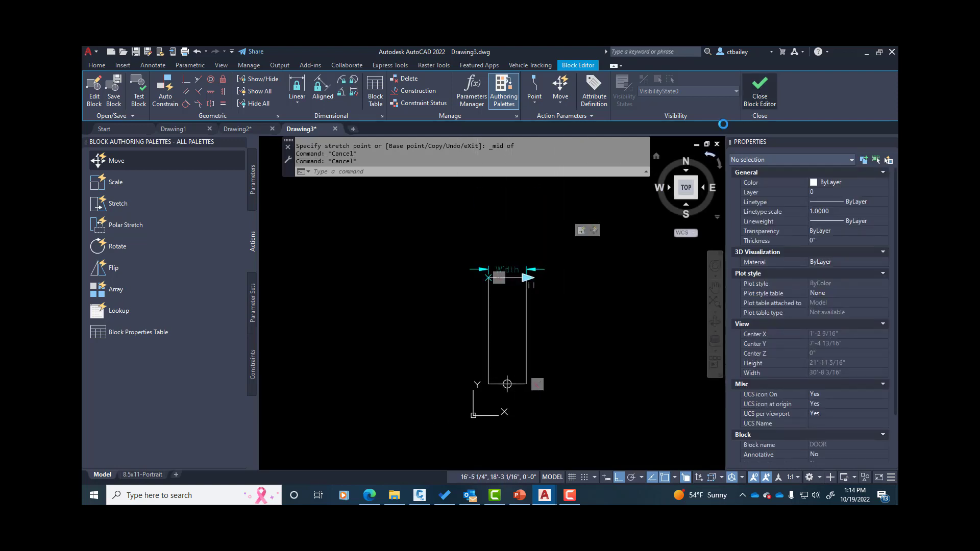
{"action": "left_click", "coordinate": [453, 259]}
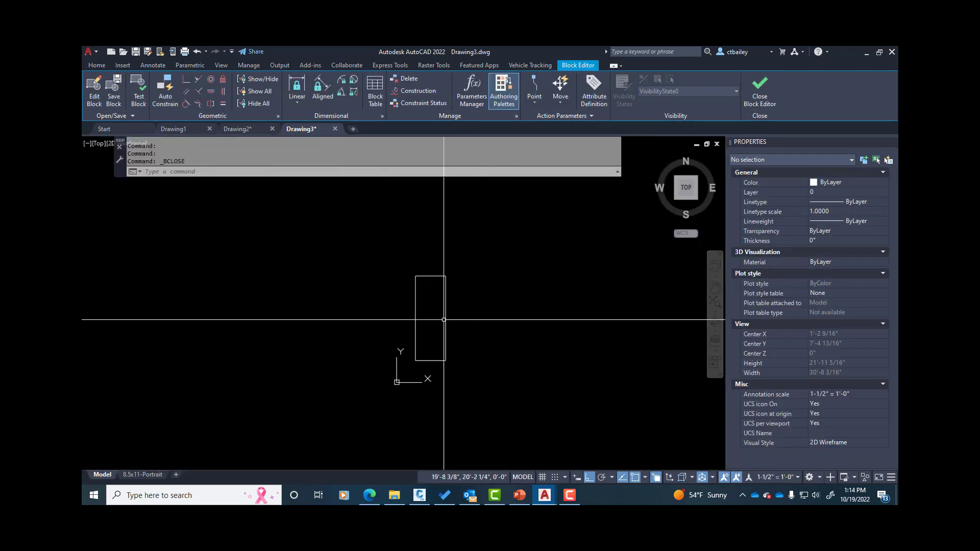
Select the updated door reference and stretch it to the 3' width.
{"action": "scroll", "coordinate": [440, 309], "scroll_direction": "up", "scroll_amount": 2}
{"action": "left_click", "coordinate": [447, 289]}
{"action": "left_click", "coordinate": [425, 299]}
{"action": "left_click", "coordinate": [459, 290]}
{"action": "left_click", "coordinate": [425, 304]}
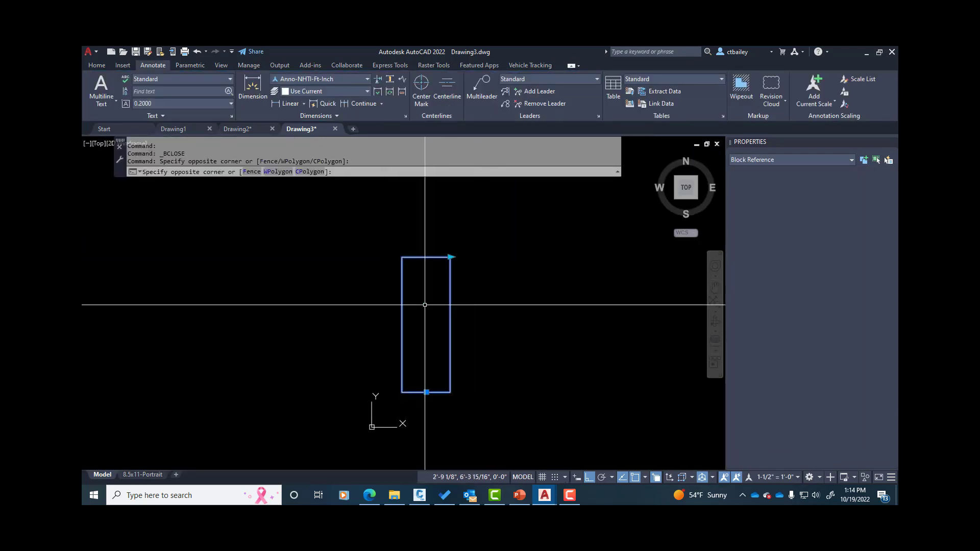
{"action": "left_click", "coordinate": [451, 257]}
{"action": "left_click", "coordinate": [491, 261]}
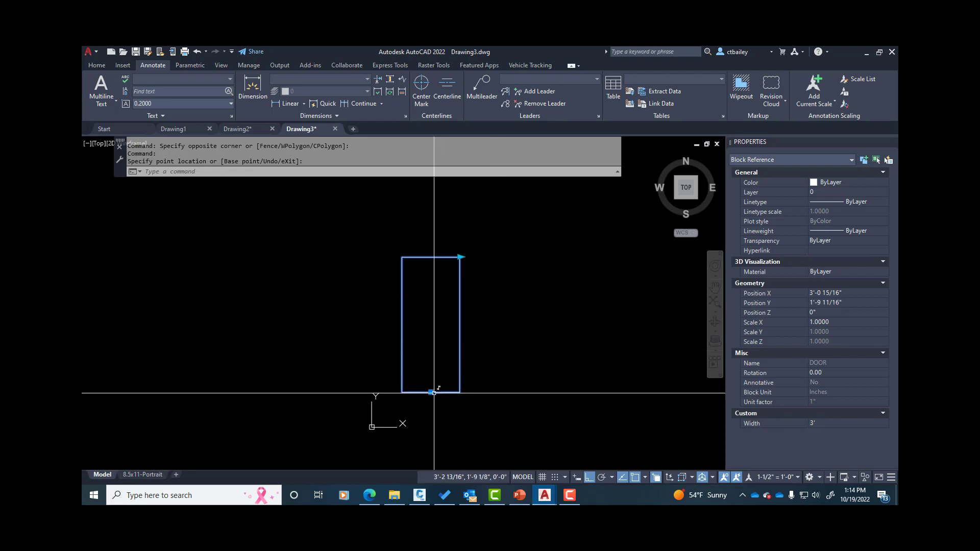
Draw an 18-inch radius circle centred on the 3' door's lower-left corner and check the insertion grip against its edge.
{"action": "key", "text": "Escape"}
{"action": "key", "text": "Escape"}
{"action": "type", "text": "c"}
{"action": "key", "text": "Return"}
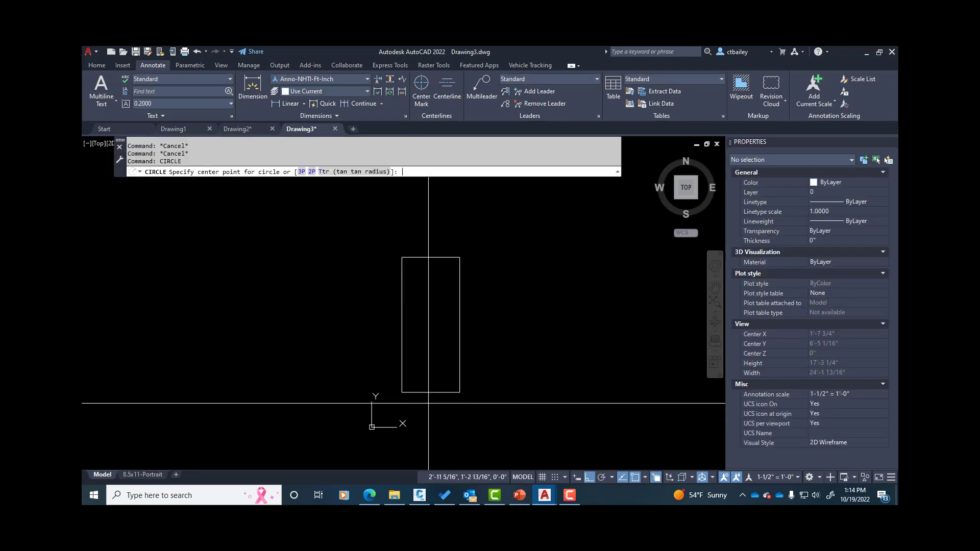
{"action": "scroll", "coordinate": [428, 403], "scroll_direction": "up", "scroll_amount": 3}
{"action": "left_click", "coordinate": [386, 385]}
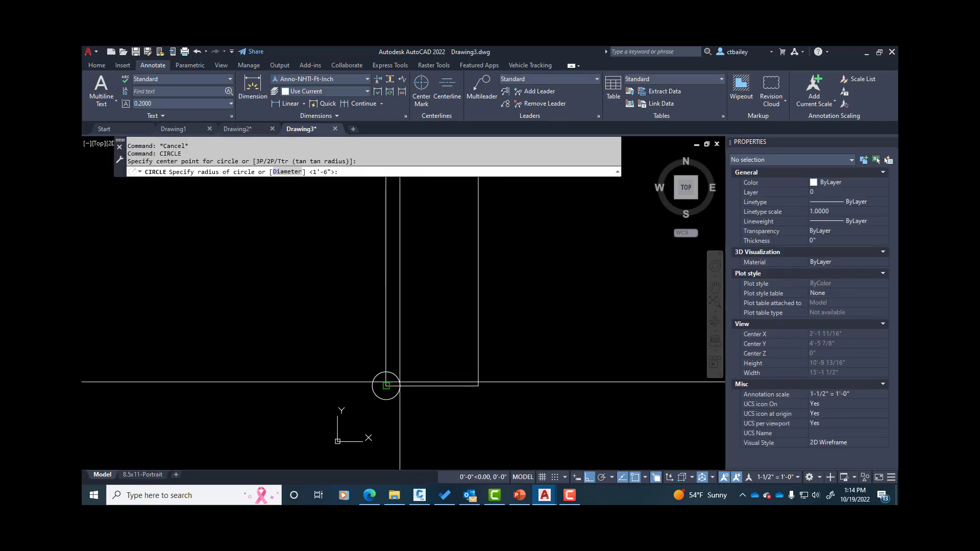
{"action": "type", "text": "18"}
{"action": "key", "text": "Return"}
{"action": "left_click", "coordinate": [512, 292]}
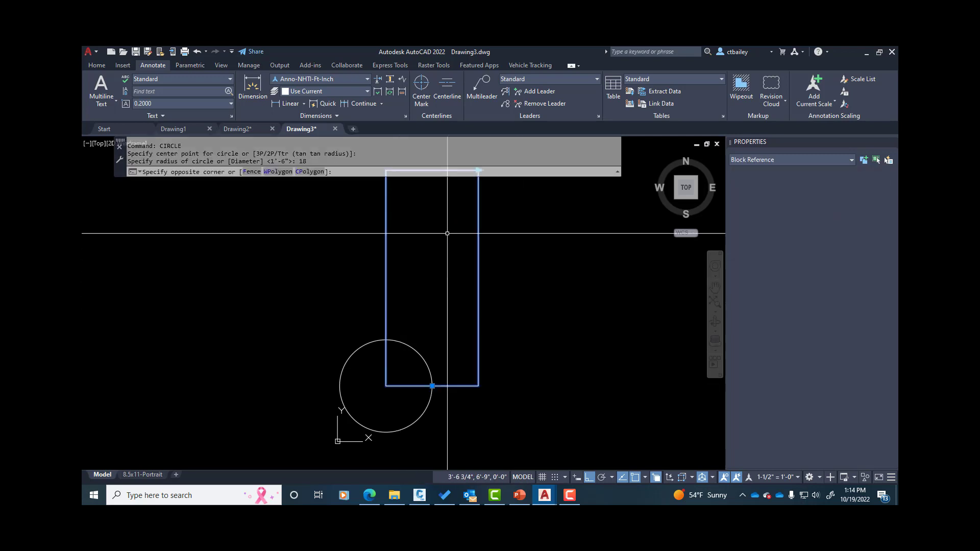
{"action": "left_click", "coordinate": [432, 385]}
{"action": "scroll", "coordinate": [434, 398], "scroll_direction": "up", "scroll_amount": 2}
{"action": "scroll", "coordinate": [448, 357], "scroll_direction": "down", "scroll_amount": 5}
{"action": "key", "text": "Escape"}
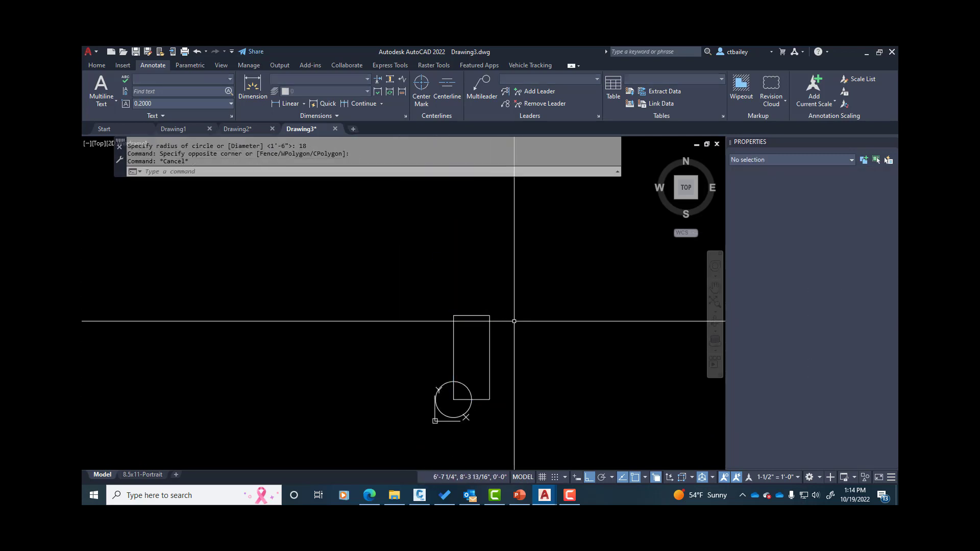
Stretch the door reference down from 3' to a narrower listed width and deselect it.
{"action": "left_click", "coordinate": [465, 329]}
{"action": "left_click", "coordinate": [489, 315]}
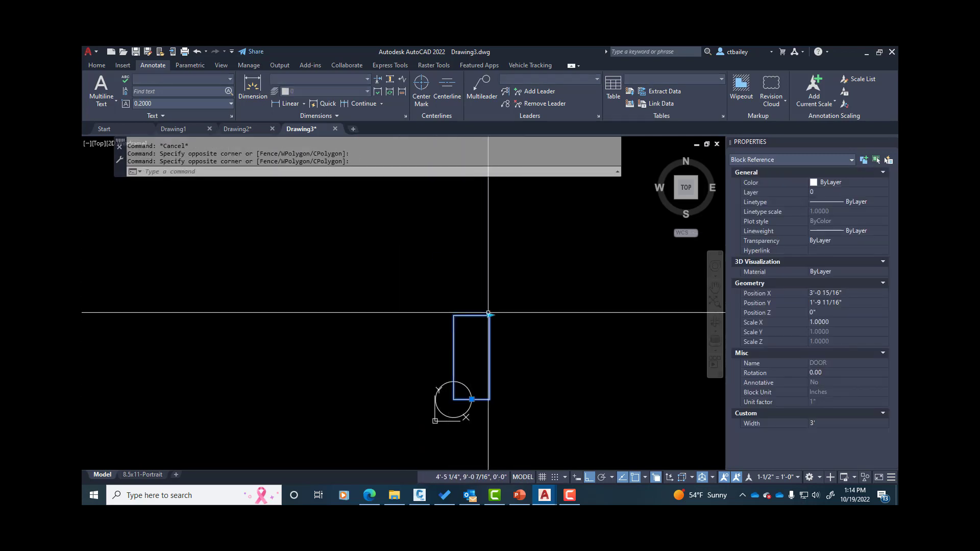
{"action": "left_click", "coordinate": [490, 315]}
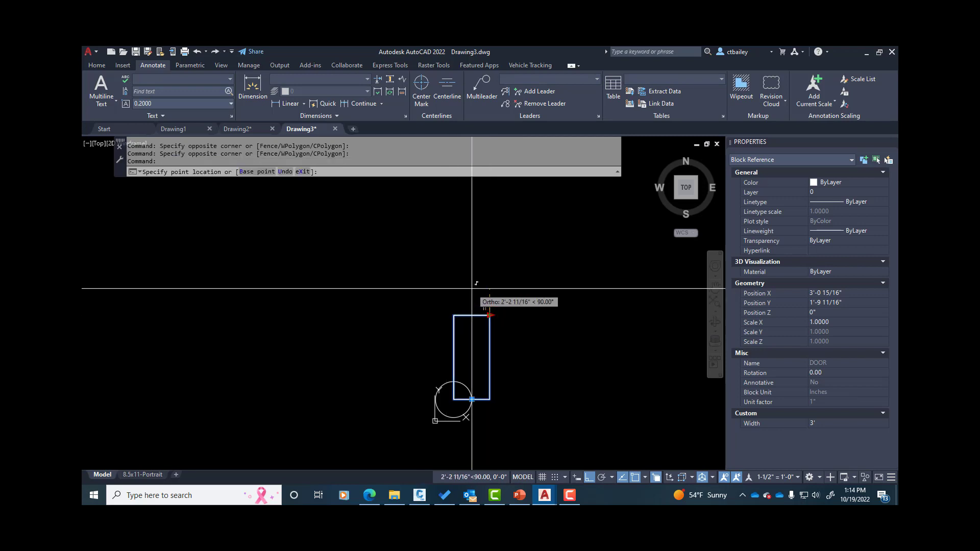
{"action": "left_click", "coordinate": [459, 306]}
{"action": "key", "text": "Escape"}
{"action": "key", "text": "Escape"}
Draw a 15-inch radius circle centred on the narrower door's lower-left corner and check the door's insertion grip against its edge.
{"action": "scroll", "coordinate": [460, 411], "scroll_direction": "up", "scroll_amount": 4}
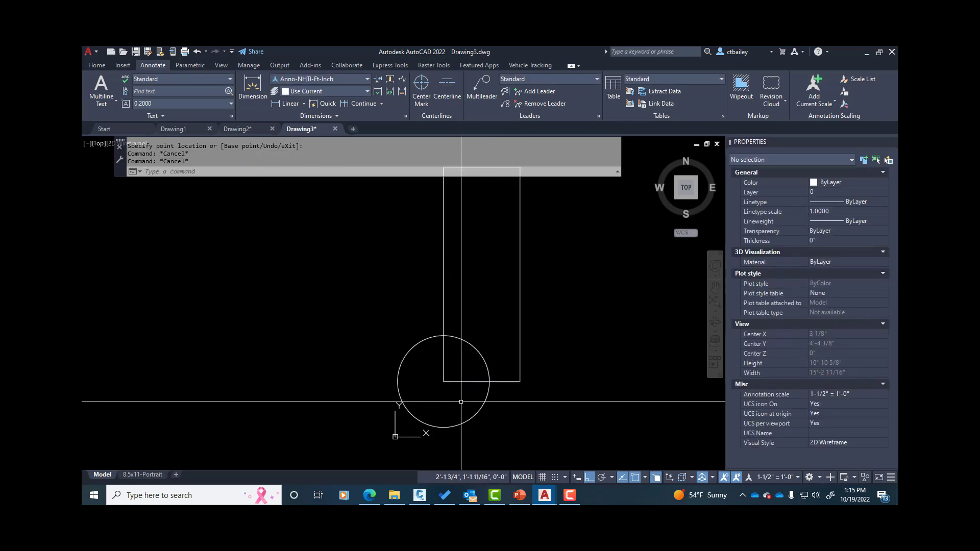
{"action": "type", "text": "c"}
{"action": "key", "text": "Return"}
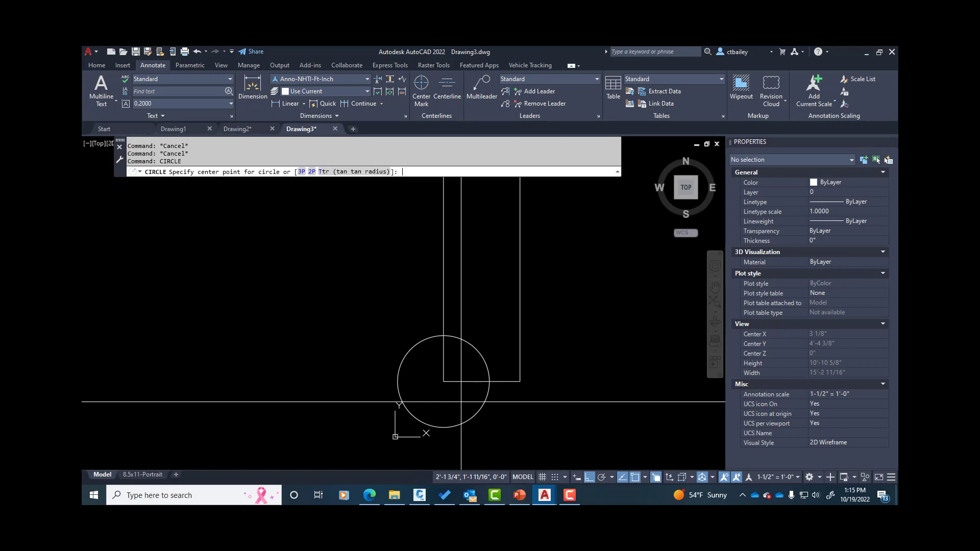
{"action": "left_click", "coordinate": [443, 381]}
{"action": "type", "text": "15"}
{"action": "key", "text": "Return"}
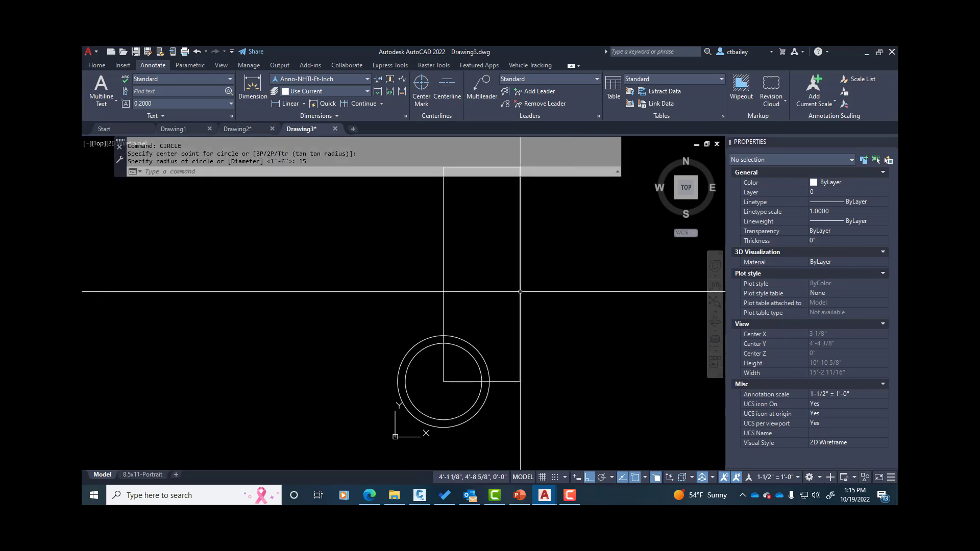
{"action": "left_click", "coordinate": [444, 285]}
{"action": "scroll", "coordinate": [481, 390], "scroll_direction": "up", "scroll_amount": 2}
{"action": "key", "text": "Escape"}
Erase both check circles at the door's lower-left corner.
{"action": "left_click", "coordinate": [524, 405]}
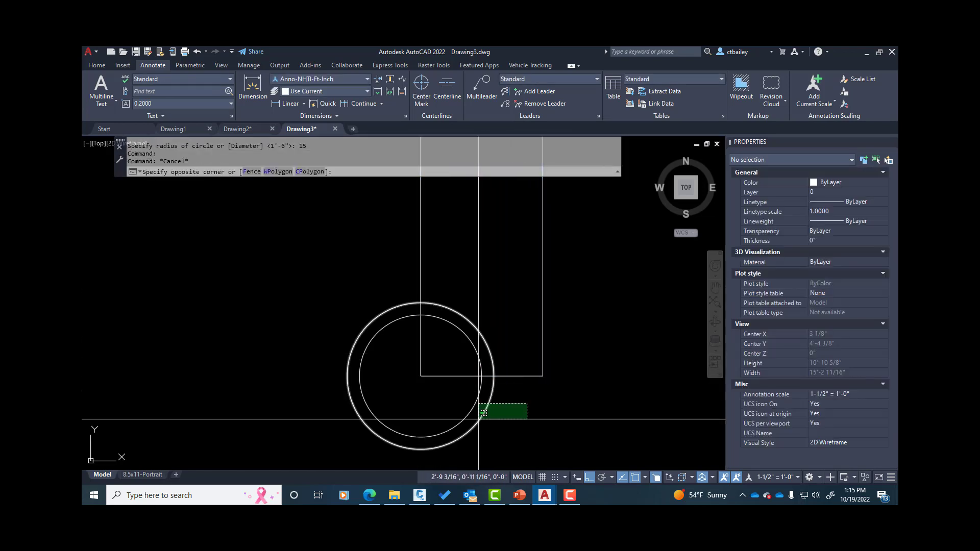
{"action": "left_click", "coordinate": [466, 422]}
{"action": "key", "text": "Delete"}
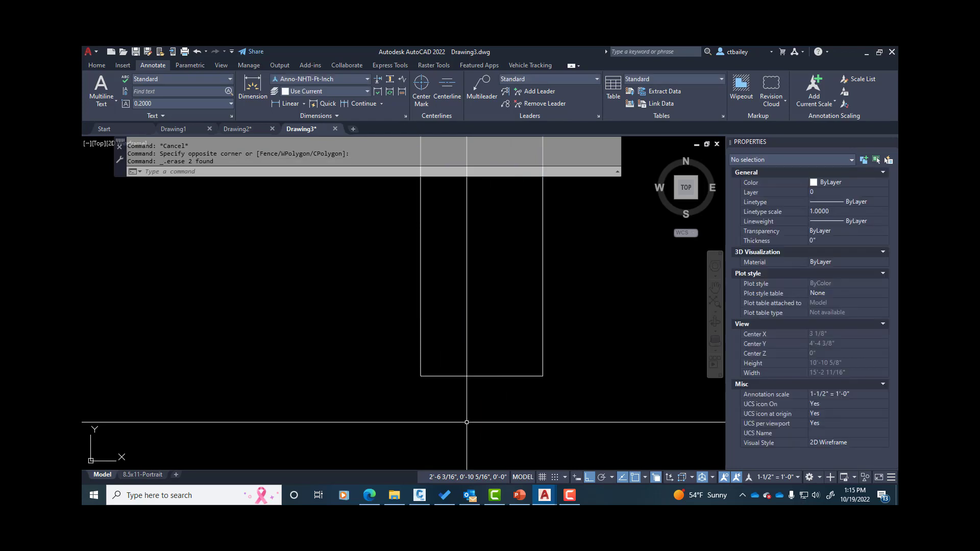
{"action": "scroll", "coordinate": [497, 321], "scroll_direction": "down", "scroll_amount": 4}
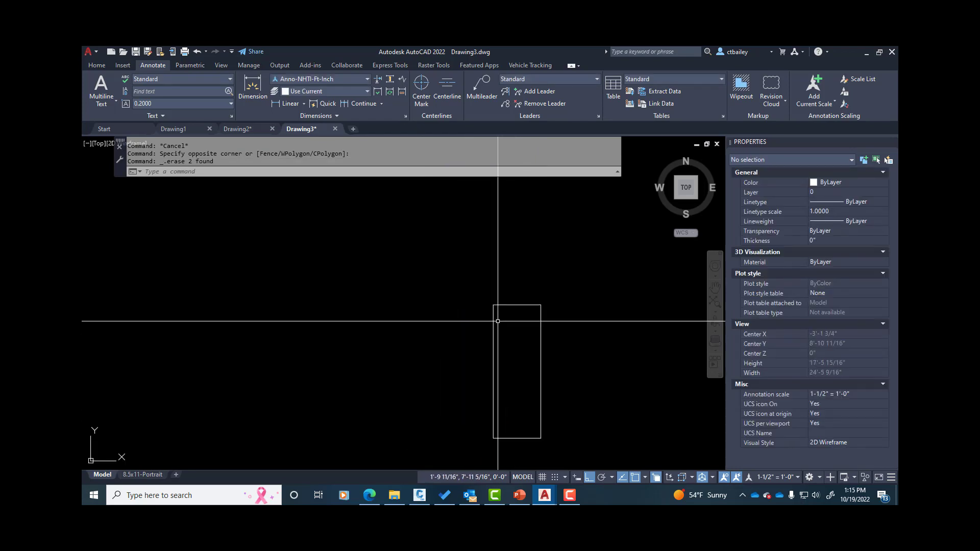
Save the drawing as Door in the personal Dropbox folder NHTI/Courses/ARET101C_2DAutoCAD/classes/008_dynamic_blocks.
{"action": "key", "text": "ctrl+s"}
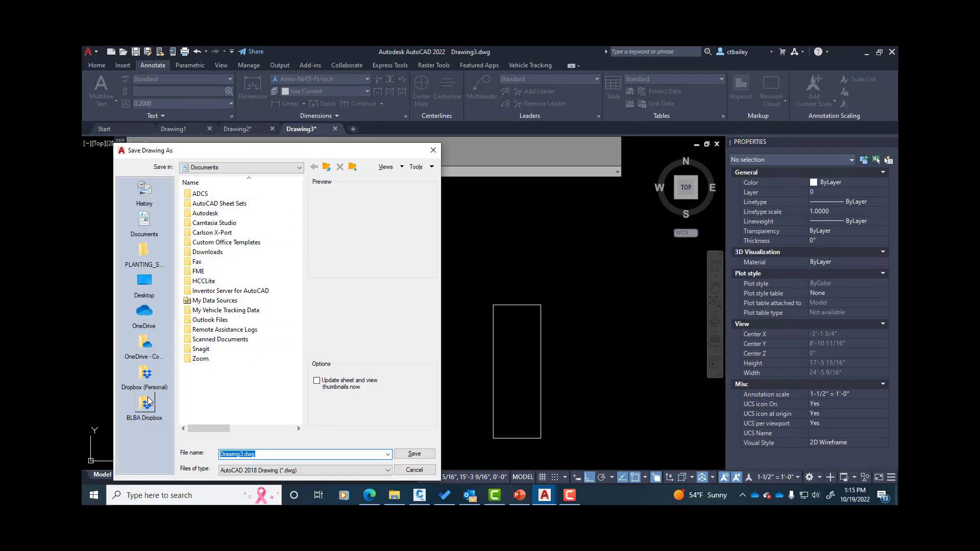
{"action": "left_click", "coordinate": [143, 375]}
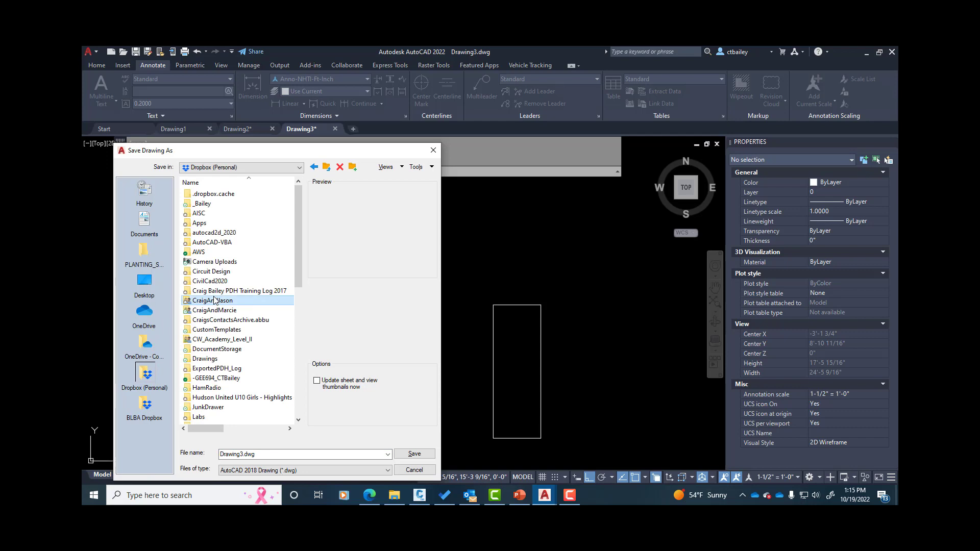
{"action": "scroll", "coordinate": [212, 286], "scroll_direction": "down", "scroll_amount": 9}
{"action": "double_click", "coordinate": [196, 224]}
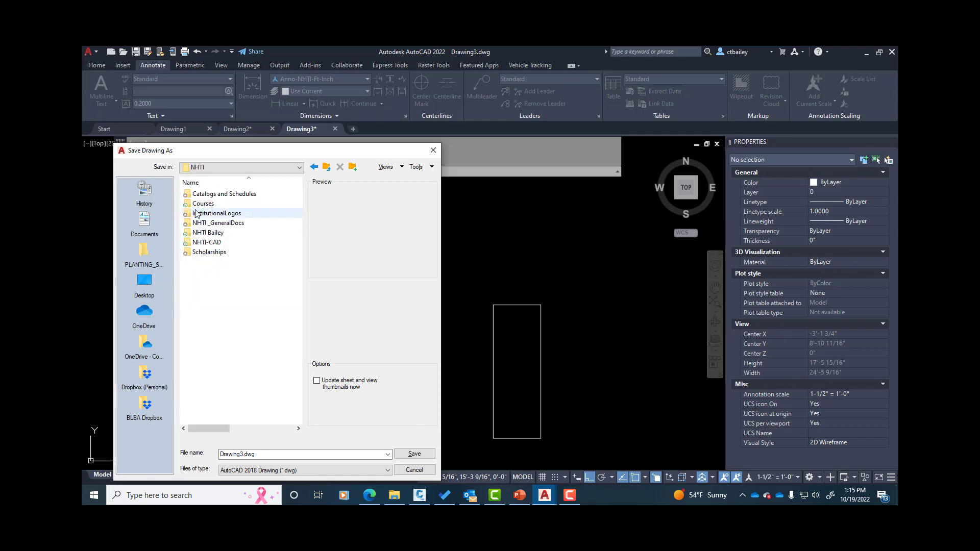
{"action": "double_click", "coordinate": [195, 203]}
{"action": "double_click", "coordinate": [227, 204]}
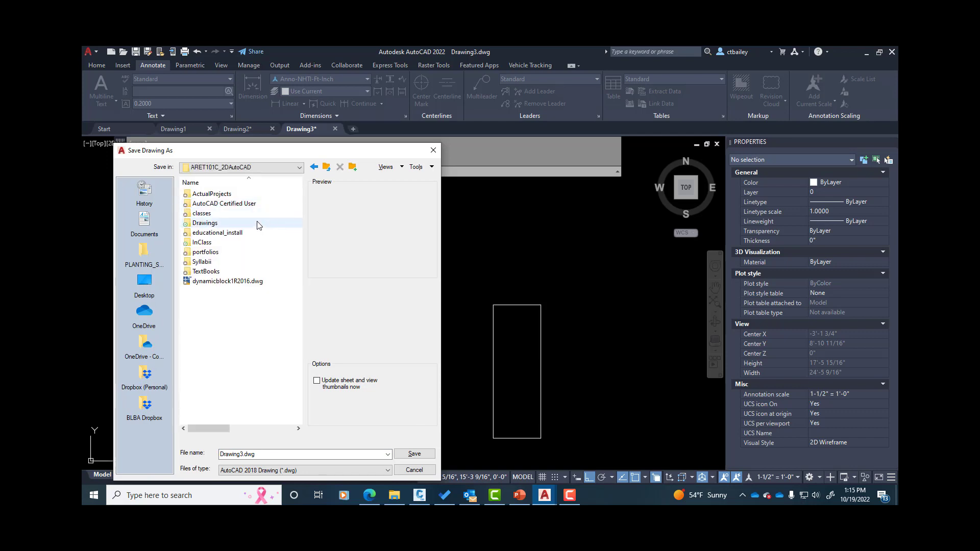
{"action": "double_click", "coordinate": [202, 214]}
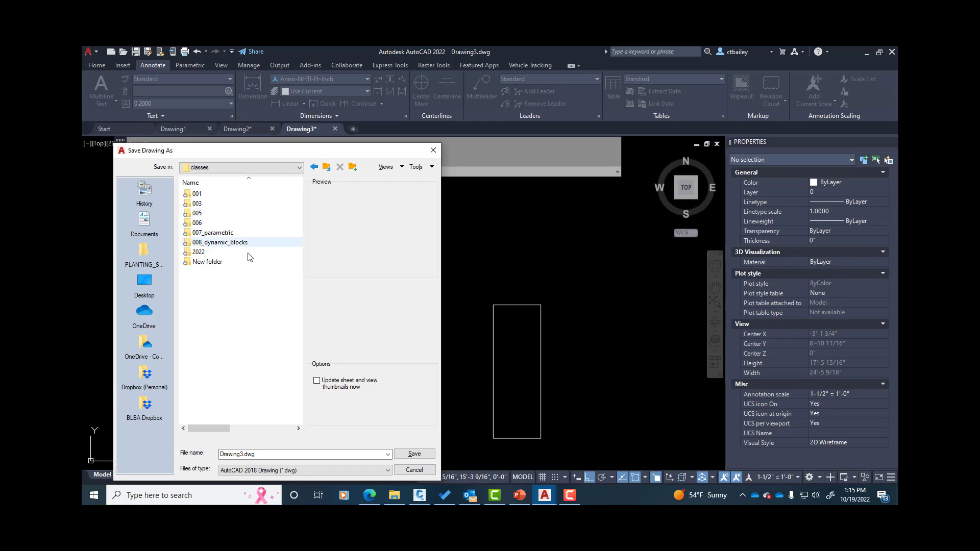
{"action": "double_click", "coordinate": [193, 243]}
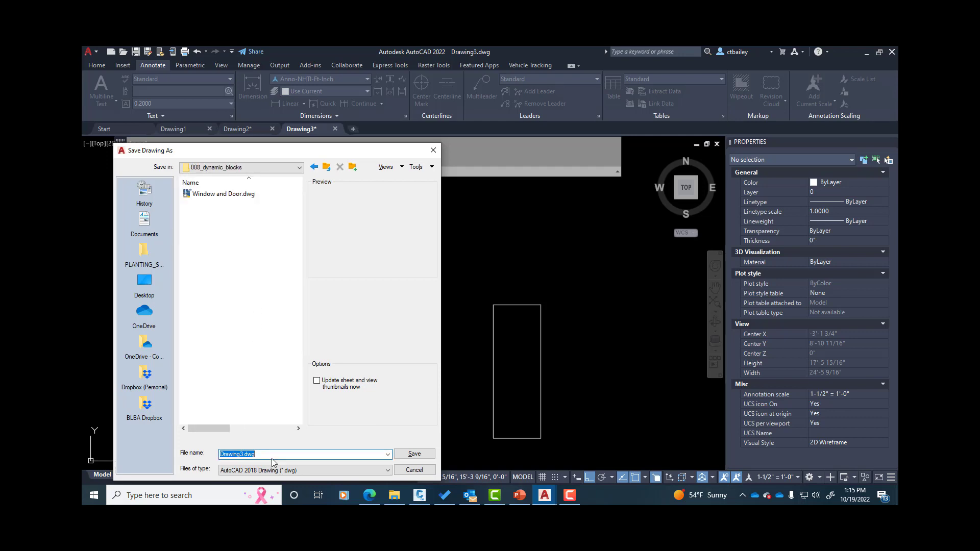
{"action": "type", "text": "Door"}
{"action": "key", "text": "Return"}
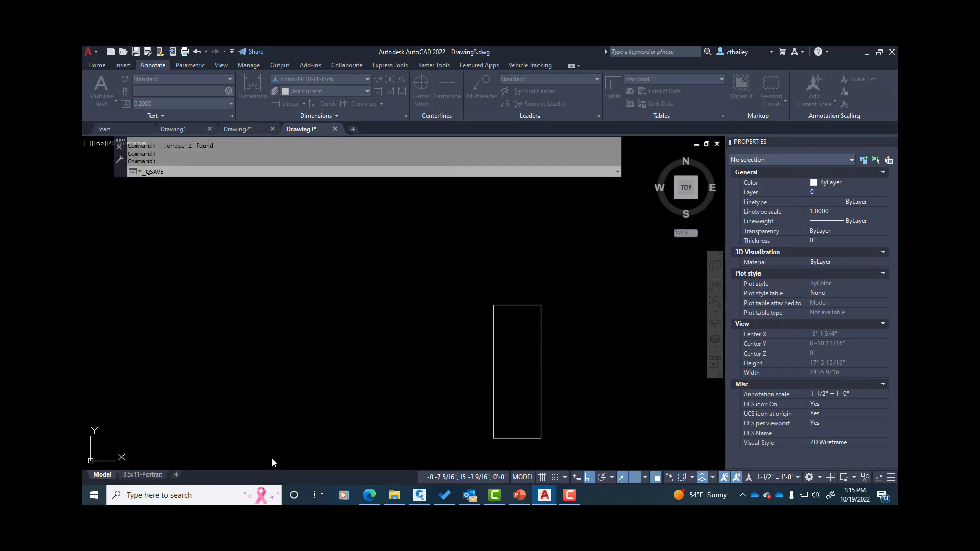
Dismiss the notification about accessing DWGs anywhere and clear the door reference selection.
{"action": "left_click", "coordinate": [553, 236]}
{"action": "left_click", "coordinate": [491, 215]}
{"action": "scroll", "coordinate": [505, 227], "scroll_direction": "down", "scroll_amount": 3}
{"action": "scroll", "coordinate": [511, 286], "scroll_direction": "up", "scroll_amount": 2}
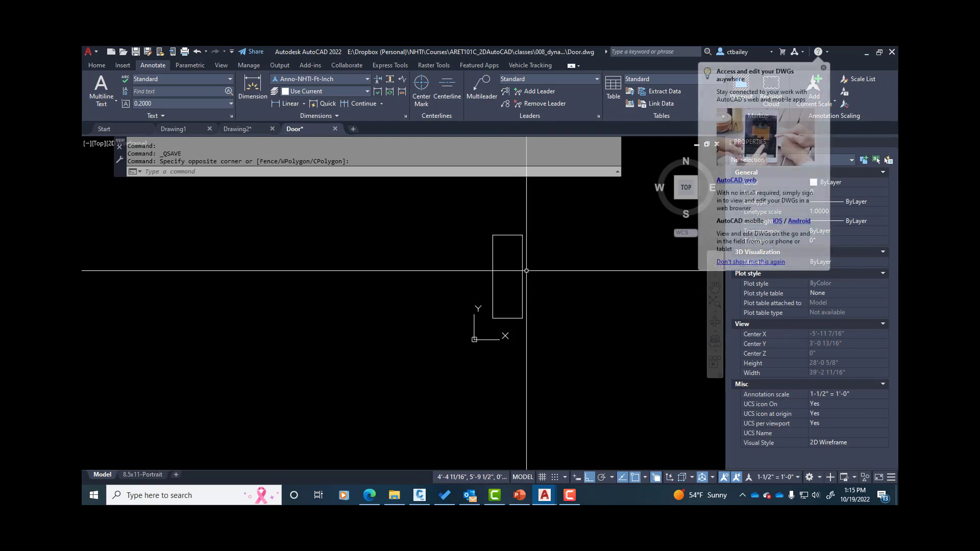
{"action": "left_click", "coordinate": [521, 271]}
{"action": "left_click", "coordinate": [524, 267]}
{"action": "left_click", "coordinate": [524, 268]}
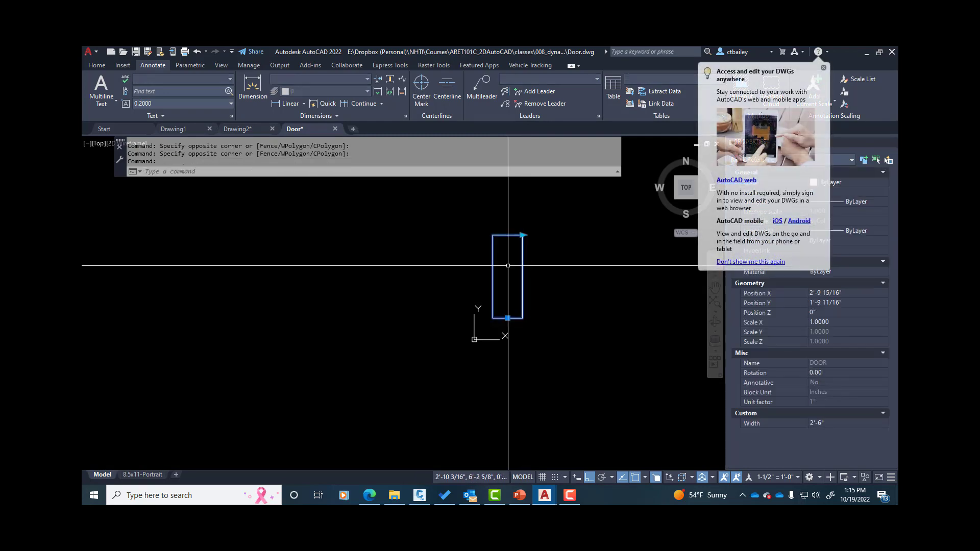
{"action": "left_click", "coordinate": [824, 68]}
{"action": "key", "text": "Escape"}
{"action": "key", "text": "Escape"}
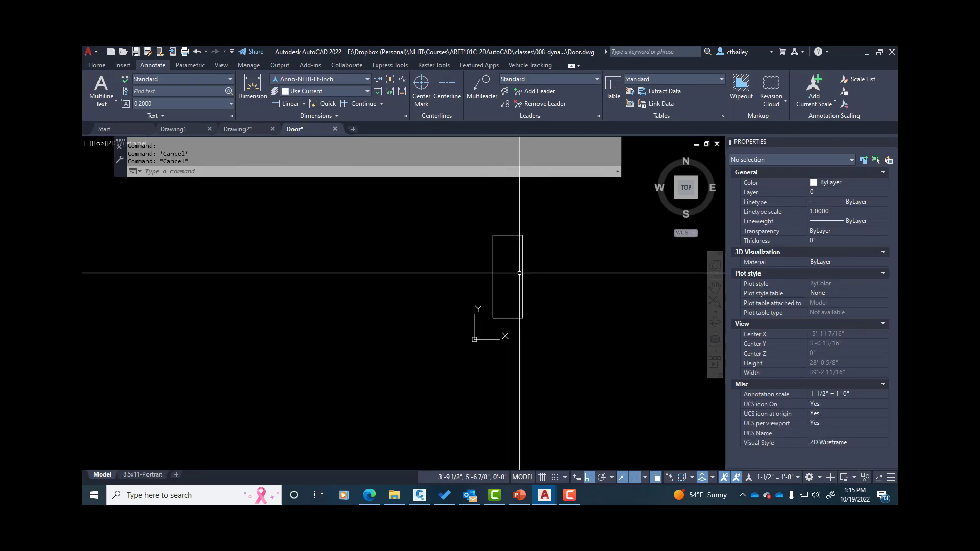
Select the door reference and open the DOOR block in the Block Editor.
{"action": "left_click", "coordinate": [528, 254]}
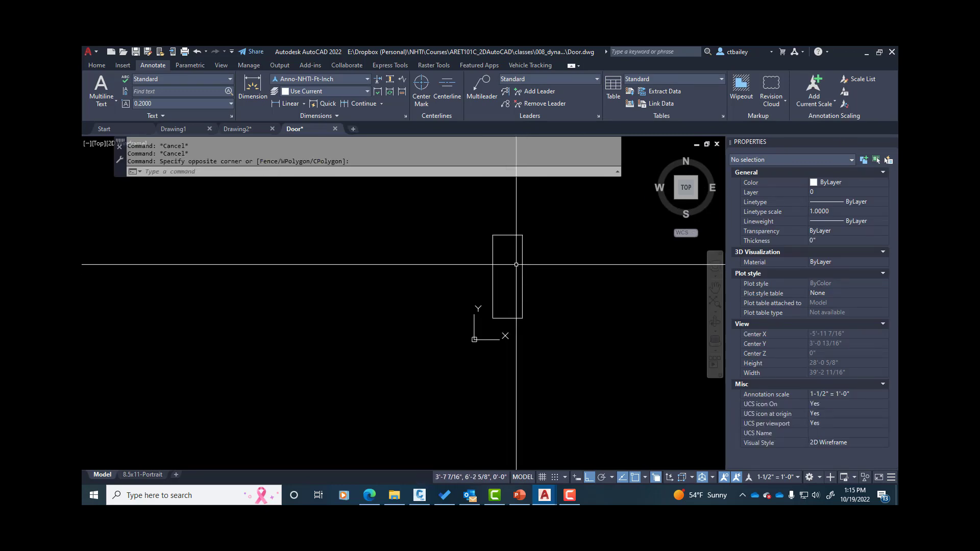
{"action": "left_click", "coordinate": [514, 261]}
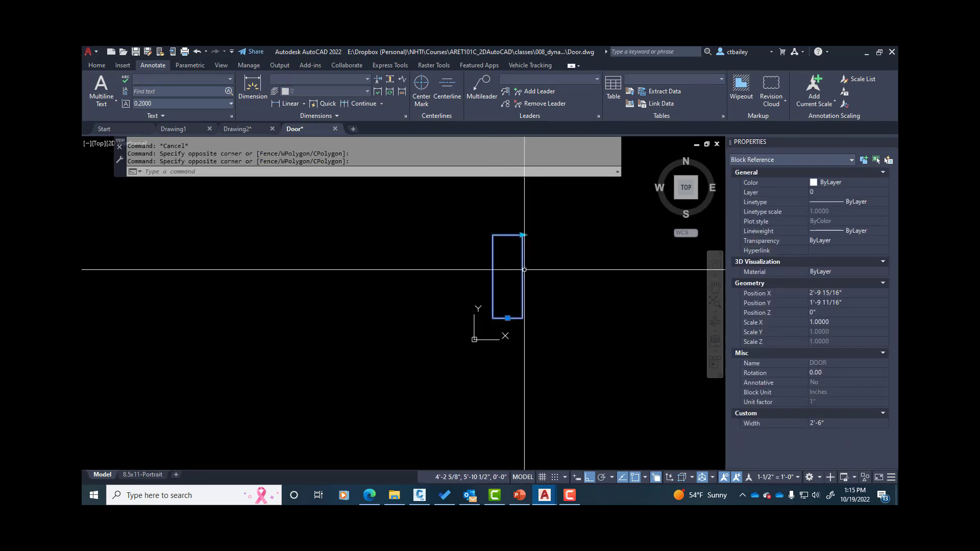
{"action": "right_click", "coordinate": [524, 263]}
{"action": "left_click", "coordinate": [557, 219]}
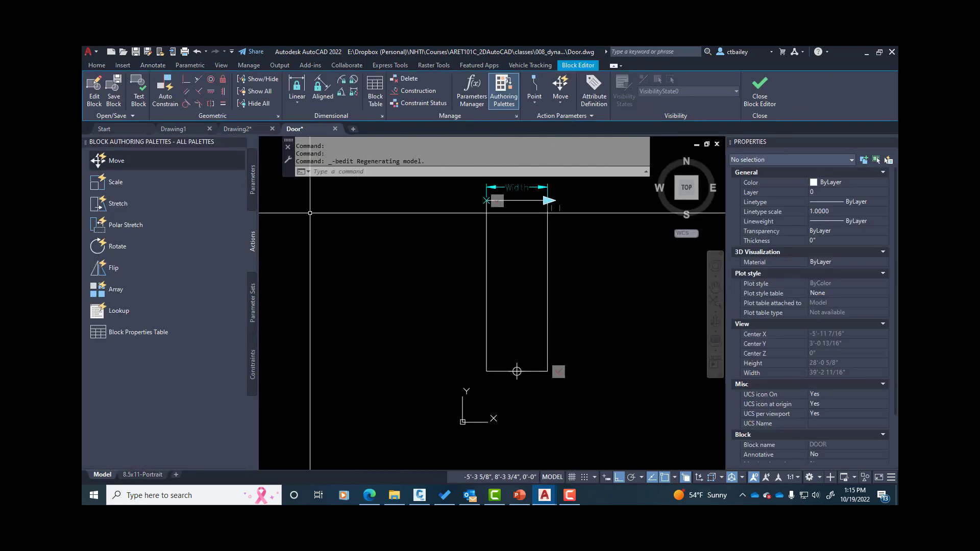
Add a Linear Stretch parameter set along the door's left edge, from lower-left to upper-left corner, with its label outside the door.
{"action": "left_click", "coordinate": [255, 187]}
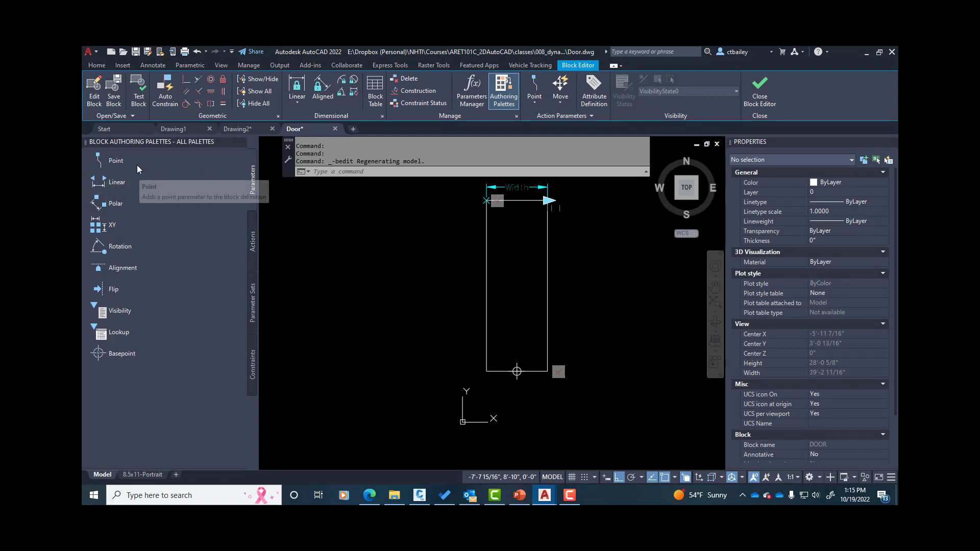
{"action": "left_click", "coordinate": [251, 250]}
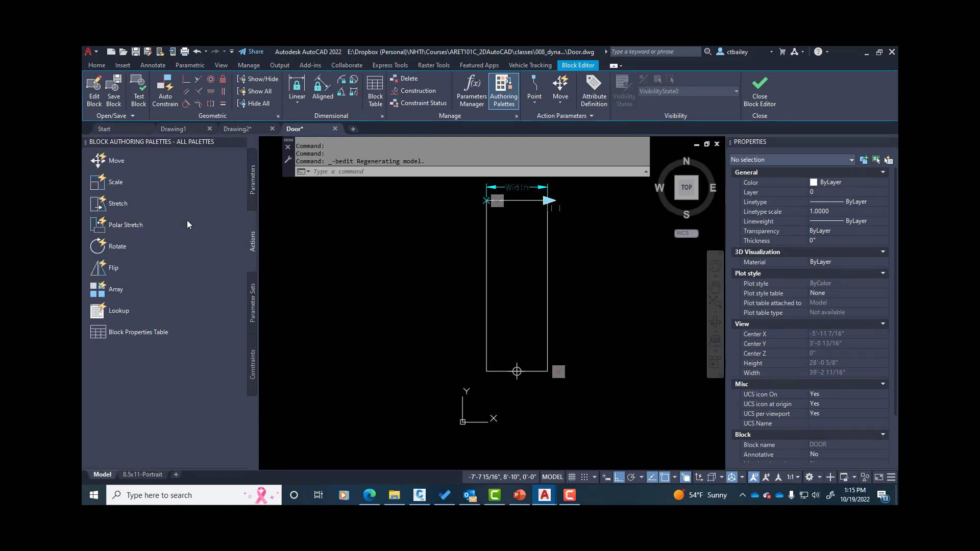
{"action": "left_click", "coordinate": [252, 317]}
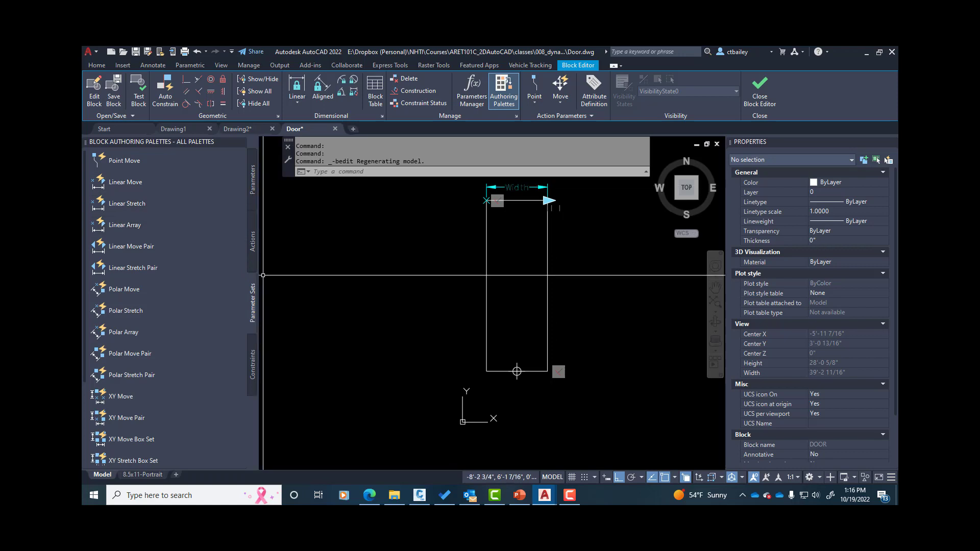
{"action": "left_click", "coordinate": [113, 204]}
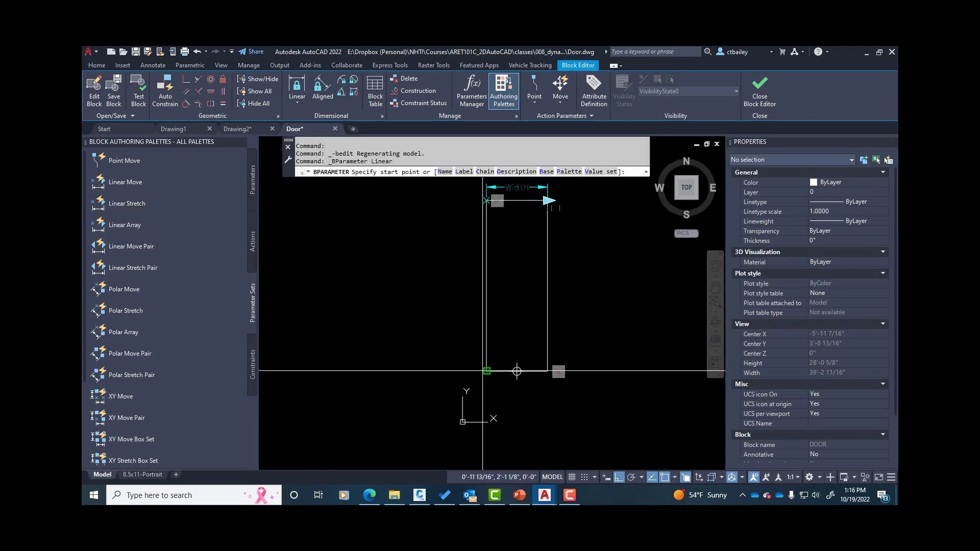
{"action": "left_click", "coordinate": [486, 371]}
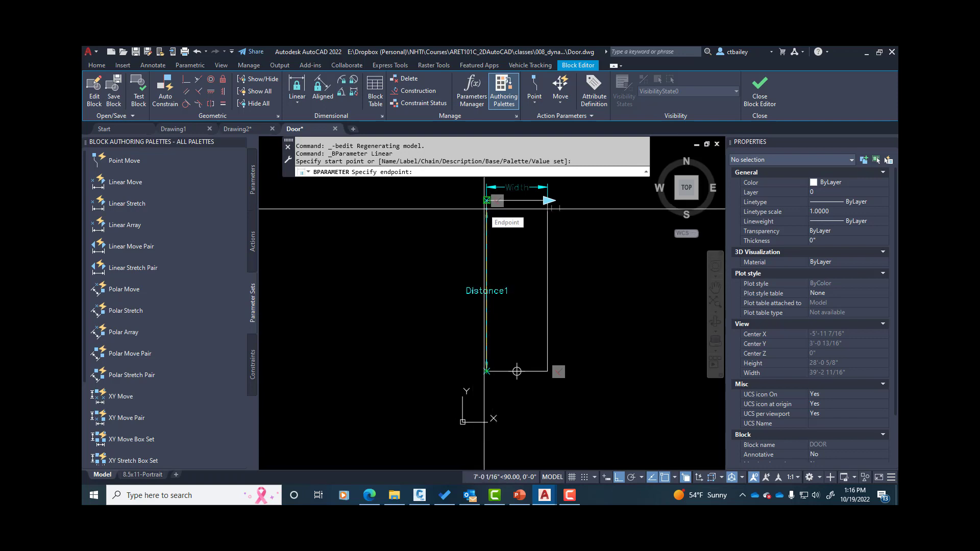
{"action": "left_click", "coordinate": [486, 200]}
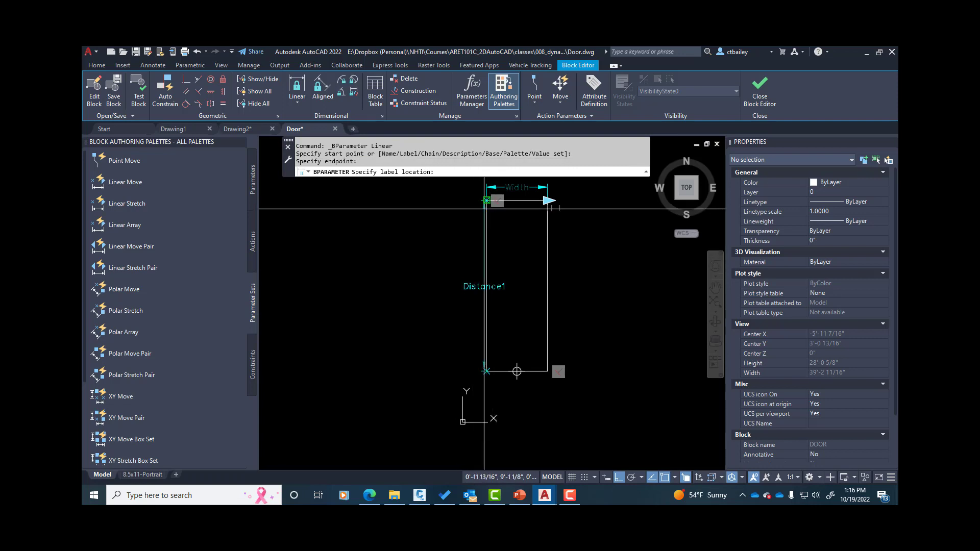
{"action": "left_click", "coordinate": [423, 219]}
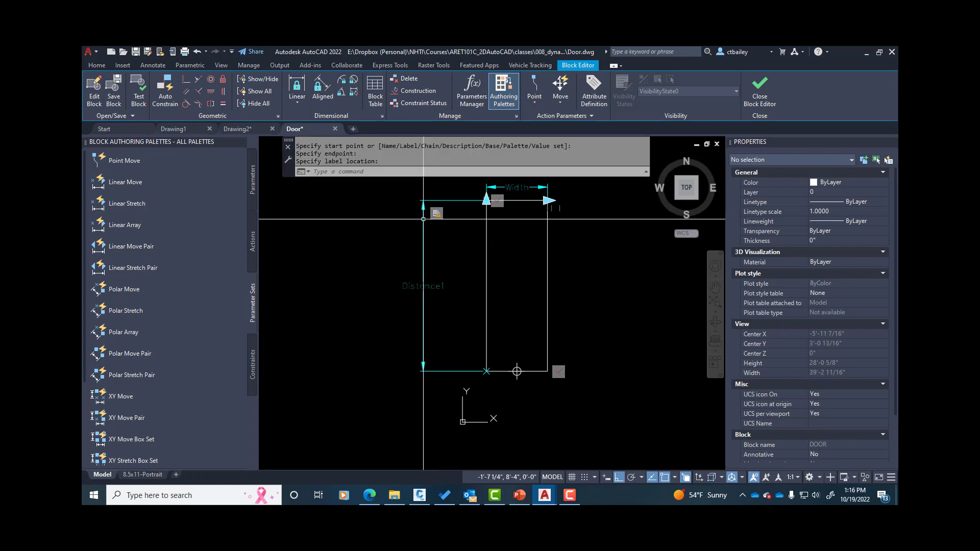
Name the new vertical linear parameter Height and set its distance type to List.
{"action": "left_click", "coordinate": [423, 285]}
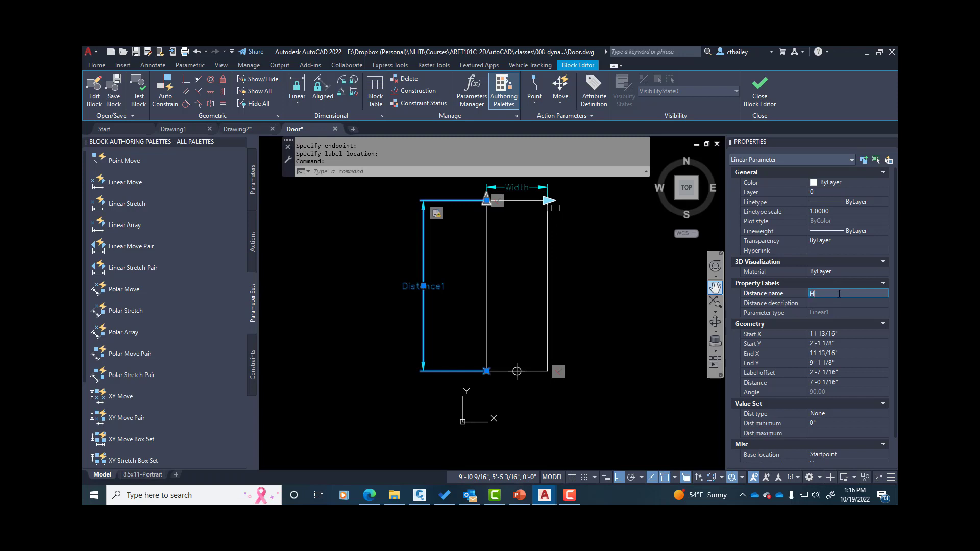
{"action": "key", "text": "Return"}
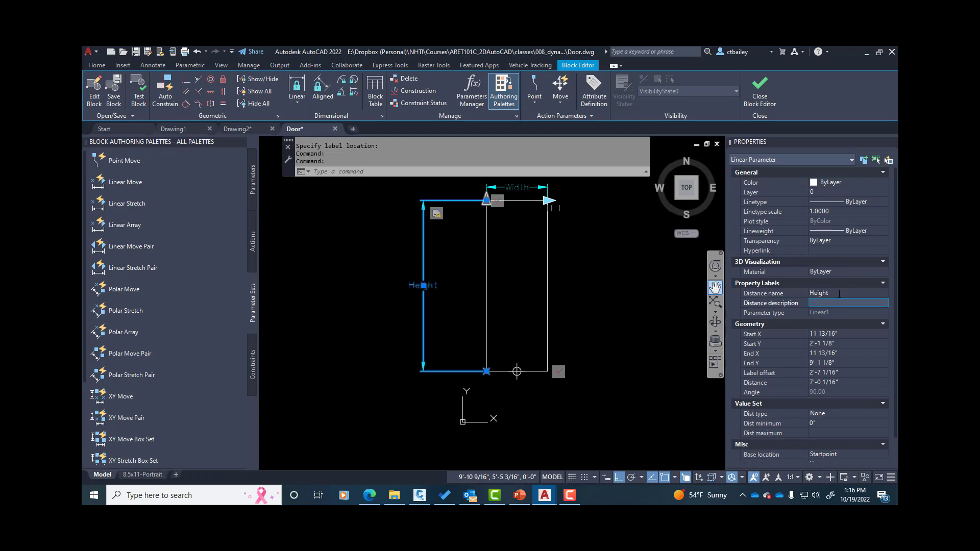
{"action": "left_click", "coordinate": [828, 413]}
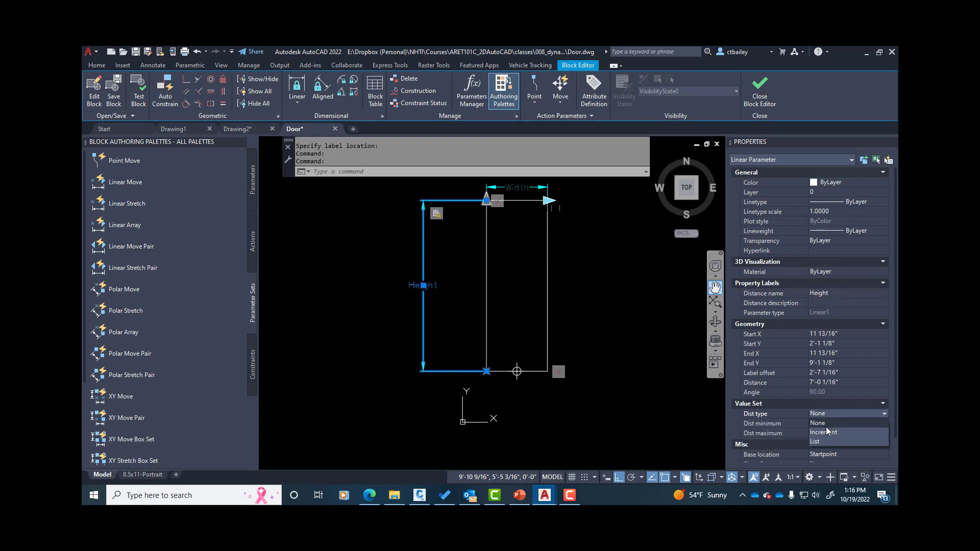
{"action": "left_click", "coordinate": [824, 433]}
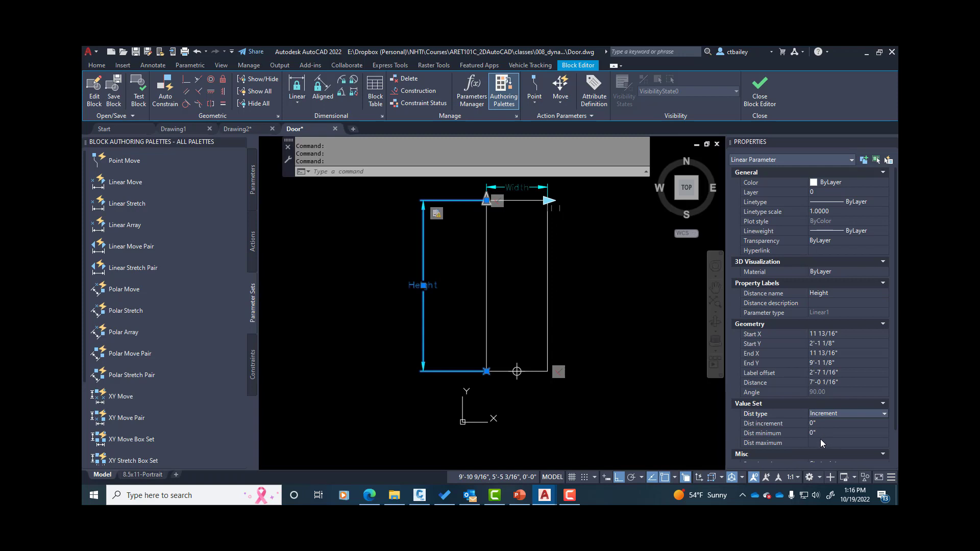
{"action": "left_click", "coordinate": [825, 413]}
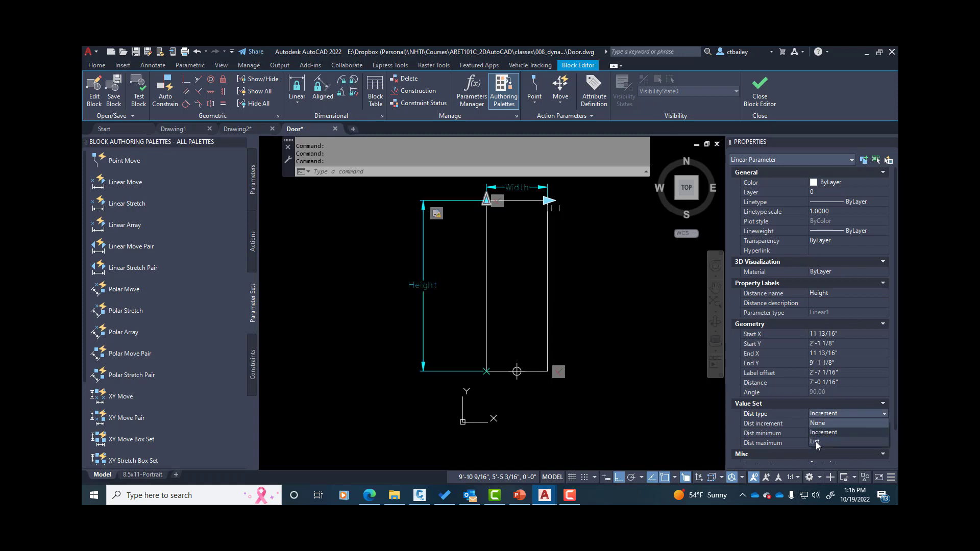
{"action": "left_click", "coordinate": [815, 441]}
Add 7", 7'-2", 7'-6" and 8' to the Height parameter's distance value list and deselect the parameter.
{"action": "left_click", "coordinate": [841, 426]}
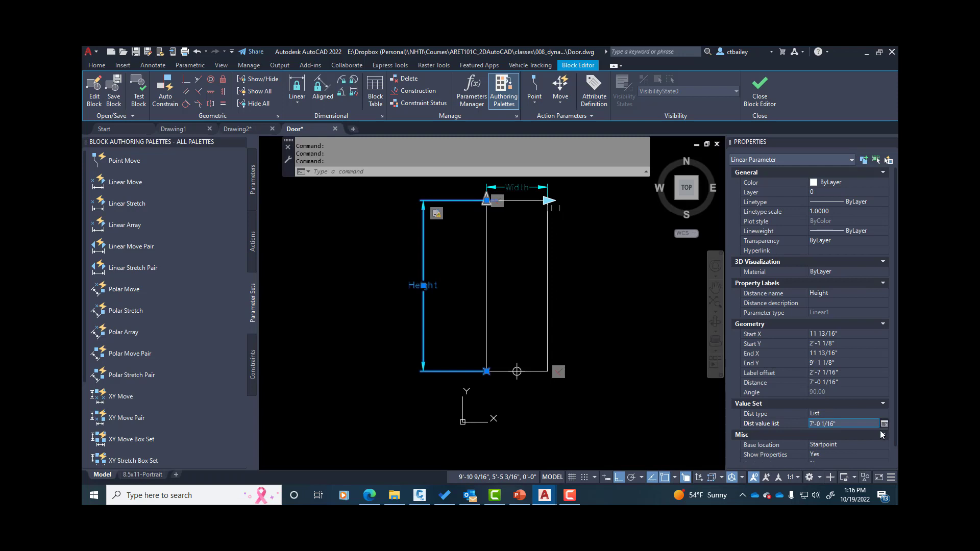
{"action": "left_click", "coordinate": [884, 424]}
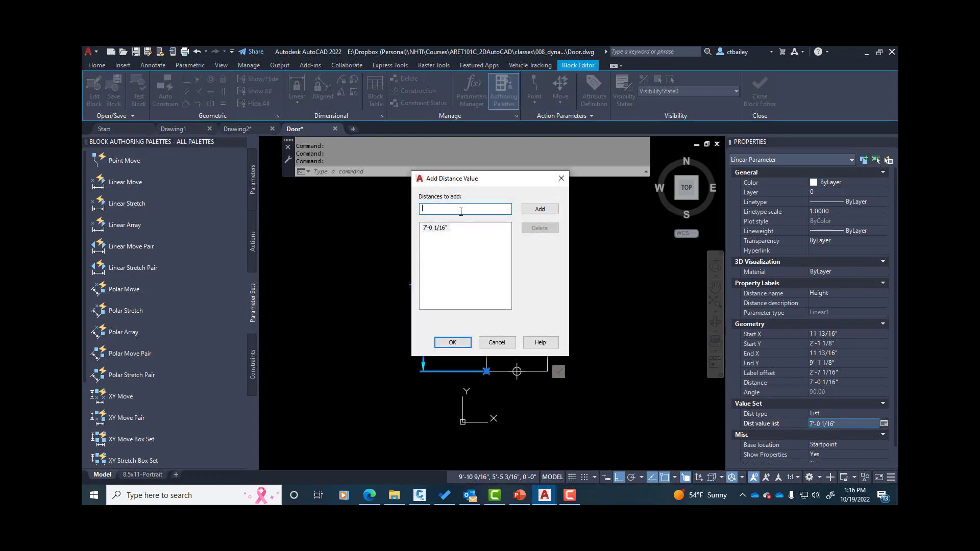
{"action": "key", "text": "Return"}
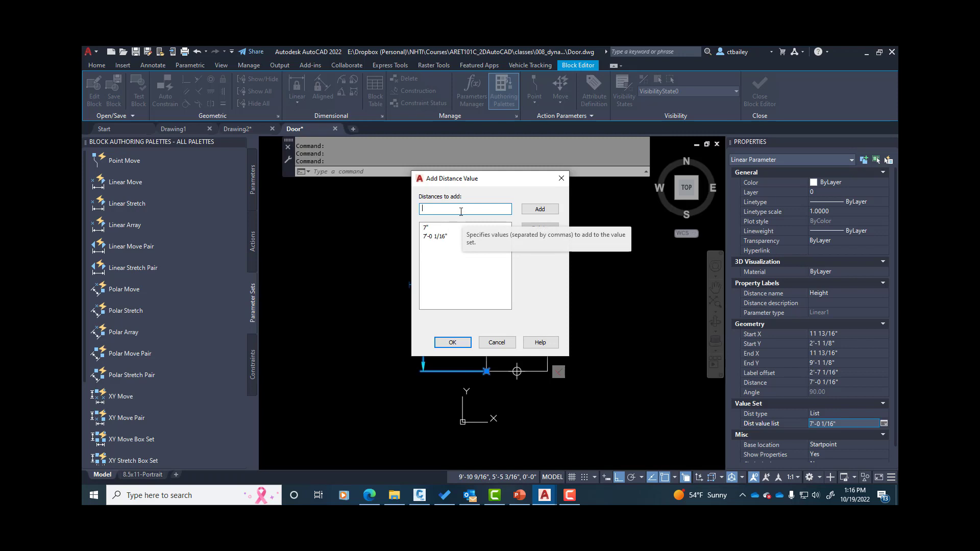
{"action": "type", "text": "7"}
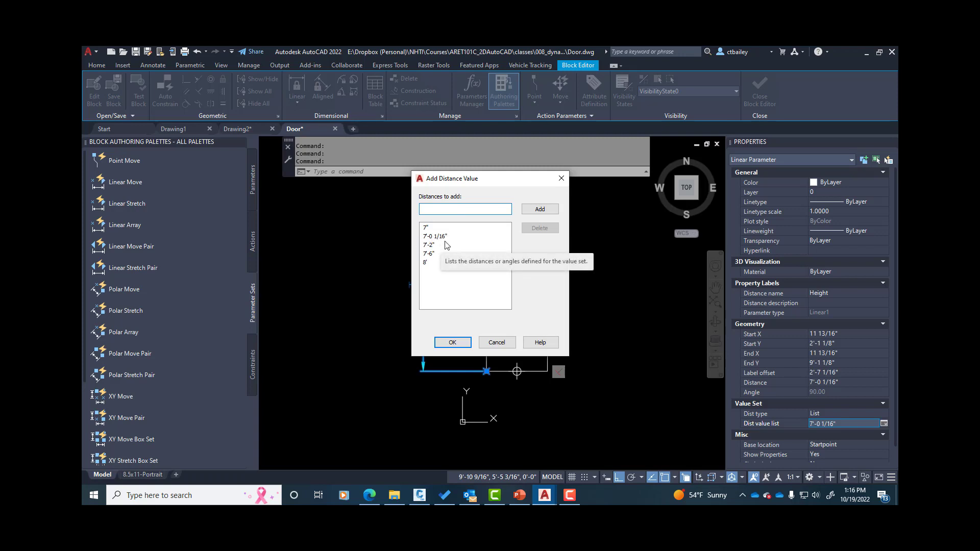
{"action": "left_click", "coordinate": [453, 342]}
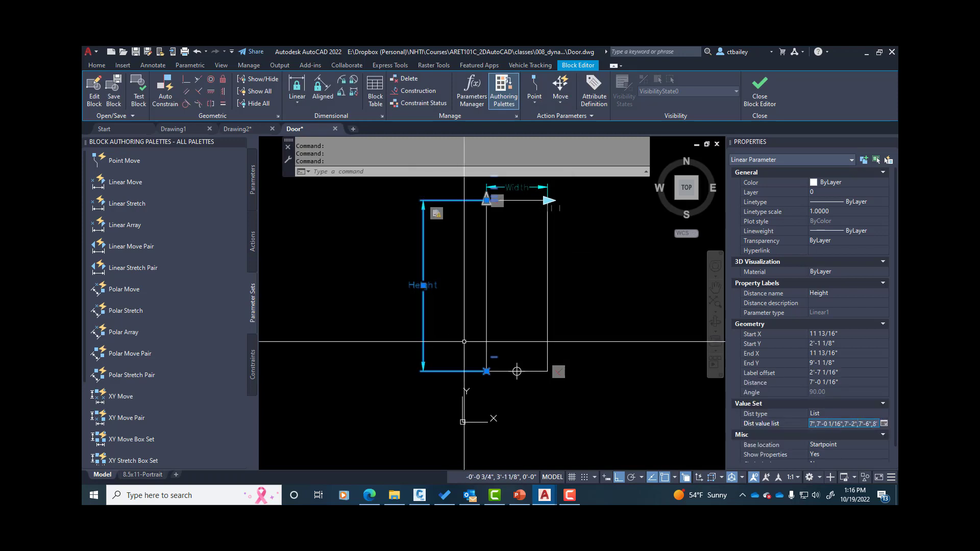
{"action": "key", "text": "Escape"}
{"action": "scroll", "coordinate": [457, 281], "scroll_direction": "up", "scroll_amount": 2}
{"action": "scroll", "coordinate": [517, 242], "scroll_direction": "down", "scroll_amount": 2}
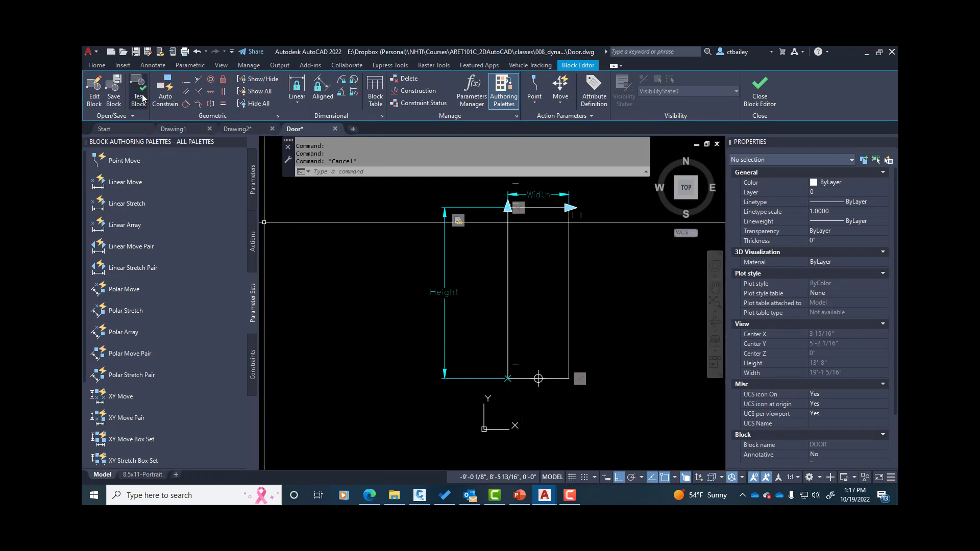
Dimension the height of the door's left edge, placing the dimension line just outside the door.
{"action": "left_click", "coordinate": [153, 65]}
{"action": "left_click", "coordinate": [252, 86]}
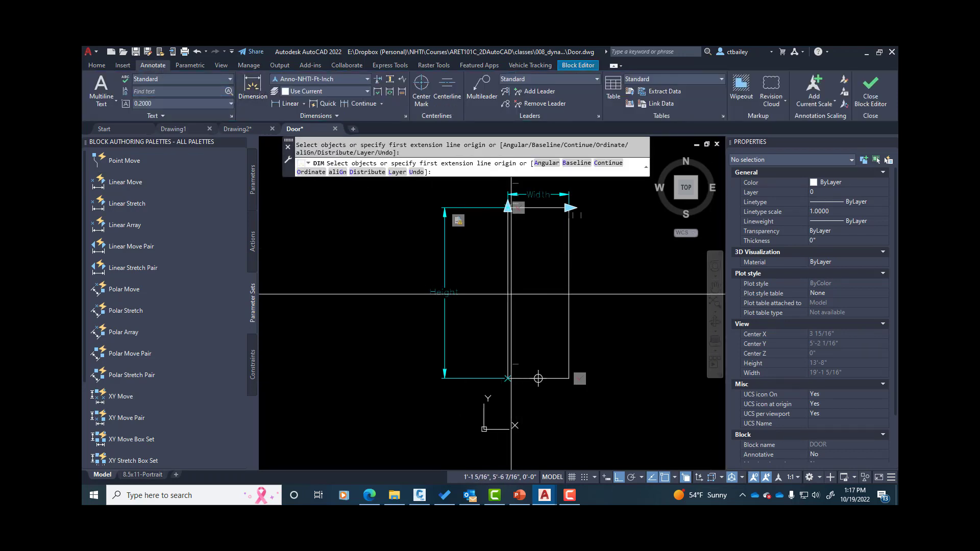
{"action": "left_click", "coordinate": [508, 294]}
{"action": "left_click", "coordinate": [490, 292]}
{"action": "scroll", "coordinate": [491, 293], "scroll_direction": "up", "scroll_amount": 10}
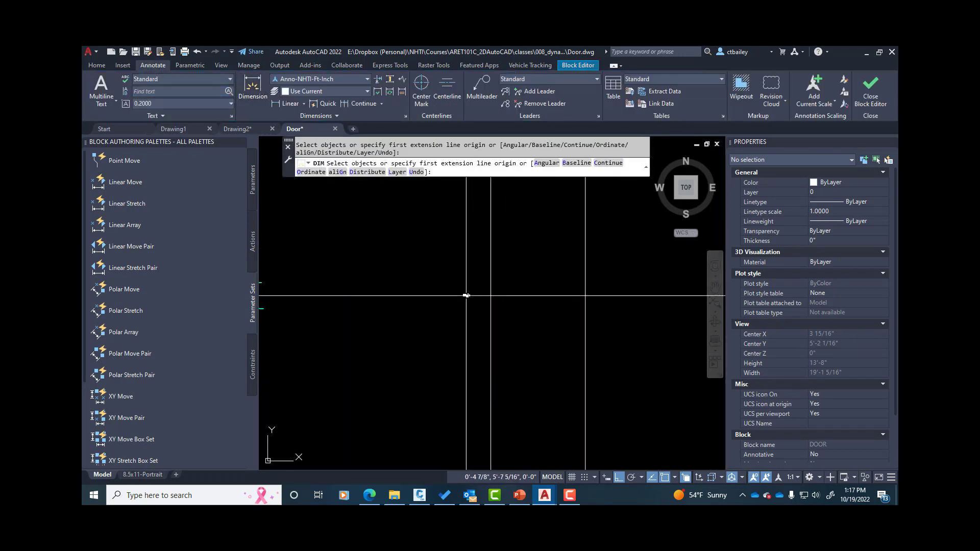
{"action": "scroll", "coordinate": [448, 290], "scroll_direction": "up", "scroll_amount": 3}
{"action": "scroll", "coordinate": [444, 301], "scroll_direction": "down", "scroll_amount": 15}
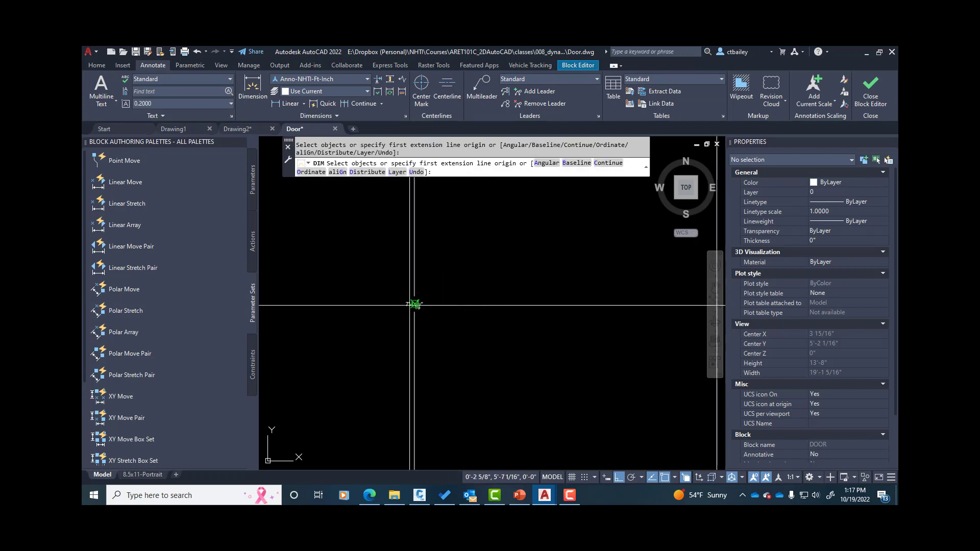
{"action": "scroll", "coordinate": [449, 309], "scroll_direction": "down", "scroll_amount": 4}
{"action": "key", "text": "Return"}
{"action": "scroll", "coordinate": [477, 286], "scroll_direction": "up", "scroll_amount": 4}
{"action": "scroll", "coordinate": [474, 268], "scroll_direction": "down", "scroll_amount": 4}
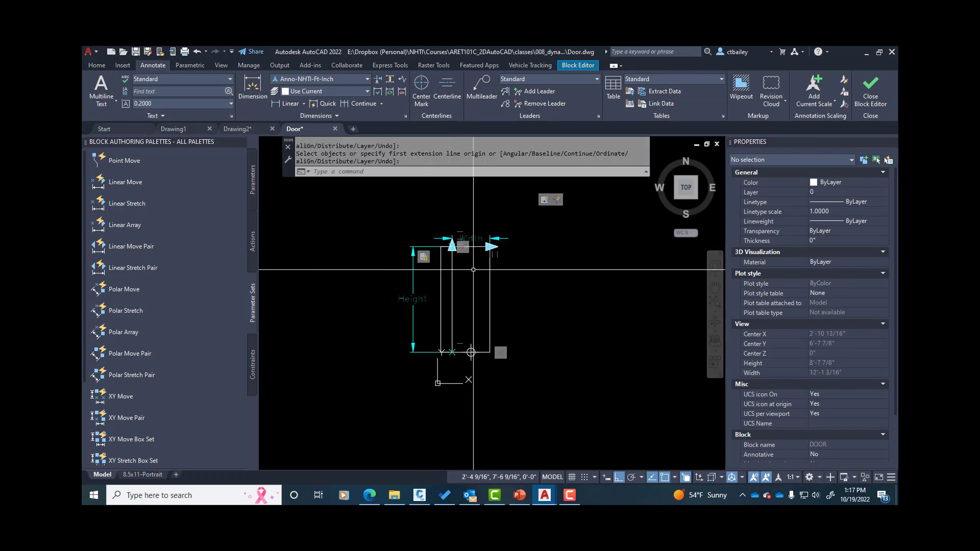
{"action": "scroll", "coordinate": [476, 368], "scroll_direction": "up", "scroll_amount": 2}
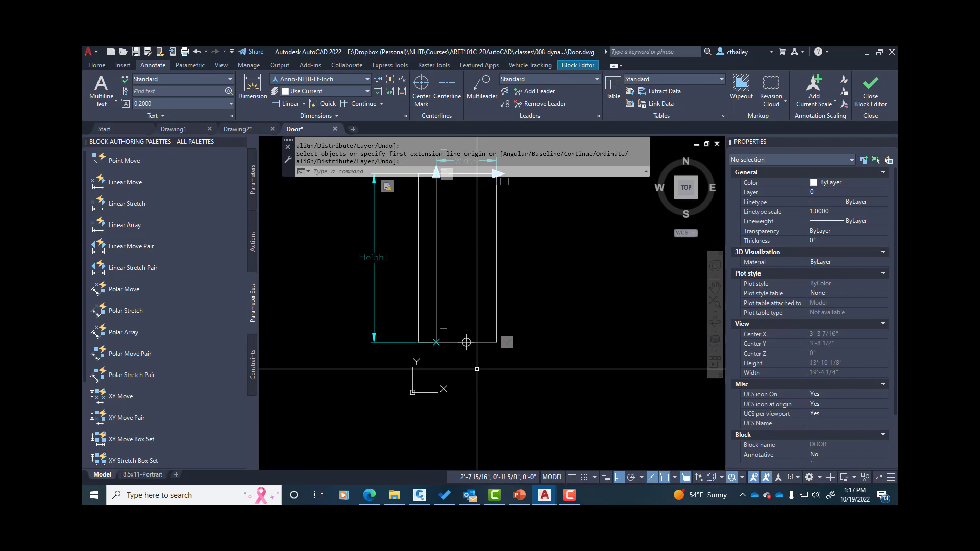
{"action": "scroll", "coordinate": [477, 369], "scroll_direction": "down", "scroll_amount": 2}
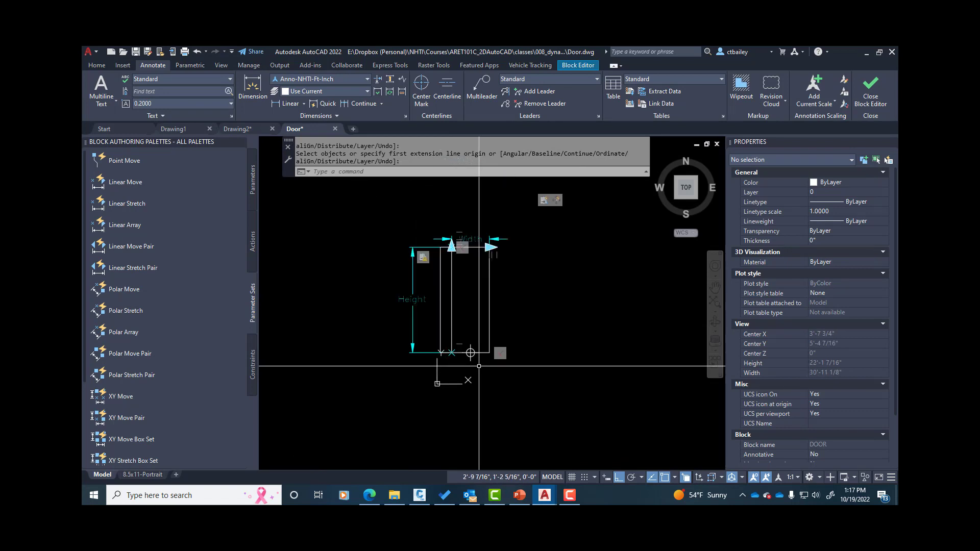
{"action": "key", "text": "Escape"}
{"action": "key", "text": "Escape"}
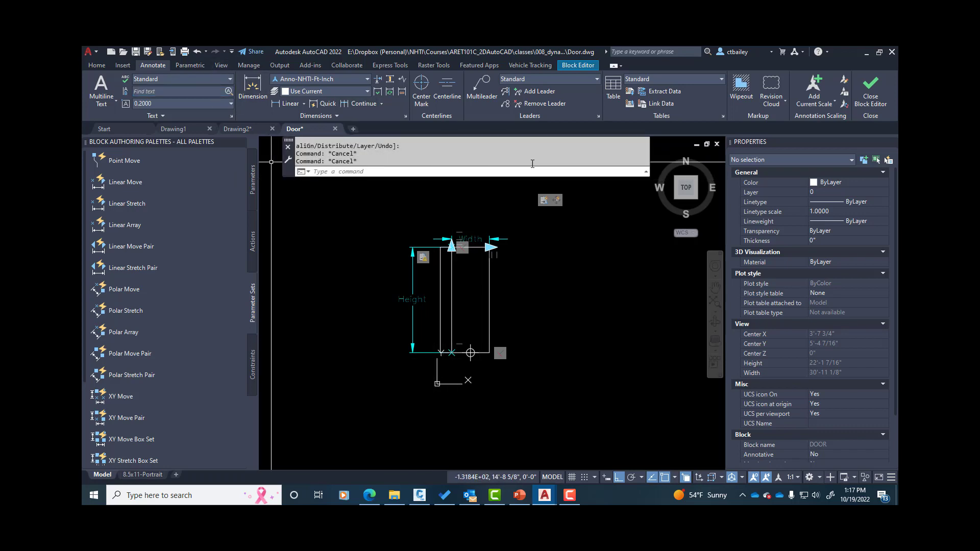
{"action": "left_click", "coordinate": [577, 66]}
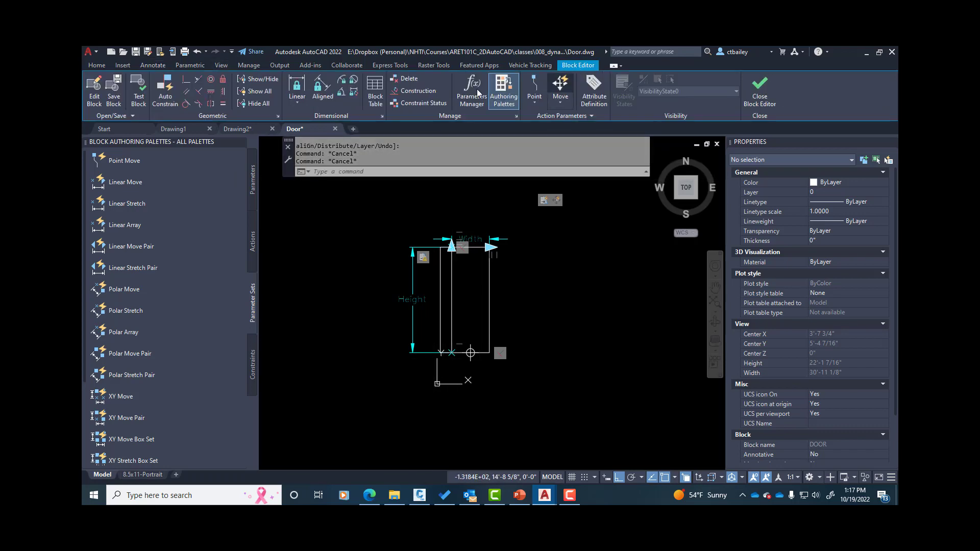
{"action": "left_click", "coordinate": [297, 103]}
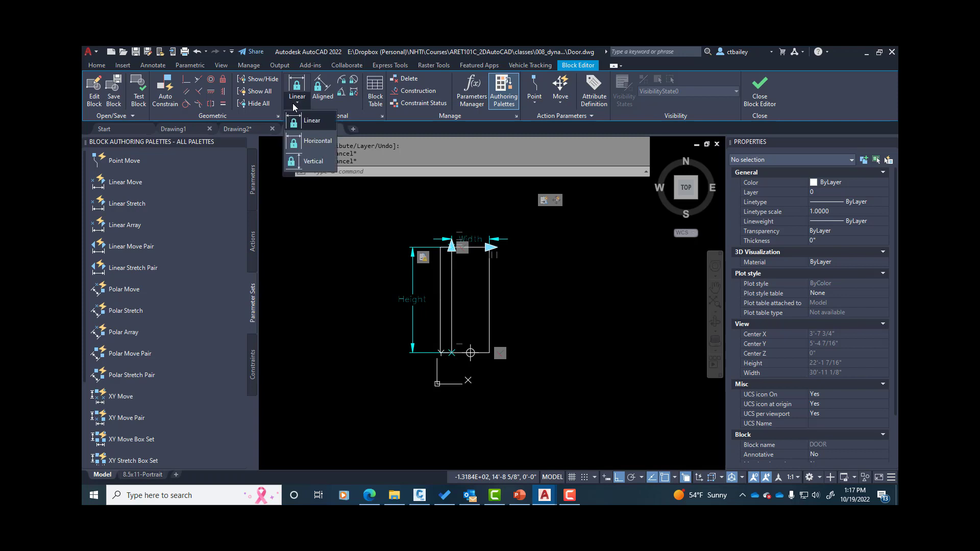
{"action": "left_click", "coordinate": [312, 161]}
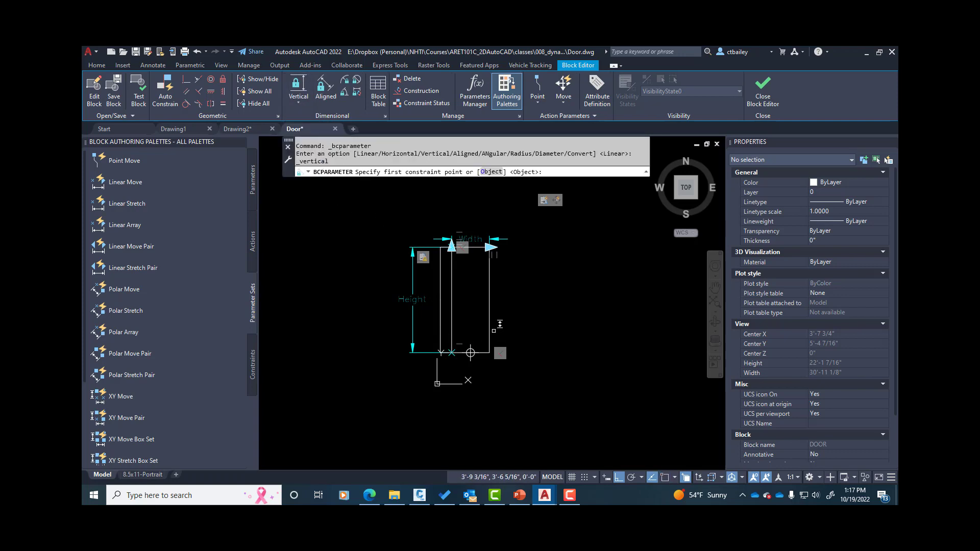
{"action": "left_click", "coordinate": [489, 325]}
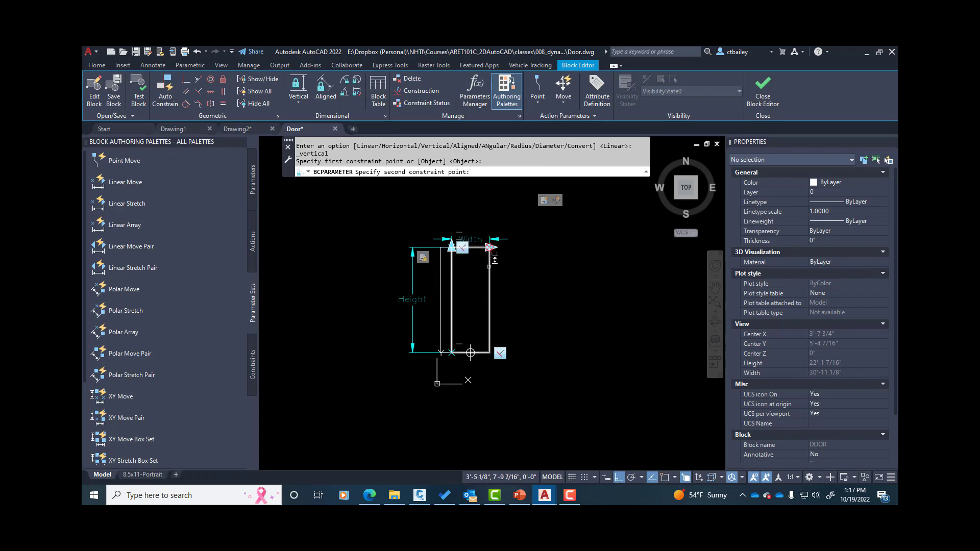
{"action": "left_click", "coordinate": [489, 248]}
{"action": "key", "text": "Escape"}
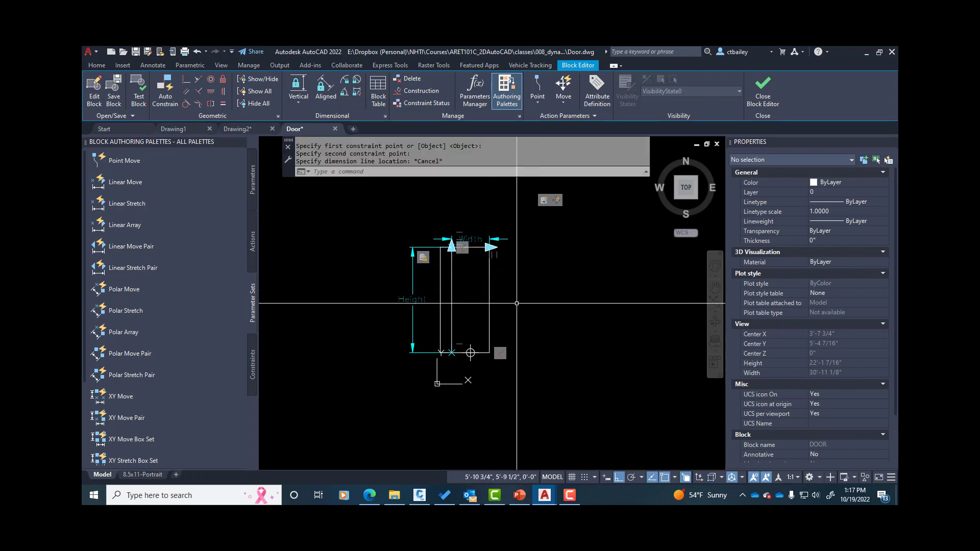
{"action": "key", "text": "Return"}
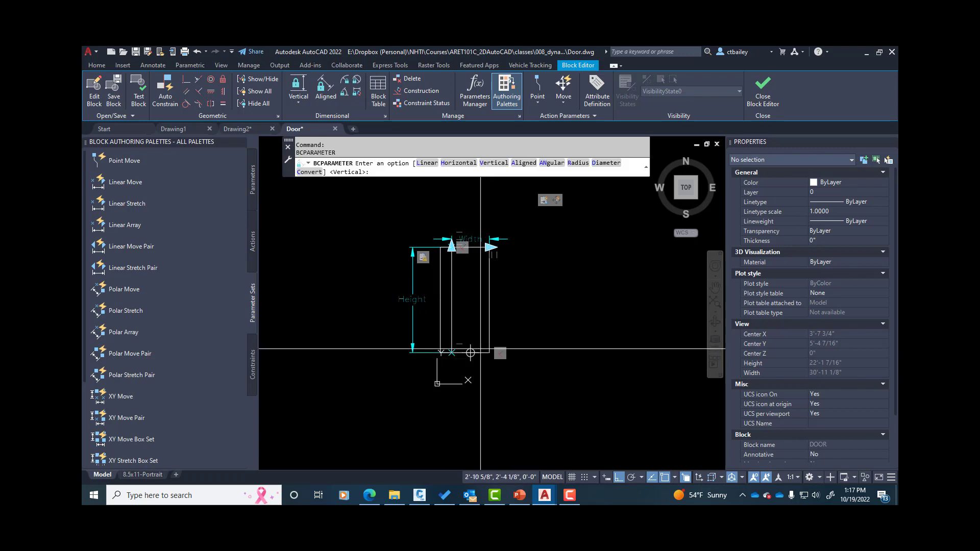
{"action": "key", "text": "Escape"}
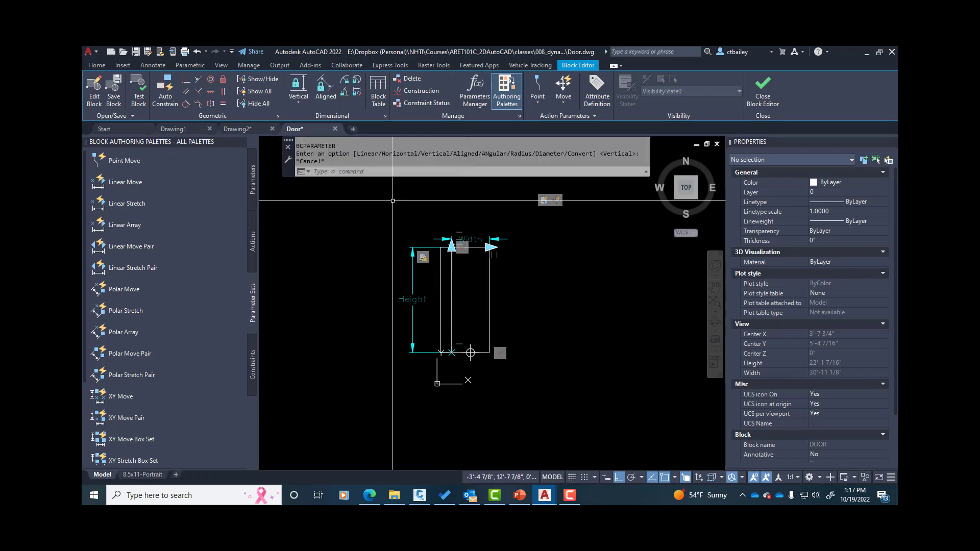
Add a vertical constraint parameter between the endpoints of the door's left edge, placed beyond the Height parameter, with the value 7'.
{"action": "left_click", "coordinate": [296, 93]}
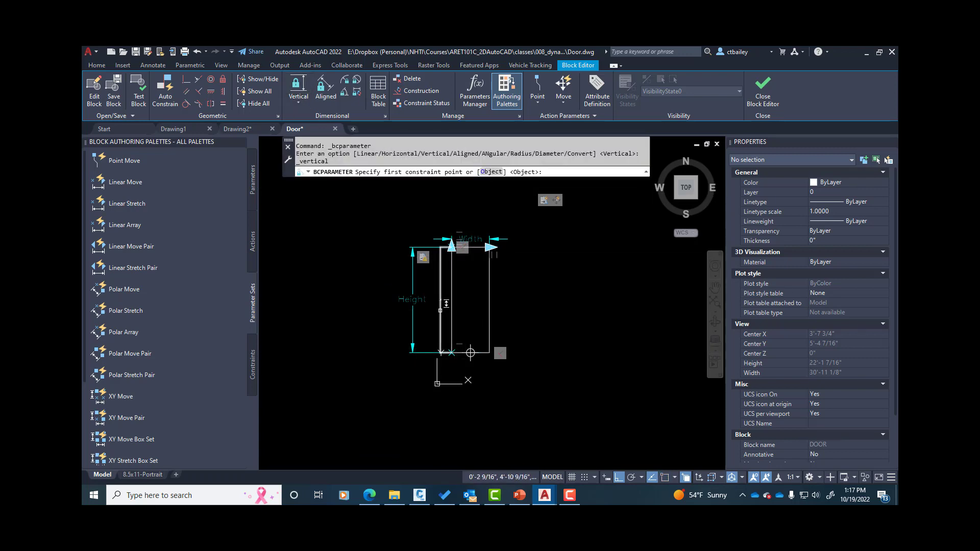
{"action": "left_click", "coordinate": [440, 311]}
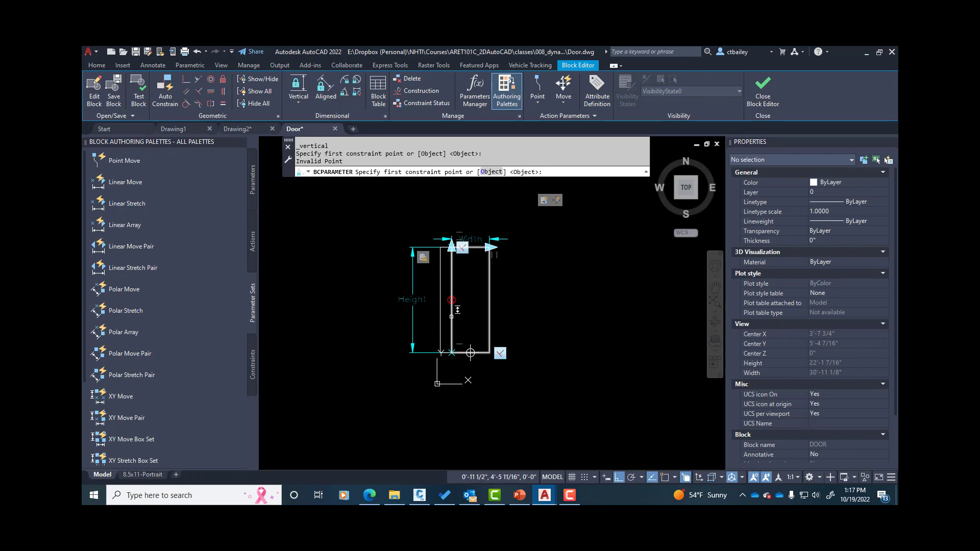
{"action": "left_click", "coordinate": [451, 352]}
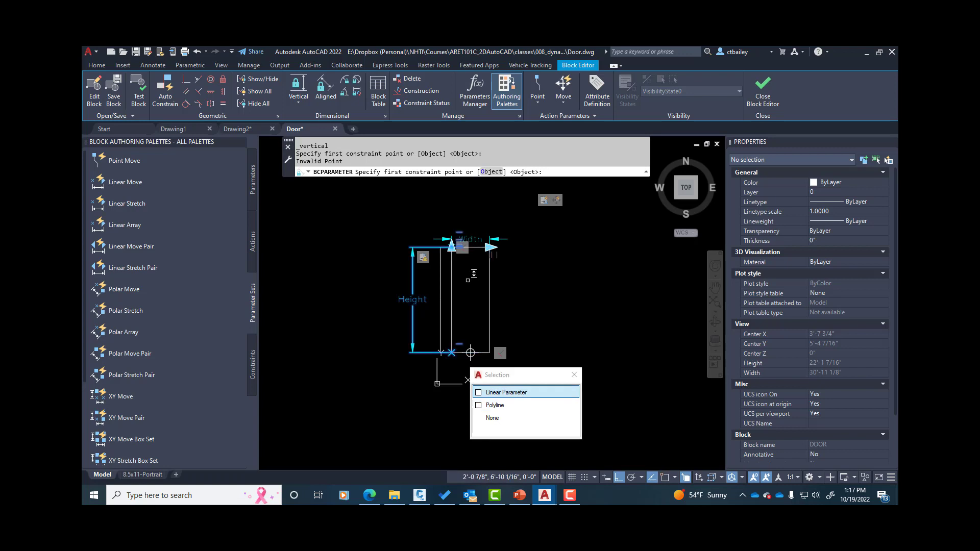
{"action": "left_click", "coordinate": [459, 254]}
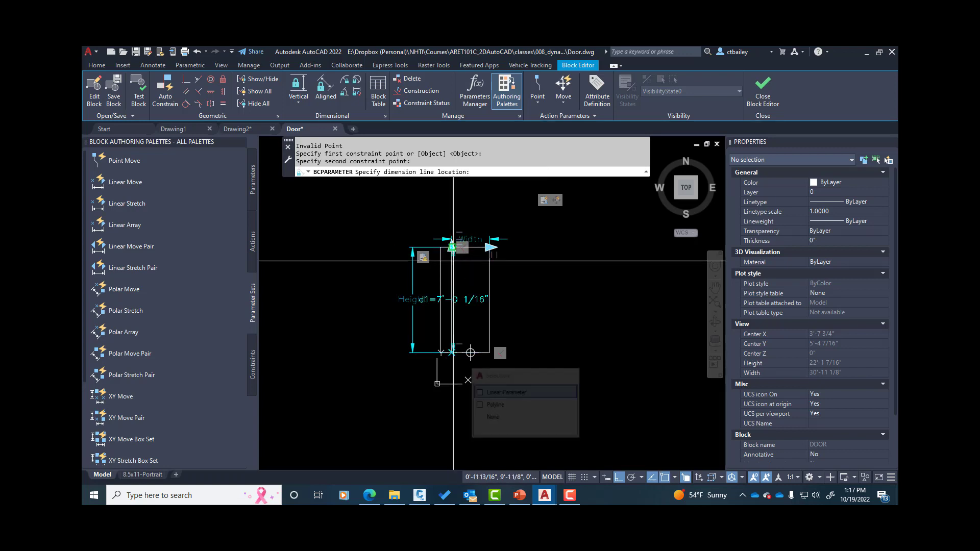
{"action": "left_click", "coordinate": [365, 270]}
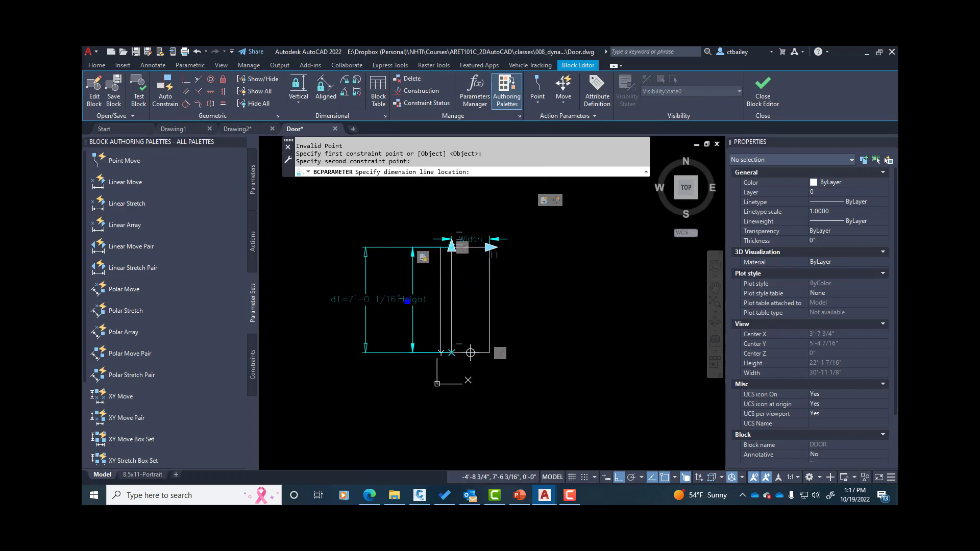
{"action": "left_click", "coordinate": [360, 302]}
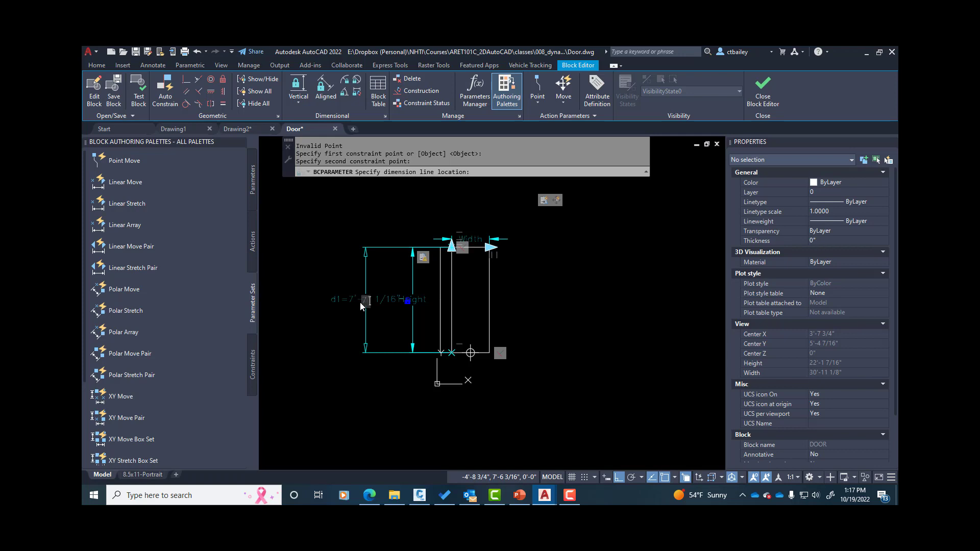
{"action": "key", "text": "Return"}
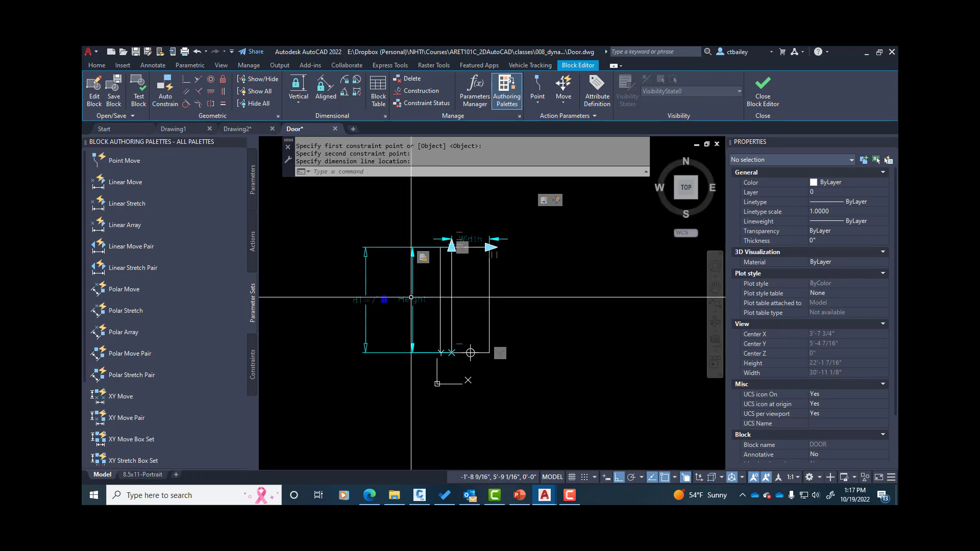
{"action": "key", "text": "Escape"}
{"action": "left_click", "coordinate": [490, 332]}
{"action": "key", "text": "Escape"}
{"action": "key", "text": "Escape"}
Dimension the height of the door's left edge again, placing the dimension line inside the door.
{"action": "scroll", "coordinate": [472, 356], "scroll_direction": "up", "scroll_amount": 8}
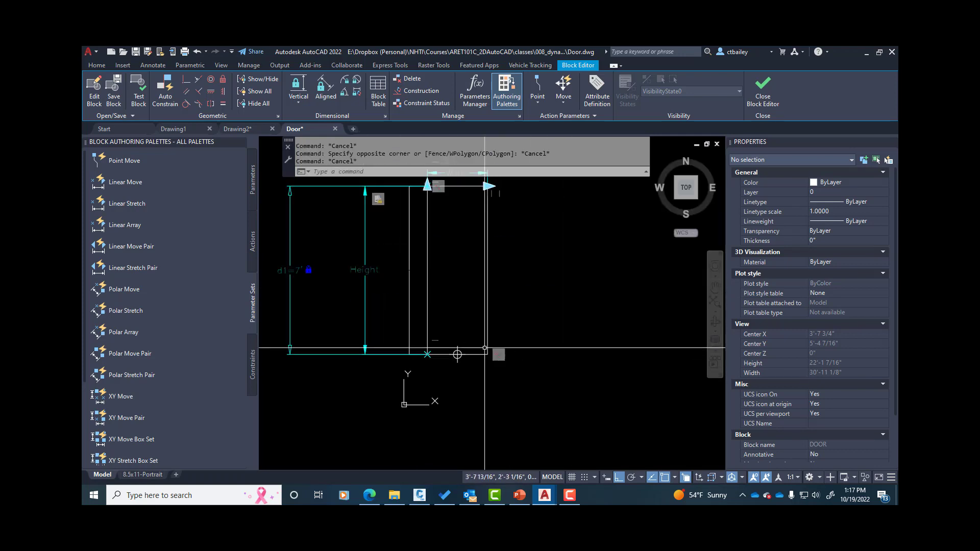
{"action": "scroll", "coordinate": [409, 345], "scroll_direction": "up", "scroll_amount": 4}
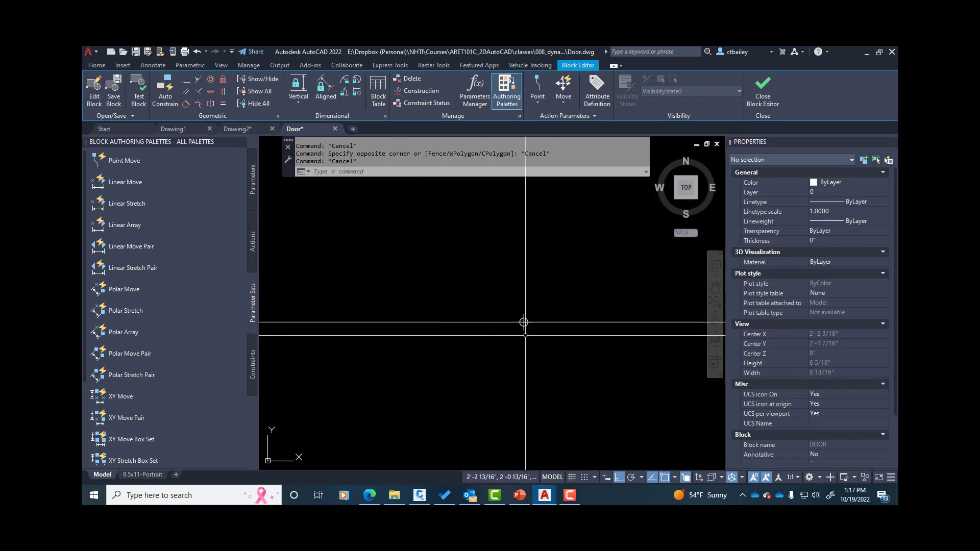
{"action": "scroll", "coordinate": [532, 351], "scroll_direction": "down", "scroll_amount": 4}
{"action": "scroll", "coordinate": [432, 359], "scroll_direction": "down", "scroll_amount": 8}
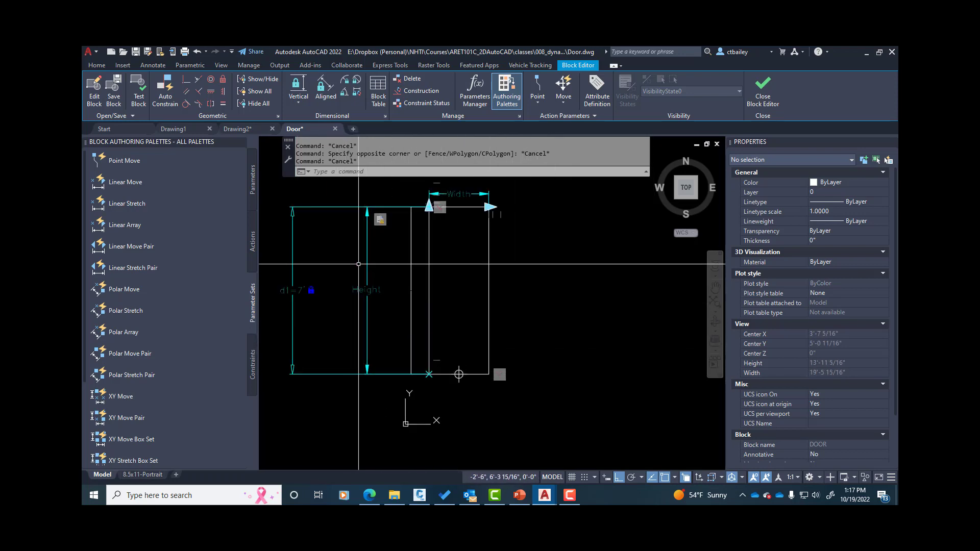
{"action": "left_click", "coordinate": [153, 64]}
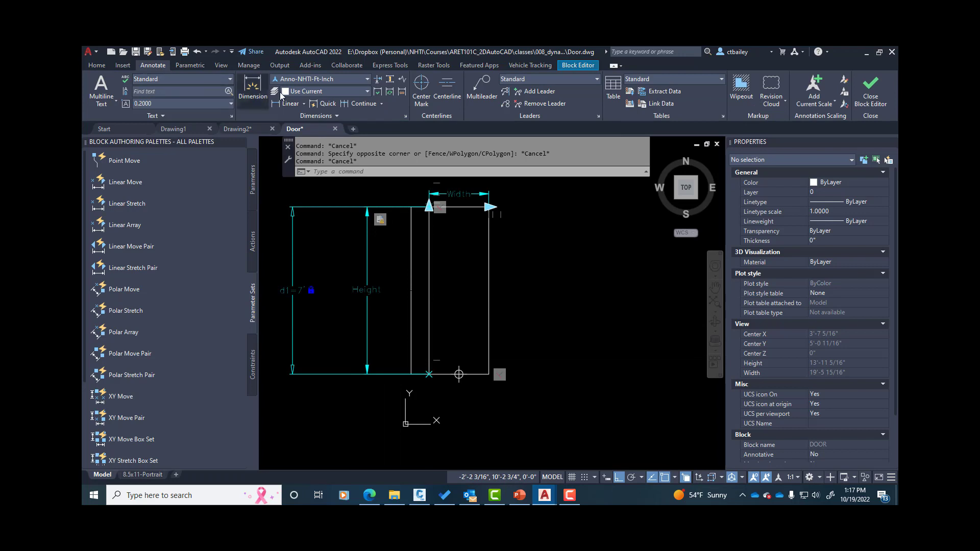
{"action": "left_click", "coordinate": [253, 87]}
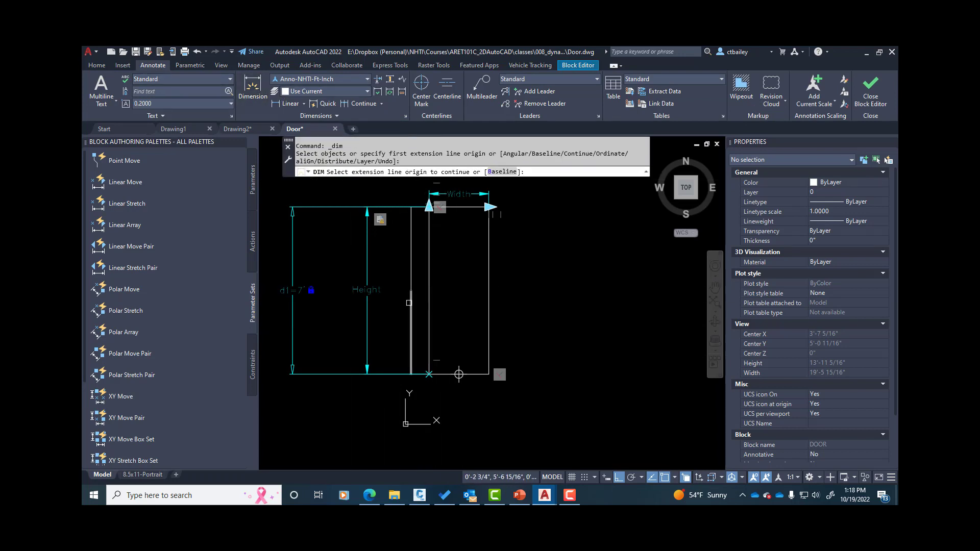
{"action": "left_click", "coordinate": [428, 308]}
{"action": "left_click", "coordinate": [434, 307]}
{"action": "scroll", "coordinate": [421, 313], "scroll_direction": "up", "scroll_amount": 8}
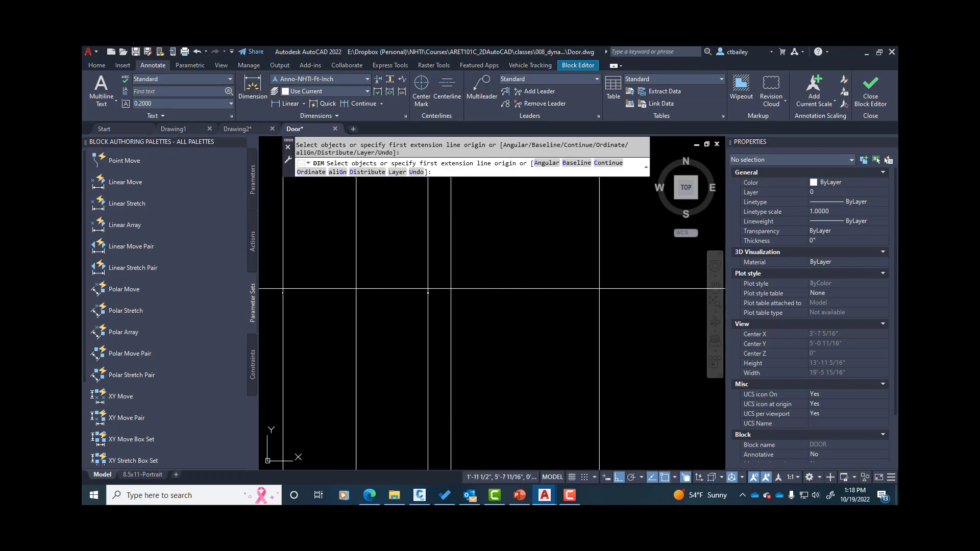
{"action": "scroll", "coordinate": [420, 313], "scroll_direction": "down", "scroll_amount": 10}
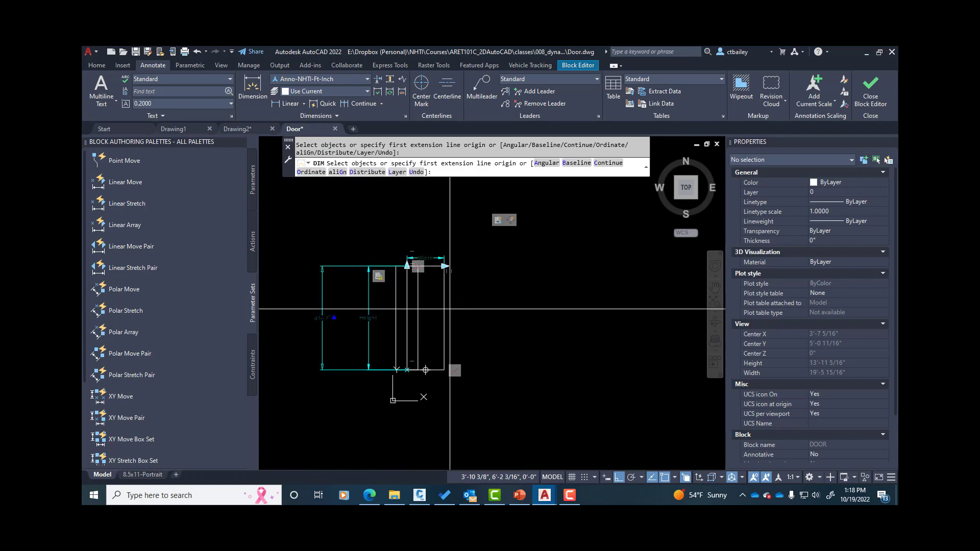
Dimension the height of the door's right edge, placing the dimension line just outside the door.
{"action": "left_click", "coordinate": [443, 308]}
{"action": "left_click", "coordinate": [460, 308]}
{"action": "scroll", "coordinate": [460, 308], "scroll_direction": "up", "scroll_amount": 8}
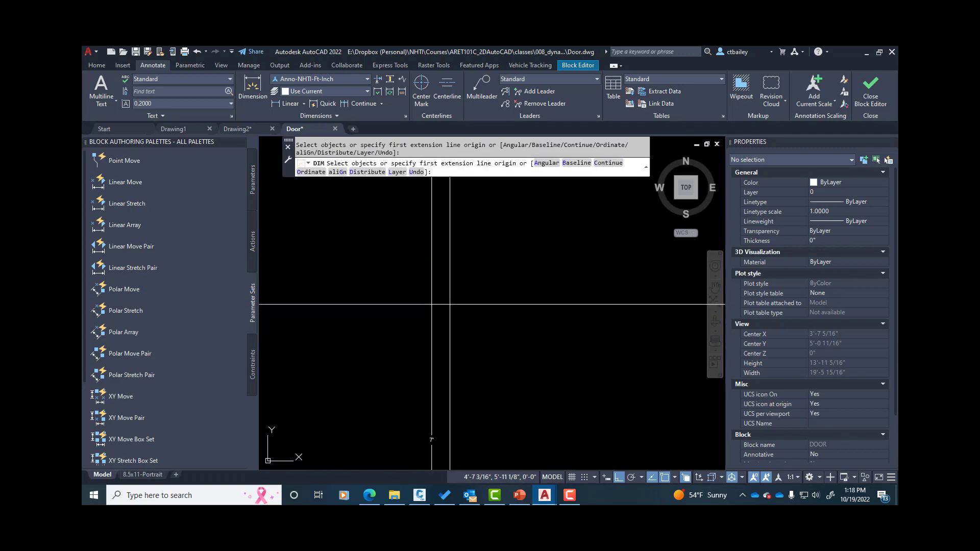
{"action": "scroll", "coordinate": [423, 426], "scroll_direction": "up", "scroll_amount": 3}
{"action": "key", "text": "Escape"}
Erase the three ordinary height dimensions placed inside the door and on either side of it.
{"action": "left_click", "coordinate": [454, 389]}
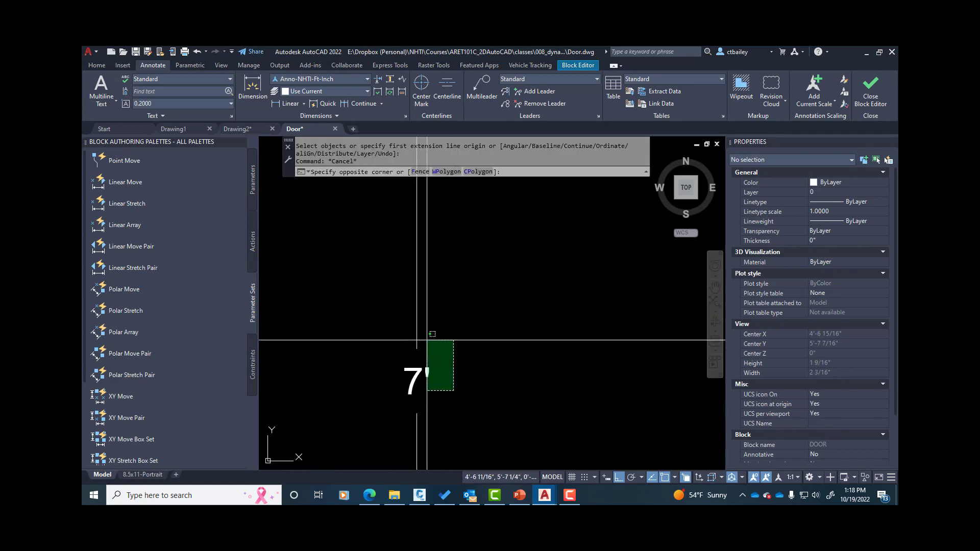
{"action": "left_click", "coordinate": [421, 332]}
{"action": "key", "text": "Delete"}
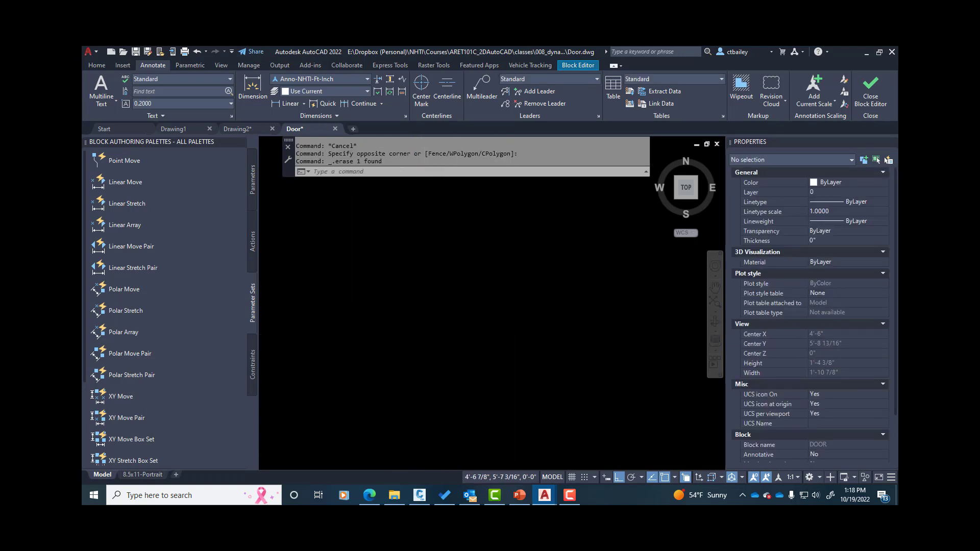
{"action": "scroll", "coordinate": [440, 359], "scroll_direction": "down", "scroll_amount": 8}
{"action": "scroll", "coordinate": [440, 359], "scroll_direction": "up", "scroll_amount": 2}
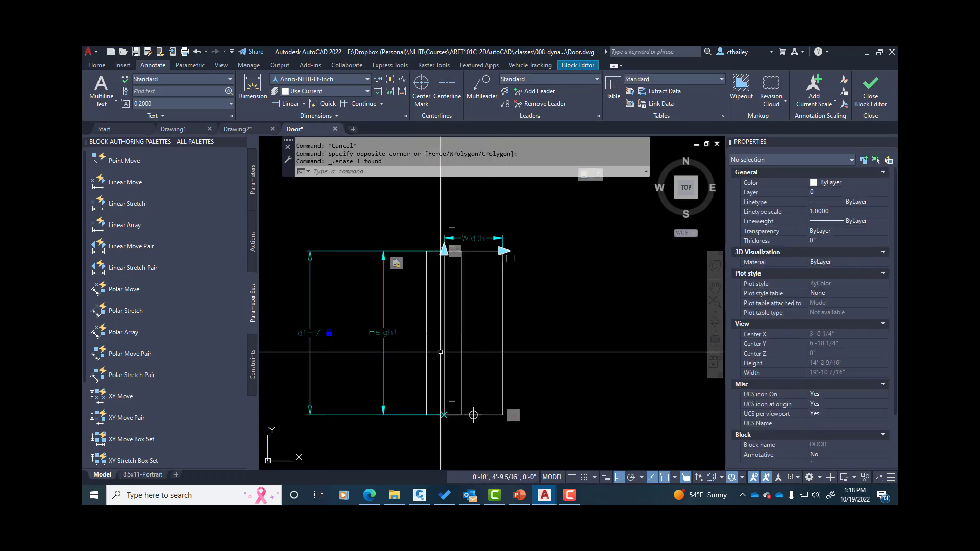
{"action": "left_click", "coordinate": [405, 333]}
{"action": "left_click", "coordinate": [434, 326]}
{"action": "key", "text": "Delete"}
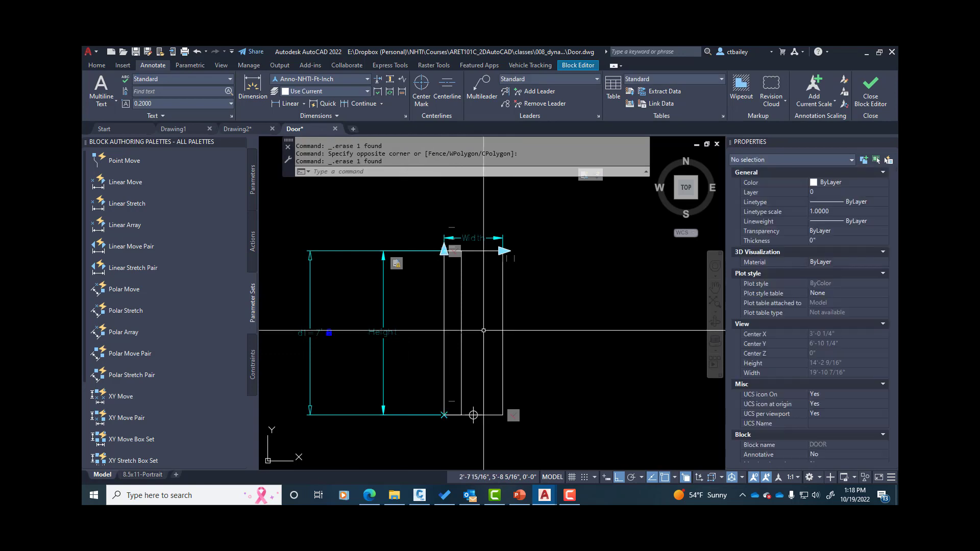
{"action": "left_click", "coordinate": [457, 322]}
{"action": "key", "text": "Delete"}
{"action": "key", "text": "Escape"}
{"action": "scroll", "coordinate": [369, 368], "scroll_direction": "up", "scroll_amount": 6}
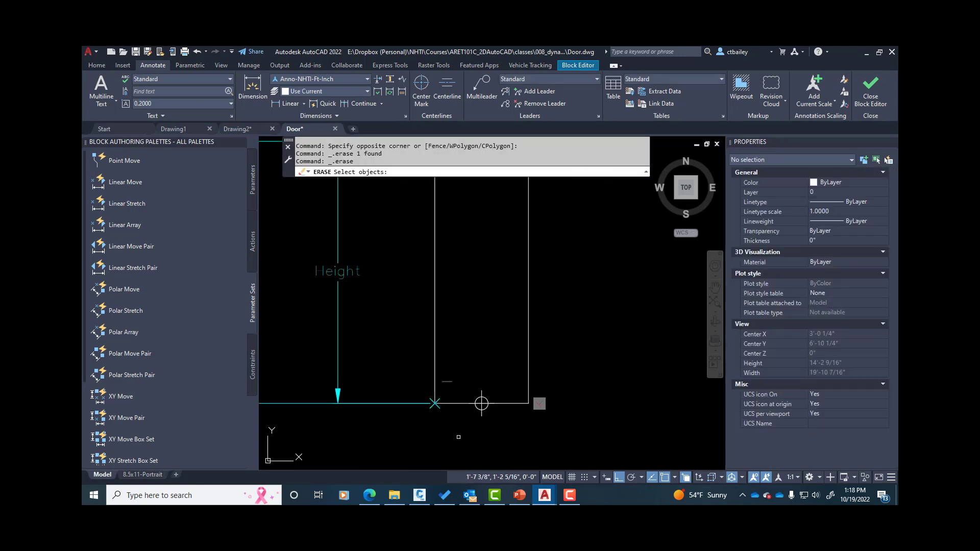
{"action": "scroll", "coordinate": [369, 367], "scroll_direction": "up", "scroll_amount": 3}
{"action": "key", "text": "Escape"}
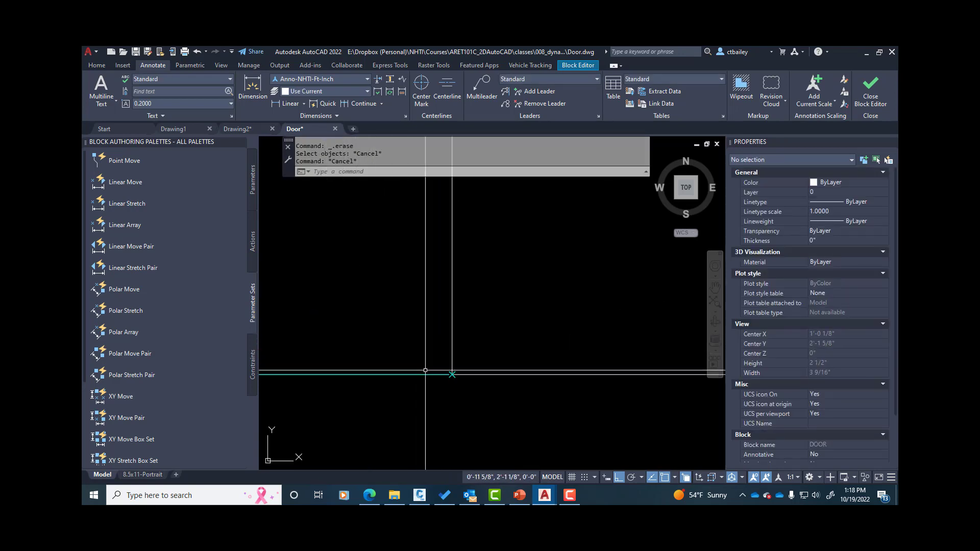
{"action": "left_click", "coordinate": [452, 375]}
{"action": "middle_click_drag", "start_coordinate": [452, 375], "coordinate": [313, 298]}
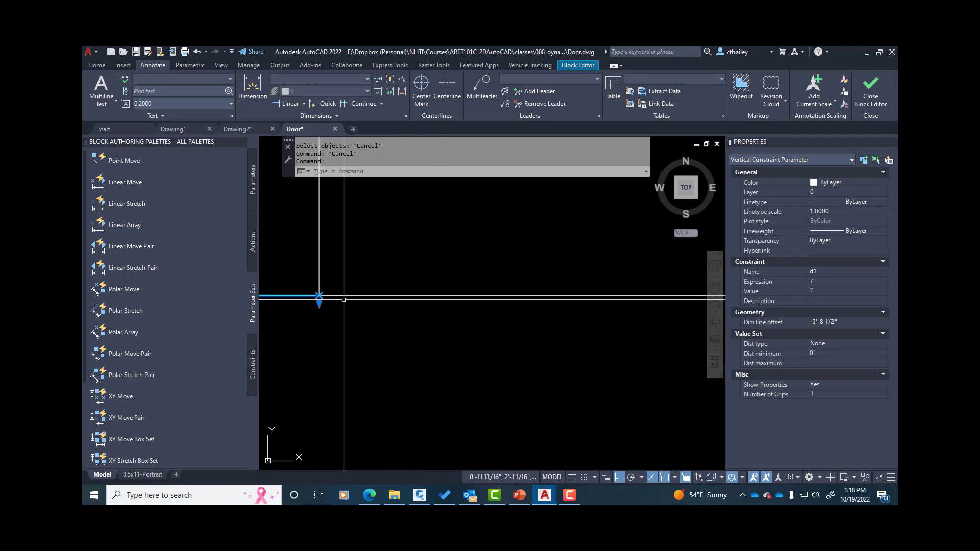
{"action": "key", "text": "Escape"}
{"action": "left_click", "coordinate": [335, 299]}
{"action": "key", "text": "Escape"}
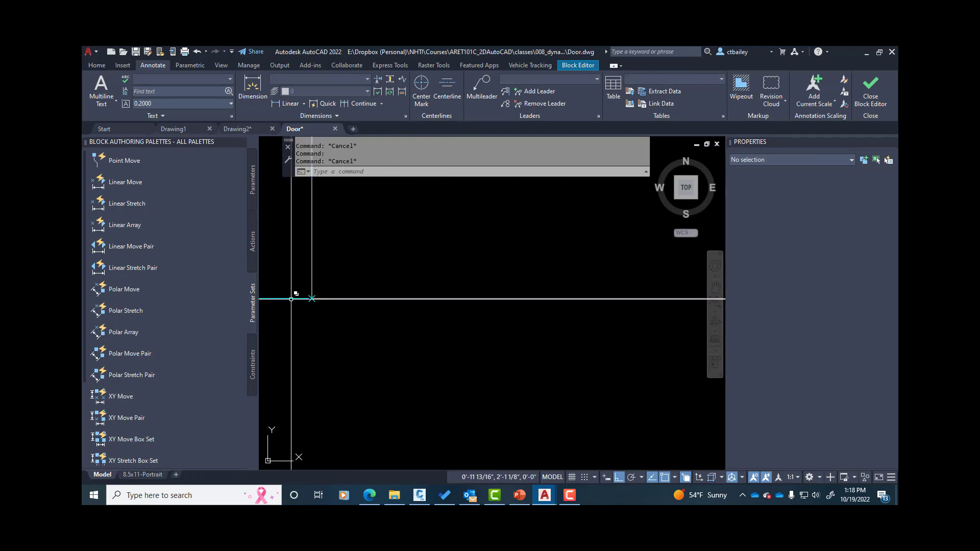
{"action": "scroll", "coordinate": [409, 322], "scroll_direction": "down", "scroll_amount": 3}
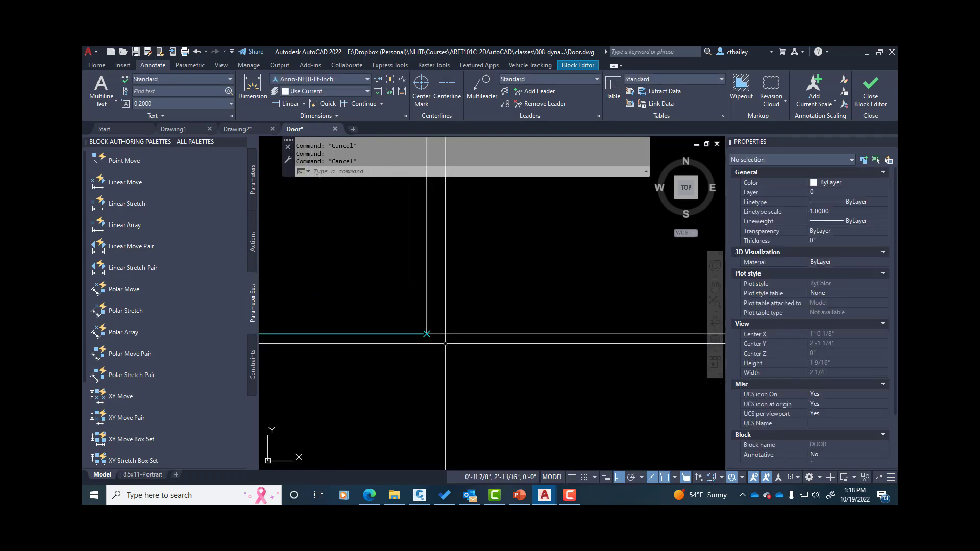
Stretch the Height parameter's lower and upper ends onto the matching endpoints of the door's left edge.
{"action": "left_click", "coordinate": [359, 250]}
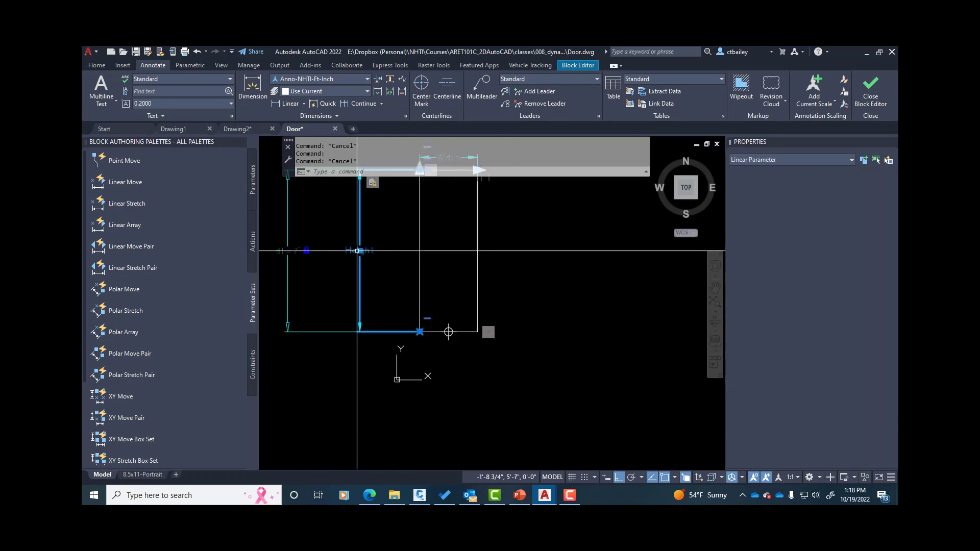
{"action": "scroll", "coordinate": [484, 336], "scroll_direction": "up", "scroll_amount": 5}
{"action": "left_click", "coordinate": [402, 344]}
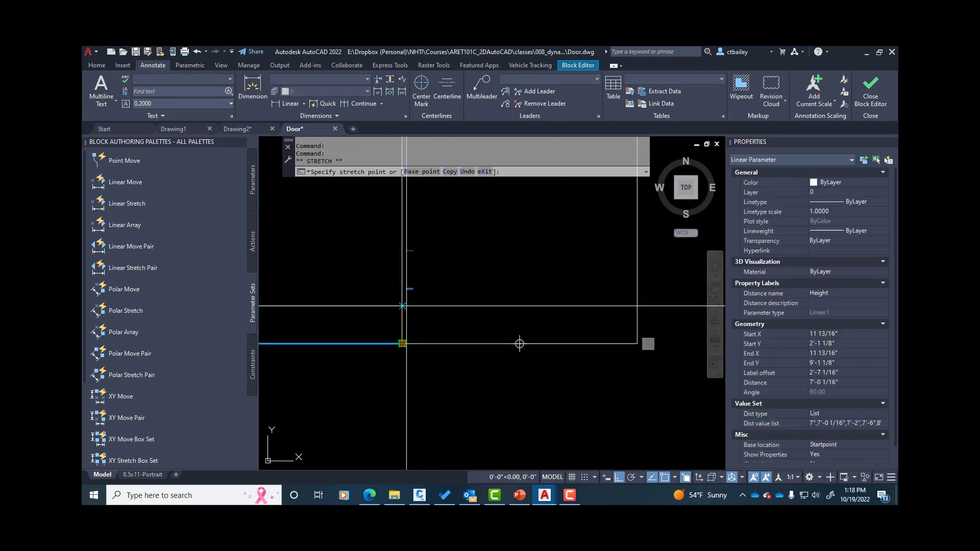
{"action": "scroll", "coordinate": [422, 360], "scroll_direction": "down", "scroll_amount": 8}
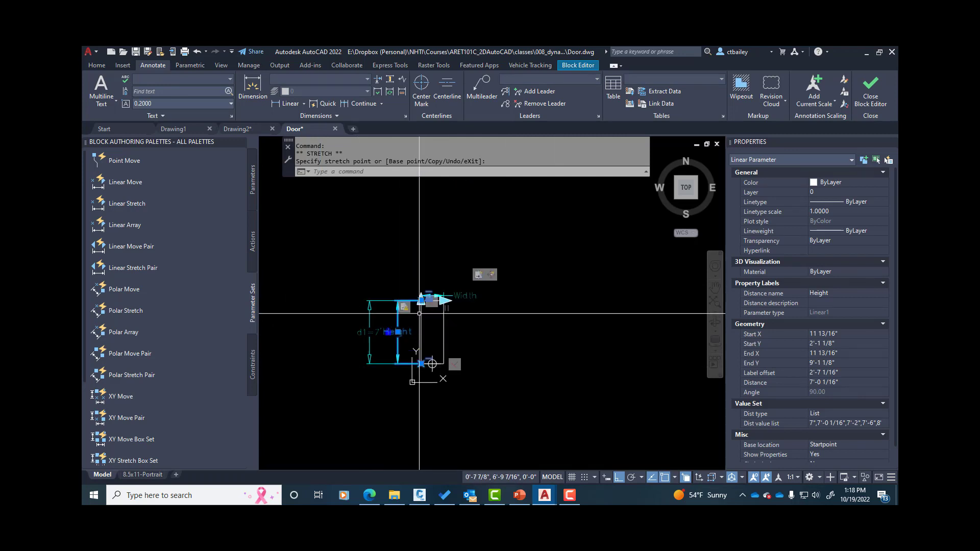
{"action": "scroll", "coordinate": [421, 291], "scroll_direction": "up", "scroll_amount": 8}
{"action": "scroll", "coordinate": [412, 305], "scroll_direction": "up", "scroll_amount": 4}
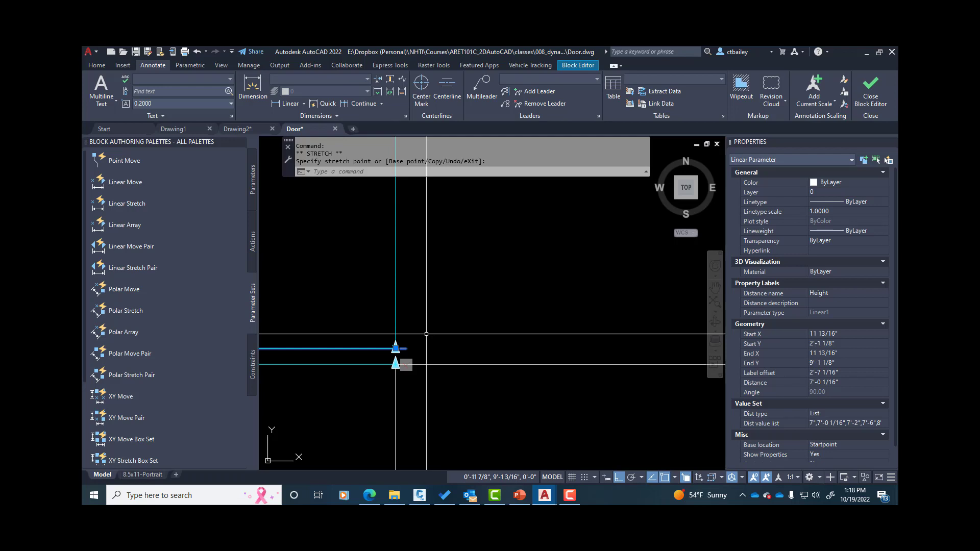
{"action": "left_click", "coordinate": [396, 348]}
{"action": "left_click", "coordinate": [396, 348]}
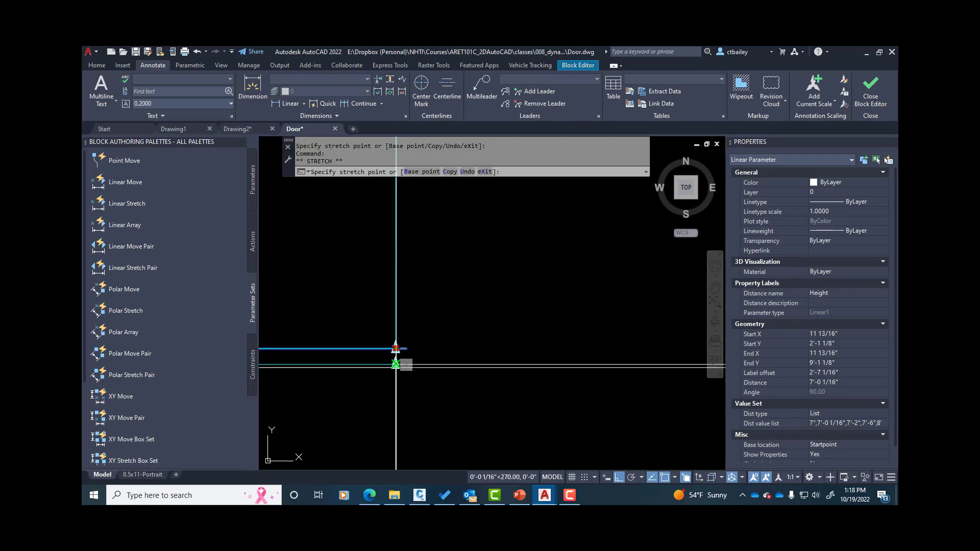
{"action": "left_click", "coordinate": [395, 364]}
{"action": "key", "text": "Escape"}
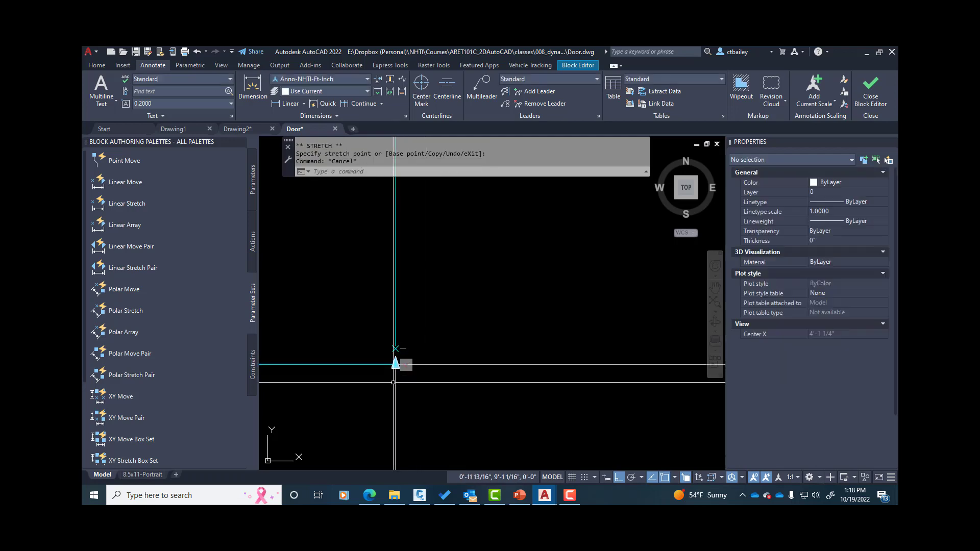
{"action": "key", "text": "Escape"}
Reduce the Height parameter's distance value list to 7', 7'-2", 7'-6" and 8' by deleting the 7" and 7'-0 1/16" entries.
{"action": "scroll", "coordinate": [393, 382], "scroll_direction": "down", "scroll_amount": 5}
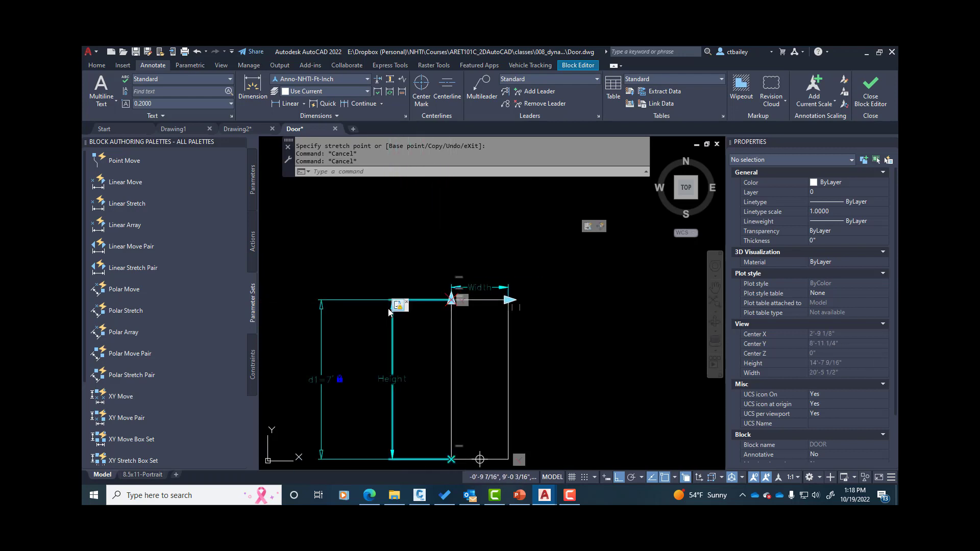
{"action": "left_click", "coordinate": [393, 335]}
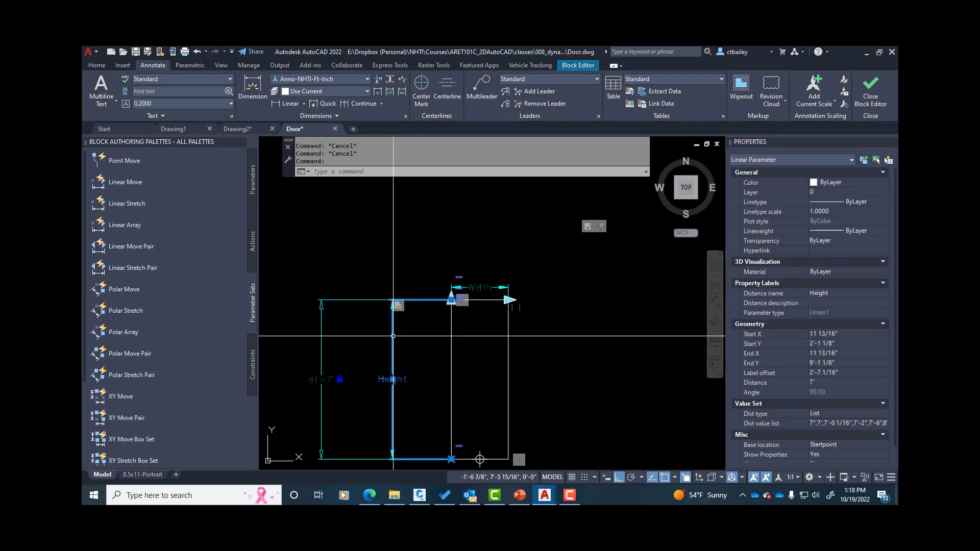
{"action": "left_click", "coordinate": [853, 424]}
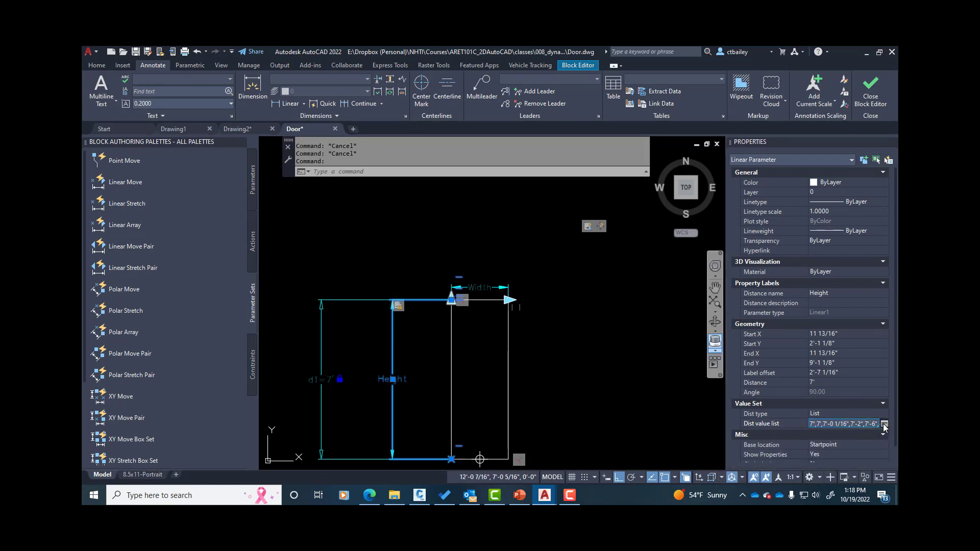
{"action": "left_click", "coordinate": [884, 424]}
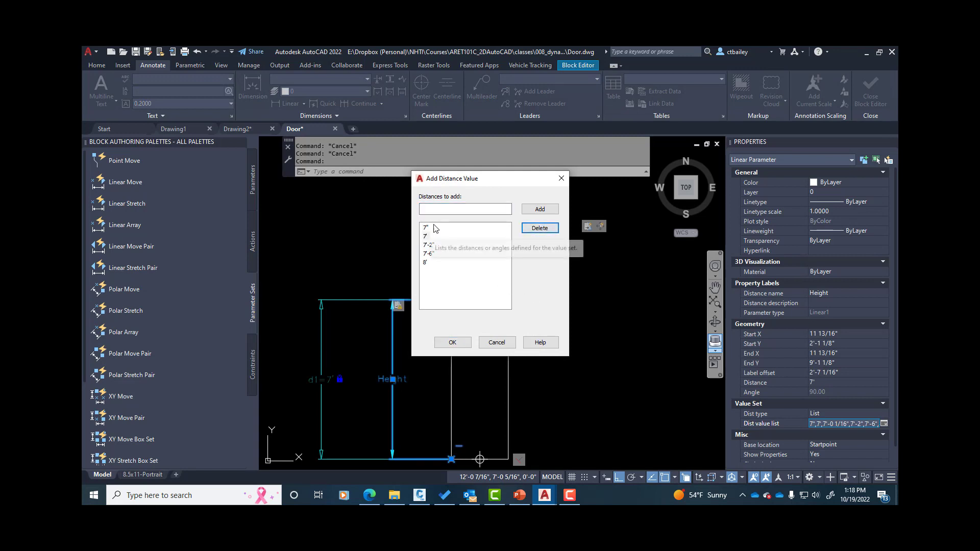
{"action": "left_click", "coordinate": [450, 230]}
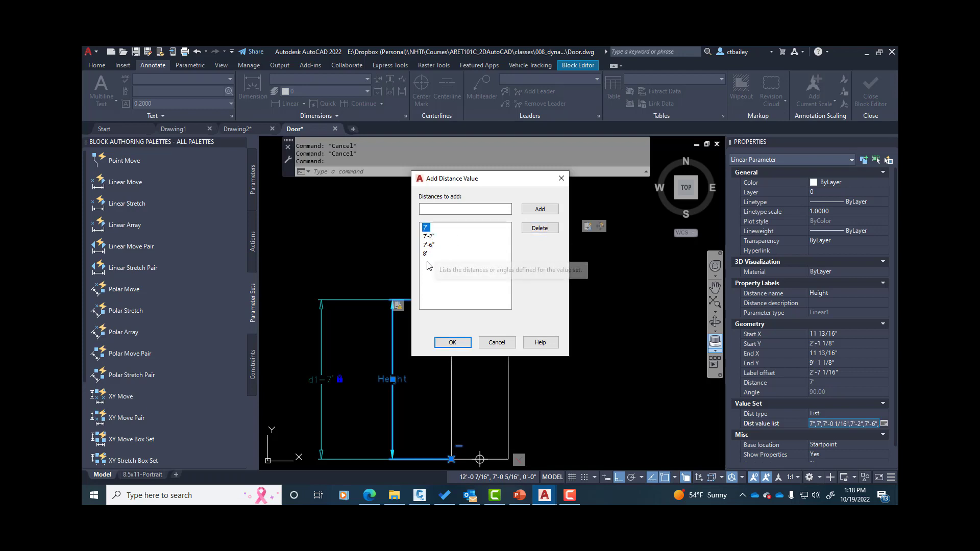
{"action": "left_click", "coordinate": [449, 341]}
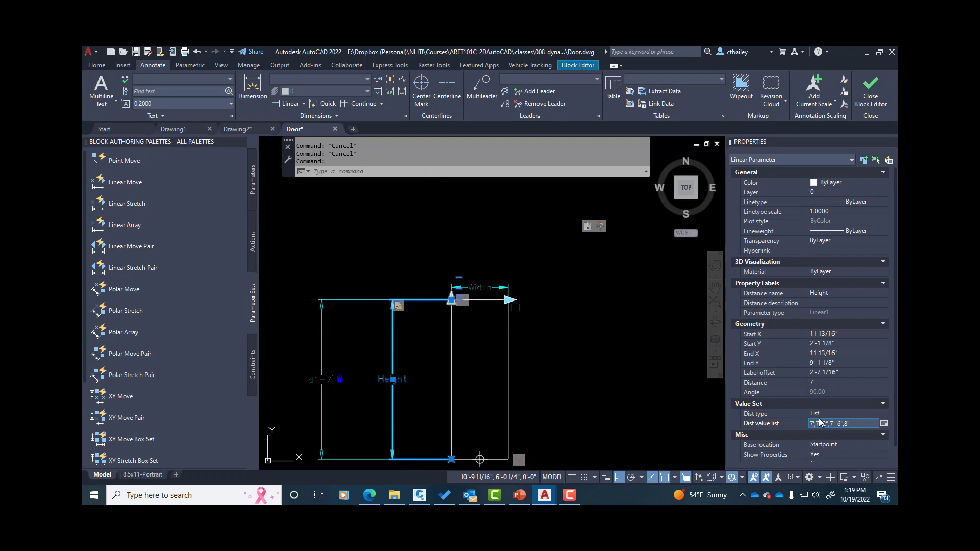
{"action": "scroll", "coordinate": [824, 387], "scroll_direction": "down", "scroll_amount": 1}
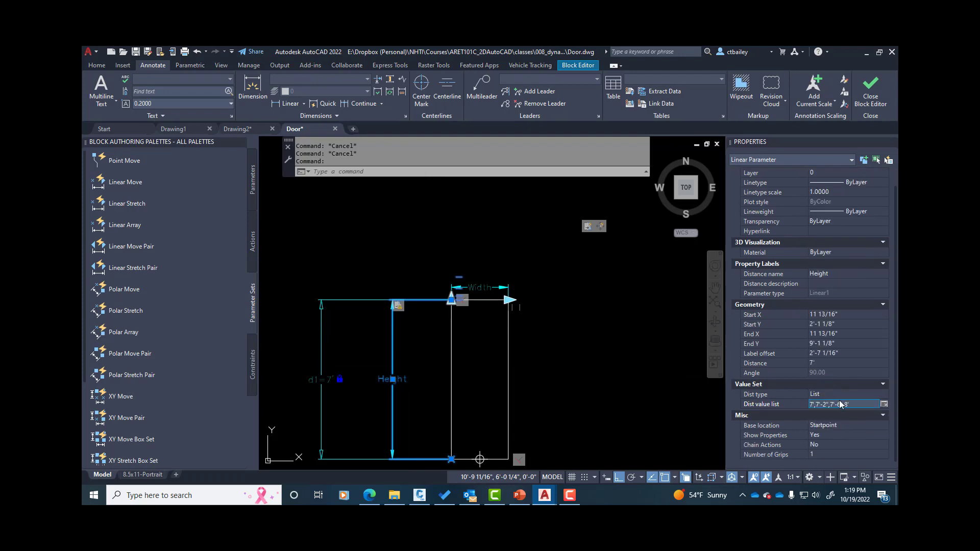
{"action": "key", "text": "Escape"}
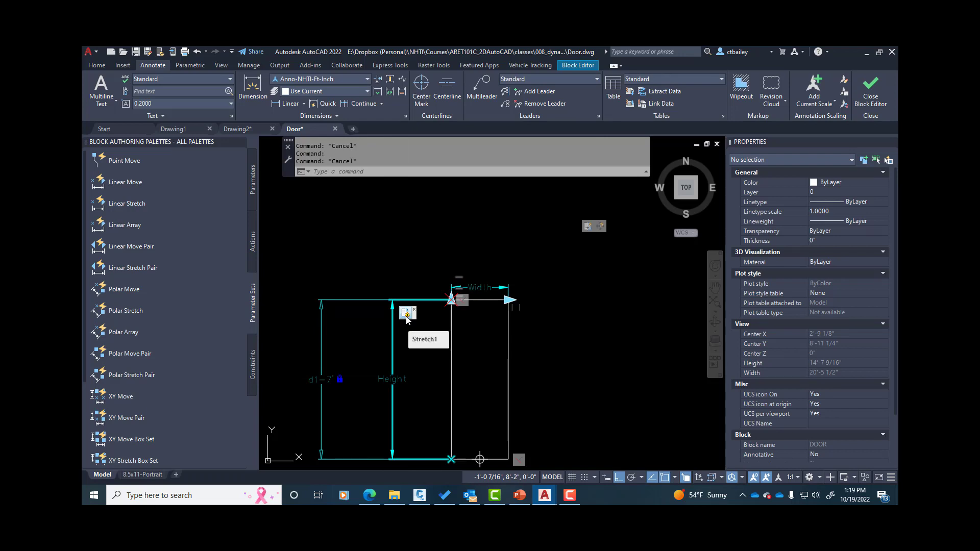
Start a new selection set for the Stretch1 action, with a stretch frame around the door's top edge and the Height parameter's upper end.
{"action": "scroll", "coordinate": [429, 316], "scroll_direction": "up", "scroll_amount": 5}
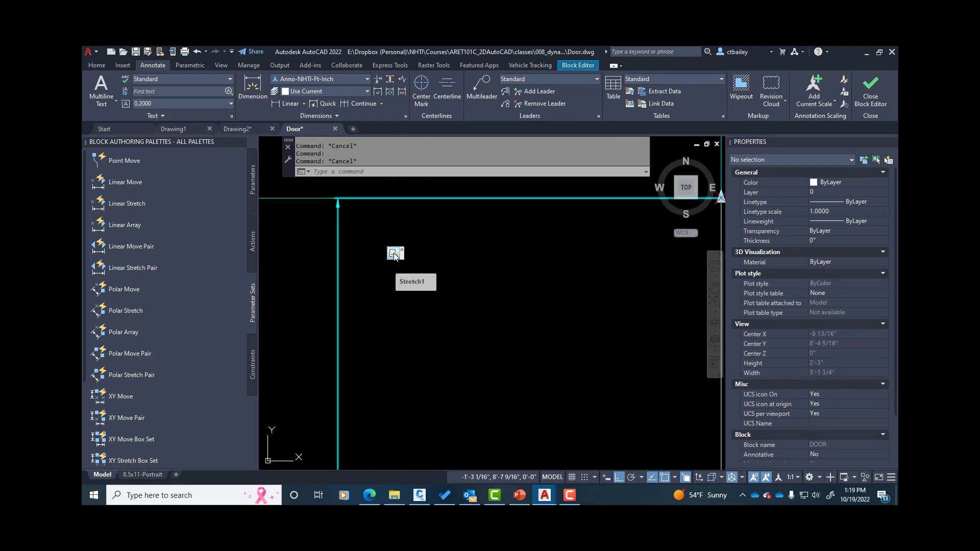
{"action": "scroll", "coordinate": [436, 301], "scroll_direction": "down", "scroll_amount": 5}
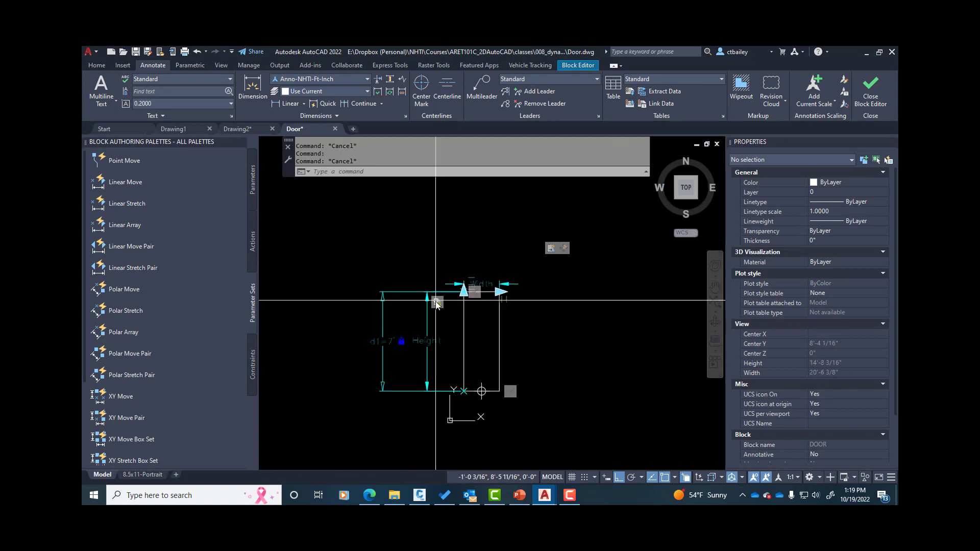
{"action": "left_click", "coordinate": [437, 303]}
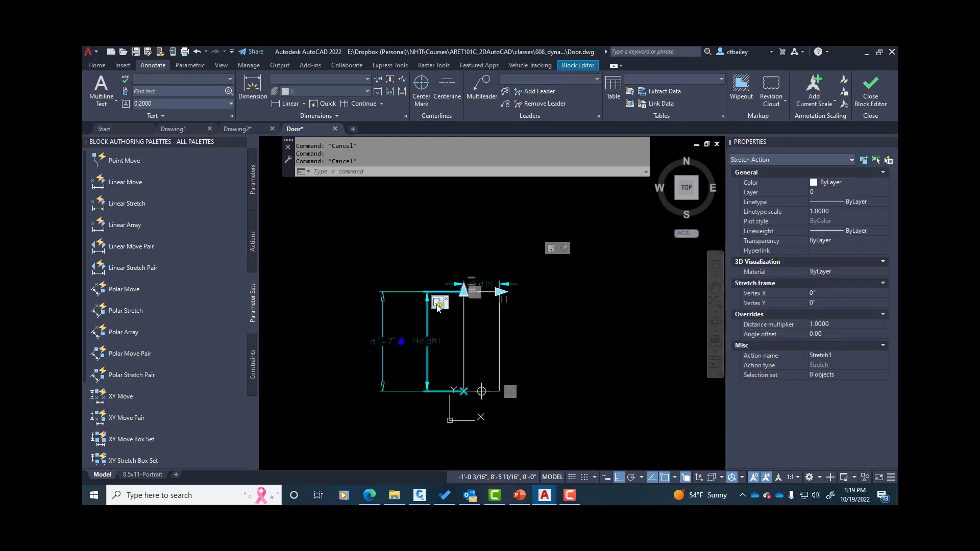
{"action": "right_click", "coordinate": [437, 306]}
{"action": "mouse_move", "coordinate": [497, 327]}
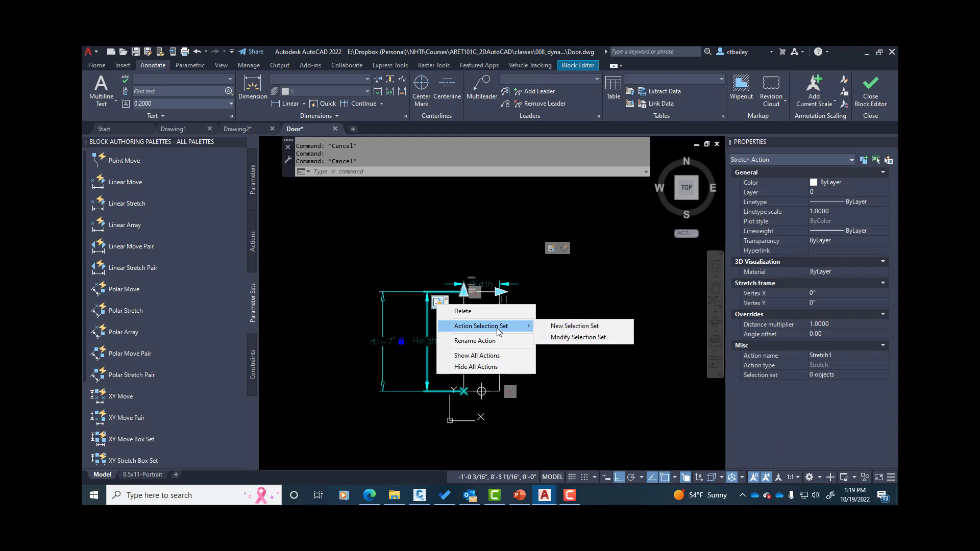
{"action": "left_click", "coordinate": [564, 328]}
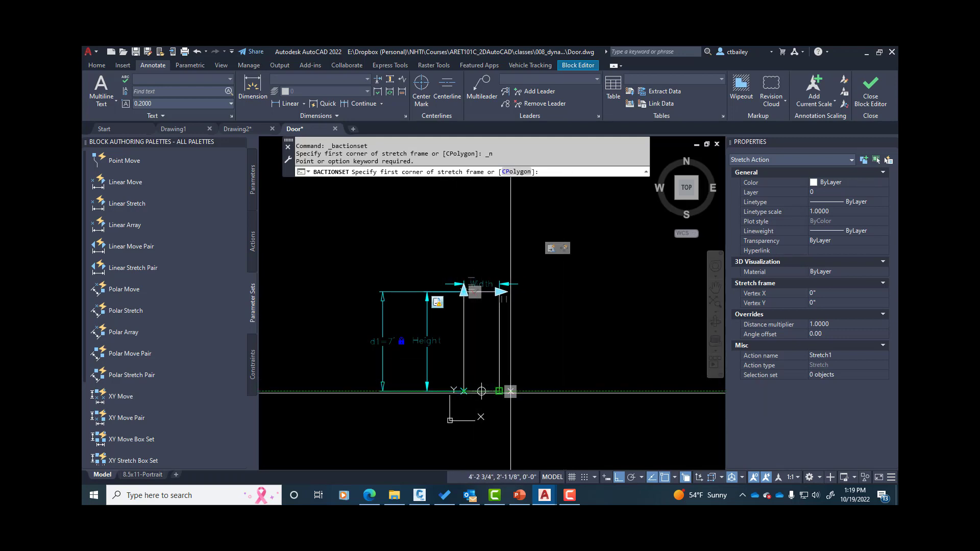
{"action": "left_click", "coordinate": [532, 266]}
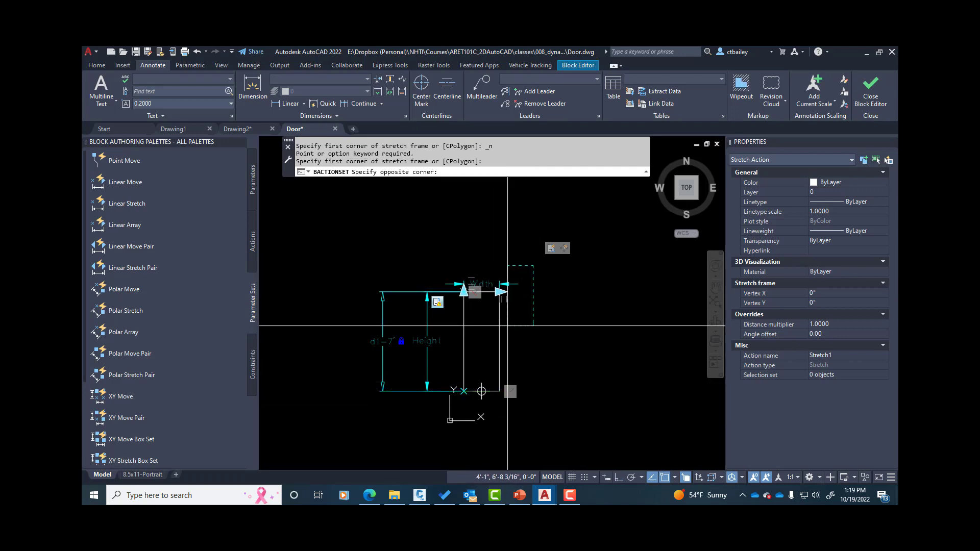
{"action": "left_click", "coordinate": [418, 319]}
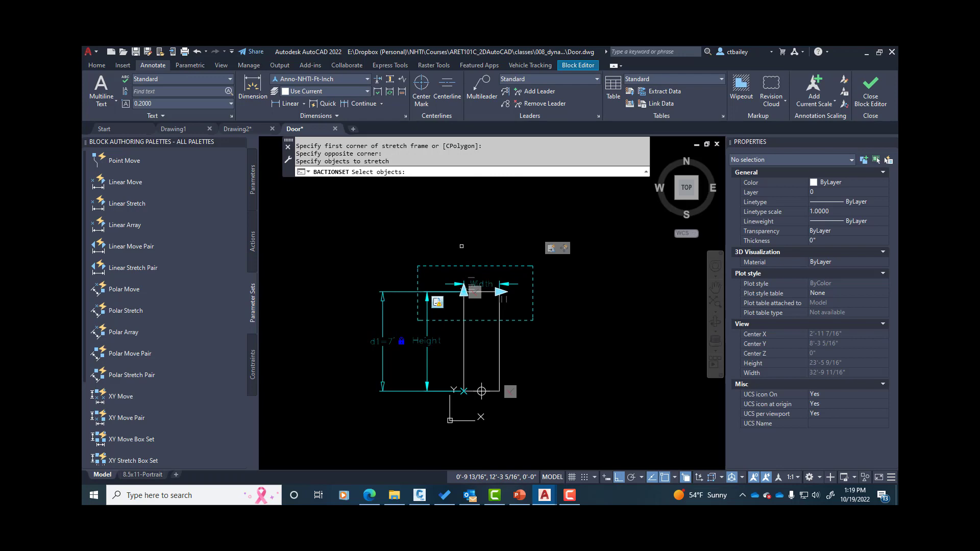
Include the door rectangle, the Width parameter and the Height parameter as the objects stretched by the action.
{"action": "left_click", "coordinate": [465, 345]}
{"action": "scroll", "coordinate": [488, 309], "scroll_direction": "up", "scroll_amount": 2}
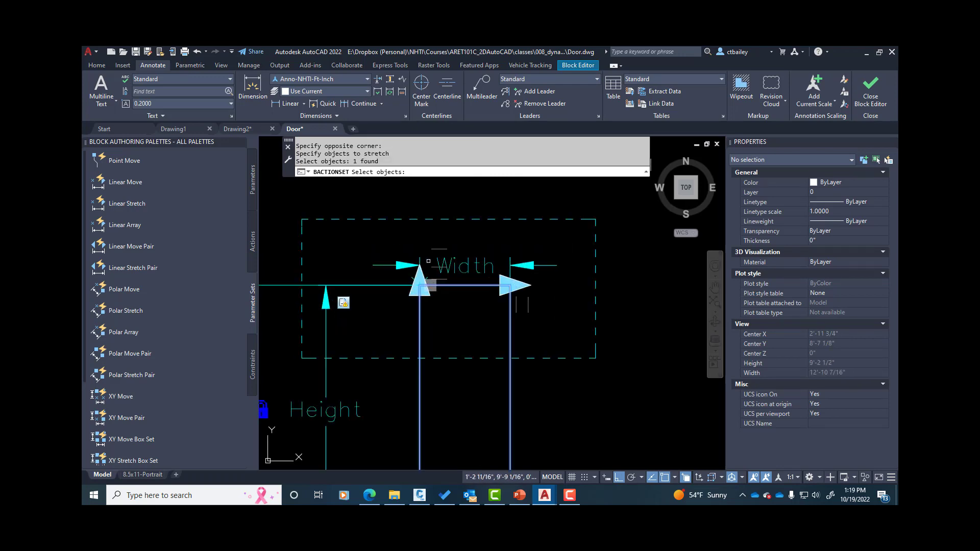
{"action": "left_click", "coordinate": [464, 261]}
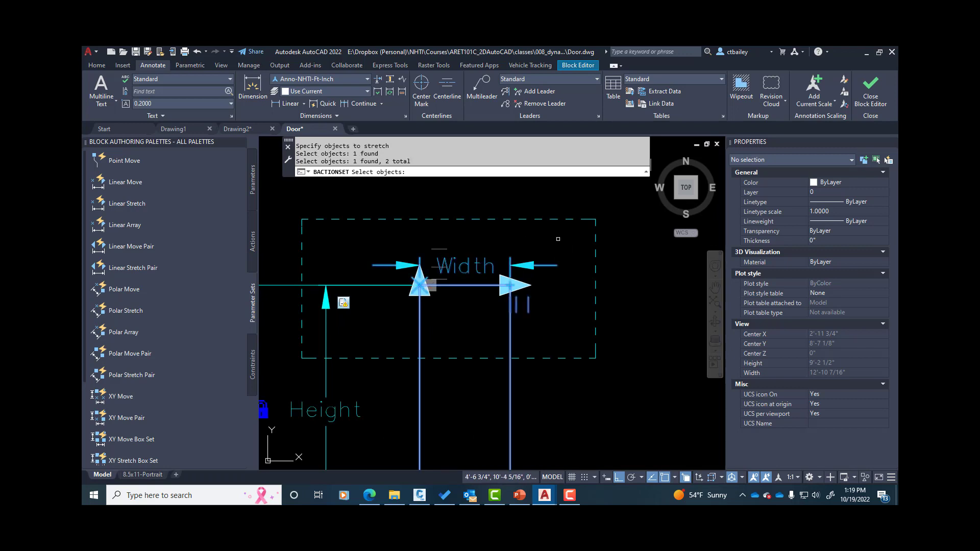
{"action": "scroll", "coordinate": [566, 239], "scroll_direction": "down", "scroll_amount": 2}
{"action": "left_click", "coordinate": [422, 352]}
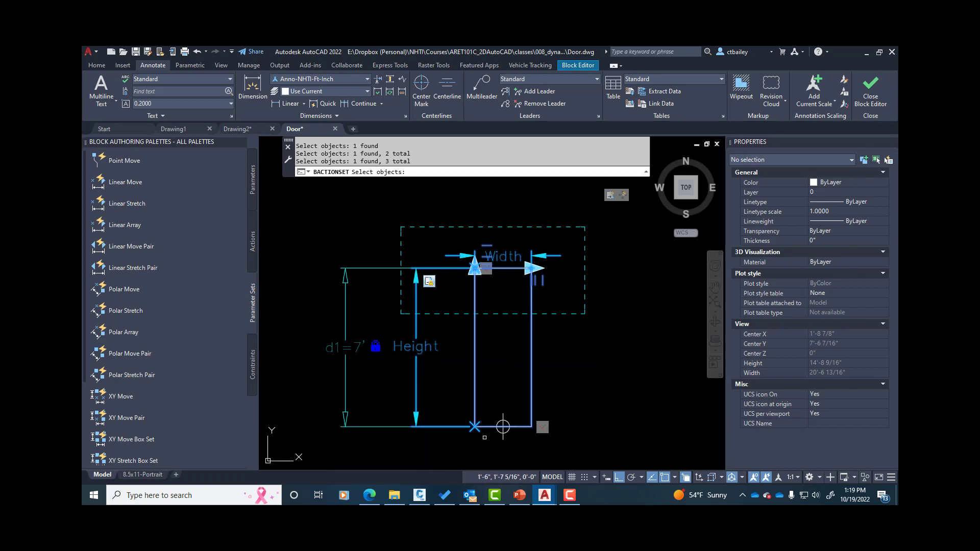
{"action": "key", "text": "Return"}
Erase the 7' vertical constraint parameter from the block and exit the Block Editor, saving the changes.
{"action": "left_click", "coordinate": [360, 368]}
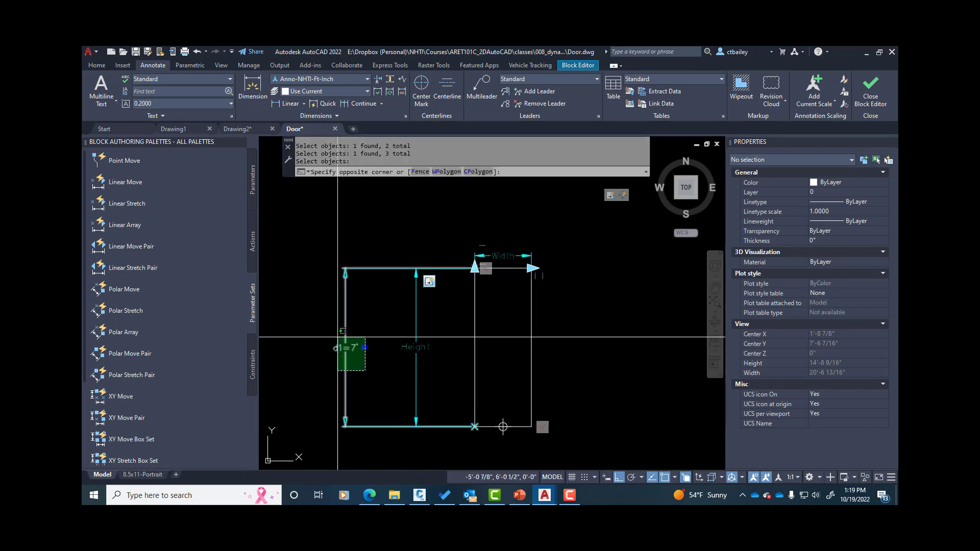
{"action": "left_click", "coordinate": [337, 337]}
{"action": "key", "text": "Delete"}
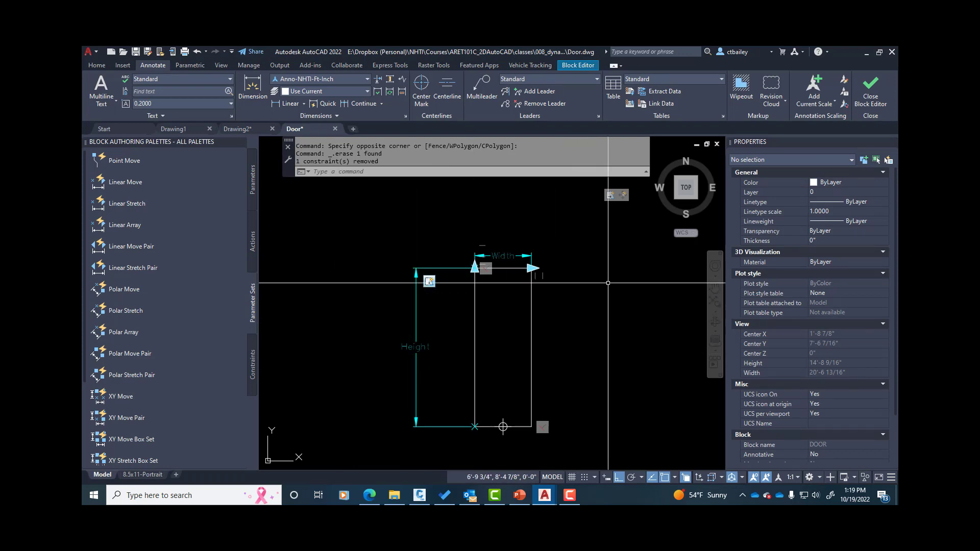
{"action": "left_click", "coordinate": [876, 96]}
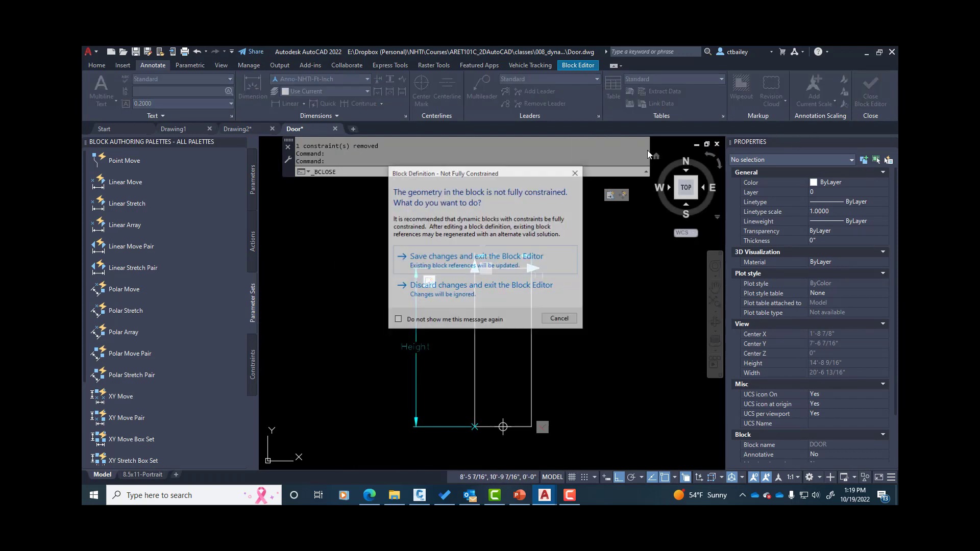
{"action": "left_click", "coordinate": [449, 259]}
Test the inserted DOOR block's width grip by stretching the door to 3' wide and back to 2'-6".
{"action": "scroll", "coordinate": [485, 262], "scroll_direction": "up", "scroll_amount": 5}
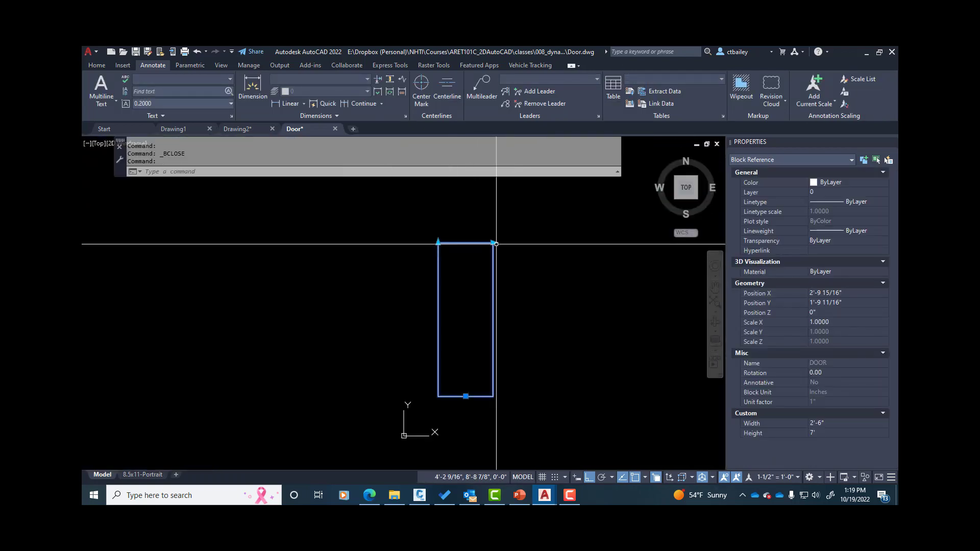
{"action": "left_click", "coordinate": [493, 241]}
{"action": "left_click", "coordinate": [505, 243]}
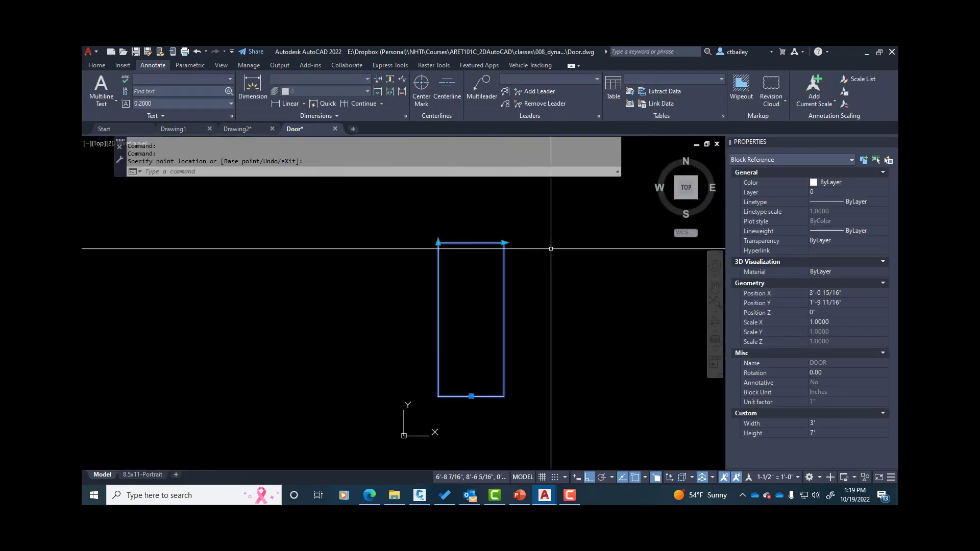
{"action": "left_click", "coordinate": [504, 242]}
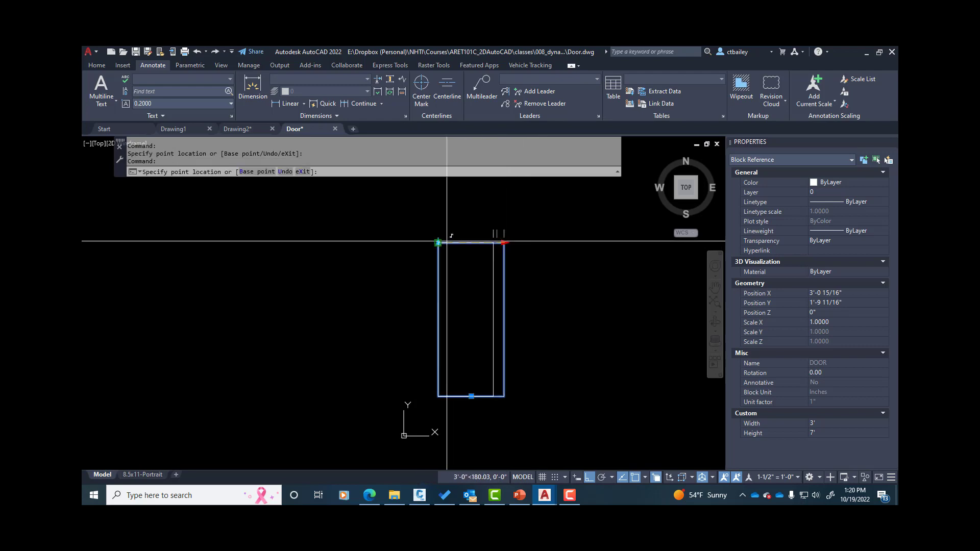
{"action": "left_click", "coordinate": [446, 240]}
Test the DOOR block's grips by stretching its height to 7'-6", then 8', and its width to 3'.
{"action": "left_click", "coordinate": [439, 241]}
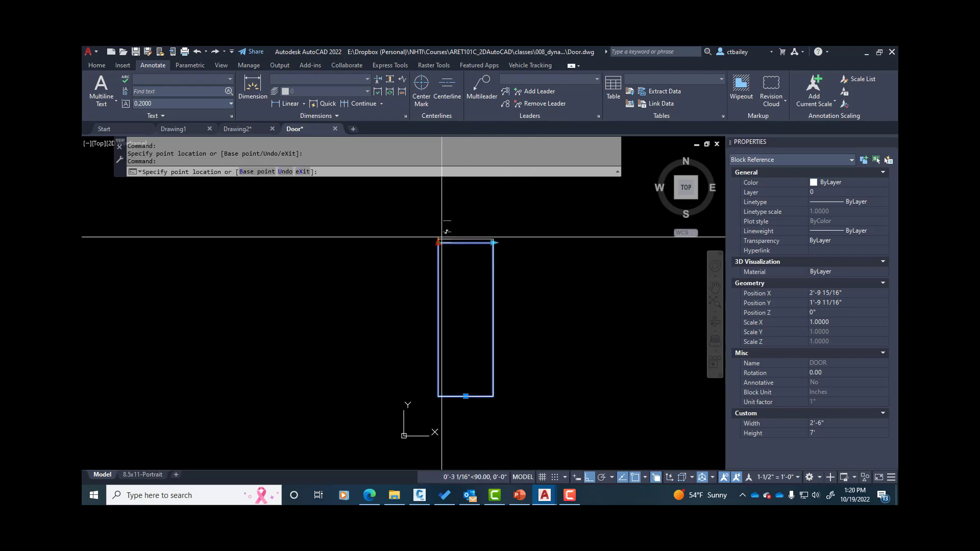
{"action": "left_click", "coordinate": [439, 228]}
{"action": "left_click", "coordinate": [438, 231]}
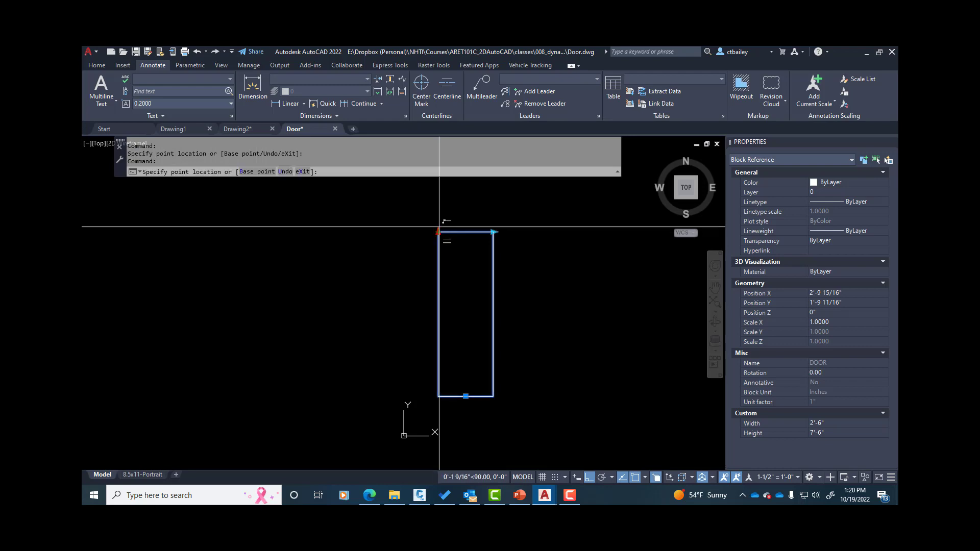
{"action": "left_click", "coordinate": [439, 219]}
{"action": "left_click", "coordinate": [493, 221]}
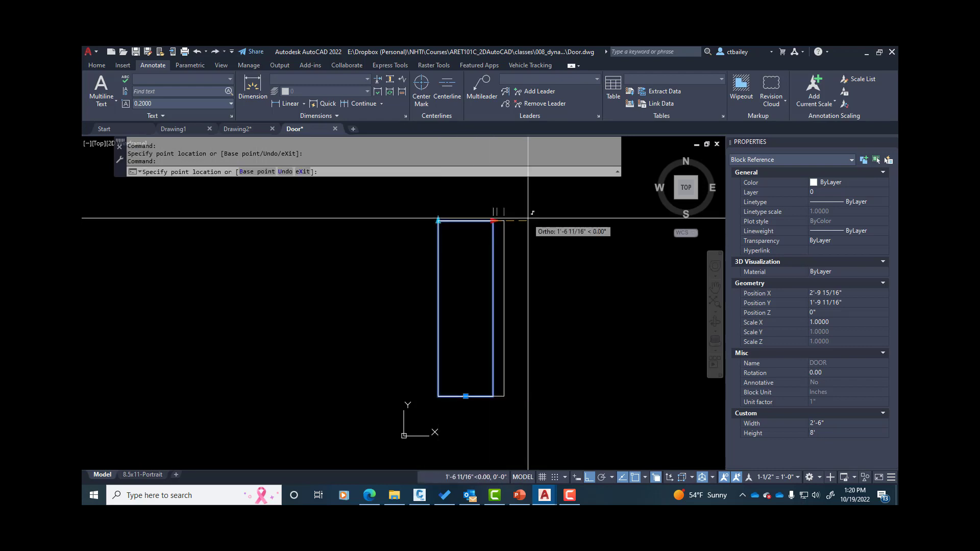
{"action": "key", "text": "Escape"}
{"action": "key", "text": "Escape"}
Turn off object snap and stretch the door back to 2'-6" wide and 7' high with its grips.
{"action": "left_click", "coordinate": [506, 275]}
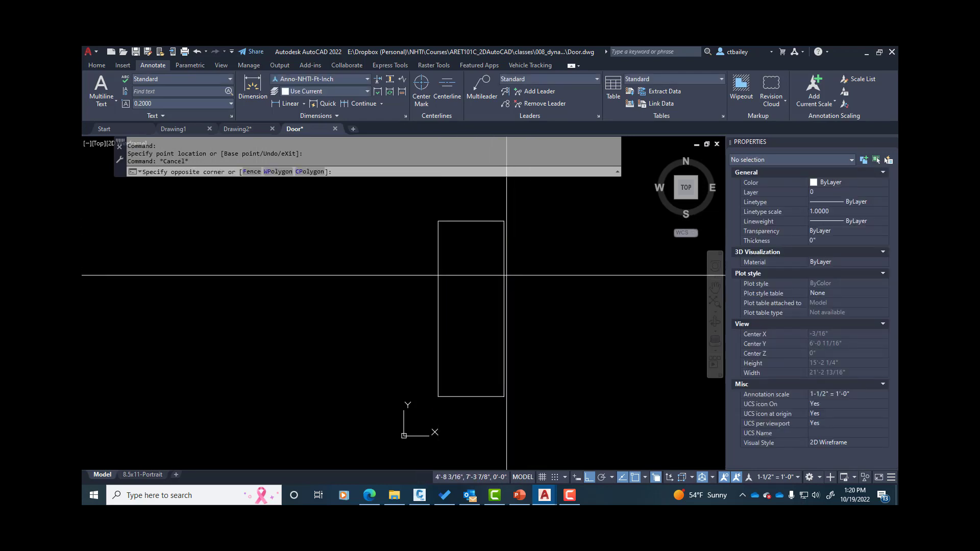
{"action": "left_click", "coordinate": [477, 263]}
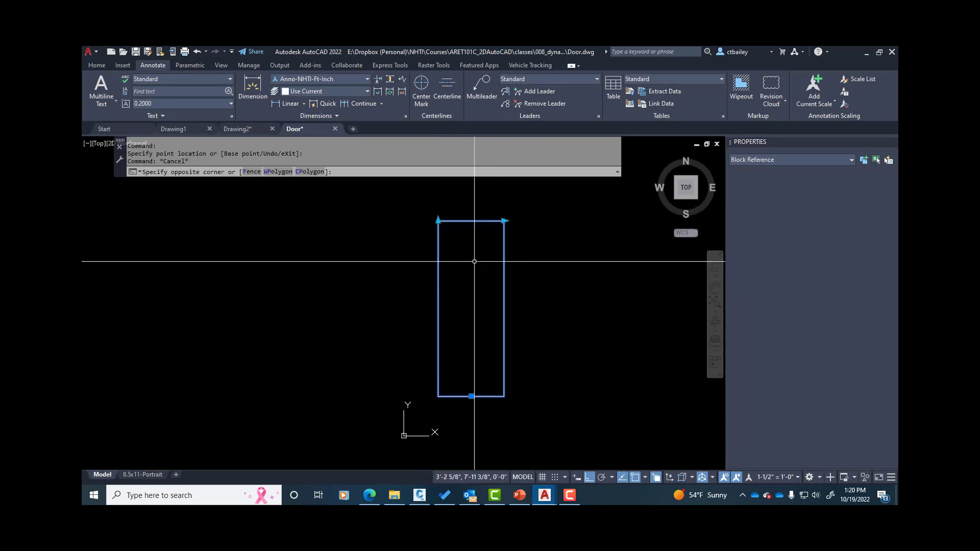
{"action": "left_click", "coordinate": [504, 220]}
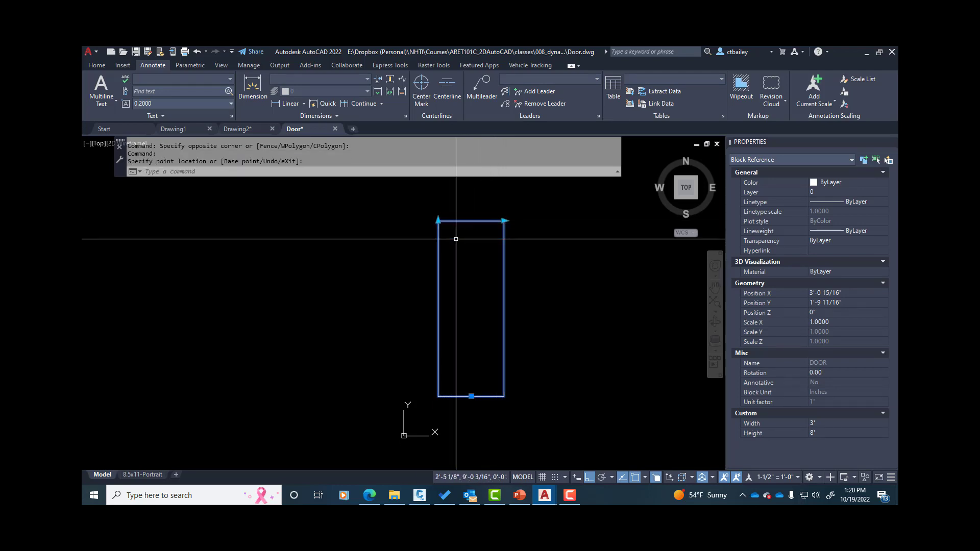
{"action": "left_click", "coordinate": [479, 208]}
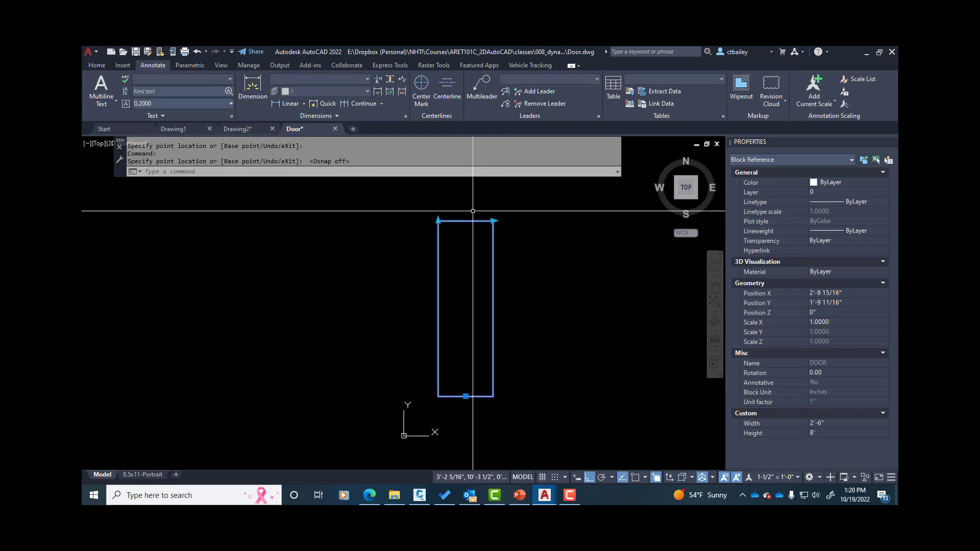
{"action": "left_click", "coordinate": [438, 220]}
{"action": "key", "text": "F3"}
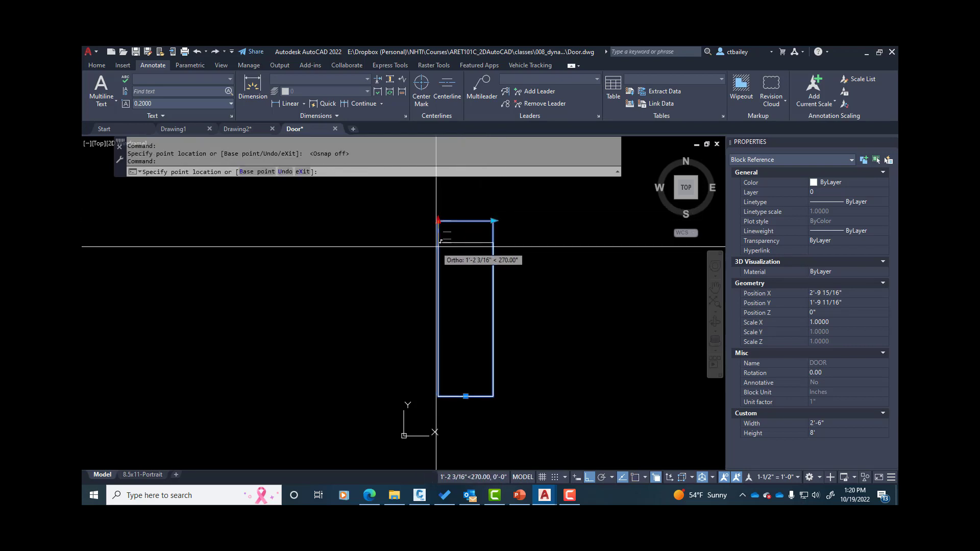
{"action": "key", "text": "Escape"}
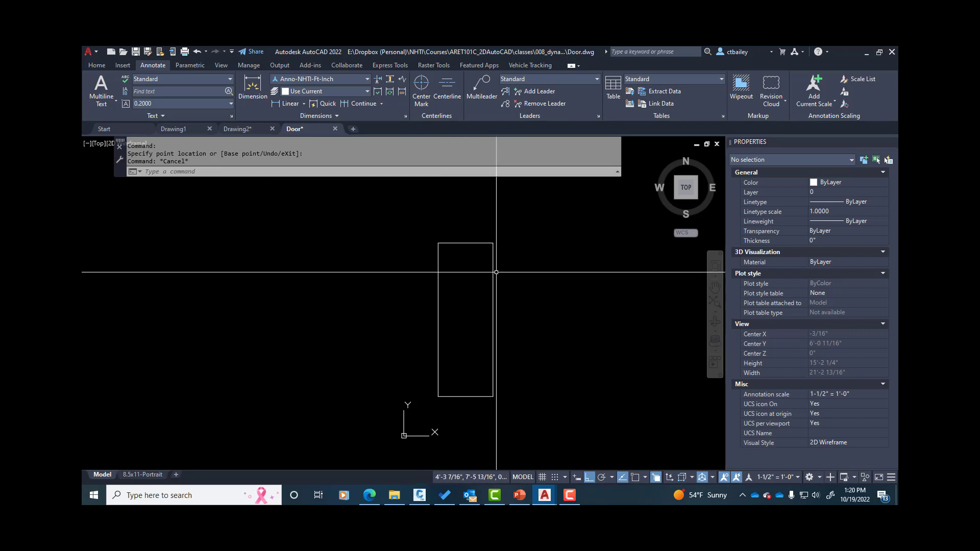
{"action": "left_click", "coordinate": [494, 275]}
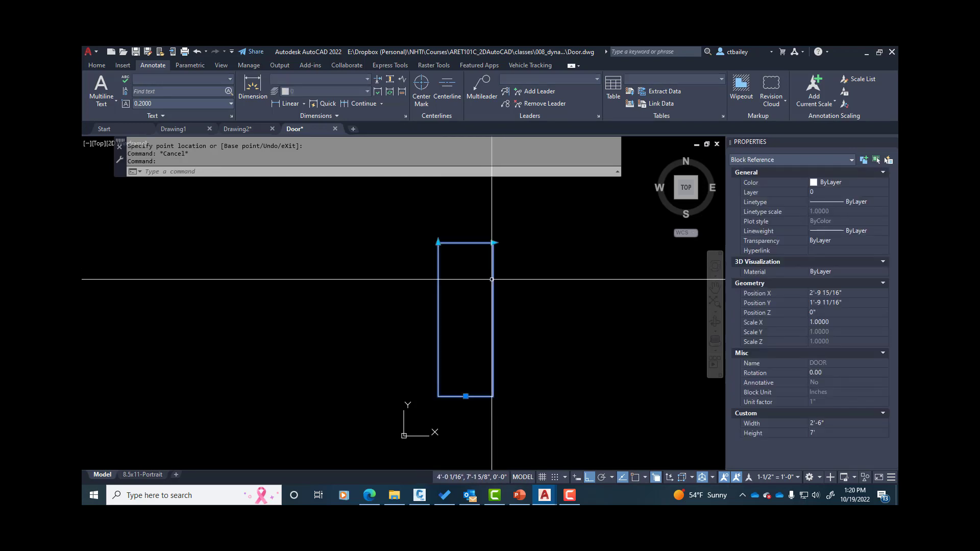
{"action": "key", "text": "Escape"}
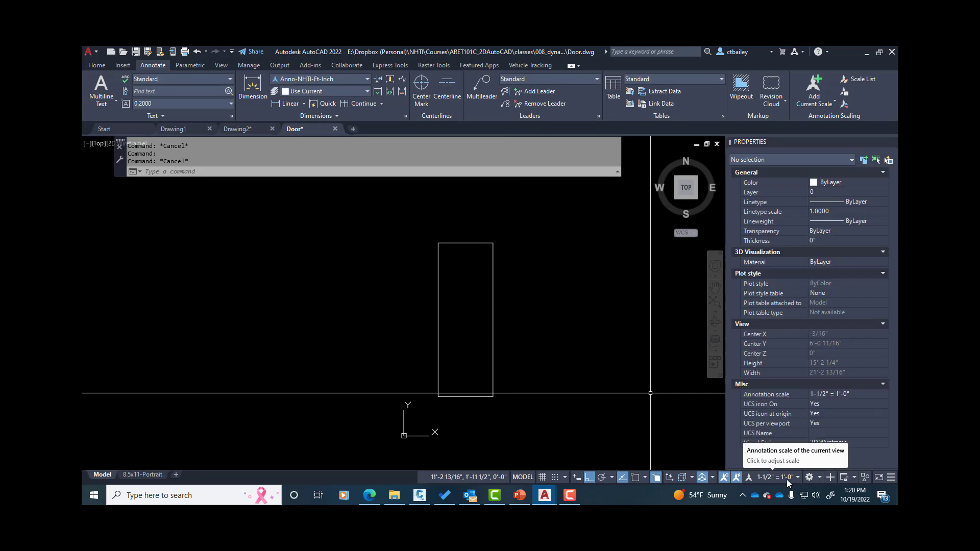
Open the DOOR block in the Block Editor.
{"action": "left_click", "coordinate": [493, 322]}
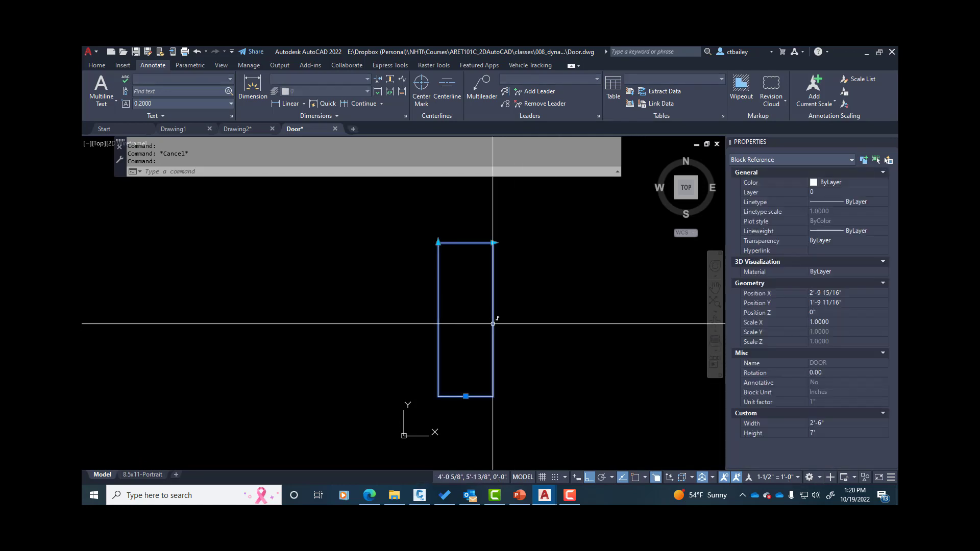
{"action": "right_click", "coordinate": [493, 320]}
{"action": "left_click", "coordinate": [528, 220]}
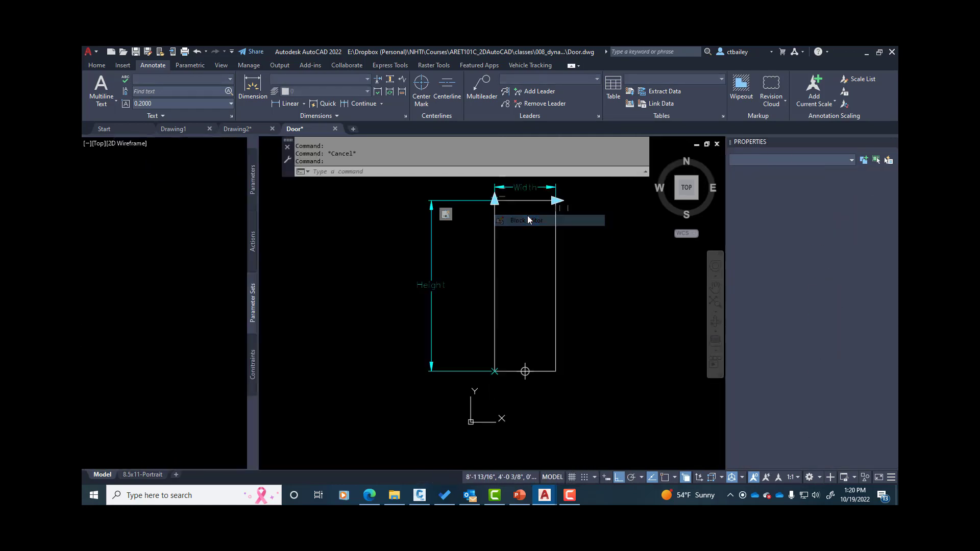
Dimension the door rectangle's height along its left edge and its width along its bottom edge, both inside the outline.
{"action": "left_click", "coordinate": [153, 65]}
{"action": "left_click", "coordinate": [250, 88]}
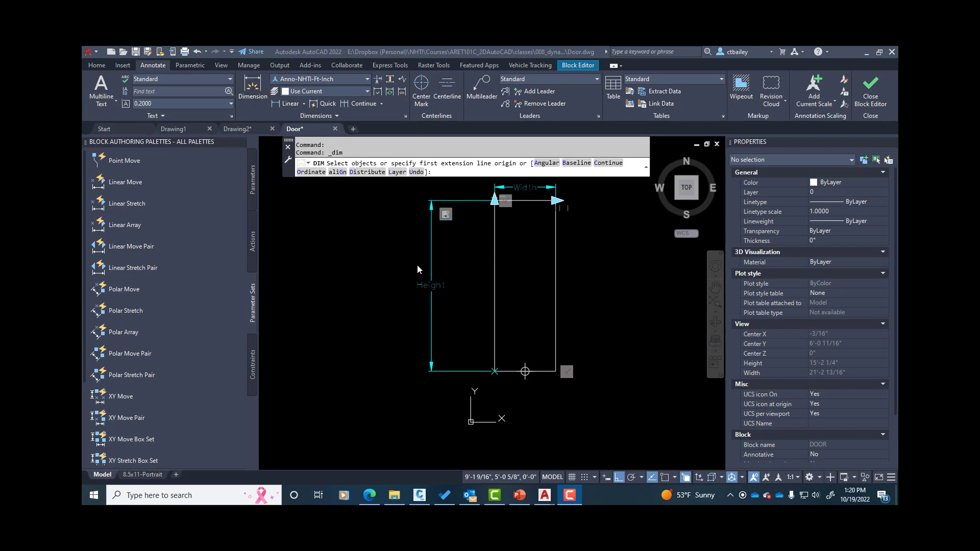
{"action": "left_click", "coordinate": [511, 361]}
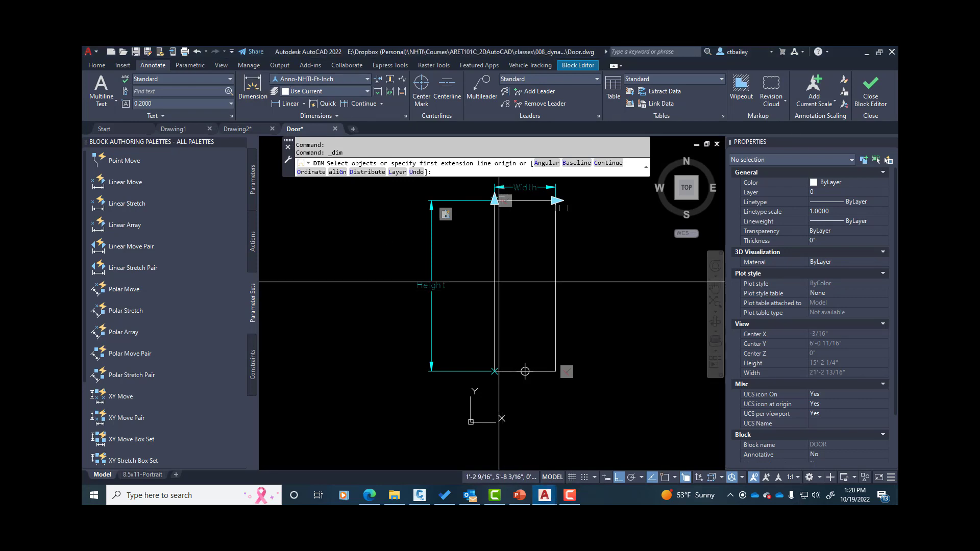
{"action": "left_click", "coordinate": [494, 279]}
{"action": "key", "text": "Escape"}
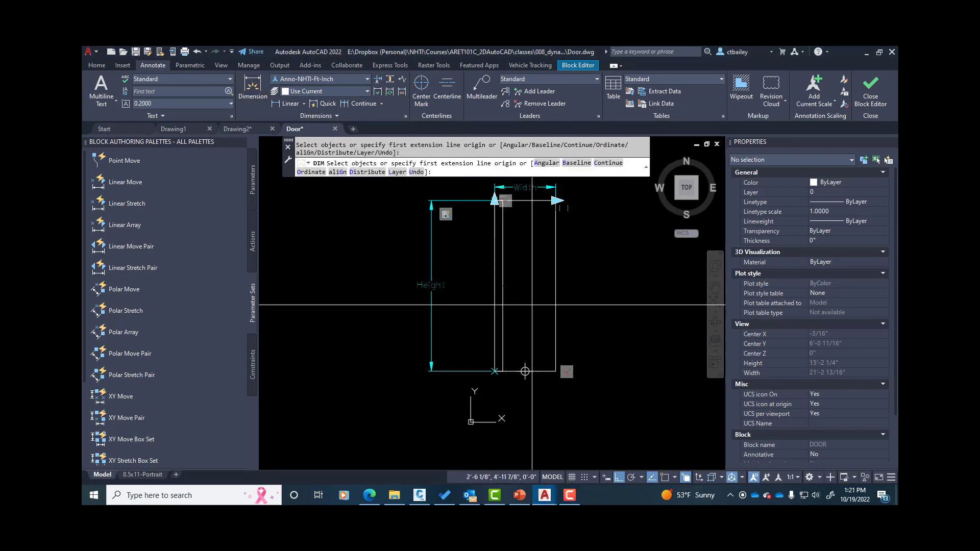
{"action": "left_click", "coordinate": [525, 371]}
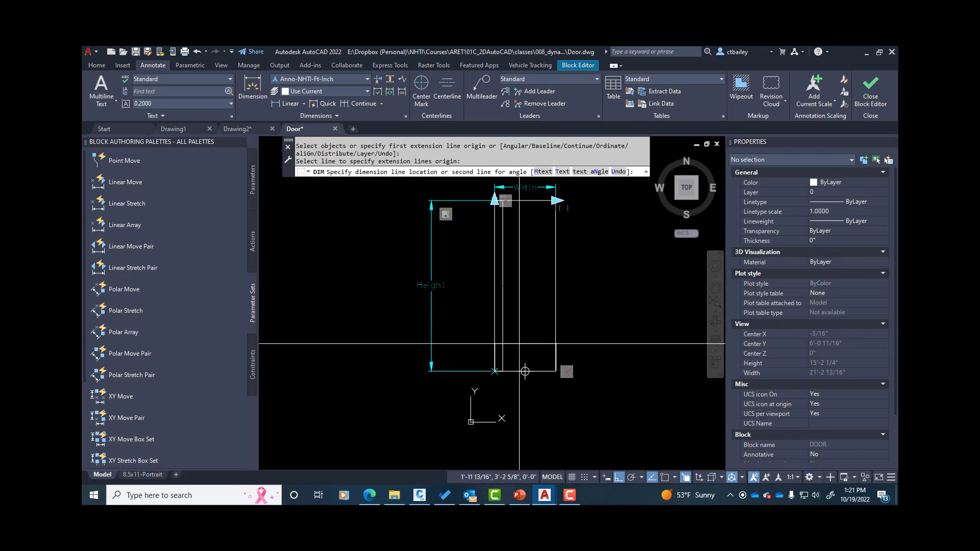
{"action": "key", "text": "Escape"}
{"action": "key", "text": "Escape"}
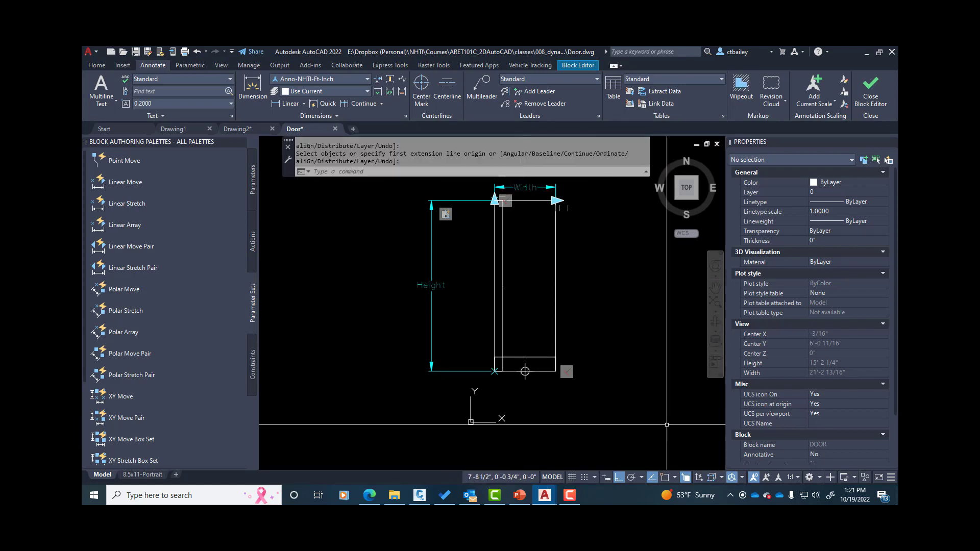
Set the Block Editor's annotation scale to 1" = 1'-0" and exit the editor, saving the block changes.
{"action": "left_click", "coordinate": [798, 477]}
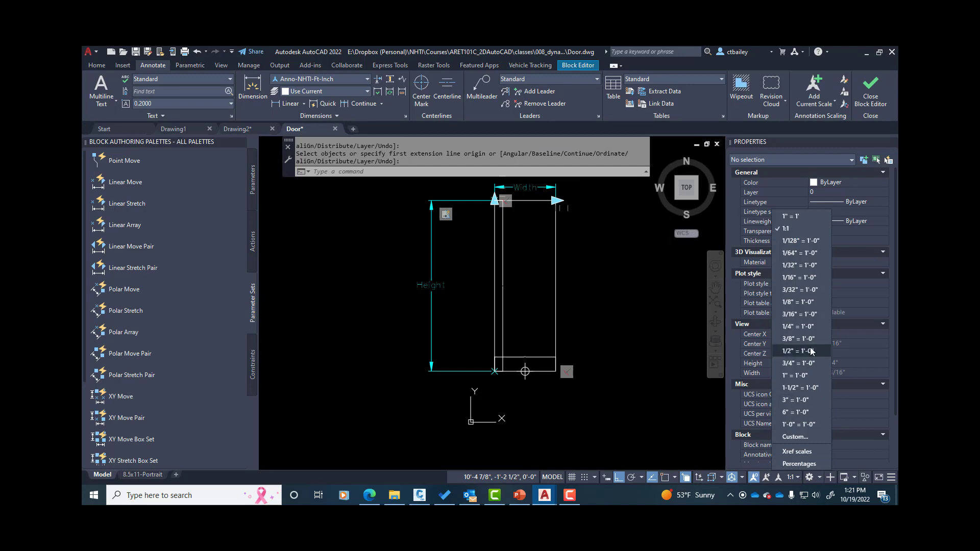
{"action": "left_click", "coordinate": [797, 377]}
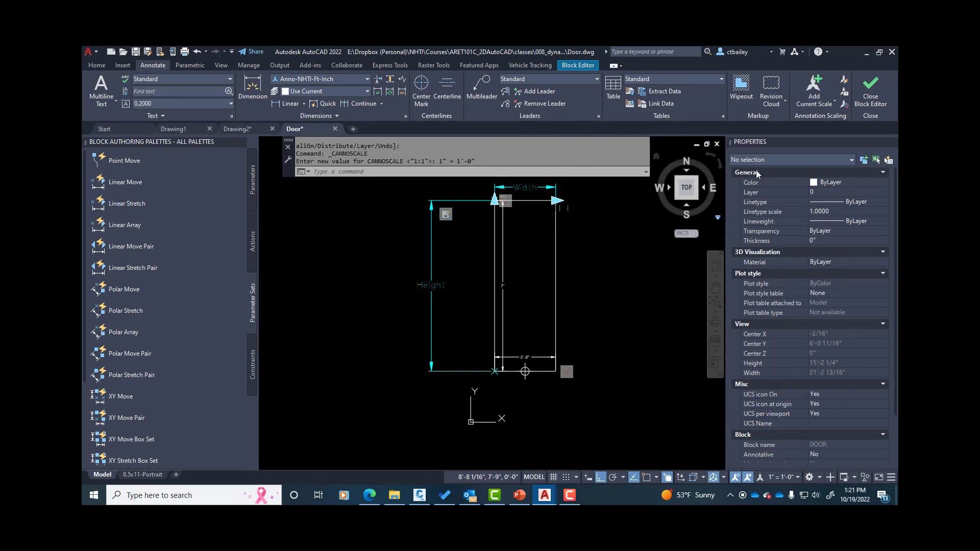
{"action": "left_click", "coordinate": [869, 91]}
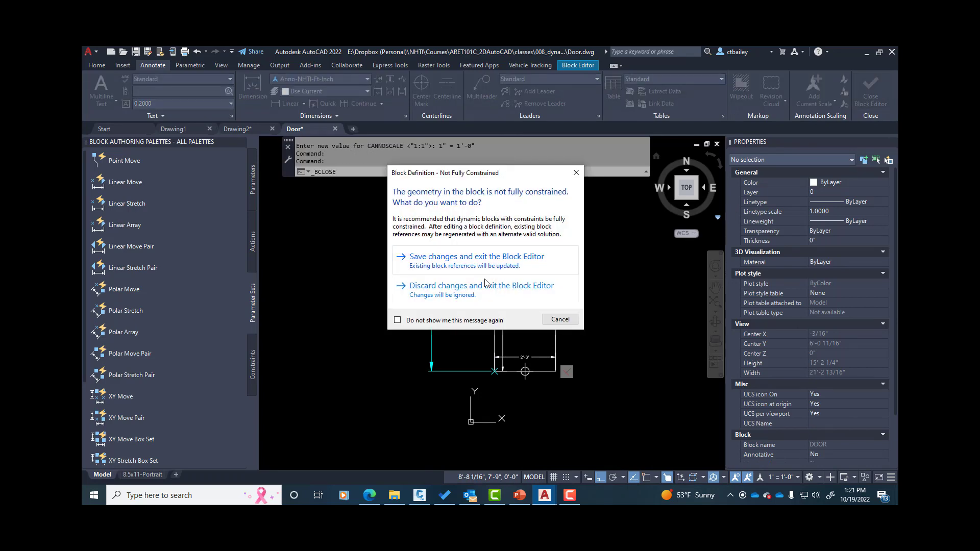
{"action": "left_click", "coordinate": [467, 268]}
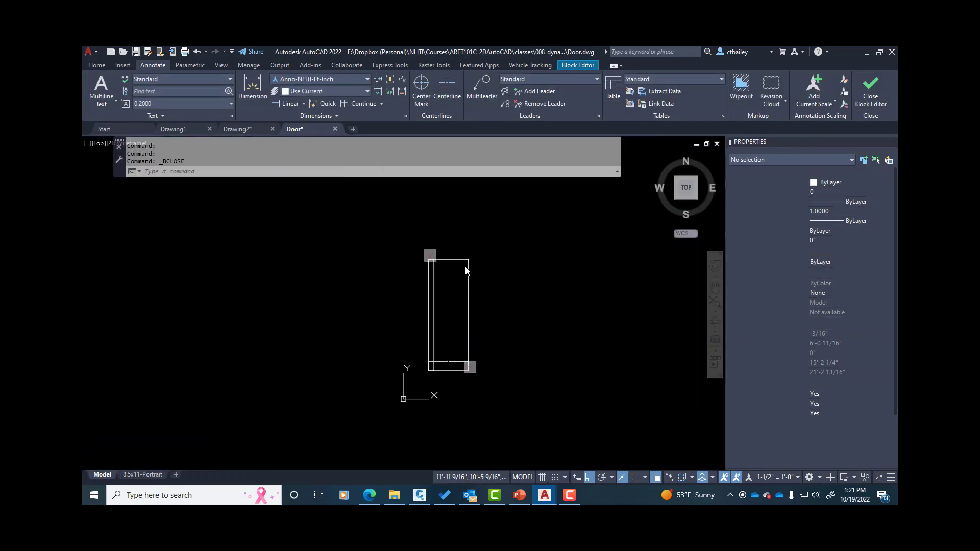
Set the drawing's annotation scale to 1" = 1'-0" so the door's dimensions are readable.
{"action": "left_click", "coordinate": [771, 478]}
{"action": "left_click", "coordinate": [765, 375]}
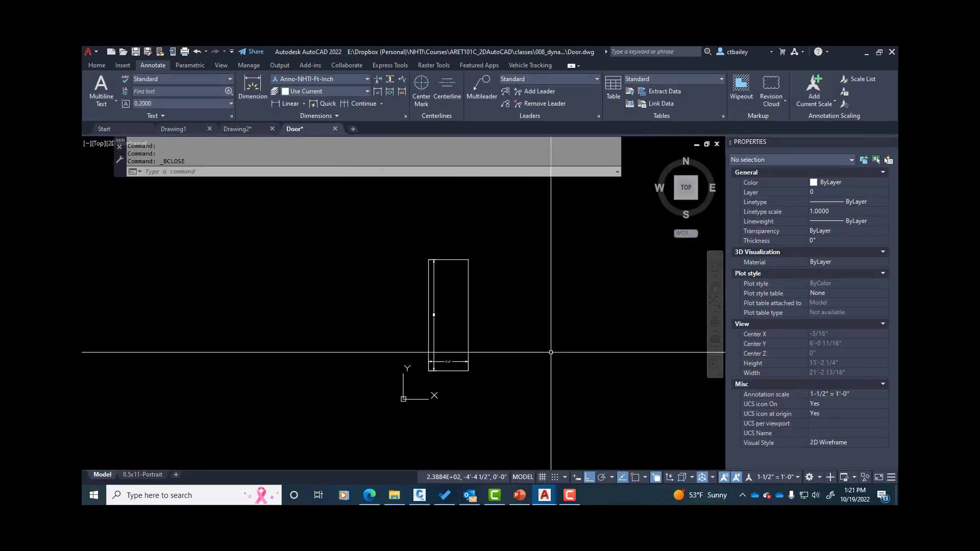
{"action": "scroll", "coordinate": [466, 364], "scroll_direction": "up", "scroll_amount": 3}
{"action": "scroll", "coordinate": [466, 364], "scroll_direction": "down", "scroll_amount": 2}
{"action": "scroll", "coordinate": [480, 273], "scroll_direction": "up", "scroll_amount": 2}
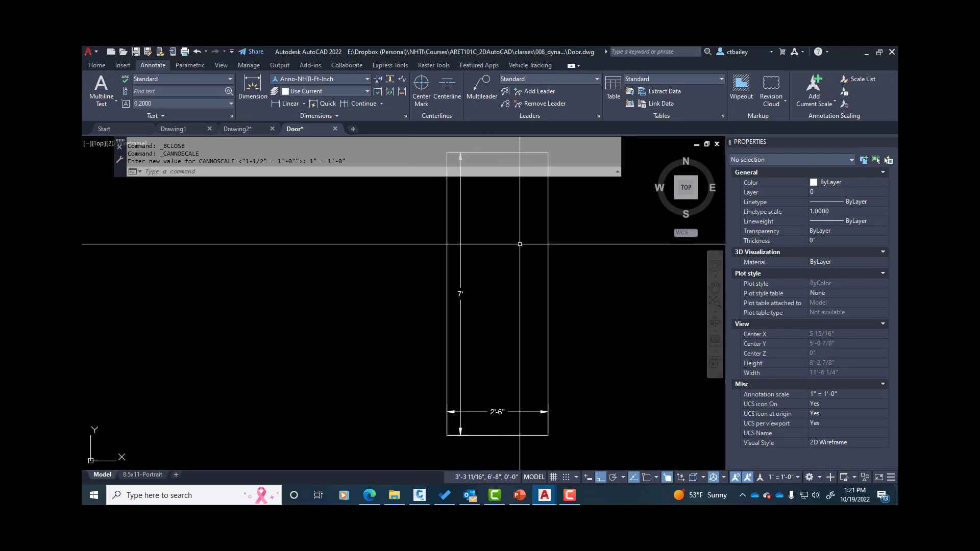
Stretch the dimensioned door to 3' wide with its width grip.
{"action": "left_click", "coordinate": [565, 320]}
{"action": "left_click", "coordinate": [542, 325]}
{"action": "scroll", "coordinate": [509, 361], "scroll_direction": "down", "scroll_amount": 2}
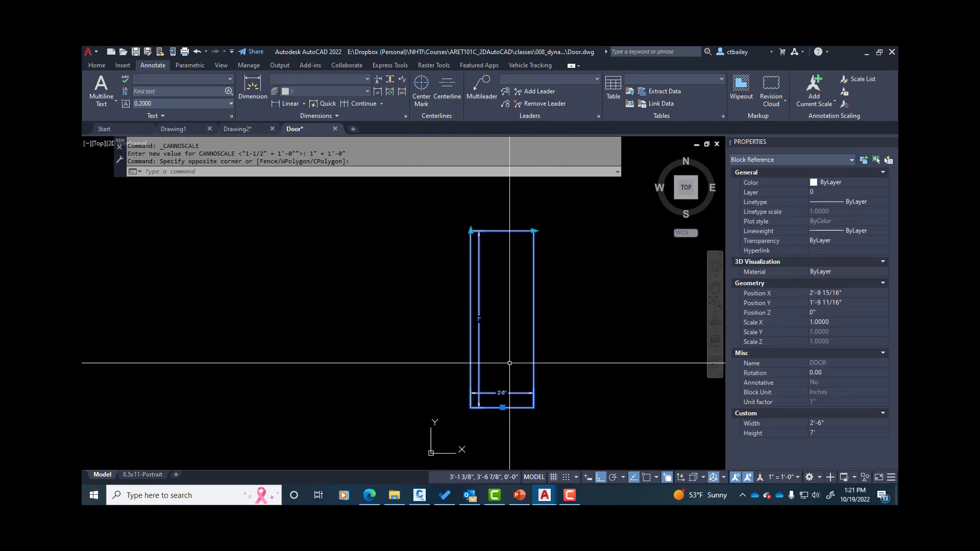
{"action": "left_click", "coordinate": [534, 231]}
{"action": "left_click", "coordinate": [546, 231]}
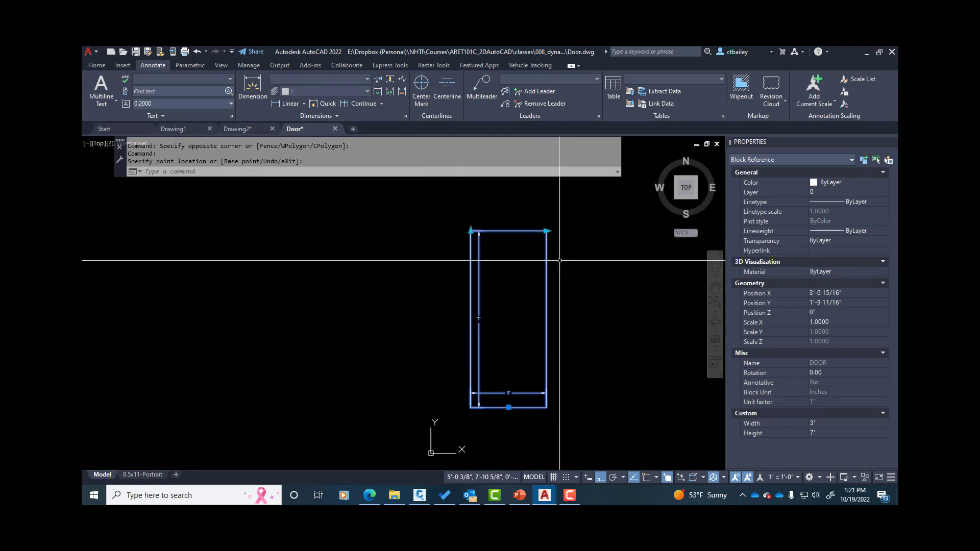
{"action": "key", "text": "Escape"}
Stretch the door to 8' high with its height grip and check the vertical dimension.
{"action": "left_click", "coordinate": [498, 234]}
{"action": "left_click", "coordinate": [466, 230]}
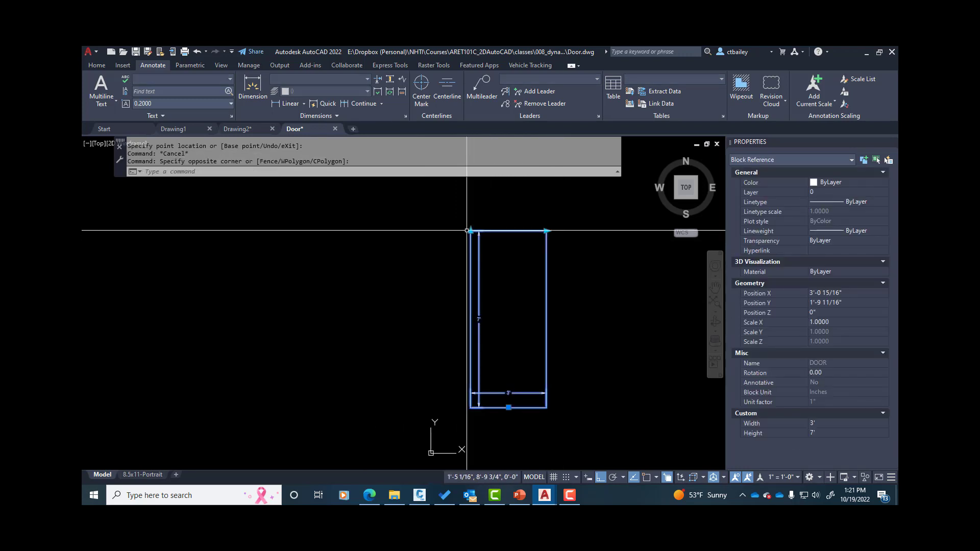
{"action": "left_click", "coordinate": [471, 231]}
{"action": "left_click", "coordinate": [470, 204]}
{"action": "key", "text": "Escape"}
{"action": "scroll", "coordinate": [481, 308], "scroll_direction": "up", "scroll_amount": 5}
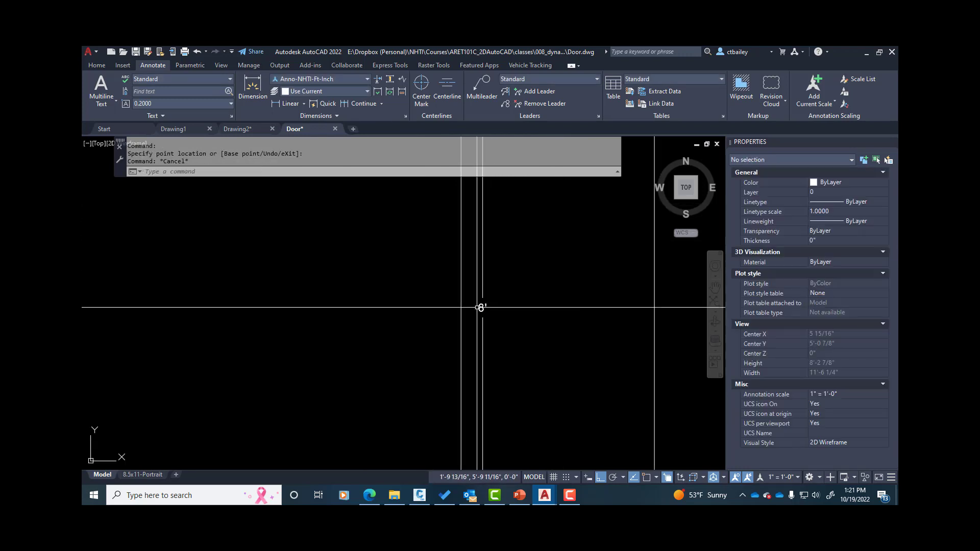
{"action": "scroll", "coordinate": [488, 354], "scroll_direction": "down", "scroll_amount": 6}
Set the door's height to 7'-6" with its height grip and check both dimensions.
{"action": "left_click", "coordinate": [515, 247]}
{"action": "left_click", "coordinate": [512, 230]}
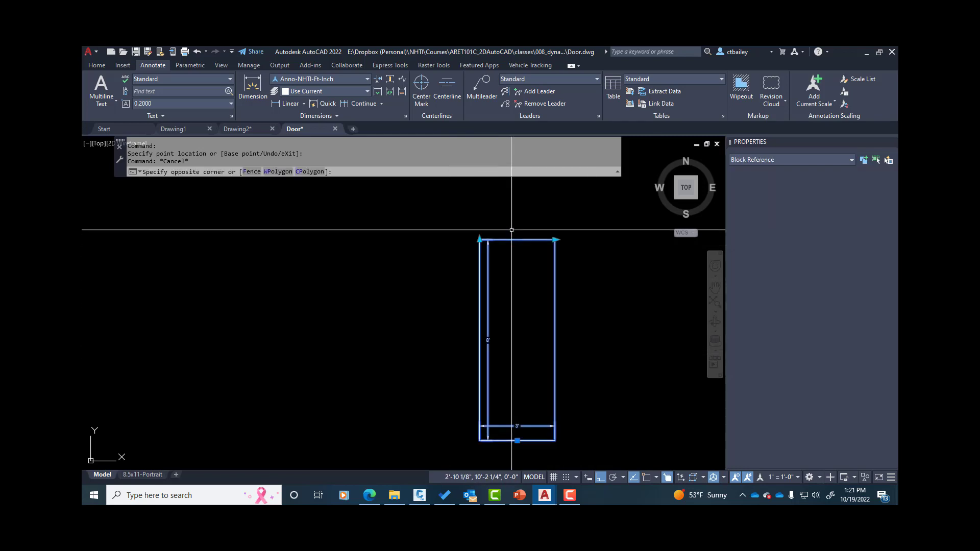
{"action": "left_click", "coordinate": [478, 240]}
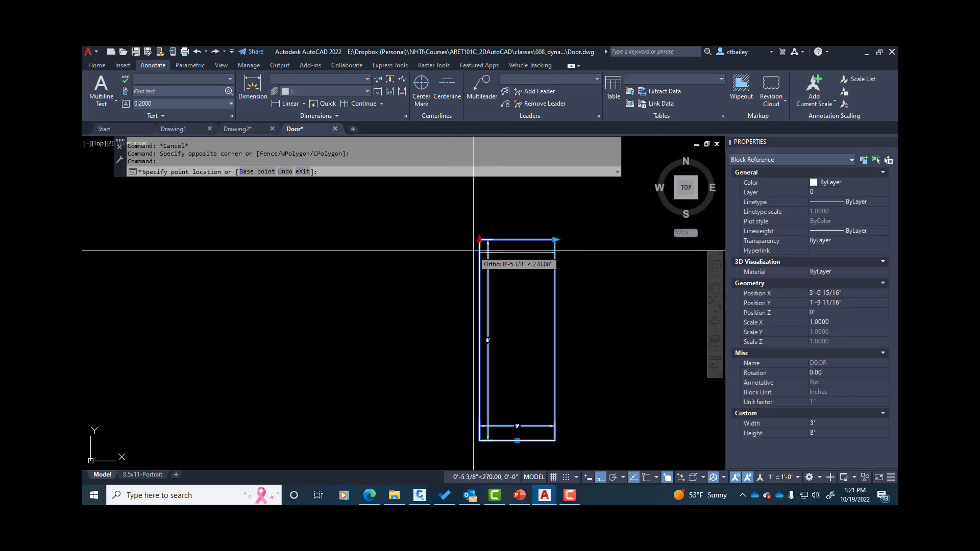
{"action": "left_click", "coordinate": [479, 252]}
{"action": "key", "text": "Escape"}
{"action": "scroll", "coordinate": [494, 345], "scroll_direction": "up", "scroll_amount": 4}
{"action": "scroll", "coordinate": [471, 303], "scroll_direction": "down", "scroll_amount": 4}
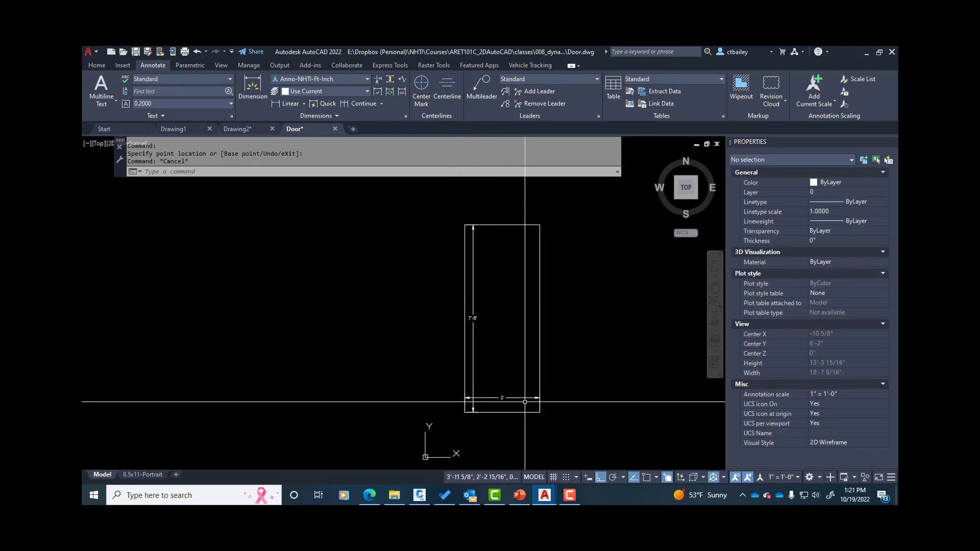
{"action": "scroll", "coordinate": [512, 427], "scroll_direction": "up", "scroll_amount": 2}
{"action": "scroll", "coordinate": [512, 428], "scroll_direction": "down", "scroll_amount": 2}
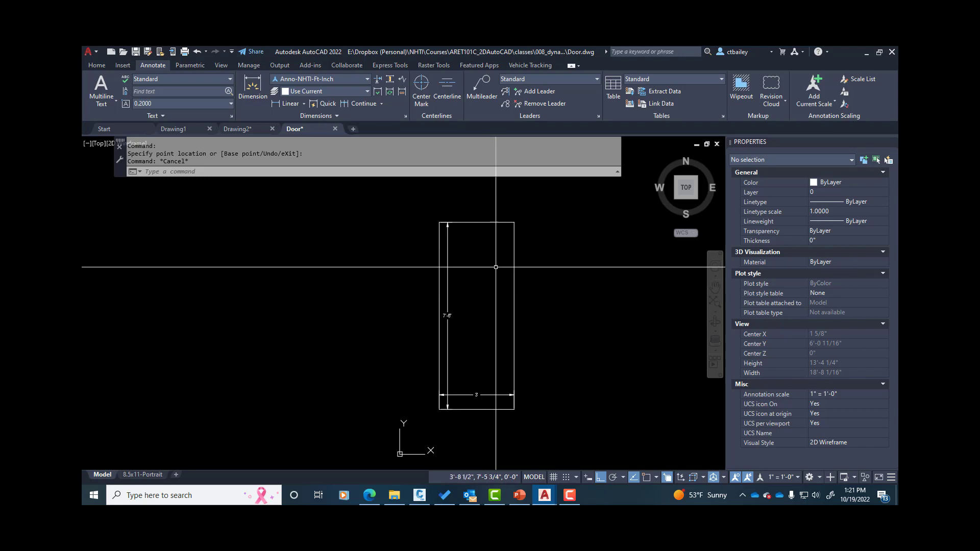
Open the DOOR block in the Block Editor and erase its width and height dimensions.
{"action": "left_click", "coordinate": [513, 259]}
{"action": "right_click", "coordinate": [513, 259]}
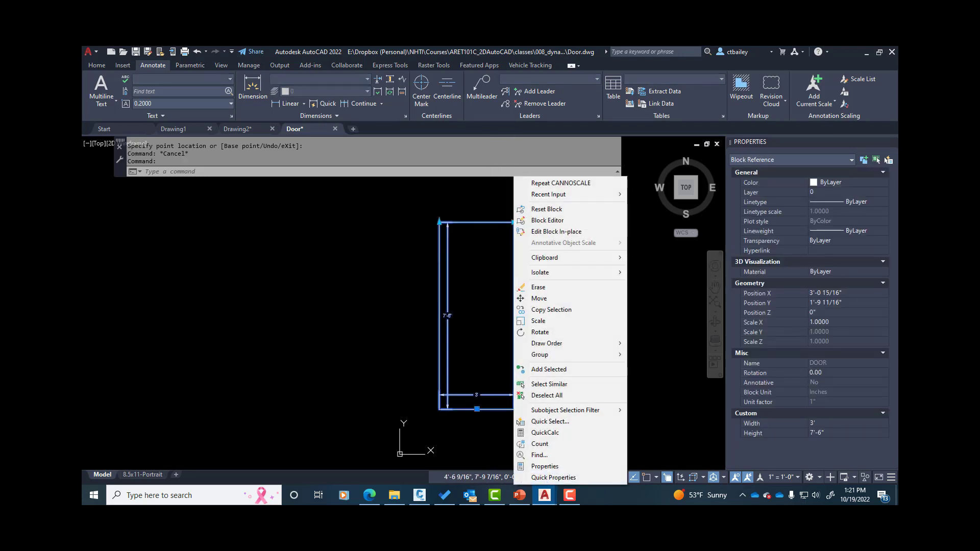
{"action": "left_click", "coordinate": [551, 220]}
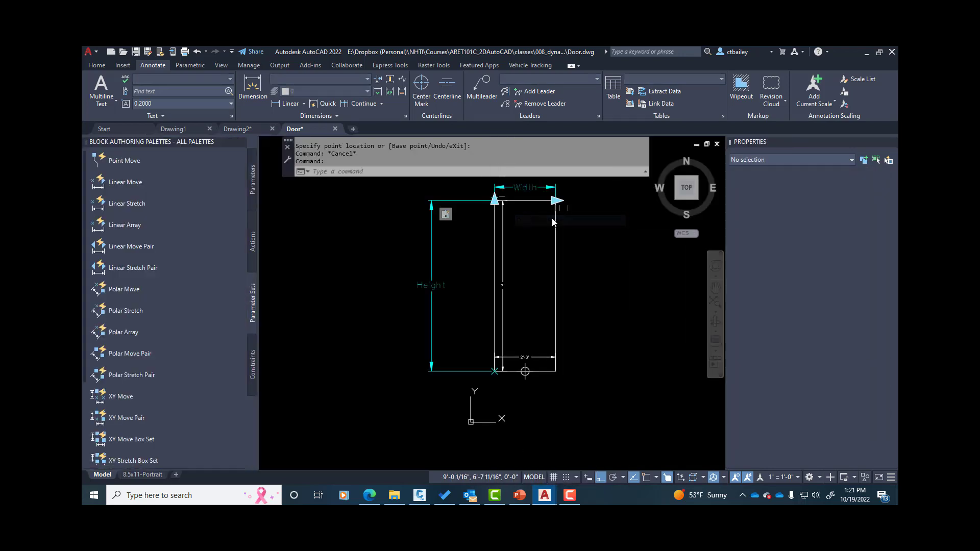
{"action": "left_click", "coordinate": [510, 365]}
{"action": "left_click", "coordinate": [498, 346]}
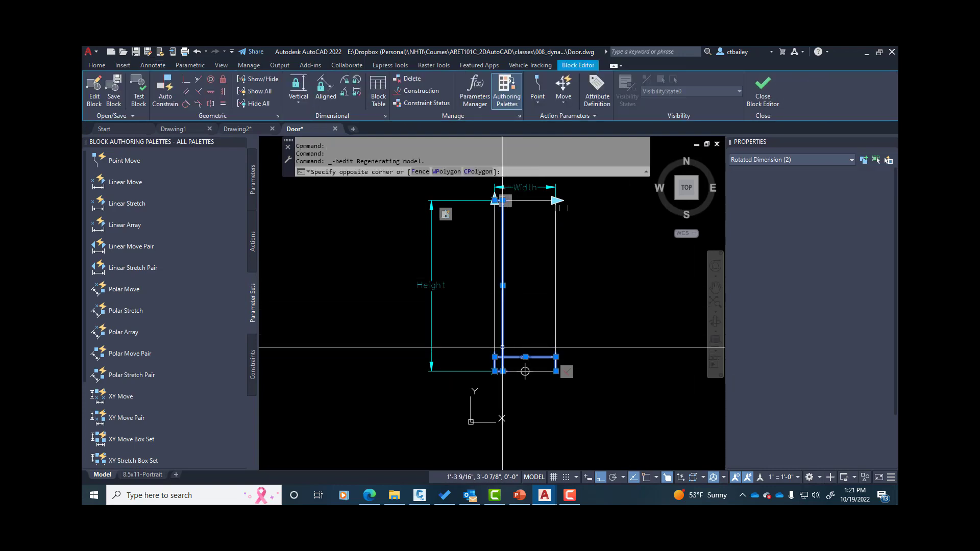
{"action": "key", "text": "Delete"}
Draw a closed four-sided polyline panel about 1'-9" high inside the upper part of the door, just within its edges.
{"action": "scroll", "coordinate": [510, 346], "scroll_direction": "up", "scroll_amount": 5}
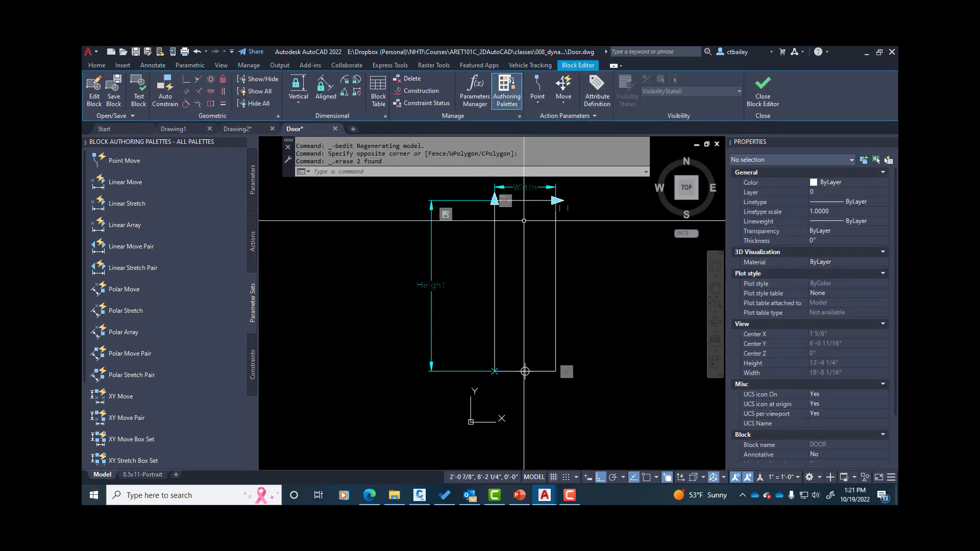
{"action": "scroll", "coordinate": [483, 370], "scroll_direction": "down", "scroll_amount": 1}
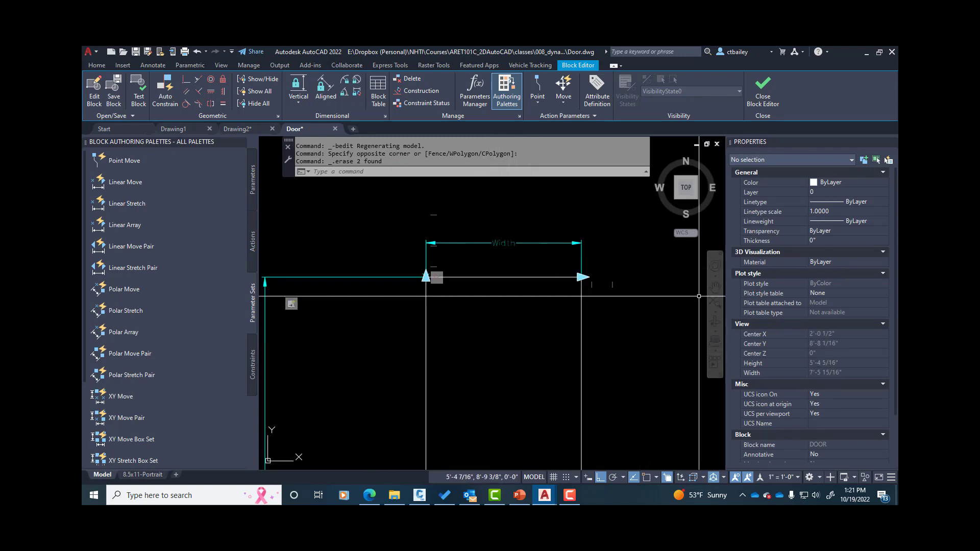
{"action": "left_click", "coordinate": [493, 323]}
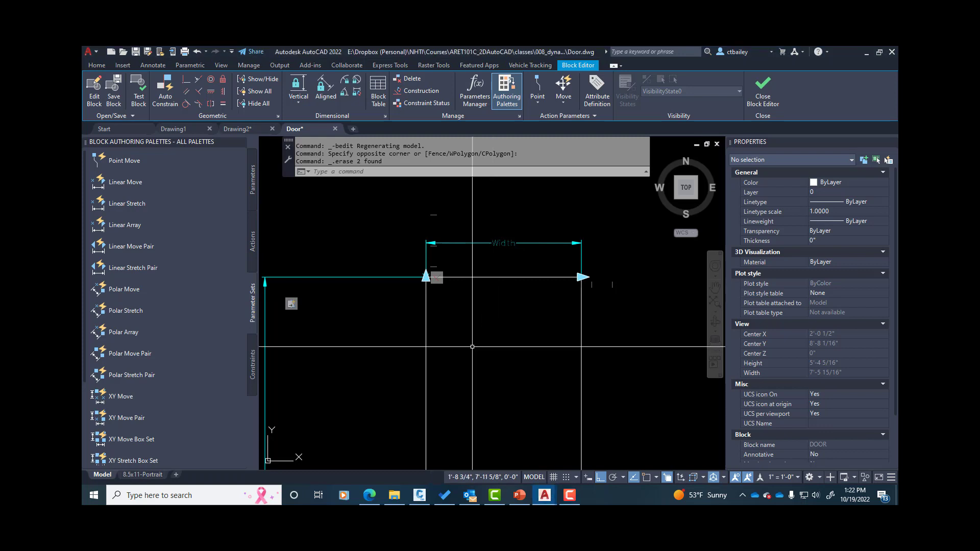
{"action": "type", "text": "pl"}
{"action": "key", "text": "Return"}
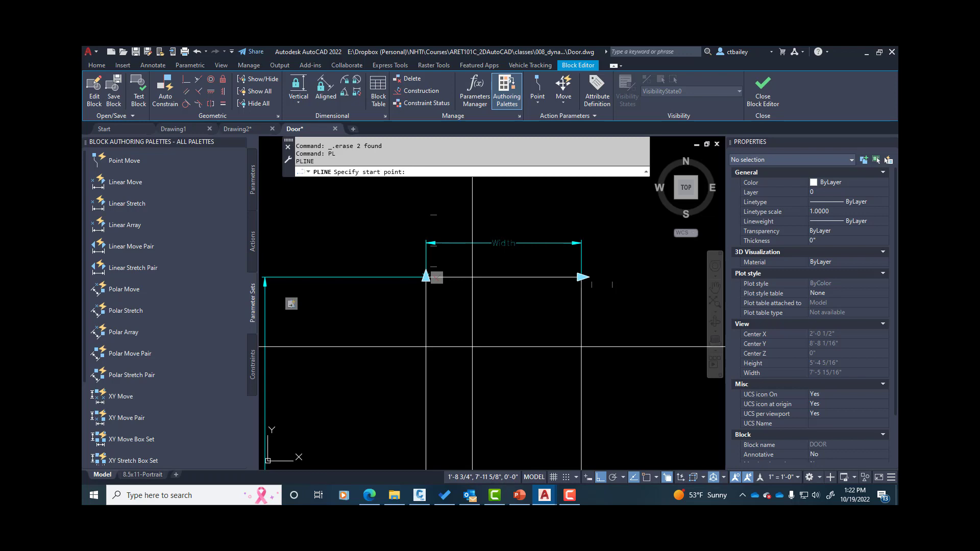
{"action": "left_click", "coordinate": [440, 298]}
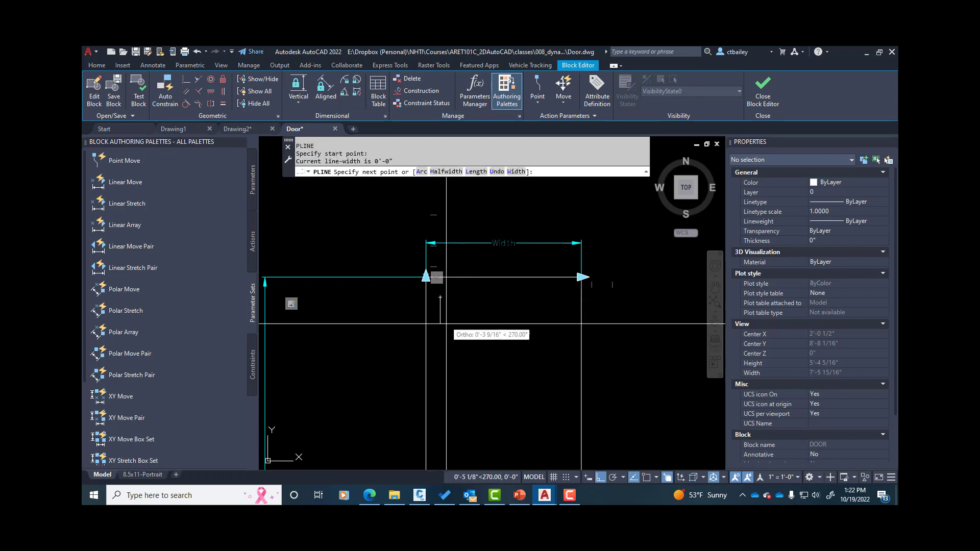
{"action": "left_click", "coordinate": [459, 405]}
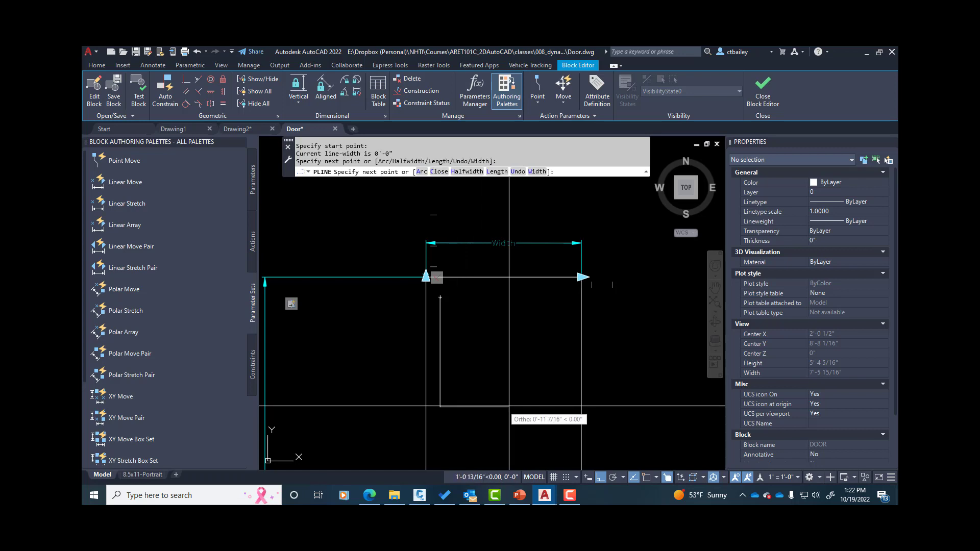
{"action": "left_click", "coordinate": [568, 406]}
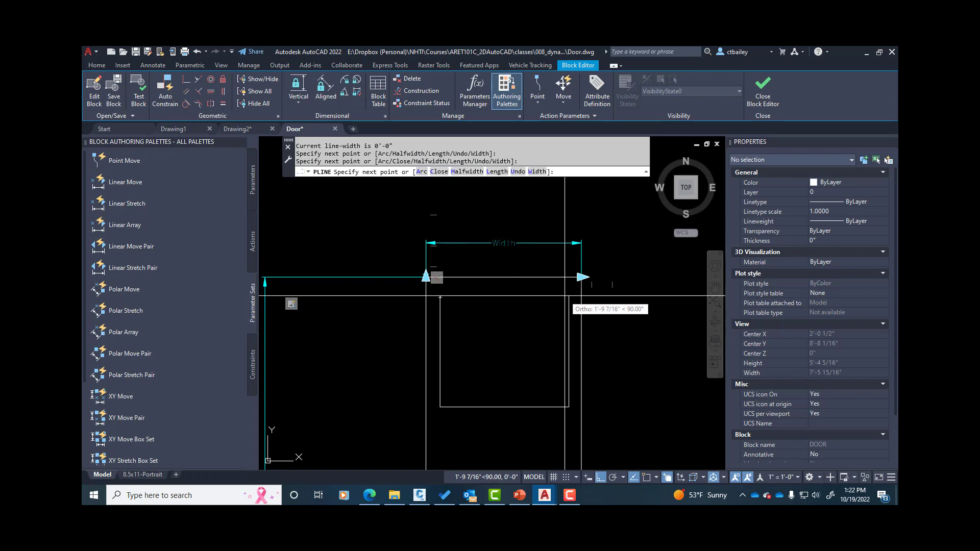
{"action": "left_click", "coordinate": [565, 295]}
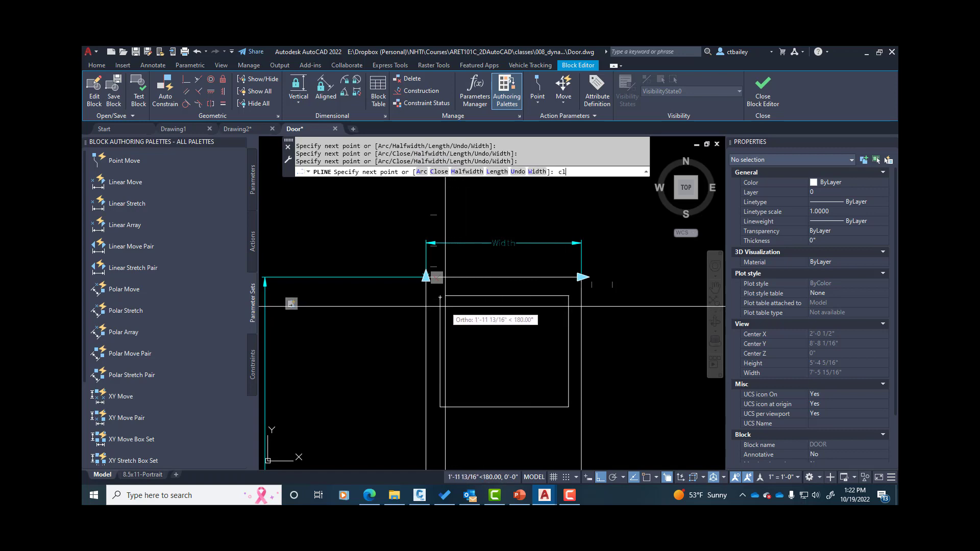
{"action": "type", "text": "cl"}
{"action": "key", "text": "Return"}
{"action": "left_click", "coordinate": [504, 296]}
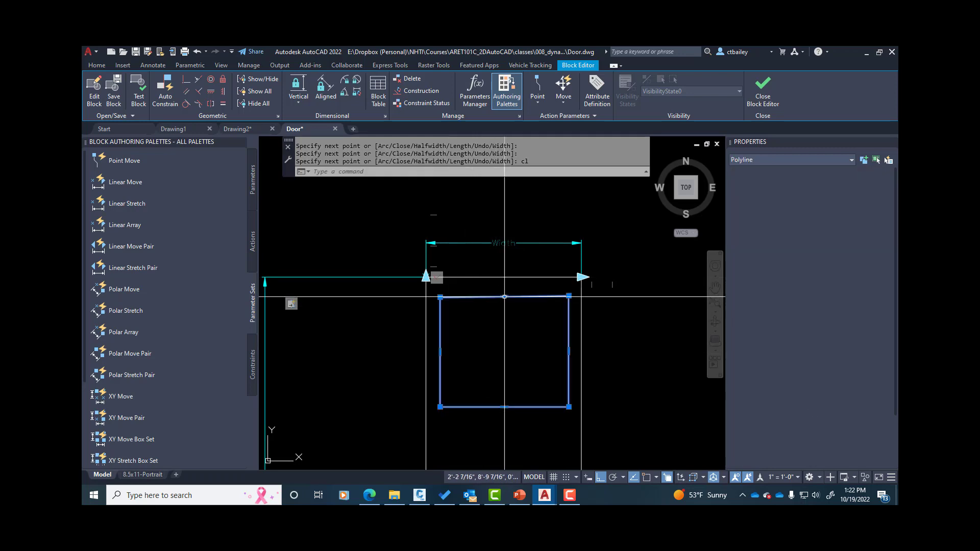
{"action": "key", "text": "Escape"}
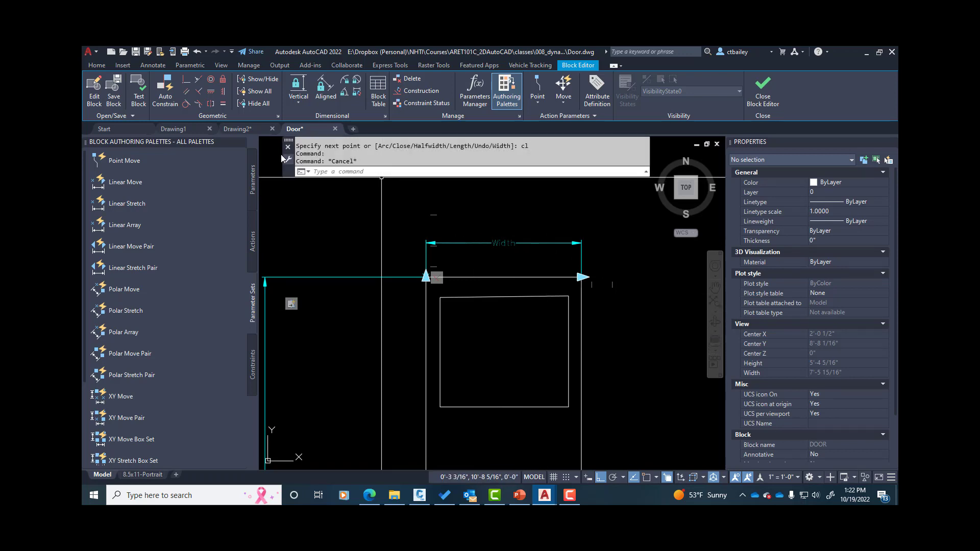
Constrain the panel's top and left edges parallel to the door's top and left edges.
{"action": "left_click", "coordinate": [254, 373]}
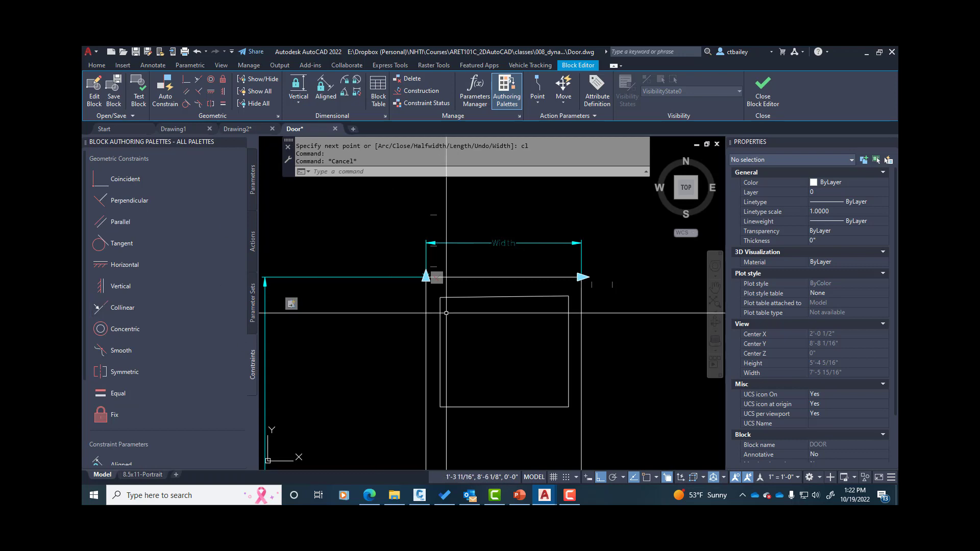
{"action": "scroll", "coordinate": [163, 320], "scroll_direction": "down", "scroll_amount": 3}
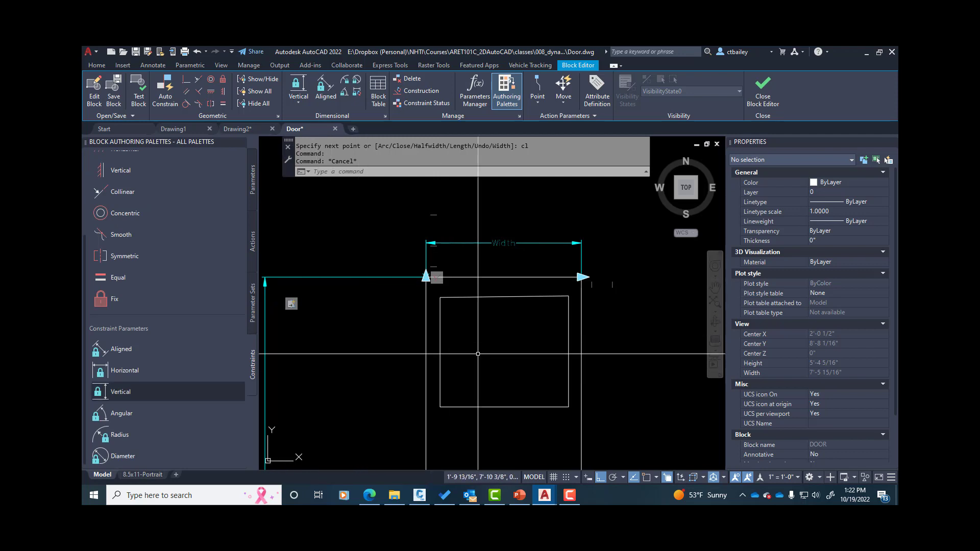
{"action": "scroll", "coordinate": [106, 244], "scroll_direction": "up", "scroll_amount": 3}
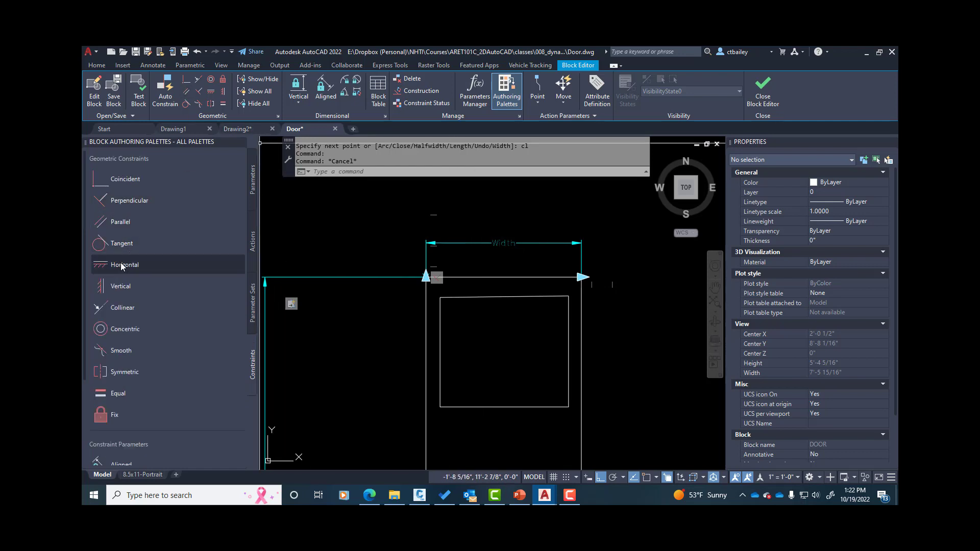
{"action": "left_click", "coordinate": [121, 222]}
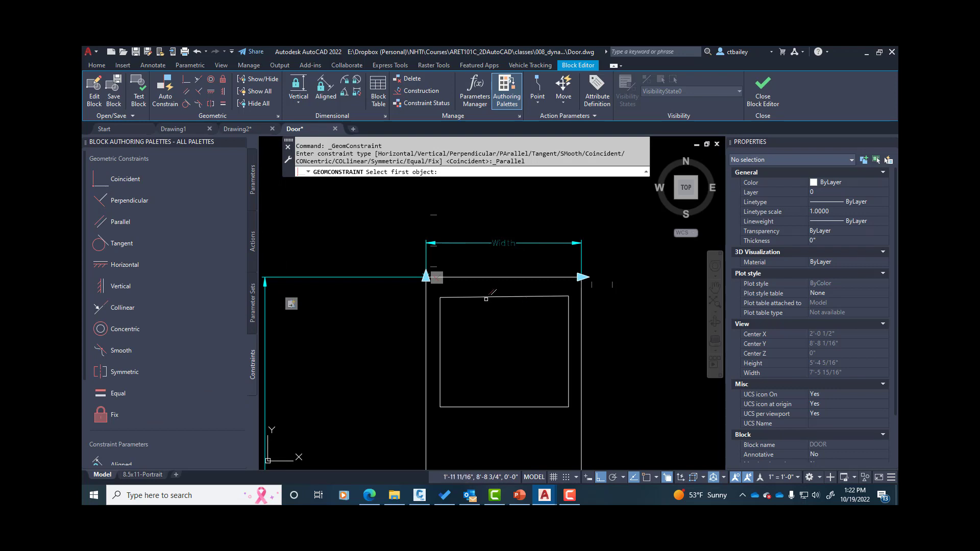
{"action": "left_click", "coordinate": [494, 277]}
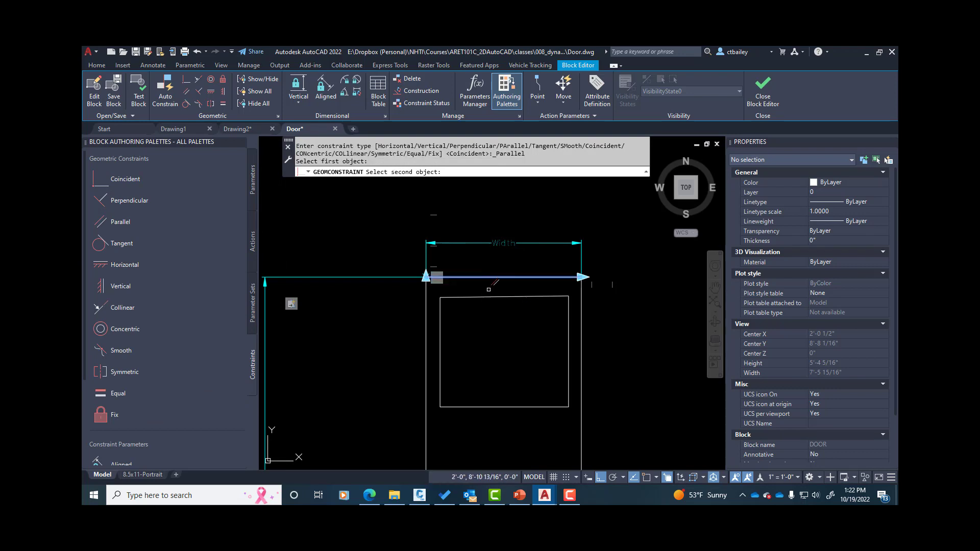
{"action": "left_click", "coordinate": [483, 295]}
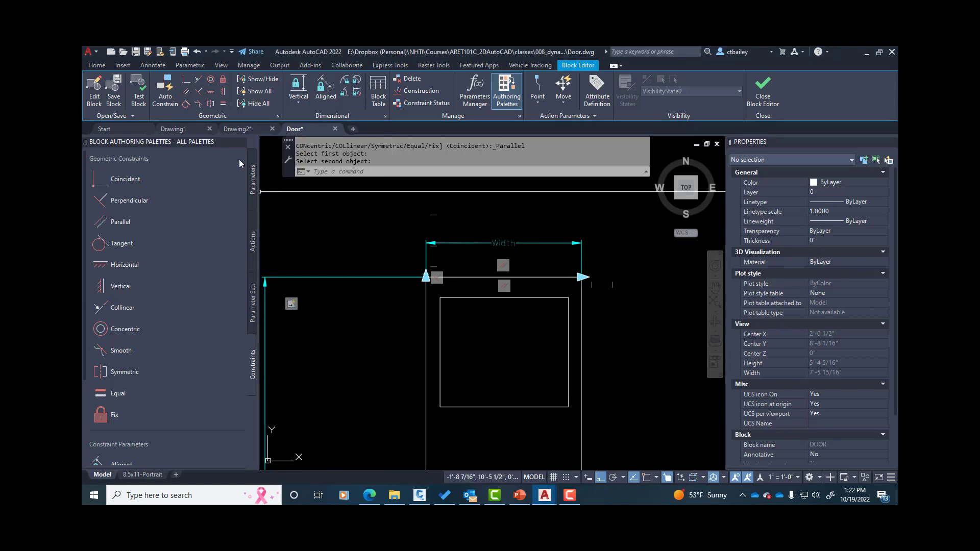
{"action": "left_click", "coordinate": [186, 91]}
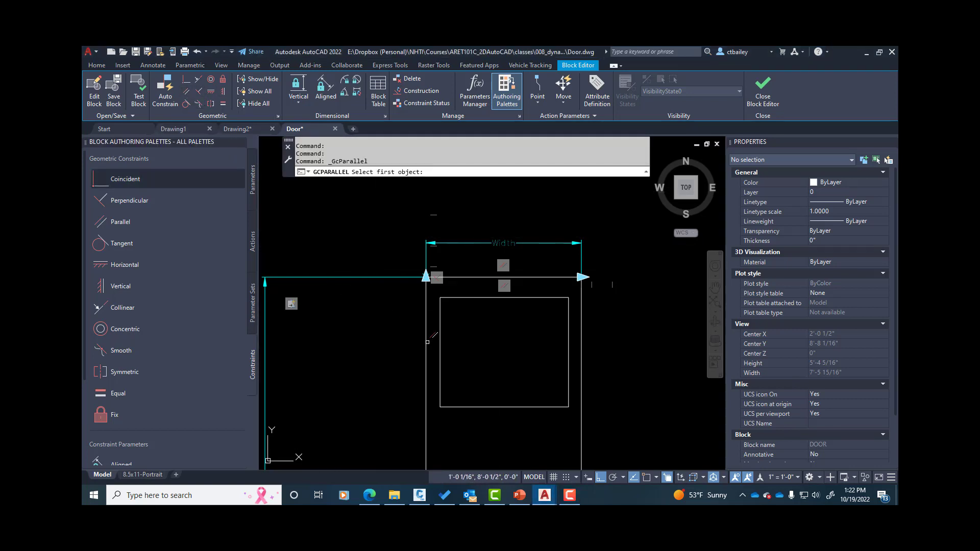
{"action": "left_click", "coordinate": [427, 342]}
{"action": "left_click", "coordinate": [440, 360]}
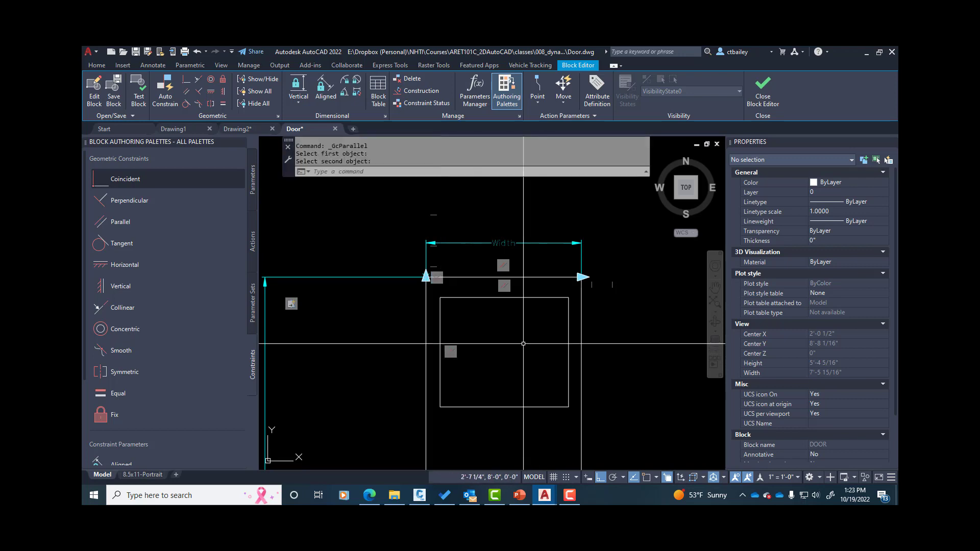
Add perpendicular constraints between the panel's left and bottom edges and between its right and top edges.
{"action": "left_click", "coordinate": [198, 93]}
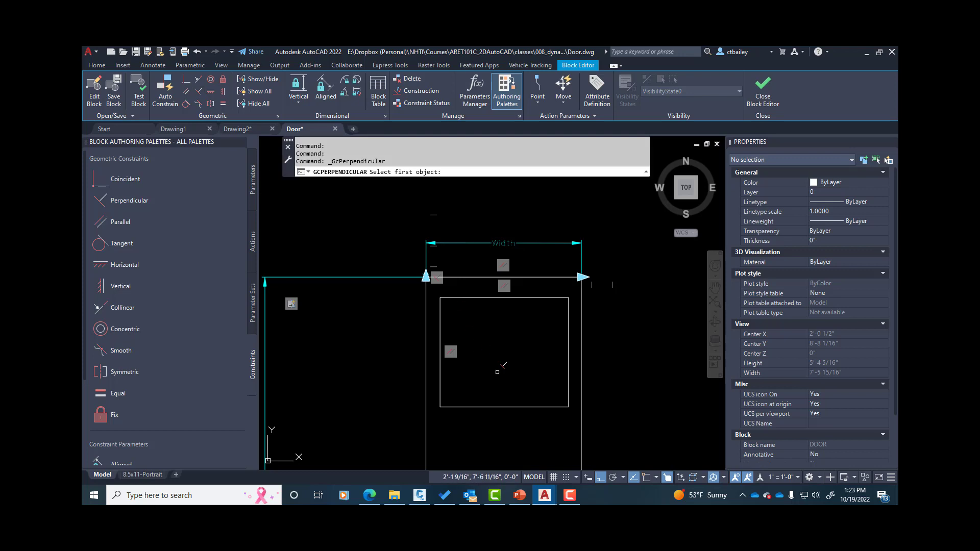
{"action": "left_click", "coordinate": [439, 384]}
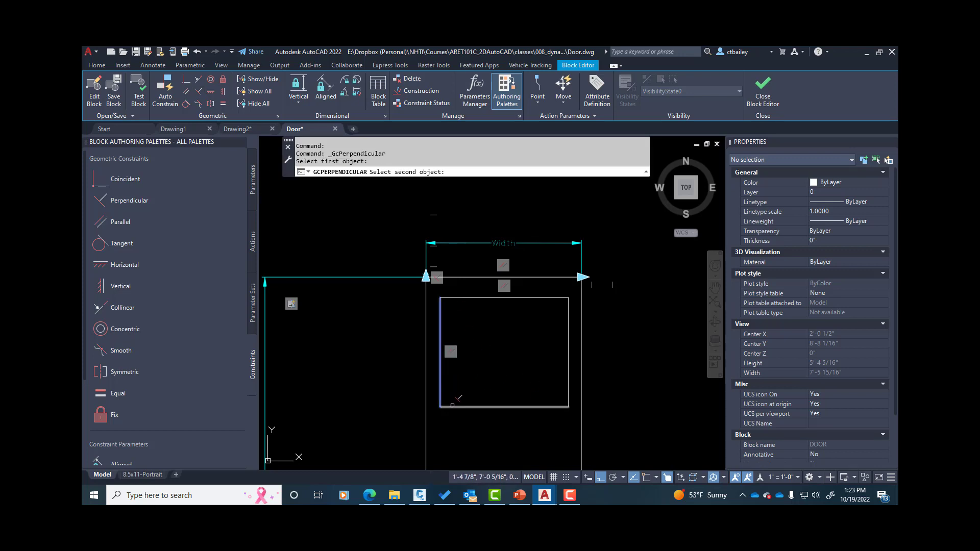
{"action": "left_click", "coordinate": [454, 407]}
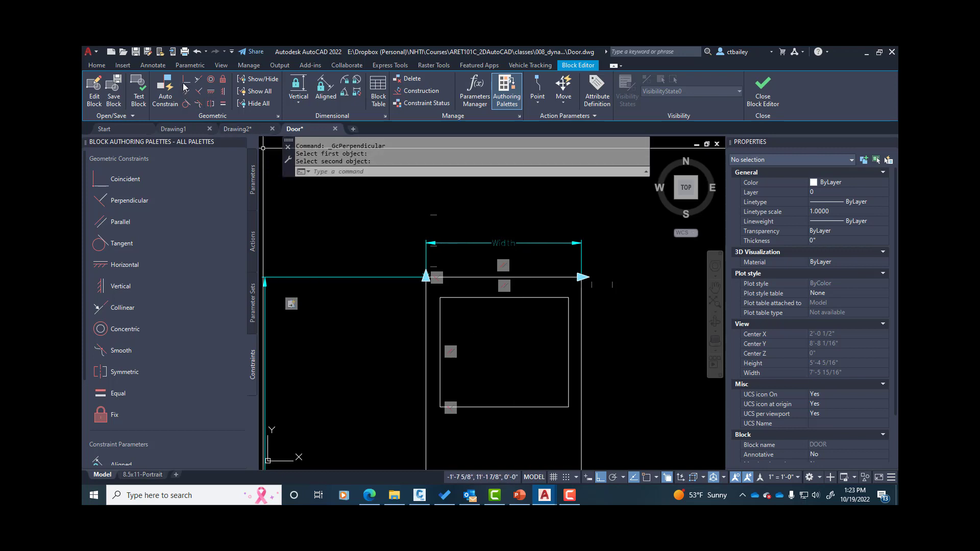
{"action": "left_click", "coordinate": [199, 92]}
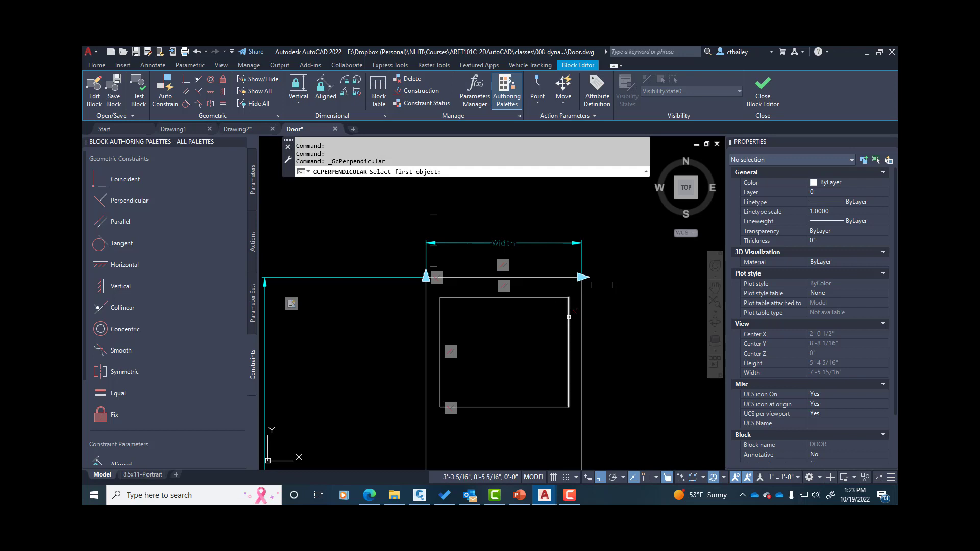
{"action": "left_click", "coordinate": [568, 317]}
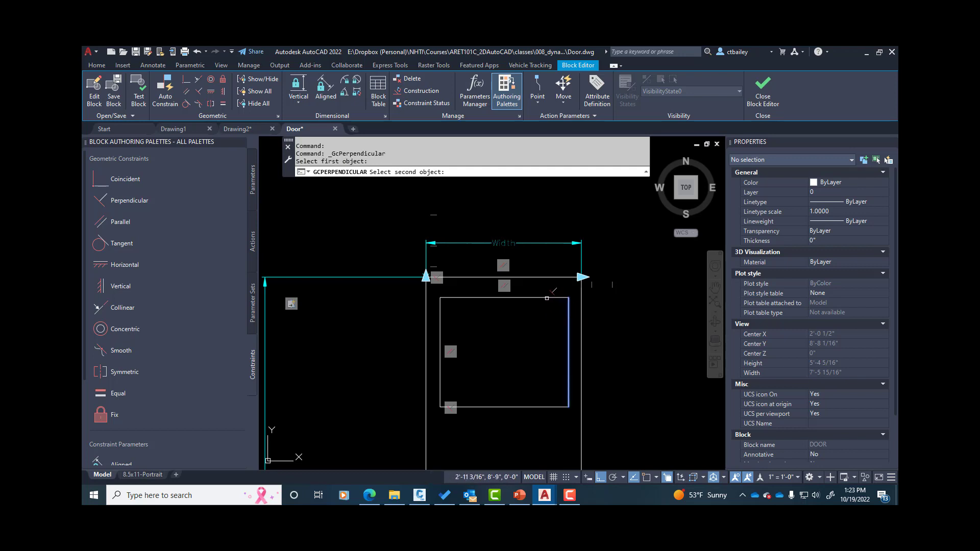
{"action": "left_click", "coordinate": [548, 298]}
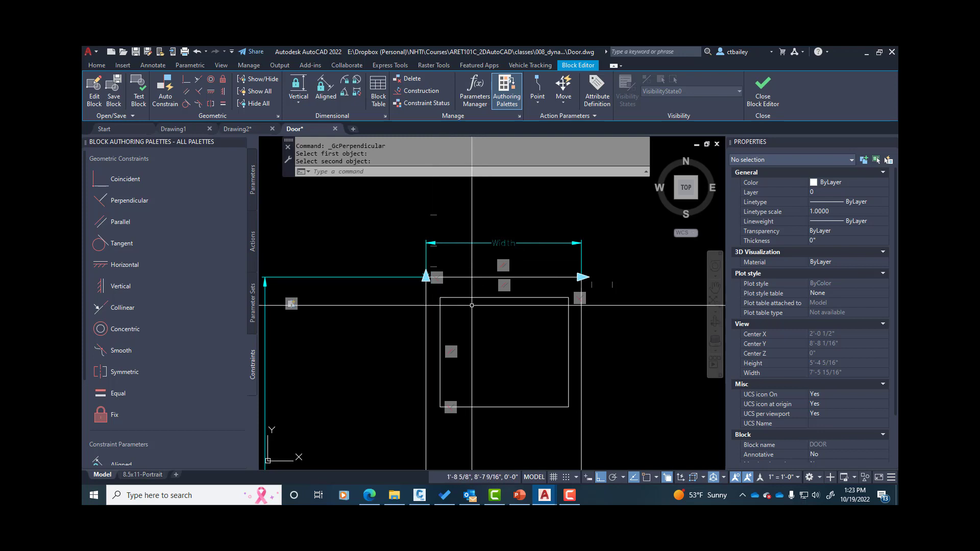
Try a 2" horizontal constraint parameter between the panel's lower-left corner and the door's left edge, and undo it.
{"action": "scroll", "coordinate": [161, 334], "scroll_direction": "down", "scroll_amount": 3}
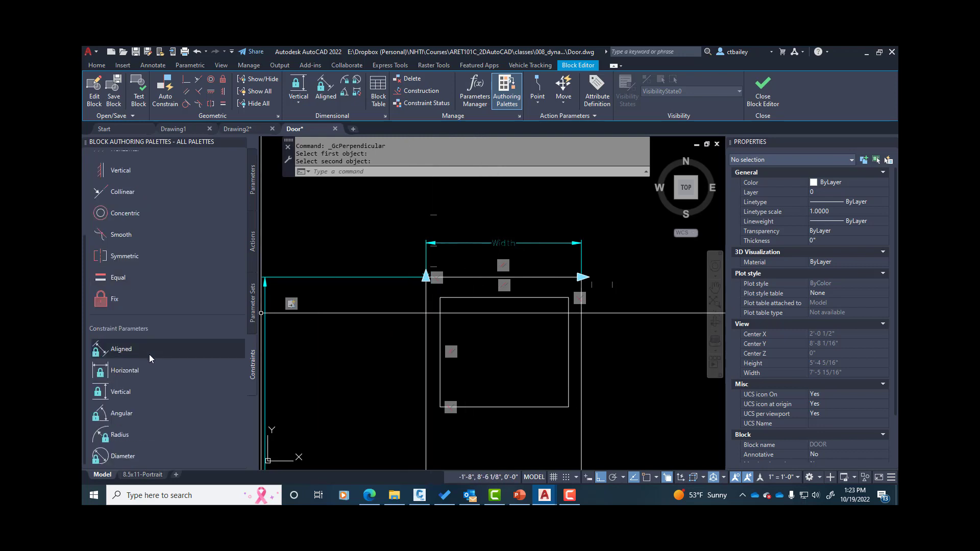
{"action": "left_click", "coordinate": [111, 371]}
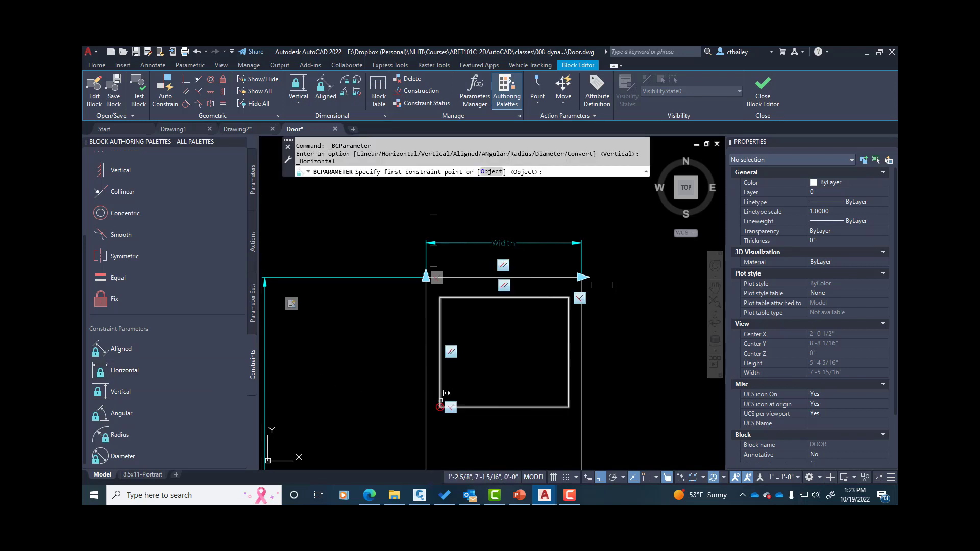
{"action": "left_click", "coordinate": [446, 380]}
{"action": "left_click", "coordinate": [431, 395]}
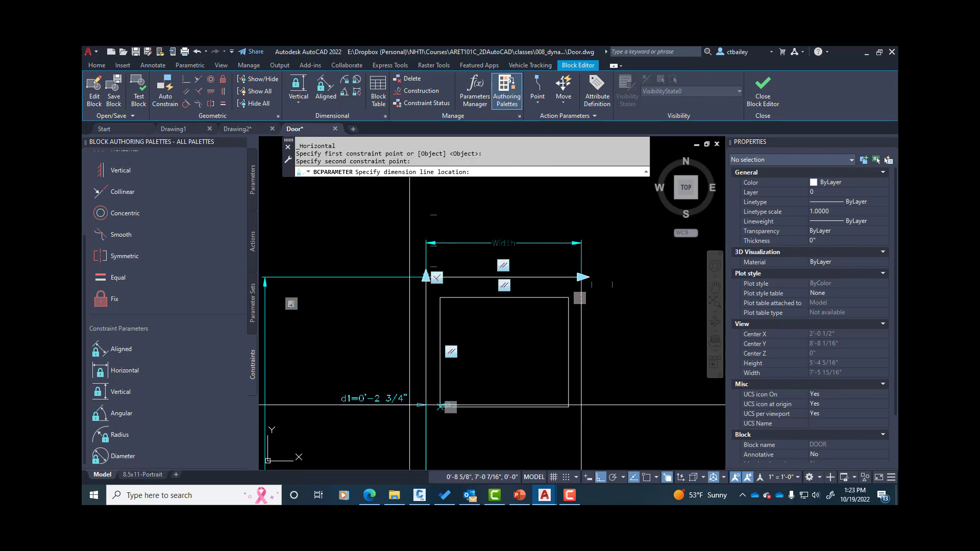
{"action": "left_click", "coordinate": [409, 405]}
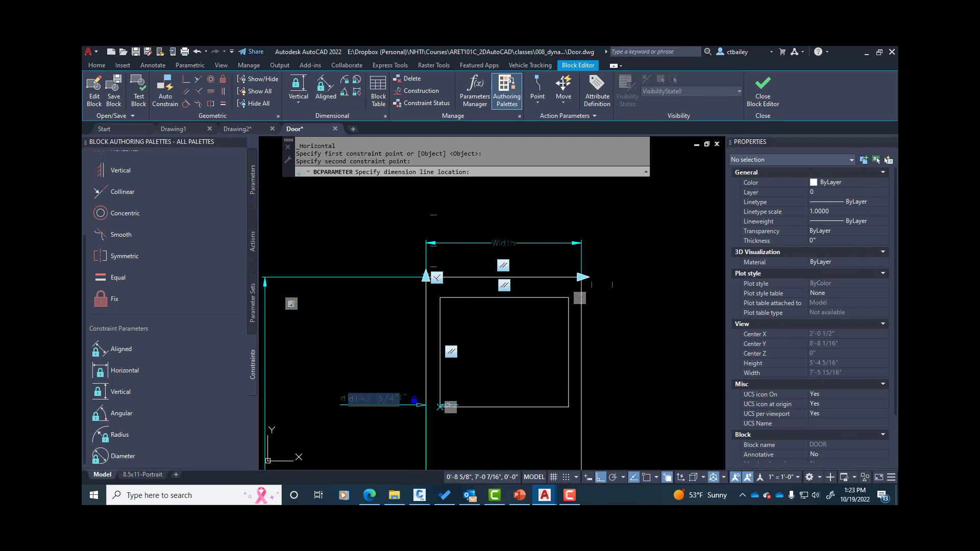
{"action": "key", "text": "Return"}
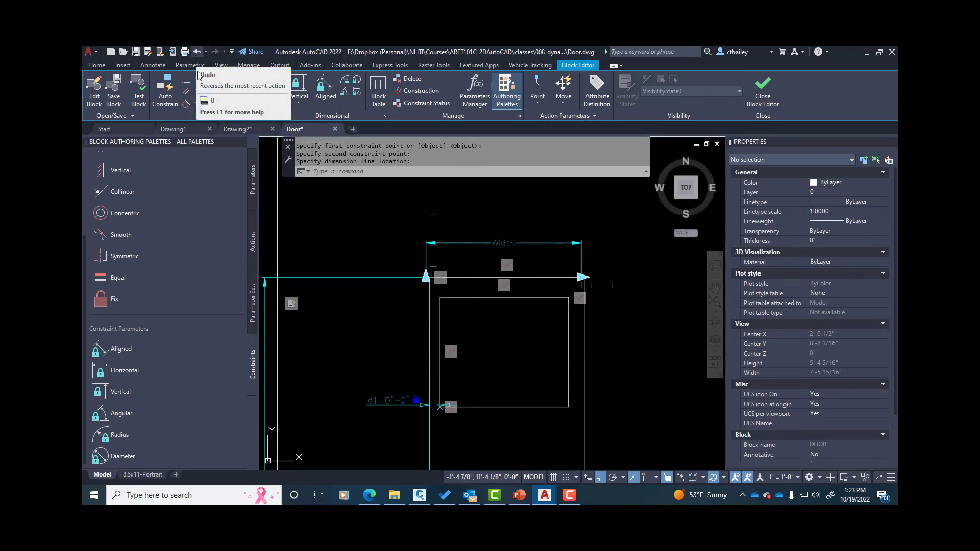
{"action": "left_click", "coordinate": [195, 52]}
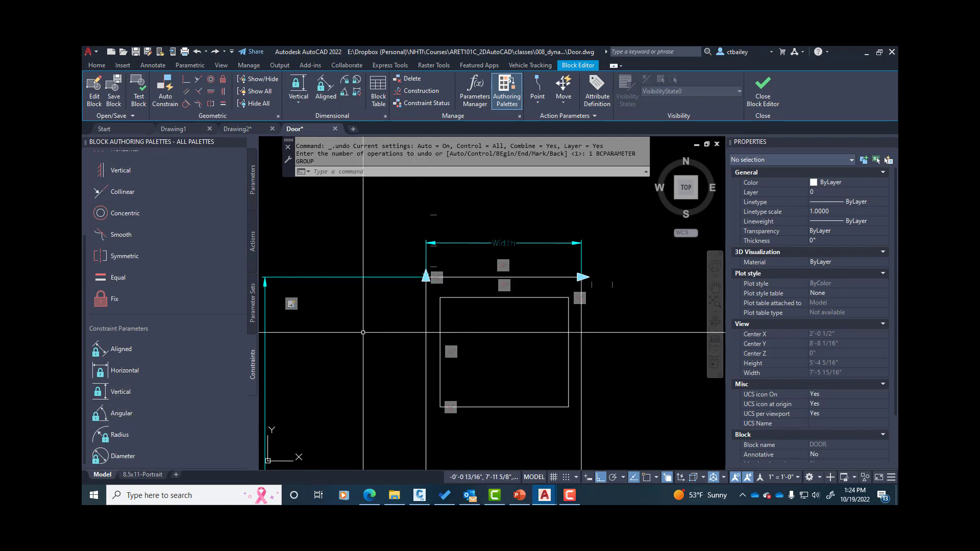
{"action": "left_click", "coordinate": [125, 371]}
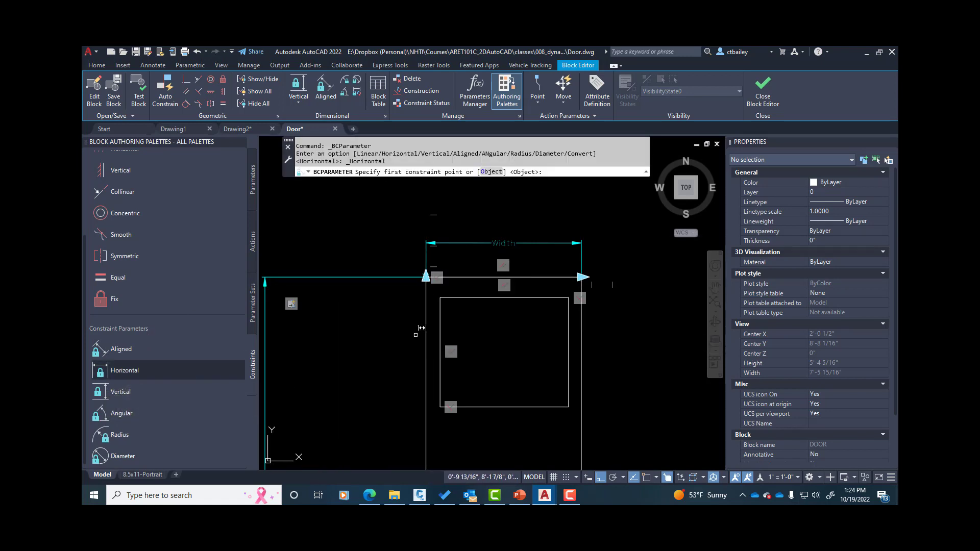
{"action": "right_click", "coordinate": [418, 330], "text": "shift"}
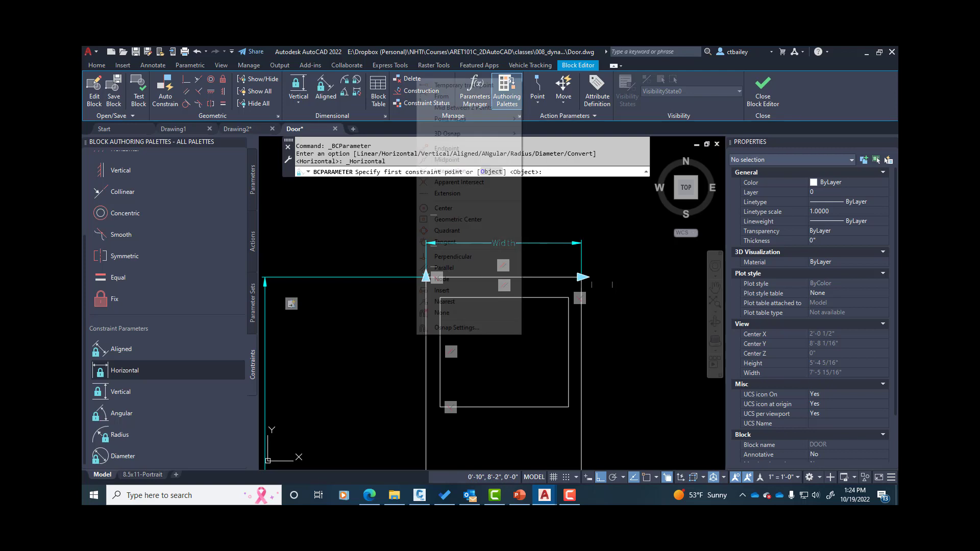
{"action": "left_click", "coordinate": [445, 302]}
{"action": "left_click", "coordinate": [438, 330]}
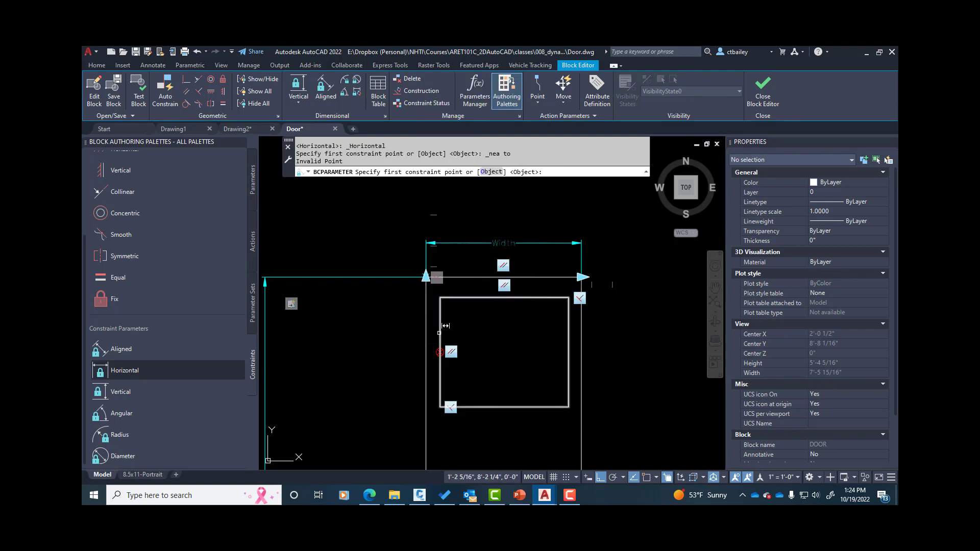
{"action": "left_click", "coordinate": [438, 332]}
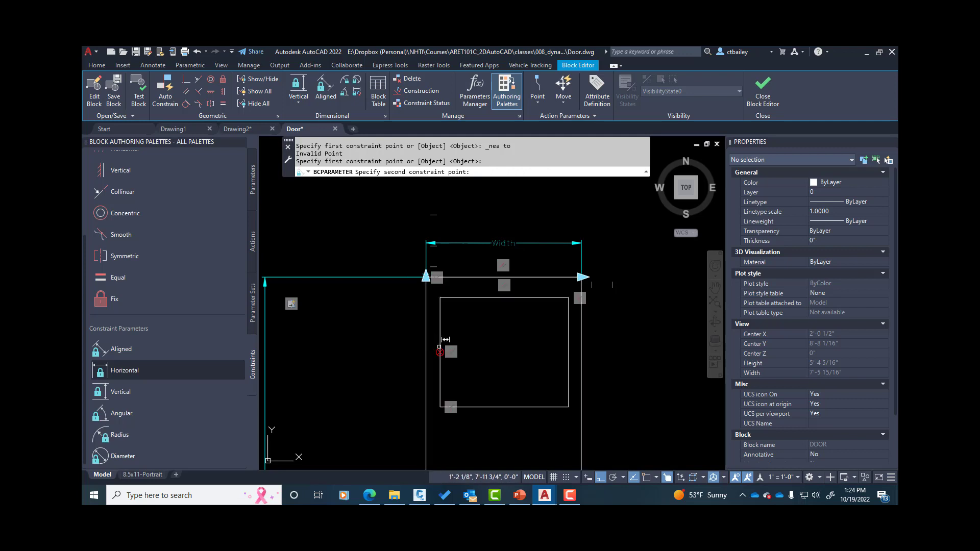
{"action": "left_click", "coordinate": [439, 347]}
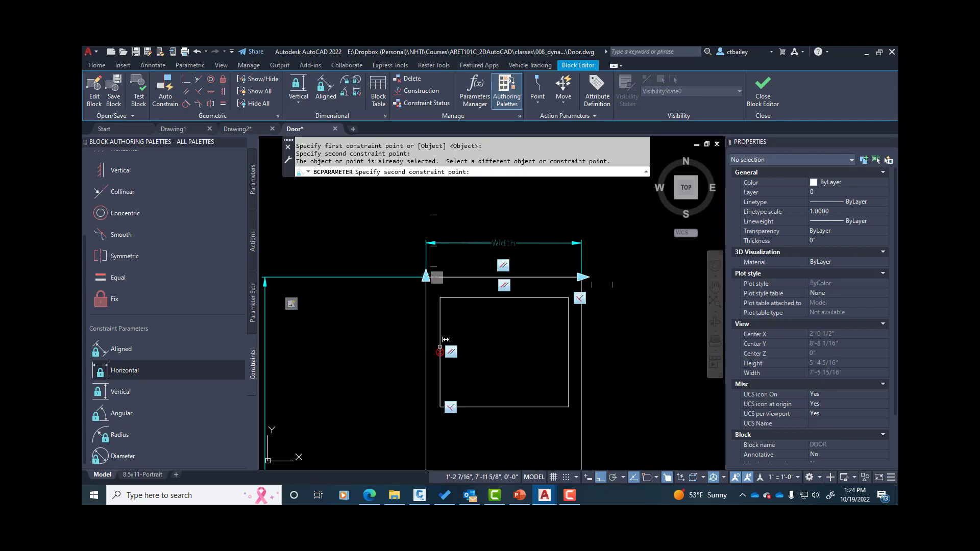
{"action": "left_click", "coordinate": [440, 407]}
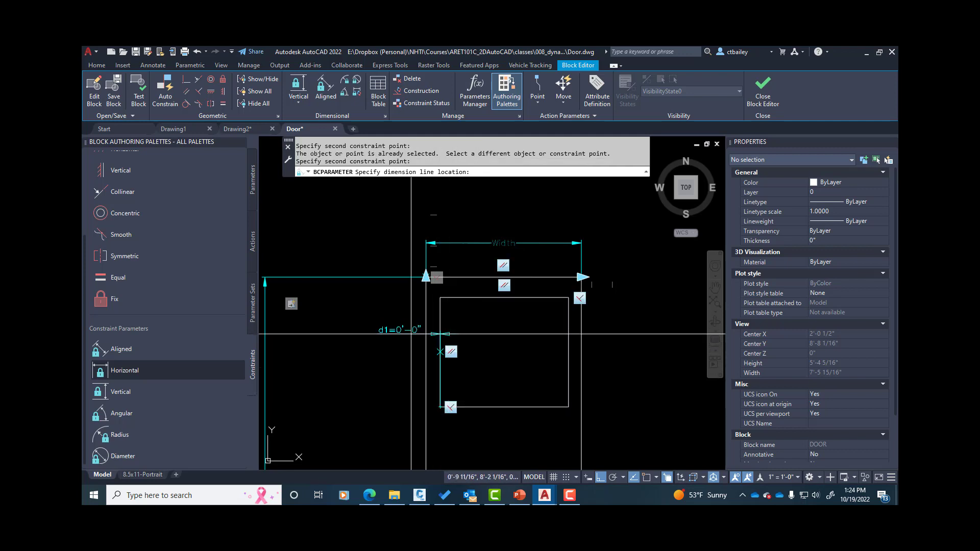
{"action": "key", "text": "Escape"}
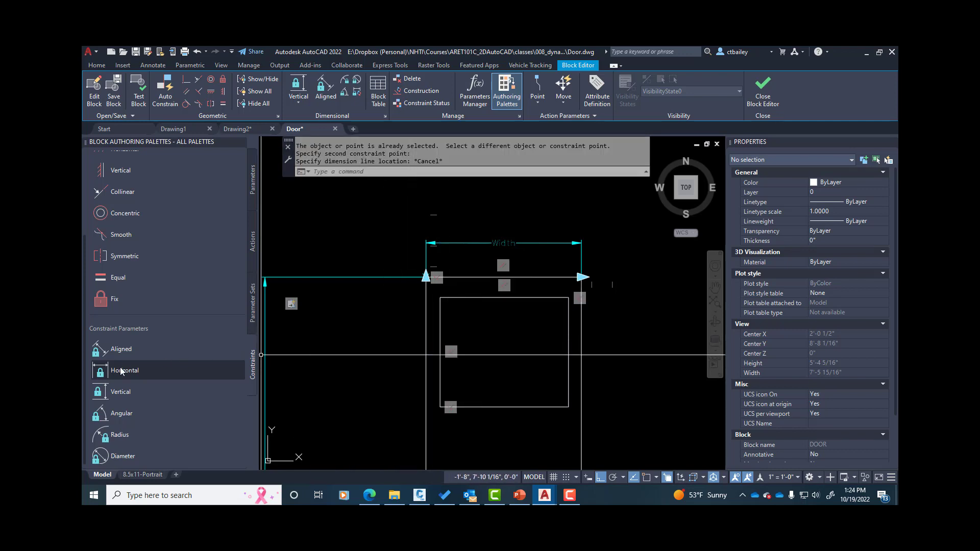
Add a 2" horizontal constraint parameter from the door's left edge to the panel's upper-left corner.
{"action": "left_click", "coordinate": [167, 370]}
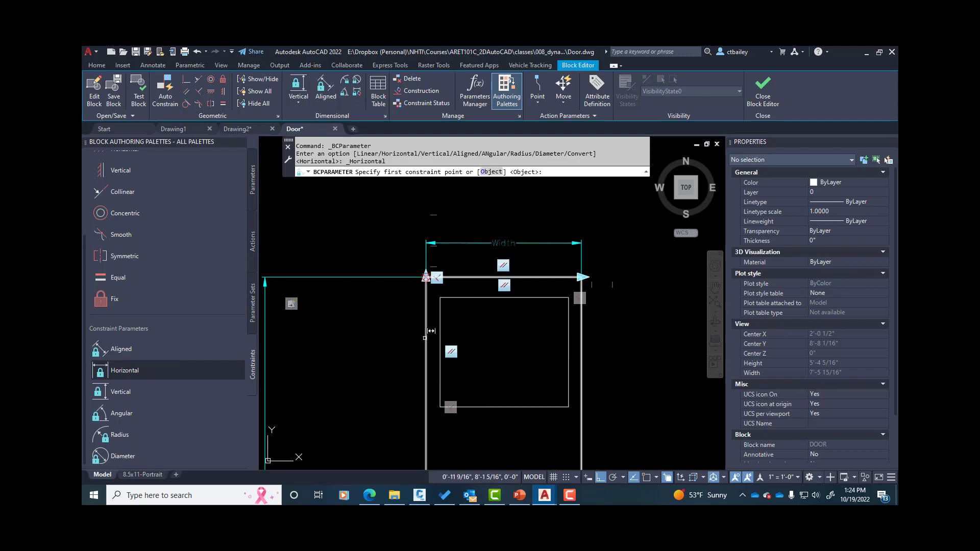
{"action": "left_click", "coordinate": [425, 338]}
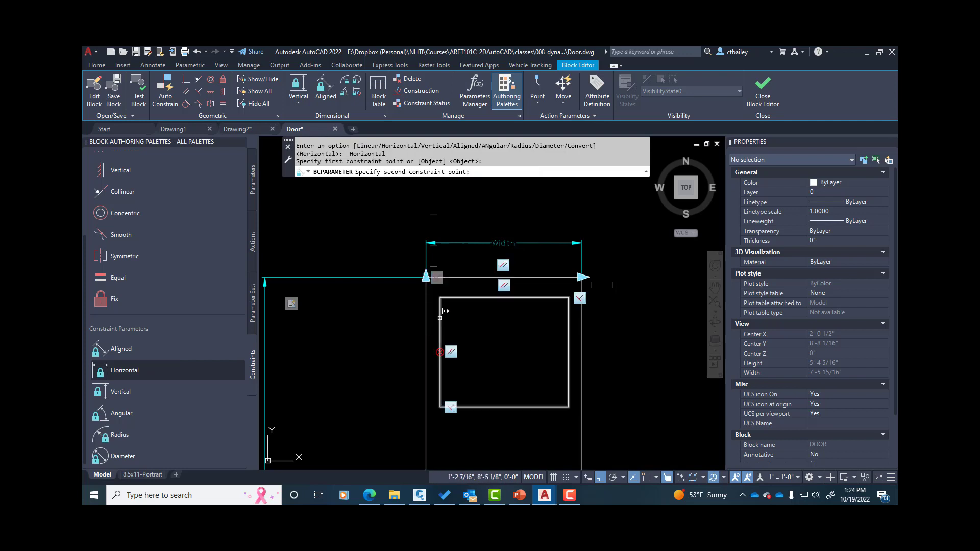
{"action": "left_click", "coordinate": [440, 299]}
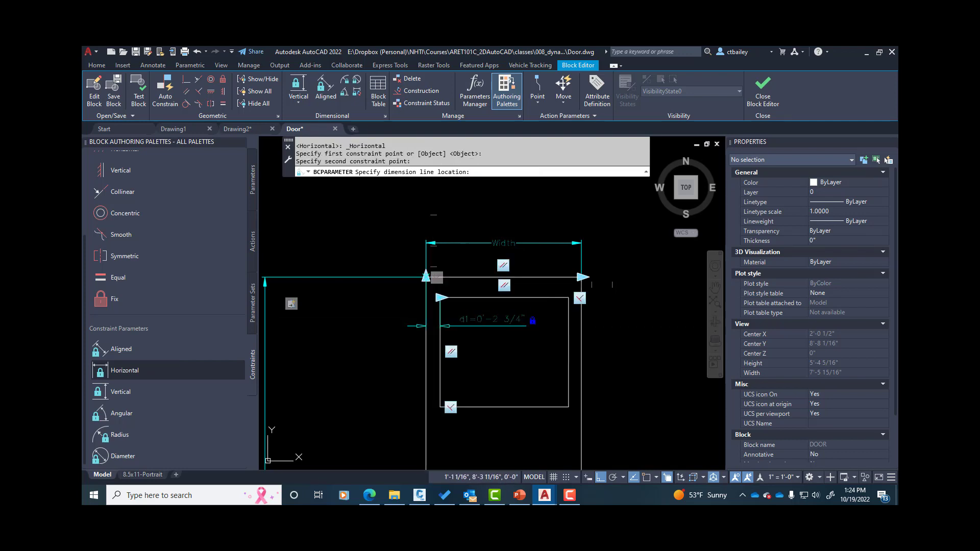
{"action": "left_click", "coordinate": [492, 322]}
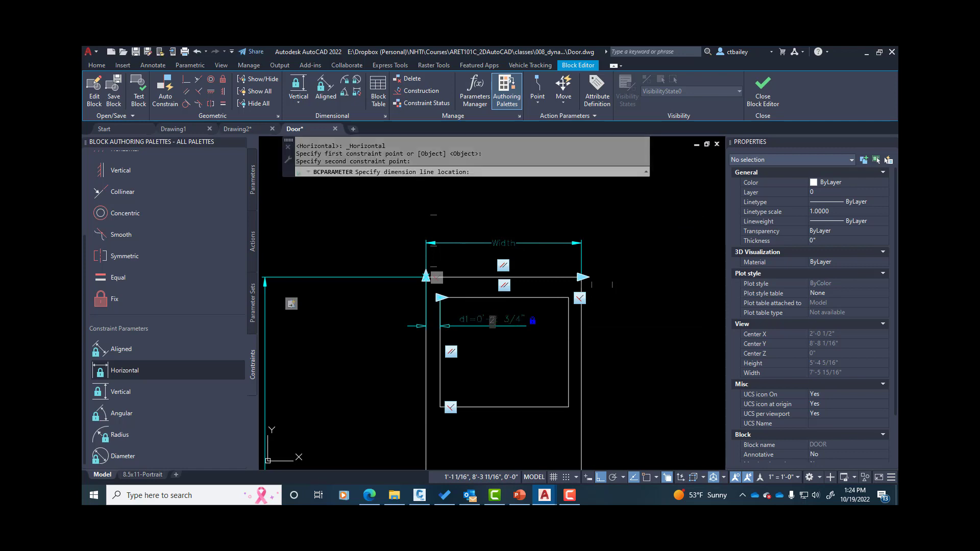
{"action": "type", "text": "2"}
{"action": "key", "text": "Return"}
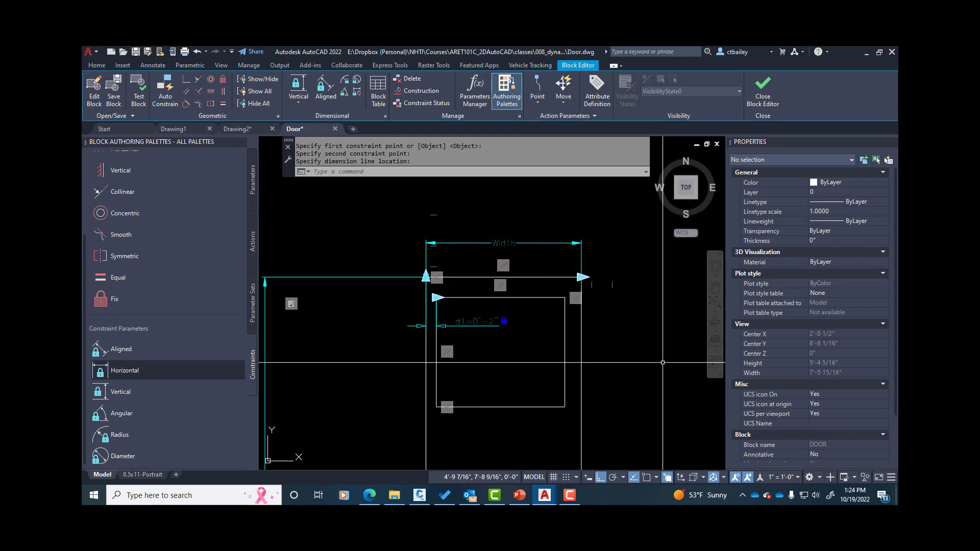
{"action": "key", "text": "Escape"}
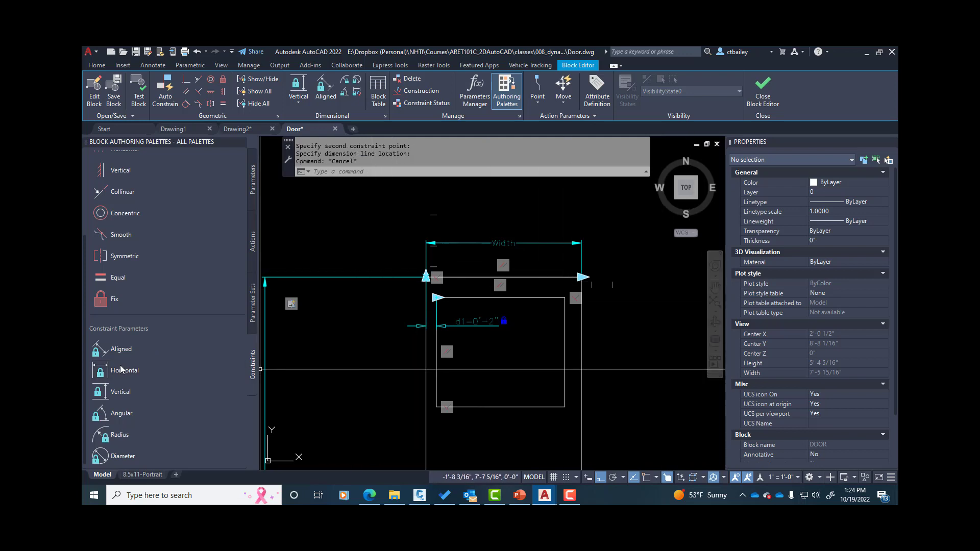
Add a horizontal constraint parameter from the door's right edge to the panel's right edge with the expression d2=d1.
{"action": "left_click", "coordinate": [121, 369]}
{"action": "left_click", "coordinate": [581, 345]}
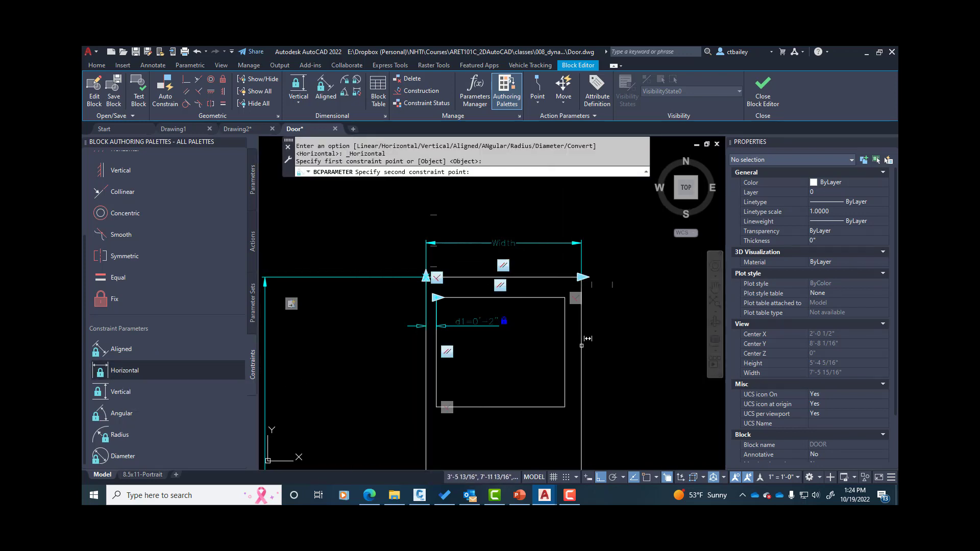
{"action": "left_click", "coordinate": [564, 350]}
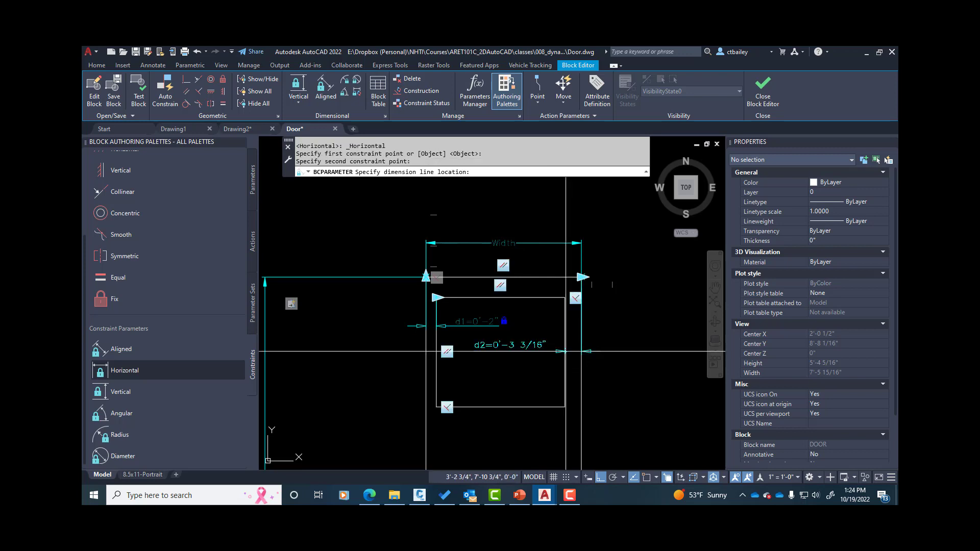
{"action": "left_click", "coordinate": [600, 352]}
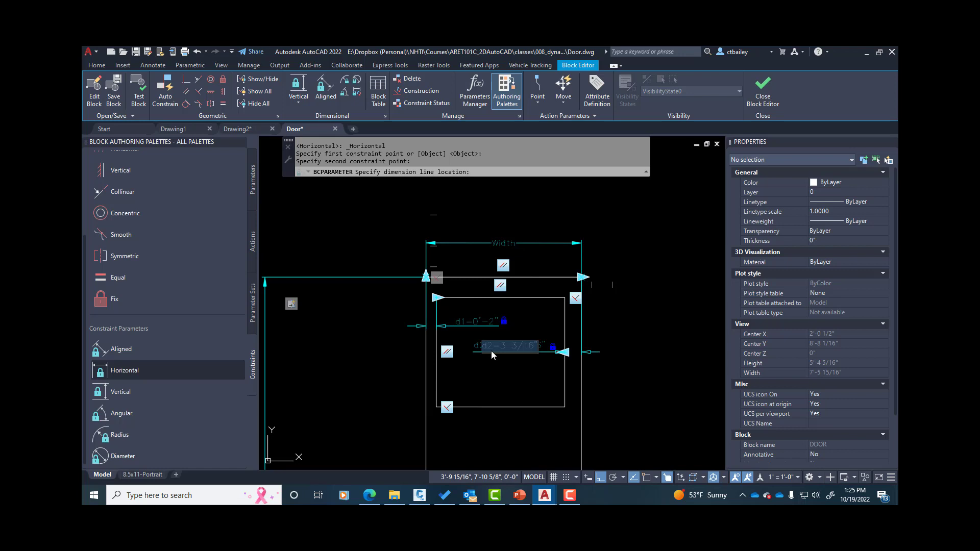
{"action": "type", "text": "d2=d1"}
{"action": "key", "text": "Return"}
{"action": "key", "text": "Escape"}
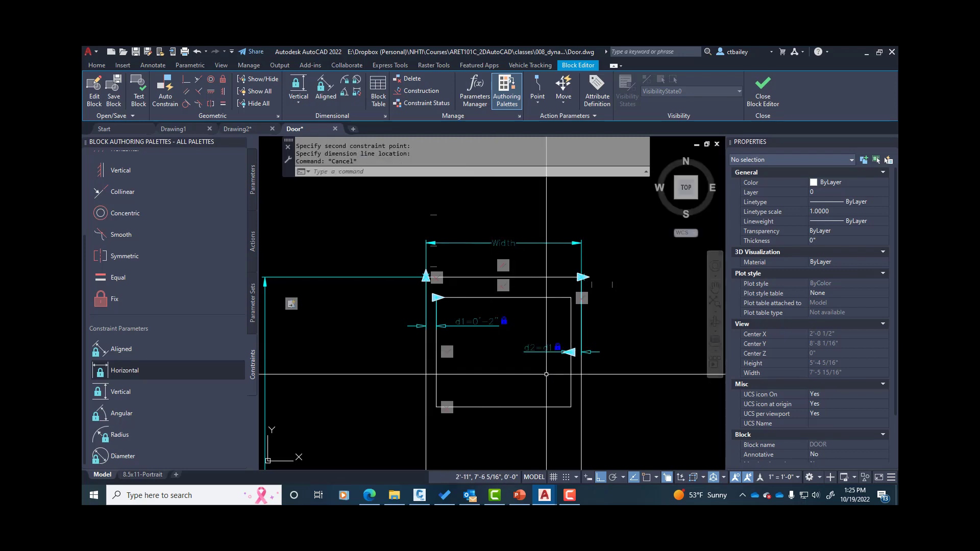
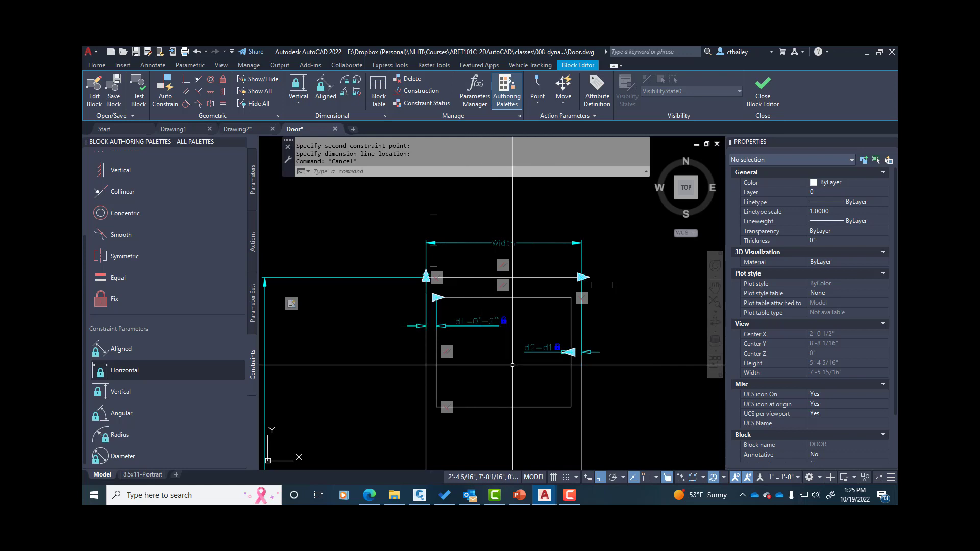
Add a vertical constraint parameter from the door's top edge to the panel's top edge with the expression d3=d1.
{"action": "left_click", "coordinate": [104, 393]}
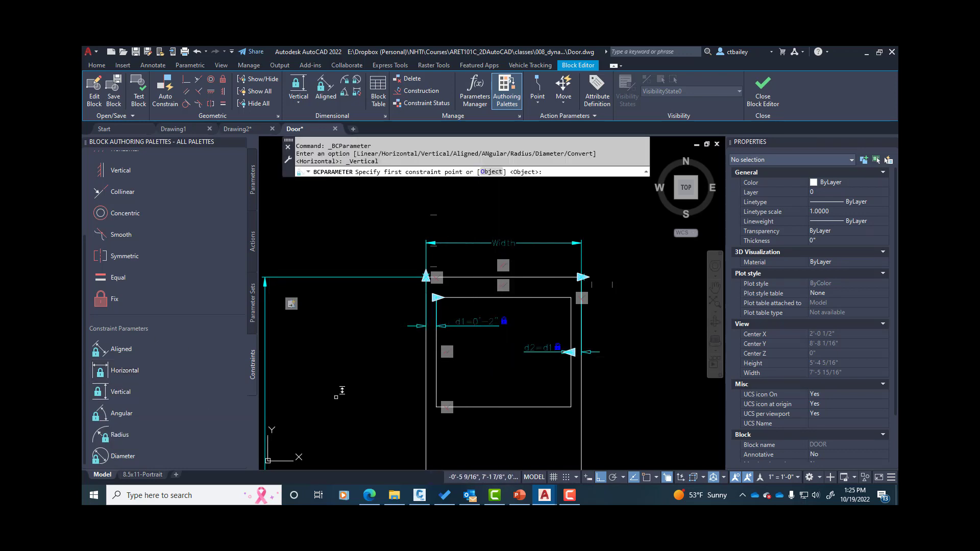
{"action": "left_click", "coordinate": [539, 277]}
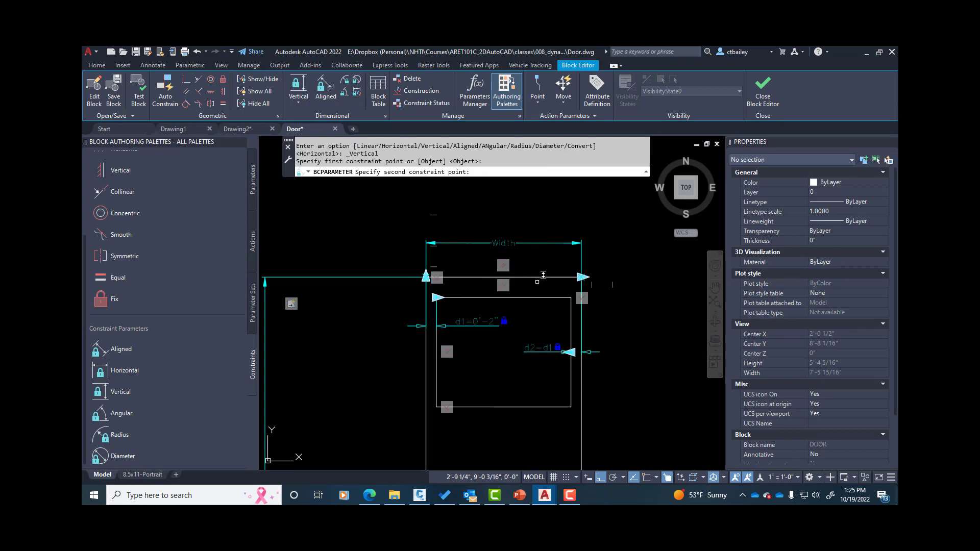
{"action": "left_click", "coordinate": [528, 296]}
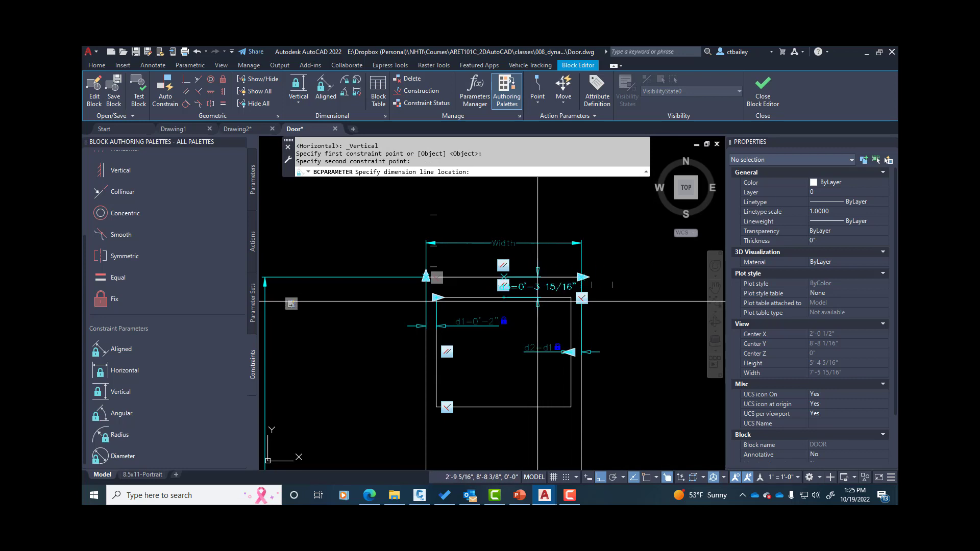
{"action": "left_click", "coordinate": [537, 301]}
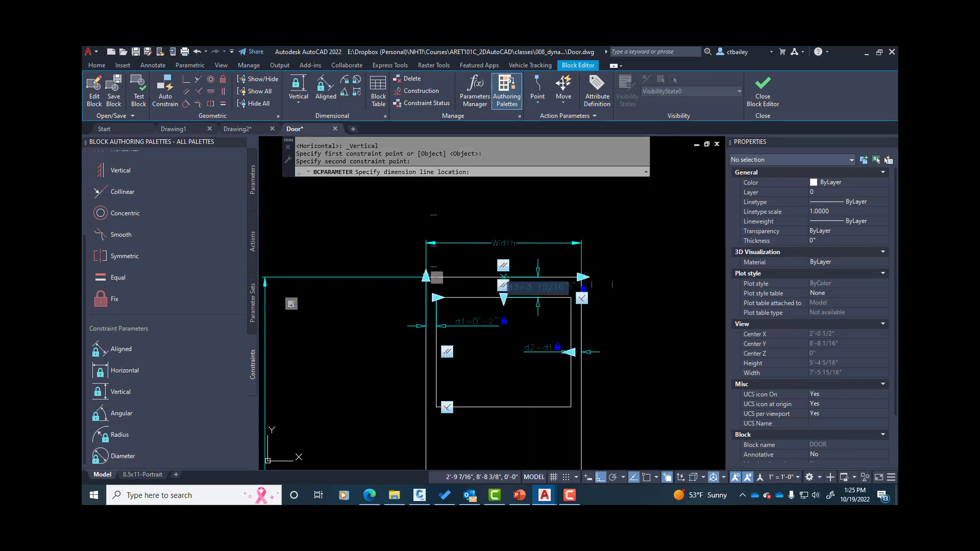
{"action": "type", "text": "d3="}
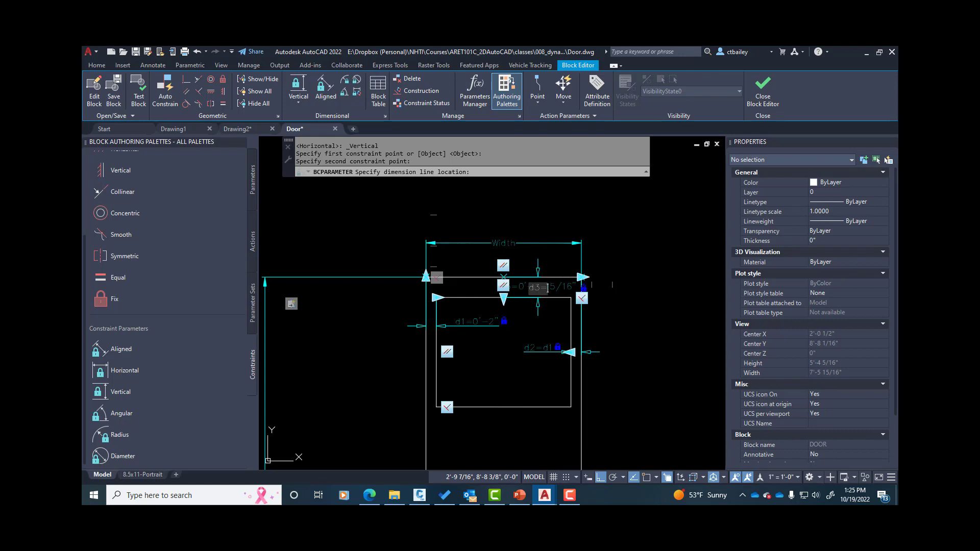
{"action": "type", "text": "1"}
{"action": "key", "text": "Return"}
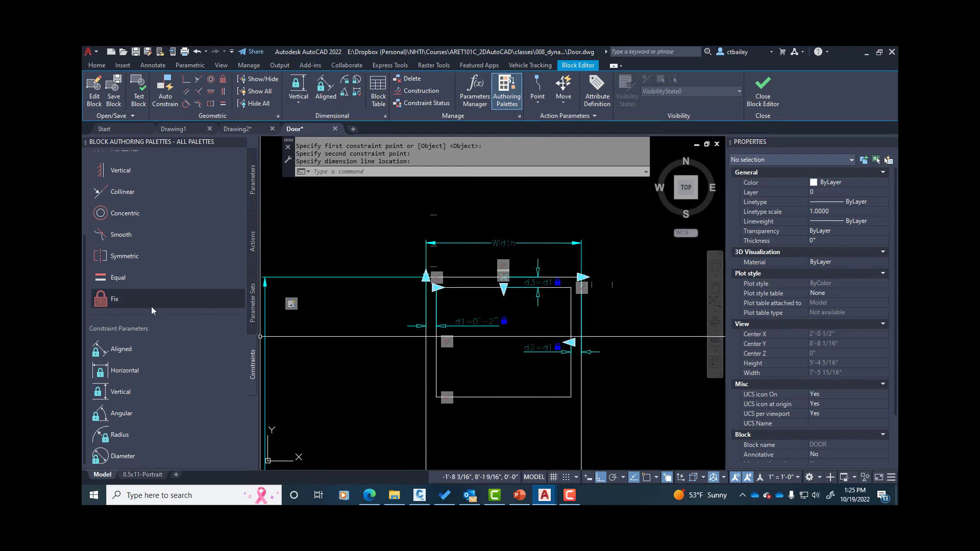
Add a vertical constraint parameter between the panel's top and bottom edges with the expression d4=6*d1.
{"action": "left_click", "coordinate": [123, 391]}
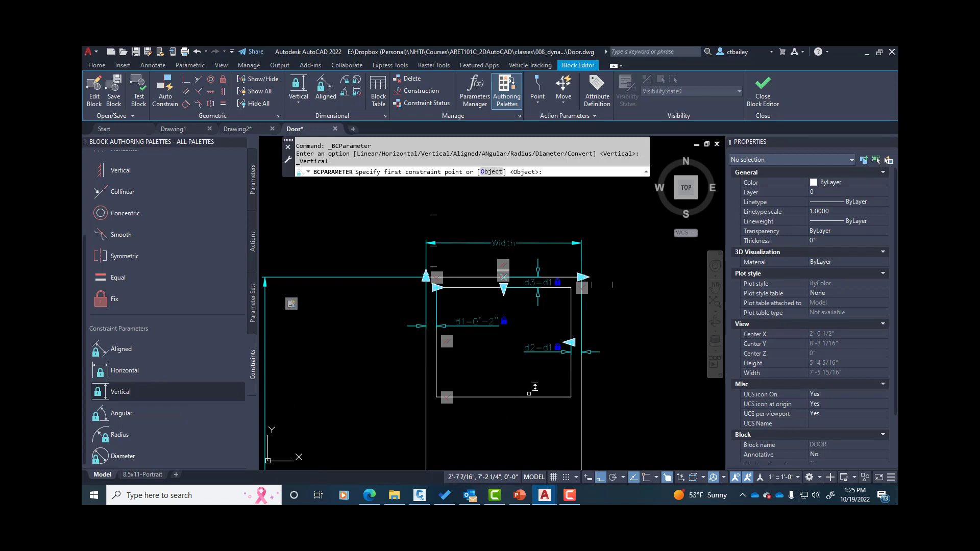
{"action": "left_click", "coordinate": [467, 287]}
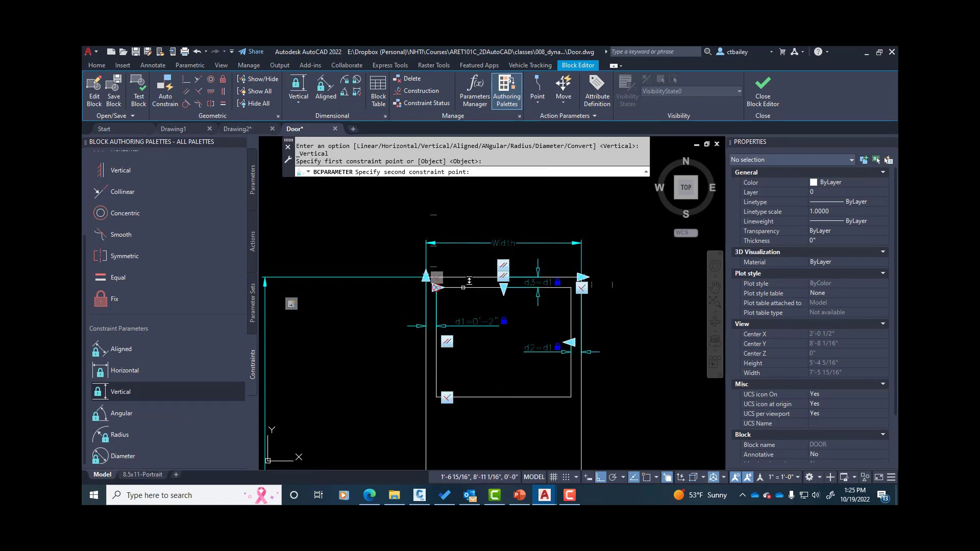
{"action": "left_click", "coordinate": [503, 397]}
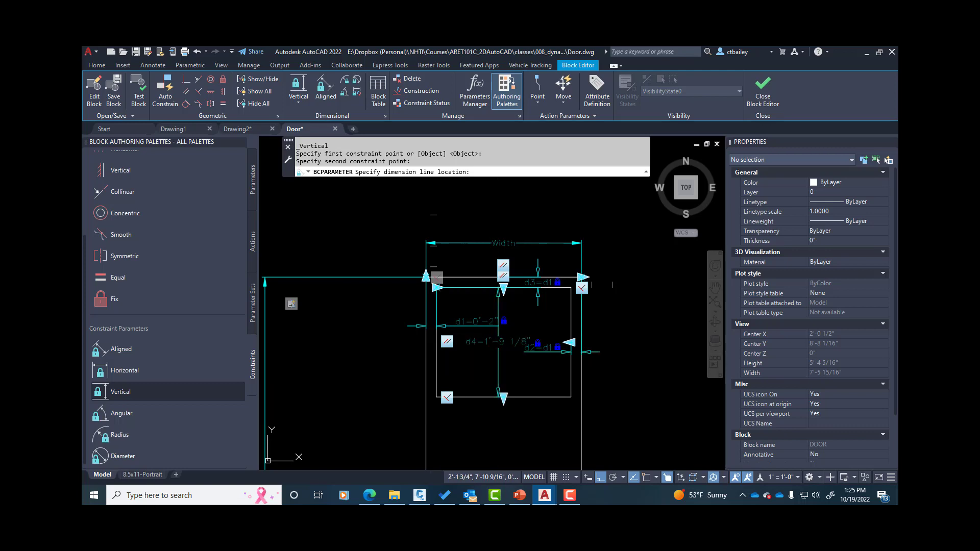
{"action": "left_click", "coordinate": [498, 342]}
{"action": "left_click", "coordinate": [500, 343]}
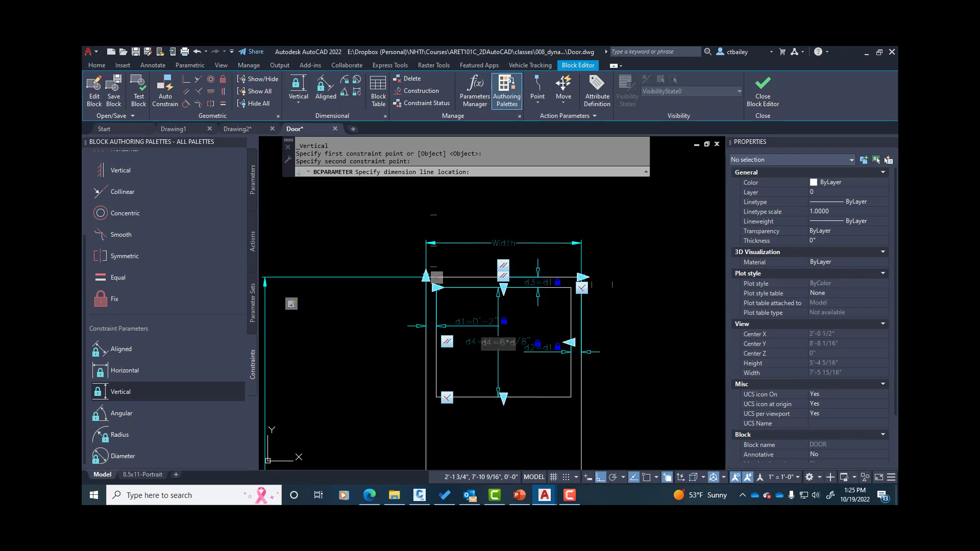
{"action": "type", "text": "1"}
{"action": "key", "text": "Return"}
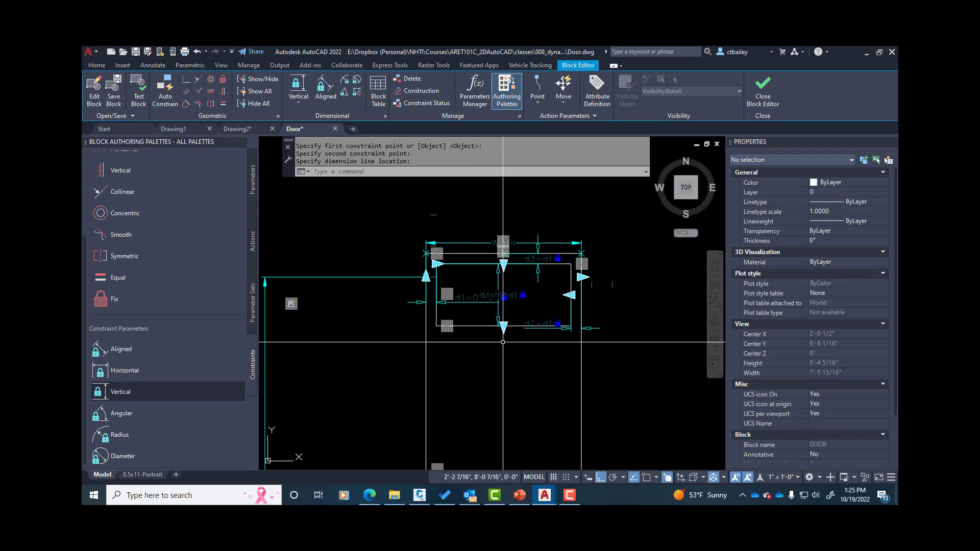
Change the panel's height parameter expression to d4=12*d1.
{"action": "left_click", "coordinate": [509, 295]}
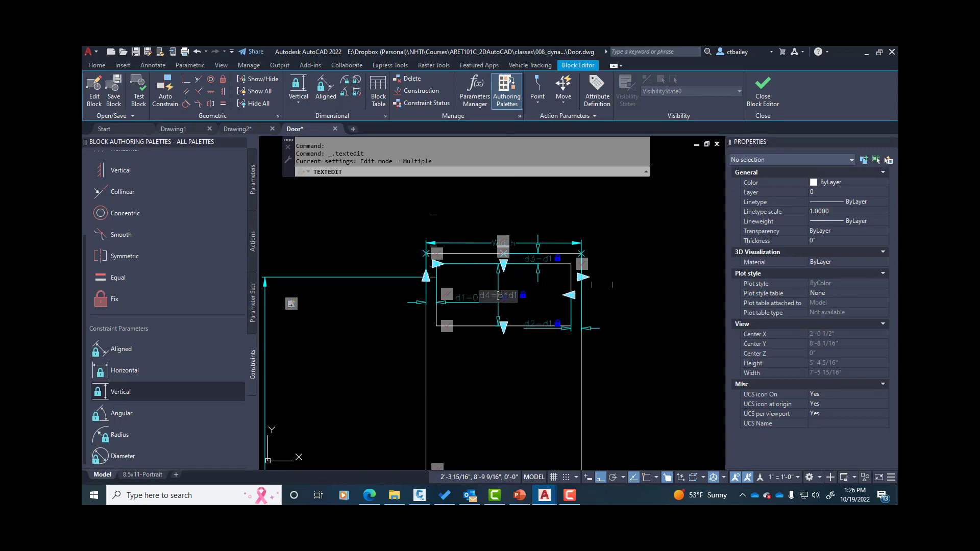
{"action": "type", "text": "12"}
{"action": "key", "text": "Return"}
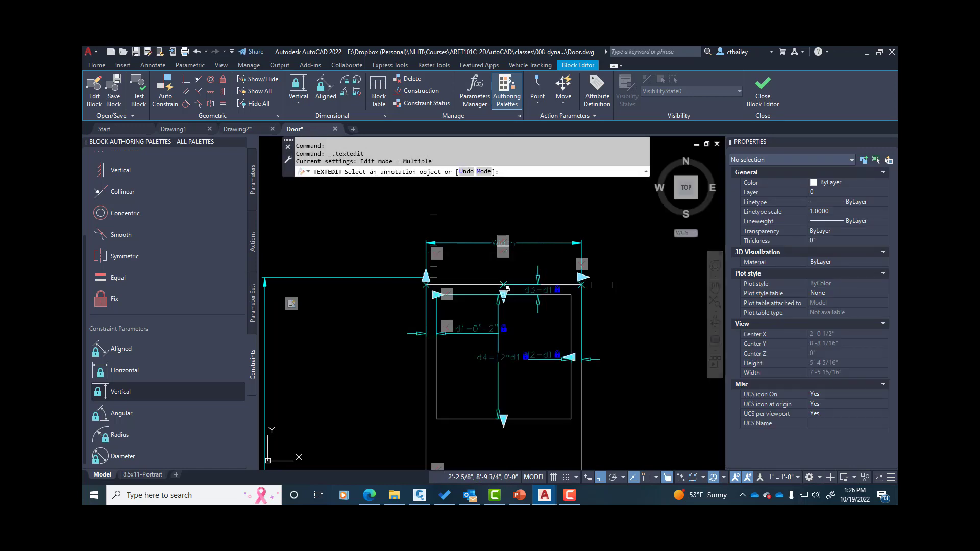
{"action": "key", "text": "Return"}
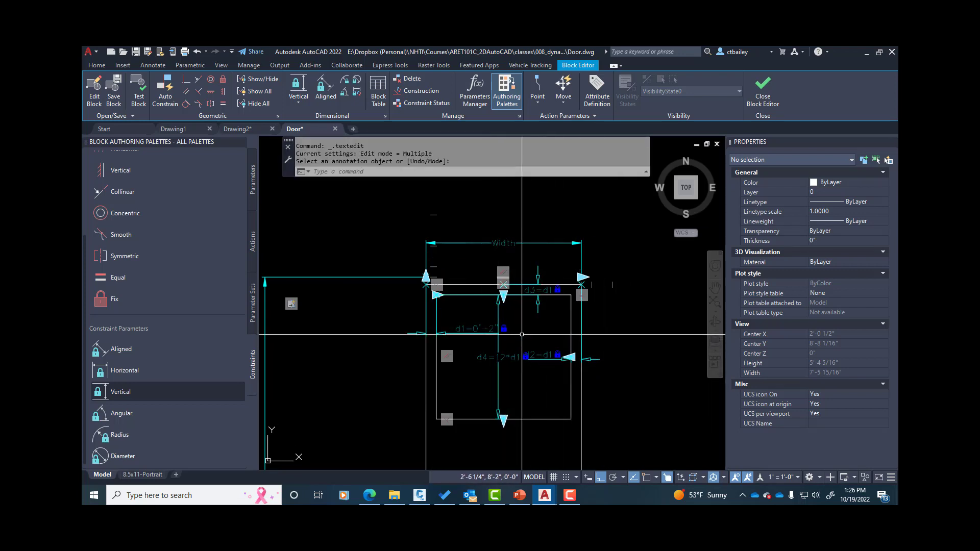
{"action": "scroll", "coordinate": [576, 213], "scroll_direction": "down", "scroll_amount": 3}
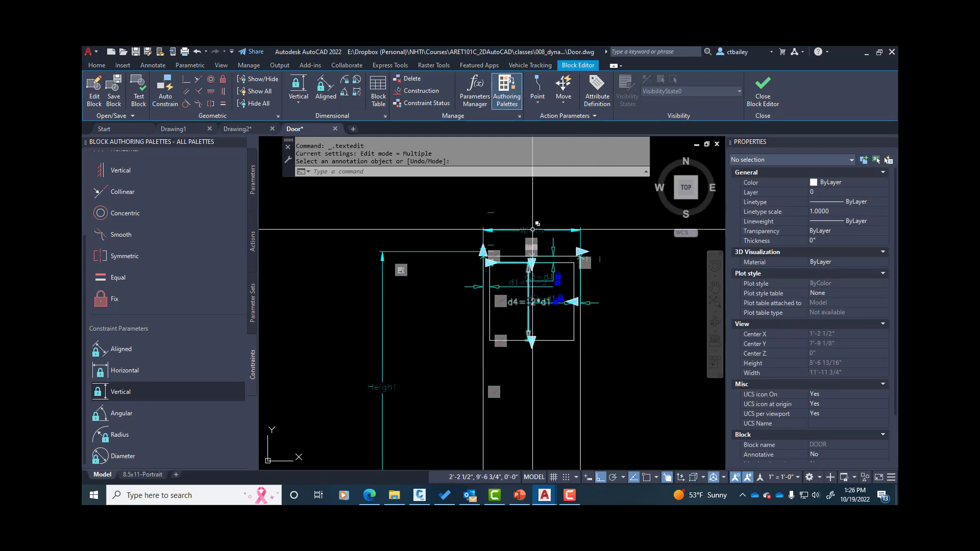
{"action": "left_click", "coordinate": [386, 116]}
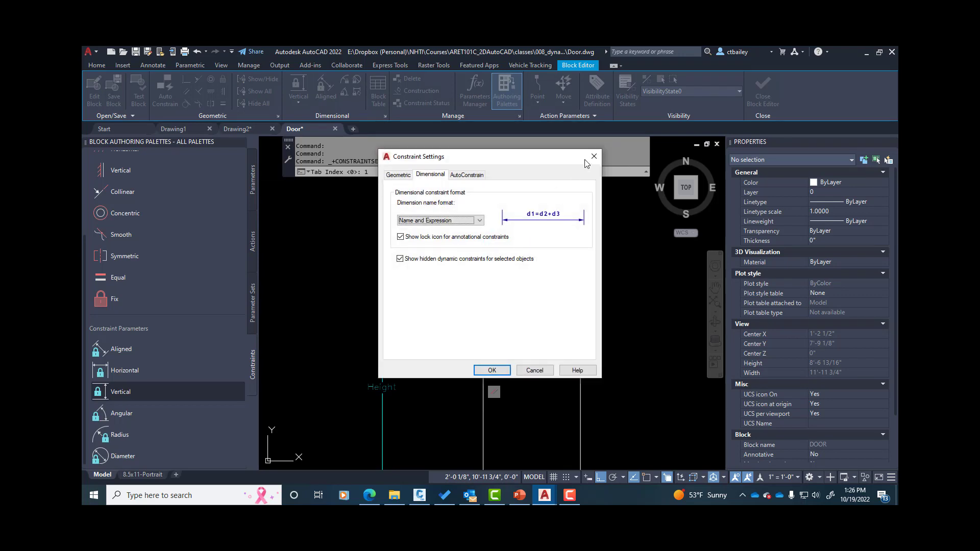
{"action": "left_click", "coordinate": [592, 157]}
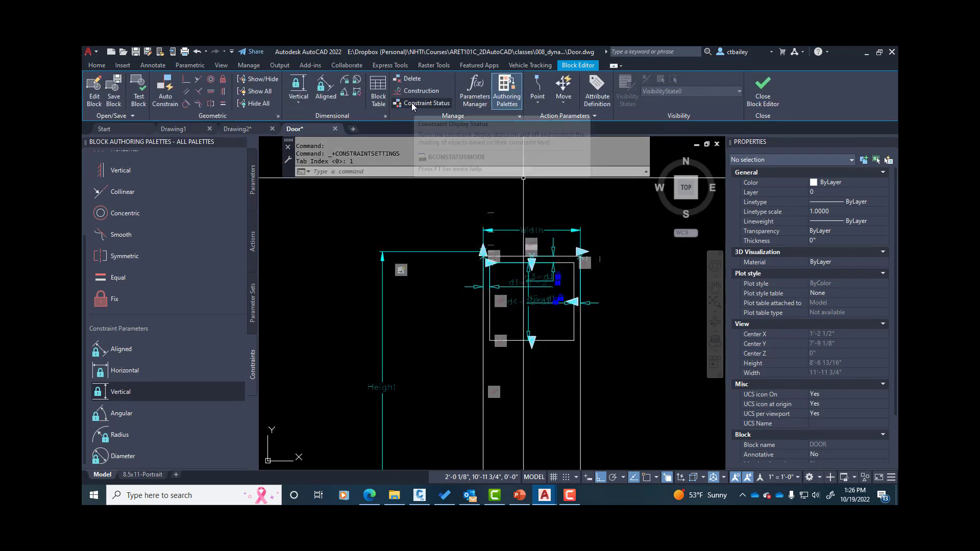
Turn off the constraint status display for the block geometry.
{"action": "left_click", "coordinate": [412, 105]}
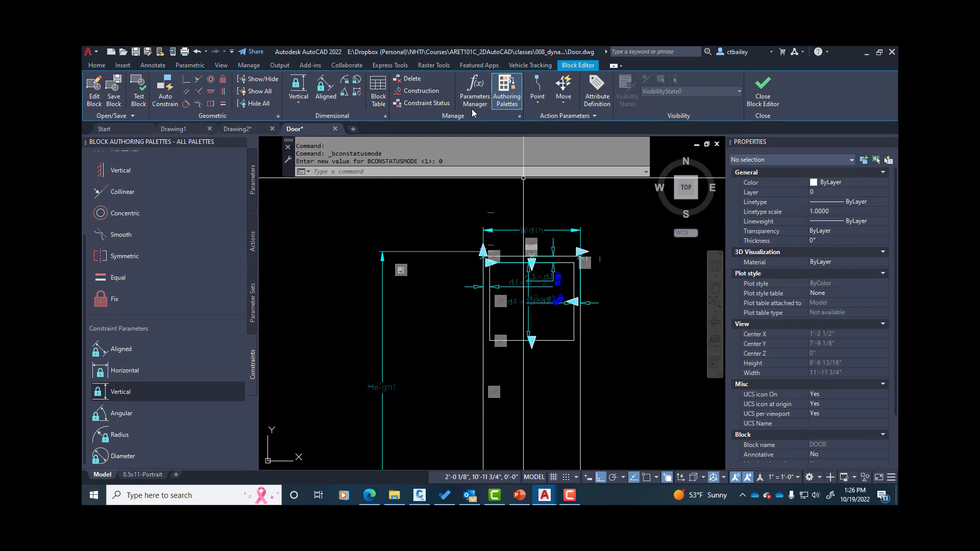
{"action": "left_click", "coordinate": [419, 91]}
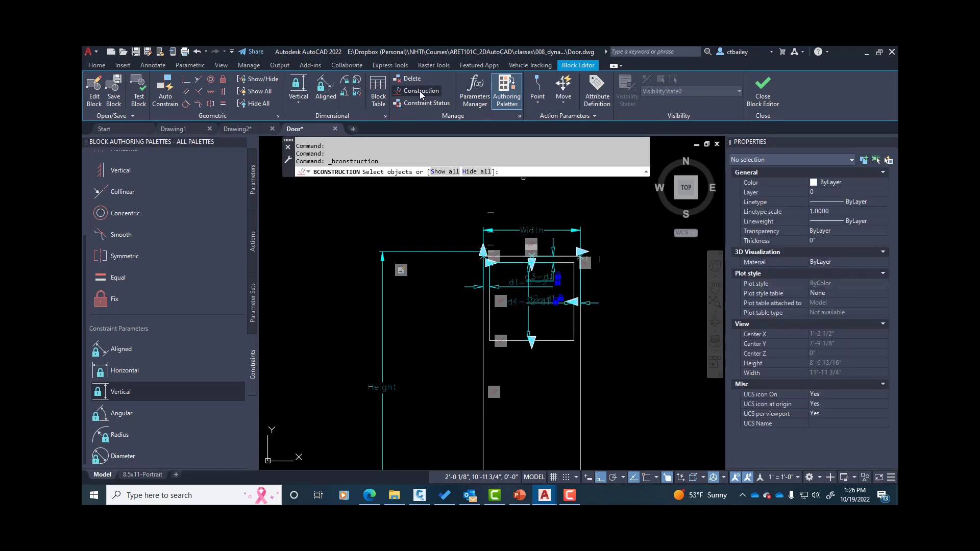
{"action": "key", "text": "Escape"}
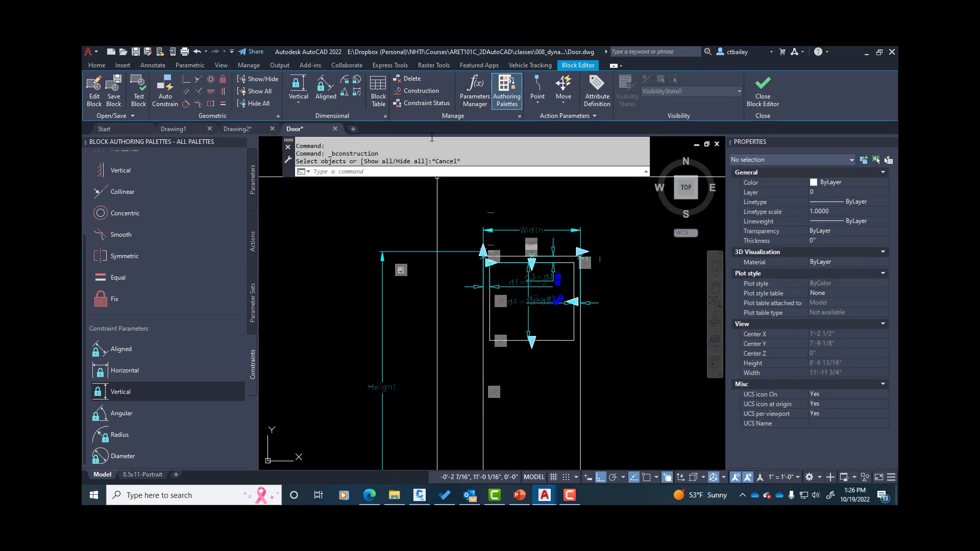
{"action": "left_click", "coordinate": [418, 90]}
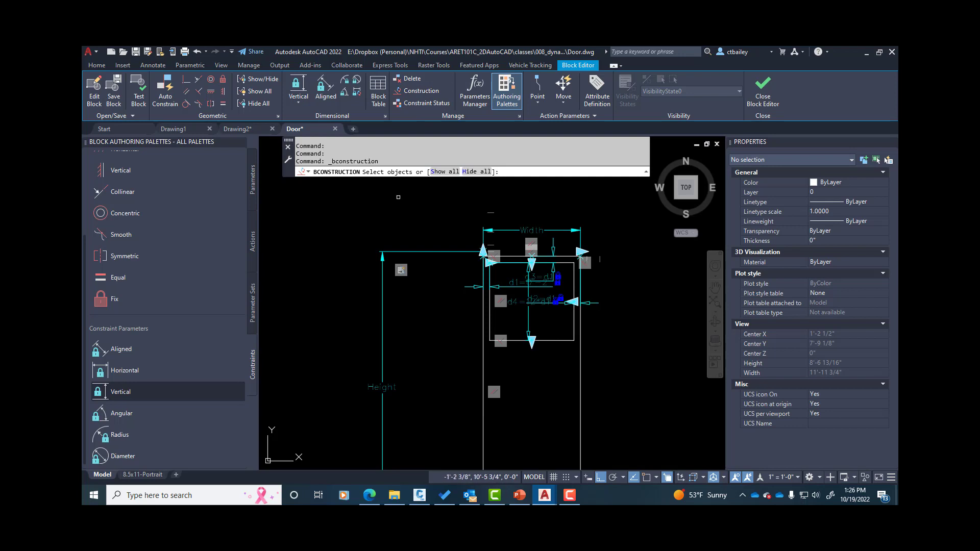
{"action": "key", "text": "Escape"}
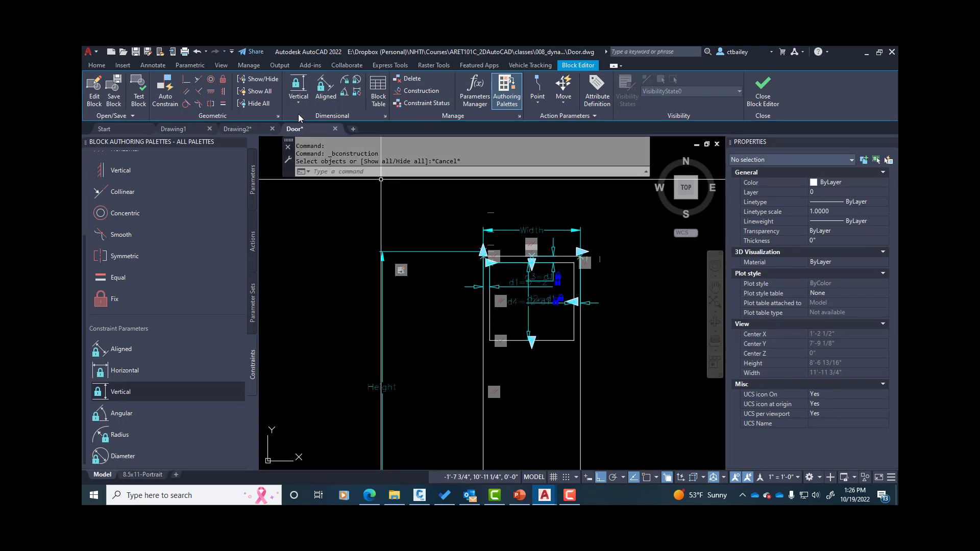
Hide all geometric constraint markers in the block and show them again.
{"action": "left_click", "coordinate": [255, 104]}
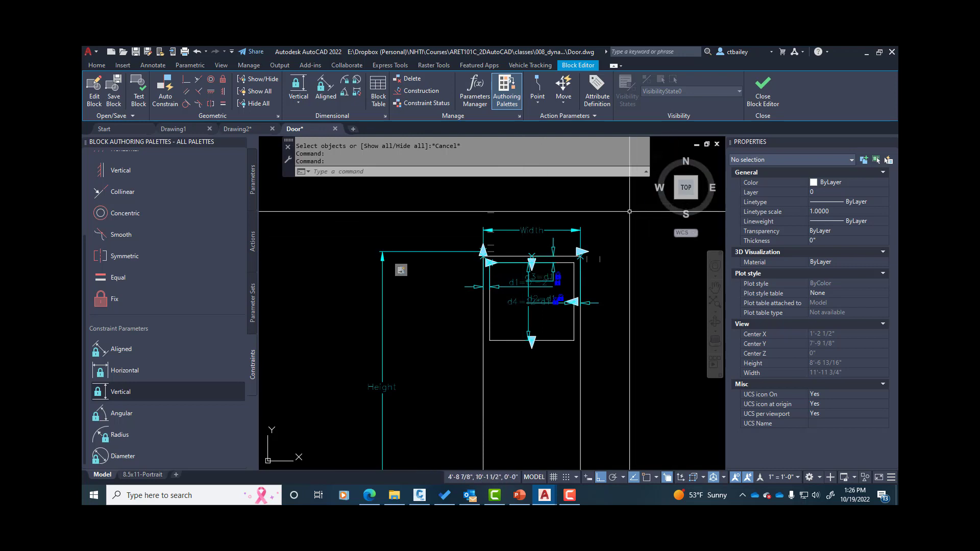
{"action": "left_click", "coordinate": [261, 80]}
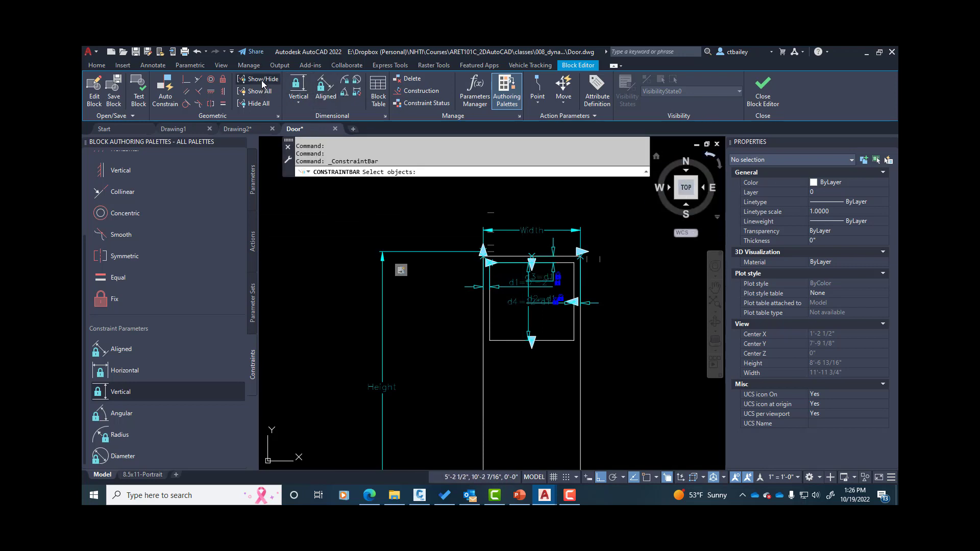
{"action": "key", "text": "Escape"}
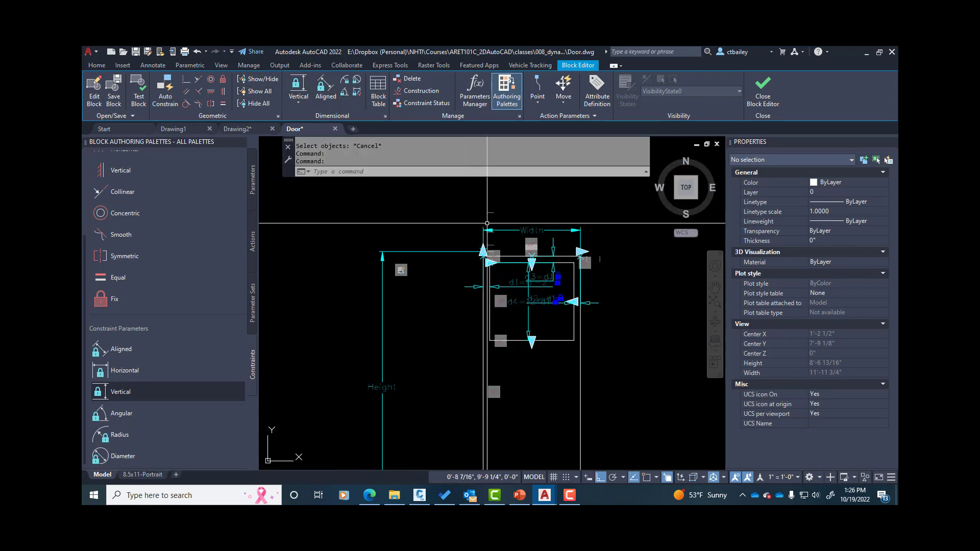
Save the changes while exiting the Block Editor and reset the door block reference in the drawing.
{"action": "left_click", "coordinate": [762, 97]}
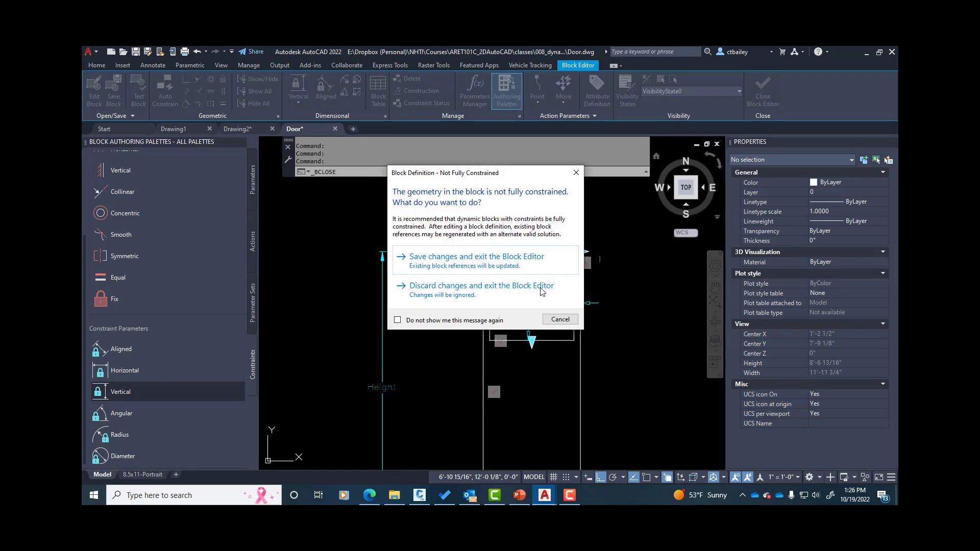
{"action": "left_click", "coordinate": [430, 261]}
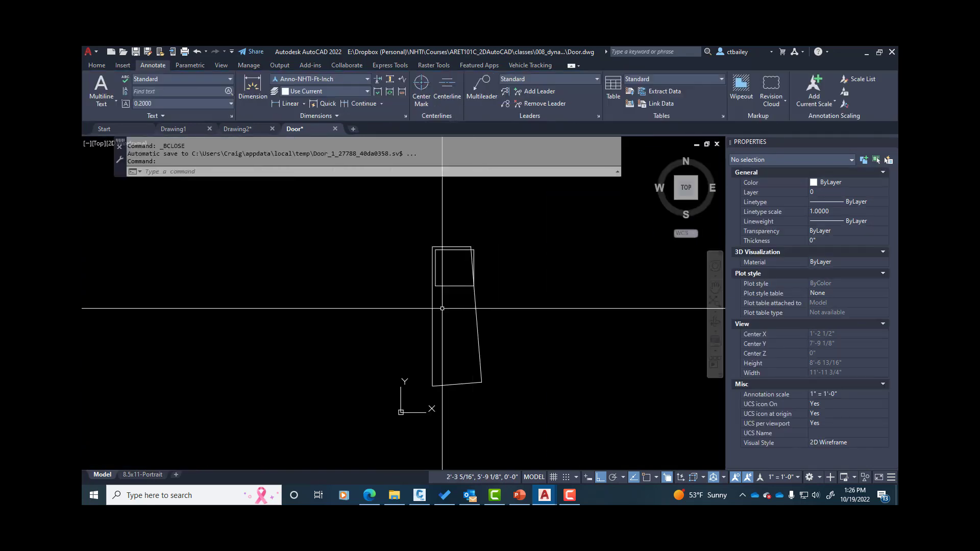
{"action": "left_click", "coordinate": [432, 285]}
{"action": "right_click", "coordinate": [435, 270]}
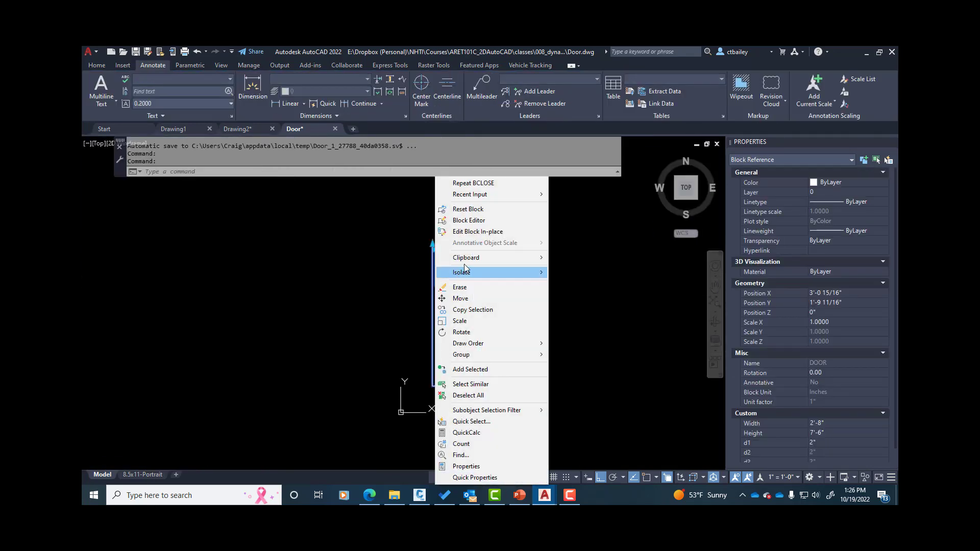
{"action": "left_click", "coordinate": [468, 209]}
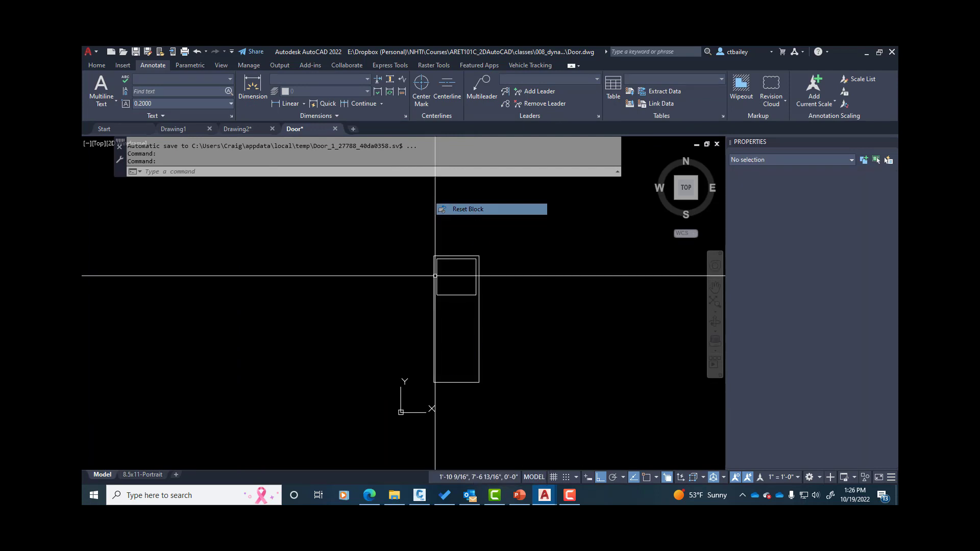
Test the door block's width by stretching it to 3' and back to 2'-6" twice.
{"action": "left_click", "coordinate": [484, 316]}
{"action": "left_click", "coordinate": [483, 215]}
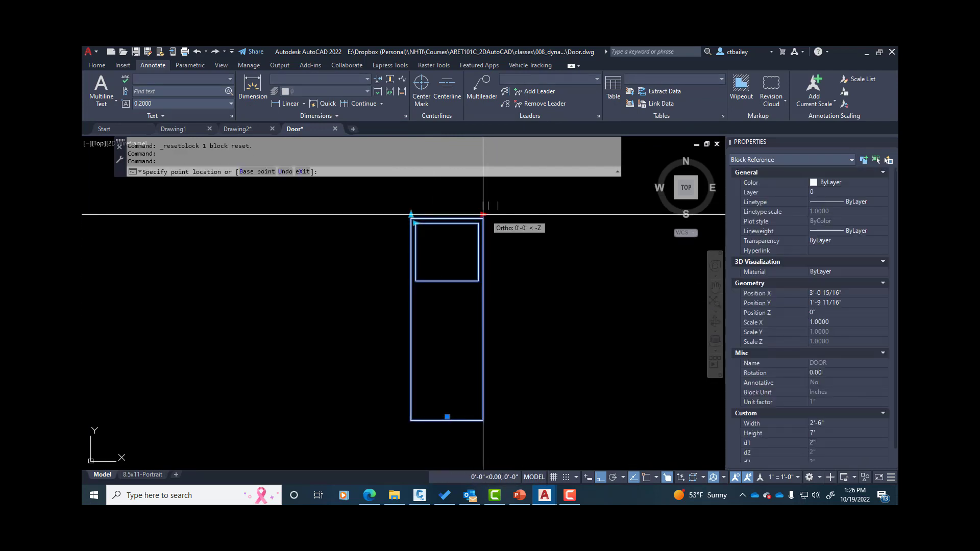
{"action": "left_click", "coordinate": [497, 214]}
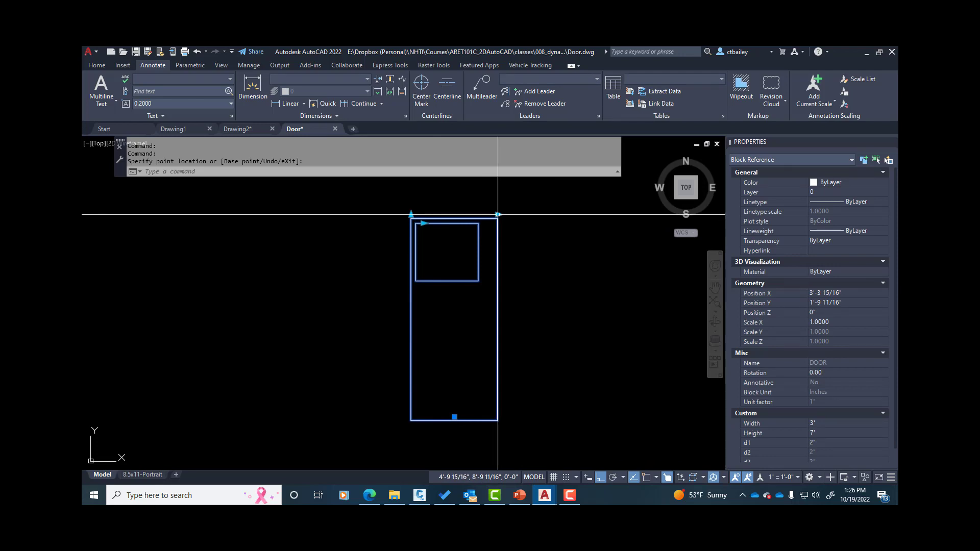
{"action": "left_click", "coordinate": [498, 214]}
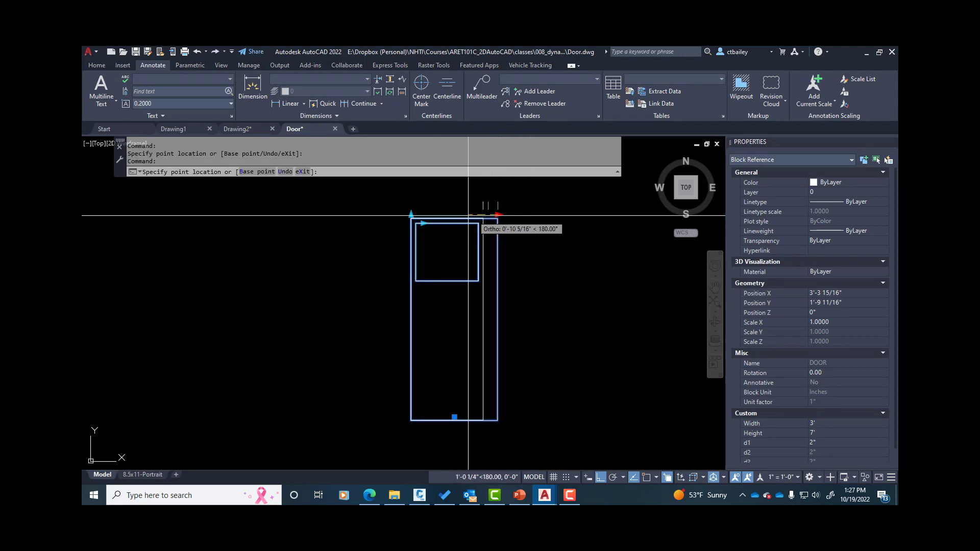
{"action": "left_click", "coordinate": [483, 214]}
{"action": "left_click", "coordinate": [538, 216]}
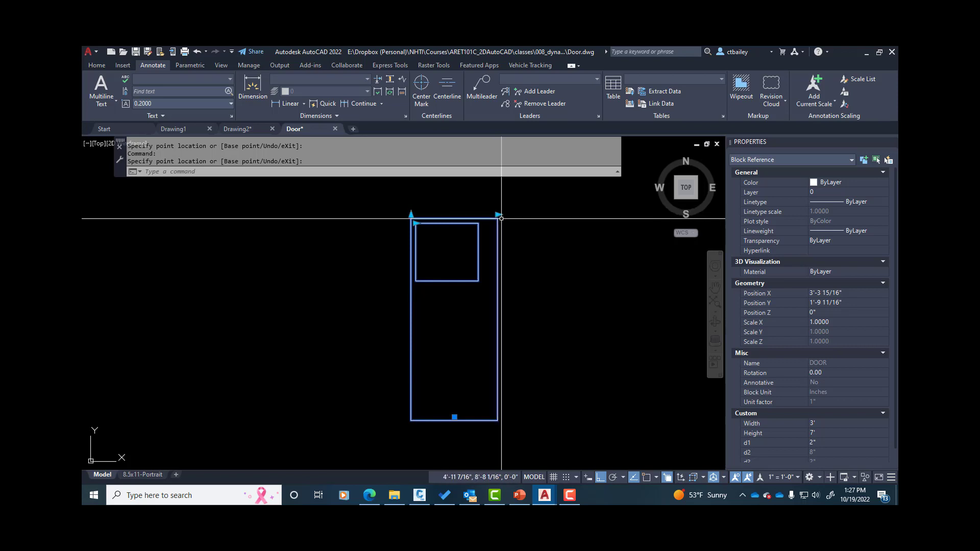
{"action": "left_click", "coordinate": [483, 214]}
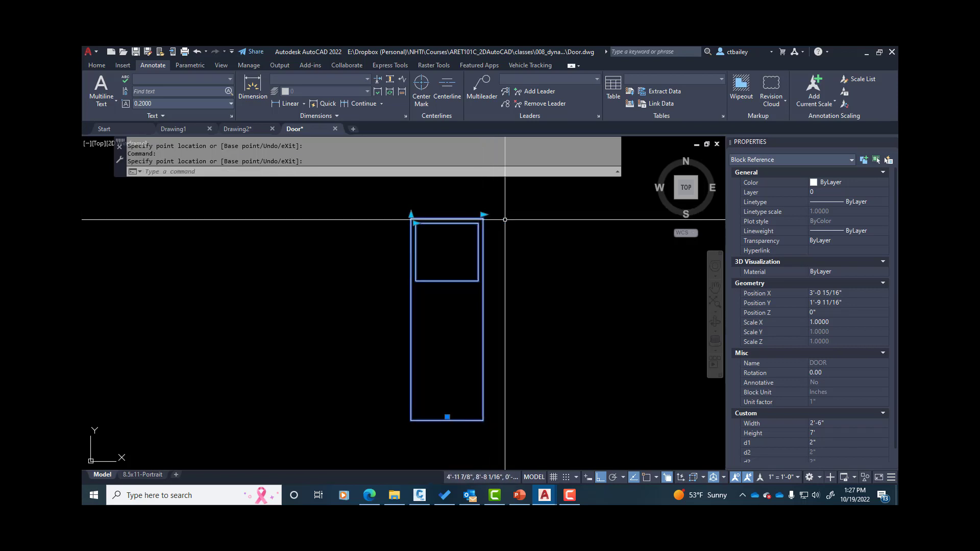
{"action": "key", "text": "Escape"}
Test the door block's height by stretching it to 8' and back to 7' twice.
{"action": "left_click", "coordinate": [413, 220]}
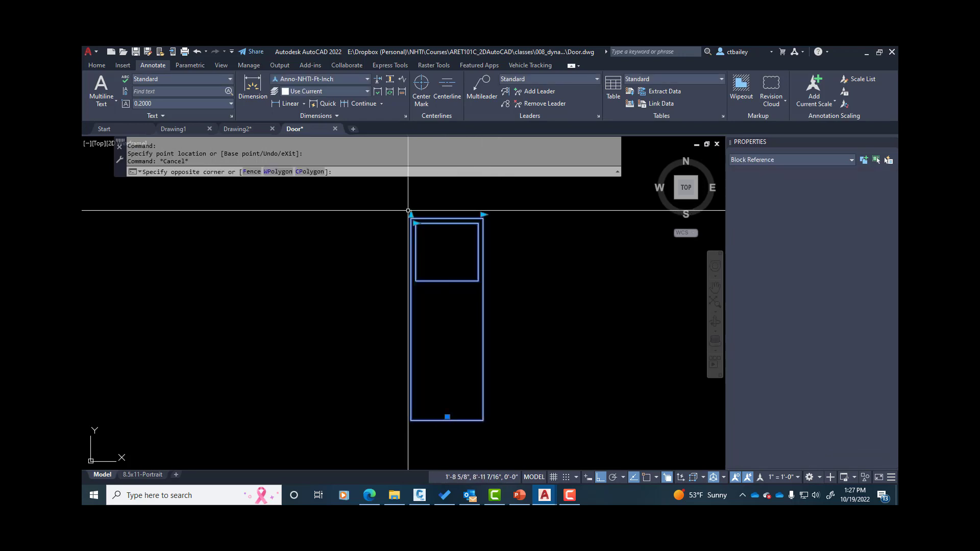
{"action": "left_click", "coordinate": [410, 214]}
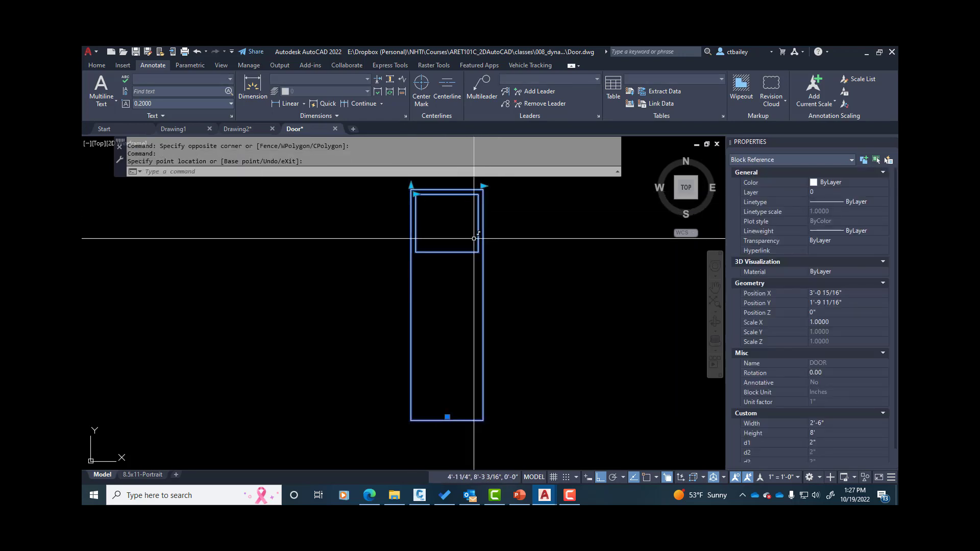
{"action": "left_click", "coordinate": [410, 186]}
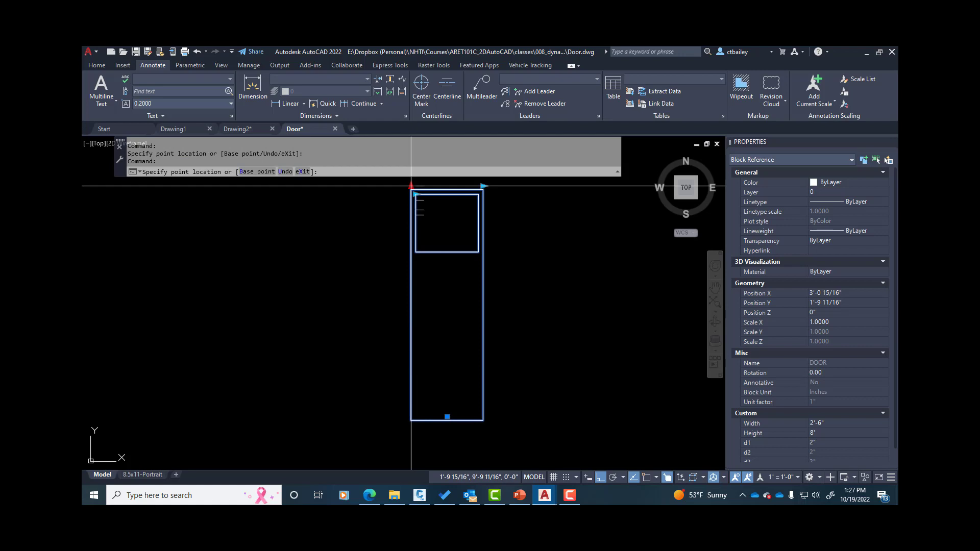
{"action": "left_click", "coordinate": [411, 214]}
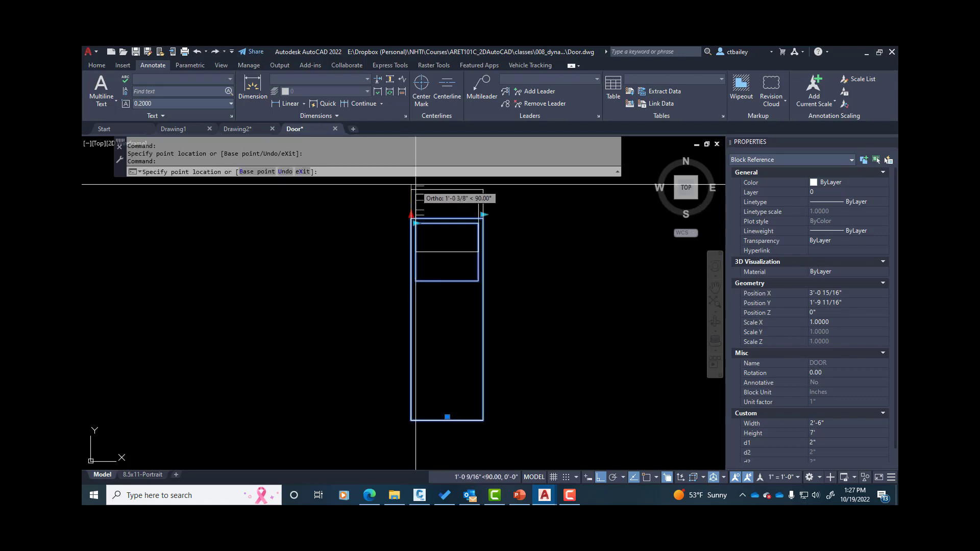
{"action": "left_click", "coordinate": [415, 185]}
{"action": "left_click", "coordinate": [414, 185]}
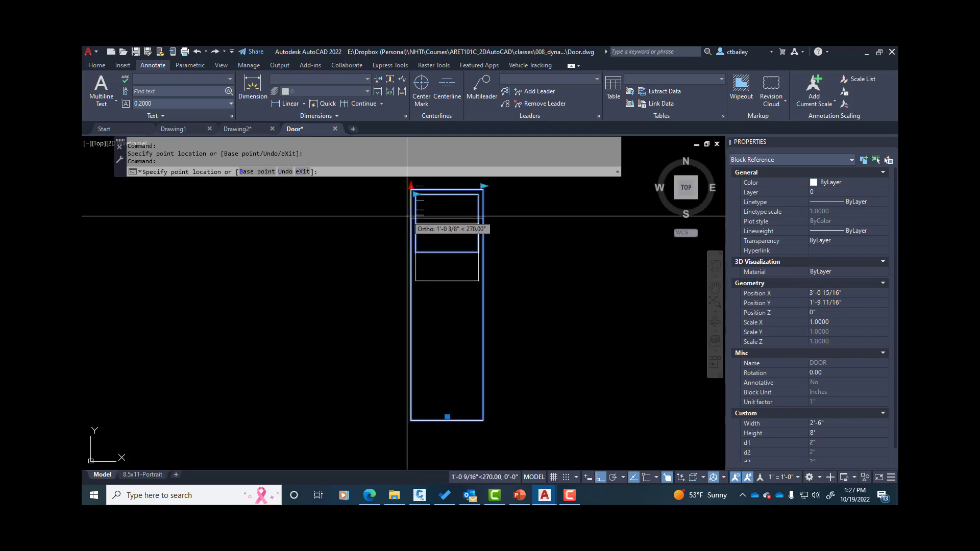
{"action": "left_click", "coordinate": [410, 215]}
{"action": "key", "text": "Escape"}
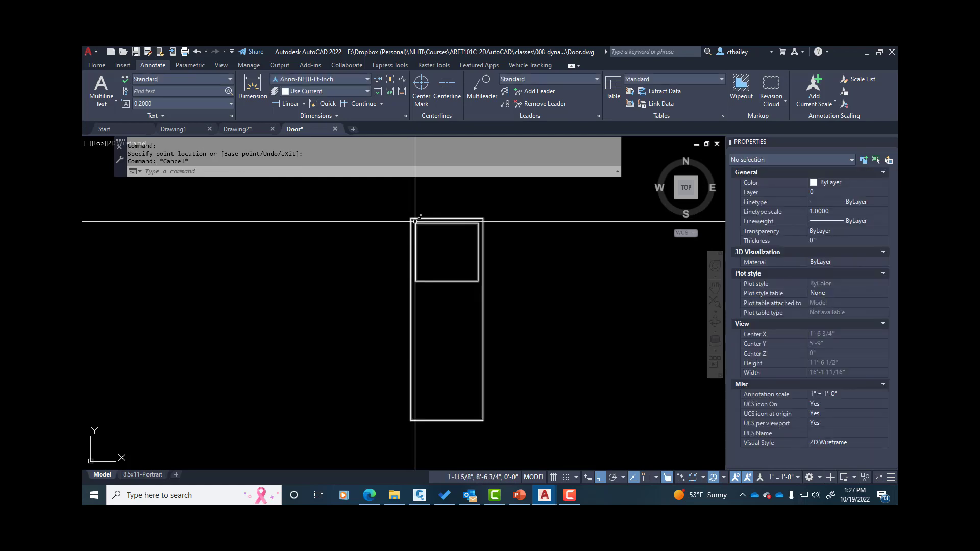
Try to stretch the panel's side offset d1 on the door block reference.
{"action": "left_click", "coordinate": [412, 219]}
{"action": "left_click", "coordinate": [416, 223]}
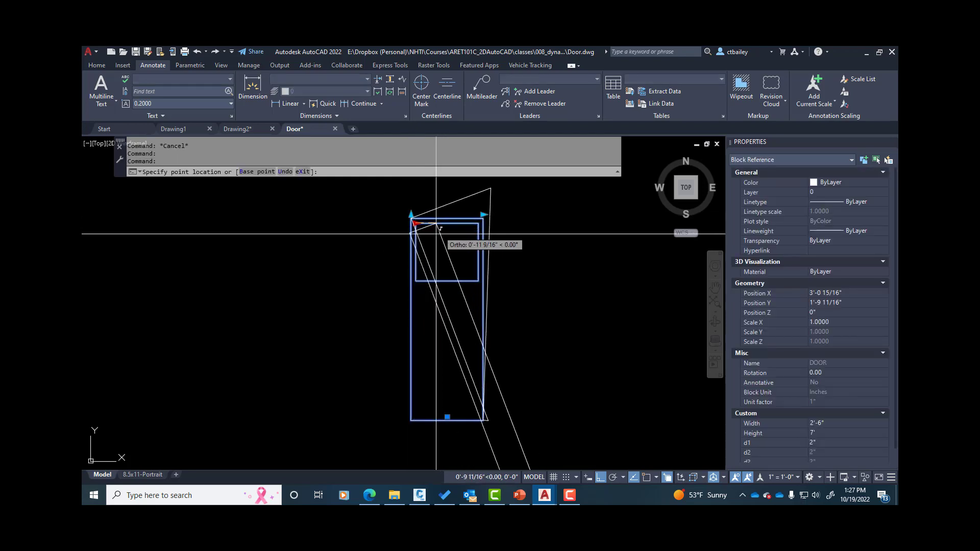
{"action": "key", "text": "Escape"}
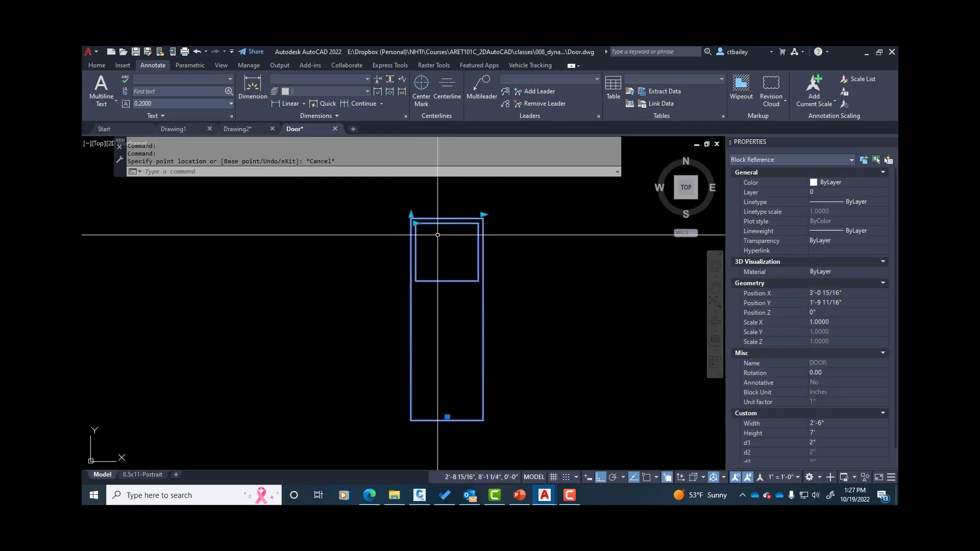
{"action": "key", "text": "Escape"}
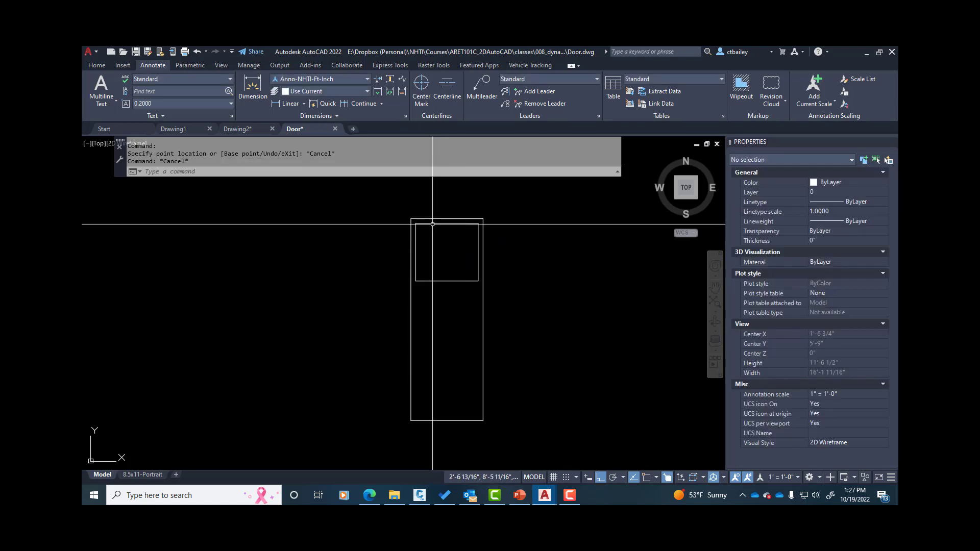
Reset the door block reference to its default definition.
{"action": "left_click", "coordinate": [432, 224]}
{"action": "right_click", "coordinate": [432, 224]}
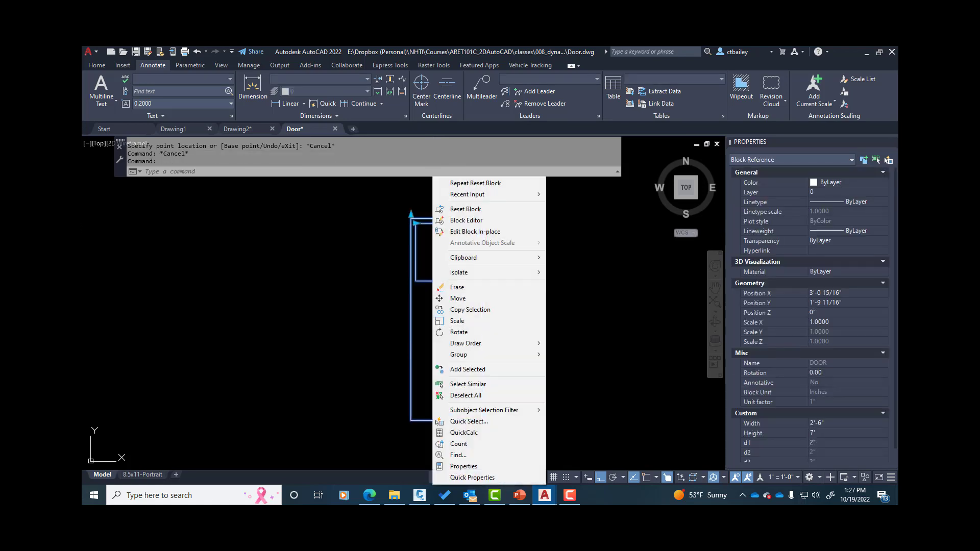
{"action": "left_click", "coordinate": [462, 210]}
{"action": "left_click", "coordinate": [436, 231]}
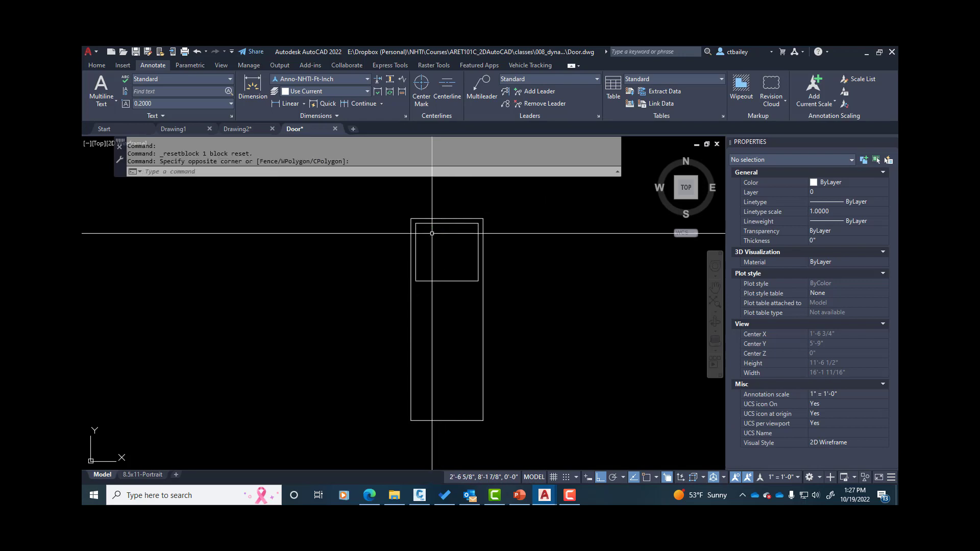
{"action": "left_click", "coordinate": [404, 239]}
{"action": "left_click", "coordinate": [405, 245]}
{"action": "left_click", "coordinate": [410, 246]}
{"action": "left_click", "coordinate": [395, 247]}
{"action": "left_click", "coordinate": [393, 247]}
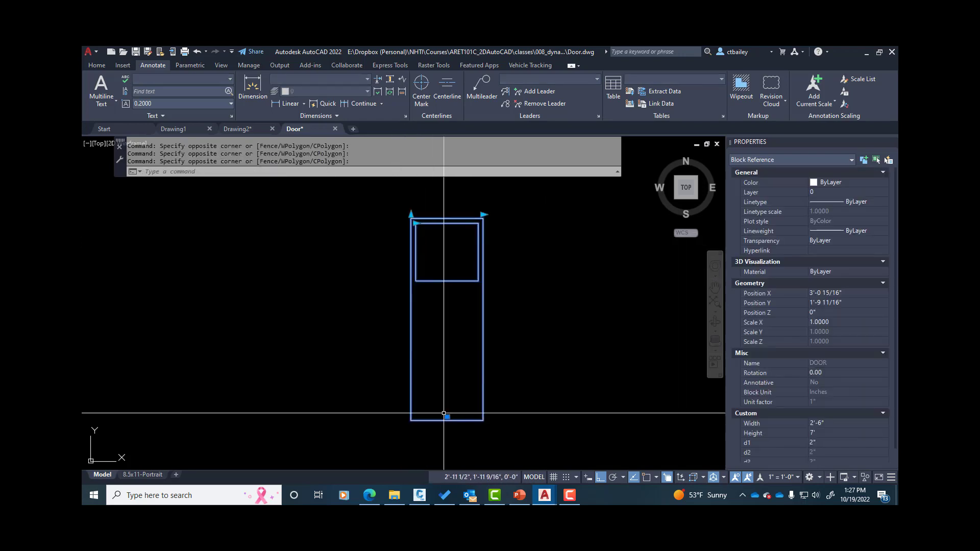
{"action": "scroll", "coordinate": [444, 420], "scroll_direction": "up", "scroll_amount": 4}
{"action": "scroll", "coordinate": [452, 415], "scroll_direction": "up", "scroll_amount": 2}
{"action": "scroll", "coordinate": [456, 409], "scroll_direction": "down", "scroll_amount": 8}
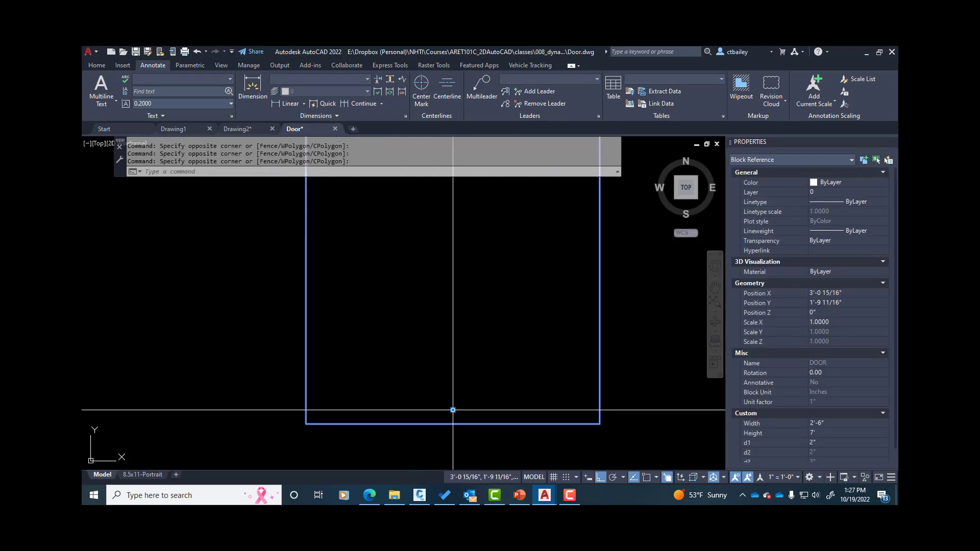
{"action": "key", "text": "Escape"}
{"action": "key", "text": "Escape"}
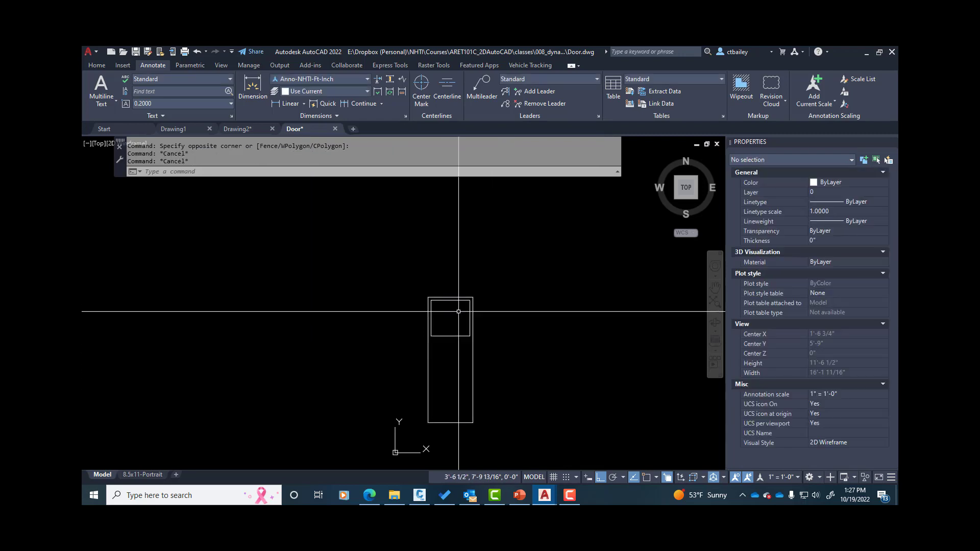
Reopen the DOOR block in the Block Editor to work on the panel's constraint parameters.
{"action": "scroll", "coordinate": [453, 293], "scroll_direction": "up", "scroll_amount": 4}
{"action": "scroll", "coordinate": [516, 206], "scroll_direction": "down", "scroll_amount": 2}
{"action": "scroll", "coordinate": [494, 244], "scroll_direction": "up", "scroll_amount": 2}
{"action": "left_click", "coordinate": [492, 228]}
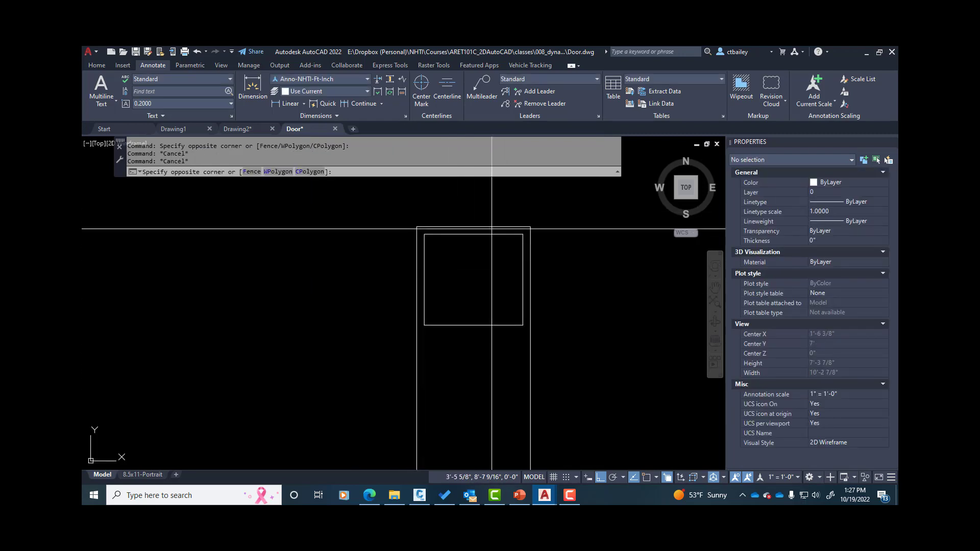
{"action": "left_click", "coordinate": [481, 223]}
{"action": "right_click", "coordinate": [478, 230]}
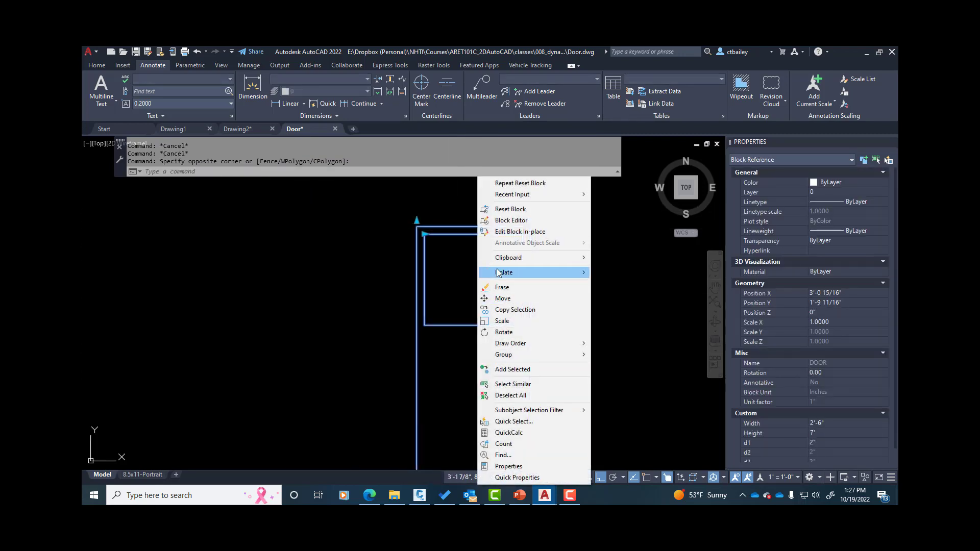
{"action": "left_click", "coordinate": [508, 222]}
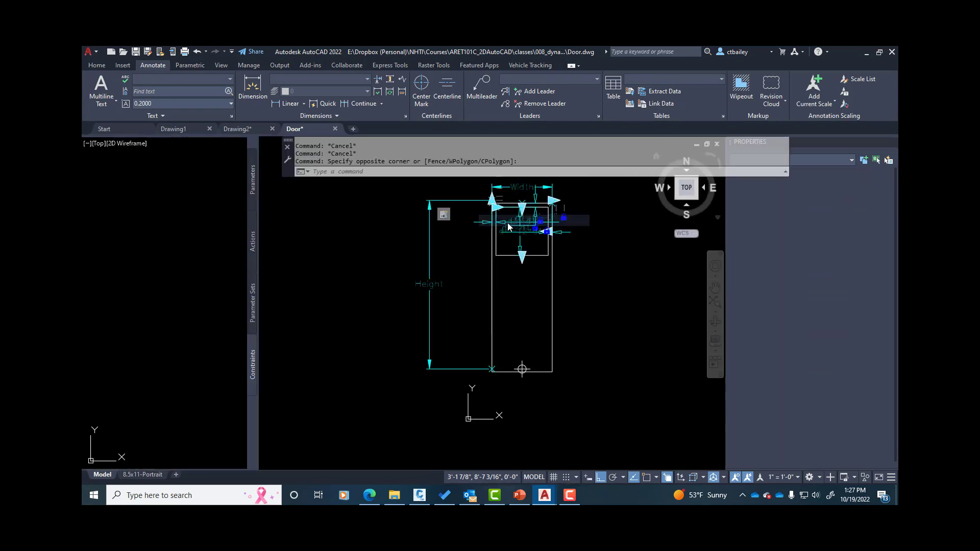
{"action": "scroll", "coordinate": [508, 203], "scroll_direction": "up", "scroll_amount": 4}
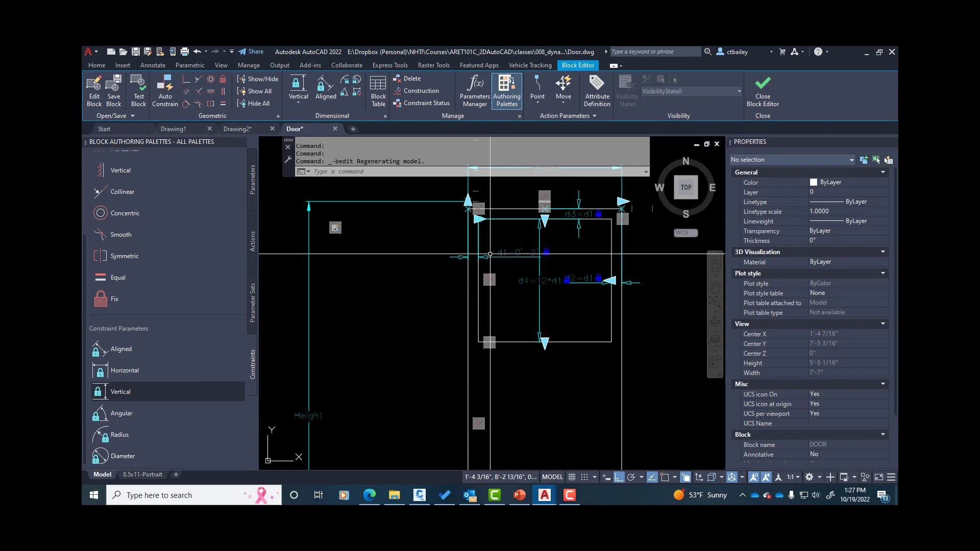
{"action": "left_click", "coordinate": [540, 306]}
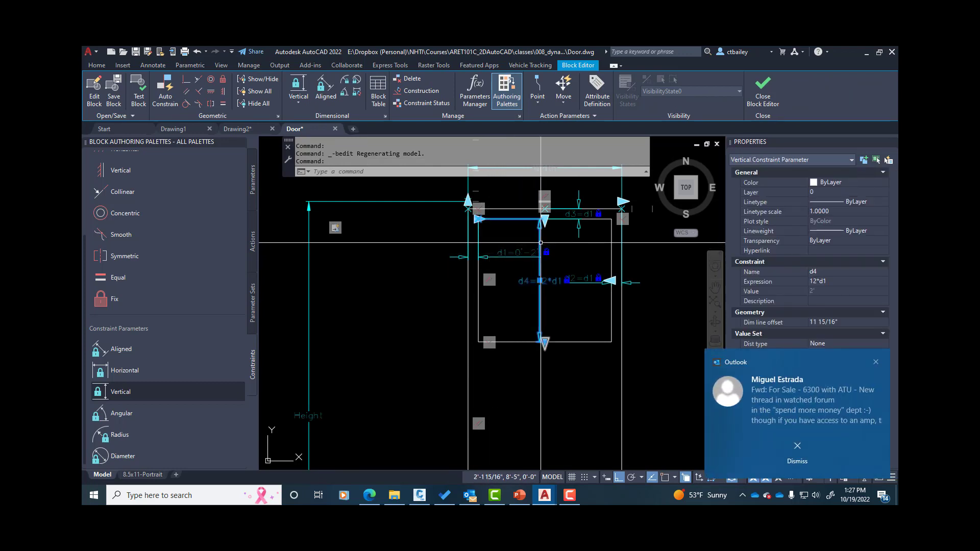
{"action": "left_click", "coordinate": [810, 459]}
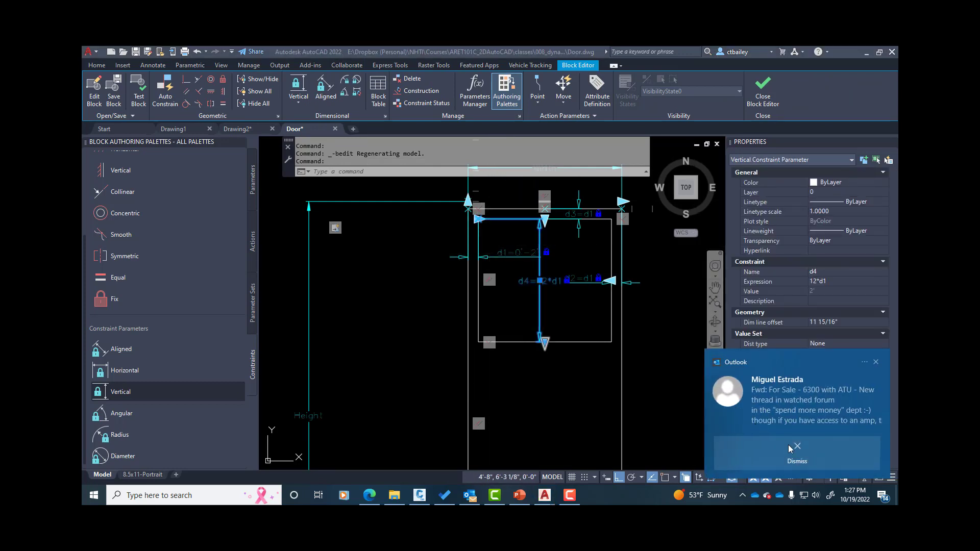
{"action": "key", "text": "Escape"}
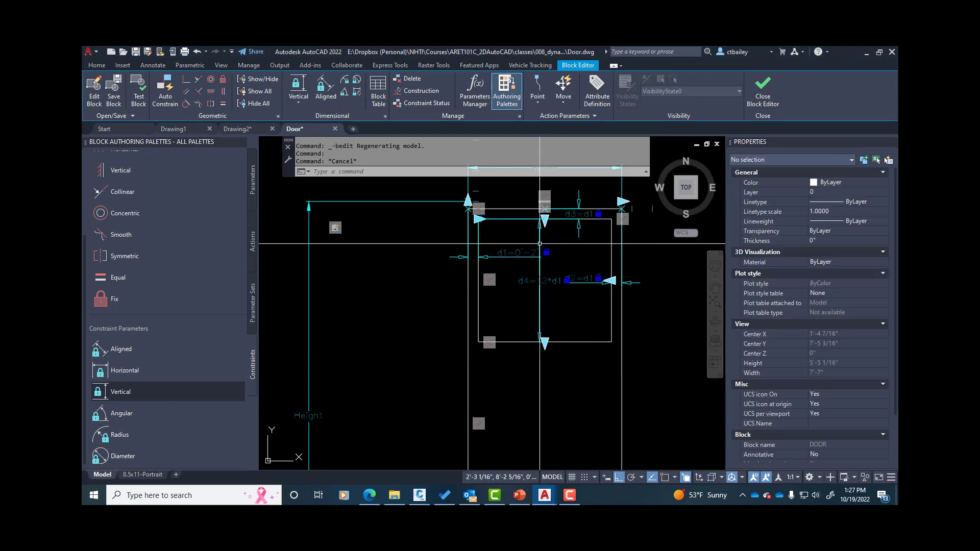
{"action": "left_click", "coordinate": [477, 242]}
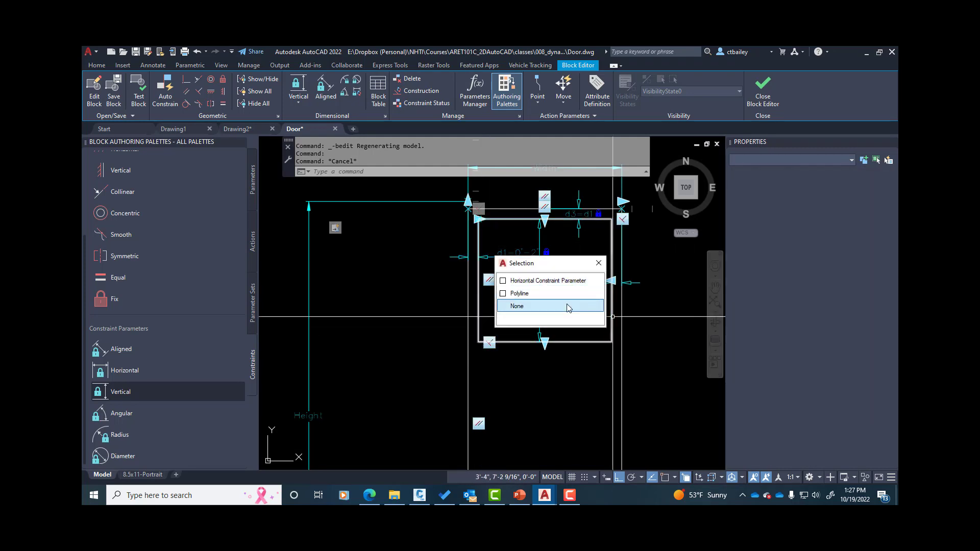
{"action": "left_click_drag", "start_coordinate": [514, 263], "coordinate": [339, 267]}
{"action": "key", "text": "Escape"}
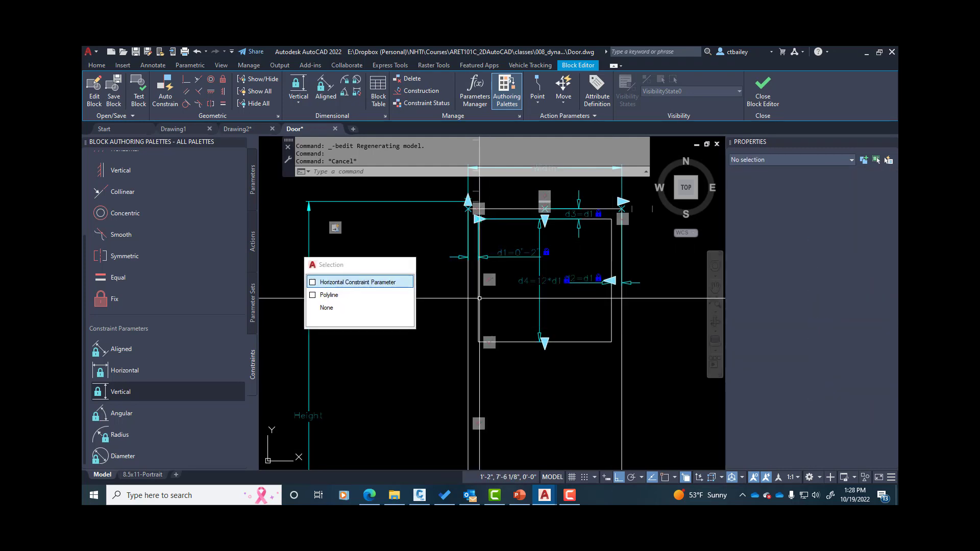
Set the number of grips to 0 for the horizontal constraint parameter d1.
{"action": "left_click", "coordinate": [503, 254]}
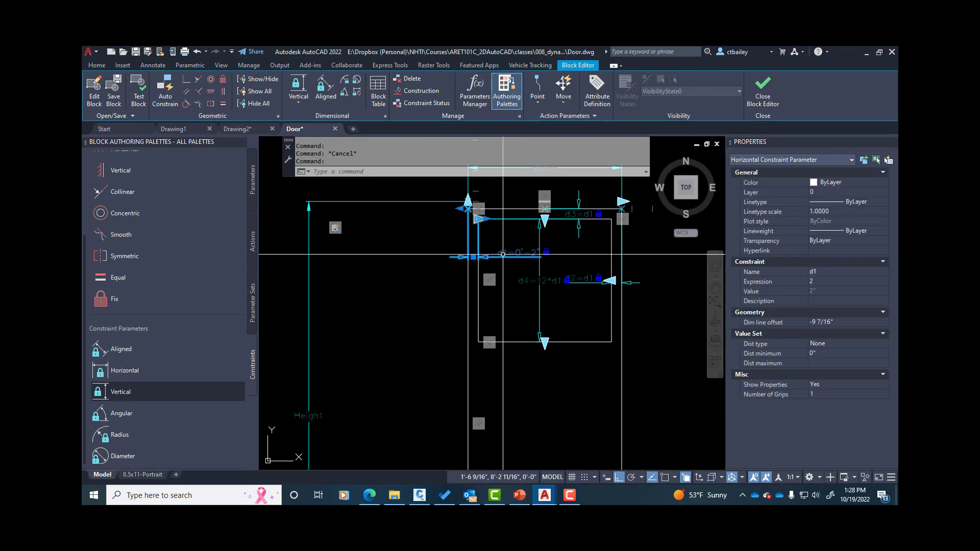
{"action": "left_click", "coordinate": [812, 394]}
{"action": "left_click", "coordinate": [820, 393]}
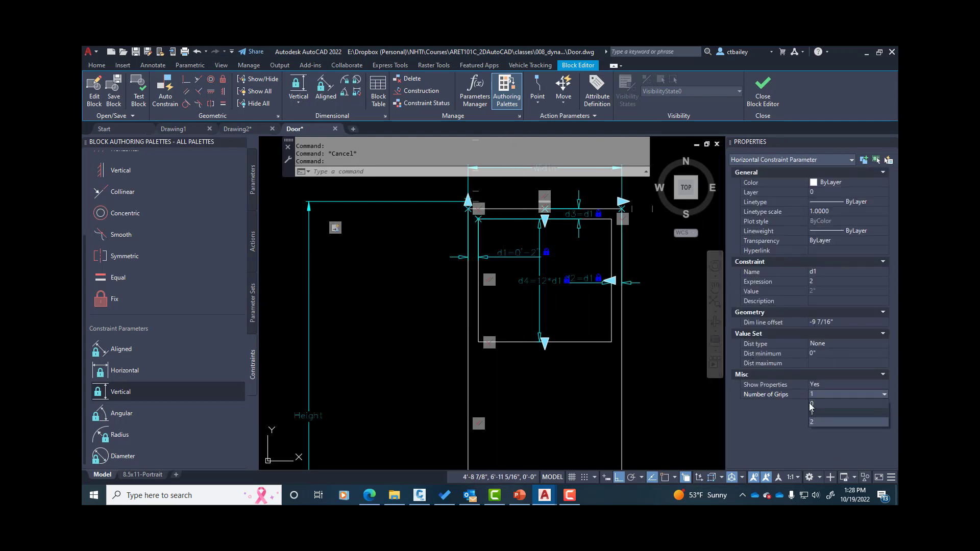
{"action": "left_click", "coordinate": [811, 404]}
{"action": "key", "text": "Escape"}
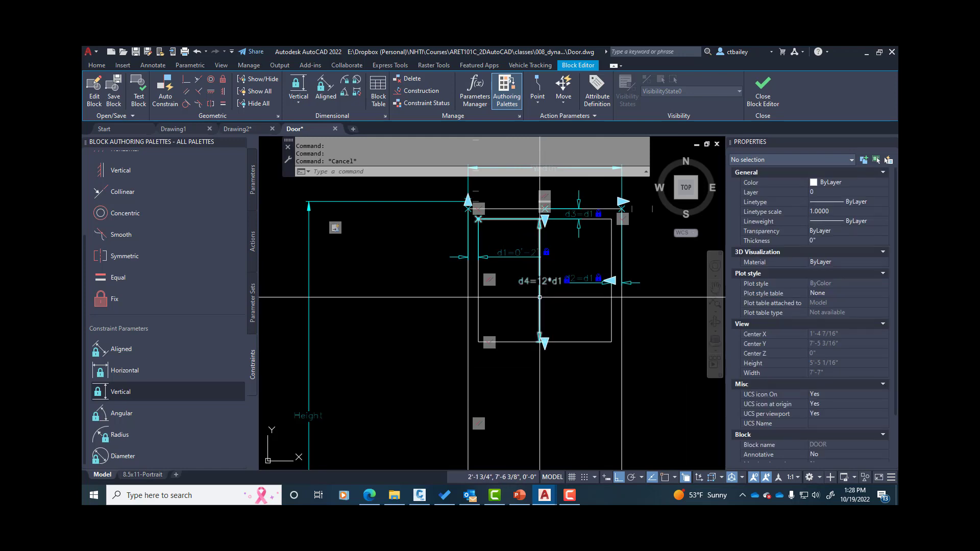
Set the number of grips to 0 for the panel-height constraint parameter d4.
{"action": "left_click", "coordinate": [539, 297]}
{"action": "left_click", "coordinate": [821, 394]}
{"action": "left_click", "coordinate": [822, 394]}
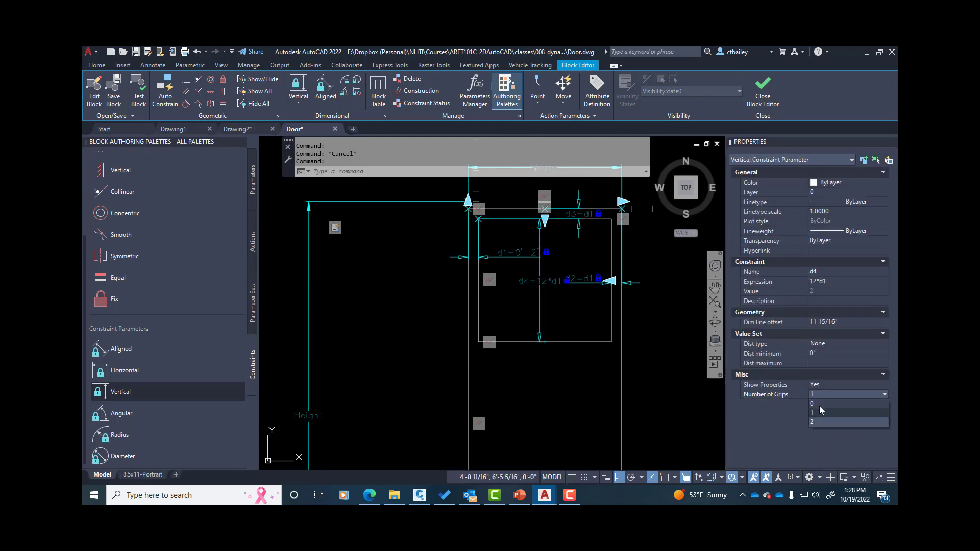
{"action": "left_click", "coordinate": [818, 406]}
{"action": "key", "text": "Escape"}
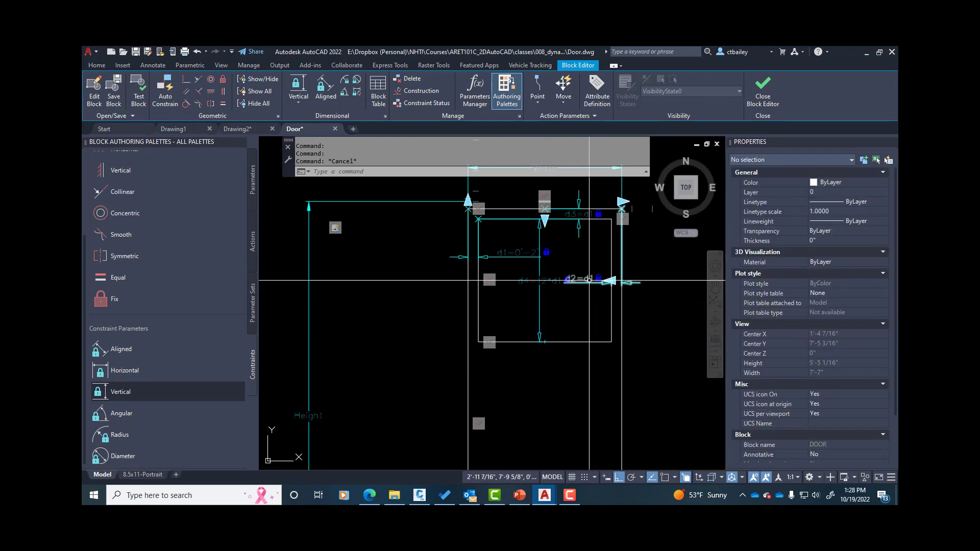
Set the number of grips to 0 for the horizontal constraint parameter d2.
{"action": "left_click", "coordinate": [590, 279]}
{"action": "left_click", "coordinate": [823, 397]}
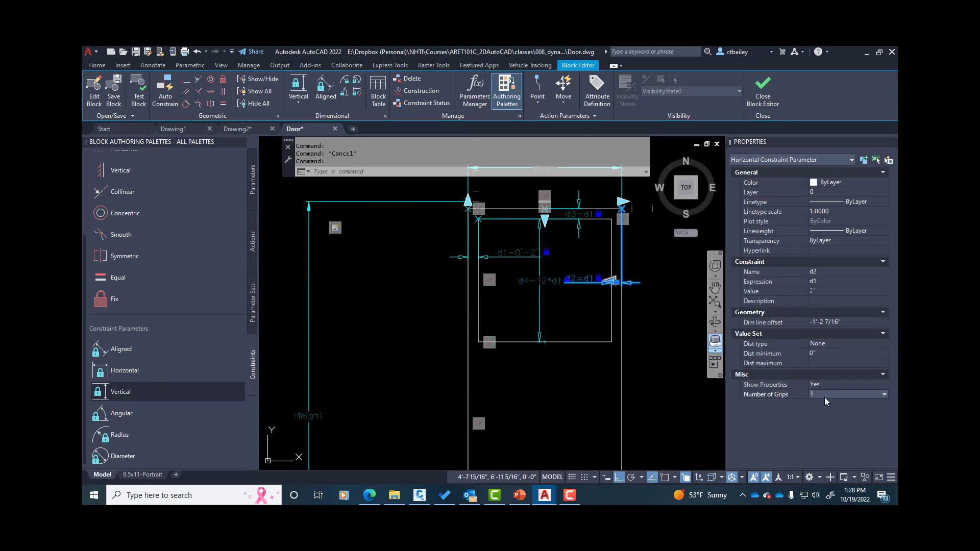
{"action": "left_click", "coordinate": [825, 397]}
{"action": "left_click", "coordinate": [815, 405]}
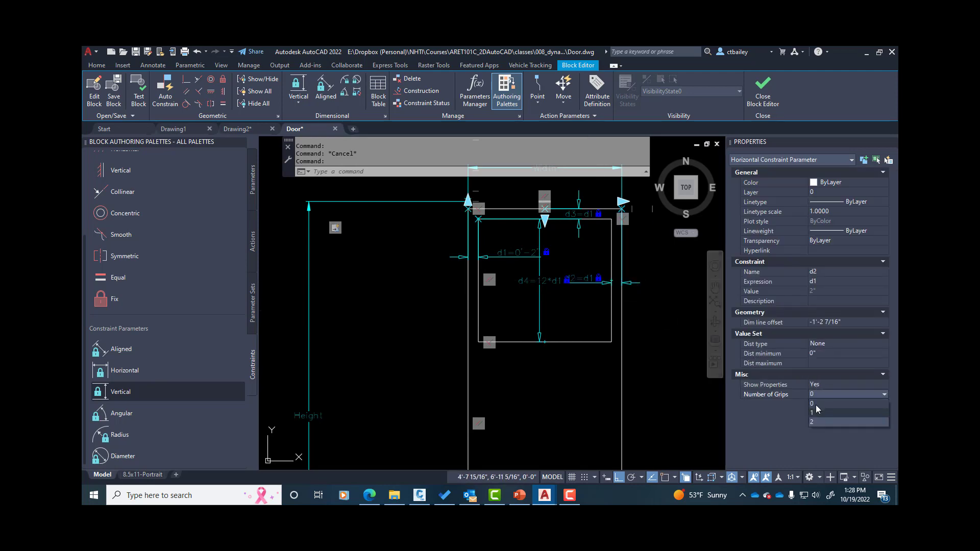
{"action": "key", "text": "Escape"}
Set the number of grips to 0 for the vertical constraint parameter d3.
{"action": "left_click", "coordinate": [576, 214]}
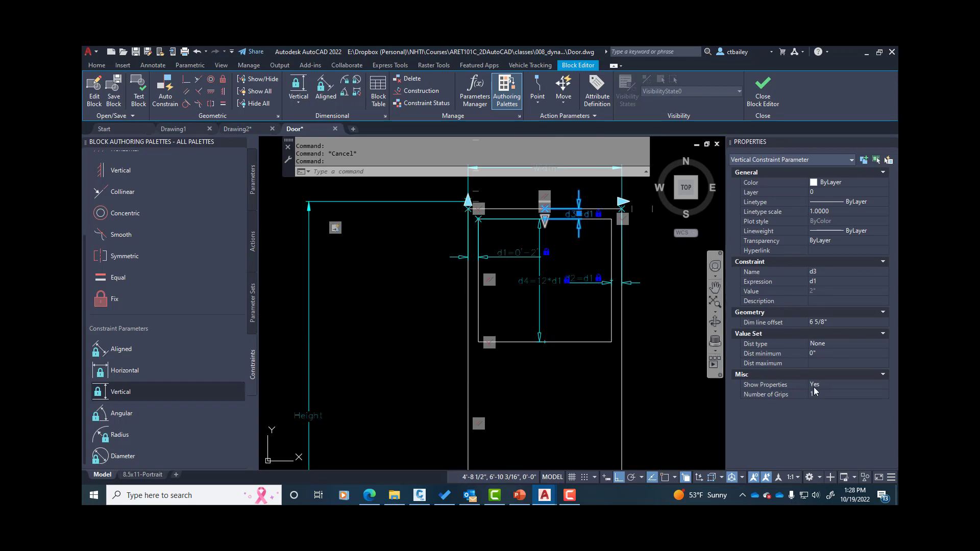
{"action": "left_click", "coordinate": [818, 397]}
{"action": "left_click", "coordinate": [819, 397]}
{"action": "left_click", "coordinate": [819, 406]}
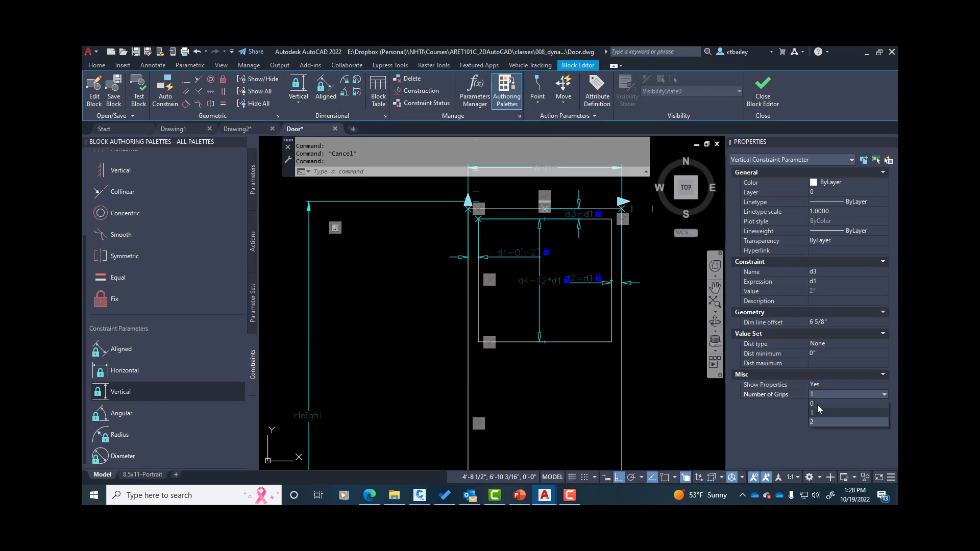
{"action": "key", "text": "Escape"}
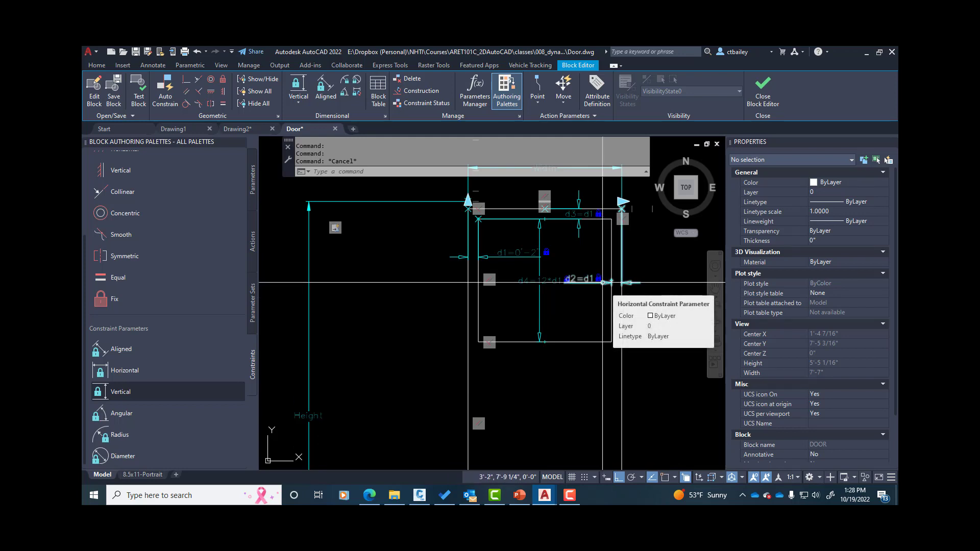
Move the block's base point parameter onto the midpoint of the door outline's bottom edge, using a midpoint snap.
{"action": "scroll", "coordinate": [603, 281], "scroll_direction": "down", "scroll_amount": 3}
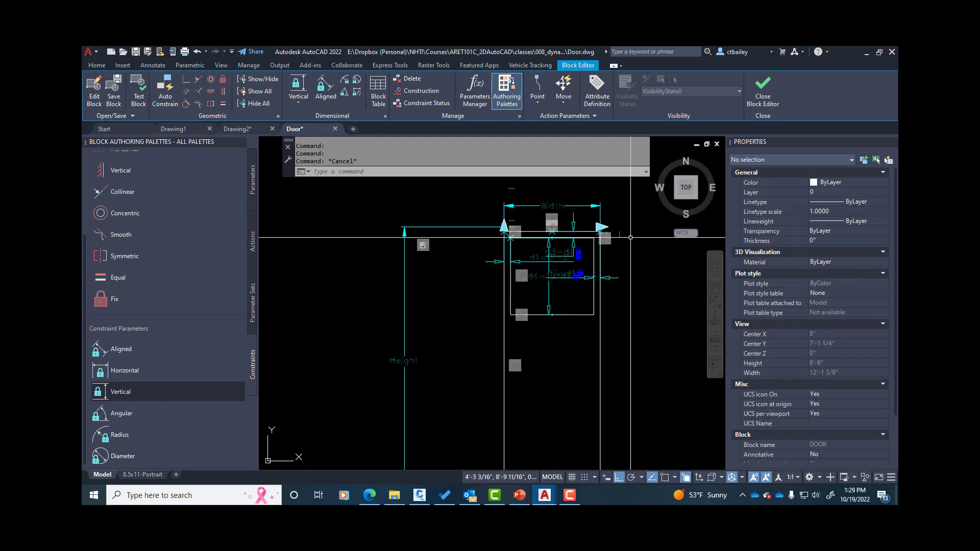
{"action": "scroll", "coordinate": [630, 238], "scroll_direction": "up", "scroll_amount": 4}
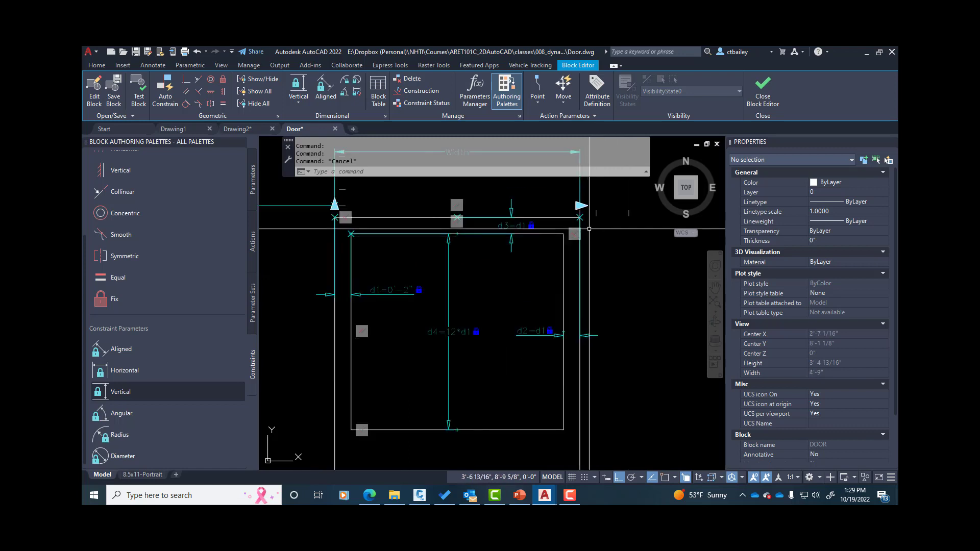
{"action": "scroll", "coordinate": [591, 217], "scroll_direction": "down", "scroll_amount": 6}
{"action": "scroll", "coordinate": [559, 366], "scroll_direction": "up", "scroll_amount": 4}
{"action": "left_click", "coordinate": [564, 367]}
{"action": "scroll", "coordinate": [562, 370], "scroll_direction": "up", "scroll_amount": 6}
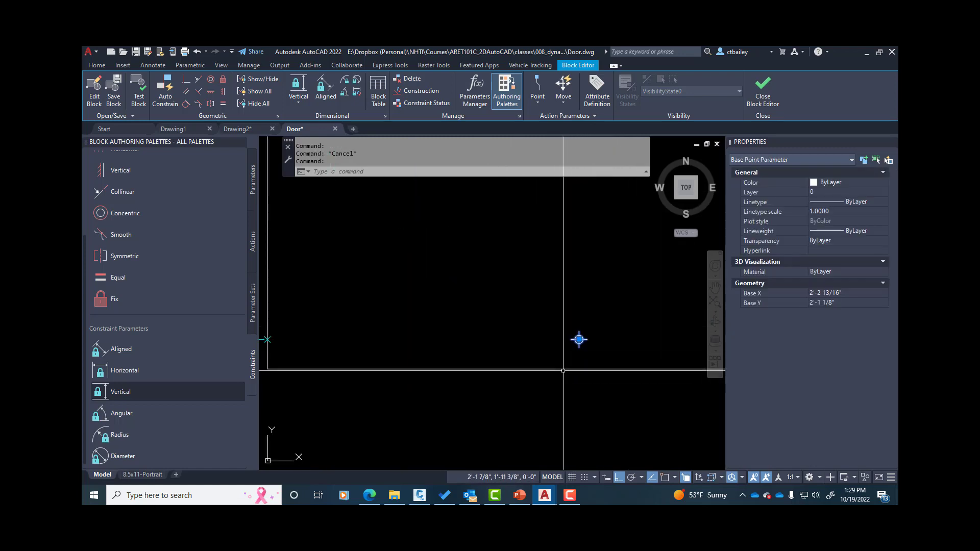
{"action": "left_click", "coordinate": [578, 339]}
{"action": "right_click", "coordinate": [625, 289], "text": "shift"}
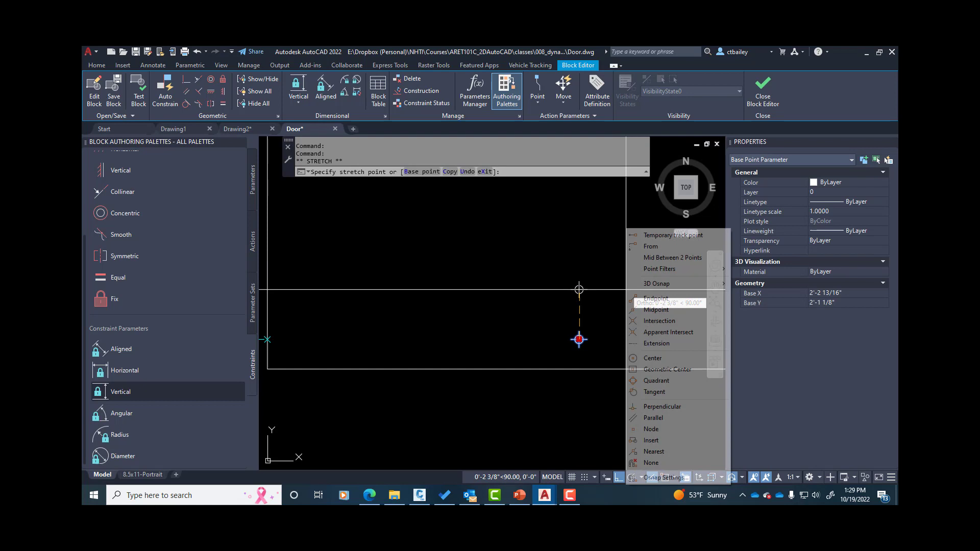
{"action": "left_click", "coordinate": [655, 310]}
{"action": "left_click", "coordinate": [584, 369]}
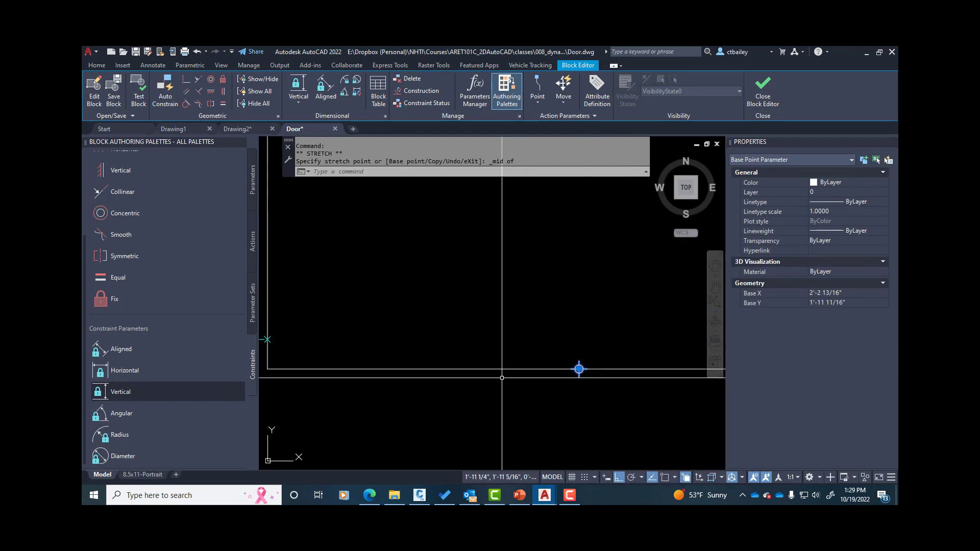
{"action": "scroll", "coordinate": [505, 375], "scroll_direction": "down", "scroll_amount": 8}
{"action": "key", "text": "Escape"}
{"action": "left_click", "coordinate": [446, 353]}
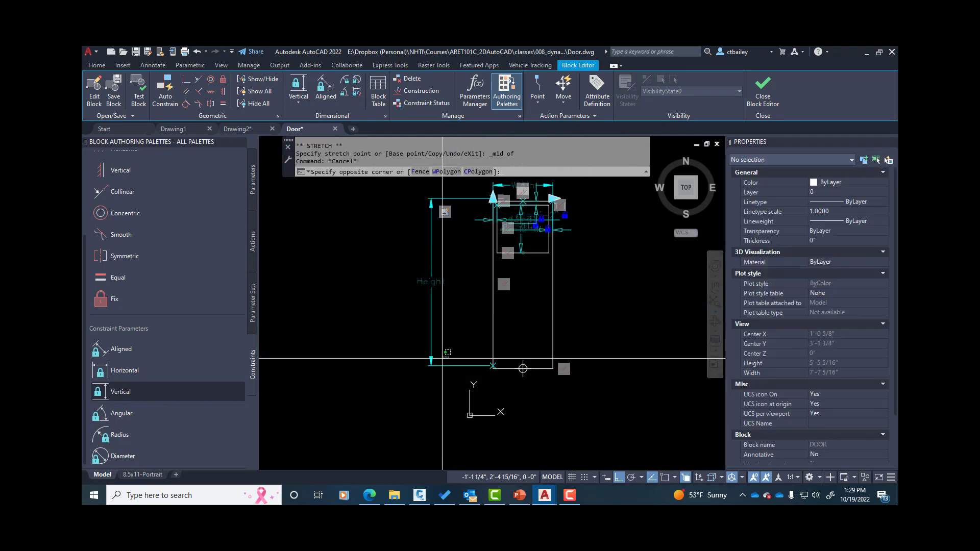
{"action": "left_click", "coordinate": [424, 365]}
{"action": "scroll", "coordinate": [455, 369], "scroll_direction": "up", "scroll_amount": 4}
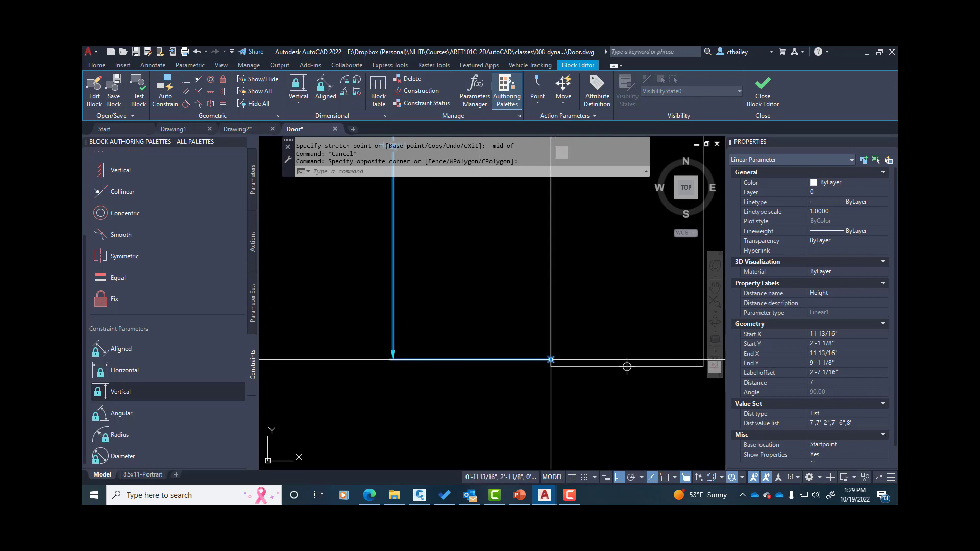
{"action": "key", "text": "Escape"}
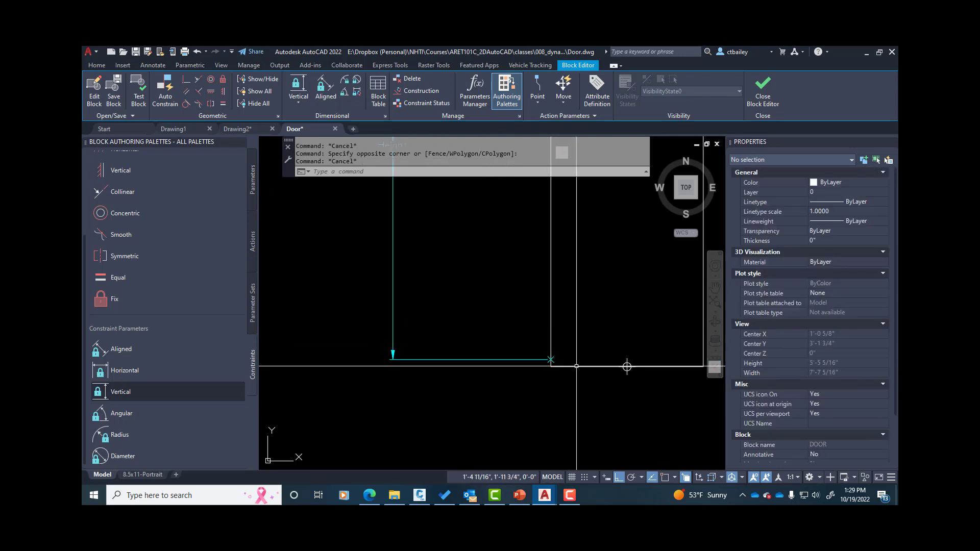
Stretch the Height parameter's start point down to the door outline's lower-left corner, using an endpoint snap.
{"action": "left_click", "coordinate": [528, 361]}
{"action": "left_click", "coordinate": [511, 356]}
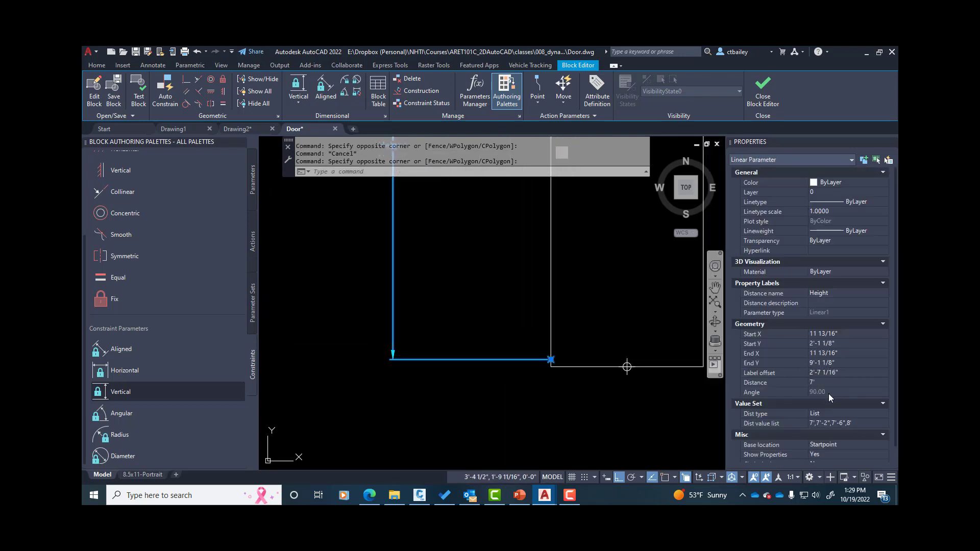
{"action": "left_click", "coordinate": [550, 359]}
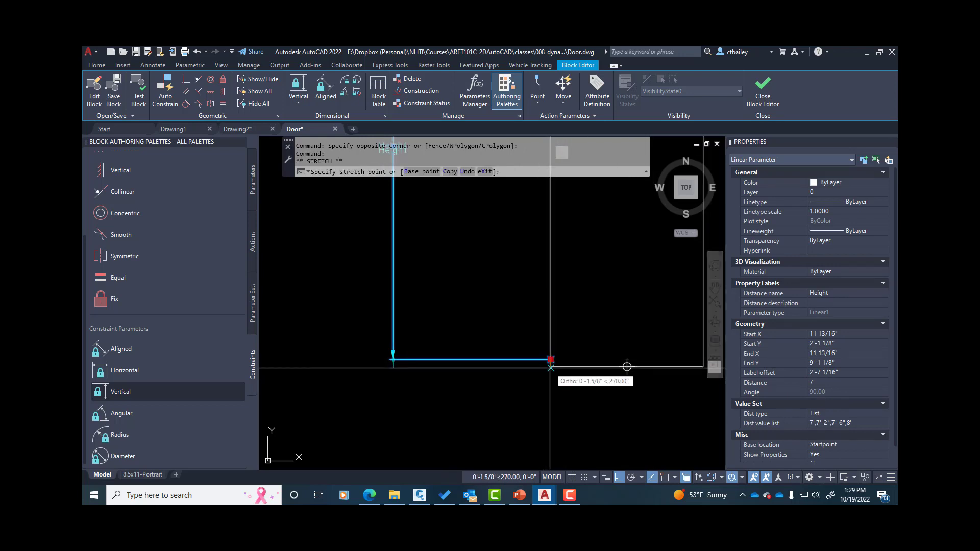
{"action": "right_click", "coordinate": [550, 366], "text": "shift"}
{"action": "left_click", "coordinate": [566, 193]}
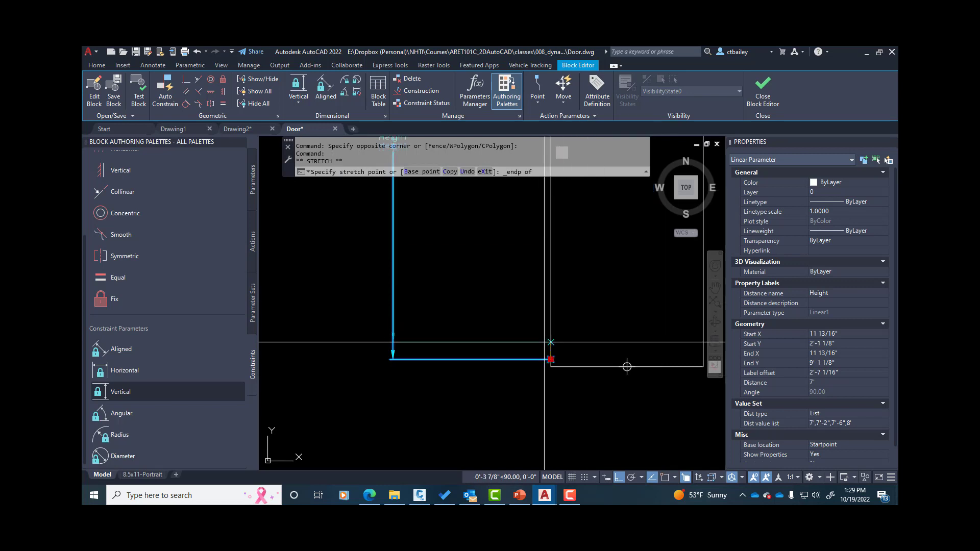
{"action": "left_click", "coordinate": [550, 366]}
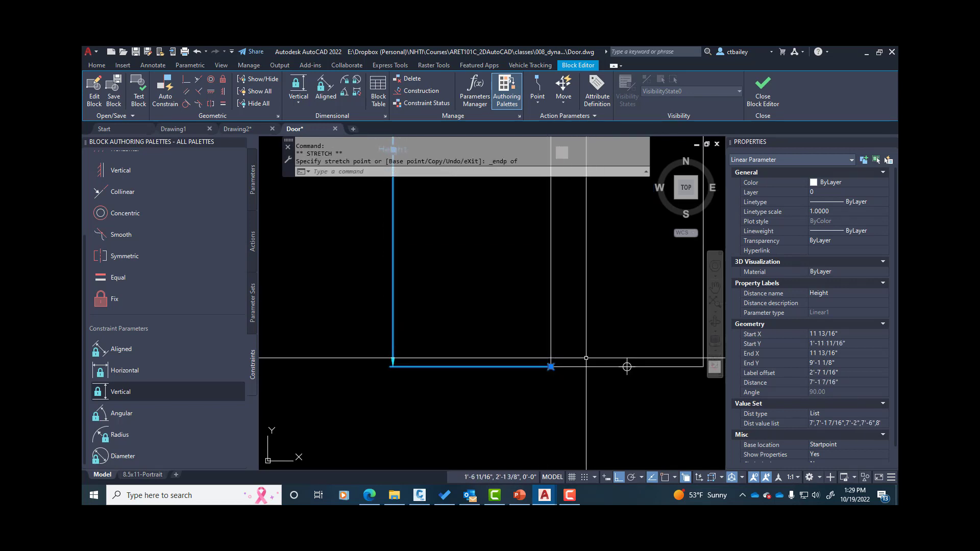
{"action": "scroll", "coordinate": [626, 366], "scroll_direction": "down", "scroll_amount": 3}
{"action": "key", "text": "Escape"}
Turn on object snap and stretch the Height parameter's end point to the door outline's upper-left corner.
{"action": "scroll", "coordinate": [582, 198], "scroll_direction": "up", "scroll_amount": 3}
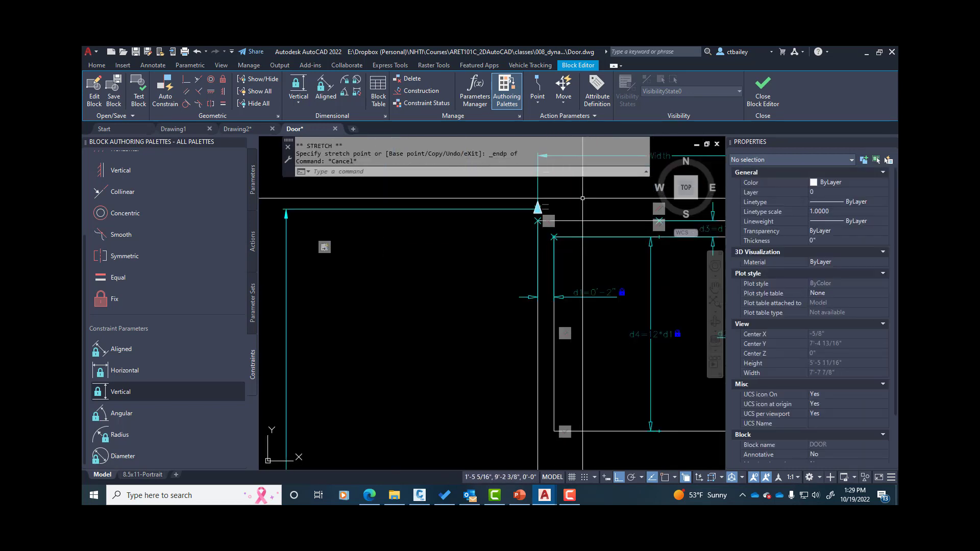
{"action": "scroll", "coordinate": [582, 198], "scroll_direction": "down", "scroll_amount": 2}
{"action": "scroll", "coordinate": [479, 214], "scroll_direction": "up", "scroll_amount": 2}
{"action": "left_click", "coordinate": [479, 218]}
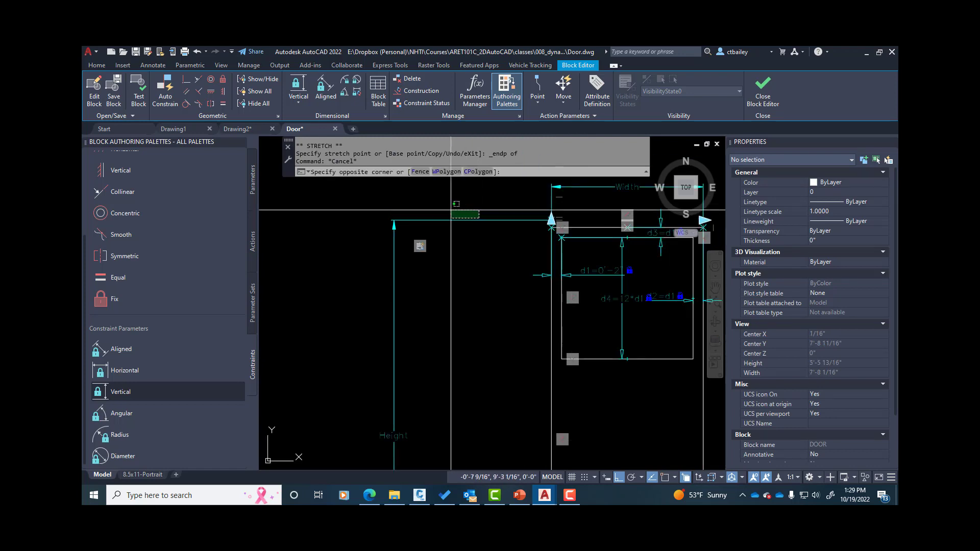
{"action": "left_click", "coordinate": [451, 209]}
{"action": "scroll", "coordinate": [534, 225], "scroll_direction": "up", "scroll_amount": 2}
{"action": "left_click", "coordinate": [560, 217]}
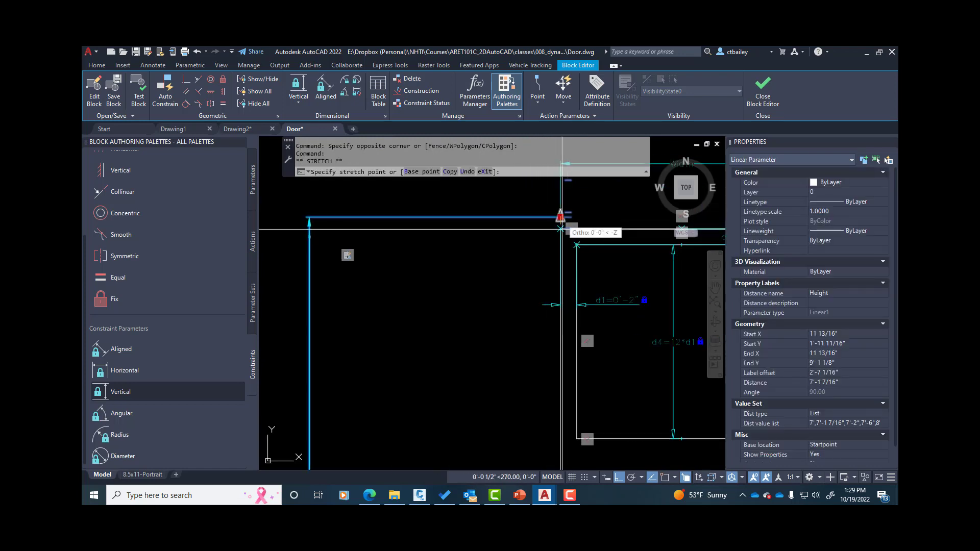
{"action": "key", "text": "F3"}
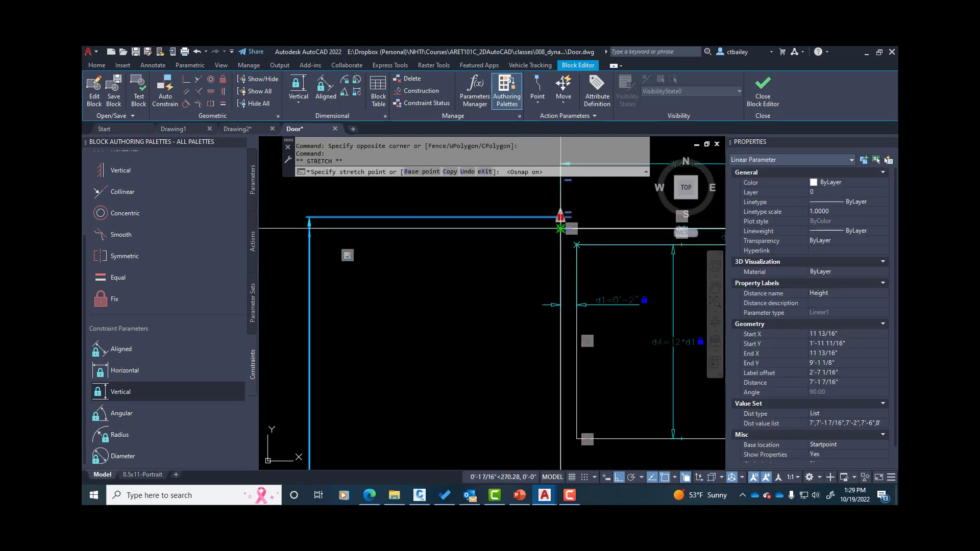
{"action": "scroll", "coordinate": [438, 266], "scroll_direction": "down", "scroll_amount": 2}
{"action": "key", "text": "Escape"}
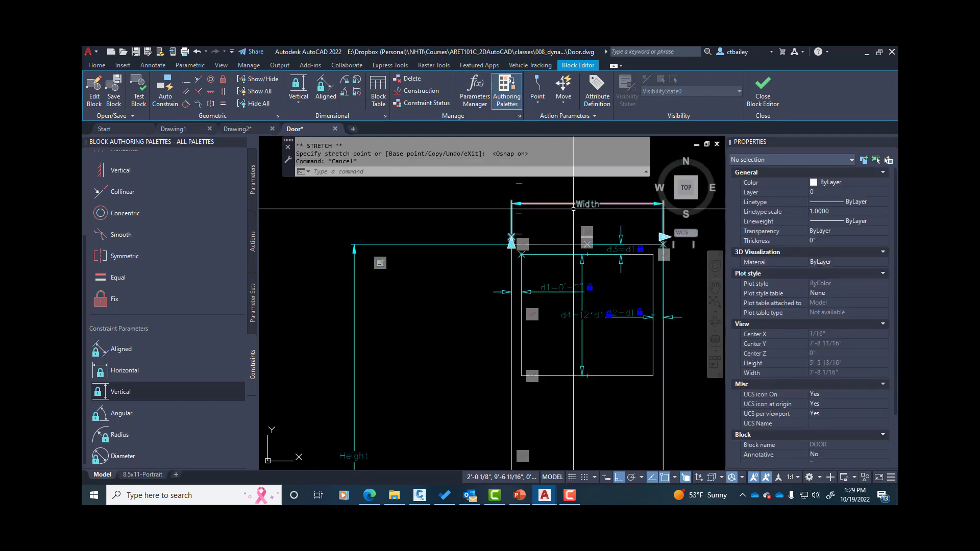
Snap the Width parameter's start and end points onto the door outline's upper-left and upper-right corners.
{"action": "left_click", "coordinate": [573, 205]}
{"action": "left_click", "coordinate": [511, 238]}
{"action": "scroll", "coordinate": [513, 237], "scroll_direction": "up", "scroll_amount": 2}
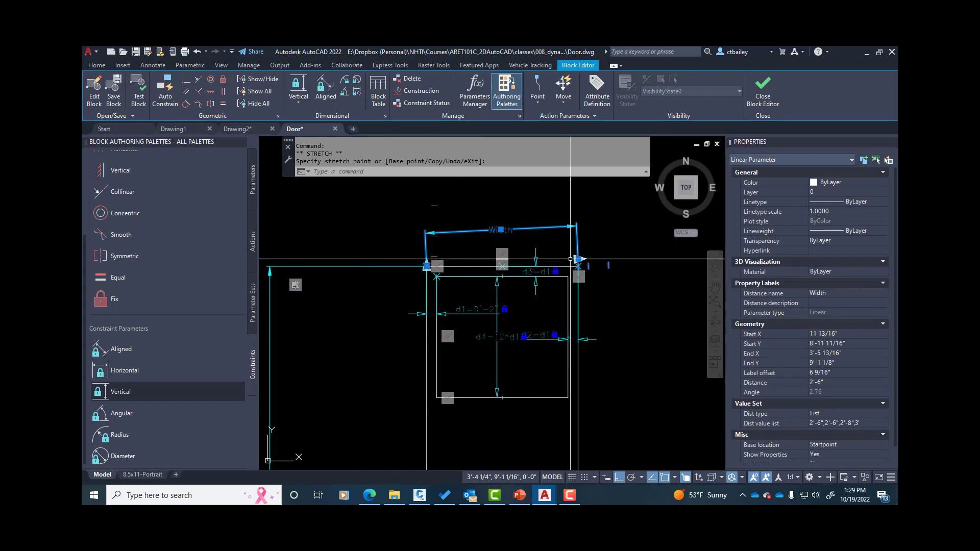
{"action": "scroll", "coordinate": [579, 264], "scroll_direction": "up", "scroll_amount": 2}
{"action": "left_click", "coordinate": [590, 260]}
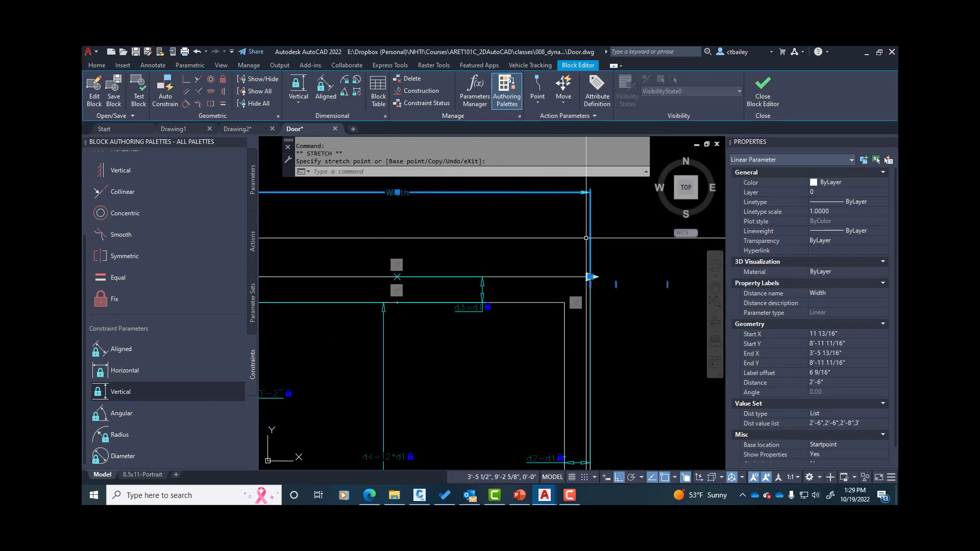
{"action": "scroll", "coordinate": [587, 266], "scroll_direction": "down", "scroll_amount": 2}
{"action": "key", "text": "Escape"}
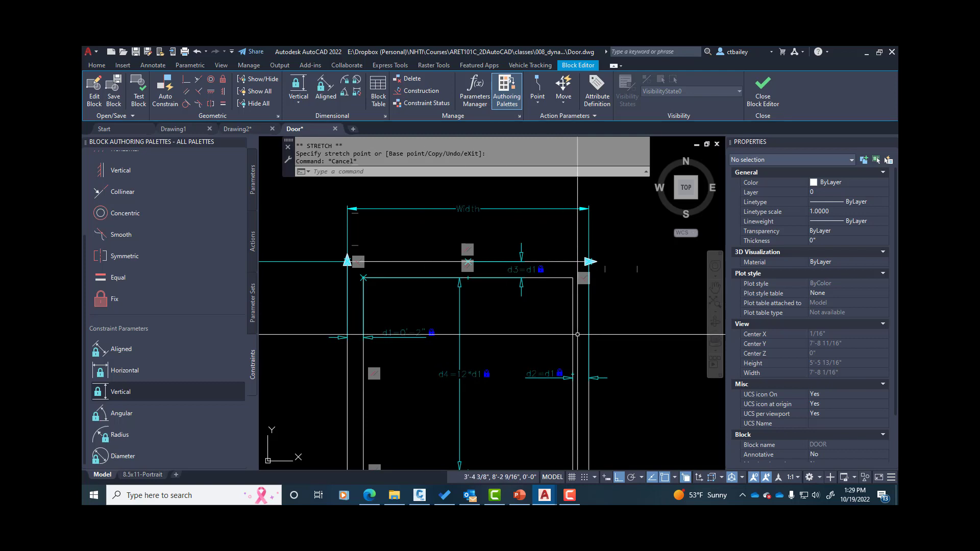
{"action": "left_click", "coordinate": [579, 335]}
{"action": "left_click", "coordinate": [570, 334]}
{"action": "key", "text": "Escape"}
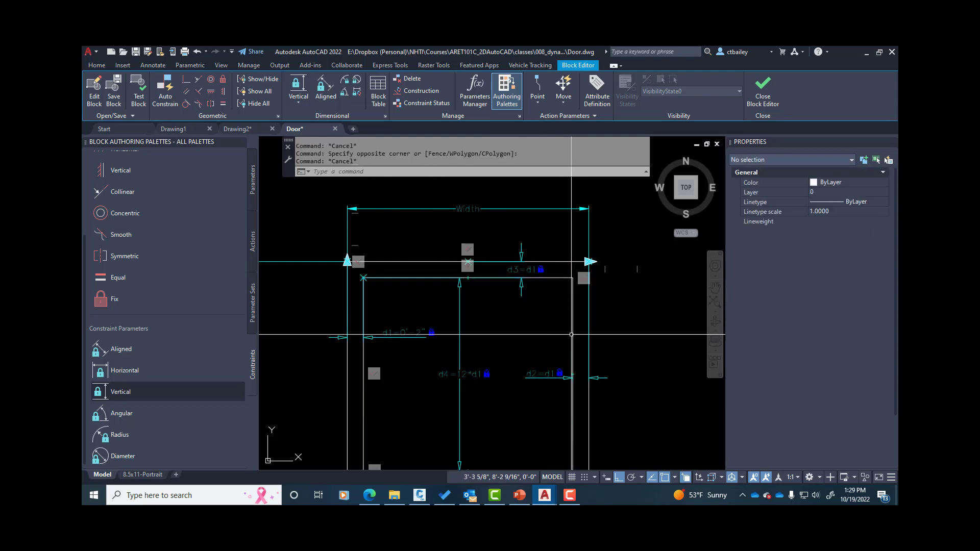
{"action": "scroll", "coordinate": [561, 291], "scroll_direction": "down", "scroll_amount": 3}
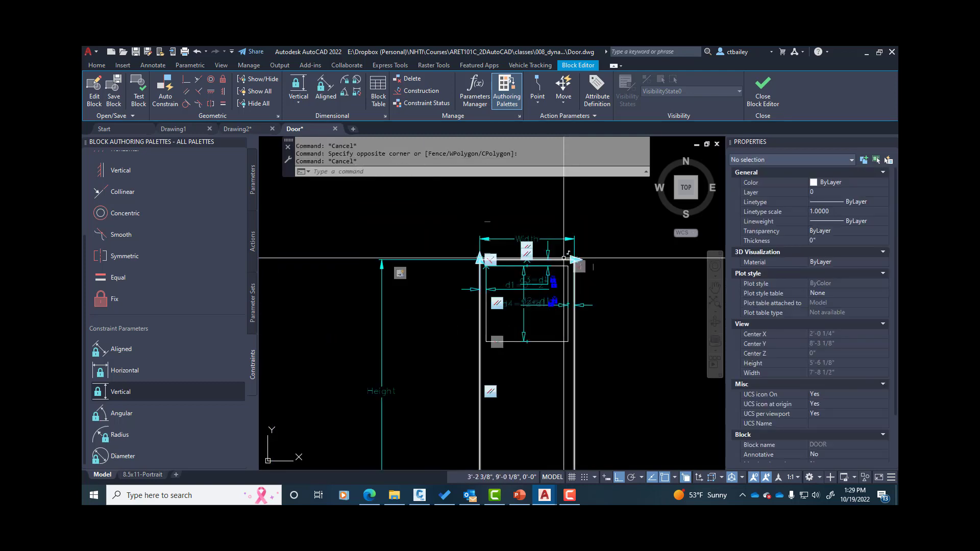
{"action": "left_click", "coordinate": [562, 305]}
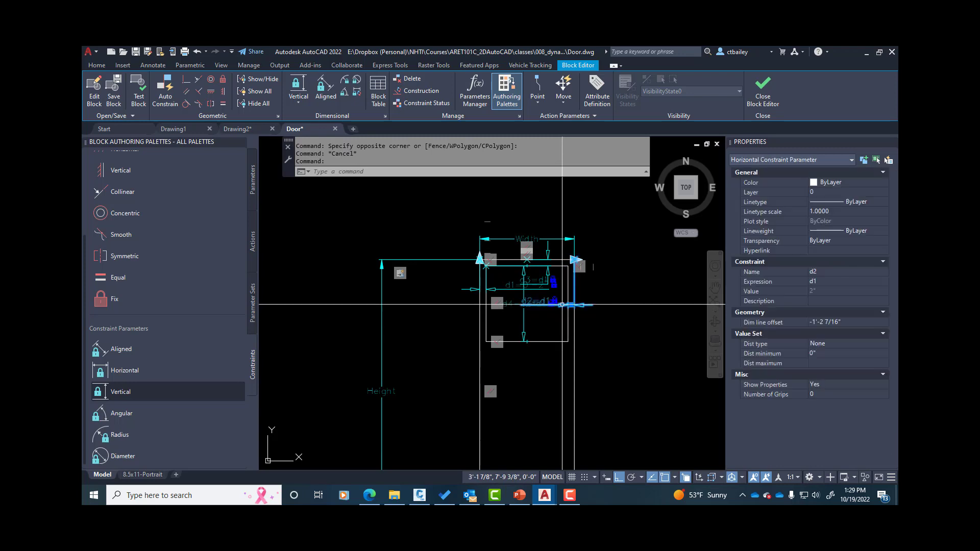
{"action": "key", "text": "Escape"}
{"action": "scroll", "coordinate": [531, 252], "scroll_direction": "down", "scroll_amount": 3}
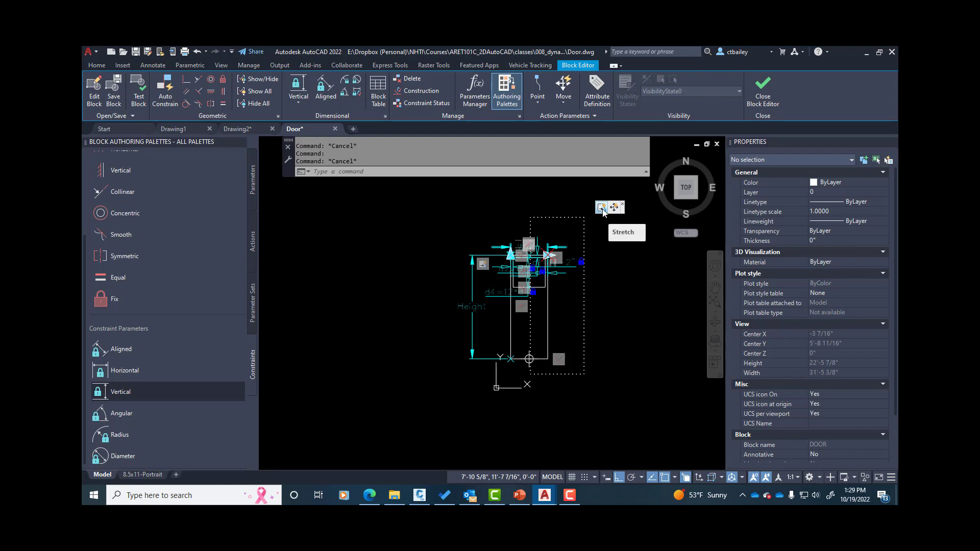
{"action": "left_click", "coordinate": [602, 213]}
{"action": "right_click", "coordinate": [603, 212]}
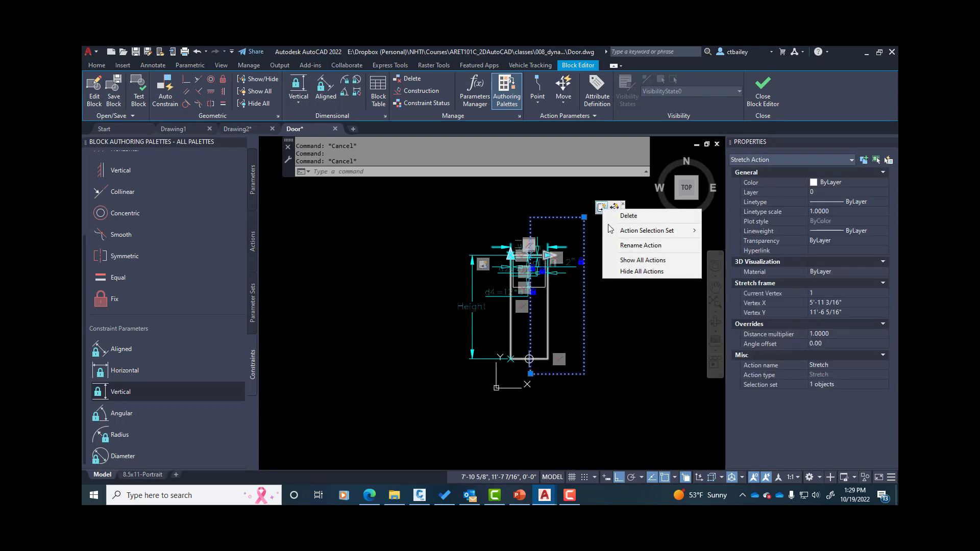
{"action": "left_click", "coordinate": [728, 242]}
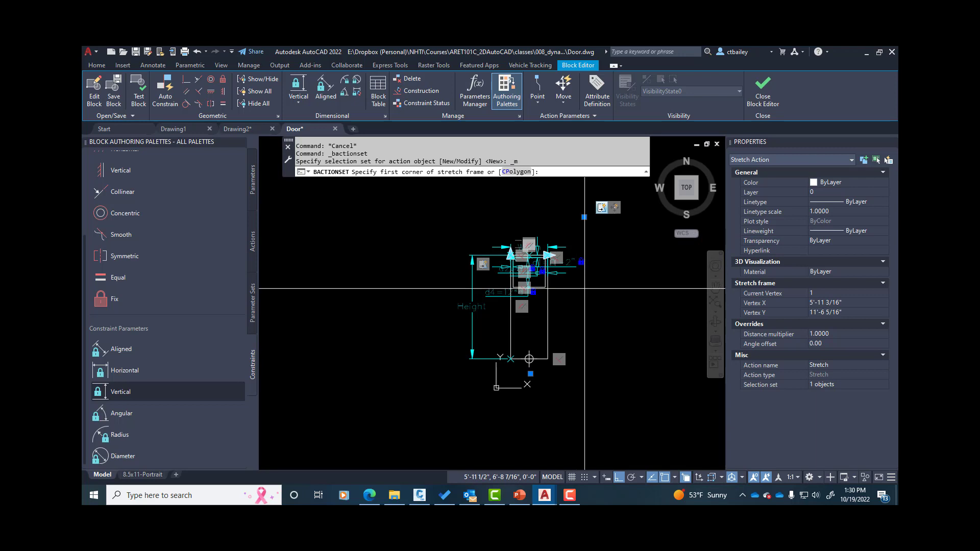
{"action": "left_click", "coordinate": [581, 207]}
{"action": "left_click", "coordinate": [530, 384]}
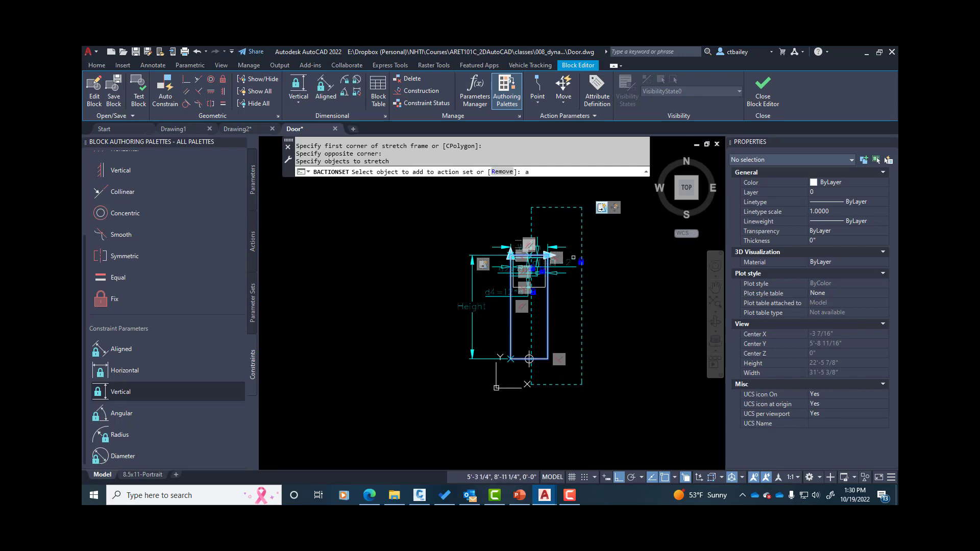
{"action": "key", "text": "Return"}
{"action": "scroll", "coordinate": [561, 295], "scroll_direction": "up", "scroll_amount": 4}
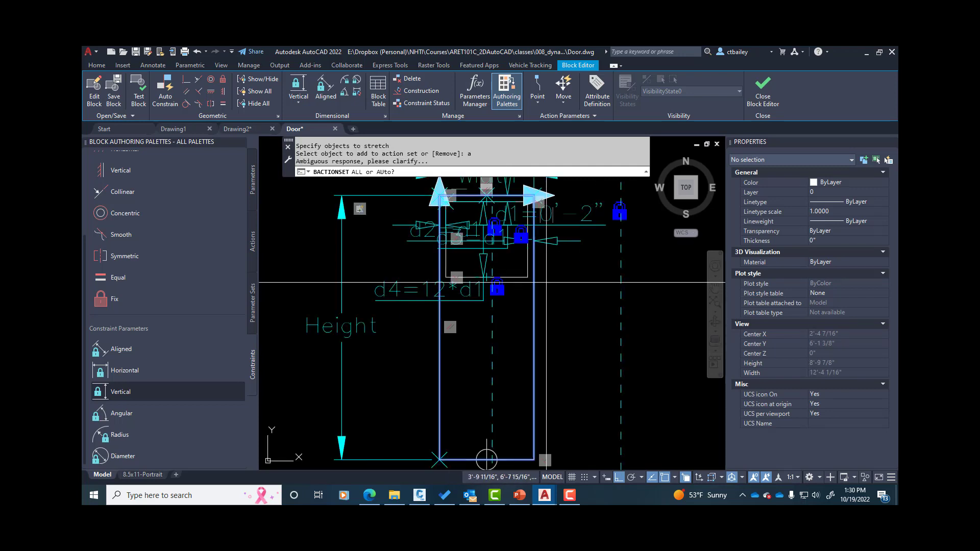
{"action": "key", "text": "Escape"}
{"action": "key", "text": "Escape"}
Modify the Stretch action's selection set with a new frame around the door's right-hand side and add the inner panel rectangle to it.
{"action": "scroll", "coordinate": [545, 277], "scroll_direction": "down", "scroll_amount": 4}
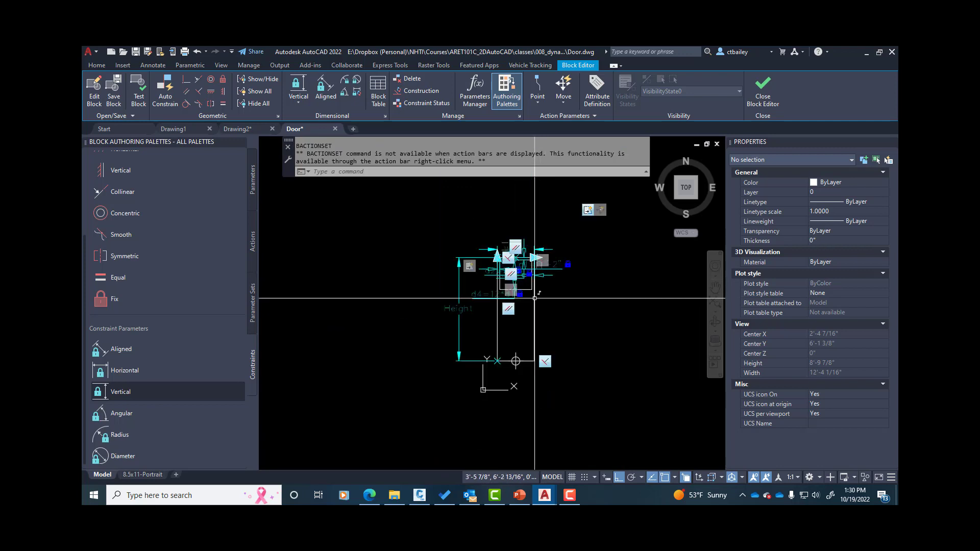
{"action": "right_click", "coordinate": [589, 212]}
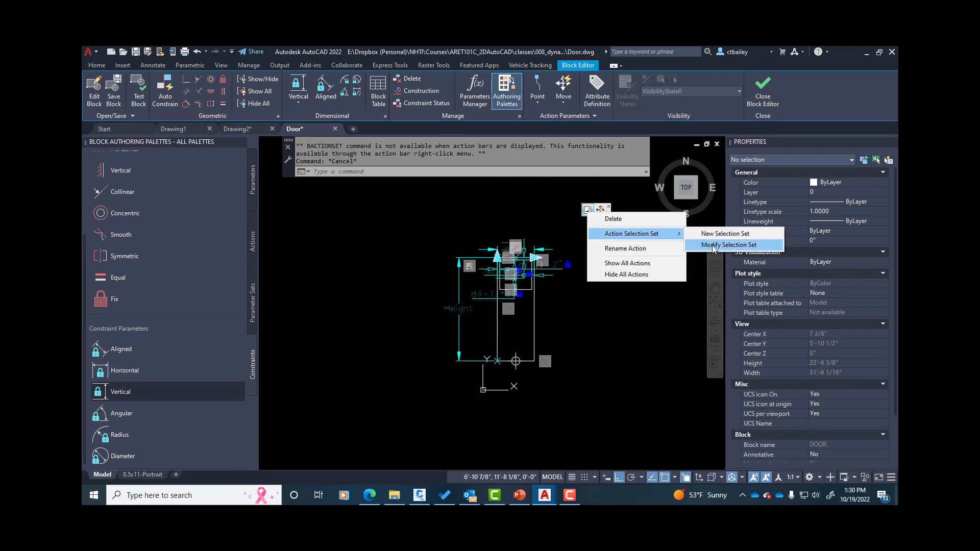
{"action": "left_click", "coordinate": [712, 245]}
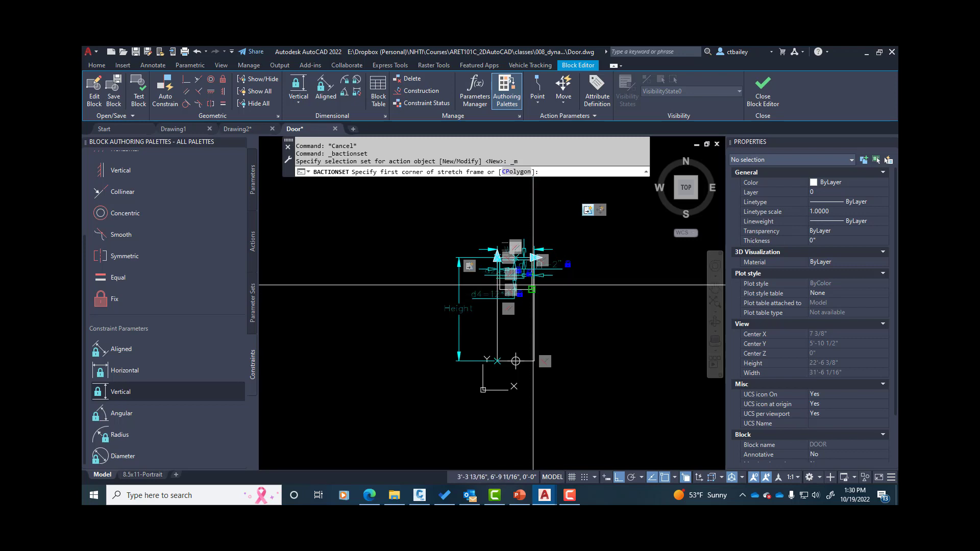
{"action": "left_click", "coordinate": [564, 219]}
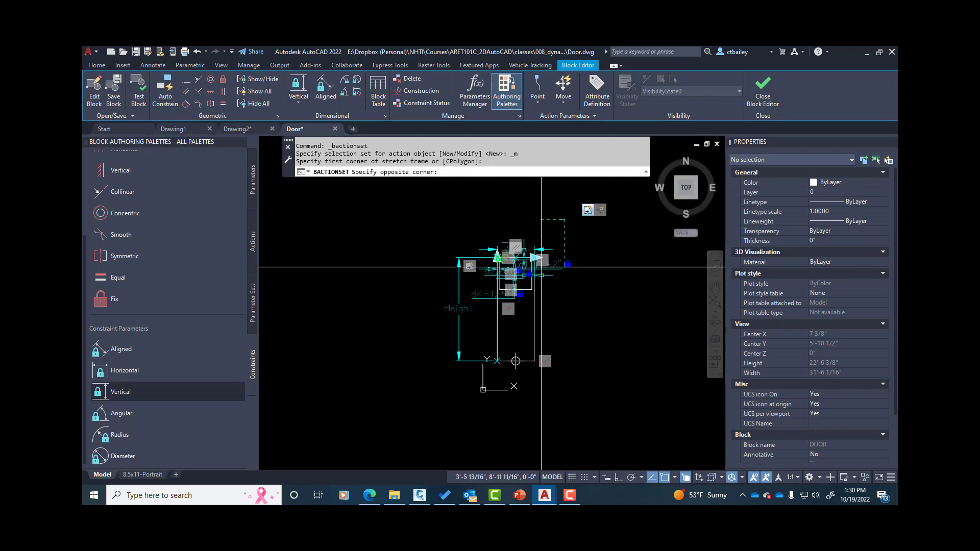
{"action": "left_click", "coordinate": [525, 383]}
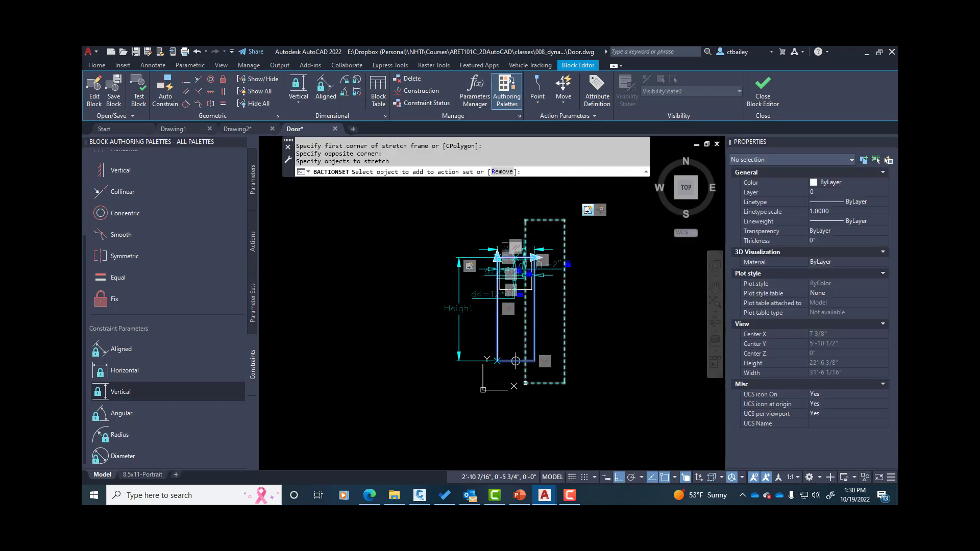
{"action": "scroll", "coordinate": [529, 271], "scroll_direction": "up", "scroll_amount": 2}
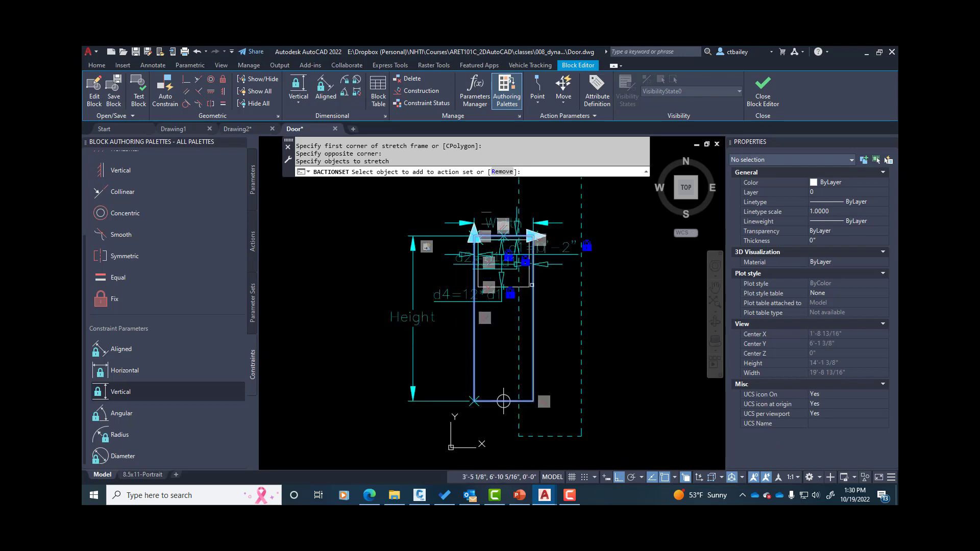
{"action": "left_click", "coordinate": [529, 278]}
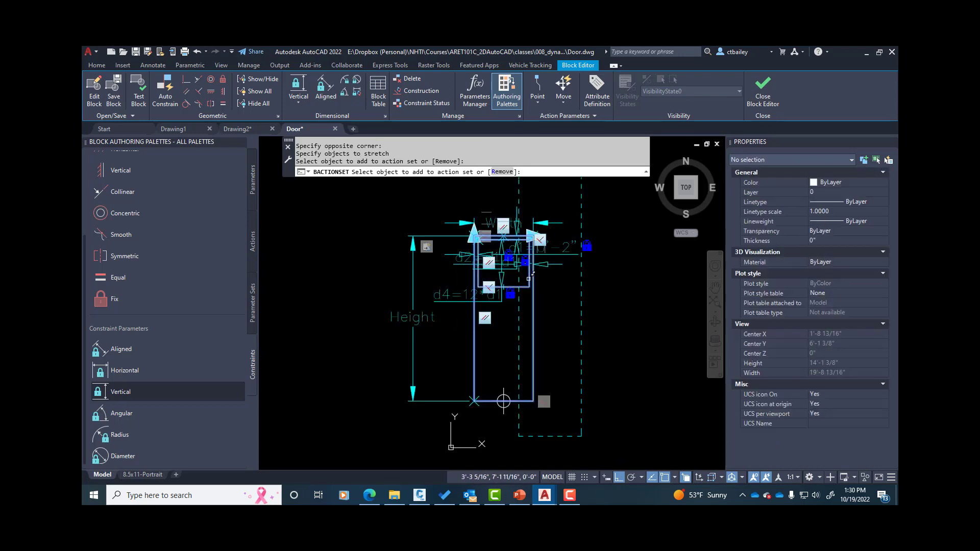
{"action": "key", "text": "Return"}
Close the Block Editor and save the changes to the DOOR block.
{"action": "scroll", "coordinate": [530, 255], "scroll_direction": "up", "scroll_amount": 5}
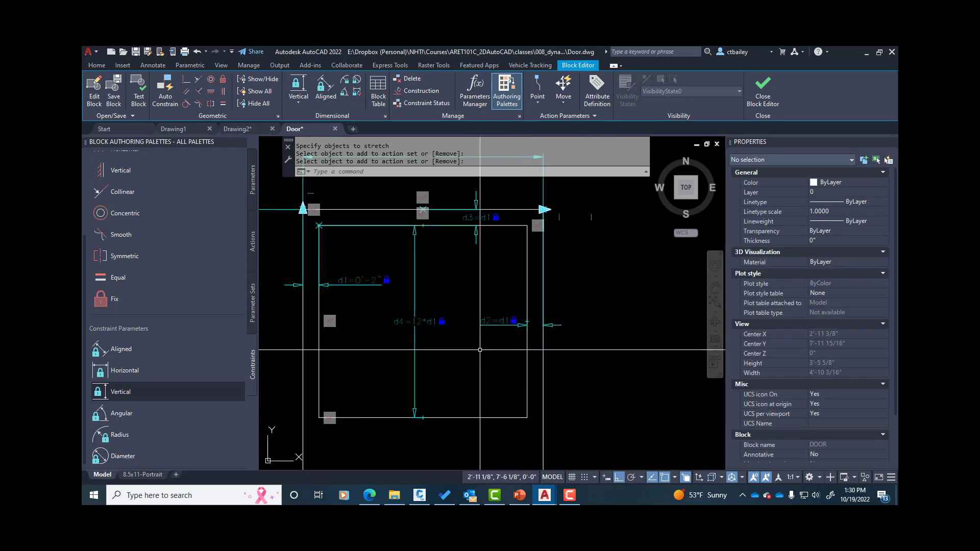
{"action": "left_click", "coordinate": [761, 96]}
{"action": "left_click", "coordinate": [441, 265]}
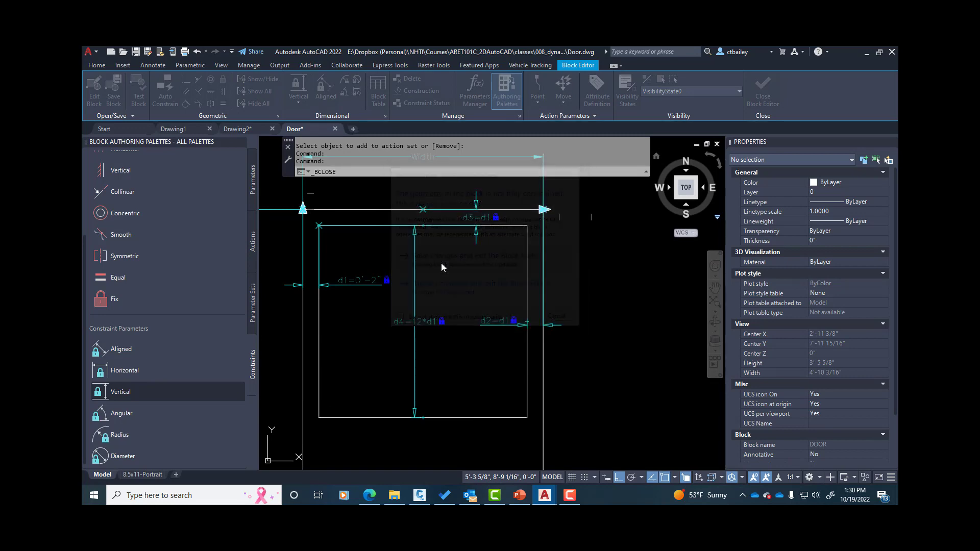
Test the door block's grips by stretching its width and height and returning them to 2'-6" and 7'.
{"action": "left_click", "coordinate": [448, 241]}
{"action": "left_click", "coordinate": [443, 246]}
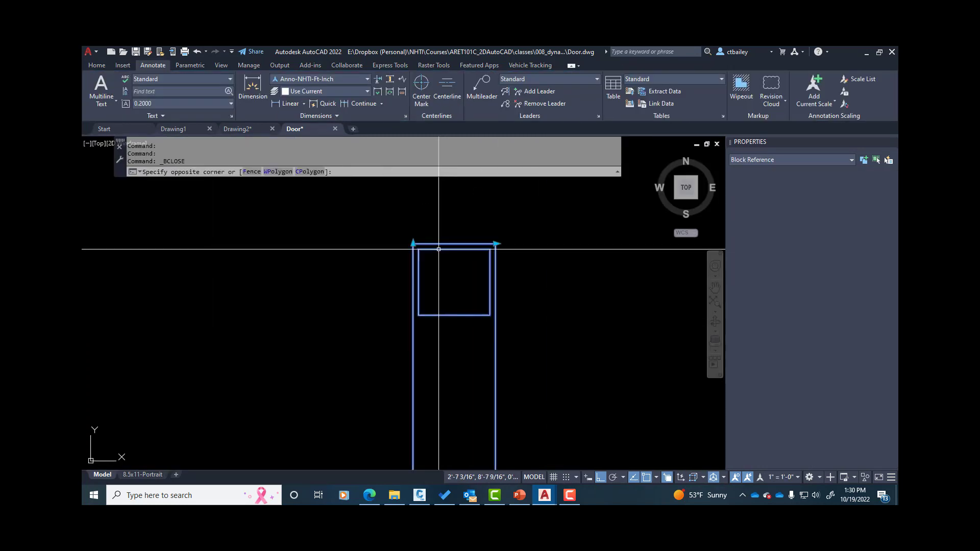
{"action": "left_click", "coordinate": [495, 244]}
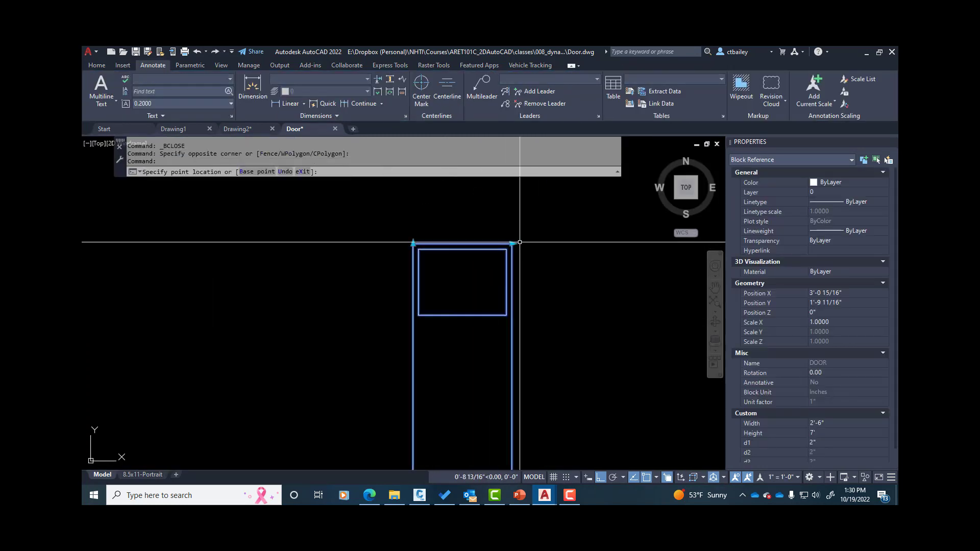
{"action": "left_click", "coordinate": [512, 243]}
{"action": "left_click", "coordinate": [459, 240]}
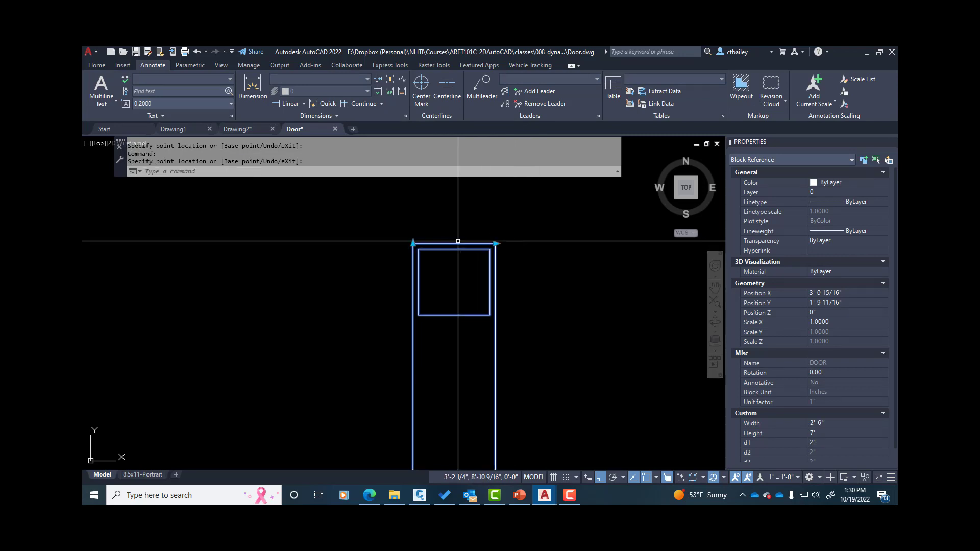
{"action": "left_click", "coordinate": [413, 243]}
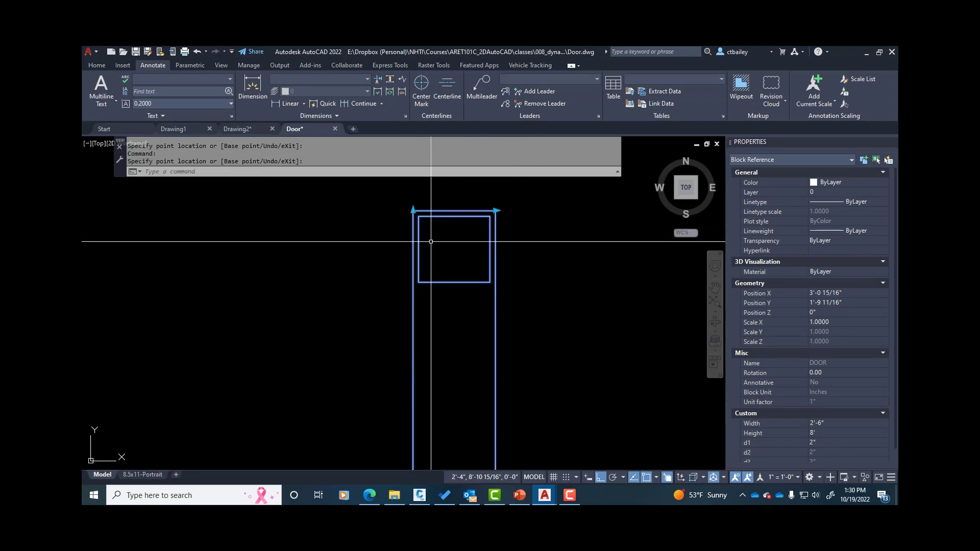
{"action": "key", "text": "Escape"}
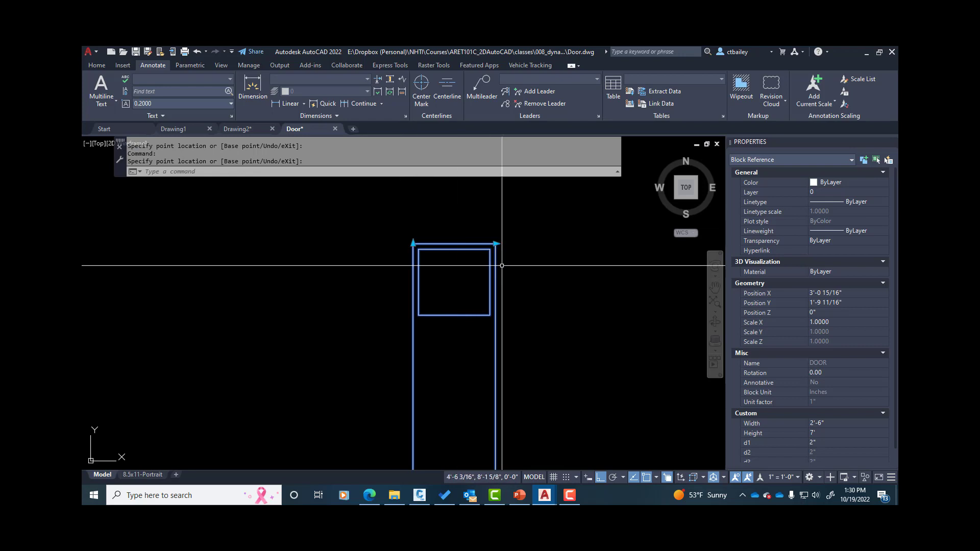
Stretch the door block with its grips to a width of 3' and a height of 7'-2".
{"action": "left_click", "coordinate": [413, 243]}
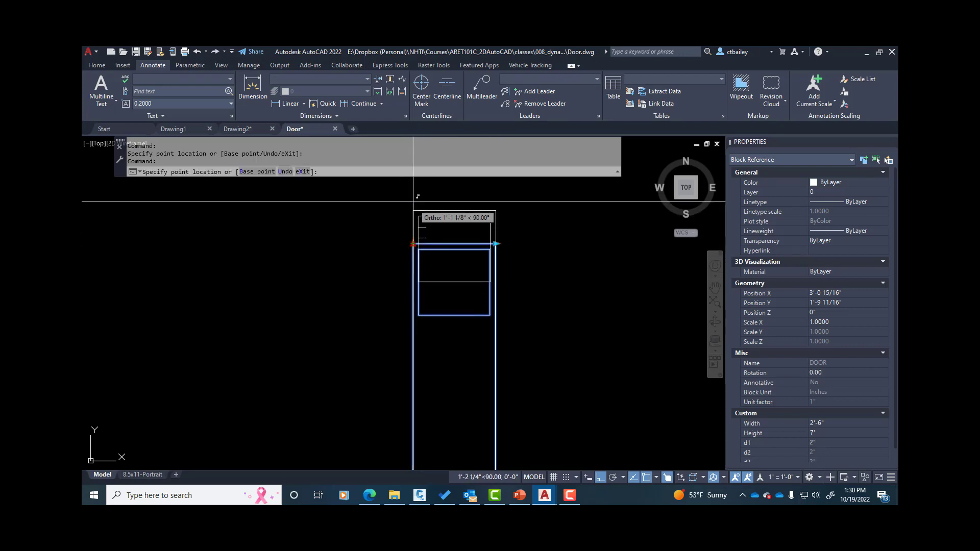
{"action": "left_click", "coordinate": [413, 202]}
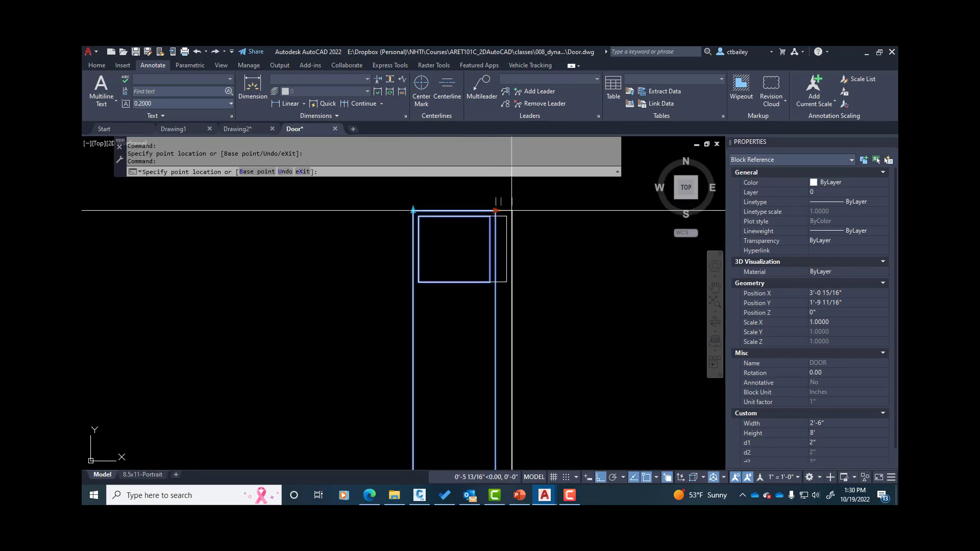
{"action": "left_click", "coordinate": [564, 210]}
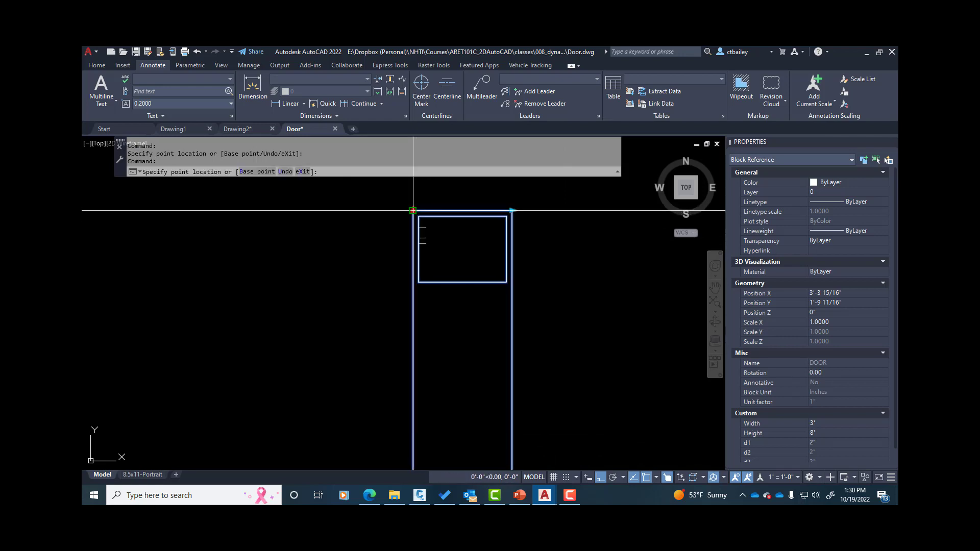
{"action": "left_click", "coordinate": [423, 239]}
{"action": "key", "text": "Escape"}
{"action": "scroll", "coordinate": [495, 245], "scroll_direction": "down", "scroll_amount": 3}
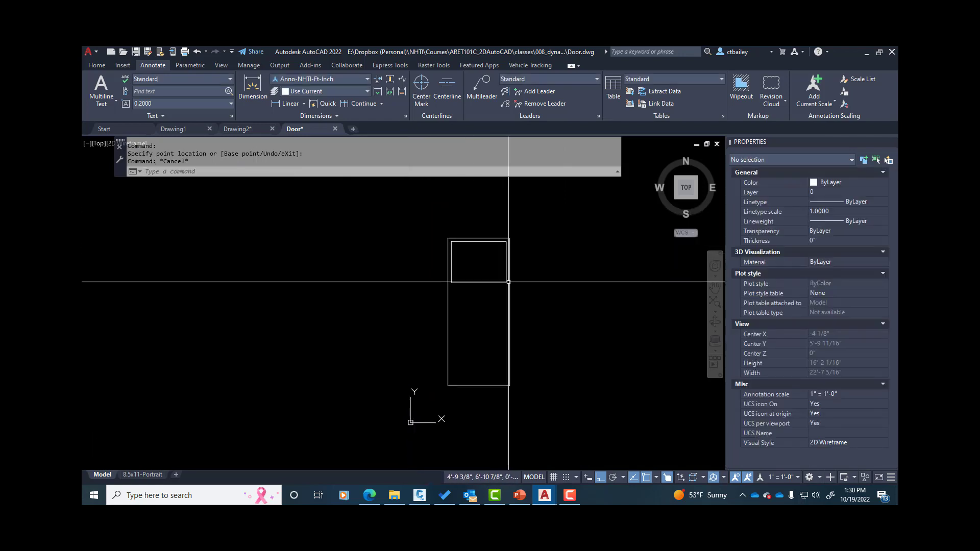
Open the inserted door block in the Block Editor.
{"action": "scroll", "coordinate": [478, 283], "scroll_direction": "up", "scroll_amount": 3}
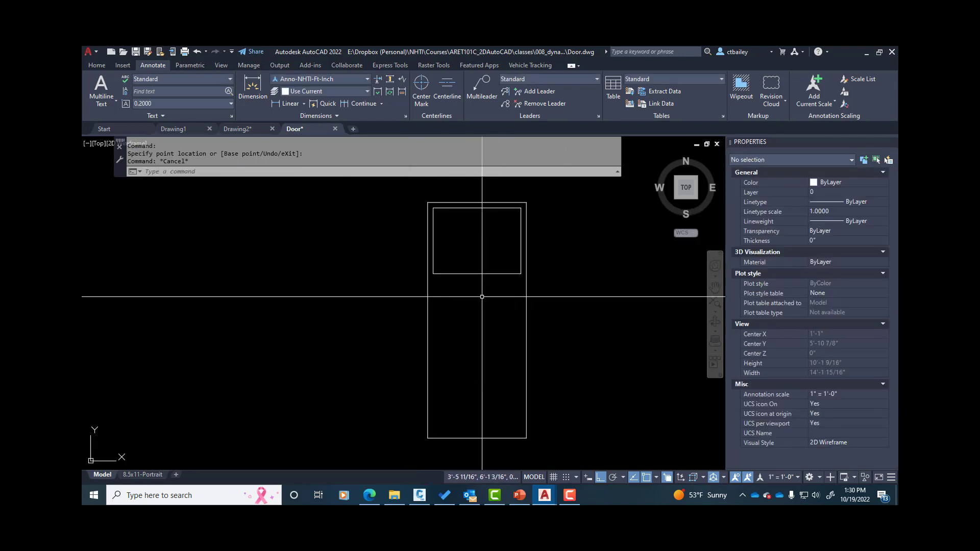
{"action": "left_click", "coordinate": [467, 268]}
{"action": "left_click", "coordinate": [465, 272]}
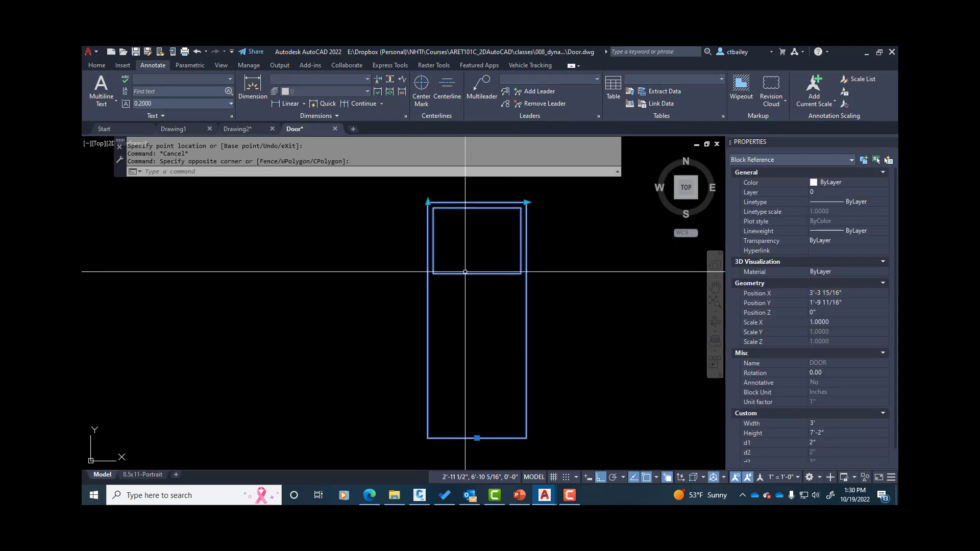
{"action": "key", "text": "Escape"}
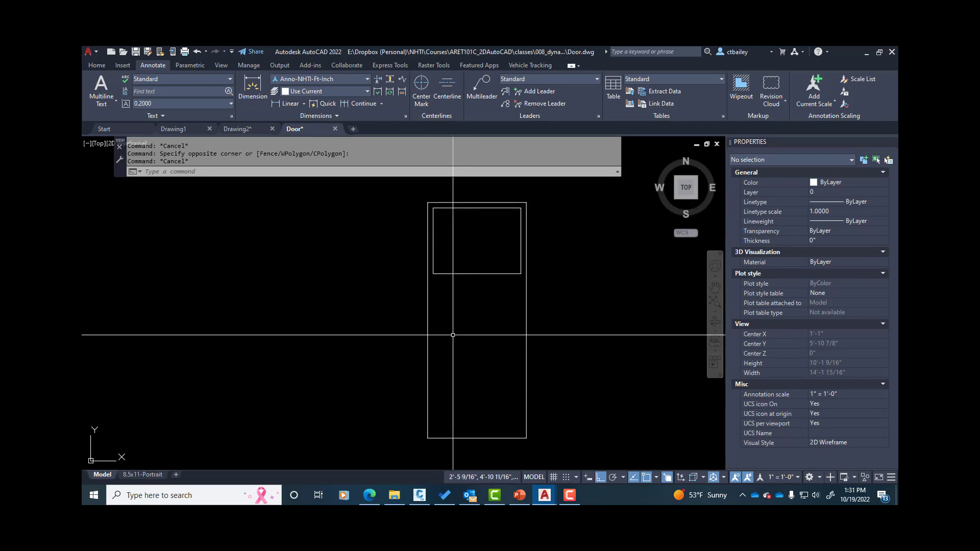
{"action": "left_click", "coordinate": [516, 273]}
{"action": "right_click", "coordinate": [515, 275]}
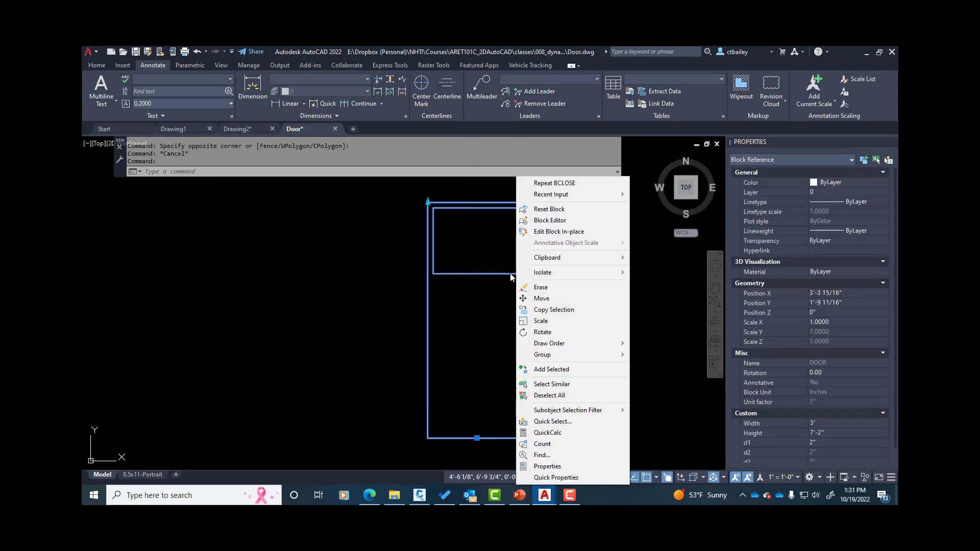
{"action": "left_click", "coordinate": [545, 221]}
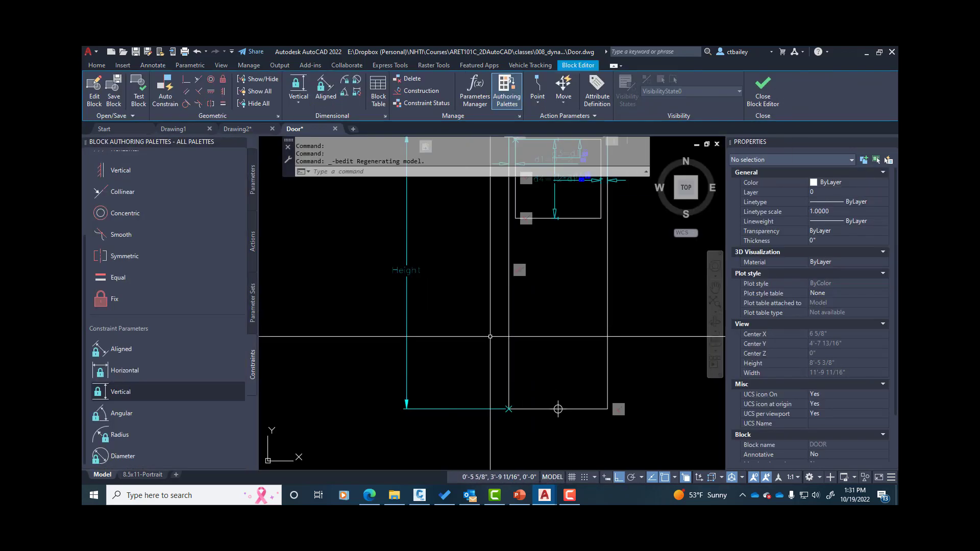
Draw a small circle just inside the door outline's left edge, below the inner panel.
{"action": "type", "text": "circle or [3P 2P Ttr (tan tan radius)]:"}
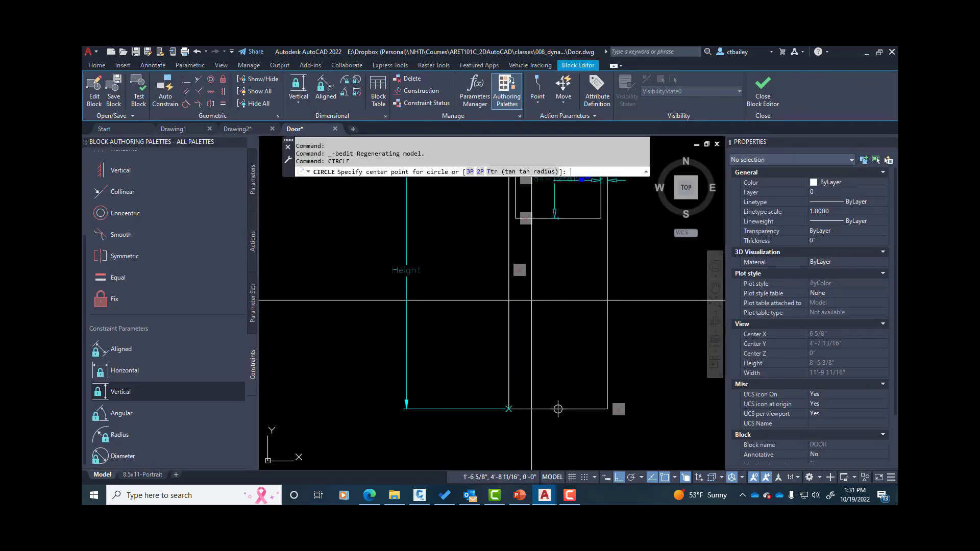
{"action": "scroll", "coordinate": [558, 409], "scroll_direction": "up", "scroll_amount": 3}
{"action": "left_click", "coordinate": [514, 278]}
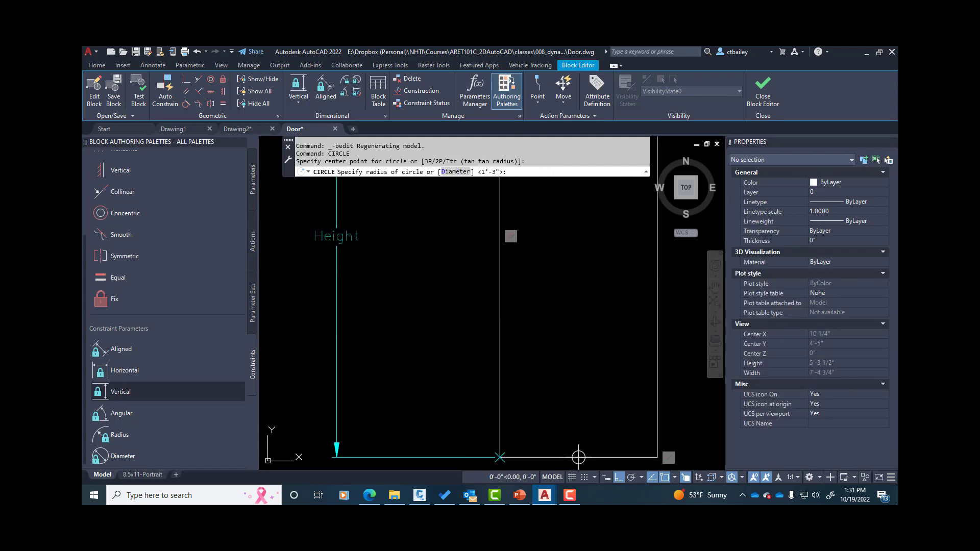
{"action": "left_click", "coordinate": [521, 278]}
{"action": "scroll", "coordinate": [508, 263], "scroll_direction": "down", "scroll_amount": 3}
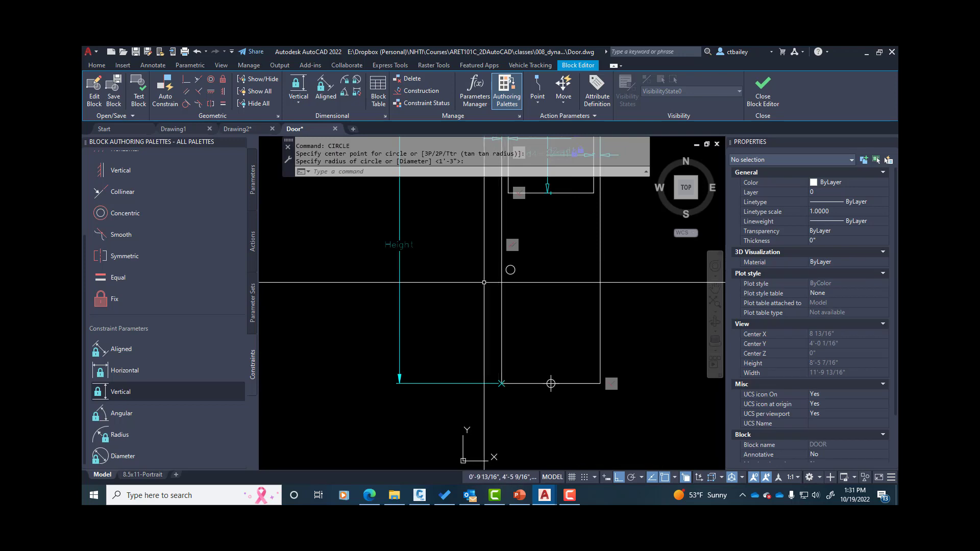
Add a Flip Set with a vertical reflection line from the midpoint of the door's bottom edge, and place its label beside the door.
{"action": "left_click", "coordinate": [252, 293]}
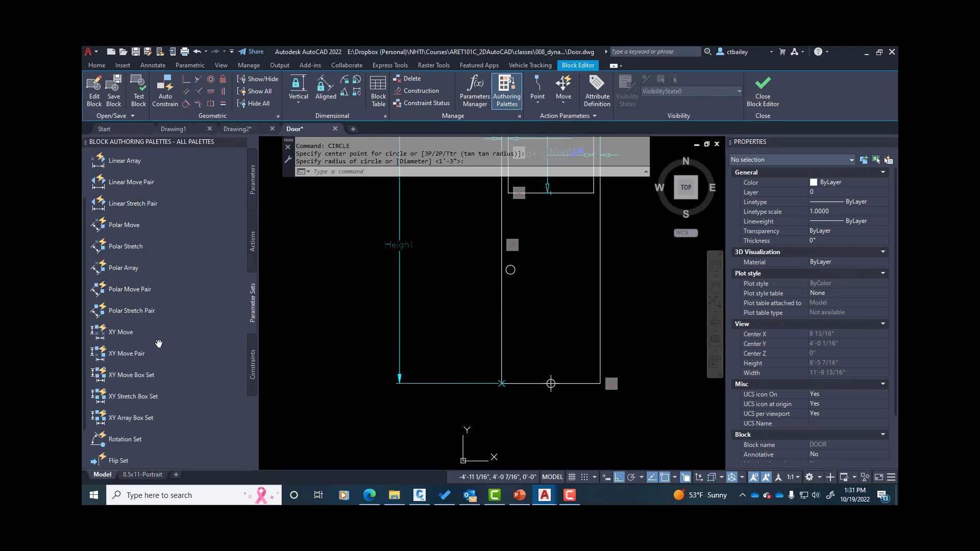
{"action": "scroll", "coordinate": [155, 373], "scroll_direction": "down", "scroll_amount": 2}
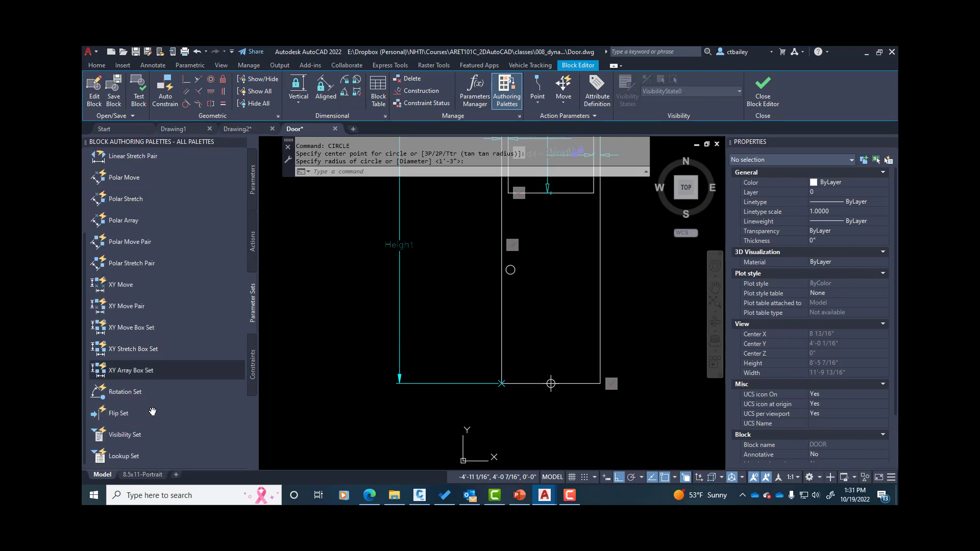
{"action": "left_click", "coordinate": [115, 418]}
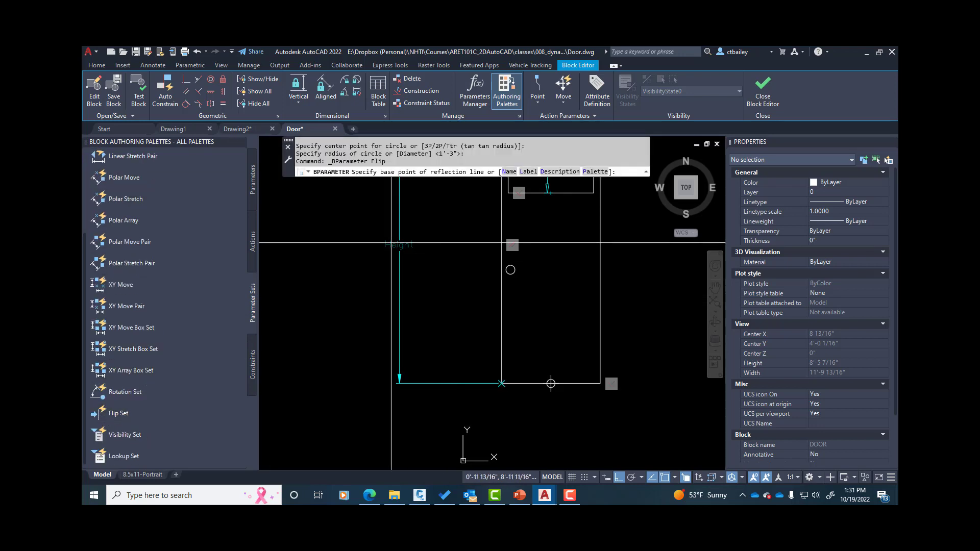
{"action": "right_click", "coordinate": [534, 398], "text": "shift"}
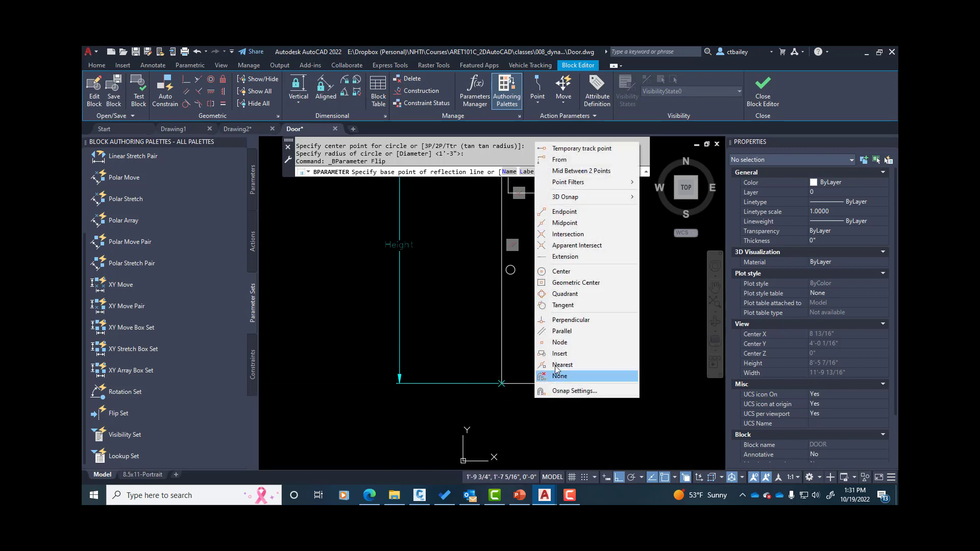
{"action": "left_click", "coordinate": [565, 223]}
{"action": "left_click", "coordinate": [551, 383]}
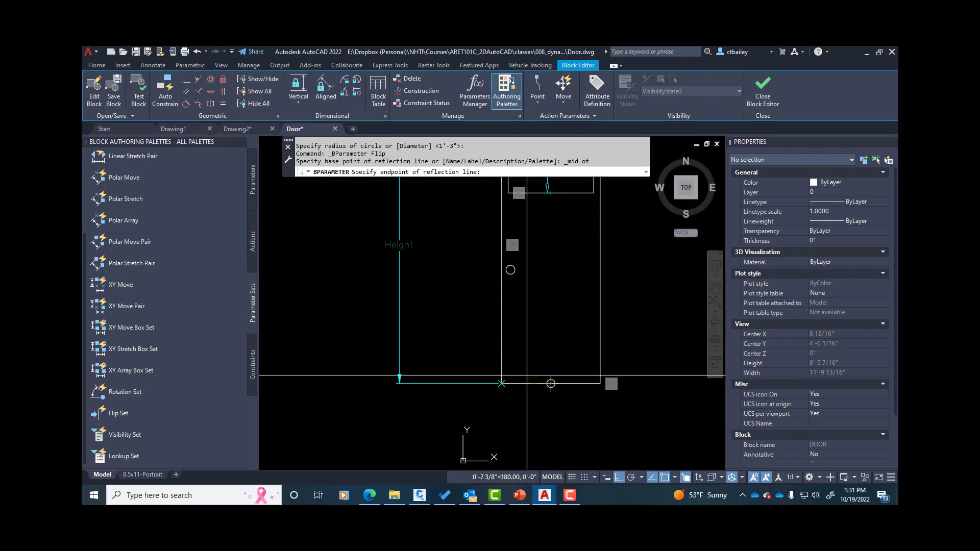
{"action": "scroll", "coordinate": [535, 335], "scroll_direction": "down", "scroll_amount": 4}
{"action": "scroll", "coordinate": [535, 335], "scroll_direction": "up", "scroll_amount": 4}
{"action": "left_click", "coordinate": [554, 199]}
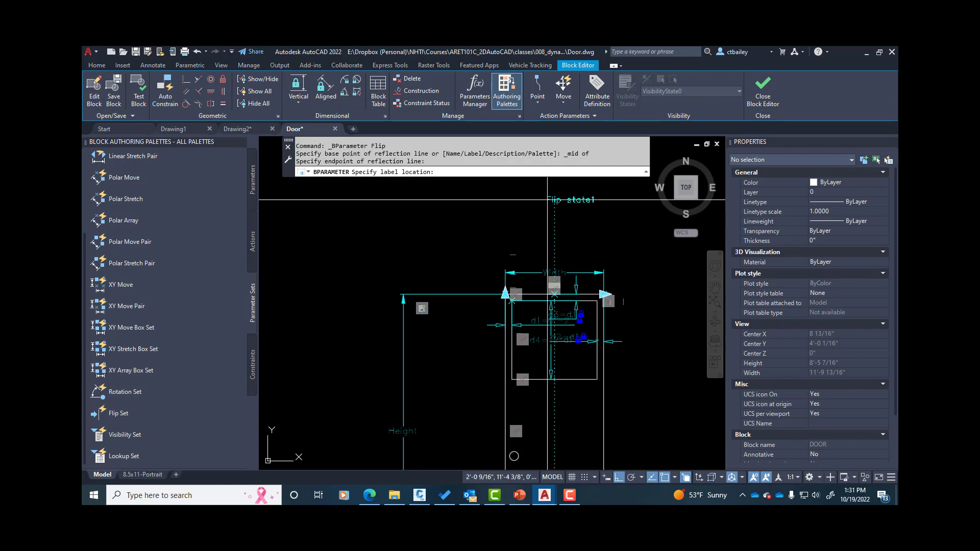
{"action": "scroll", "coordinate": [528, 217], "scroll_direction": "down", "scroll_amount": 4}
{"action": "scroll", "coordinate": [490, 309], "scroll_direction": "up", "scroll_amount": 4}
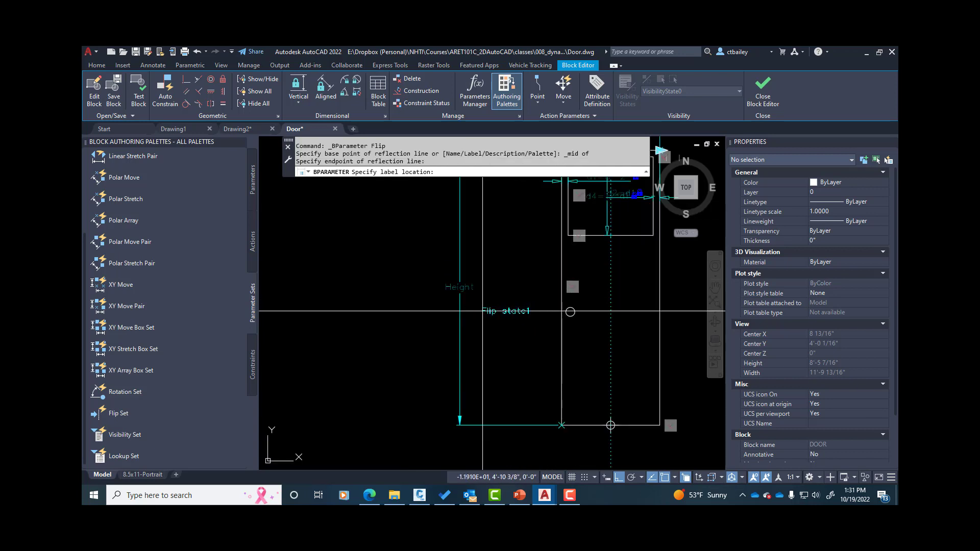
{"action": "left_click", "coordinate": [474, 308]}
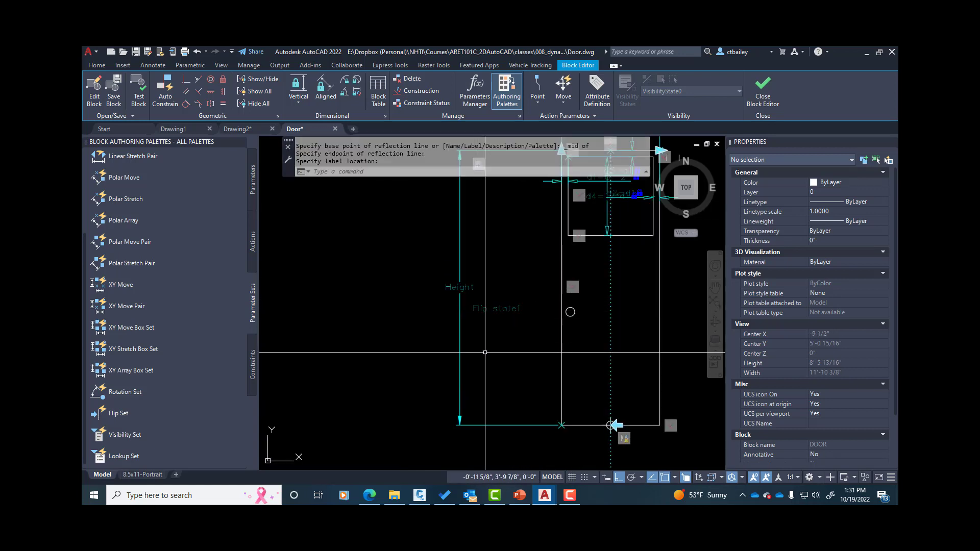
{"action": "key", "text": "Escape"}
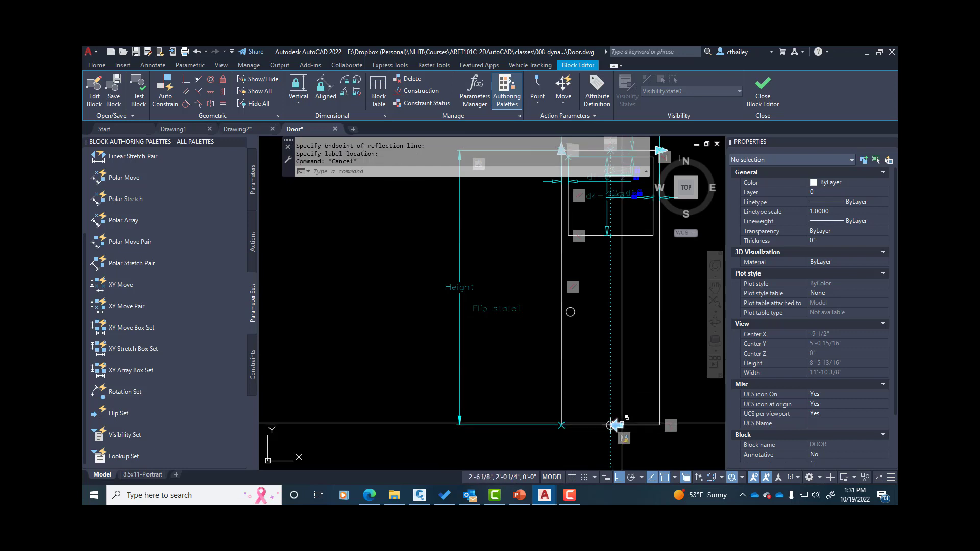
Move the flip grip straight up the reflection line to about the small circle's height, with object snap off.
{"action": "left_click", "coordinate": [611, 424]}
{"action": "left_click", "coordinate": [611, 424]}
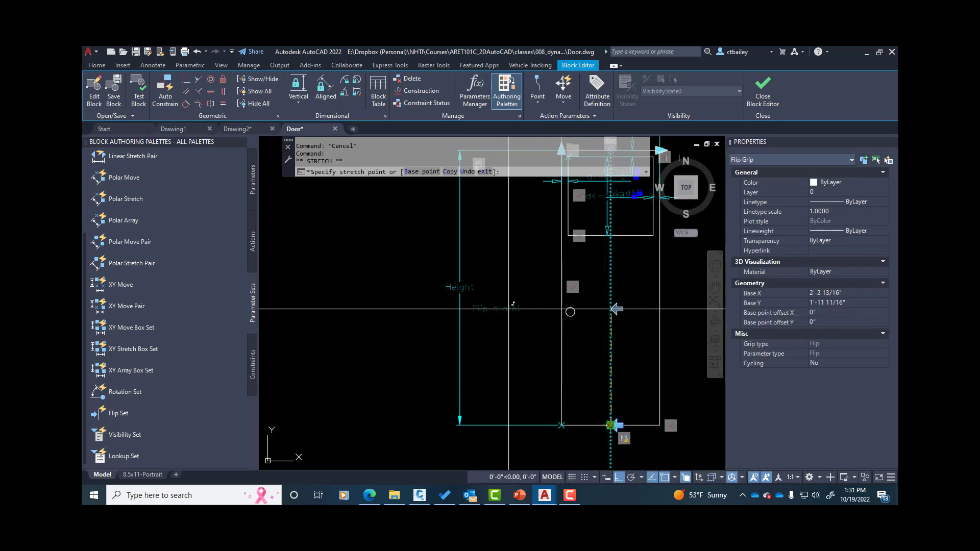
{"action": "key", "text": "F3"}
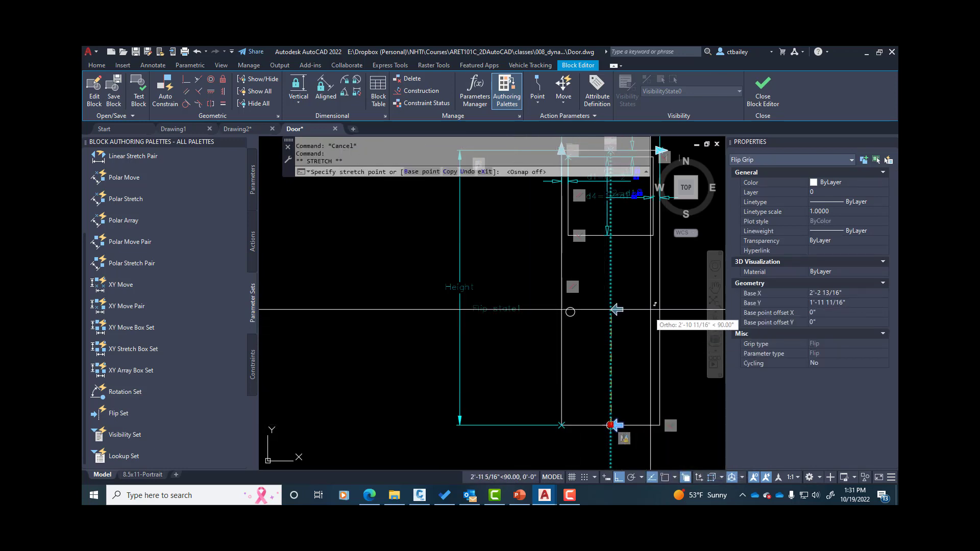
{"action": "key", "text": "Escape"}
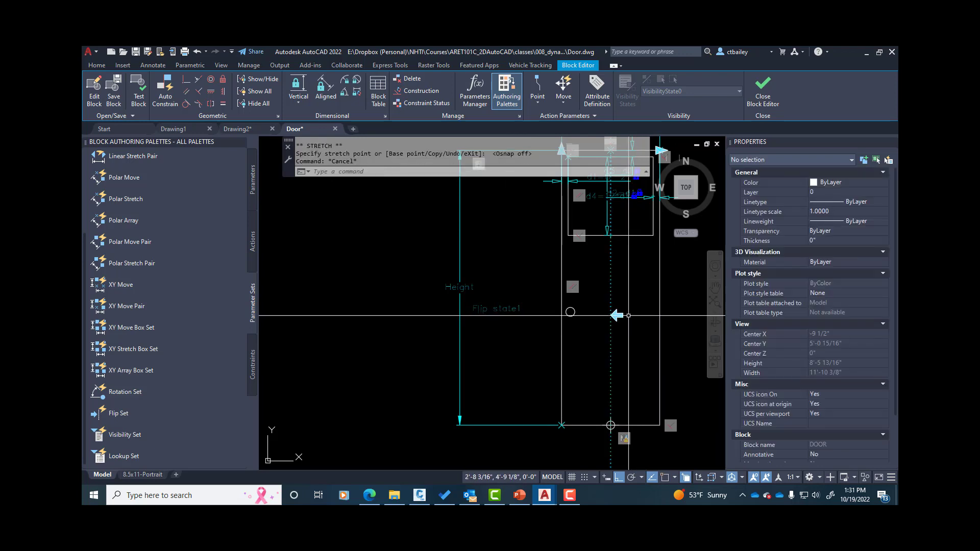
{"action": "key", "text": "Escape"}
{"action": "key", "text": "Escape"}
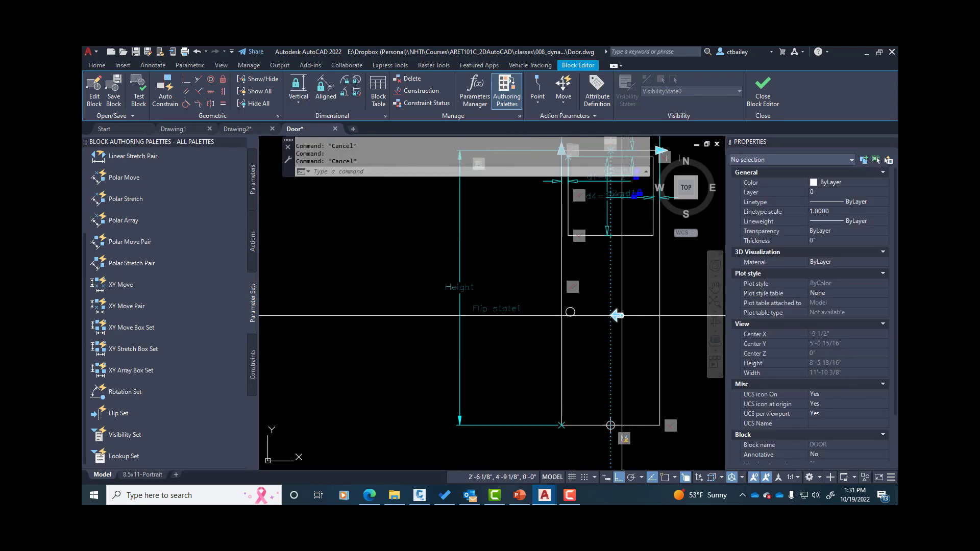
{"action": "scroll", "coordinate": [580, 289], "scroll_direction": "down", "scroll_amount": 2}
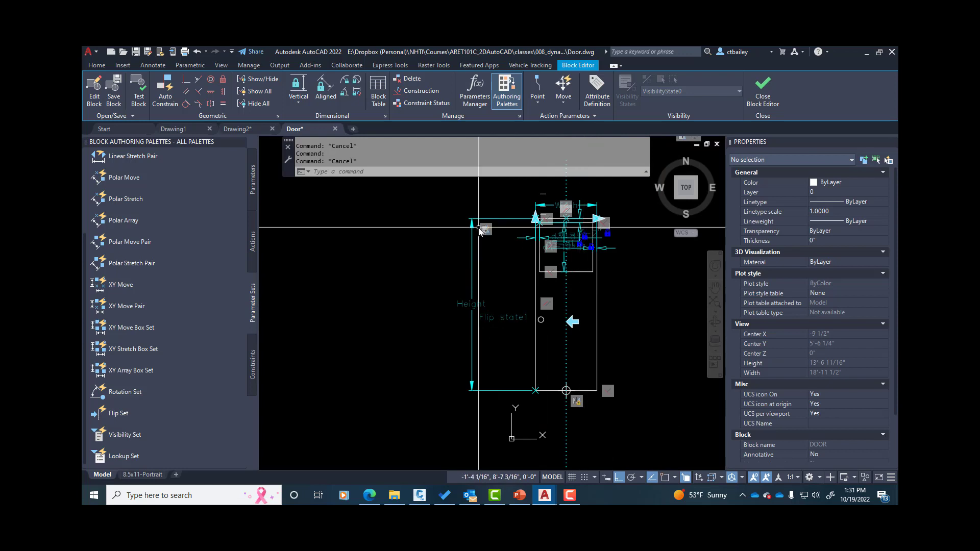
Modify the flip action's selection set to include the small circle.
{"action": "right_click", "coordinate": [579, 408]}
{"action": "mouse_move", "coordinate": [596, 426]}
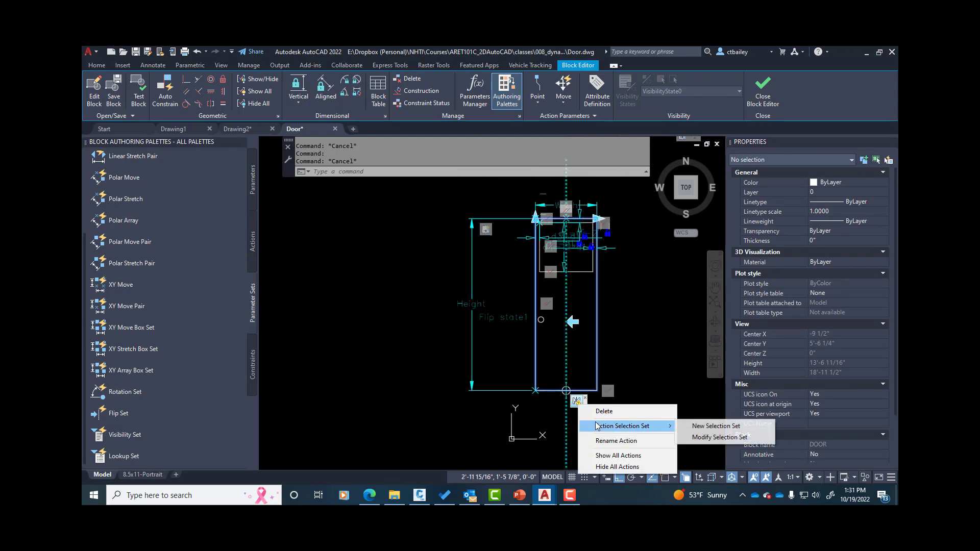
{"action": "left_click", "coordinate": [704, 437]}
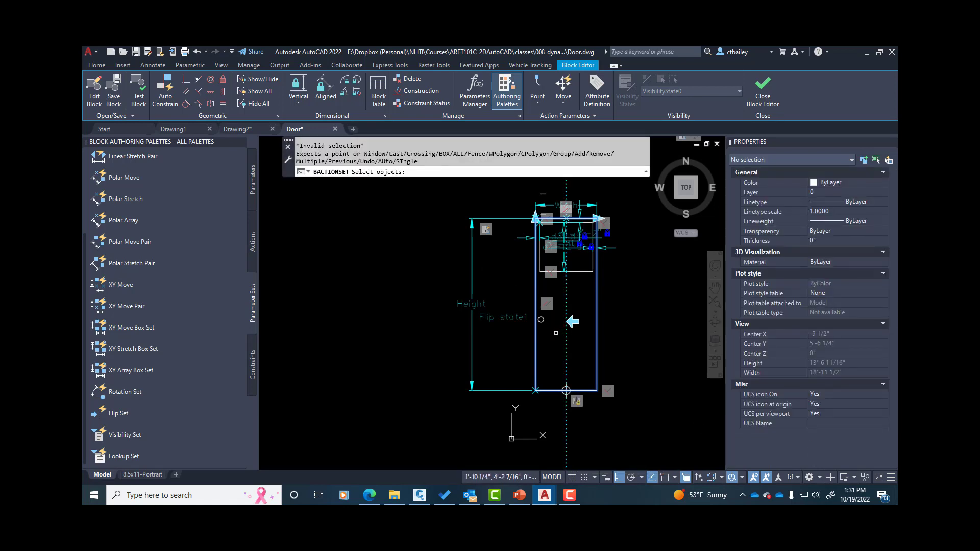
{"action": "left_click", "coordinate": [548, 347]}
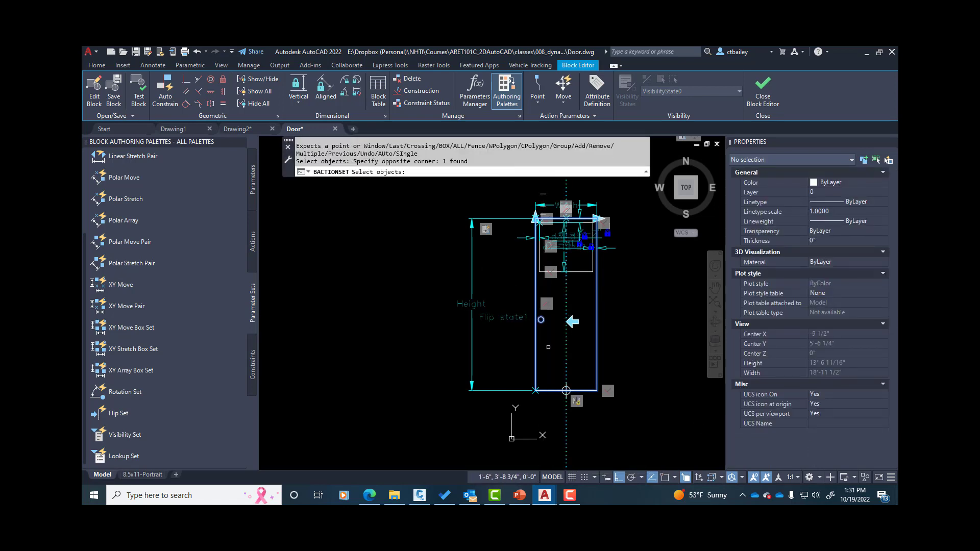
{"action": "key", "text": "Return"}
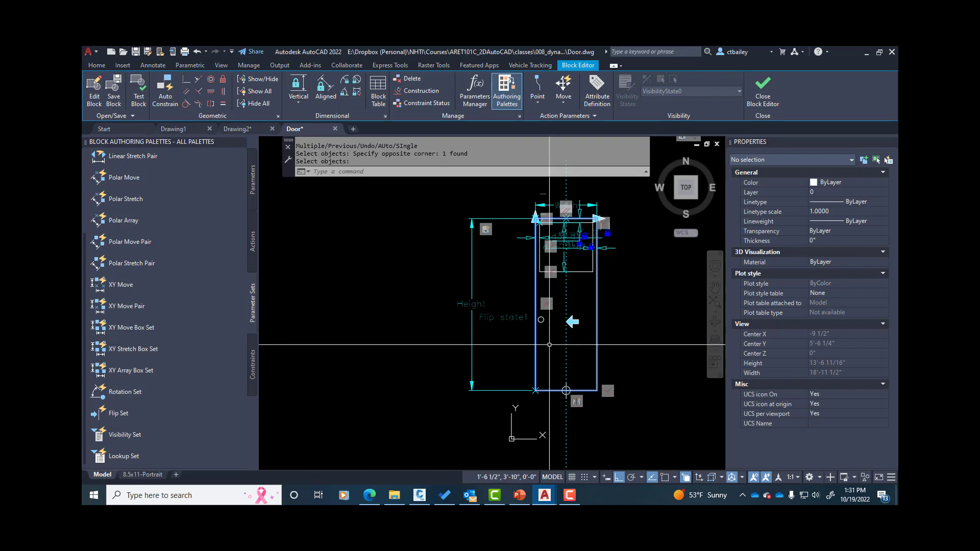
Save the block changes, exit the Block Editor and reset the inserted door block.
{"action": "left_click", "coordinate": [762, 89]}
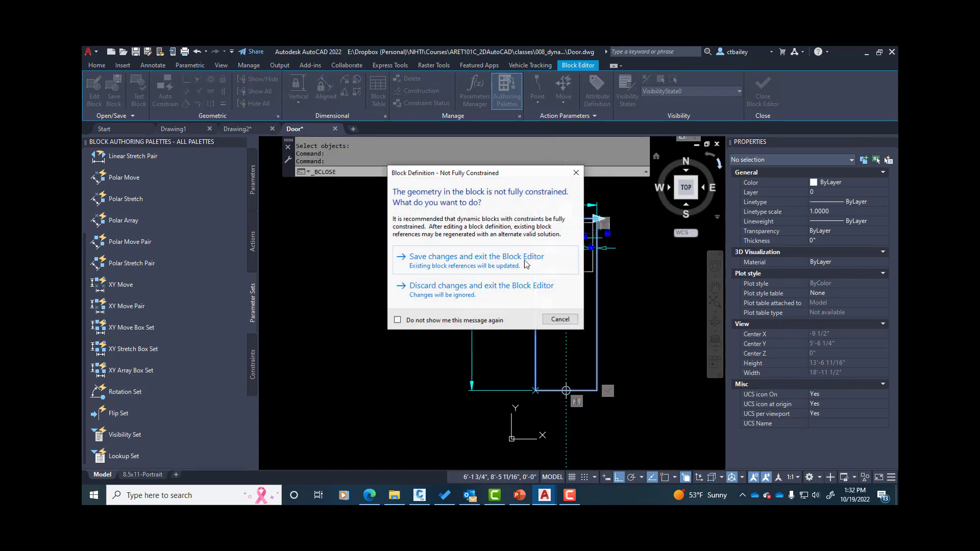
{"action": "left_click", "coordinate": [457, 260]}
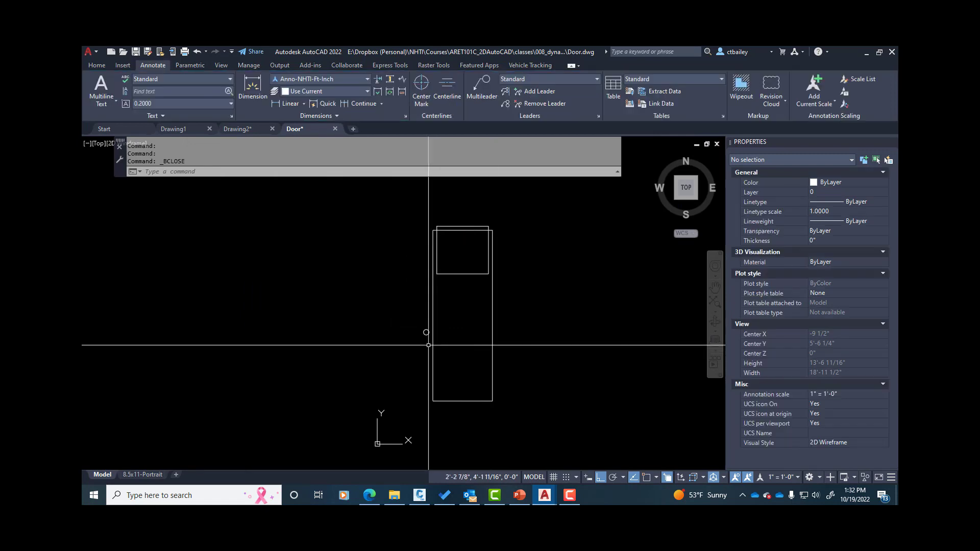
{"action": "left_click", "coordinate": [433, 337]}
{"action": "right_click", "coordinate": [433, 333]}
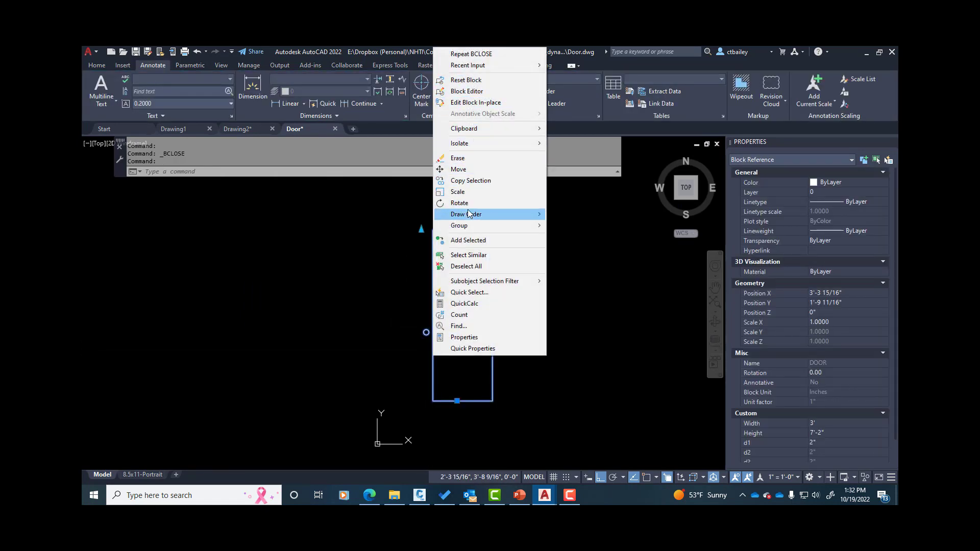
{"action": "left_click", "coordinate": [465, 80]}
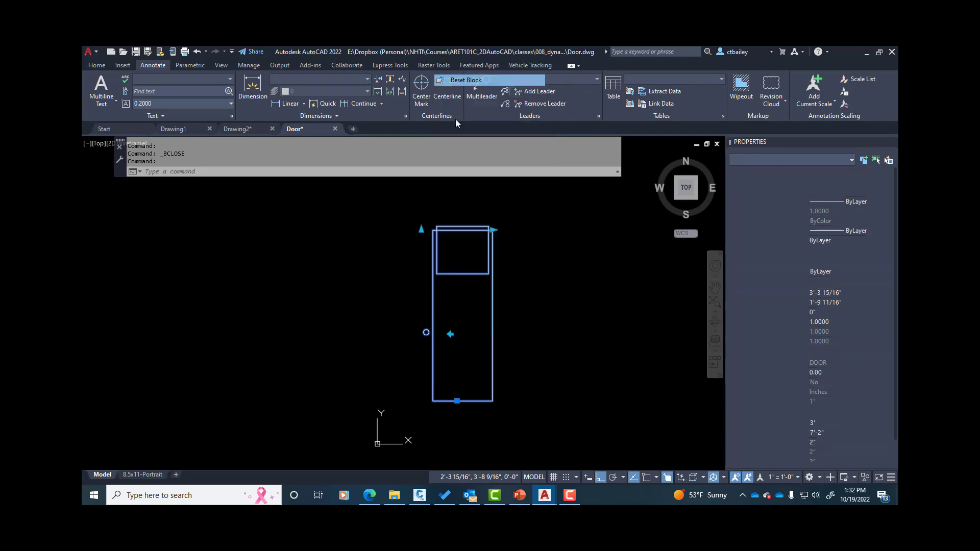
Test the inserted door block by flipping it and stretching its width to 3'.
{"action": "left_click", "coordinate": [442, 279]}
{"action": "left_click", "coordinate": [423, 306]}
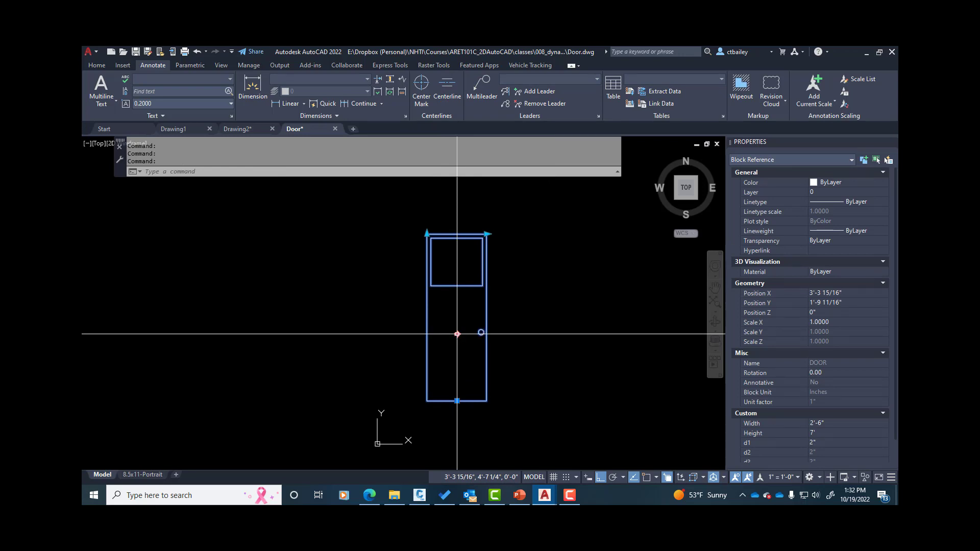
{"action": "left_click", "coordinate": [486, 233]}
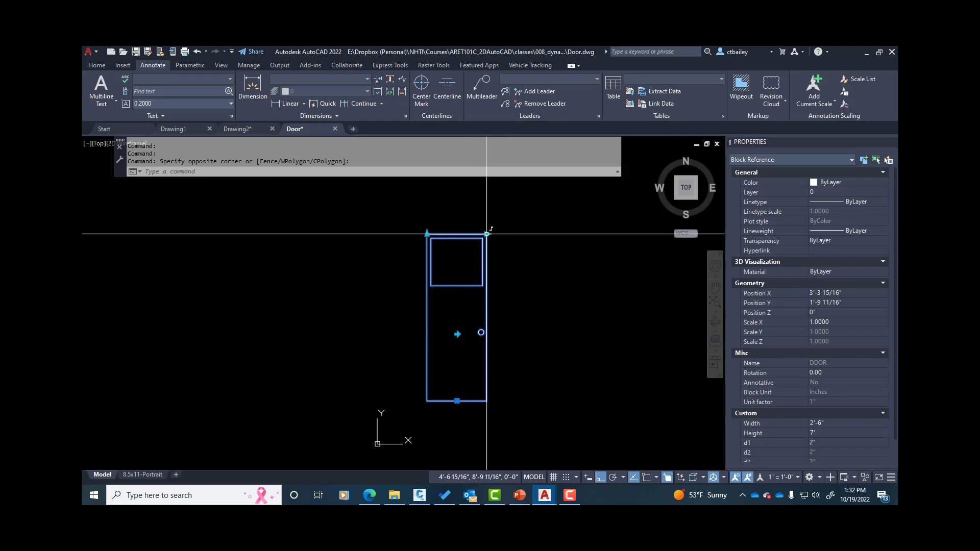
{"action": "left_click", "coordinate": [487, 234]}
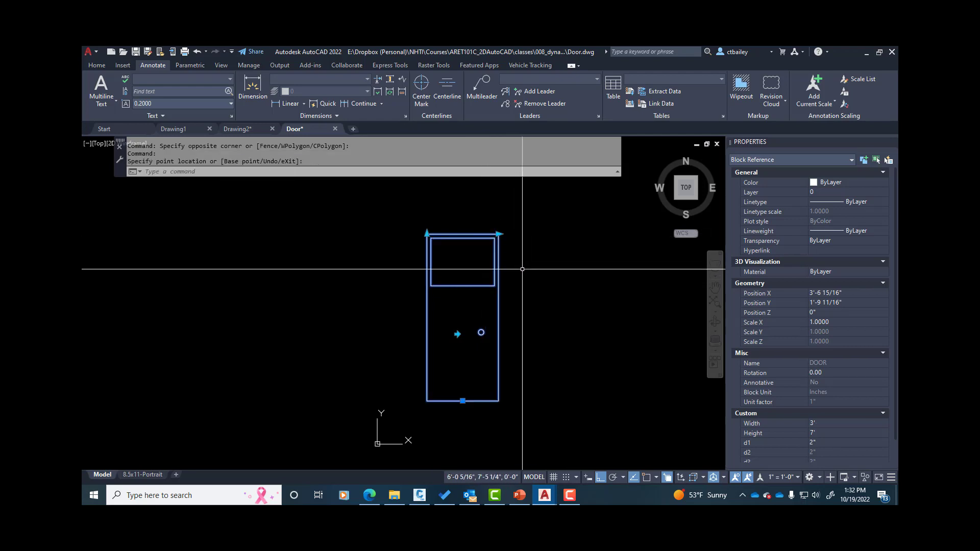
{"action": "left_click", "coordinate": [498, 234]}
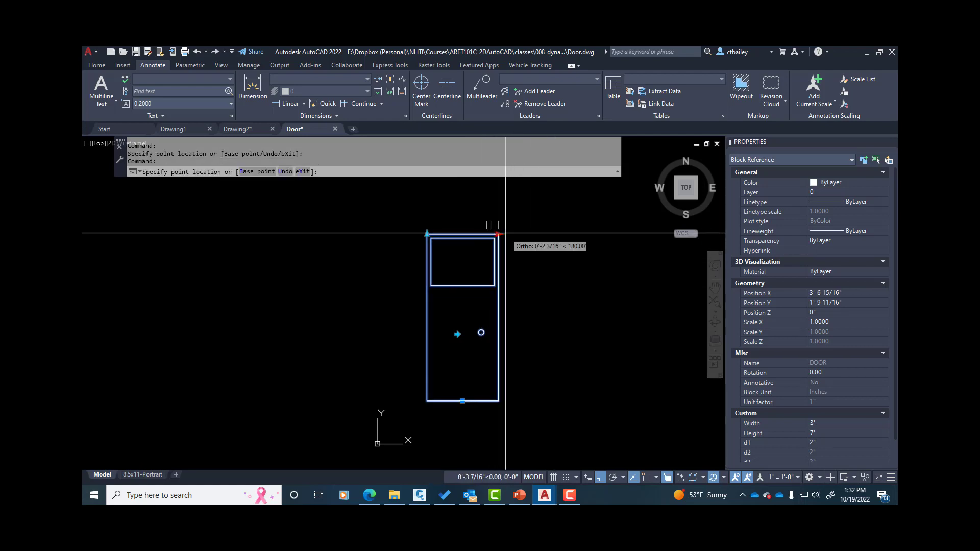
{"action": "left_click", "coordinate": [505, 233]}
Stretch the door block's height to 8' and return it to 7'.
{"action": "left_click", "coordinate": [426, 233]}
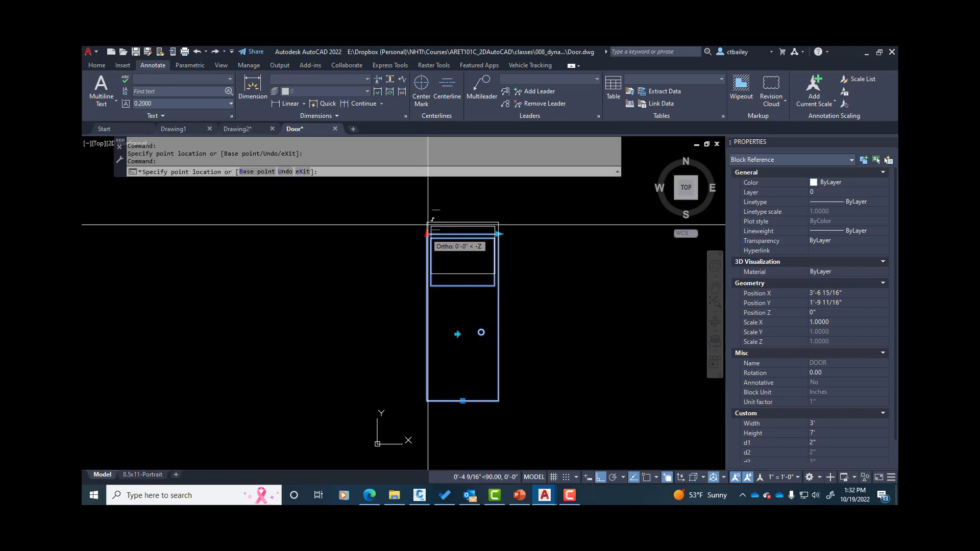
{"action": "left_click", "coordinate": [438, 215]}
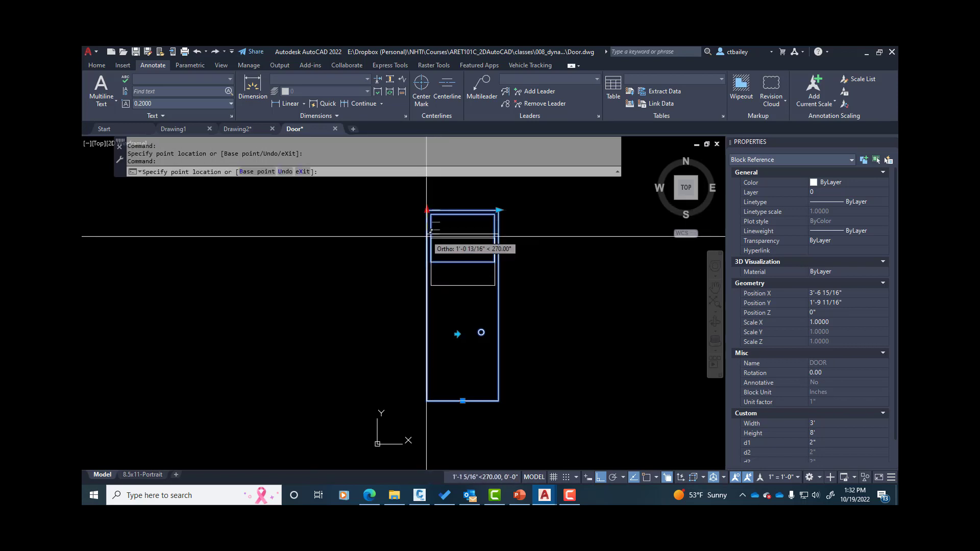
{"action": "key", "text": "ctrl+z"}
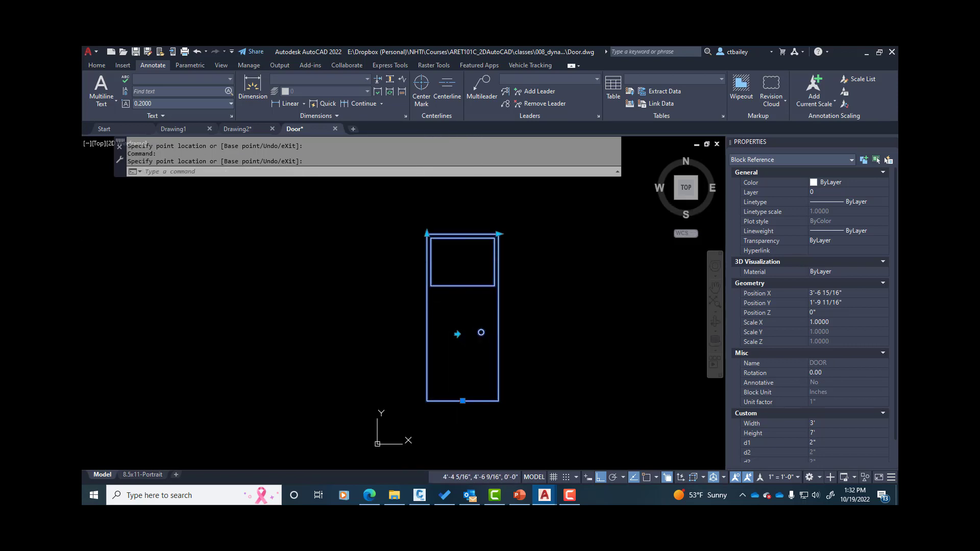
Reset the door block to its defaults and reopen it in the Block Editor.
{"action": "right_click", "coordinate": [482, 316]}
{"action": "left_click", "coordinate": [517, 210]}
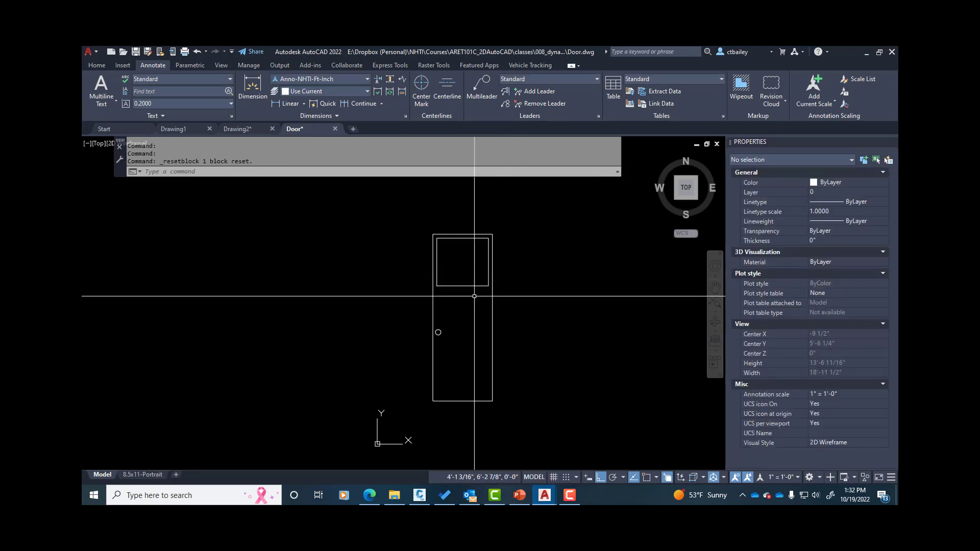
{"action": "left_click", "coordinate": [447, 285]}
{"action": "right_click", "coordinate": [448, 285]}
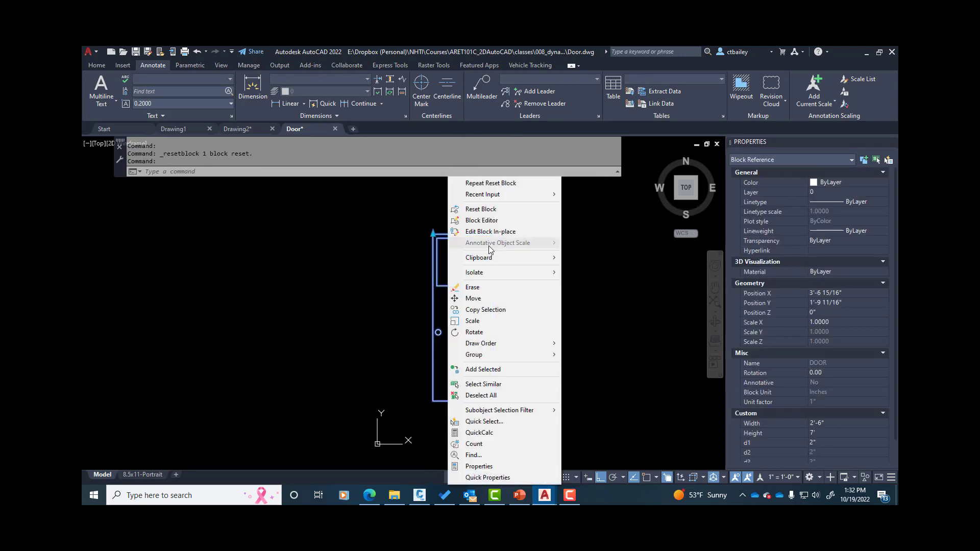
{"action": "left_click", "coordinate": [487, 220]}
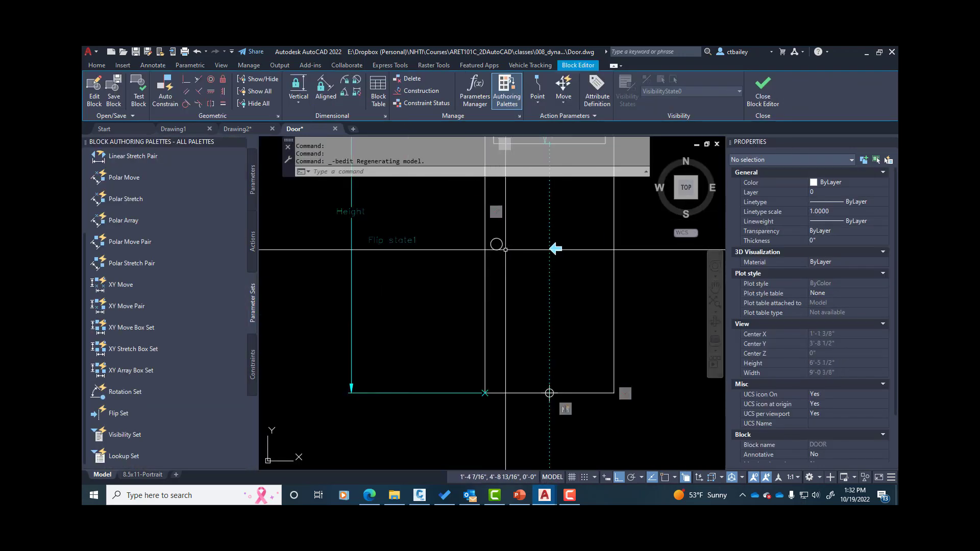
{"action": "scroll", "coordinate": [489, 315], "scroll_direction": "down", "scroll_amount": 3}
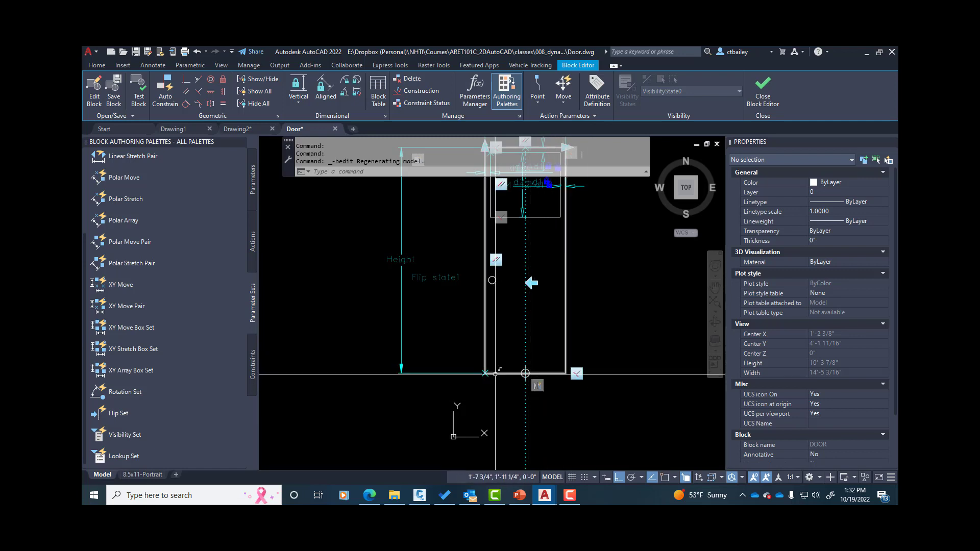
{"action": "scroll", "coordinate": [453, 364], "scroll_direction": "down", "scroll_amount": 2}
{"action": "scroll", "coordinate": [543, 260], "scroll_direction": "up", "scroll_amount": 2}
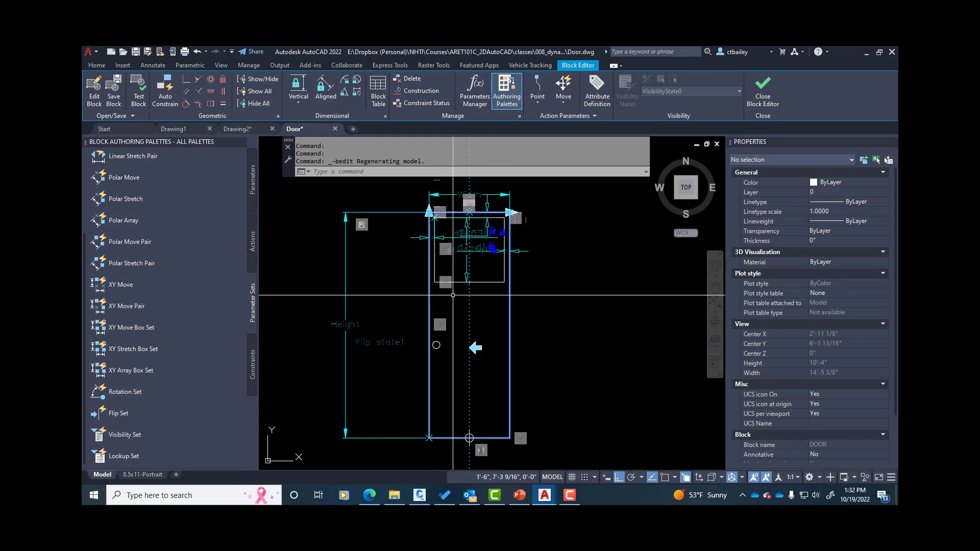
{"action": "scroll", "coordinate": [467, 342], "scroll_direction": "down", "scroll_amount": 2}
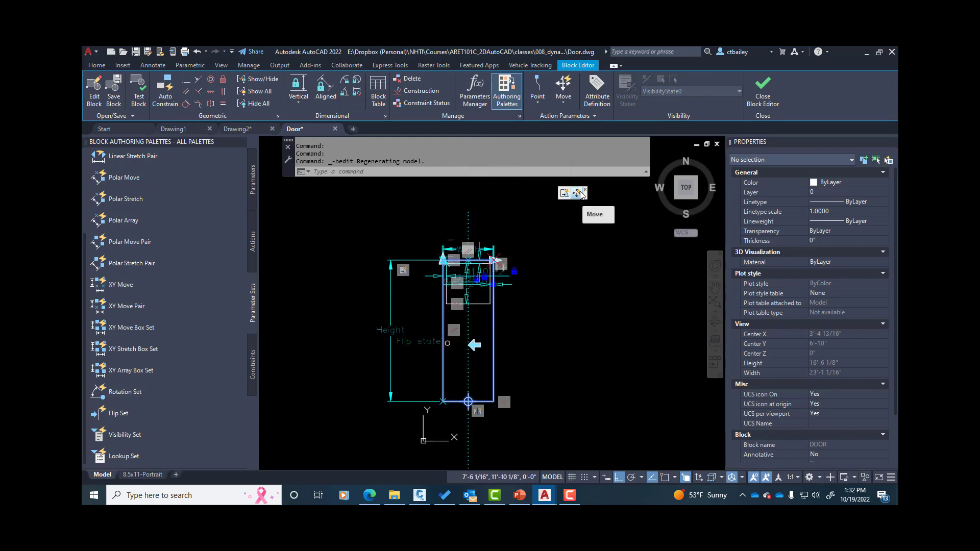
Add the small circle to the Move action's selection set, save the block changes and exit the Block Editor.
{"action": "left_click", "coordinate": [578, 193]}
{"action": "right_click", "coordinate": [581, 193]}
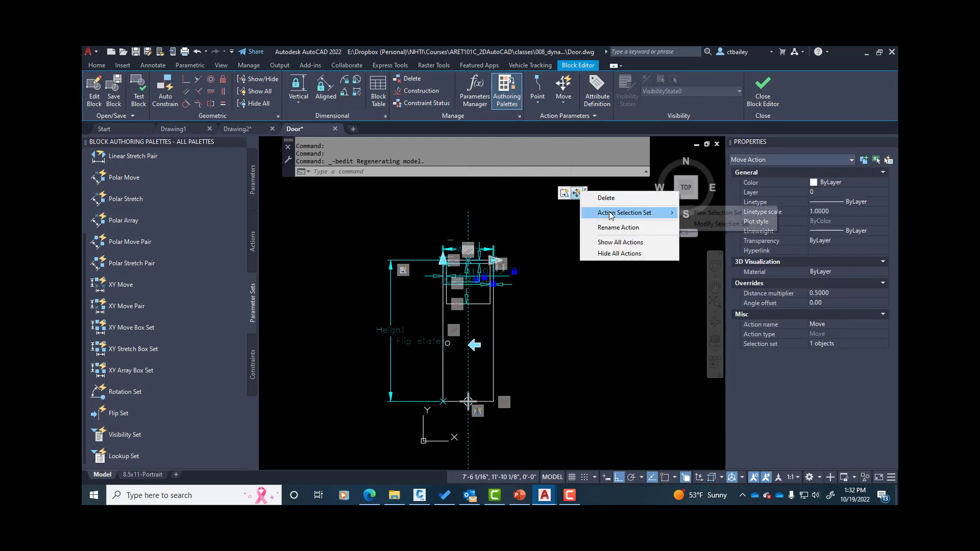
{"action": "left_click", "coordinate": [719, 224]}
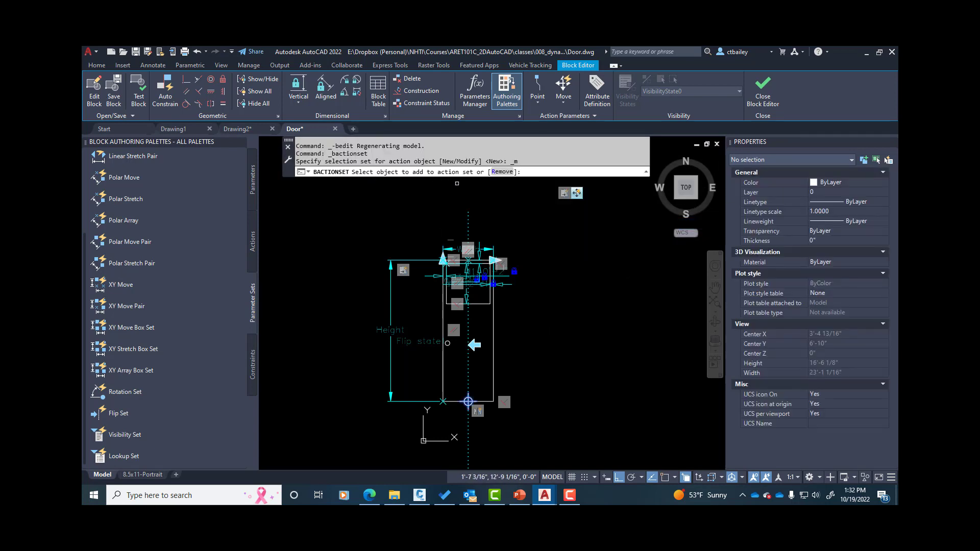
{"action": "left_click", "coordinate": [447, 343]}
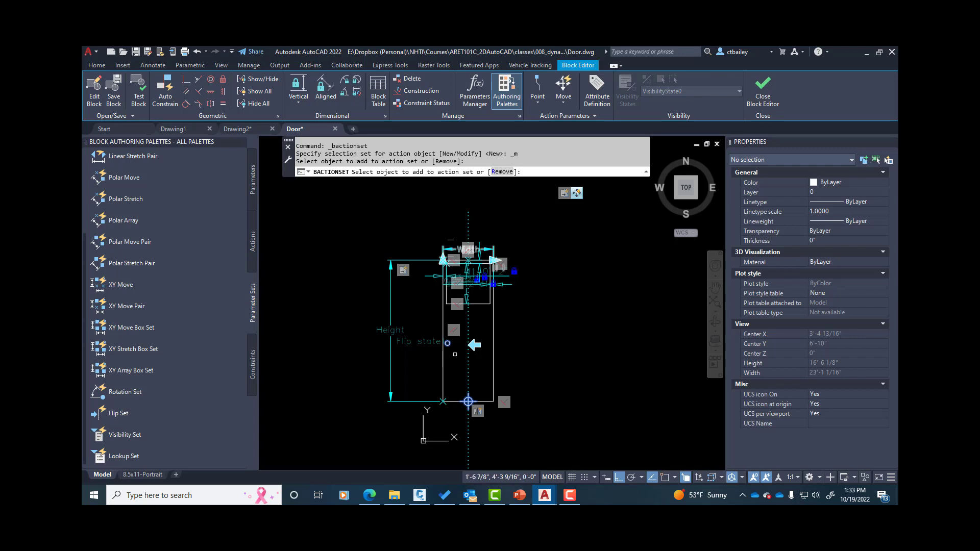
{"action": "key", "text": "Return"}
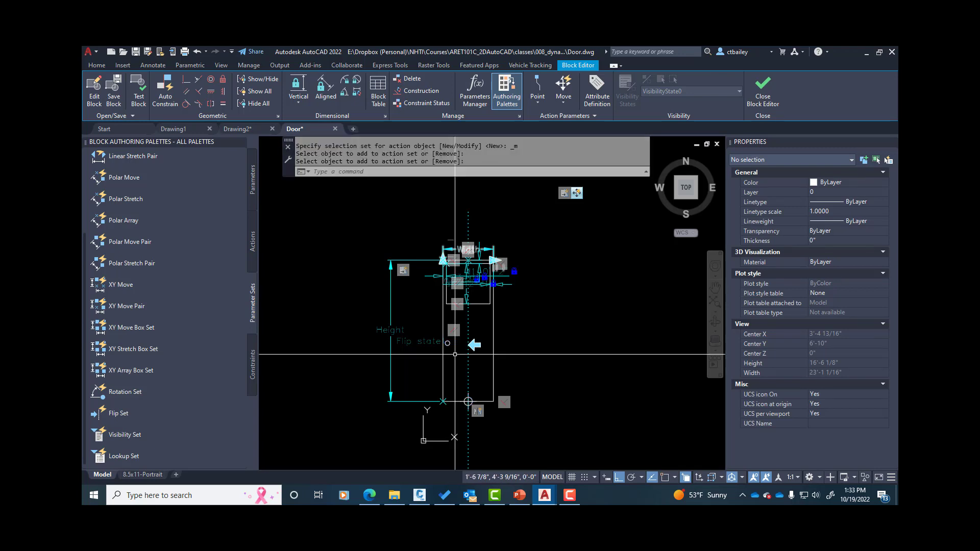
{"action": "left_click", "coordinate": [766, 91]}
{"action": "left_click", "coordinate": [453, 259]}
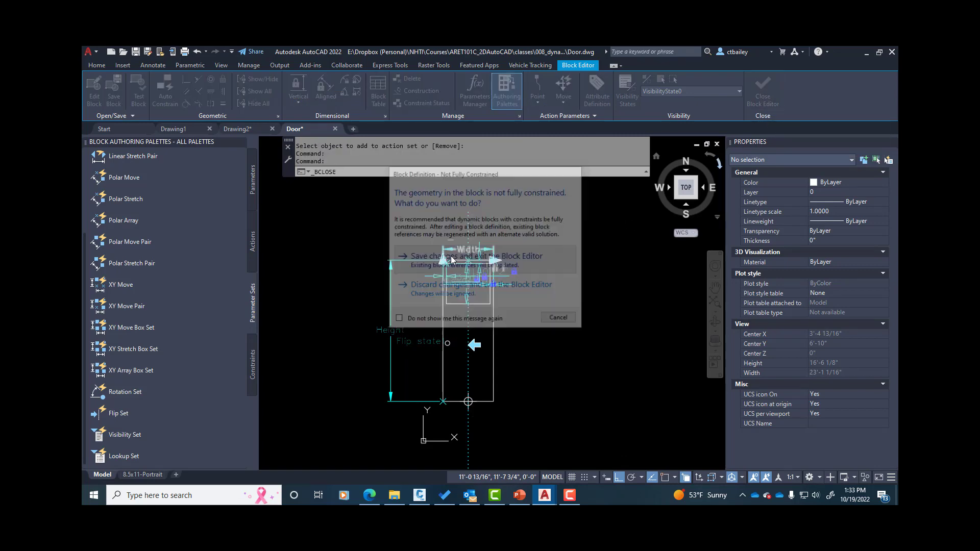
Test the inserted door block by stretching its width to 3' and flipping the circle across and back.
{"action": "left_click", "coordinate": [444, 293]}
{"action": "left_click", "coordinate": [435, 287]}
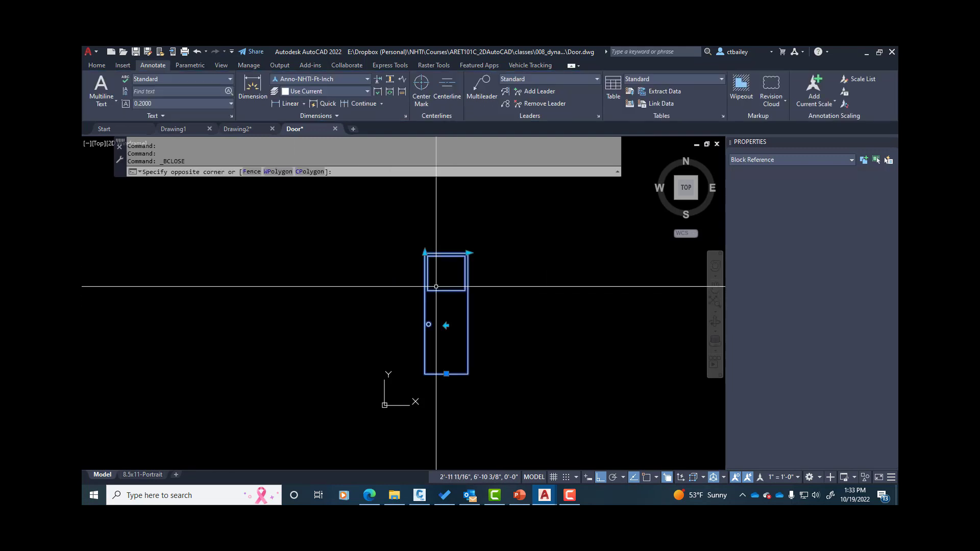
{"action": "left_click", "coordinate": [469, 253]}
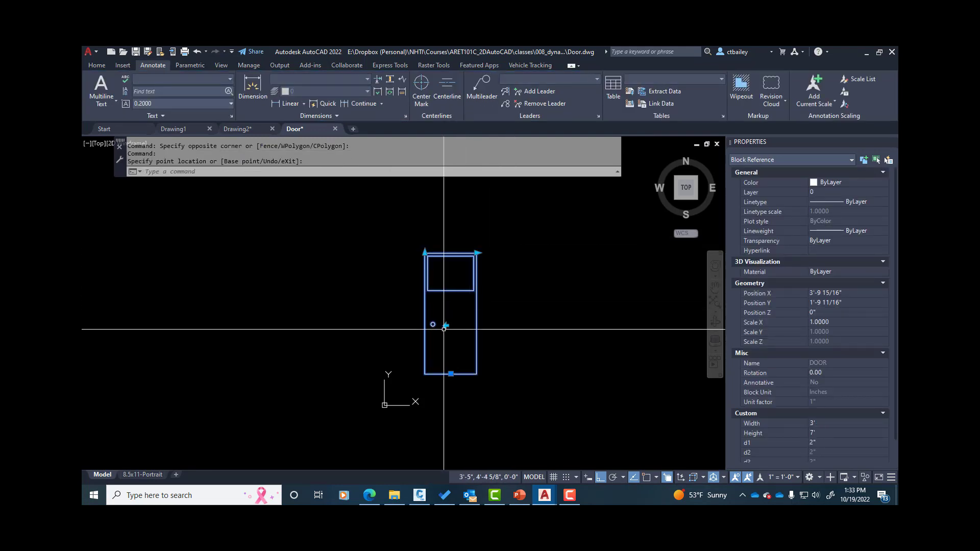
{"action": "left_click", "coordinate": [446, 325]}
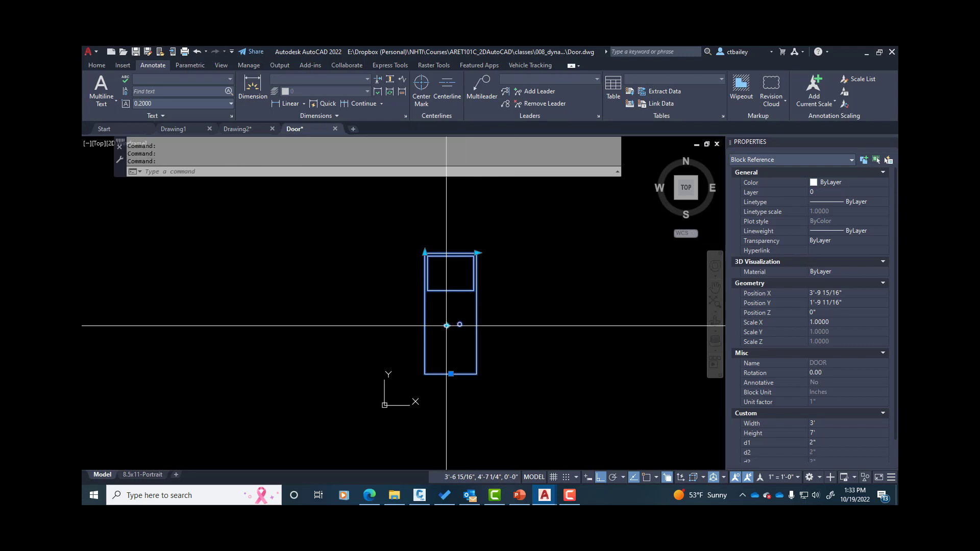
{"action": "left_click", "coordinate": [439, 331]}
{"action": "key", "text": "Escape"}
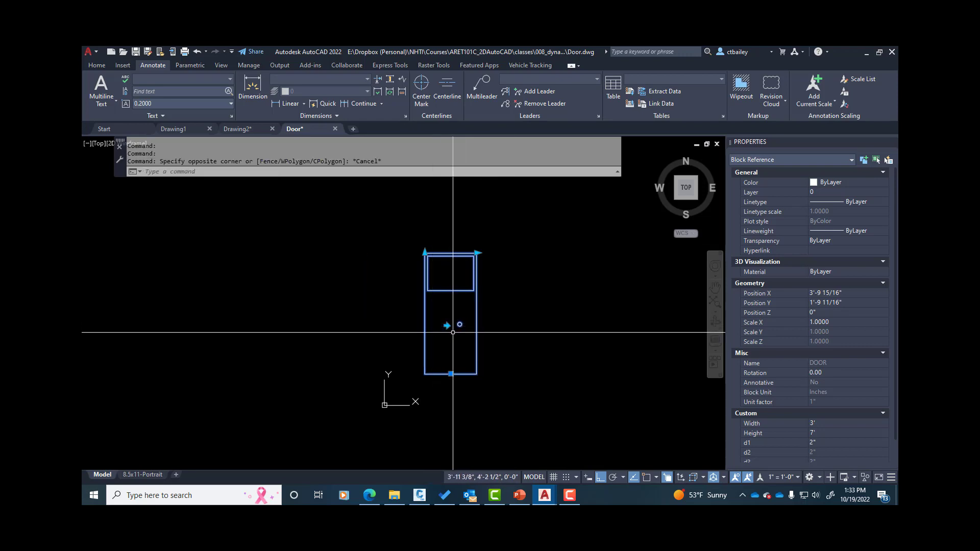
{"action": "left_click", "coordinate": [446, 325]}
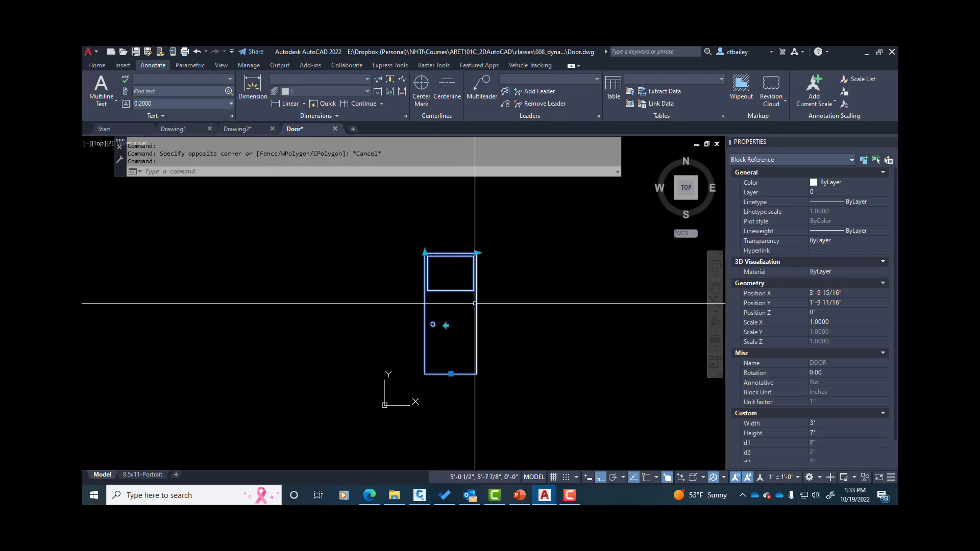
Stretch the door block's width to 2'-6" and then to 2'-8" to test the circle's movement.
{"action": "left_click", "coordinate": [476, 253]}
{"action": "left_click", "coordinate": [461, 253]}
{"action": "scroll", "coordinate": [467, 251], "scroll_direction": "up", "scroll_amount": 4}
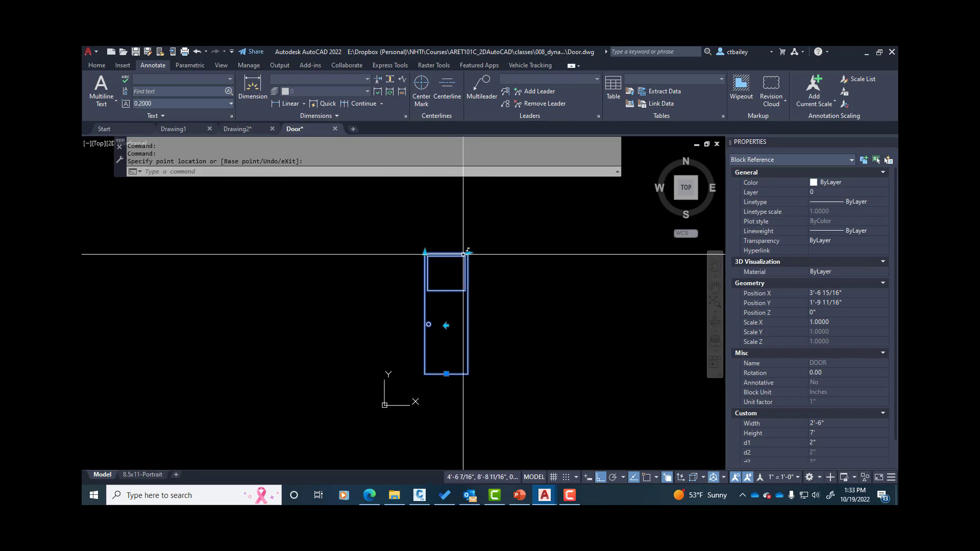
{"action": "left_click", "coordinate": [470, 253]}
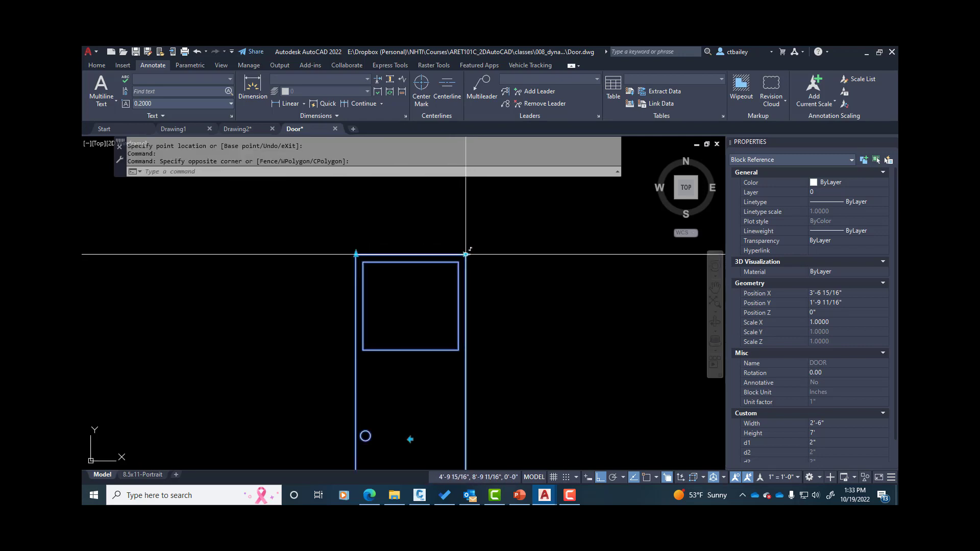
{"action": "left_click", "coordinate": [466, 254]}
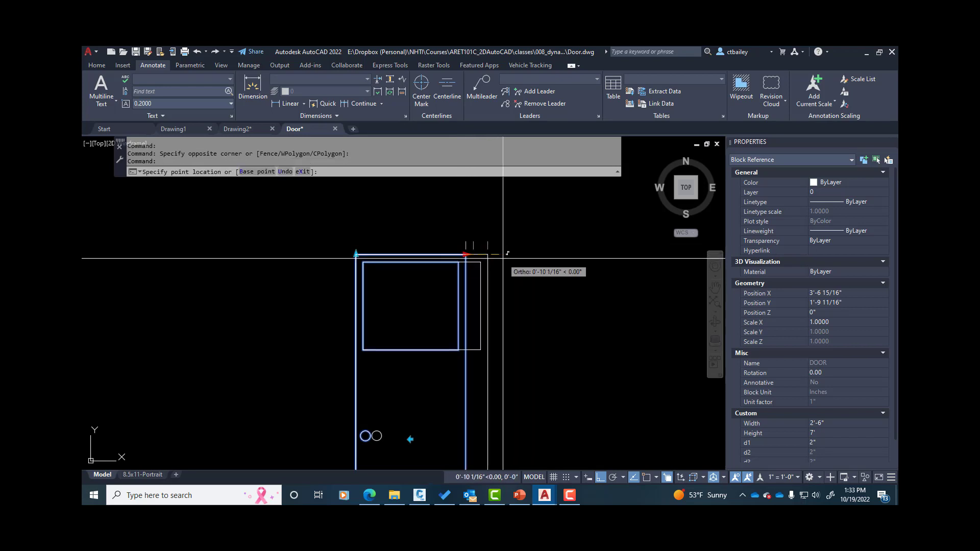
{"action": "left_click", "coordinate": [475, 254]}
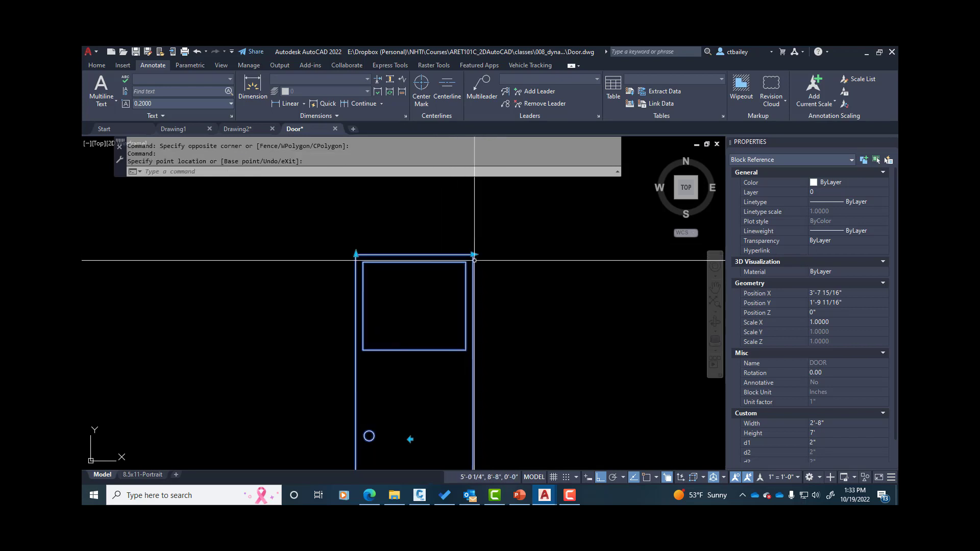
Stretch the door block's height to 8' and deselect it.
{"action": "left_click", "coordinate": [356, 254]}
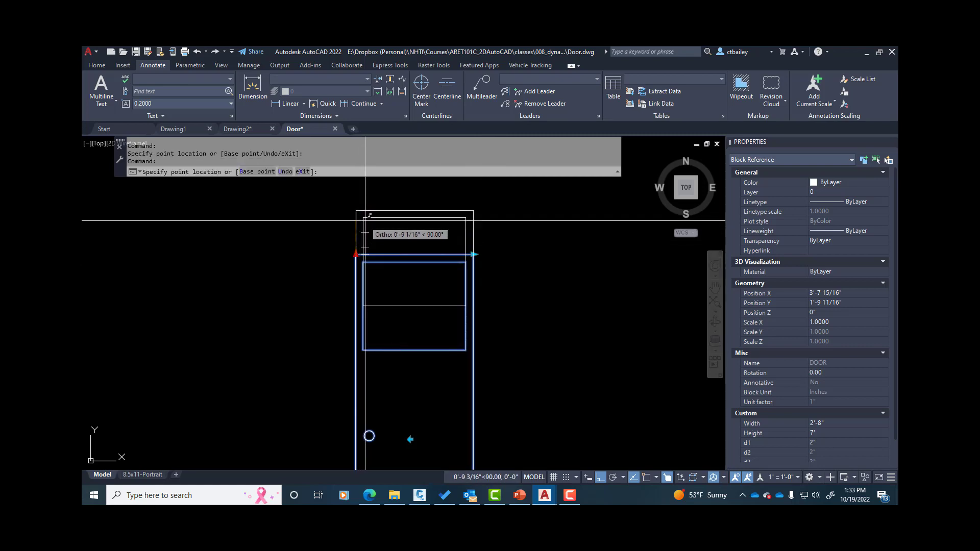
{"action": "left_click", "coordinate": [375, 223]}
{"action": "key", "text": "Escape"}
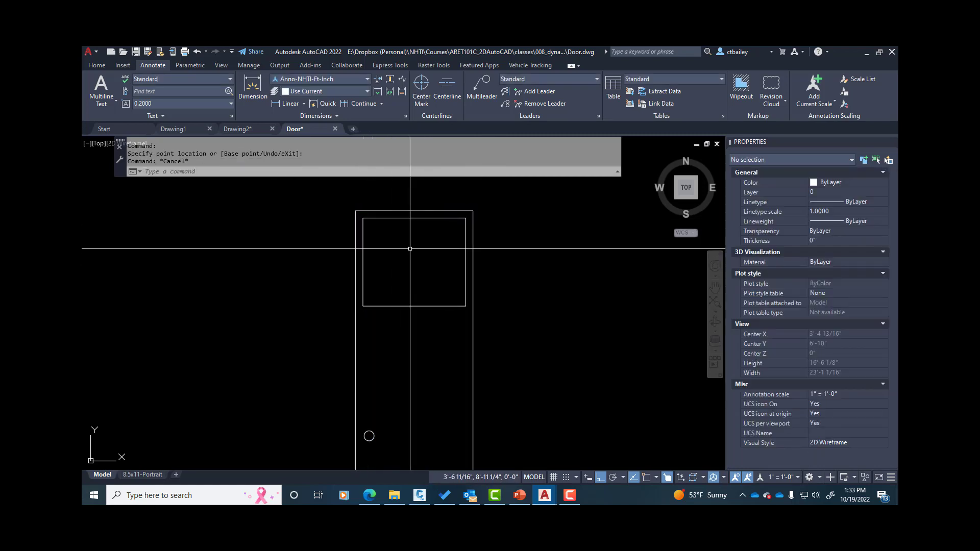
Set the door block's width to 2'-6" using its stretch grip and save the drawing.
{"action": "left_click", "coordinate": [491, 255]}
{"action": "left_click", "coordinate": [466, 264]}
{"action": "left_click", "coordinate": [473, 210]}
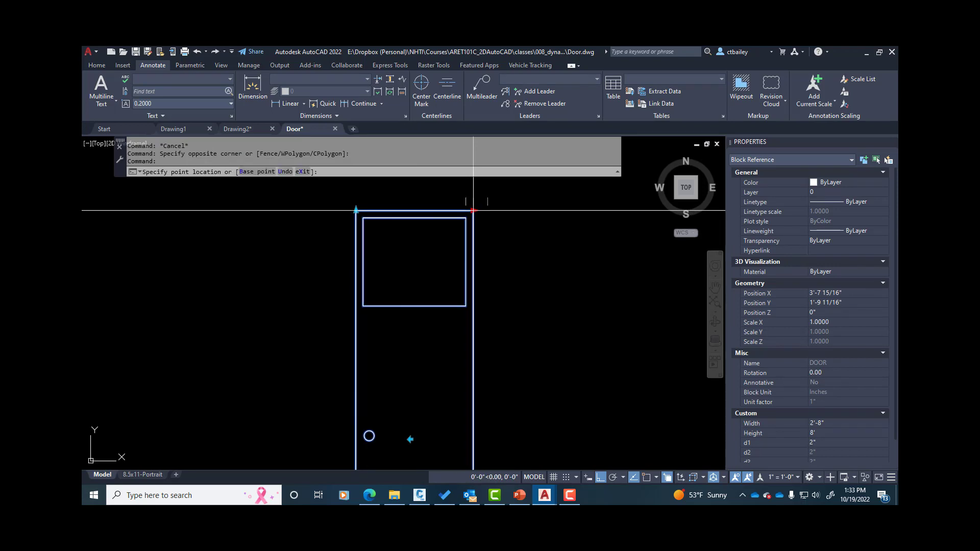
{"action": "left_click", "coordinate": [451, 208]}
{"action": "key", "text": "Escape"}
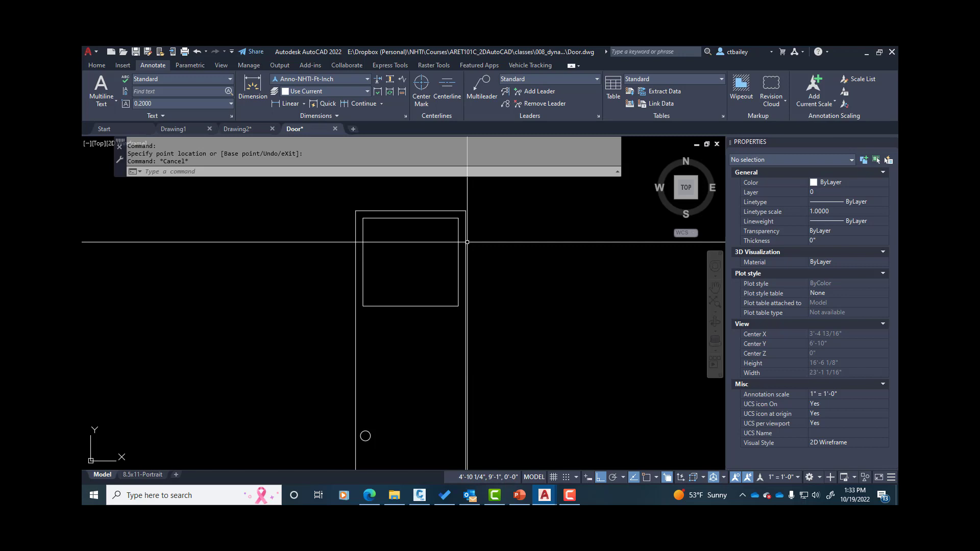
{"action": "scroll", "coordinate": [520, 209], "scroll_direction": "down", "scroll_amount": 2}
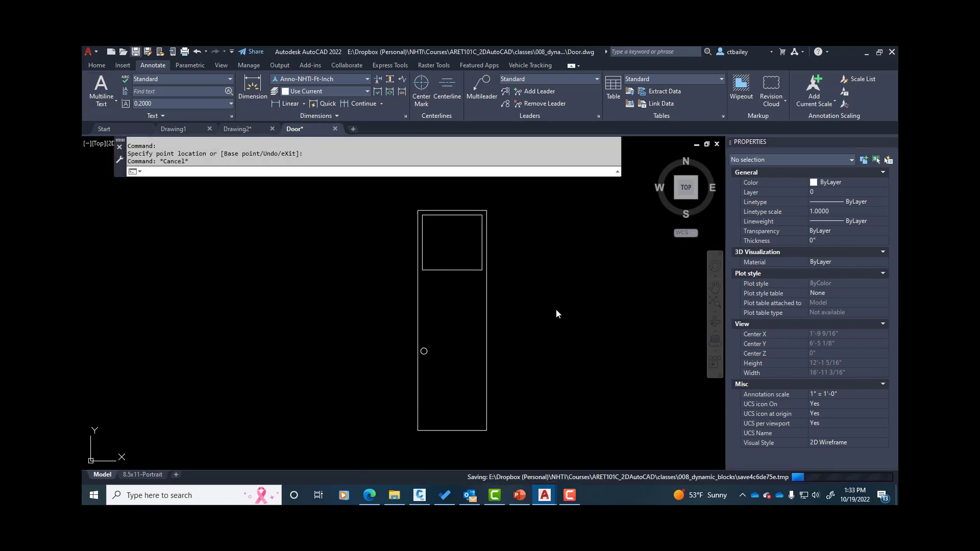
{"action": "key", "text": "ctrl+s"}
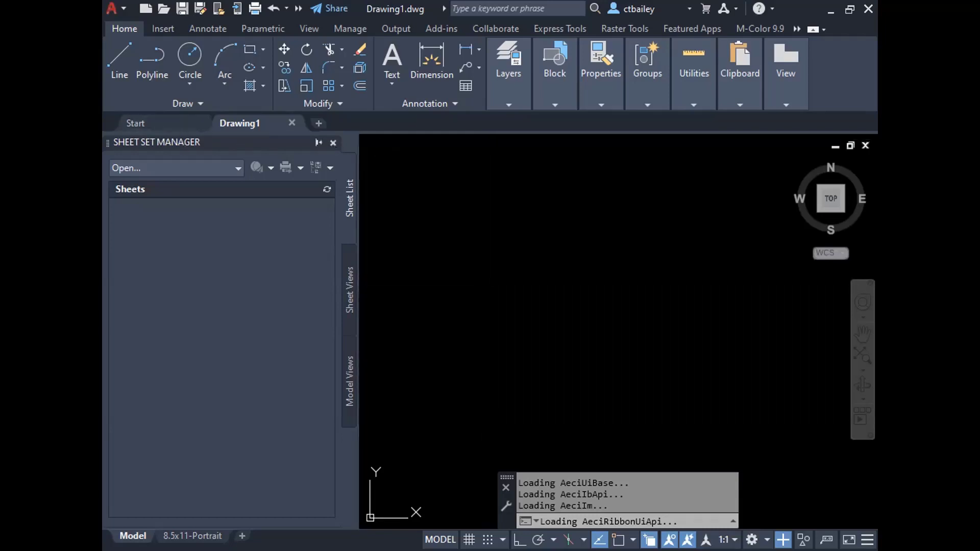
Close the Sheet Set Manager in Drawing1 to free the drawing area.
{"action": "left_click", "coordinate": [333, 142]}
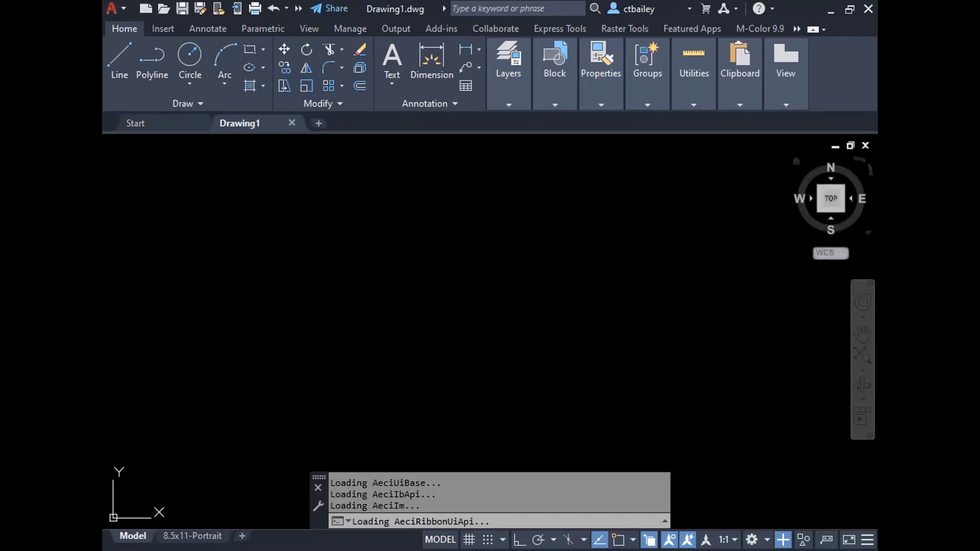
{"action": "left_click", "coordinate": [345, 233]}
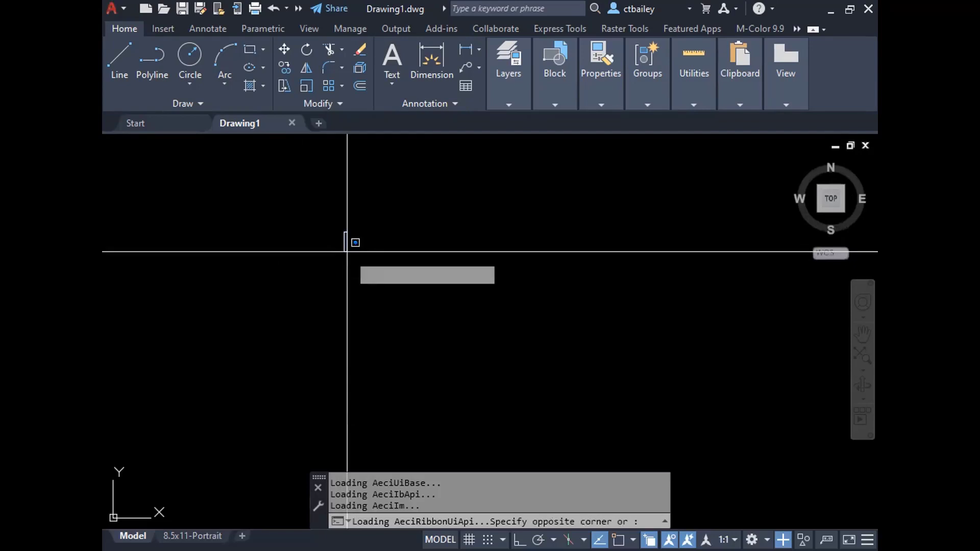
{"action": "left_click", "coordinate": [433, 255]}
Make Material05 the current layer and close the layer manager.
{"action": "type", "text": "la"}
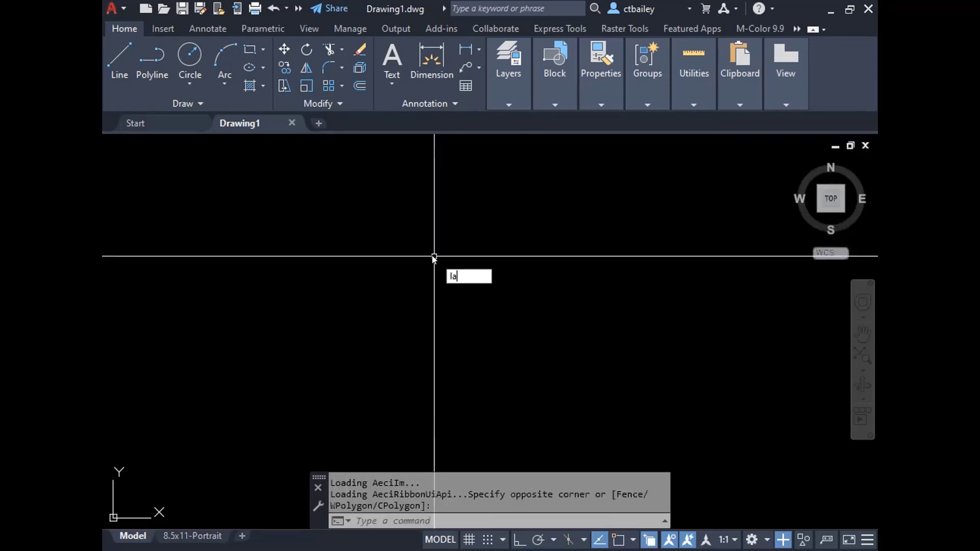
{"action": "key", "text": "Return"}
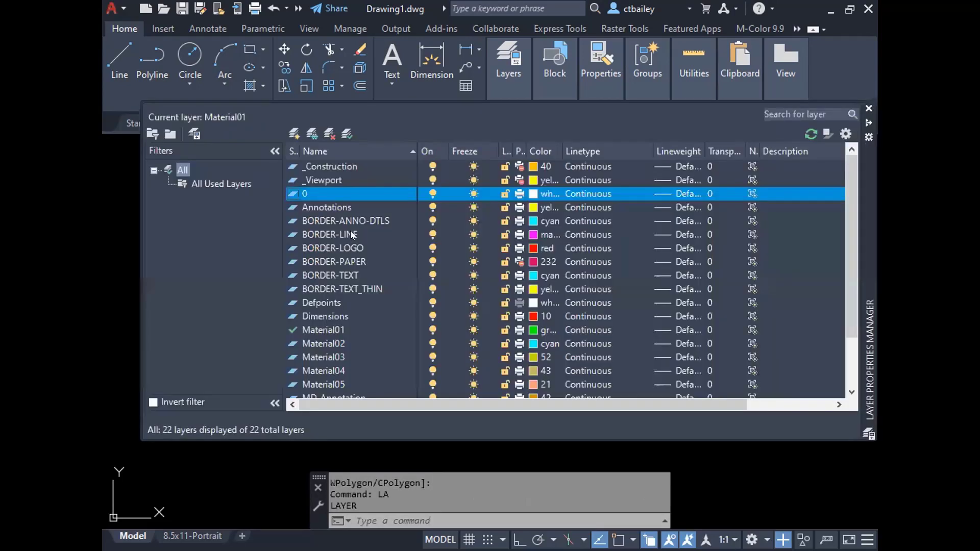
{"action": "left_click", "coordinate": [323, 330]}
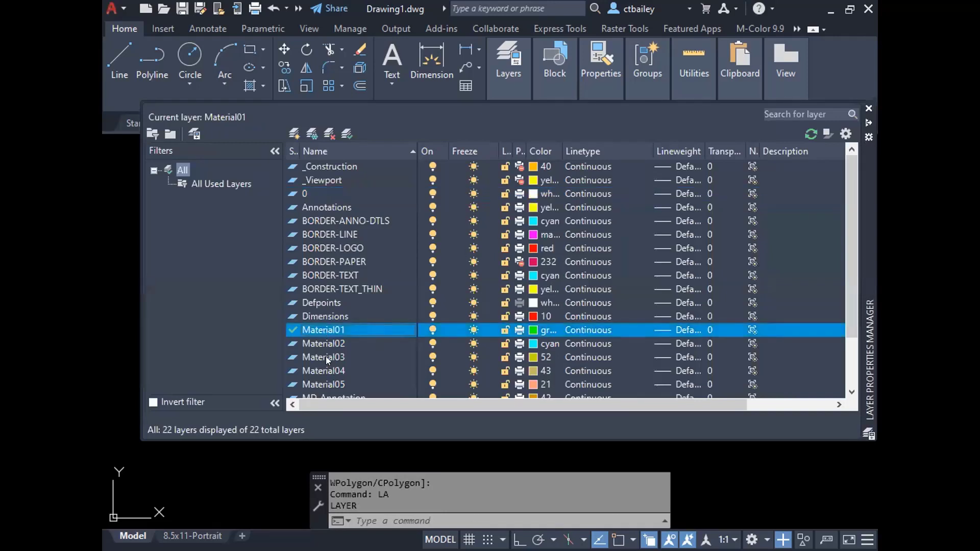
{"action": "scroll", "coordinate": [326, 356], "scroll_direction": "down", "scroll_amount": 1}
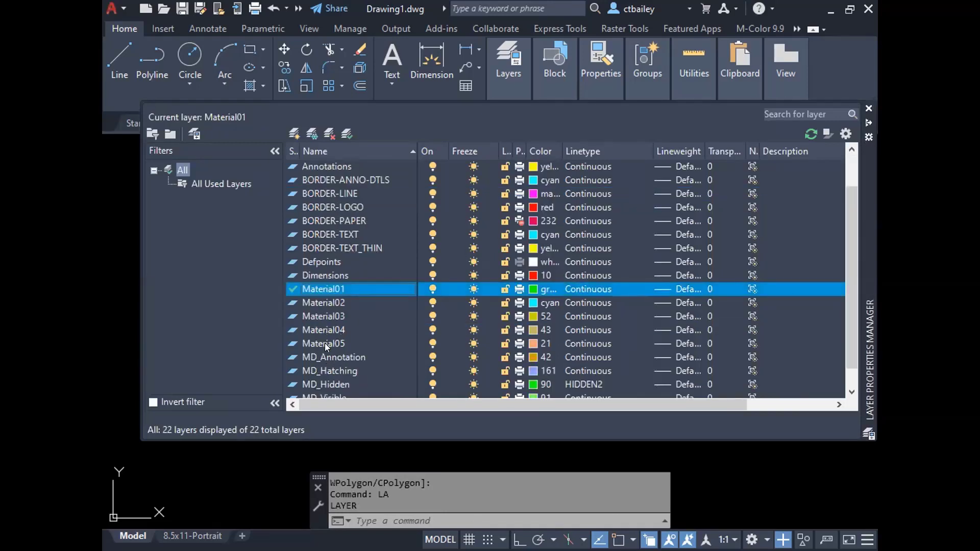
{"action": "left_click", "coordinate": [322, 343]}
{"action": "double_click", "coordinate": [324, 342]}
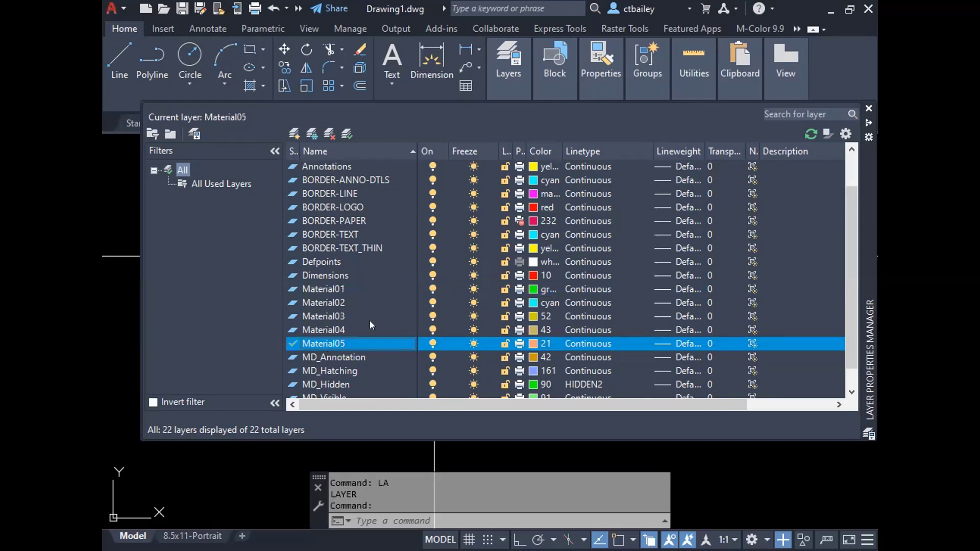
{"action": "left_click", "coordinate": [869, 108]}
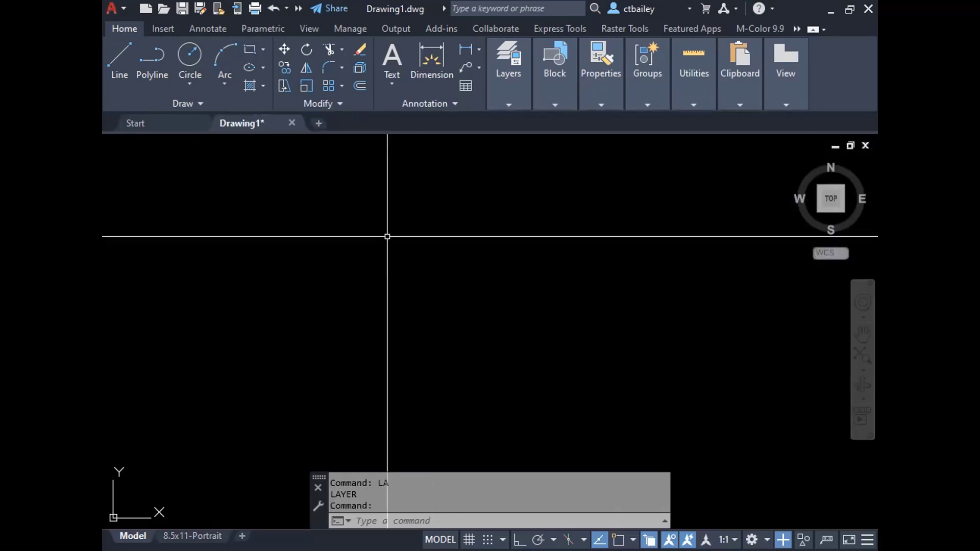
Draw a rectangle 24" wide and 36" high in the empty drawing.
{"action": "type", "text": "rectan"}
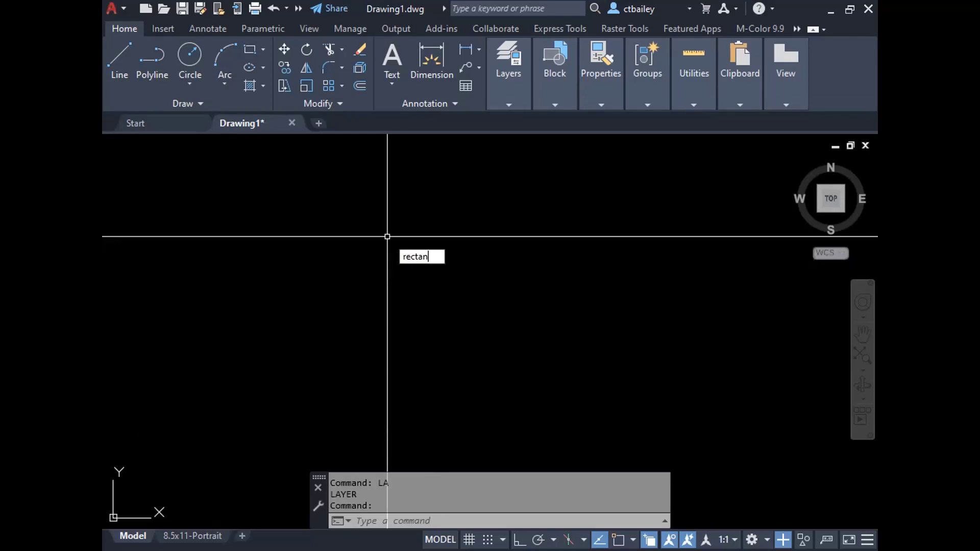
{"action": "key", "text": "Return"}
{"action": "left_click", "coordinate": [373, 317]}
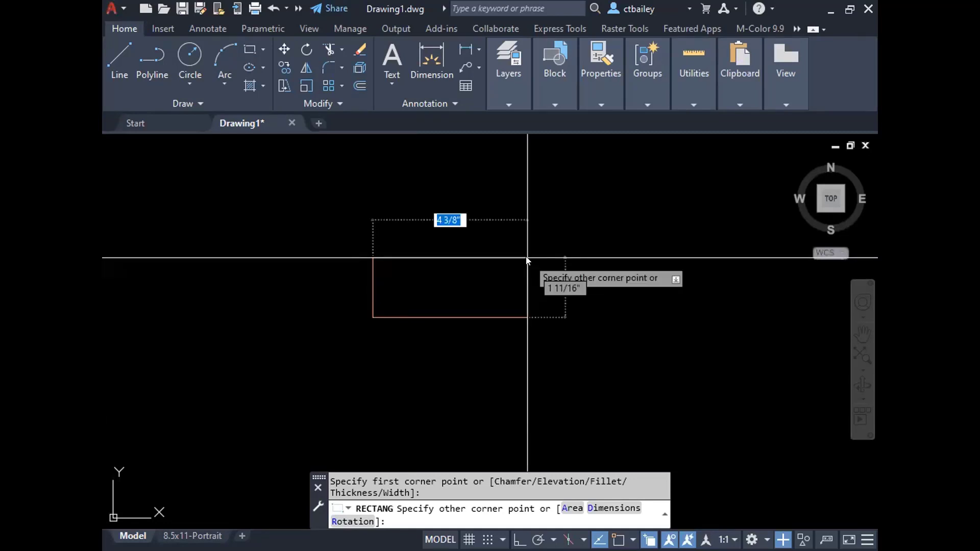
{"action": "type", "text": "24"}
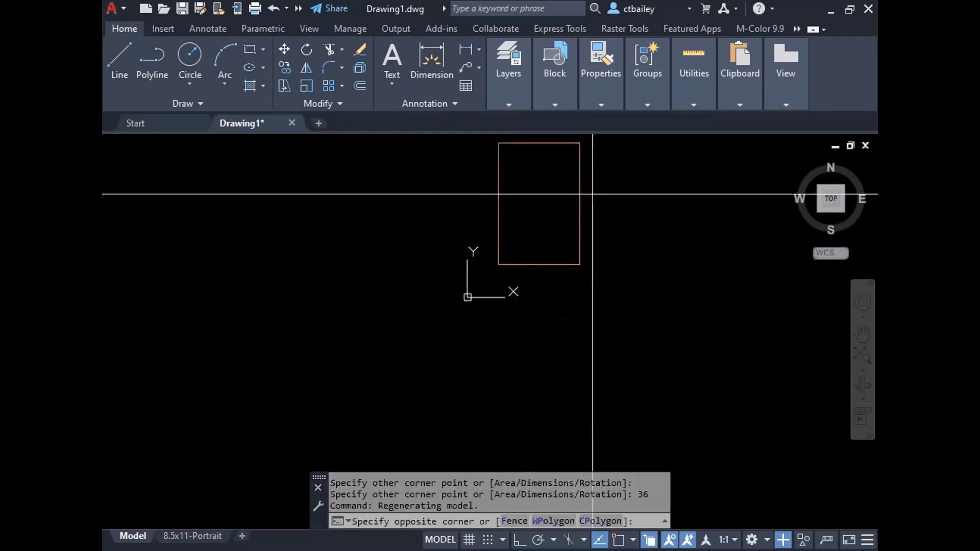
{"action": "key", "text": "Escape"}
{"action": "scroll", "coordinate": [599, 175], "scroll_direction": "down", "scroll_amount": 2}
{"action": "scroll", "coordinate": [599, 153], "scroll_direction": "up", "scroll_amount": 6}
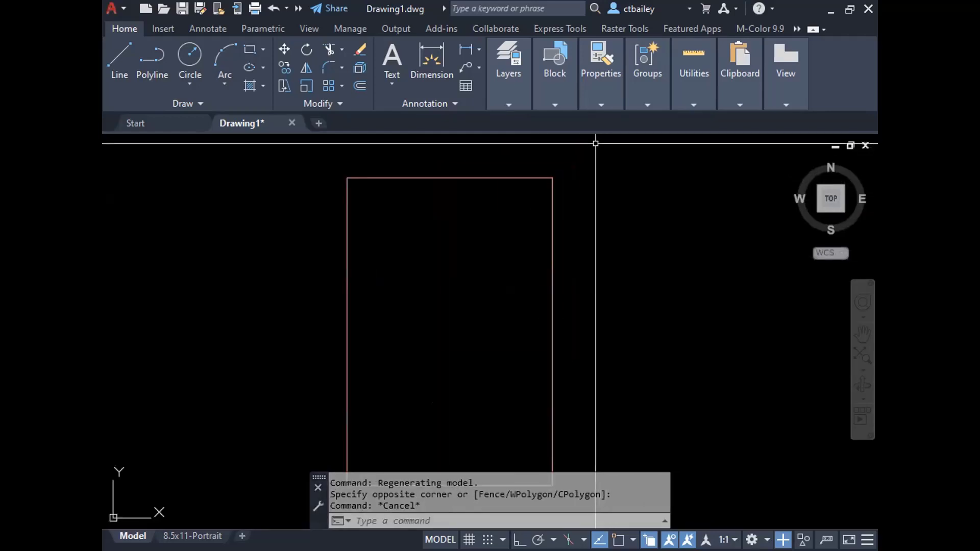
Start a block definition named Window with its base point at the midpoint of the rectangle's bottom edge.
{"action": "scroll", "coordinate": [595, 144], "scroll_direction": "down", "scroll_amount": 2}
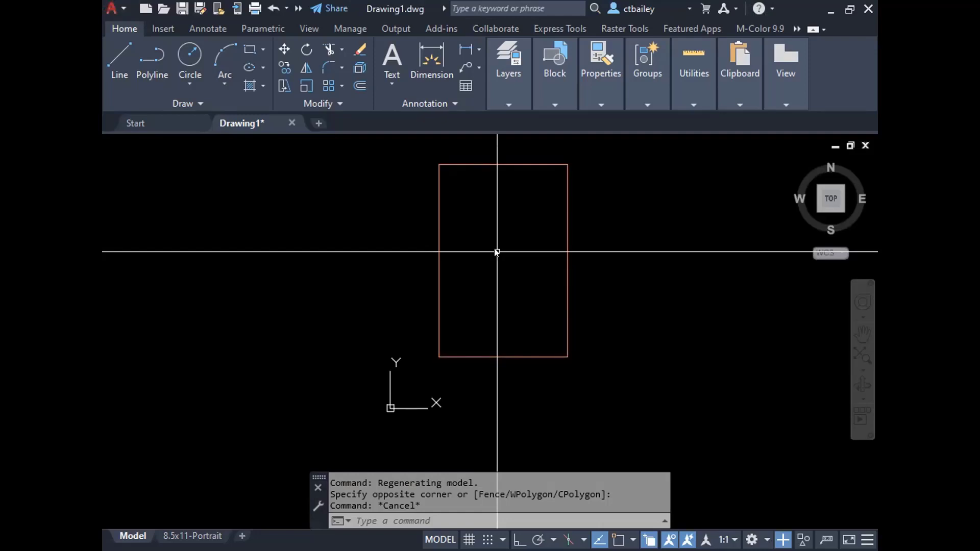
{"action": "type", "text": "BLOCK"}
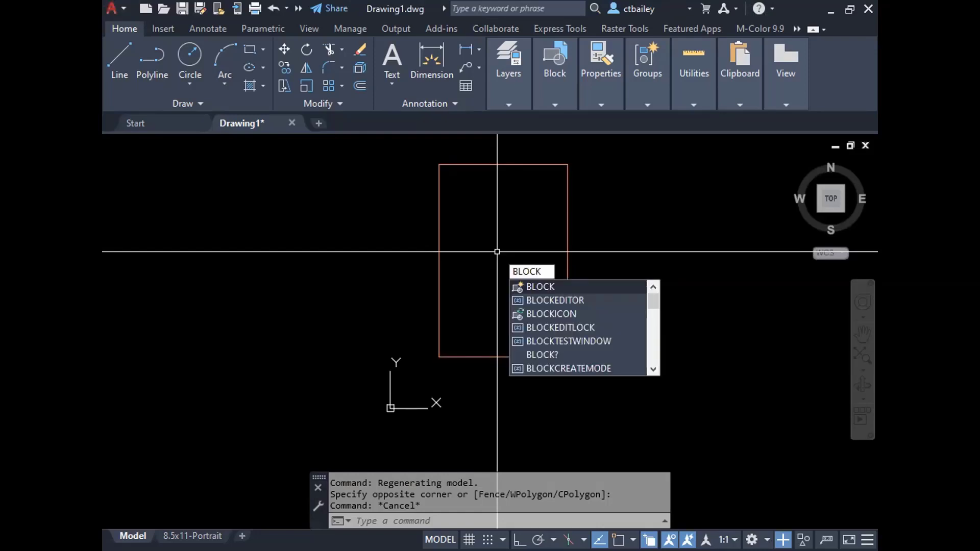
{"action": "key", "text": "Return"}
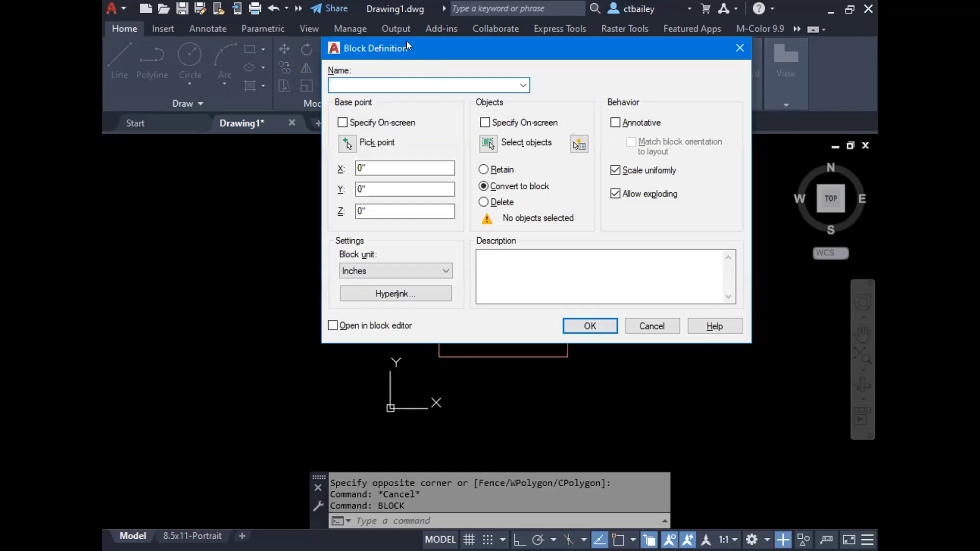
{"action": "left_click_drag", "start_coordinate": [407, 45], "coordinate": [372, 46]}
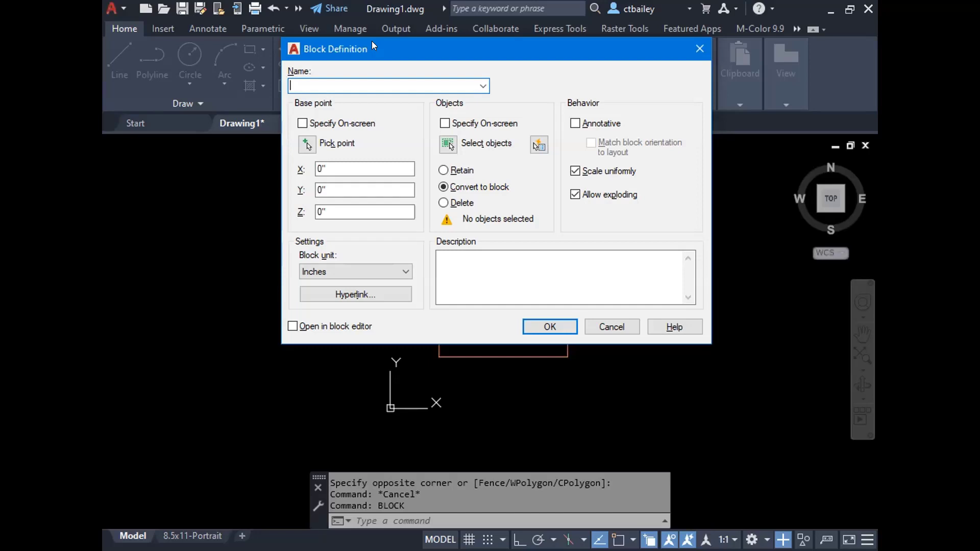
{"action": "type", "text": "Window"}
{"action": "left_click", "coordinate": [308, 144]}
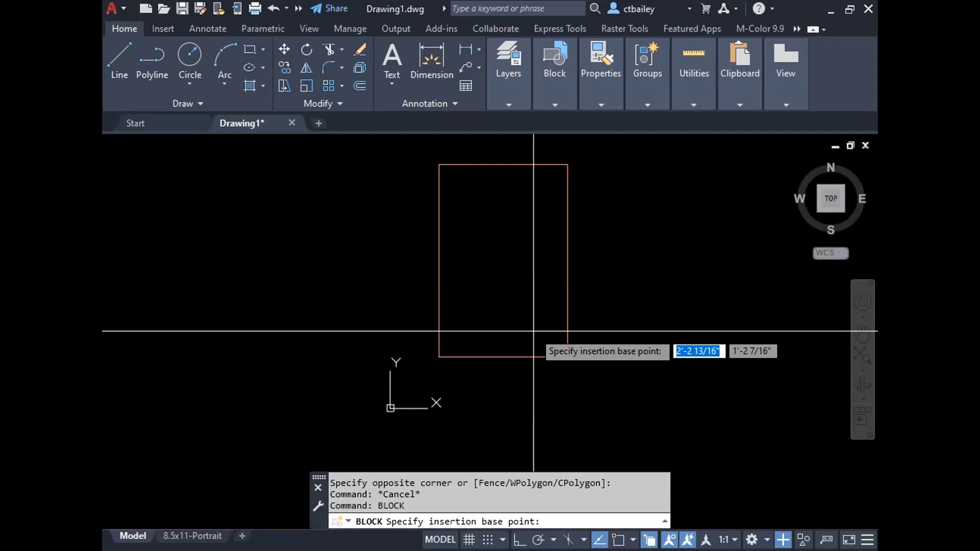
{"action": "left_click", "coordinate": [503, 357]}
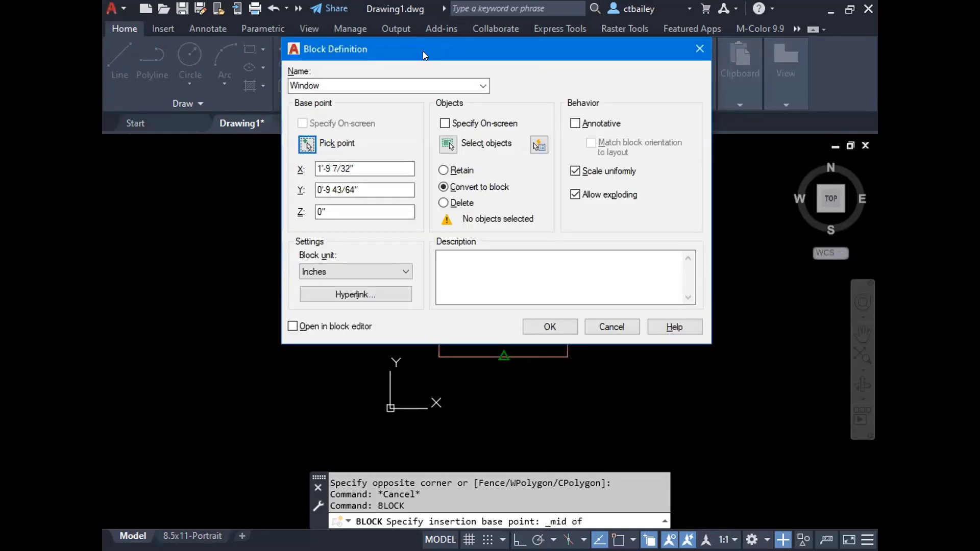
Keep the block unit at Inches and select the rectangle as the object for the Window block.
{"action": "mouse_move", "coordinate": [539, 47]}
{"action": "left_mouse_down"}
{"action": "mouse_move", "coordinate": [315, 38]}
{"action": "mouse_move", "coordinate": [525, 45]}
{"action": "left_mouse_up"}
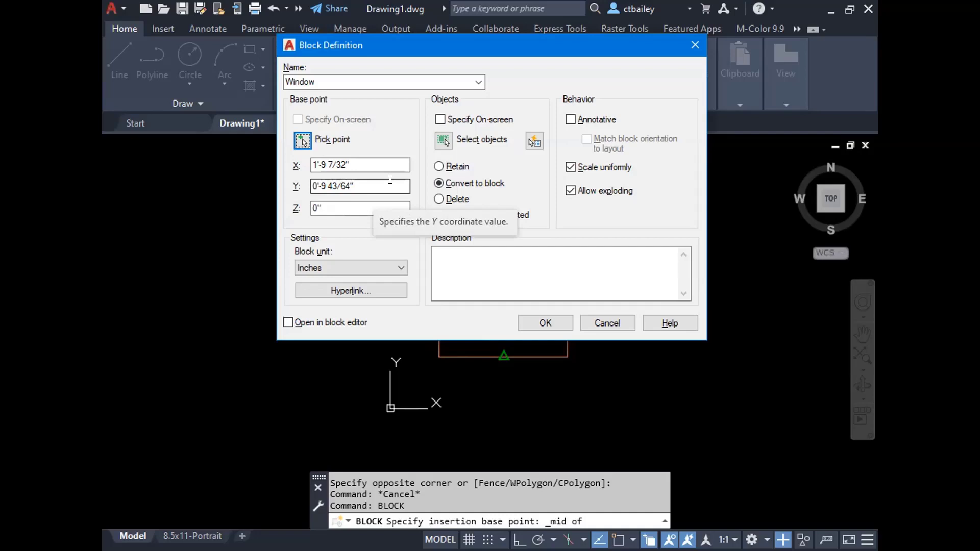
{"action": "left_click", "coordinate": [381, 267]}
{"action": "left_click", "coordinate": [335, 294]}
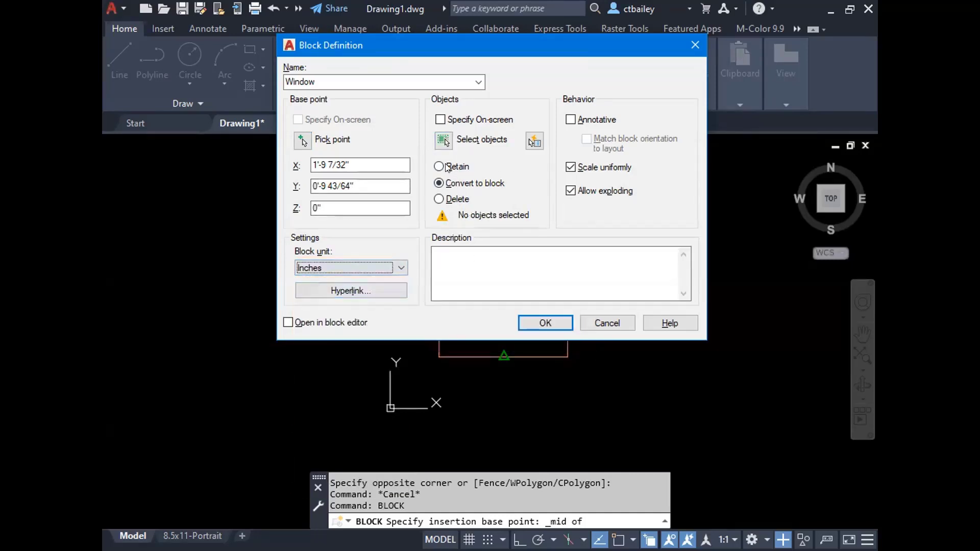
{"action": "left_click", "coordinate": [444, 140]}
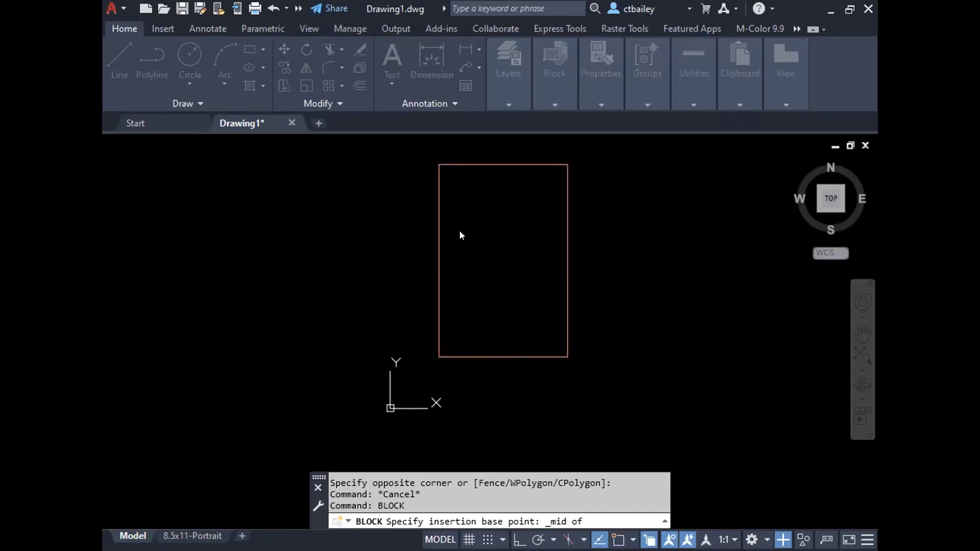
{"action": "key", "text": "Return"}
Enter the block description "Multiple windows." and create the Window block.
{"action": "left_click", "coordinate": [469, 282]}
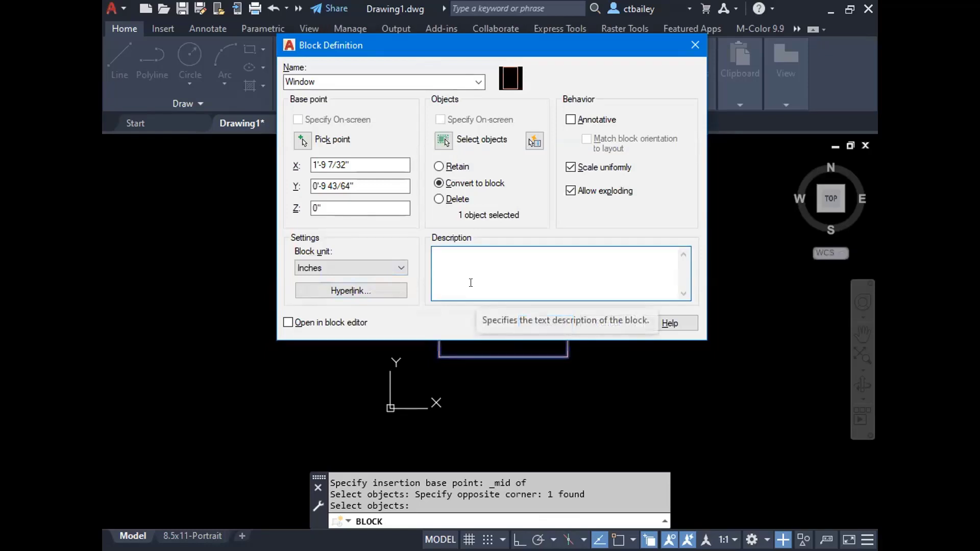
{"action": "type", "text": "Mult"}
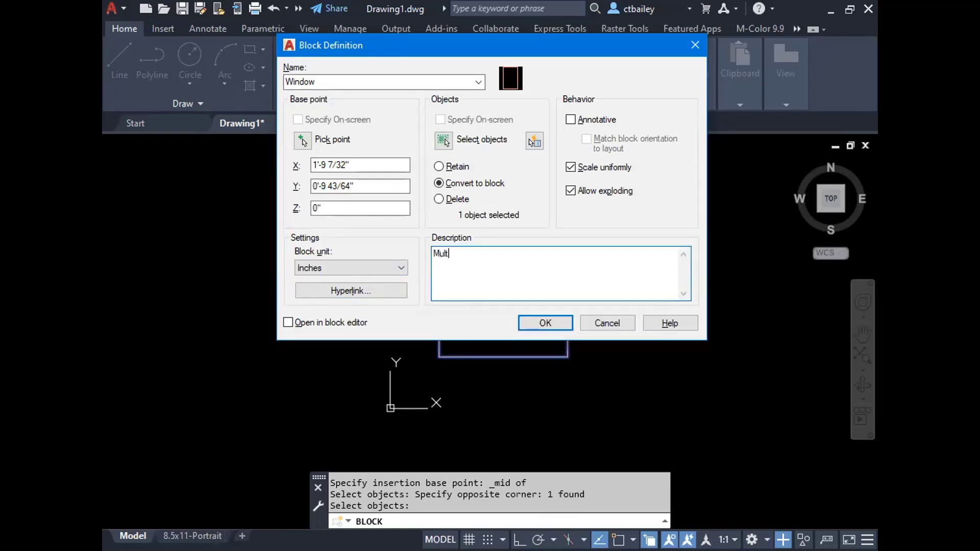
{"action": "type", "text": "iple windows."}
{"action": "left_click", "coordinate": [551, 317]}
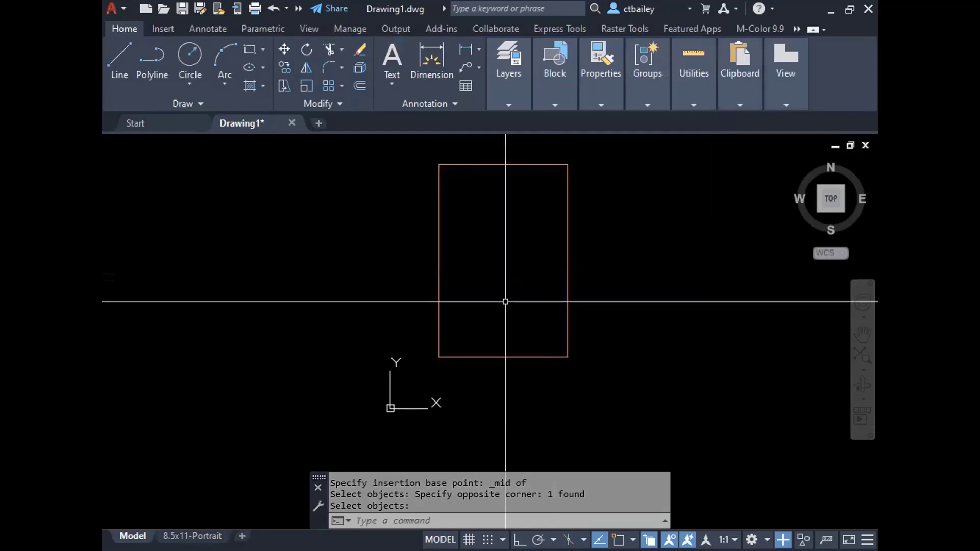
Examine the properties of the Window block reference, including its layer, geometry and miscellaneous settings.
{"action": "left_click", "coordinate": [463, 357]}
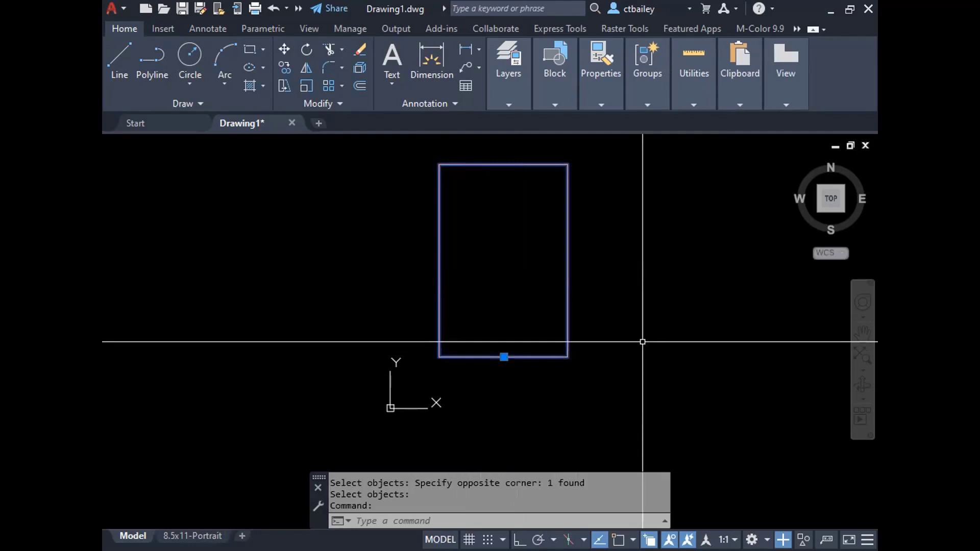
{"action": "right_click", "coordinate": [486, 163]}
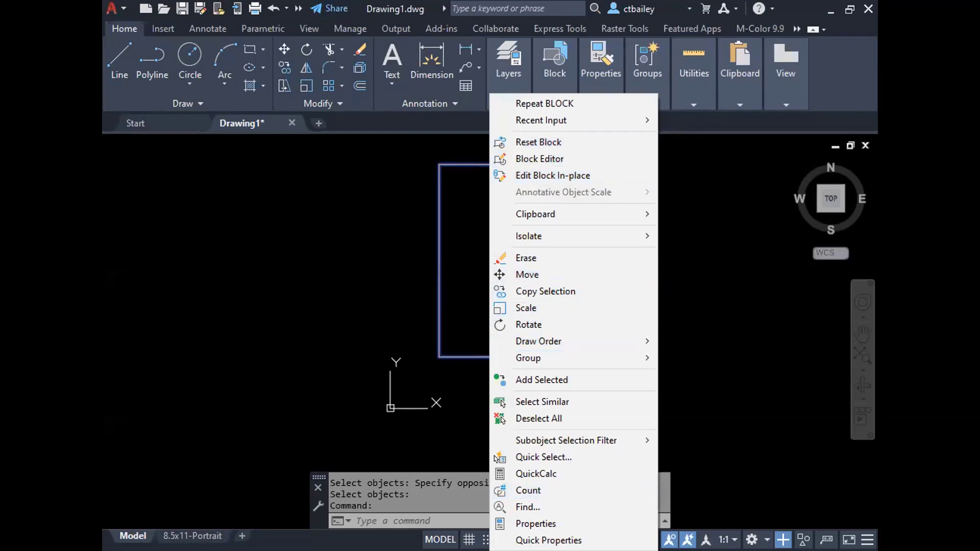
{"action": "left_click", "coordinate": [530, 523]}
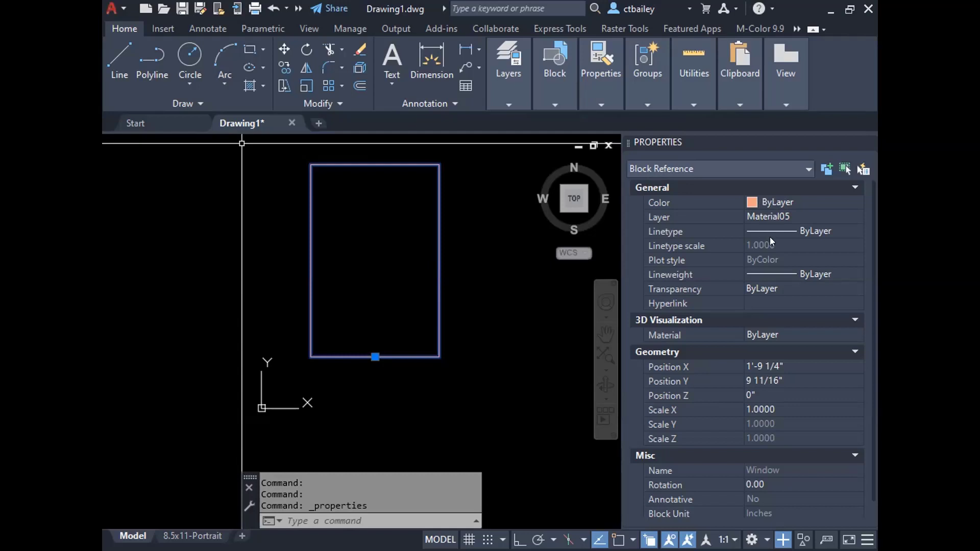
{"action": "scroll", "coordinate": [747, 369], "scroll_direction": "down", "scroll_amount": 1}
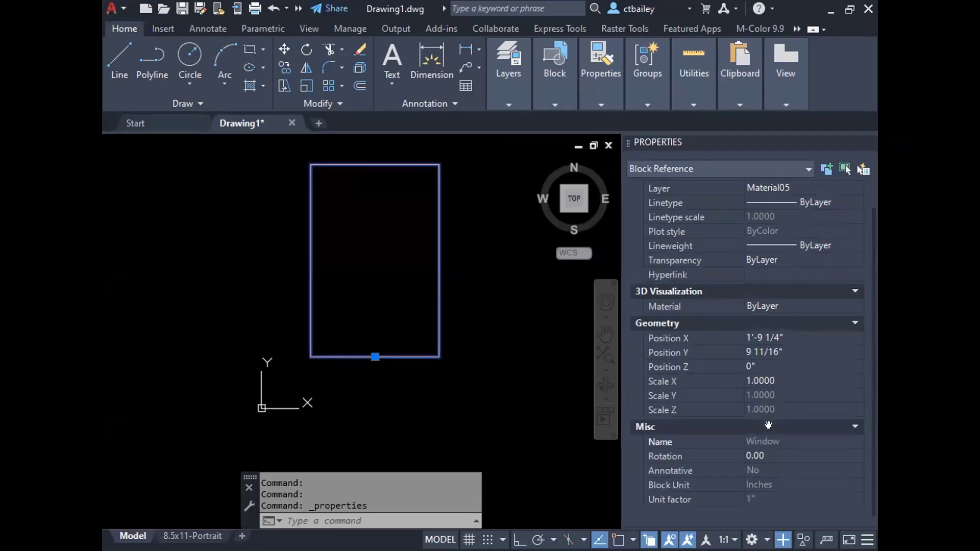
{"action": "scroll", "coordinate": [763, 428], "scroll_direction": "up", "scroll_amount": 1}
{"action": "scroll", "coordinate": [763, 428], "scroll_direction": "down", "scroll_amount": 1}
{"action": "key", "text": "Escape"}
{"action": "key", "text": "Escape"}
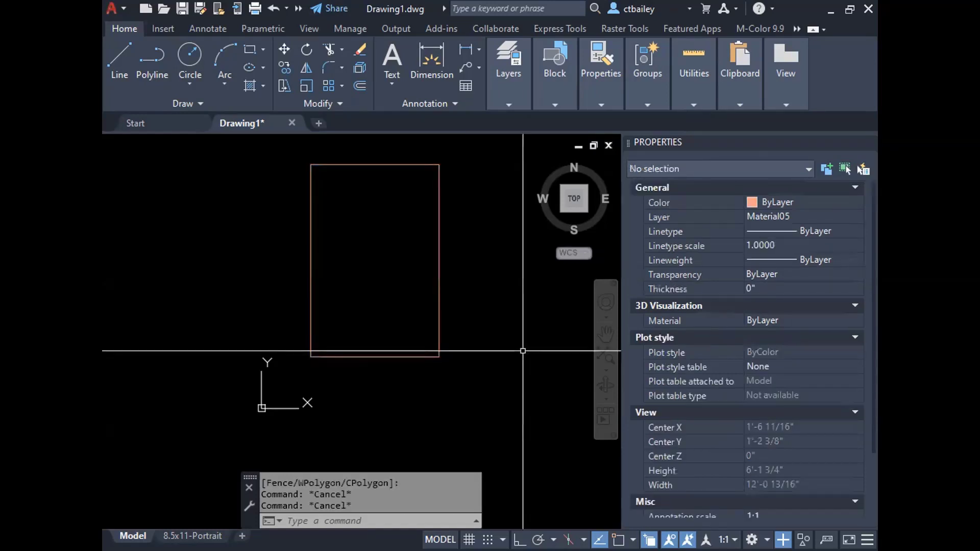
Open the Window block in the Block Editor.
{"action": "scroll", "coordinate": [495, 313], "scroll_direction": "down", "scroll_amount": 2}
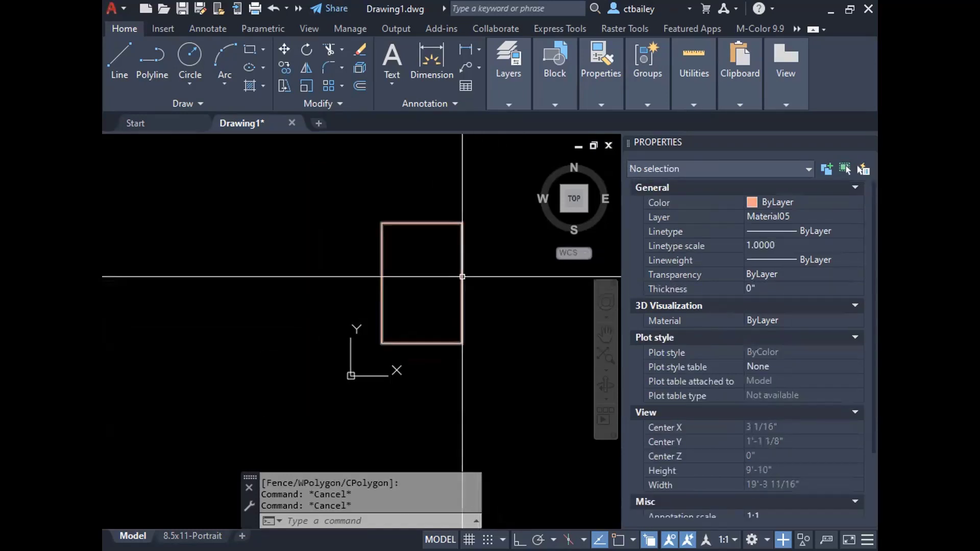
{"action": "left_click", "coordinate": [462, 277]}
{"action": "right_click", "coordinate": [461, 277]}
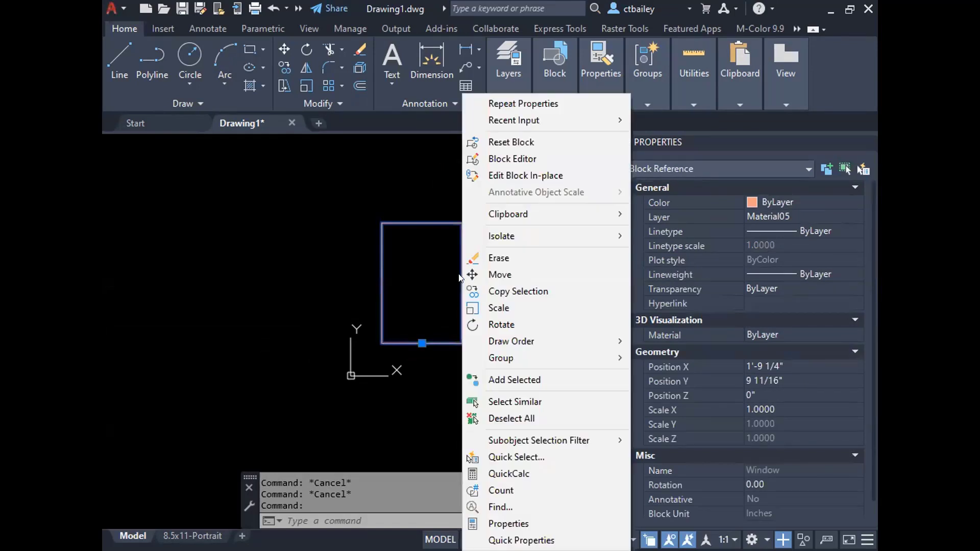
{"action": "left_click", "coordinate": [514, 158]}
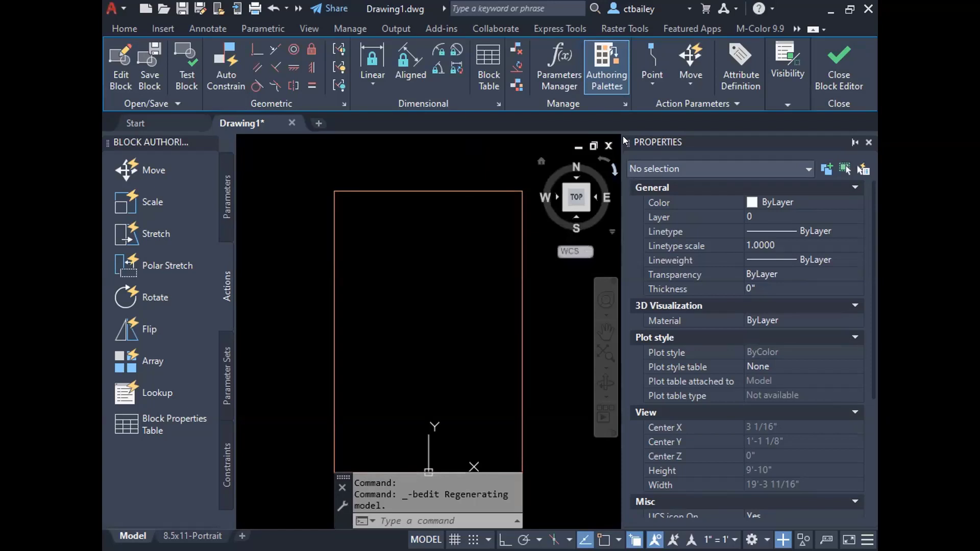
Set the Block Editor's uniform background color to the light gray true color 224,224,224 in the display options.
{"action": "right_click", "coordinate": [446, 477]}
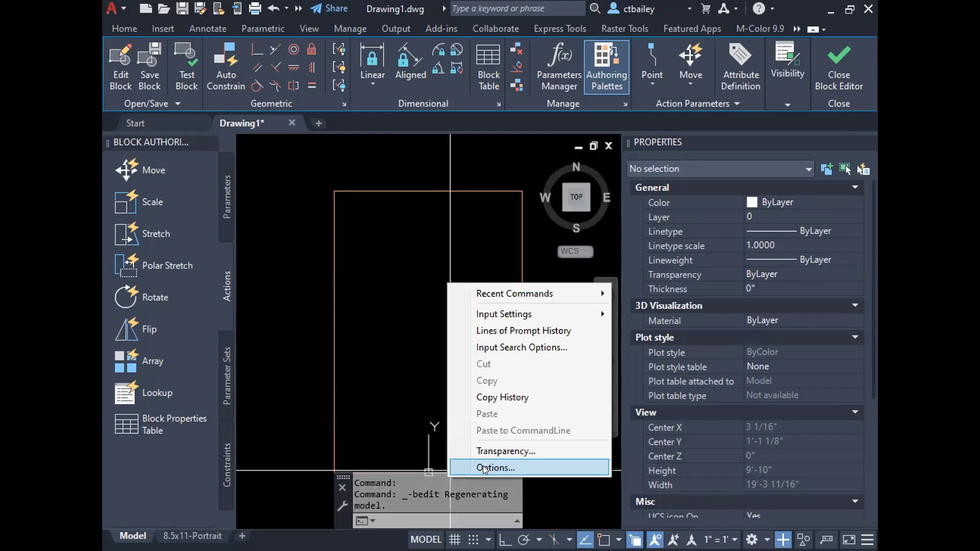
{"action": "left_click", "coordinate": [483, 465]}
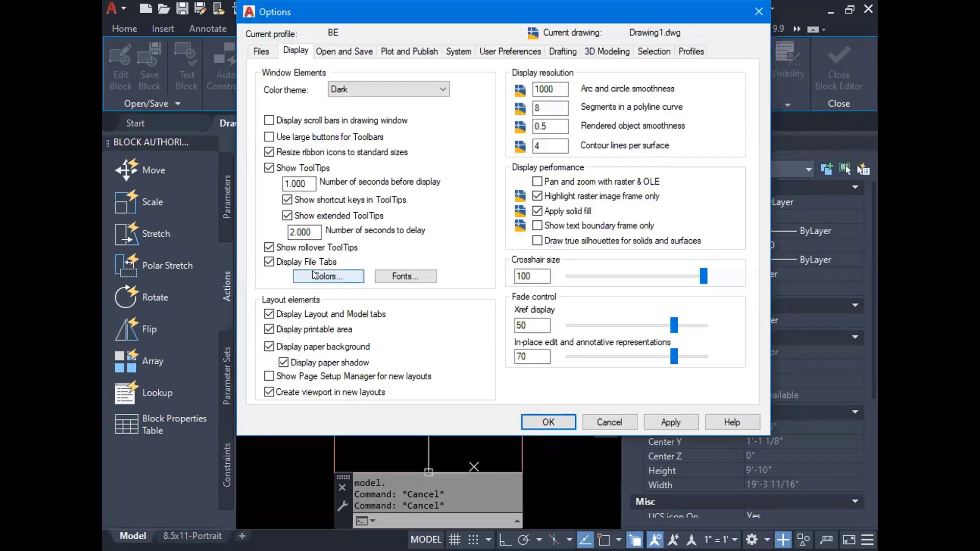
{"action": "left_click", "coordinate": [315, 275]}
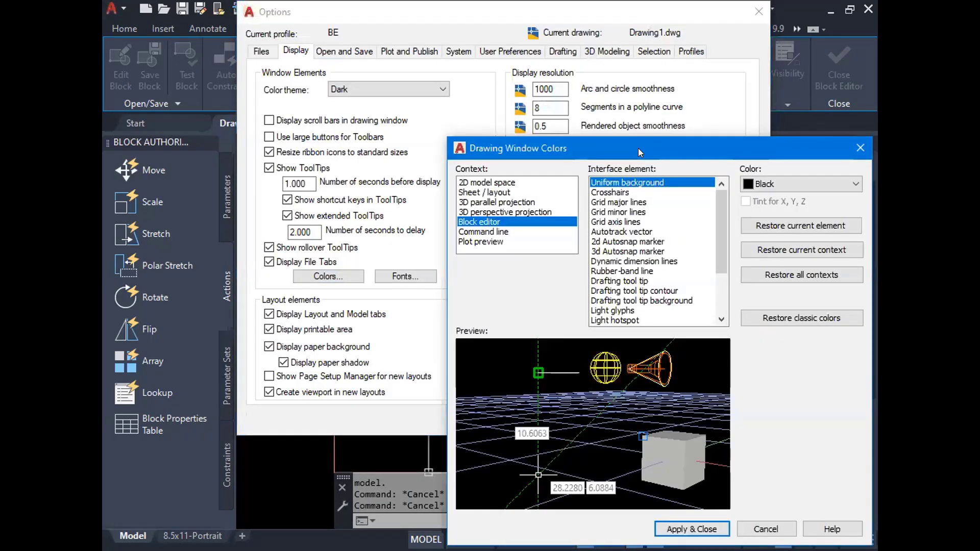
{"action": "left_click_drag", "start_coordinate": [638, 148], "coordinate": [516, 77]}
{"action": "left_click", "coordinate": [648, 111]}
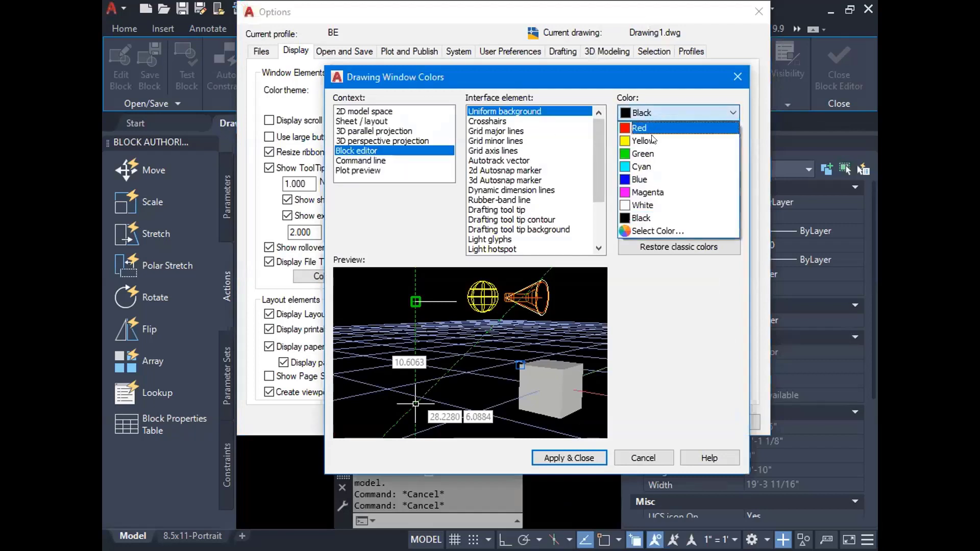
{"action": "left_click", "coordinate": [654, 234]}
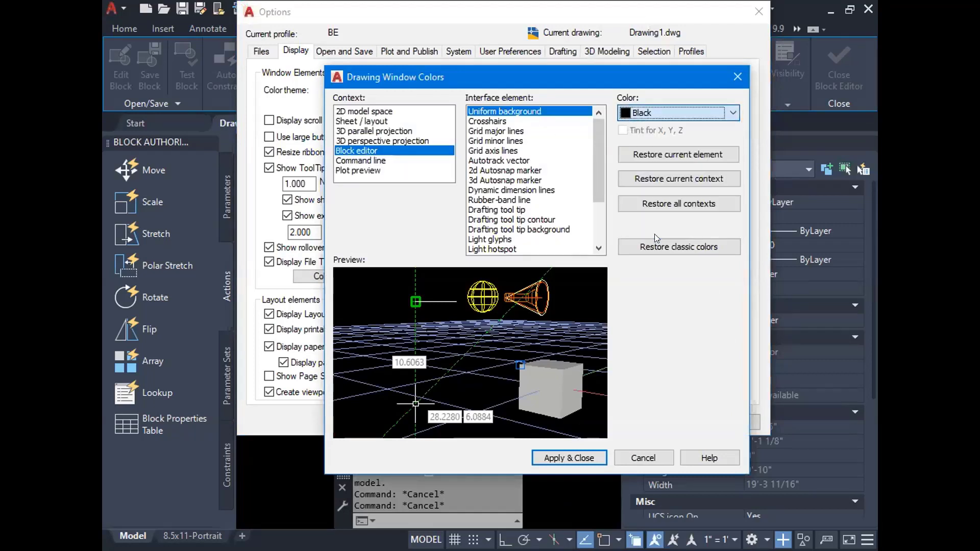
{"action": "left_click", "coordinate": [763, 339]}
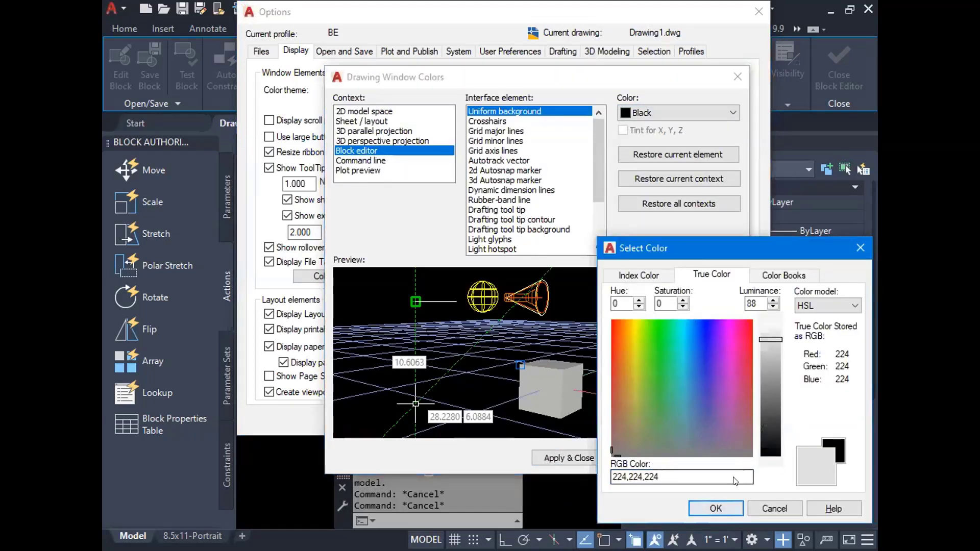
{"action": "left_click", "coordinate": [716, 509]}
{"action": "left_click", "coordinate": [590, 457]}
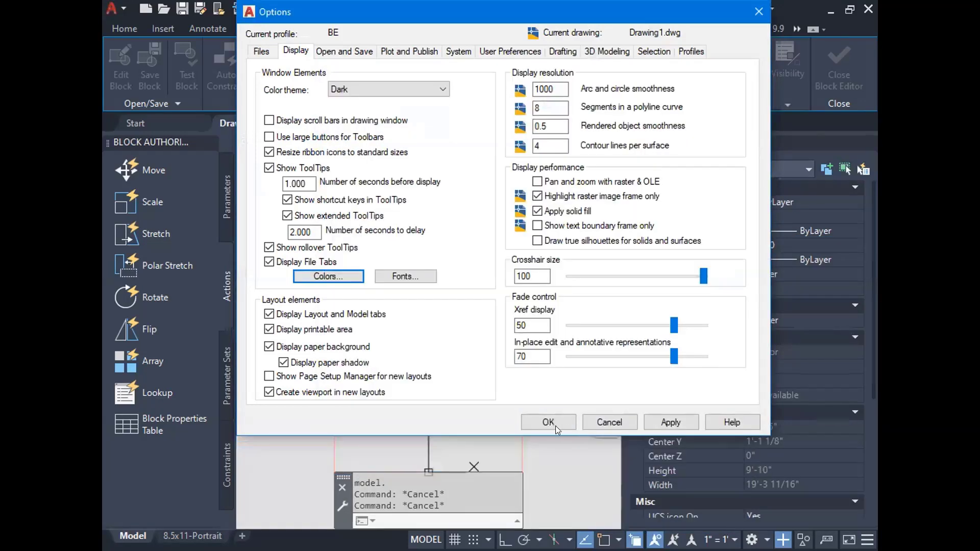
{"action": "left_click", "coordinate": [550, 422]}
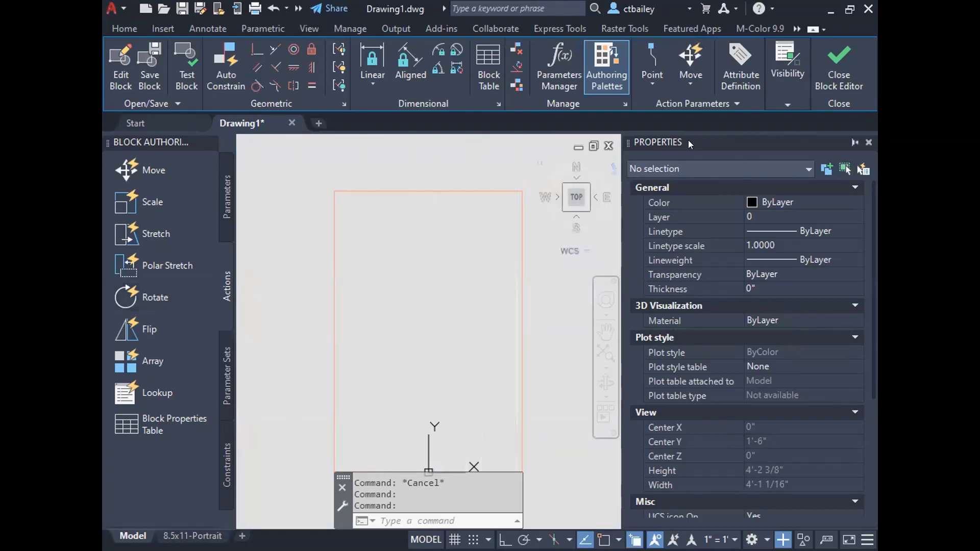
Set the Block Editor's uniform background color to Black in the display options.
{"action": "left_click", "coordinate": [620, 145]}
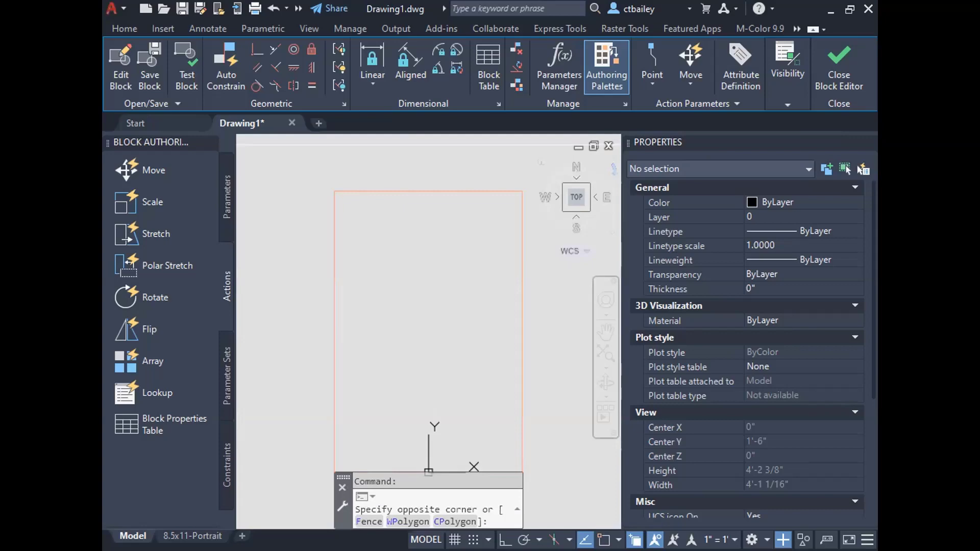
{"action": "key", "text": "Escape"}
{"action": "right_click", "coordinate": [436, 477]}
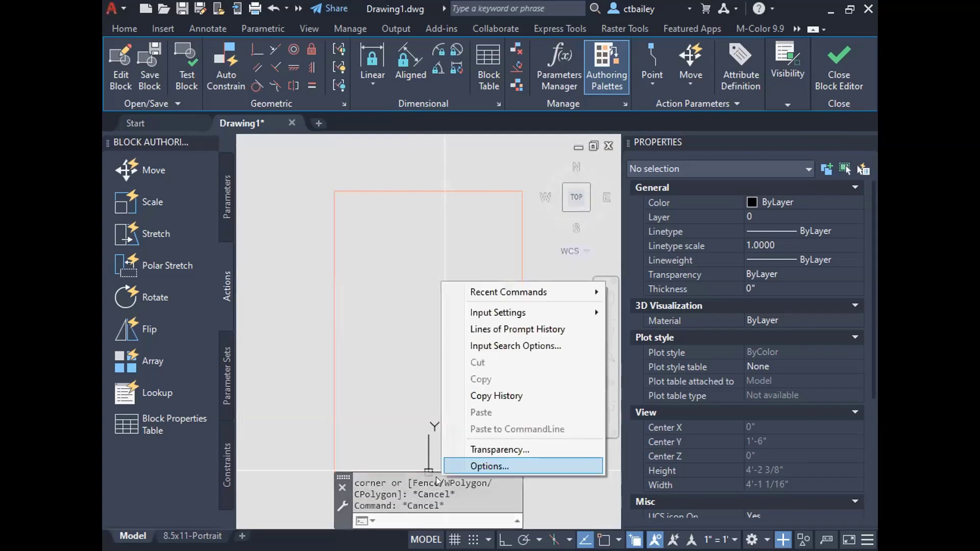
{"action": "left_click", "coordinate": [471, 464]}
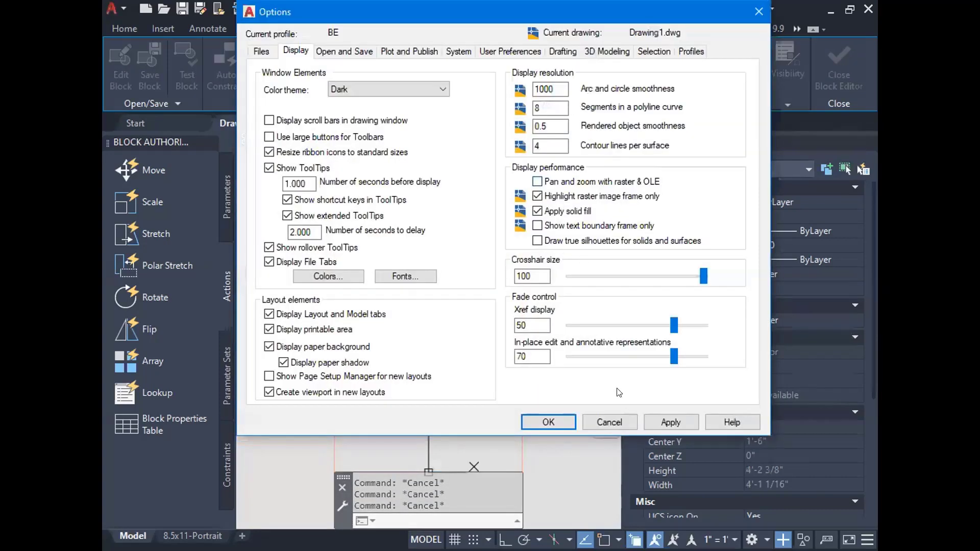
{"action": "left_click", "coordinate": [333, 275]}
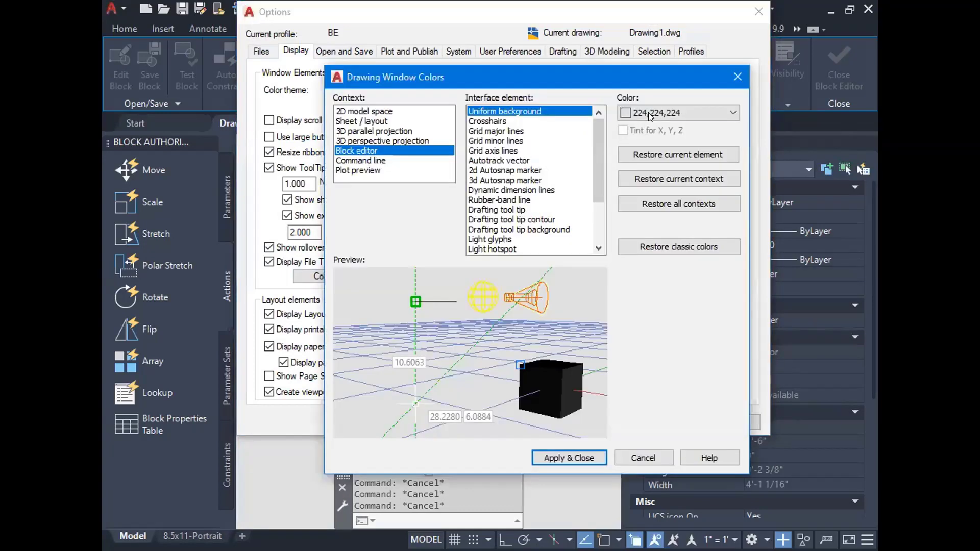
{"action": "left_click", "coordinate": [732, 113]}
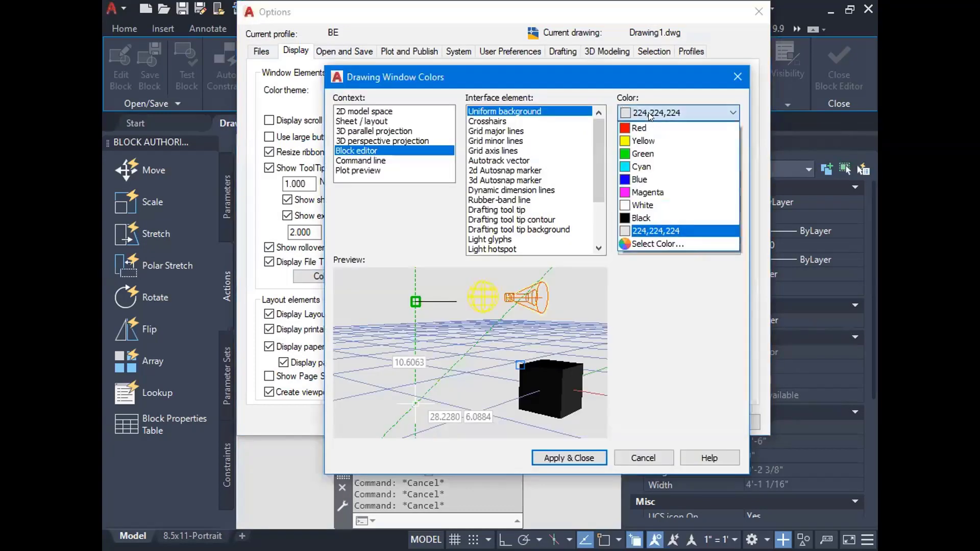
{"action": "left_click", "coordinate": [646, 220]}
{"action": "left_click", "coordinate": [576, 458]}
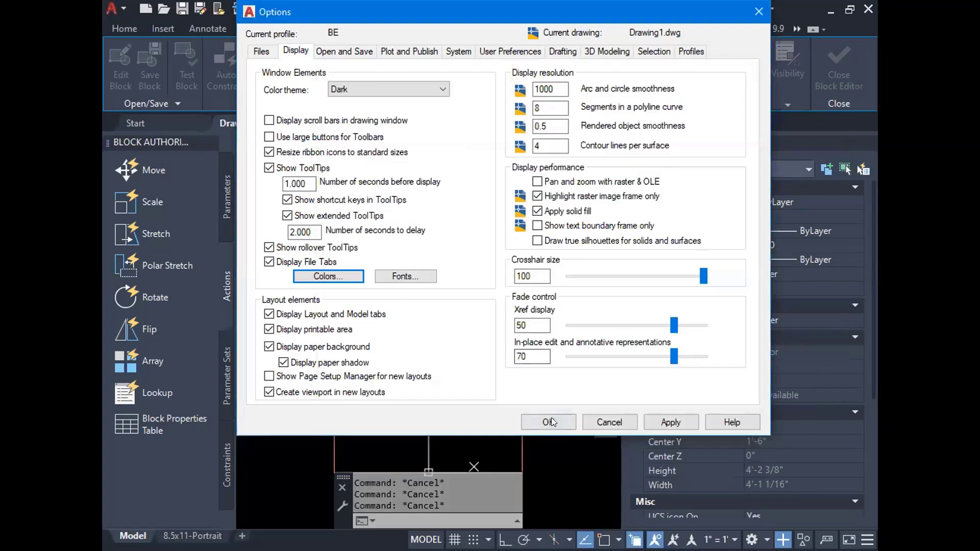
{"action": "left_click", "coordinate": [550, 421]}
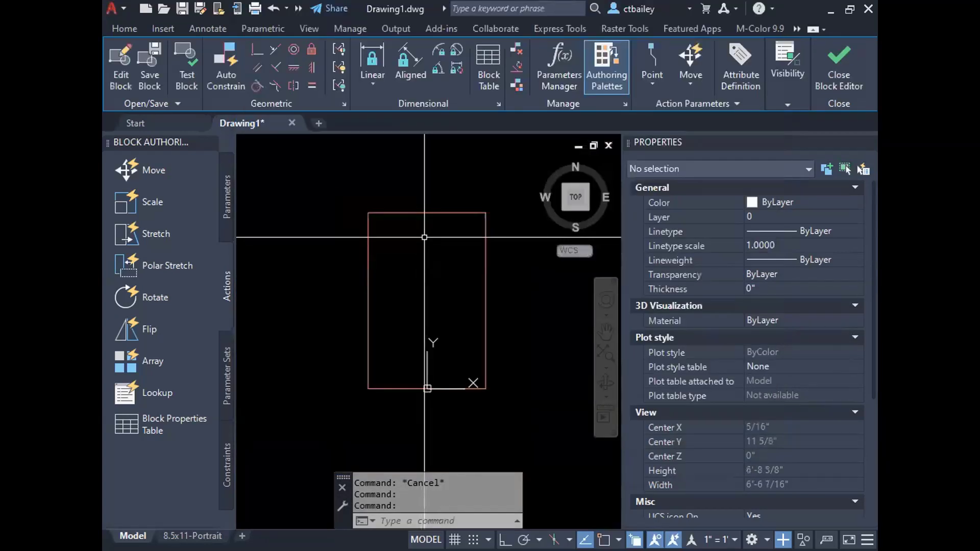
Examine the polyline rectangle's bottom edge and its midpoint relative to the block's origin.
{"action": "scroll", "coordinate": [494, 408], "scroll_direction": "down", "scroll_amount": 1}
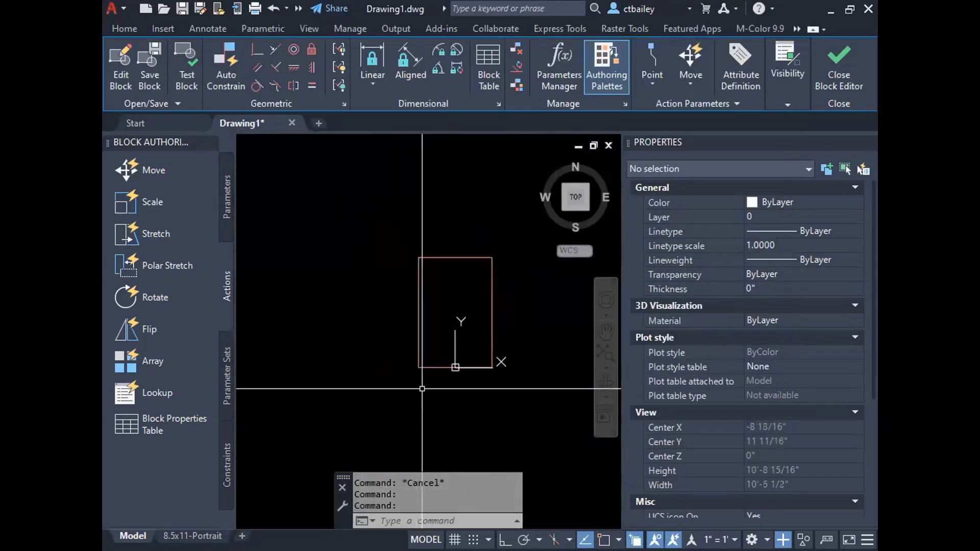
{"action": "scroll", "coordinate": [487, 404], "scroll_direction": "up", "scroll_amount": 2}
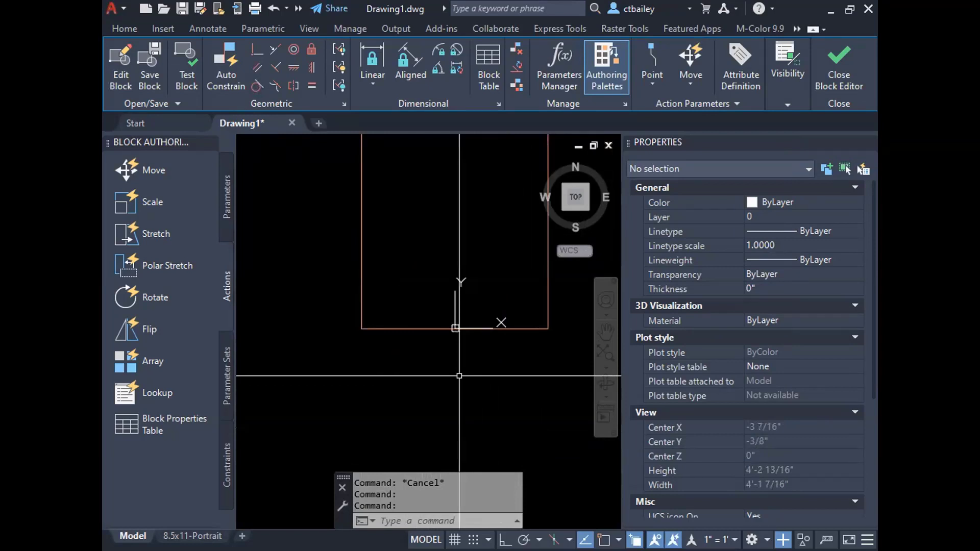
{"action": "mouse_move", "coordinate": [465, 362]}
{"action": "middle_mouse_down"}
{"action": "mouse_move", "coordinate": [410, 422]}
{"action": "mouse_move", "coordinate": [444, 416]}
{"action": "middle_mouse_up"}
{"action": "left_click_drag", "start_coordinate": [444, 416], "coordinate": [435, 400]}
{"action": "mouse_move", "coordinate": [440, 307]}
{"action": "left_mouse_down"}
{"action": "mouse_move", "coordinate": [429, 332]}
{"action": "mouse_move", "coordinate": [403, 328]}
{"action": "mouse_move", "coordinate": [410, 253]}
{"action": "left_mouse_up"}
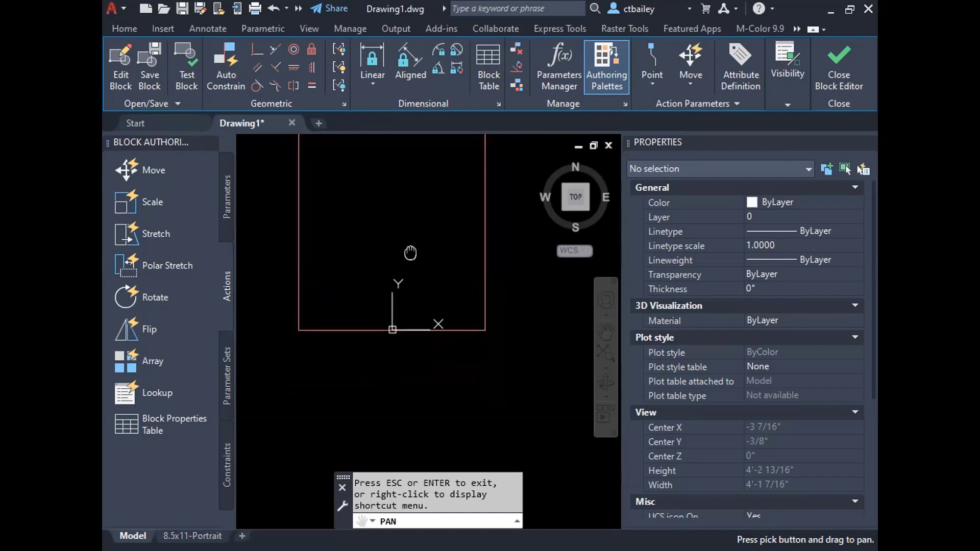
{"action": "scroll", "coordinate": [386, 335], "scroll_direction": "up", "scroll_amount": 3}
{"action": "scroll", "coordinate": [413, 347], "scroll_direction": "down", "scroll_amount": 2}
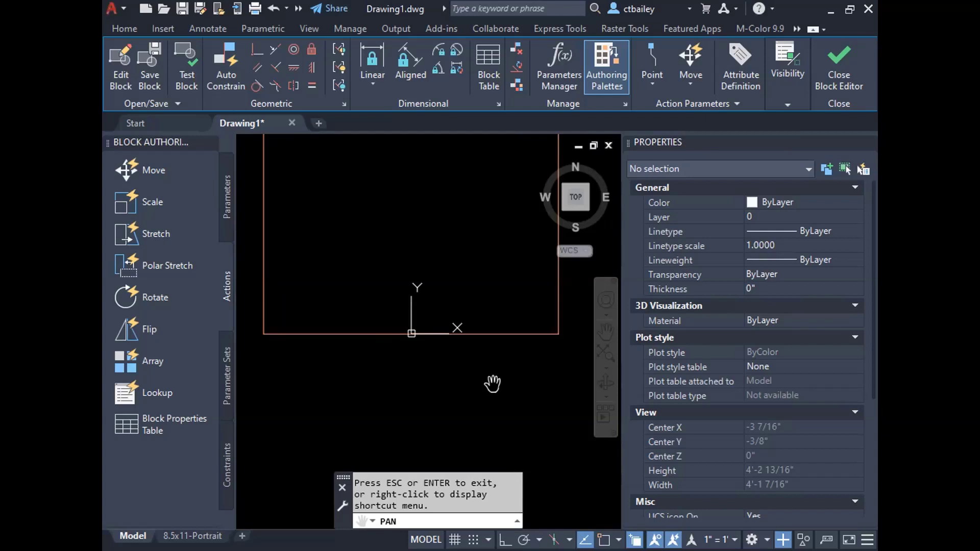
{"action": "key", "text": "Escape"}
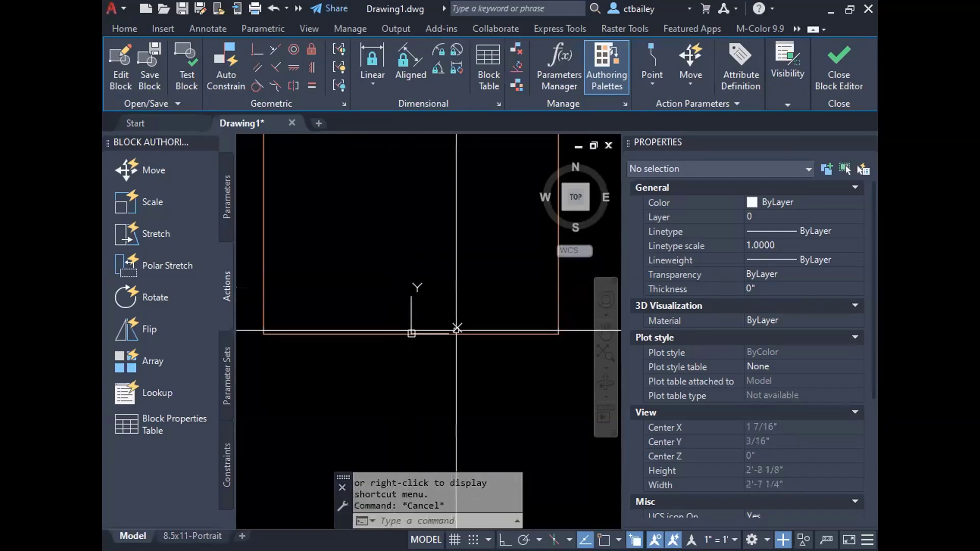
{"action": "left_click", "coordinate": [361, 326]}
{"action": "left_click", "coordinate": [411, 333]}
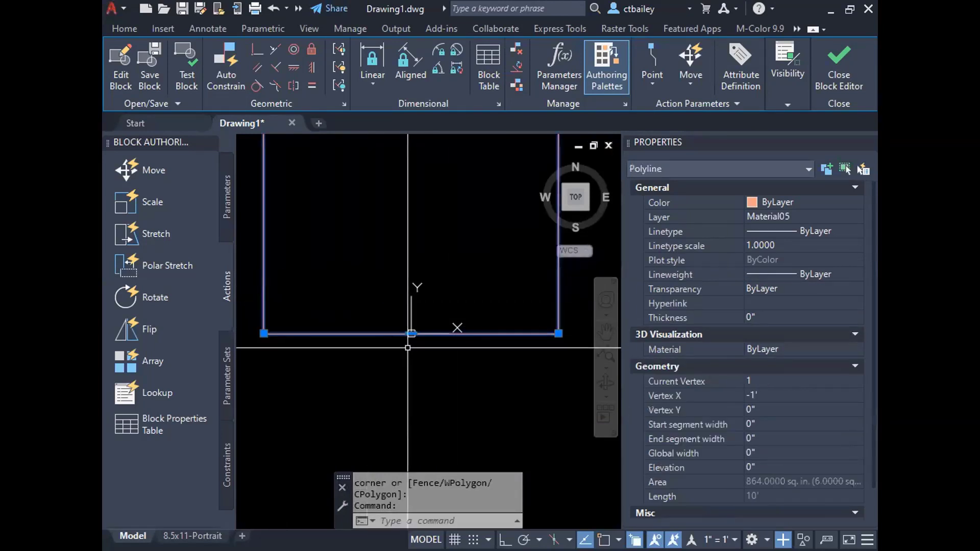
{"action": "mouse_move", "coordinate": [411, 333]}
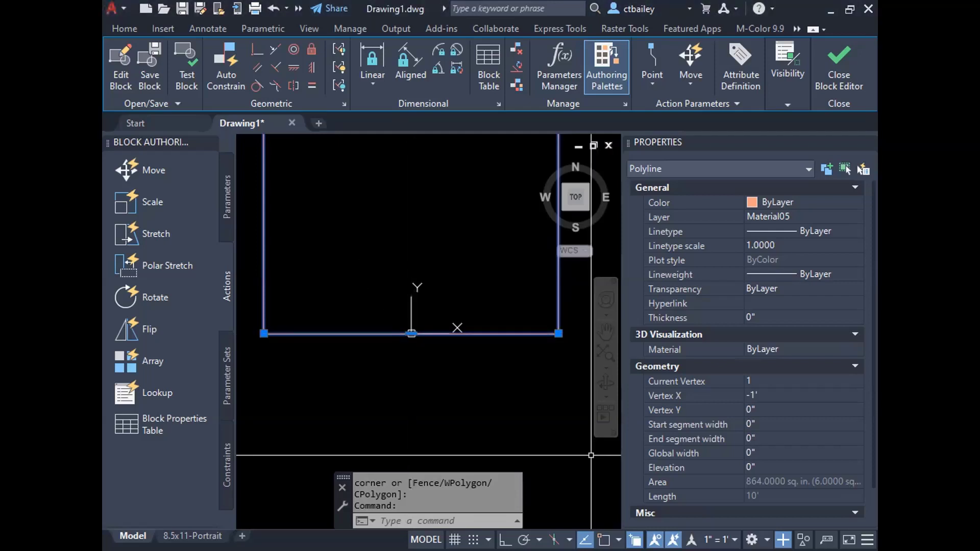
Turn on the cursor coordinates display and check the coordinates of the rectangle's bottom midpoint.
{"action": "left_click", "coordinate": [808, 31]}
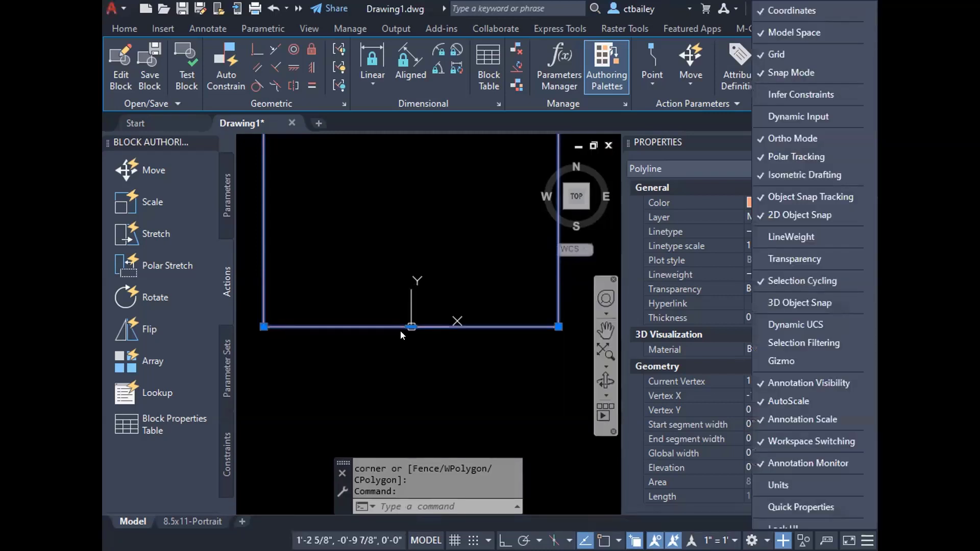
{"action": "left_click", "coordinate": [400, 330]}
{"action": "mouse_move", "coordinate": [410, 326]}
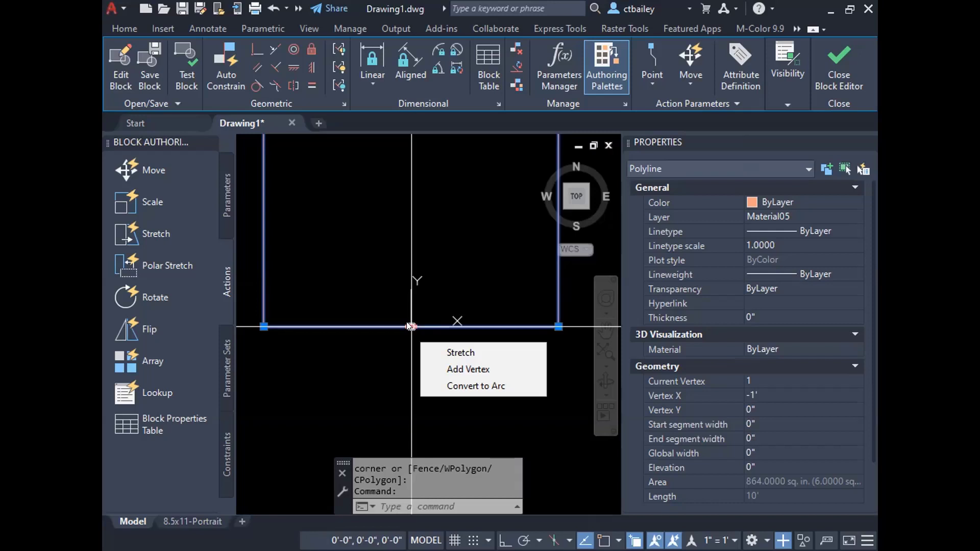
{"action": "key", "text": "Escape"}
{"action": "key", "text": "Escape"}
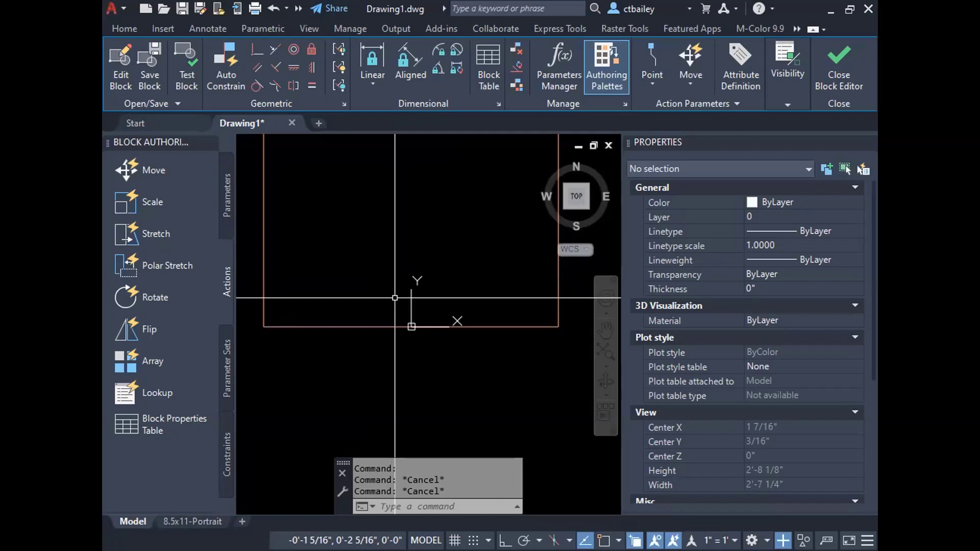
Assign the rectangle inside the Window block to layer 0.
{"action": "scroll", "coordinate": [394, 297], "scroll_direction": "down", "scroll_amount": 5}
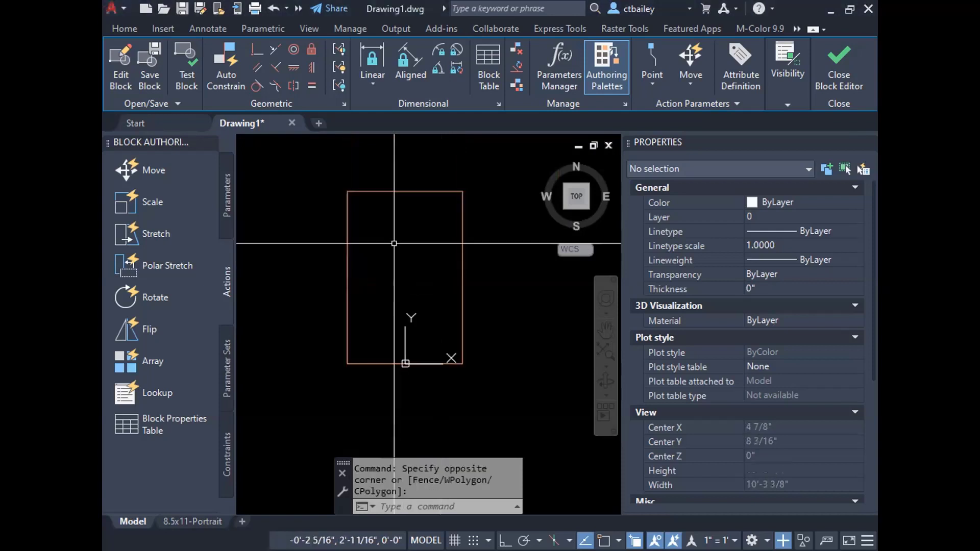
{"action": "left_click", "coordinate": [372, 191]}
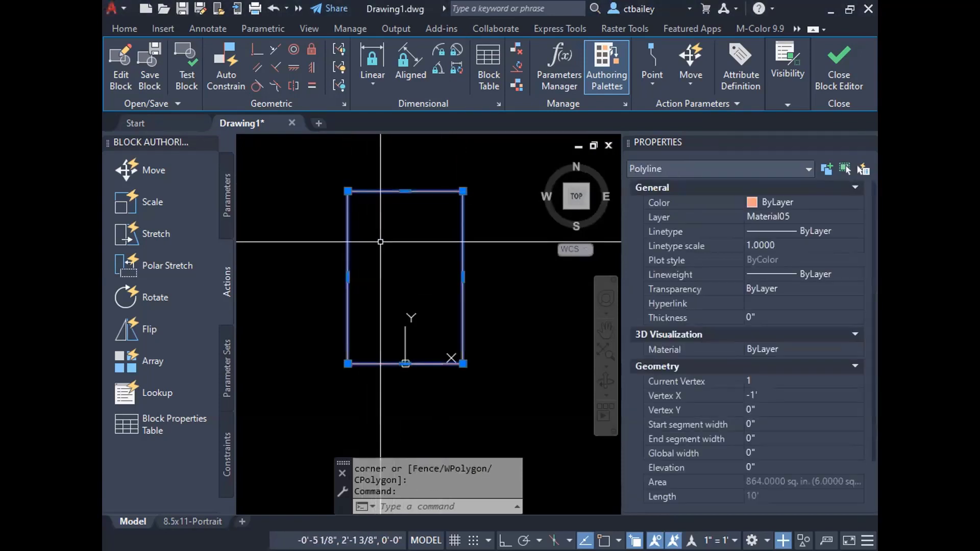
{"action": "key", "text": "Escape"}
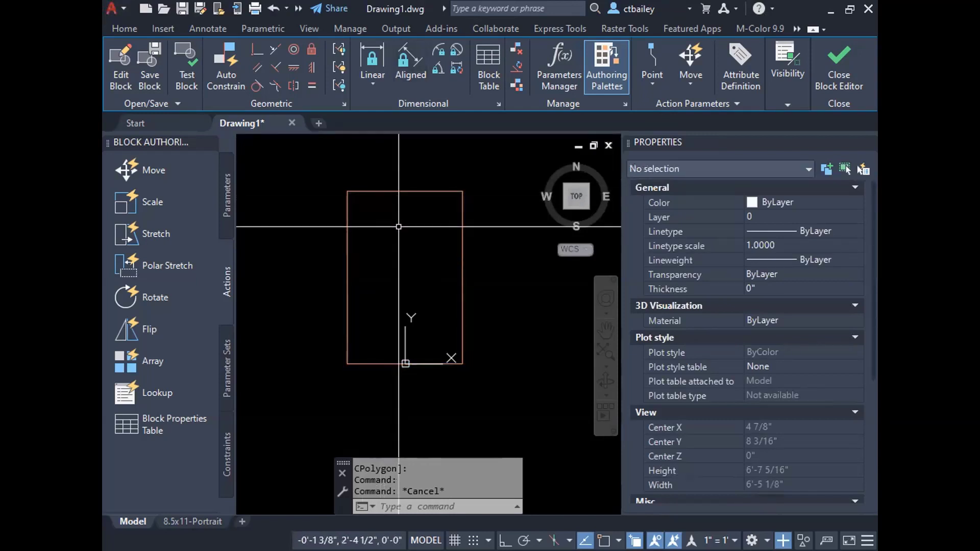
{"action": "left_click", "coordinate": [380, 189]}
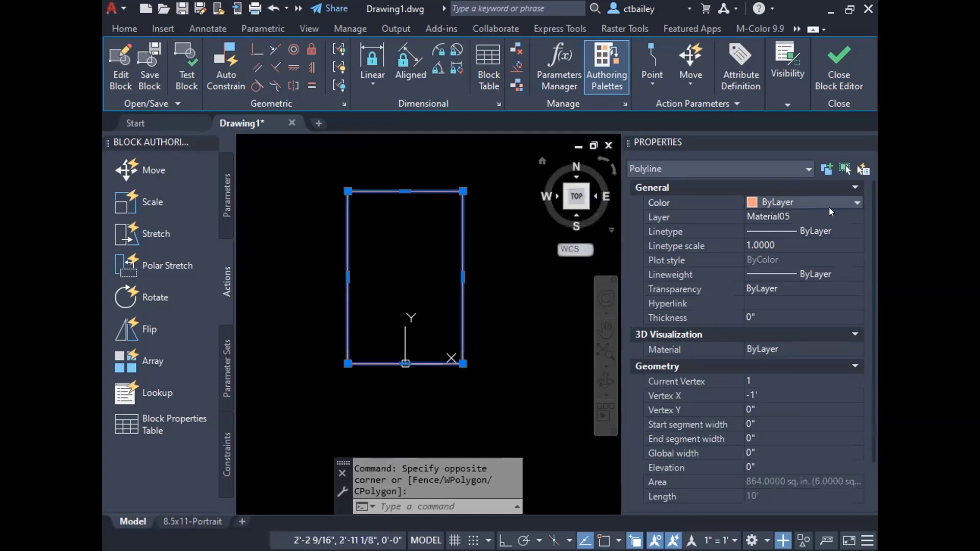
{"action": "left_click", "coordinate": [855, 201]}
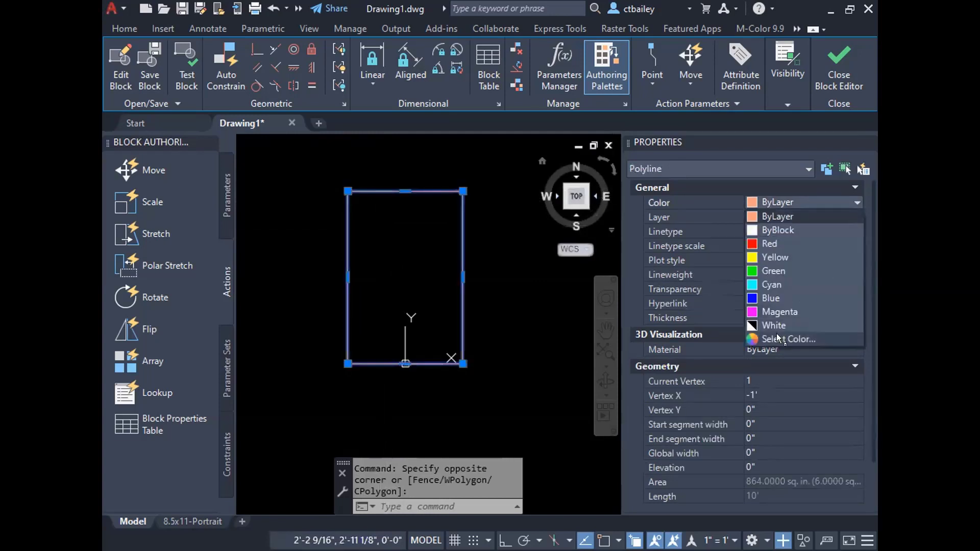
{"action": "left_click", "coordinate": [519, 236]}
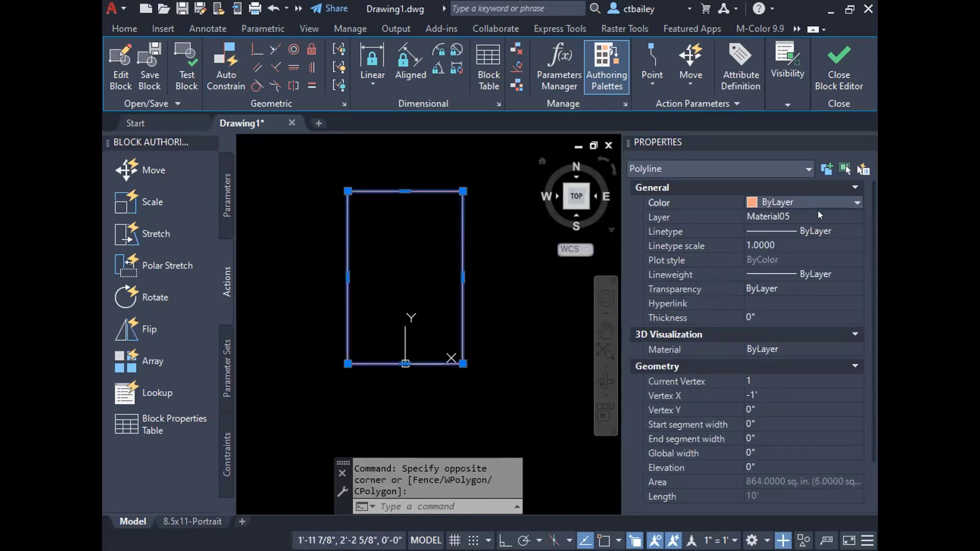
{"action": "left_click", "coordinate": [817, 212]}
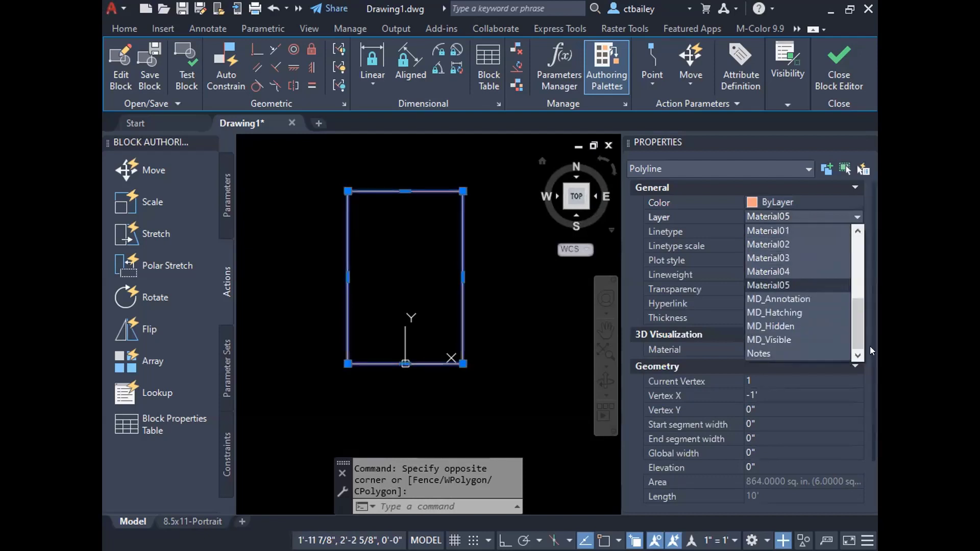
{"action": "left_click", "coordinate": [845, 232]}
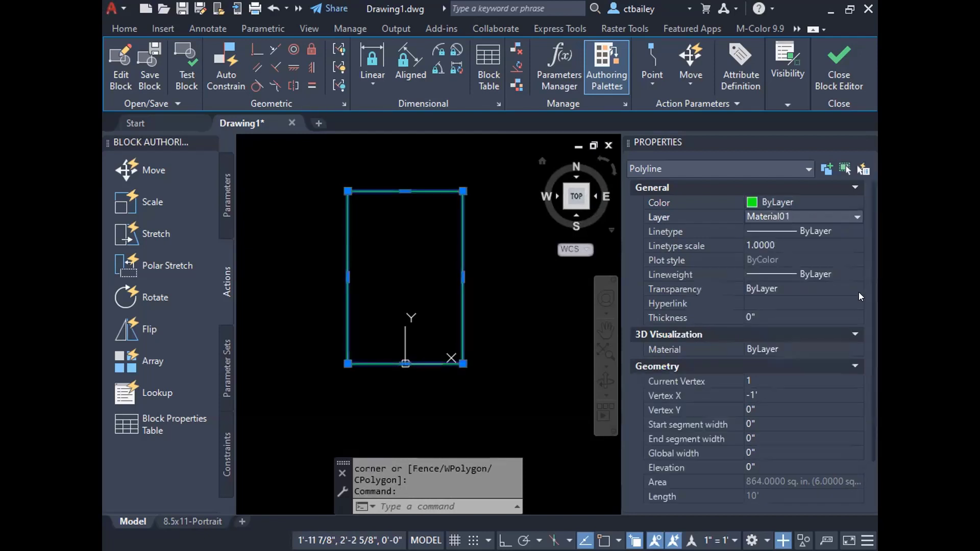
{"action": "left_click", "coordinate": [842, 220]}
{"action": "scroll", "coordinate": [830, 234], "scroll_direction": "up", "scroll_amount": 5}
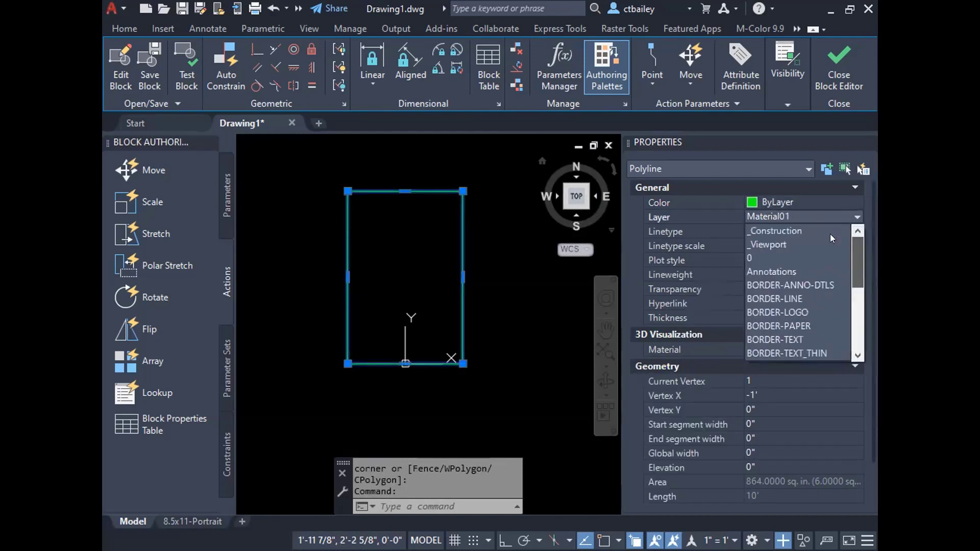
{"action": "left_click", "coordinate": [771, 258]}
{"action": "key", "text": "Escape"}
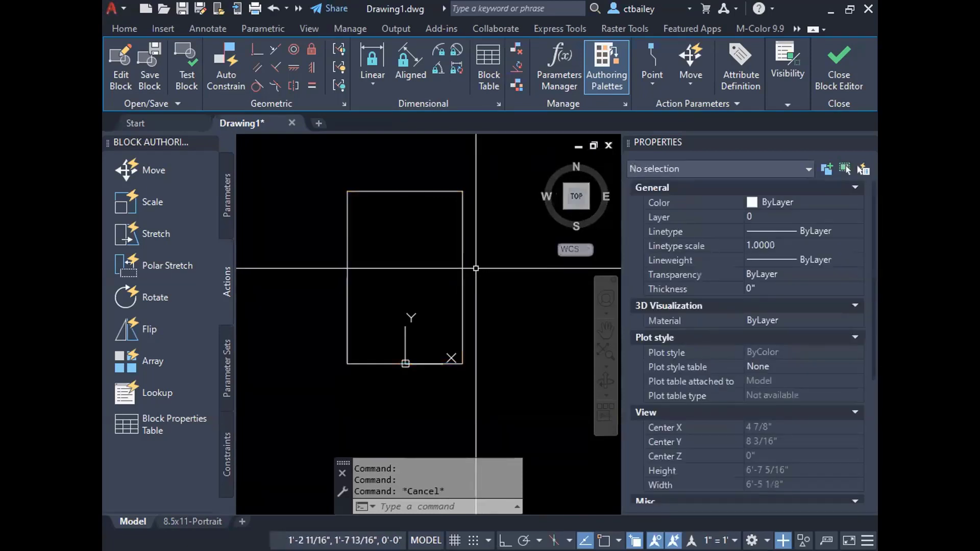
Close the Block Editor and save the changes to the Window block.
{"action": "left_click", "coordinate": [834, 55]}
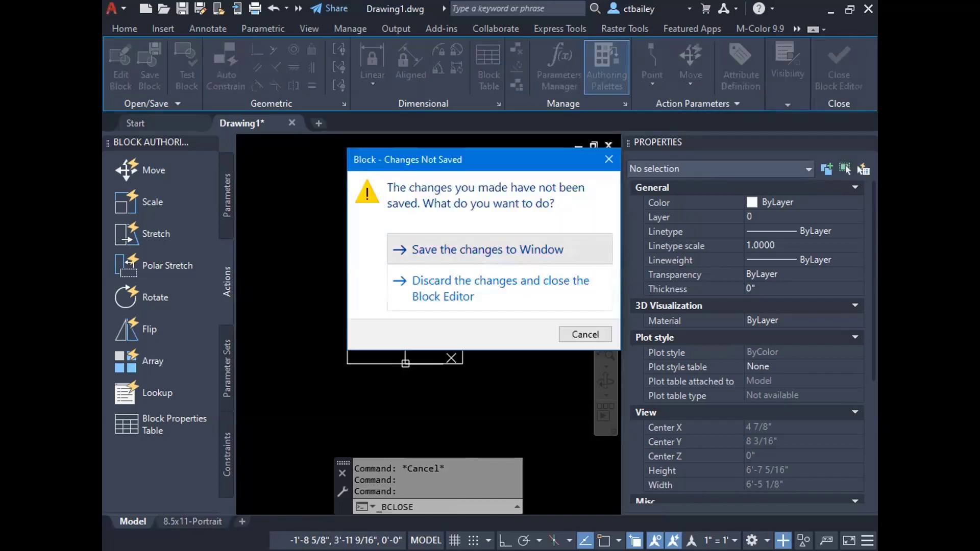
{"action": "left_click", "coordinate": [461, 250]}
{"action": "left_click", "coordinate": [439, 258]}
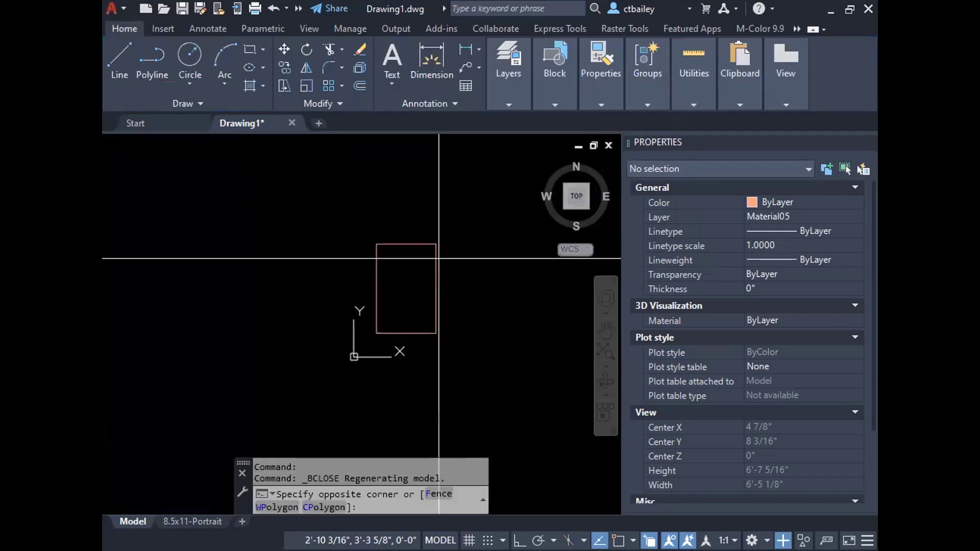
{"action": "left_click", "coordinate": [434, 296]}
{"action": "key", "text": "Escape"}
{"action": "key", "text": "Escape"}
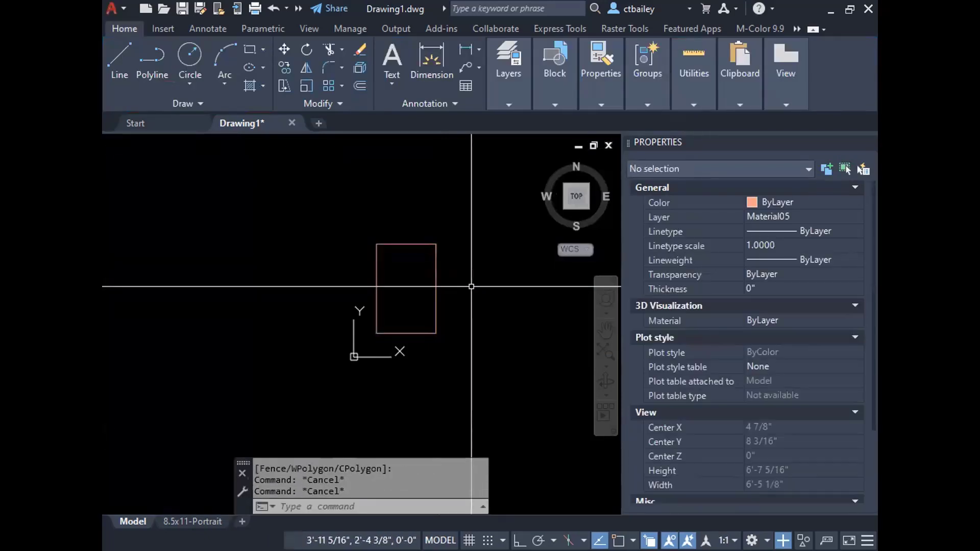
Check the layer and color properties of the existing Window block reference in the drawing.
{"action": "scroll", "coordinate": [473, 284], "scroll_direction": "up", "scroll_amount": 2}
{"action": "left_click", "coordinate": [417, 262]}
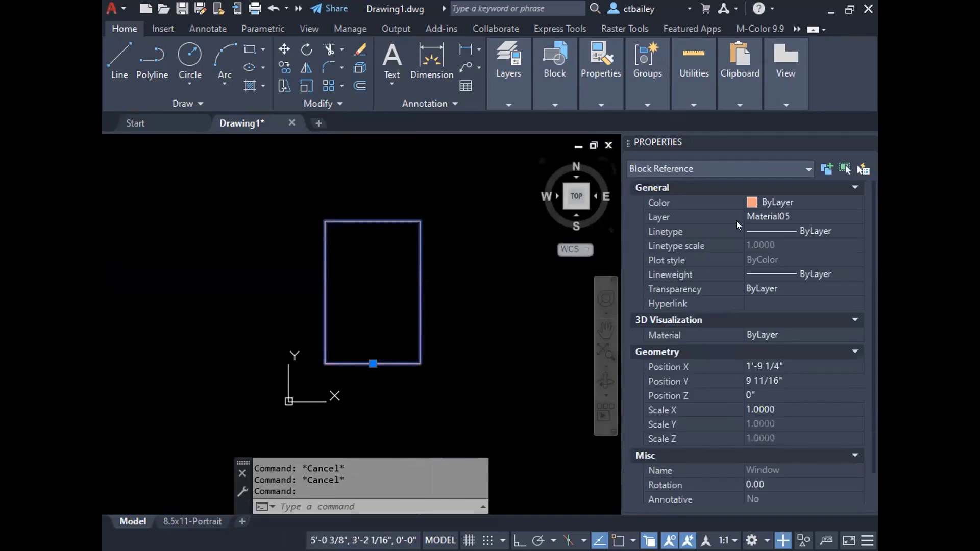
{"action": "key", "text": "Escape"}
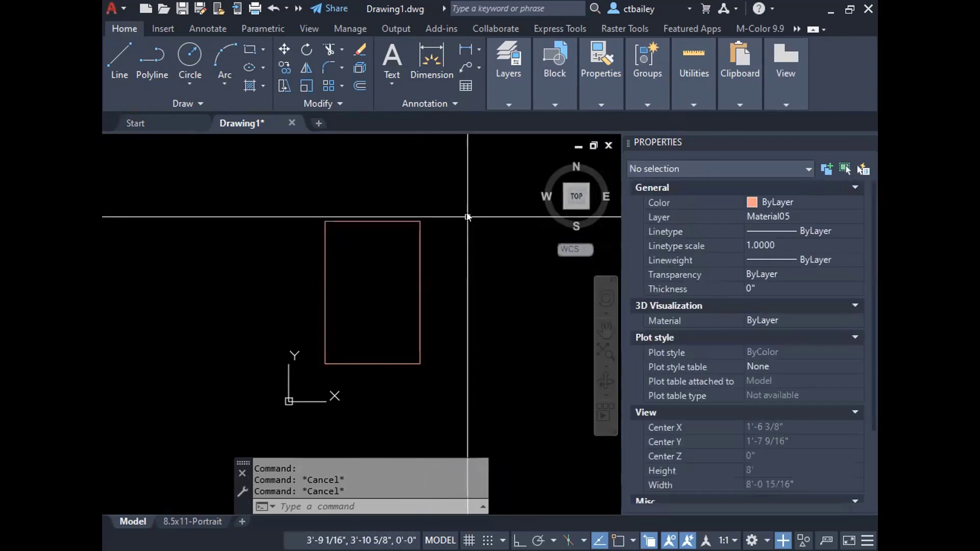
Make Material02 the current layer in the layer properties.
{"action": "type", "text": "LA"}
{"action": "key", "text": "Return"}
{"action": "double_click", "coordinate": [334, 301]}
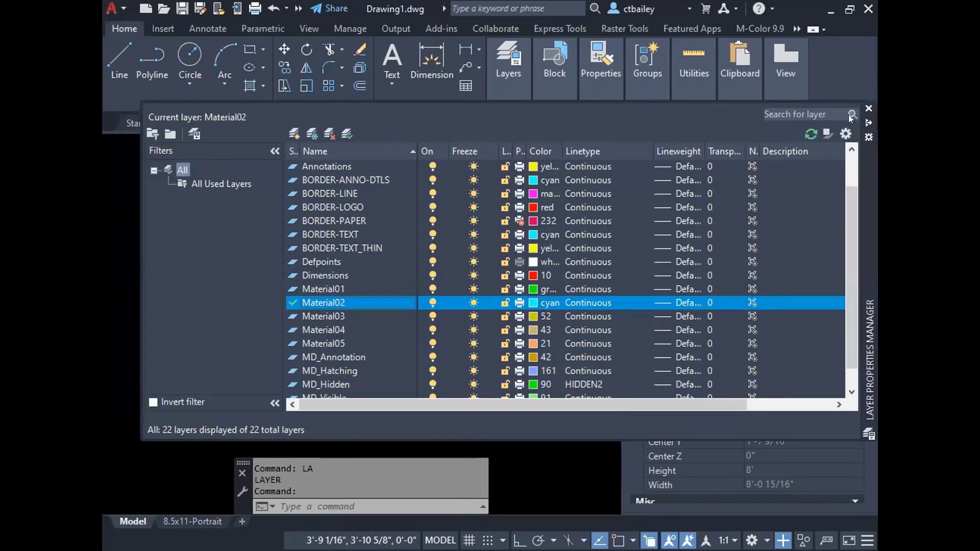
{"action": "left_click", "coordinate": [869, 109]}
Insert a second Window block above and to the right of the existing one.
{"action": "type", "text": "INSERT"}
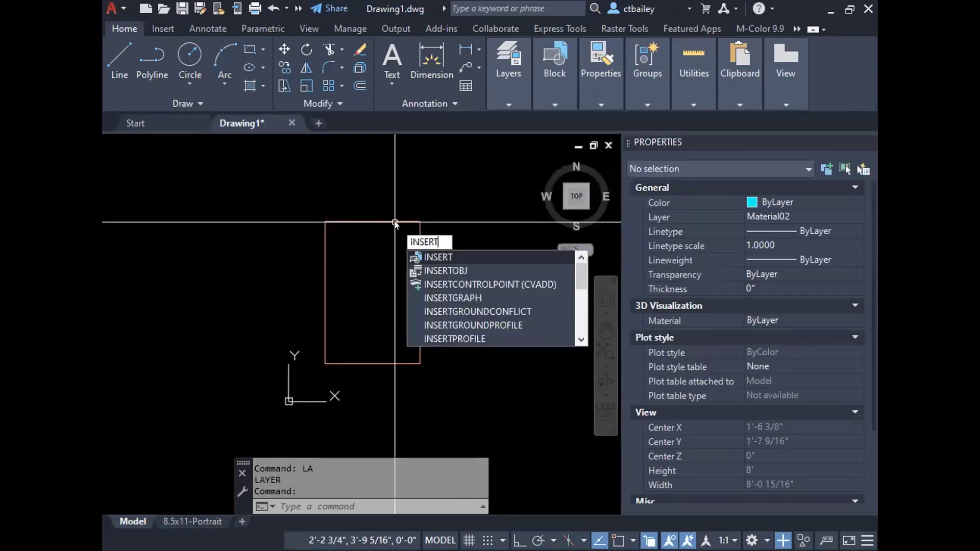
{"action": "key", "text": "Escape"}
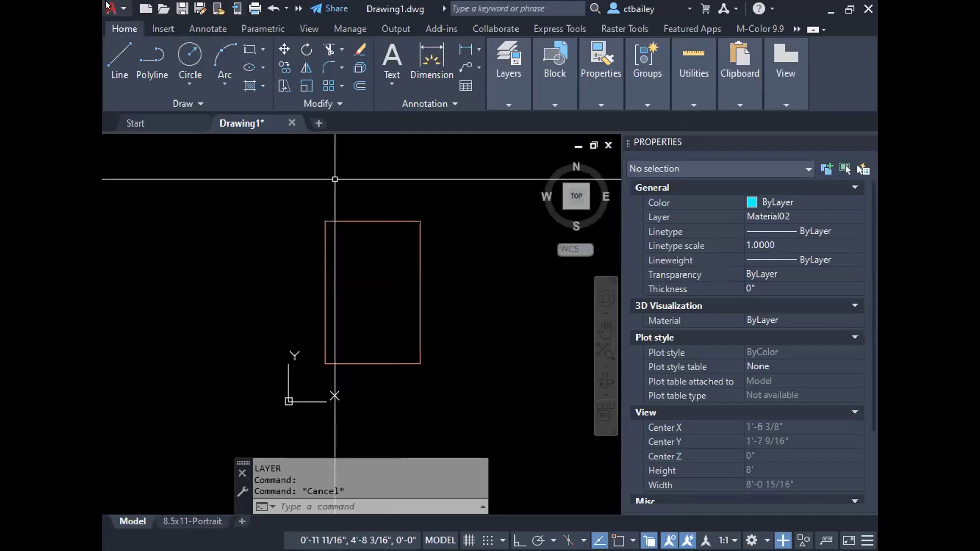
{"action": "left_click", "coordinate": [157, 29]}
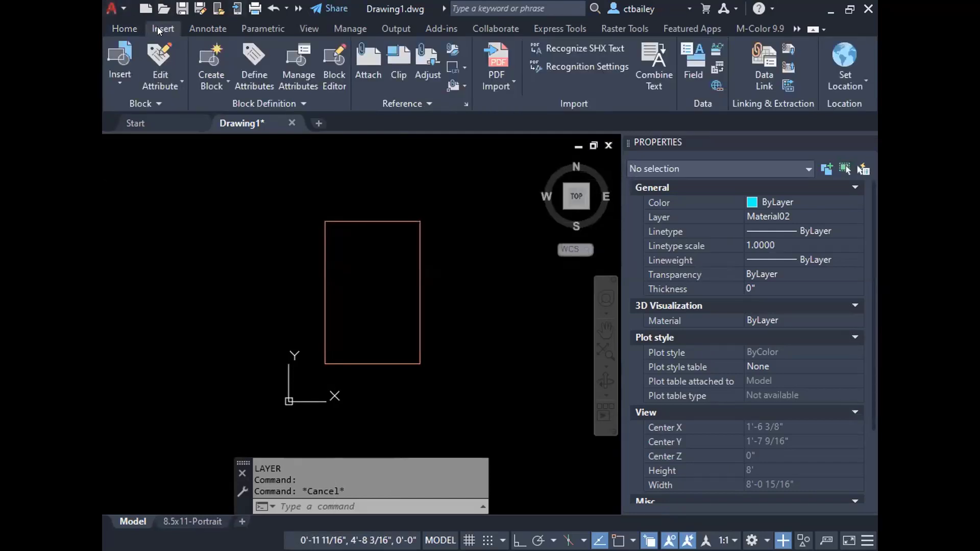
{"action": "left_click", "coordinate": [119, 58]}
{"action": "scroll", "coordinate": [191, 340], "scroll_direction": "down", "scroll_amount": 5}
{"action": "scroll", "coordinate": [285, 308], "scroll_direction": "up", "scroll_amount": 3}
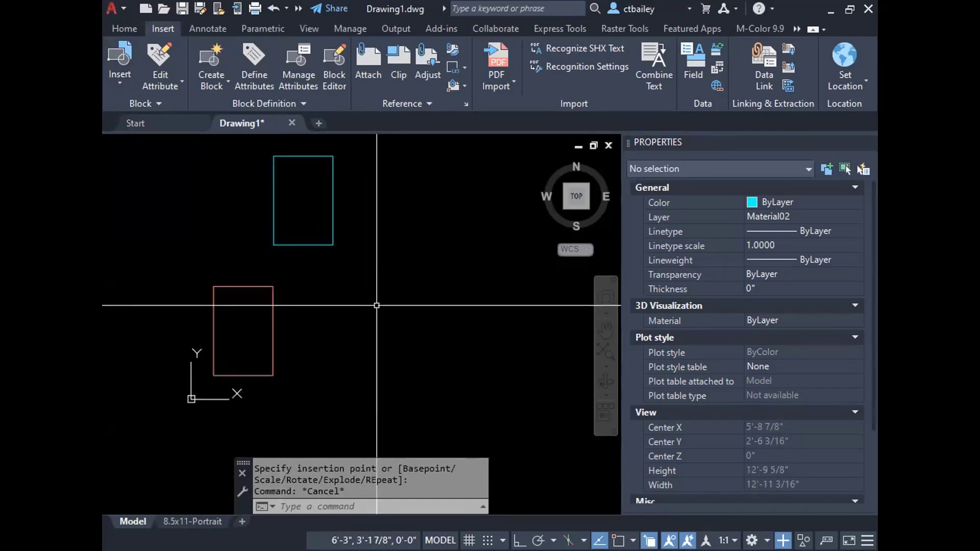
Review the properties of the Window block on layer Material02 and open it in the Block Editor.
{"action": "left_click", "coordinate": [333, 180]}
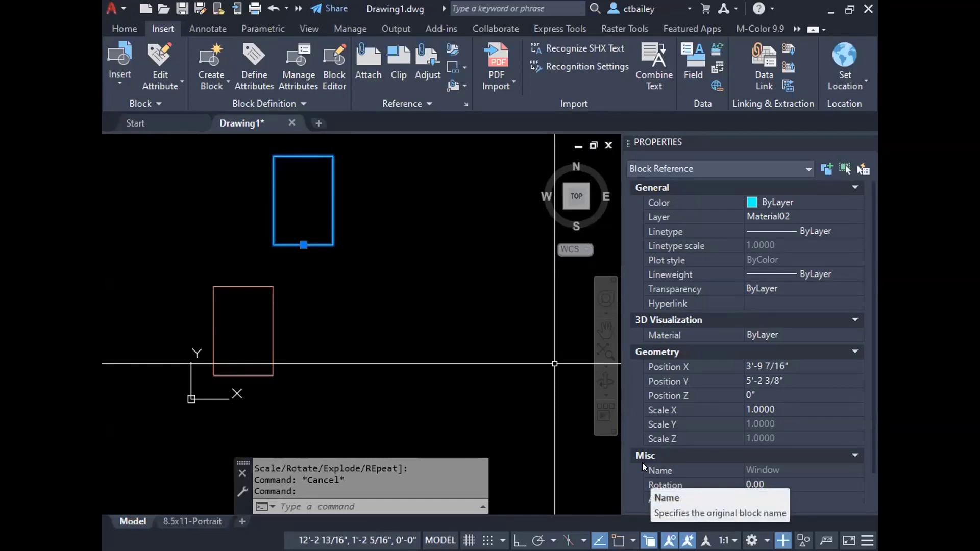
{"action": "key", "text": "Escape"}
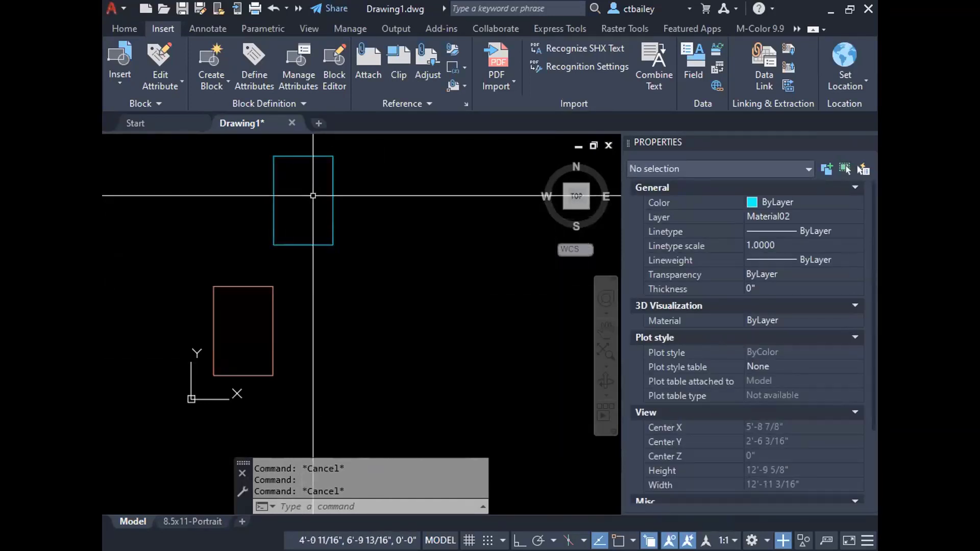
{"action": "left_click", "coordinate": [332, 188]}
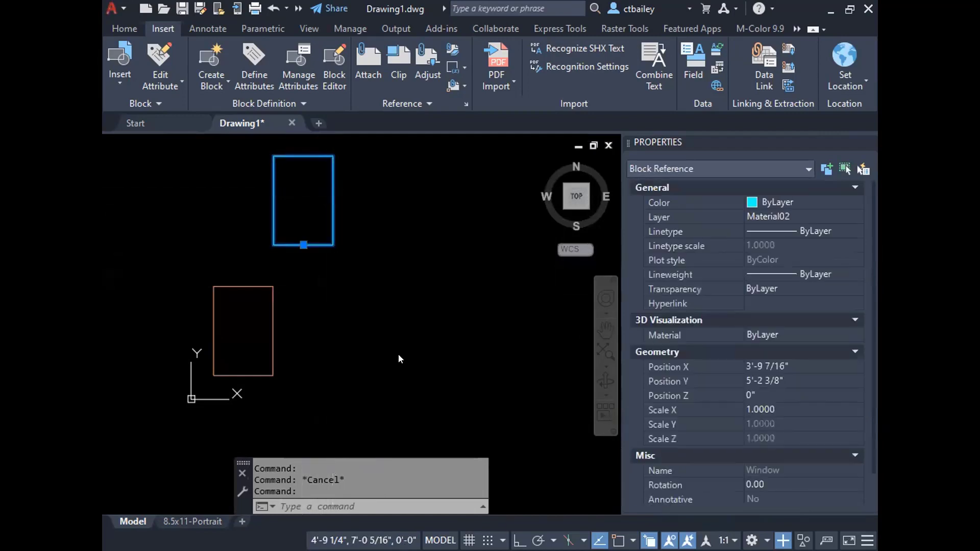
{"action": "right_click", "coordinate": [334, 188]}
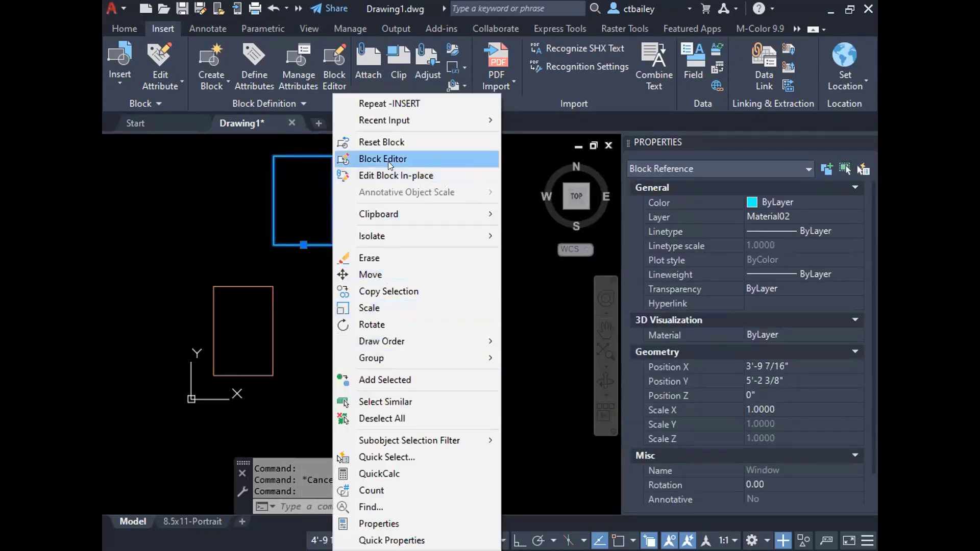
{"action": "left_click", "coordinate": [388, 161]}
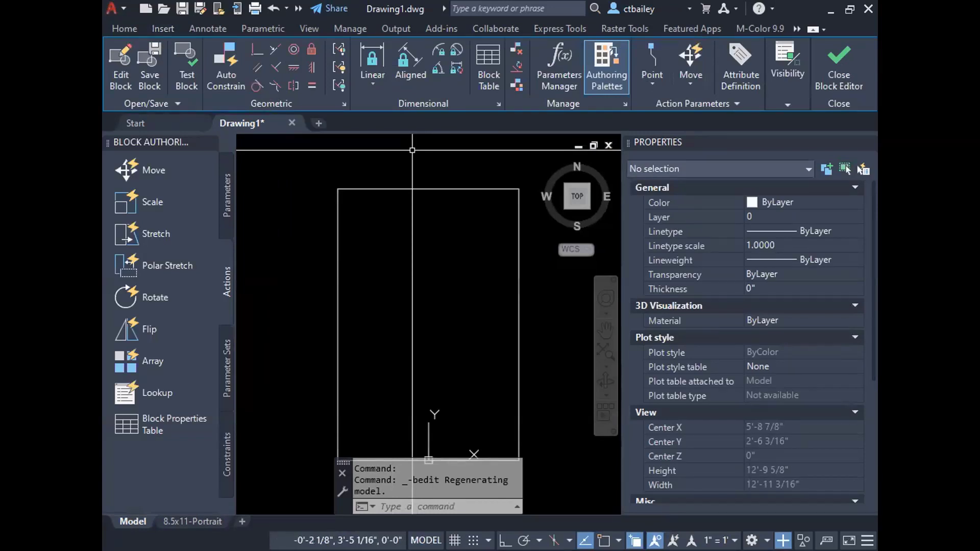
Check the layer and color properties of the rectangle inside the Window block and close the Block Editor.
{"action": "left_click", "coordinate": [384, 190]}
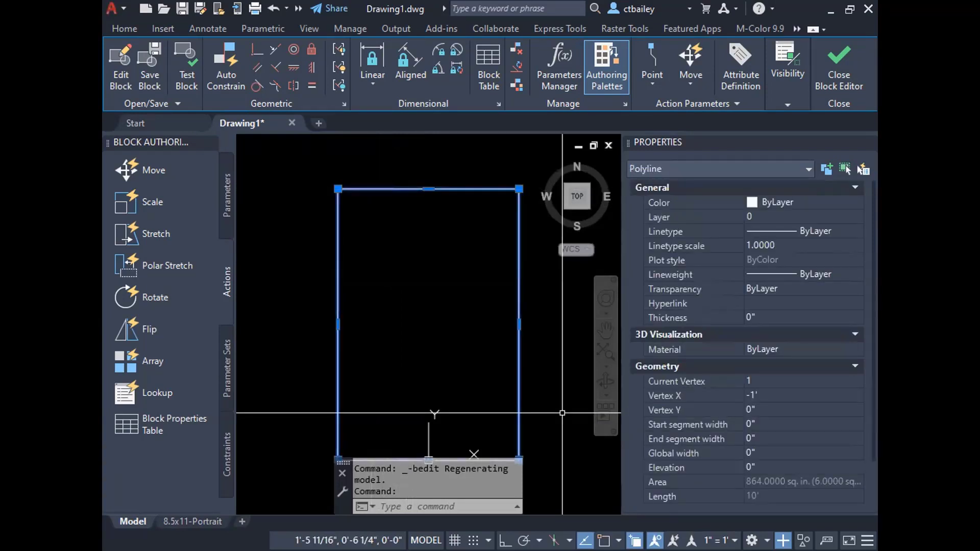
{"action": "key", "text": "Escape"}
{"action": "key", "text": "Escape"}
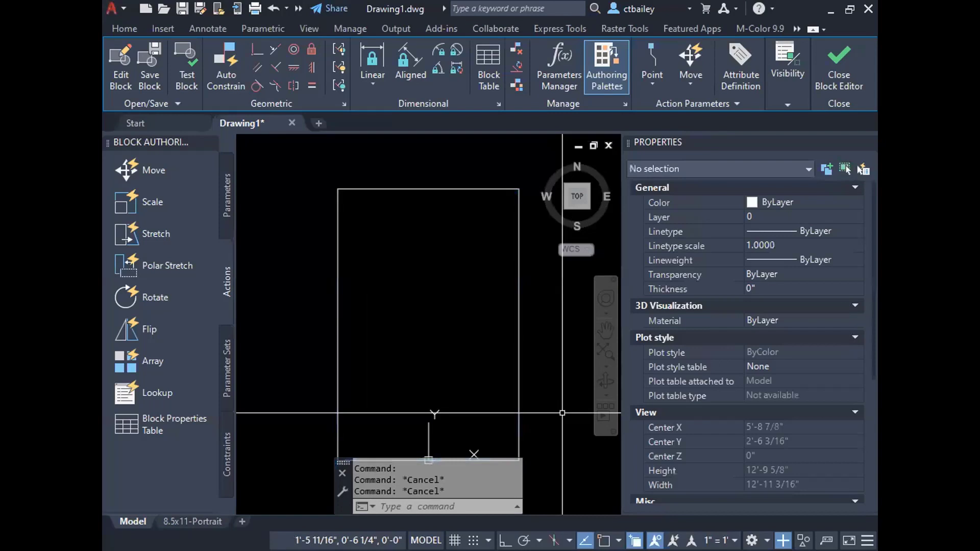
{"action": "left_click", "coordinate": [840, 58]}
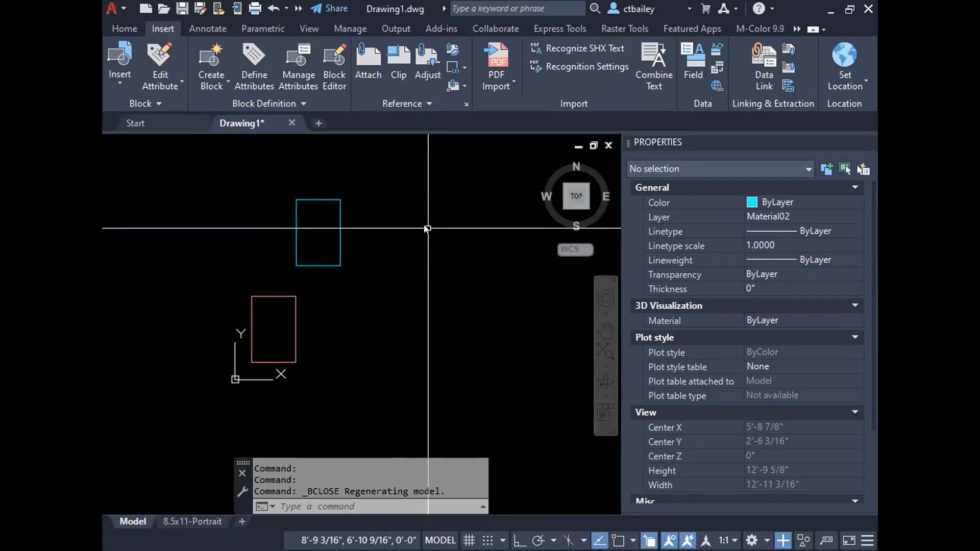
{"action": "type", "text": "LA"}
{"action": "key", "text": "Return"}
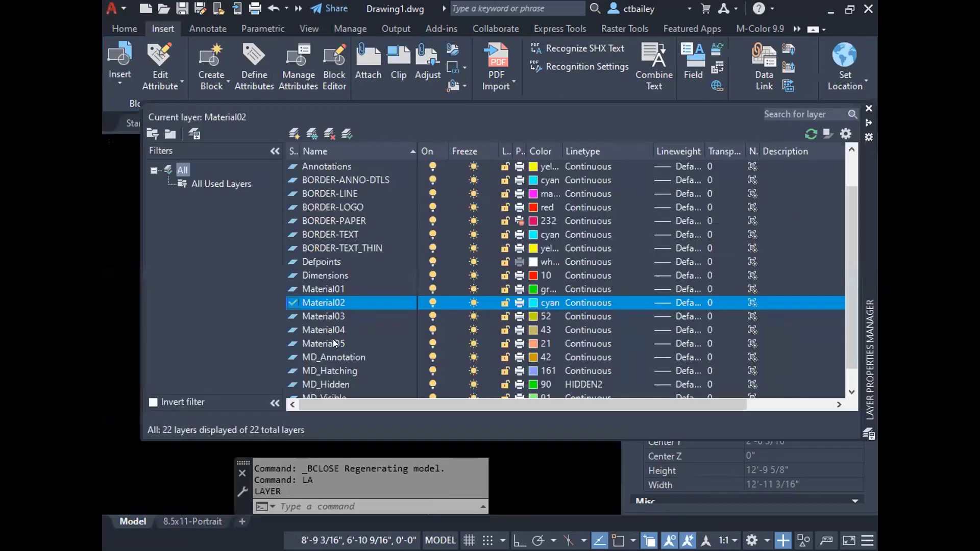
{"action": "double_click", "coordinate": [329, 344]}
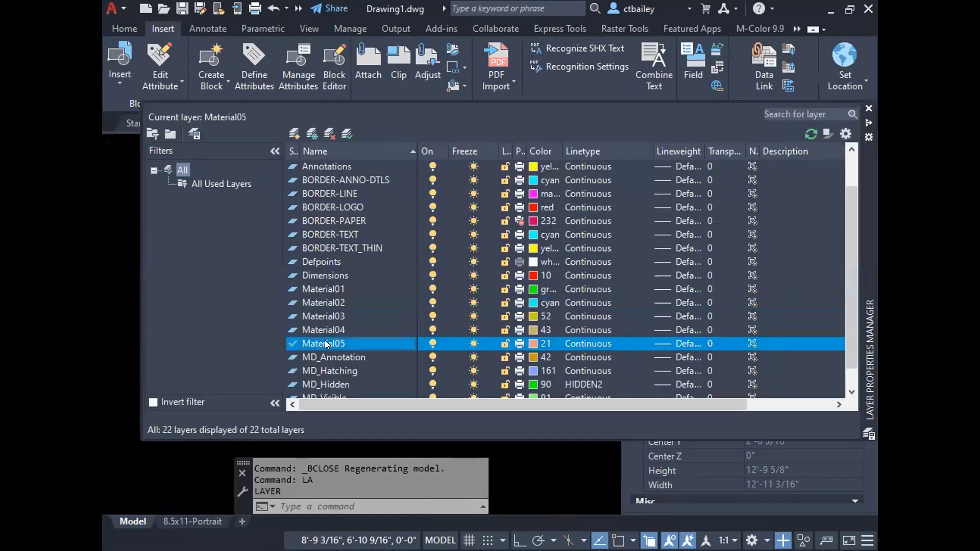
{"action": "left_click", "coordinate": [869, 108]}
{"action": "left_click", "coordinate": [118, 53]}
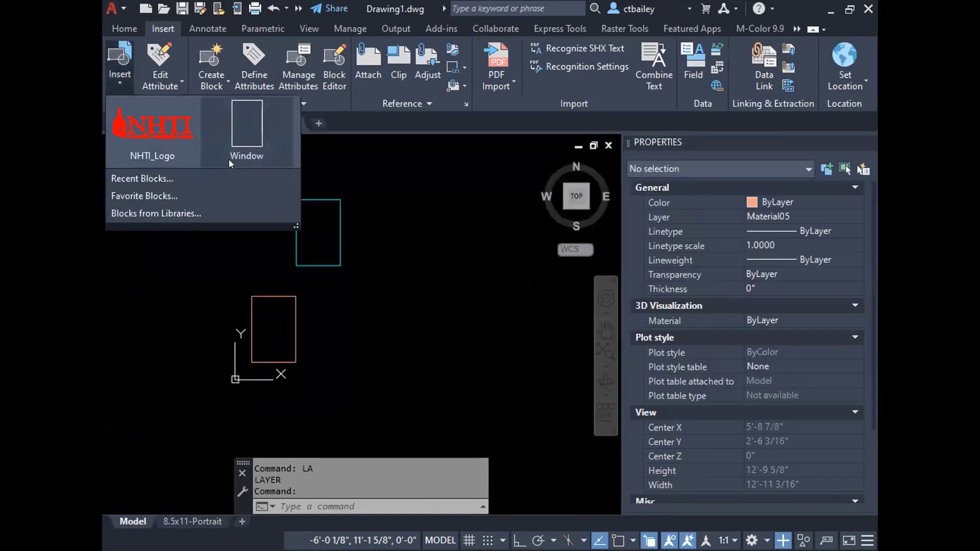
{"action": "left_click", "coordinate": [251, 115]}
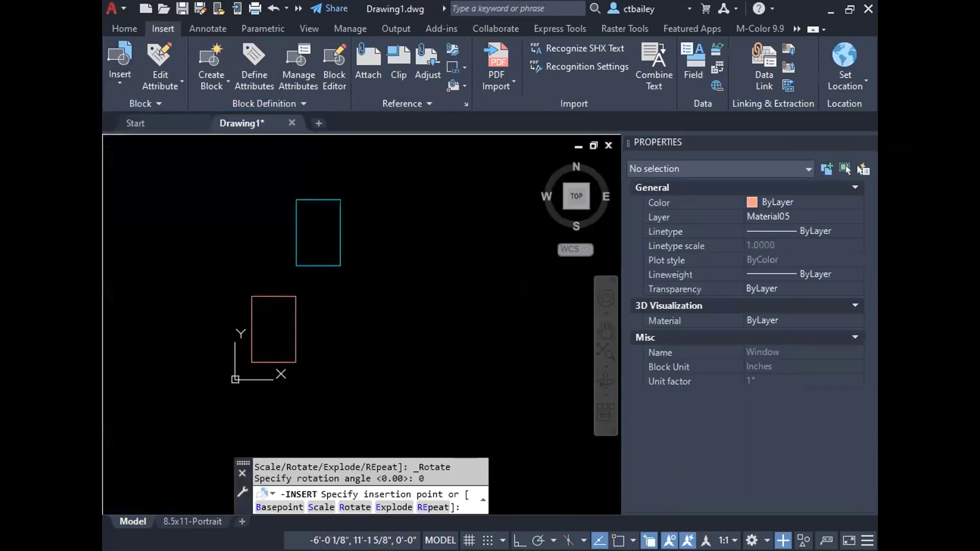
{"action": "key", "text": "Escape"}
Make Material04 the current layer and insert another Window block just right of the first one.
{"action": "type", "text": "'la"}
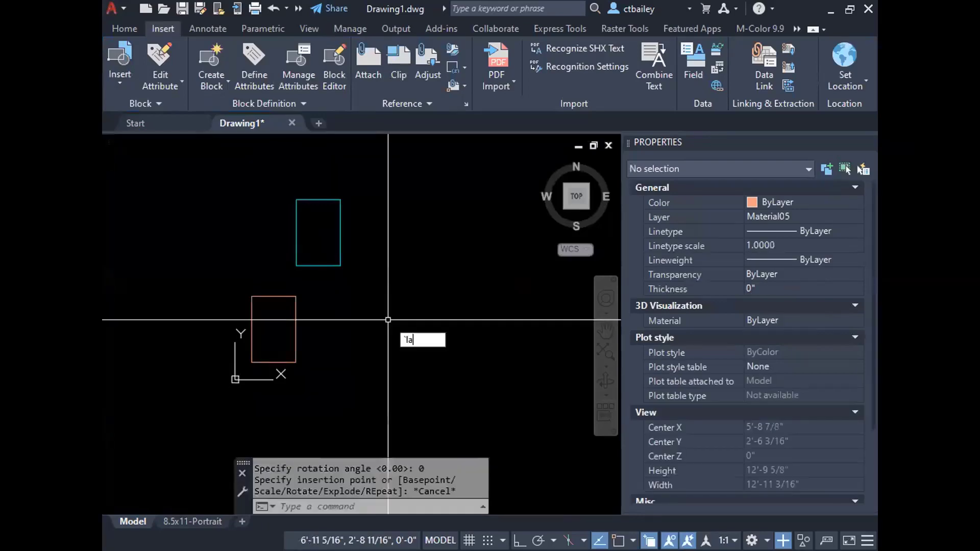
{"action": "key", "text": "Return"}
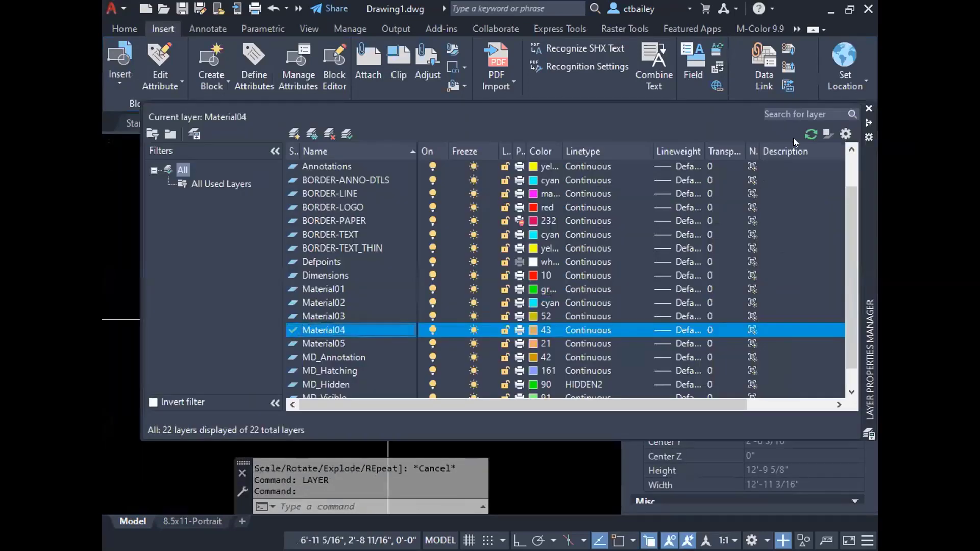
{"action": "left_click", "coordinate": [868, 109]}
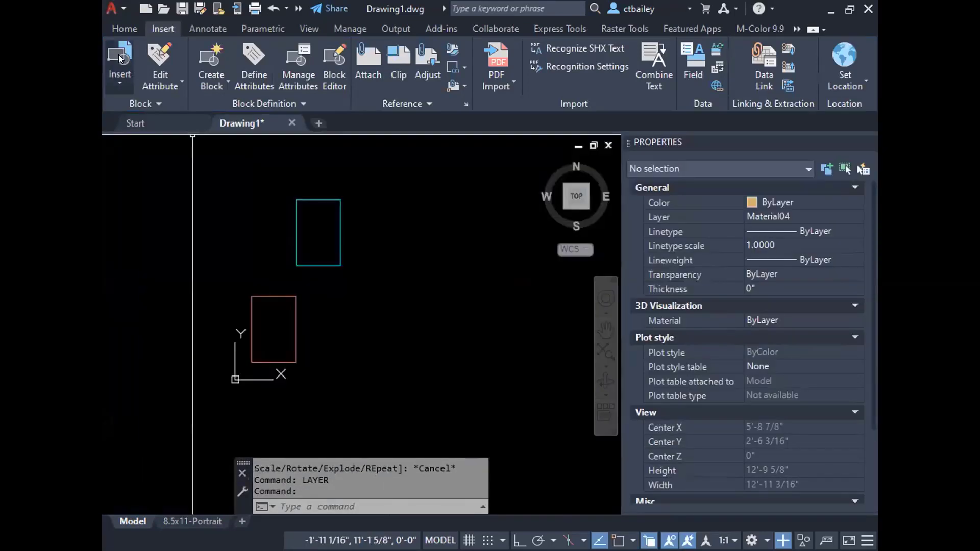
{"action": "left_click", "coordinate": [119, 54]}
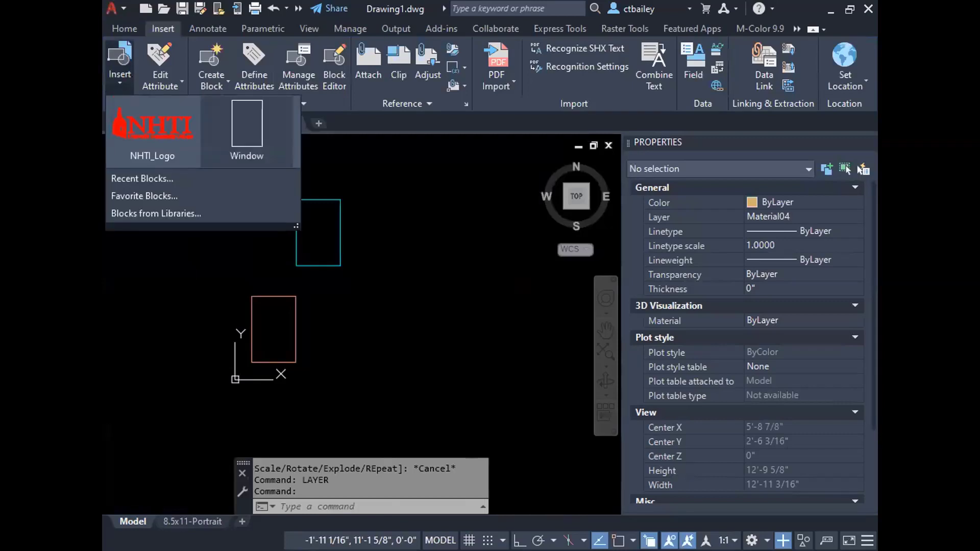
{"action": "left_click", "coordinate": [247, 125]}
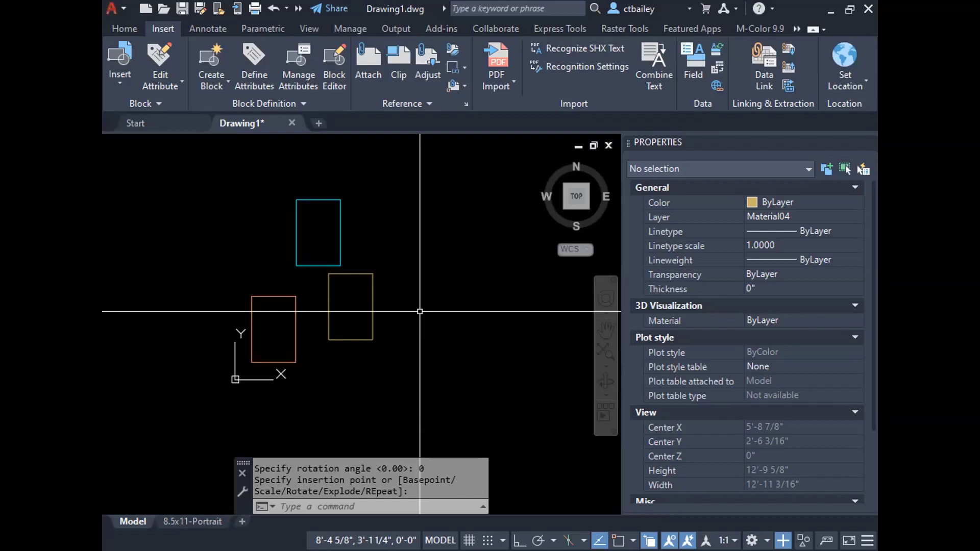
Make BORDER-TEXT the current layer and insert a fourth Window block to the upper right of the others.
{"action": "type", "text": "LA"}
{"action": "key", "text": "Return"}
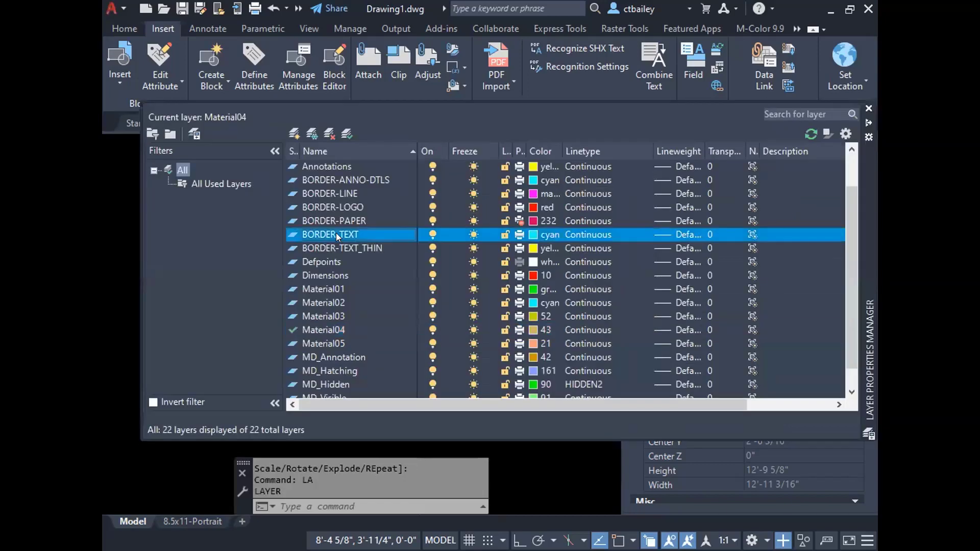
{"action": "double_click", "coordinate": [335, 234]}
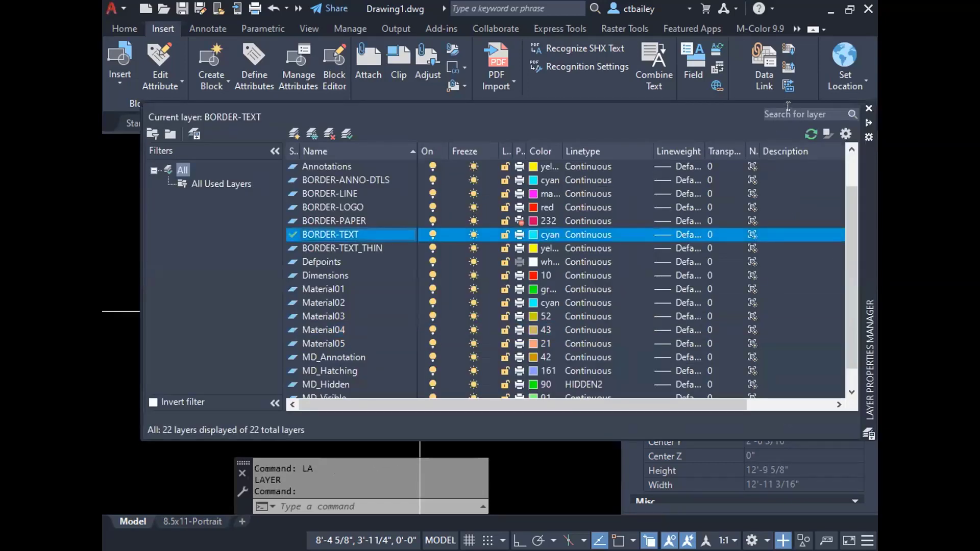
{"action": "left_click", "coordinate": [866, 108]}
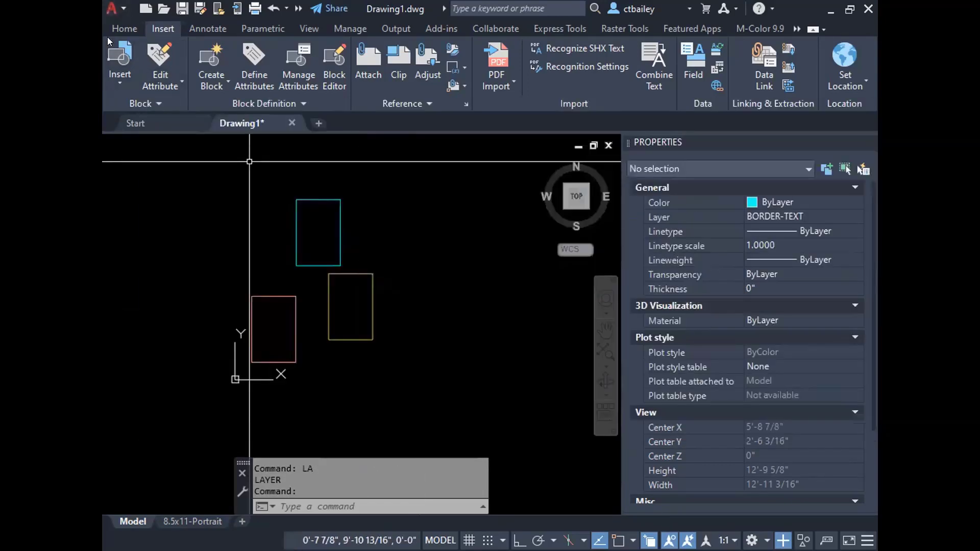
{"action": "left_click", "coordinate": [115, 53]}
{"action": "left_click", "coordinate": [223, 127]}
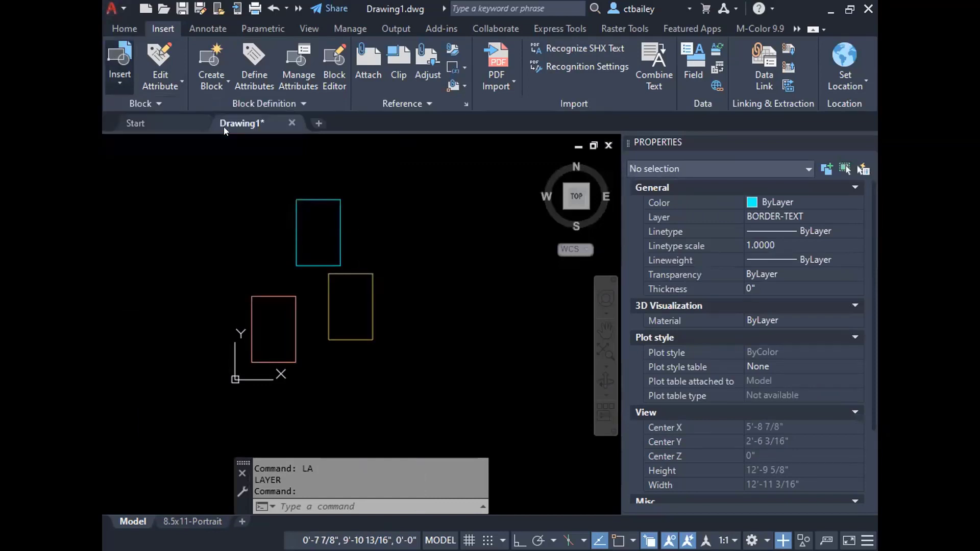
{"action": "left_click", "coordinate": [438, 237]}
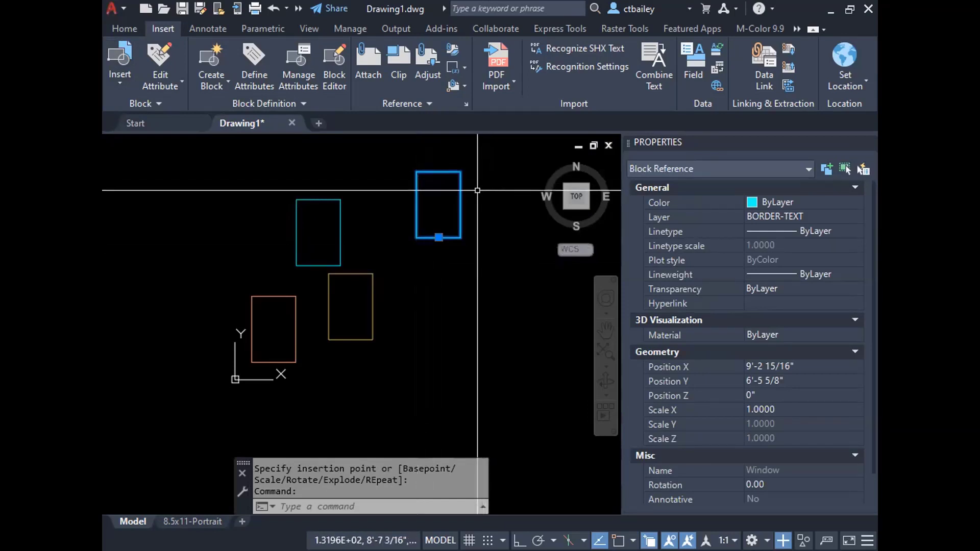
Compare the layer and color properties of the inserted Window blocks on layers BORDER-TEXT, Material02 and Material04.
{"action": "key", "text": "Escape"}
{"action": "key", "text": "Escape"}
{"action": "key", "text": "Escape"}
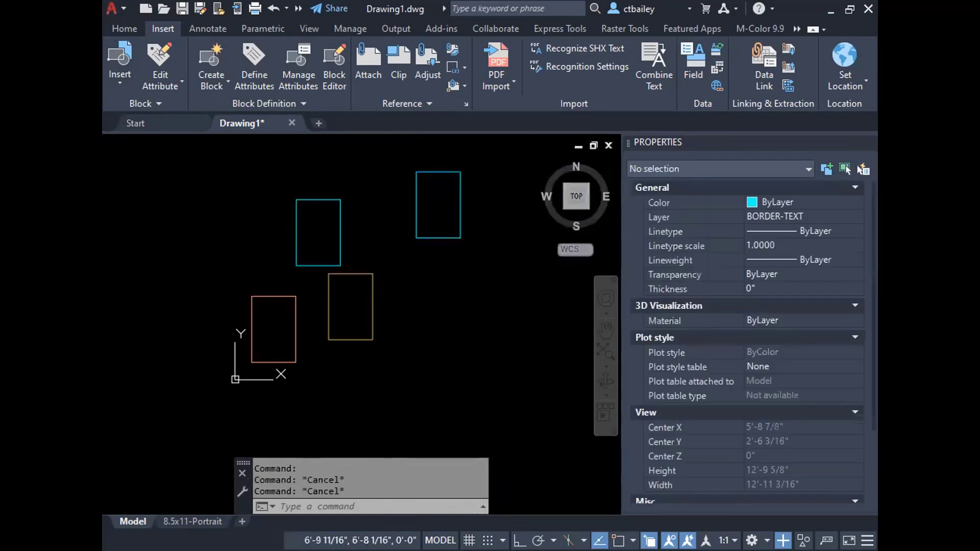
{"action": "left_click", "coordinate": [340, 230]}
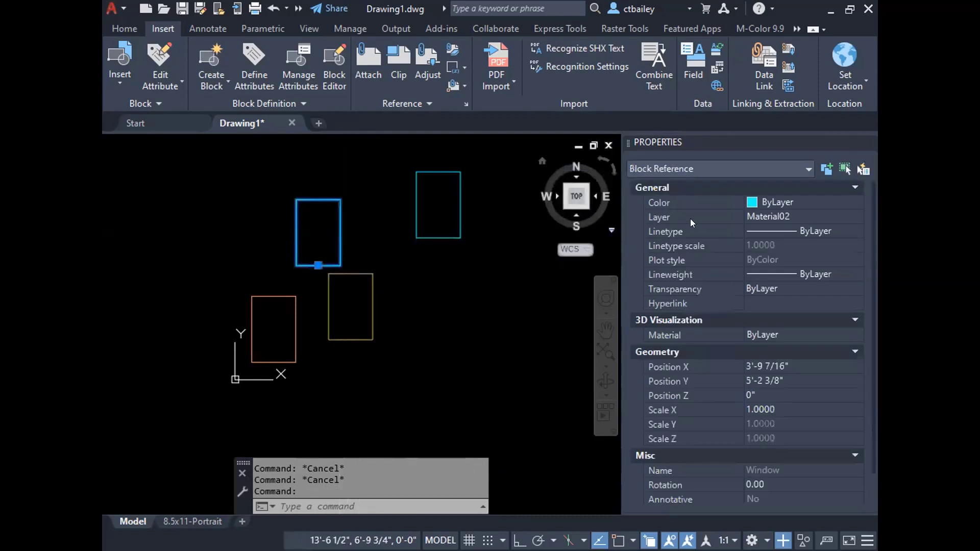
{"action": "key", "text": "Escape"}
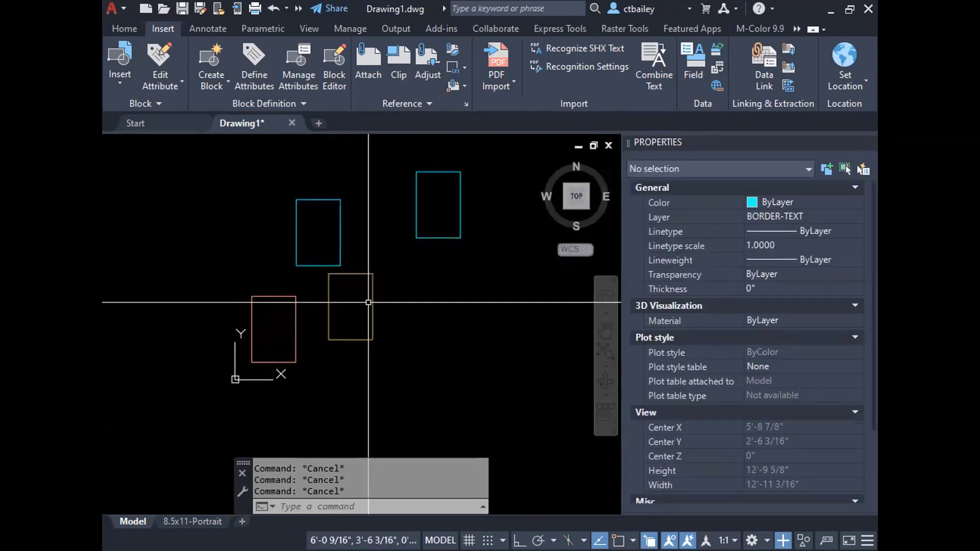
{"action": "left_click", "coordinate": [372, 297]}
{"action": "key", "text": "Escape"}
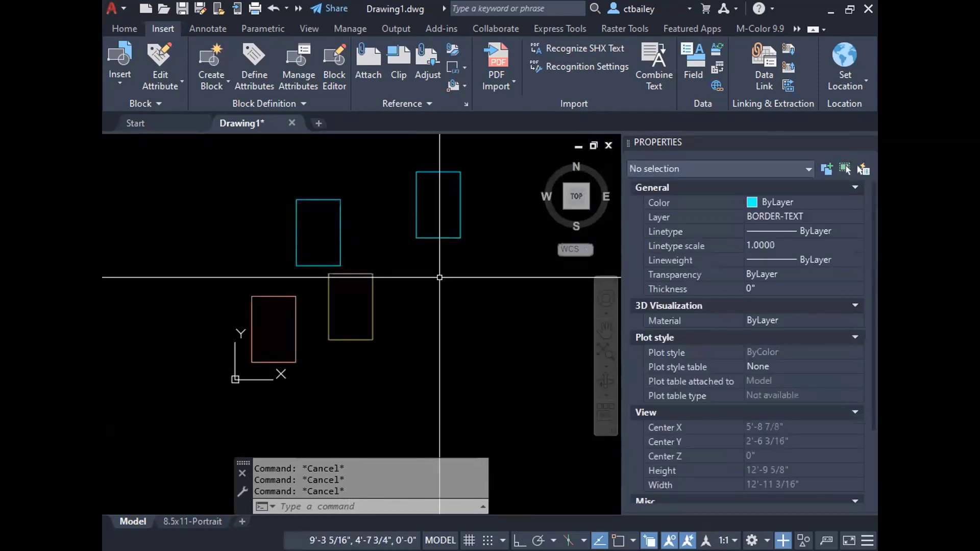
Erase the three Window blocks on layers Material02, Material04 and BORDER-TEXT, keeping the one near the origin.
{"action": "left_click", "coordinate": [461, 309]}
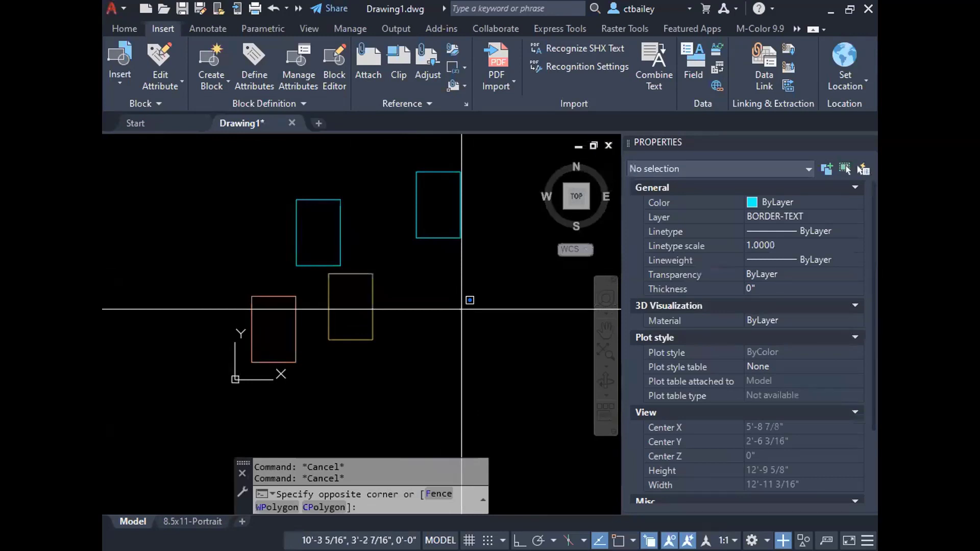
{"action": "left_click", "coordinate": [320, 208]}
{"action": "key", "text": "Delete"}
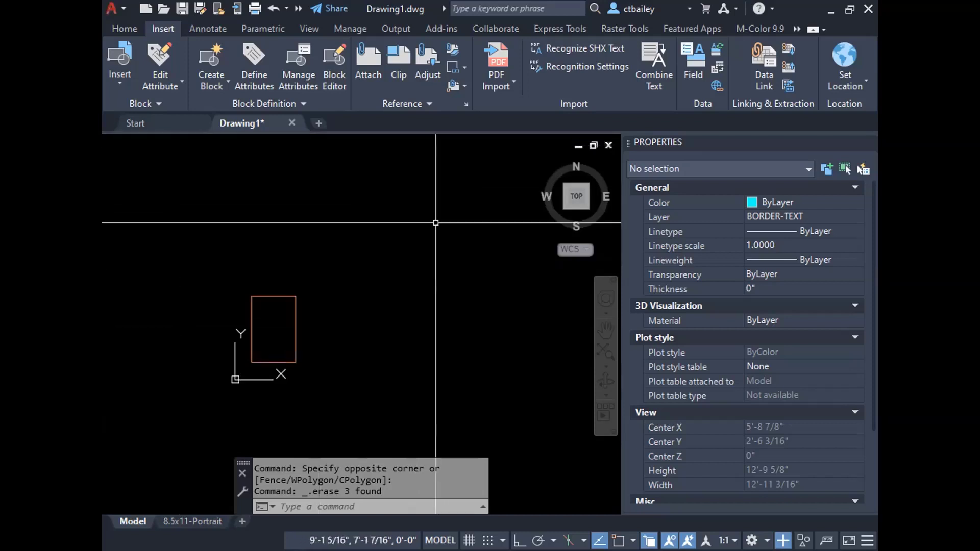
Open the remaining Window block near the origin in the Block Editor.
{"action": "left_click", "coordinate": [272, 295]}
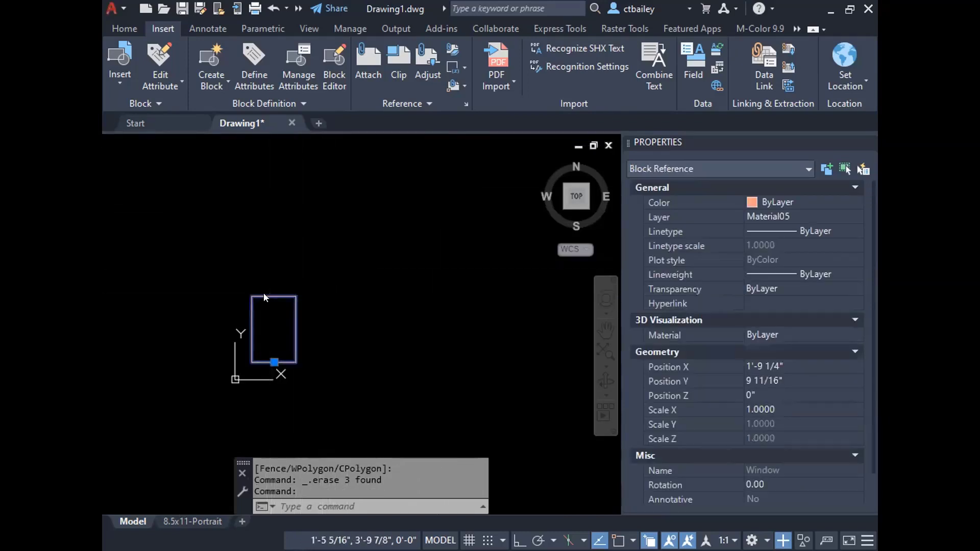
{"action": "right_click", "coordinate": [263, 293]}
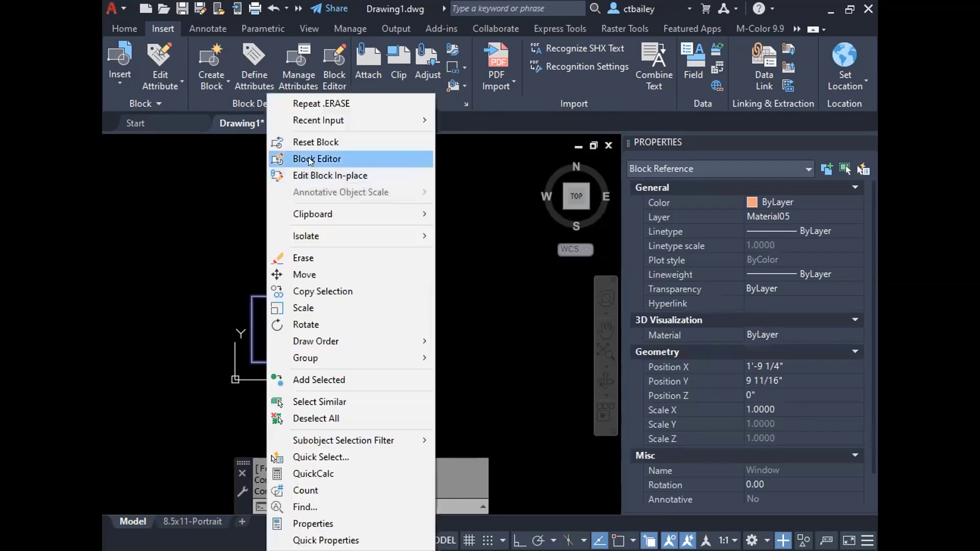
{"action": "left_click", "coordinate": [309, 159]}
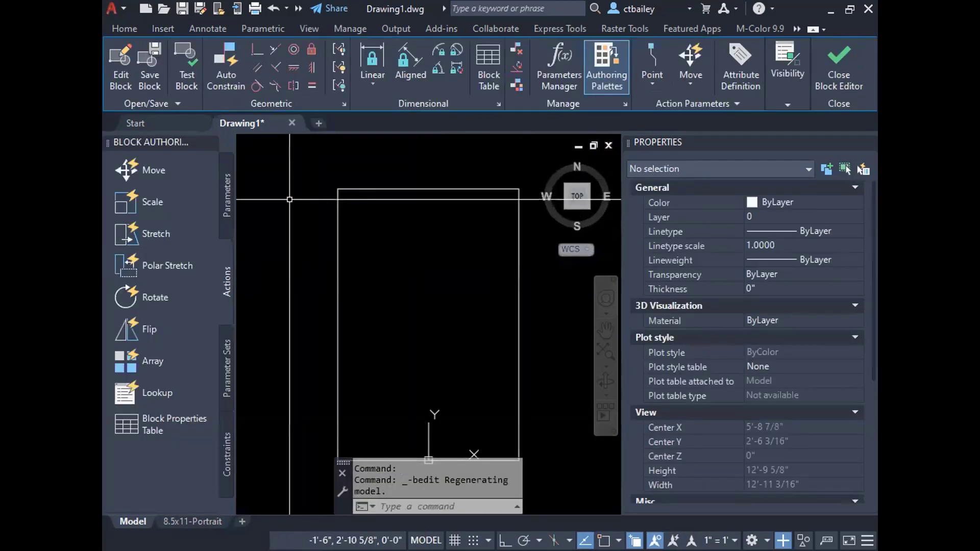
Display the block authoring parameter tools with a wider palette and view the linear constraint options.
{"action": "left_click", "coordinate": [225, 186]}
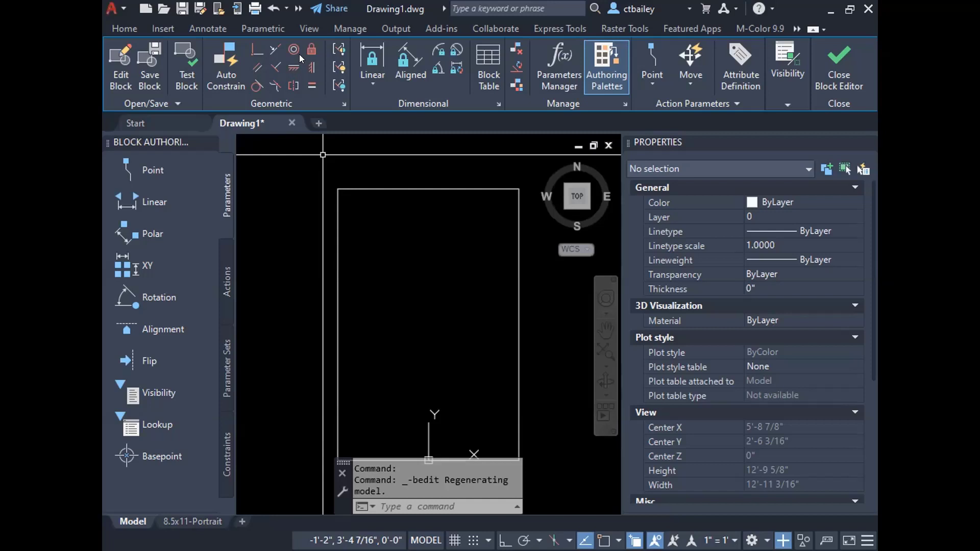
{"action": "left_click", "coordinate": [372, 87]}
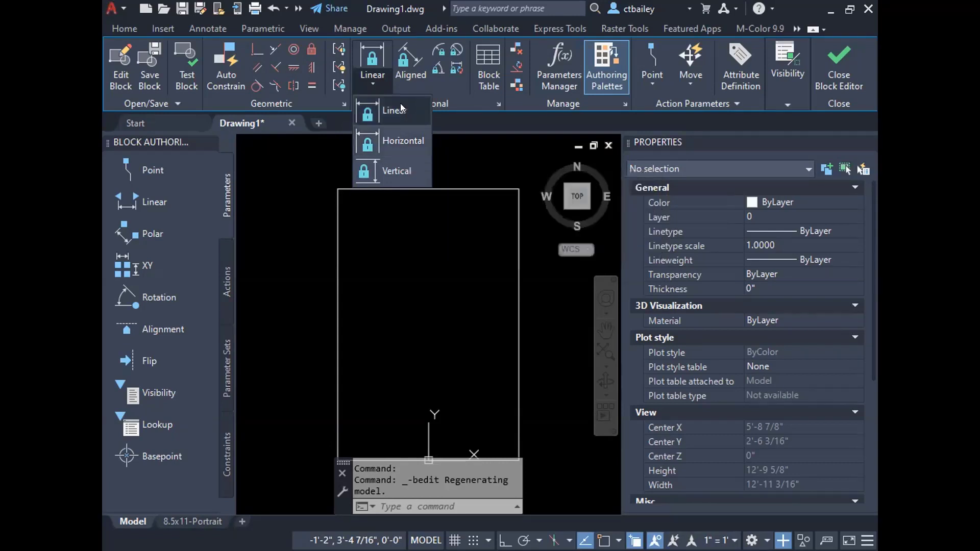
{"action": "left_click", "coordinate": [396, 121]}
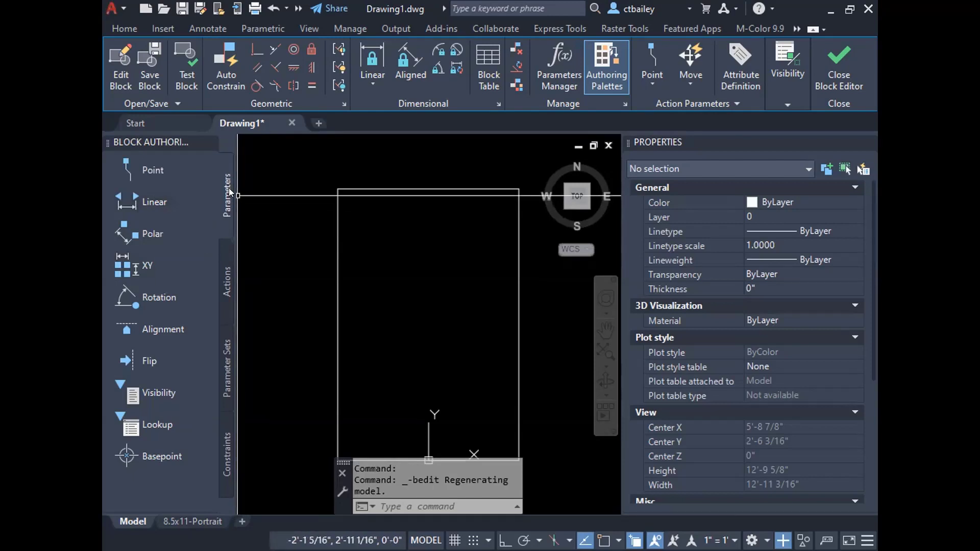
{"action": "left_click_drag", "start_coordinate": [228, 188], "coordinate": [298, 183]}
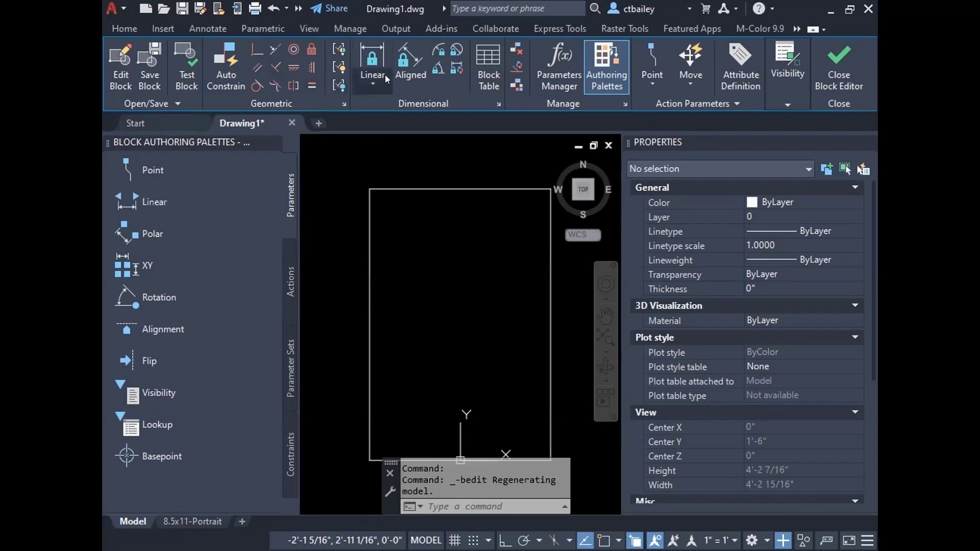
{"action": "left_click", "coordinate": [371, 79]}
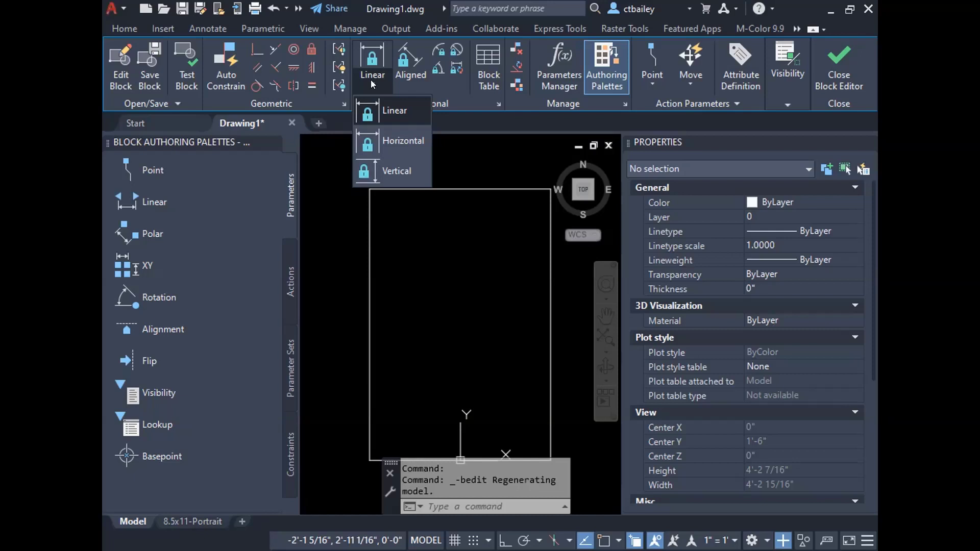
{"action": "left_click", "coordinate": [360, 307]}
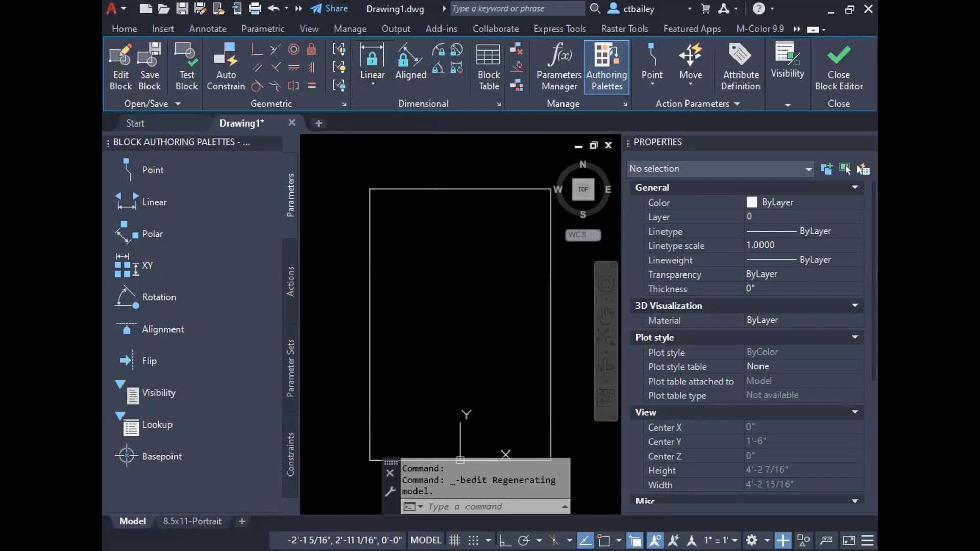
Dock the floating command line above the drawing area and cancel the started linear parameter.
{"action": "left_click", "coordinate": [135, 204]}
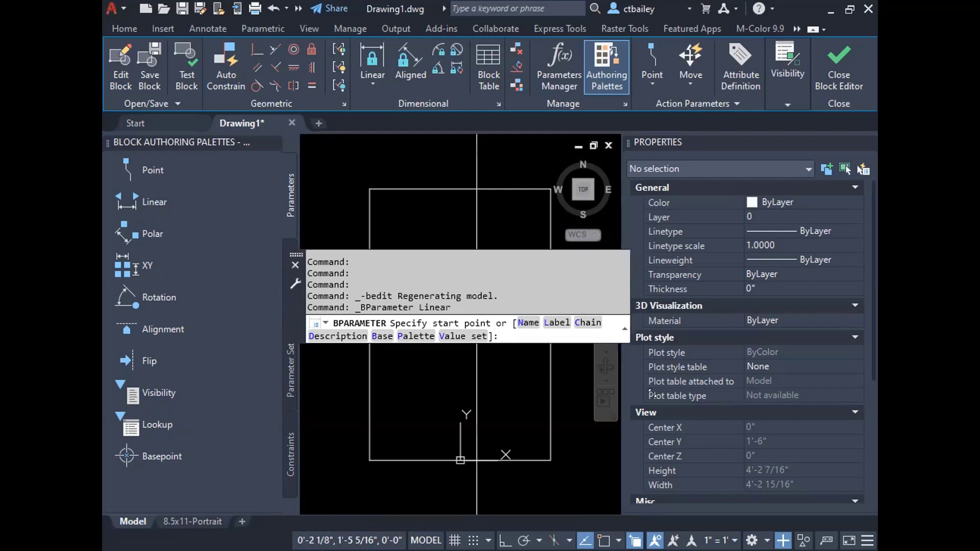
{"action": "left_click_drag", "start_coordinate": [620, 337], "coordinate": [648, 392]}
{"action": "left_click_drag", "start_coordinate": [511, 252], "coordinate": [516, 325]}
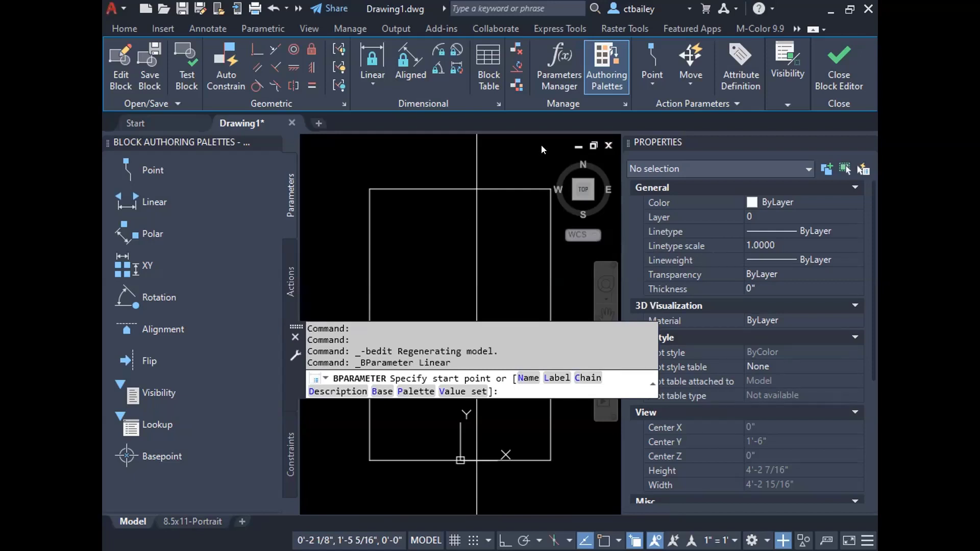
{"action": "left_click_drag", "start_coordinate": [505, 162], "coordinate": [504, 162]}
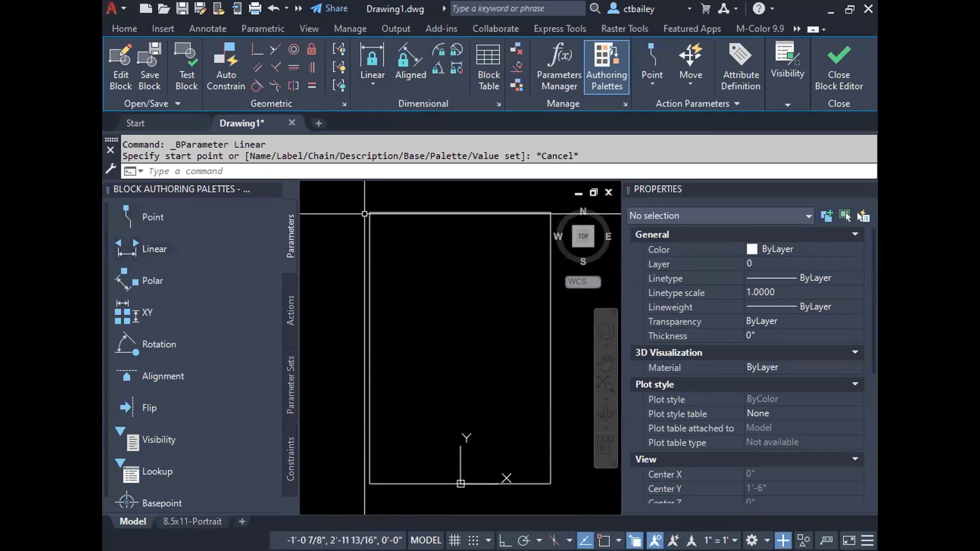
Add a linear parameter between the two upper corners of the window rectangle with object snap on, placing its label above the edge.
{"action": "left_click", "coordinate": [178, 247]}
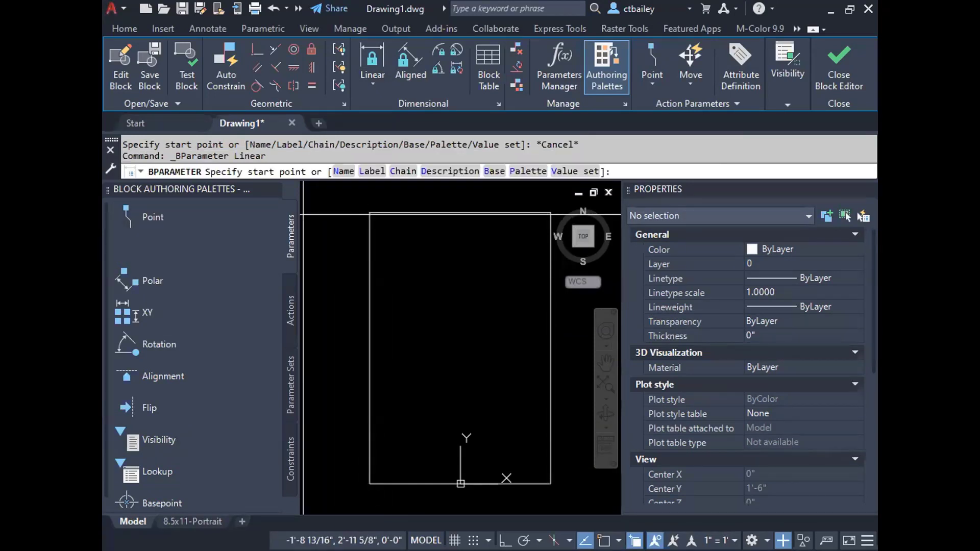
{"action": "key", "text": "F3"}
{"action": "left_click", "coordinate": [370, 213]}
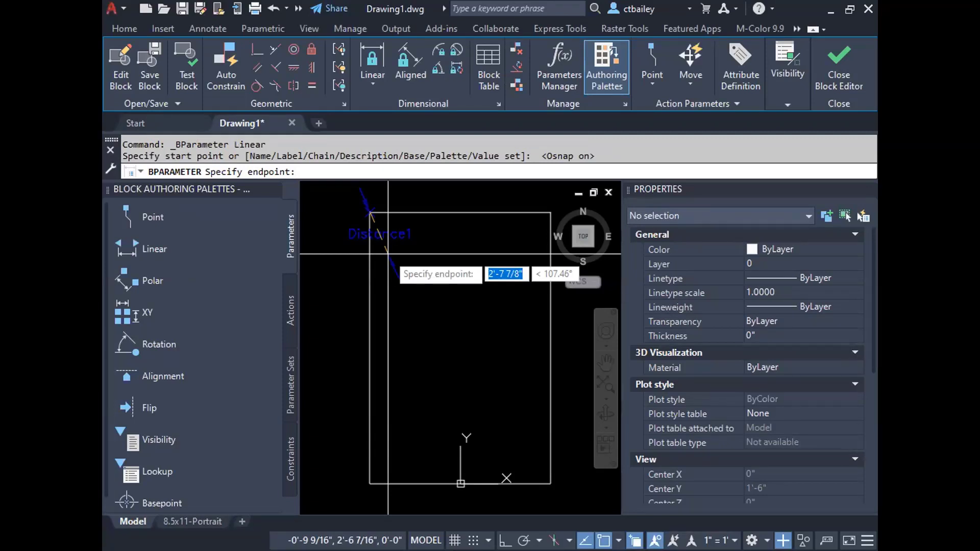
{"action": "scroll", "coordinate": [418, 264], "scroll_direction": "down", "scroll_amount": 2}
{"action": "key", "text": "F3"}
{"action": "key", "text": "F3"}
{"action": "left_click", "coordinate": [500, 232]}
{"action": "left_click", "coordinate": [444, 207]}
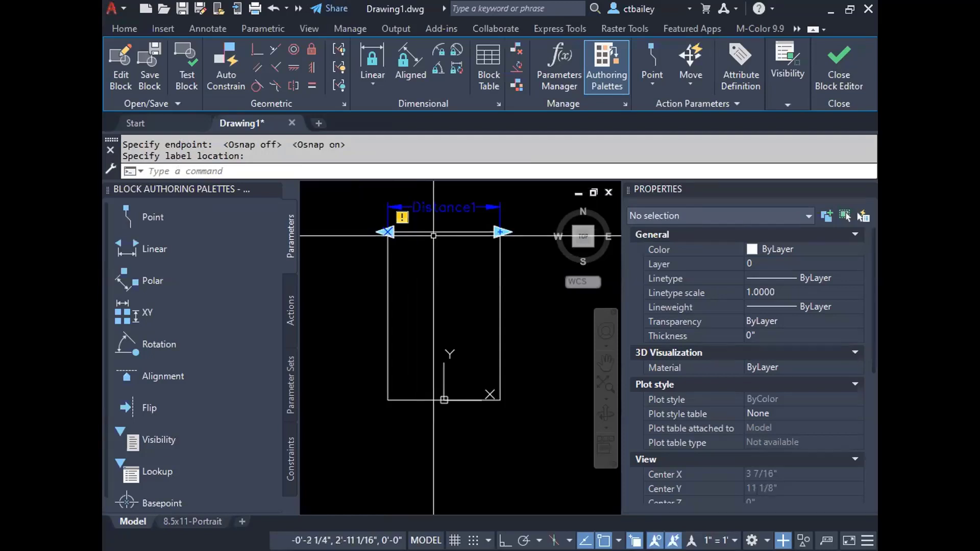
{"action": "key", "text": "Escape"}
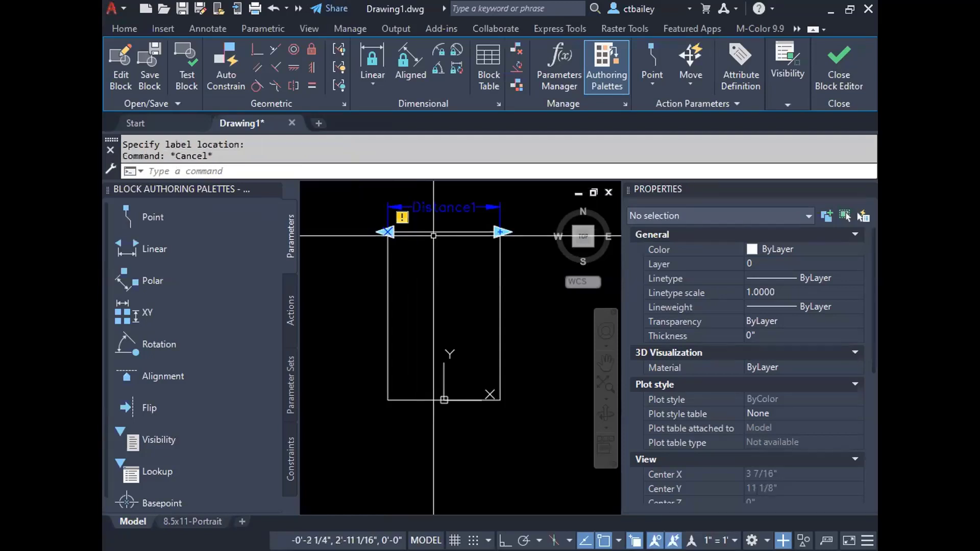
In the Block Editor settings within Options, set the parameter color to cyan and the grip color to yellow.
{"action": "right_click", "coordinate": [420, 157]}
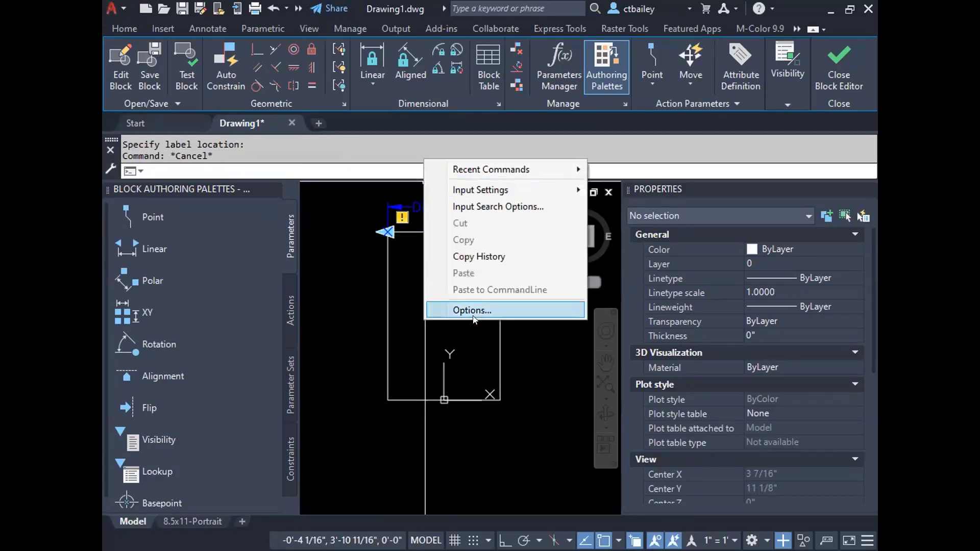
{"action": "left_click", "coordinate": [457, 307]}
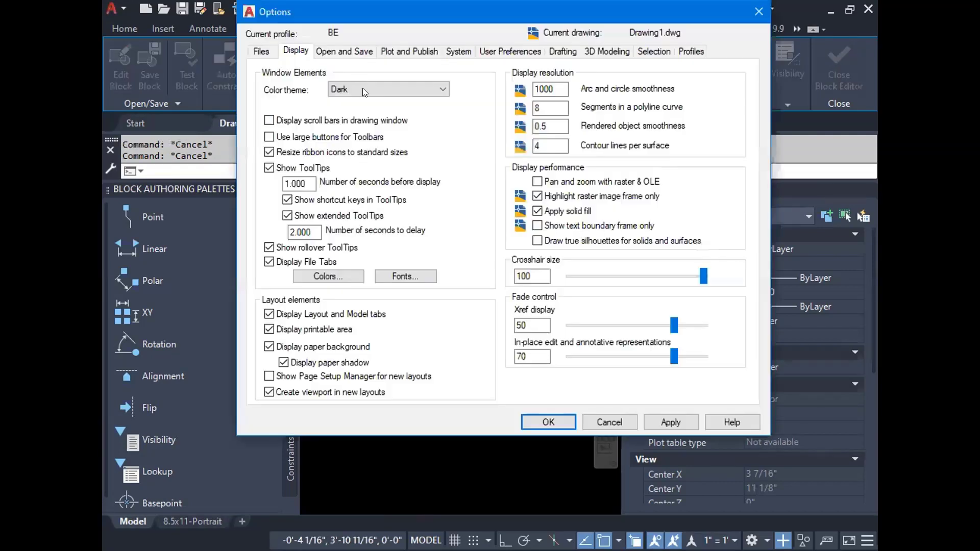
{"action": "left_click", "coordinate": [499, 52]}
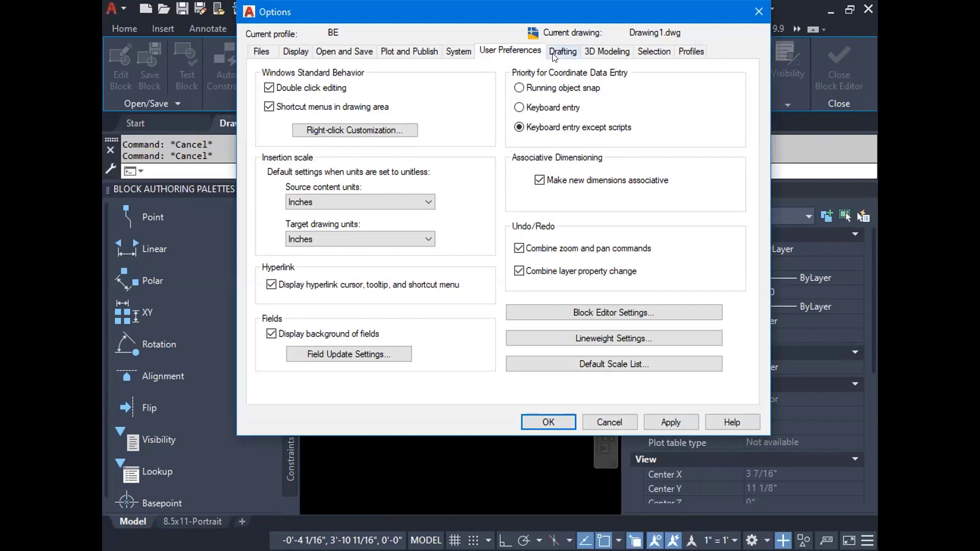
{"action": "left_click", "coordinate": [592, 310]}
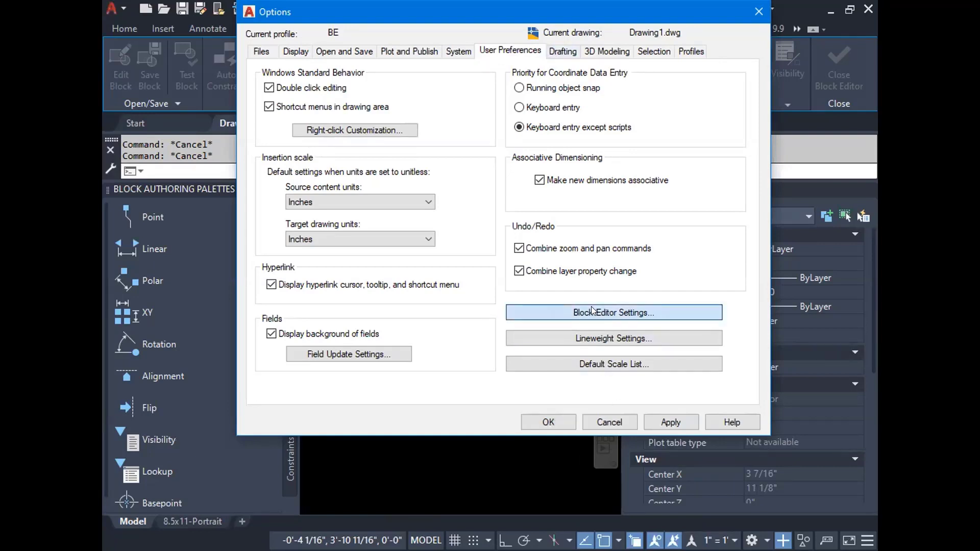
{"action": "left_click", "coordinate": [386, 119]}
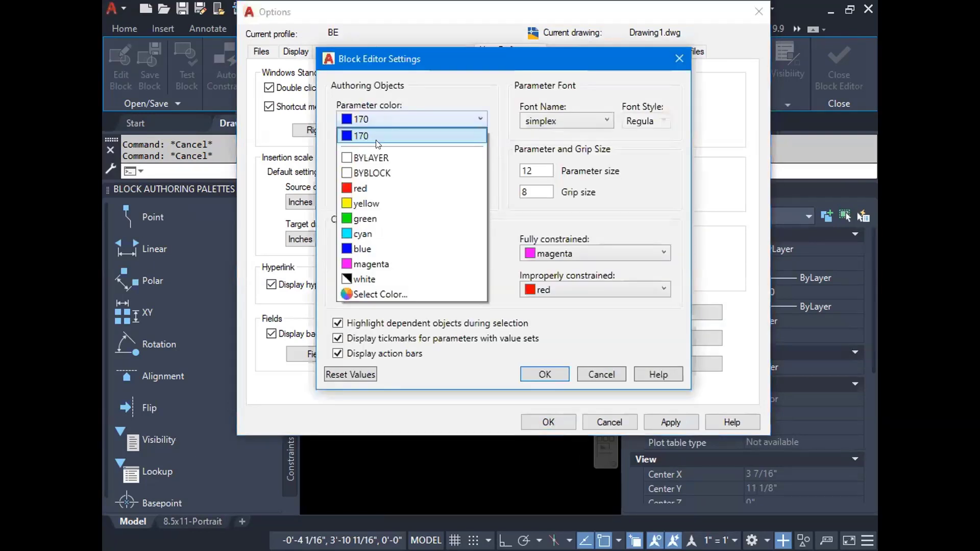
{"action": "left_click", "coordinate": [347, 234]}
{"action": "left_click", "coordinate": [372, 153]}
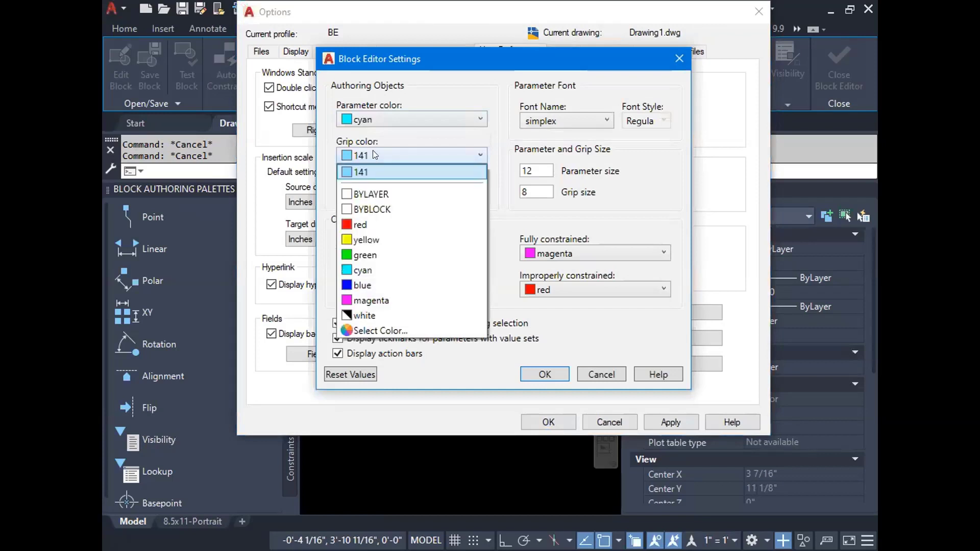
{"action": "left_click", "coordinate": [373, 239]}
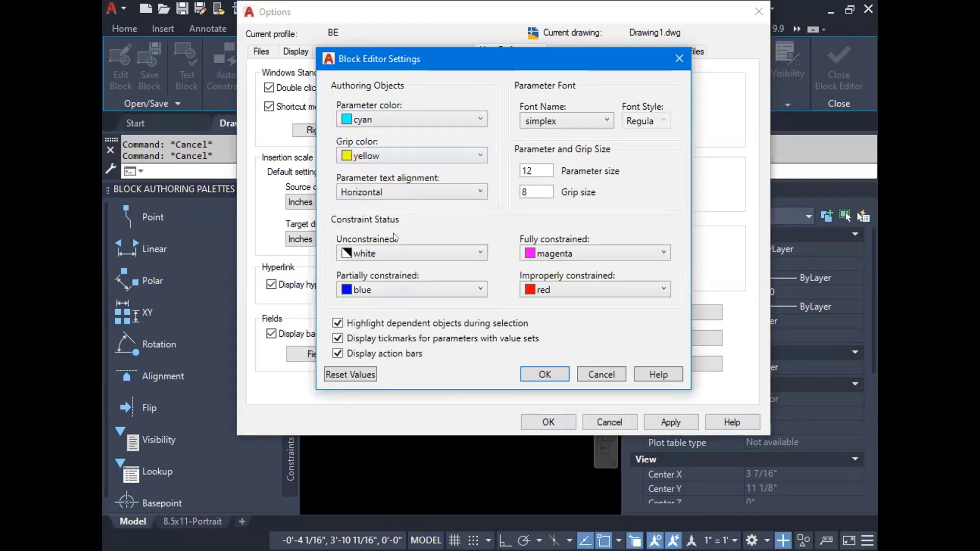
Set the partially constrained status color to green and apply the Block Editor settings.
{"action": "left_click", "coordinate": [400, 291]}
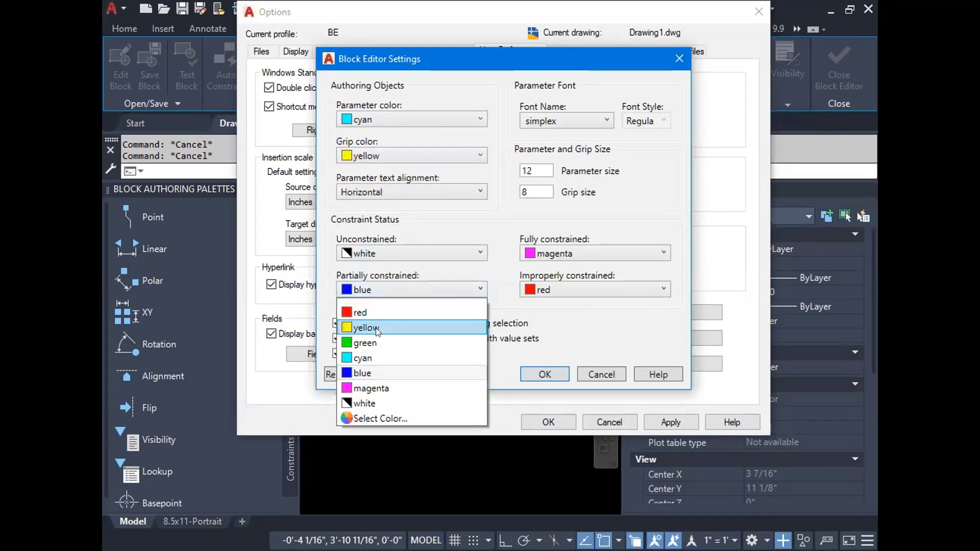
{"action": "left_click", "coordinate": [367, 343]}
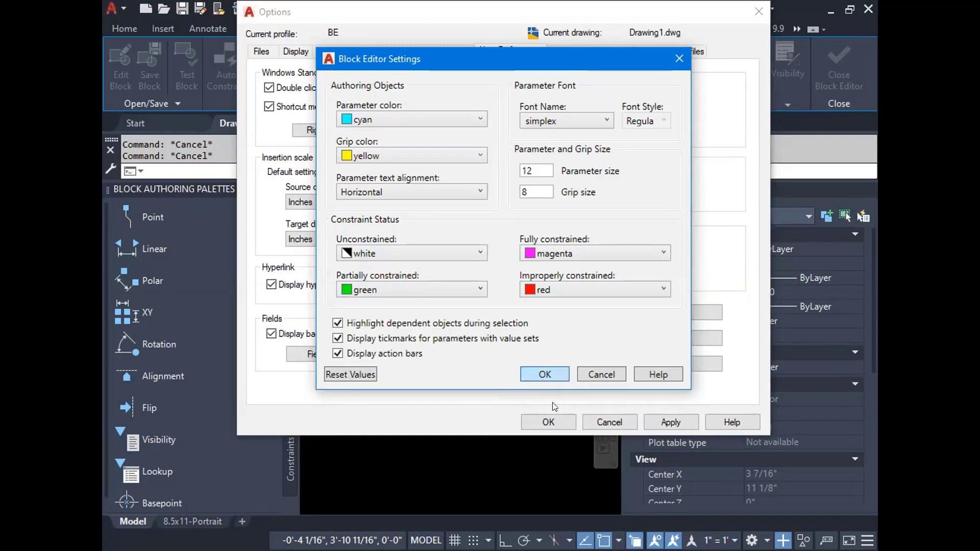
{"action": "left_click", "coordinate": [543, 375]}
{"action": "left_click", "coordinate": [548, 422]}
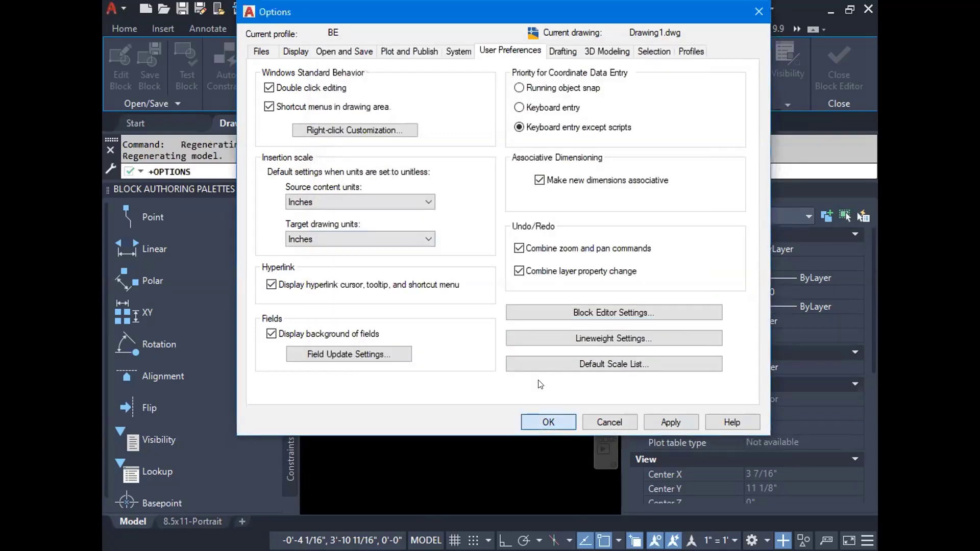
Examine the linear parameter on the window's upper edge, including its grips, alert marker and label.
{"action": "scroll", "coordinate": [413, 220], "scroll_direction": "up", "scroll_amount": 4}
{"action": "key", "text": "Escape"}
{"action": "left_click", "coordinate": [408, 221]}
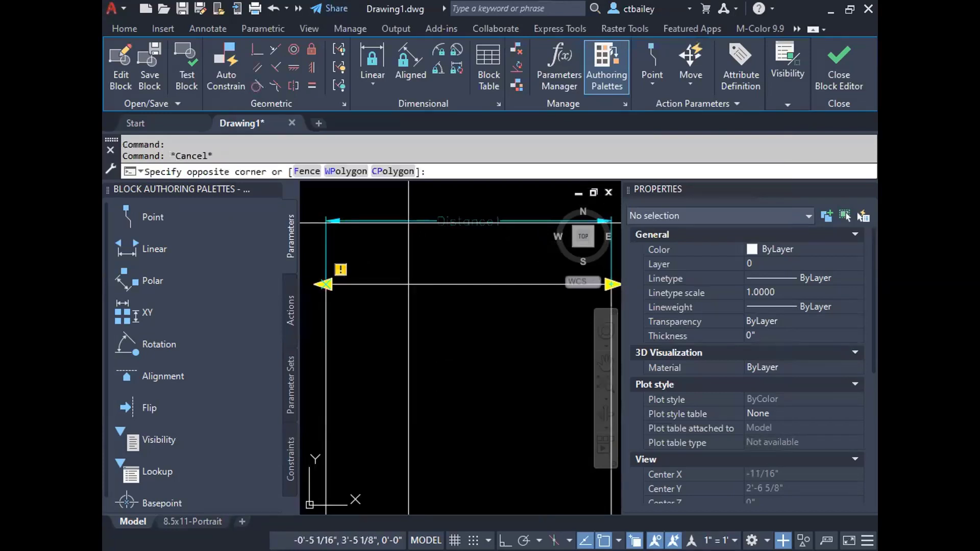
{"action": "left_click", "coordinate": [408, 223]}
{"action": "scroll", "coordinate": [464, 383], "scroll_direction": "down", "scroll_amount": 3}
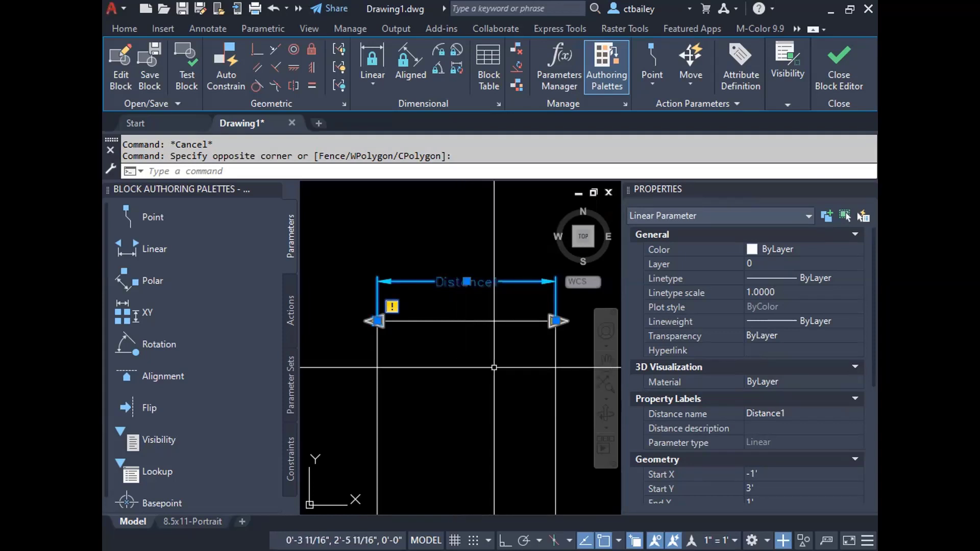
{"action": "key", "text": "Escape"}
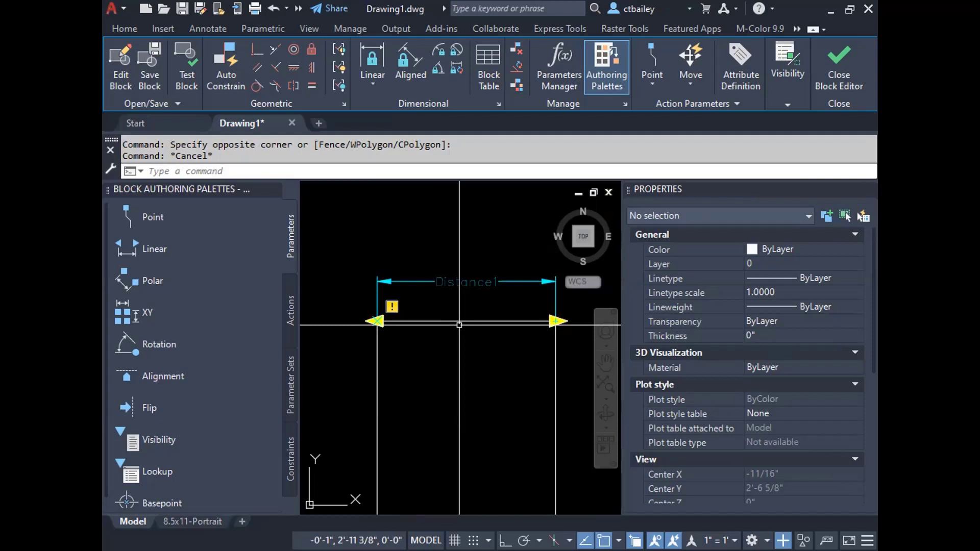
{"action": "scroll", "coordinate": [312, 322], "scroll_direction": "up", "scroll_amount": 4}
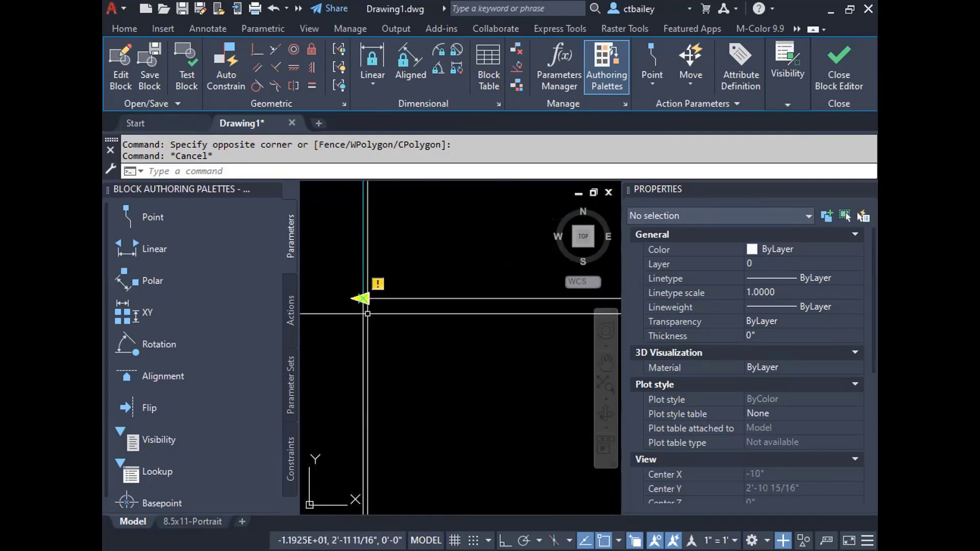
{"action": "scroll", "coordinate": [350, 321], "scroll_direction": "down", "scroll_amount": 3}
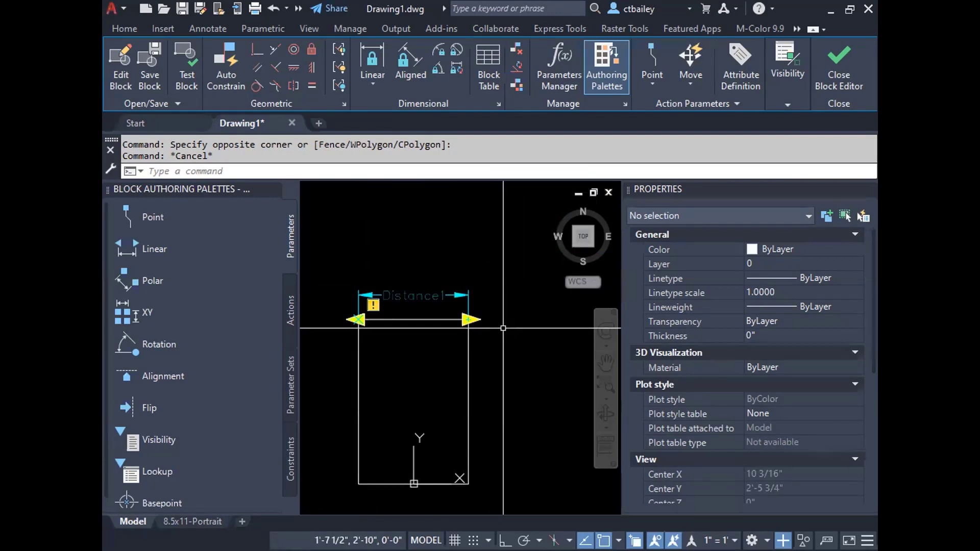
{"action": "scroll", "coordinate": [444, 282], "scroll_direction": "up", "scroll_amount": 3}
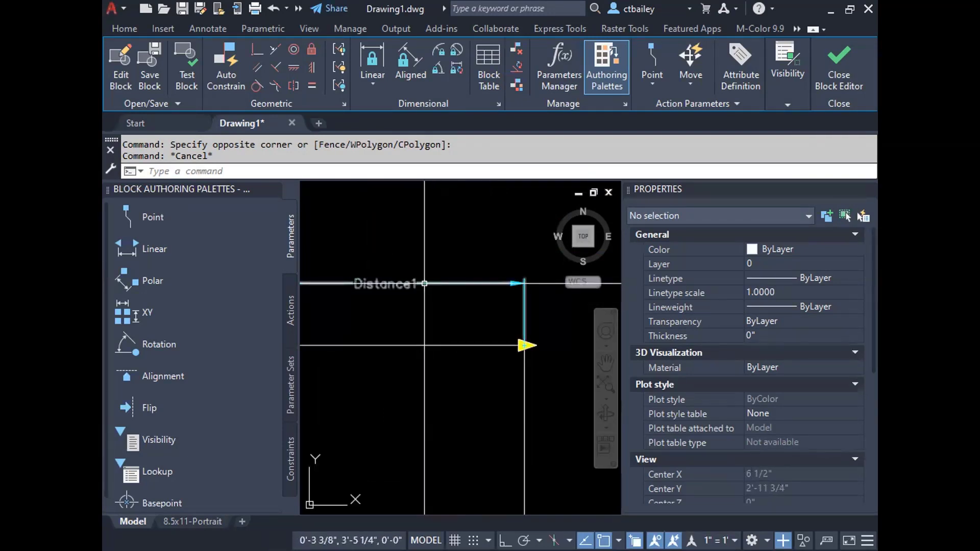
{"action": "left_click", "coordinate": [424, 283]}
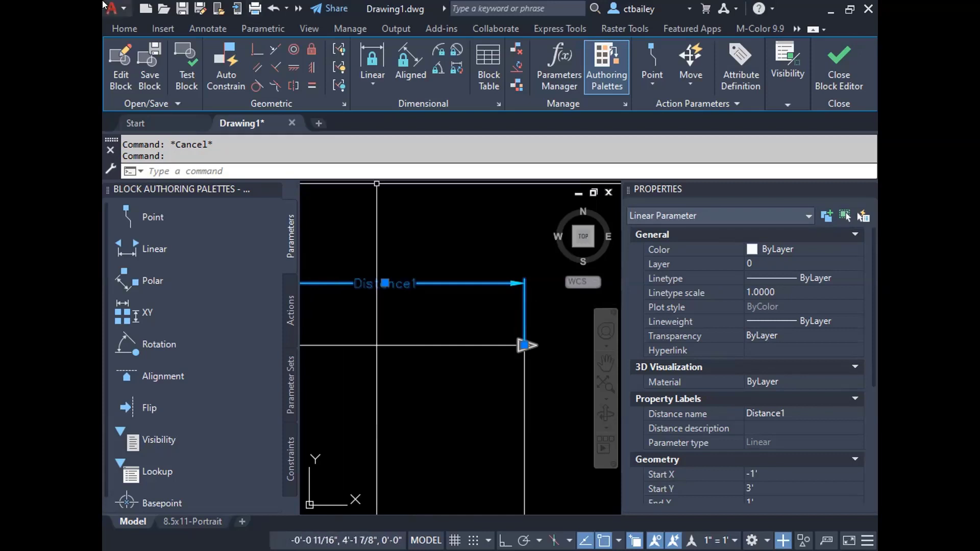
{"action": "key", "text": "Escape"}
{"action": "scroll", "coordinate": [466, 243], "scroll_direction": "down", "scroll_amount": 2}
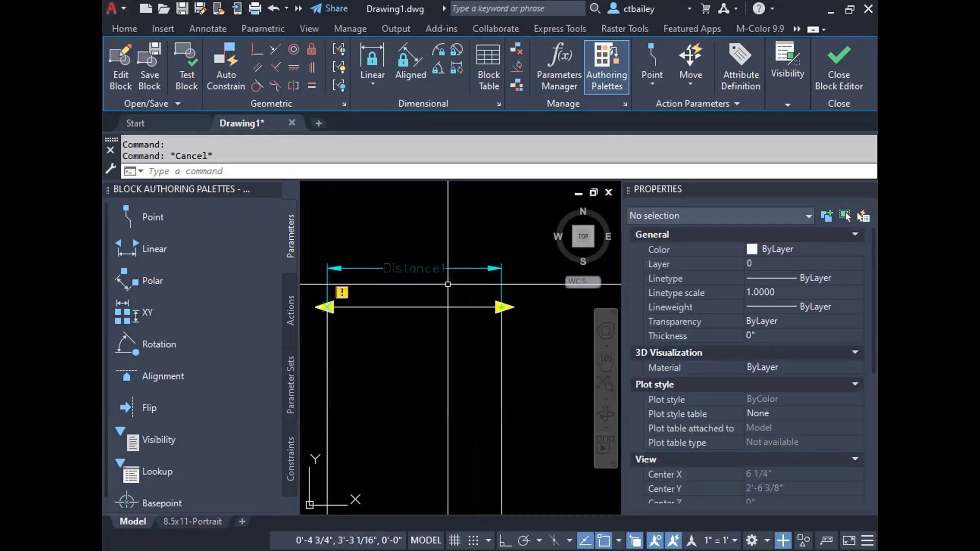
Select the linear parameter, then undock and enlarge the Properties palette to show all of its properties.
{"action": "left_click", "coordinate": [407, 268]}
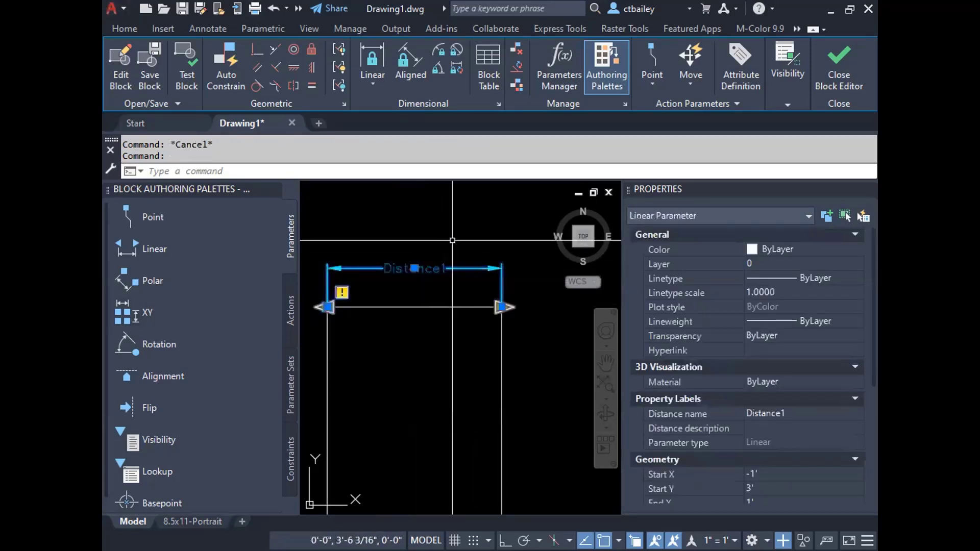
{"action": "left_click_drag", "start_coordinate": [624, 88], "coordinate": [685, 91]}
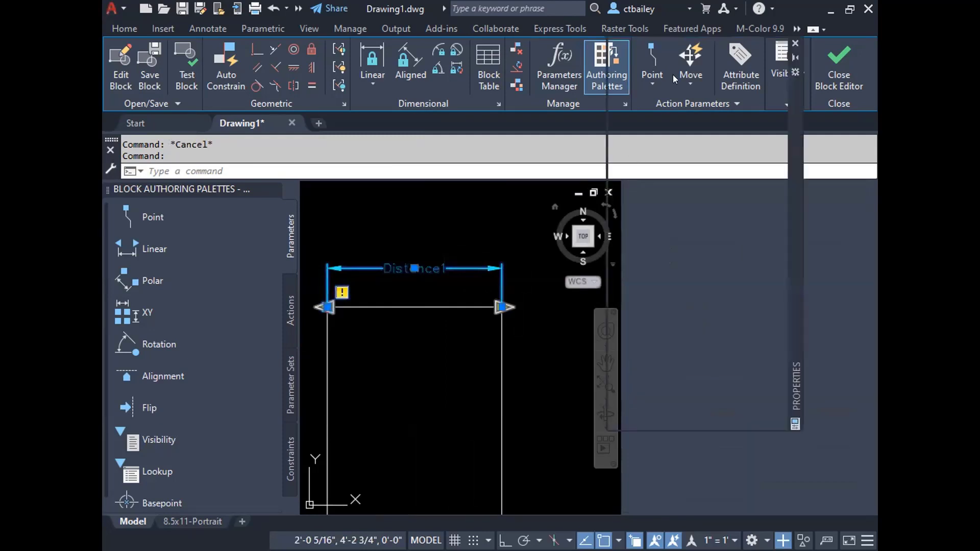
{"action": "scroll", "coordinate": [730, 263], "scroll_direction": "down", "scroll_amount": 3}
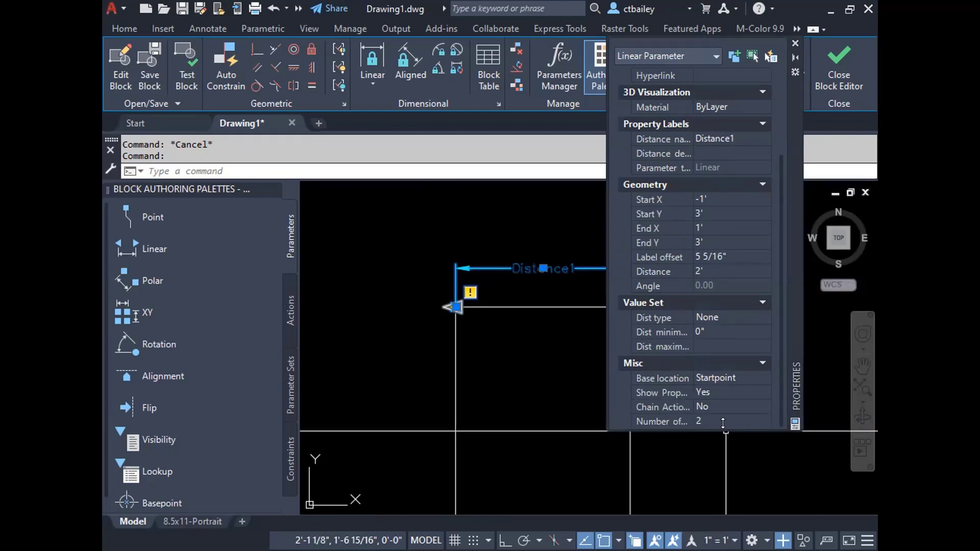
{"action": "left_click_drag", "start_coordinate": [713, 431], "coordinate": [713, 523]}
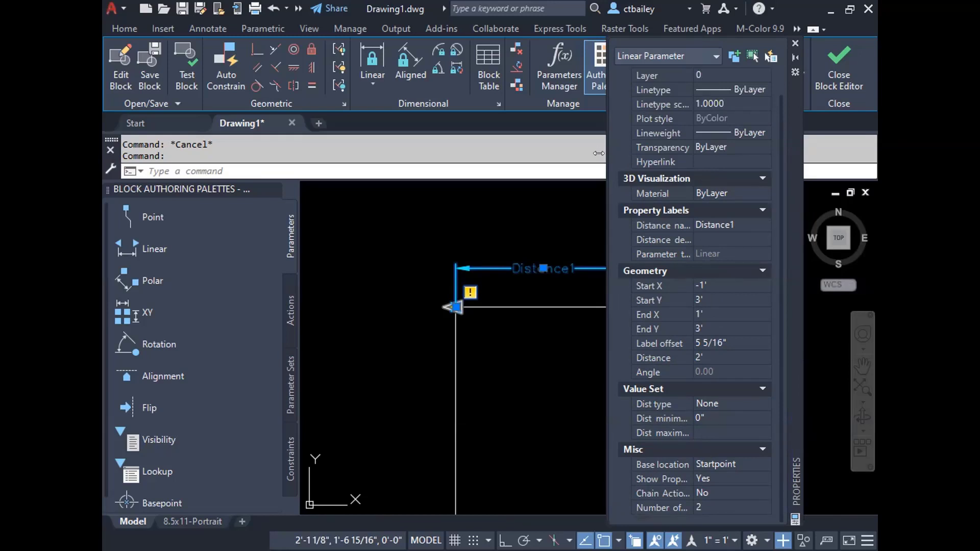
{"action": "left_click_drag", "start_coordinate": [598, 153], "coordinate": [518, 151]}
Rename the linear parameter's distance name to Width.
{"action": "left_click", "coordinate": [707, 223]}
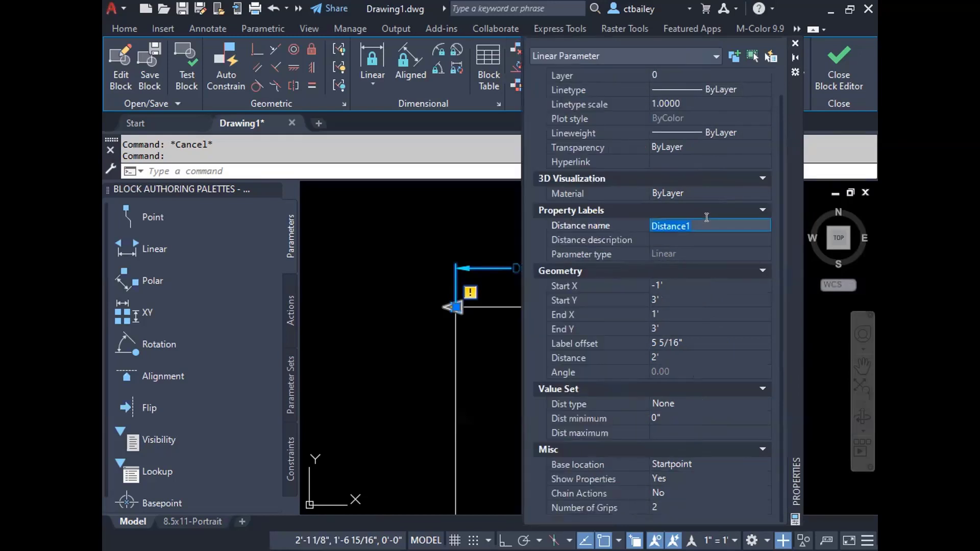
{"action": "type", "text": "Width"}
{"action": "key", "text": "Tab"}
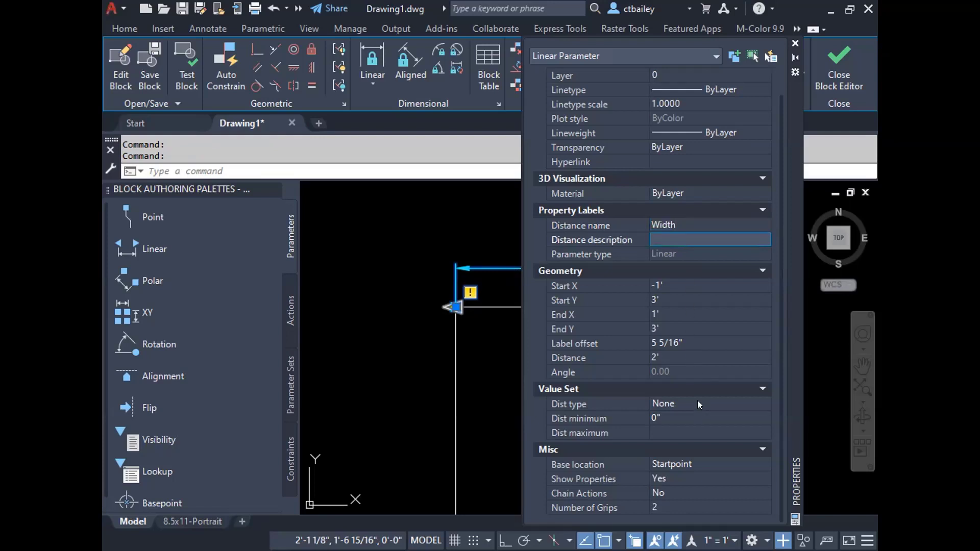
Keep the Width parameter's distance type at None and set its minimum to 14 inches and maximum to 96 inches.
{"action": "left_click", "coordinate": [697, 401]}
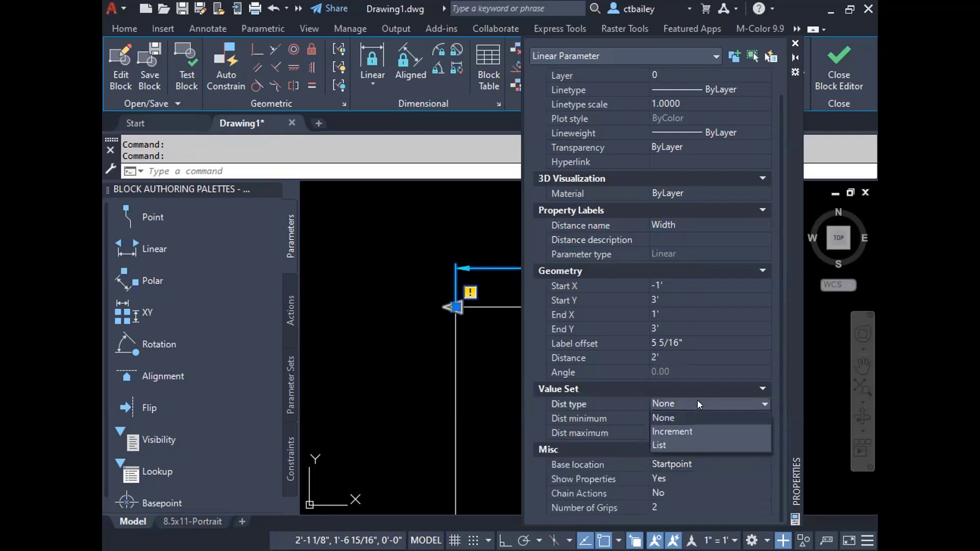
{"action": "left_click", "coordinate": [672, 417]}
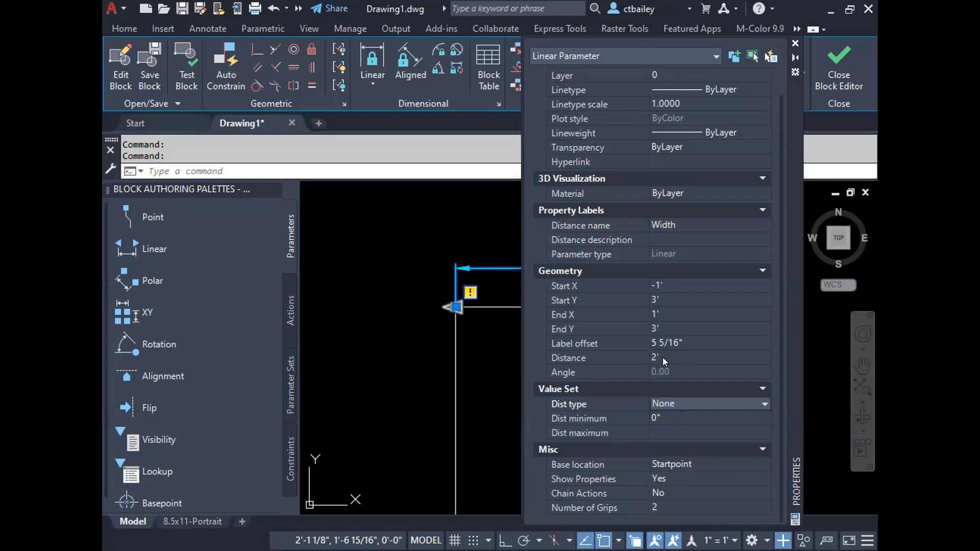
{"action": "left_click", "coordinate": [689, 415]}
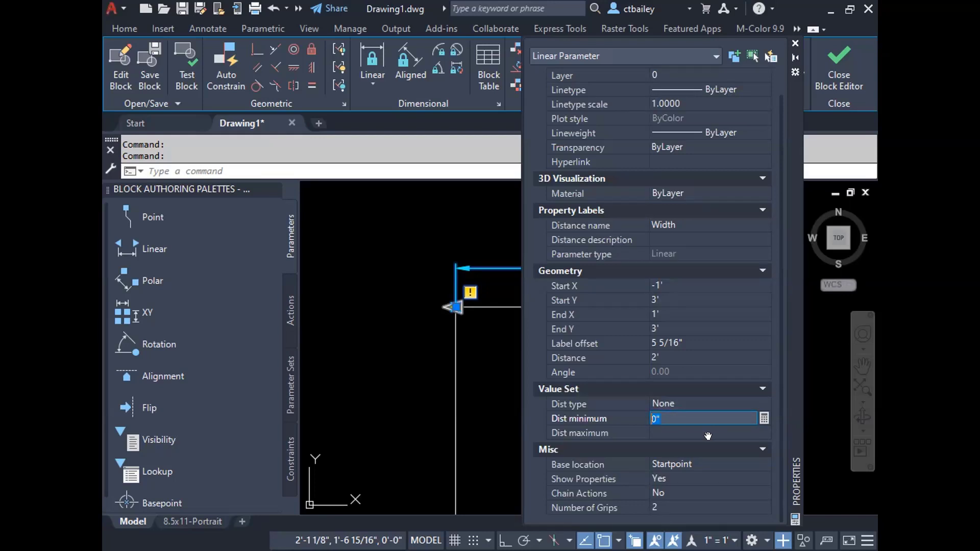
{"action": "type", "text": "14"}
{"action": "left_click", "coordinate": [693, 433]}
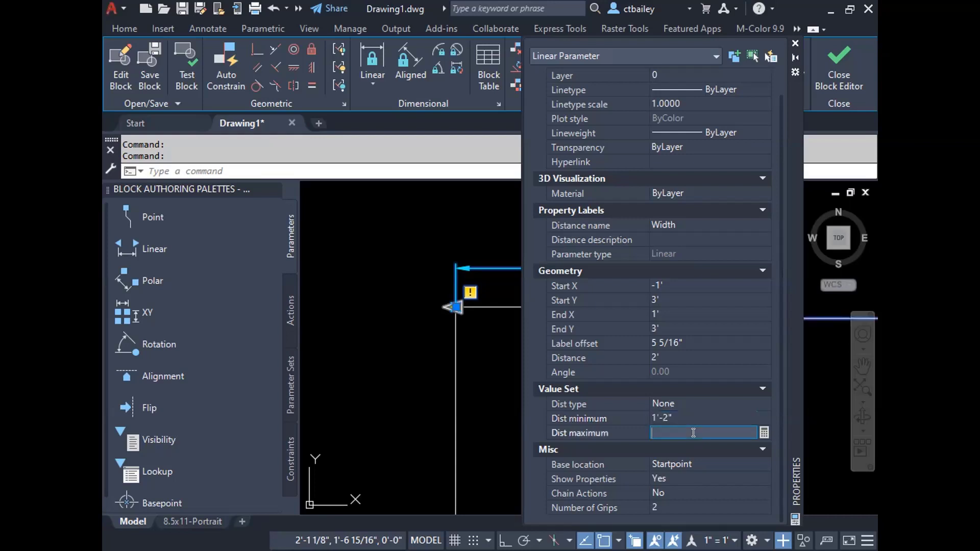
{"action": "type", "text": "96"}
{"action": "key", "text": "Return"}
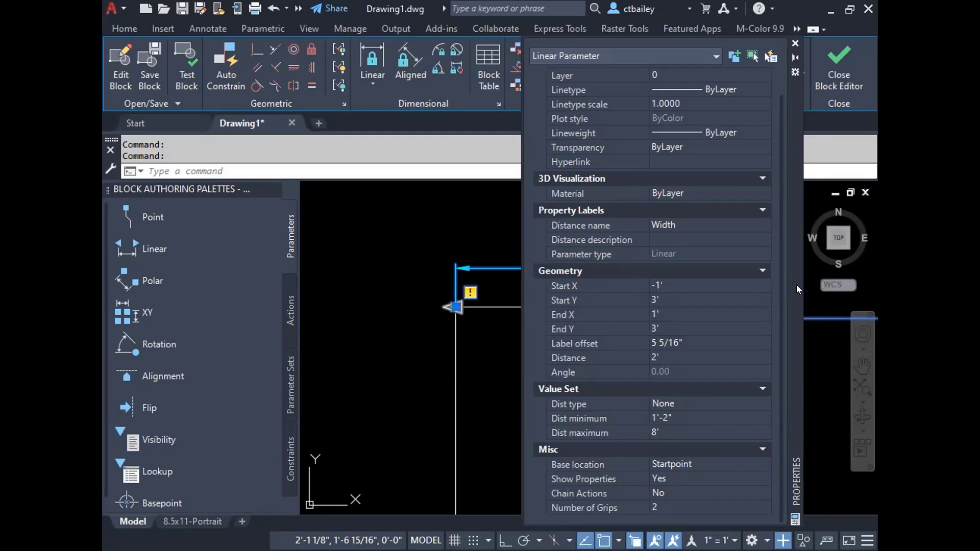
Reposition the Properties palette and check the Width parameter's base location options, keeping Startpoint.
{"action": "left_click_drag", "start_coordinate": [796, 285], "coordinate": [800, 250]}
{"action": "left_click", "coordinate": [692, 429]}
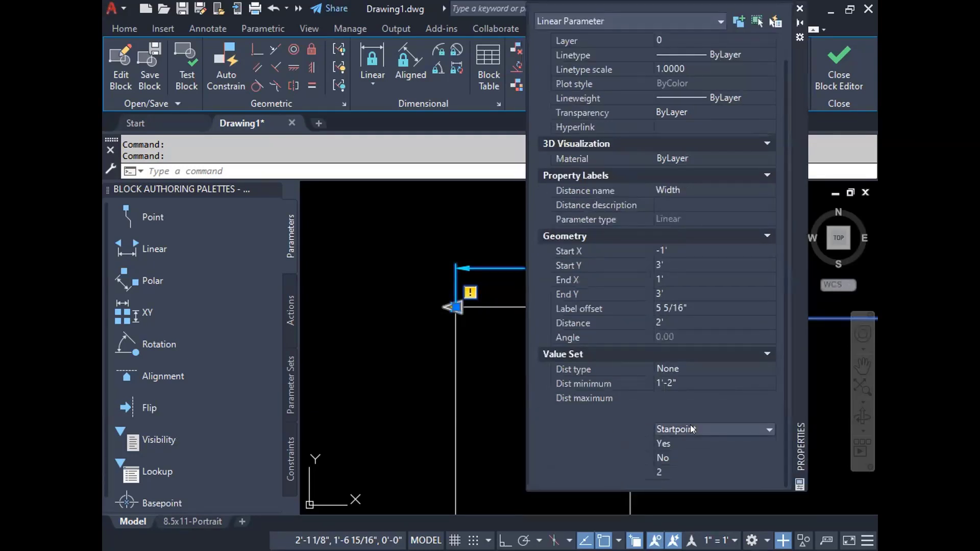
{"action": "left_click", "coordinate": [692, 429]}
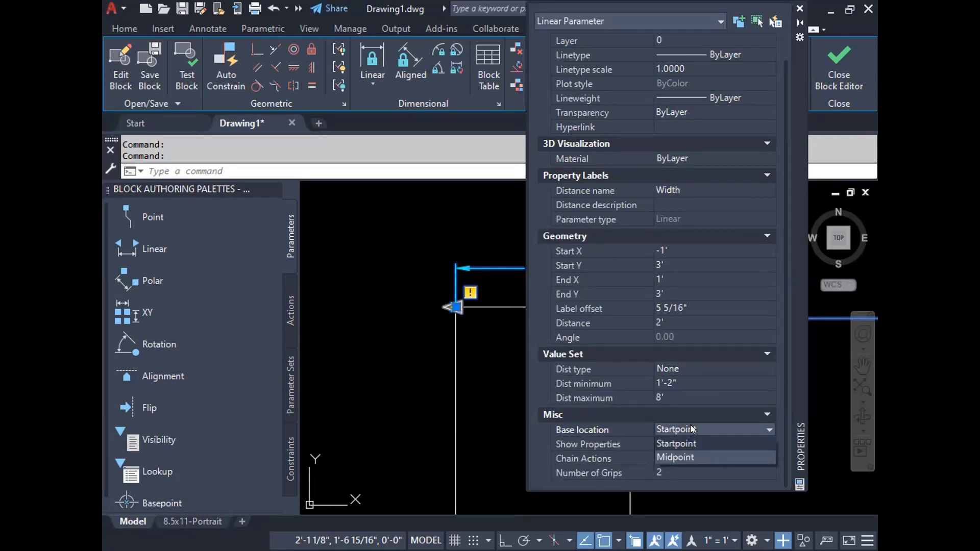
{"action": "left_click", "coordinate": [677, 443]}
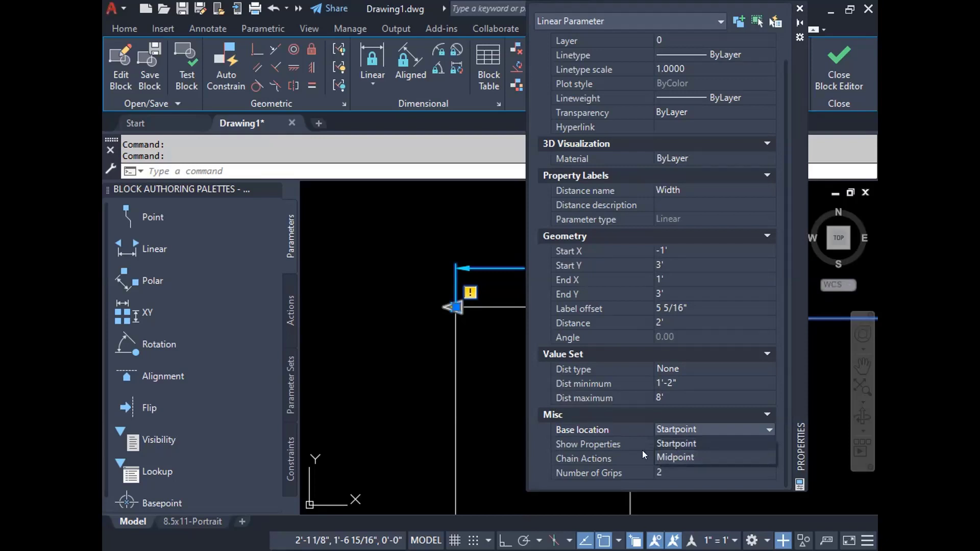
{"action": "left_click", "coordinate": [580, 456]}
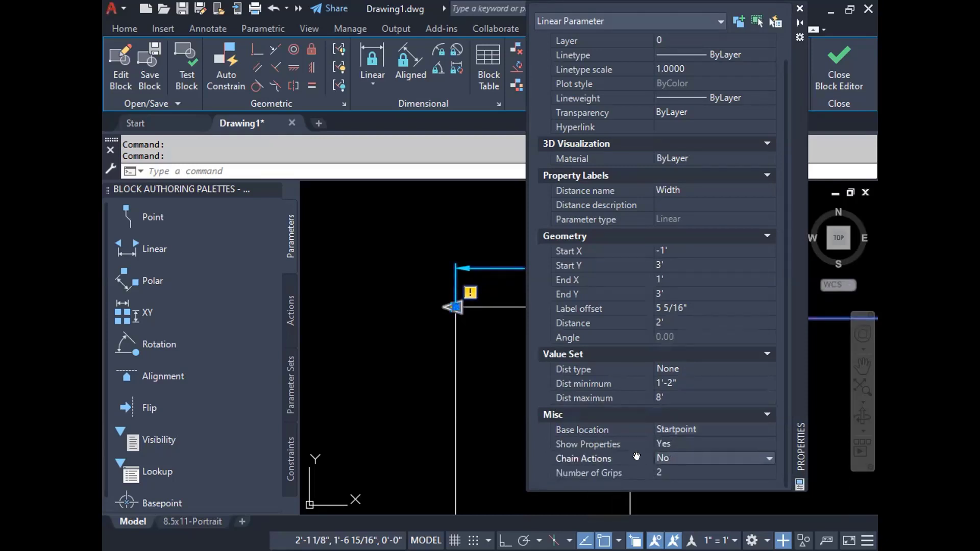
Set the Width parameter's number of grips to 1.
{"action": "left_click", "coordinate": [697, 471]}
{"action": "left_click", "coordinate": [697, 471]}
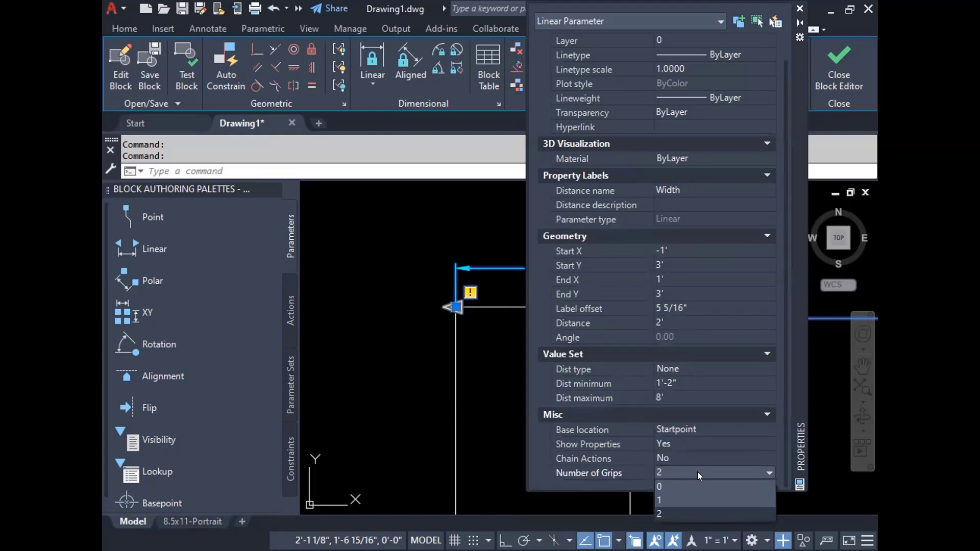
{"action": "key", "text": "Up"}
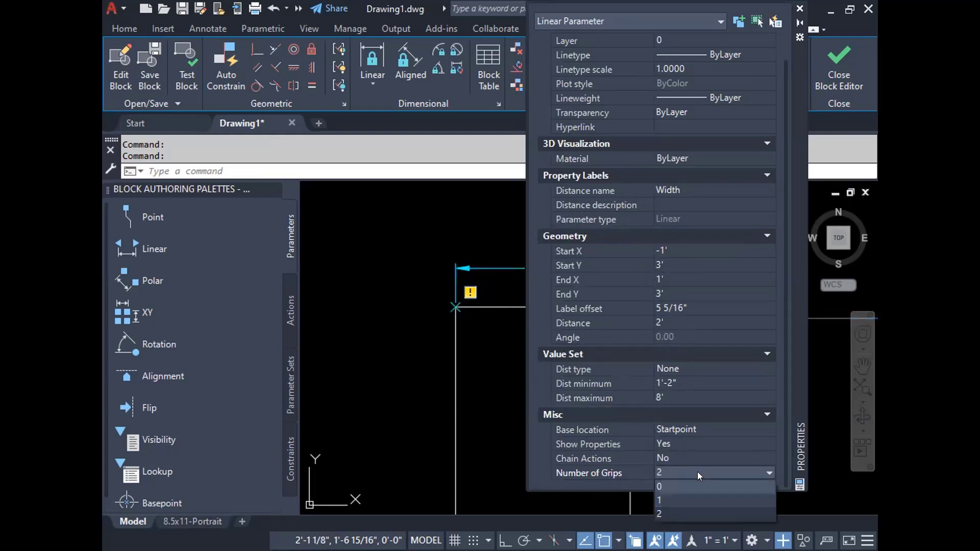
{"action": "key", "text": "Return"}
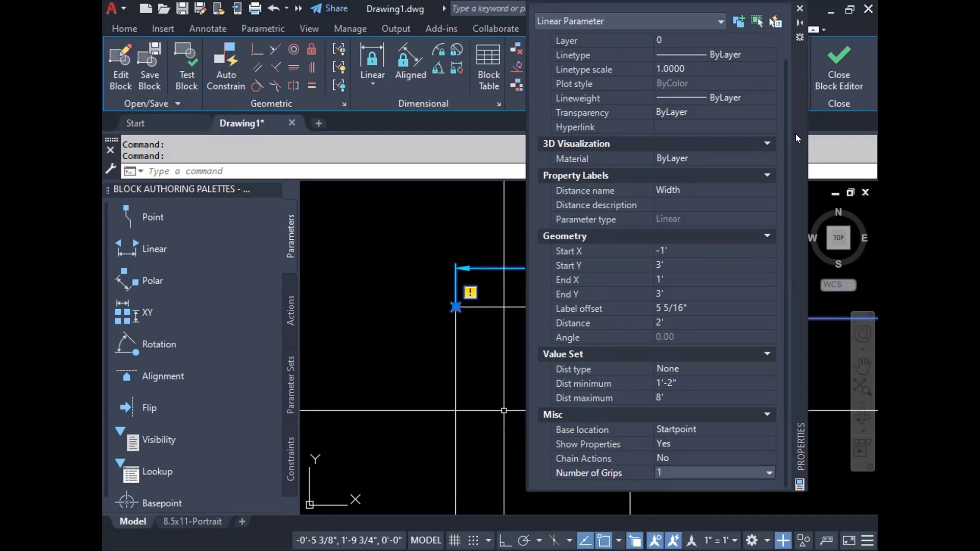
Dock the Properties palette again, deselect the parameter, and close the Block Editor saving the changes to Window.
{"action": "left_click_drag", "start_coordinate": [799, 205], "coordinate": [874, 205]}
{"action": "key", "text": "Escape"}
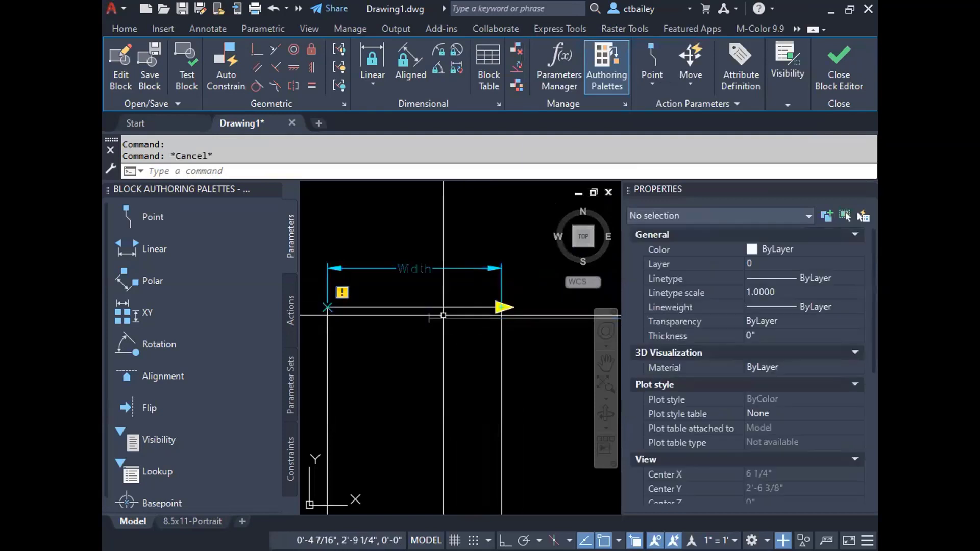
{"action": "left_click", "coordinate": [833, 69]}
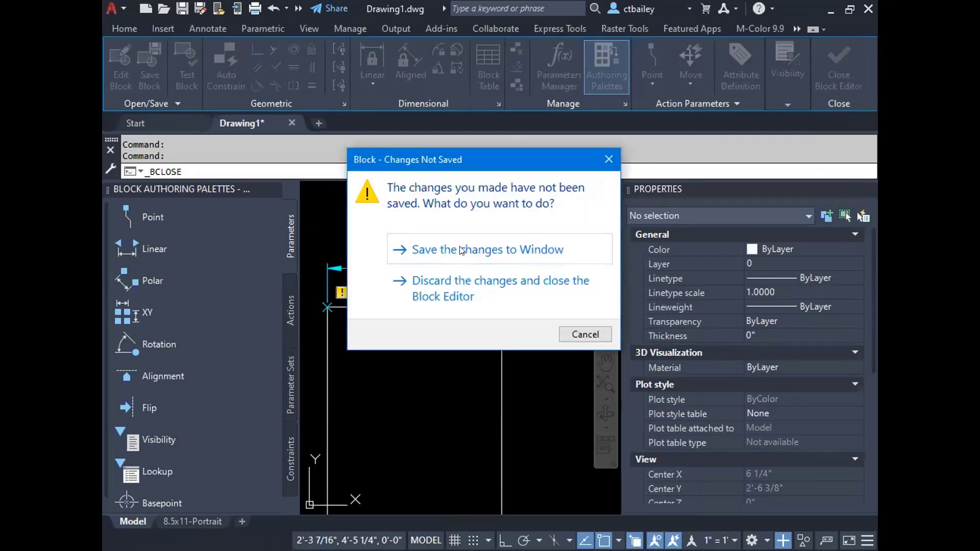
{"action": "left_click", "coordinate": [460, 249]}
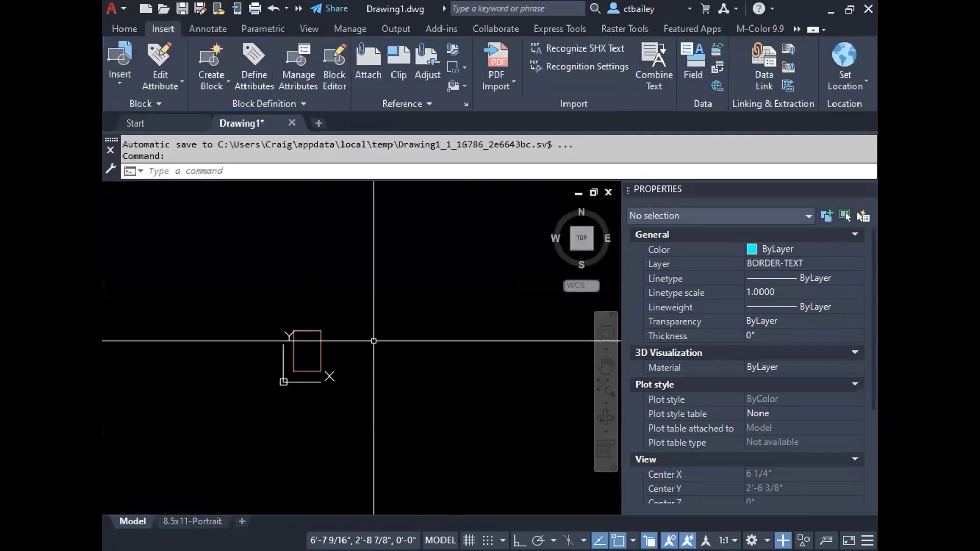
Select the Window block in the drawing and move it slightly by its insertion grip.
{"action": "scroll", "coordinate": [395, 321], "scroll_direction": "up", "scroll_amount": 4}
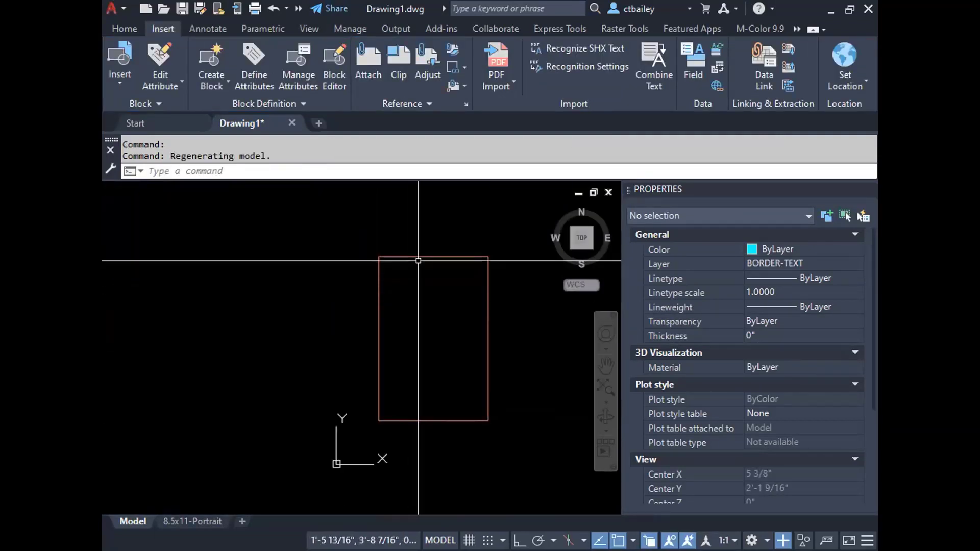
{"action": "left_click", "coordinate": [380, 303]}
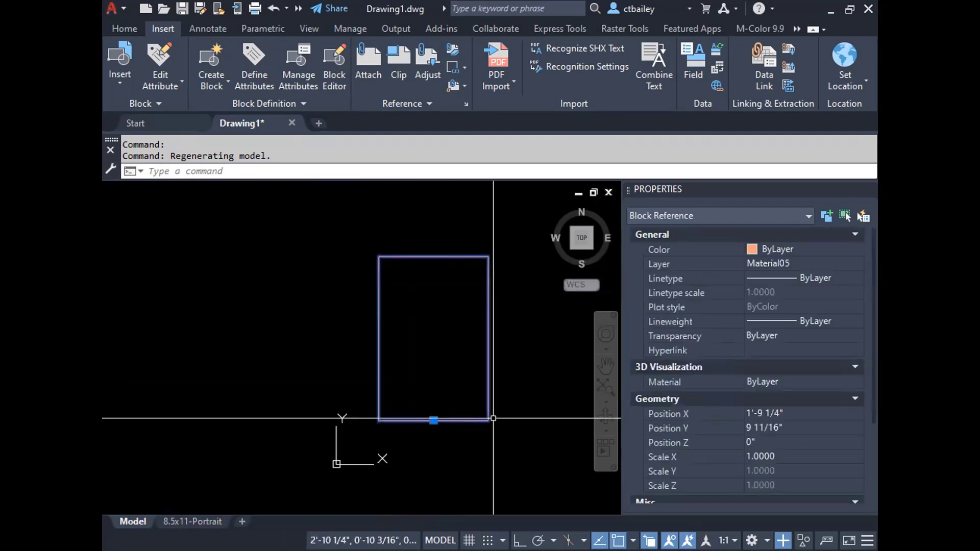
{"action": "left_click", "coordinate": [433, 420]}
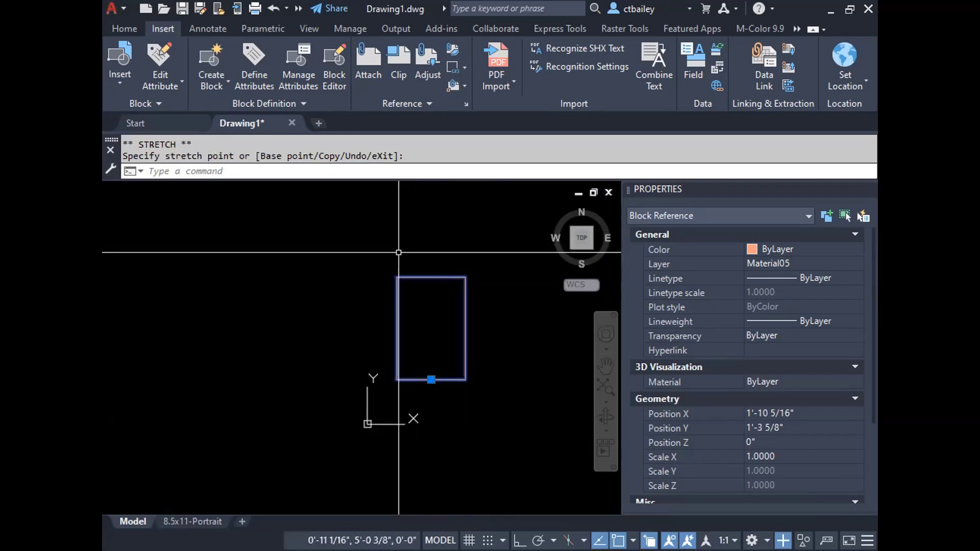
{"action": "key", "text": "Escape"}
Reopen the Window block in the Block Editor.
{"action": "scroll", "coordinate": [466, 268], "scroll_direction": "up", "scroll_amount": 2}
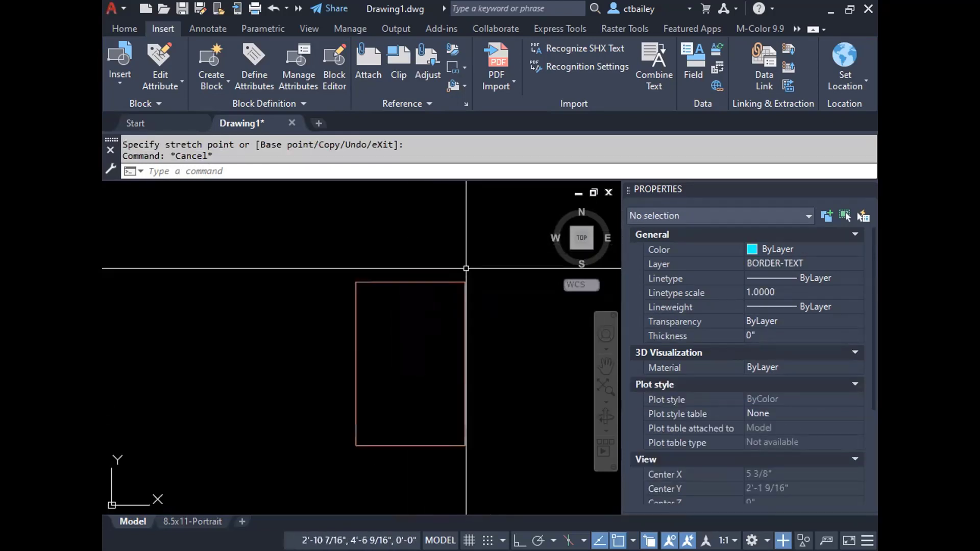
{"action": "left_click", "coordinate": [431, 280]}
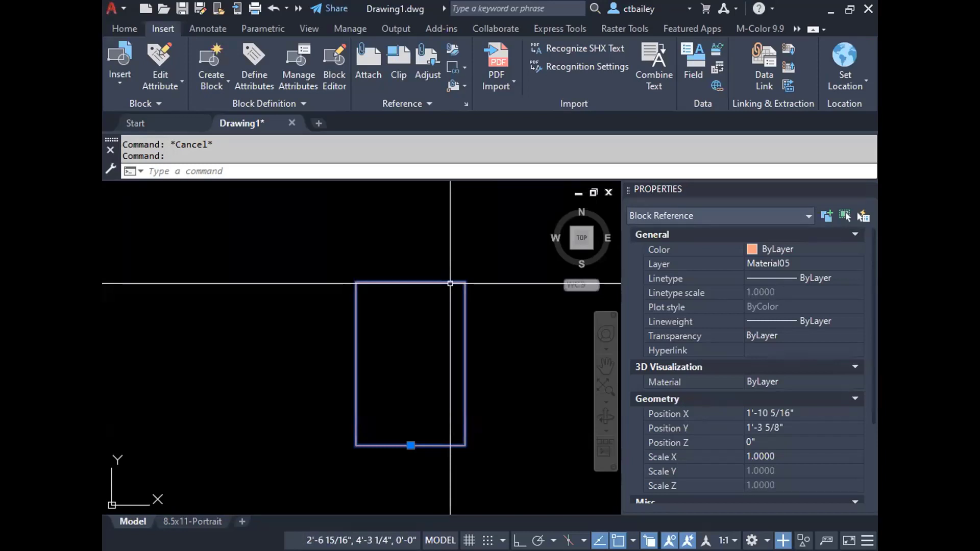
{"action": "right_click", "coordinate": [447, 282]}
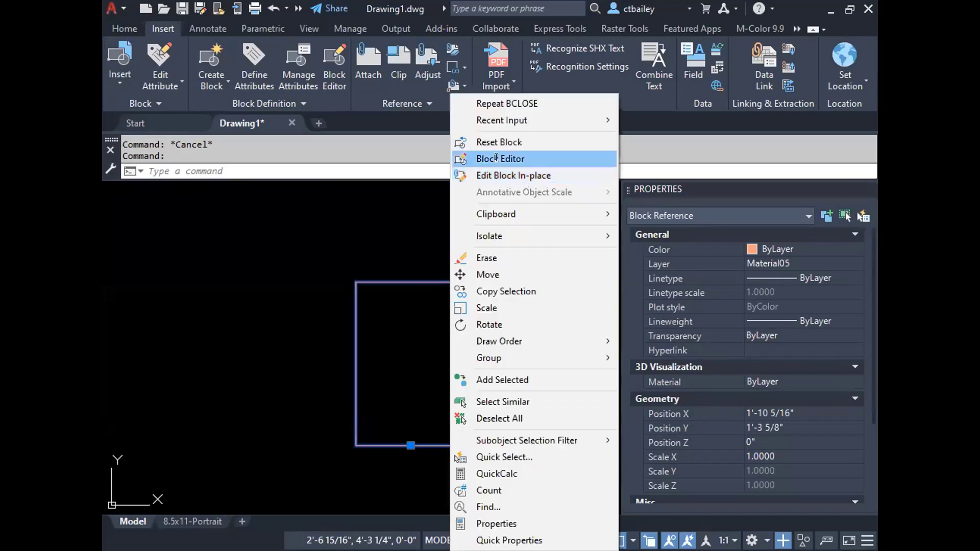
{"action": "left_click", "coordinate": [495, 158]}
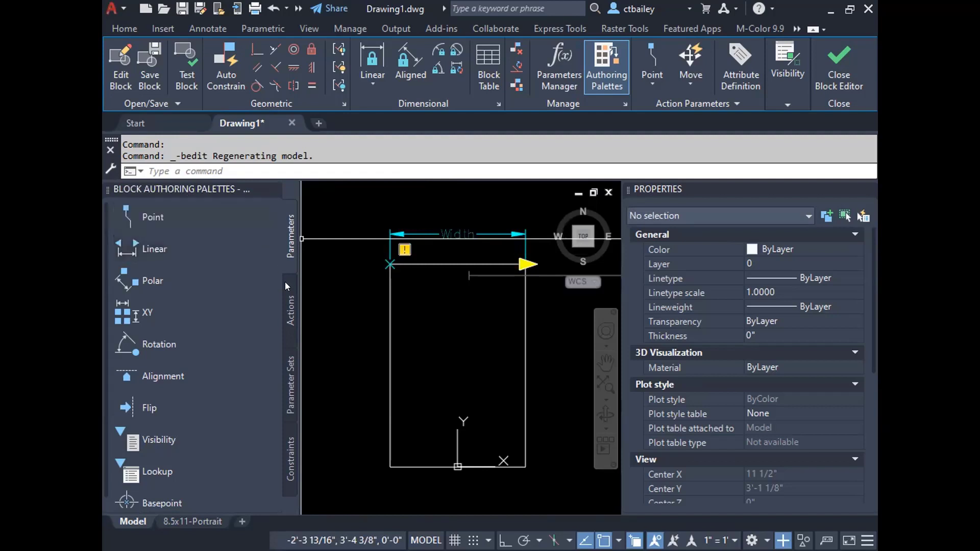
Add a Stretch action to the Width parameter's right end point, framing the window's right side and choosing the rectangle as the object to stretch.
{"action": "left_click", "coordinate": [289, 316]}
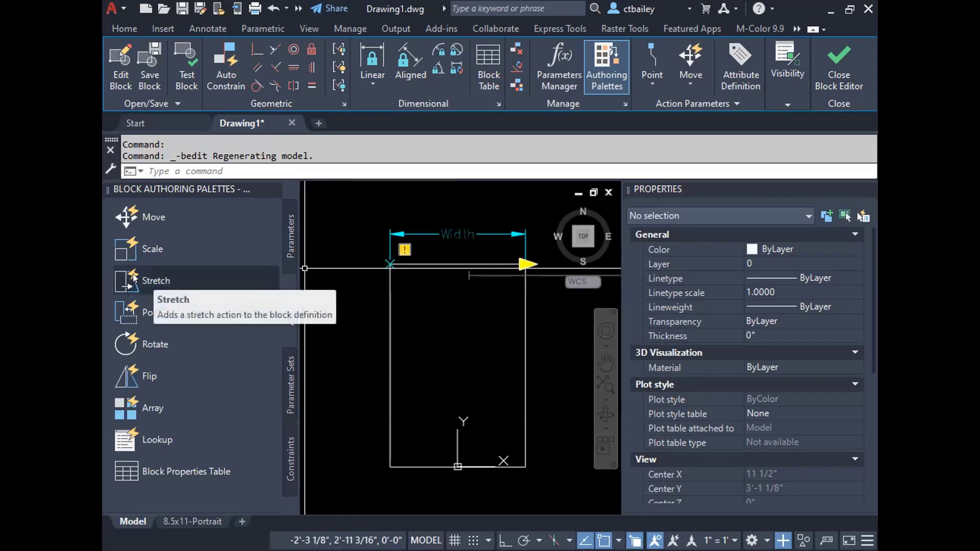
{"action": "left_click", "coordinate": [148, 280]}
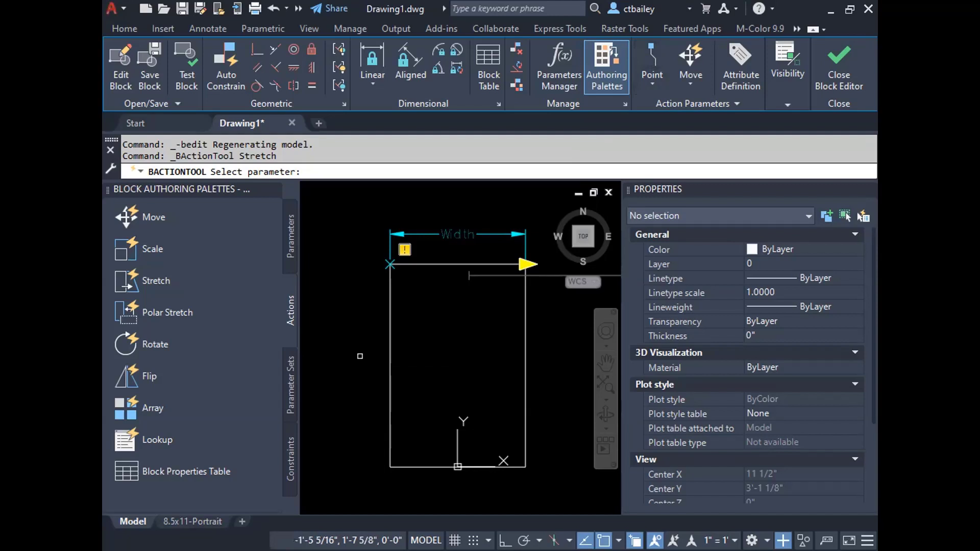
{"action": "left_click", "coordinate": [450, 234]}
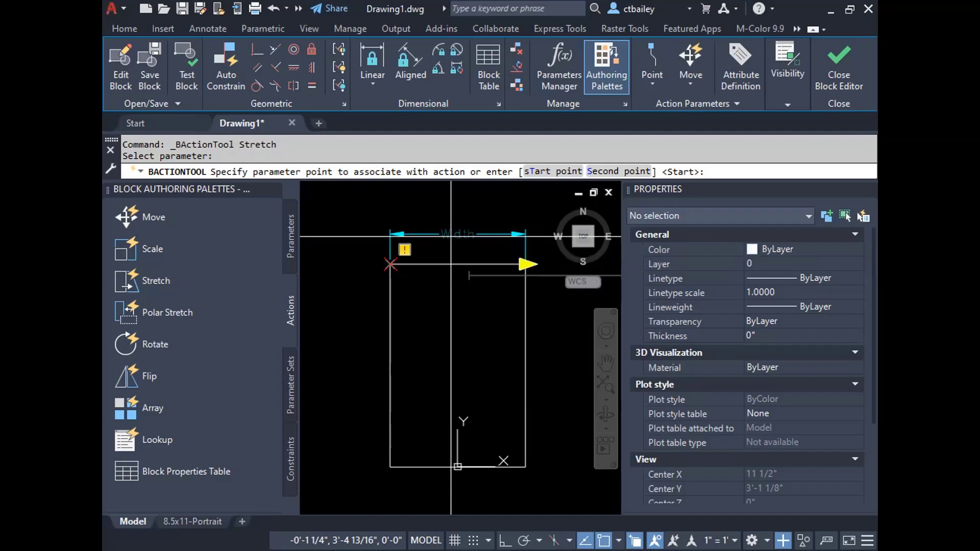
{"action": "left_click", "coordinate": [525, 263]}
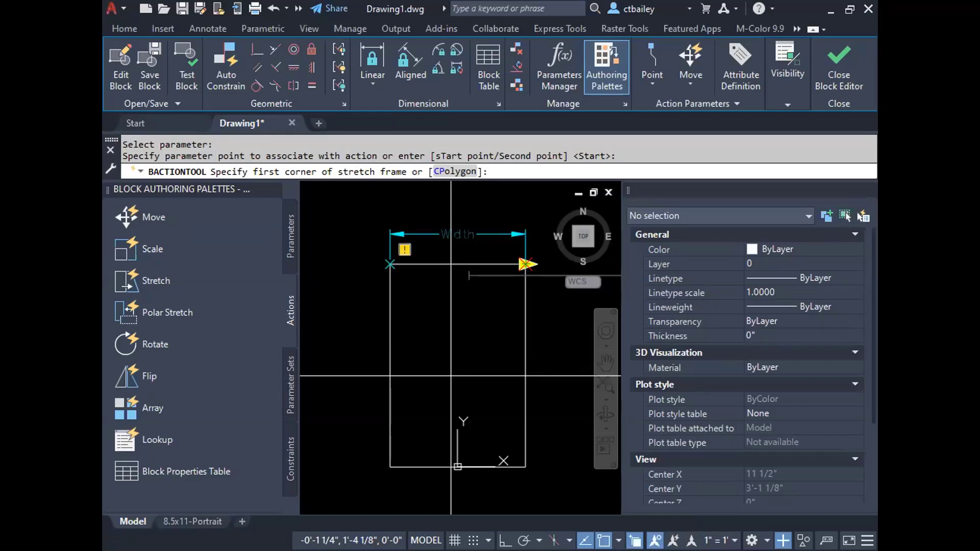
{"action": "scroll", "coordinate": [389, 320], "scroll_direction": "down", "scroll_amount": 2}
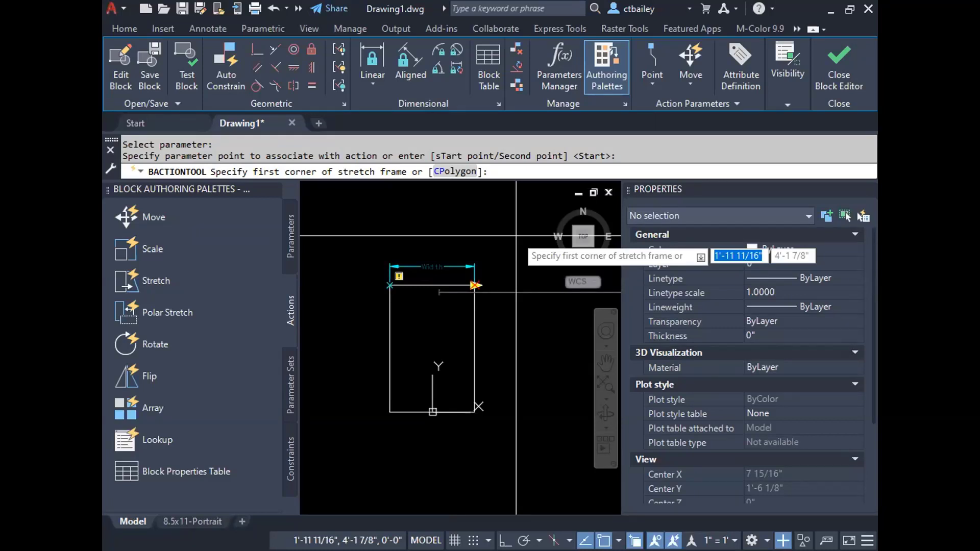
{"action": "left_click", "coordinate": [515, 235]}
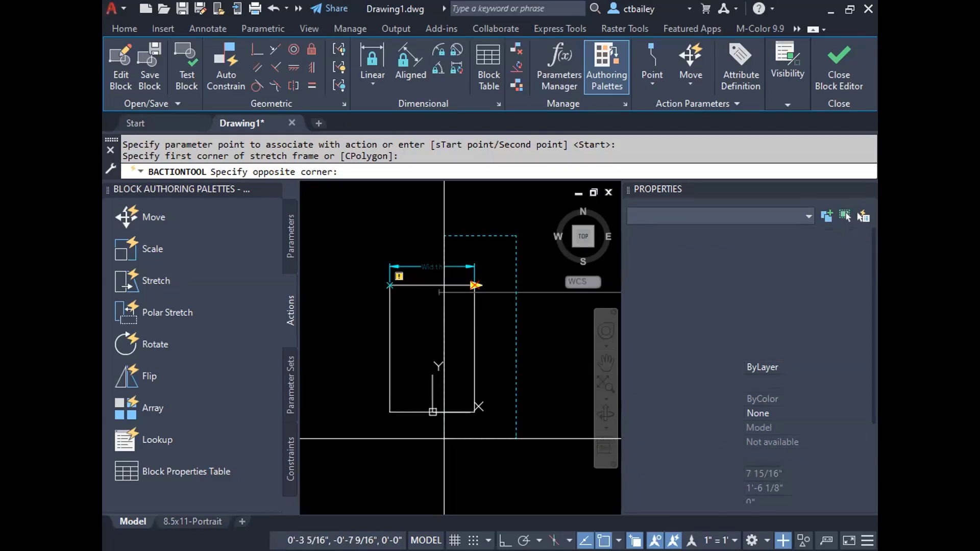
{"action": "left_click", "coordinate": [444, 438]}
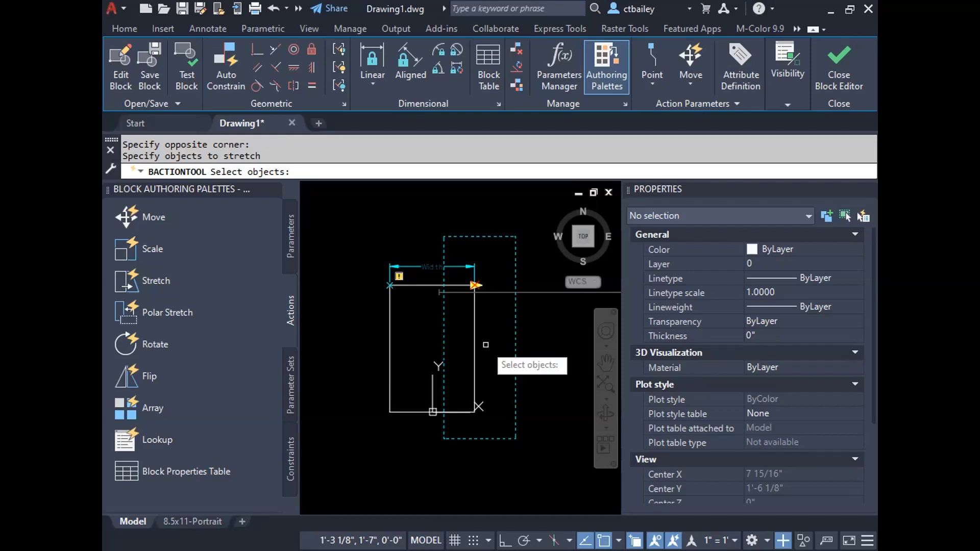
{"action": "left_click", "coordinate": [471, 340]}
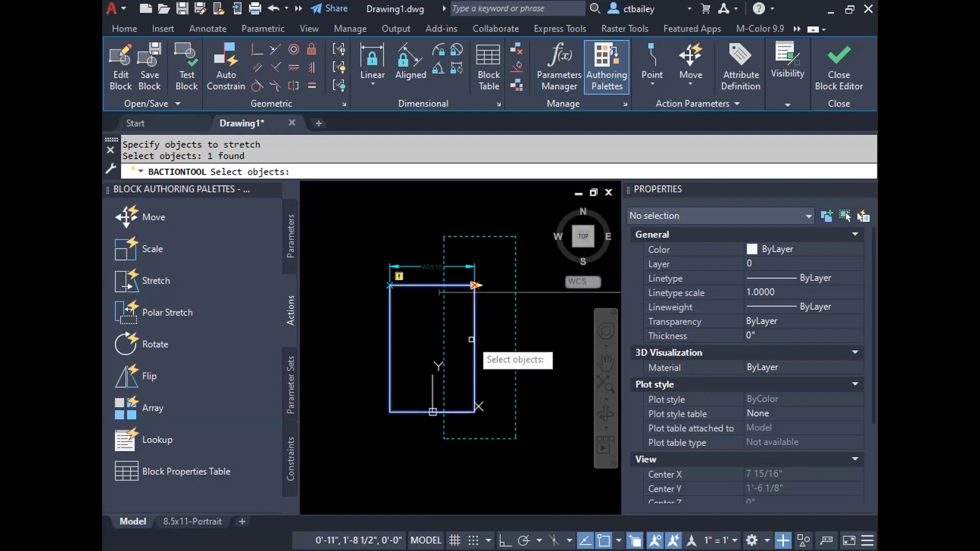
{"action": "key", "text": "Return"}
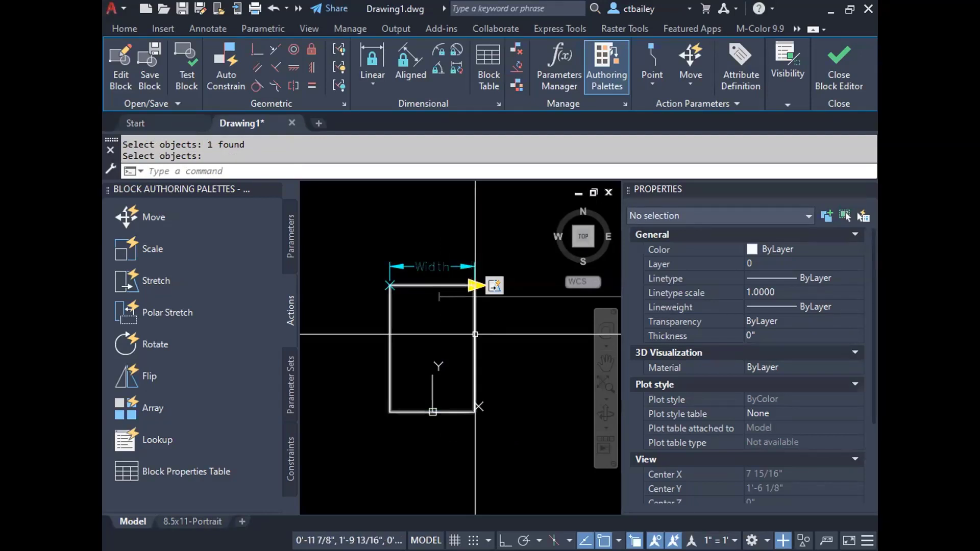
Check the new Stretch action's frame, and close the Block Editor saving the changes to the Window block.
{"action": "mouse_move", "coordinate": [493, 279]}
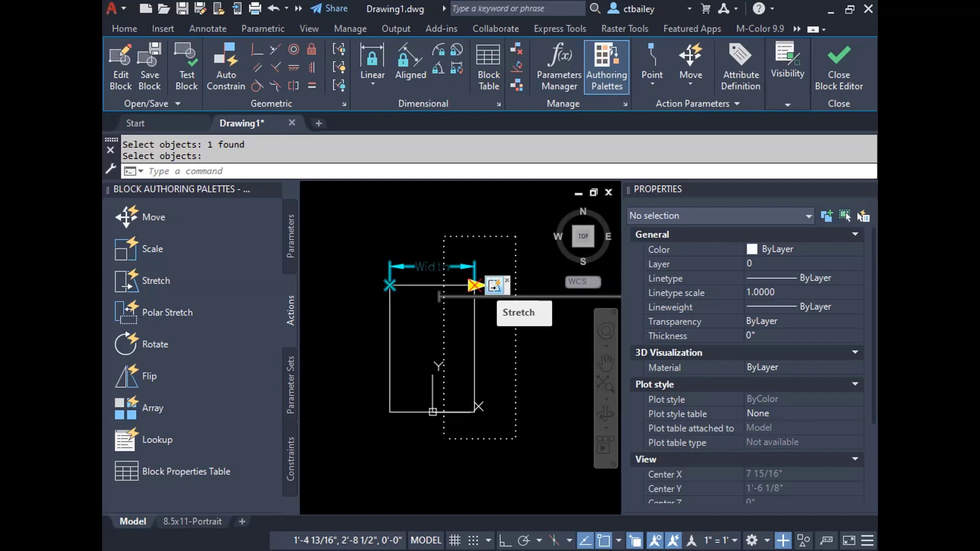
{"action": "left_click", "coordinate": [832, 66]}
{"action": "left_click", "coordinate": [411, 271]}
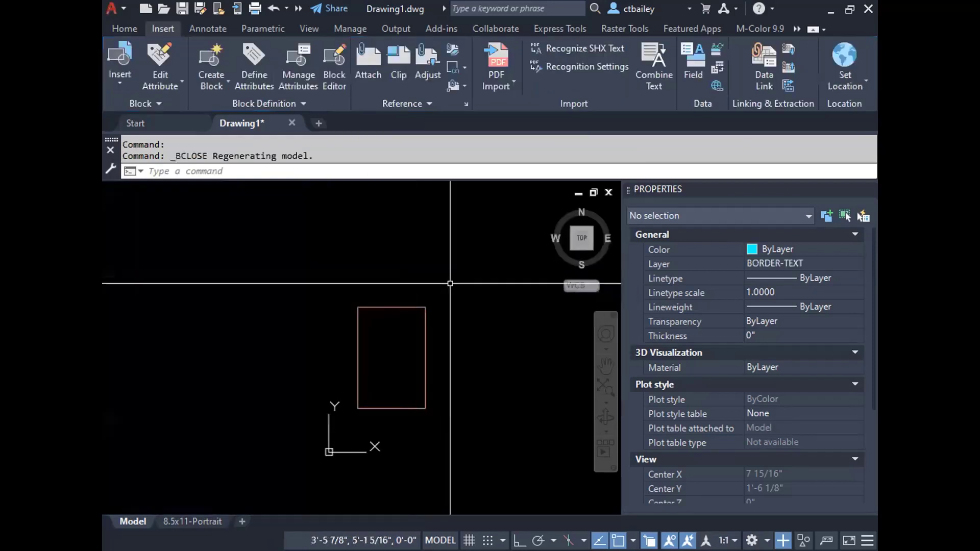
Stretch the Window block to about 3'-6" wide with its Width grip.
{"action": "left_click", "coordinate": [426, 340]}
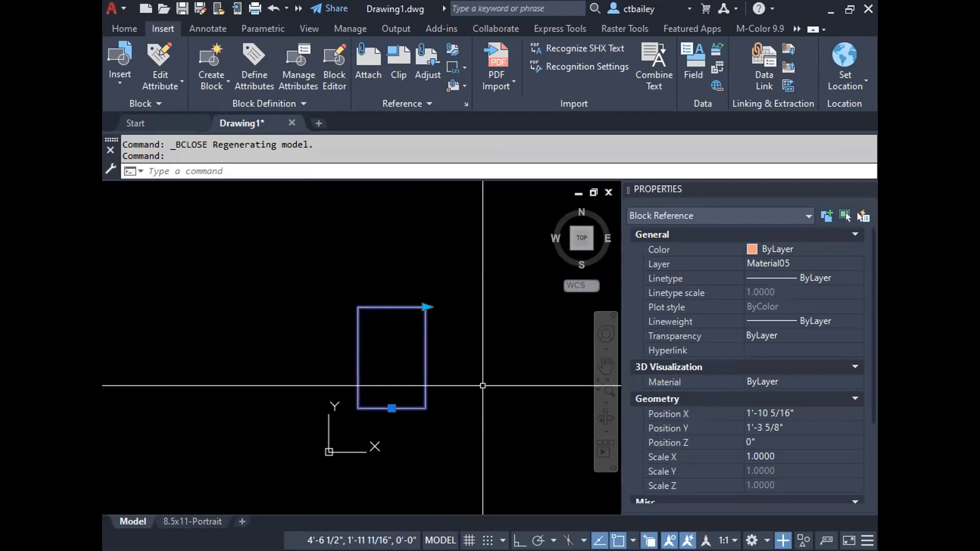
{"action": "left_click", "coordinate": [425, 307]}
{"action": "left_click", "coordinate": [489, 350]}
{"action": "key", "text": "Escape"}
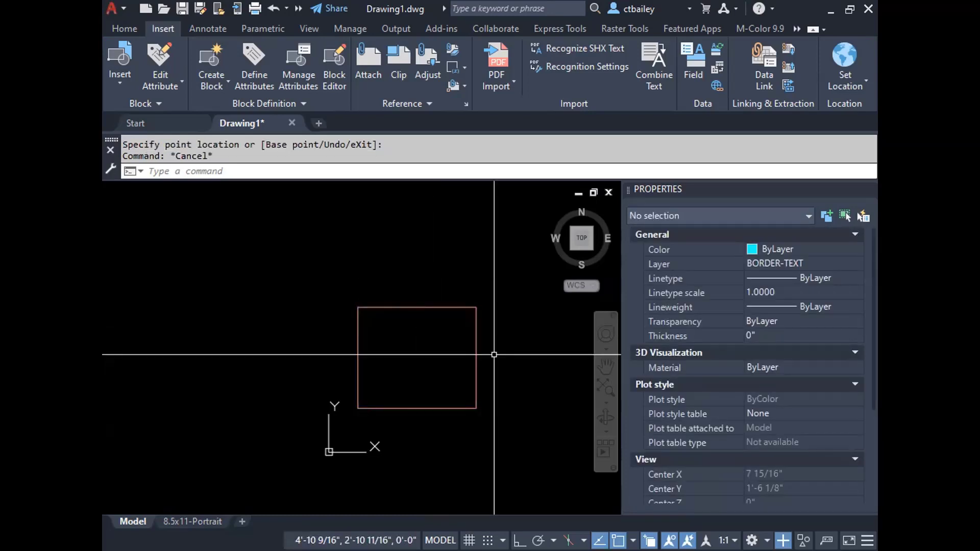
Turn Ortho on and object snap off, and set the Window block's width to 48 inches with its Width grip.
{"action": "left_click", "coordinate": [494, 354]}
{"action": "left_click", "coordinate": [476, 306]}
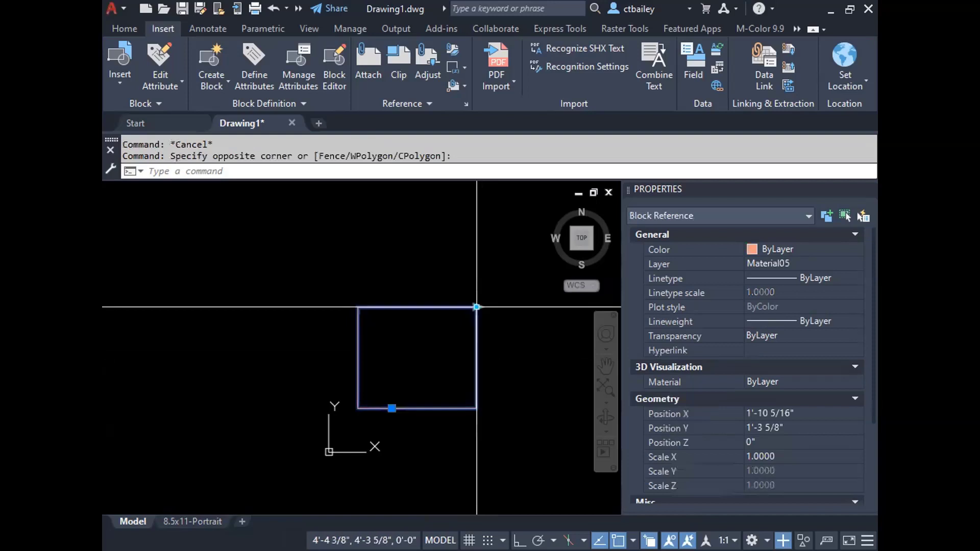
{"action": "left_click", "coordinate": [476, 307]}
{"action": "key", "text": "F8"}
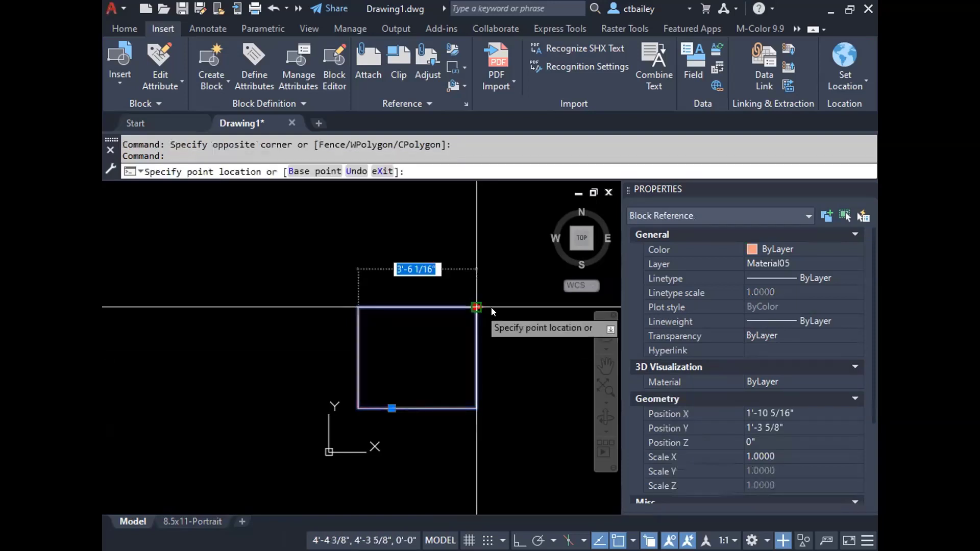
{"action": "key", "text": "F3"}
{"action": "type", "text": "48"}
{"action": "key", "text": "Return"}
{"action": "key", "text": "Escape"}
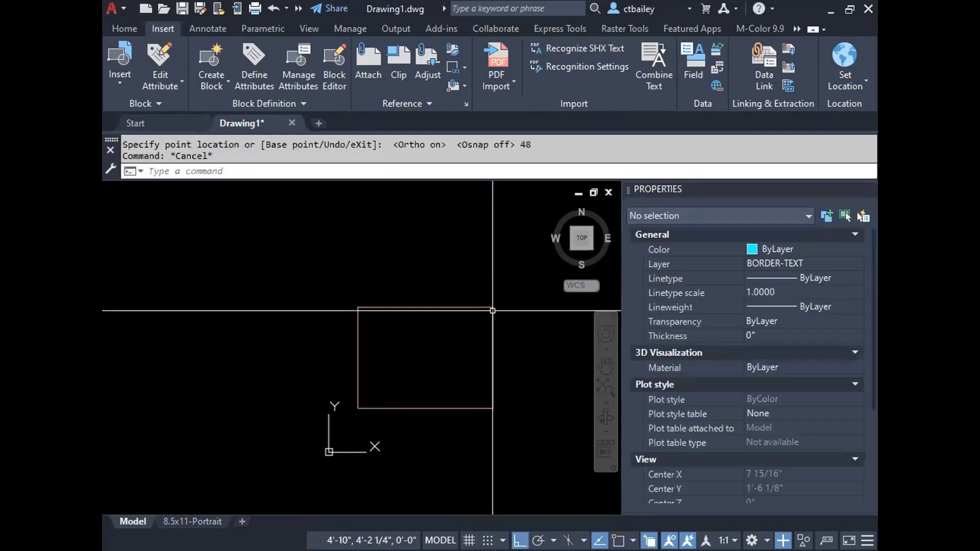
Try to set the Window block's width to 10 inches with its Width grip.
{"action": "left_click", "coordinate": [482, 353]}
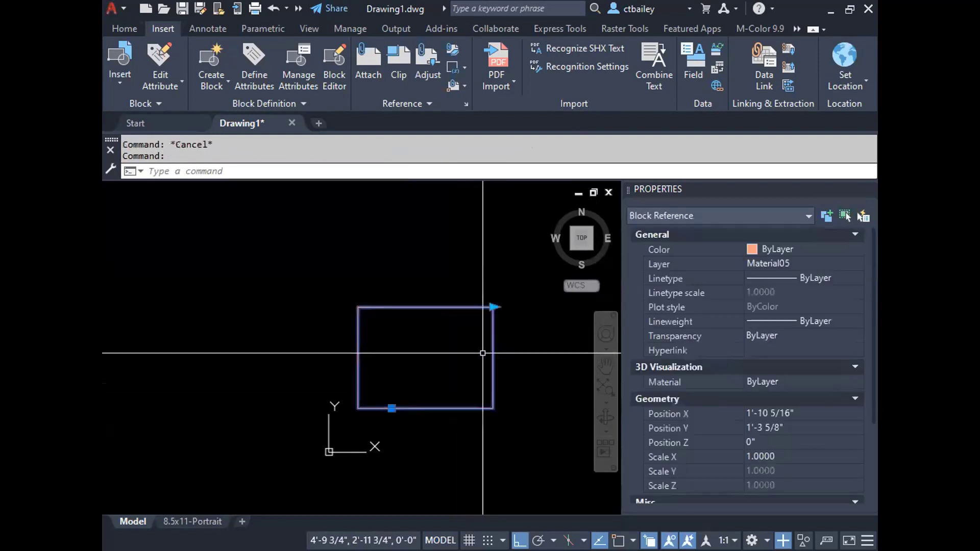
{"action": "left_click", "coordinate": [493, 307]}
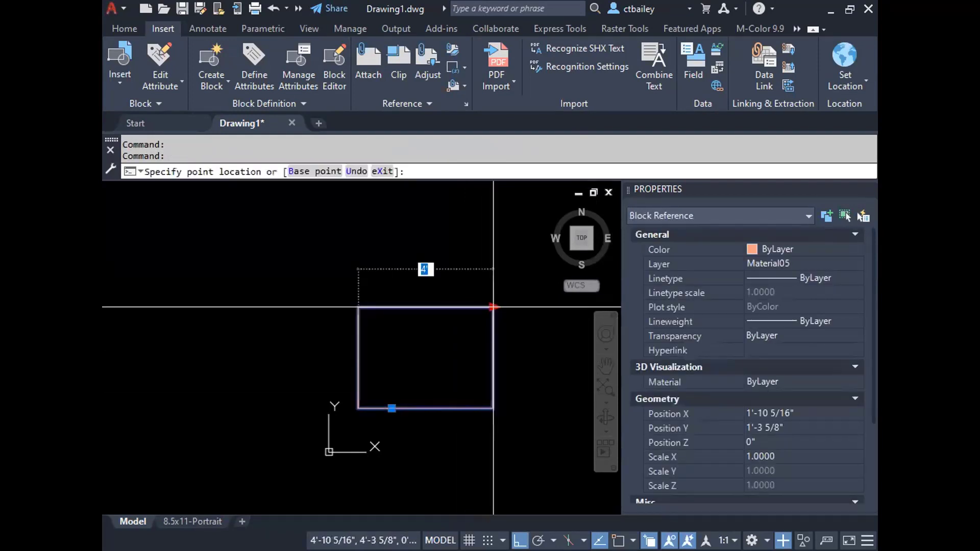
{"action": "type", "text": "10"}
{"action": "key", "text": "Return"}
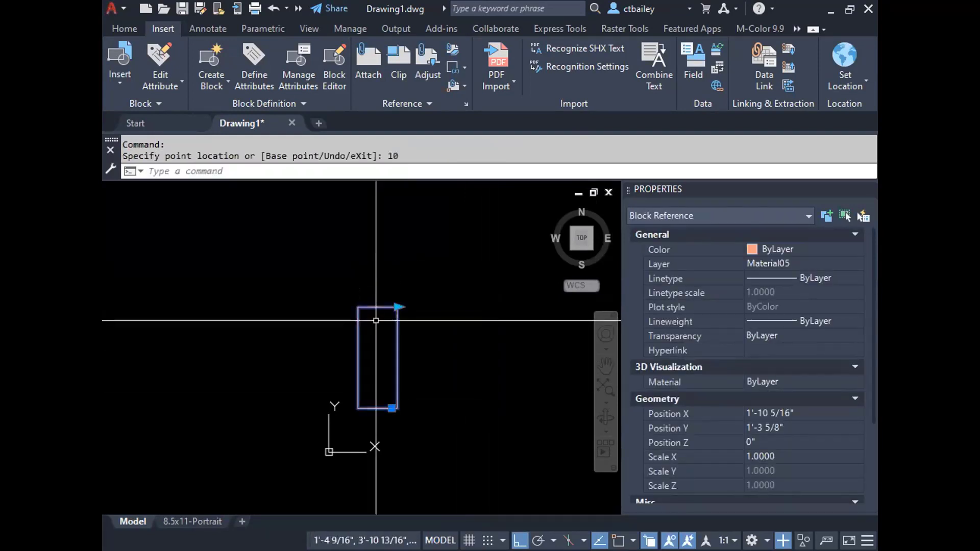
{"action": "key", "text": "Escape"}
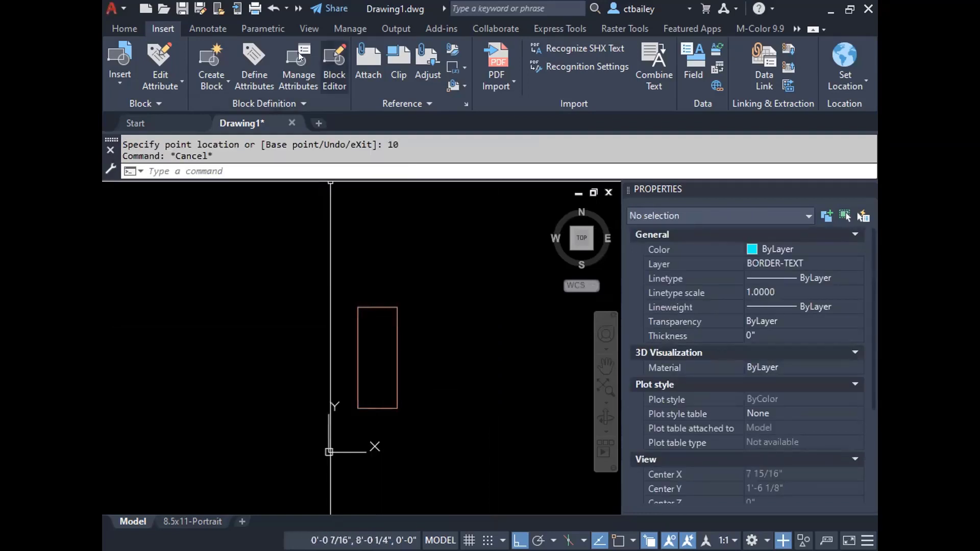
Dimension the Window block's width to check it, and erase the dimension.
{"action": "left_click", "coordinate": [200, 28]}
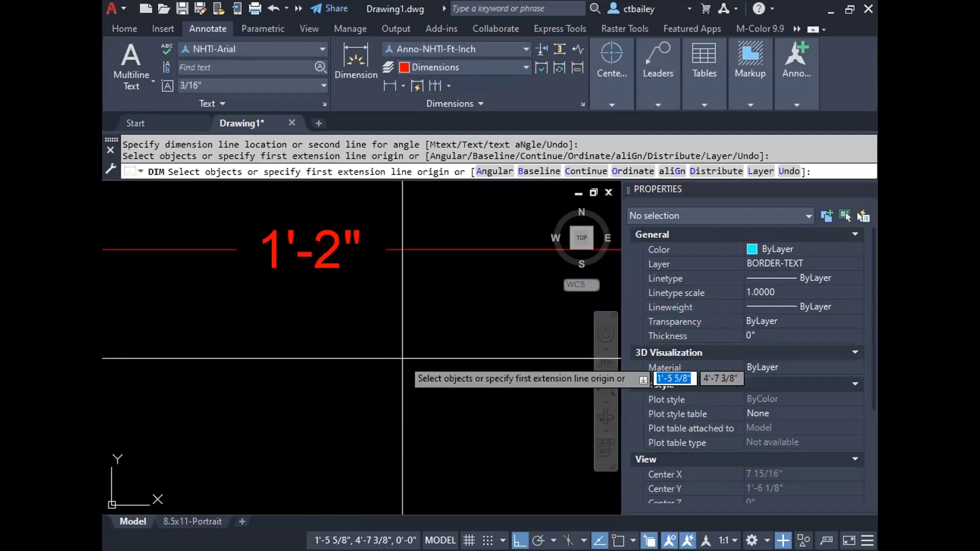
{"action": "key", "text": "Escape"}
{"action": "key", "text": "Escape"}
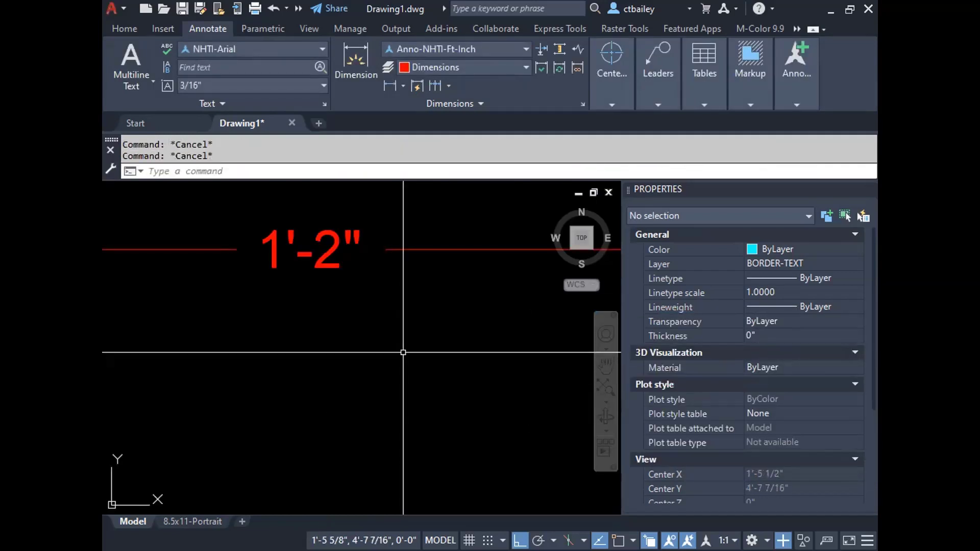
{"action": "left_click", "coordinate": [386, 318]}
{"action": "left_click", "coordinate": [292, 247]}
{"action": "key", "text": "Delete"}
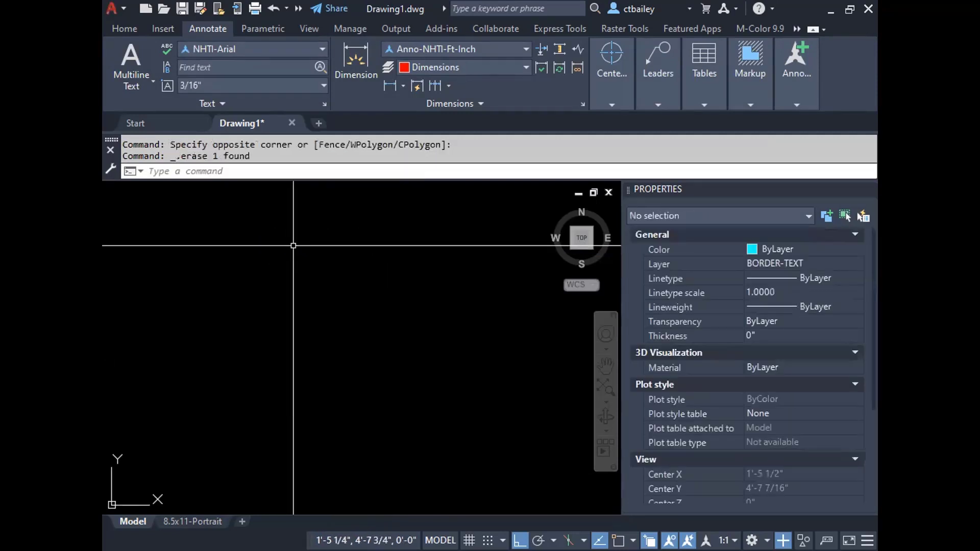
Stretch the Window block out to a wide horizontal rectangle with its Width grip, and deselect it.
{"action": "scroll", "coordinate": [328, 318], "scroll_direction": "down", "scroll_amount": 5}
{"action": "scroll", "coordinate": [328, 318], "scroll_direction": "down", "scroll_amount": 2}
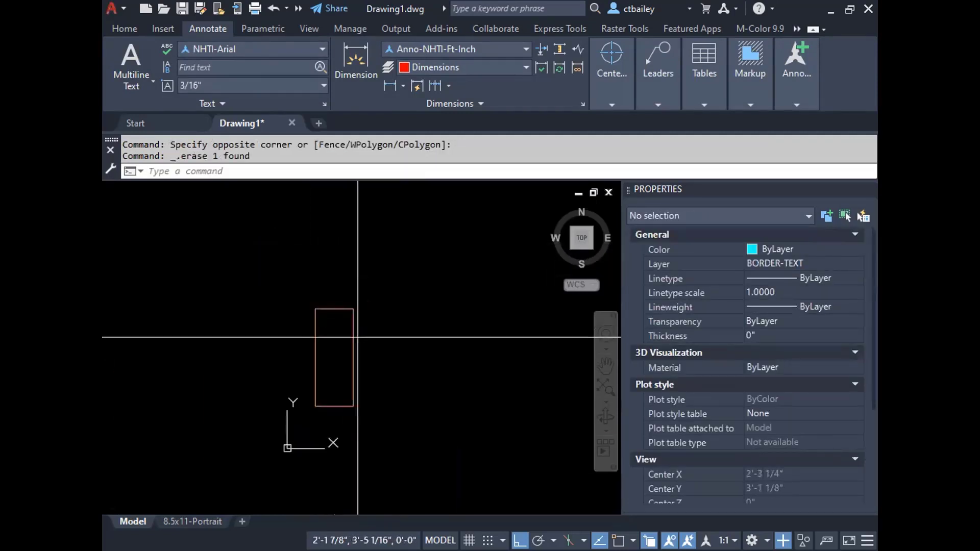
{"action": "left_click", "coordinate": [354, 337]}
{"action": "left_click", "coordinate": [353, 309]}
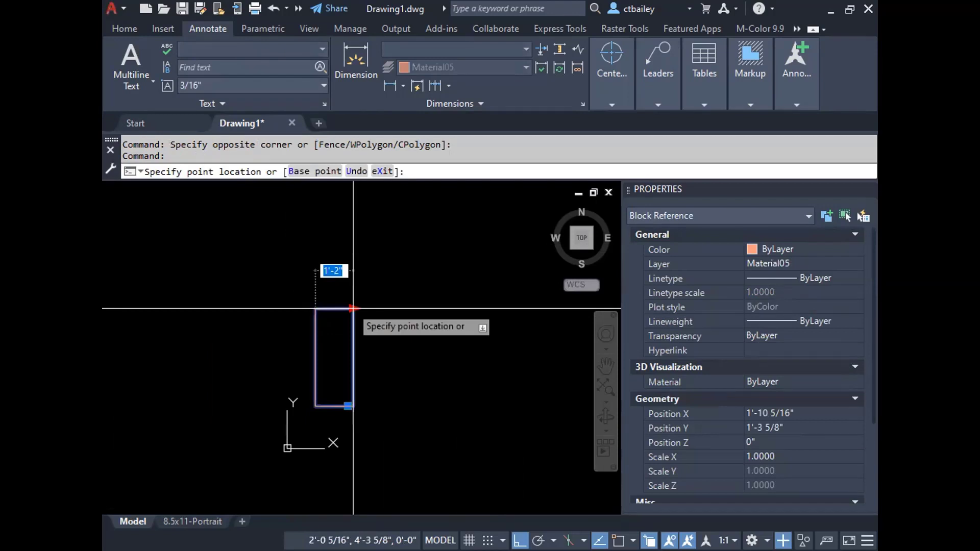
{"action": "left_click", "coordinate": [510, 396]}
{"action": "key", "text": "Escape"}
{"action": "key", "text": "Escape"}
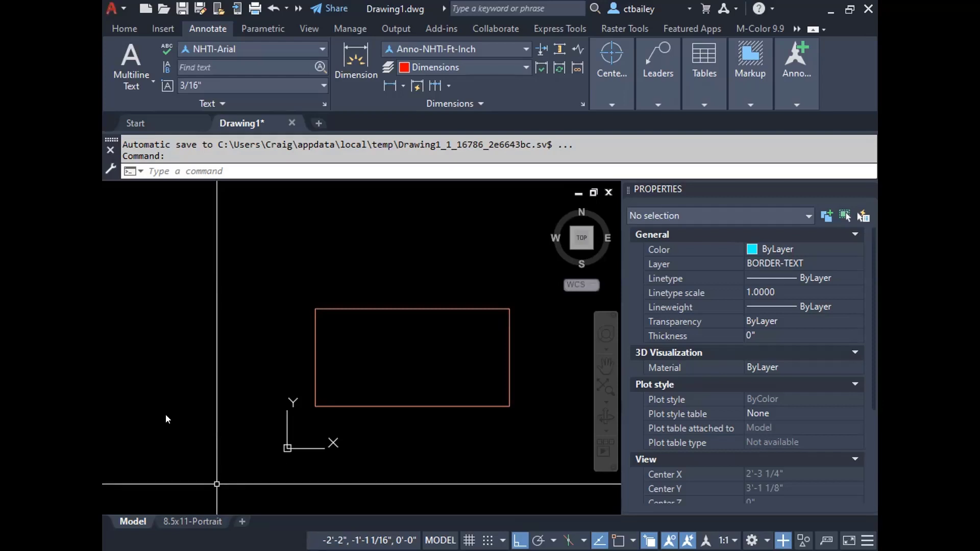
{"action": "key", "text": "F1"}
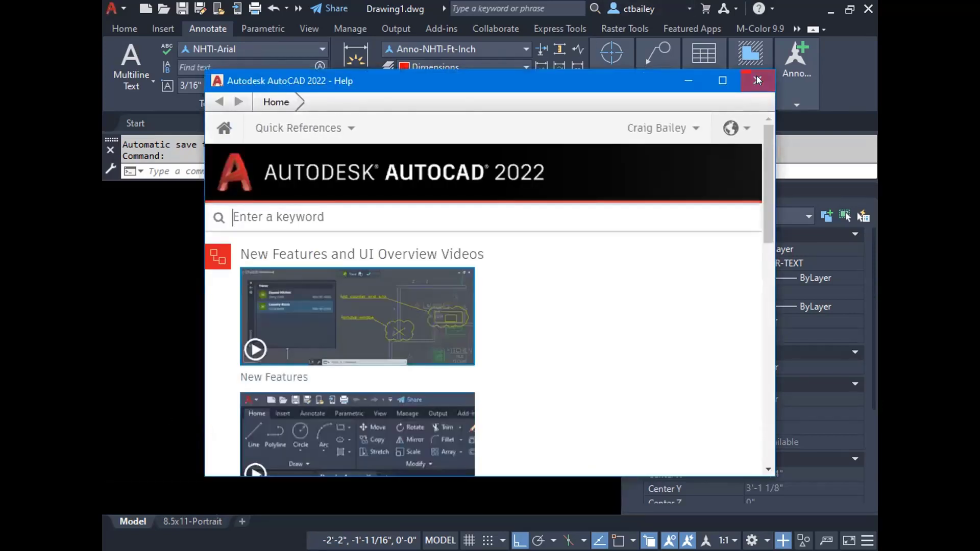
{"action": "left_click", "coordinate": [757, 79]}
{"action": "key", "text": "Escape"}
{"action": "key", "text": "Escape"}
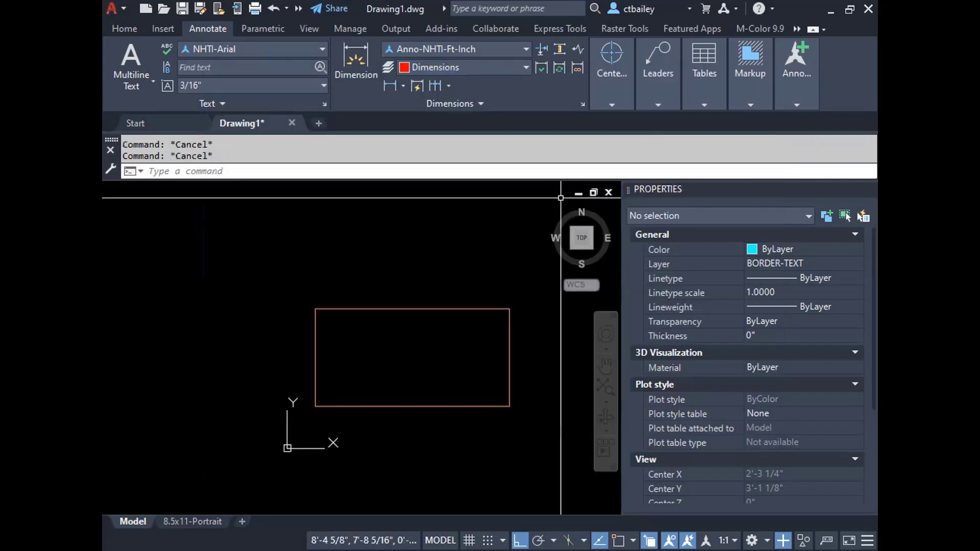
Open the Window block in the Block Editor.
{"action": "left_click", "coordinate": [372, 308]}
{"action": "right_click", "coordinate": [370, 308]}
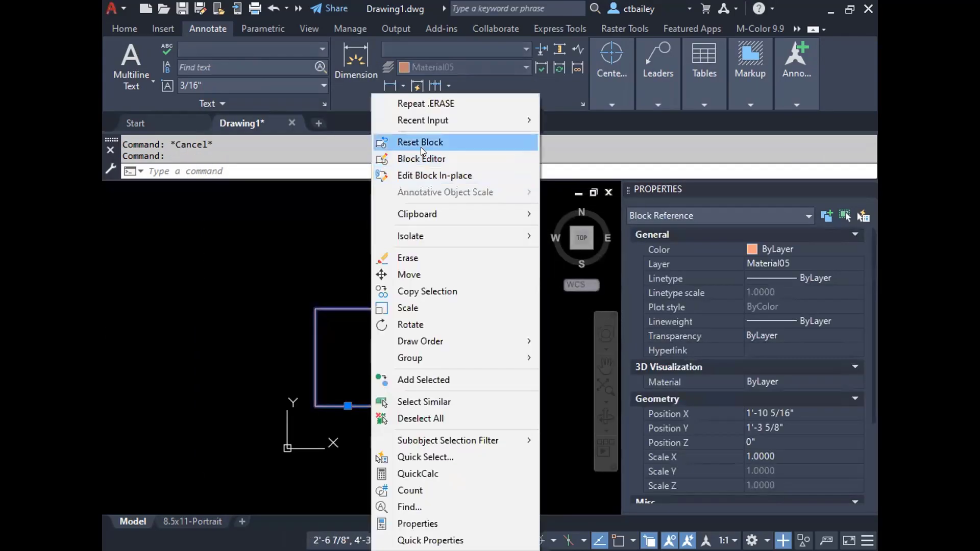
{"action": "left_click", "coordinate": [418, 157]}
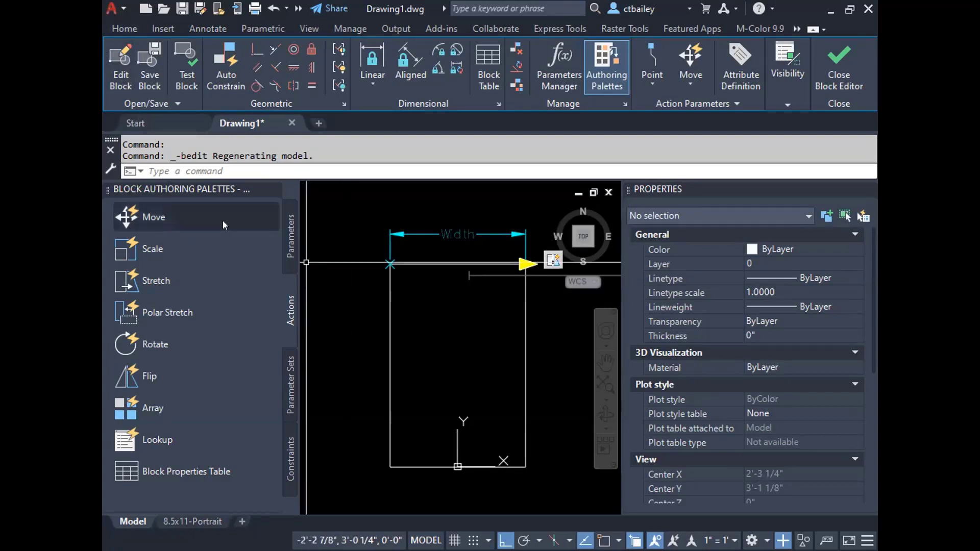
Turn object snap on and add a Linear parameter from the window's lower right corner to its upper right corner, with the label outside the right side.
{"action": "left_click", "coordinate": [289, 238]}
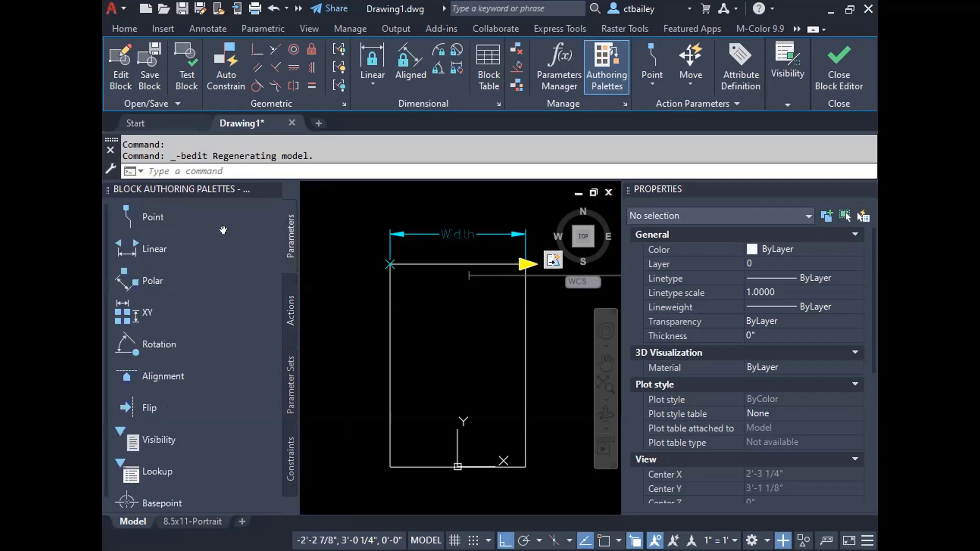
{"action": "left_click", "coordinate": [128, 242]}
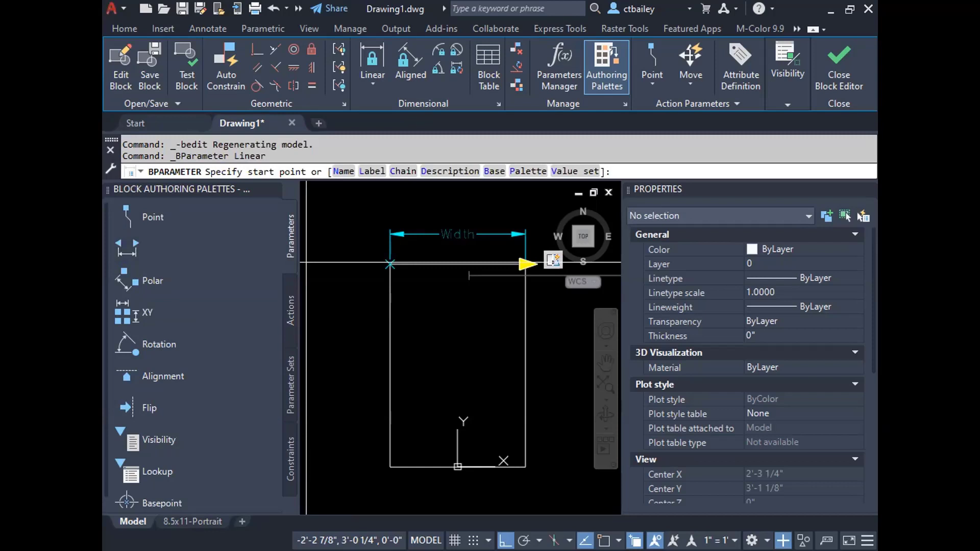
{"action": "key", "text": "F3"}
{"action": "middle_click_drag", "start_coordinate": [525, 466], "coordinate": [452, 411]}
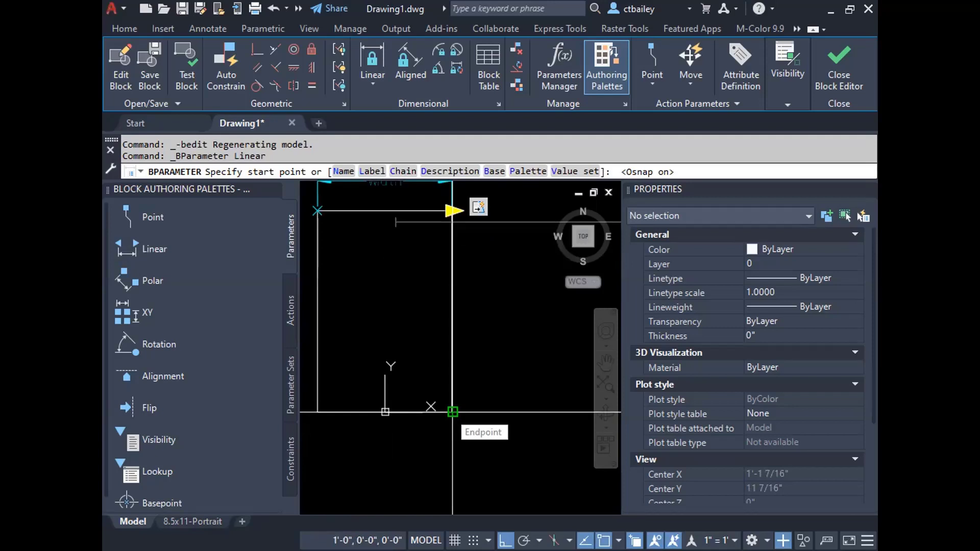
{"action": "left_click", "coordinate": [452, 412]}
{"action": "left_click", "coordinate": [452, 210]}
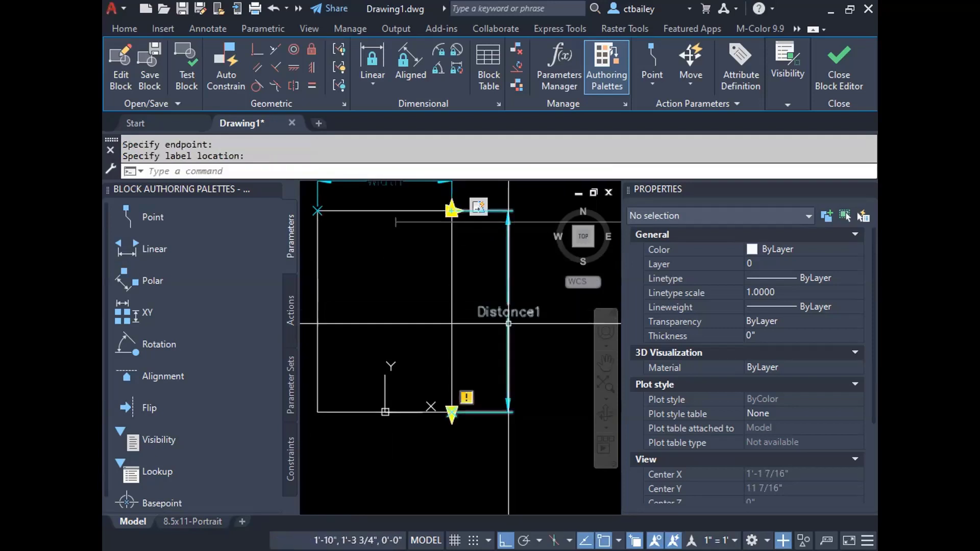
Name the new vertical linear parameter Height and set its number of grips to 1.
{"action": "left_click", "coordinate": [497, 311]}
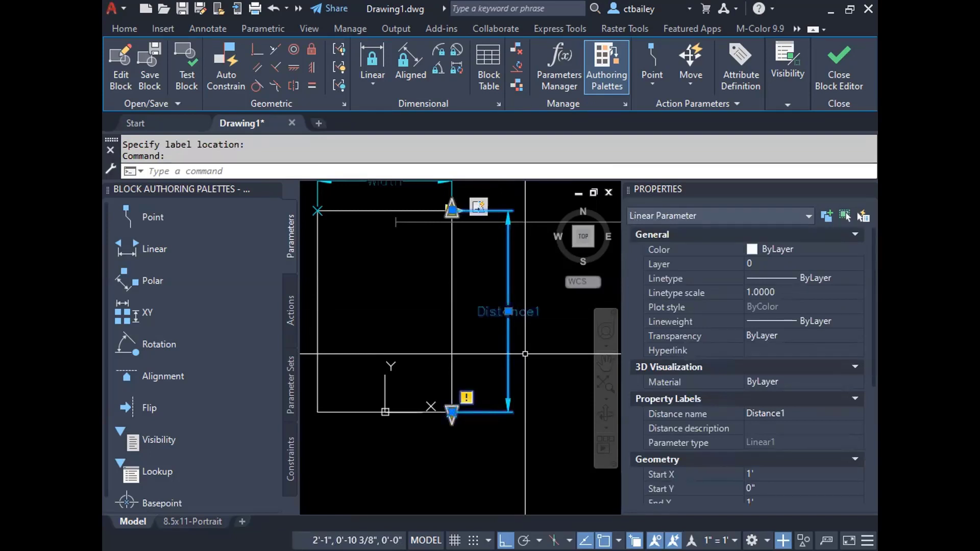
{"action": "left_click", "coordinate": [780, 408]}
{"action": "type", "text": "Height"}
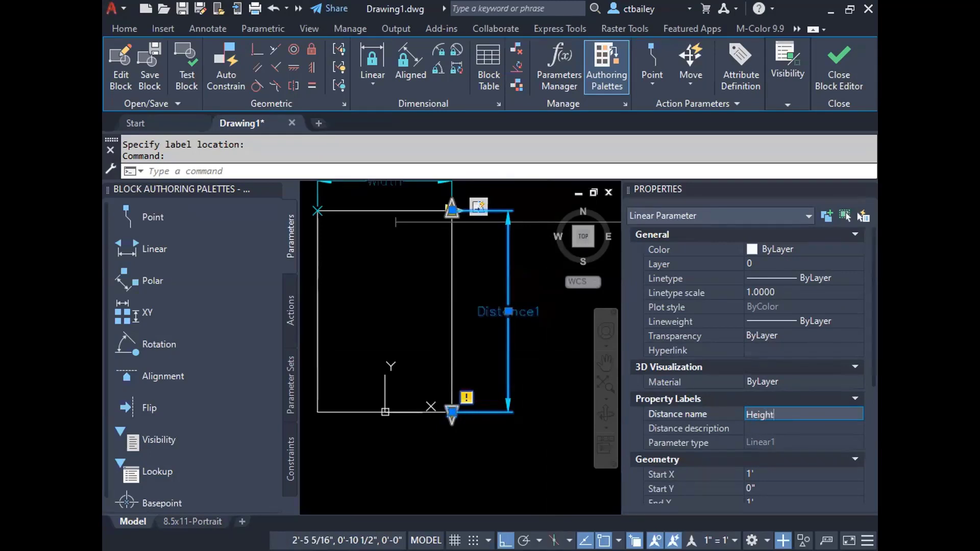
{"action": "key", "text": "Tab"}
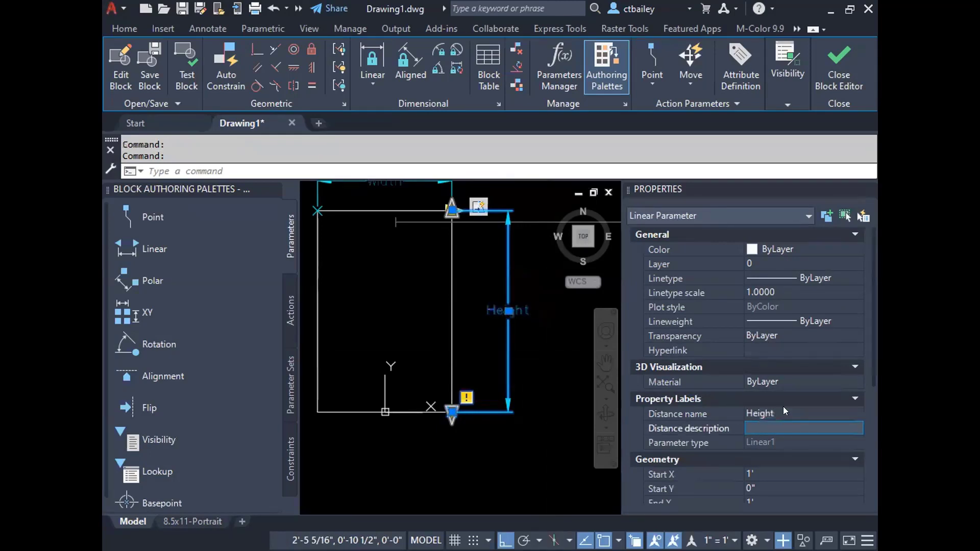
{"action": "scroll", "coordinate": [775, 430], "scroll_direction": "down", "scroll_amount": 3}
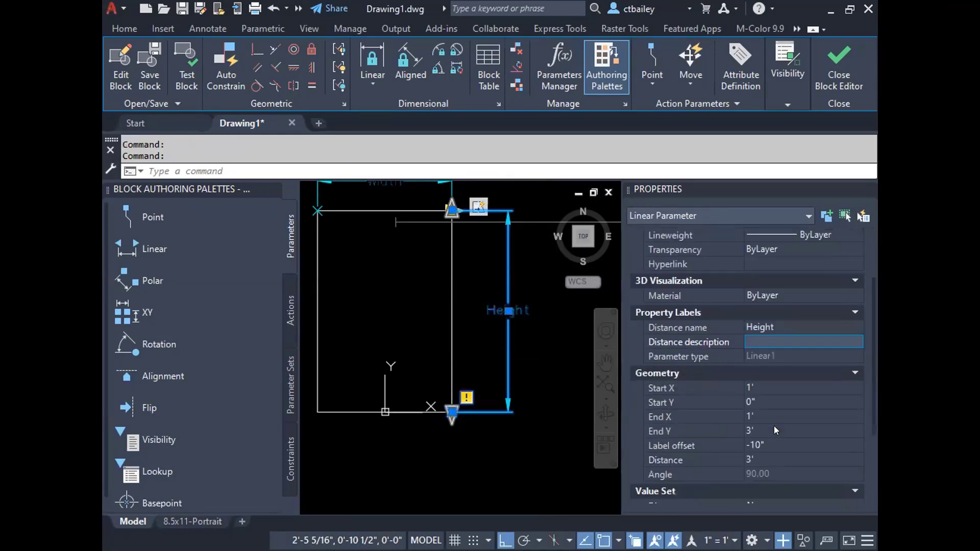
{"action": "scroll", "coordinate": [774, 425], "scroll_direction": "down", "scroll_amount": 3}
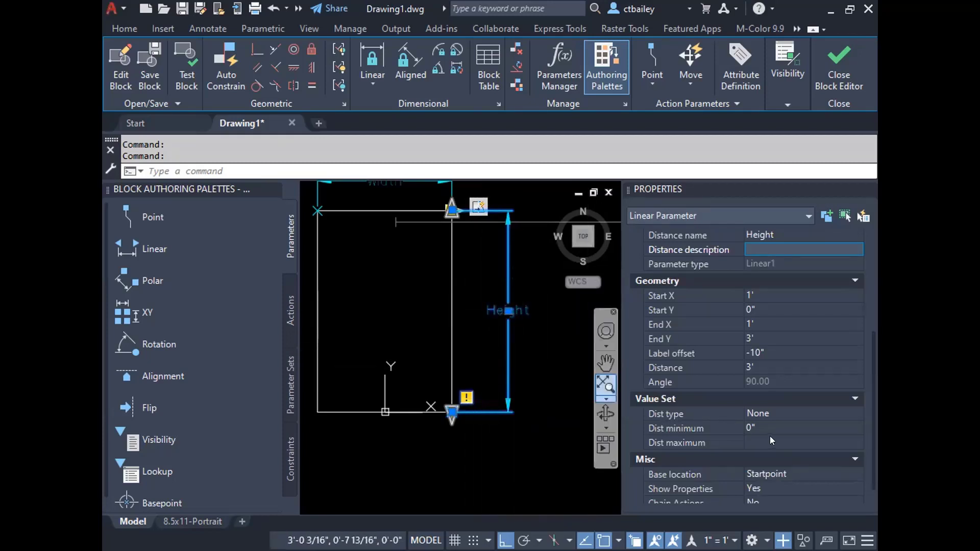
{"action": "scroll", "coordinate": [769, 440], "scroll_direction": "down", "scroll_amount": 1}
{"action": "left_click", "coordinate": [760, 485]}
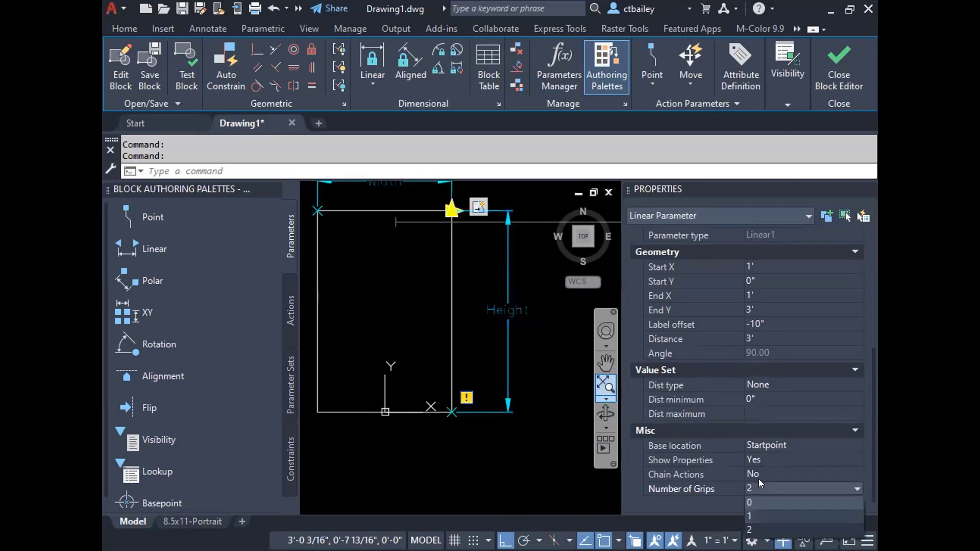
{"action": "left_click", "coordinate": [758, 516]}
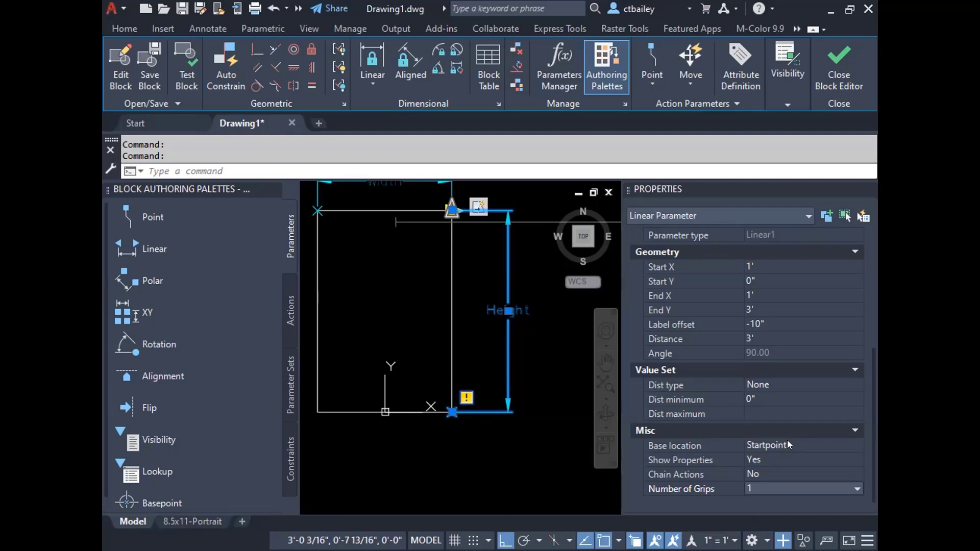
Review the Height parameter's property labels, geometry, value set and grip settings, and deselect the parameter.
{"action": "scroll", "coordinate": [782, 412], "scroll_direction": "up", "scroll_amount": 5}
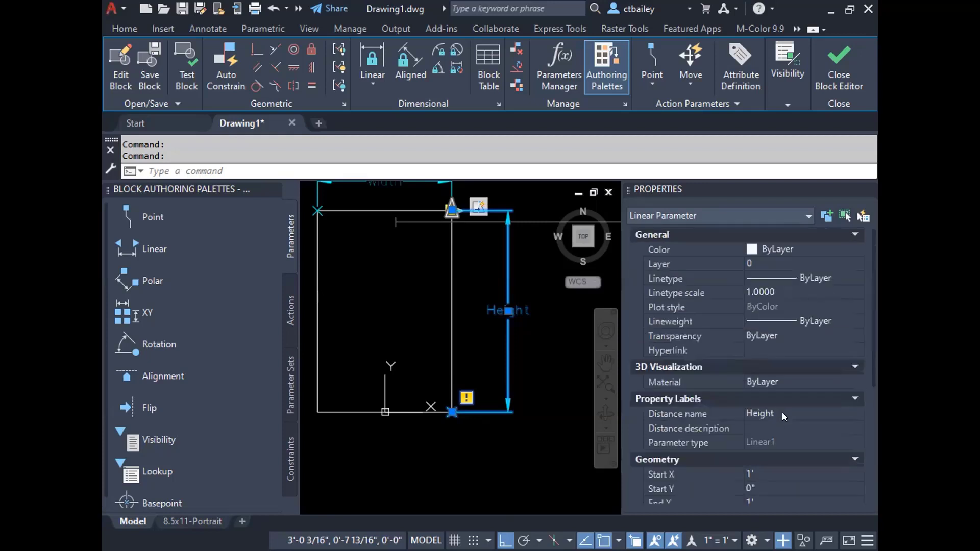
{"action": "scroll", "coordinate": [768, 375], "scroll_direction": "down", "scroll_amount": 5}
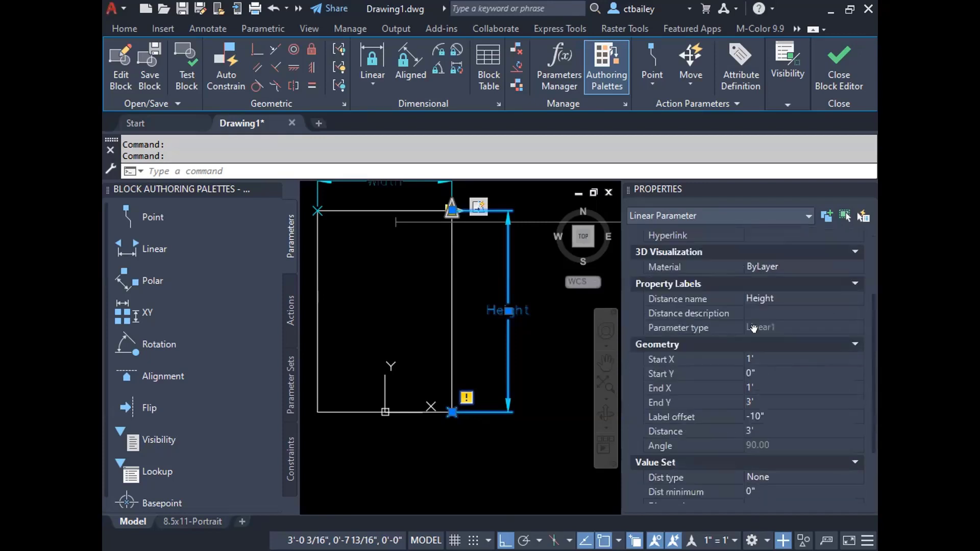
{"action": "scroll", "coordinate": [768, 347], "scroll_direction": "up", "scroll_amount": 5}
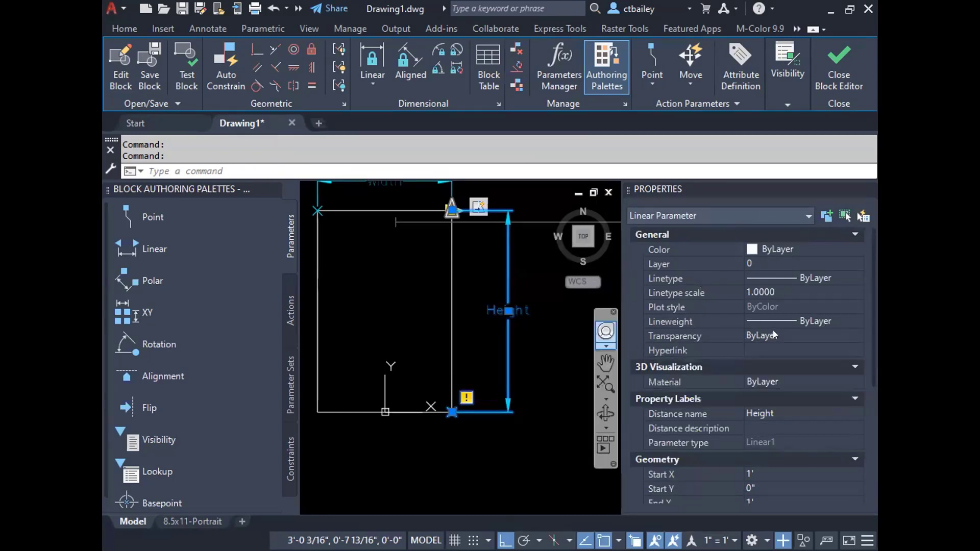
{"action": "scroll", "coordinate": [773, 330], "scroll_direction": "down", "scroll_amount": 5}
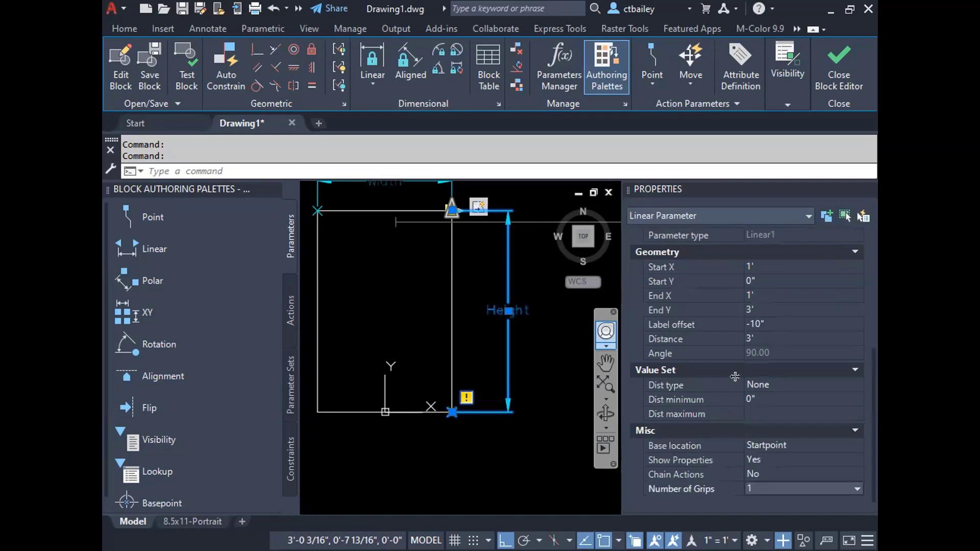
{"action": "scroll", "coordinate": [731, 427], "scroll_direction": "up", "scroll_amount": 4}
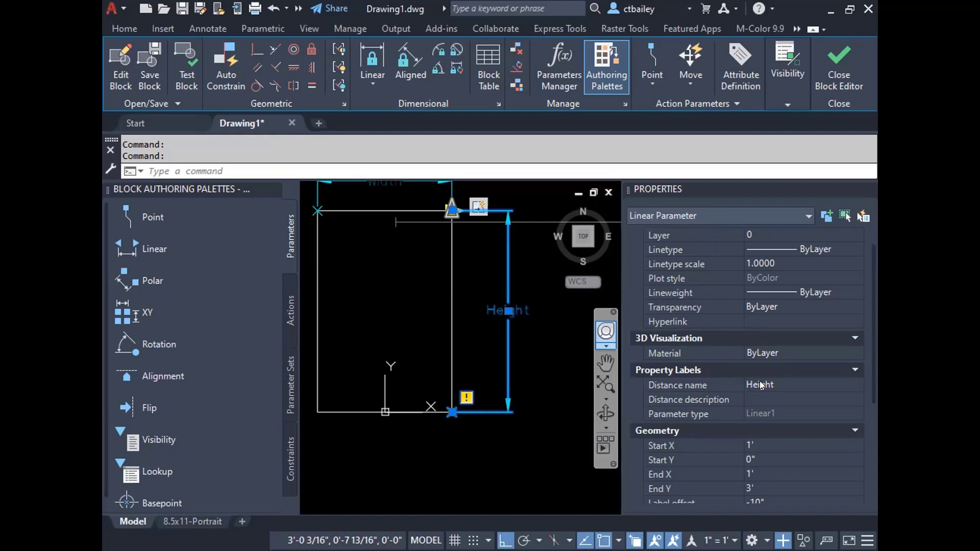
{"action": "scroll", "coordinate": [759, 398], "scroll_direction": "down", "scroll_amount": 2}
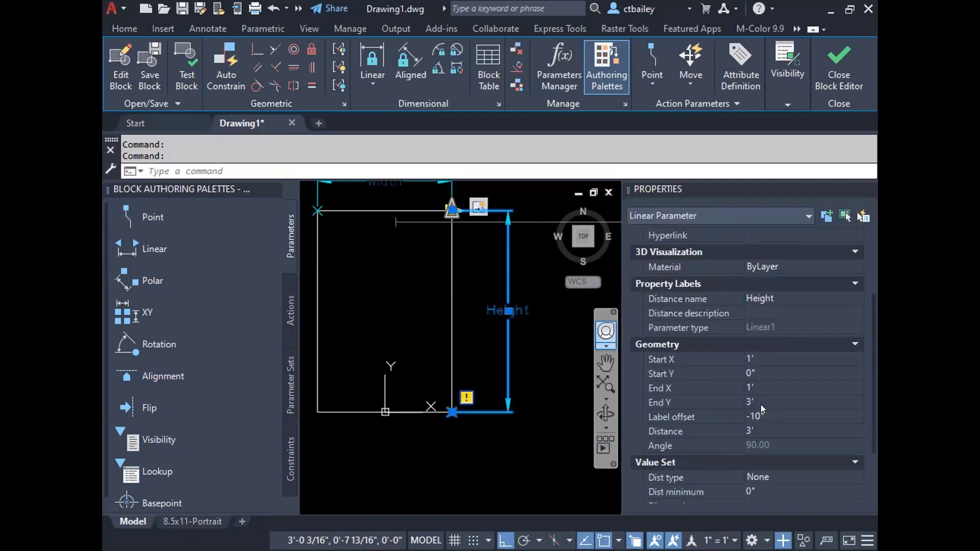
{"action": "scroll", "coordinate": [780, 388], "scroll_direction": "down", "scroll_amount": 2}
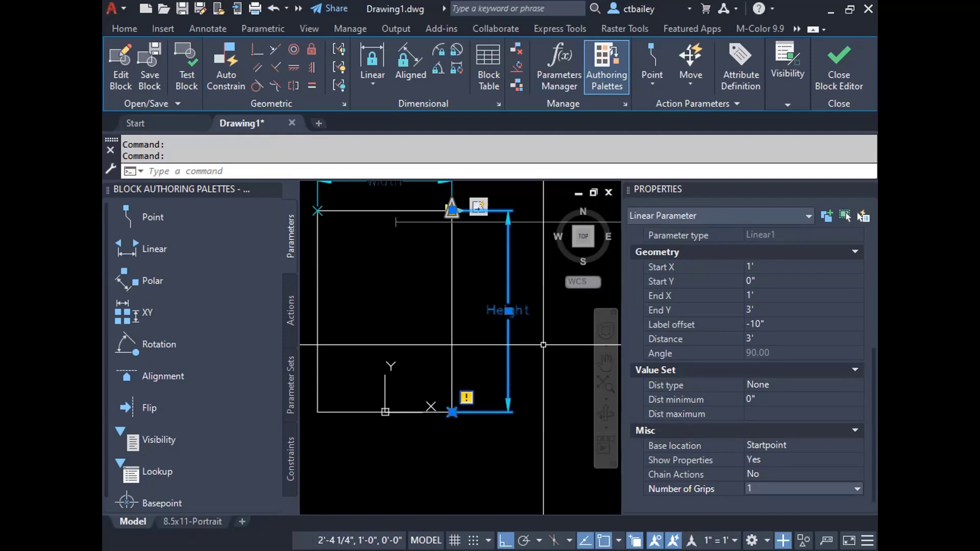
{"action": "key", "text": "Escape"}
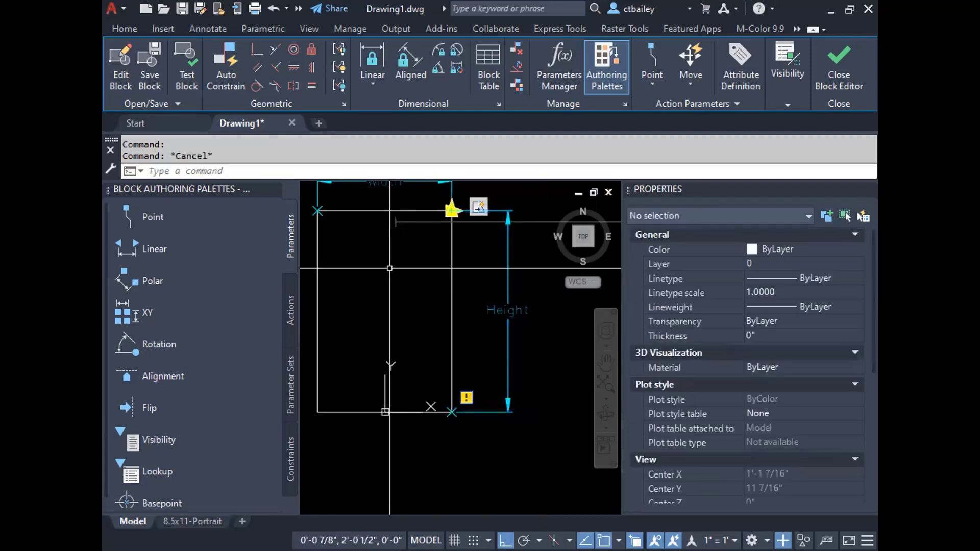
Add a Stretch action to the Height parameter's top point, framing the window's upper part and selecting the window outline and the Width parameter.
{"action": "left_click", "coordinate": [287, 295]}
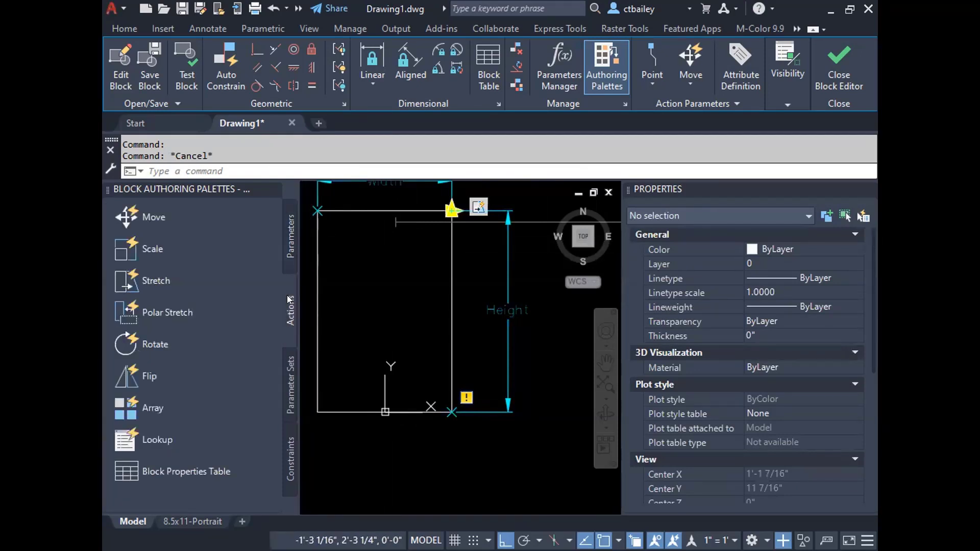
{"action": "left_click", "coordinate": [127, 277]}
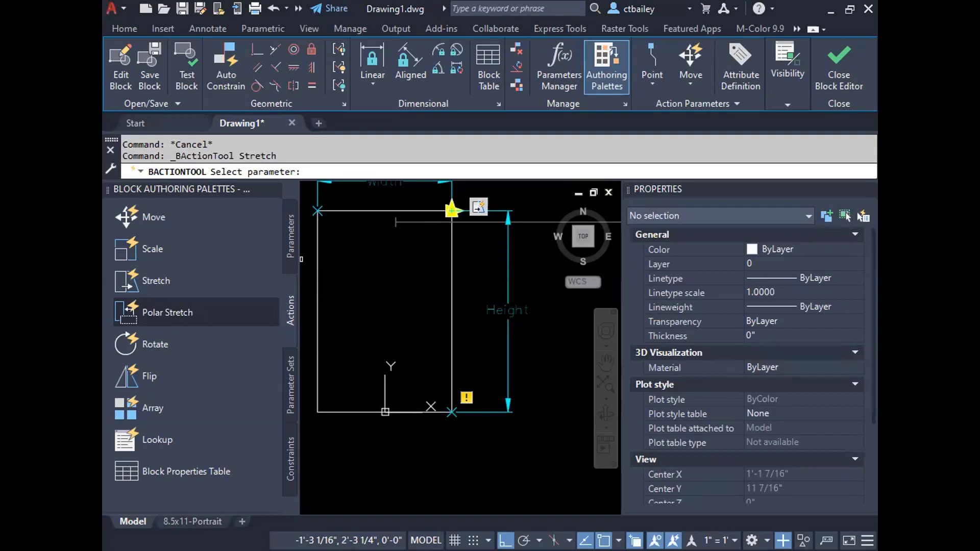
{"action": "scroll", "coordinate": [388, 337], "scroll_direction": "down", "scroll_amount": 2}
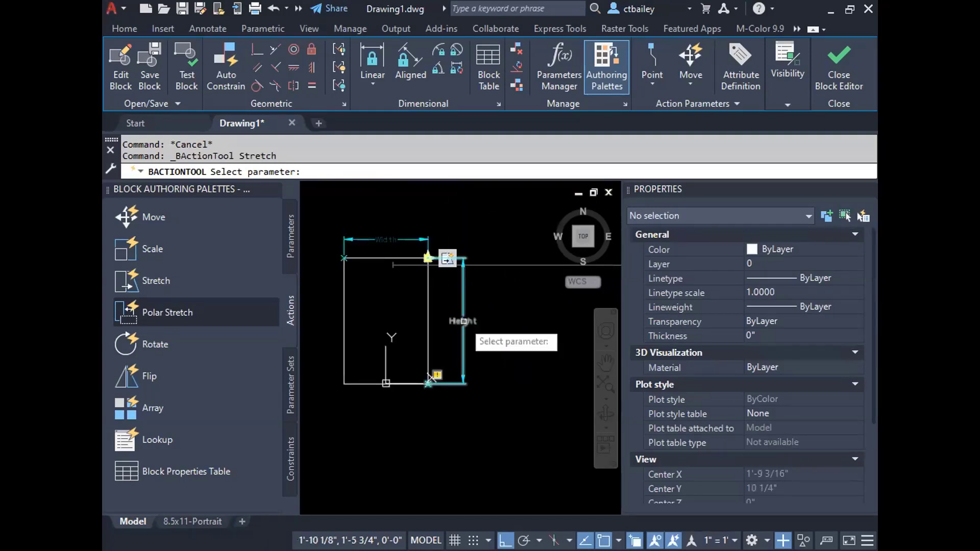
{"action": "left_click", "coordinate": [463, 320]}
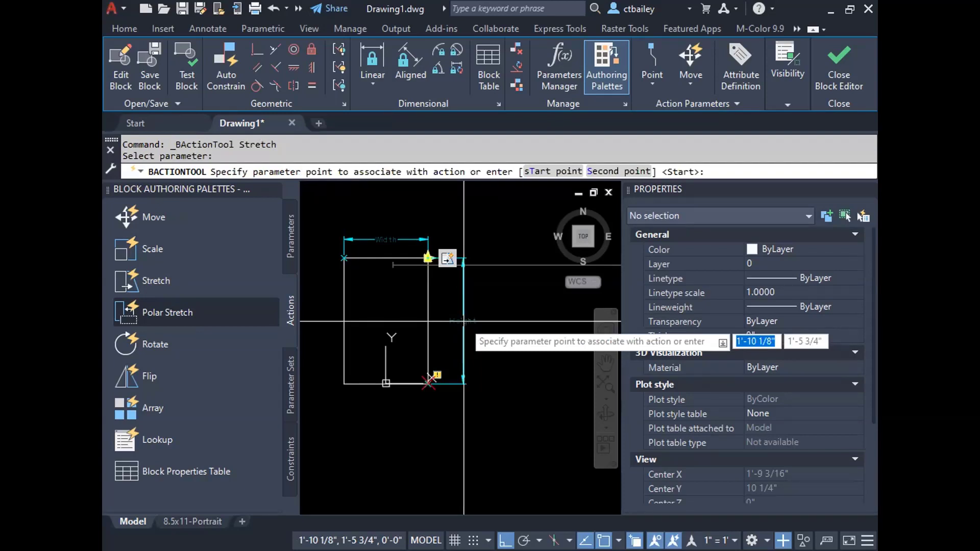
{"action": "left_click", "coordinate": [428, 258]}
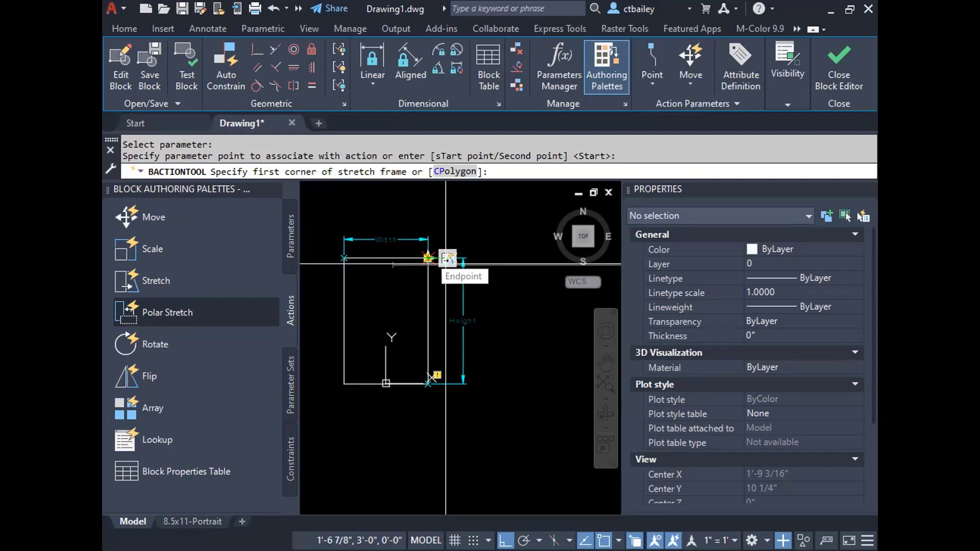
{"action": "left_click", "coordinate": [502, 210]}
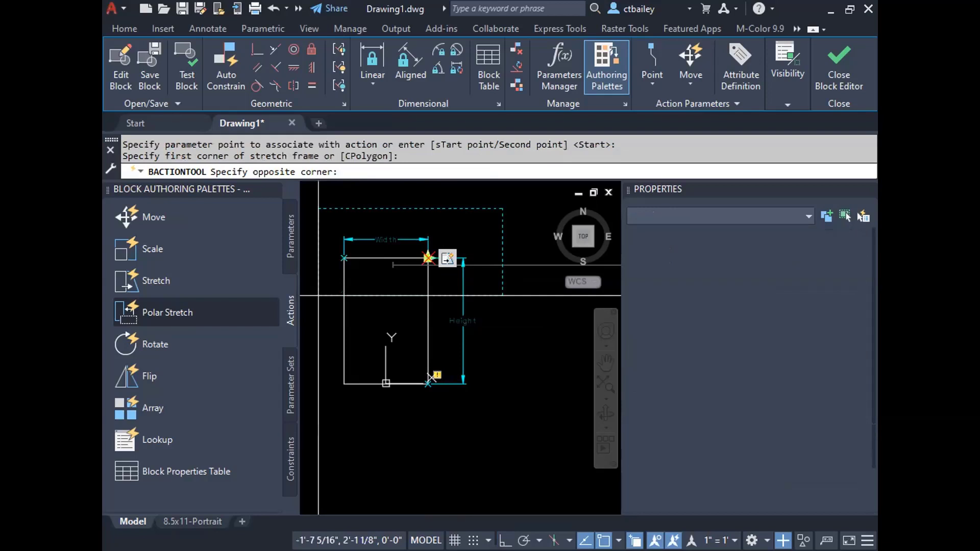
{"action": "left_click", "coordinate": [317, 296]}
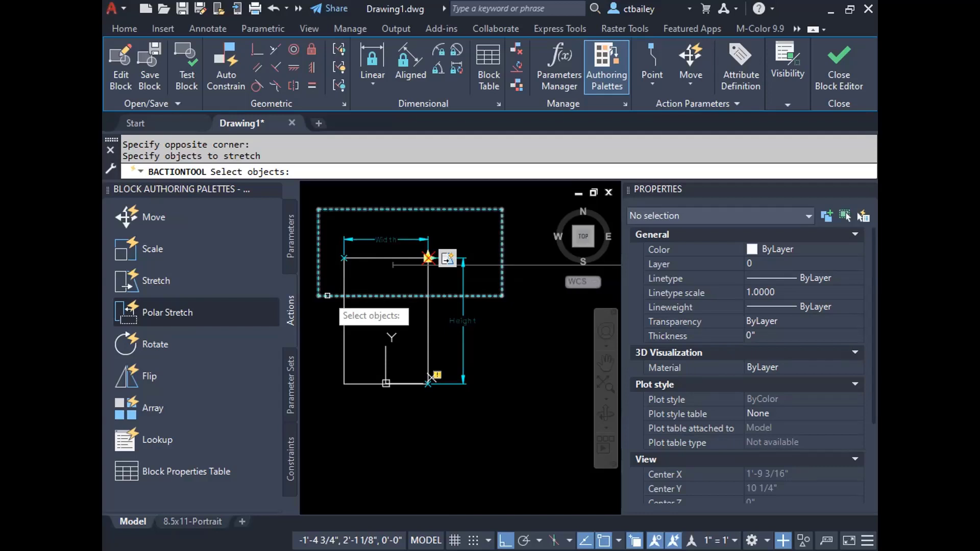
{"action": "left_click", "coordinate": [361, 257]}
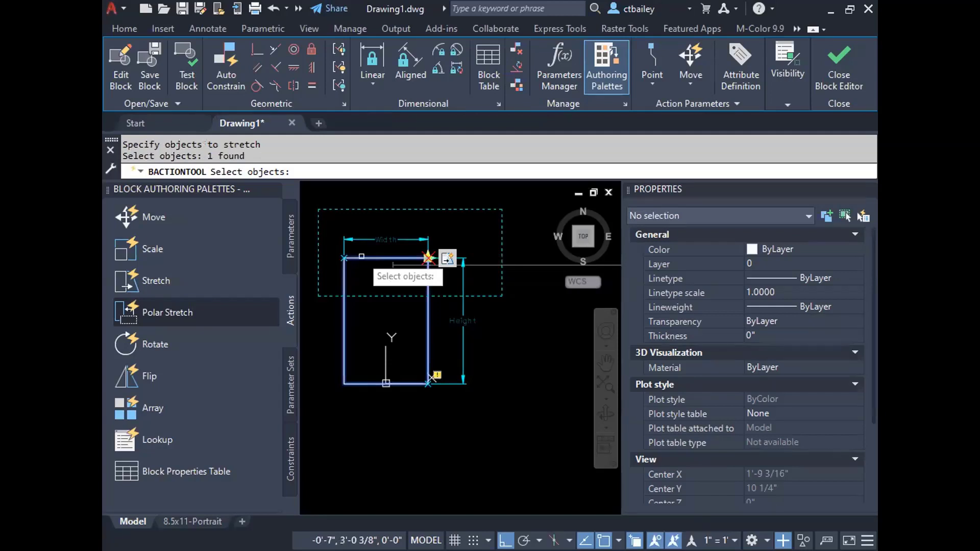
{"action": "left_click", "coordinate": [364, 241]}
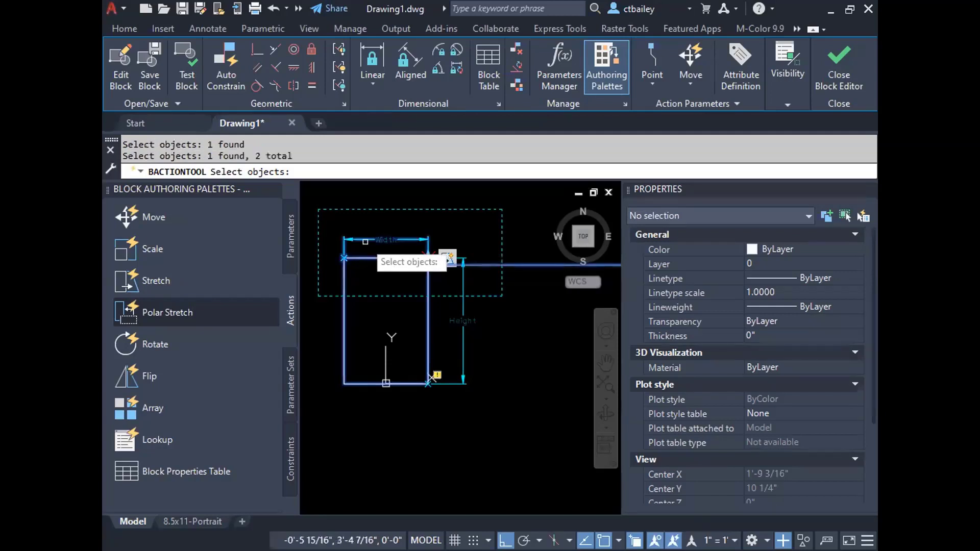
{"action": "key", "text": "Return"}
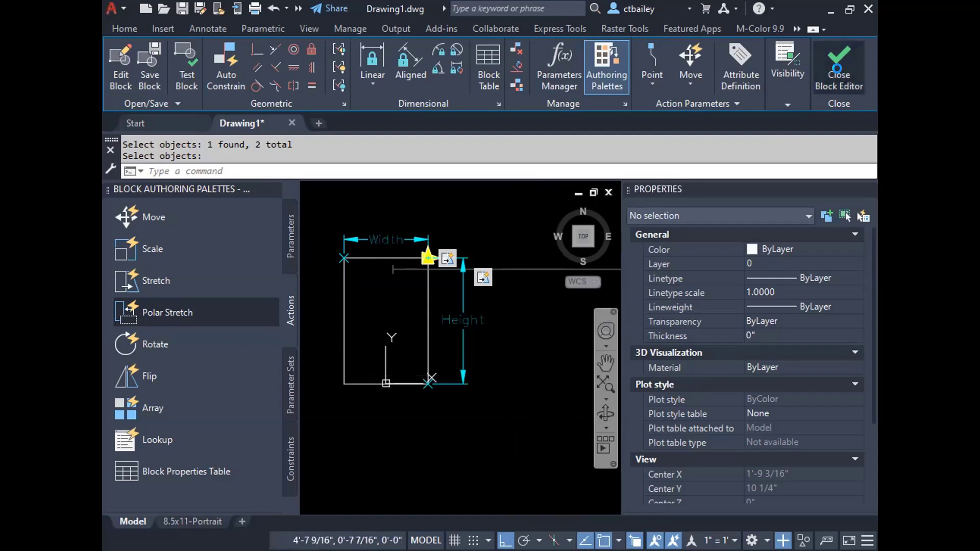
Close the Block Editor with the parameter changes saved, and try the placed window's width and height grips.
{"action": "left_click", "coordinate": [839, 69]}
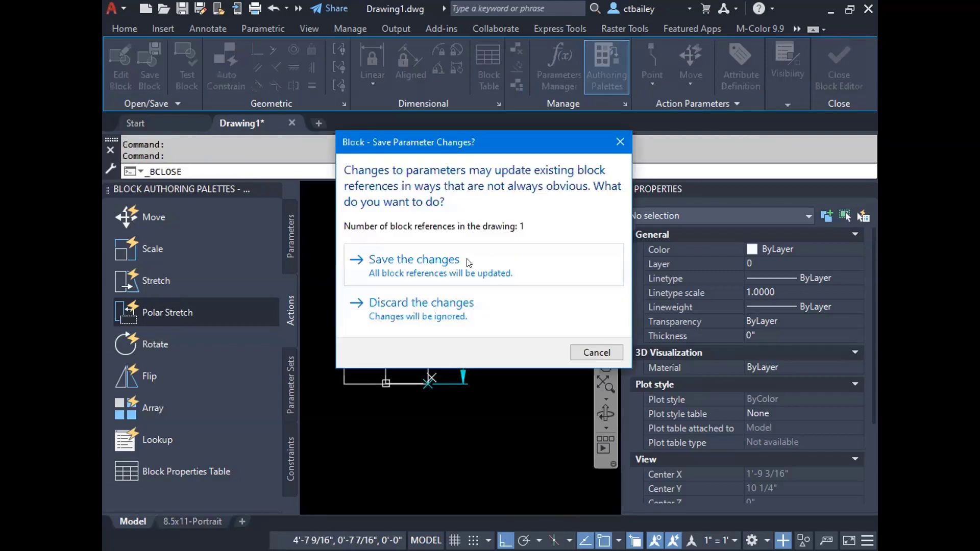
{"action": "left_click", "coordinate": [416, 269]}
{"action": "left_click", "coordinate": [404, 324]}
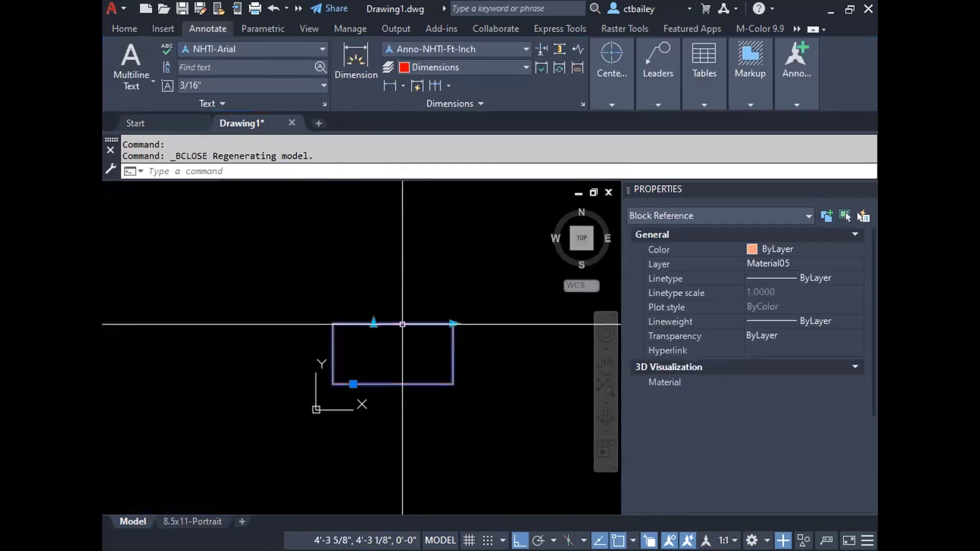
{"action": "left_click", "coordinate": [452, 323]}
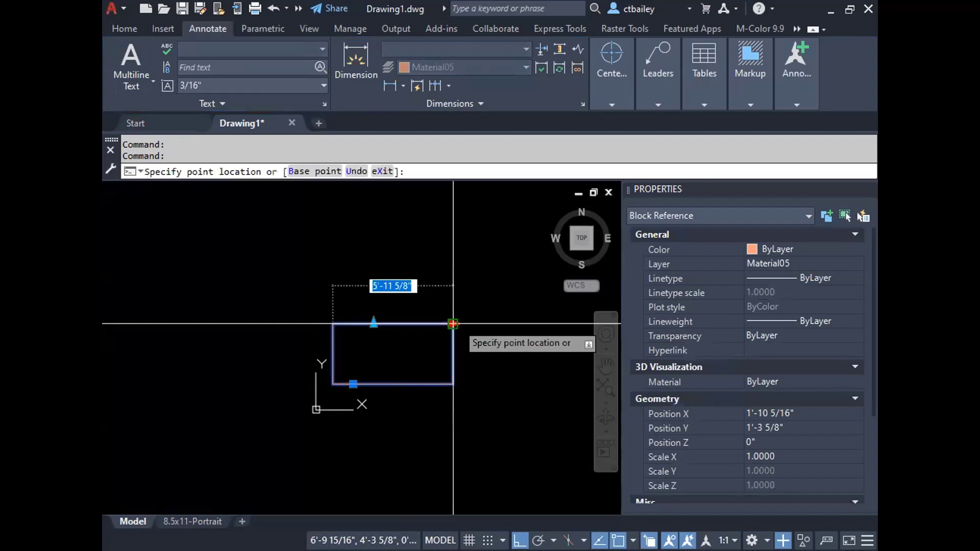
{"action": "left_click", "coordinate": [453, 323]}
{"action": "left_click", "coordinate": [373, 324]}
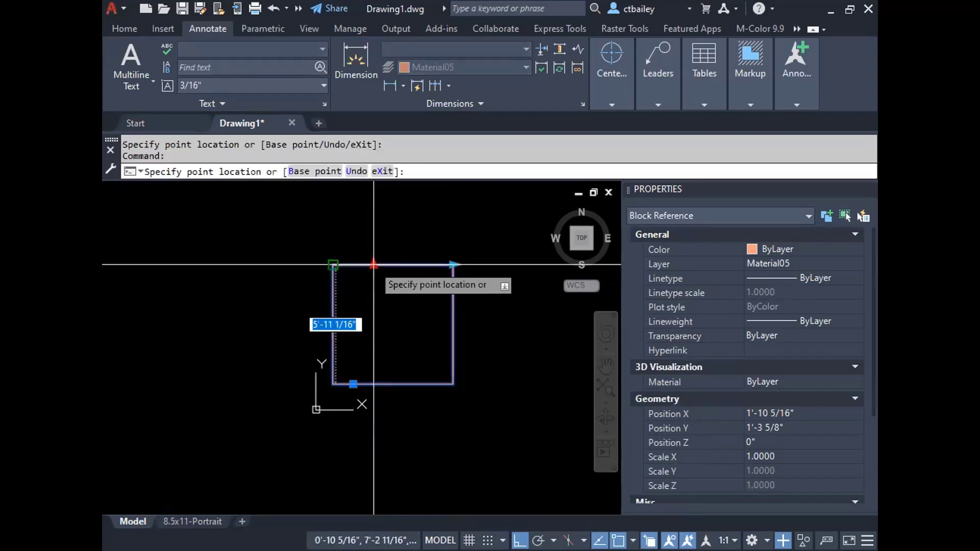
{"action": "left_click", "coordinate": [374, 327]}
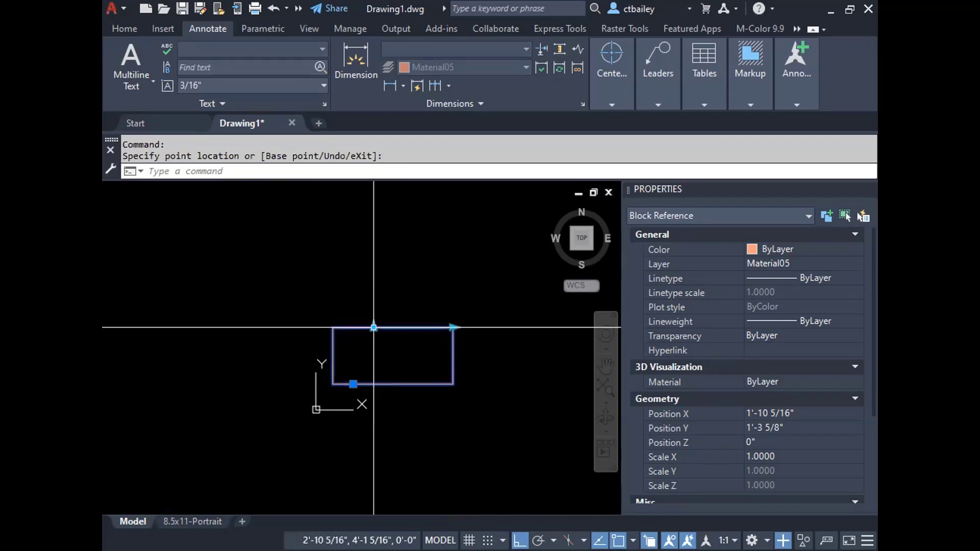
Turn object snap off and test the window's width and height grips again, finishing with a narrow width, and deselect the window.
{"action": "key", "text": "F3"}
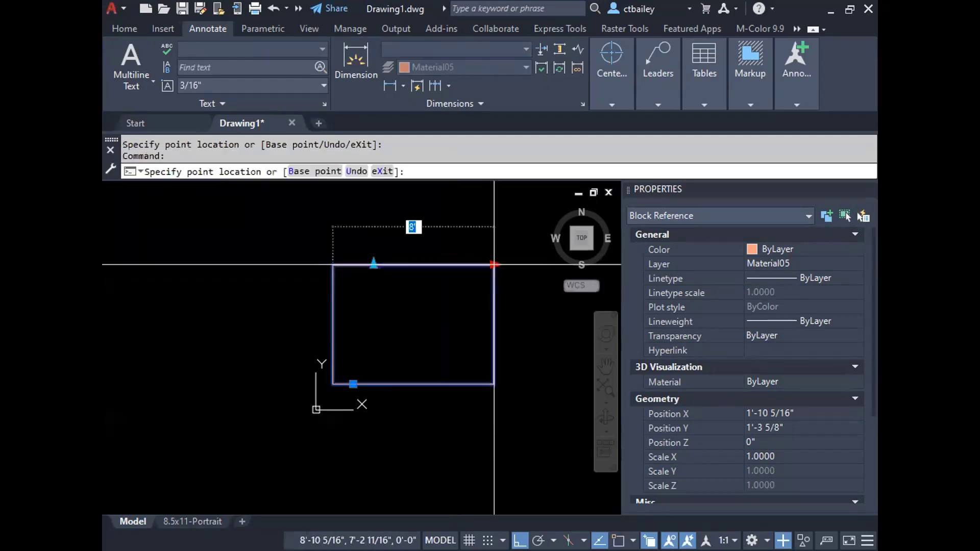
{"action": "left_click", "coordinate": [424, 264]}
{"action": "left_click", "coordinate": [374, 265]}
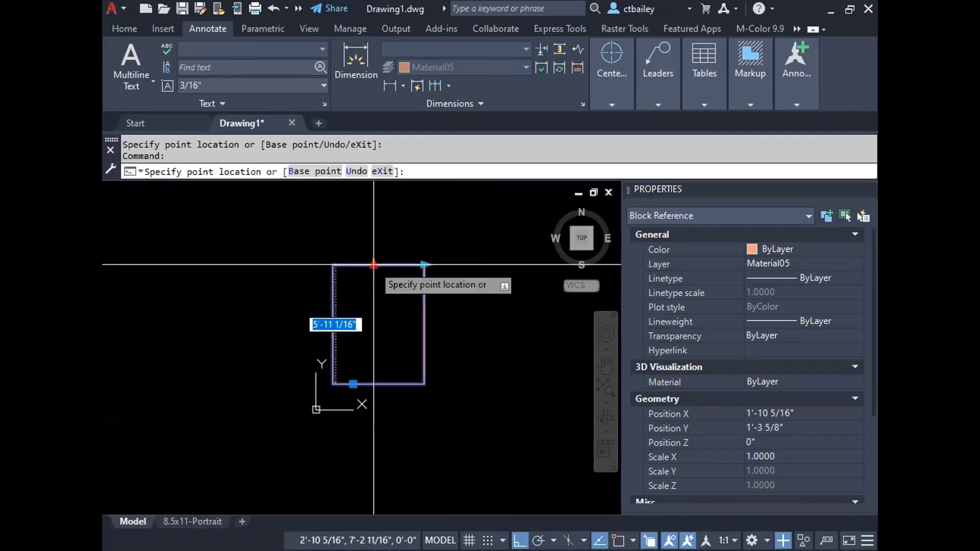
{"action": "left_click", "coordinate": [373, 316]}
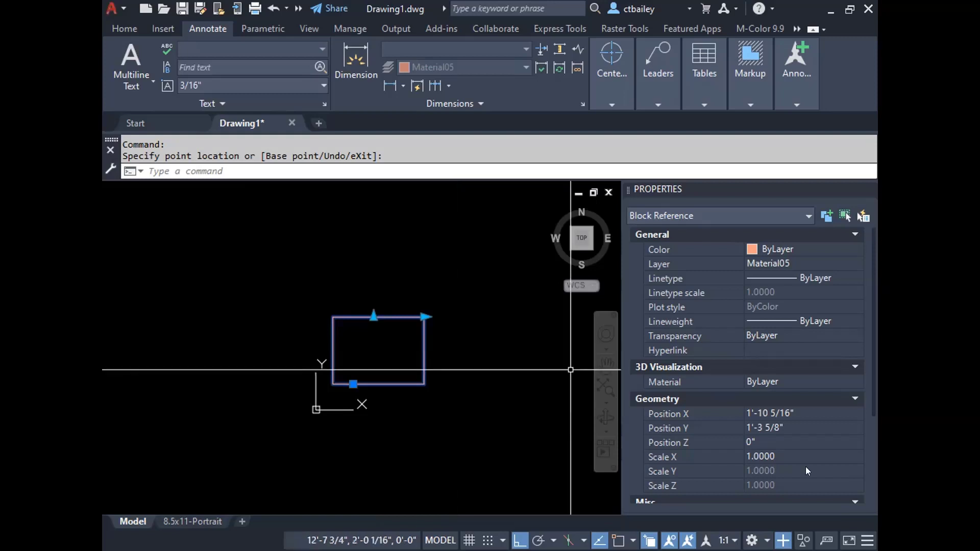
{"action": "left_click", "coordinate": [428, 316]}
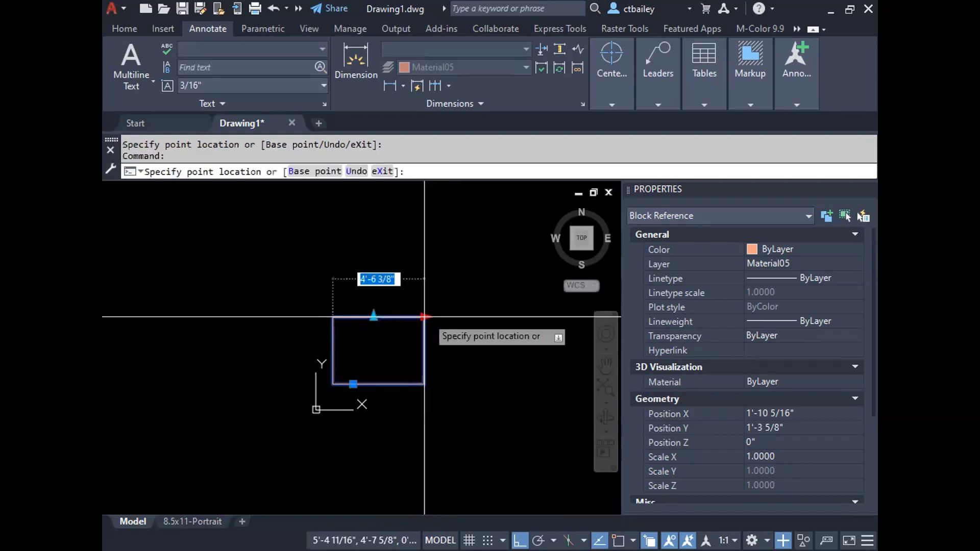
{"action": "scroll", "coordinate": [367, 301], "scroll_direction": "up", "scroll_amount": 6}
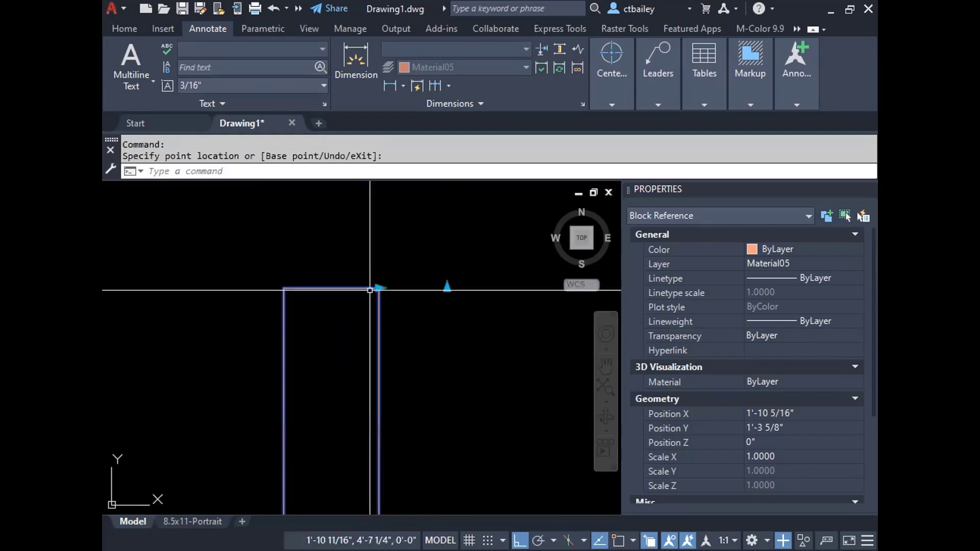
{"action": "left_click", "coordinate": [510, 288]}
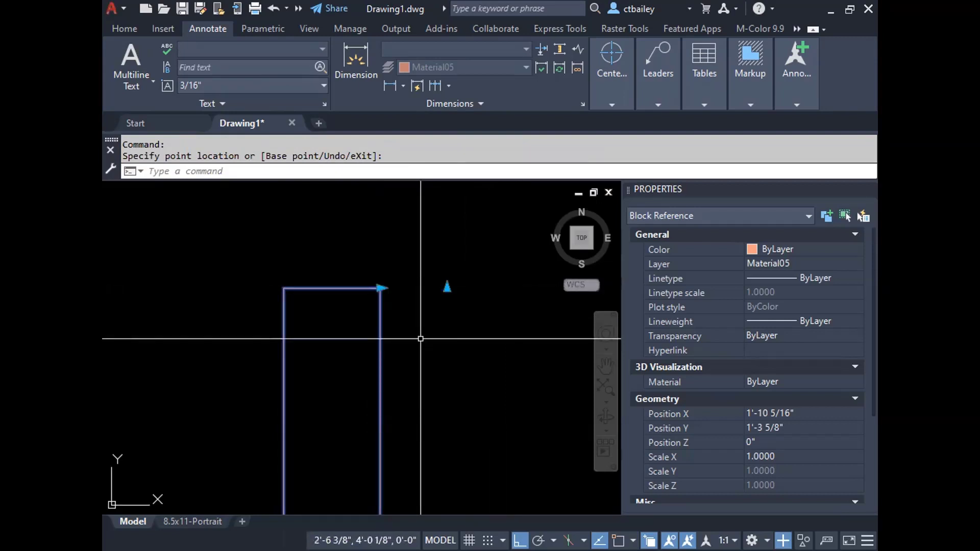
{"action": "key", "text": "Escape"}
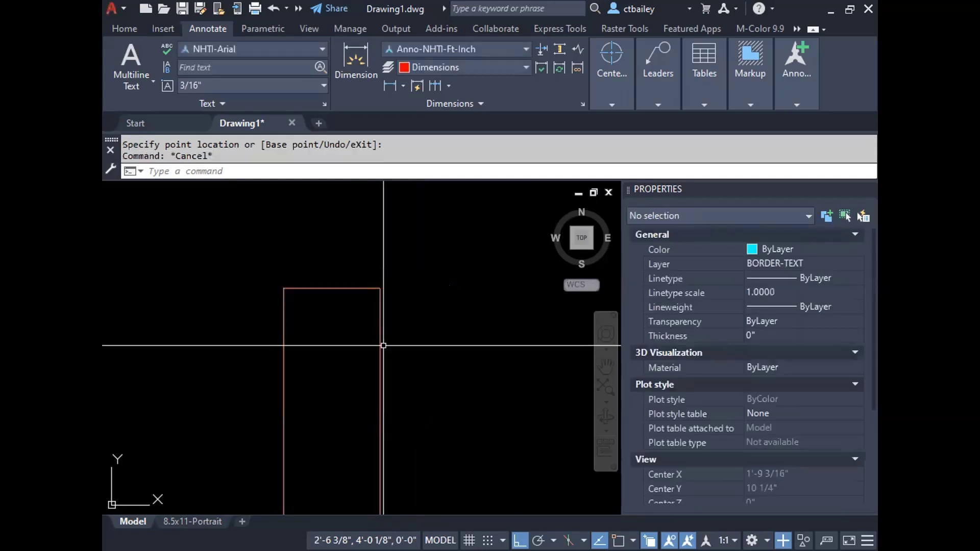
Select the narrowed window and open its block definition in the Block Editor.
{"action": "left_click", "coordinate": [386, 325]}
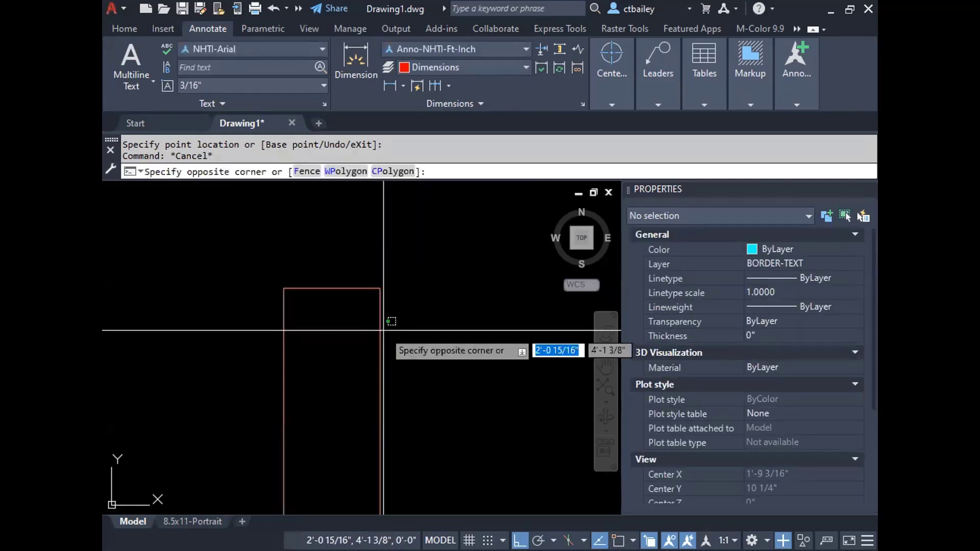
{"action": "left_click", "coordinate": [378, 331]}
{"action": "right_click", "coordinate": [378, 331]}
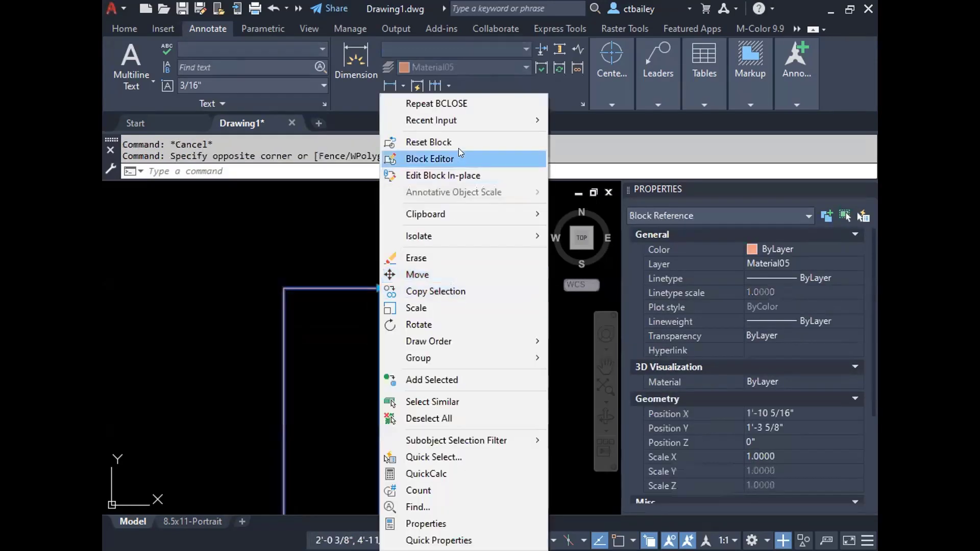
{"action": "left_click", "coordinate": [446, 158]}
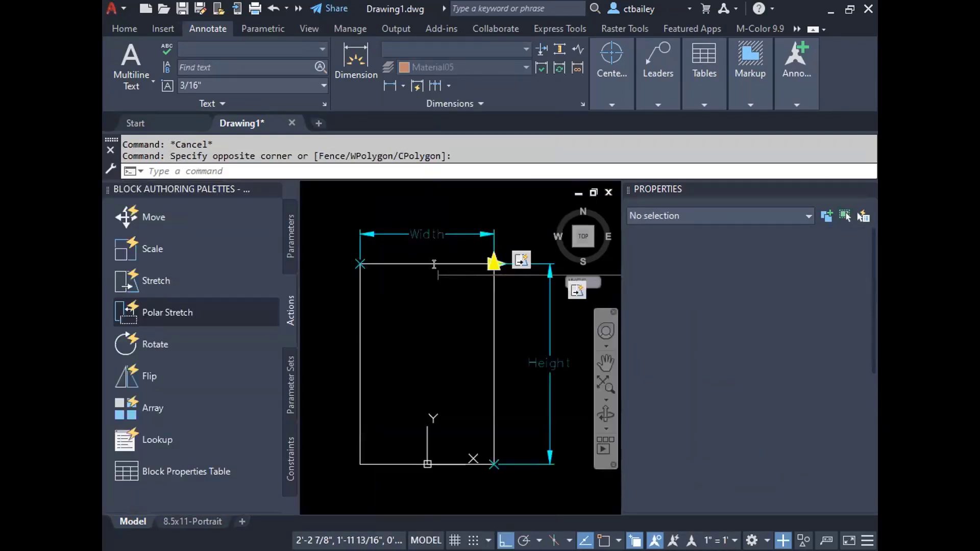
Modify the Width stretch action's selection set, redrawing the stretch frame around the window's right side and adding the Height parameter.
{"action": "left_click", "coordinate": [520, 259]}
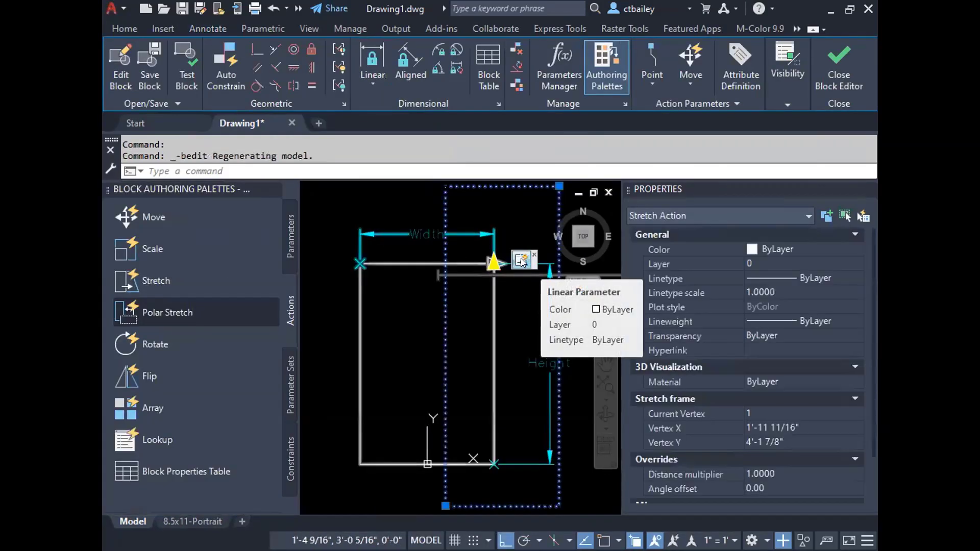
{"action": "scroll", "coordinate": [467, 295], "scroll_direction": "down", "scroll_amount": 2}
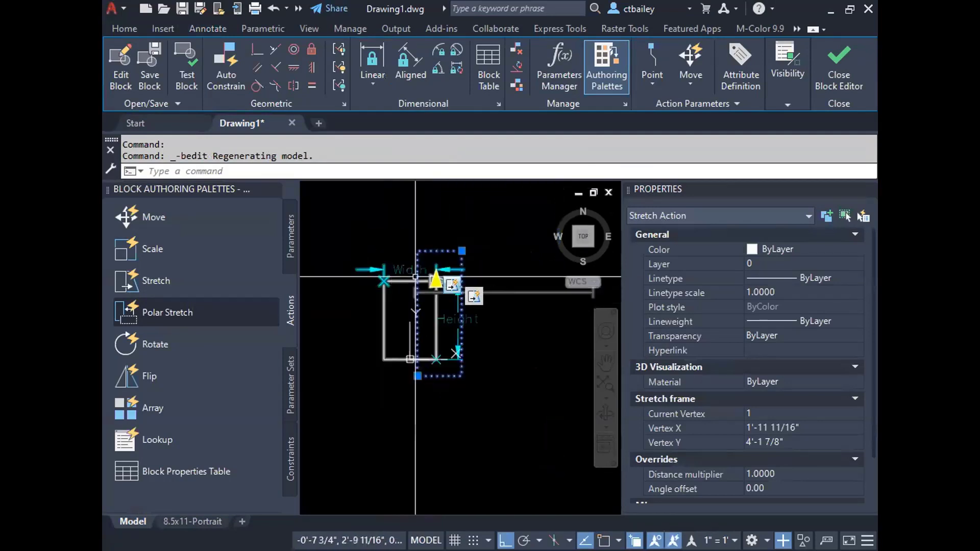
{"action": "right_click", "coordinate": [458, 287]}
{"action": "mouse_move", "coordinate": [502, 313]}
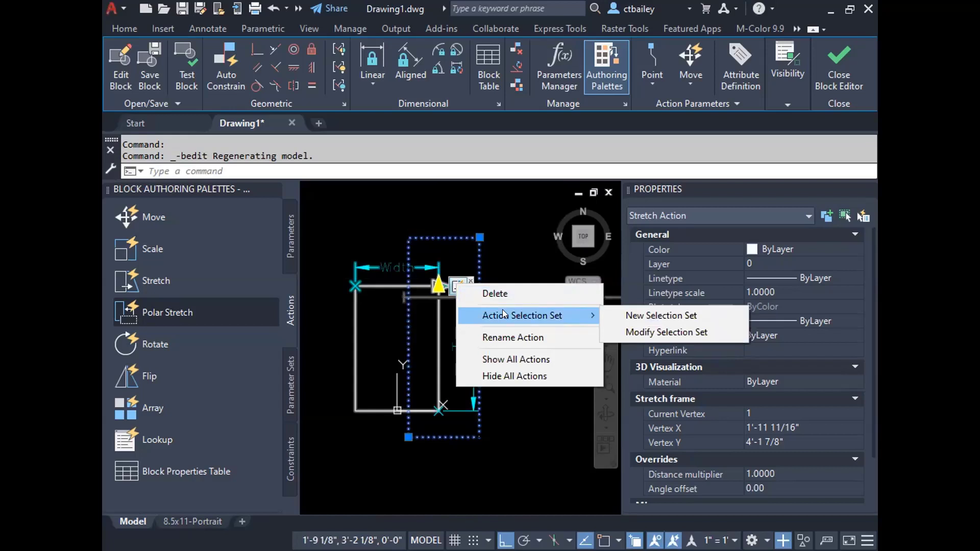
{"action": "left_click", "coordinate": [637, 331]}
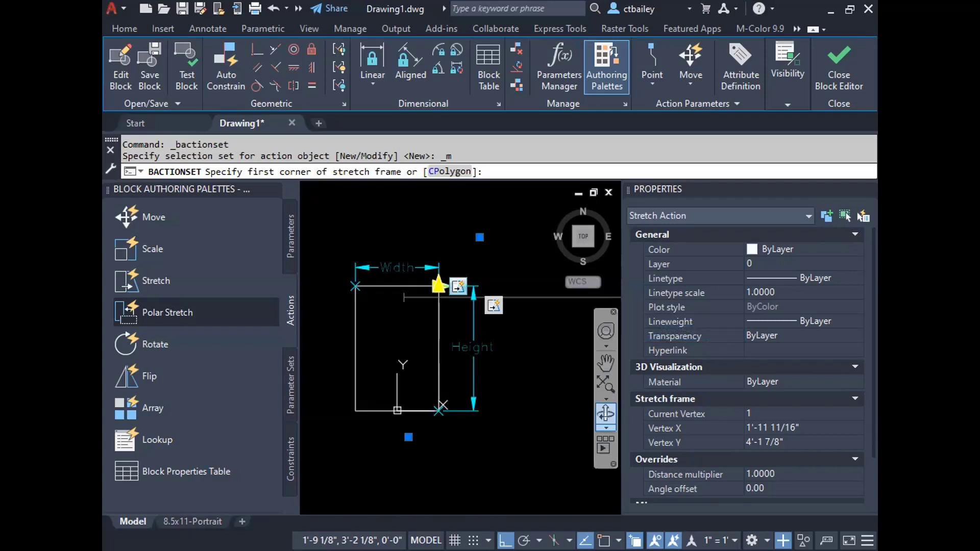
{"action": "left_click", "coordinate": [494, 224]}
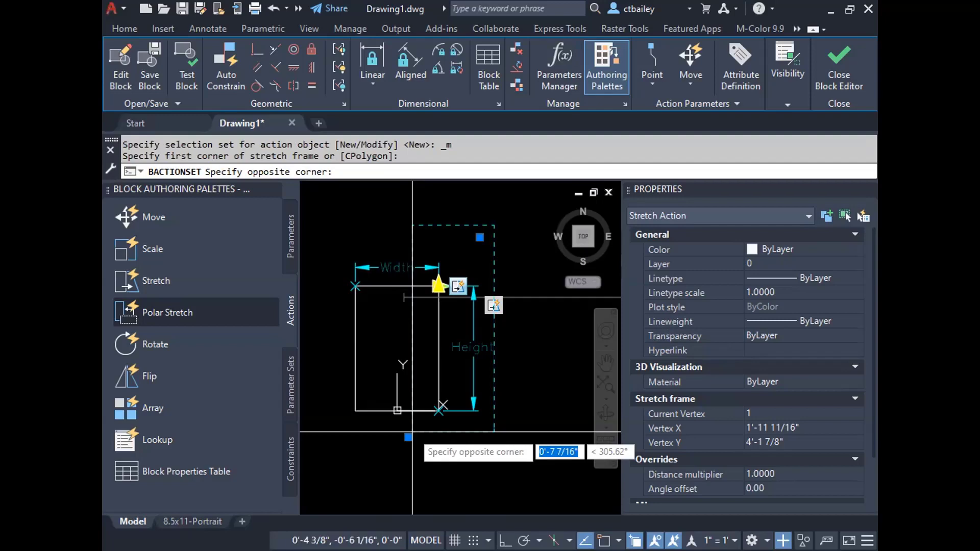
{"action": "left_click", "coordinate": [412, 432]}
{"action": "key", "text": "Return"}
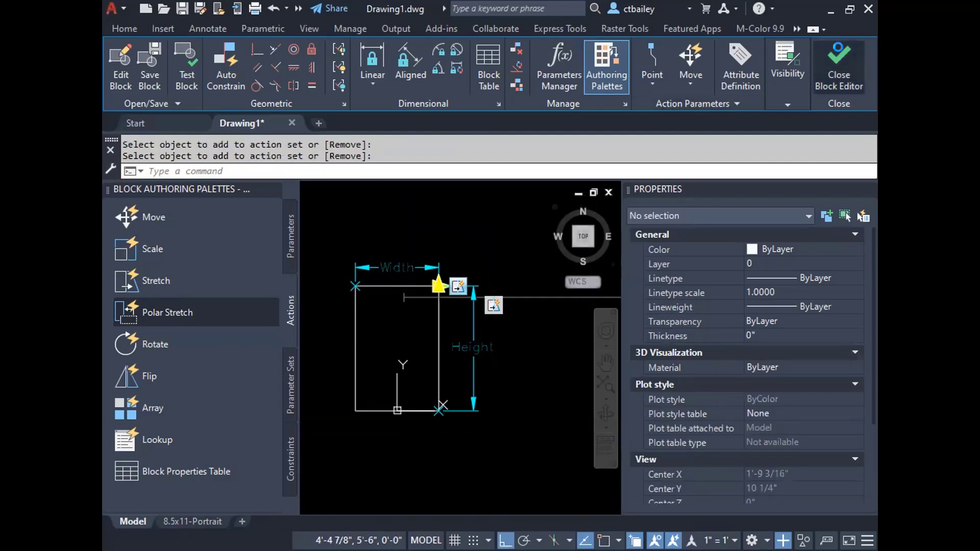
Close the Block Editor with the changes saved, test-stretch the placed window from its upper right corner grip, and deselect it.
{"action": "left_click", "coordinate": [839, 66]}
{"action": "left_click", "coordinate": [411, 276]}
{"action": "left_click", "coordinate": [474, 398]}
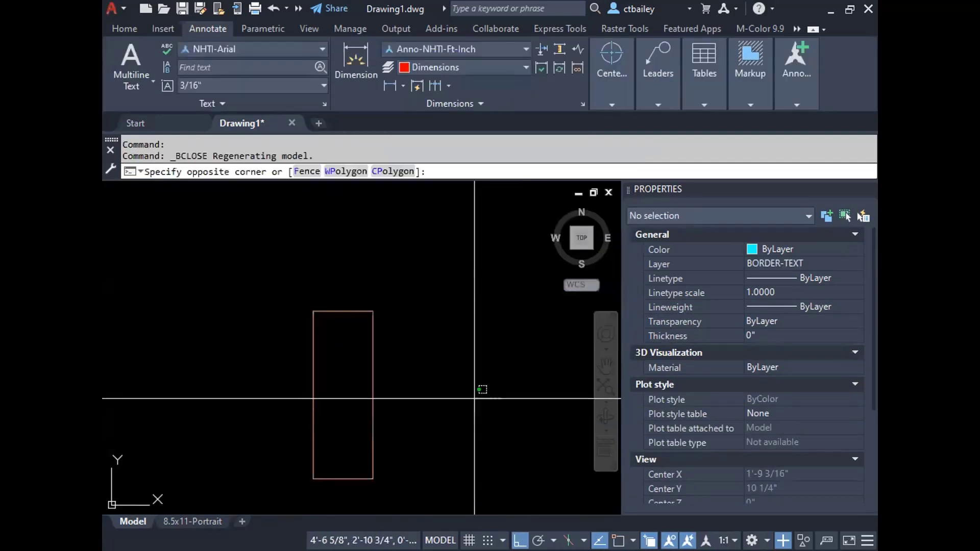
{"action": "left_click", "coordinate": [388, 337]}
{"action": "left_click", "coordinate": [372, 310]}
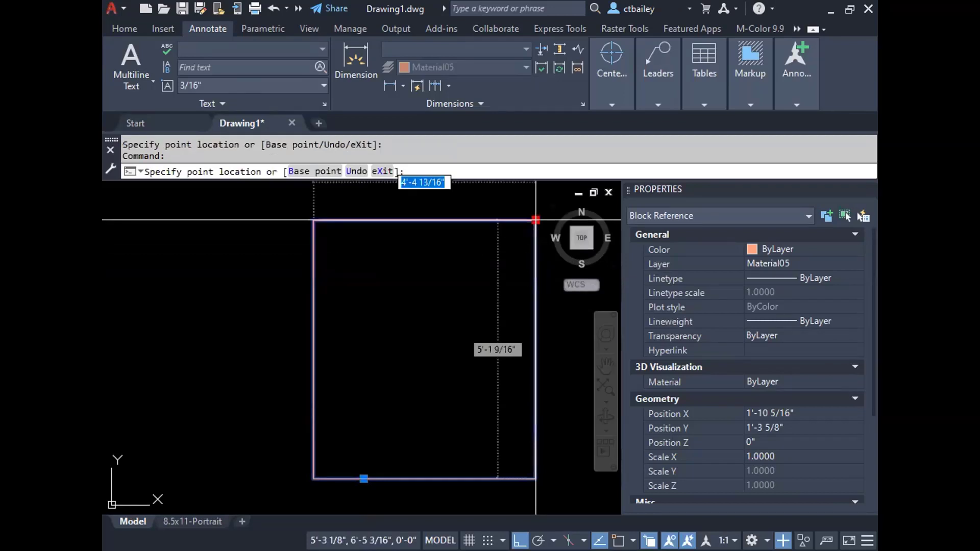
{"action": "key", "text": "Escape"}
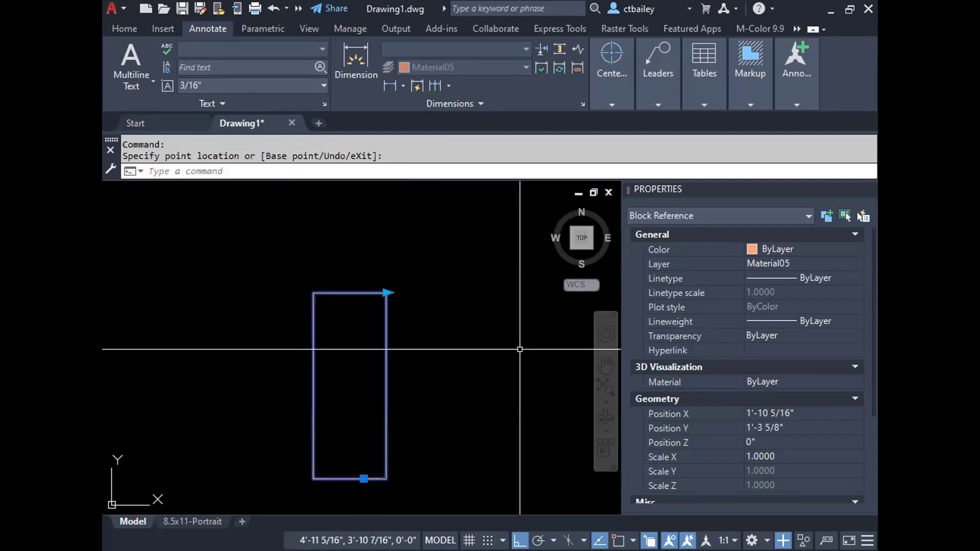
{"action": "key", "text": "Escape"}
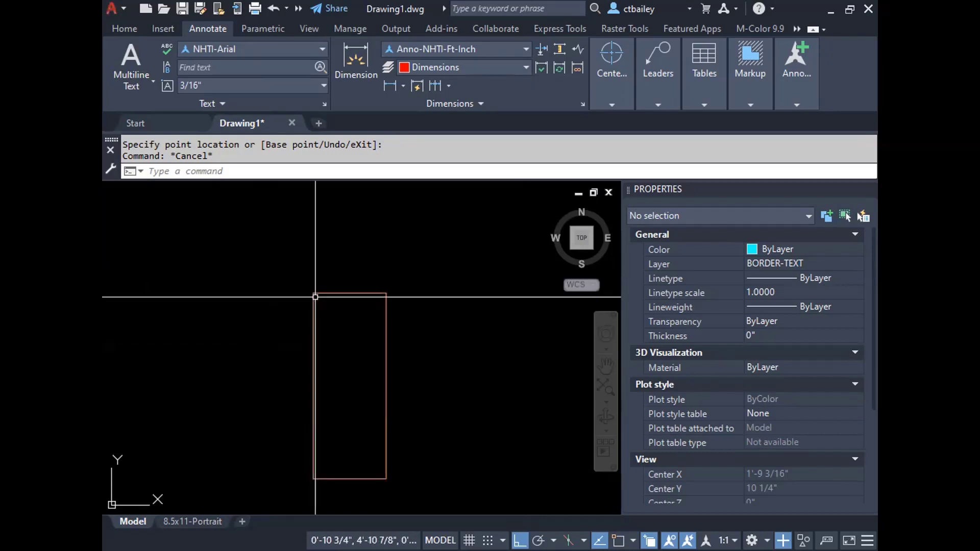
Select the placed window, open its block definition in the Block Editor, and display the available block parameters.
{"action": "left_click", "coordinate": [335, 294]}
{"action": "right_click", "coordinate": [384, 148]}
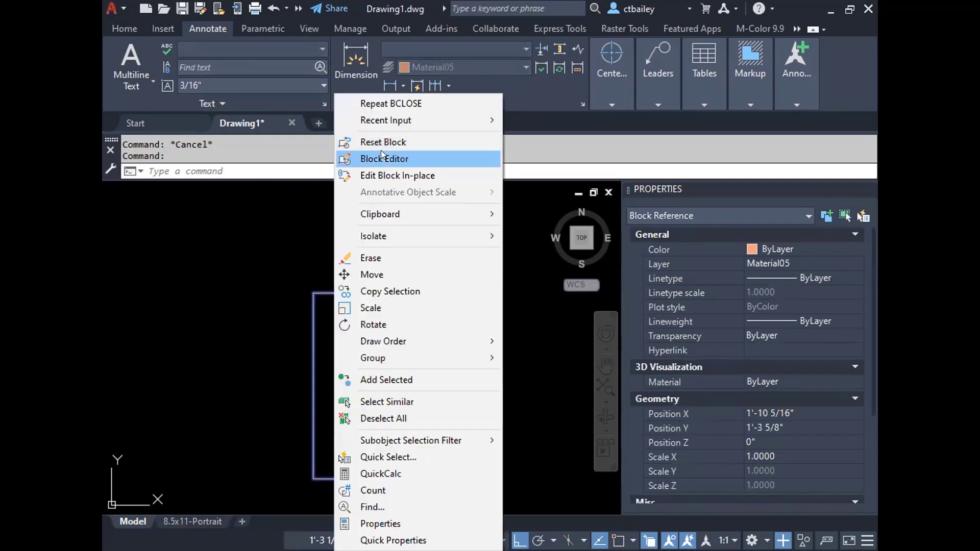
{"action": "left_click", "coordinate": [381, 153]}
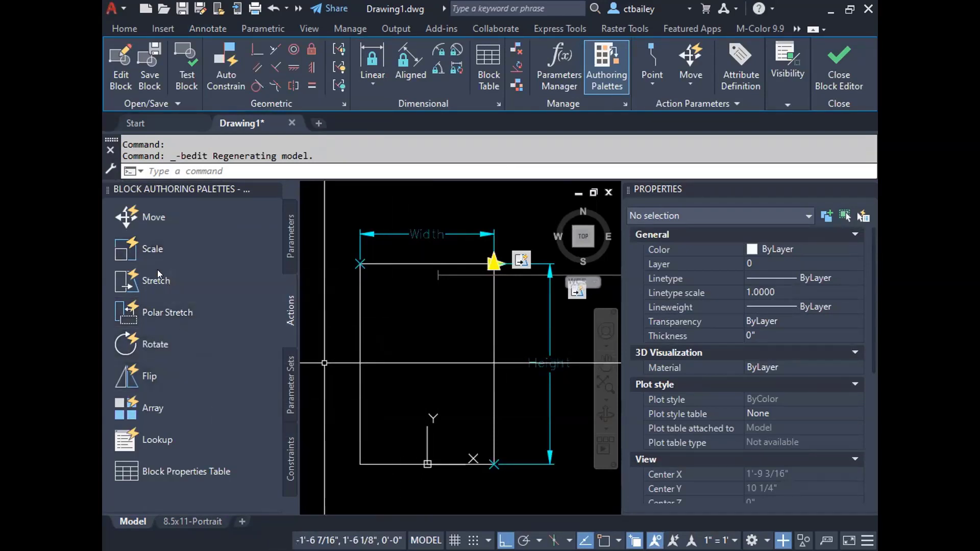
{"action": "left_click", "coordinate": [290, 237]}
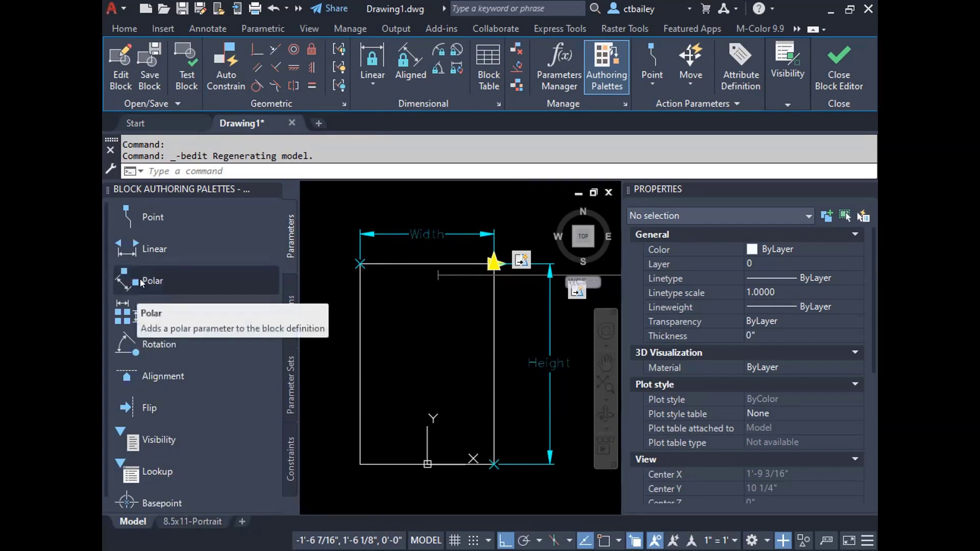
{"action": "scroll", "coordinate": [384, 332], "scroll_direction": "down", "scroll_amount": 2}
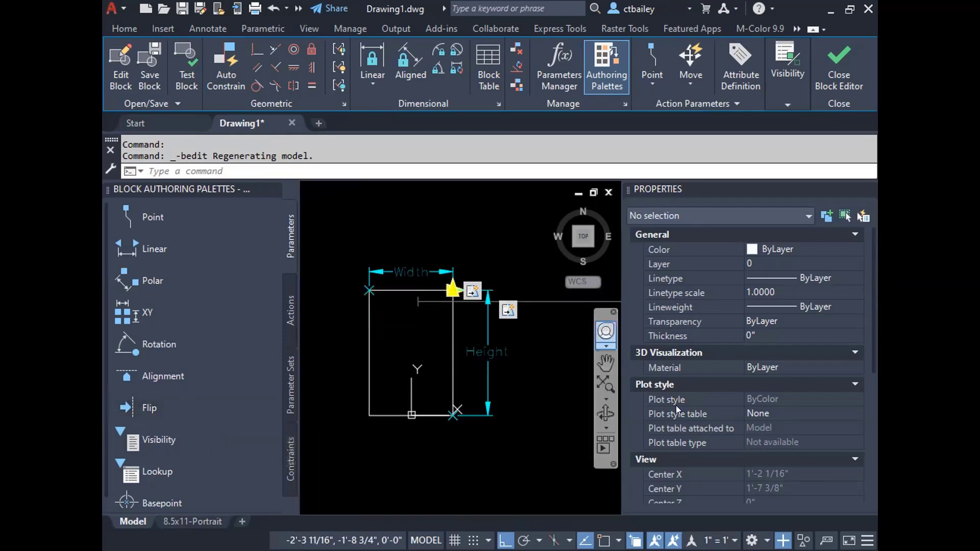
Set the Height parameter's minimum distance to 14 inches and its maximum distance to 96 inches.
{"action": "left_click", "coordinate": [491, 364]}
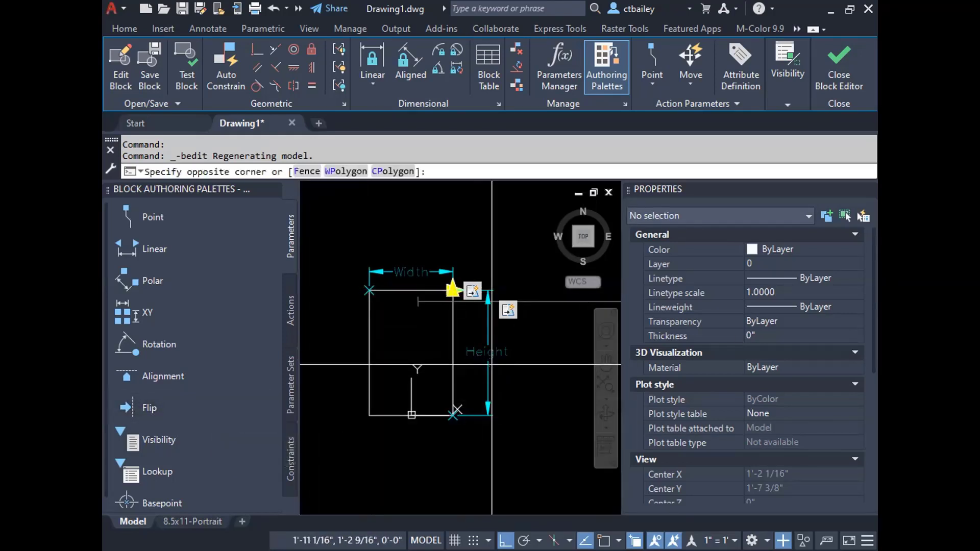
{"action": "left_click", "coordinate": [751, 402]}
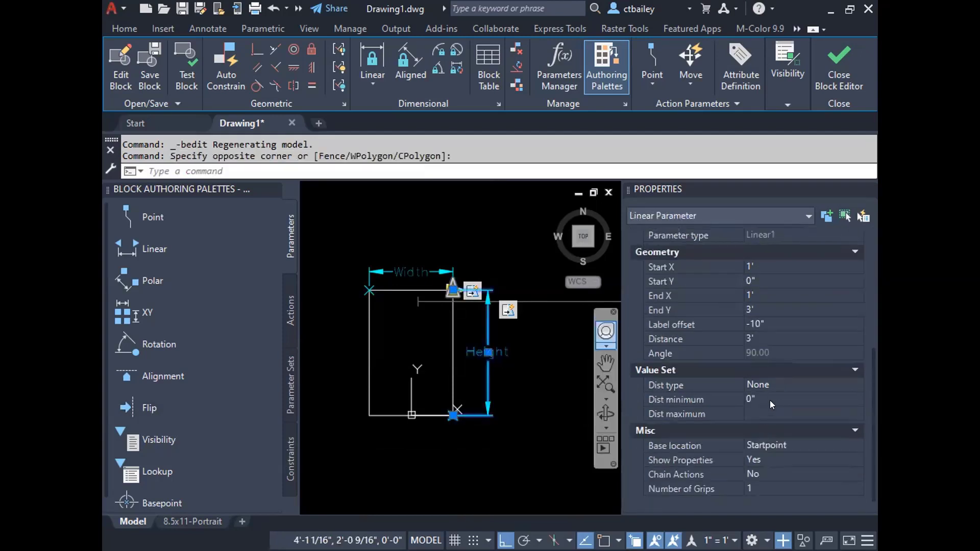
{"action": "left_click", "coordinate": [769, 400]}
{"action": "type", "text": "14"}
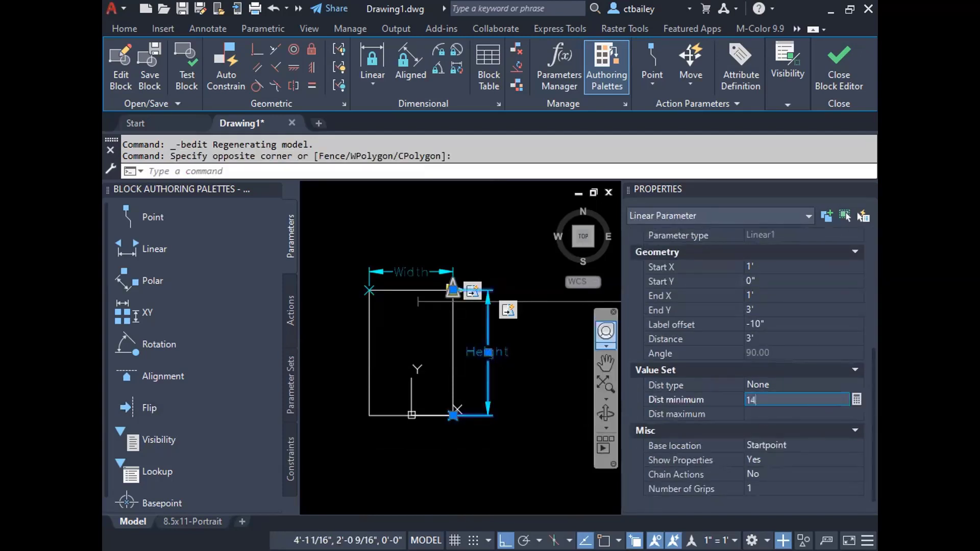
{"action": "left_click", "coordinate": [765, 413]}
{"action": "type", "text": "96"}
{"action": "key", "text": "Return"}
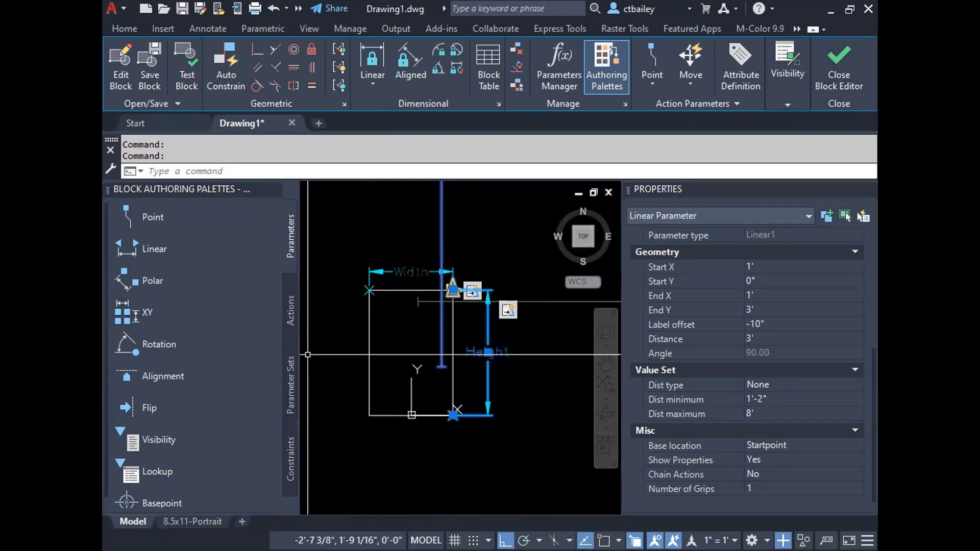
Close the Block Editor with the changes saved, test-stretch the placed window much wider from its upper right grip, and deselect it.
{"action": "left_click", "coordinate": [831, 55]}
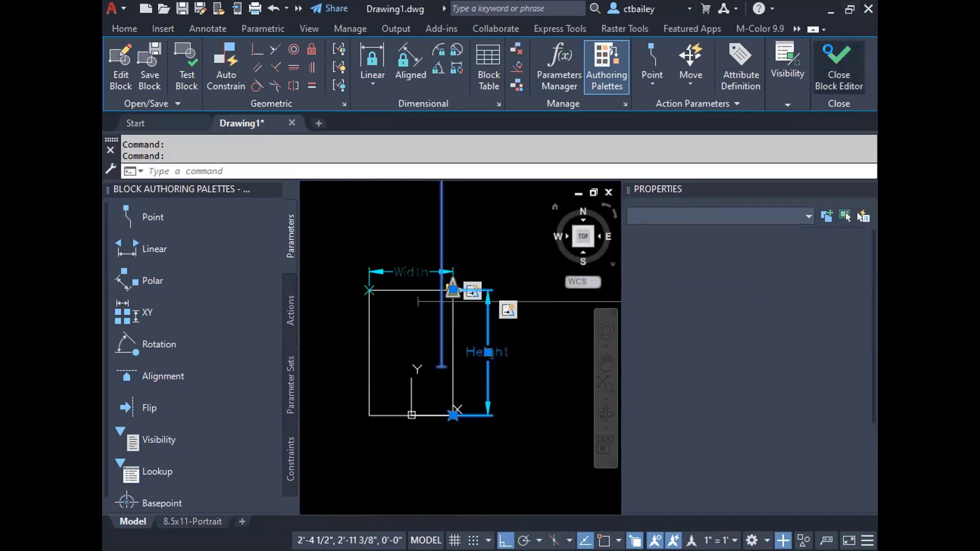
{"action": "left_click", "coordinate": [445, 272]}
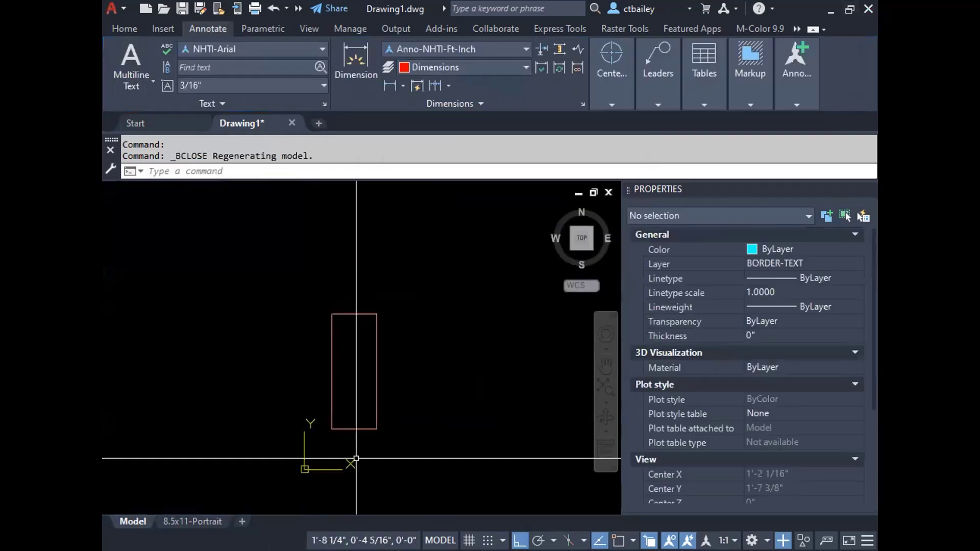
{"action": "left_click", "coordinate": [388, 347]}
{"action": "left_click", "coordinate": [376, 346]}
{"action": "left_click", "coordinate": [377, 313]}
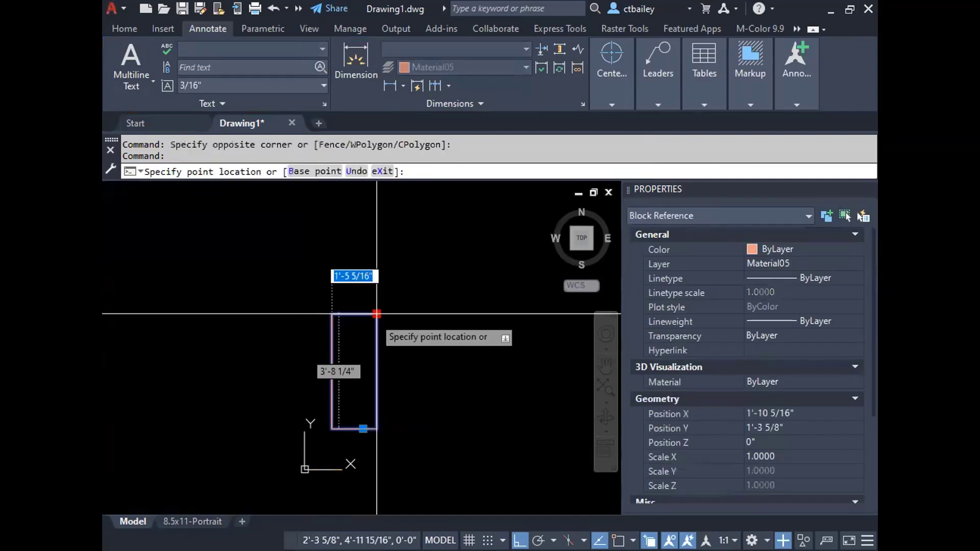
{"action": "scroll", "coordinate": [402, 319], "scroll_direction": "down", "scroll_amount": 4}
{"action": "left_click", "coordinate": [472, 317]}
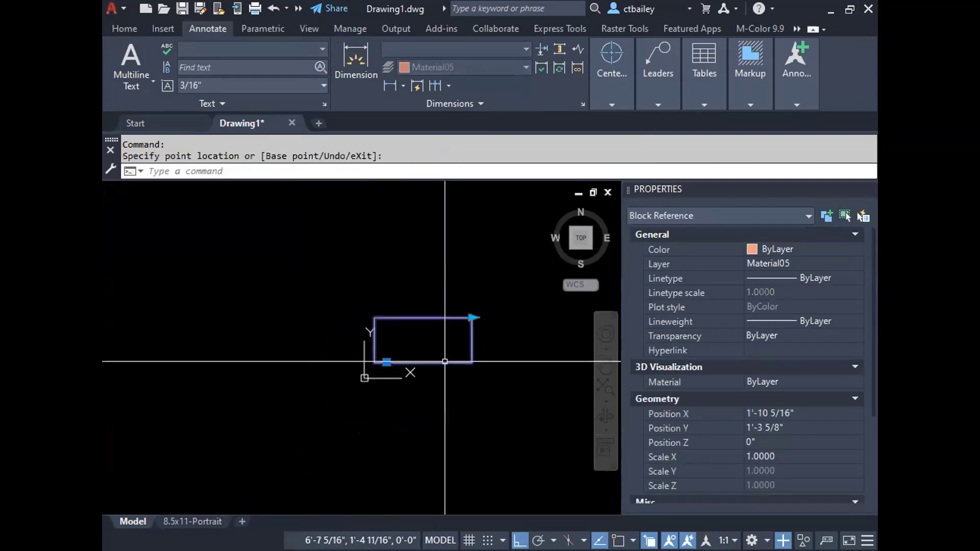
{"action": "scroll", "coordinate": [352, 359], "scroll_direction": "up", "scroll_amount": 4}
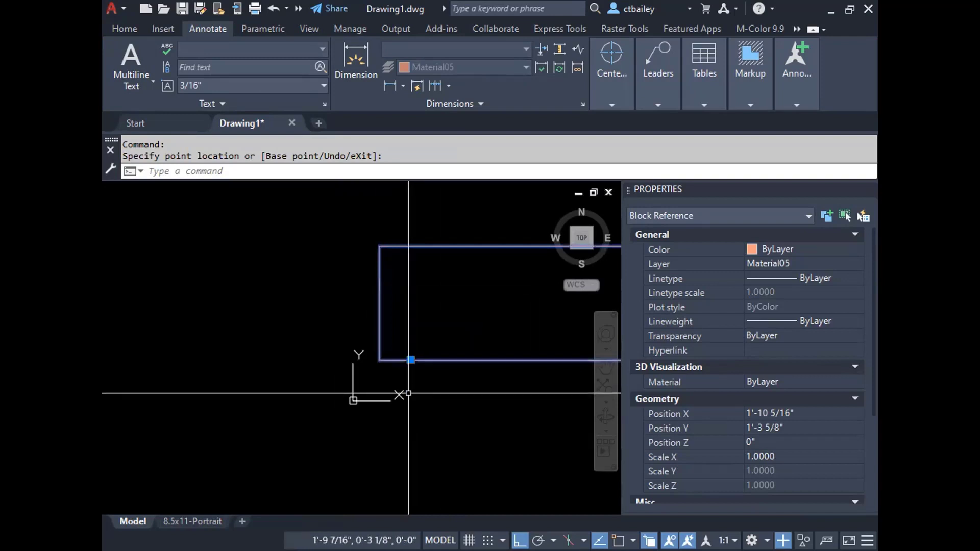
{"action": "scroll", "coordinate": [305, 403], "scroll_direction": "down", "scroll_amount": 3}
{"action": "key", "text": "Escape"}
{"action": "key", "text": "Escape"}
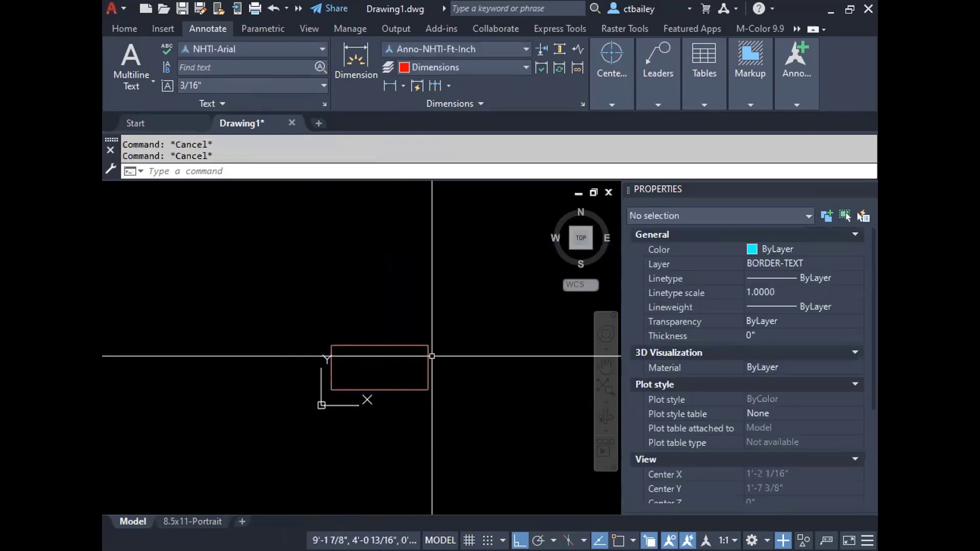
Select the widened window again, stretch it narrower from its upper right width grip, and deselect it.
{"action": "left_click", "coordinate": [436, 344]}
{"action": "left_click", "coordinate": [427, 345]}
{"action": "left_click", "coordinate": [428, 344]}
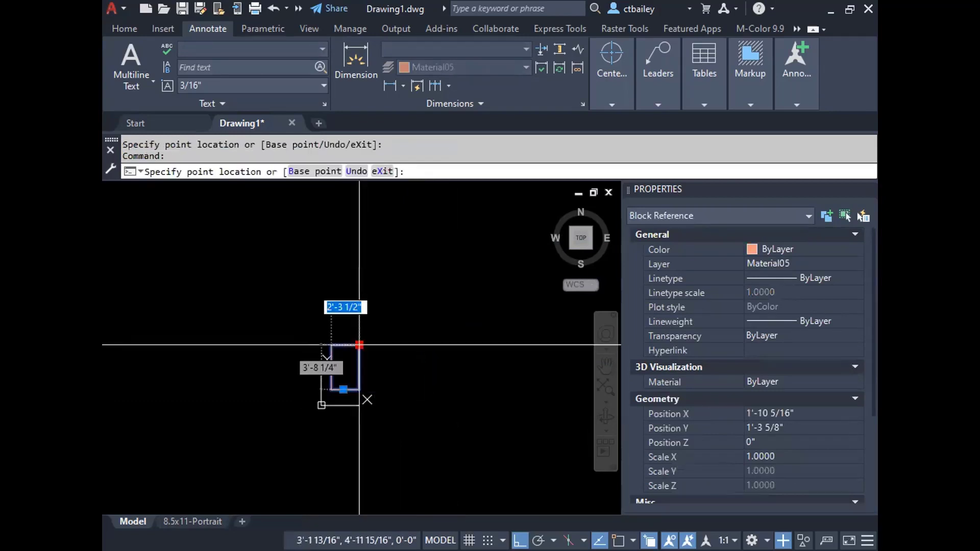
{"action": "key", "text": "Escape"}
{"action": "scroll", "coordinate": [359, 345], "scroll_direction": "up", "scroll_amount": 4}
{"action": "key", "text": "Escape"}
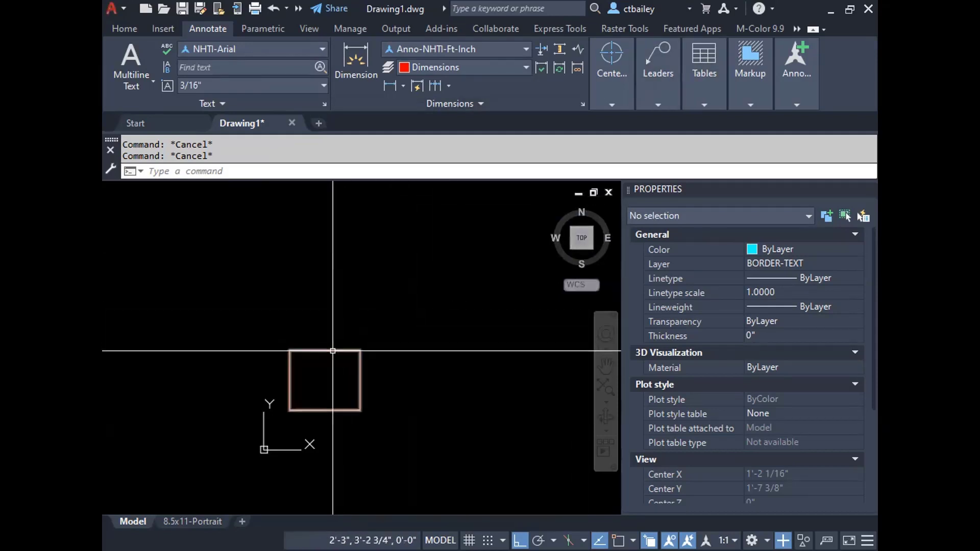
Select the resized window and reopen its block definition in the Block Editor.
{"action": "left_click", "coordinate": [333, 351]}
{"action": "right_click", "coordinate": [374, 292]}
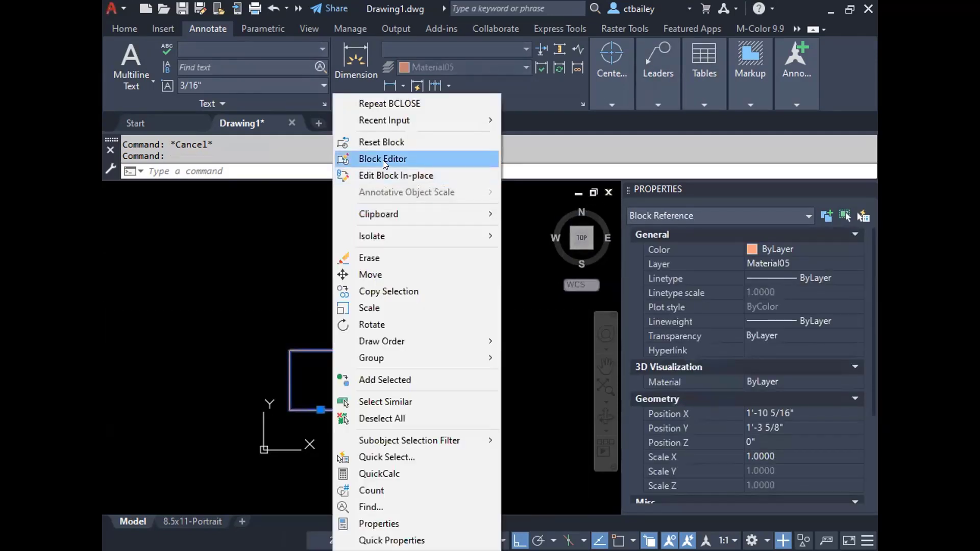
{"action": "left_click", "coordinate": [382, 161]}
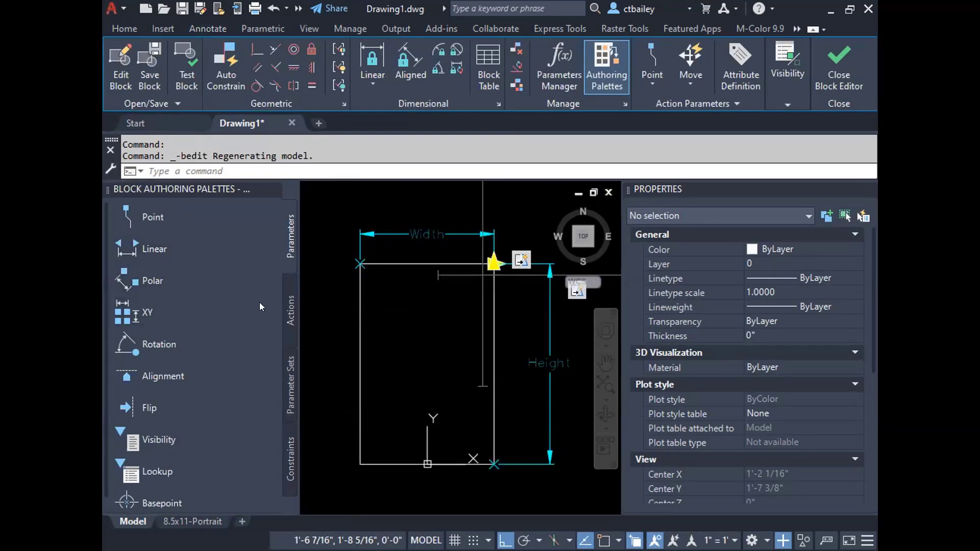
Add a Basepoint parameter to the block at the midpoint of the window's bottom edge.
{"action": "left_click", "coordinate": [286, 320]}
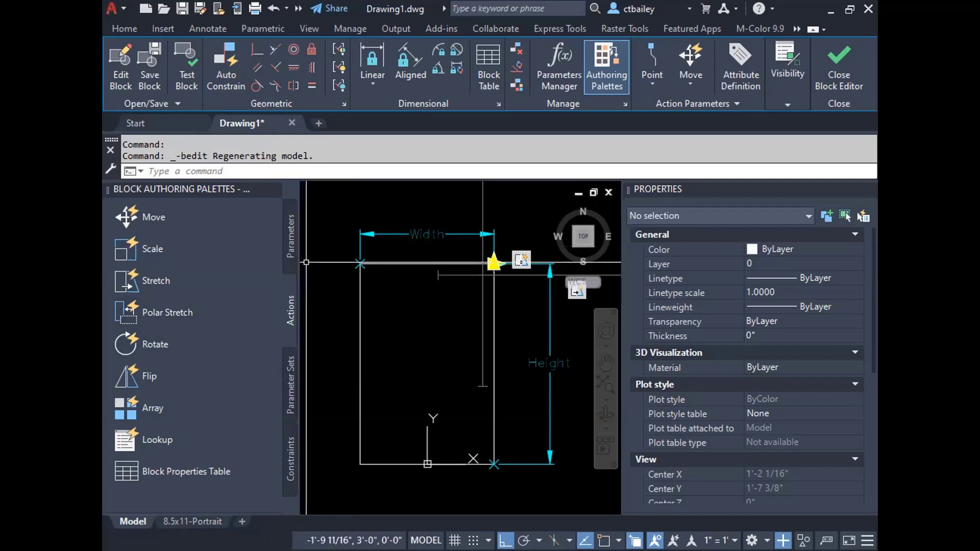
{"action": "left_click", "coordinate": [290, 236]}
{"action": "scroll", "coordinate": [194, 470], "scroll_direction": "down", "scroll_amount": 1}
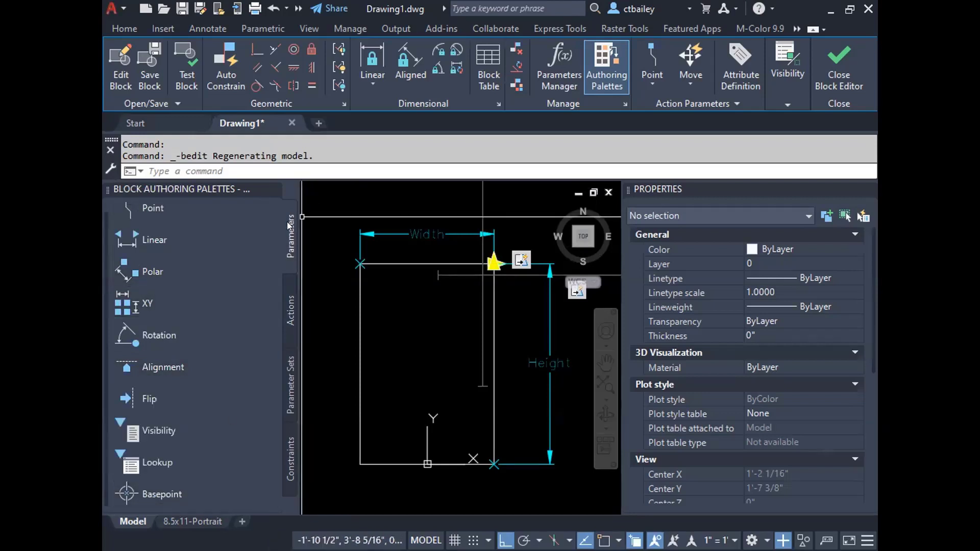
{"action": "left_click", "coordinate": [151, 477]}
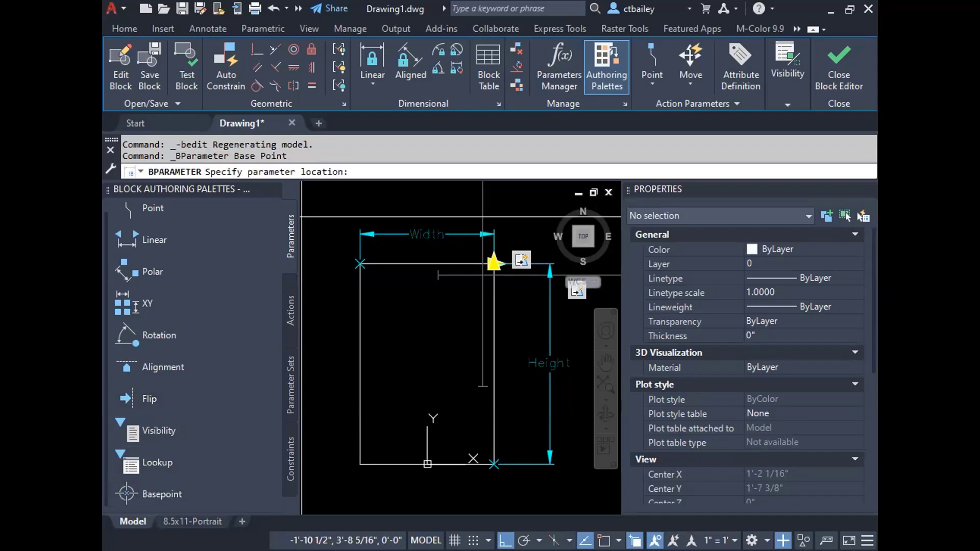
{"action": "right_click", "coordinate": [425, 432], "text": "shift"}
{"action": "left_click", "coordinate": [468, 173]}
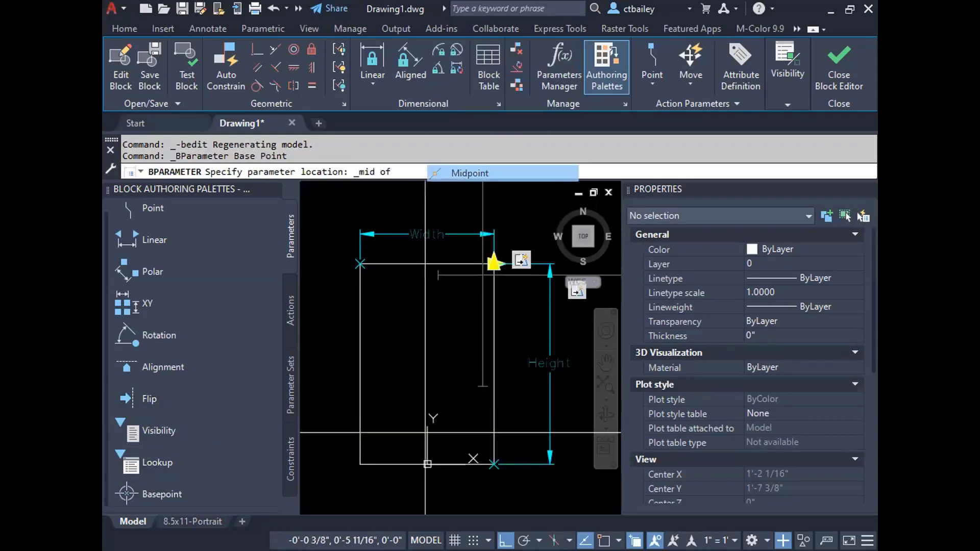
{"action": "left_click", "coordinate": [427, 462]}
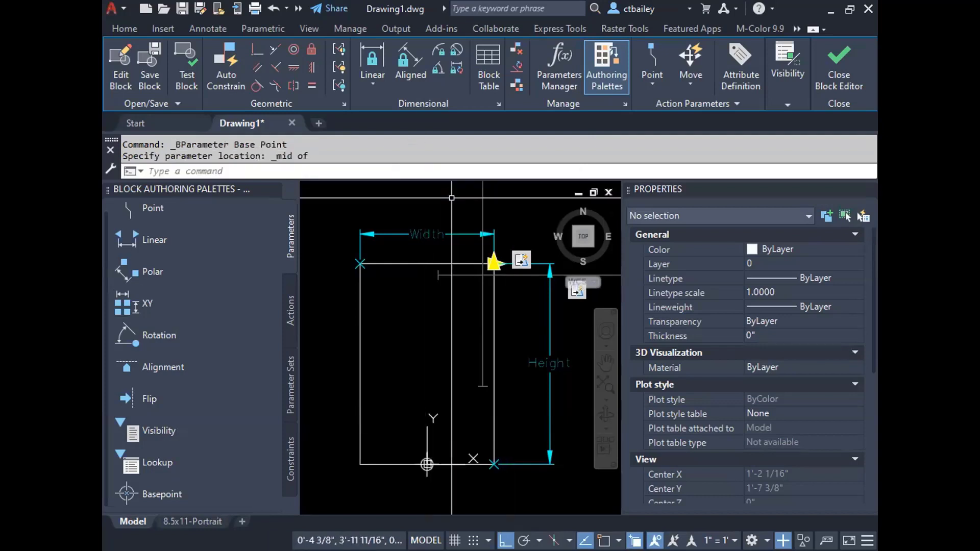
Select the base point parameter on the window's bottom edge to inspect its properties, and deselect it.
{"action": "scroll", "coordinate": [443, 480], "scroll_direction": "up", "scroll_amount": 13}
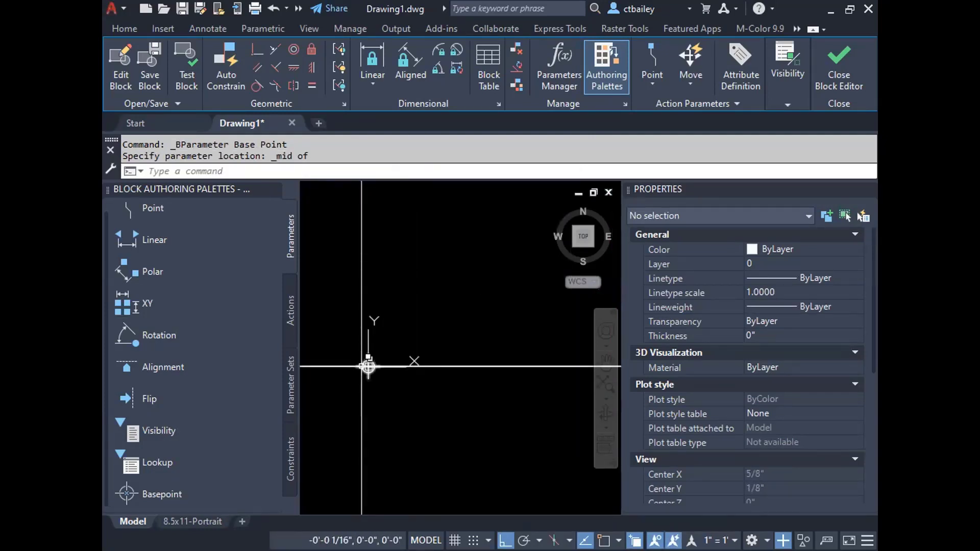
{"action": "left_click", "coordinate": [367, 366]}
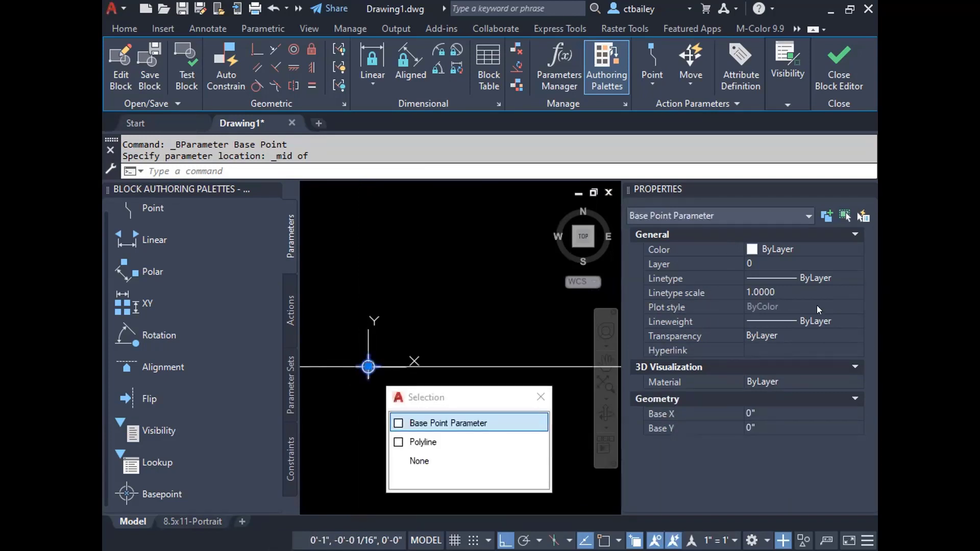
{"action": "key", "text": "Escape"}
{"action": "scroll", "coordinate": [429, 314], "scroll_direction": "down", "scroll_amount": 5}
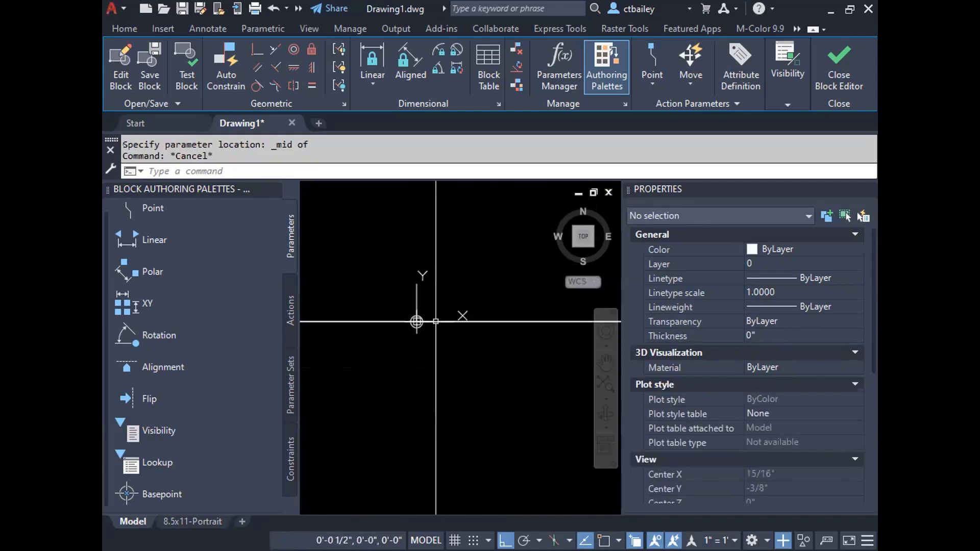
{"action": "scroll", "coordinate": [433, 407], "scroll_direction": "down", "scroll_amount": 3}
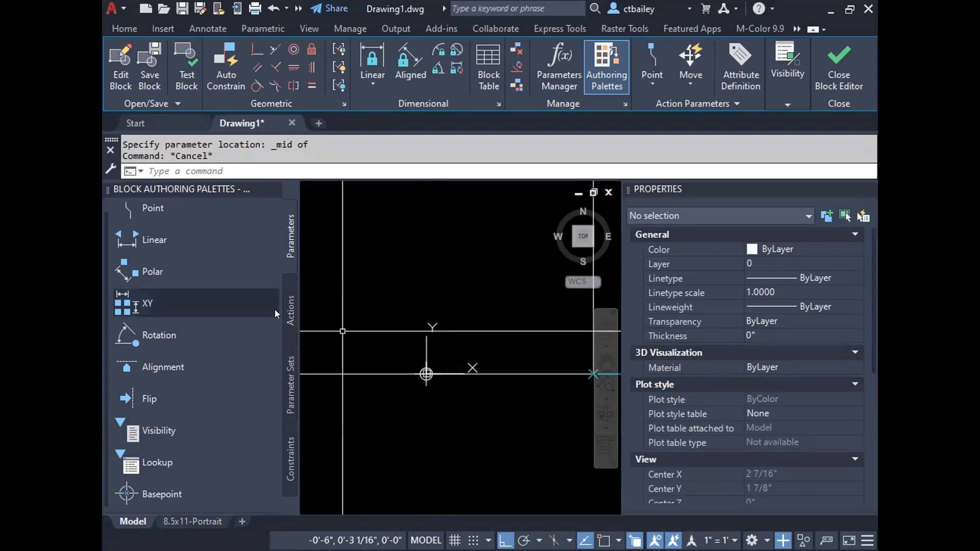
Add a Move action to the Width parameter's upper right corner point with the base point parameter as its selection set.
{"action": "left_click", "coordinate": [290, 314]}
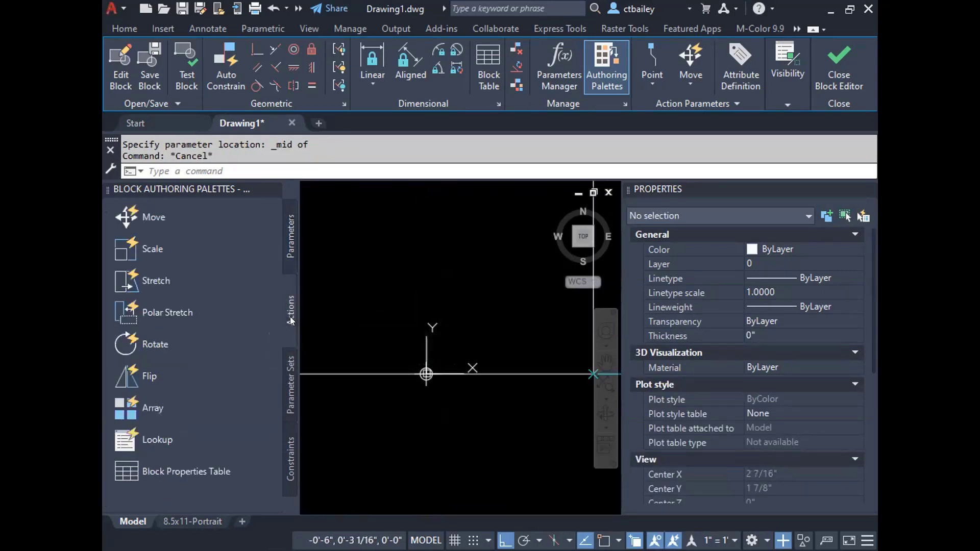
{"action": "left_click", "coordinate": [141, 218]}
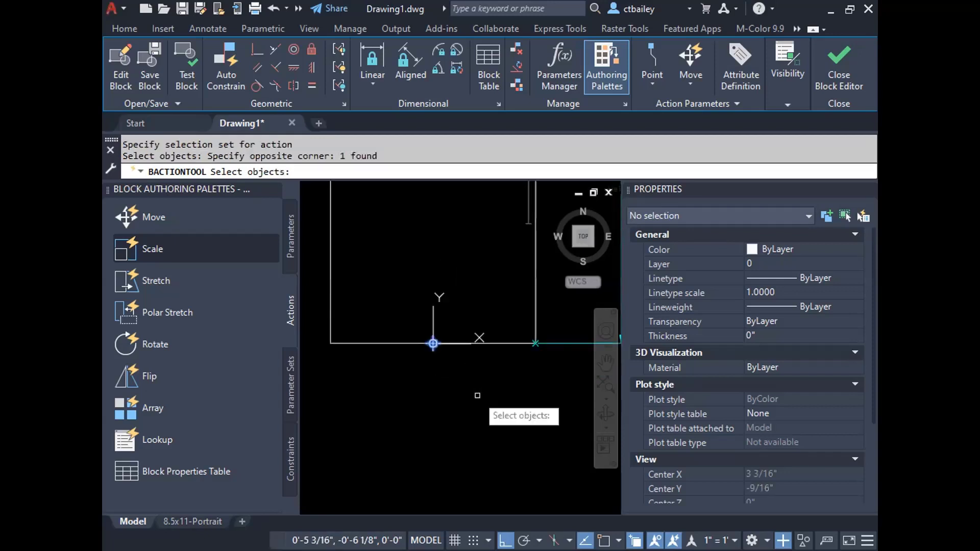
{"action": "scroll", "coordinate": [745, 357], "scroll_direction": "down", "scroll_amount": 3}
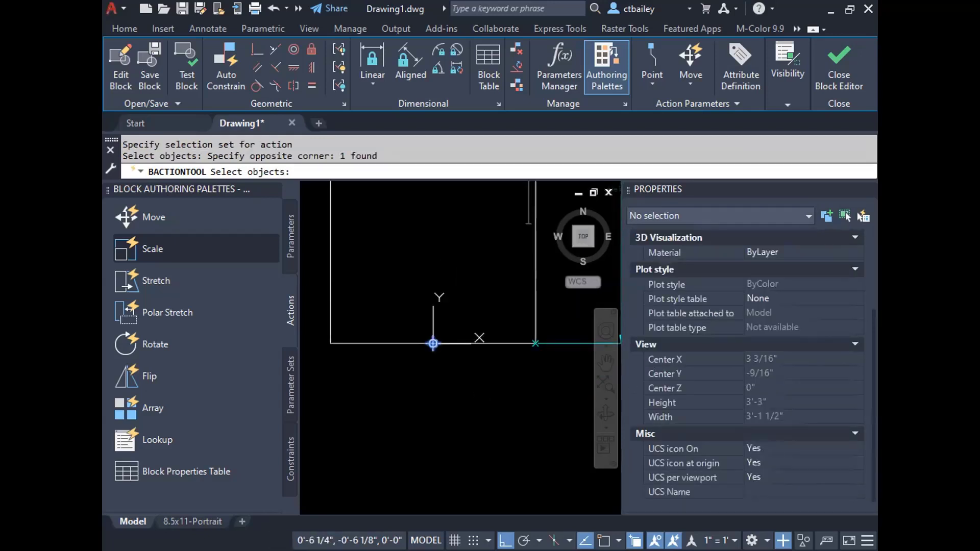
{"action": "key", "text": "Return"}
{"action": "scroll", "coordinate": [468, 313], "scroll_direction": "down", "scroll_amount": 4}
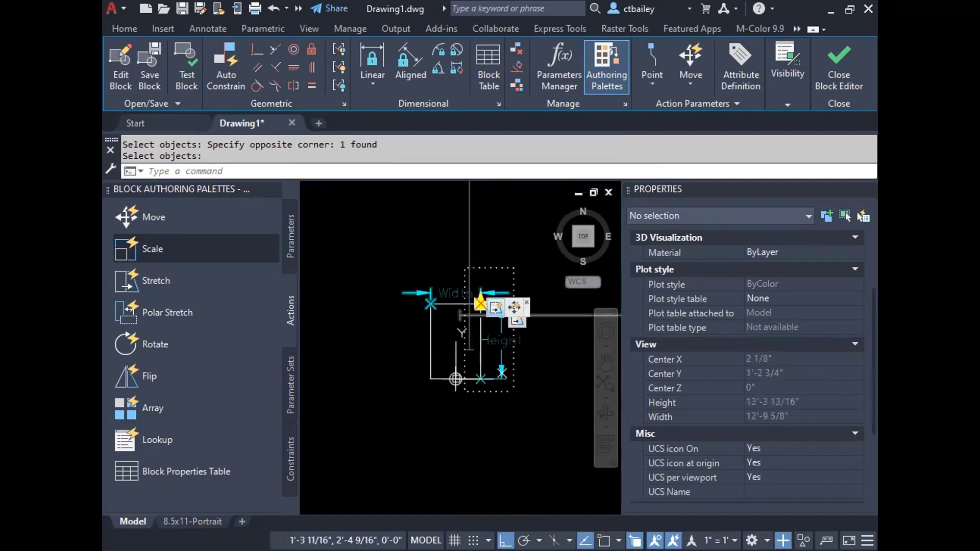
{"action": "scroll", "coordinate": [469, 313], "scroll_direction": "up", "scroll_amount": 5}
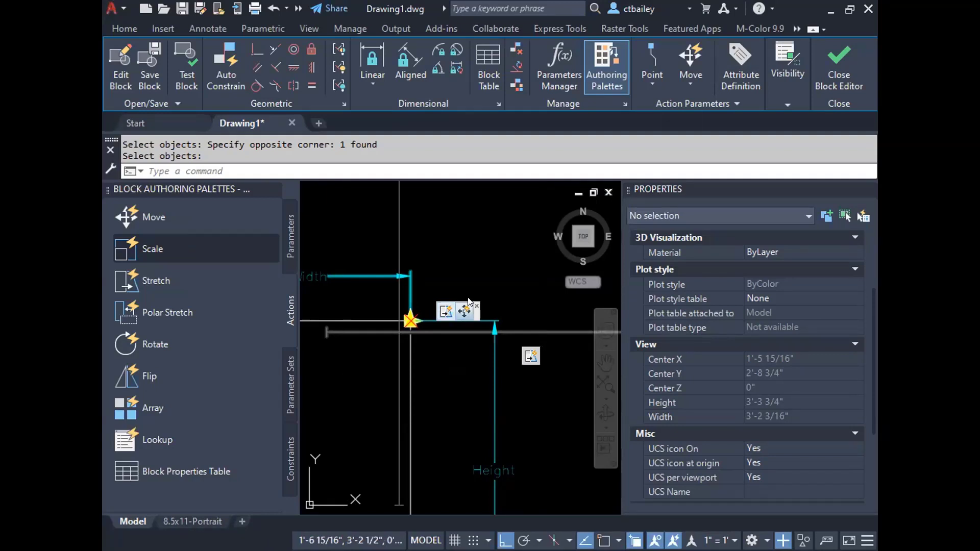
Set the distance multiplier of the Width parameter's Move action to 0.5.
{"action": "left_click", "coordinate": [464, 311]}
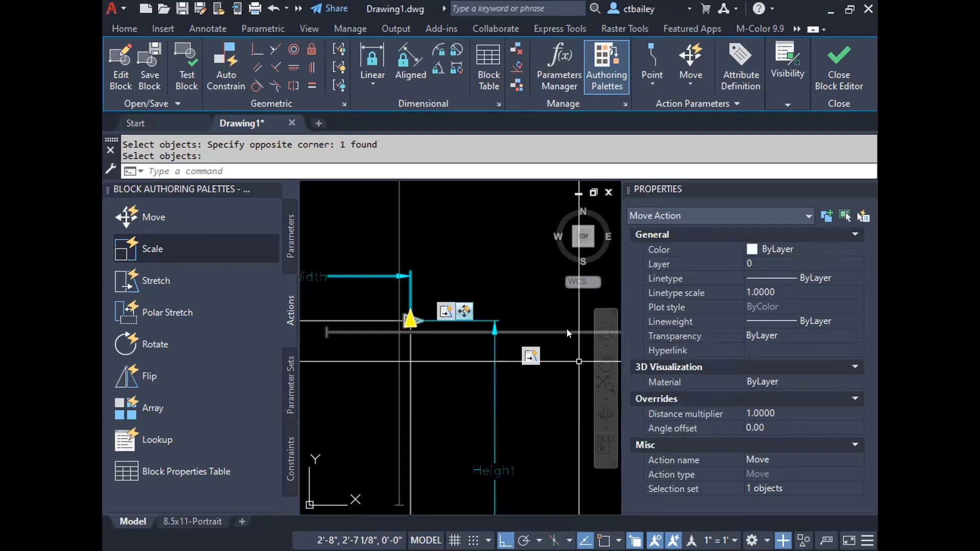
{"action": "key", "text": "Escape"}
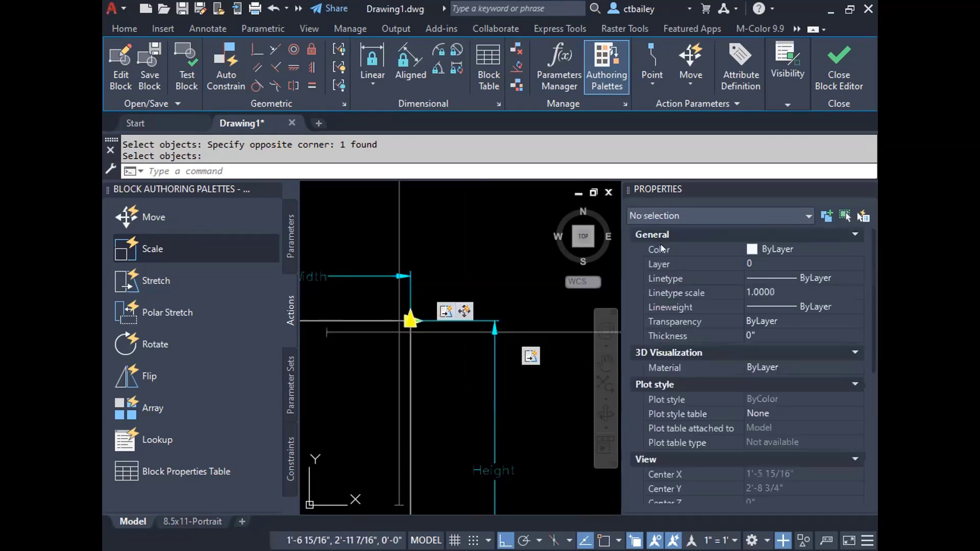
{"action": "left_click", "coordinate": [462, 313]}
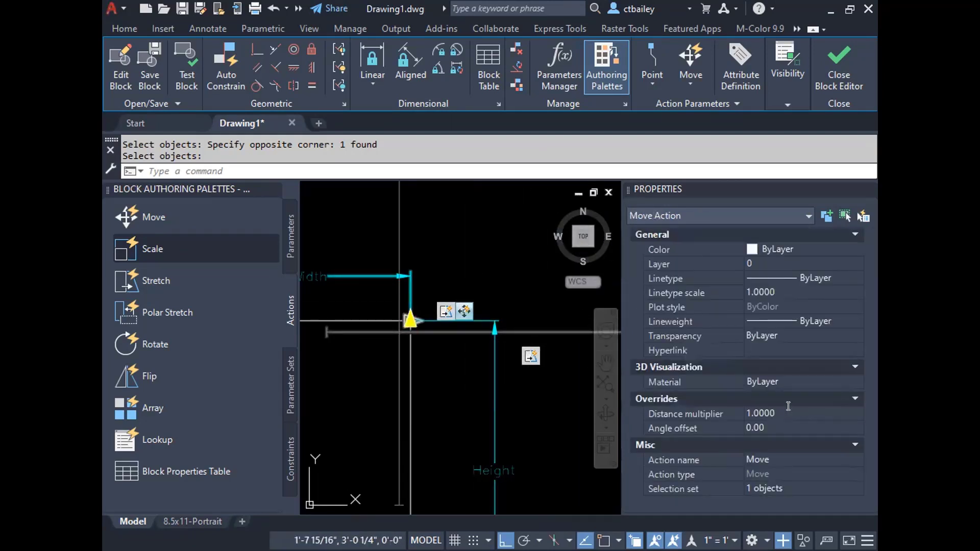
{"action": "left_click", "coordinate": [788, 407]}
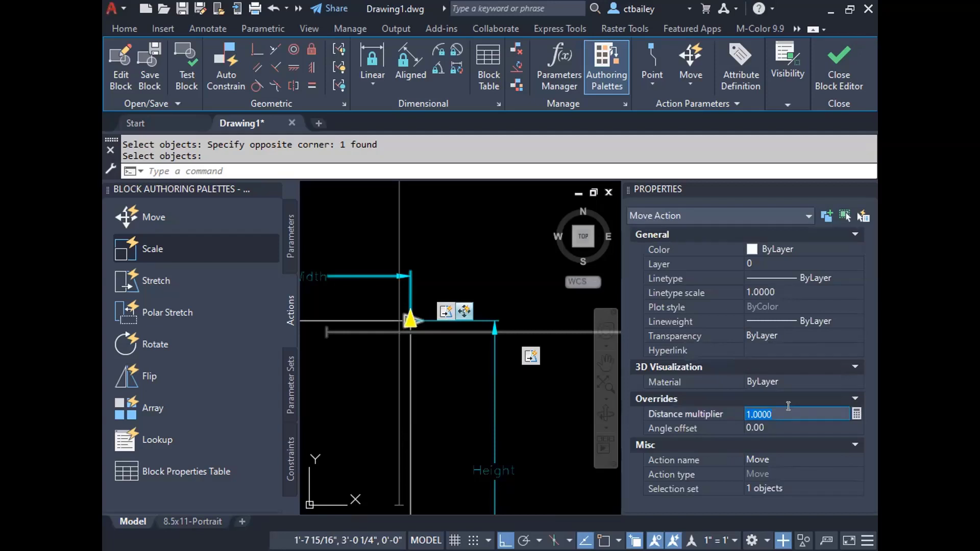
{"action": "type", "text": ".5"}
{"action": "key", "text": "Return"}
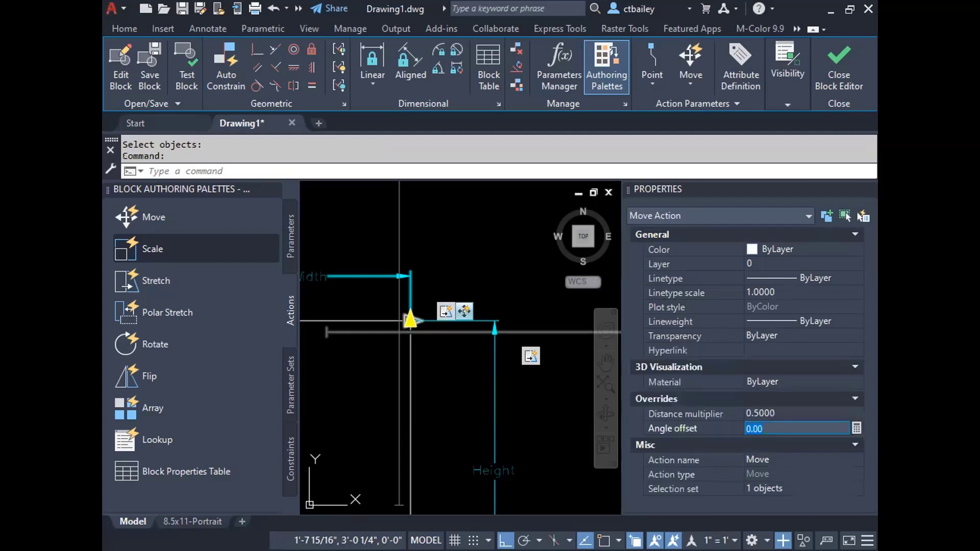
Close the Block Editor with the parameter changes saved, and reset the window block in the drawing.
{"action": "left_click", "coordinate": [830, 64]}
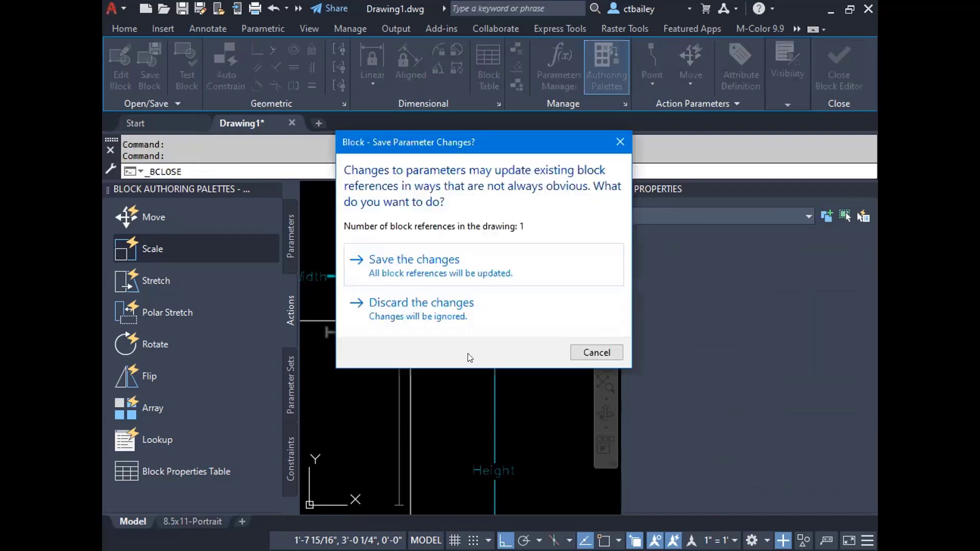
{"action": "left_click", "coordinate": [423, 263]}
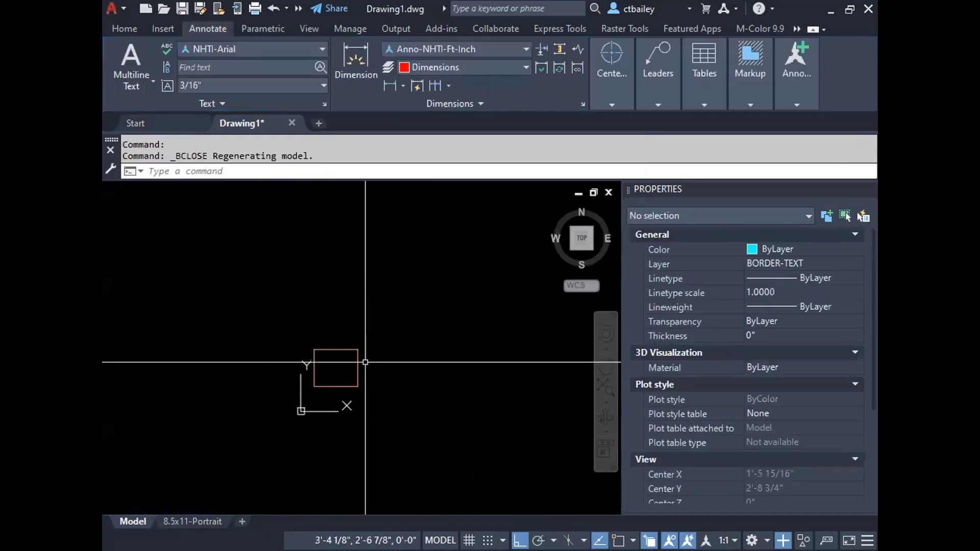
{"action": "left_click", "coordinate": [358, 363]}
{"action": "right_click", "coordinate": [358, 363]}
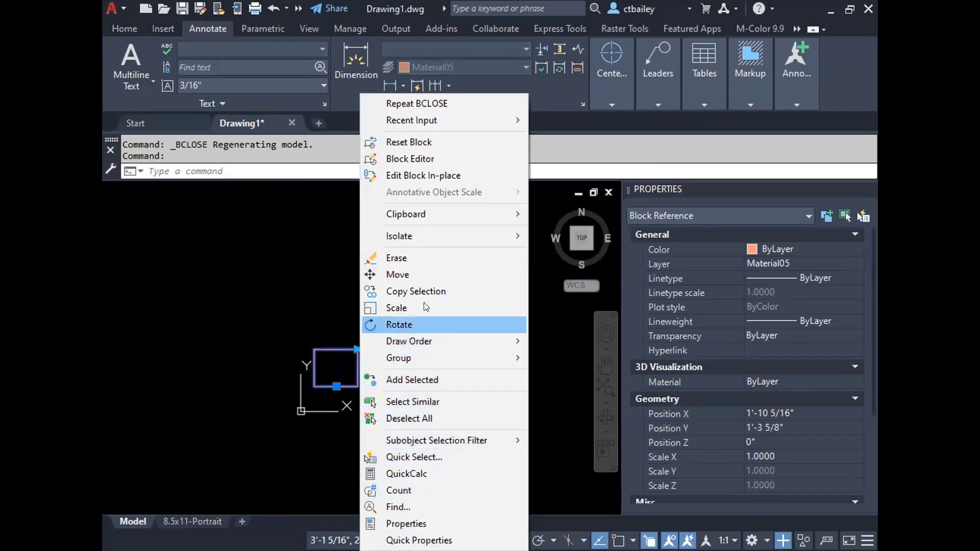
{"action": "left_click", "coordinate": [430, 145]}
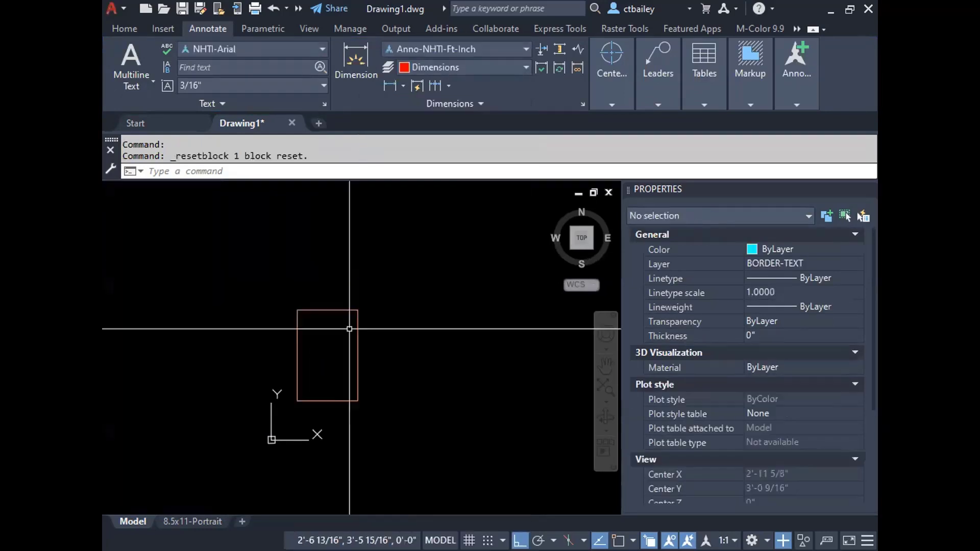
Stretch the window from its upper right corner grip to a width of about 5'-0 3/8", and clear the selection.
{"action": "left_click_drag", "start_coordinate": [349, 324], "coordinate": [285, 408]}
{"action": "left_click", "coordinate": [358, 310]}
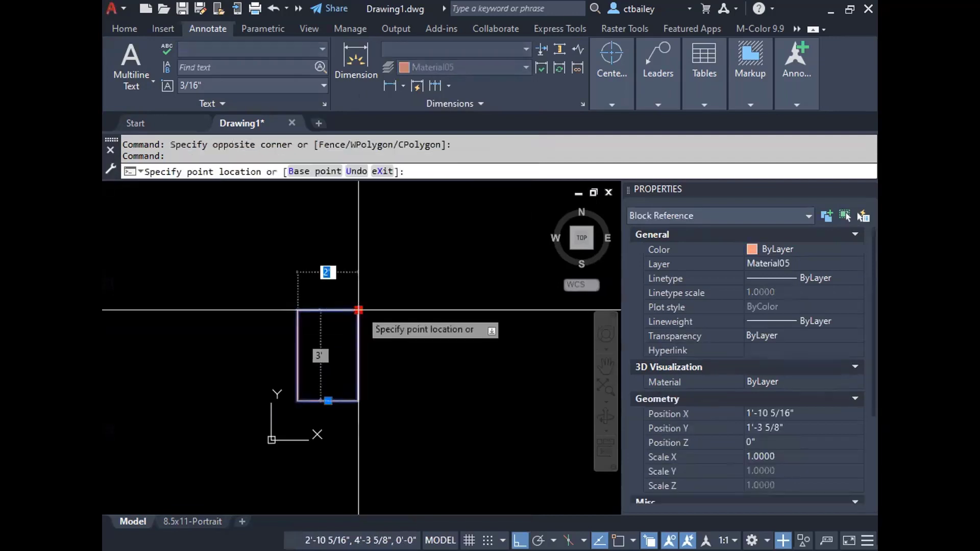
{"action": "left_click", "coordinate": [449, 310]}
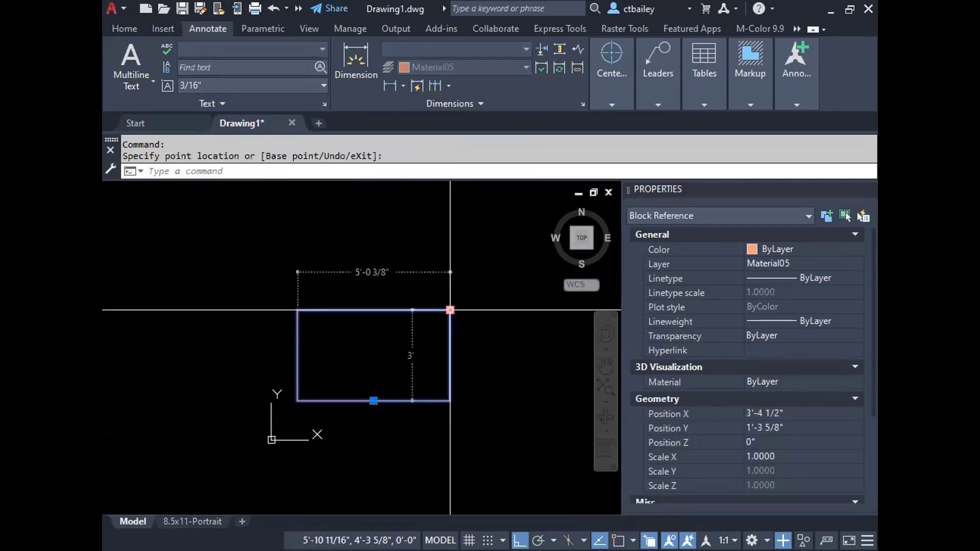
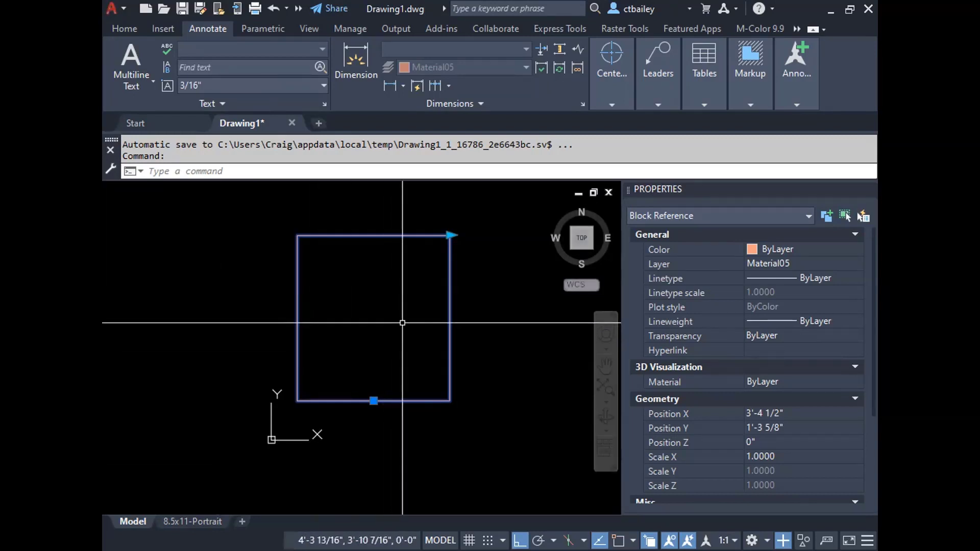
{"action": "key", "text": "Escape"}
{"action": "key", "text": "Escape"}
Resize the window from its upper right corner grip, reducing its height to about 3'-6 3/4" and narrowing its width.
{"action": "left_click", "coordinate": [380, 233]}
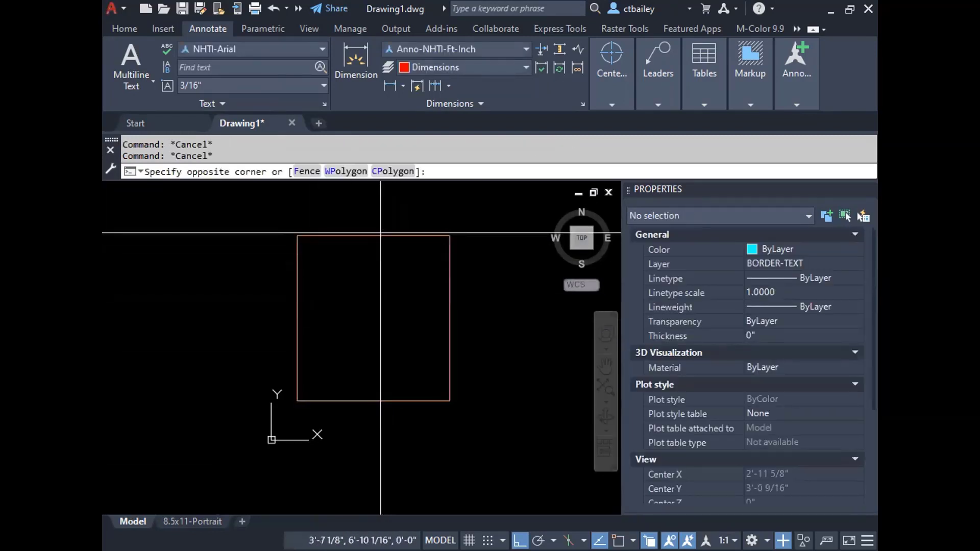
{"action": "left_click", "coordinate": [452, 230]}
{"action": "left_click", "coordinate": [449, 234]}
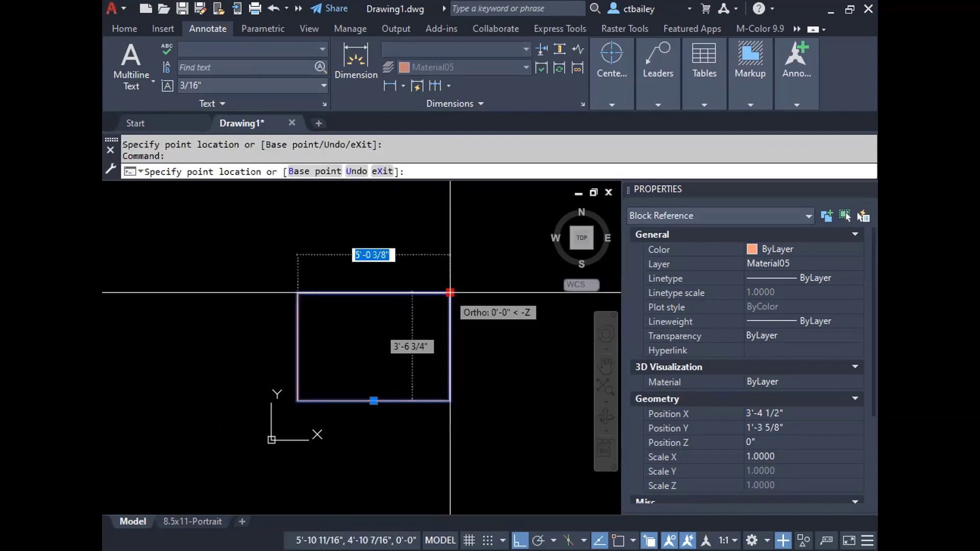
{"action": "key", "text": "Escape"}
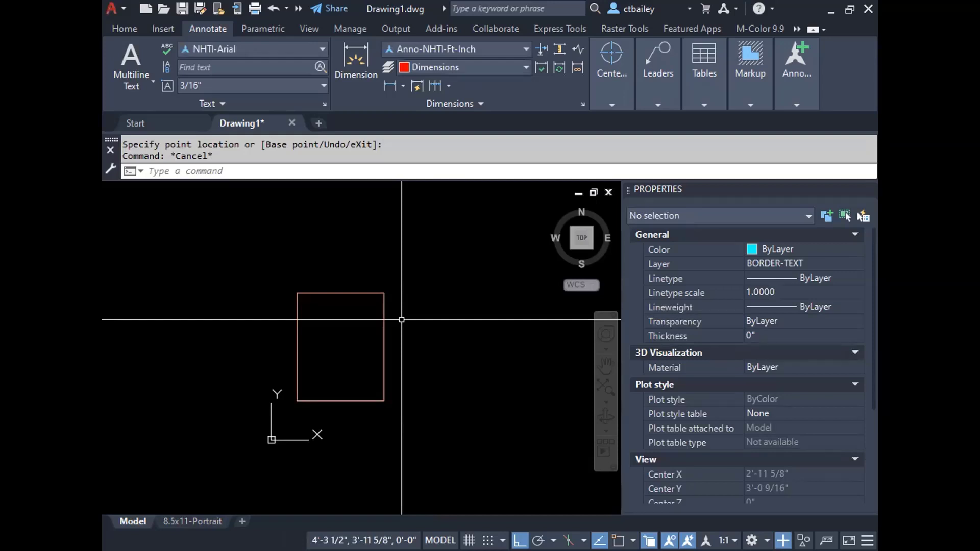
Select the resized window, enlarge the drawing area by narrowing the Properties palette, and clear the selection.
{"action": "left_click", "coordinate": [371, 351]}
{"action": "left_click", "coordinate": [311, 406]}
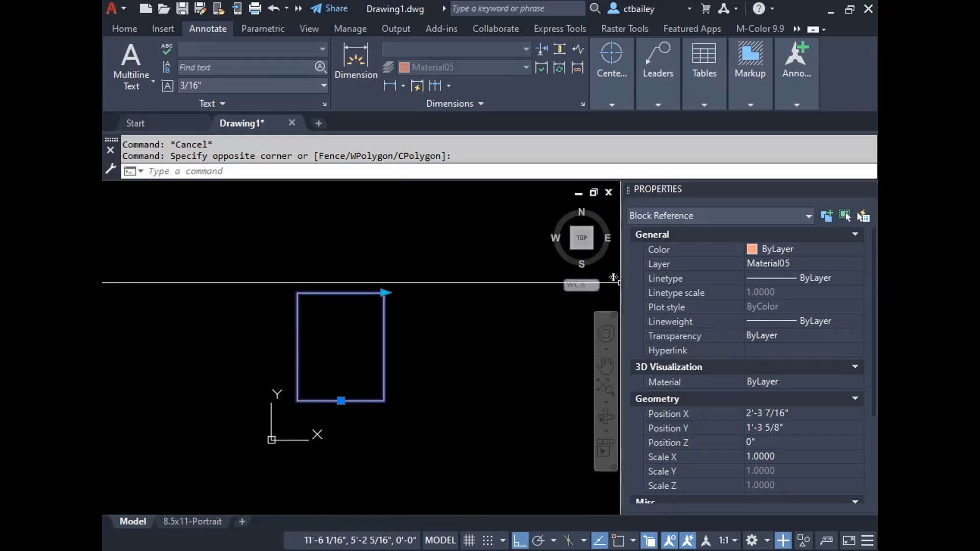
{"action": "left_click_drag", "start_coordinate": [614, 277], "coordinate": [667, 283]}
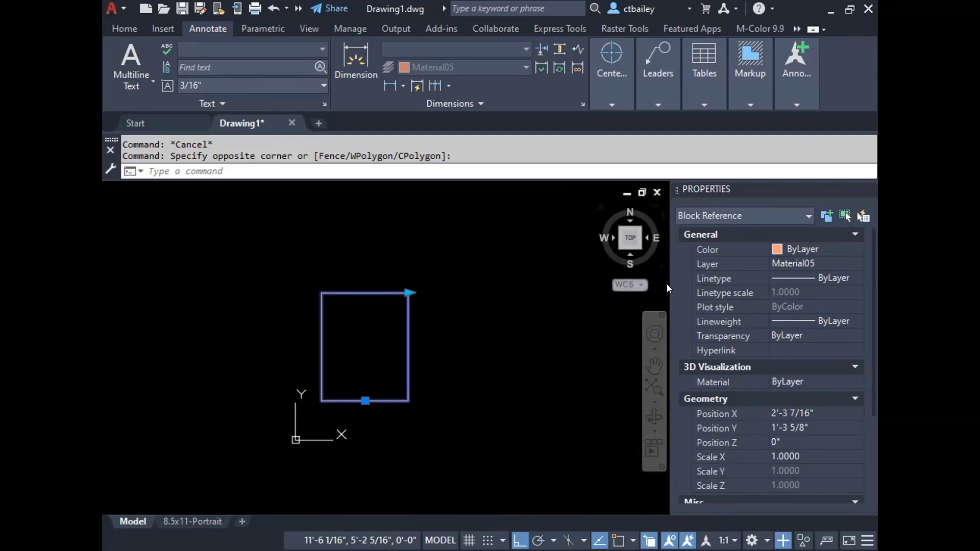
{"action": "key", "text": "Escape"}
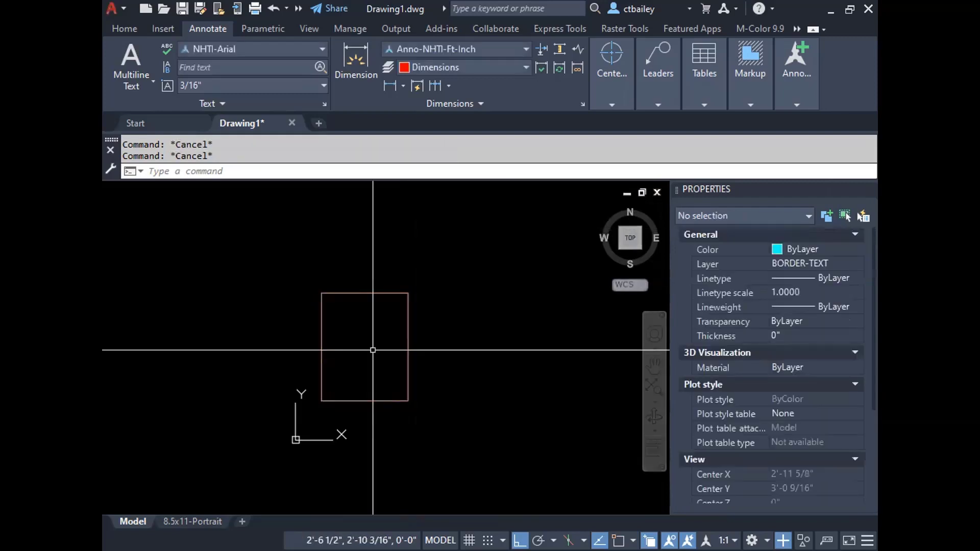
{"action": "left_click", "coordinate": [354, 291]}
{"action": "right_click", "coordinate": [350, 292]}
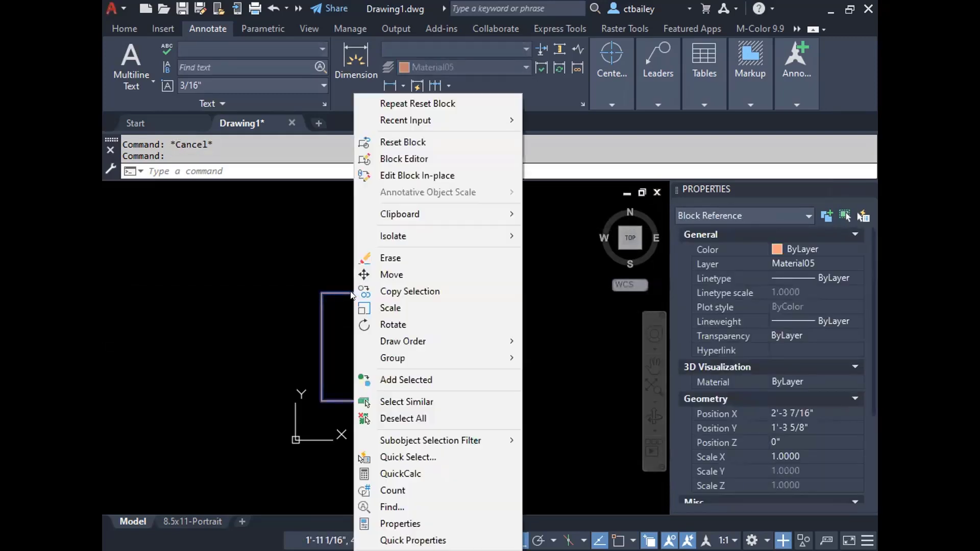
{"action": "key", "text": "Escape"}
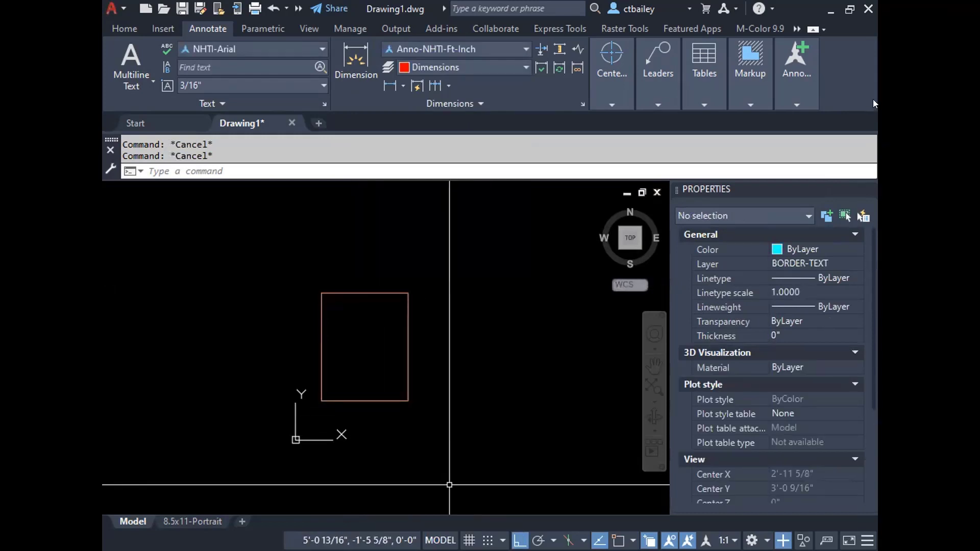
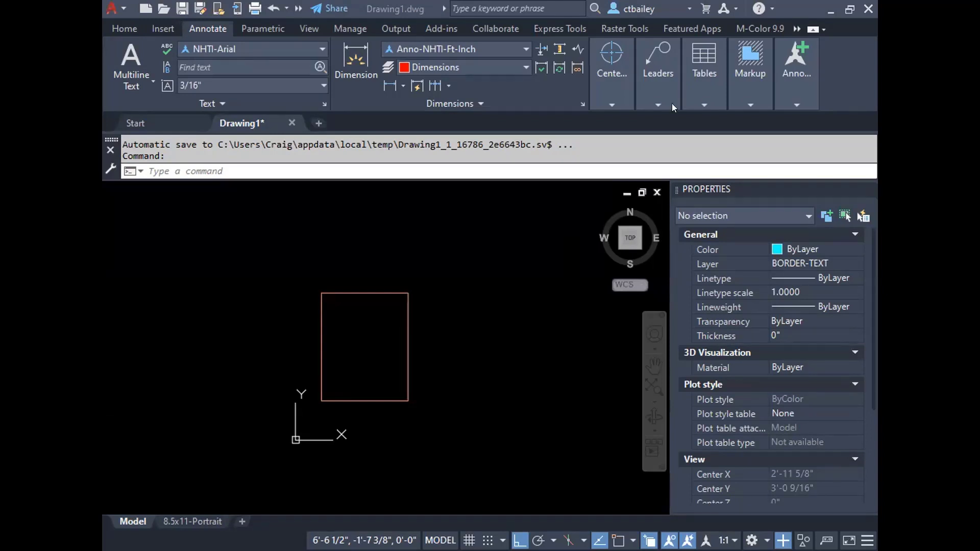
{"action": "left_click", "coordinate": [480, 246]}
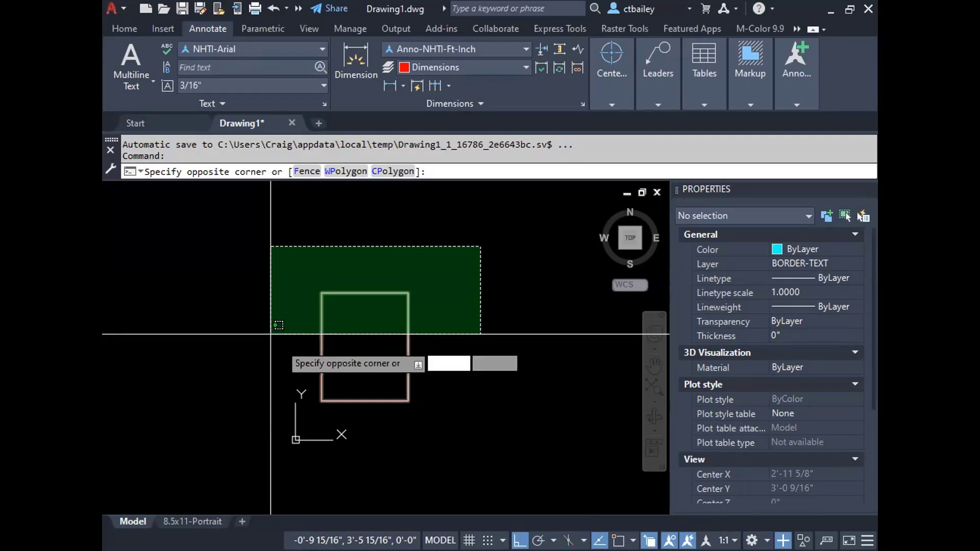
{"action": "key", "text": "Escape"}
{"action": "left_click", "coordinate": [348, 249]}
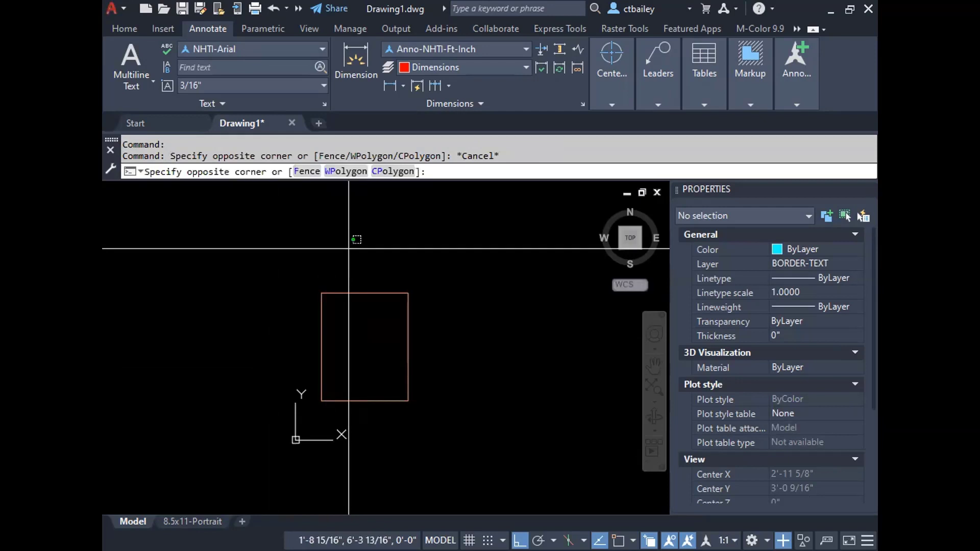
{"action": "left_click", "coordinate": [339, 437]}
{"action": "key", "text": "Escape"}
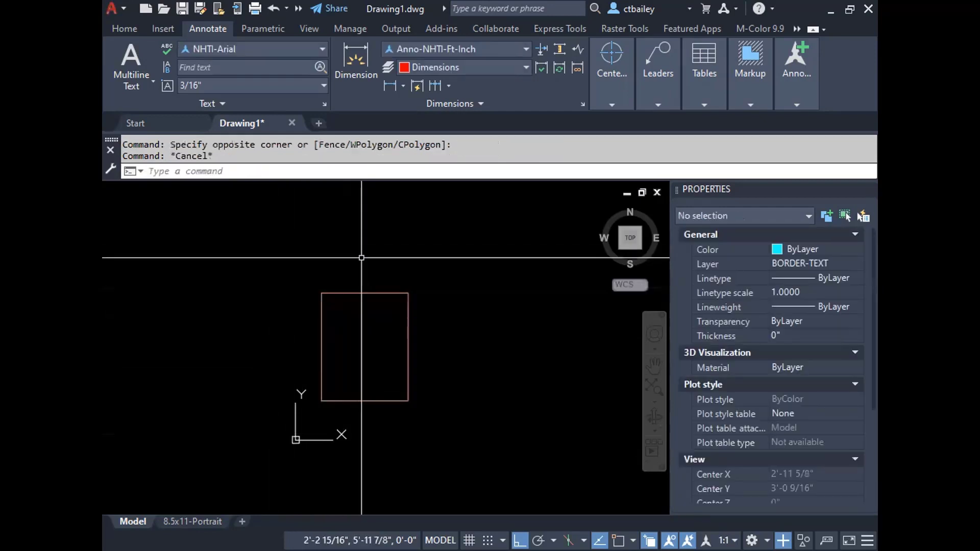
{"action": "left_click", "coordinate": [346, 256]}
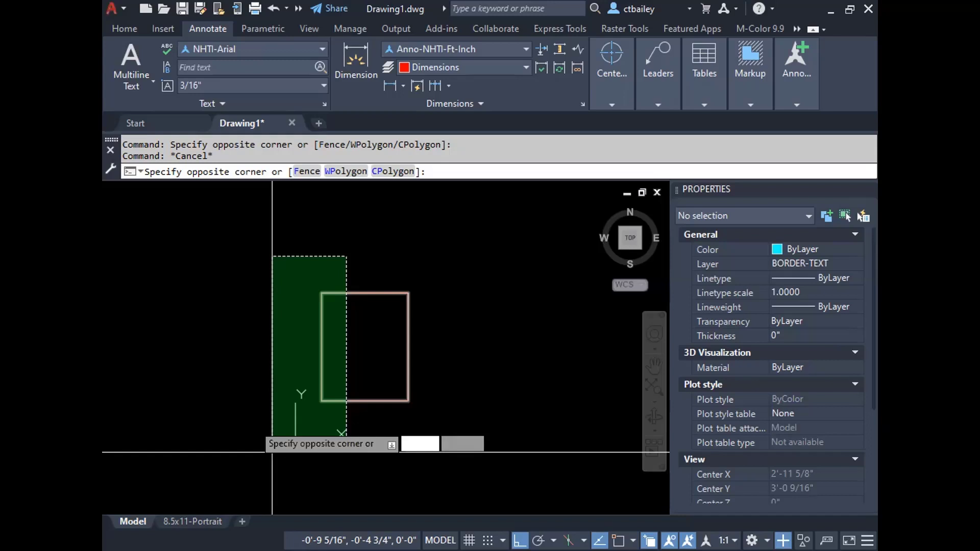
{"action": "left_click", "coordinate": [272, 452]}
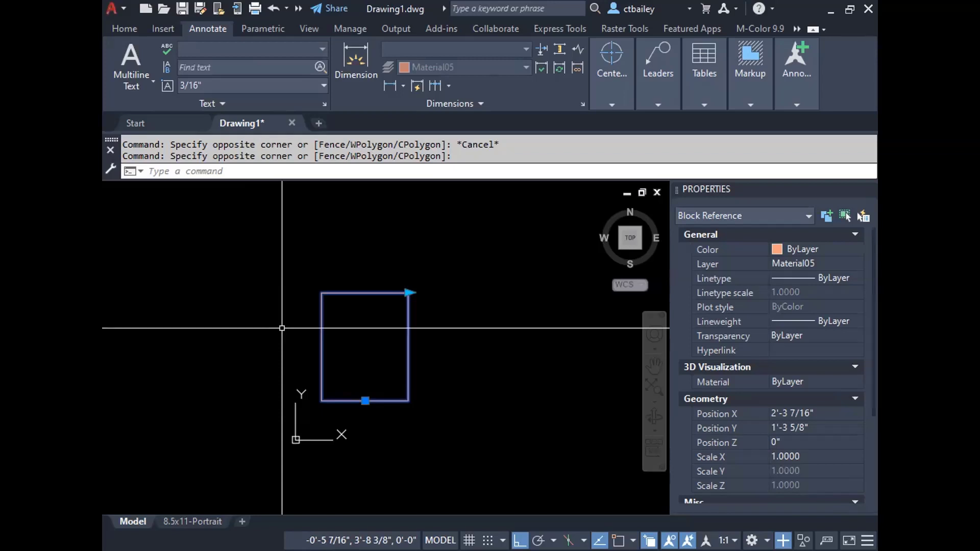
{"action": "key", "text": "Escape"}
{"action": "key", "text": "Escape"}
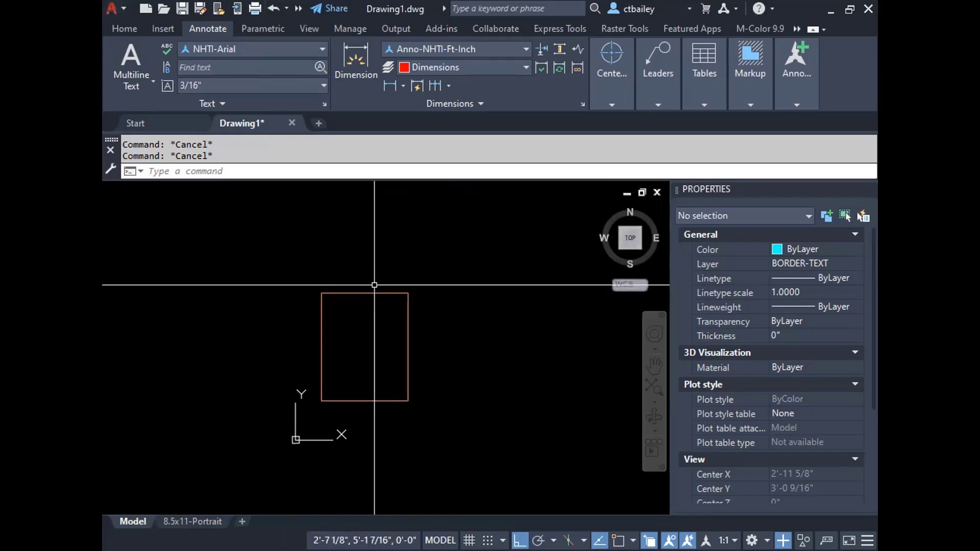
Select the window and reopen its block definition in the Block Editor.
{"action": "left_click", "coordinate": [355, 290]}
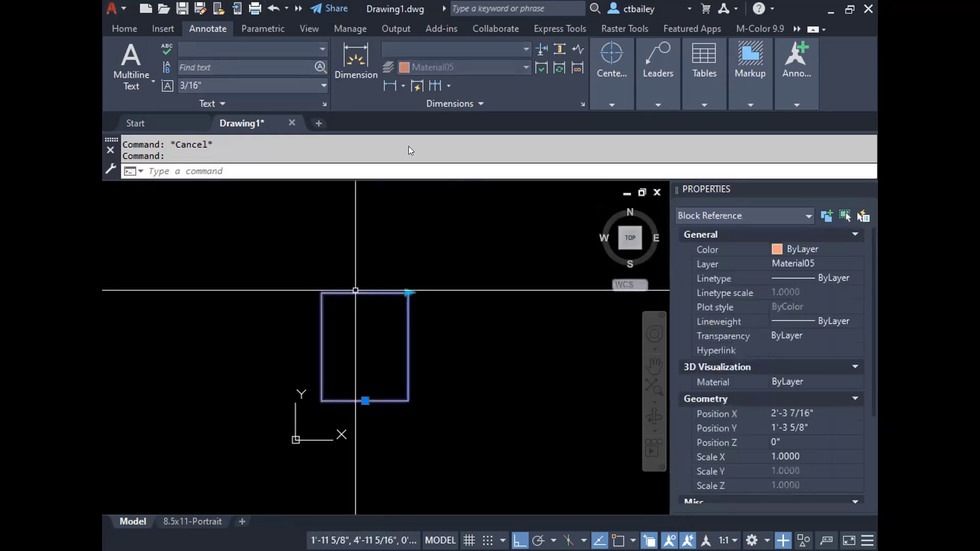
{"action": "right_click", "coordinate": [356, 290]}
{"action": "left_click", "coordinate": [405, 159]}
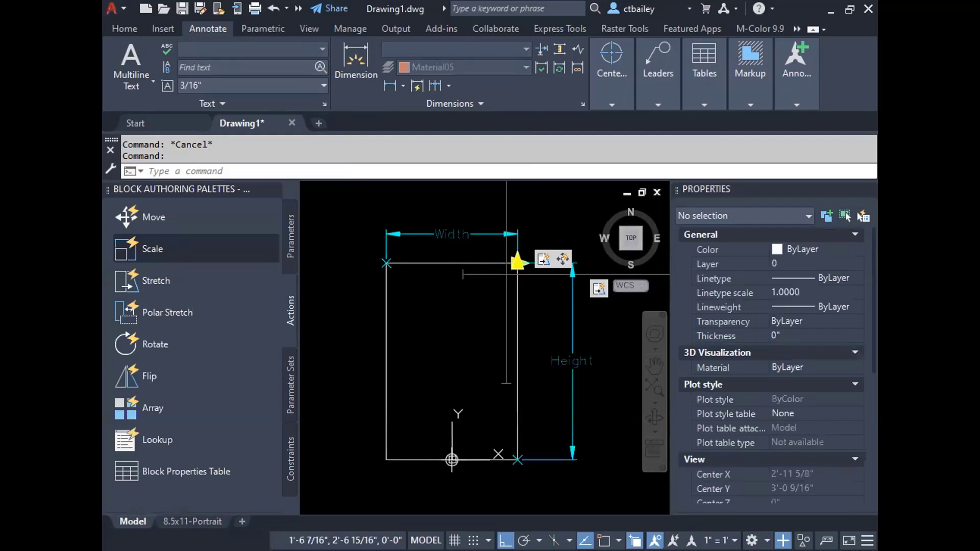
Draw a smaller rectangle inside the upper half of the window outline, slightly inset from its edges.
{"action": "key", "text": "Escape"}
{"action": "type", "text": "rect"}
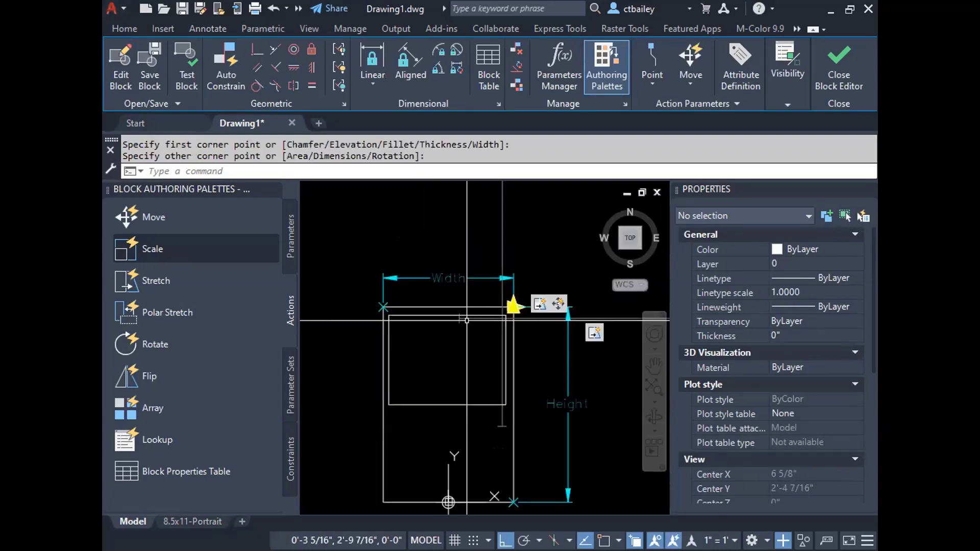
{"action": "scroll", "coordinate": [466, 321], "scroll_direction": "up", "scroll_amount": 2}
{"action": "scroll", "coordinate": [497, 299], "scroll_direction": "down", "scroll_amount": 2}
{"action": "scroll", "coordinate": [619, 333], "scroll_direction": "up", "scroll_amount": 2}
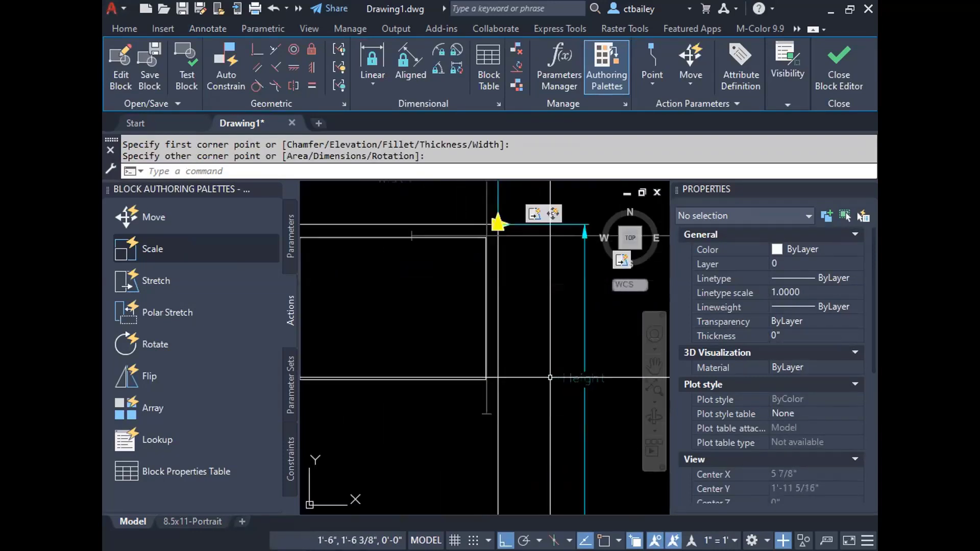
{"action": "scroll", "coordinate": [589, 402], "scroll_direction": "down", "scroll_amount": 2}
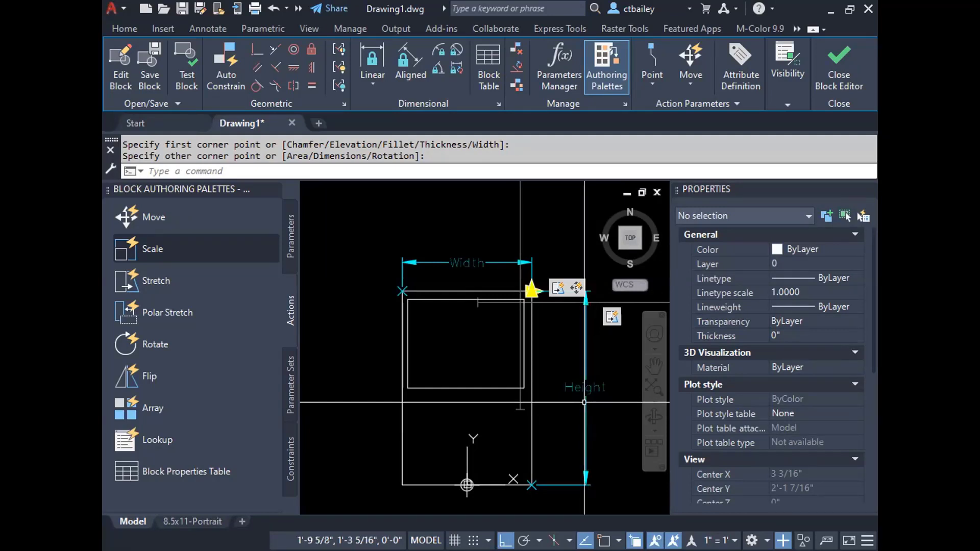
Delete the inner rectangle from the upper half of the window.
{"action": "key", "text": "Escape"}
{"action": "key", "text": "Escape"}
{"action": "left_click", "coordinate": [462, 391]}
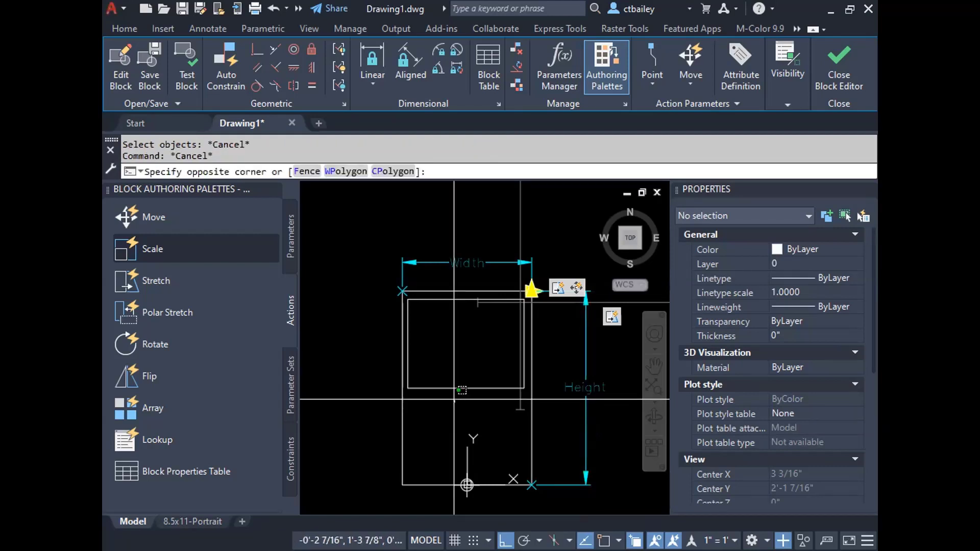
{"action": "left_click", "coordinate": [448, 386]}
{"action": "key", "text": "Delete"}
Draw an open polyline as a rough four-sided outline inside the upper half of the window.
{"action": "type", "text": "pl"}
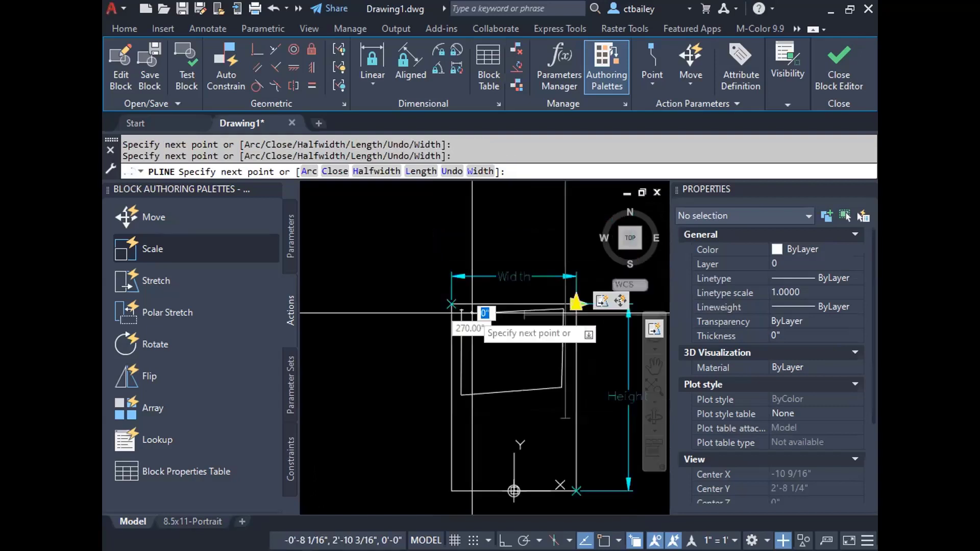
{"action": "left_click", "coordinate": [472, 312]}
{"action": "key", "text": "Return"}
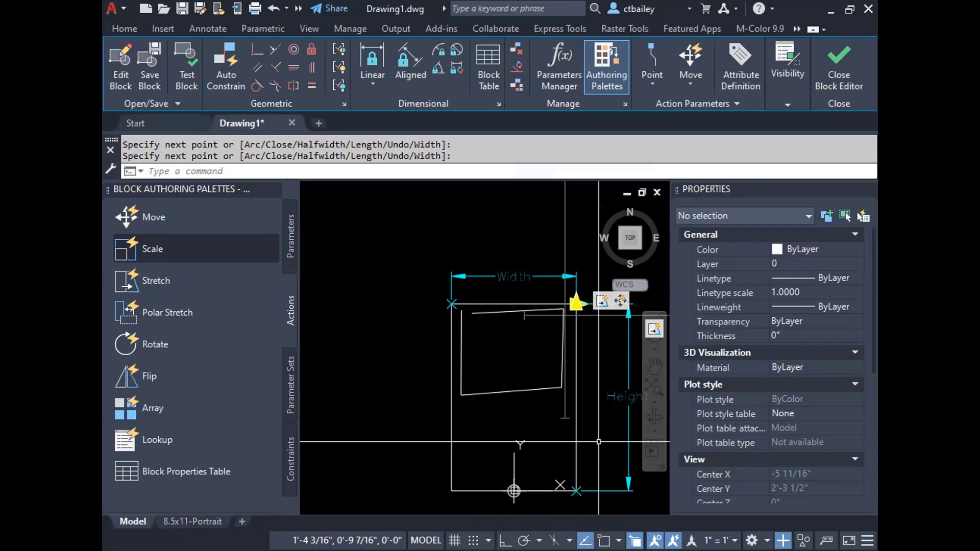
Try to make the inner outline's left and top edges parallel to the window's edges, and undo those constraints.
{"action": "scroll", "coordinate": [472, 318], "scroll_direction": "up", "scroll_amount": 4}
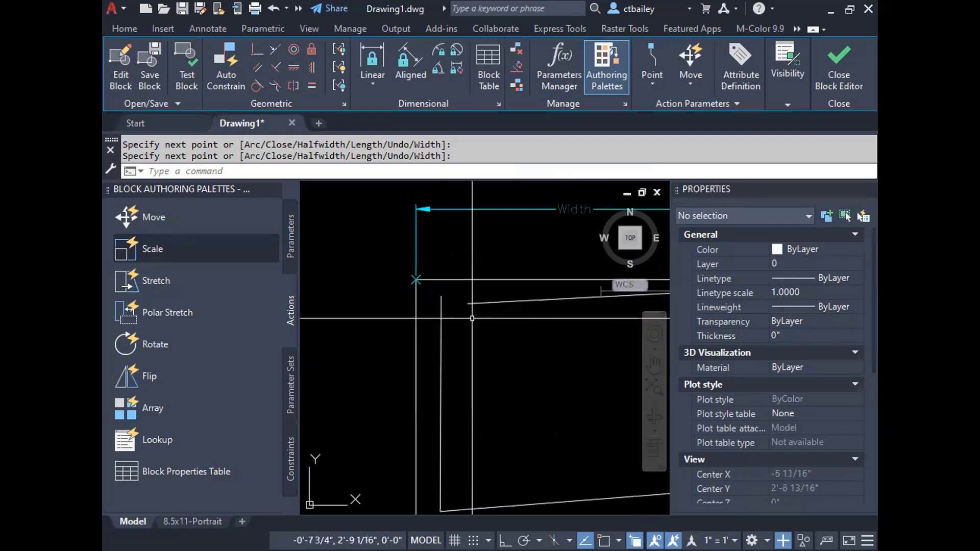
{"action": "scroll", "coordinate": [472, 318], "scroll_direction": "down", "scroll_amount": 4}
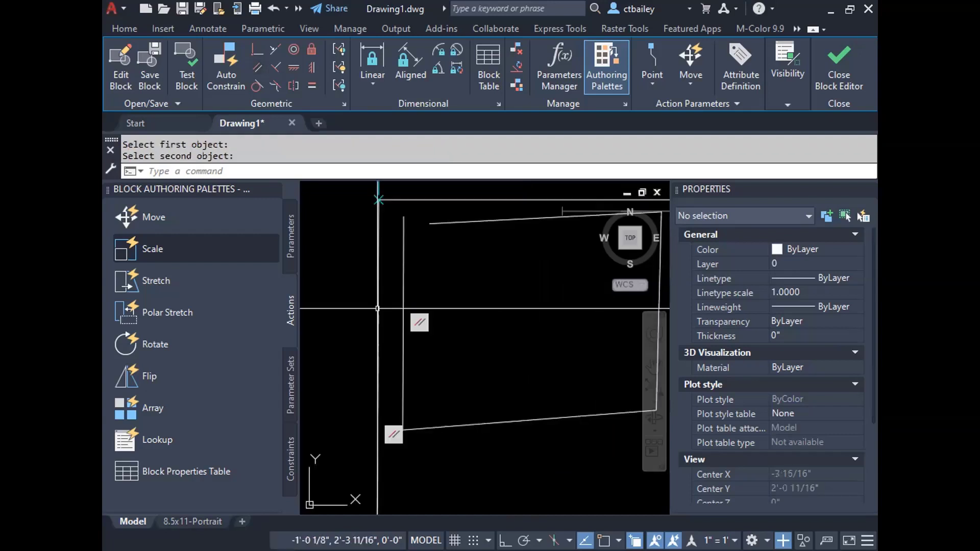
{"action": "left_click", "coordinate": [262, 65]}
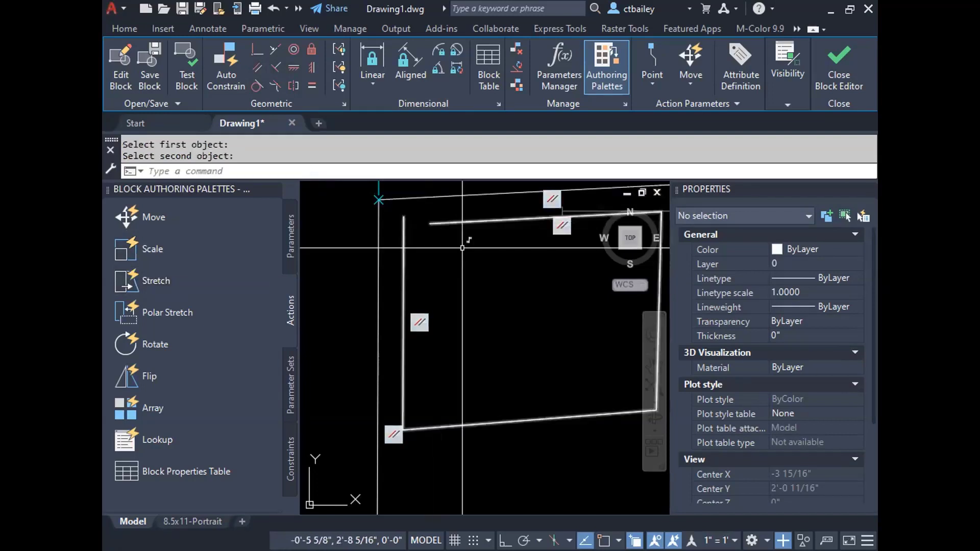
{"action": "left_click", "coordinate": [274, 9]}
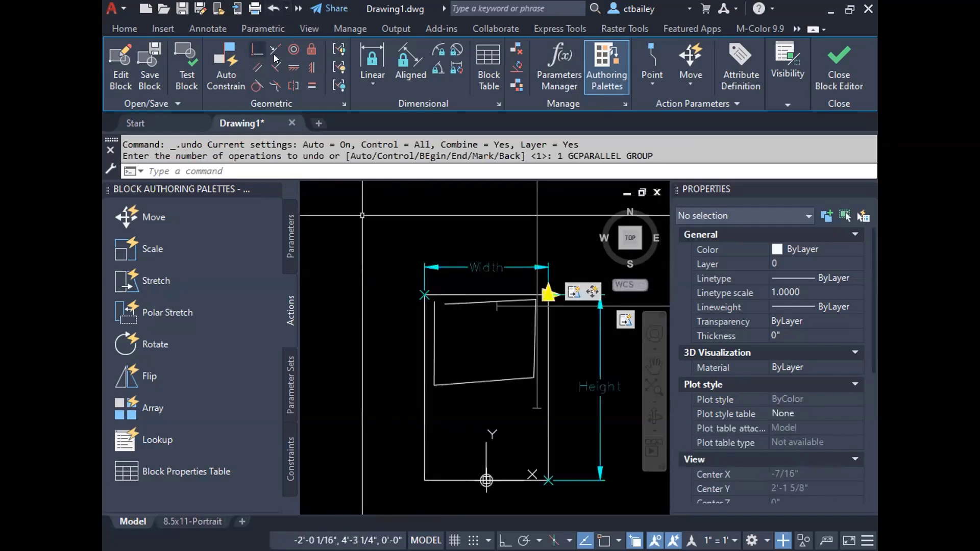
Constrain the inner outline's left and top edges parallel to the window's left and top edges.
{"action": "left_click", "coordinate": [256, 67]}
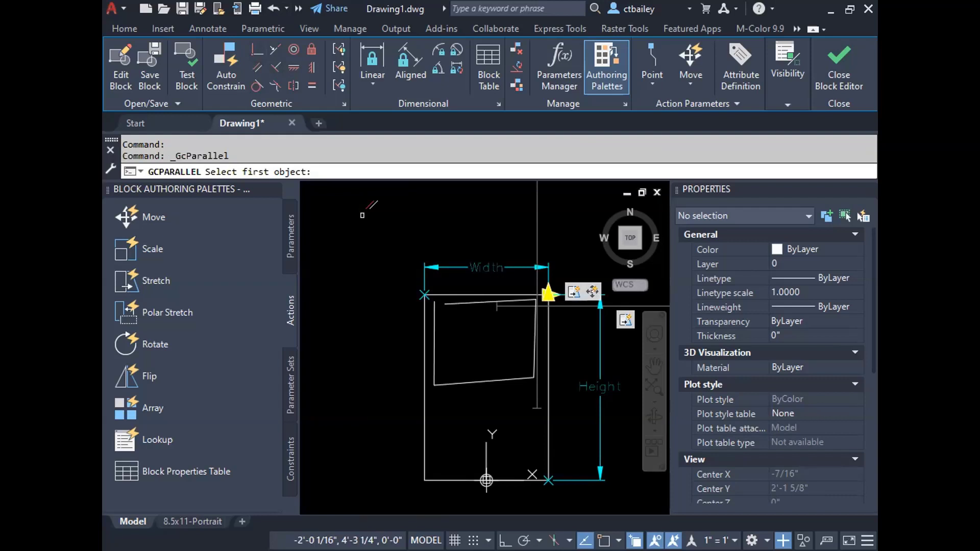
{"action": "scroll", "coordinate": [362, 215], "scroll_direction": "up", "scroll_amount": 2}
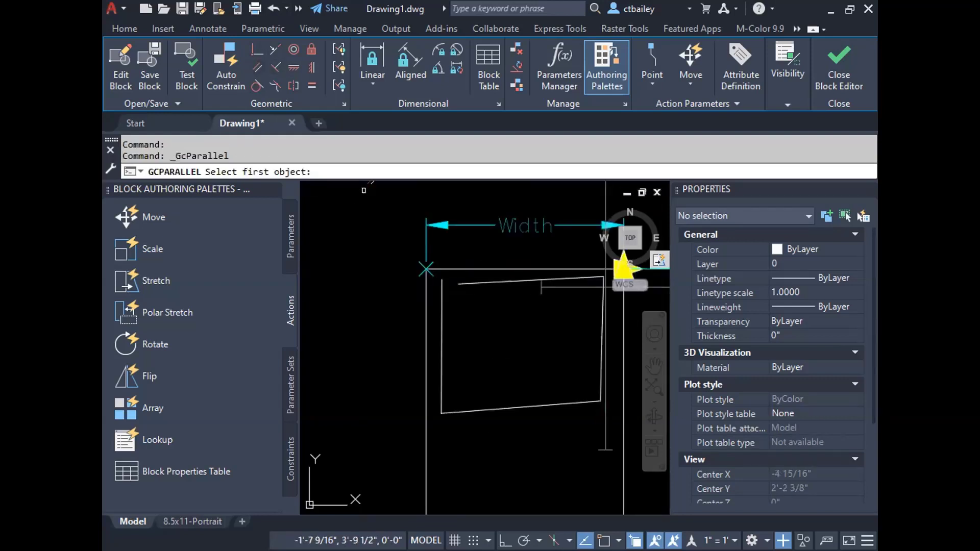
{"action": "left_click", "coordinate": [442, 342]}
{"action": "left_click", "coordinate": [459, 410]}
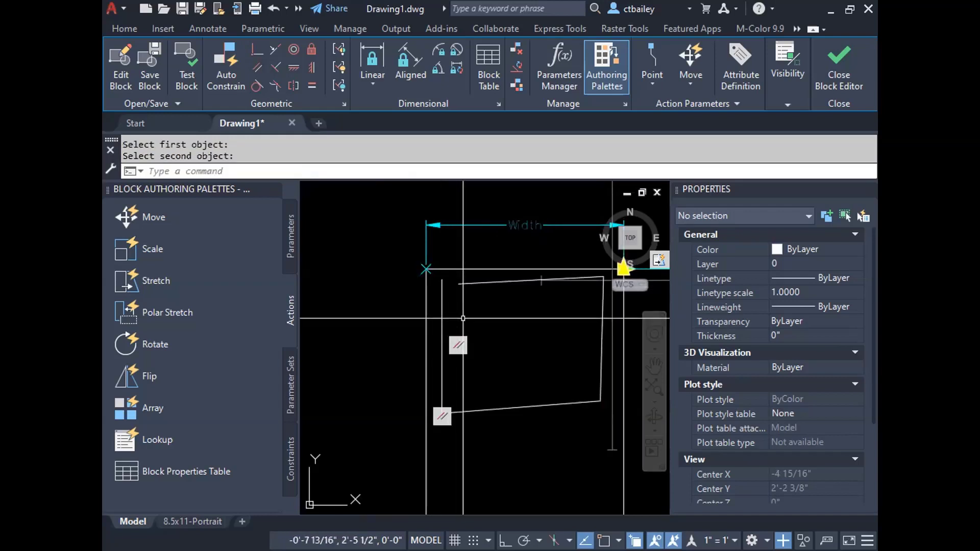
{"action": "left_click", "coordinate": [258, 66]}
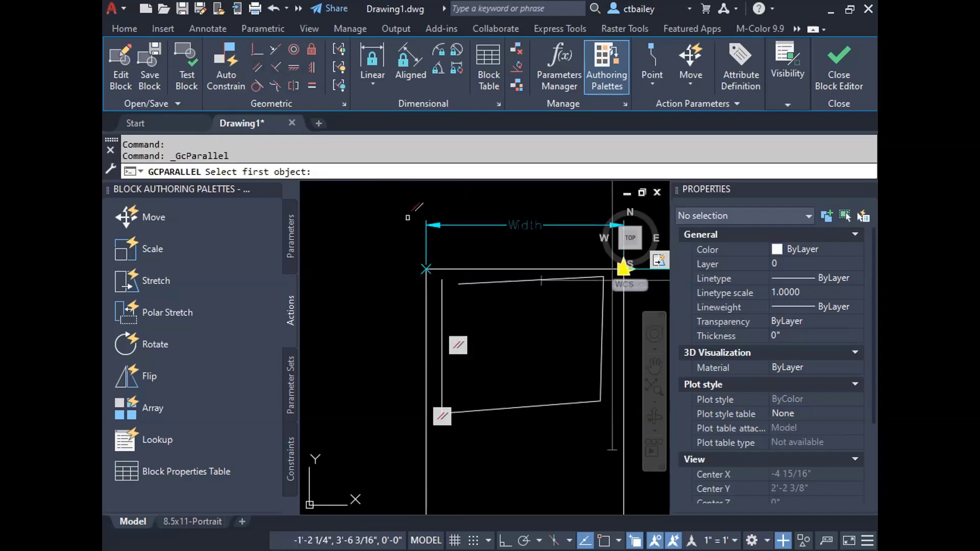
{"action": "left_click", "coordinate": [479, 269]}
{"action": "left_click", "coordinate": [489, 283]}
Apply parallel constraints to the inner outline's right and bottom edges, matching the right edge to the window's right edge.
{"action": "scroll", "coordinate": [355, 305], "scroll_direction": "down", "scroll_amount": 5}
{"action": "scroll", "coordinate": [469, 321], "scroll_direction": "up", "scroll_amount": 7}
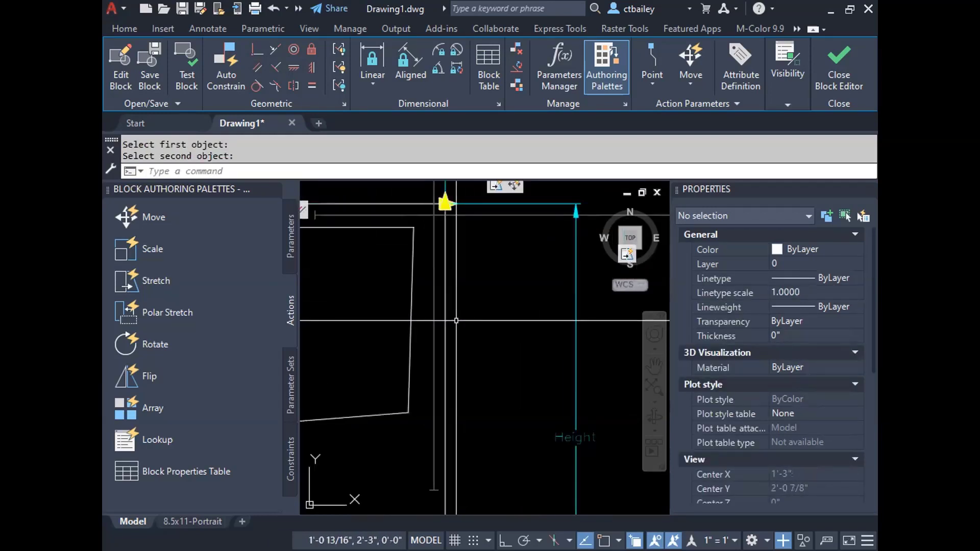
{"action": "scroll", "coordinate": [457, 320], "scroll_direction": "down", "scroll_amount": 3}
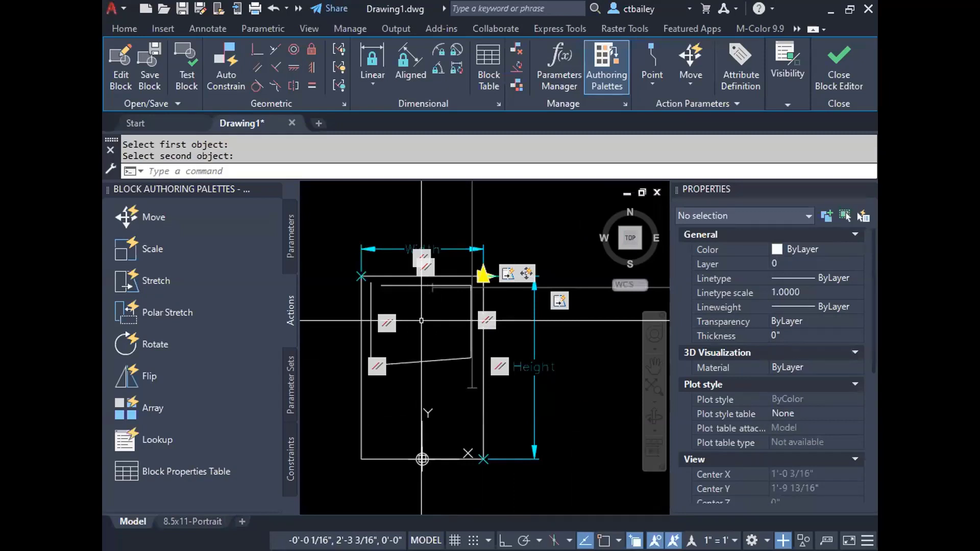
{"action": "left_click", "coordinate": [439, 360]}
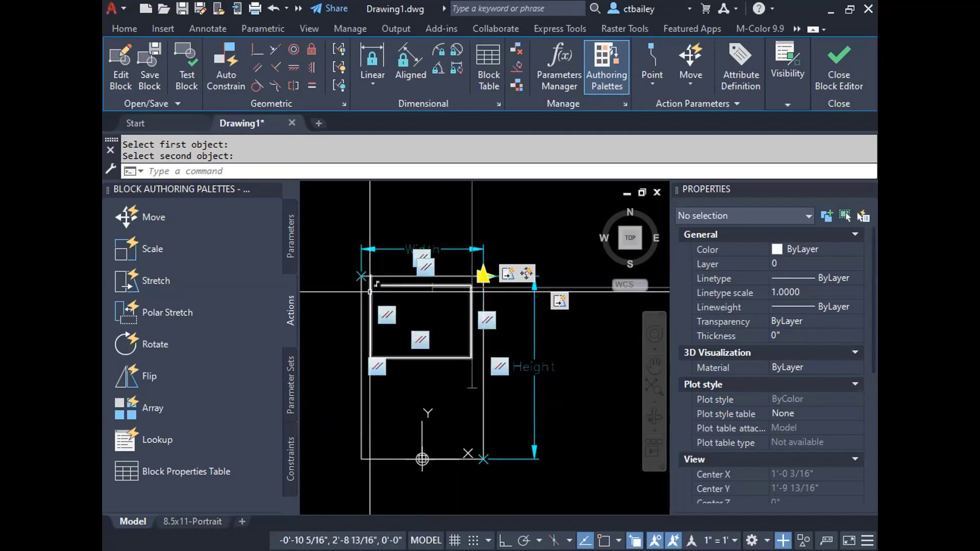
Try a perpendicular constraint between the inner outline's top and left edges, and undo it.
{"action": "scroll", "coordinate": [376, 297], "scroll_direction": "up", "scroll_amount": 2}
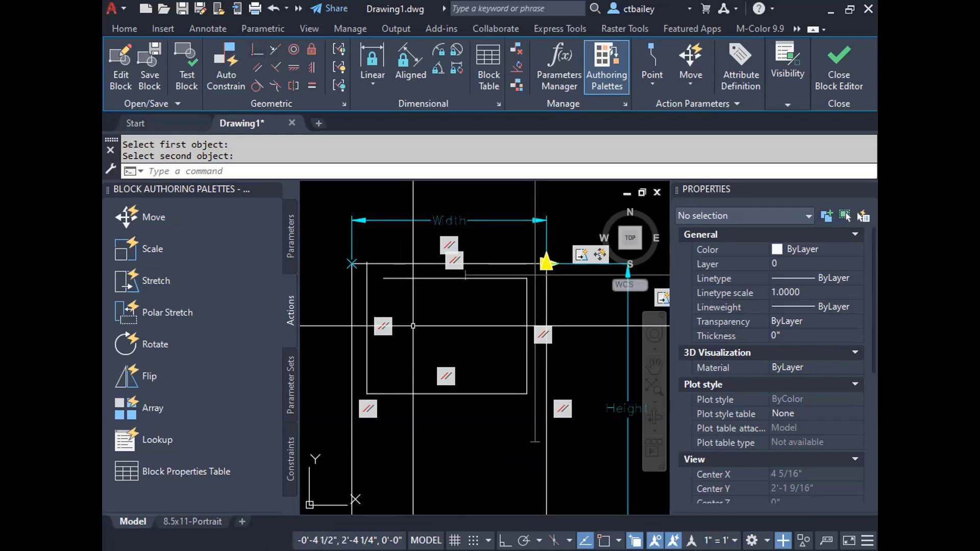
{"action": "left_click", "coordinate": [276, 67]}
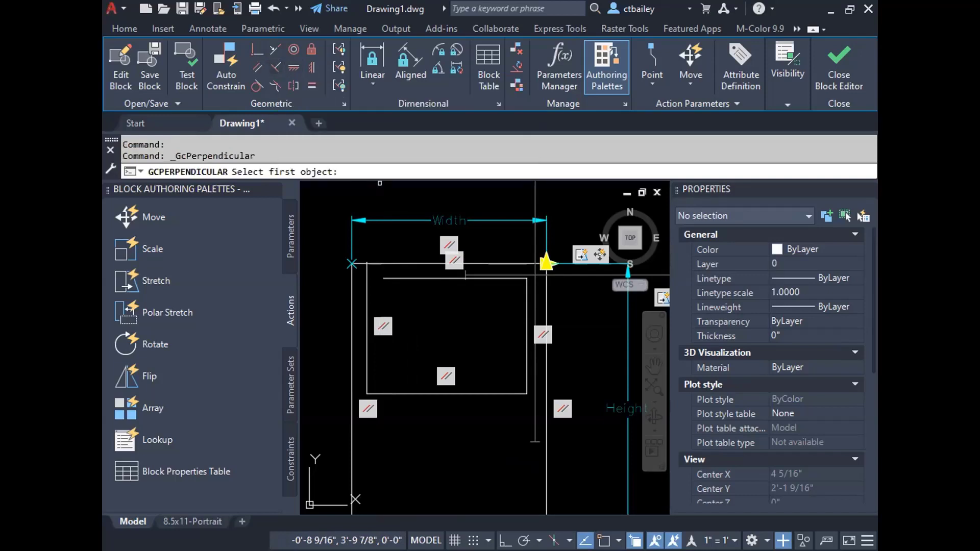
{"action": "left_click", "coordinate": [391, 278]}
{"action": "left_click", "coordinate": [367, 296]}
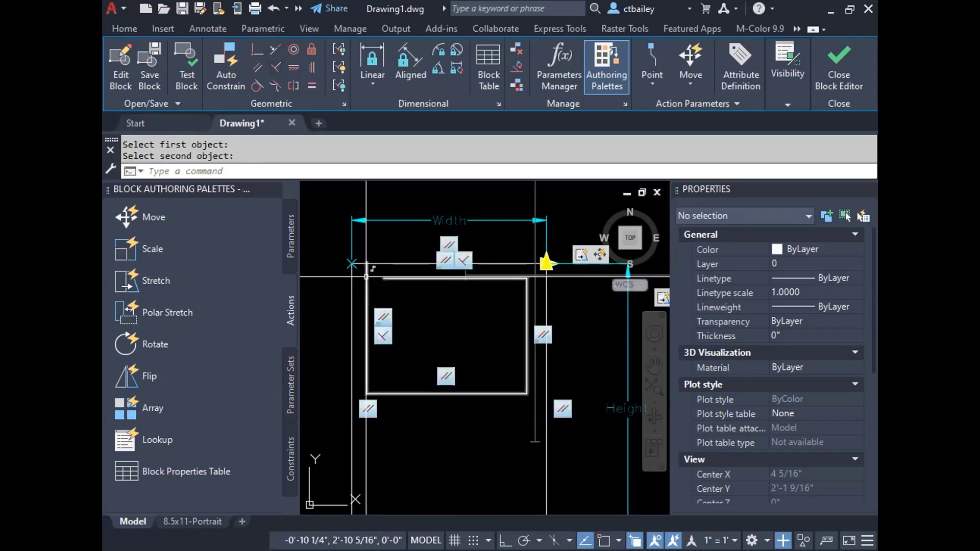
{"action": "left_click", "coordinate": [366, 276]}
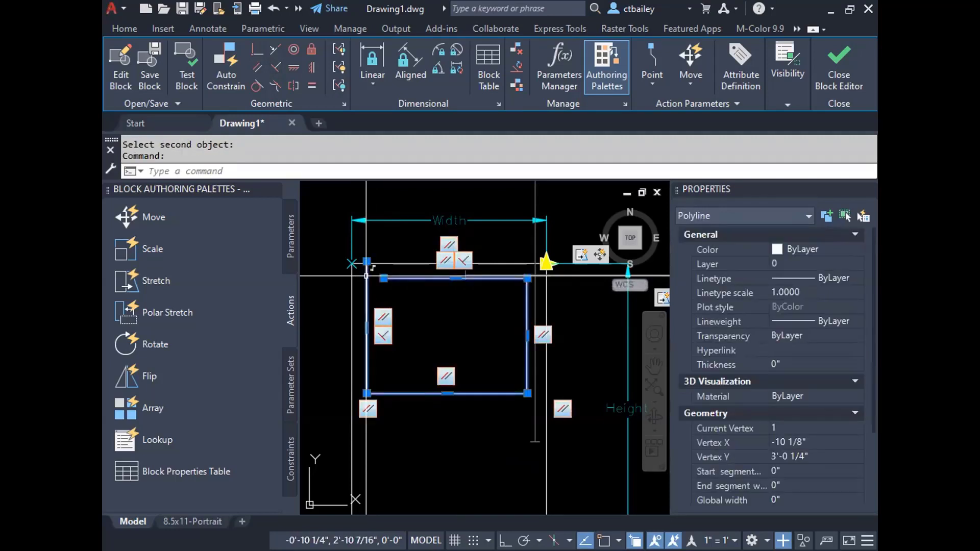
{"action": "left_click", "coordinate": [274, 9]}
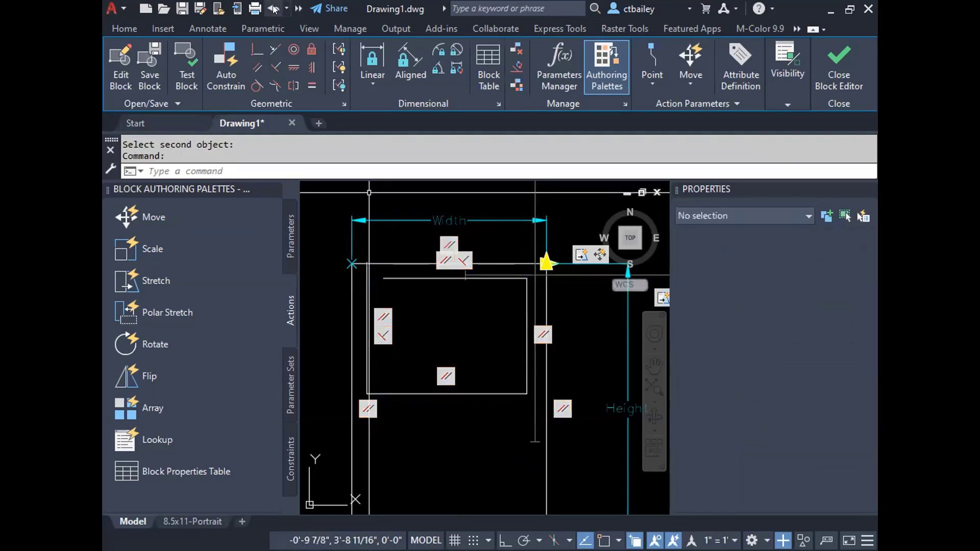
{"action": "left_click", "coordinate": [274, 9]}
Try stretching the upper end of the inner outline's left edge, and undo the grip edit.
{"action": "scroll", "coordinate": [368, 290], "scroll_direction": "up", "scroll_amount": 3}
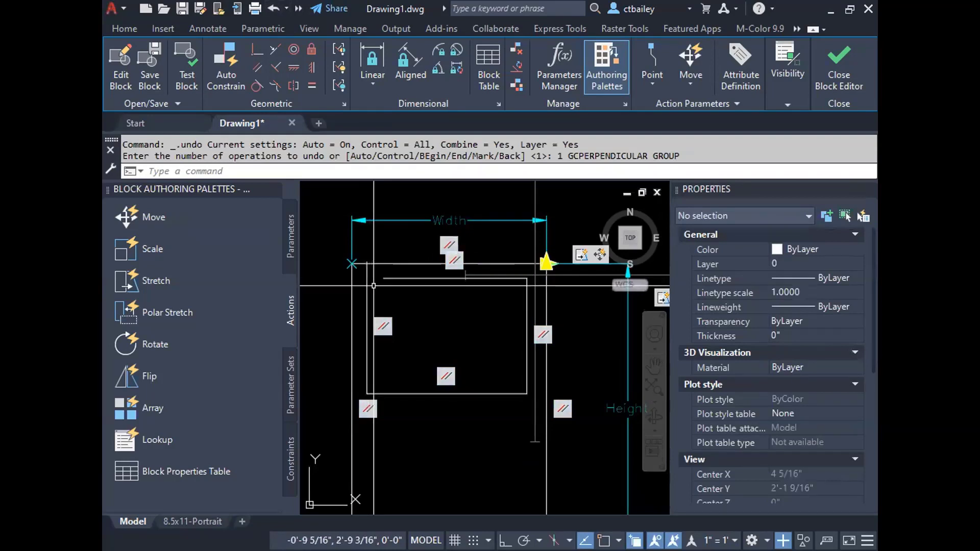
{"action": "left_click", "coordinate": [351, 228]}
{"action": "left_click", "coordinate": [354, 222]}
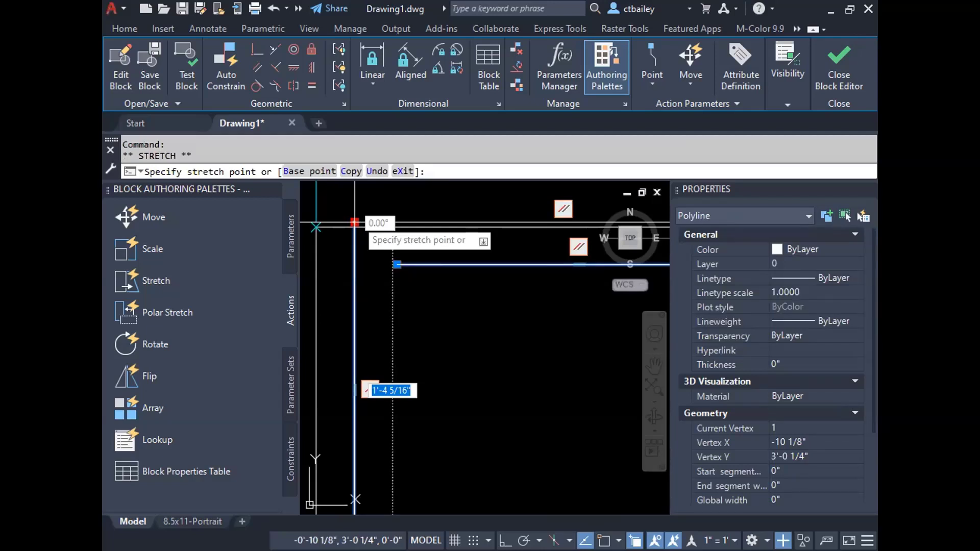
{"action": "left_click", "coordinate": [355, 223]}
{"action": "scroll", "coordinate": [357, 245], "scroll_direction": "down", "scroll_amount": 3}
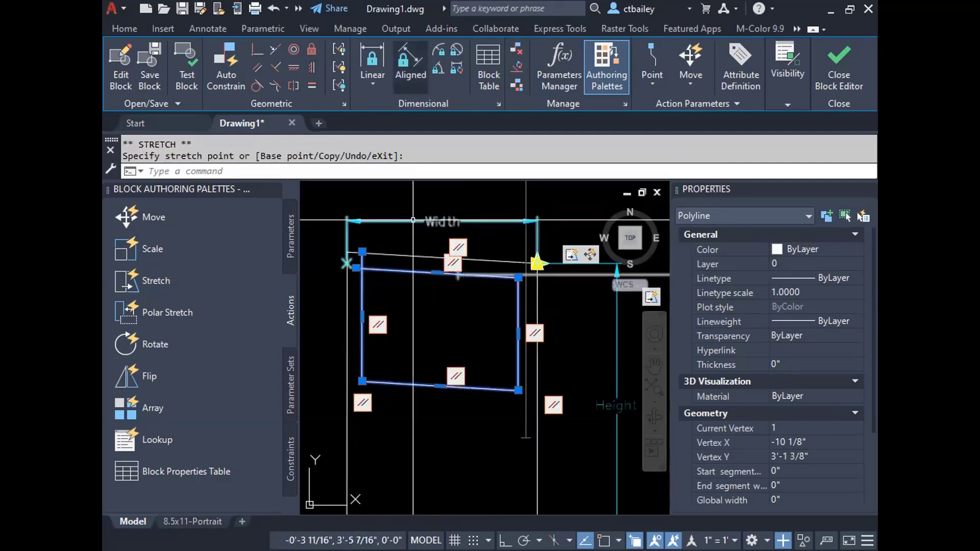
{"action": "left_click", "coordinate": [273, 8]}
{"action": "key", "text": "Escape"}
Stretch the open end of the inner outline's top edge horizontally past its left edge so the two lines cross.
{"action": "scroll", "coordinate": [393, 255], "scroll_direction": "down", "scroll_amount": 3}
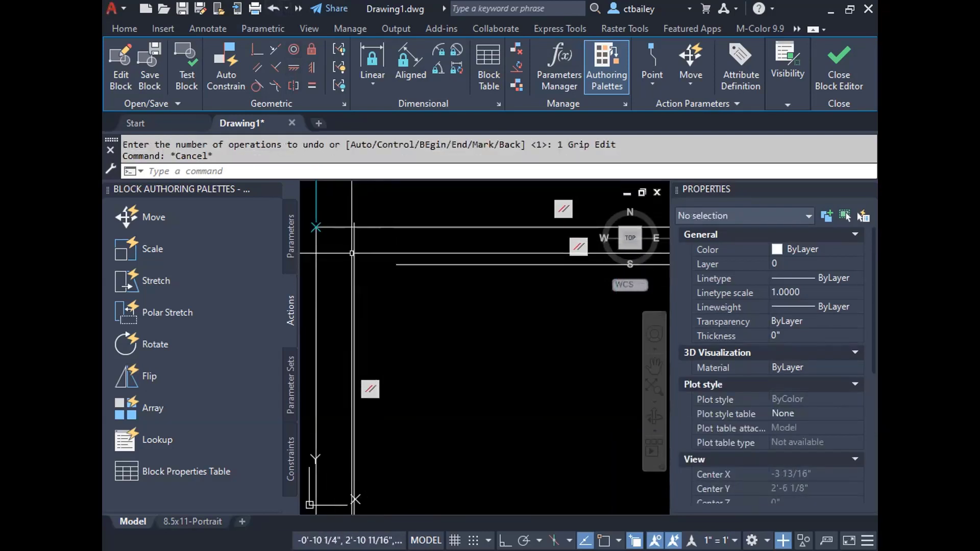
{"action": "left_click", "coordinate": [379, 263]}
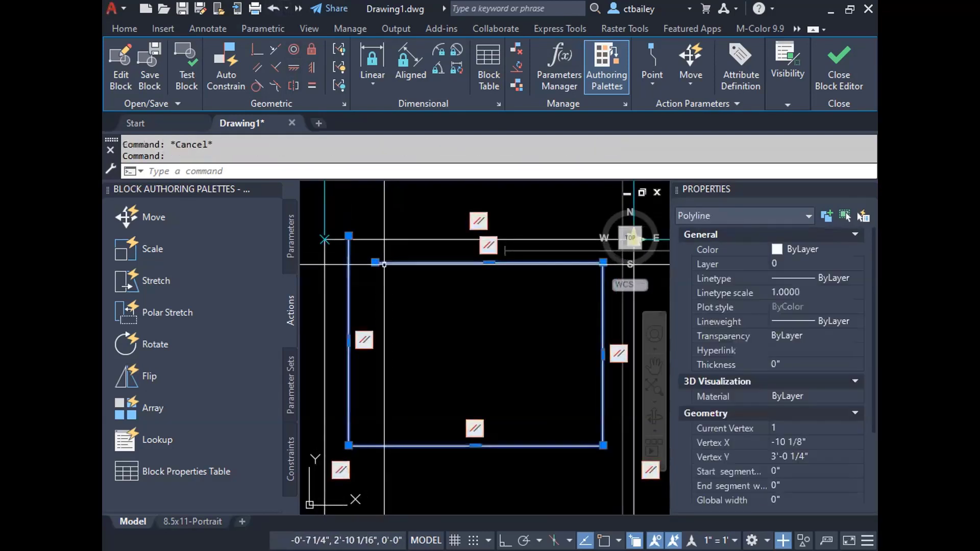
{"action": "left_click", "coordinate": [375, 262]}
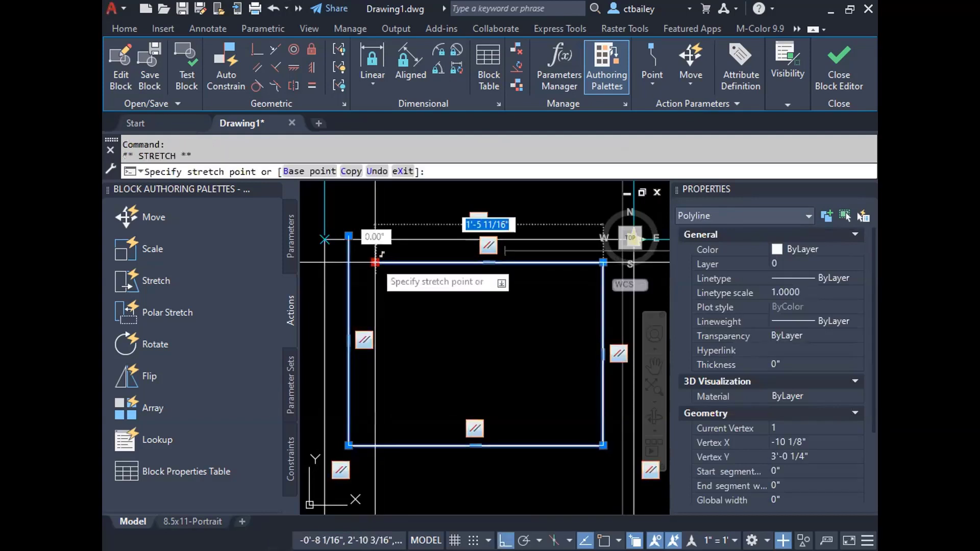
{"action": "key", "text": "Escape"}
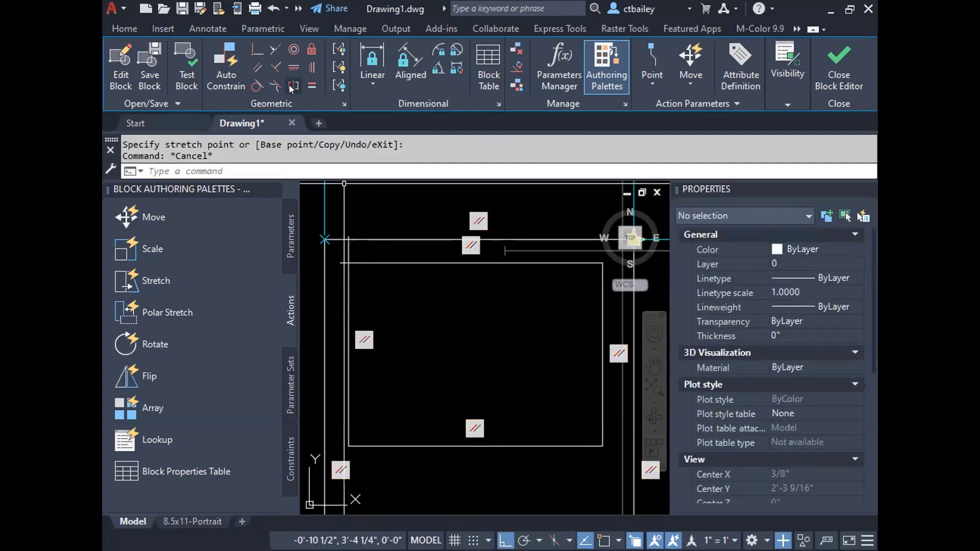
Apply a perpendicular constraint between the top edge and the inner outline's left edge near the upper-left corner.
{"action": "left_click", "coordinate": [275, 67]}
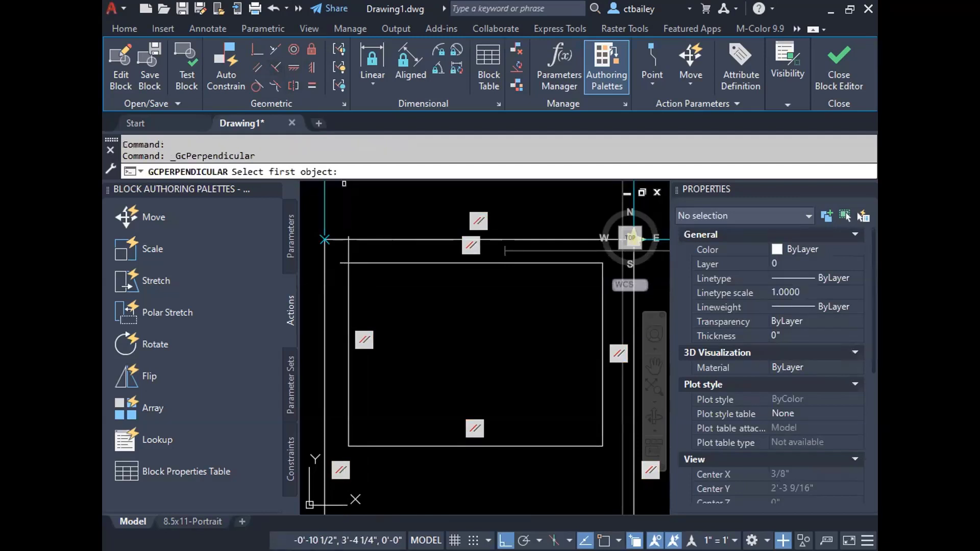
{"action": "left_click", "coordinate": [368, 239]}
{"action": "left_click", "coordinate": [348, 276]}
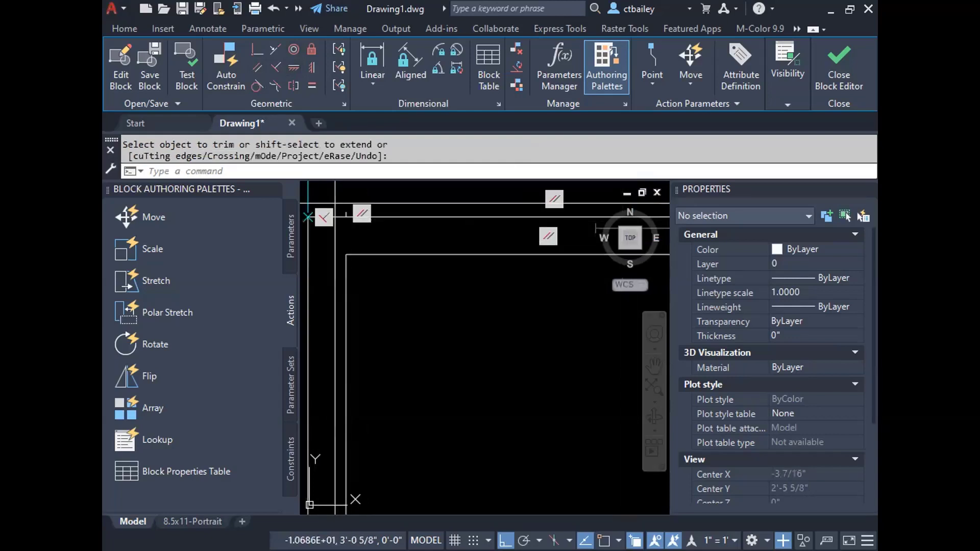
Delete the leftover line stub above the inner outline's upper-left corner.
{"action": "left_click", "coordinate": [334, 202]}
{"action": "key", "text": "Escape"}
{"action": "key", "text": "Escape"}
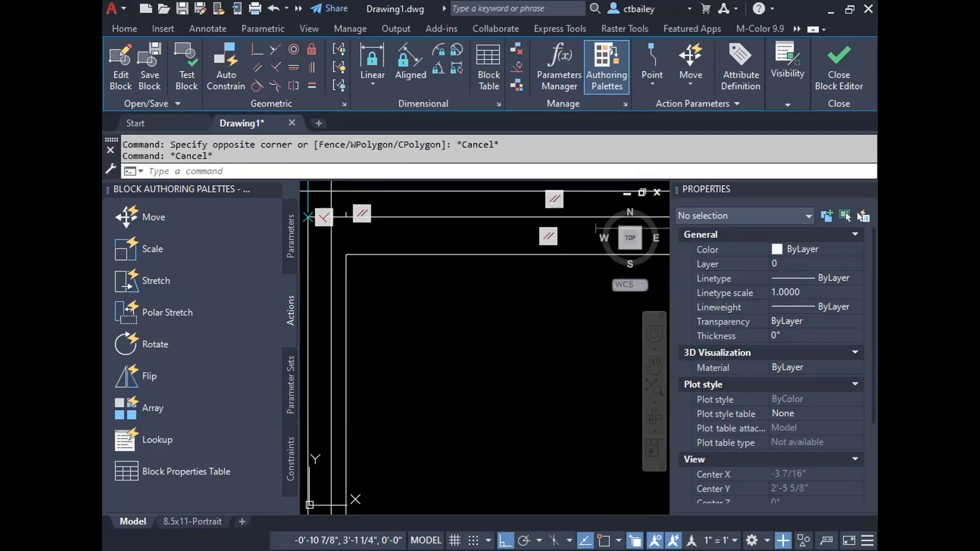
{"action": "left_click", "coordinate": [331, 191]}
{"action": "left_click", "coordinate": [367, 234]}
{"action": "key", "text": "Delete"}
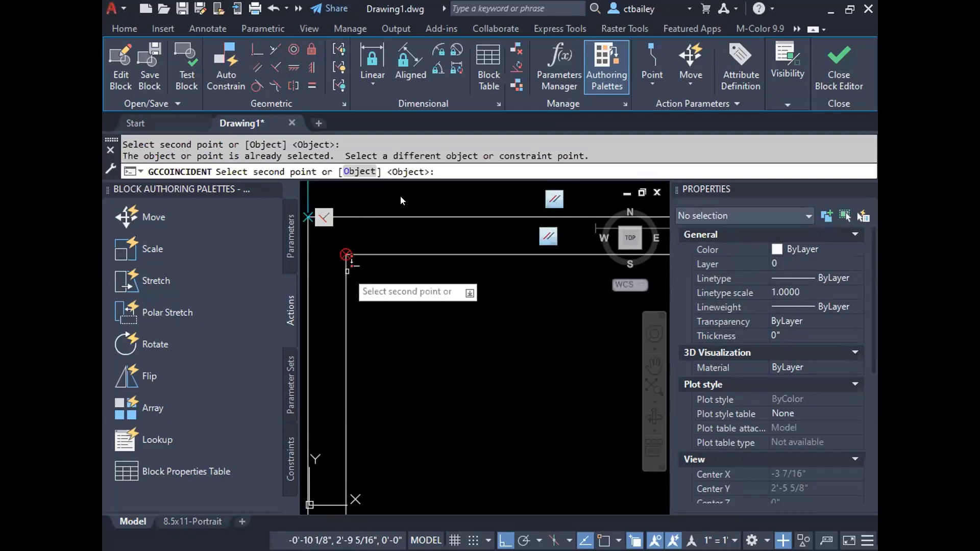
Limit the running object snaps to Endpoint while the coincident constraint is active.
{"action": "left_click", "coordinate": [364, 196]}
{"action": "left_click", "coordinate": [365, 278]}
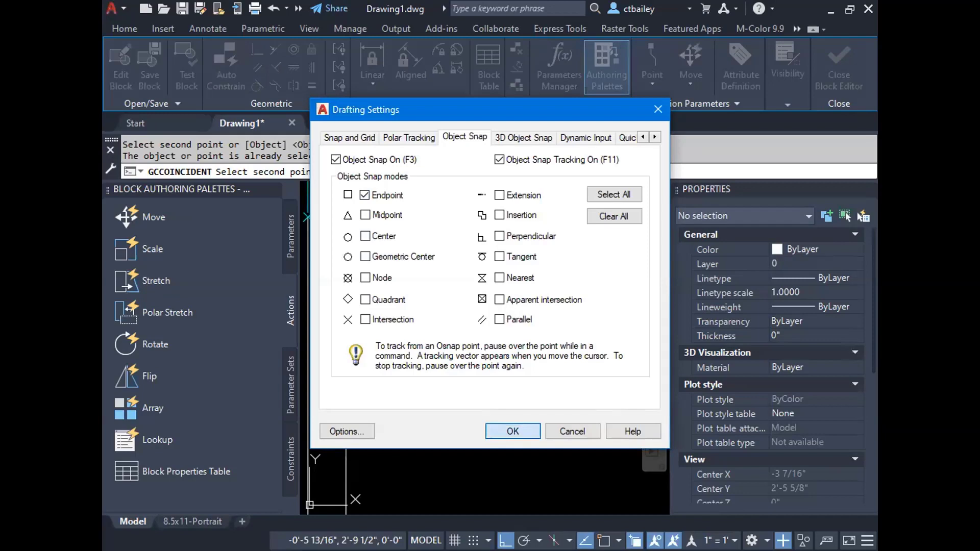
{"action": "key", "text": "Return"}
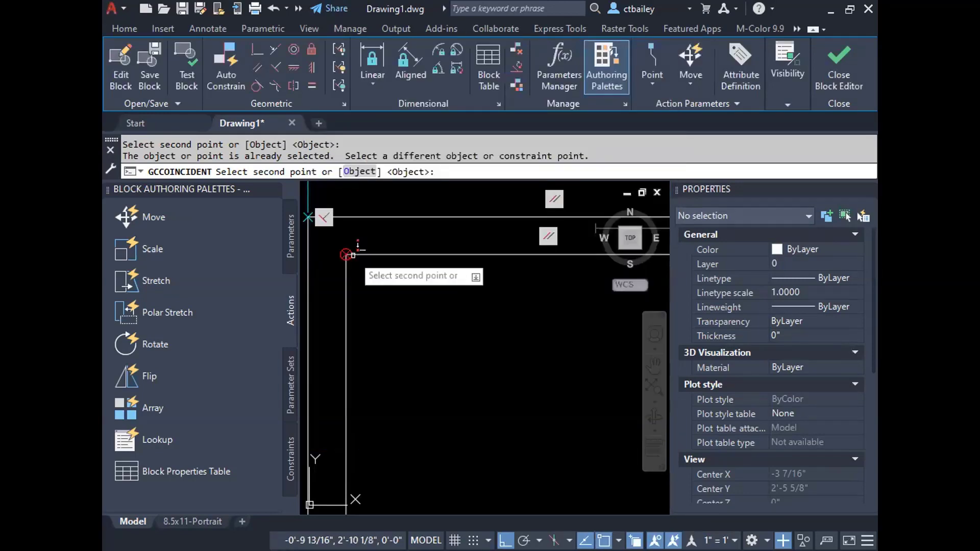
Try to apply a coincident constraint at the inner outline's upper-left corner, and select the outline.
{"action": "left_click", "coordinate": [350, 248]}
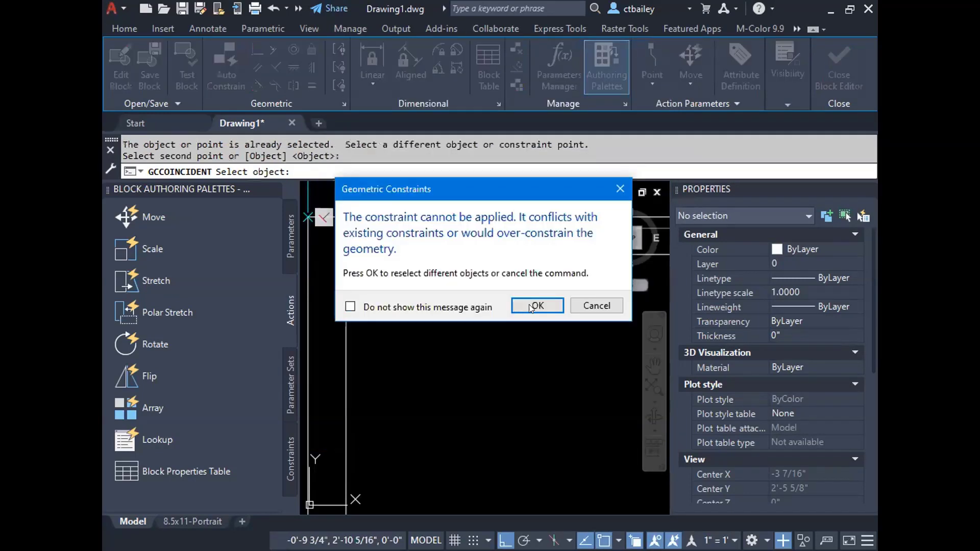
{"action": "left_click", "coordinate": [589, 307]}
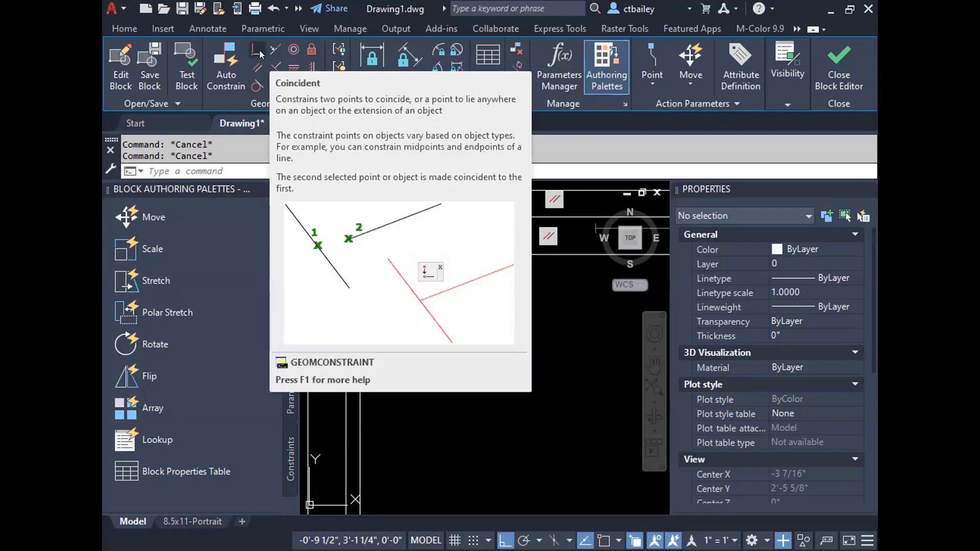
{"action": "left_click", "coordinate": [347, 253]}
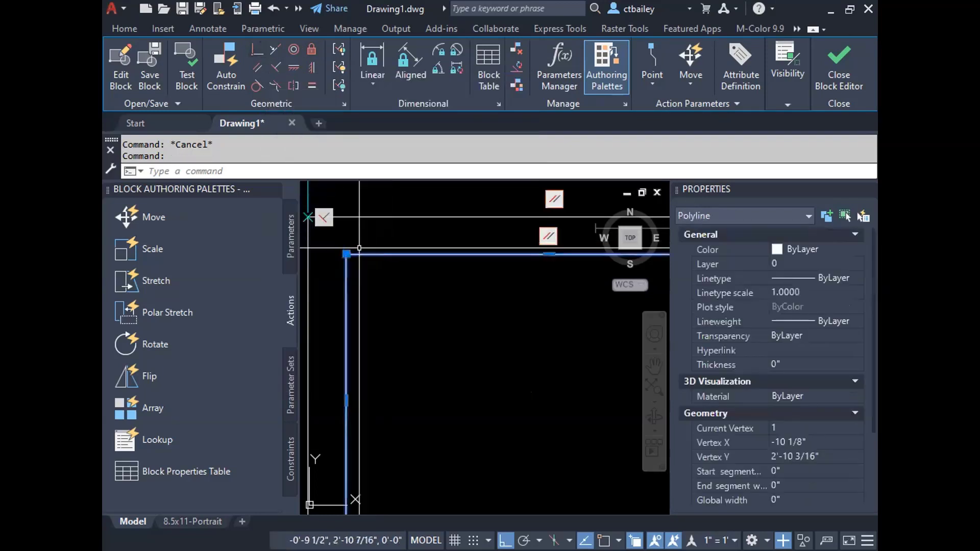
Examine the inner rectangle's corner grips and geometric constraints, including the constraint settings.
{"action": "left_click", "coordinate": [346, 254]}
{"action": "key", "text": "Escape"}
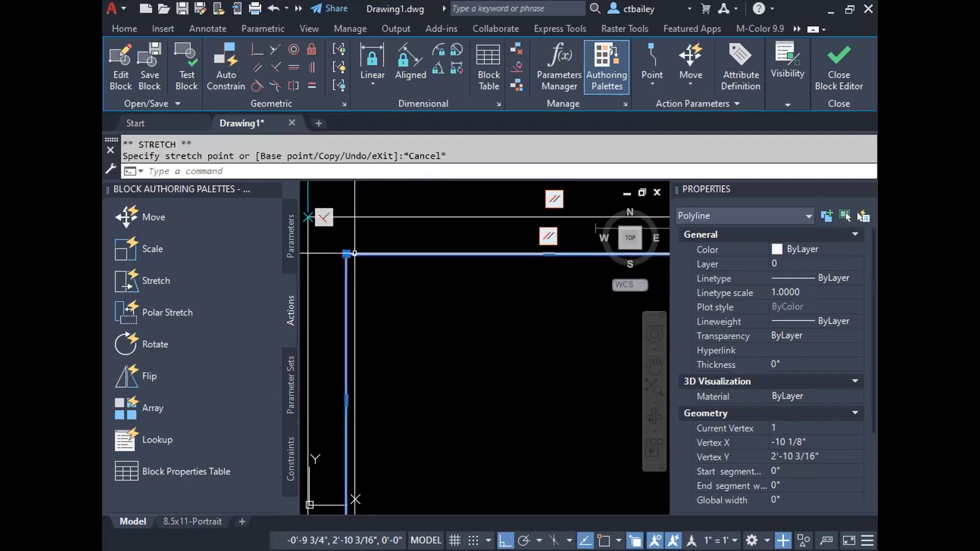
{"action": "scroll", "coordinate": [347, 253], "scroll_direction": "down", "scroll_amount": 1}
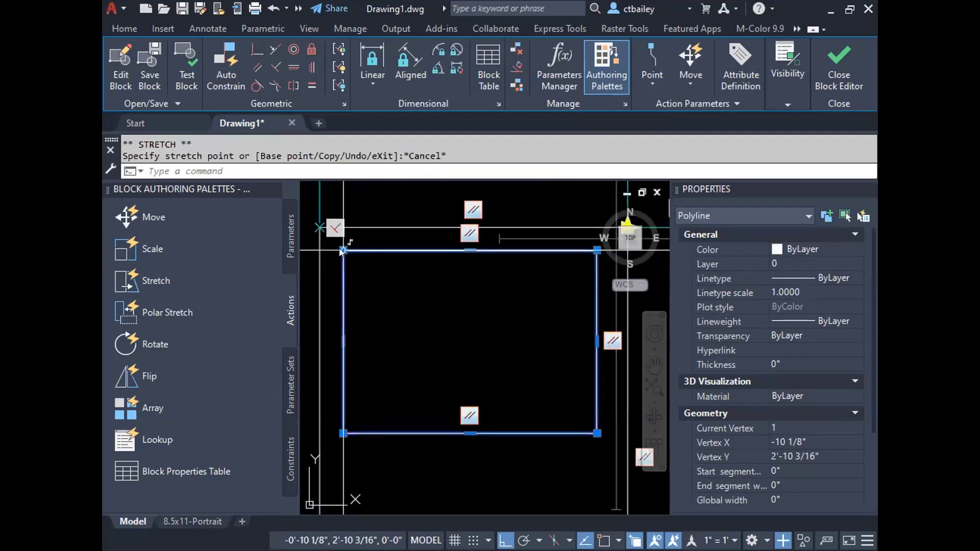
{"action": "mouse_move", "coordinate": [342, 250]}
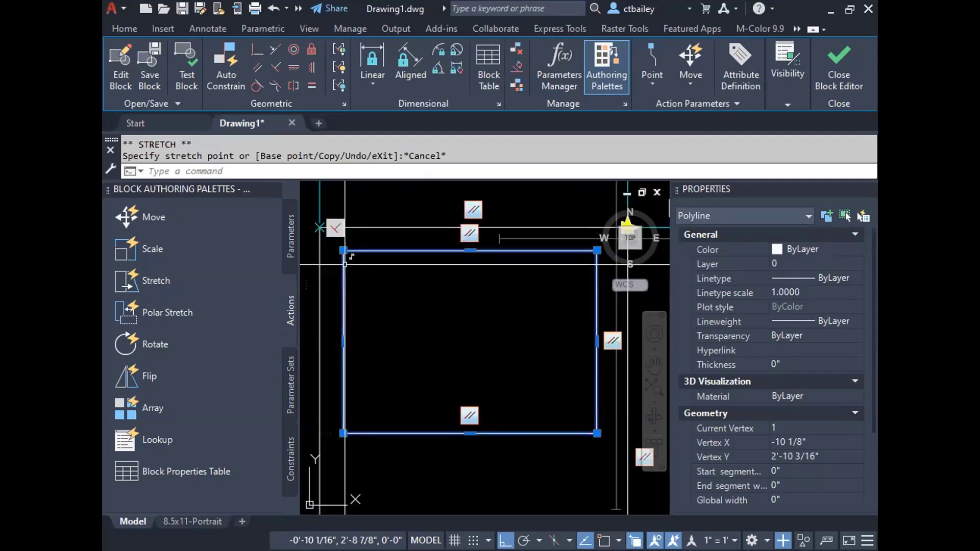
{"action": "key", "text": "Escape"}
{"action": "scroll", "coordinate": [342, 242], "scroll_direction": "up", "scroll_amount": 4}
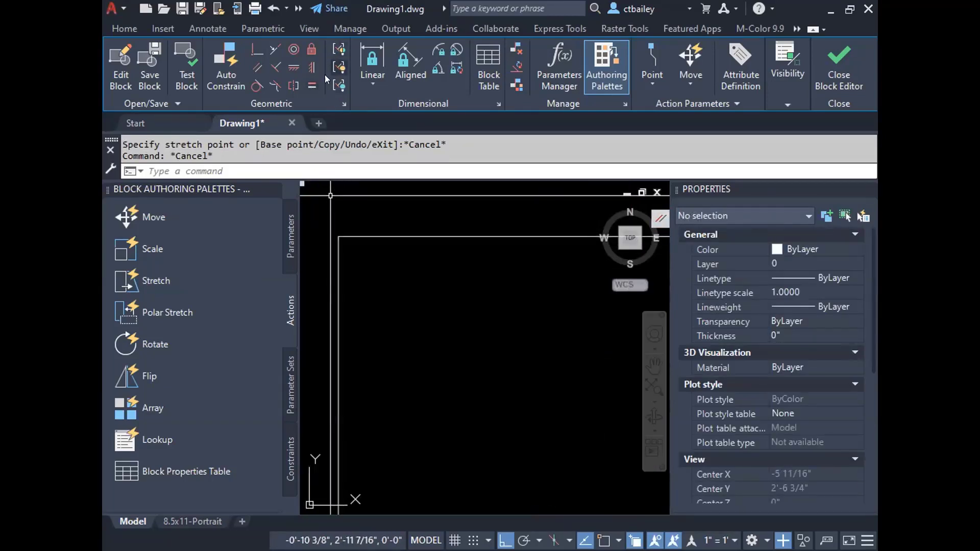
{"action": "left_click", "coordinate": [338, 101]}
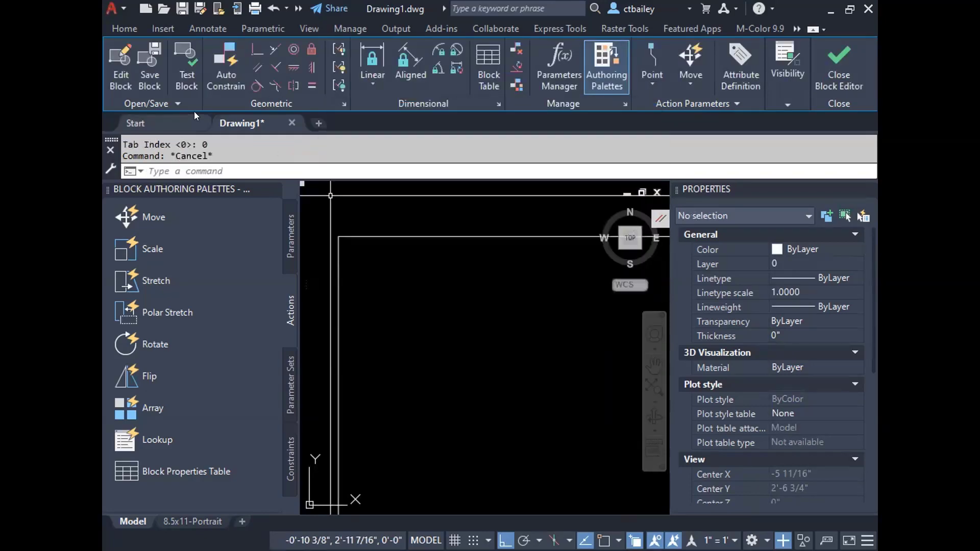
{"action": "key", "text": "Escape"}
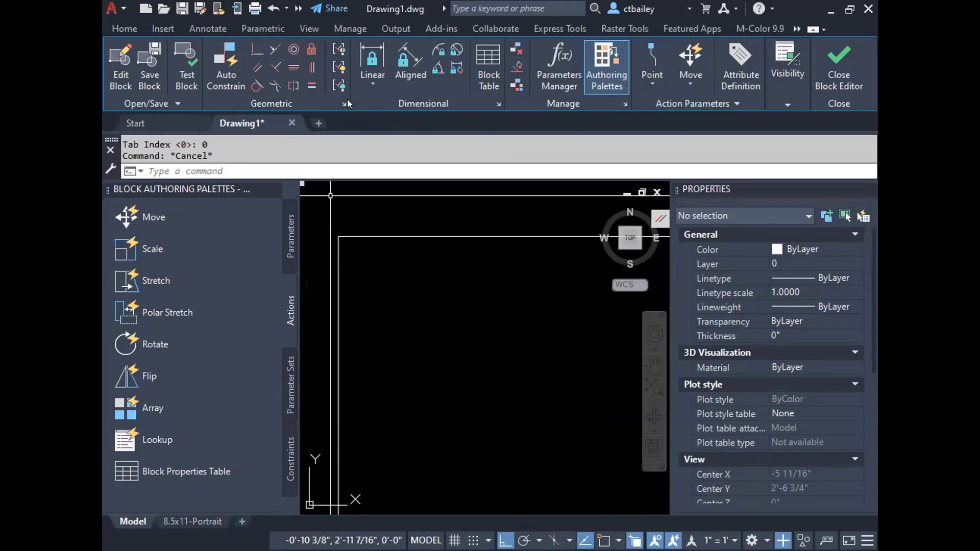
{"action": "left_click", "coordinate": [340, 68]}
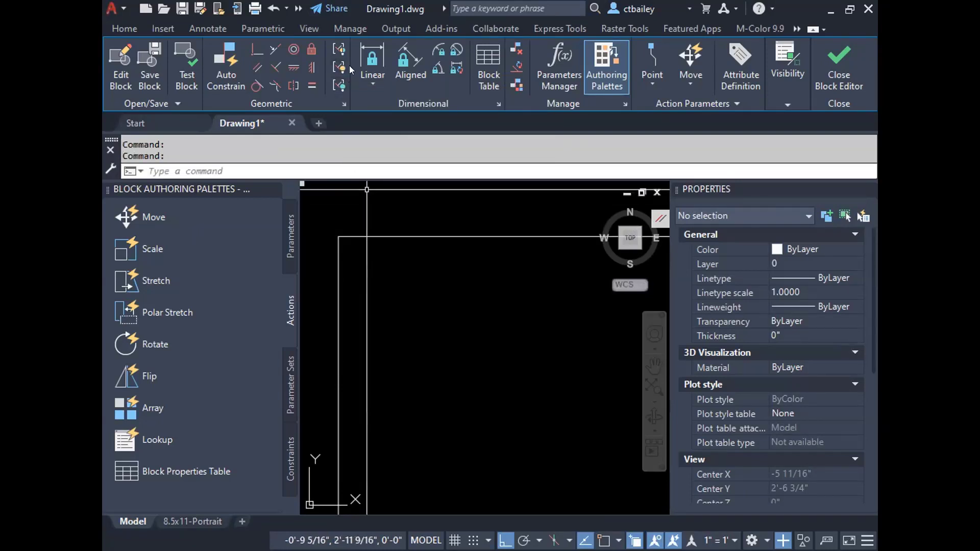
{"action": "scroll", "coordinate": [429, 236], "scroll_direction": "down", "scroll_amount": 2}
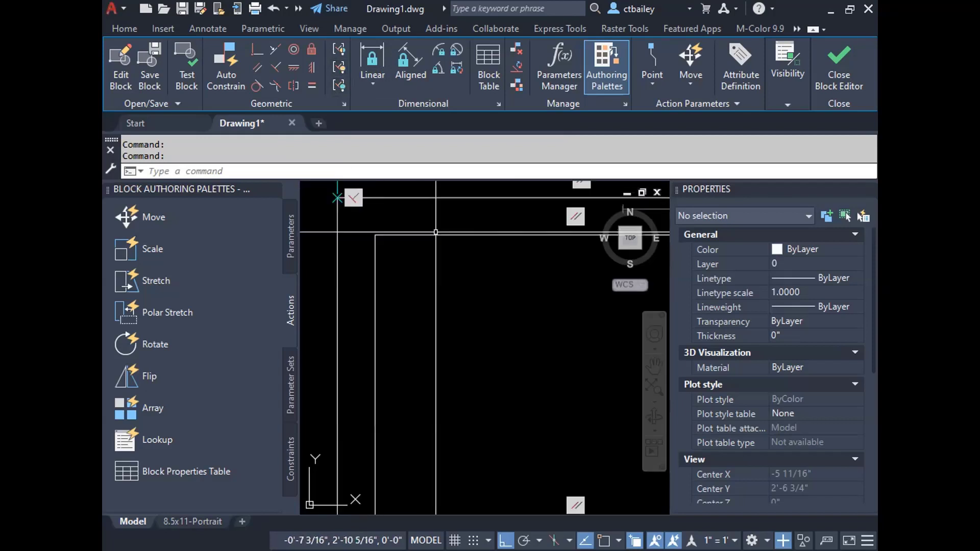
{"action": "left_click", "coordinate": [429, 235]}
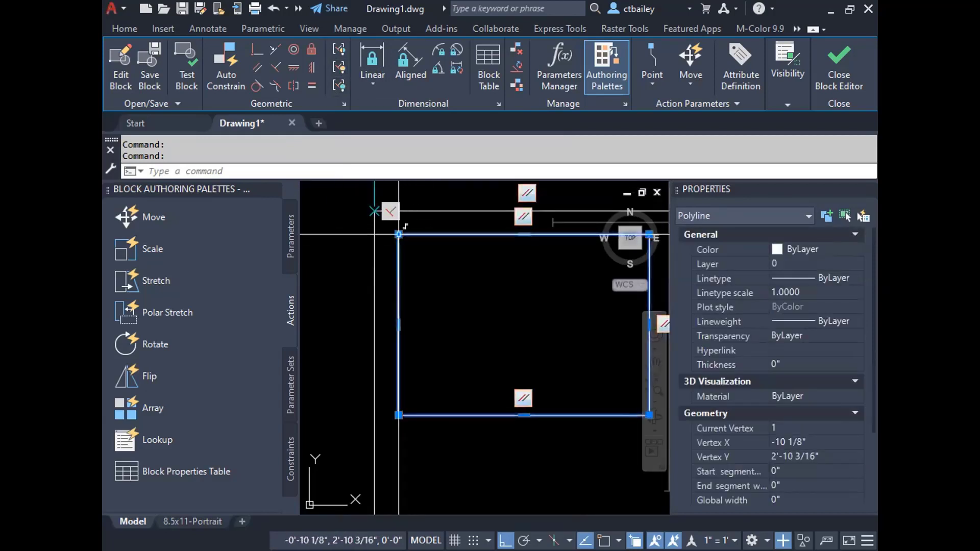
{"action": "mouse_move", "coordinate": [399, 235]}
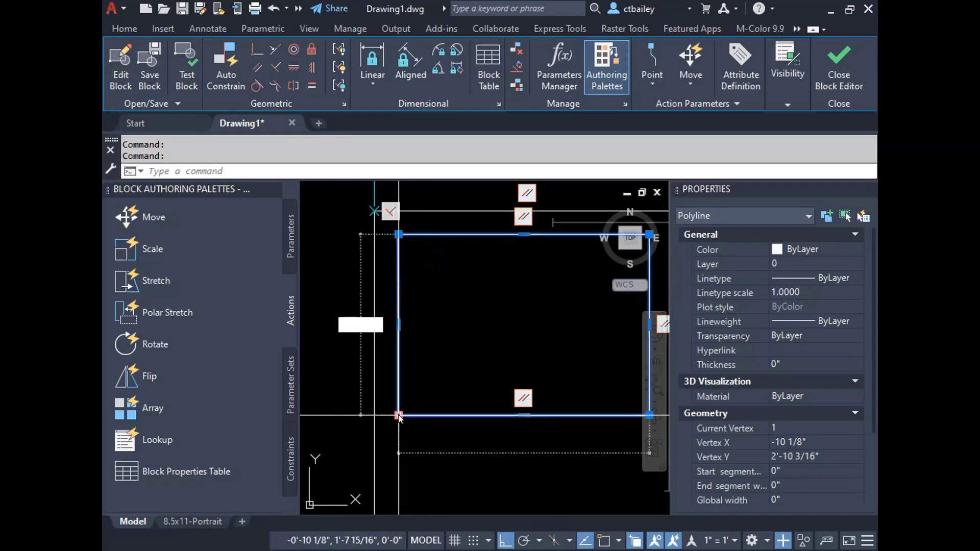
{"action": "key", "text": "Escape"}
{"action": "key", "text": "Escape"}
{"action": "scroll", "coordinate": [382, 214], "scroll_direction": "up", "scroll_amount": 2}
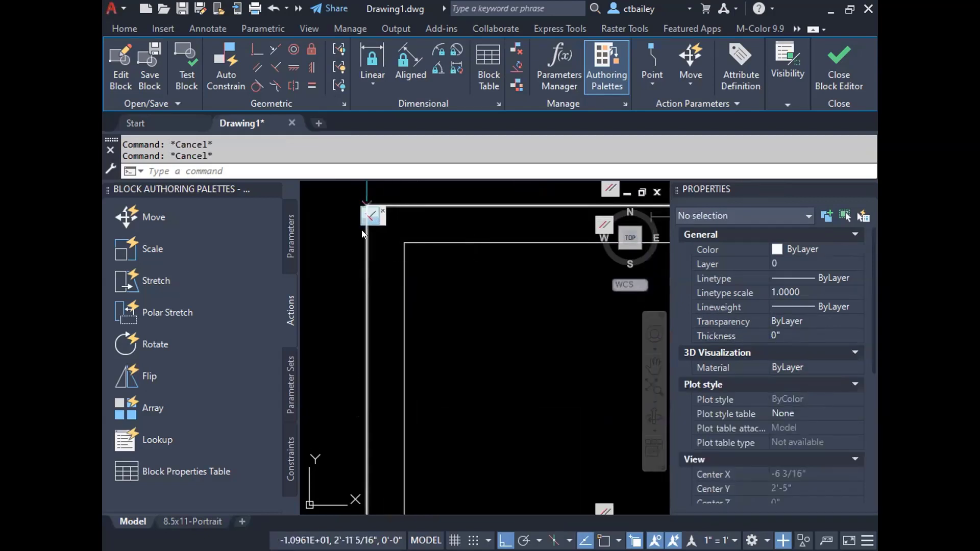
Try stretching the inner rectangle's upper-left corner horizontally inward, and undo that grip edit.
{"action": "left_click", "coordinate": [421, 242]}
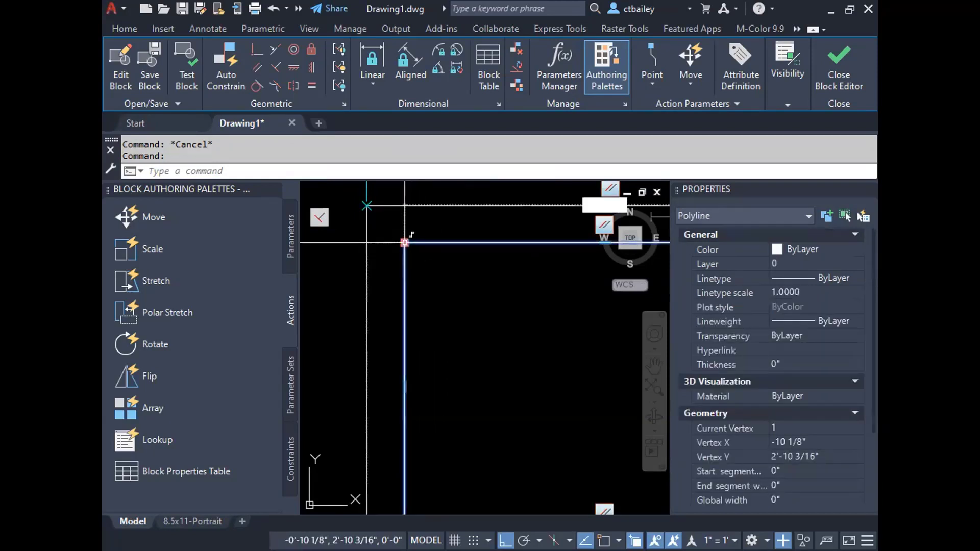
{"action": "left_click", "coordinate": [404, 242]}
{"action": "scroll", "coordinate": [403, 243], "scroll_direction": "down", "scroll_amount": 3}
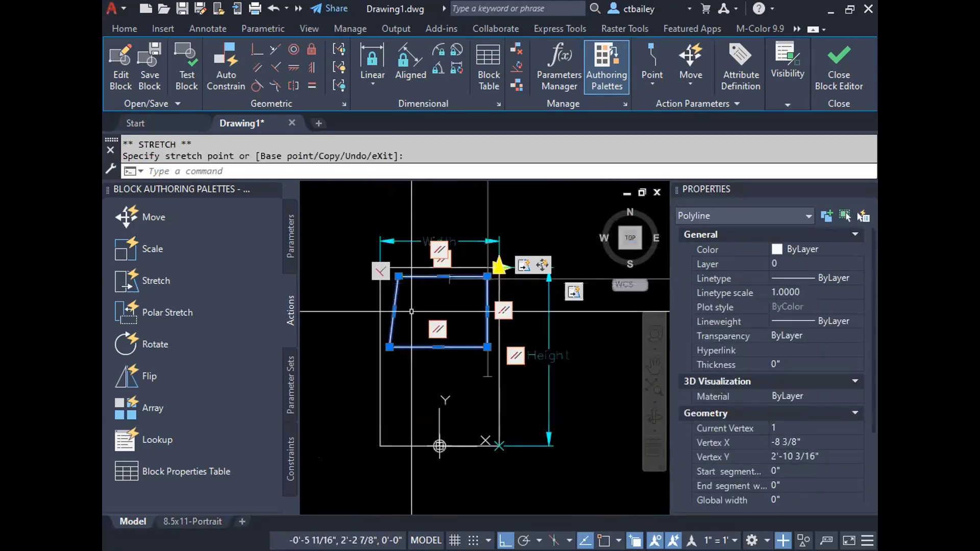
{"action": "left_click", "coordinate": [274, 8]}
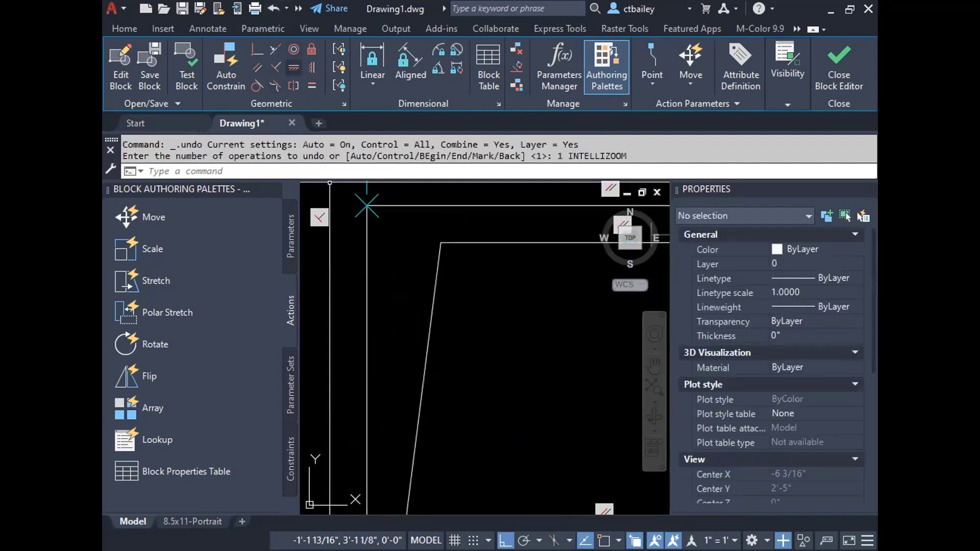
{"action": "left_click", "coordinate": [274, 8]}
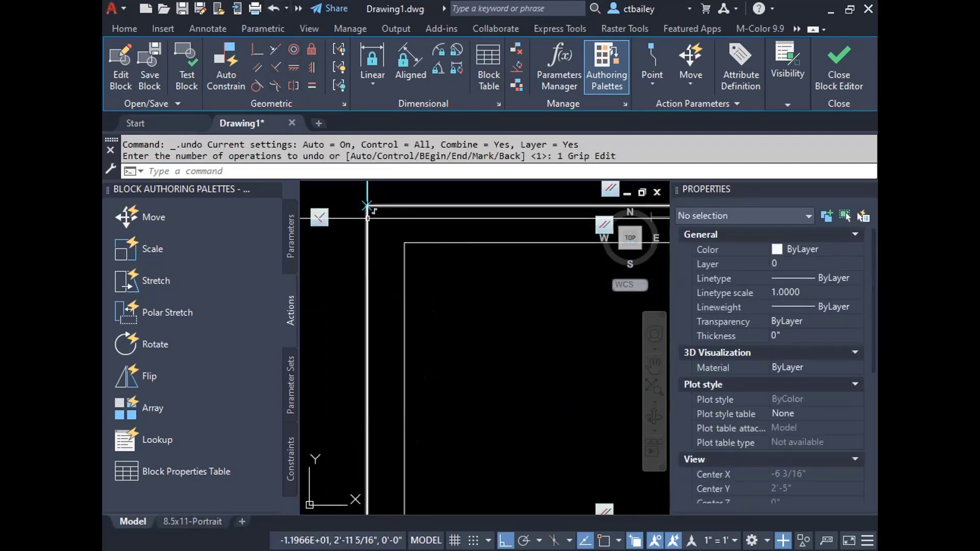
{"action": "scroll", "coordinate": [505, 329], "scroll_direction": "down", "scroll_amount": 2}
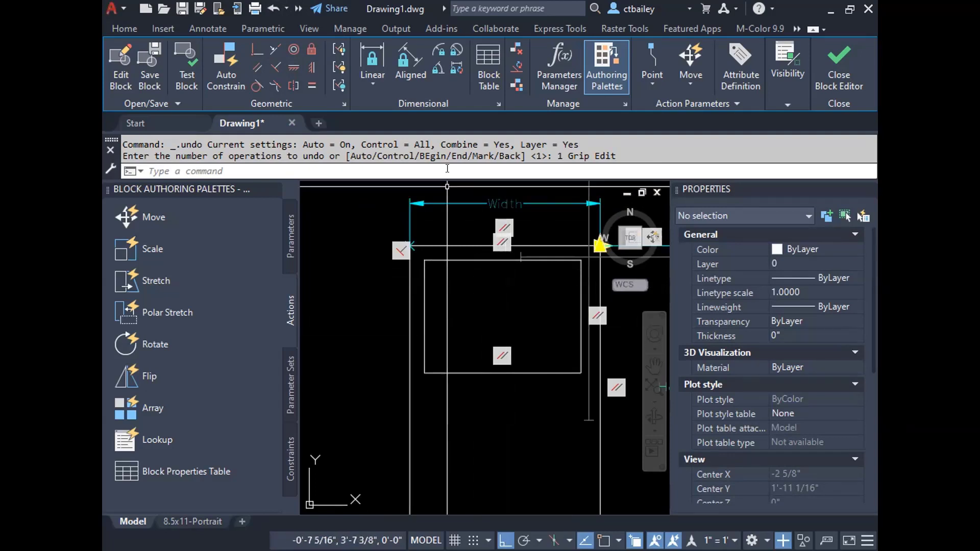
{"action": "left_click", "coordinate": [374, 80]}
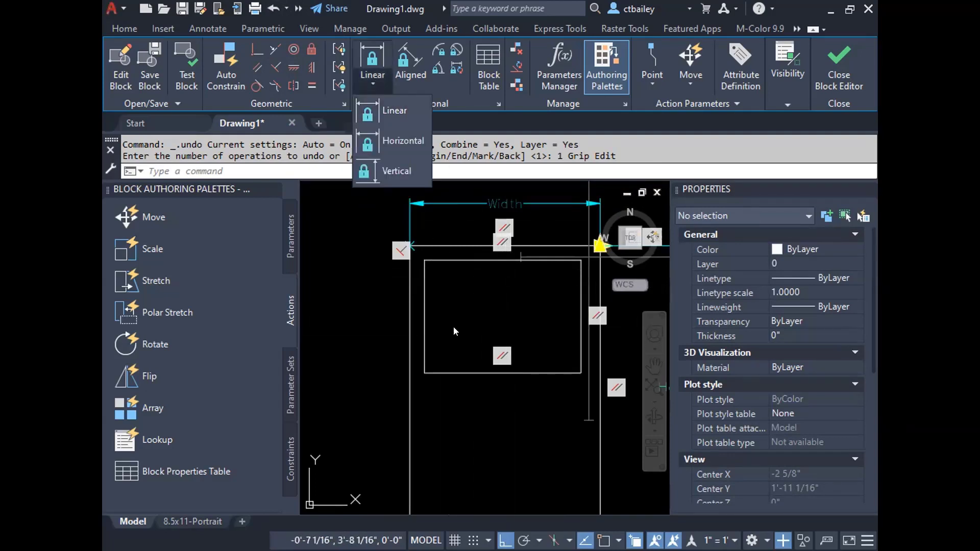
{"action": "left_click", "coordinate": [373, 113]}
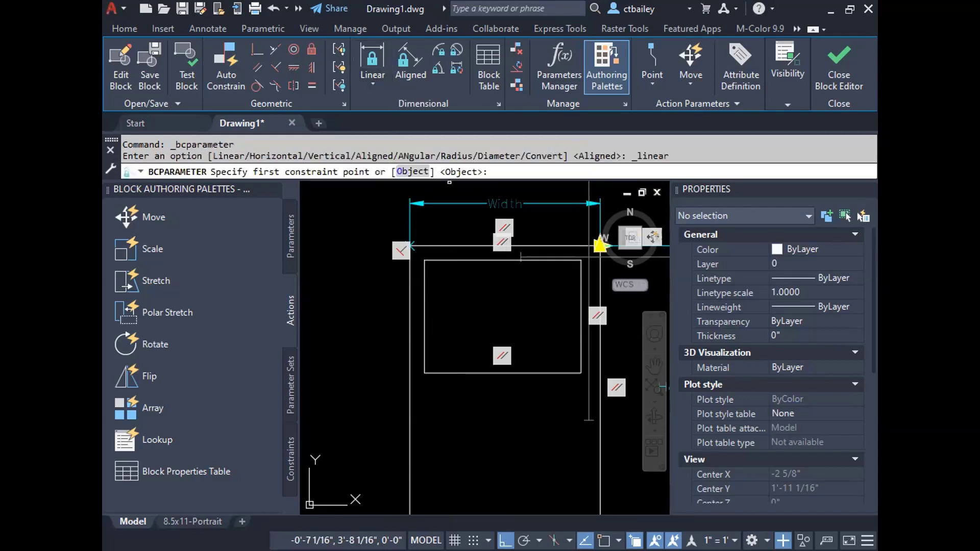
{"action": "scroll", "coordinate": [416, 340], "scroll_direction": "up", "scroll_amount": 2}
{"action": "left_click", "coordinate": [428, 392]}
{"action": "right_click", "coordinate": [423, 394], "text": "shift"}
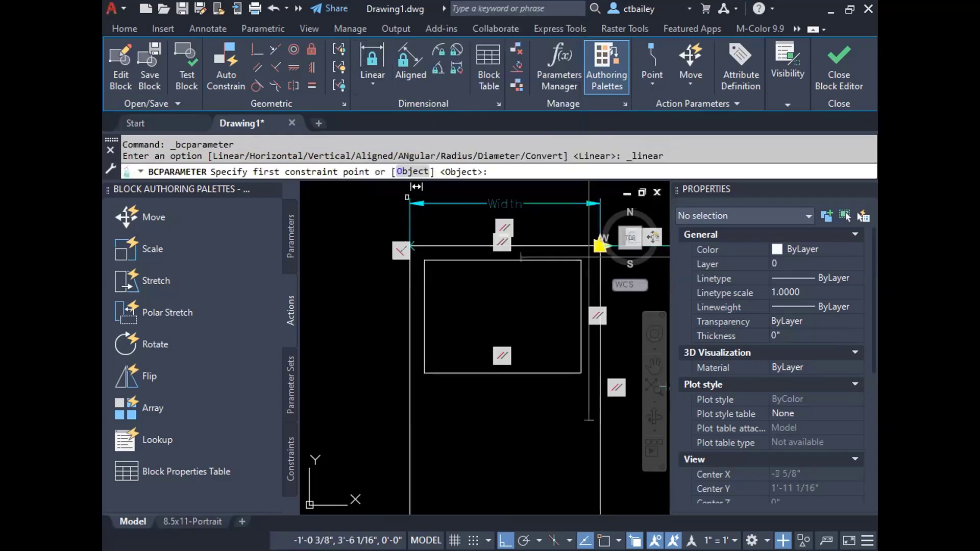
{"action": "scroll", "coordinate": [405, 357], "scroll_direction": "up", "scroll_amount": 2}
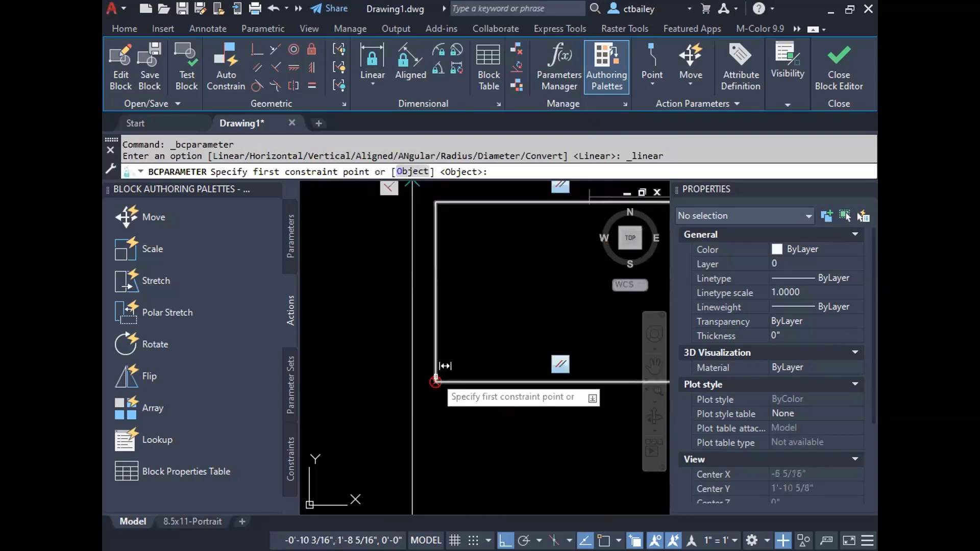
{"action": "left_click", "coordinate": [435, 380]}
{"action": "right_click", "coordinate": [443, 274], "text": "shift"}
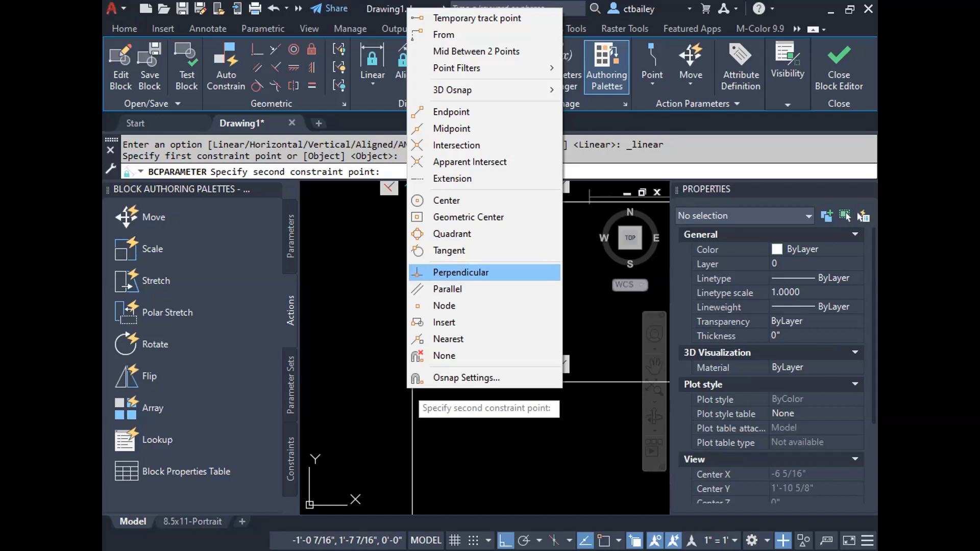
{"action": "left_click", "coordinate": [485, 272]}
{"action": "left_click", "coordinate": [425, 322]}
{"action": "key", "text": "Escape"}
{"action": "left_click", "coordinate": [472, 310]}
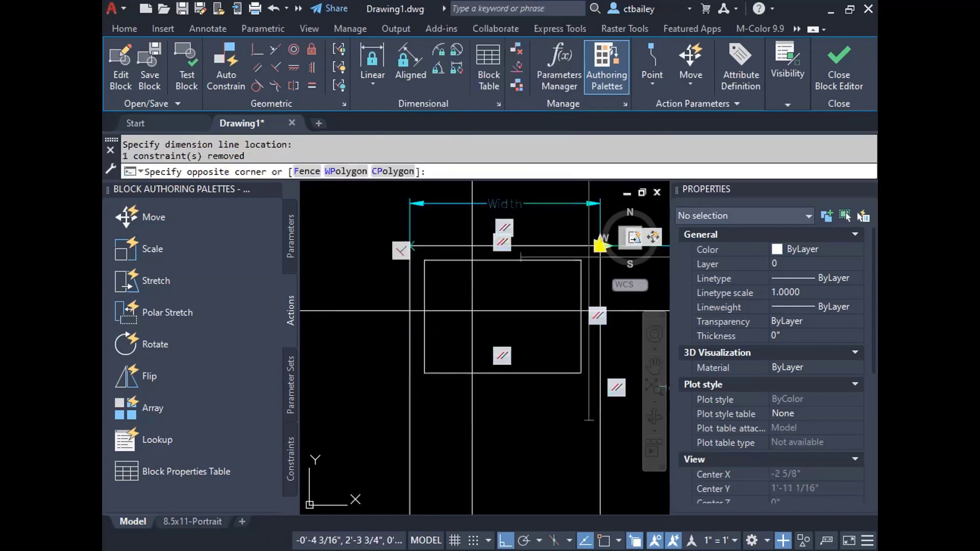
{"action": "mouse_move", "coordinate": [472, 311]}
{"action": "middle_mouse_down"}
{"action": "mouse_move", "coordinate": [391, 350]}
{"action": "mouse_move", "coordinate": [428, 317]}
{"action": "middle_mouse_up"}
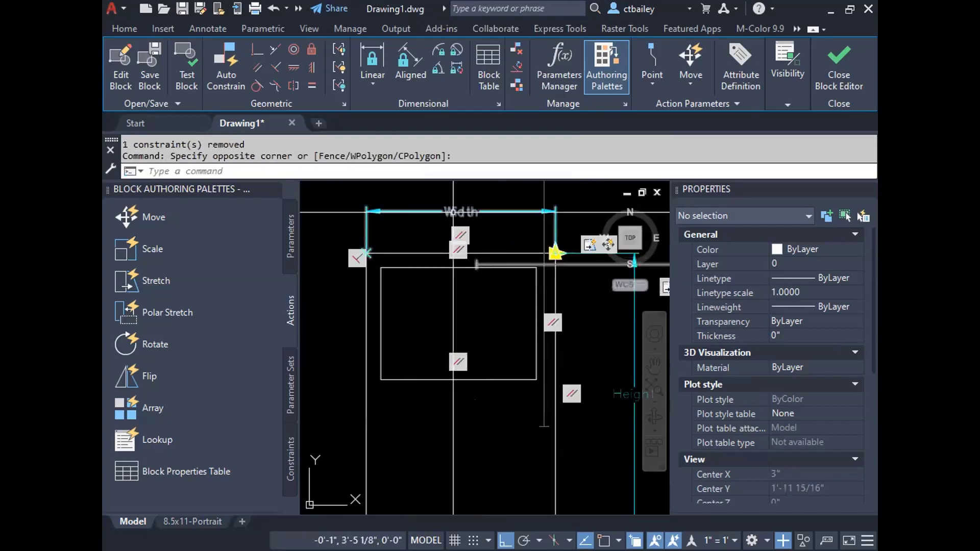
Add a linear constraint of 2" from the outer rectangle's left edge to the inner rectangle's lower-left corner.
{"action": "scroll", "coordinate": [453, 212], "scroll_direction": "up", "scroll_amount": 2}
{"action": "scroll", "coordinate": [460, 245], "scroll_direction": "down", "scroll_amount": 4}
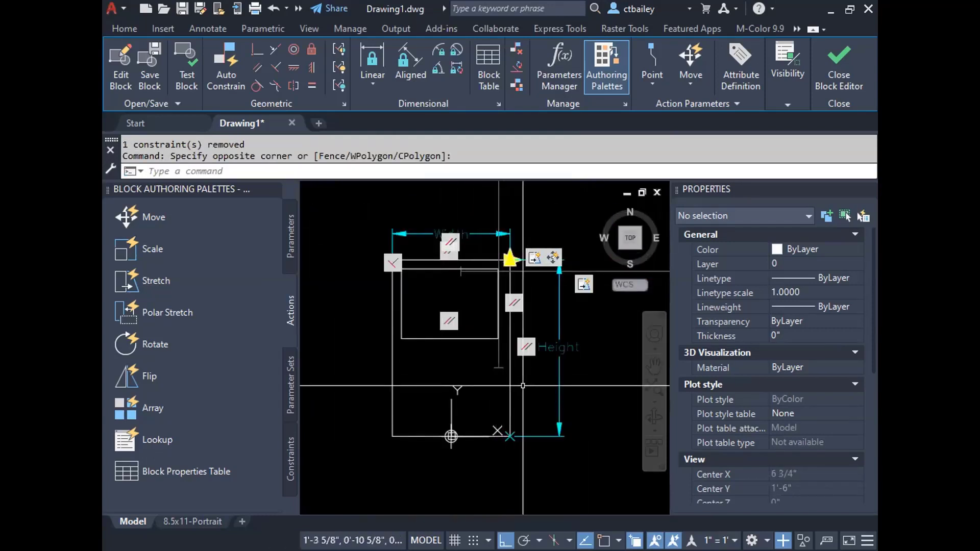
{"action": "left_click", "coordinate": [372, 61]}
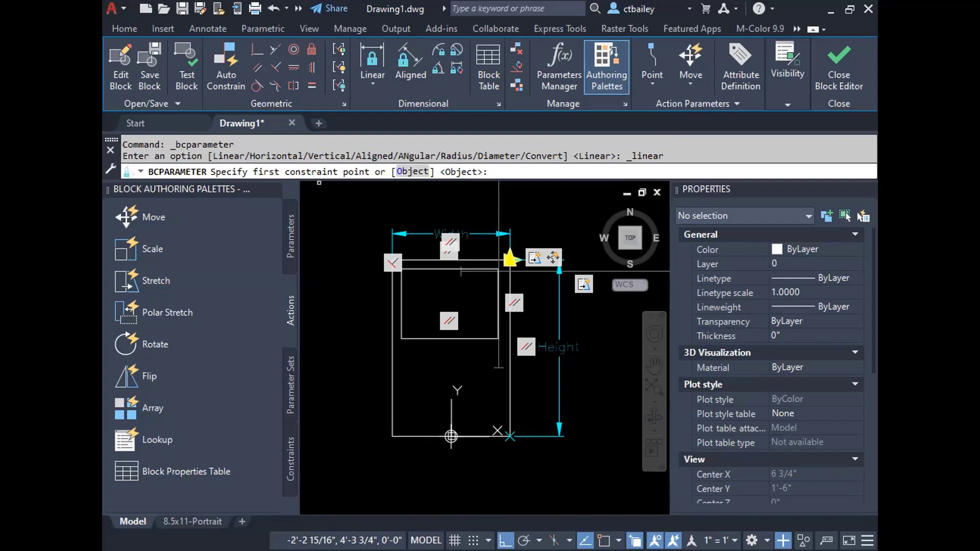
{"action": "scroll", "coordinate": [421, 320], "scroll_direction": "up", "scroll_amount": 2}
{"action": "left_click", "coordinate": [374, 364]}
{"action": "left_click", "coordinate": [388, 349]}
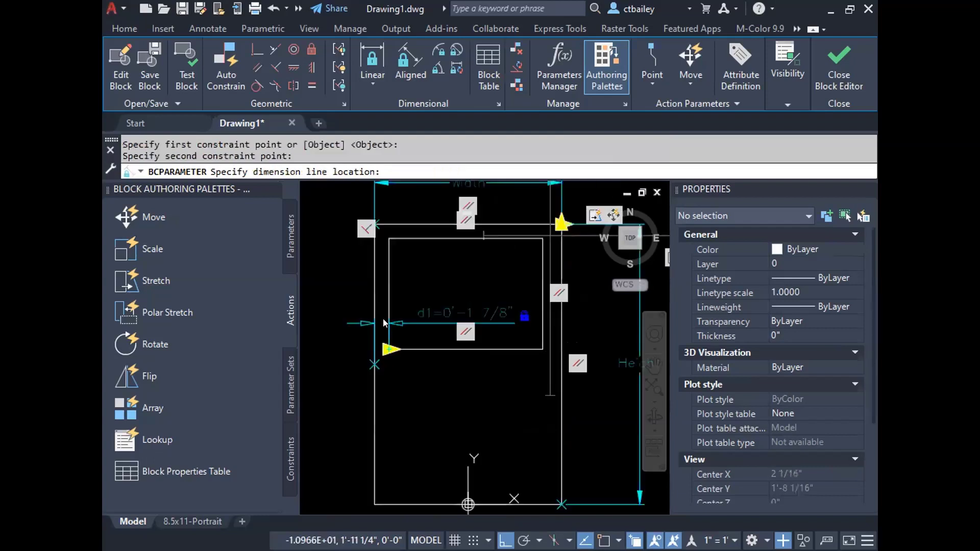
{"action": "left_click", "coordinate": [433, 308]}
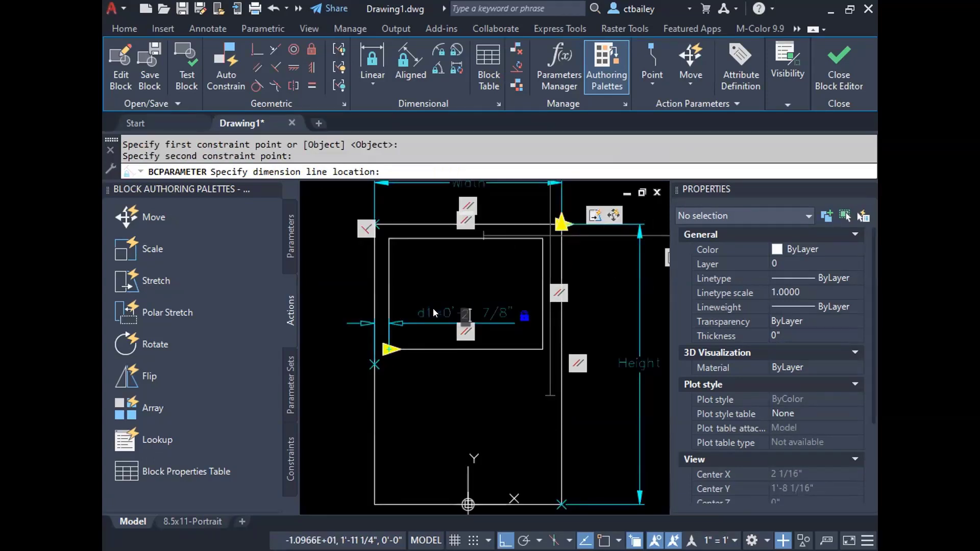
{"action": "key", "text": "Escape"}
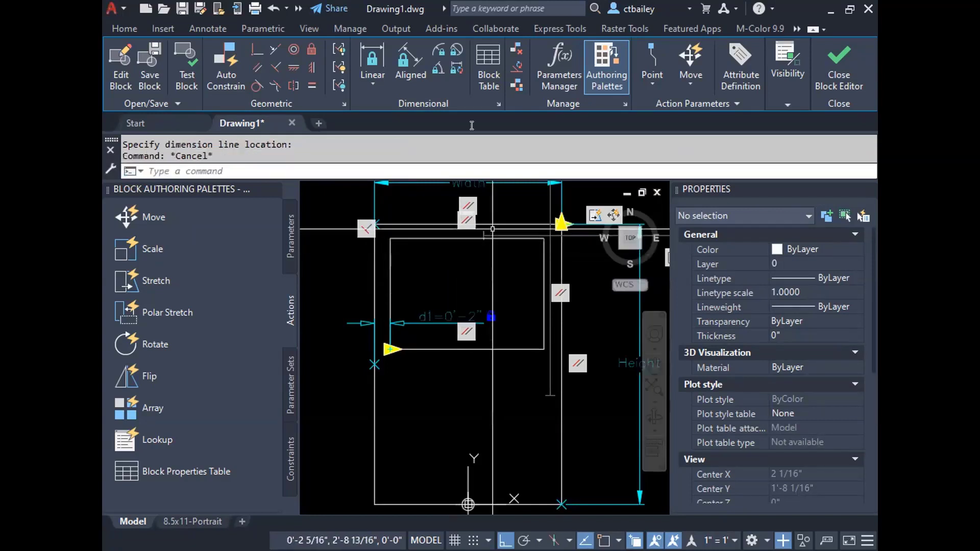
Add a linear constraint from the outer rectangle's right edge to the inner rectangle's lower-right corner, with the expression d1.
{"action": "left_click", "coordinate": [372, 62]}
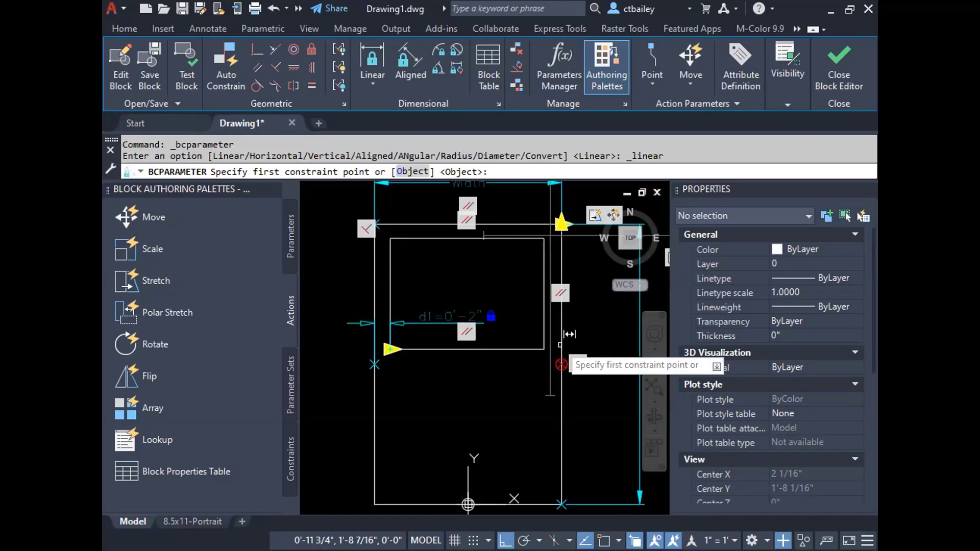
{"action": "left_click", "coordinate": [561, 364]}
{"action": "left_click", "coordinate": [544, 349]}
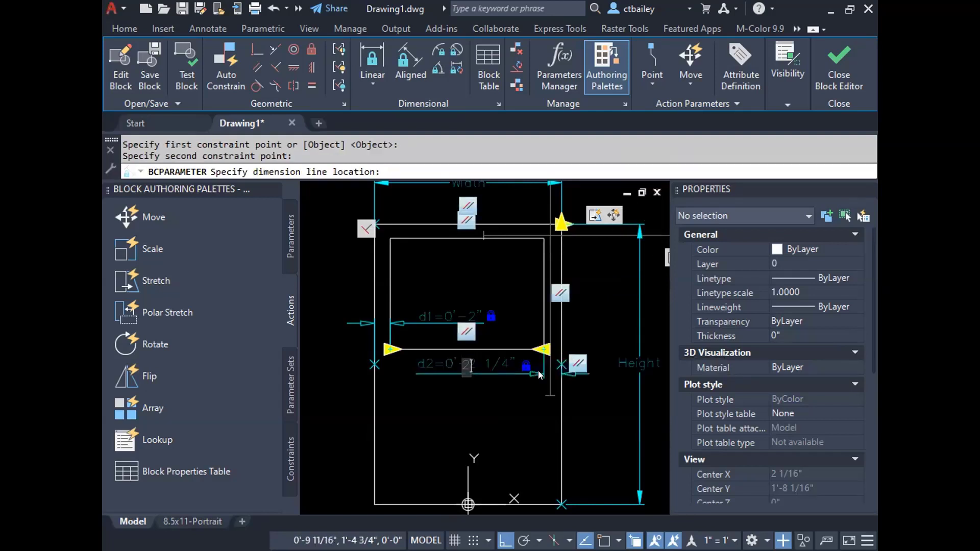
{"action": "type", "text": "-"}
{"action": "key", "text": "BackSpace"}
{"action": "type", "text": "=d1"}
{"action": "key", "text": "Return"}
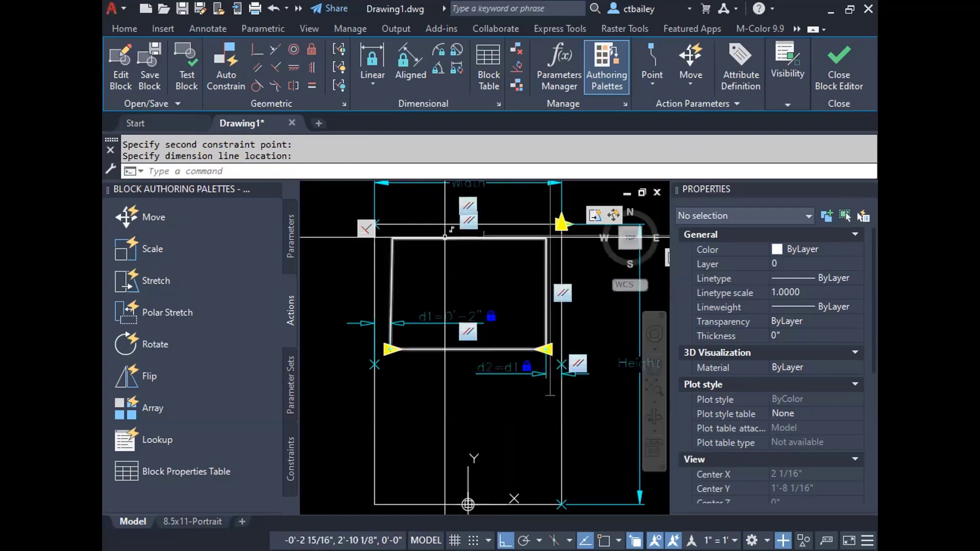
Add a vertical linear constraint between the outer rectangle's top edge and the inner rectangle's upper-left corner, with the expression d1.
{"action": "left_click", "coordinate": [372, 60]}
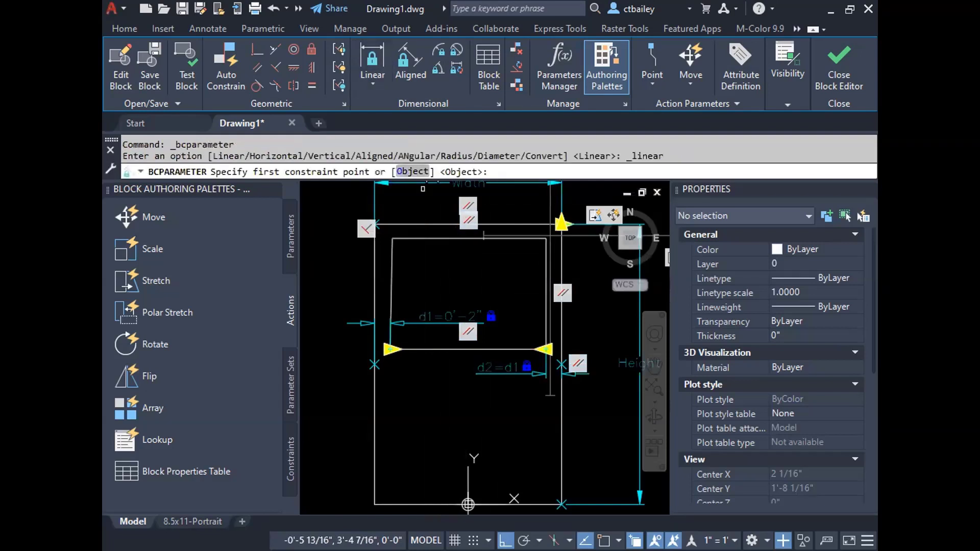
{"action": "type", "text": "=d"}
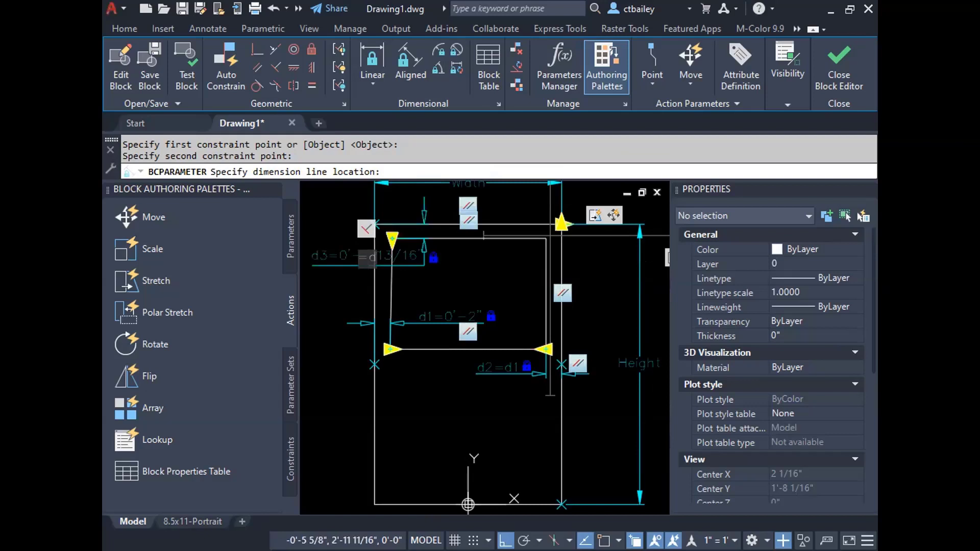
{"action": "type", "text": "1"}
{"action": "key", "text": "Return"}
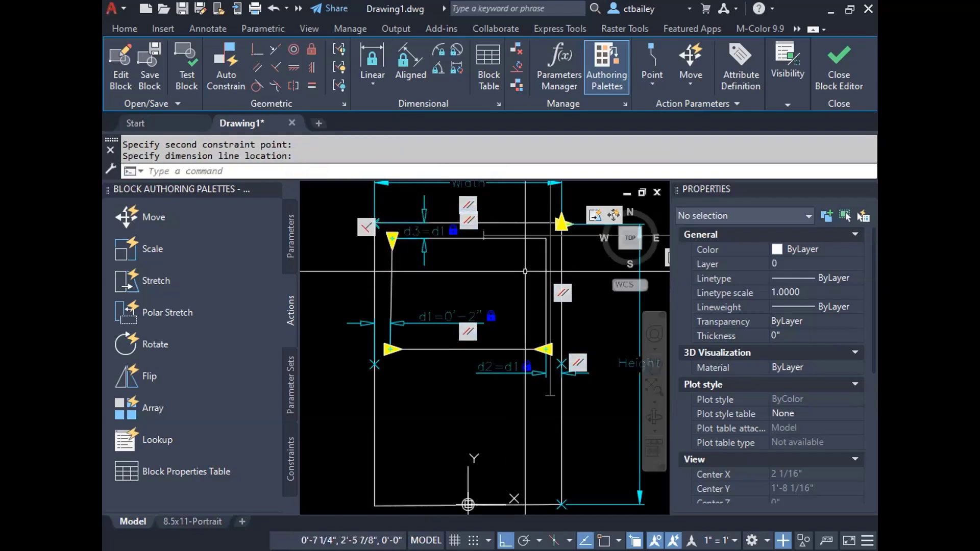
Try a value of 3" for the d1 constraint between the rectangles' left sides, and undo that change.
{"action": "left_click", "coordinate": [417, 316]}
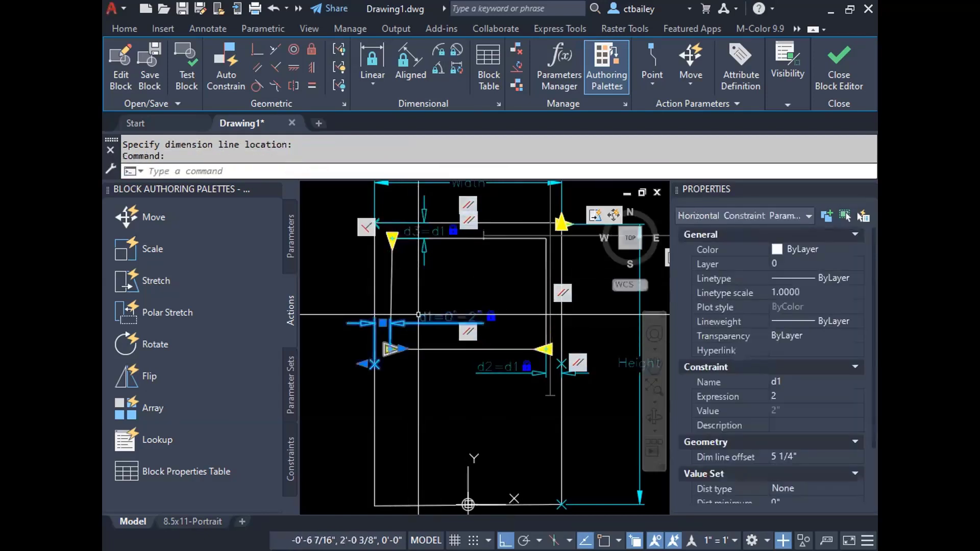
{"action": "double_click", "coordinate": [436, 315]}
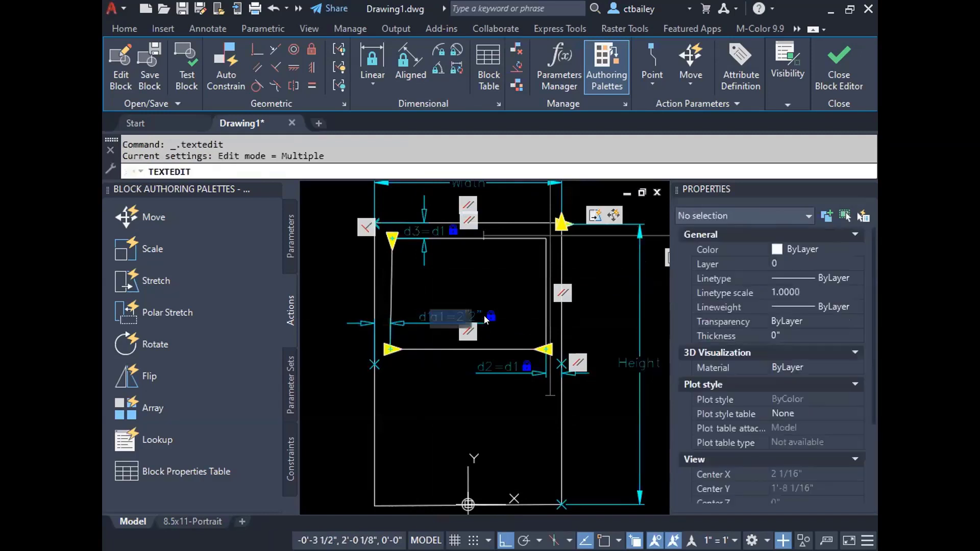
{"action": "type", "text": "3"}
{"action": "key", "text": "Return"}
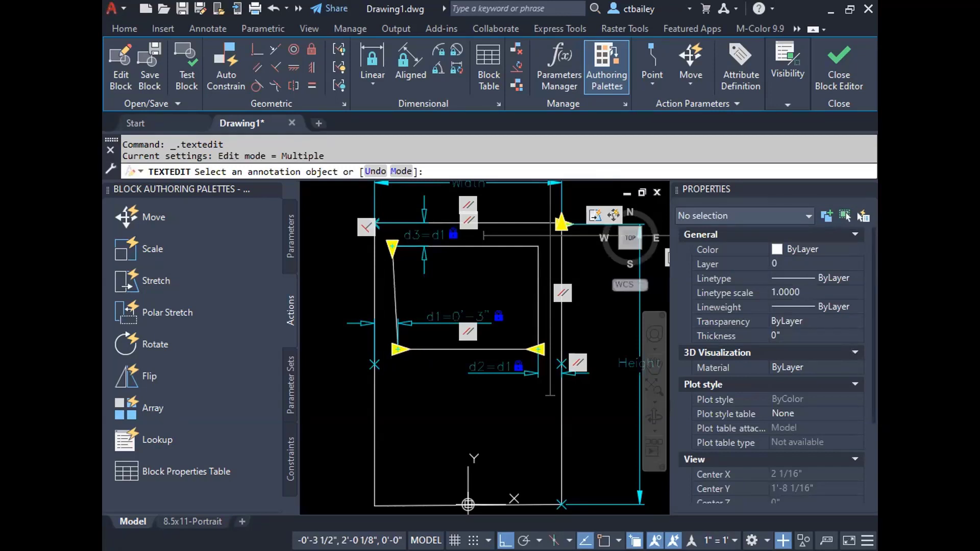
{"action": "key", "text": "Escape"}
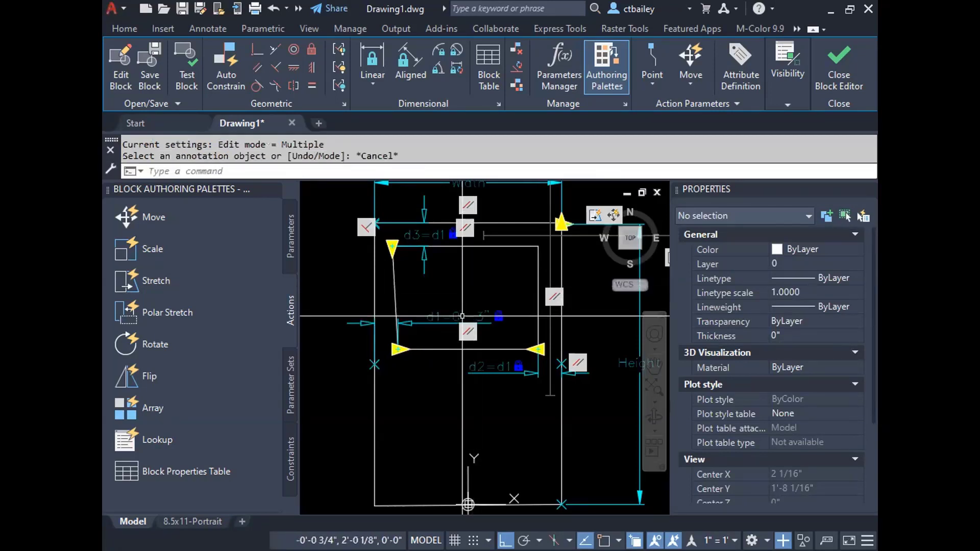
{"action": "left_click", "coordinate": [274, 9]}
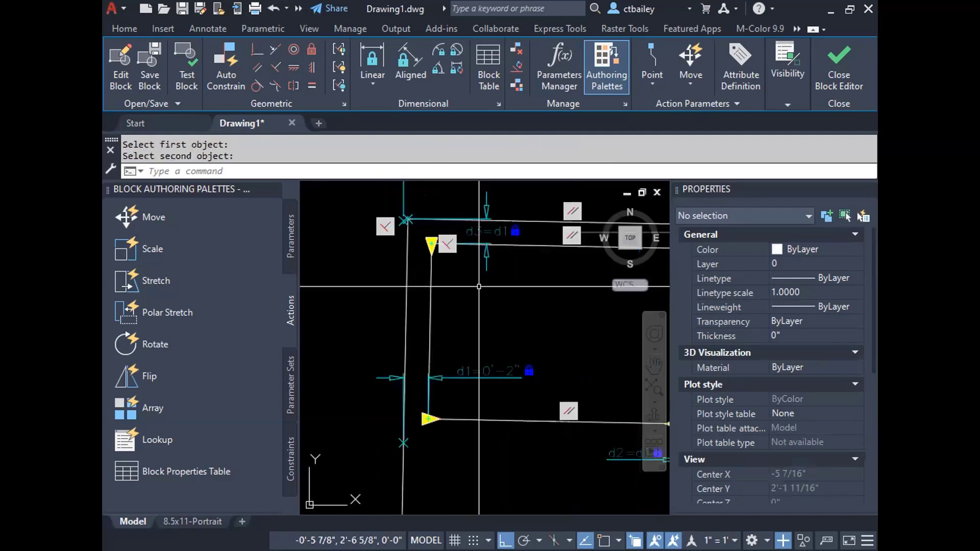
Set the d1 linear constraint between the outer and inner rectangles' left sides to 3".
{"action": "scroll", "coordinate": [477, 284], "scroll_direction": "down", "scroll_amount": 5}
{"action": "left_click", "coordinate": [503, 311]}
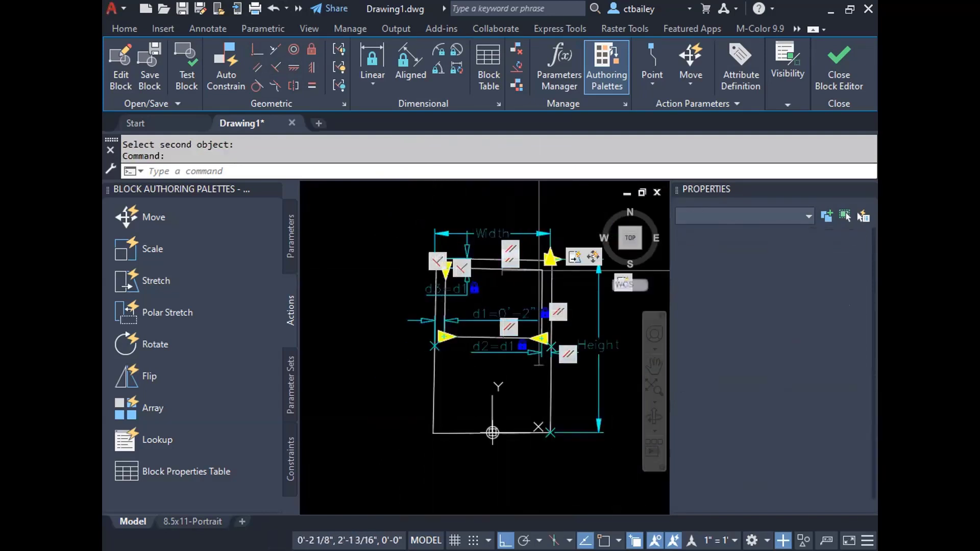
{"action": "double_click", "coordinate": [504, 313]}
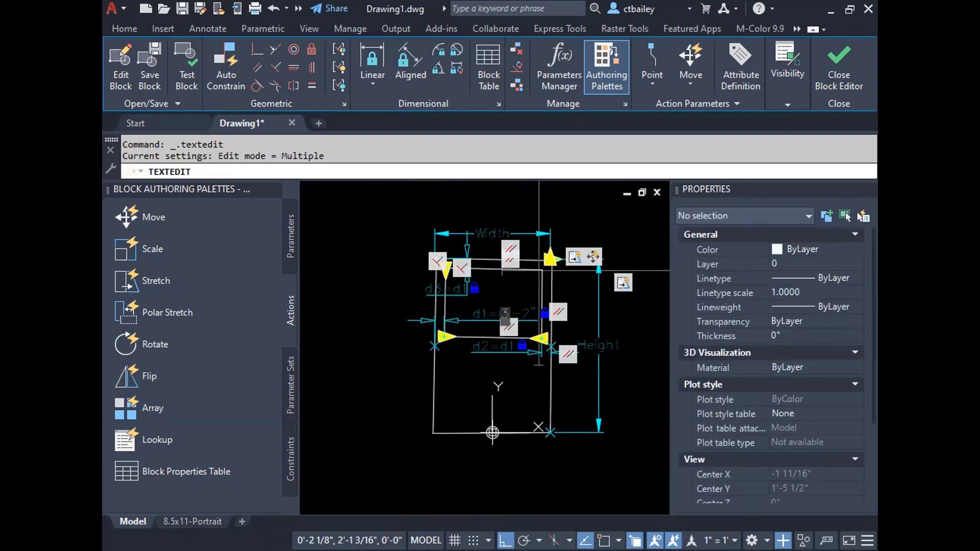
{"action": "key", "text": "Return"}
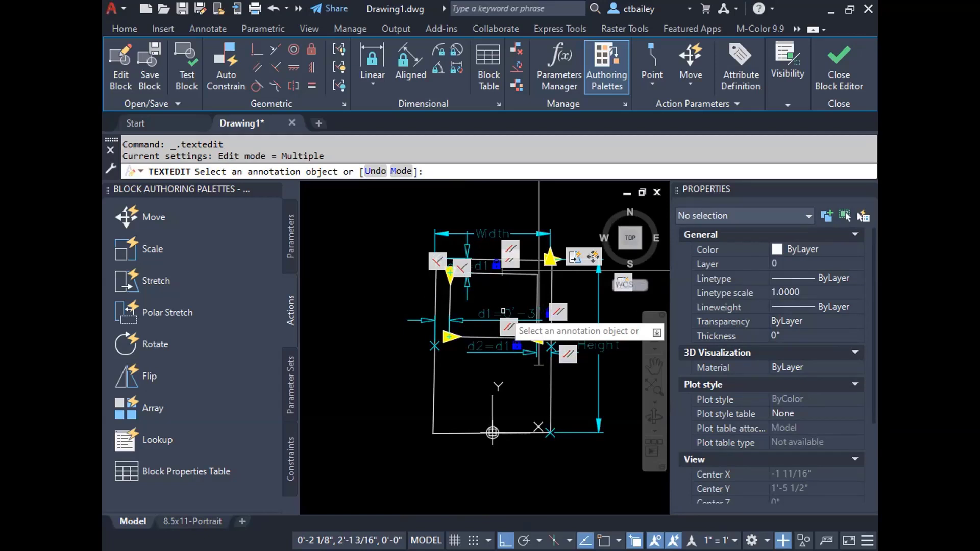
{"action": "key", "text": "Escape"}
{"action": "scroll", "coordinate": [504, 311], "scroll_direction": "up", "scroll_amount": 5}
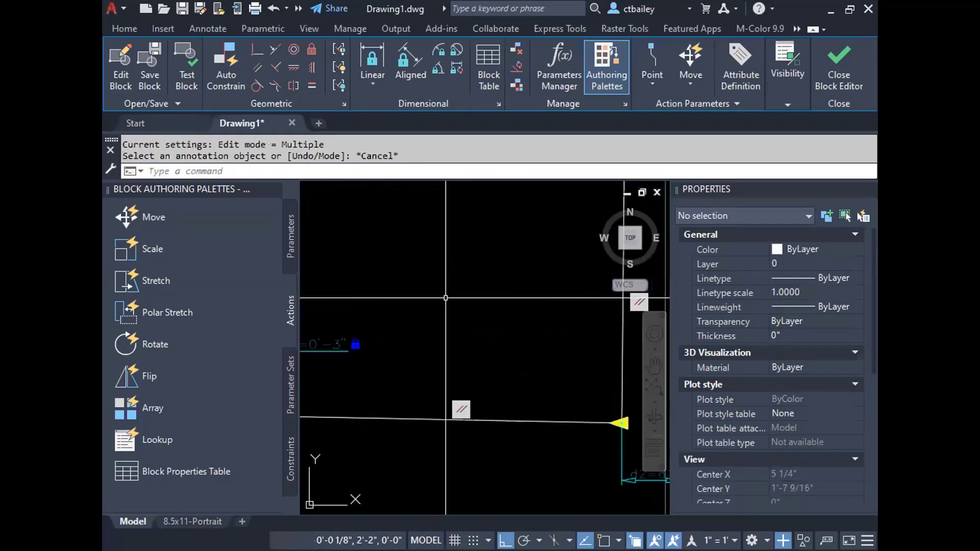
{"action": "scroll", "coordinate": [446, 313], "scroll_direction": "down", "scroll_amount": 5}
{"action": "left_click", "coordinate": [446, 311]}
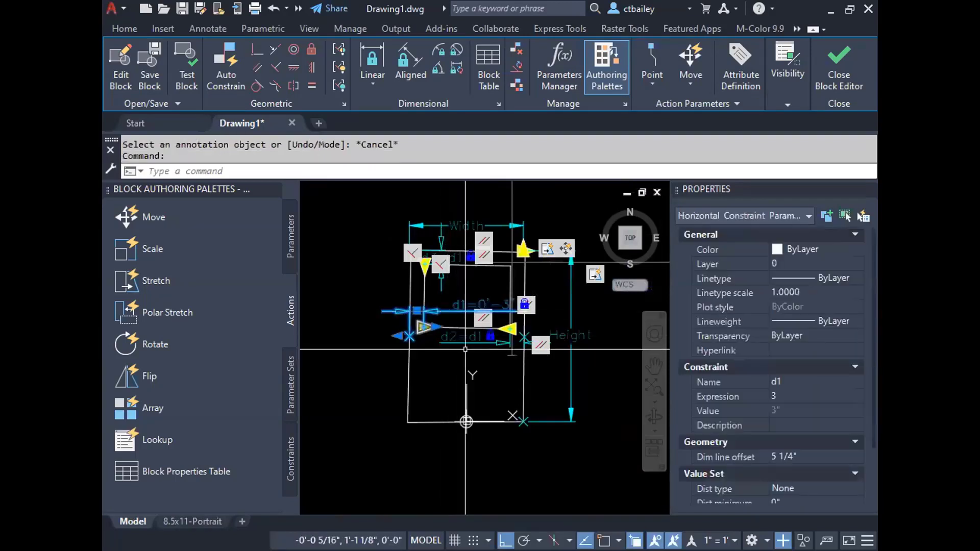
{"action": "key", "text": "Escape"}
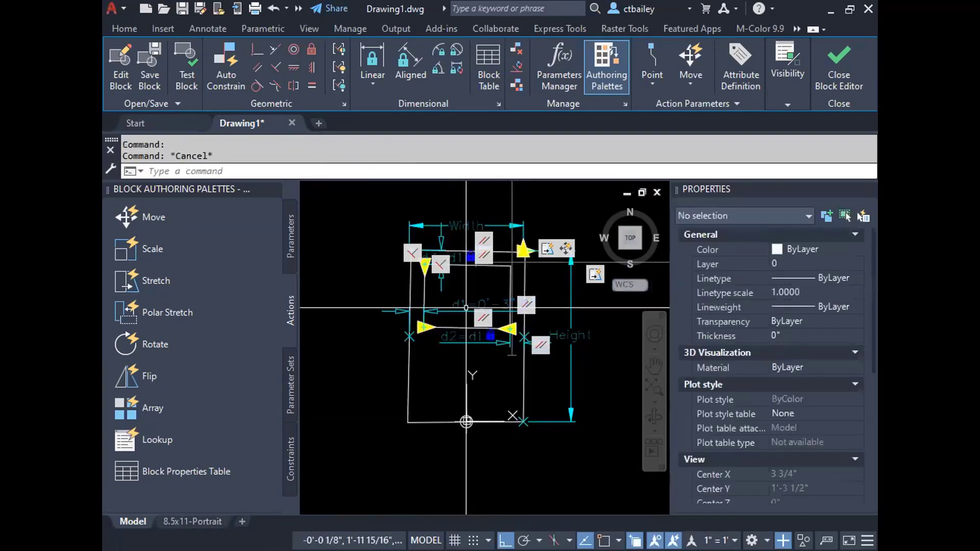
{"action": "scroll", "coordinate": [470, 340], "scroll_direction": "up", "scroll_amount": 5}
{"action": "left_click", "coordinate": [467, 332]}
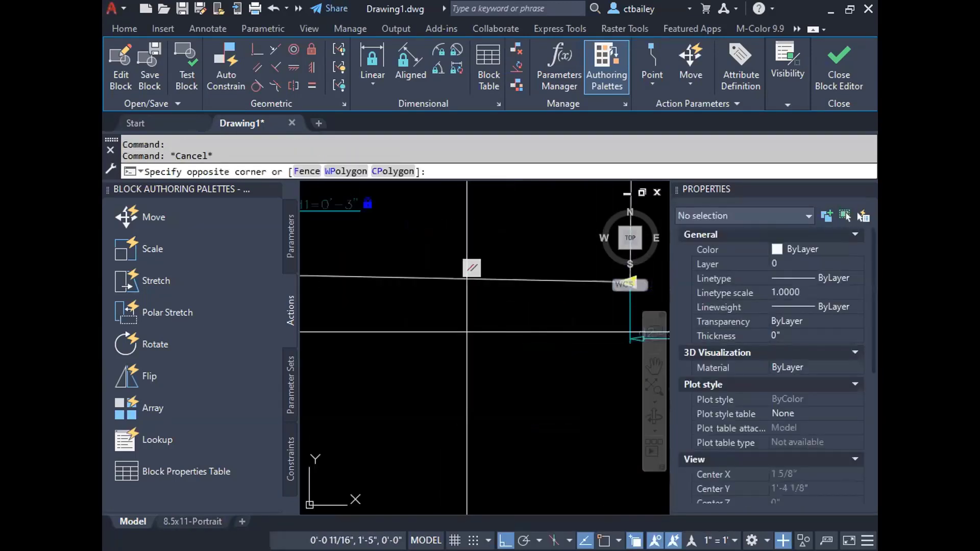
{"action": "scroll", "coordinate": [466, 332], "scroll_direction": "down", "scroll_amount": 5}
{"action": "key", "text": "Escape"}
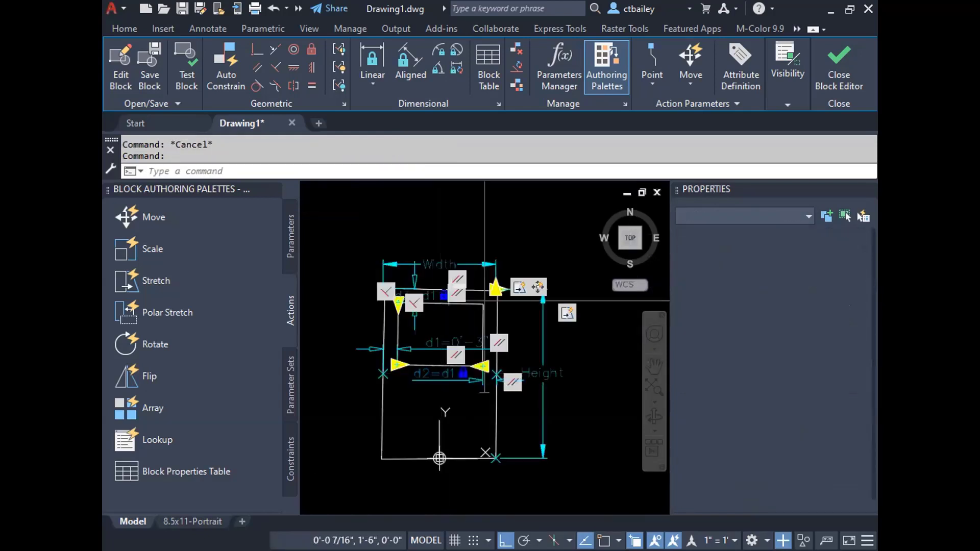
{"action": "double_click", "coordinate": [443, 374]}
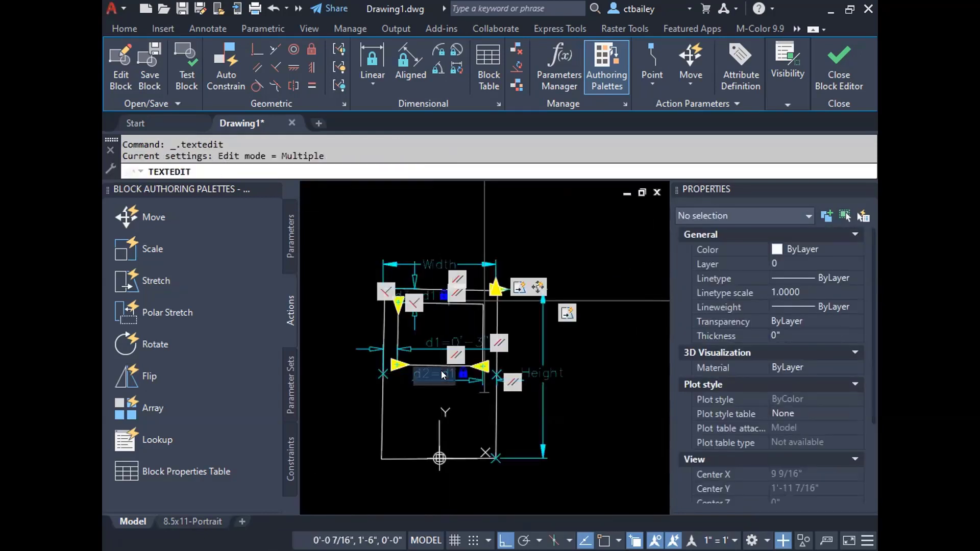
{"action": "key", "text": "Return"}
{"action": "key", "text": "Escape"}
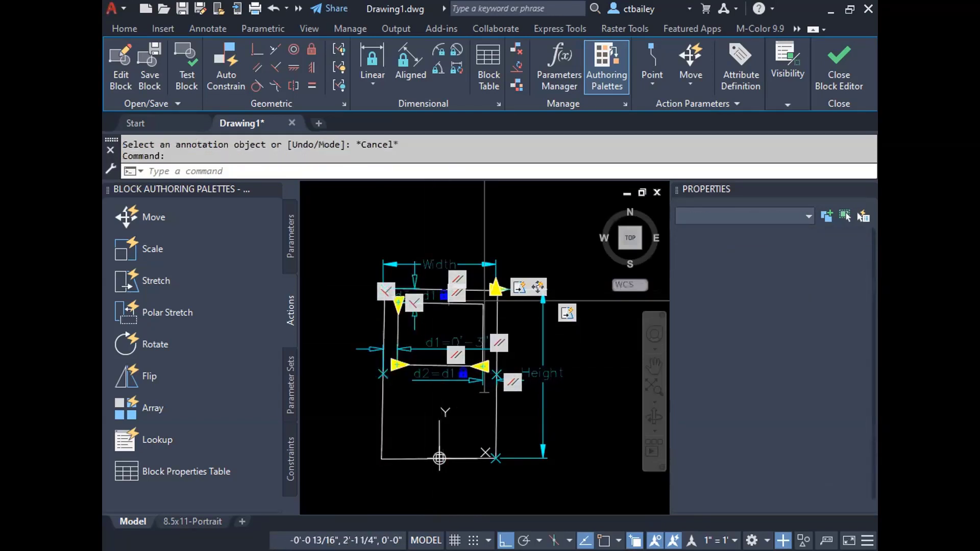
Set the d1 linear constraint to 2", and close the block editor with the block changes saved.
{"action": "double_click", "coordinate": [432, 343]}
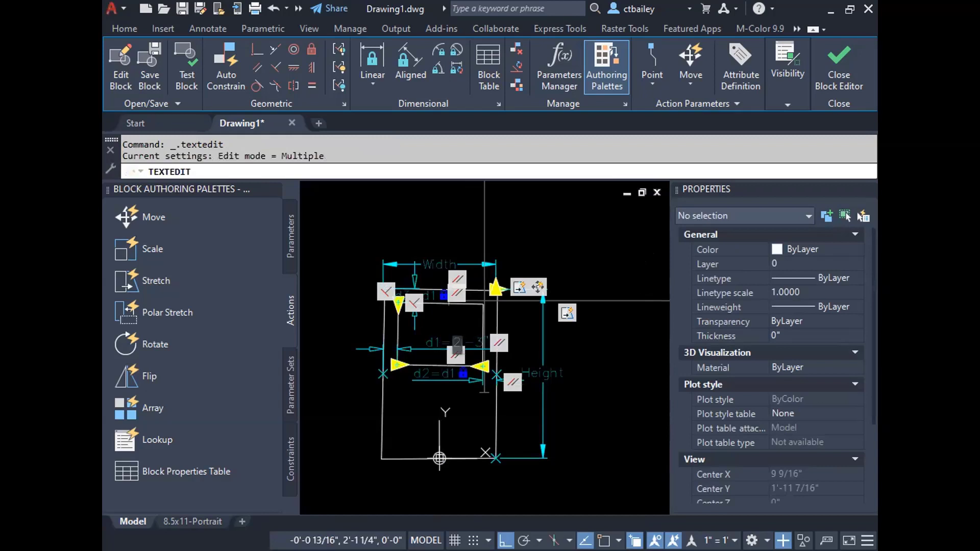
{"action": "key", "text": "Escape"}
{"action": "scroll", "coordinate": [561, 310], "scroll_direction": "down", "scroll_amount": 2}
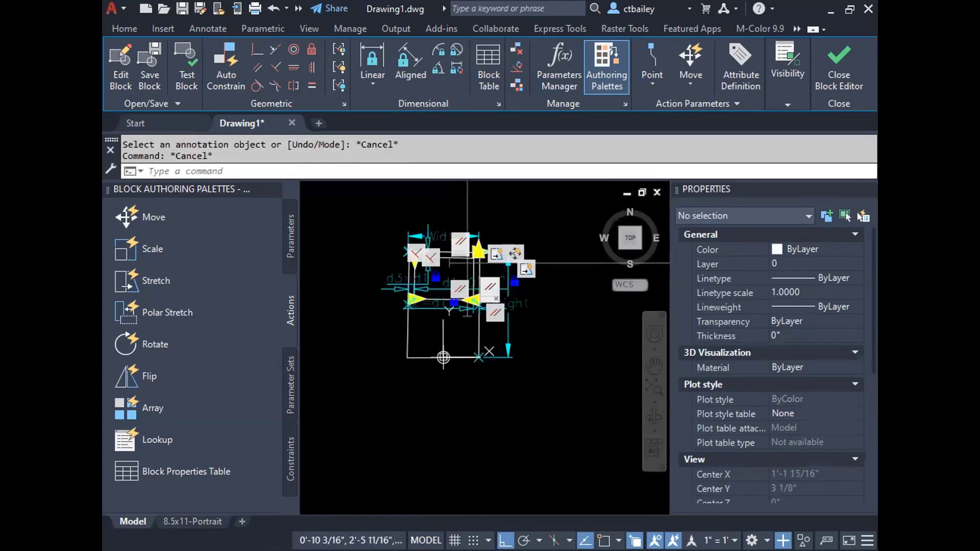
{"action": "left_click", "coordinate": [835, 60]}
{"action": "left_click", "coordinate": [446, 271]}
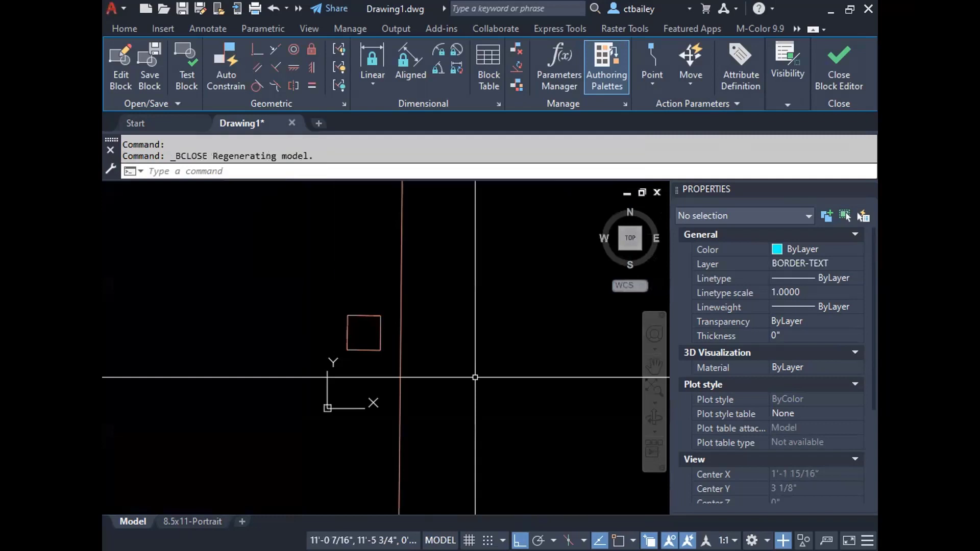
Reset the distorted block reference in the drawing to its default geometry.
{"action": "left_click", "coordinate": [324, 297]}
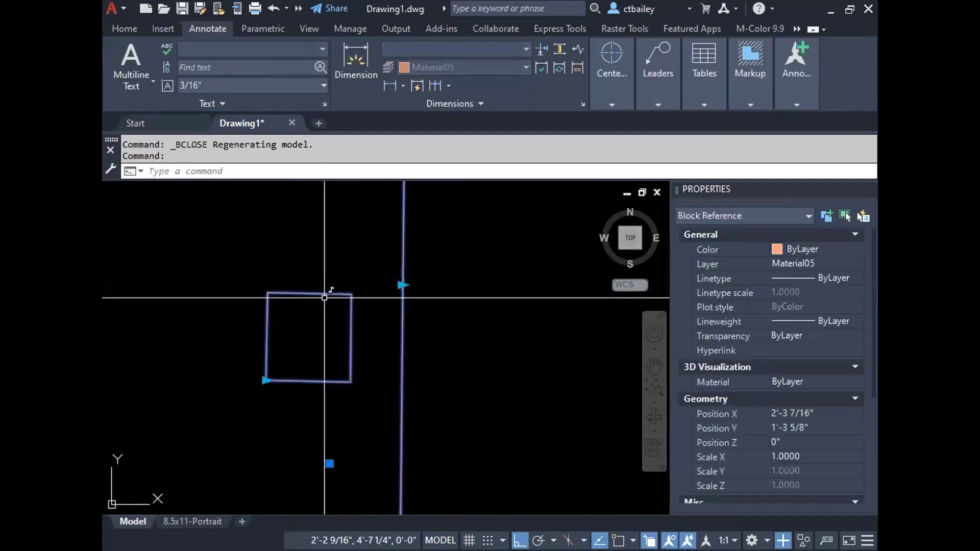
{"action": "scroll", "coordinate": [325, 297], "scroll_direction": "down", "scroll_amount": 2}
{"action": "key", "text": "Escape"}
{"action": "scroll", "coordinate": [336, 313], "scroll_direction": "down", "scroll_amount": 3}
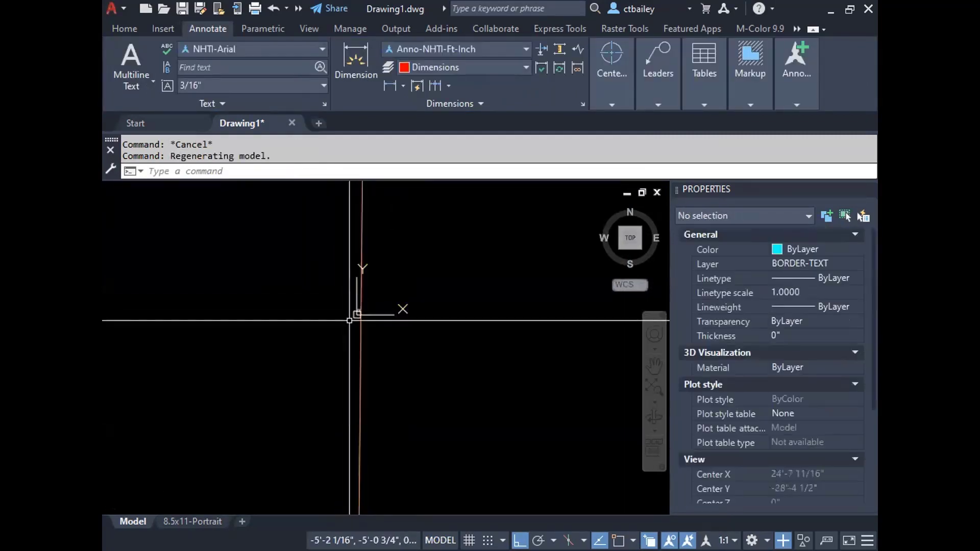
{"action": "scroll", "coordinate": [352, 329], "scroll_direction": "down", "scroll_amount": 4}
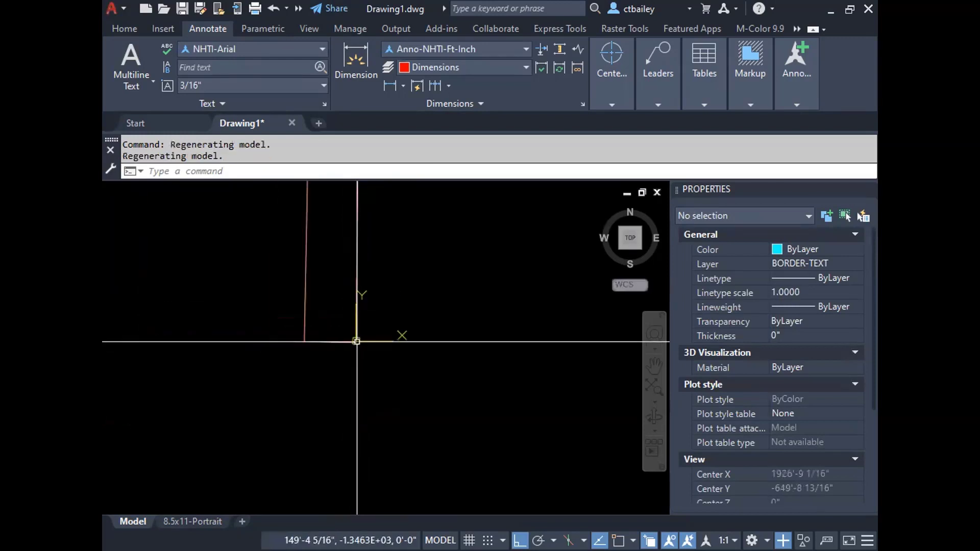
{"action": "scroll", "coordinate": [356, 341], "scroll_direction": "up", "scroll_amount": 3}
{"action": "left_click", "coordinate": [357, 284]}
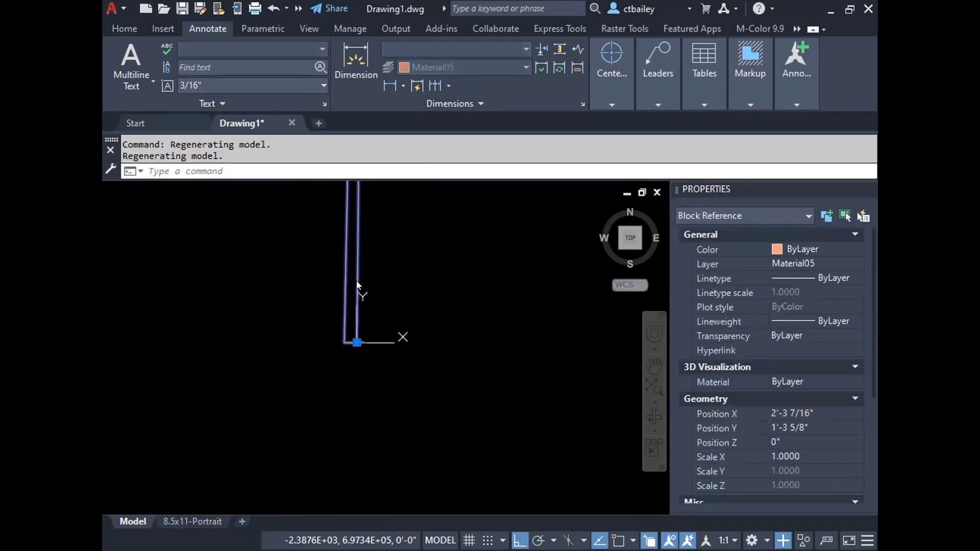
{"action": "right_click", "coordinate": [357, 283]}
{"action": "left_click", "coordinate": [411, 143]}
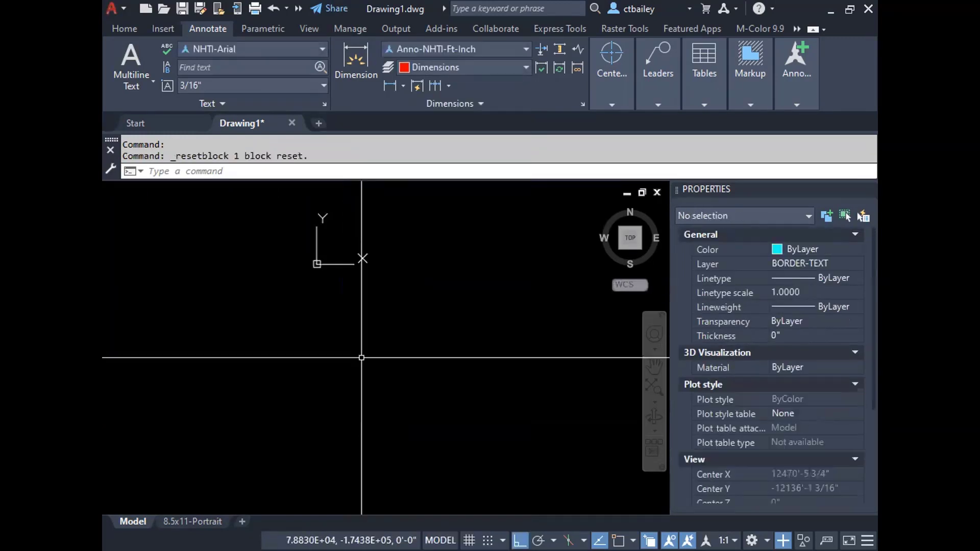
Try widening the block reference's outer rectangle with its upper-right grip, to a width of about 3'-2 1/4".
{"action": "key", "text": "Escape"}
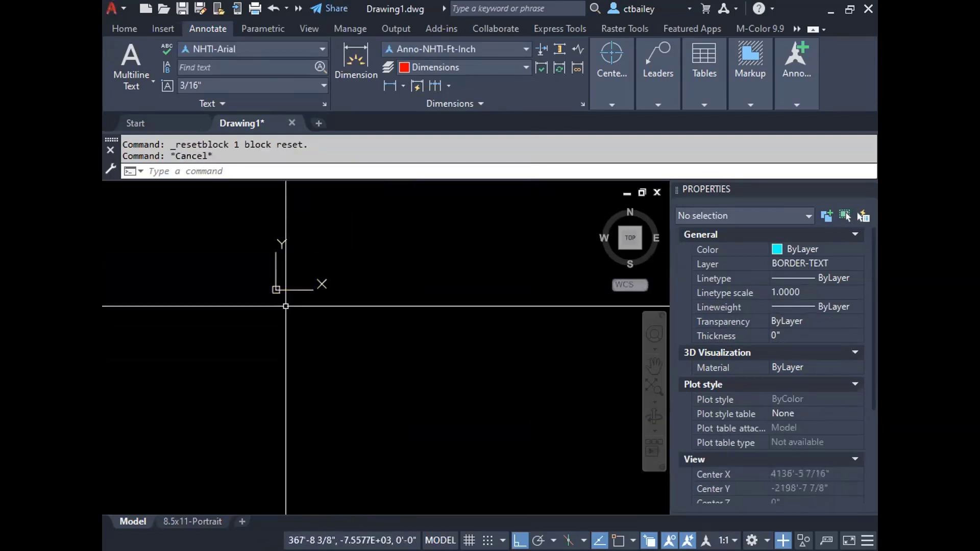
{"action": "type", "text": "z"}
{"action": "key", "text": "Return"}
{"action": "type", "text": "e"}
{"action": "key", "text": "Return"}
{"action": "scroll", "coordinate": [285, 306], "scroll_direction": "down", "scroll_amount": 4}
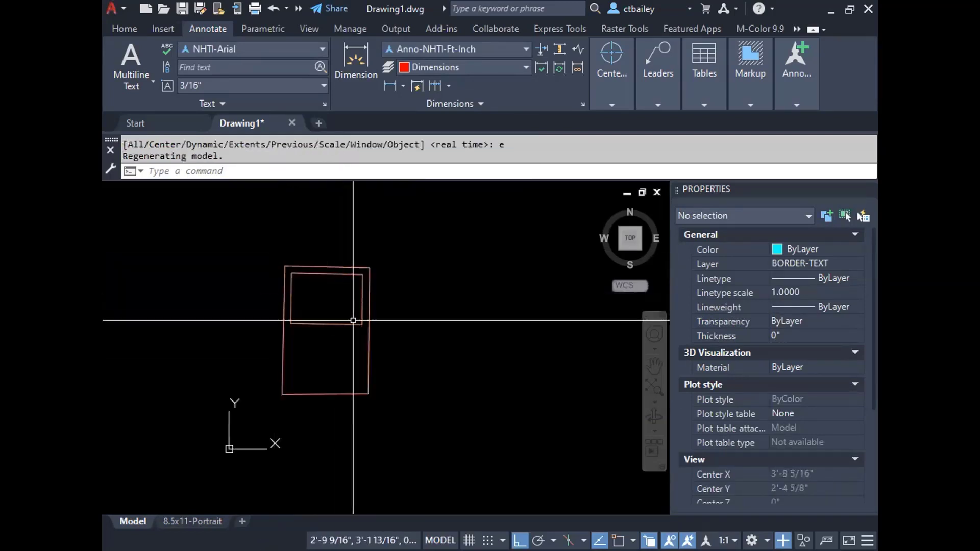
{"action": "left_click", "coordinate": [372, 335]}
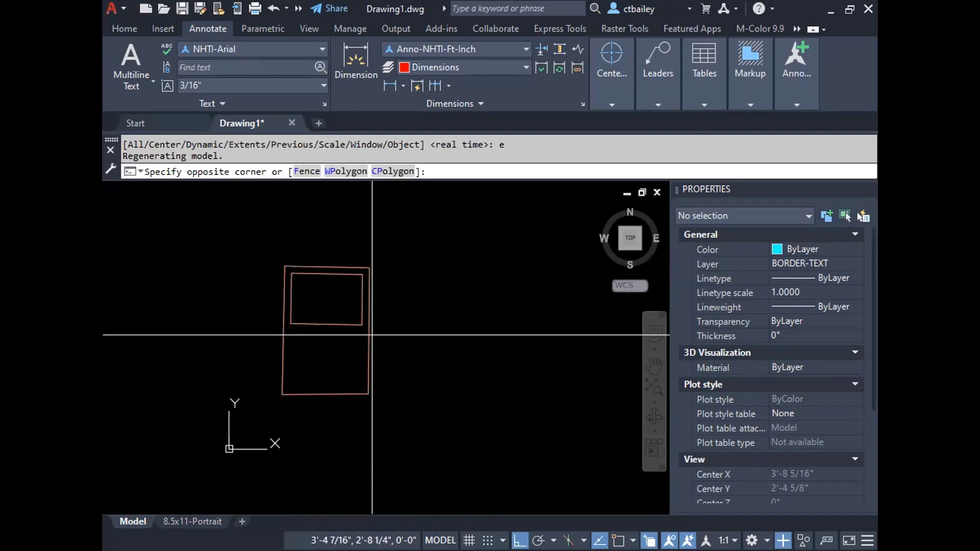
{"action": "left_click", "coordinate": [368, 266]}
{"action": "left_click", "coordinate": [369, 266]}
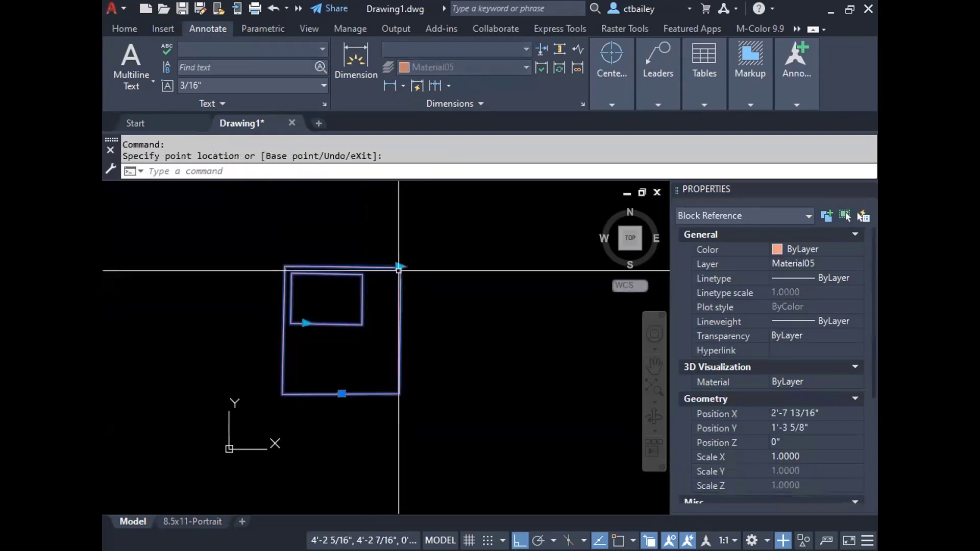
{"action": "left_click", "coordinate": [416, 266]}
{"action": "key", "text": "Escape"}
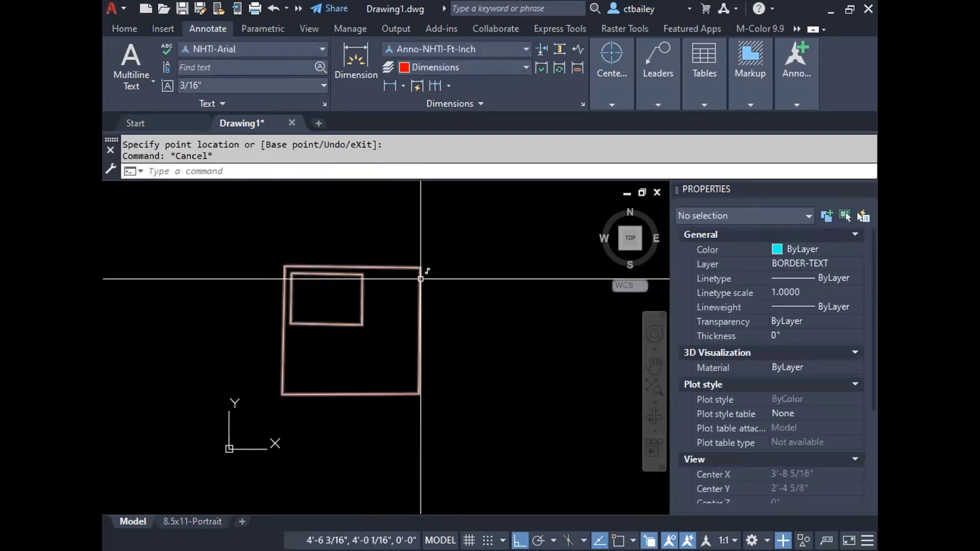
Try stretching the outer rectangle's upper-right grip farther outward to widen the block reference again.
{"action": "left_click", "coordinate": [416, 266]}
{"action": "left_click", "coordinate": [416, 266]}
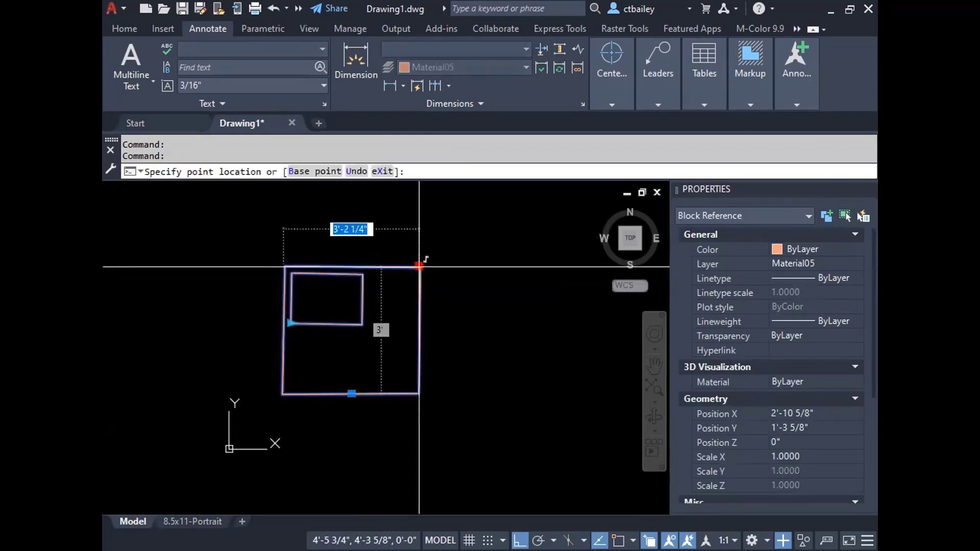
{"action": "left_click", "coordinate": [445, 267]}
{"action": "key", "text": "Escape"}
Try stretching the inner rectangle's lower-left grip to about 1'-4" from the outer left edge, and reset the block reference.
{"action": "left_click", "coordinate": [313, 267]}
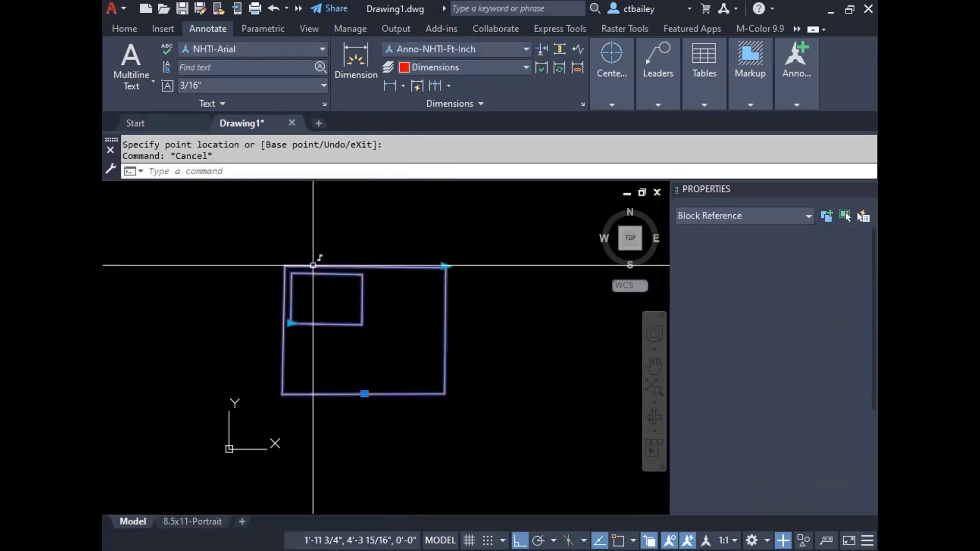
{"action": "left_click", "coordinate": [291, 324]}
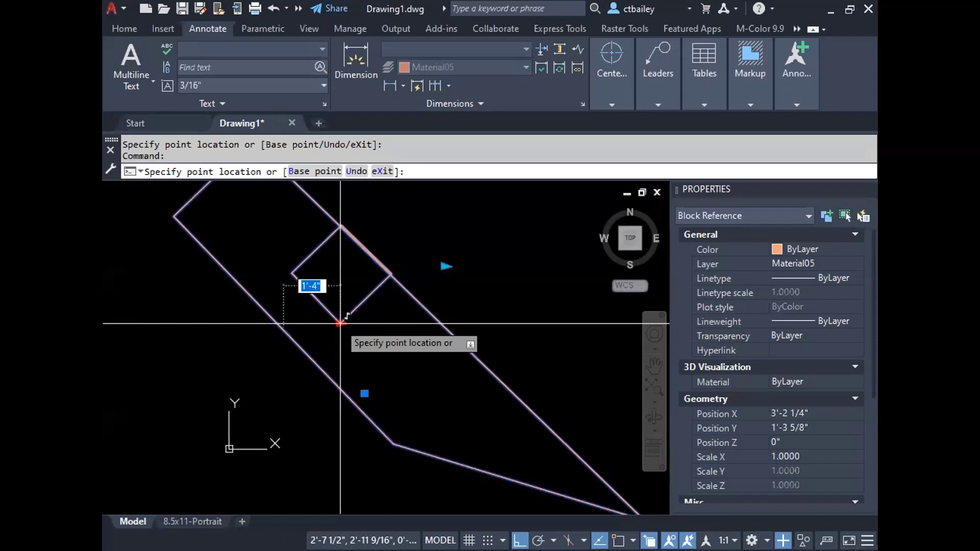
{"action": "key", "text": "Escape"}
{"action": "key", "text": "Escape"}
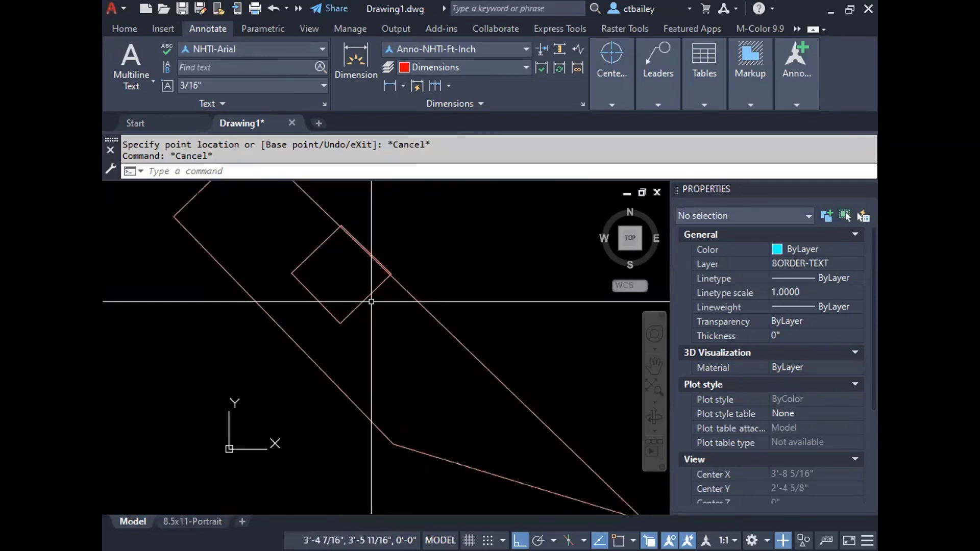
{"action": "left_click", "coordinate": [429, 152]}
Open the block reference in the block editor for further editing of its constraints.
{"action": "left_click", "coordinate": [389, 272]}
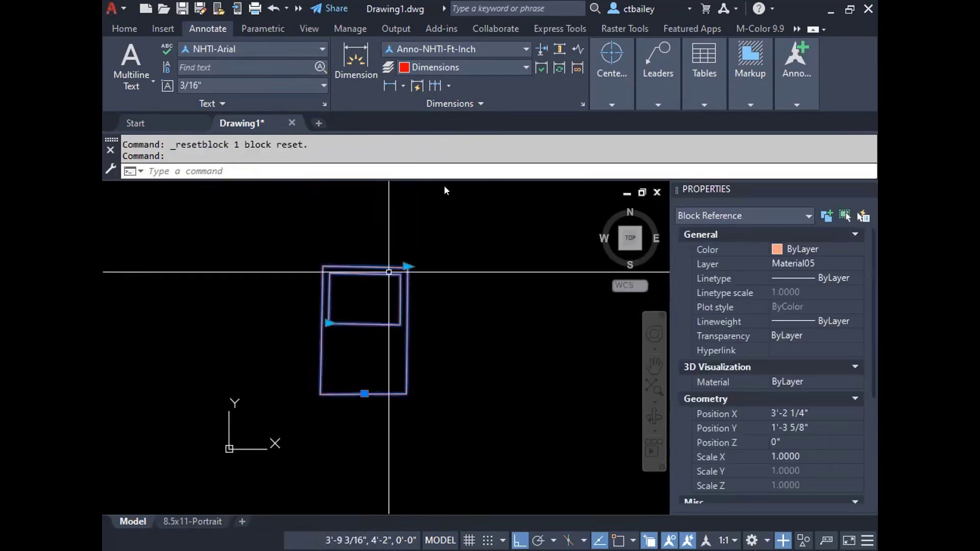
{"action": "right_click", "coordinate": [389, 272]}
{"action": "left_click", "coordinate": [446, 159]}
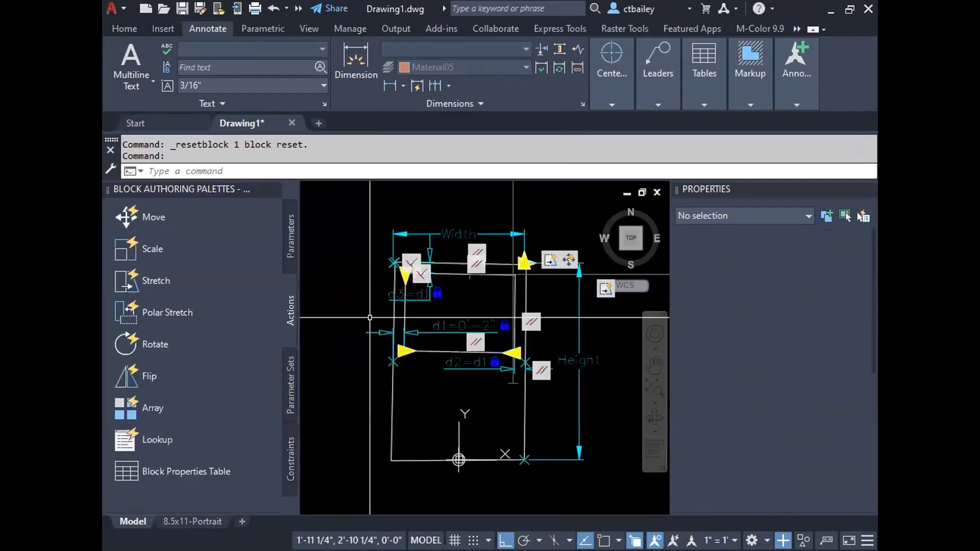
{"action": "scroll", "coordinate": [494, 282], "scroll_direction": "up", "scroll_amount": 2}
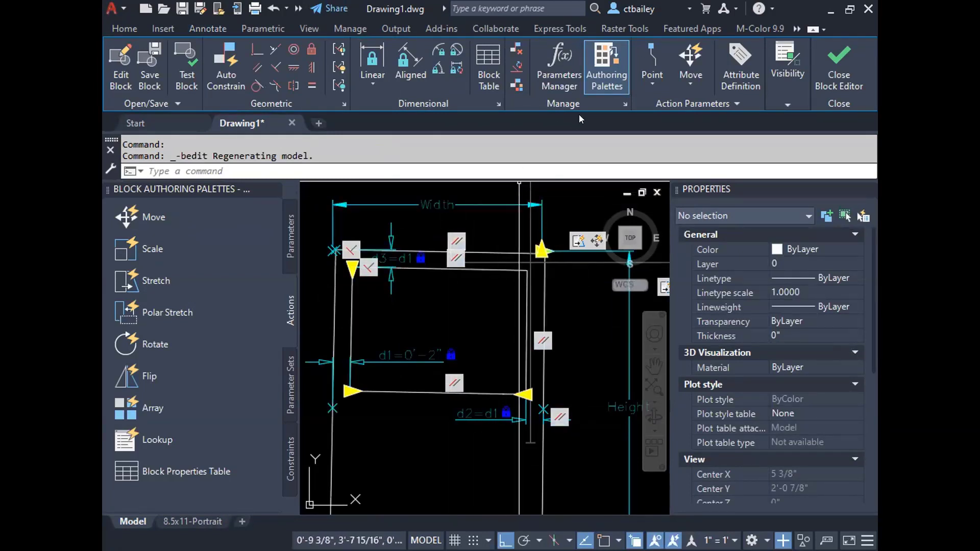
Delete the three parallel constraints linking the top edges, the inner bottom edge and the right edges of the two rectangles.
{"action": "right_click", "coordinate": [458, 258]}
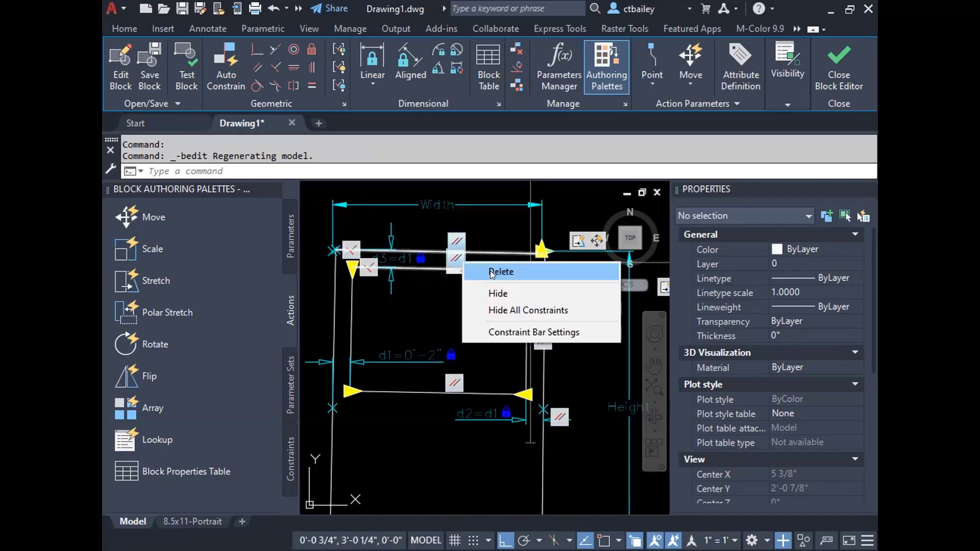
{"action": "left_click", "coordinate": [490, 271]}
{"action": "right_click", "coordinate": [457, 247]}
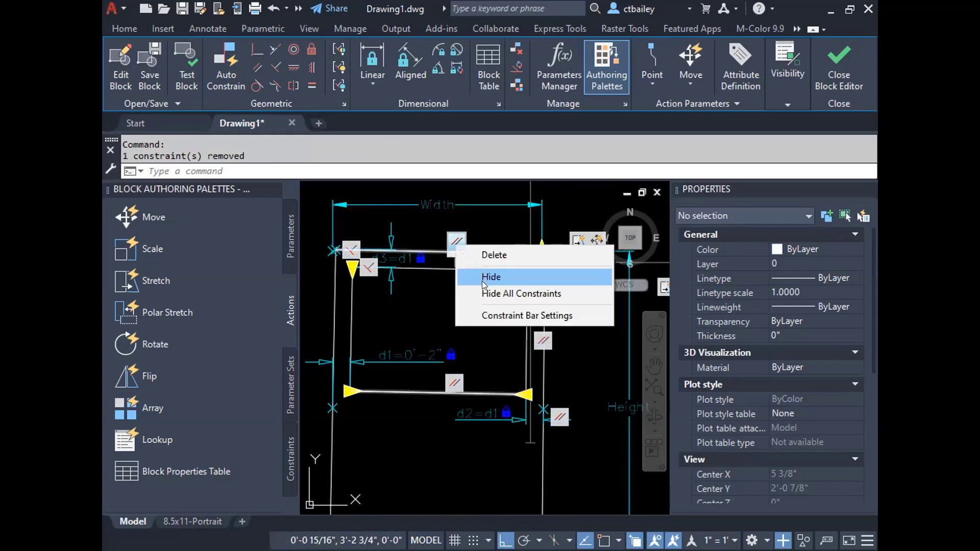
{"action": "left_click", "coordinate": [484, 256]}
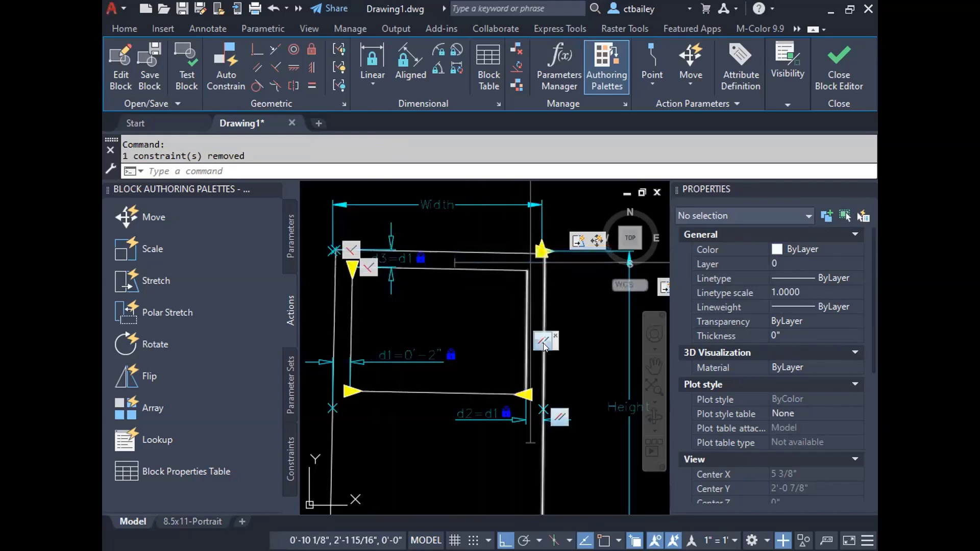
{"action": "right_click", "coordinate": [567, 348]}
{"action": "left_click", "coordinate": [576, 354]}
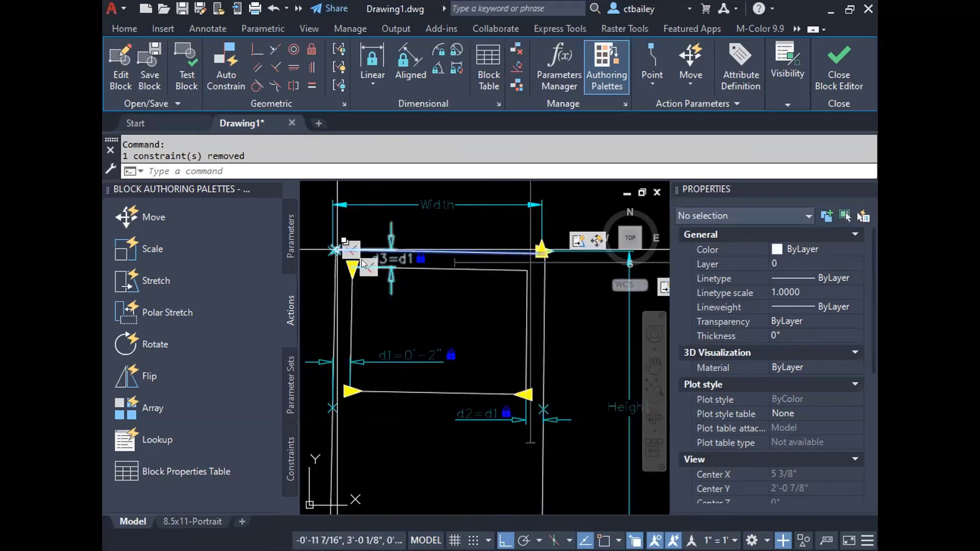
Delete the perpendicular constraints at the upper-left corners of the outer and inner rectangles.
{"action": "right_click", "coordinate": [350, 242]}
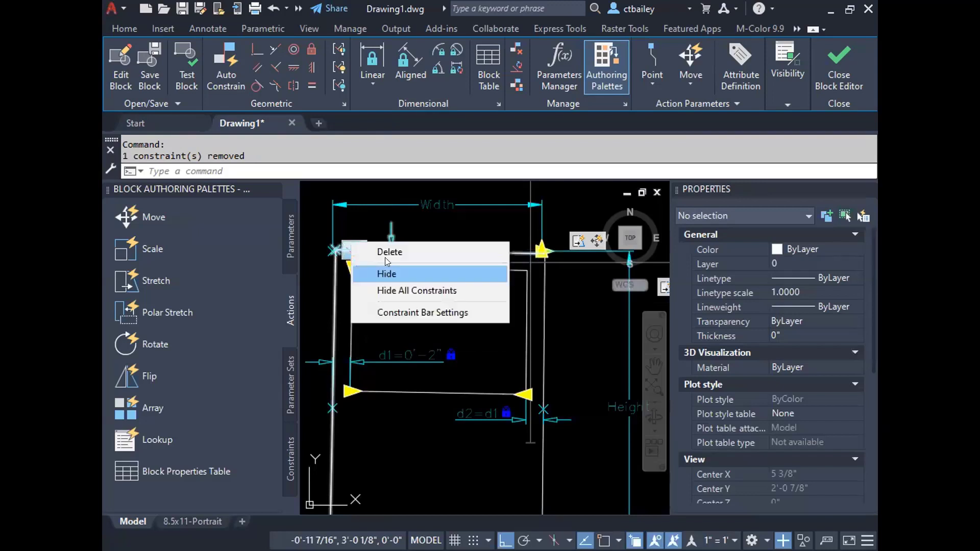
{"action": "left_click", "coordinate": [385, 253]}
{"action": "right_click", "coordinate": [370, 270]}
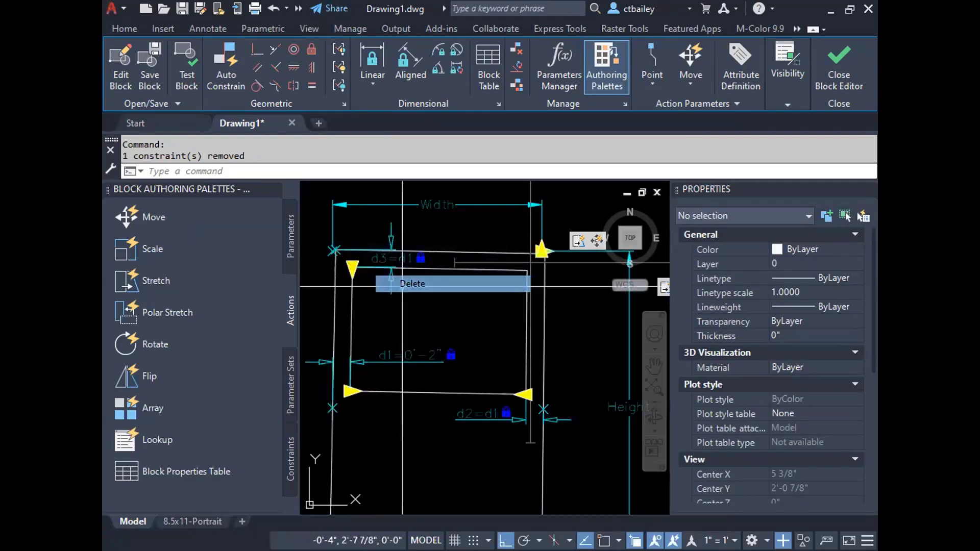
{"action": "left_click", "coordinate": [403, 280]}
Exit the block editor and save the block with its geometric constraints removed.
{"action": "scroll", "coordinate": [601, 256], "scroll_direction": "down", "scroll_amount": 2}
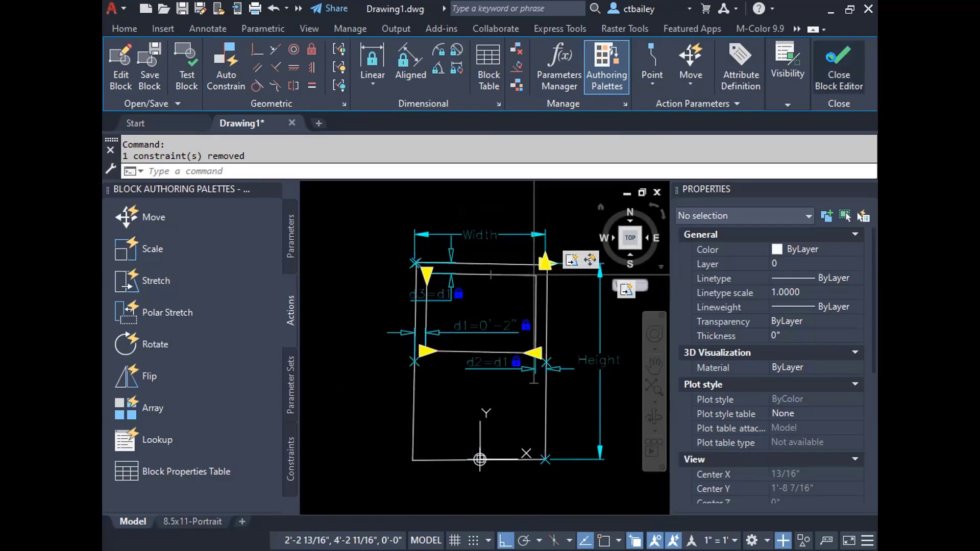
{"action": "left_click", "coordinate": [838, 66]}
{"action": "left_click", "coordinate": [442, 272]}
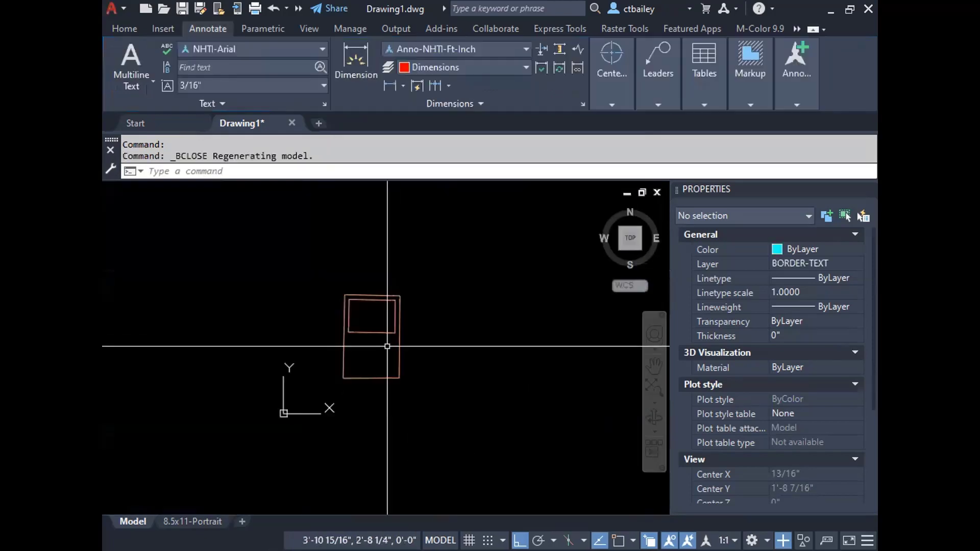
Try stretching the block reference's upper-right grip to a width of about 3'-0 1/2" and back, and reset the block.
{"action": "left_click", "coordinate": [400, 343]}
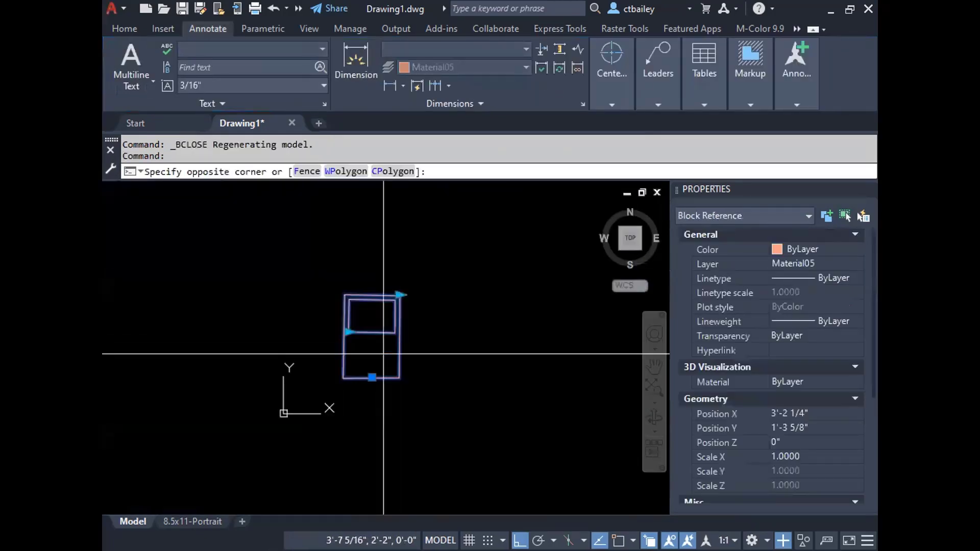
{"action": "left_click", "coordinate": [398, 287]}
{"action": "left_click", "coordinate": [399, 295]}
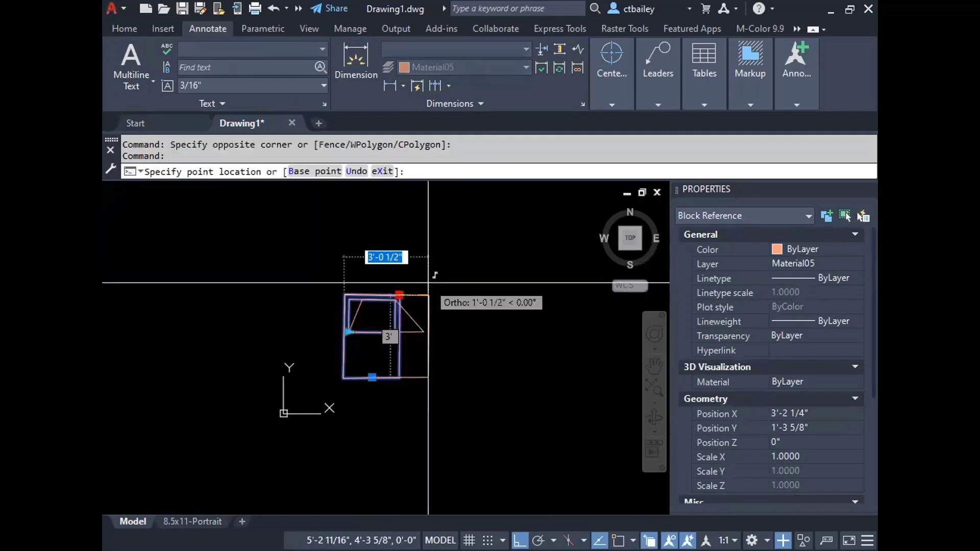
{"action": "left_click", "coordinate": [415, 294]}
{"action": "left_click", "coordinate": [428, 295]}
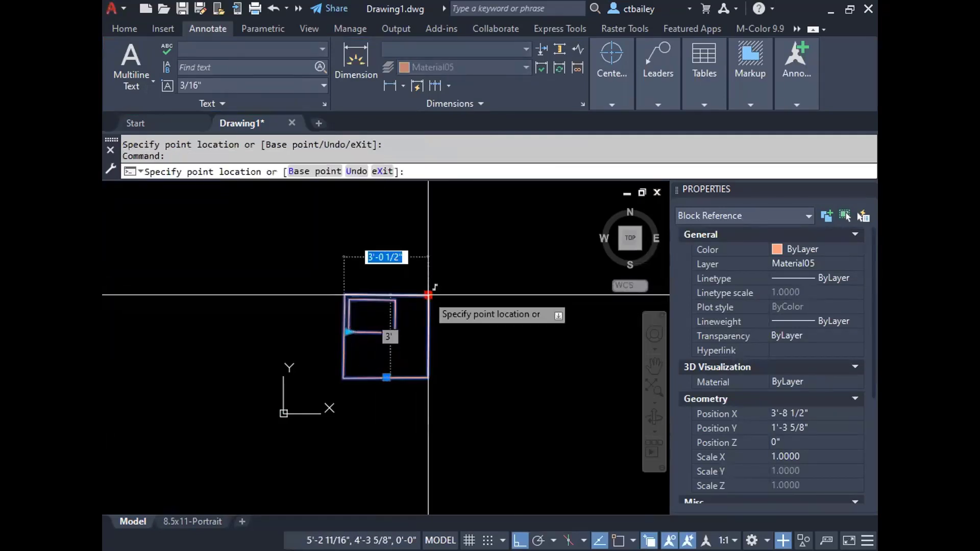
{"action": "left_click", "coordinate": [403, 295]}
{"action": "scroll", "coordinate": [384, 324], "scroll_direction": "up", "scroll_amount": 4}
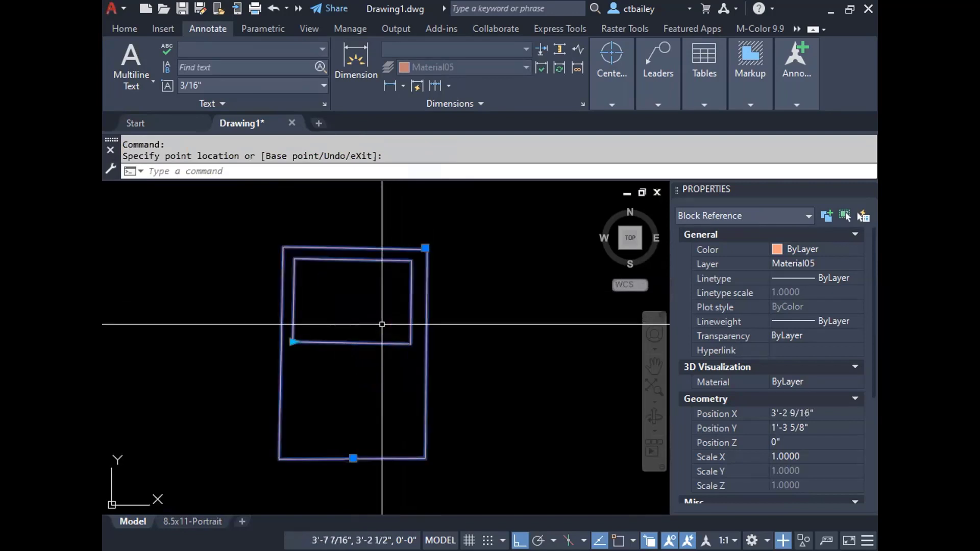
{"action": "right_click", "coordinate": [394, 340]}
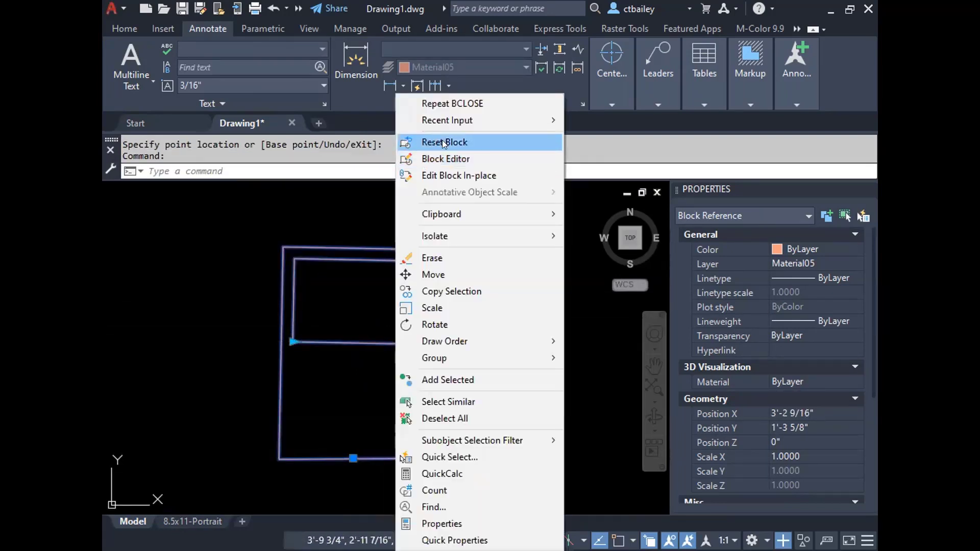
{"action": "left_click", "coordinate": [442, 142]}
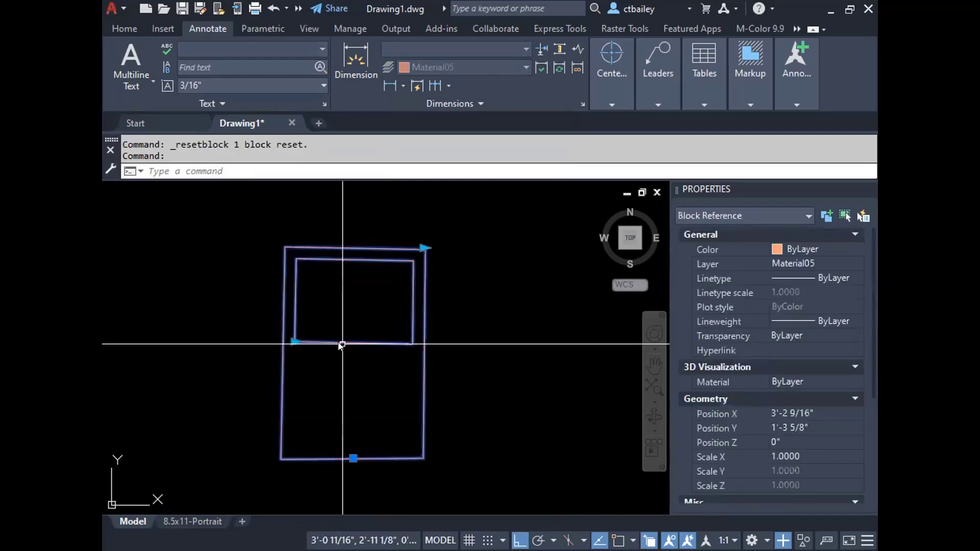
Open the block reference in the block editor.
{"action": "right_click", "coordinate": [342, 345]}
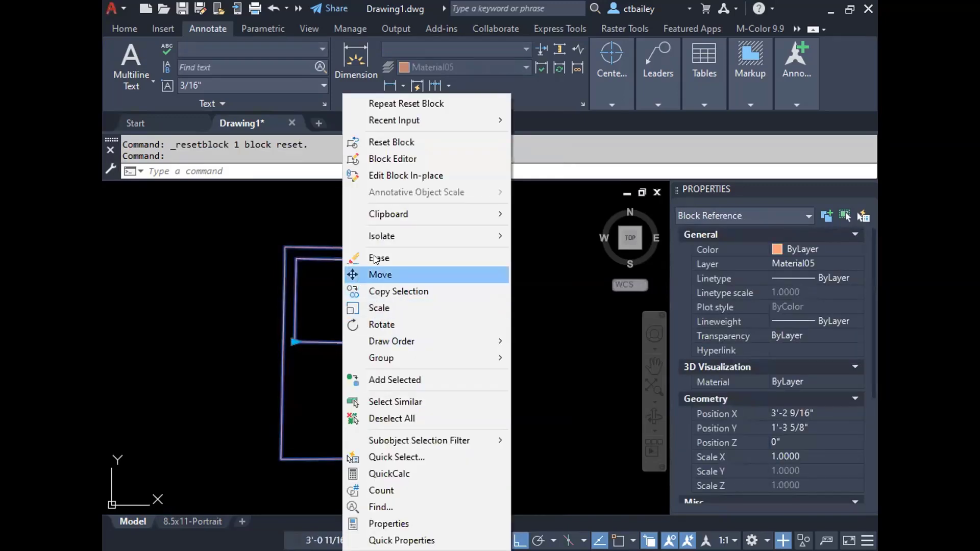
{"action": "left_click", "coordinate": [397, 159]}
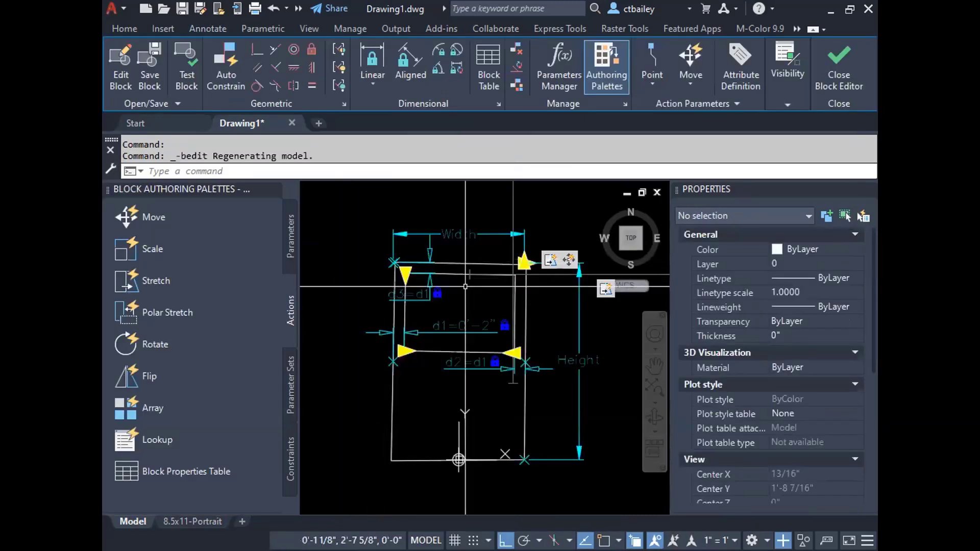
{"action": "scroll", "coordinate": [459, 286], "scroll_direction": "up", "scroll_amount": 3}
{"action": "scroll", "coordinate": [378, 286], "scroll_direction": "down", "scroll_amount": 3}
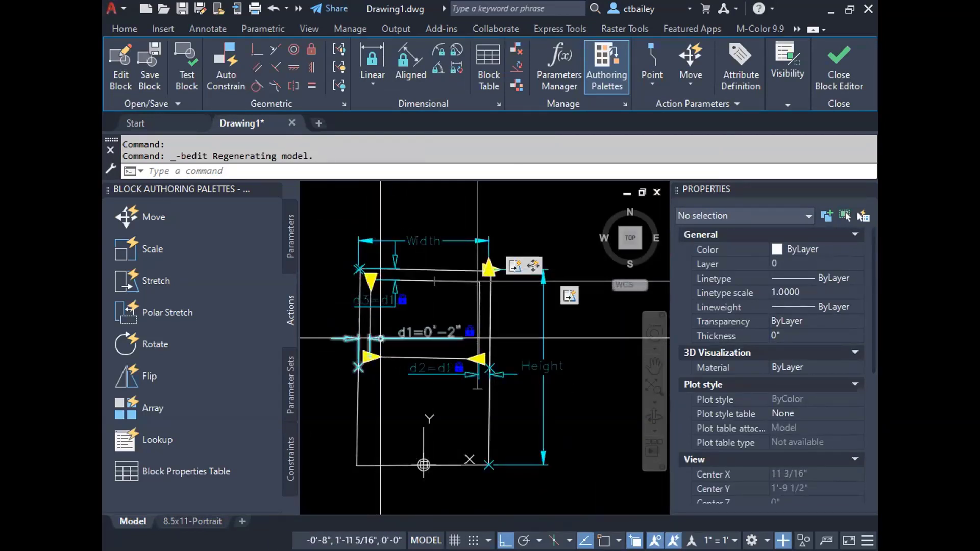
Examine the Width, Height and d2 parameters and the edges of the two rectangles.
{"action": "left_click", "coordinate": [423, 240]}
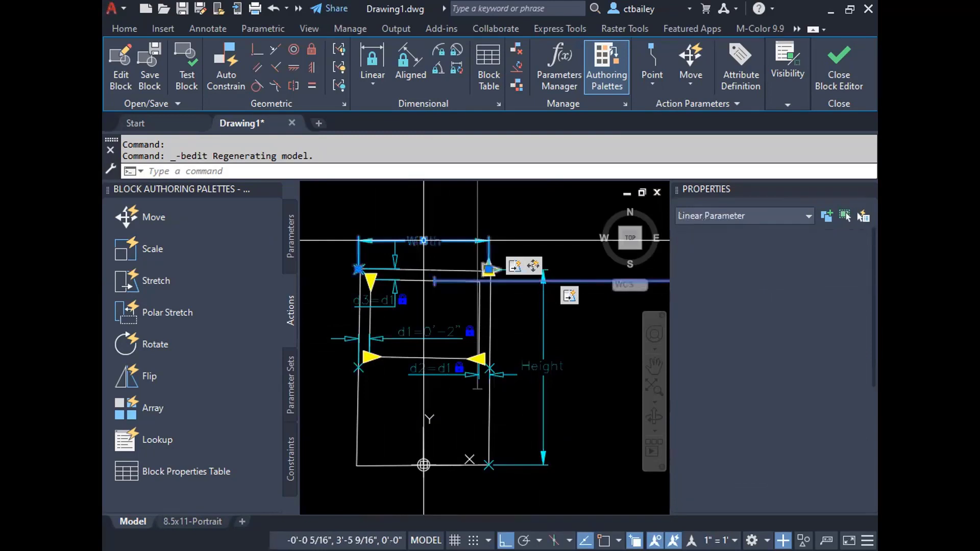
{"action": "left_click", "coordinate": [542, 359]}
{"action": "key", "text": "Escape"}
{"action": "left_click", "coordinate": [429, 374]}
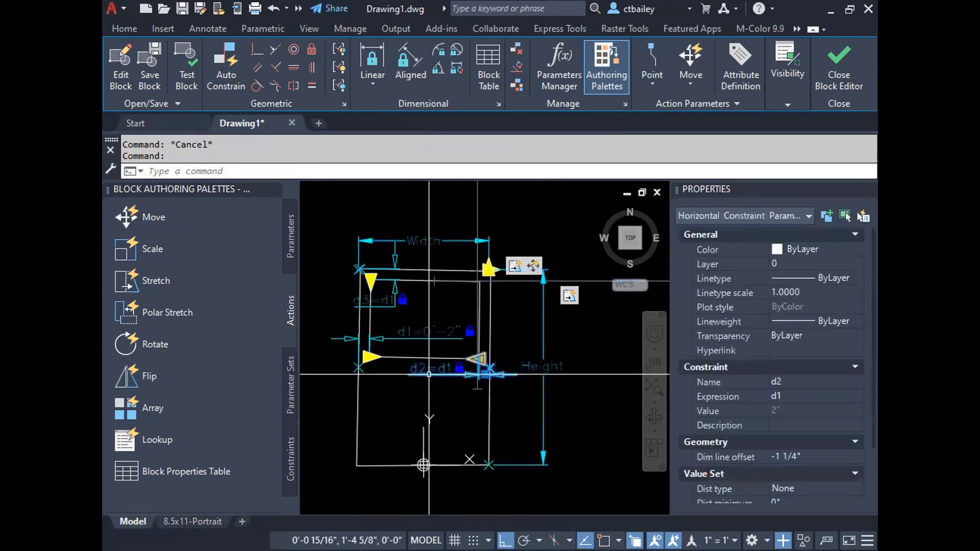
{"action": "key", "text": "Escape"}
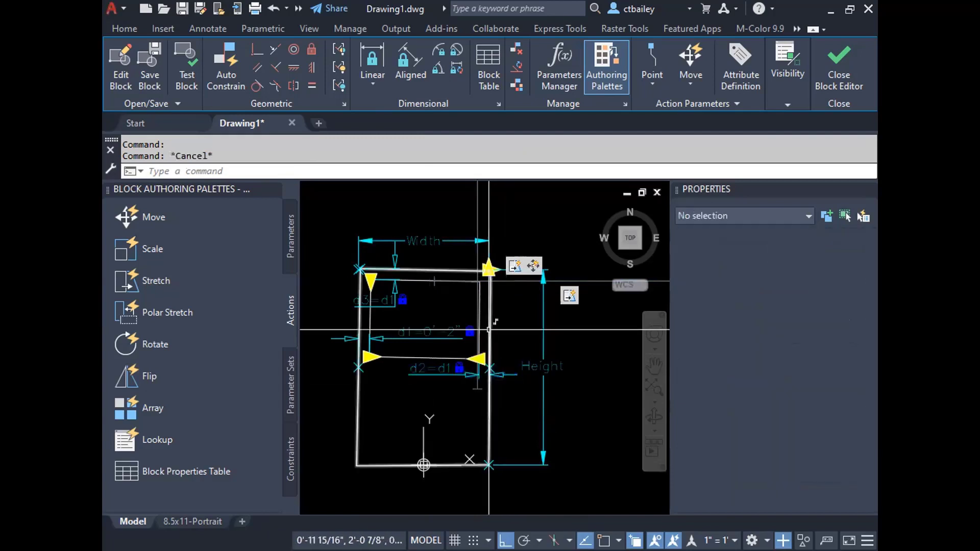
{"action": "scroll", "coordinate": [388, 298], "scroll_direction": "up", "scroll_amount": 2}
{"action": "scroll", "coordinate": [338, 269], "scroll_direction": "down", "scroll_amount": 2}
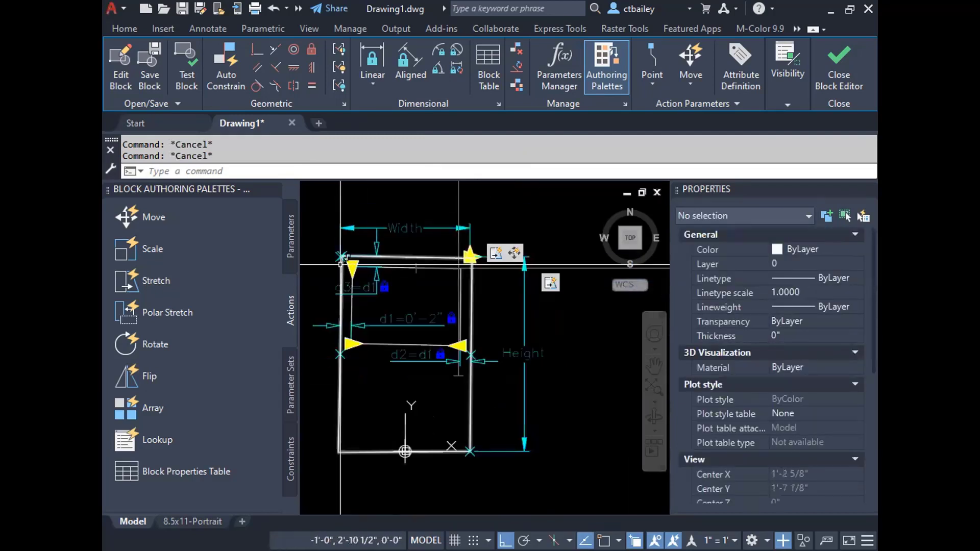
{"action": "scroll", "coordinate": [376, 281], "scroll_direction": "up", "scroll_amount": 2}
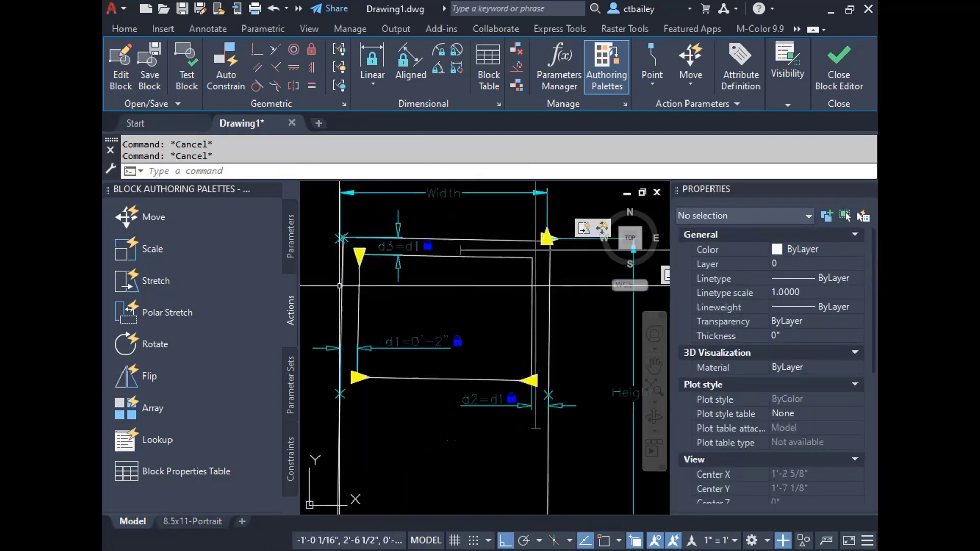
{"action": "scroll", "coordinate": [414, 375], "scroll_direction": "down", "scroll_amount": 4}
Set the number of grips to 0 for the d2 horizontal constraint parameter.
{"action": "left_click", "coordinate": [414, 378]}
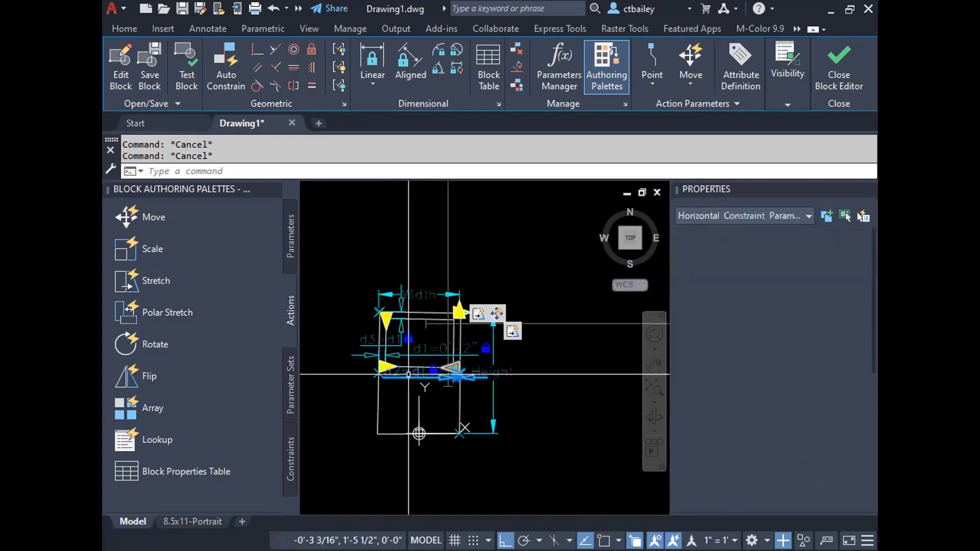
{"action": "scroll", "coordinate": [750, 440], "scroll_direction": "down", "scroll_amount": 3}
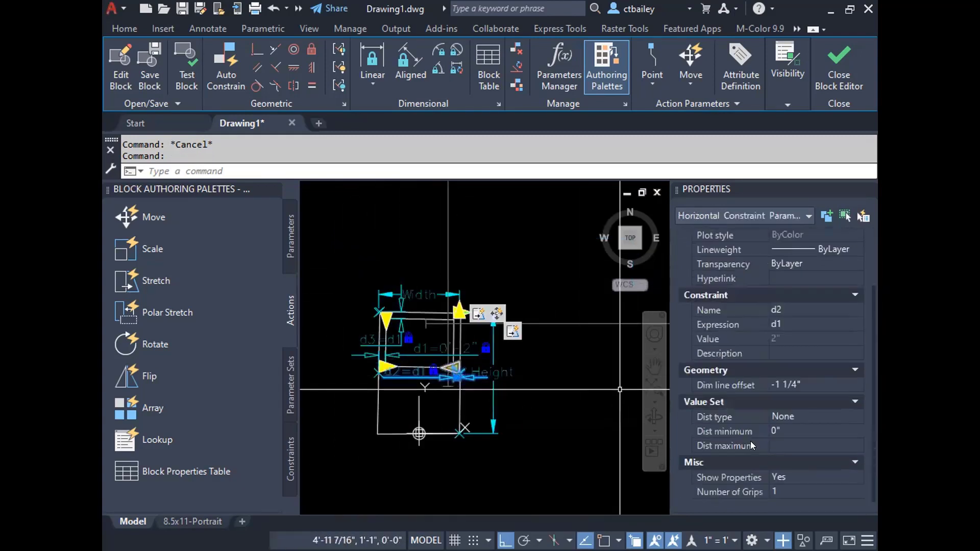
{"action": "left_click", "coordinate": [781, 476]}
{"action": "left_click", "coordinate": [781, 505]}
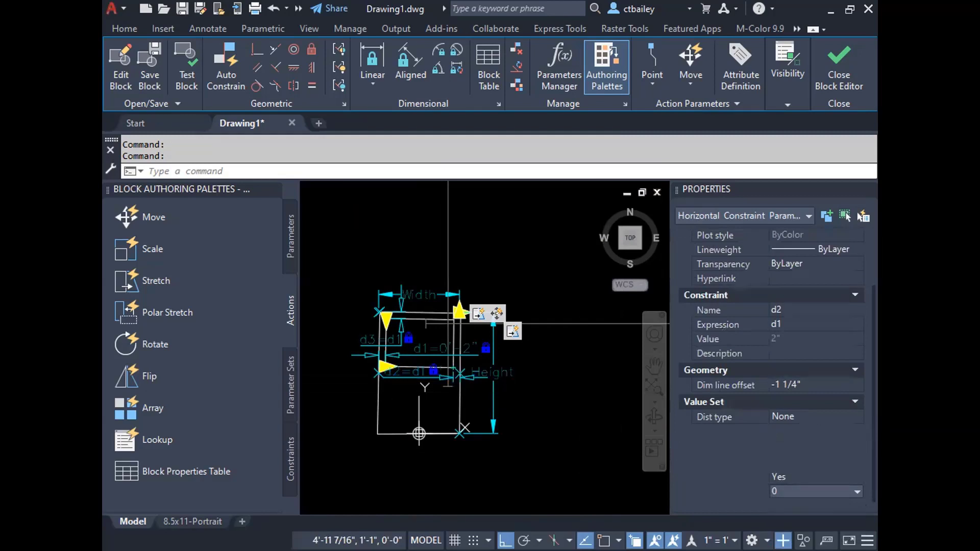
{"action": "key", "text": "Escape"}
{"action": "scroll", "coordinate": [401, 357], "scroll_direction": "up", "scroll_amount": 2}
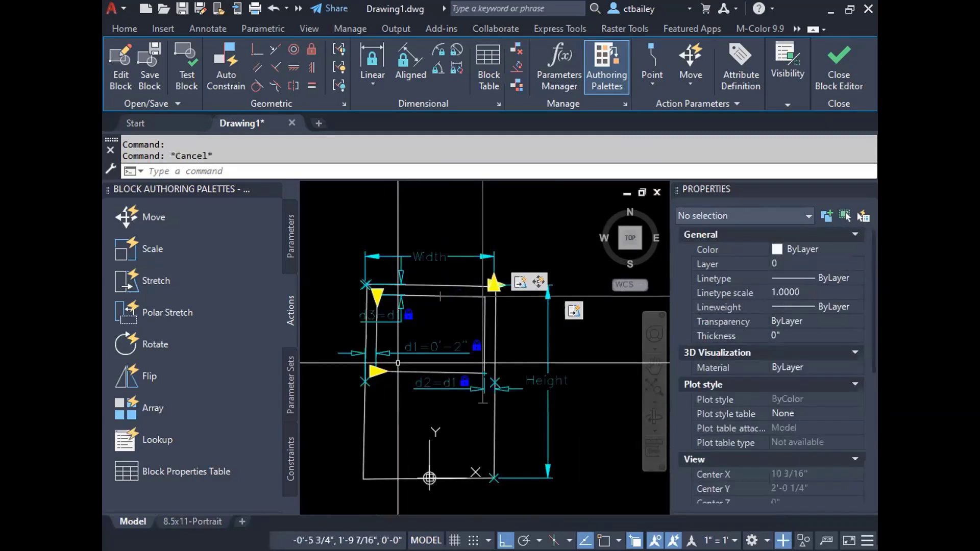
Set the number of grips to 0 for the d3 vertical constraint parameter.
{"action": "left_click", "coordinate": [384, 315]}
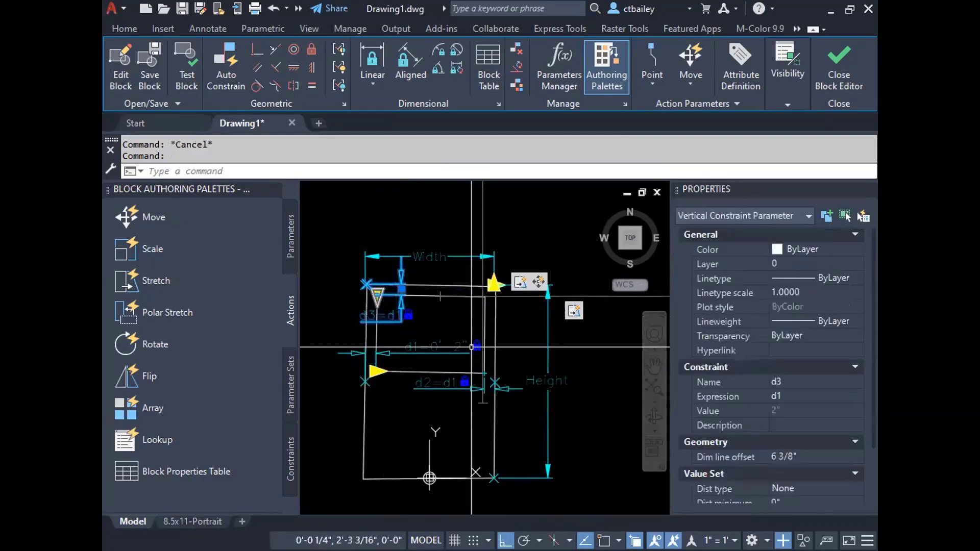
{"action": "scroll", "coordinate": [722, 461], "scroll_direction": "down", "scroll_amount": 3}
{"action": "left_click", "coordinate": [857, 491]}
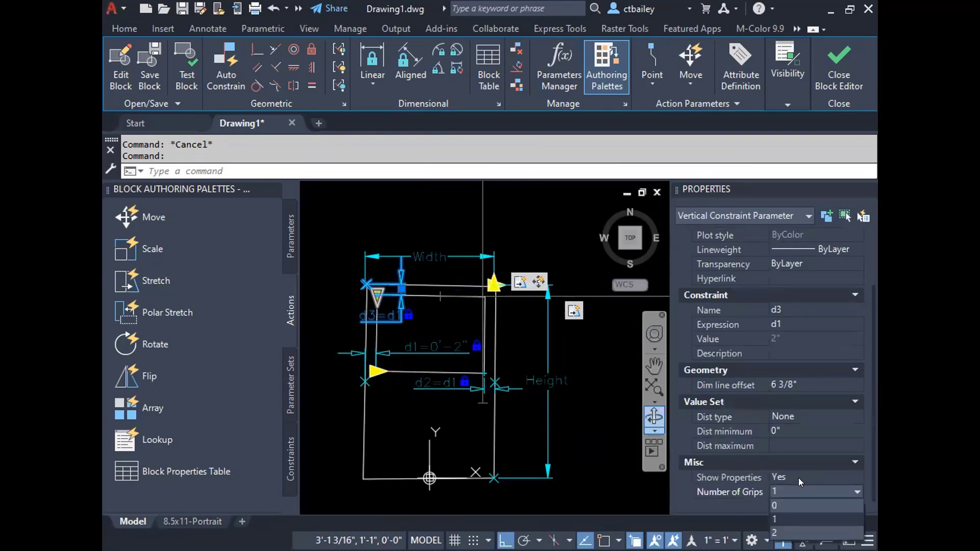
{"action": "left_click", "coordinate": [780, 505]}
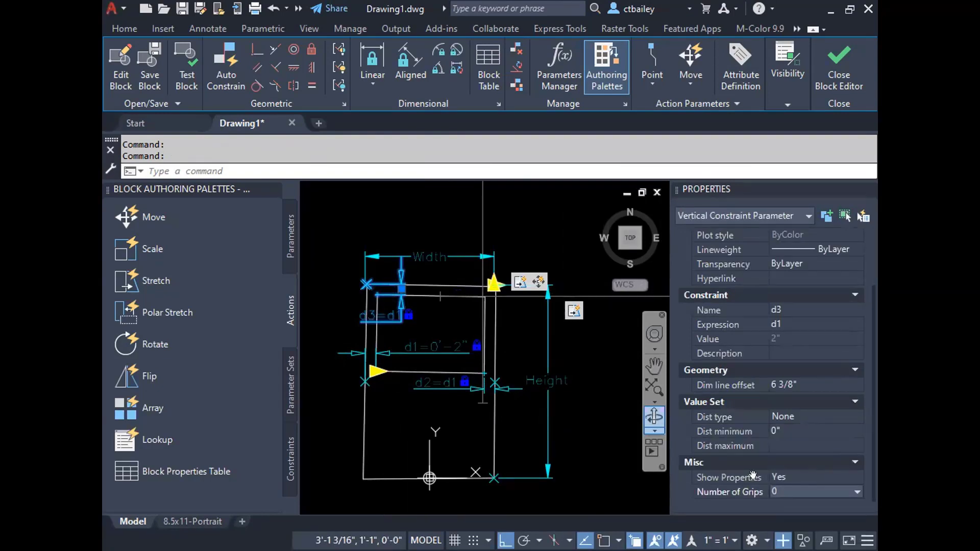
{"action": "key", "text": "Escape"}
Set the number of grips to 0 for the d1 horizontal constraint parameter and clear the selection.
{"action": "left_click", "coordinate": [412, 344]}
{"action": "scroll", "coordinate": [795, 483], "scroll_direction": "down", "scroll_amount": 3}
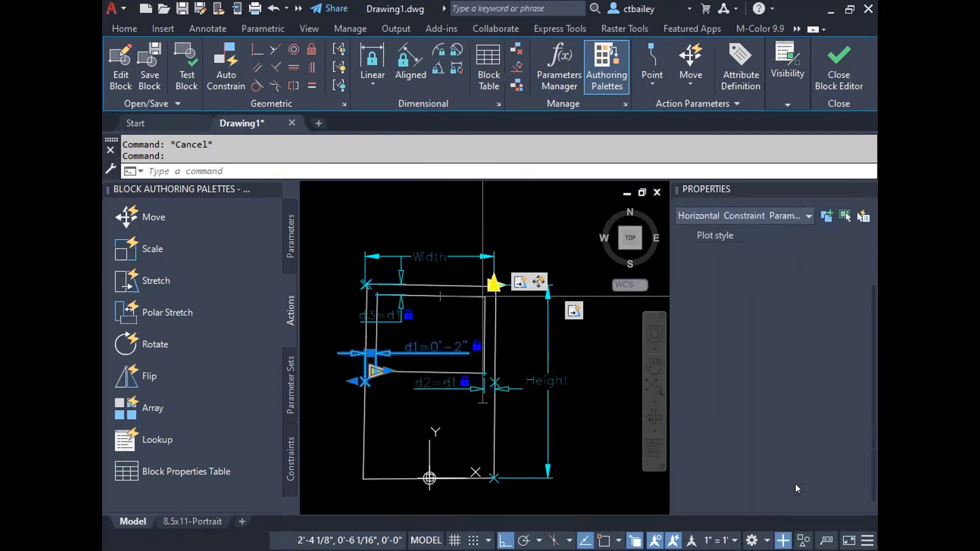
{"action": "left_click", "coordinate": [785, 504]}
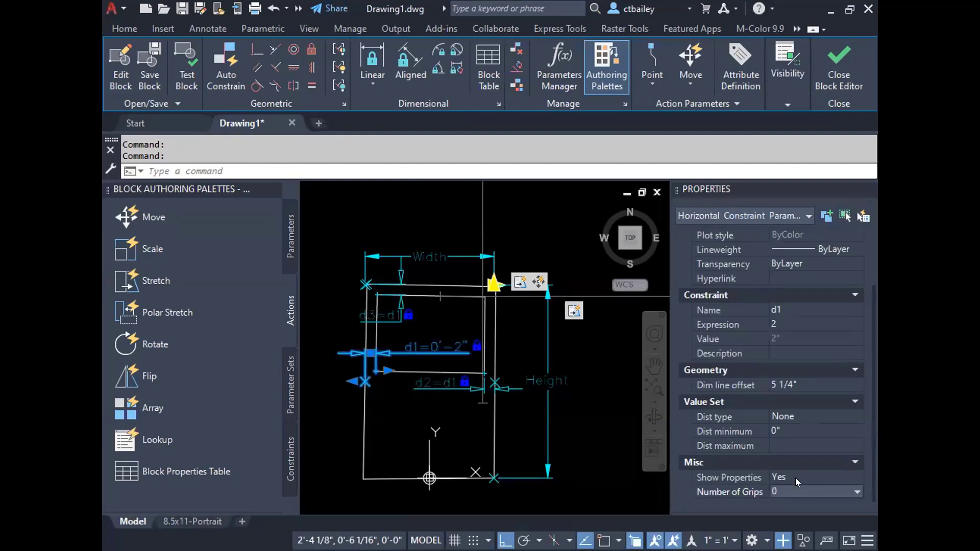
{"action": "left_click", "coordinate": [601, 383]}
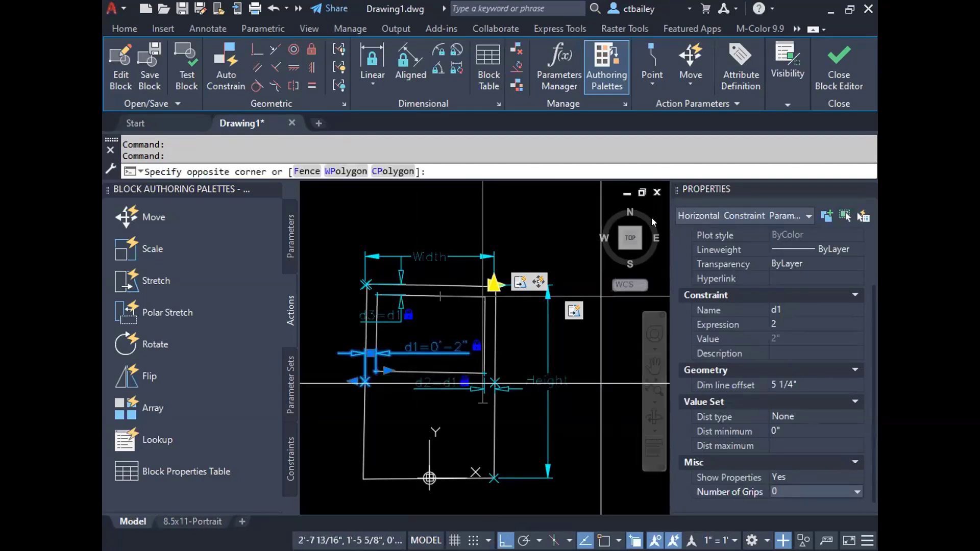
{"action": "key", "text": "Escape"}
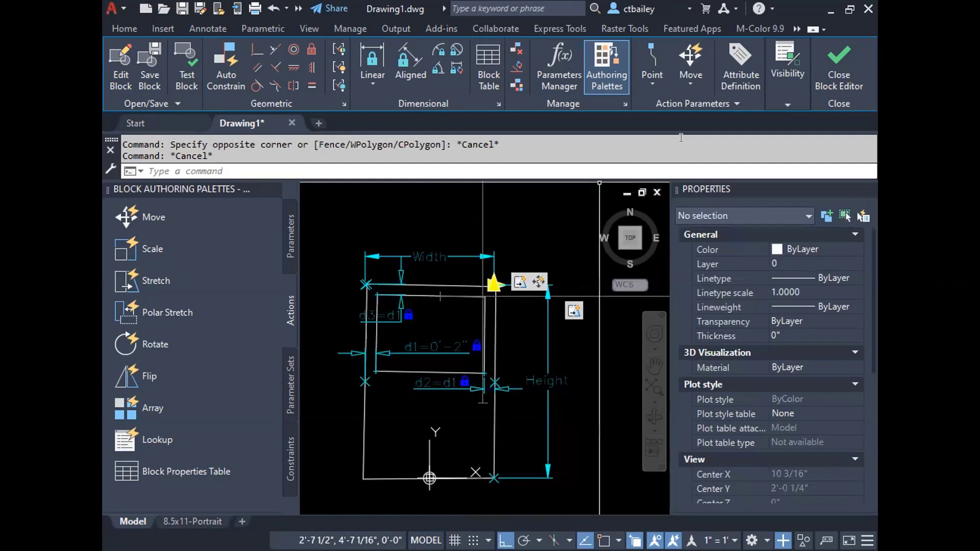
Save the block's grip changes and exit the block editor to return to the drawing.
{"action": "left_click", "coordinate": [837, 64]}
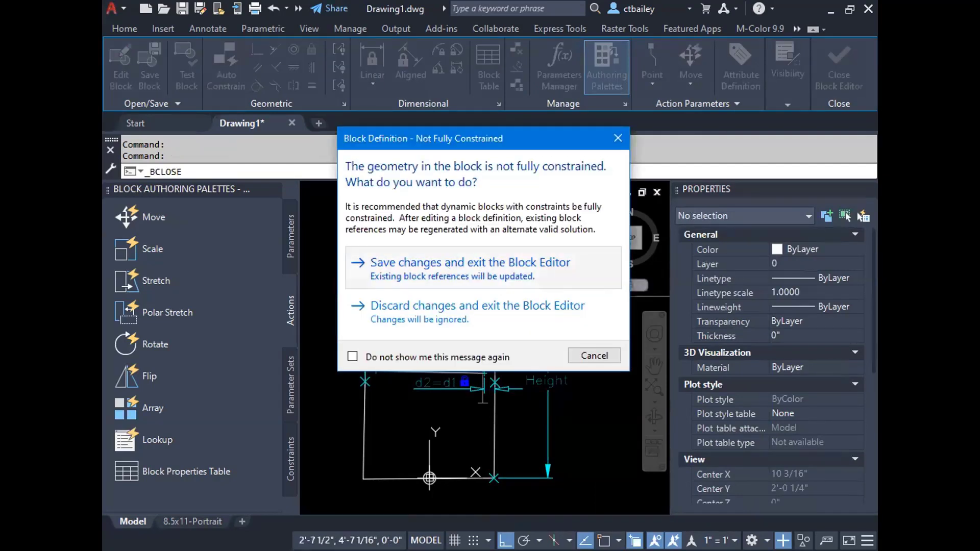
{"action": "left_click", "coordinate": [448, 270]}
{"action": "left_click", "coordinate": [371, 349]}
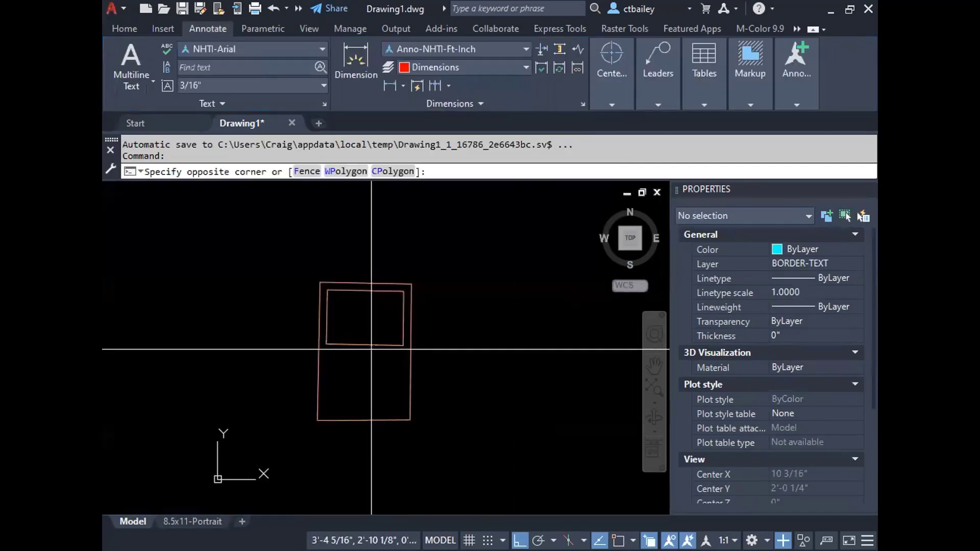
Test the dynamic block by stretching the outer rectangle wider and taller from its upper-right corner grips.
{"action": "left_click", "coordinate": [301, 311]}
{"action": "left_click", "coordinate": [410, 282]}
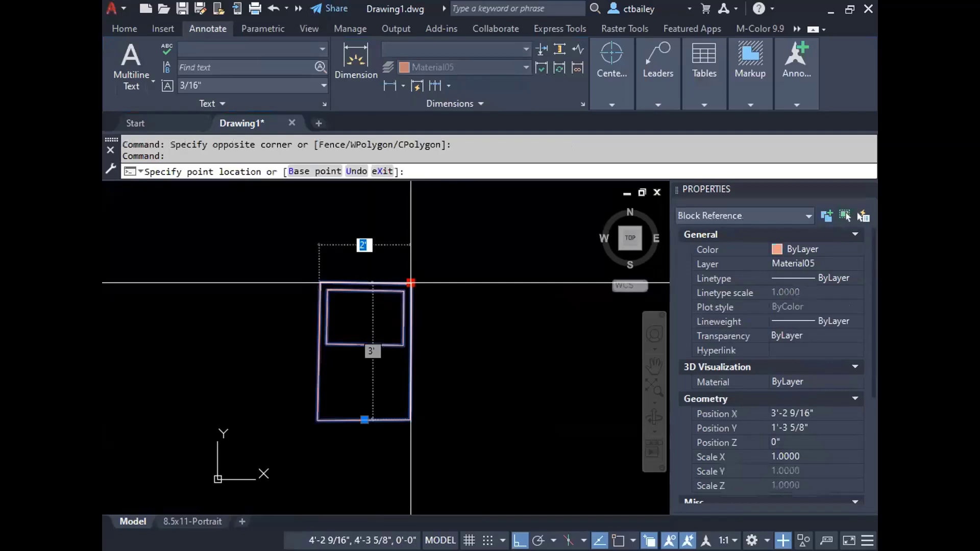
{"action": "left_click", "coordinate": [429, 282]}
{"action": "left_click", "coordinate": [428, 282]}
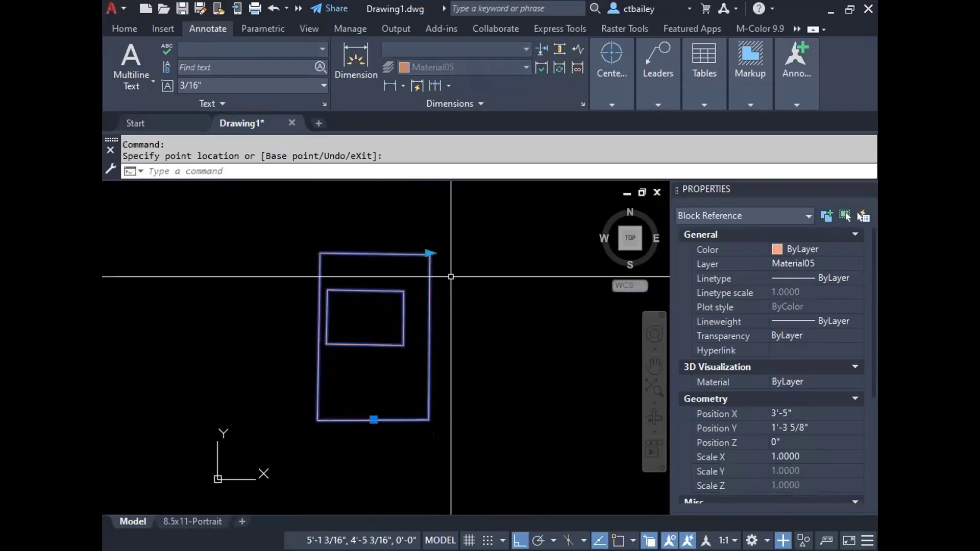
{"action": "key", "text": "Escape"}
{"action": "key", "text": "Escape"}
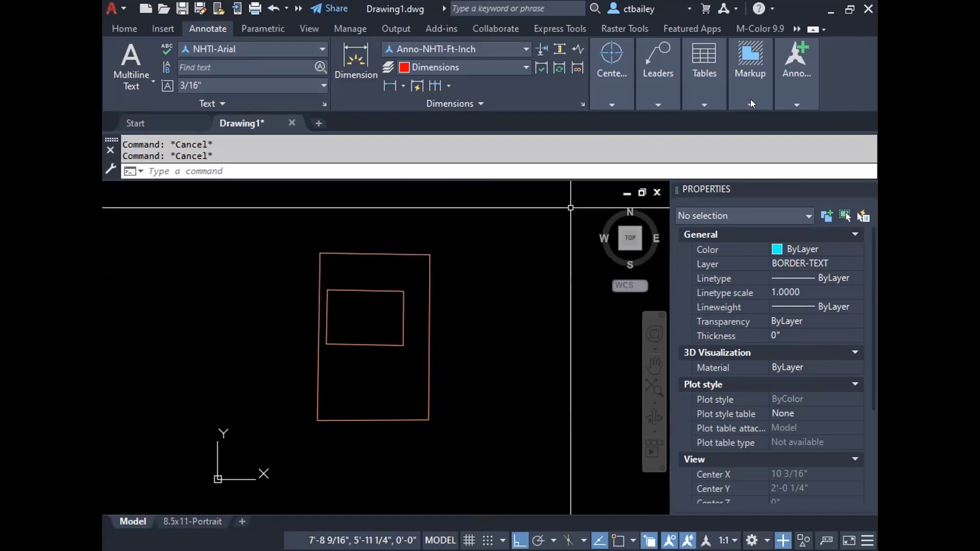
Reset the block reference to its default shape and open it in the Block Editor.
{"action": "left_click", "coordinate": [338, 290]}
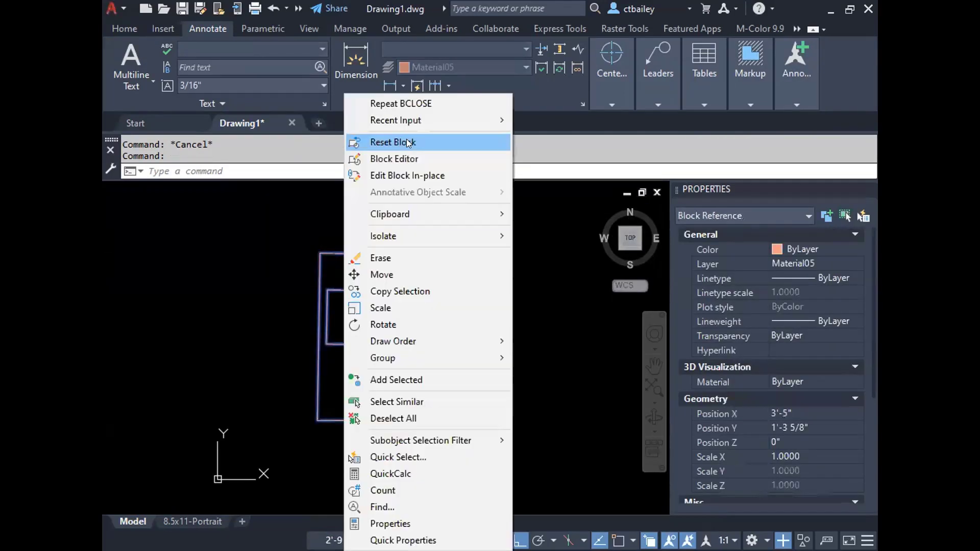
{"action": "left_click", "coordinate": [406, 139]}
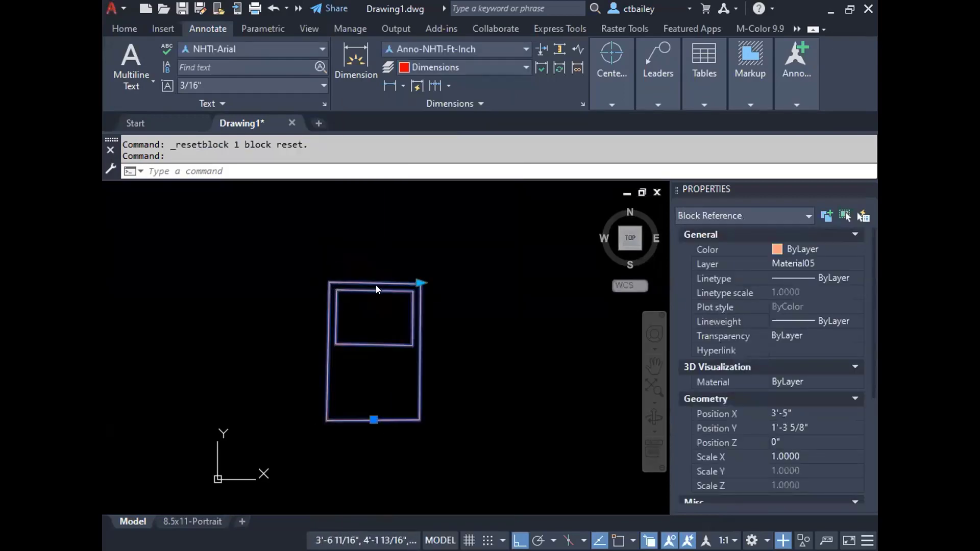
{"action": "right_click", "coordinate": [376, 289]}
{"action": "left_click", "coordinate": [420, 158]}
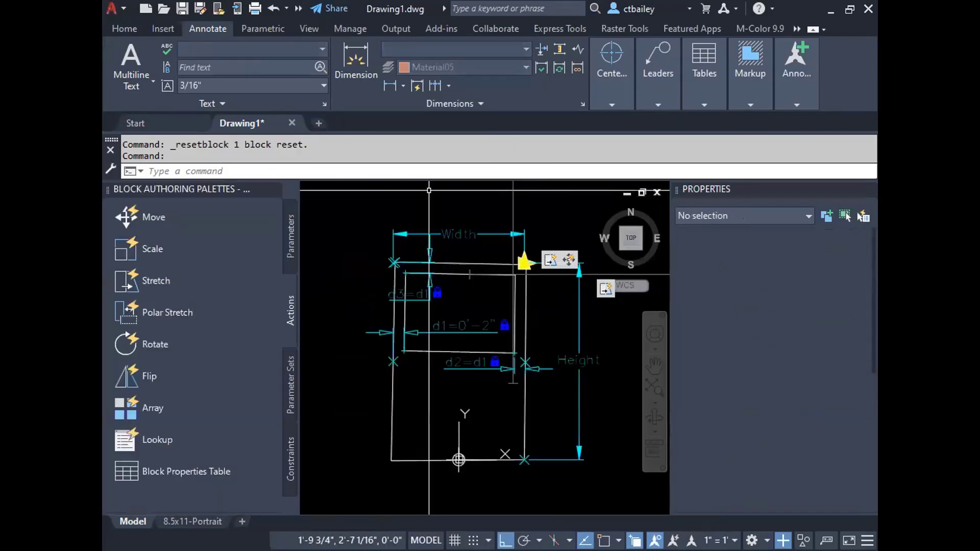
Modify the Stretch1 action's selection set with a wider stretch frame across the tops of both rectangles, and save the block.
{"action": "right_click", "coordinate": [603, 295]}
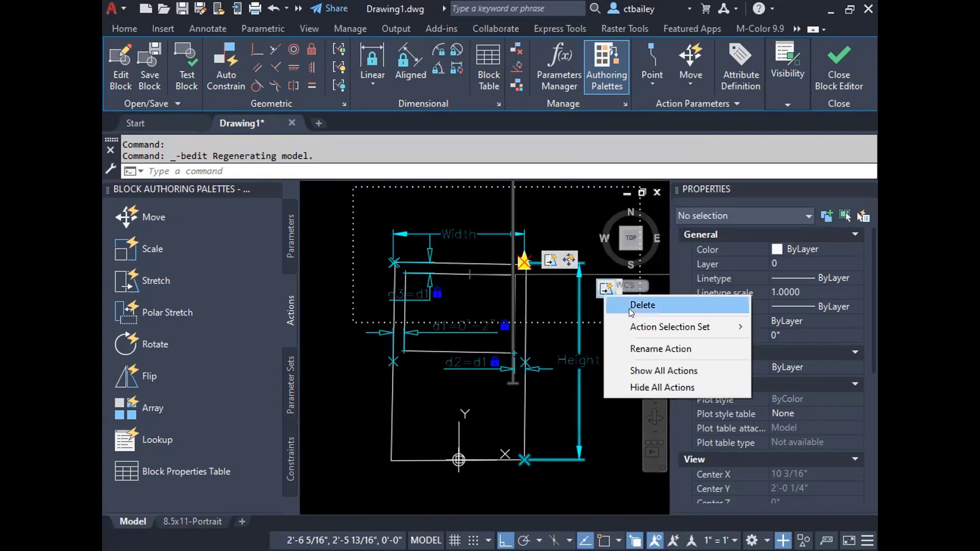
{"action": "mouse_move", "coordinate": [615, 331]}
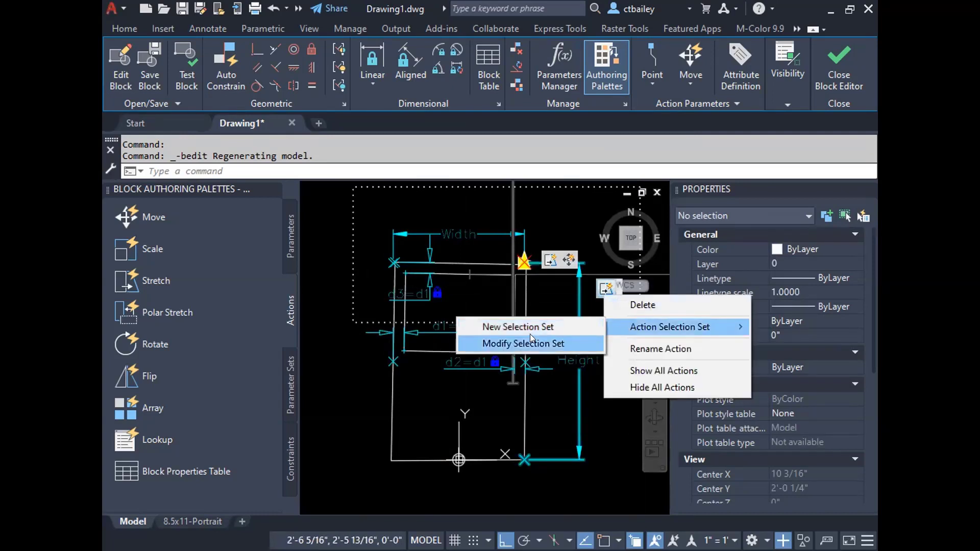
{"action": "left_click", "coordinate": [529, 334]}
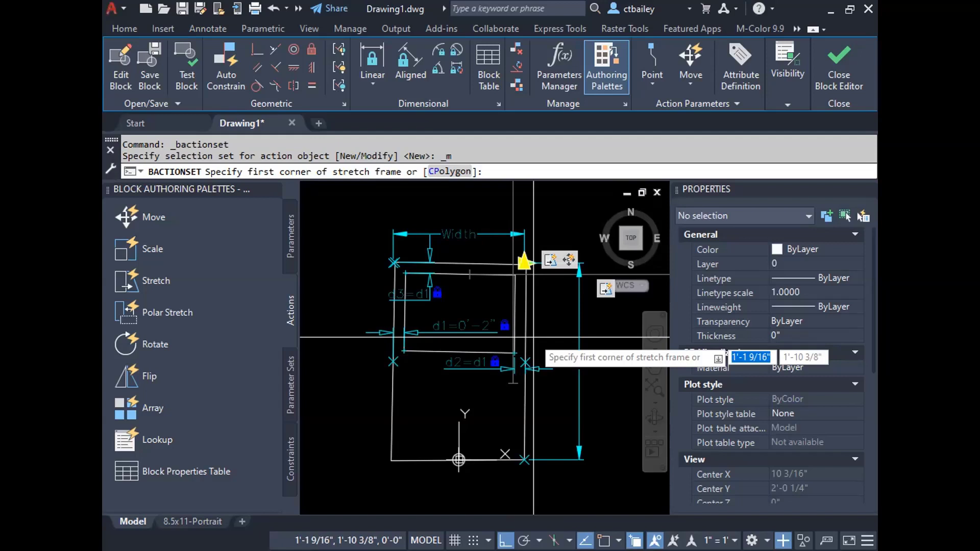
{"action": "left_click", "coordinate": [312, 188]}
{"action": "left_click", "coordinate": [638, 308]}
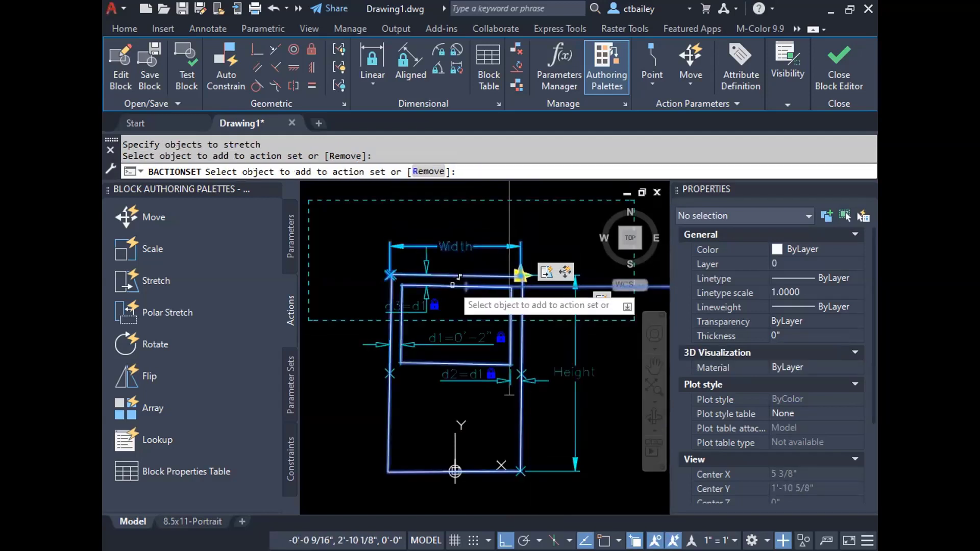
{"action": "right_click", "coordinate": [453, 253]}
{"action": "left_click", "coordinate": [839, 72]}
{"action": "left_click", "coordinate": [439, 204]}
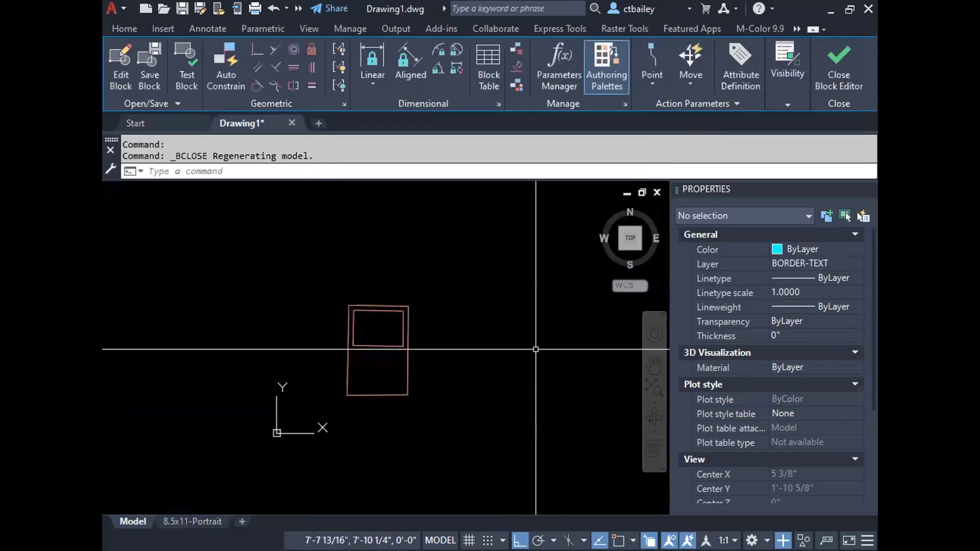
Test the block by stretching its height upward from the upper-right corner grip, and clear the selection.
{"action": "left_click", "coordinate": [373, 305]}
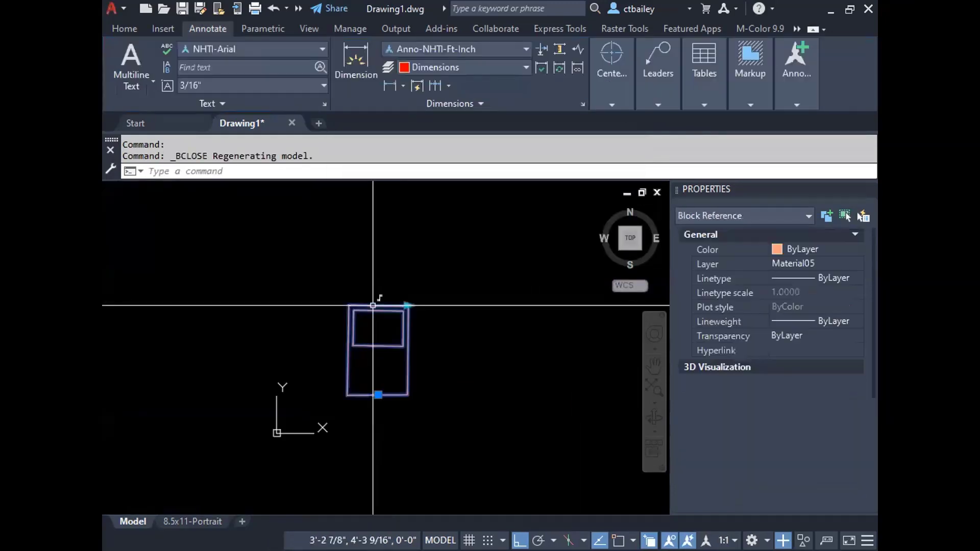
{"action": "left_click", "coordinate": [409, 305]}
{"action": "left_click", "coordinate": [446, 304]}
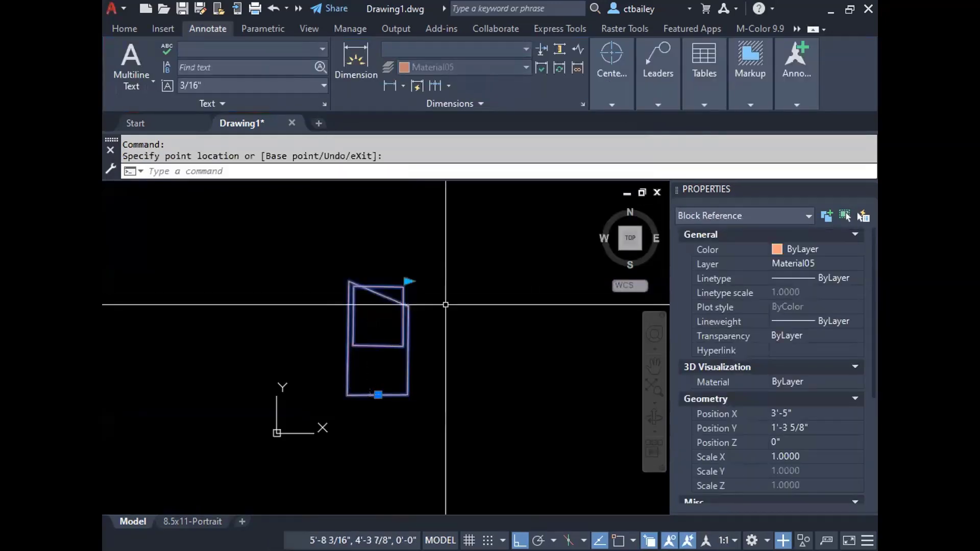
{"action": "key", "text": "Escape"}
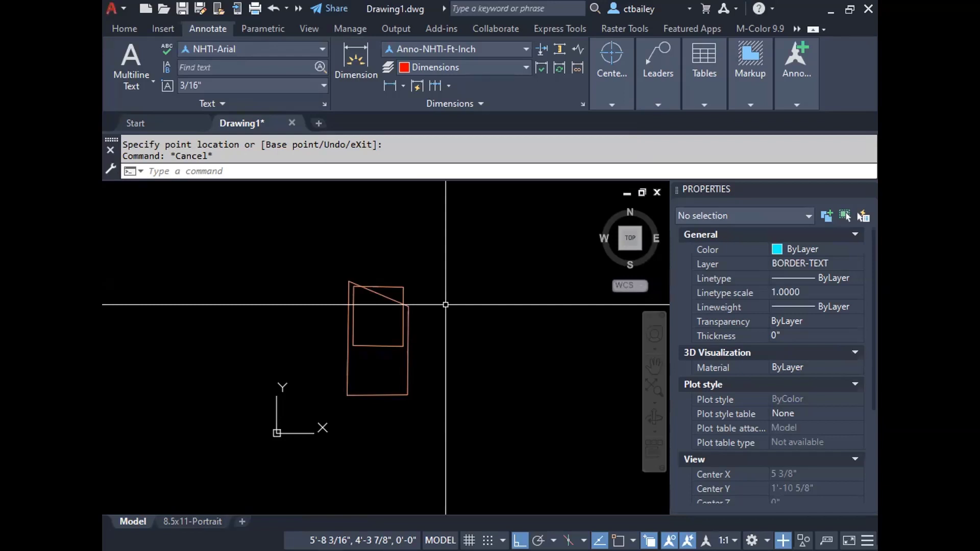
Inspect the distorted top edge of the stretched block and reopen the block in the Block Editor.
{"action": "scroll", "coordinate": [391, 299], "scroll_direction": "up", "scroll_amount": 2}
{"action": "left_click", "coordinate": [382, 296]}
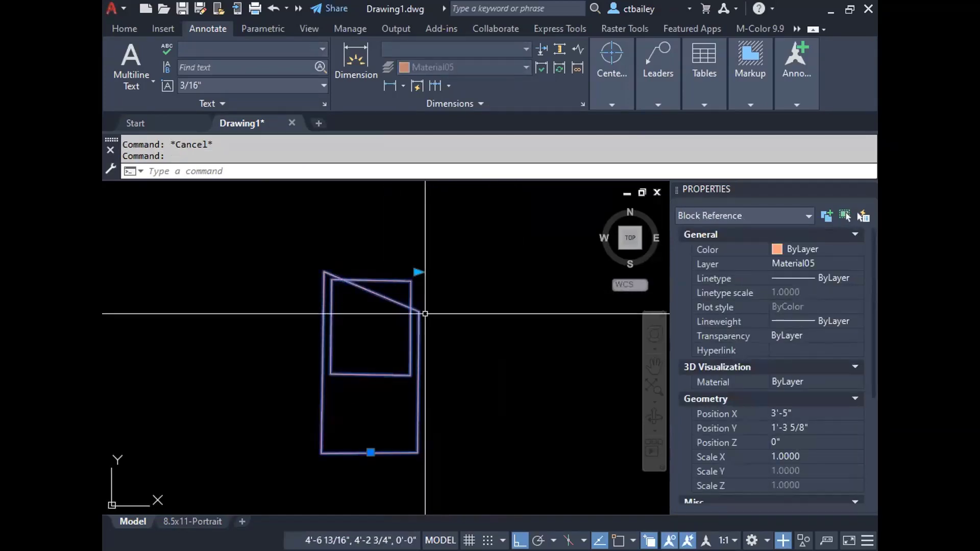
{"action": "key", "text": "Escape"}
{"action": "left_click", "coordinate": [417, 316]}
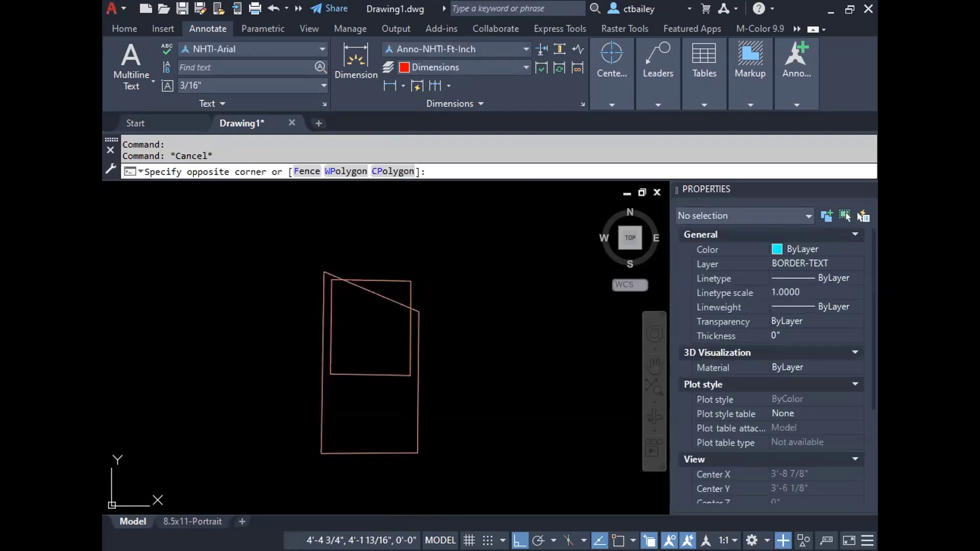
{"action": "left_click", "coordinate": [408, 331]}
{"action": "right_click", "coordinate": [408, 331]}
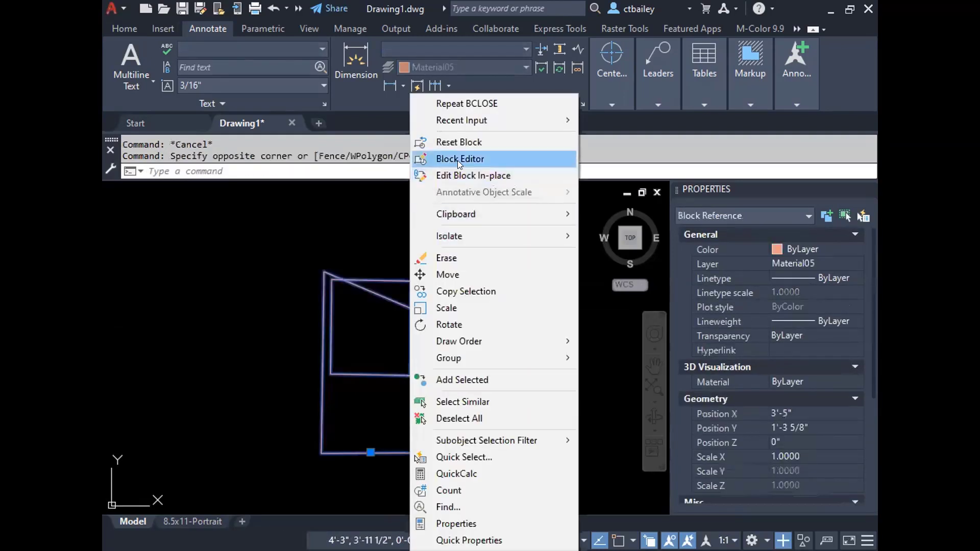
{"action": "left_click", "coordinate": [458, 161]}
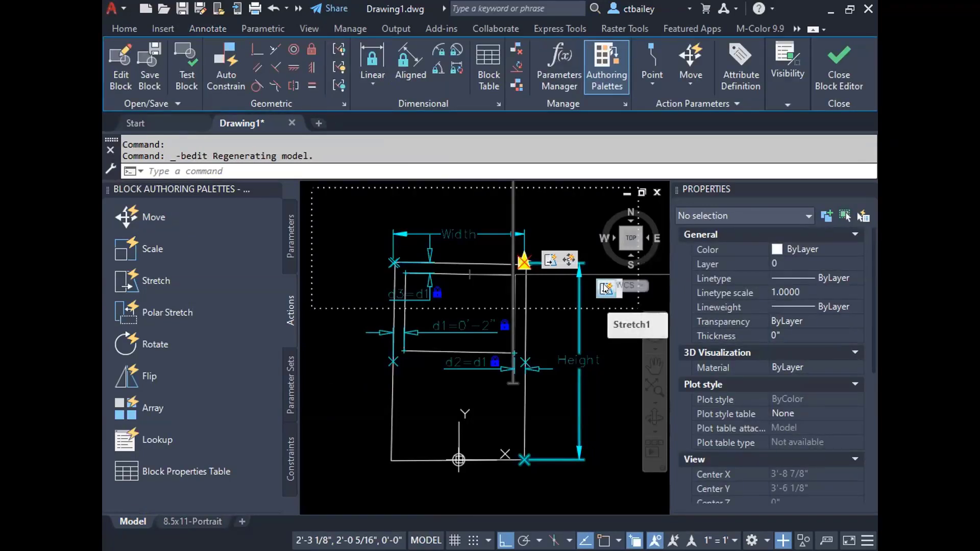
Give the Stretch1 action a new selection set of the outer rectangle, inner rectangle and Height parameter, and save the block.
{"action": "right_click", "coordinate": [604, 291]}
{"action": "mouse_move", "coordinate": [641, 323]}
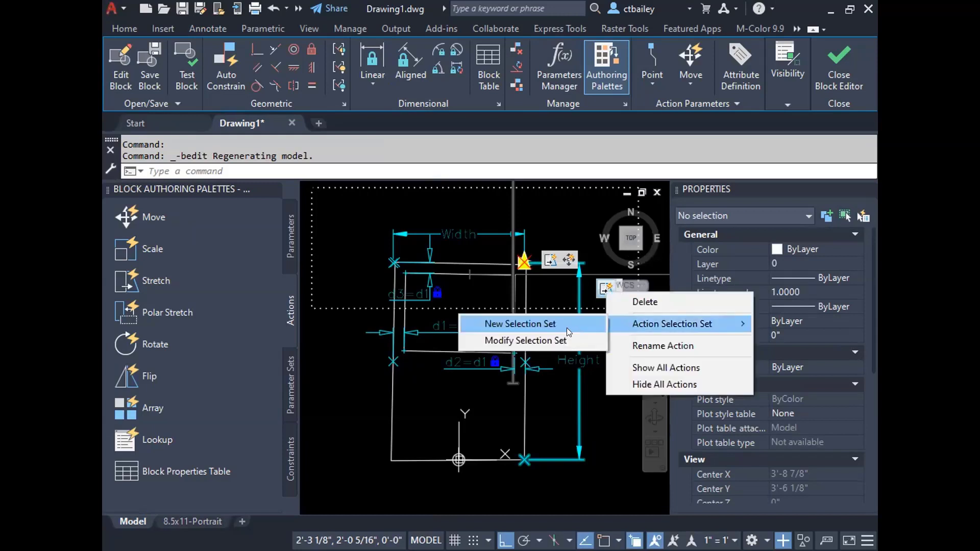
{"action": "left_click", "coordinate": [543, 320]}
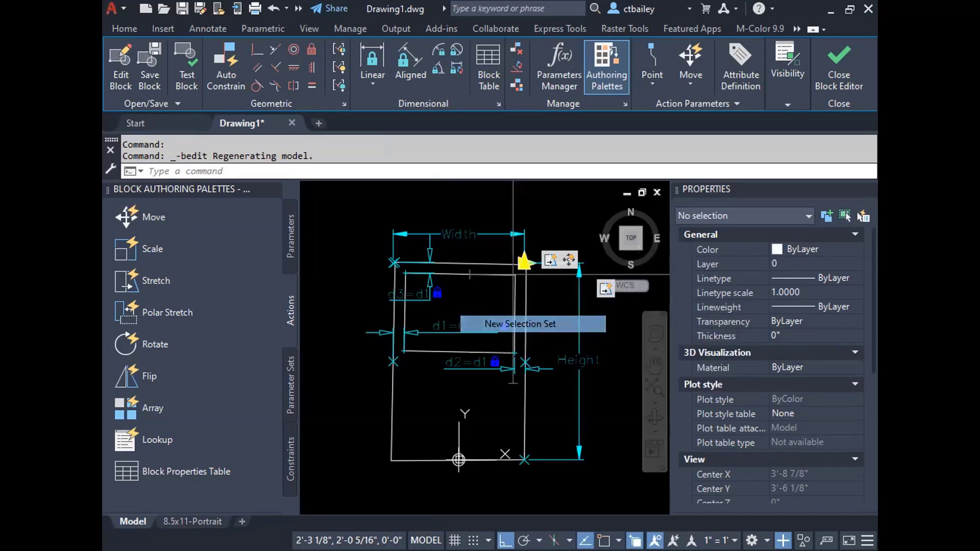
{"action": "left_click", "coordinate": [487, 312]}
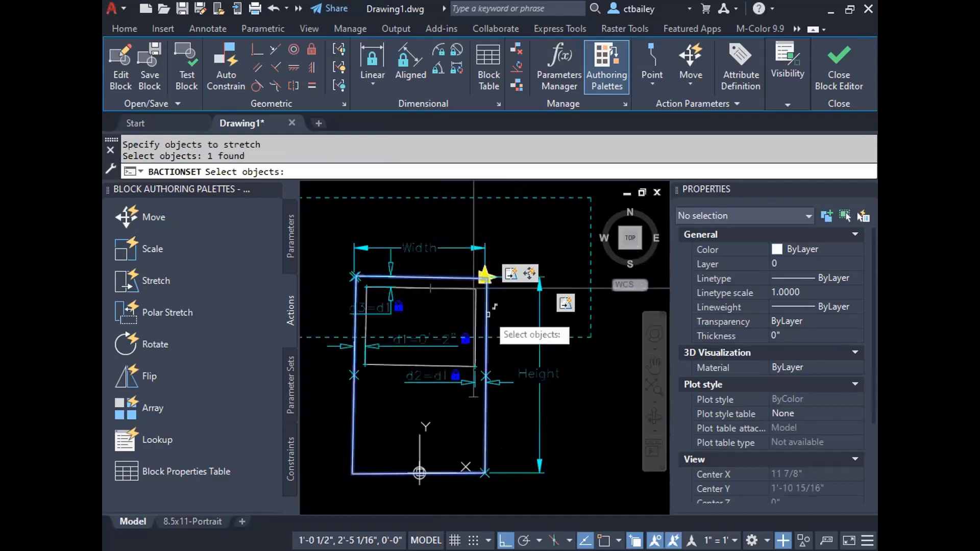
{"action": "left_click", "coordinate": [477, 310]}
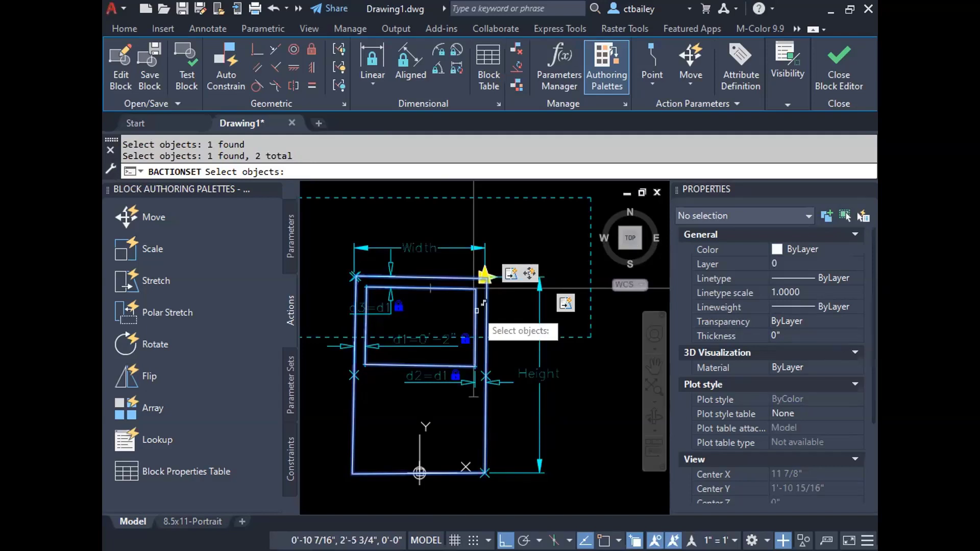
{"action": "left_click", "coordinate": [552, 330]}
{"action": "left_click", "coordinate": [518, 317]}
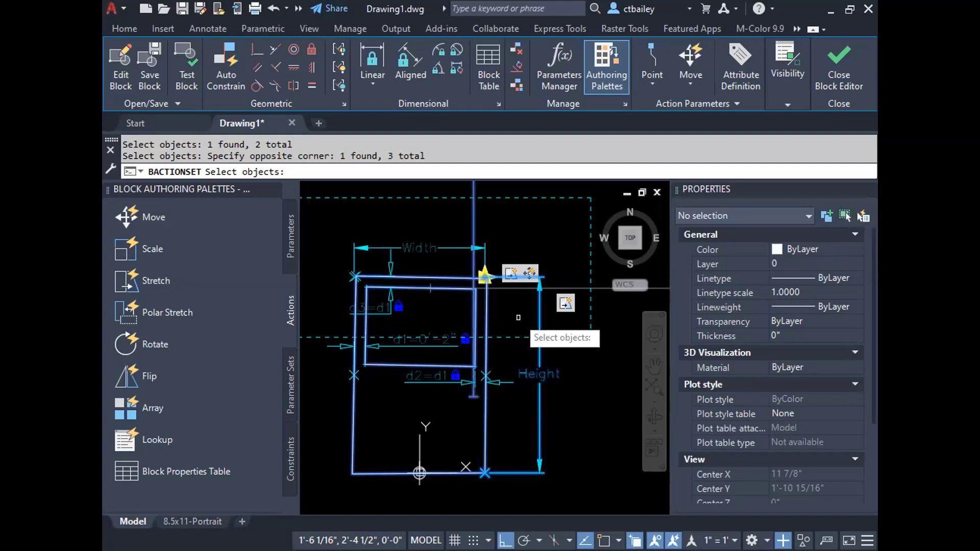
{"action": "key", "text": "Return"}
{"action": "left_click", "coordinate": [831, 64]}
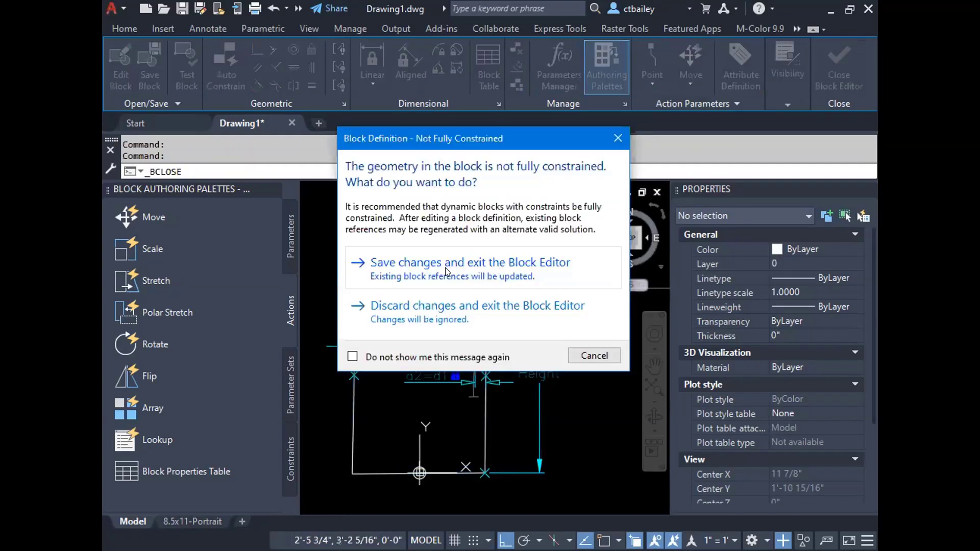
{"action": "left_click", "coordinate": [446, 271]}
Test the block's height grip by stretching the top of the block up and down.
{"action": "left_click", "coordinate": [391, 298]}
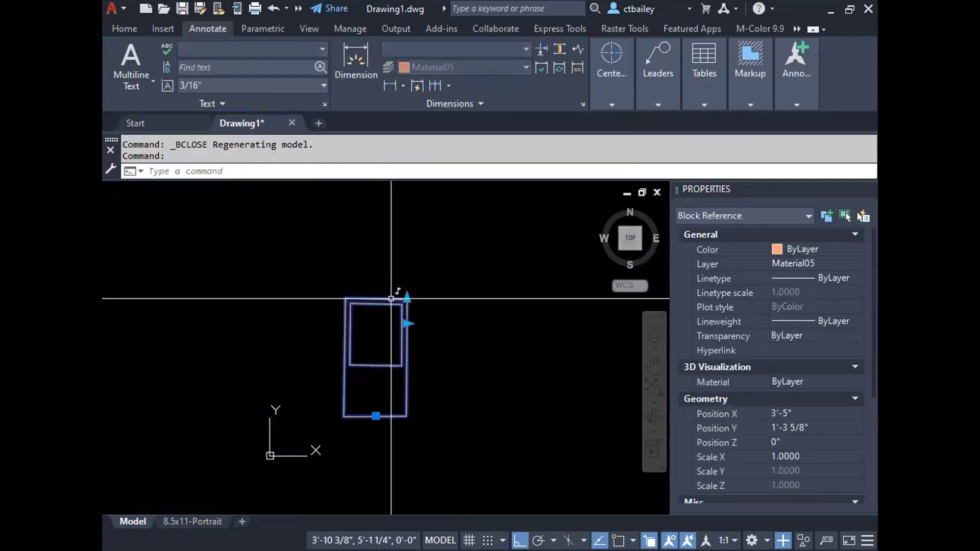
{"action": "left_click", "coordinate": [407, 297]}
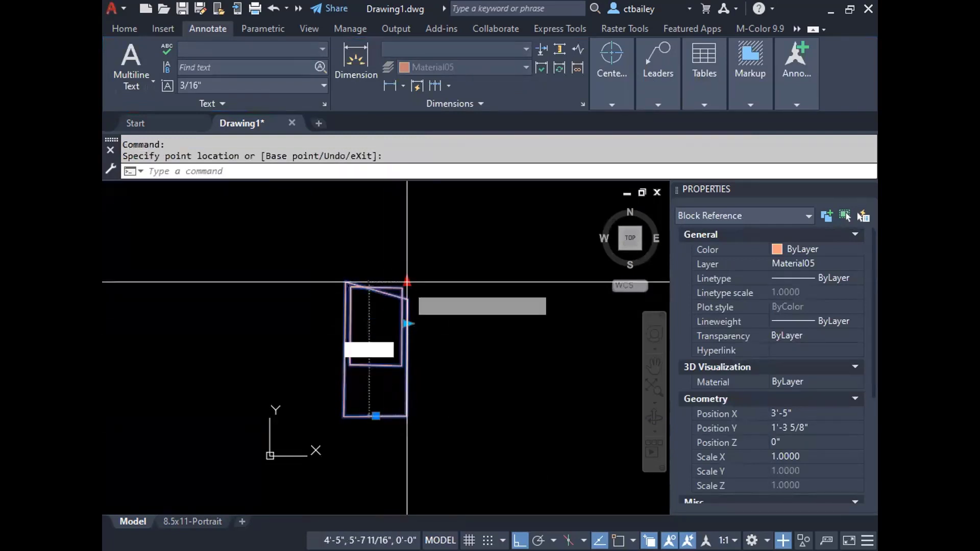
{"action": "key", "text": "Escape"}
Reopen the block in the Block Editor and check the inner rectangle's geometry, leaving nothing selected.
{"action": "left_click", "coordinate": [394, 304]}
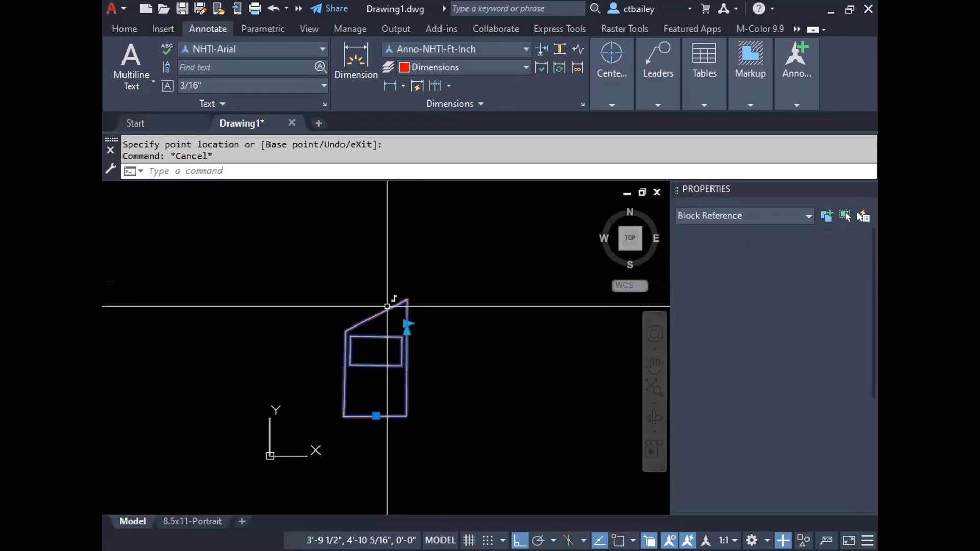
{"action": "right_click", "coordinate": [384, 301]}
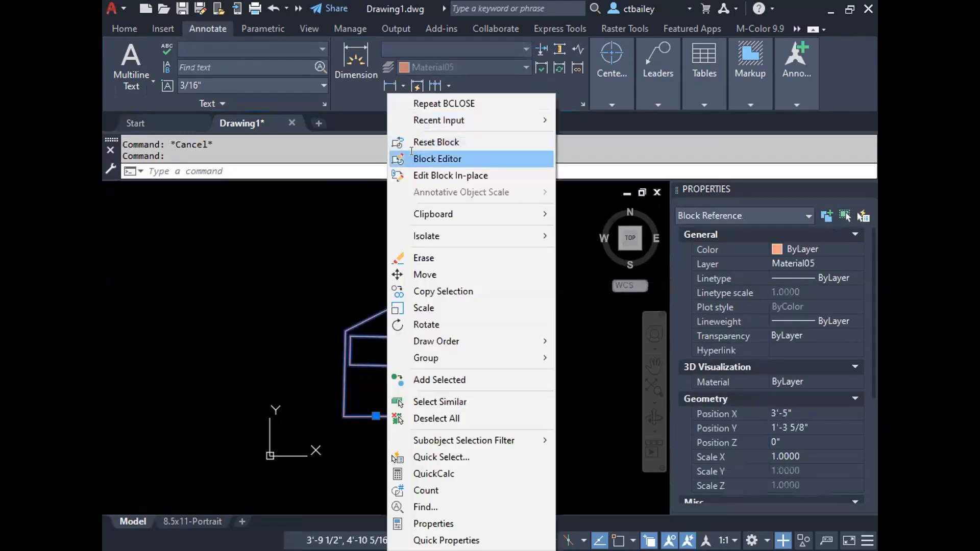
{"action": "left_click", "coordinate": [411, 156]}
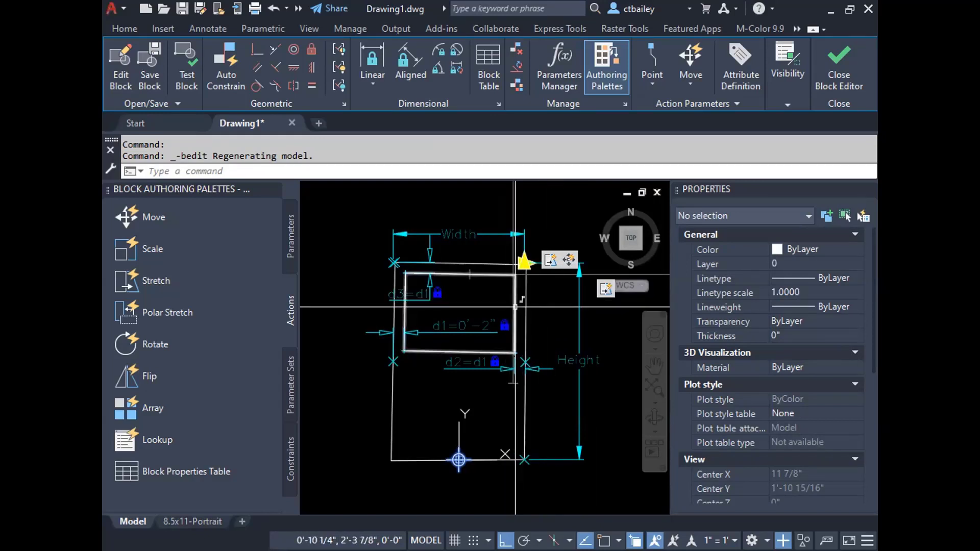
{"action": "left_click", "coordinate": [515, 307]}
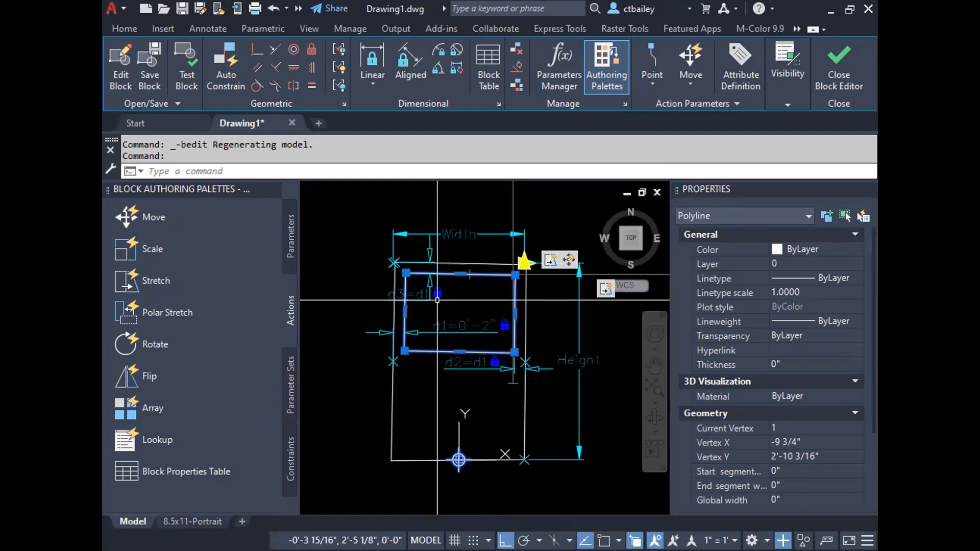
{"action": "key", "text": "Escape"}
{"action": "key", "text": "Escape"}
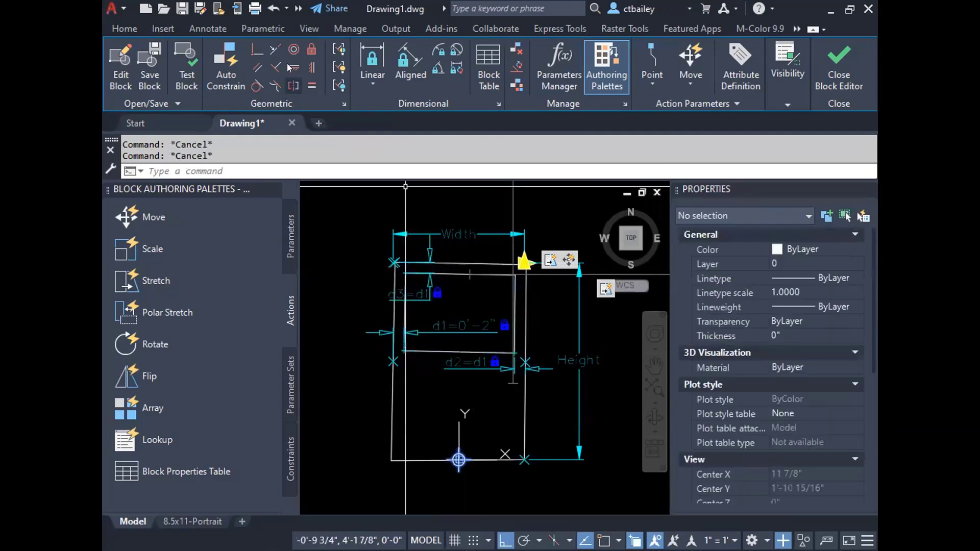
Add a parallel constraint between the top edges of the outer and inner rectangles, then save the block and leave the Block Editor.
{"action": "left_click", "coordinate": [257, 67]}
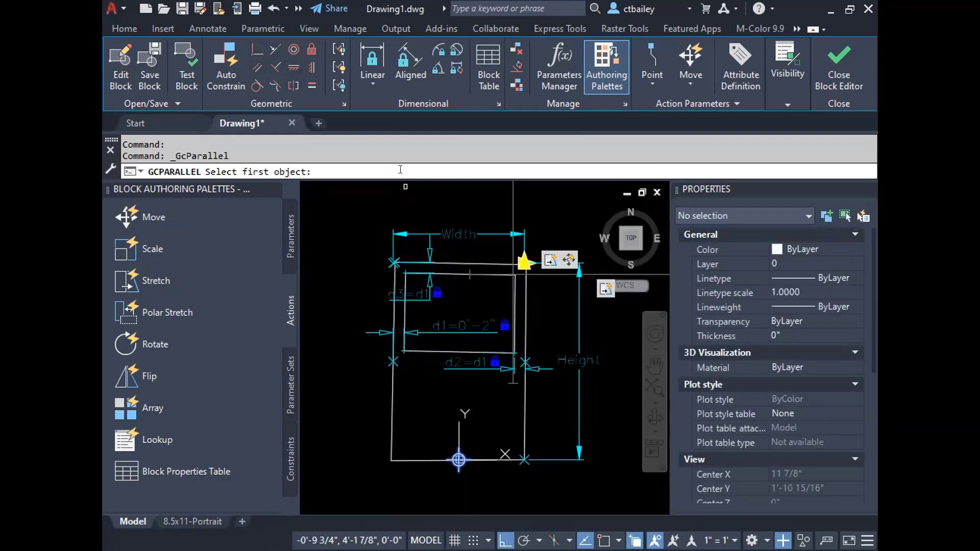
{"action": "scroll", "coordinate": [490, 263], "scroll_direction": "up", "scroll_amount": 2}
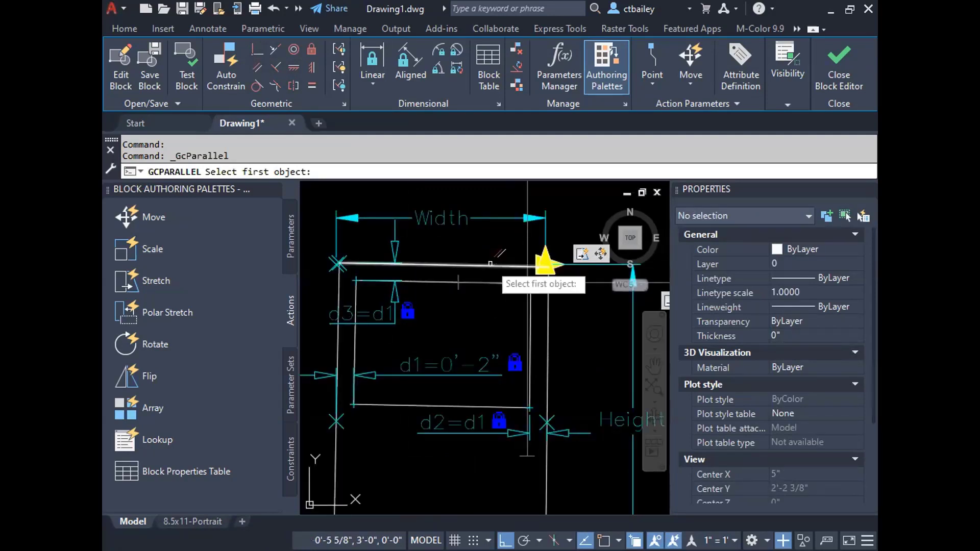
{"action": "left_click", "coordinate": [490, 263]}
{"action": "left_click", "coordinate": [511, 281]}
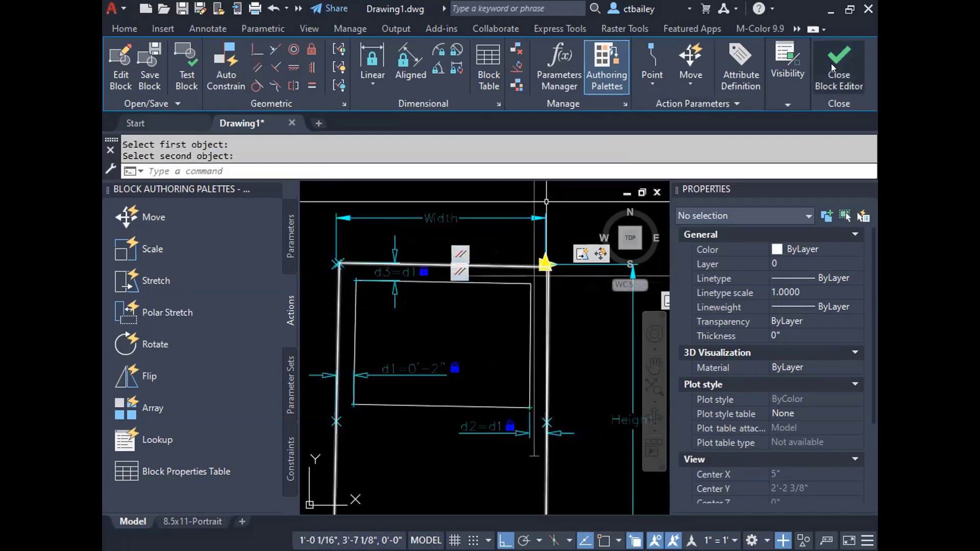
{"action": "left_click", "coordinate": [839, 63]}
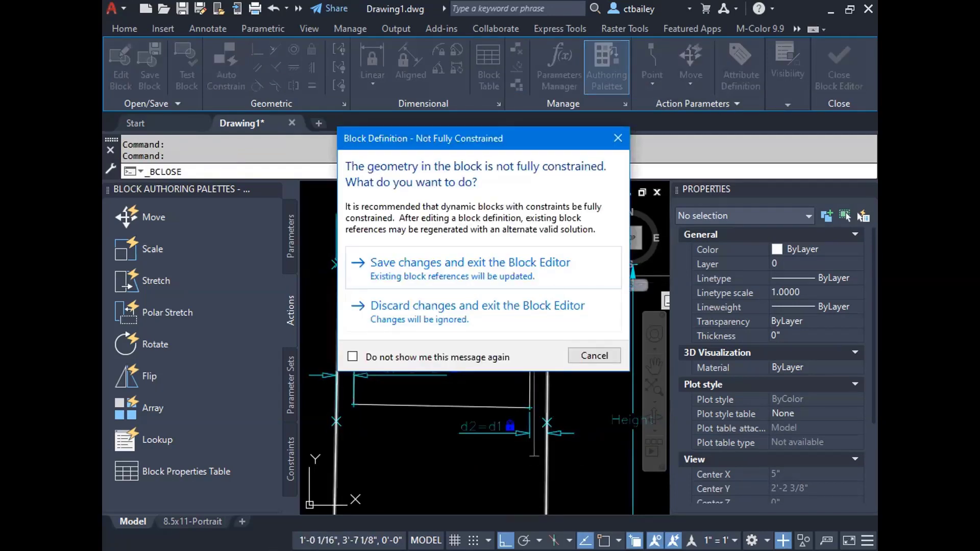
{"action": "left_click", "coordinate": [470, 264]}
Test the block's height grip without committing a stretch, then reopen the block in the Block Editor.
{"action": "left_click", "coordinate": [372, 324]}
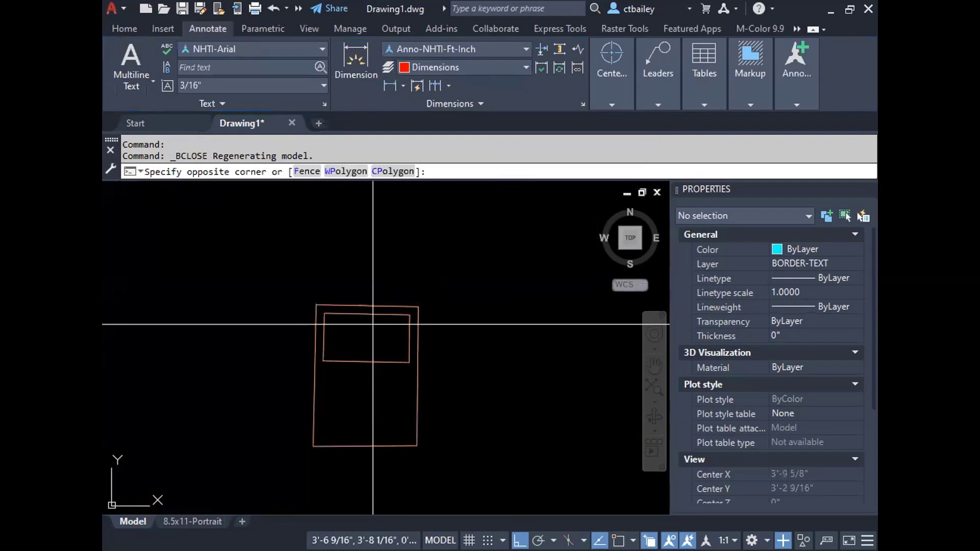
{"action": "left_click", "coordinate": [418, 305]}
{"action": "left_click", "coordinate": [416, 305]}
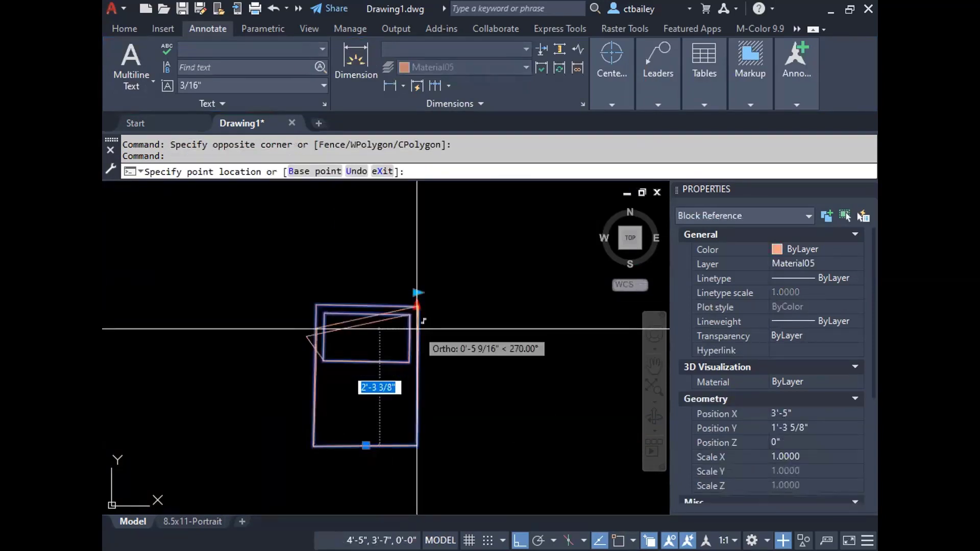
{"action": "key", "text": "Escape"}
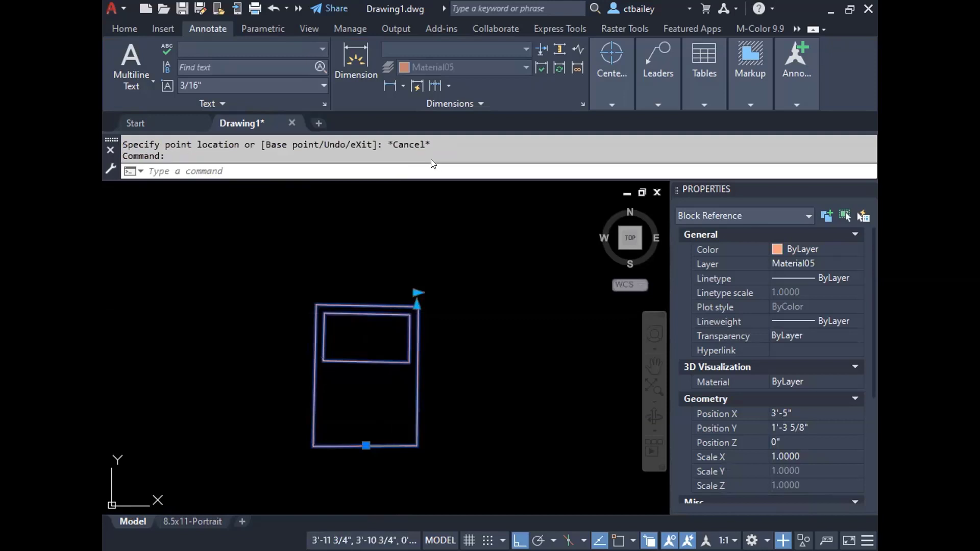
{"action": "right_click", "coordinate": [394, 309]}
{"action": "left_click", "coordinate": [431, 160]}
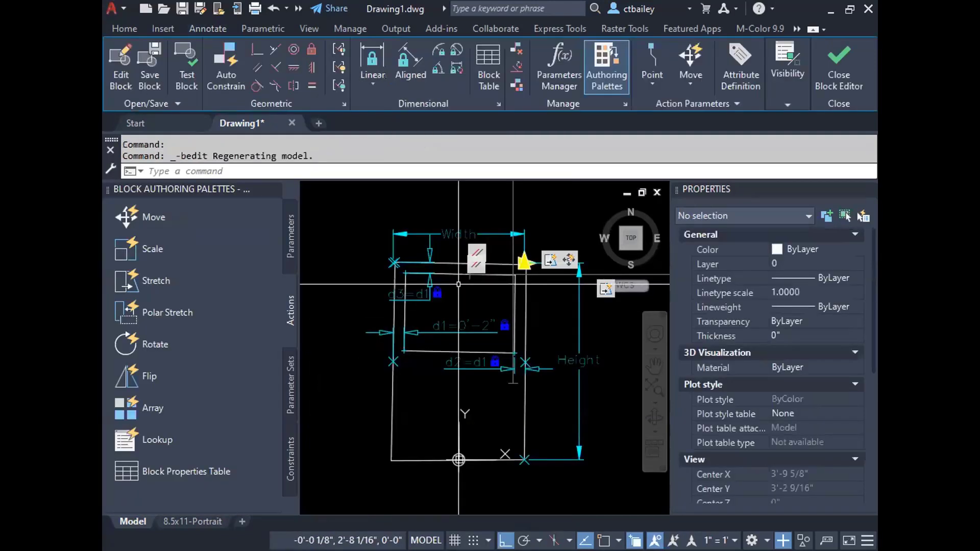
Add a parallel constraint between the left edges of the inner and outer rectangles.
{"action": "left_click", "coordinate": [261, 64]}
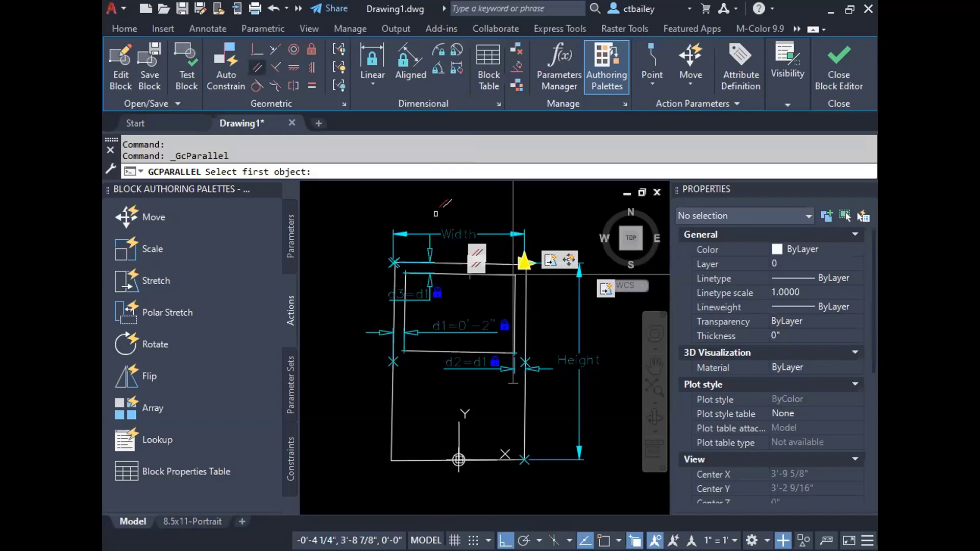
{"action": "left_click", "coordinate": [404, 312]}
{"action": "left_click", "coordinate": [393, 367]}
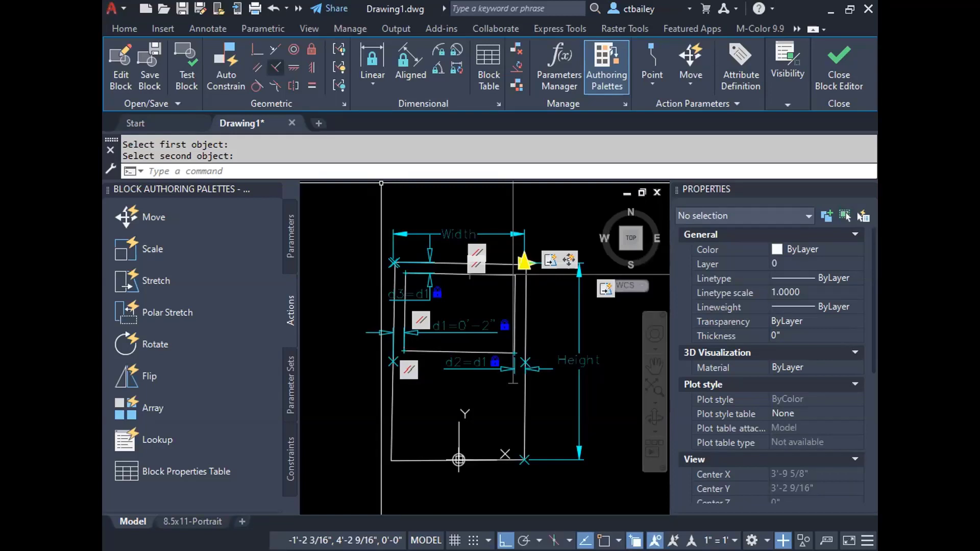
Add a perpendicular constraint between the outer rectangle's top and left edges, then save the block and leave the Block Editor.
{"action": "left_click", "coordinate": [275, 68]}
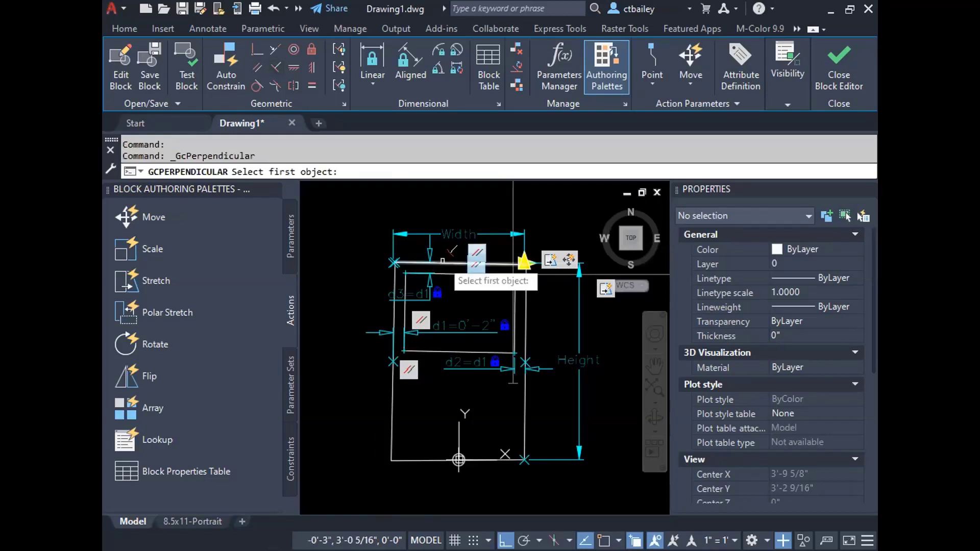
{"action": "left_click", "coordinate": [443, 261]}
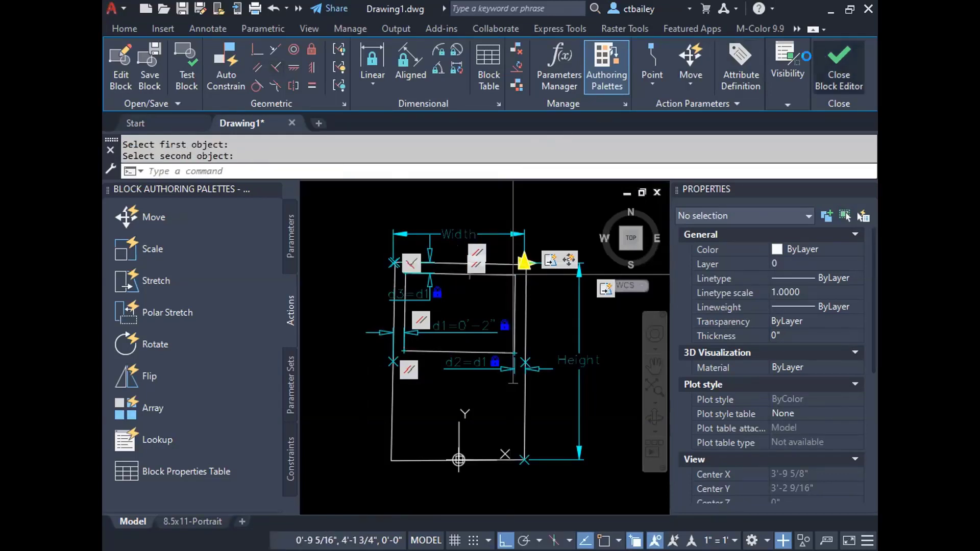
{"action": "left_click", "coordinate": [838, 71]}
{"action": "left_click", "coordinate": [432, 270]}
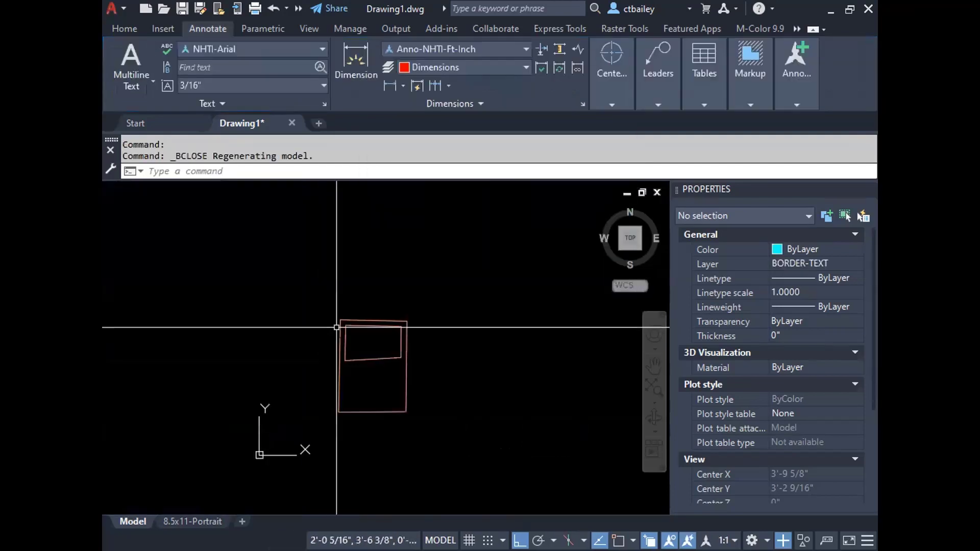
Test the block's height grip by stretching the top edge upwards, then reopen the block in the Block Editor.
{"action": "left_click", "coordinate": [407, 317]}
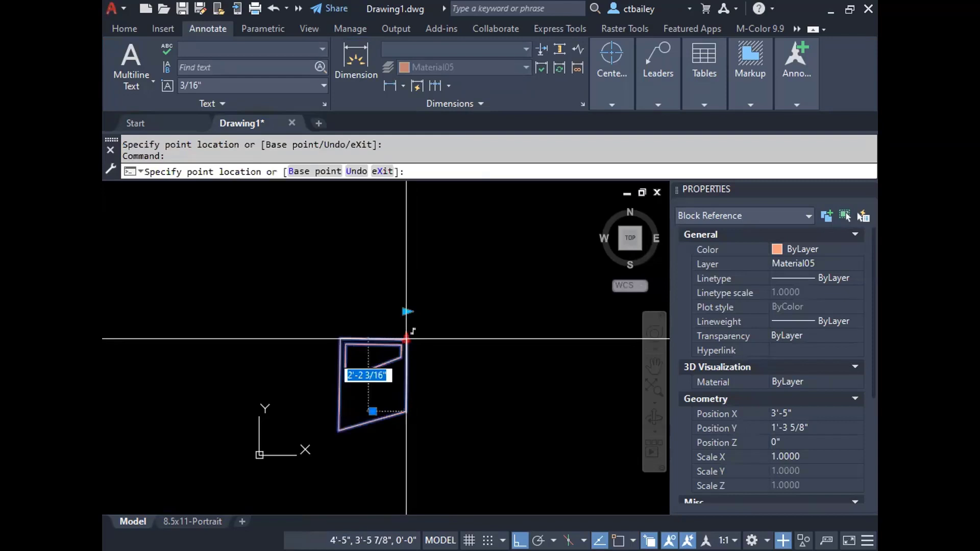
{"action": "scroll", "coordinate": [407, 248], "scroll_direction": "up", "scroll_amount": 2}
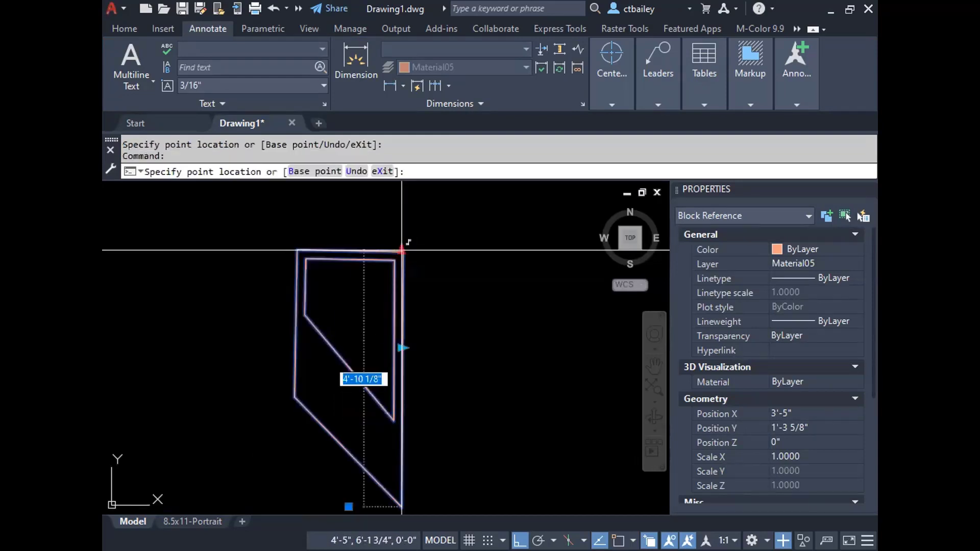
{"action": "left_click", "coordinate": [402, 285]}
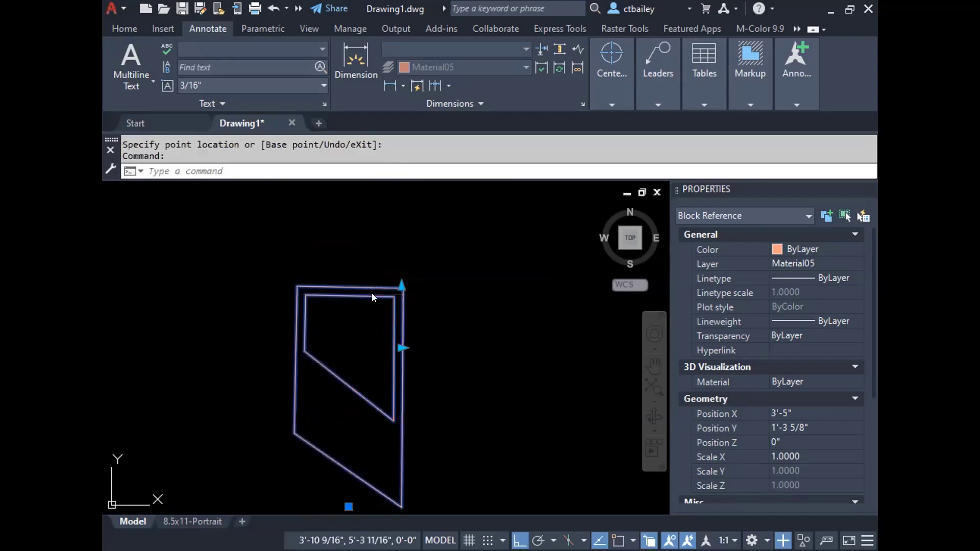
{"action": "right_click", "coordinate": [372, 293]}
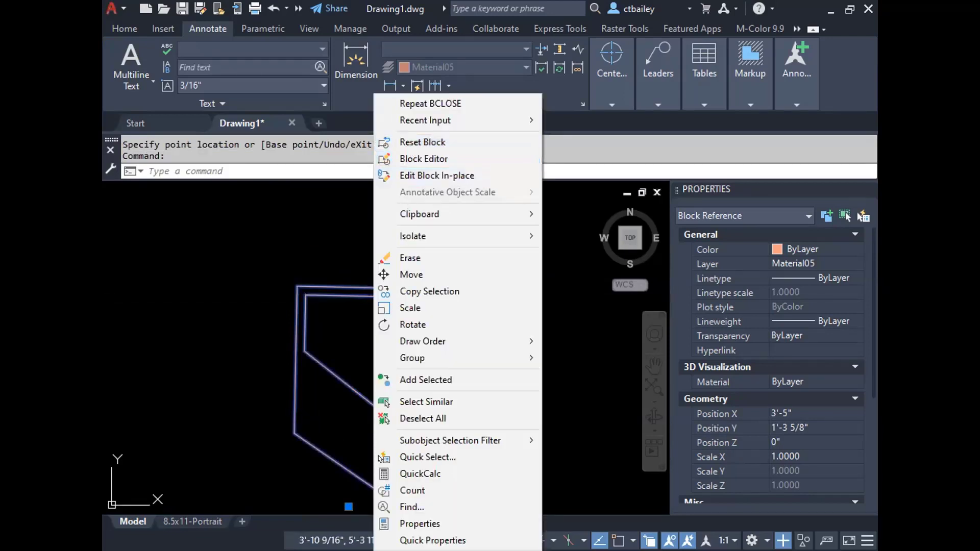
{"action": "key", "text": "Escape"}
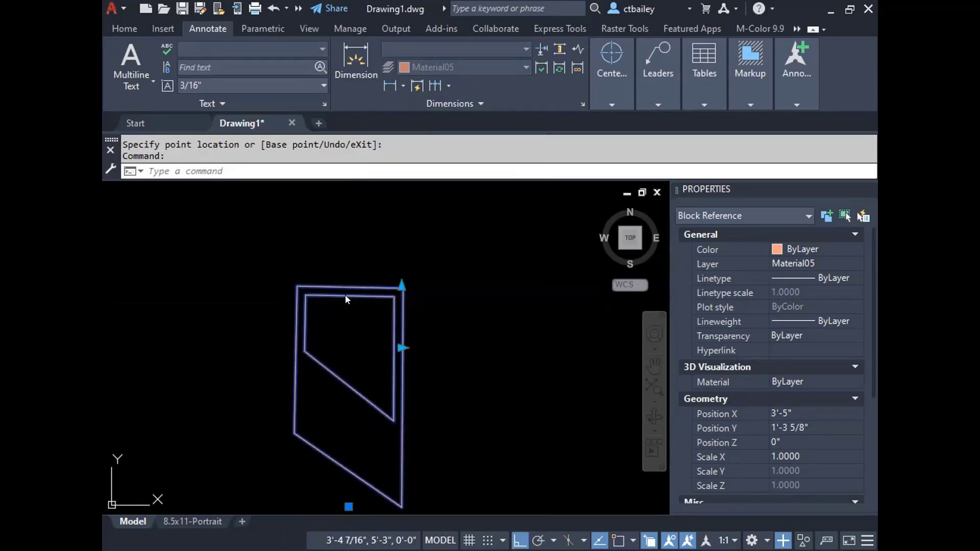
{"action": "right_click", "coordinate": [345, 295]}
{"action": "left_click", "coordinate": [419, 158]}
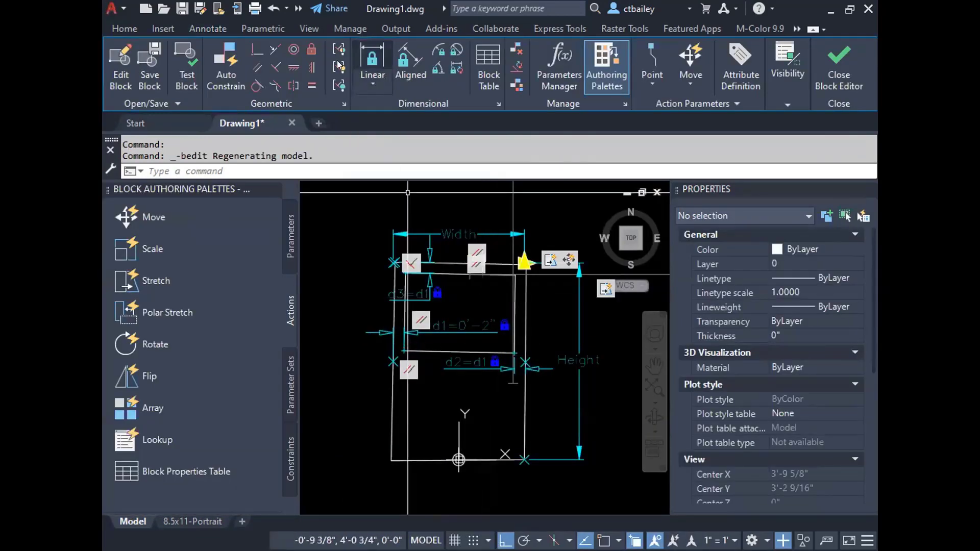
Add a perpendicular constraint between the inner rectangle's bottom and right edges, then save the block and leave the Block Editor.
{"action": "left_click", "coordinate": [257, 49]}
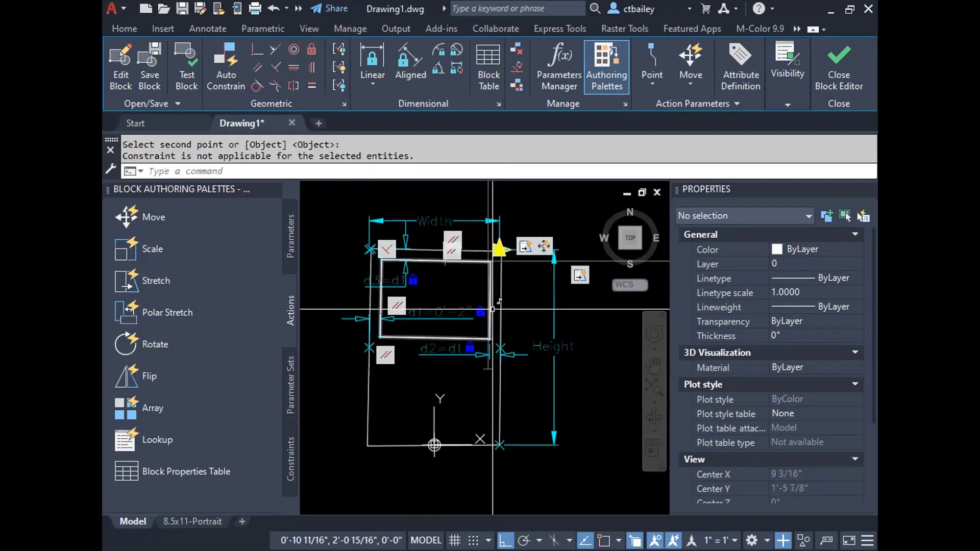
{"action": "key", "text": "Escape"}
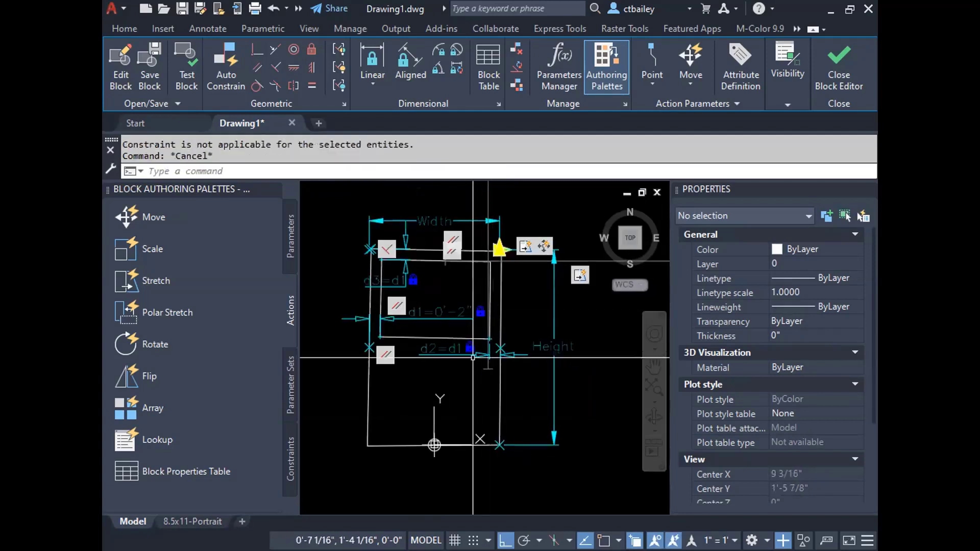
{"action": "left_click", "coordinate": [256, 51]}
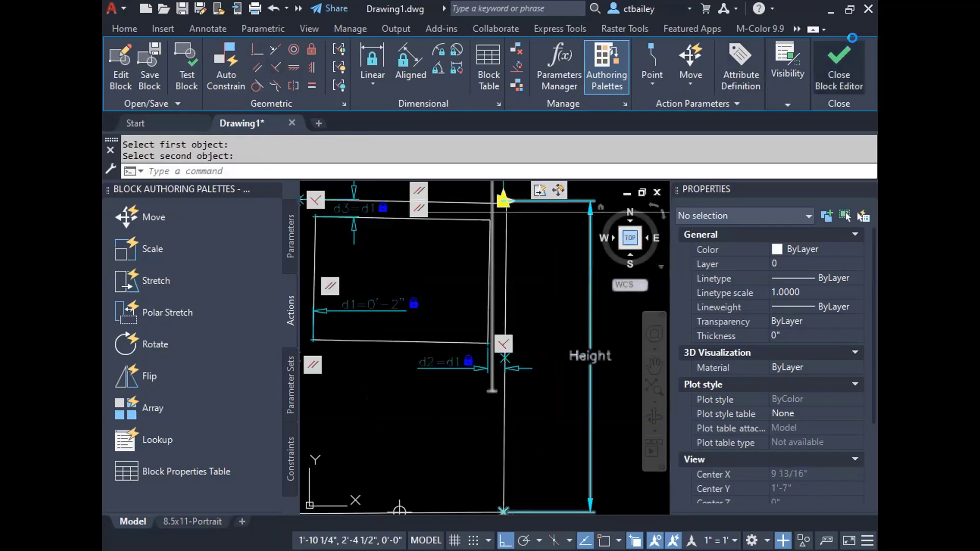
{"action": "left_click", "coordinate": [858, 47]}
{"action": "left_click", "coordinate": [434, 321]}
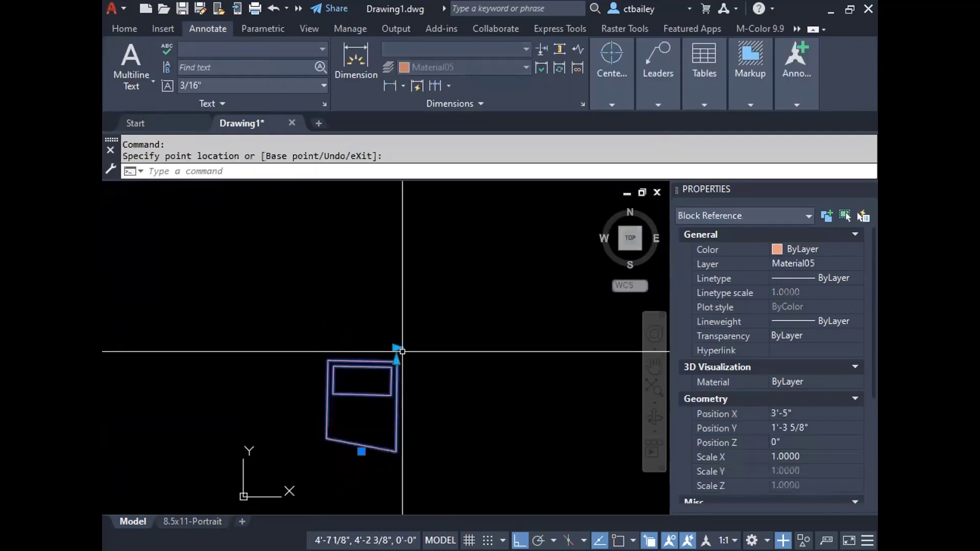
Test the block by stretching it taller and wider with its height and width grips, then reopen it in the Block Editor.
{"action": "left_click", "coordinate": [399, 357]}
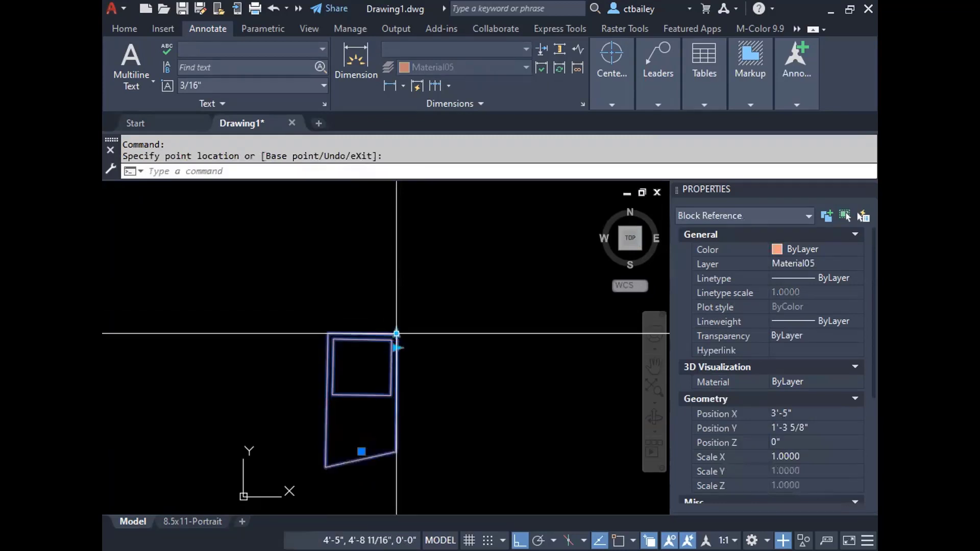
{"action": "left_click", "coordinate": [396, 348]}
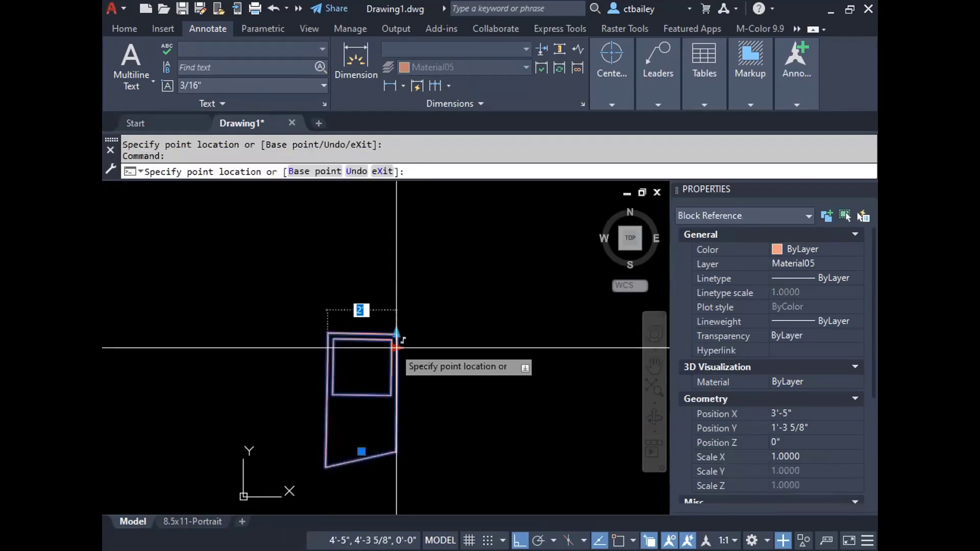
{"action": "left_click", "coordinate": [428, 344]}
{"action": "key", "text": "Escape"}
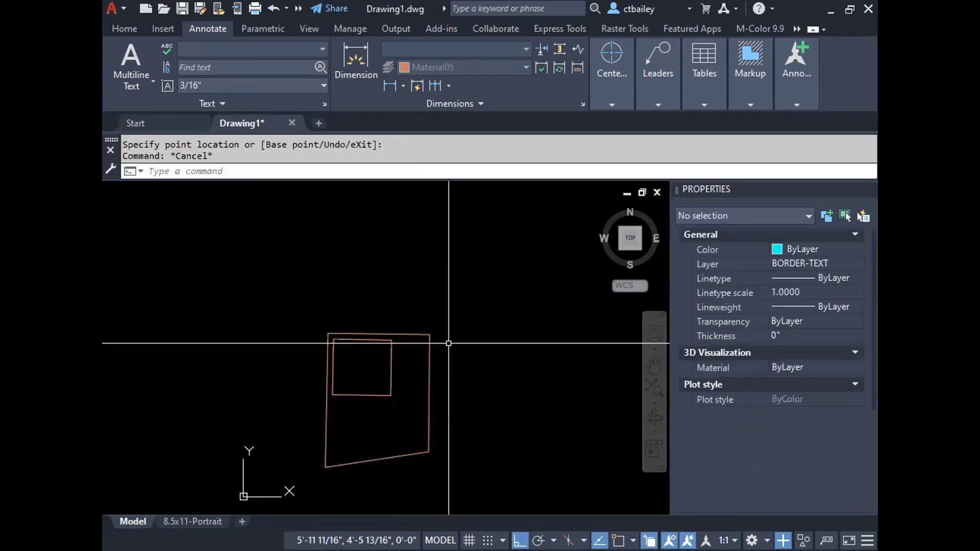
{"action": "left_click", "coordinate": [429, 356]}
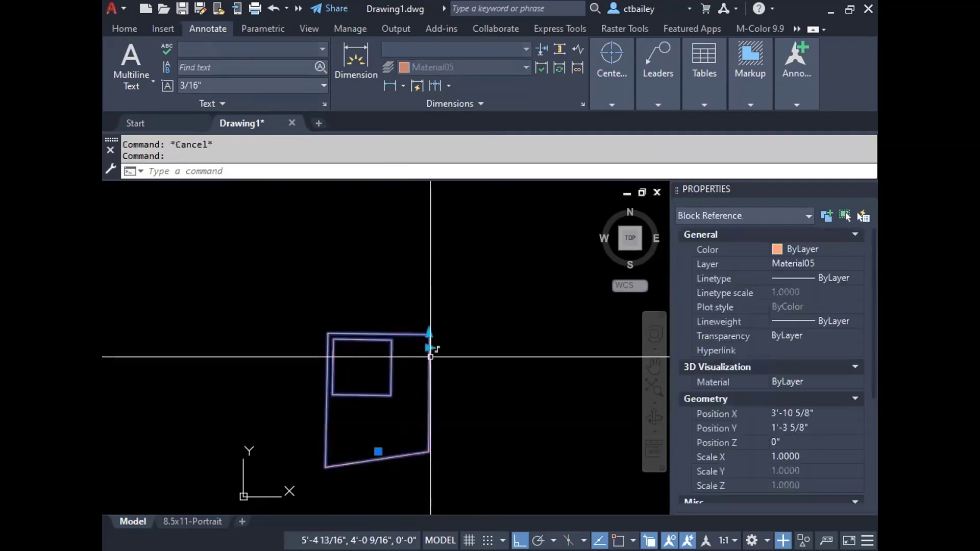
{"action": "right_click", "coordinate": [429, 356]}
{"action": "left_click", "coordinate": [472, 159]}
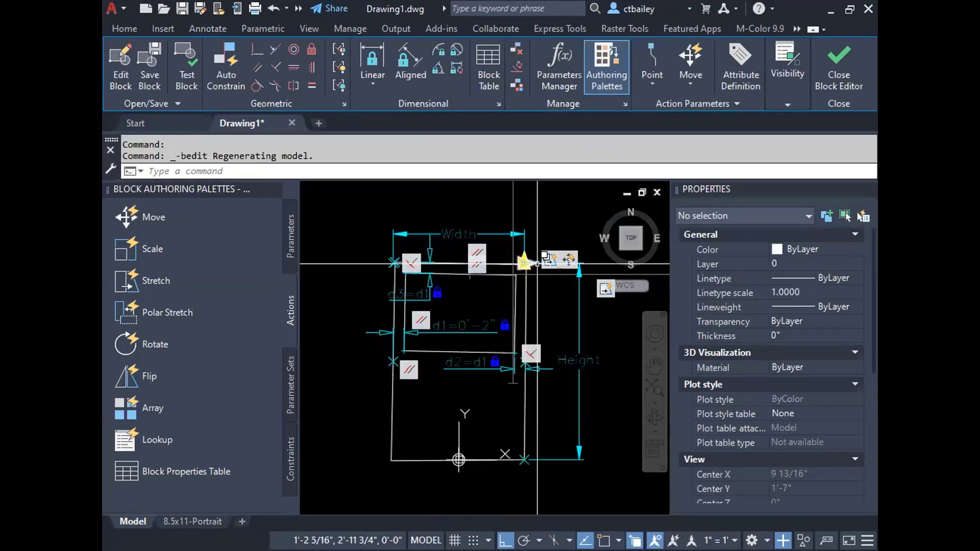
Give the Width parameter's stretch action a new selection set of the outer and inner rectangles, then close the Block Editor.
{"action": "scroll", "coordinate": [427, 265], "scroll_direction": "down", "scroll_amount": 5}
{"action": "scroll", "coordinate": [463, 266], "scroll_direction": "up", "scroll_amount": 5}
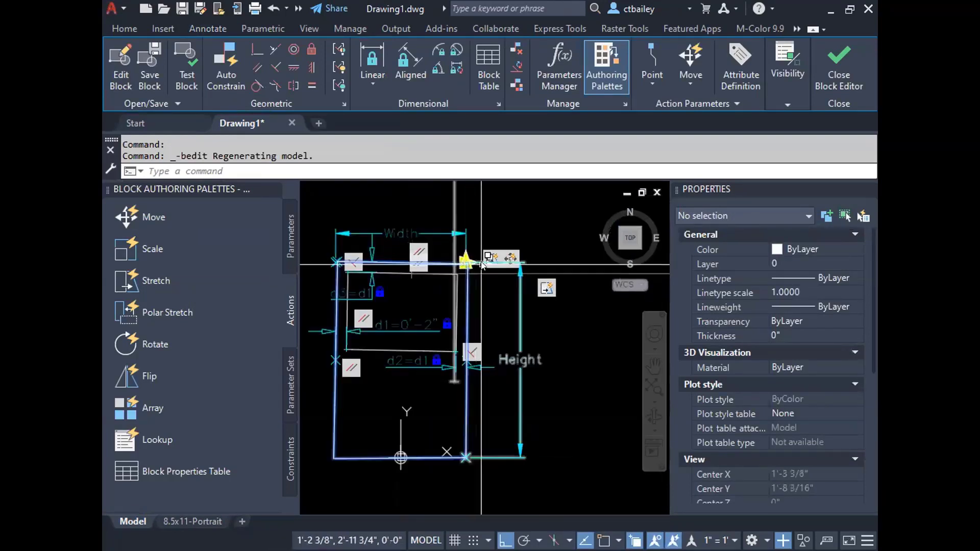
{"action": "right_click", "coordinate": [491, 262]}
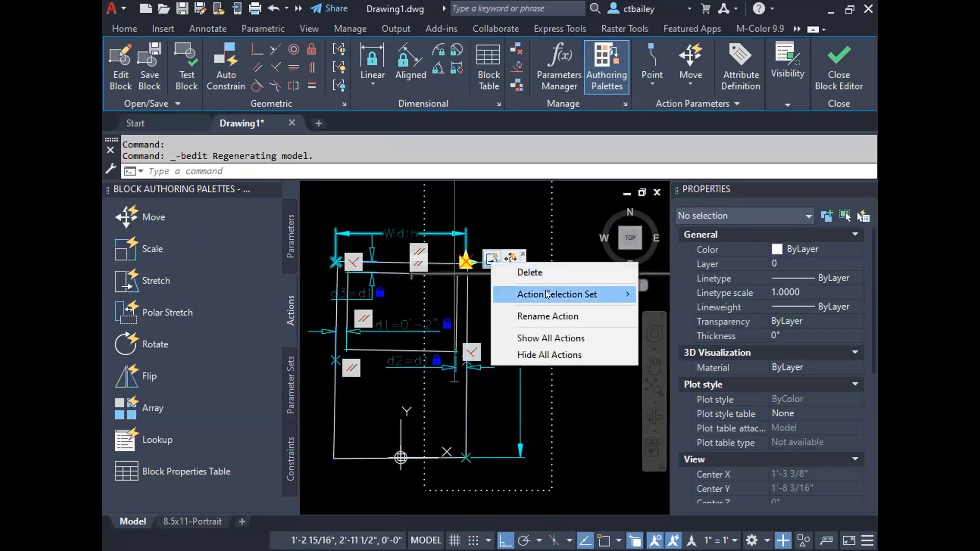
{"action": "mouse_move", "coordinate": [547, 294]}
{"action": "left_click", "coordinate": [664, 294]}
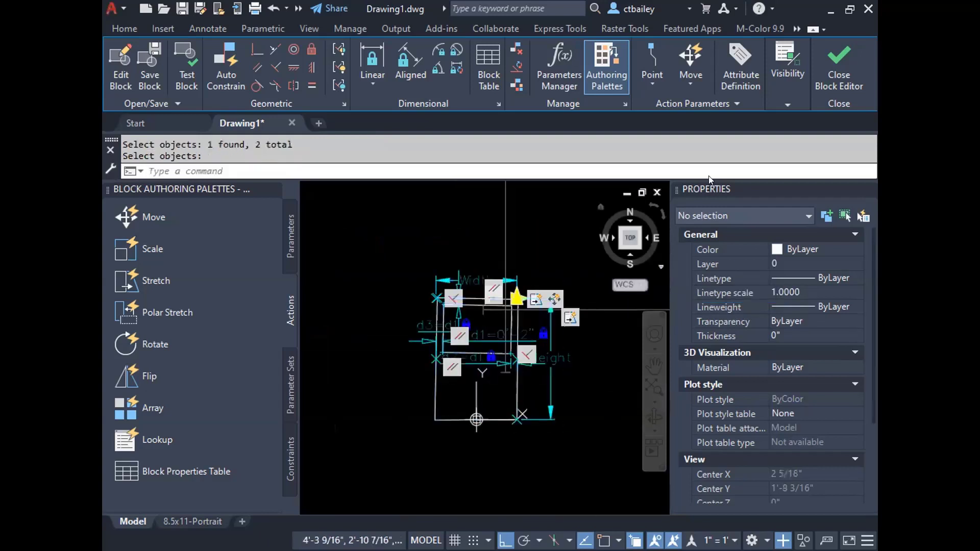
{"action": "left_click", "coordinate": [841, 64]}
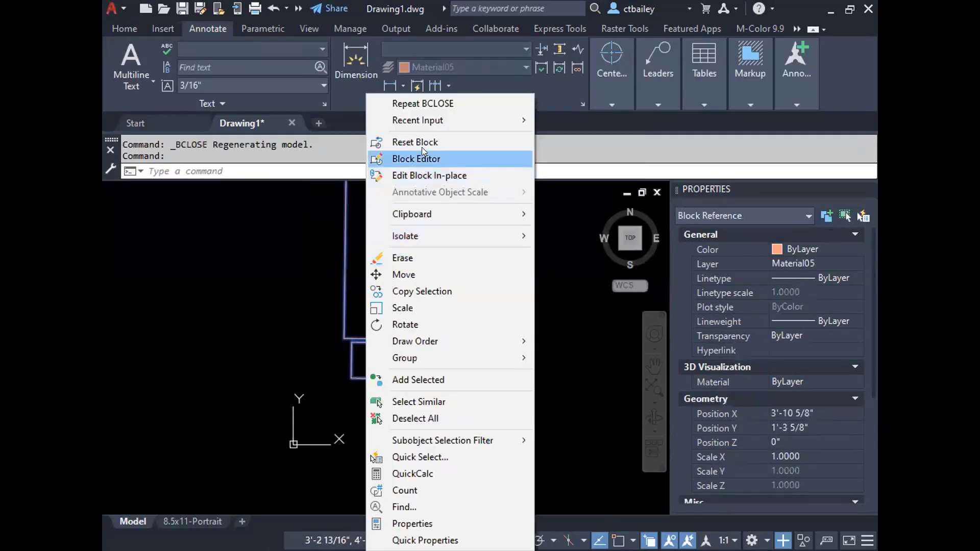
Reset the distorted block to its default shape and test it by stretching its height and width.
{"action": "left_click", "coordinate": [422, 147]}
{"action": "left_click", "coordinate": [422, 146]}
{"action": "left_click", "coordinate": [384, 342]}
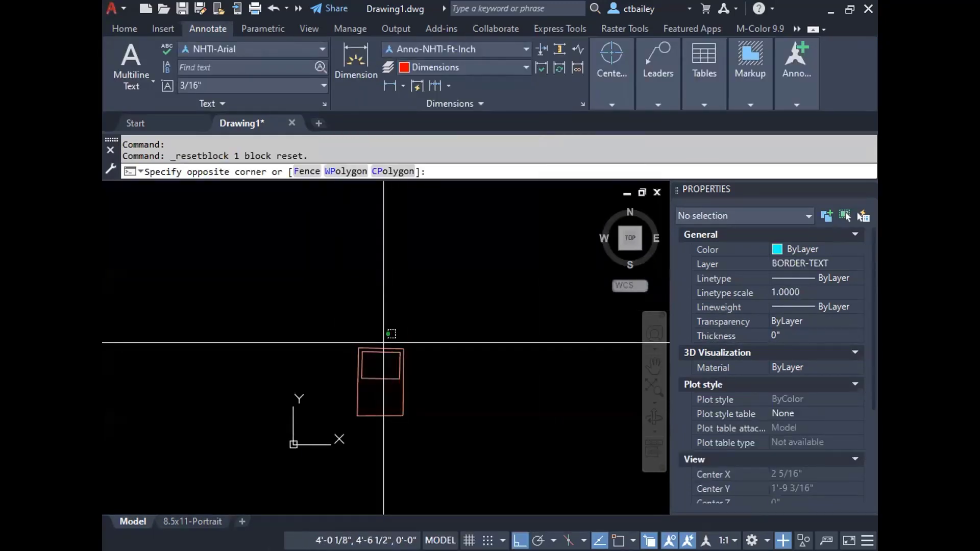
{"action": "left_click", "coordinate": [379, 353]}
{"action": "scroll", "coordinate": [397, 349], "scroll_direction": "up", "scroll_amount": 2}
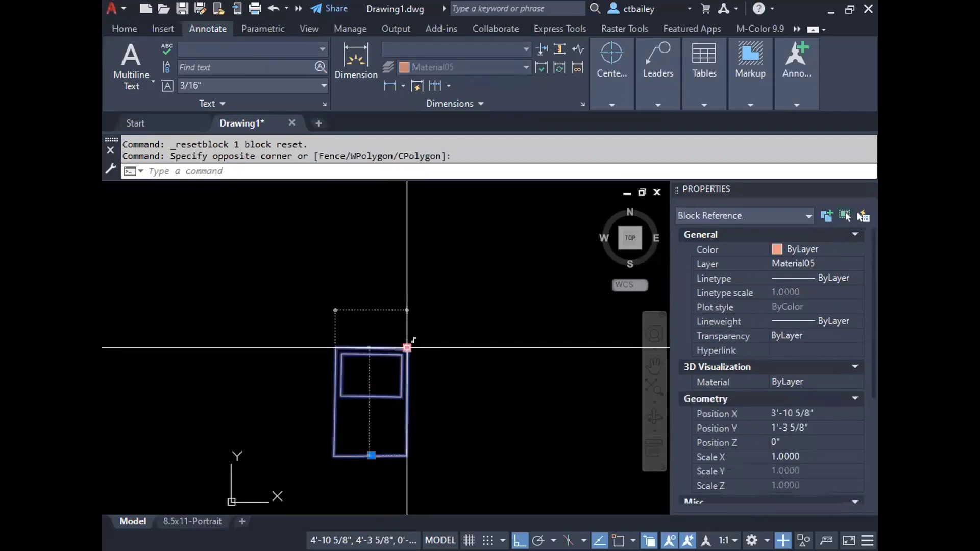
{"action": "left_click", "coordinate": [406, 347]}
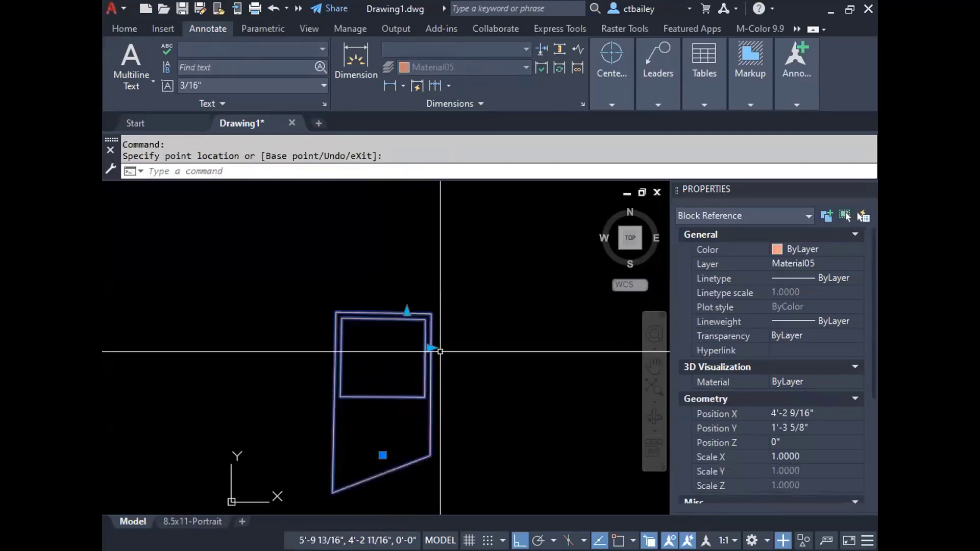
Reset the distorted block to its default shape and select it again.
{"action": "key", "text": "Escape"}
{"action": "key", "text": "Escape"}
{"action": "left_click", "coordinate": [429, 376]}
{"action": "right_click", "coordinate": [429, 375]}
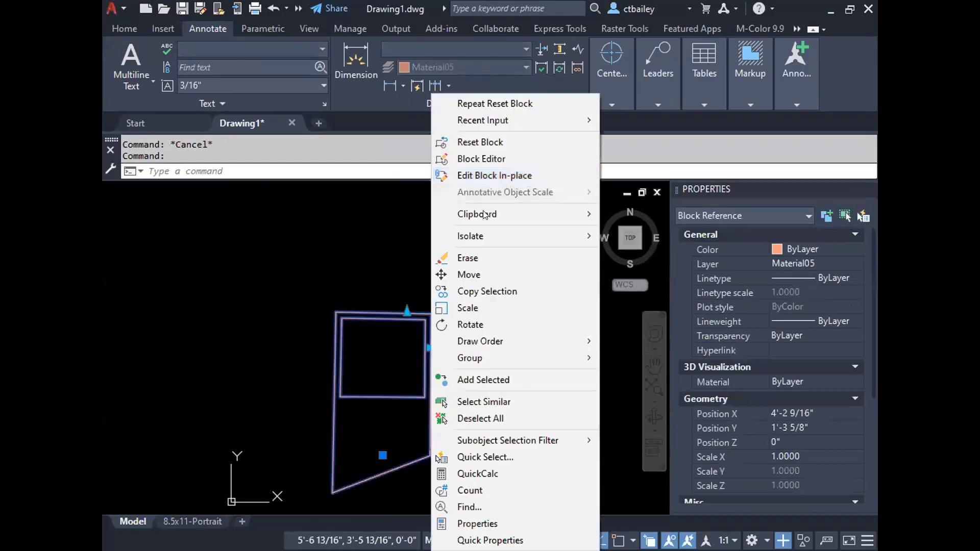
{"action": "left_click", "coordinate": [483, 141]}
{"action": "left_click", "coordinate": [347, 406]}
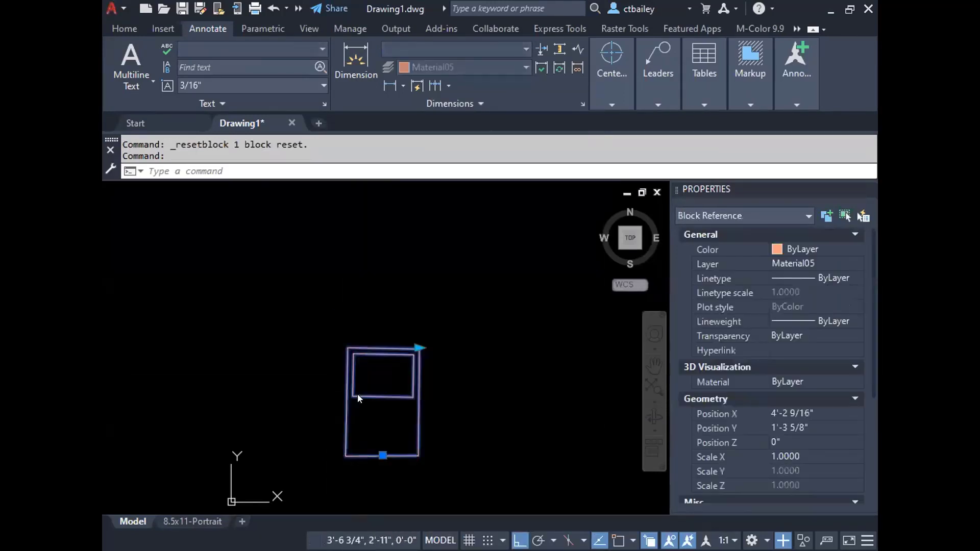
In the Block Editor, add a perpendicular constraint between the outer rectangle's left and bottom edges, then save the changes and exit.
{"action": "right_click", "coordinate": [418, 242]}
{"action": "left_click", "coordinate": [420, 154]}
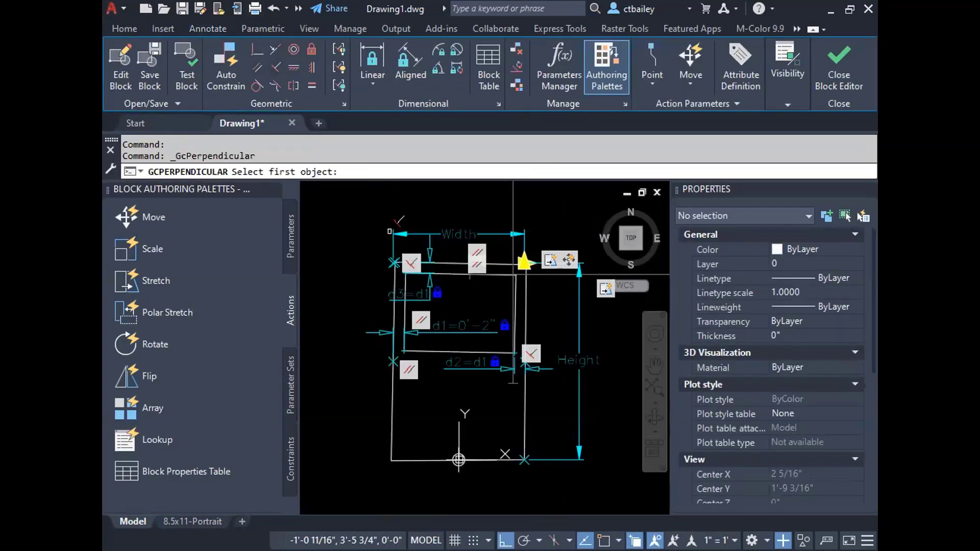
{"action": "left_click", "coordinate": [392, 412]}
{"action": "left_click", "coordinate": [419, 461]}
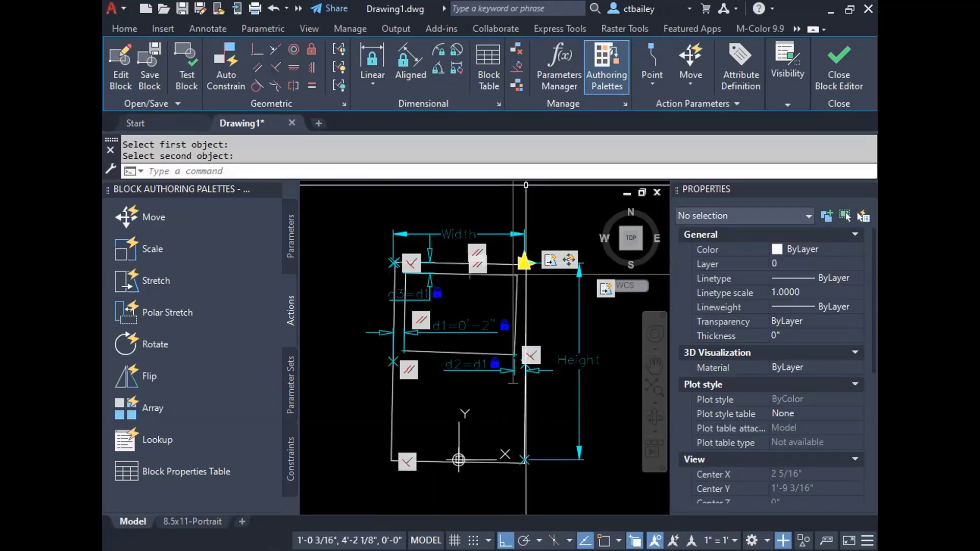
{"action": "left_click", "coordinate": [835, 62]}
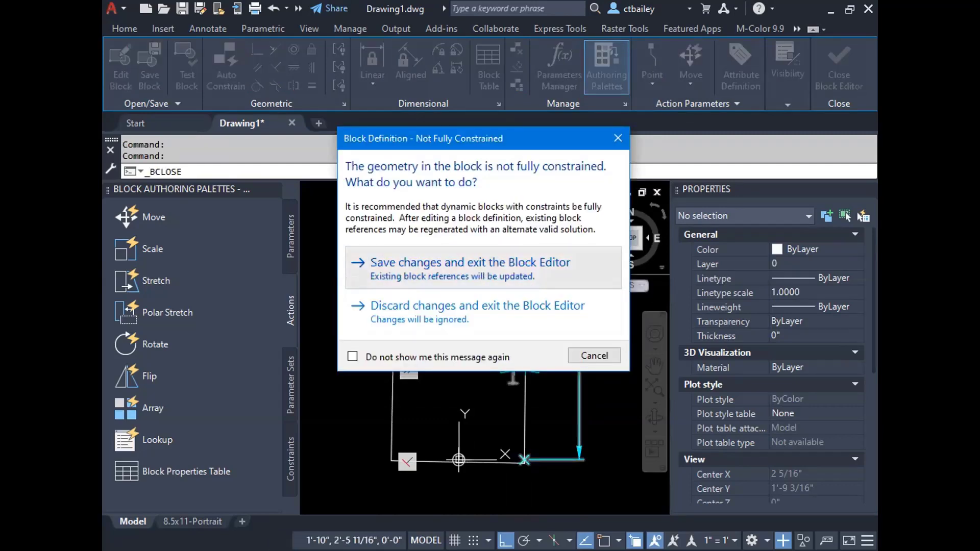
{"action": "left_click", "coordinate": [481, 274]}
Test the new constraint by stretching the block taller with its height grip and wider with its width grip.
{"action": "left_click", "coordinate": [380, 372]}
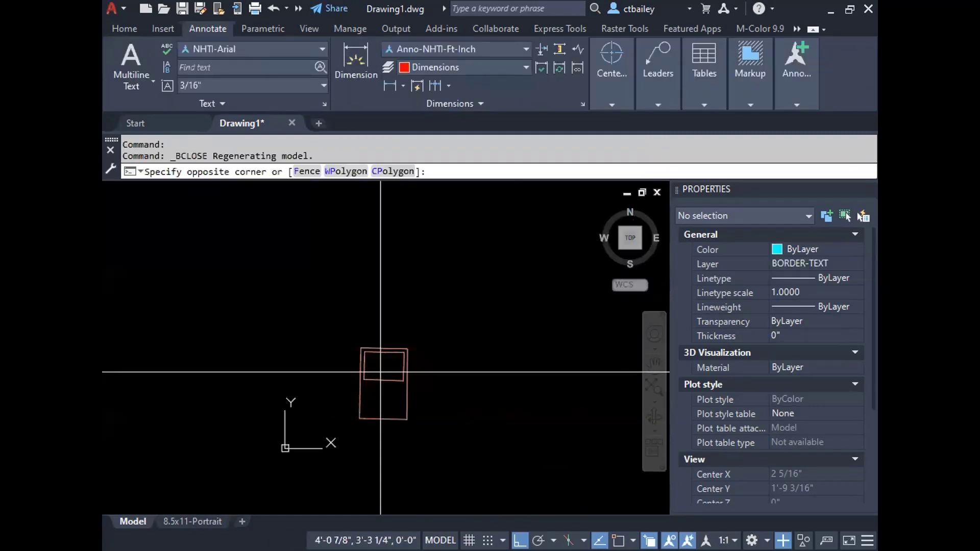
{"action": "left_click", "coordinate": [361, 376]}
{"action": "left_click", "coordinate": [407, 347]}
{"action": "left_click", "coordinate": [403, 327]}
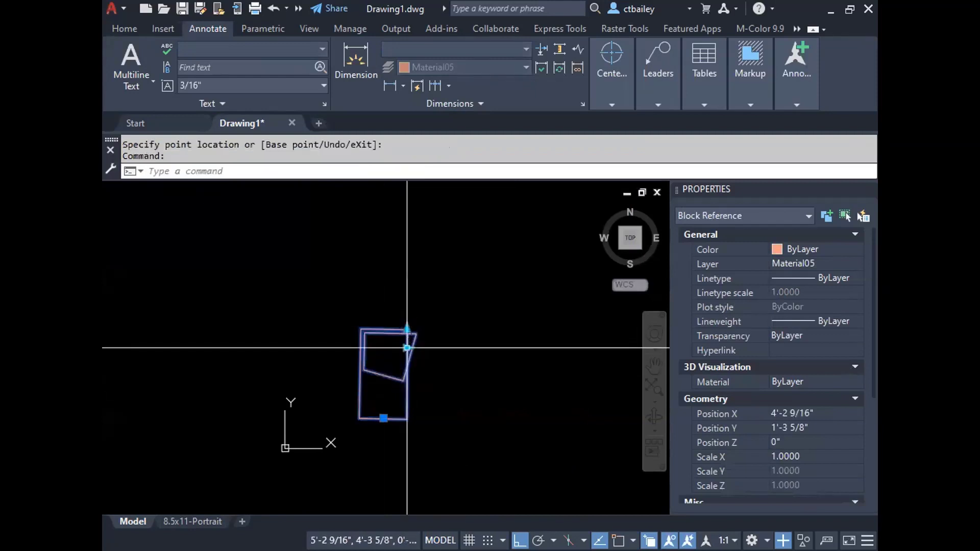
{"action": "left_click", "coordinate": [406, 347]}
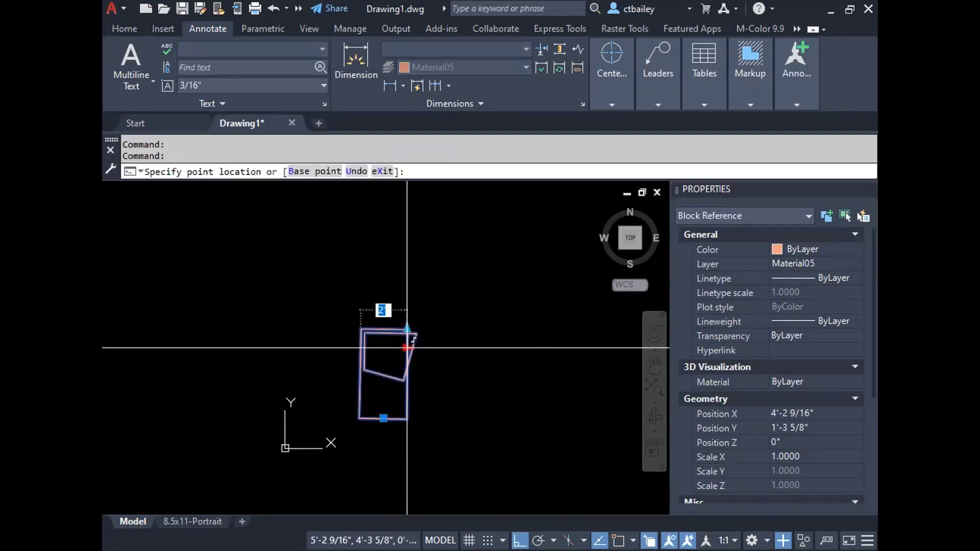
{"action": "left_click", "coordinate": [416, 342]}
Reopen the block in the Block Editor and give the Width parameter's Move action a new selection set containing only the base point marker.
{"action": "right_click", "coordinate": [417, 334]}
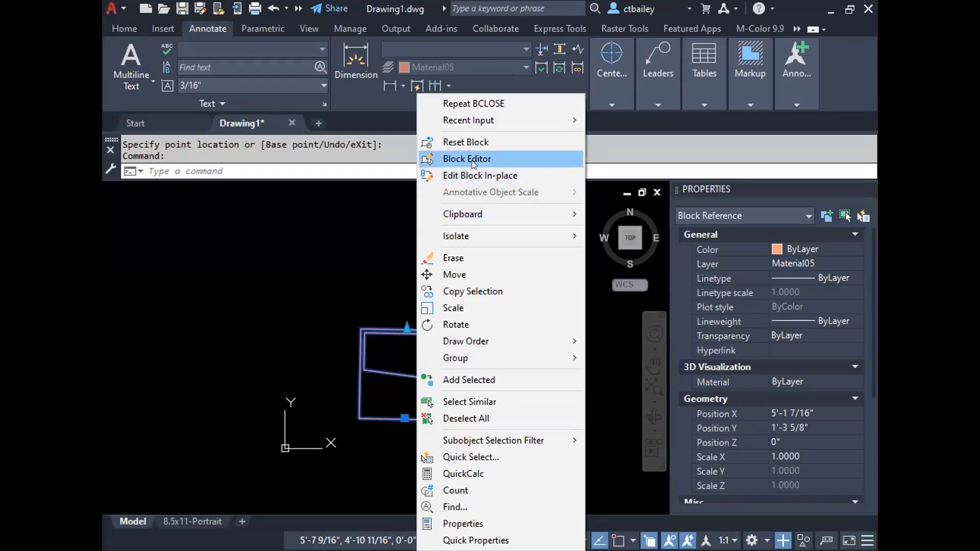
{"action": "left_click", "coordinate": [474, 162]}
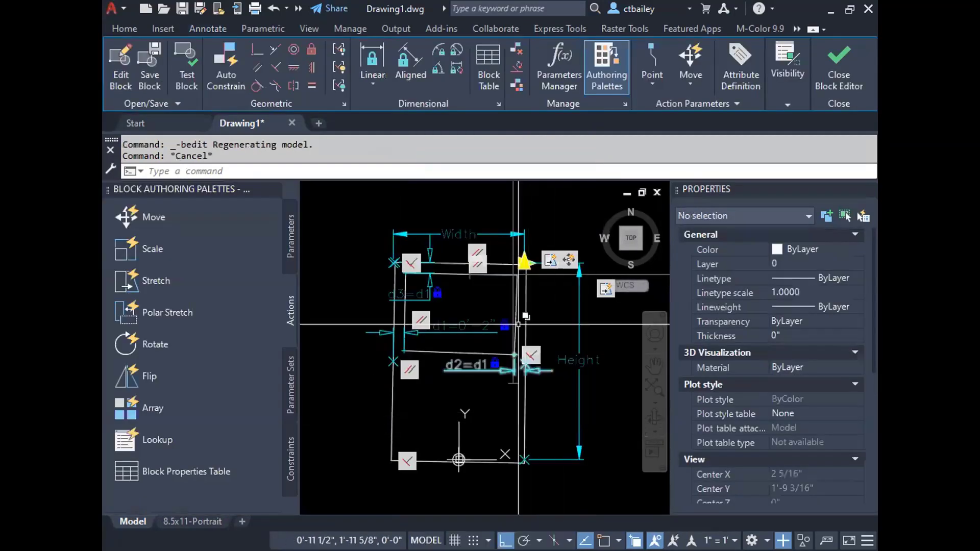
{"action": "scroll", "coordinate": [567, 259], "scroll_direction": "up", "scroll_amount": 3}
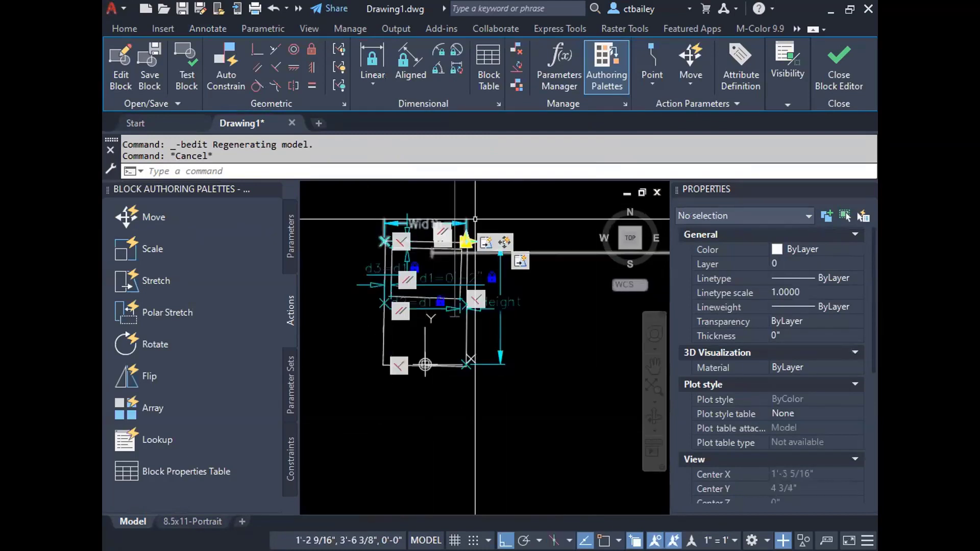
{"action": "left_click", "coordinate": [481, 244]}
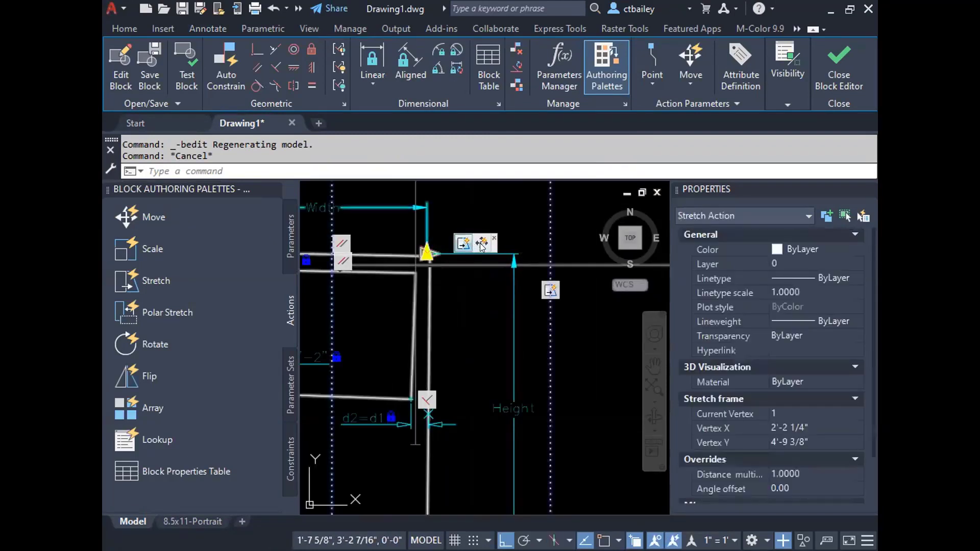
{"action": "key", "text": "Escape"}
{"action": "left_click", "coordinate": [481, 243]}
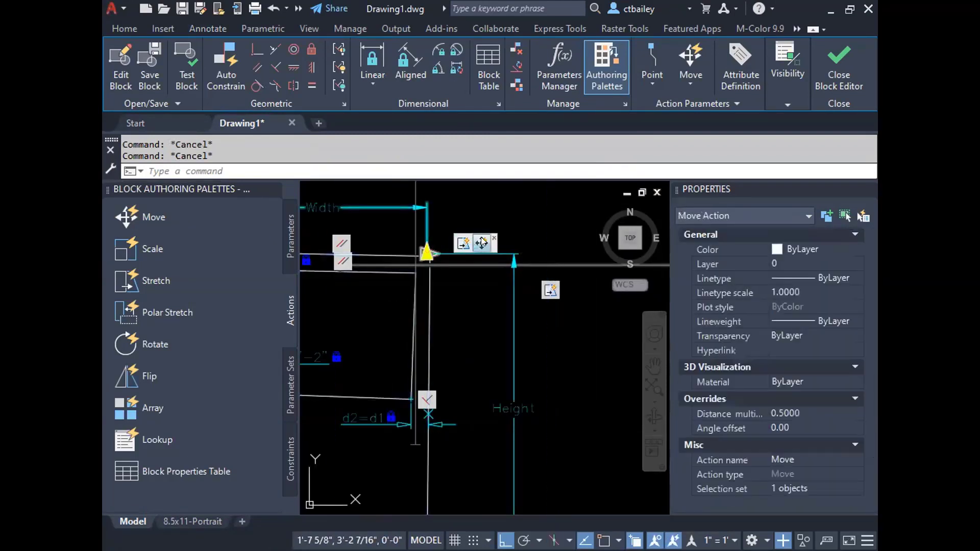
{"action": "right_click", "coordinate": [482, 243]}
{"action": "mouse_move", "coordinate": [515, 272]}
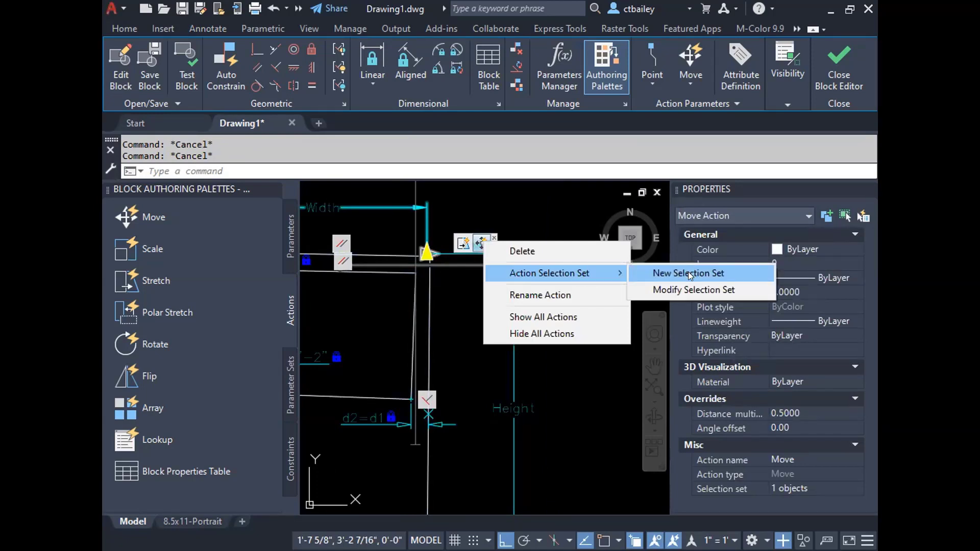
{"action": "left_click", "coordinate": [688, 273]}
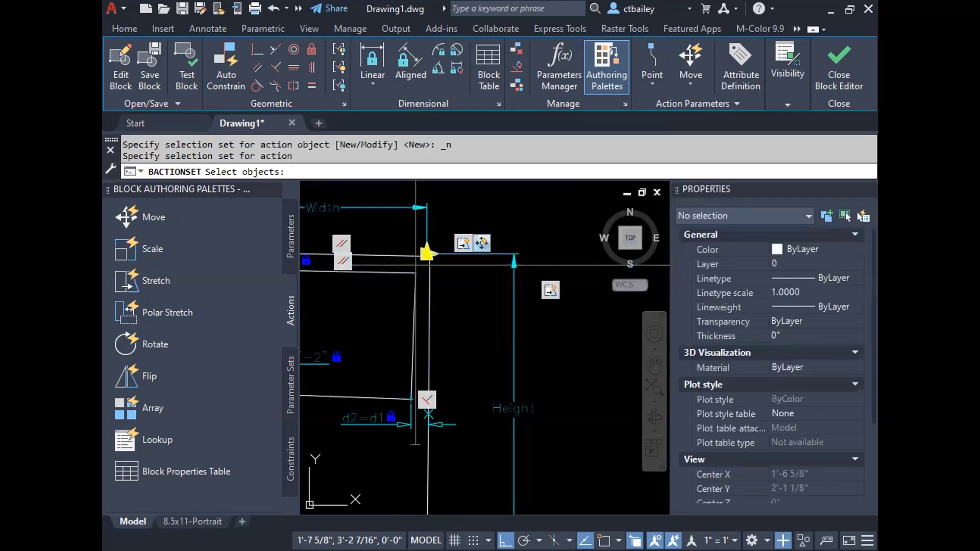
{"action": "scroll", "coordinate": [500, 207], "scroll_direction": "down", "scroll_amount": 3}
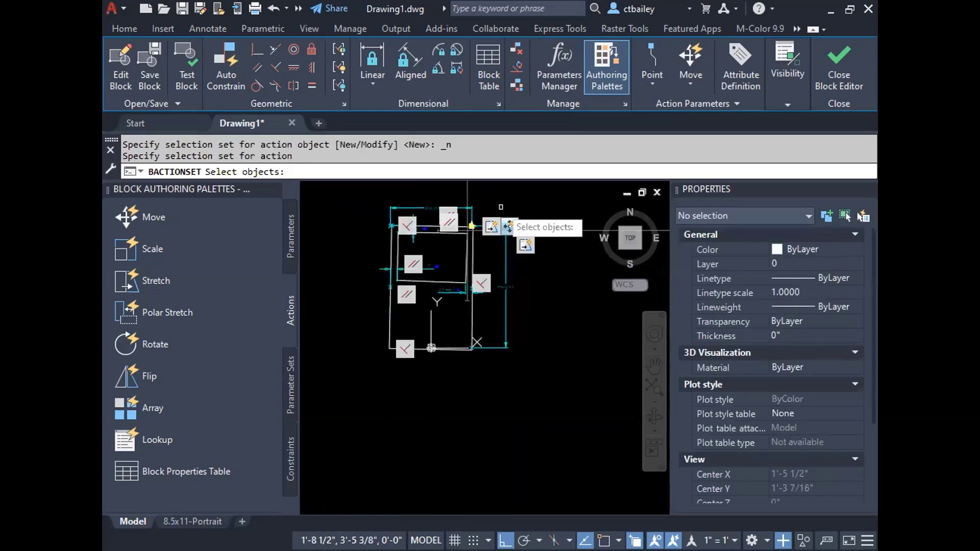
{"action": "scroll", "coordinate": [431, 355], "scroll_direction": "up", "scroll_amount": 10}
{"action": "left_click", "coordinate": [458, 296]}
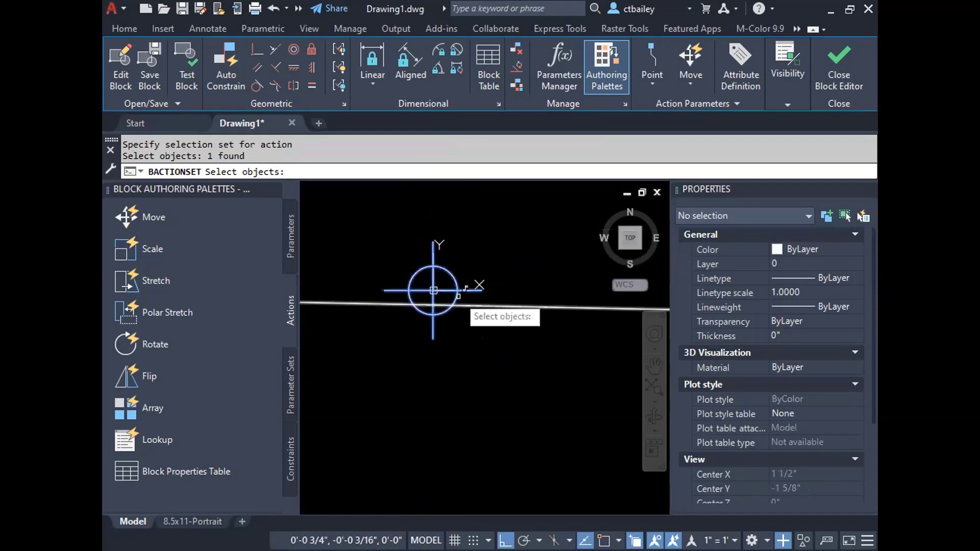
{"action": "key", "text": "Return"}
Save the block changes and exit the Block Editor.
{"action": "scroll", "coordinate": [466, 289], "scroll_direction": "down", "scroll_amount": 5}
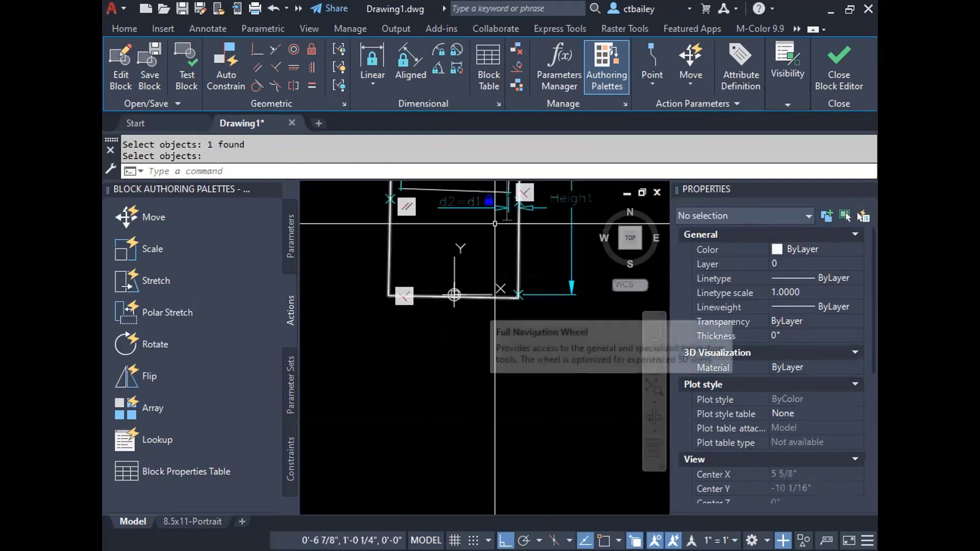
{"action": "scroll", "coordinate": [479, 225], "scroll_direction": "down", "scroll_amount": 3}
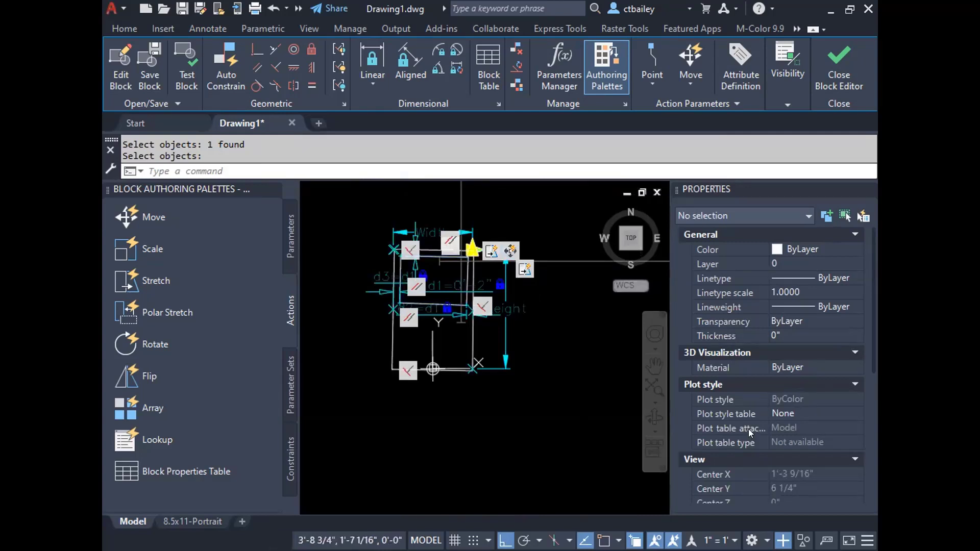
{"action": "scroll", "coordinate": [748, 429], "scroll_direction": "down", "scroll_amount": 5}
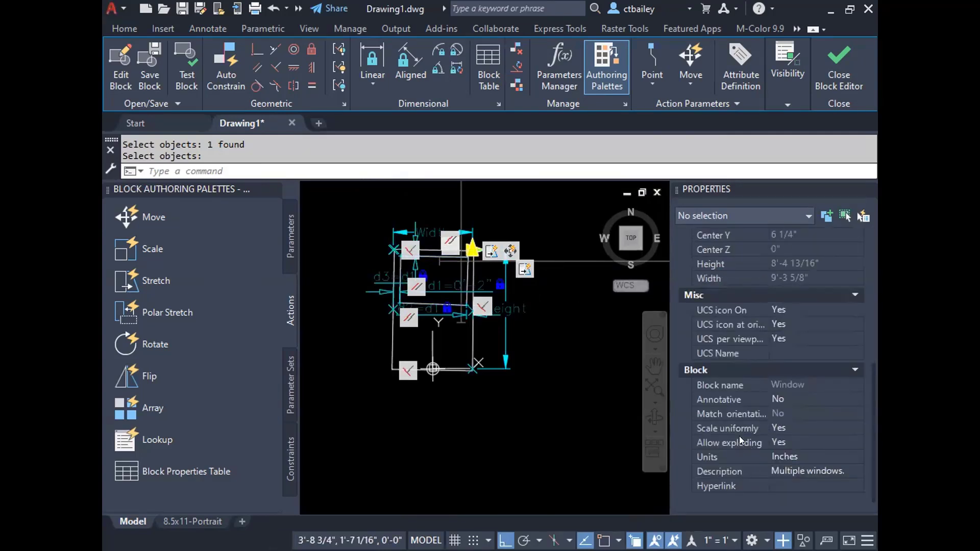
{"action": "key", "text": "Escape"}
{"action": "key", "text": "Escape"}
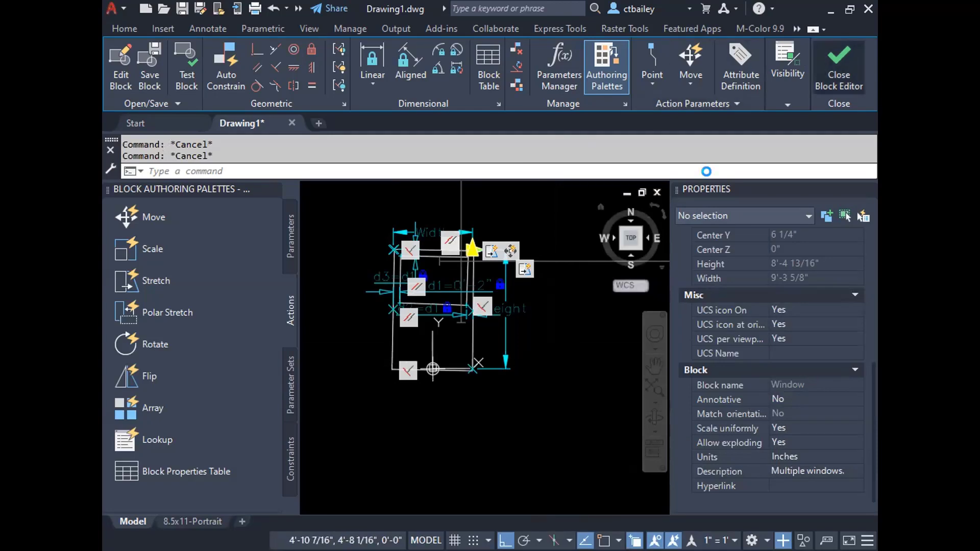
{"action": "left_click", "coordinate": [829, 60]}
{"action": "left_click", "coordinate": [433, 284]}
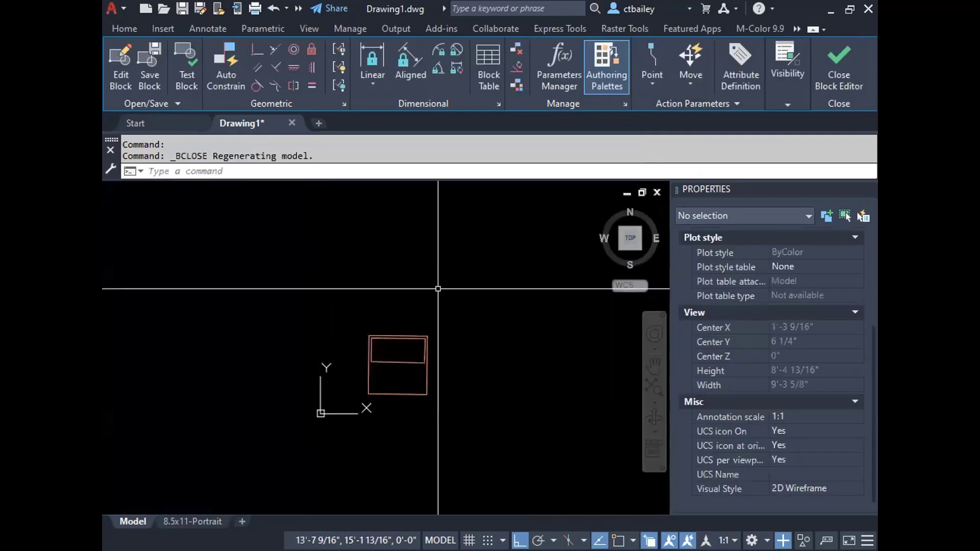
Reset the block reference, then test it by stretching it wider with its width grip.
{"action": "left_click", "coordinate": [384, 365]}
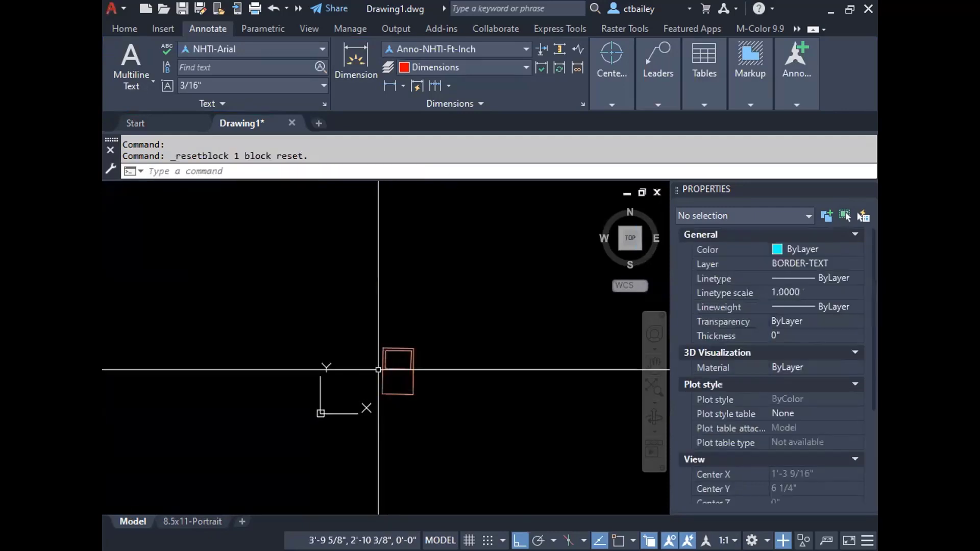
{"action": "scroll", "coordinate": [378, 364], "scroll_direction": "up", "scroll_amount": 6}
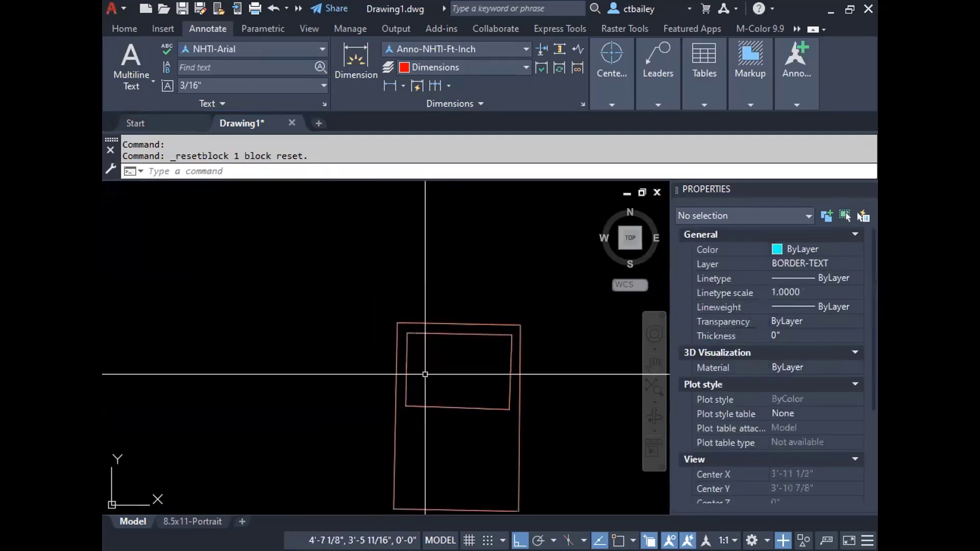
{"action": "left_click", "coordinate": [435, 328]}
{"action": "scroll", "coordinate": [439, 278], "scroll_direction": "down", "scroll_amount": 4}
{"action": "left_click", "coordinate": [453, 295]}
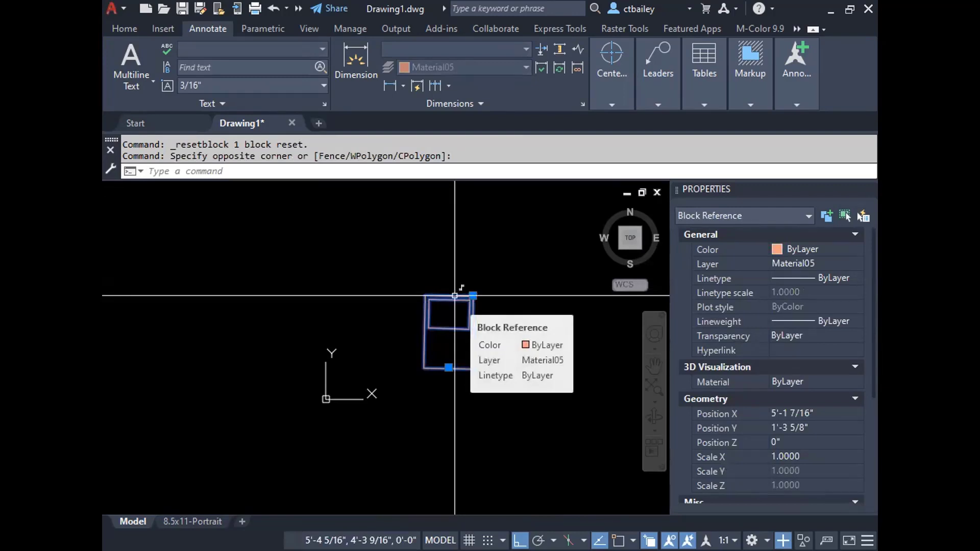
{"action": "key", "text": "Escape"}
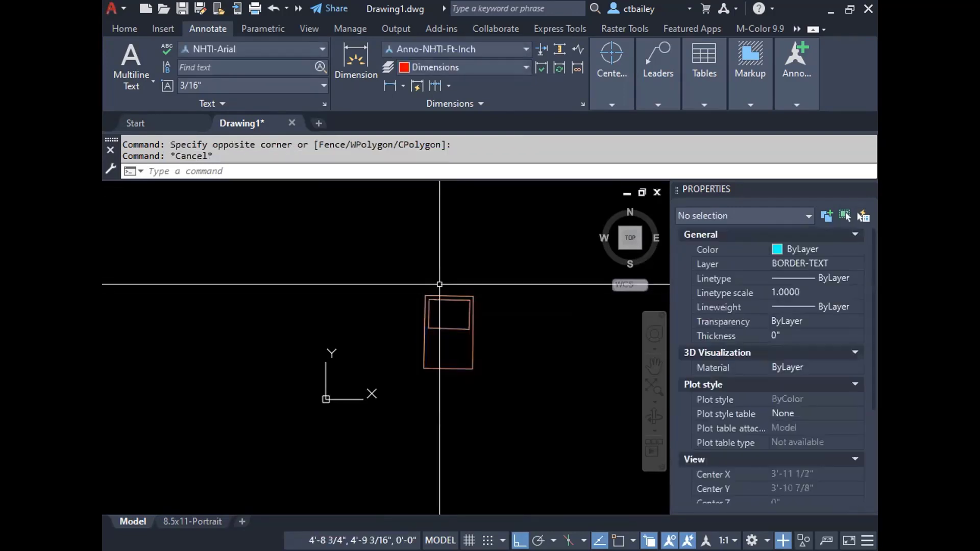
{"action": "key", "text": "Escape"}
{"action": "left_click", "coordinate": [467, 295]}
{"action": "left_click", "coordinate": [473, 295]}
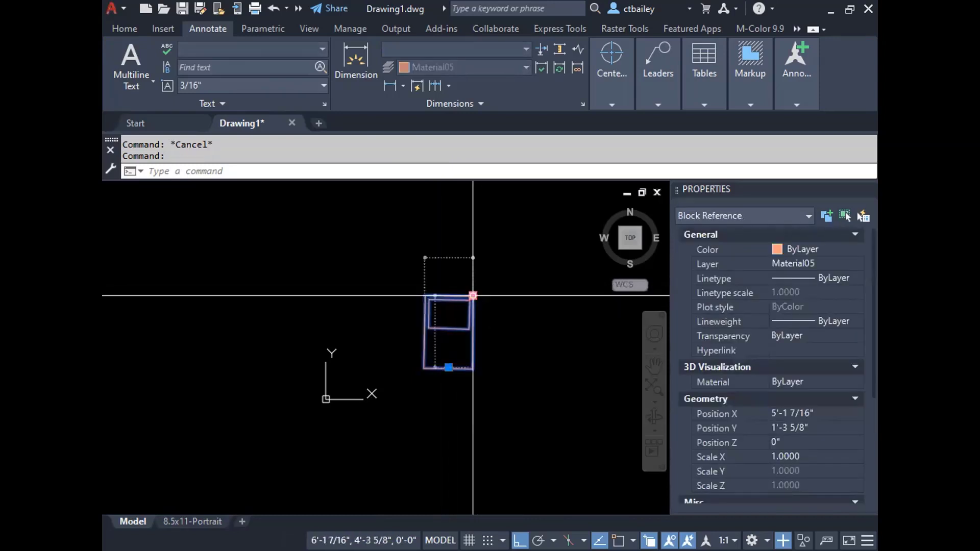
{"action": "left_click", "coordinate": [473, 295]}
{"action": "left_click", "coordinate": [497, 294]}
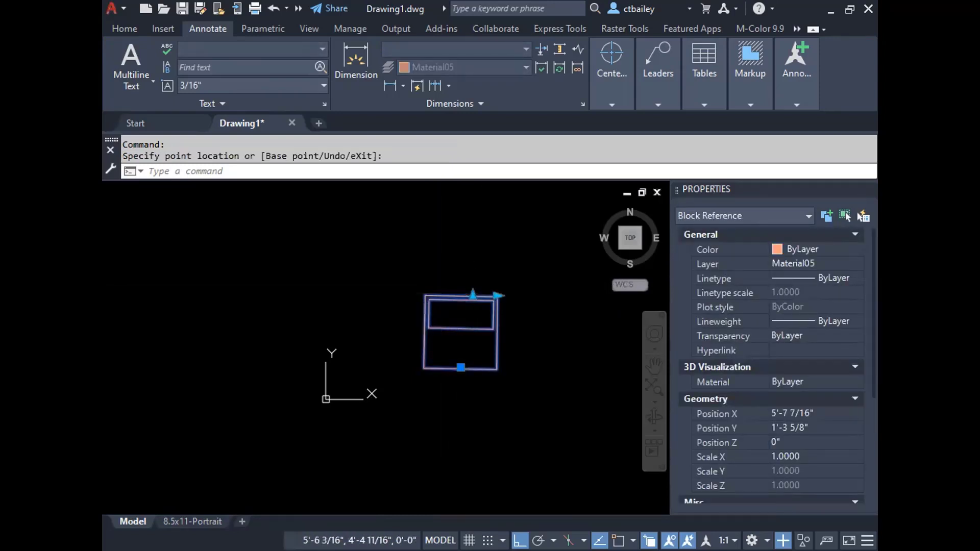
Return the widened block to its default shape with Reset Block and clear the selection.
{"action": "right_click", "coordinate": [460, 258]}
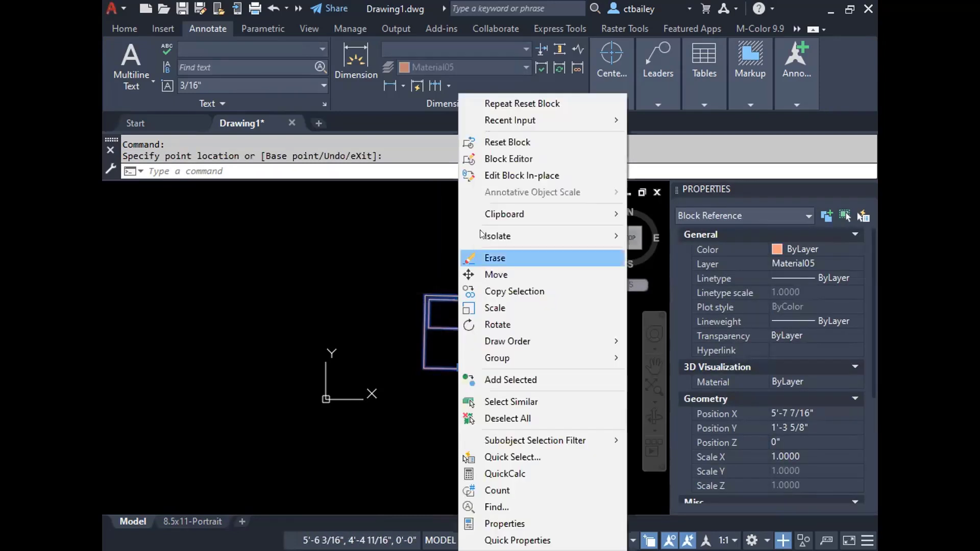
{"action": "left_click", "coordinate": [509, 143]}
{"action": "key", "text": "Escape"}
{"action": "key", "text": "Escape"}
{"action": "left_click", "coordinate": [468, 331]}
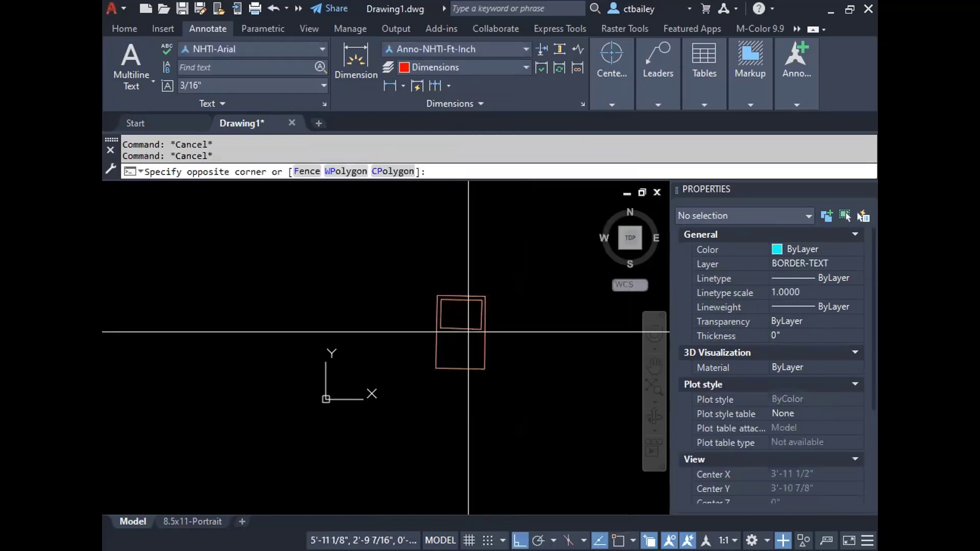
{"action": "left_click", "coordinate": [449, 317]}
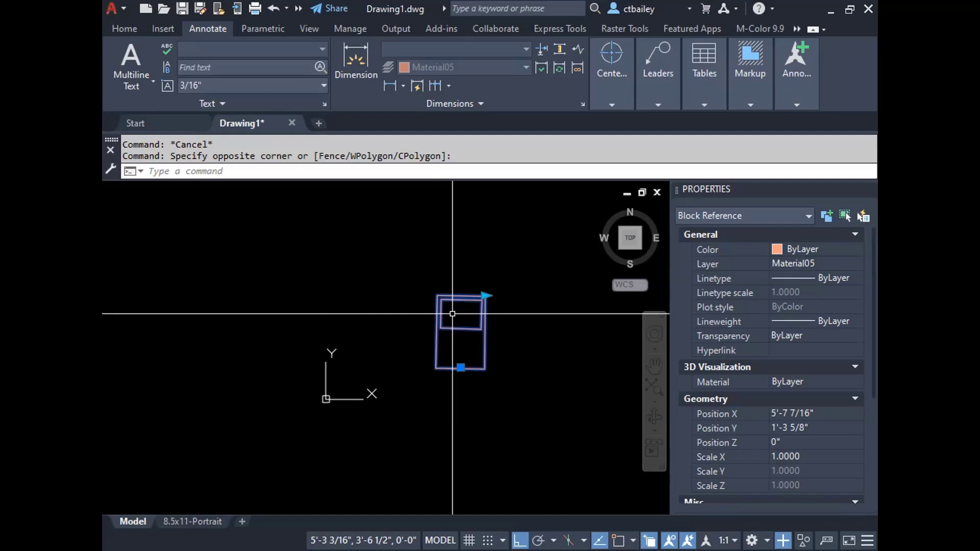
{"action": "key", "text": "Escape"}
{"action": "scroll", "coordinate": [453, 337], "scroll_direction": "up", "scroll_amount": 2}
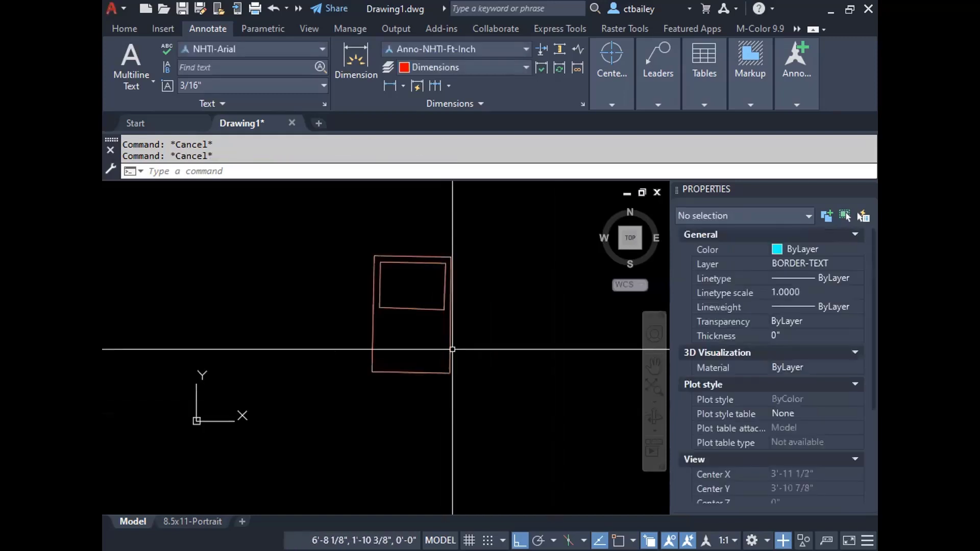
Reopen the block in the Block Editor, draw a small circle as a doorknob near the left edge below the inner rectangle, and save the changes on exit.
{"action": "left_click", "coordinate": [411, 307]}
{"action": "right_click", "coordinate": [422, 280]}
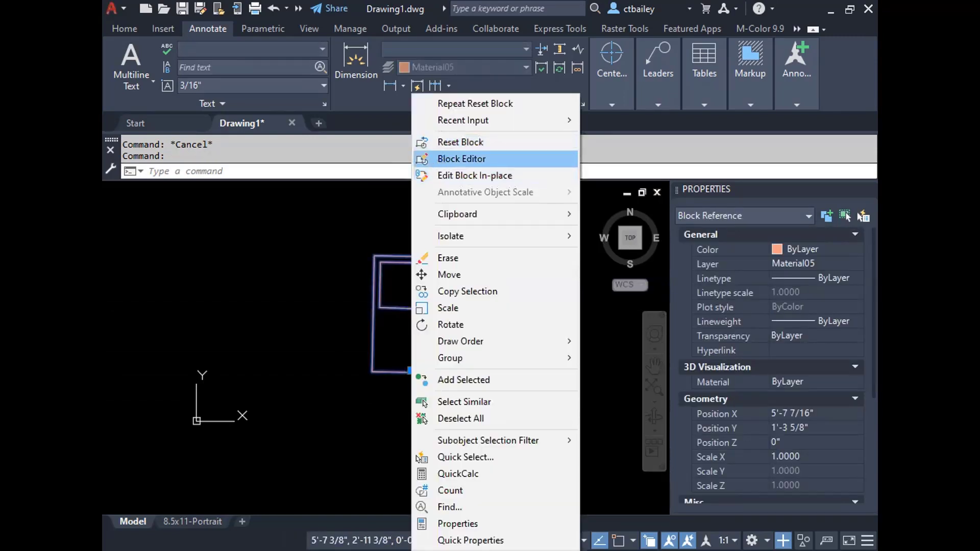
{"action": "left_click", "coordinate": [436, 159]}
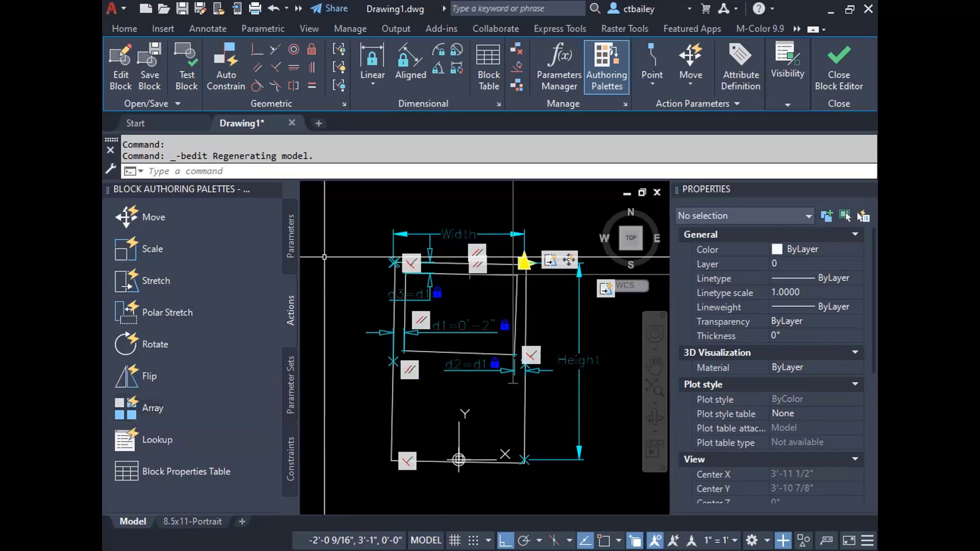
{"action": "left_click", "coordinate": [153, 280]}
{"action": "scroll", "coordinate": [410, 357], "scroll_direction": "up", "scroll_amount": 4}
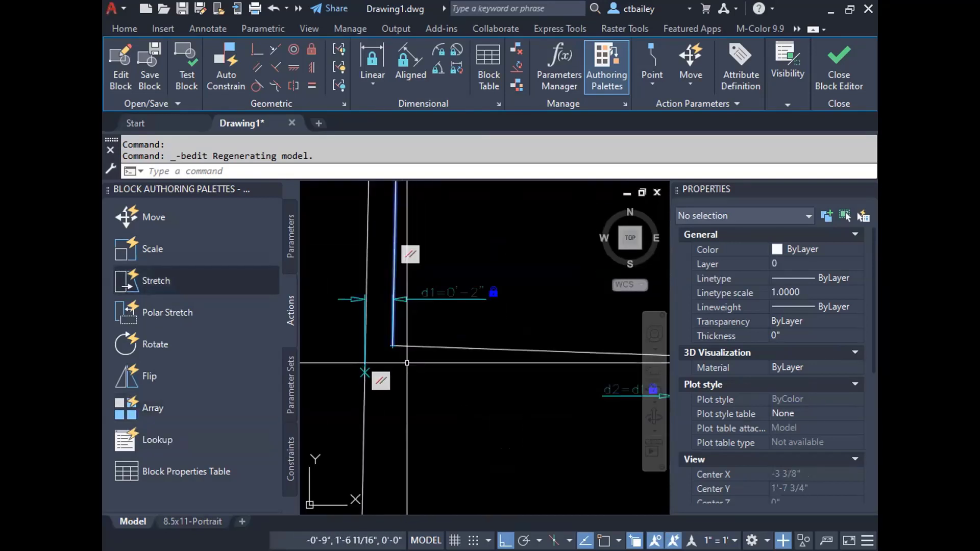
{"action": "key", "text": "Escape"}
{"action": "key", "text": "Escape"}
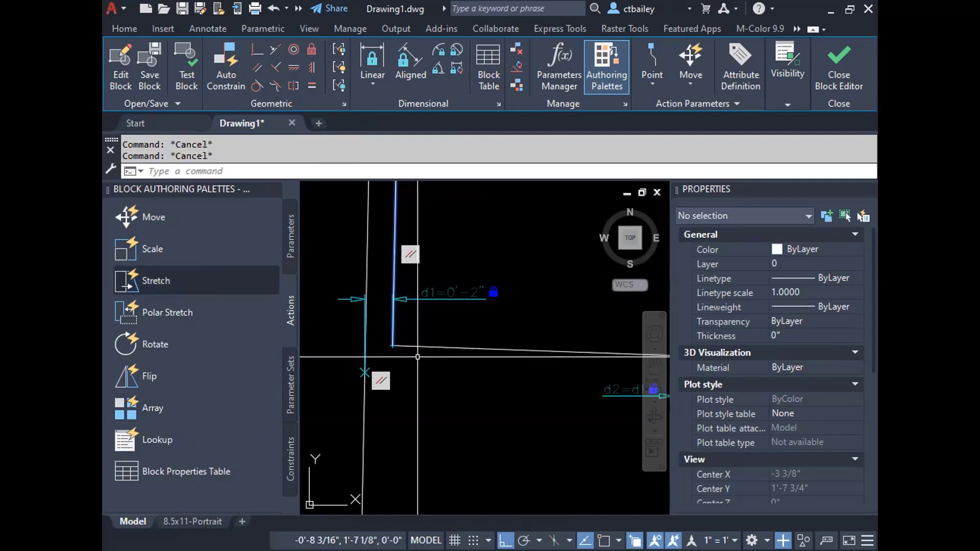
{"action": "type", "text": "CIR"}
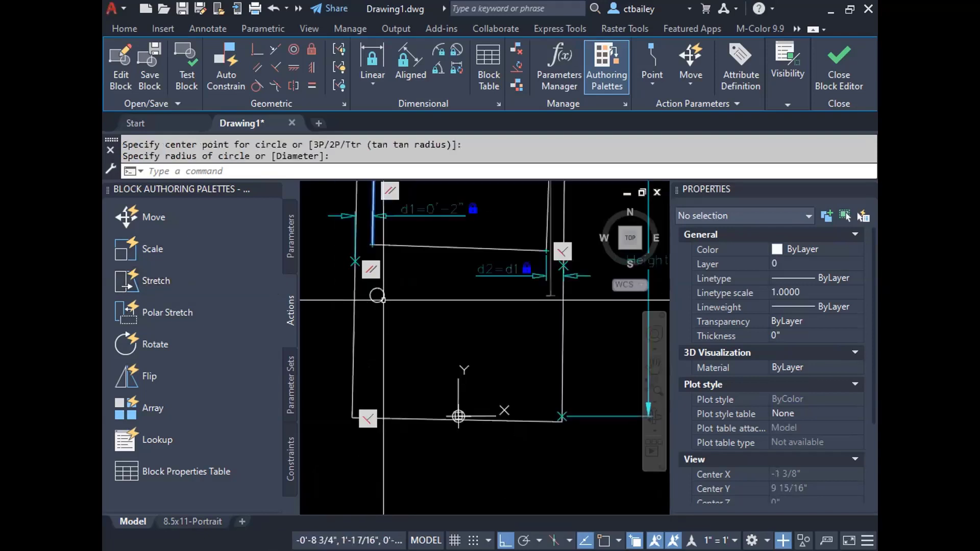
{"action": "scroll", "coordinate": [383, 299], "scroll_direction": "down", "scroll_amount": 2}
{"action": "left_click", "coordinate": [837, 69]}
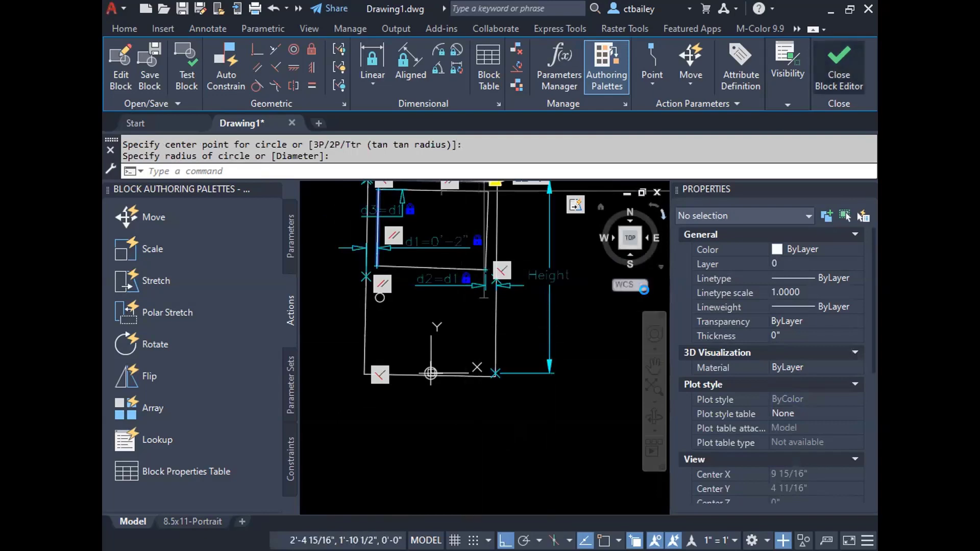
{"action": "left_click", "coordinate": [384, 268]}
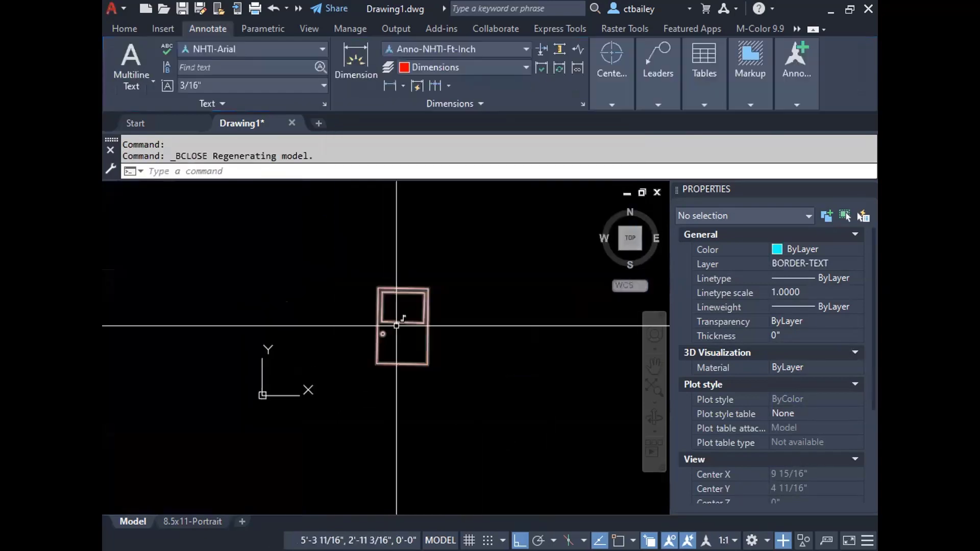
Test the door block by stretching it wider and lowering its height with the grips, and restore it with Reset Block.
{"action": "scroll", "coordinate": [396, 326], "scroll_direction": "up", "scroll_amount": 4}
{"action": "left_click", "coordinate": [367, 292]}
{"action": "left_click", "coordinate": [476, 222]}
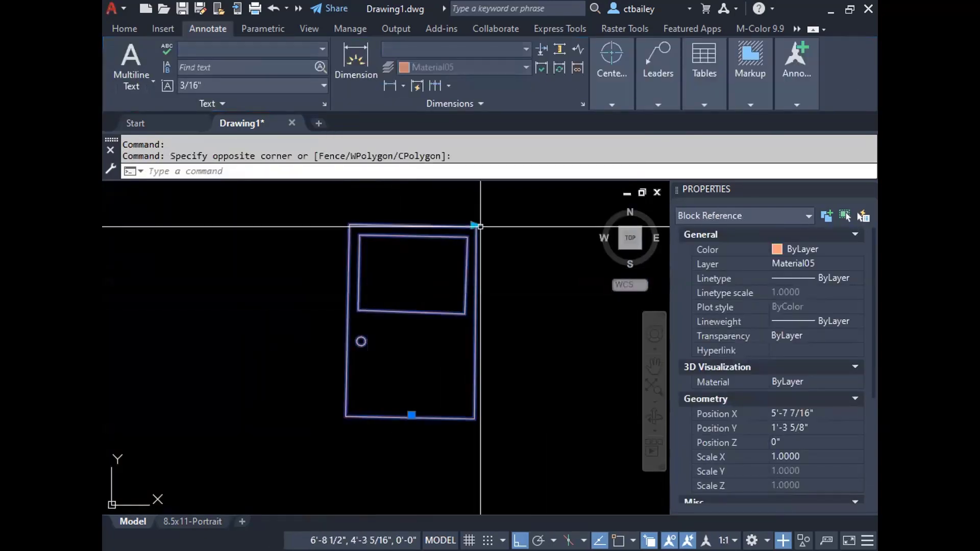
{"action": "left_click", "coordinate": [475, 225]}
{"action": "left_click", "coordinate": [520, 228]}
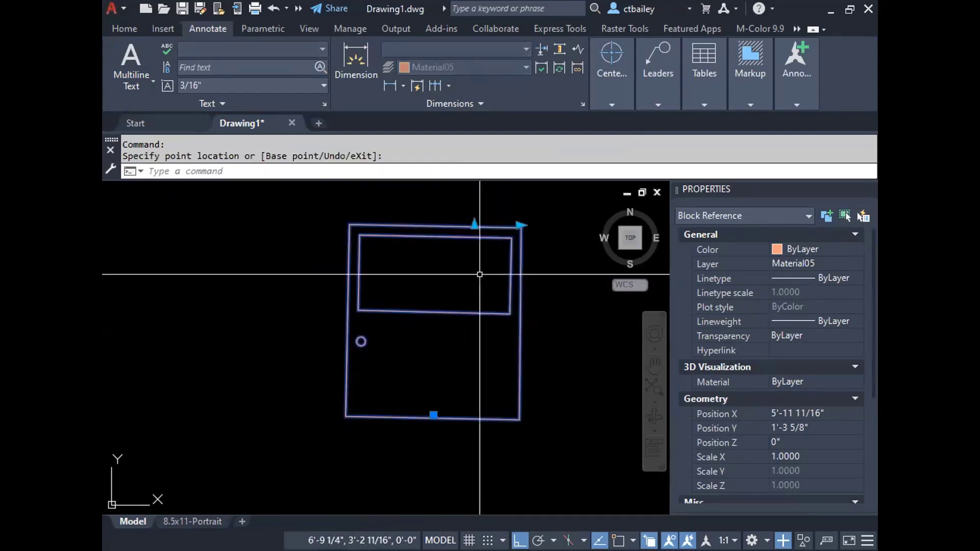
{"action": "left_click", "coordinate": [475, 225]}
{"action": "left_click", "coordinate": [475, 242]}
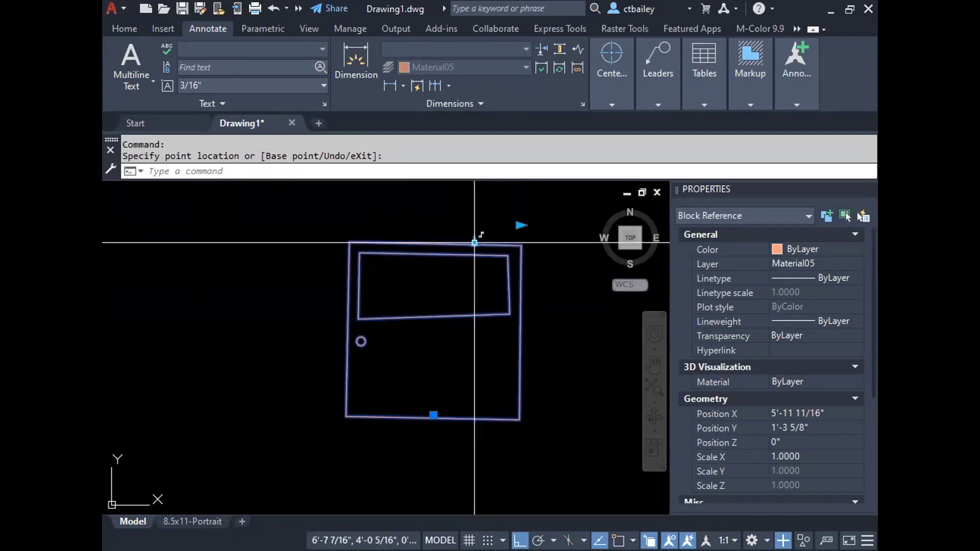
{"action": "right_click", "coordinate": [473, 235]}
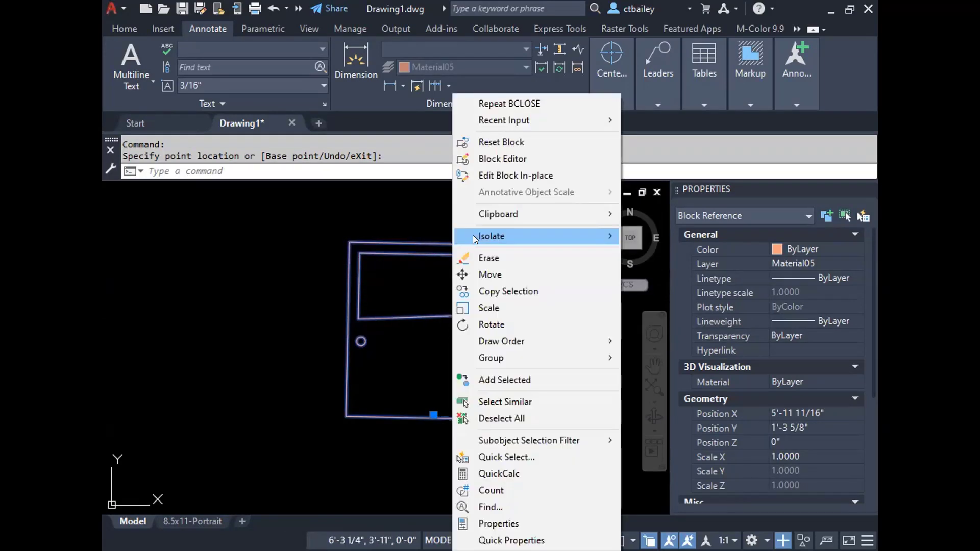
{"action": "left_click", "coordinate": [497, 143]}
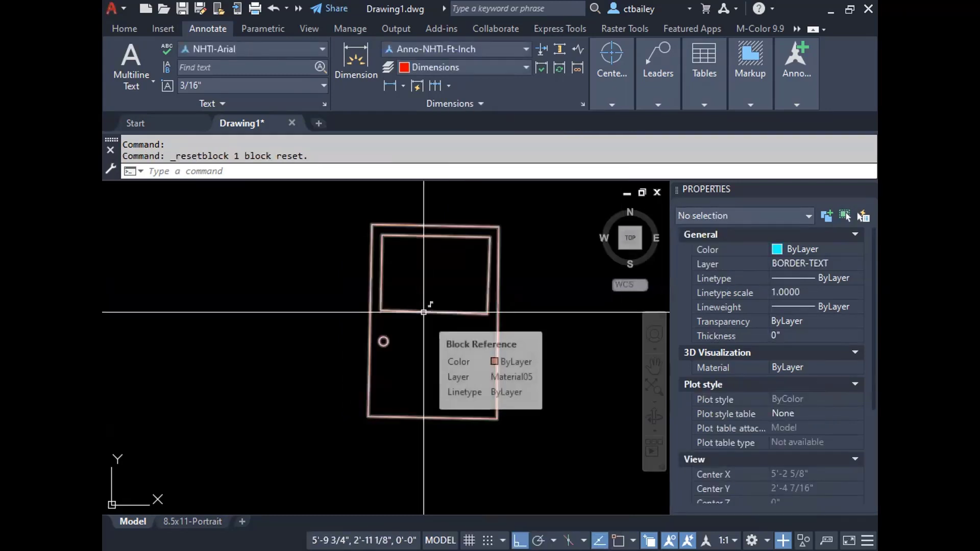
Reopen the block in the Block Editor and add a Flip parameter with a vertical reflection line through the base point, placing its label left of the door.
{"action": "left_click", "coordinate": [424, 312]}
{"action": "right_click", "coordinate": [421, 308]}
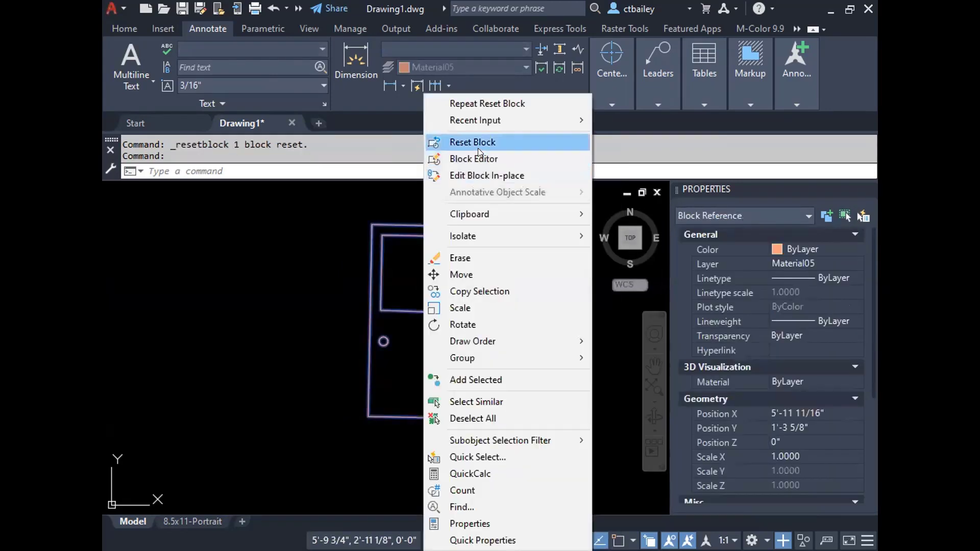
{"action": "left_click", "coordinate": [469, 157]}
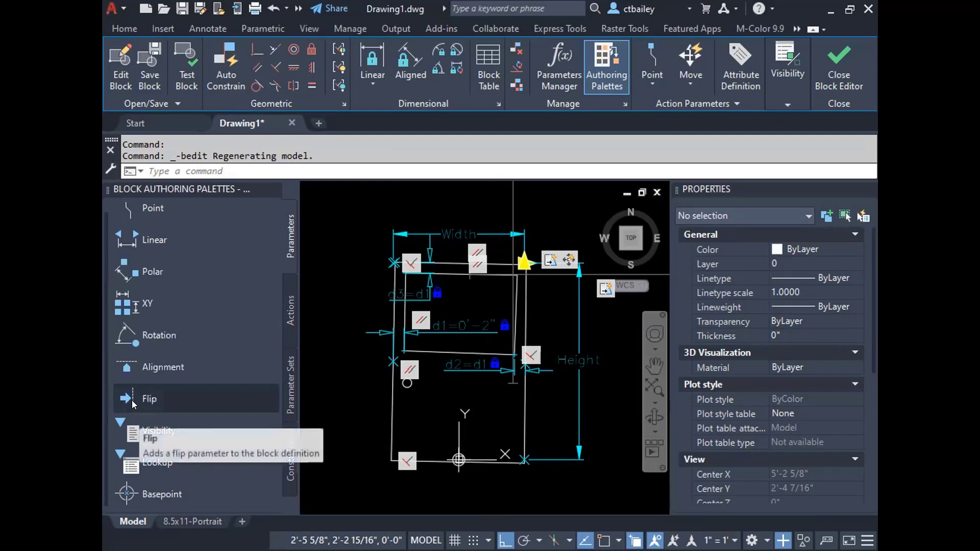
{"action": "left_click", "coordinate": [148, 399]}
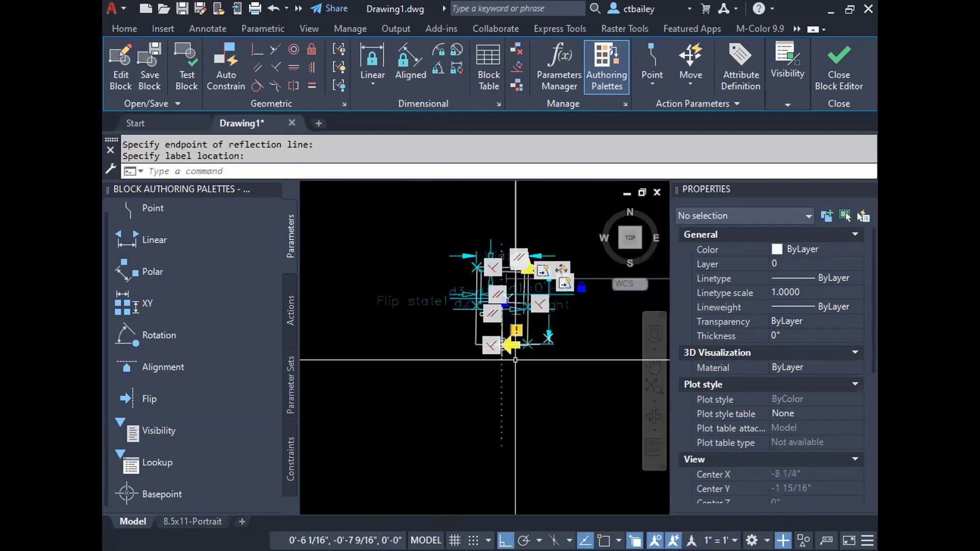
{"action": "scroll", "coordinate": [463, 319], "scroll_direction": "up", "scroll_amount": 2}
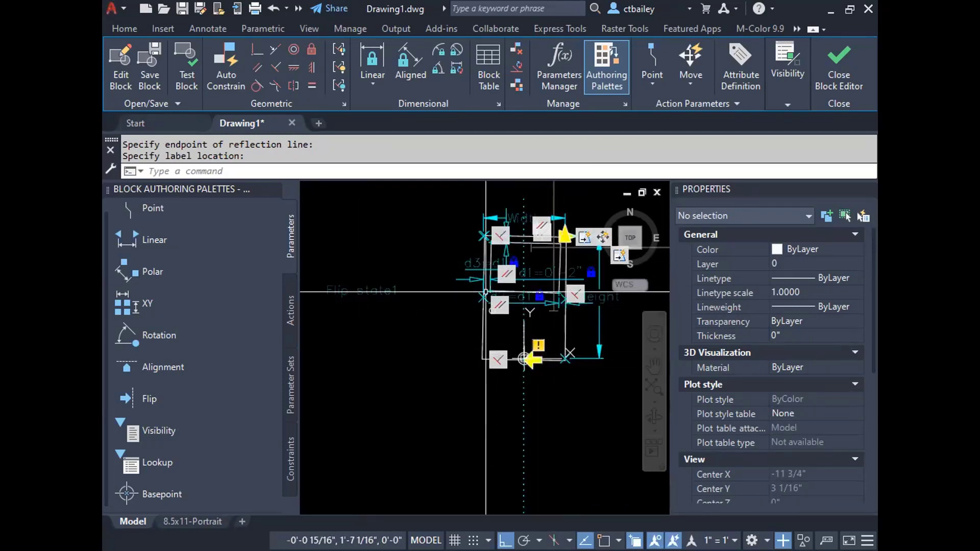
Assign a Flip action to the flip parameter with only the doorknob circle as its selection set, and save the block changes on exit.
{"action": "left_click", "coordinate": [290, 312]}
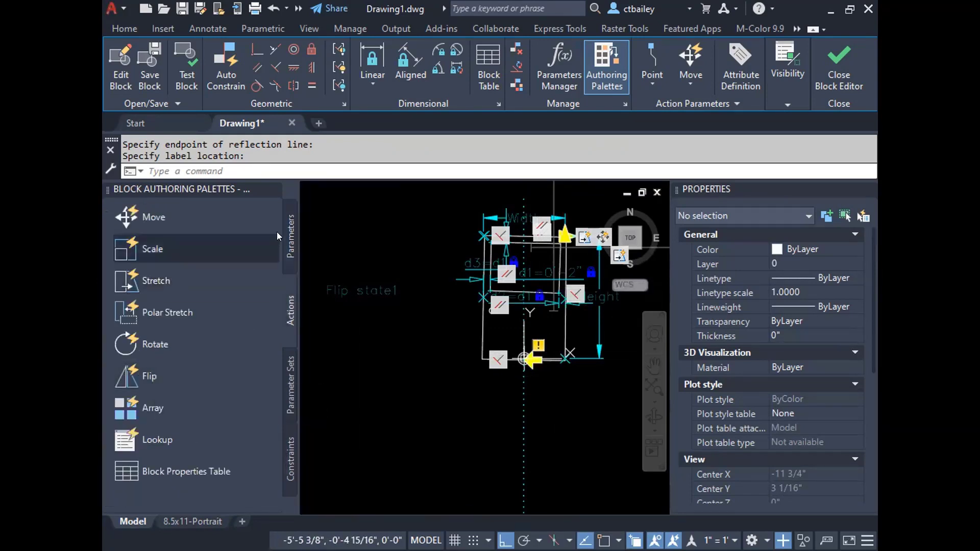
{"action": "left_click", "coordinate": [289, 235]}
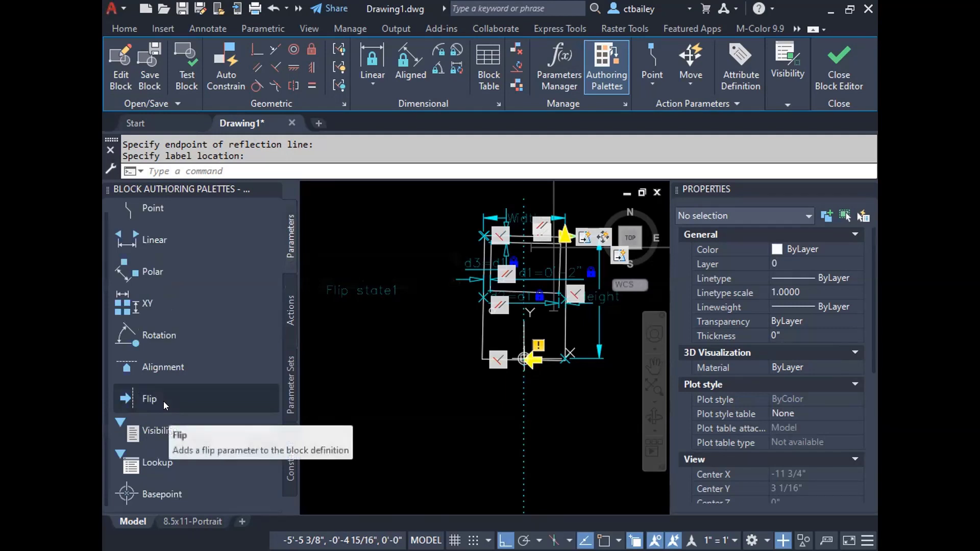
{"action": "left_click", "coordinate": [289, 312]}
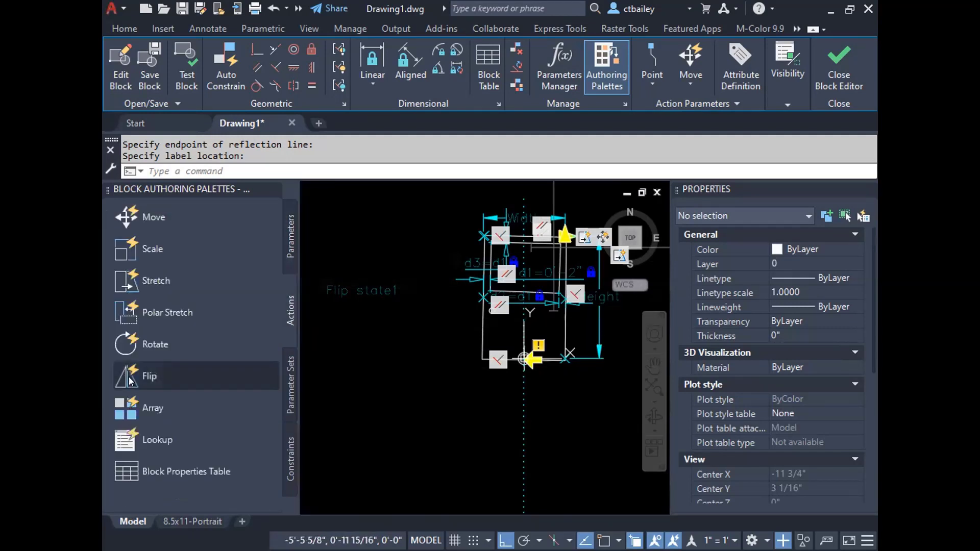
{"action": "left_click", "coordinate": [130, 380]}
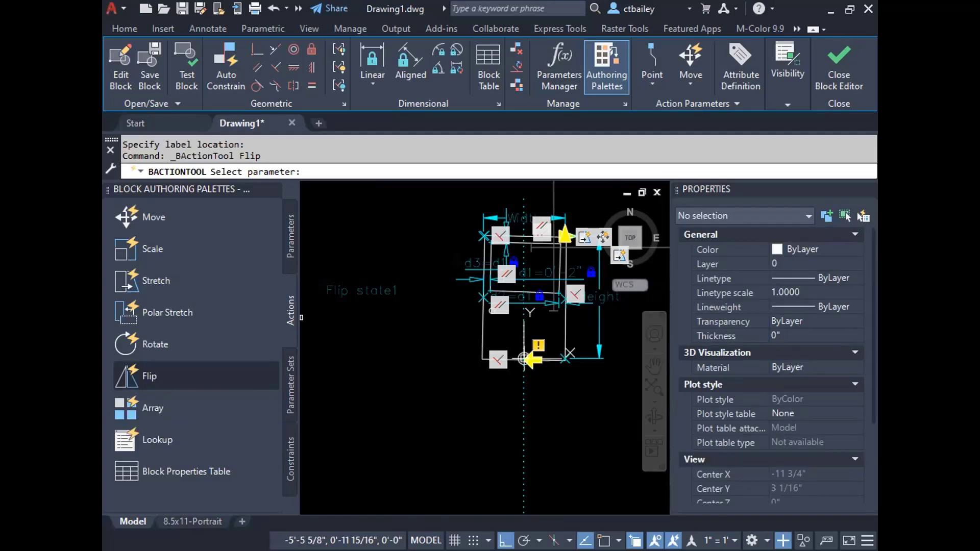
{"action": "left_click", "coordinate": [380, 290]}
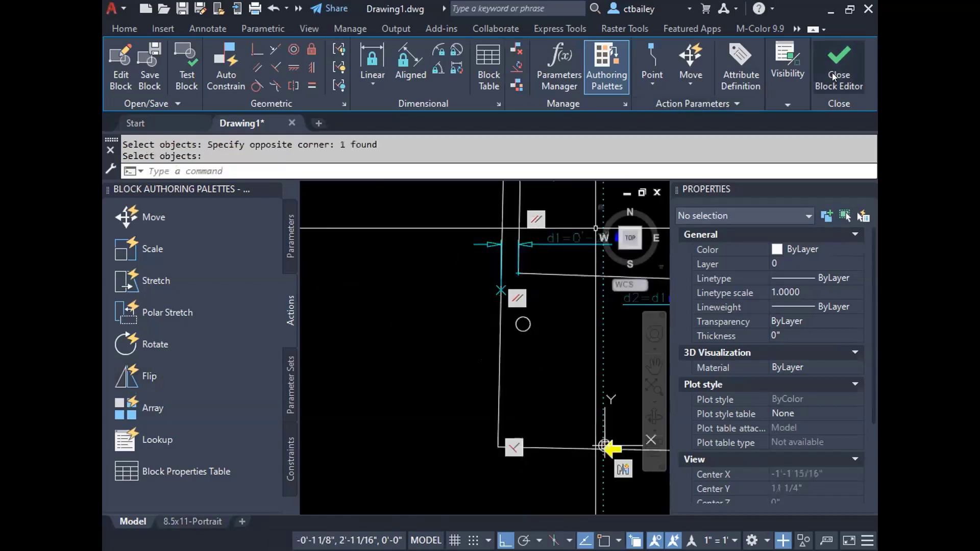
{"action": "left_click", "coordinate": [832, 72]}
{"action": "left_click", "coordinate": [438, 324]}
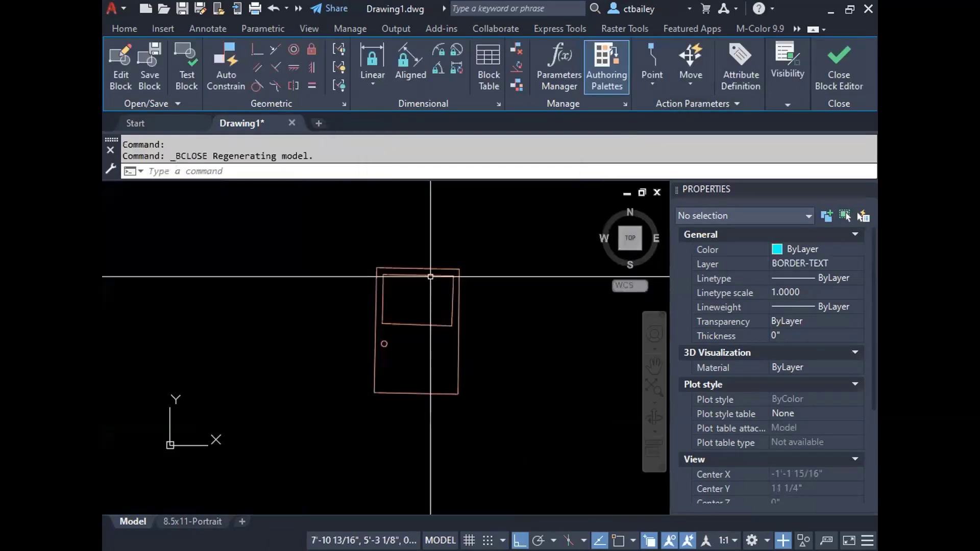
Examine where the flip grip sits relative to the base point on the door block's lower edge, and clear the selection.
{"action": "left_click", "coordinate": [430, 268]}
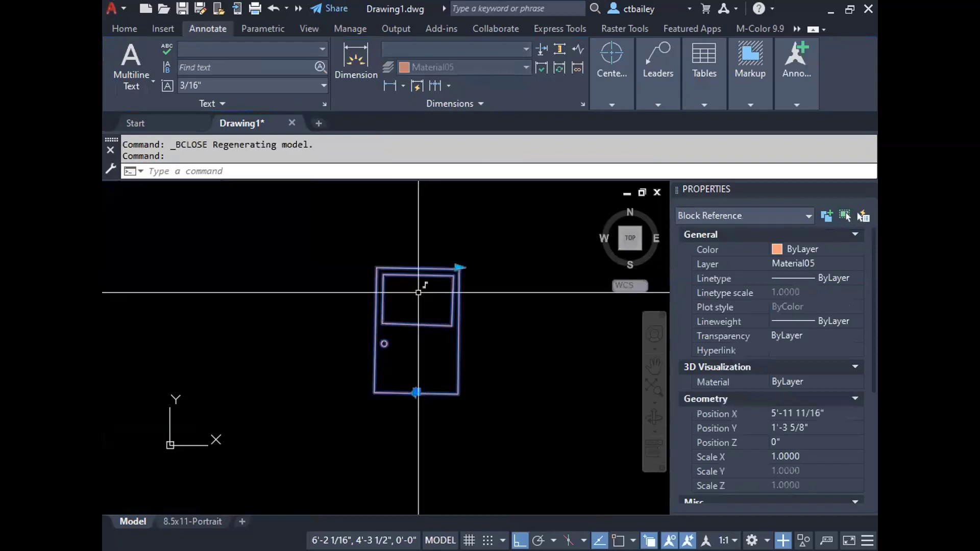
{"action": "scroll", "coordinate": [417, 387], "scroll_direction": "up", "scroll_amount": 10}
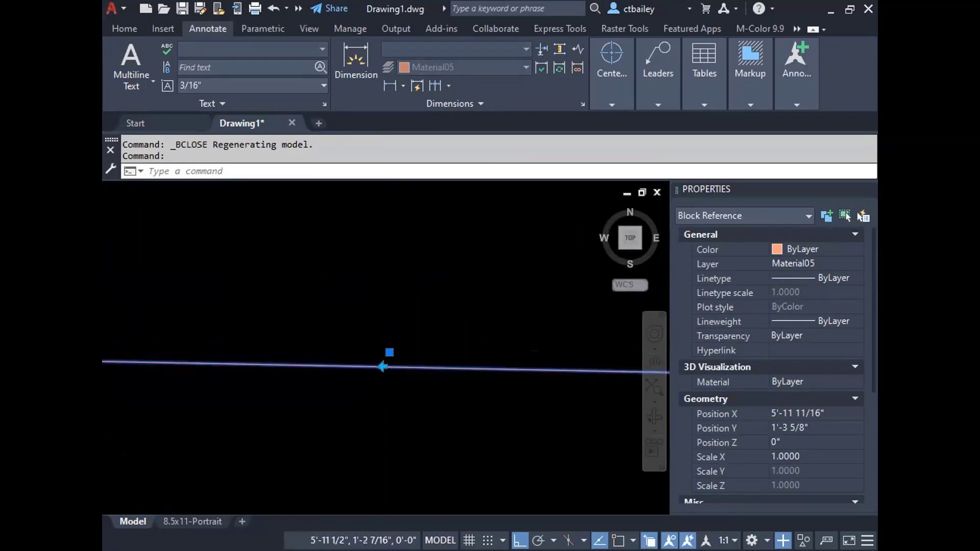
{"action": "scroll", "coordinate": [385, 356], "scroll_direction": "down", "scroll_amount": 8}
{"action": "key", "text": "Escape"}
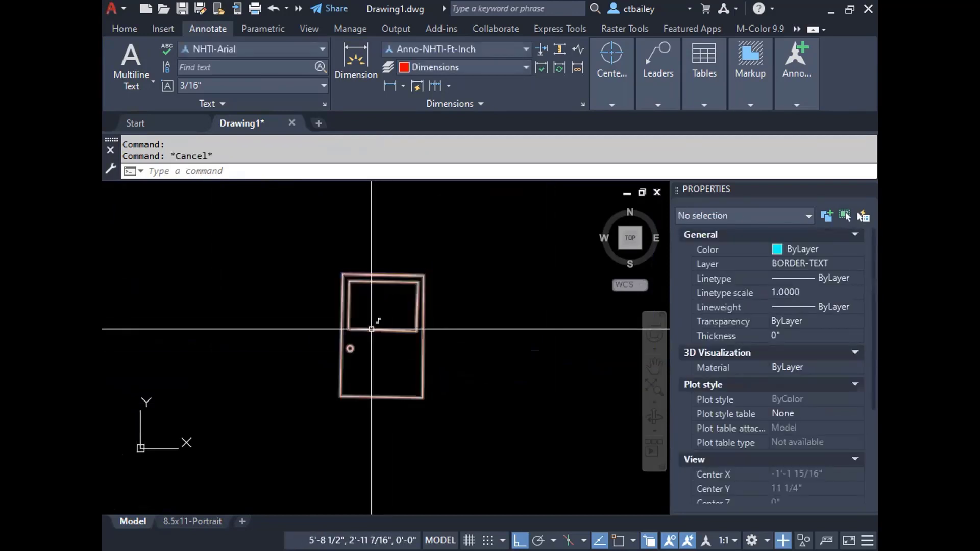
Reopen the block in the Block Editor, move the flip grip just outside the door's lower-left corner, and save the block changes on exit.
{"action": "left_click", "coordinate": [371, 329]}
{"action": "right_click", "coordinate": [371, 329]}
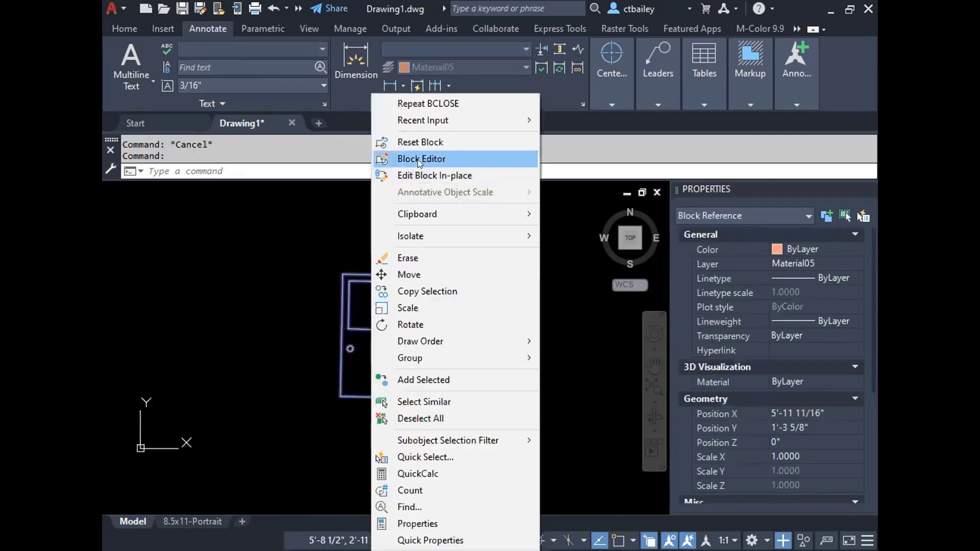
{"action": "left_click", "coordinate": [417, 159]}
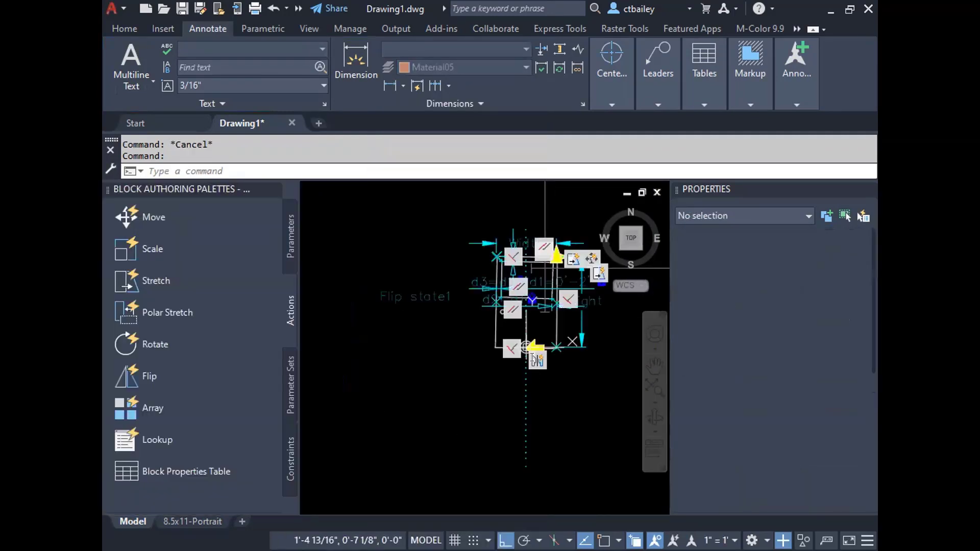
{"action": "left_click", "coordinate": [527, 343]}
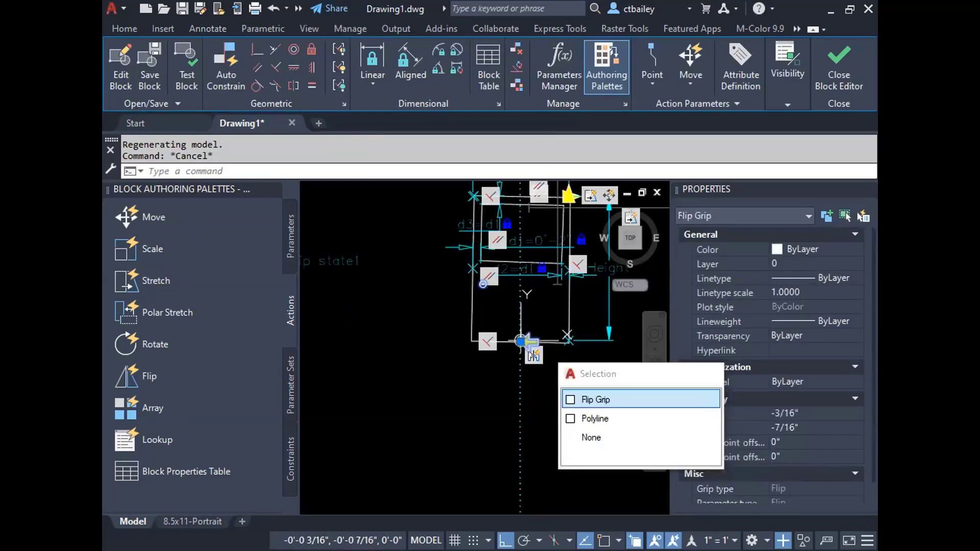
{"action": "left_click", "coordinate": [526, 343]}
{"action": "scroll", "coordinate": [483, 410], "scroll_direction": "down", "scroll_amount": 2}
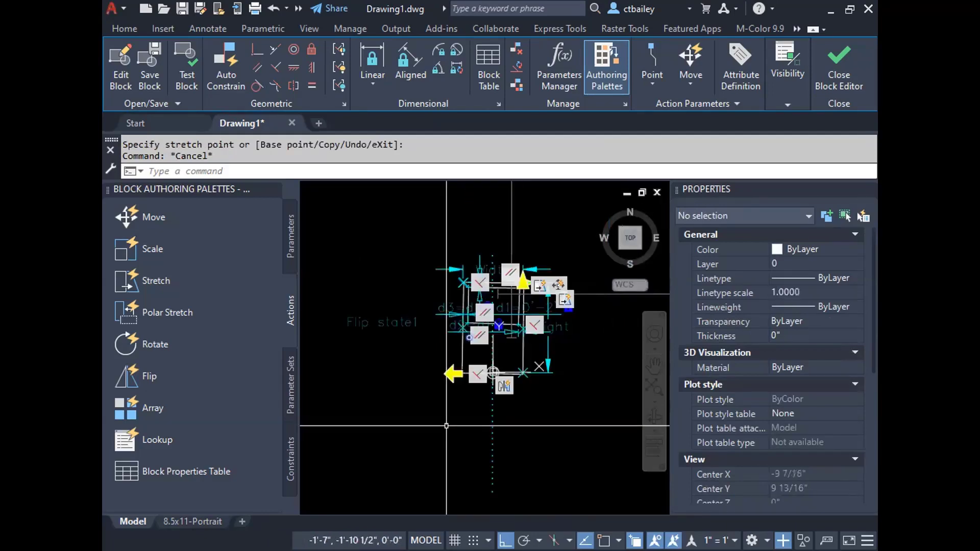
{"action": "left_click", "coordinate": [820, 76]}
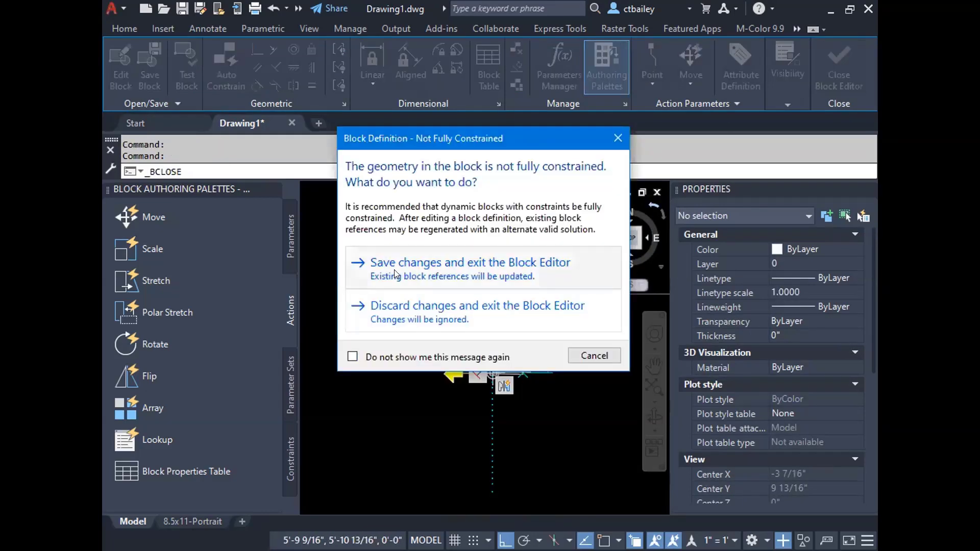
{"action": "left_click", "coordinate": [393, 270]}
Test the flip grip on the door block by mirroring the doorknob to the right side and flipping it back.
{"action": "middle_click_drag", "start_coordinate": [477, 415], "coordinate": [546, 376]}
{"action": "scroll", "coordinate": [440, 271], "scroll_direction": "up", "scroll_amount": 2}
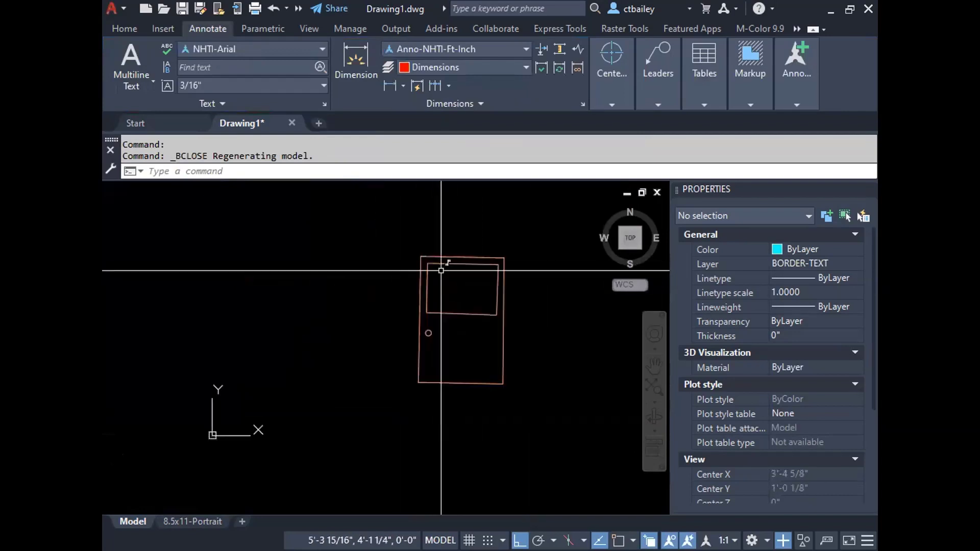
{"action": "scroll", "coordinate": [441, 270], "scroll_direction": "up", "scroll_amount": 2}
{"action": "left_click", "coordinate": [442, 259]}
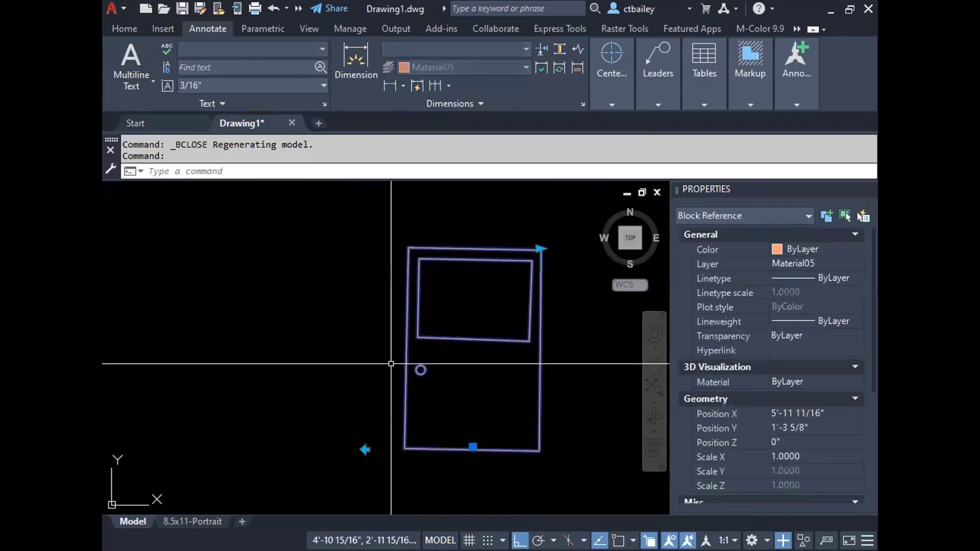
{"action": "left_click", "coordinate": [363, 449]}
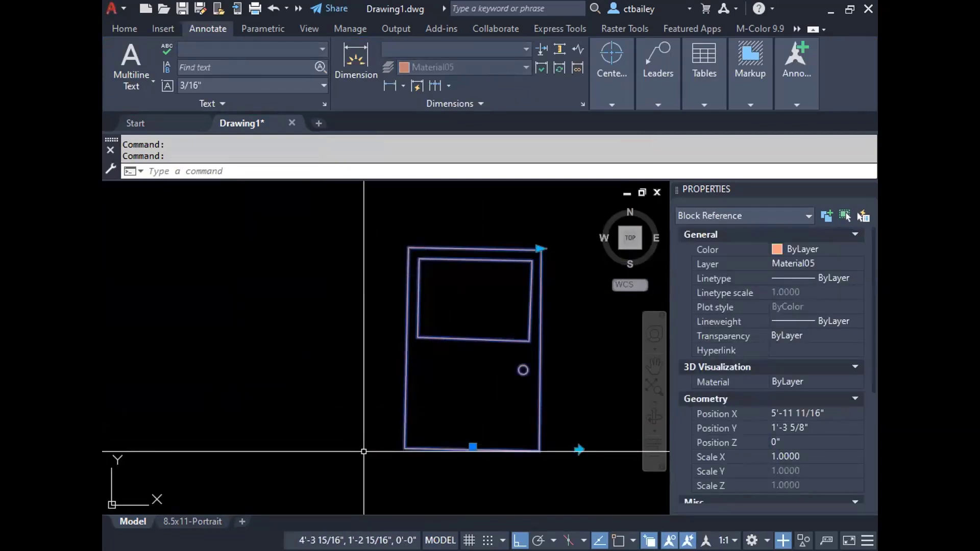
{"action": "left_click", "coordinate": [581, 450]}
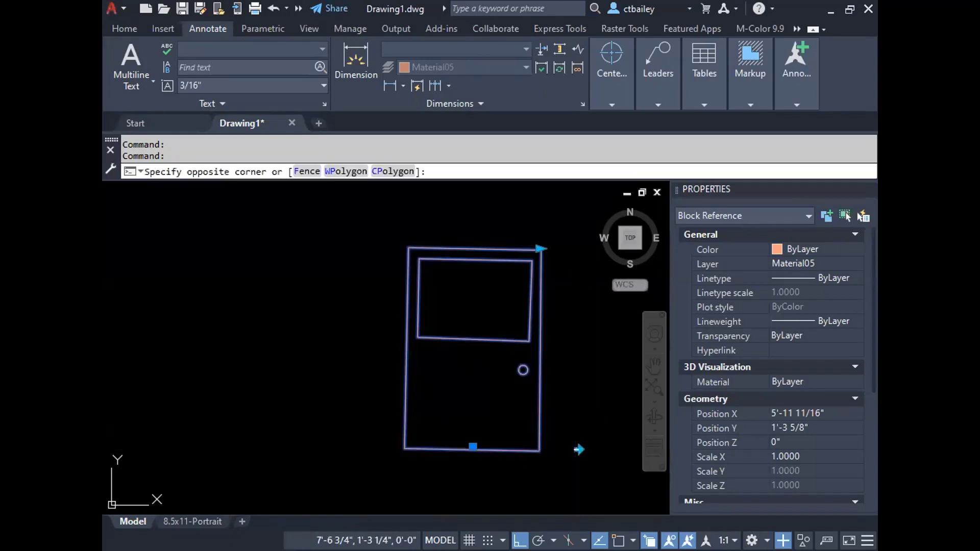
{"action": "left_click", "coordinate": [578, 449]}
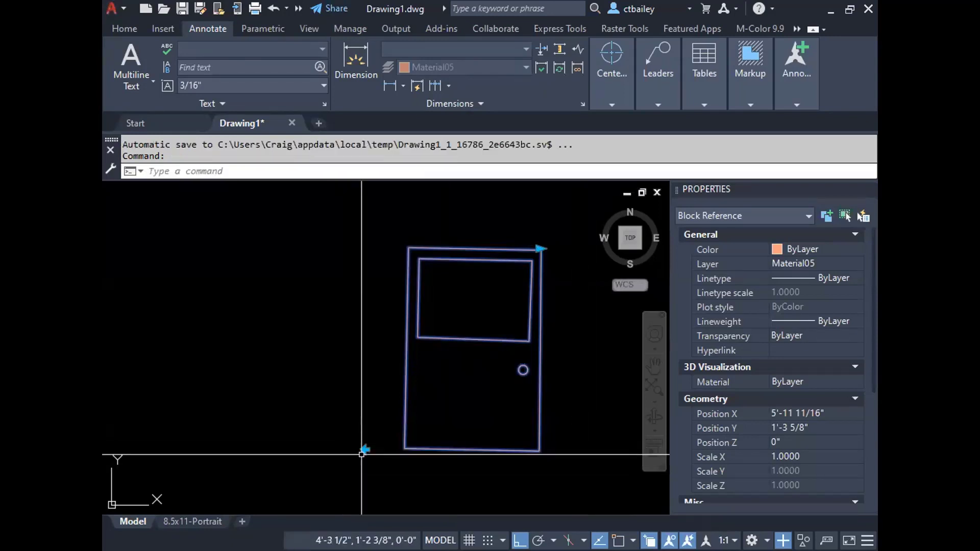
Recheck the flip grip by flipping the doorknob to the left side and back to the right, and clear the selection.
{"action": "left_click", "coordinate": [578, 449]}
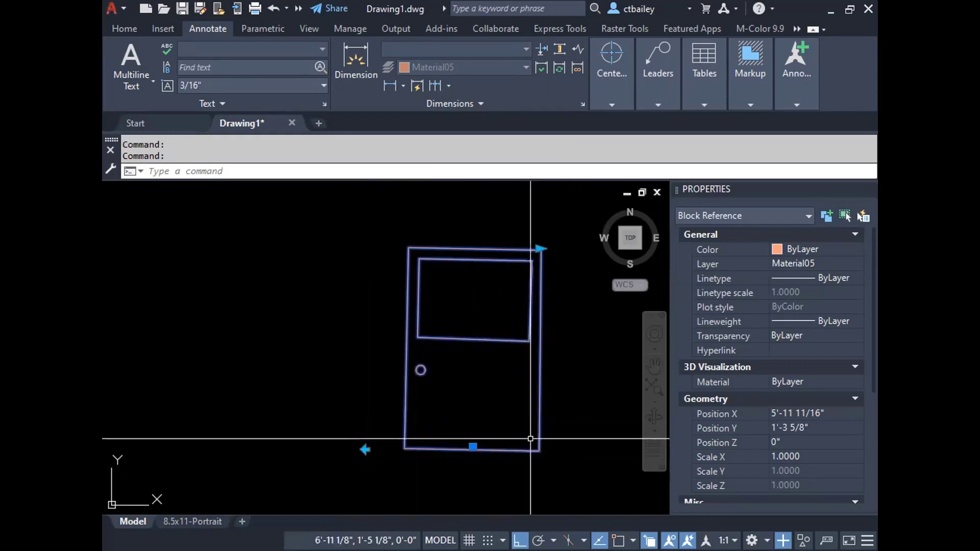
{"action": "left_click", "coordinate": [365, 449]}
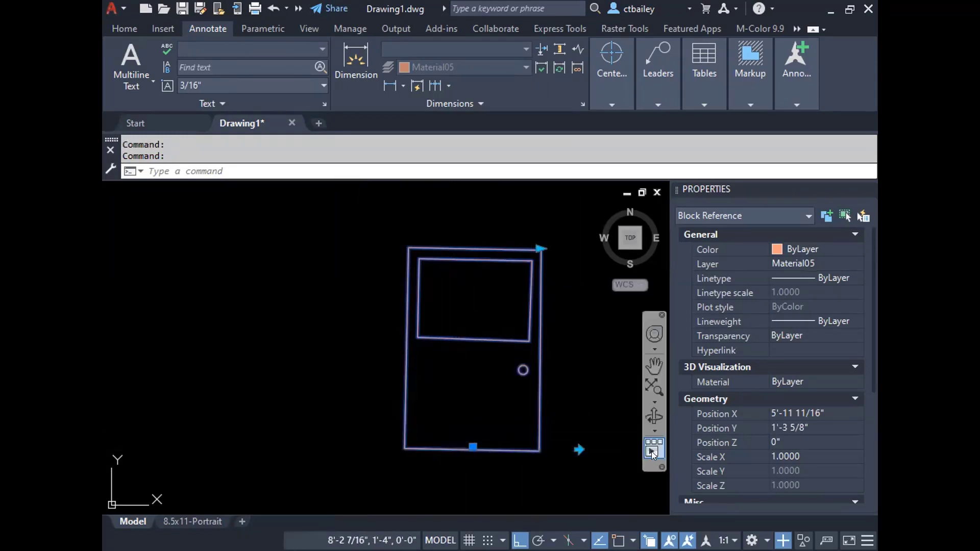
{"action": "key", "text": "Escape"}
{"action": "key", "text": "Escape"}
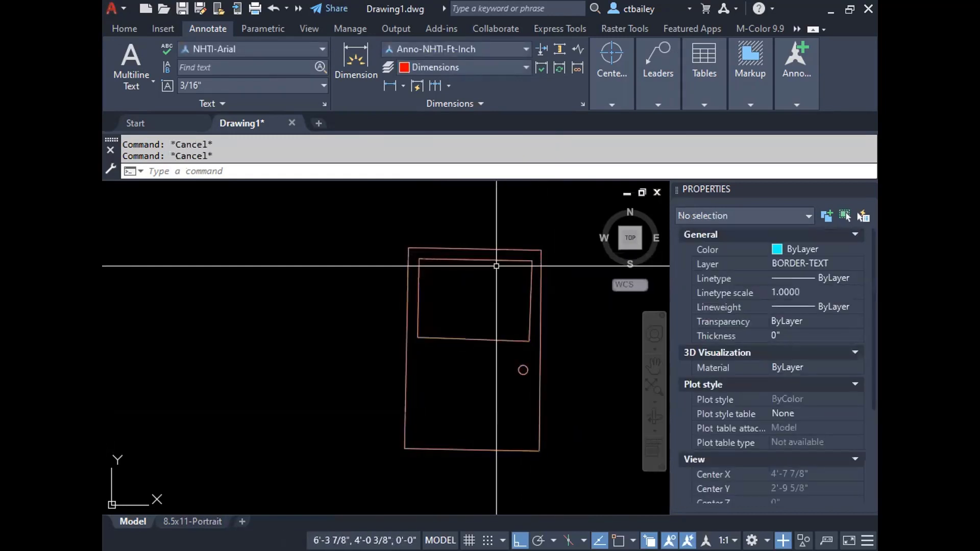
Reopen the door block in the Block Editor and hide all geometric constraint bars.
{"action": "left_click", "coordinate": [492, 261]}
{"action": "right_click", "coordinate": [494, 263]}
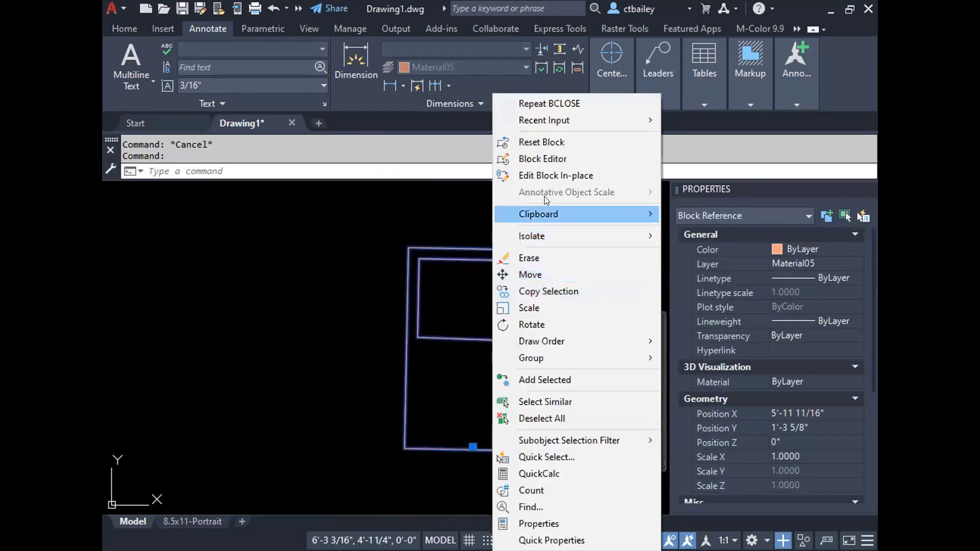
{"action": "left_click", "coordinate": [544, 159]}
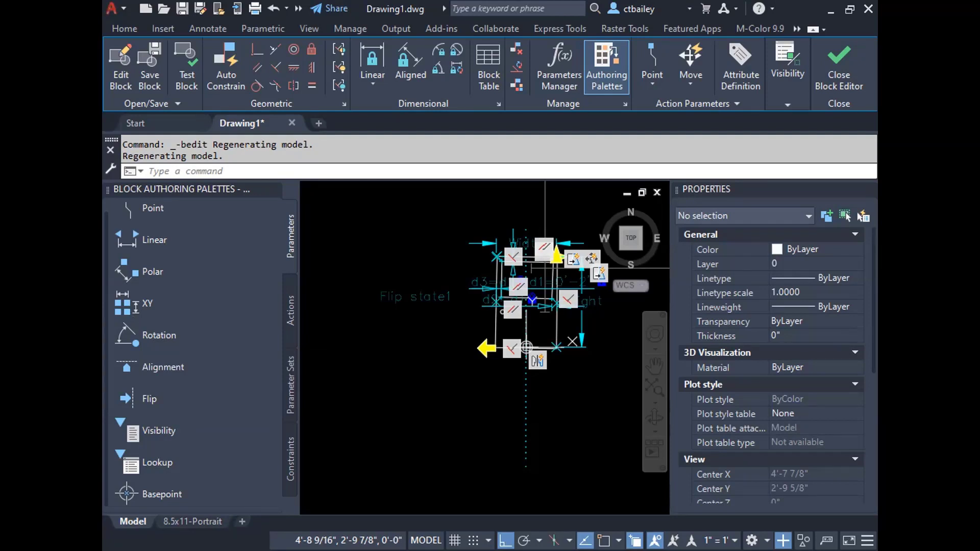
{"action": "key", "text": "Escape"}
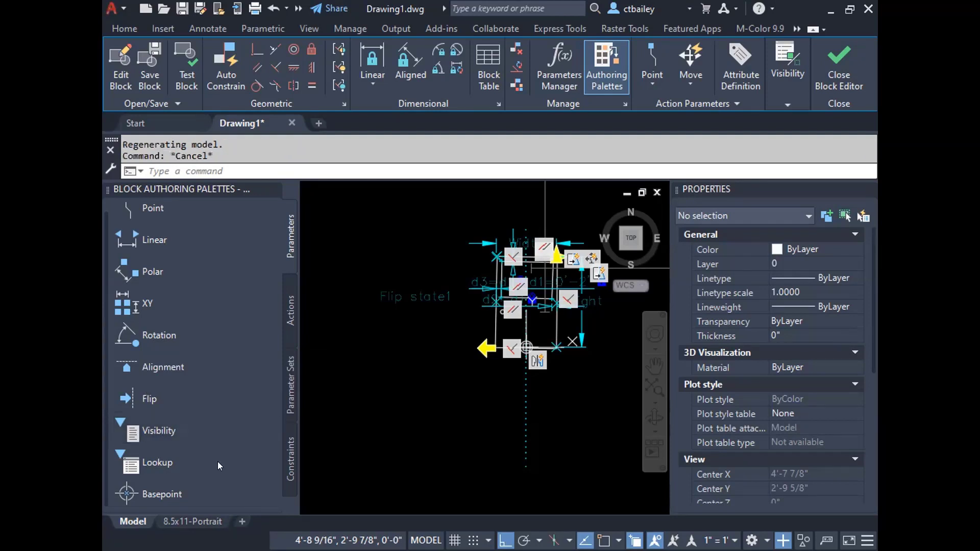
{"action": "left_click", "coordinate": [152, 436]}
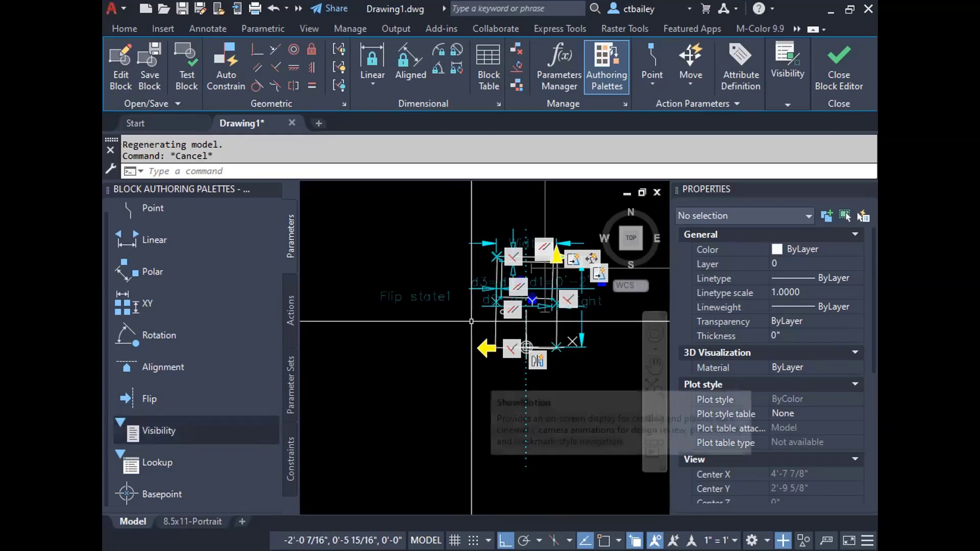
{"action": "scroll", "coordinate": [576, 246], "scroll_direction": "up", "scroll_amount": 2}
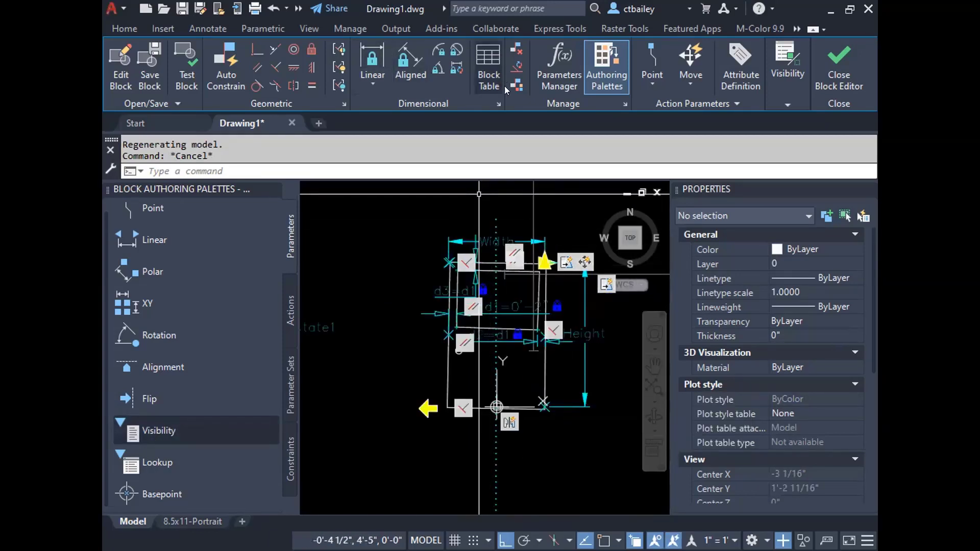
{"action": "left_click", "coordinate": [339, 87]}
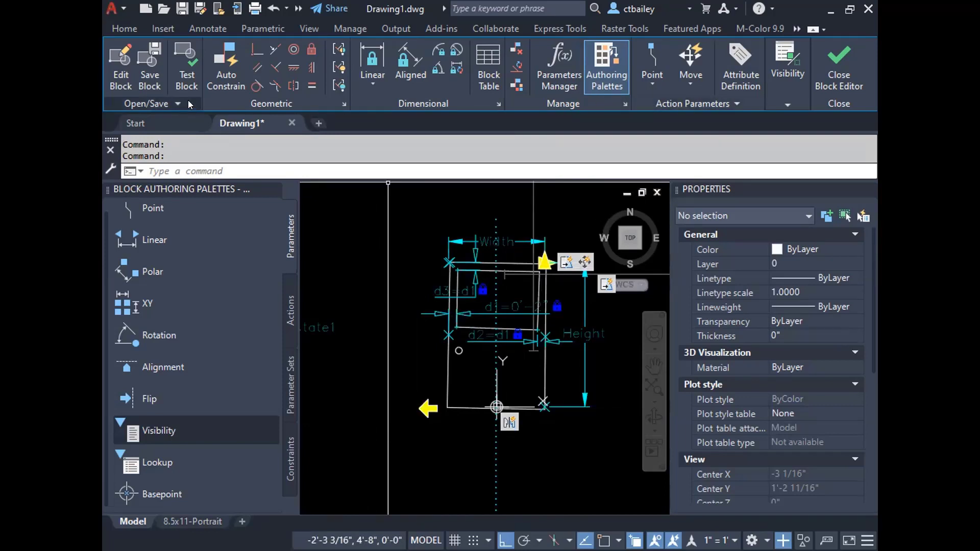
Review the Block Editor settings and the geometric constraint settings without changing any option.
{"action": "left_click", "coordinate": [623, 101]}
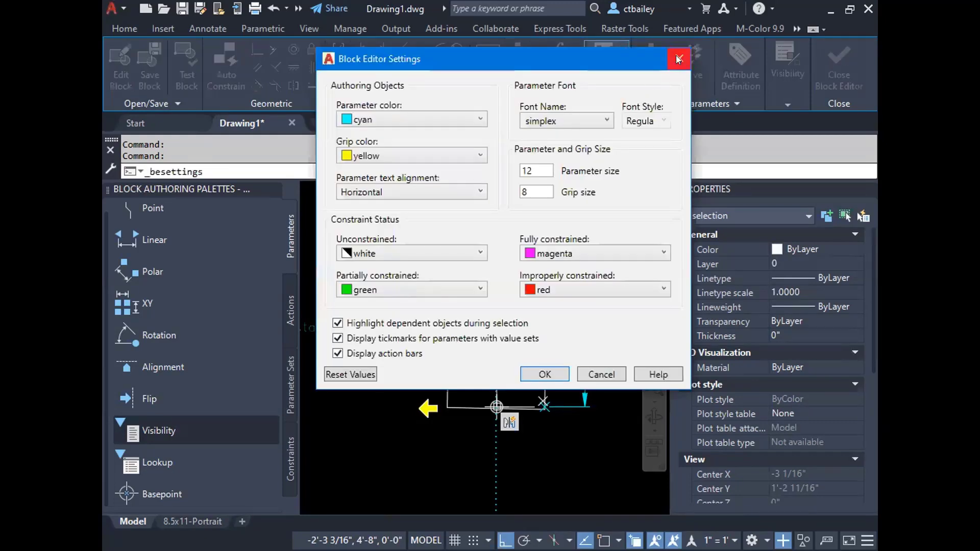
{"action": "left_click", "coordinate": [677, 58]}
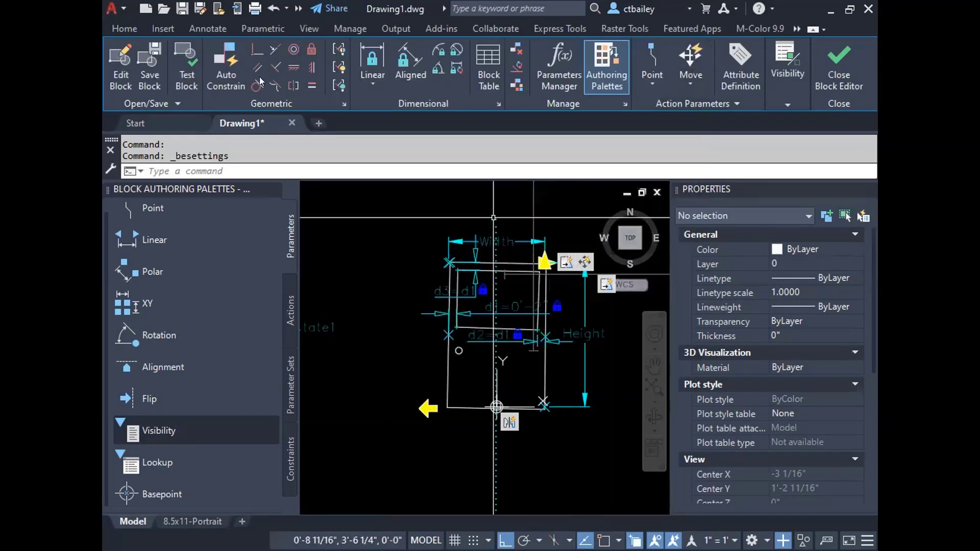
{"action": "left_click", "coordinate": [340, 102]}
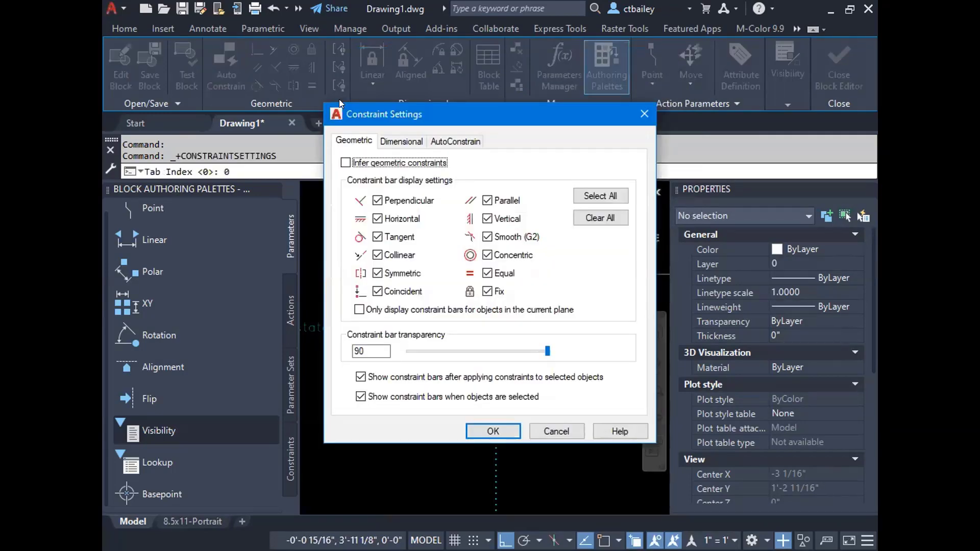
{"action": "key", "text": "Escape"}
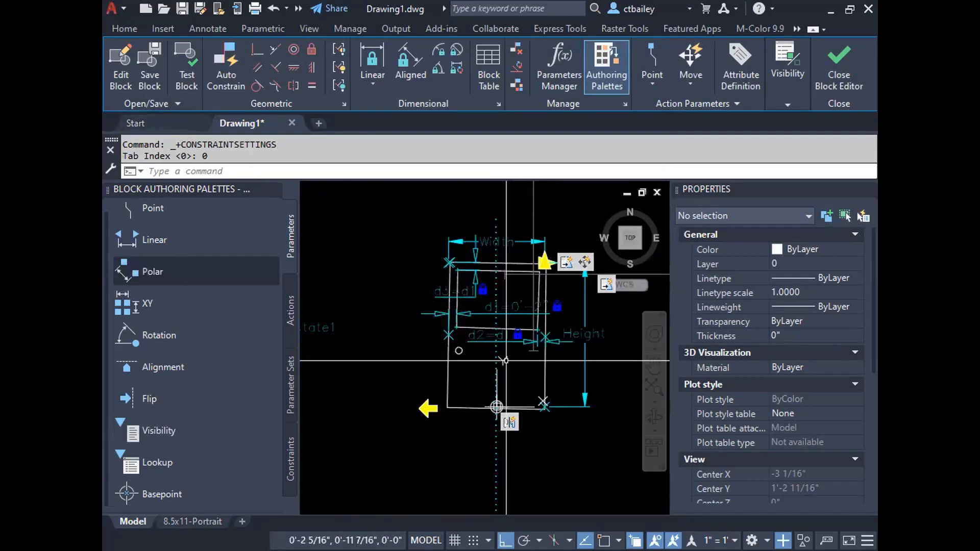
Draw a small cat-door rectangle just above the middle of the door's lower edge, and save the block changes on exit.
{"action": "scroll", "coordinate": [516, 326], "scroll_direction": "up", "scroll_amount": 3}
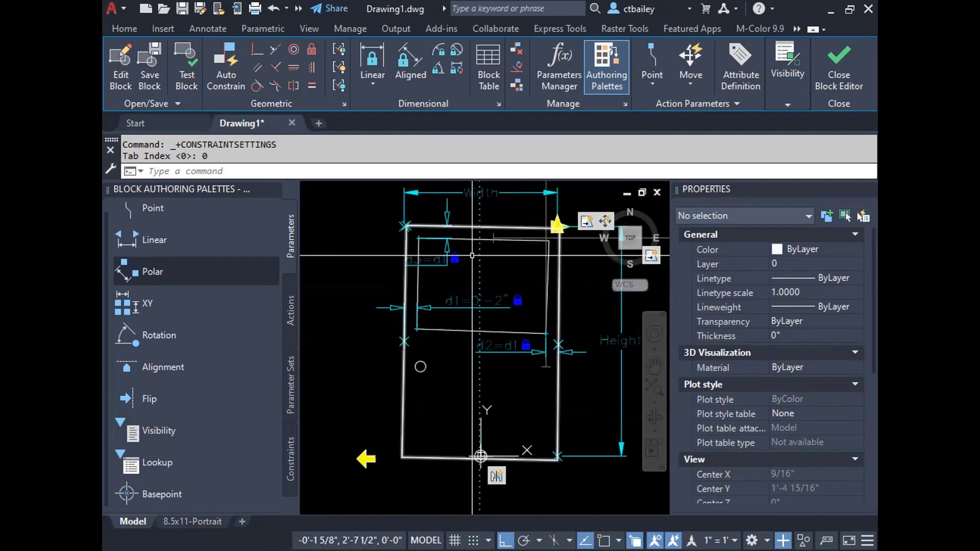
{"action": "scroll", "coordinate": [472, 255], "scroll_direction": "down", "scroll_amount": 1}
{"action": "scroll", "coordinate": [494, 382], "scroll_direction": "up", "scroll_amount": 2}
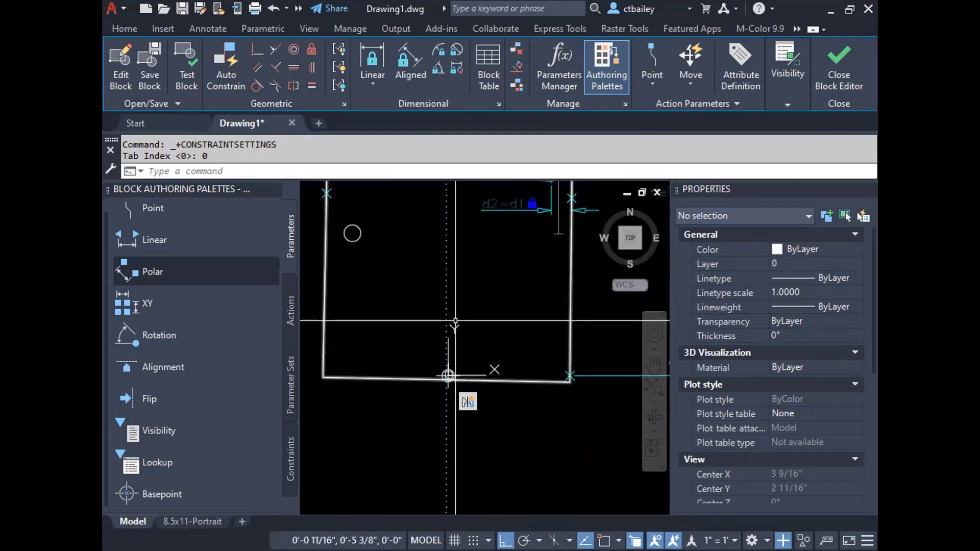
{"action": "type", "text": "rect"}
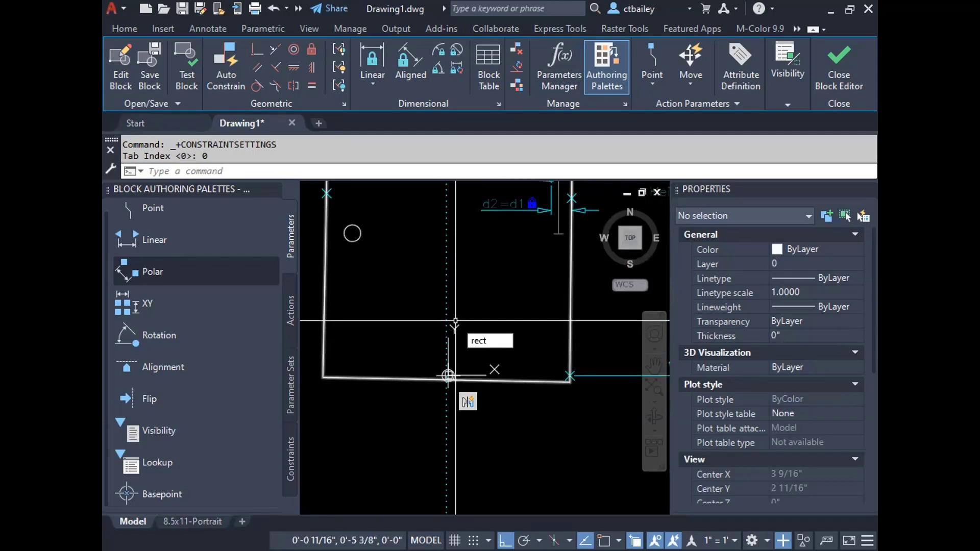
{"action": "key", "text": "Return"}
{"action": "left_click", "coordinate": [407, 371]}
{"action": "left_click", "coordinate": [485, 278]}
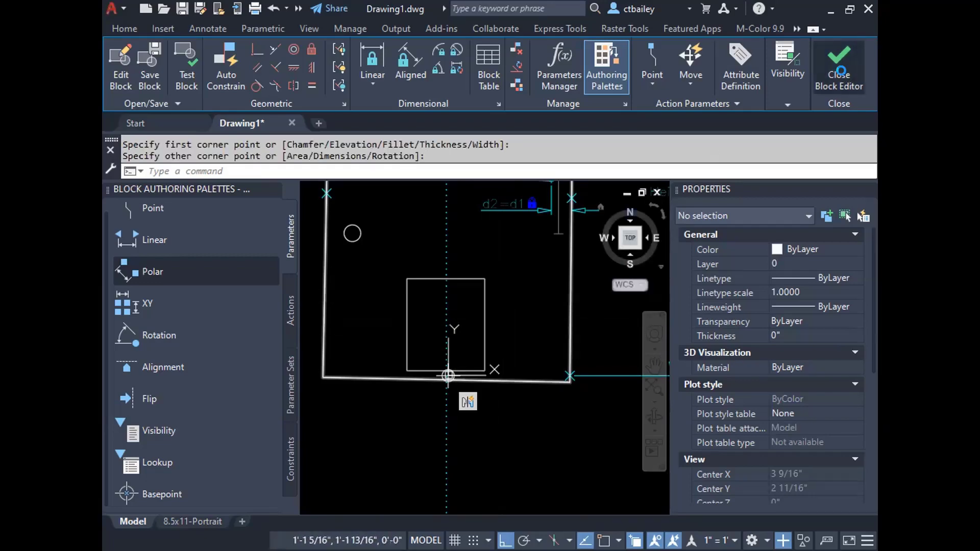
{"action": "left_click", "coordinate": [839, 71]}
{"action": "left_click", "coordinate": [385, 271]}
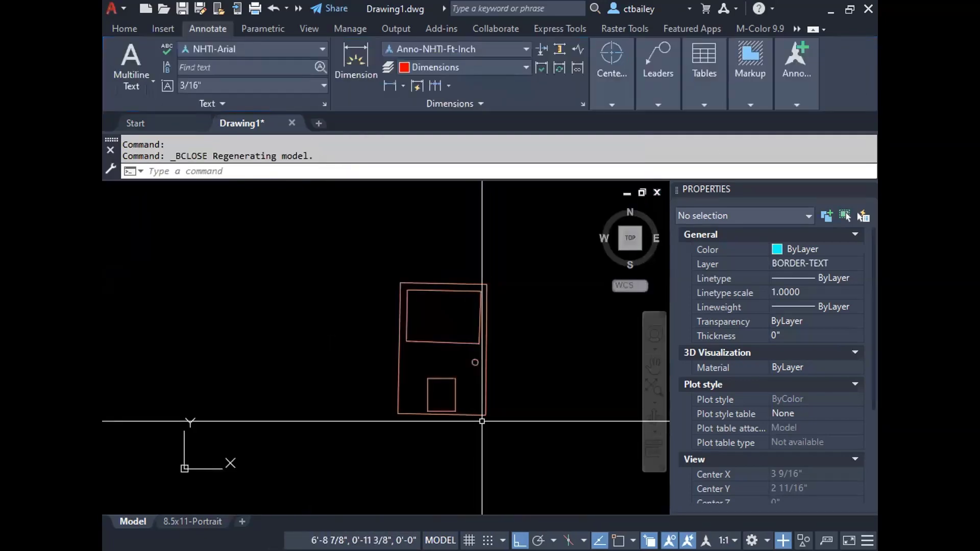
Narrow the door block from its upper-right grip until its right edge meets the cat-door rectangle, and clear the selection.
{"action": "left_click", "coordinate": [473, 380]}
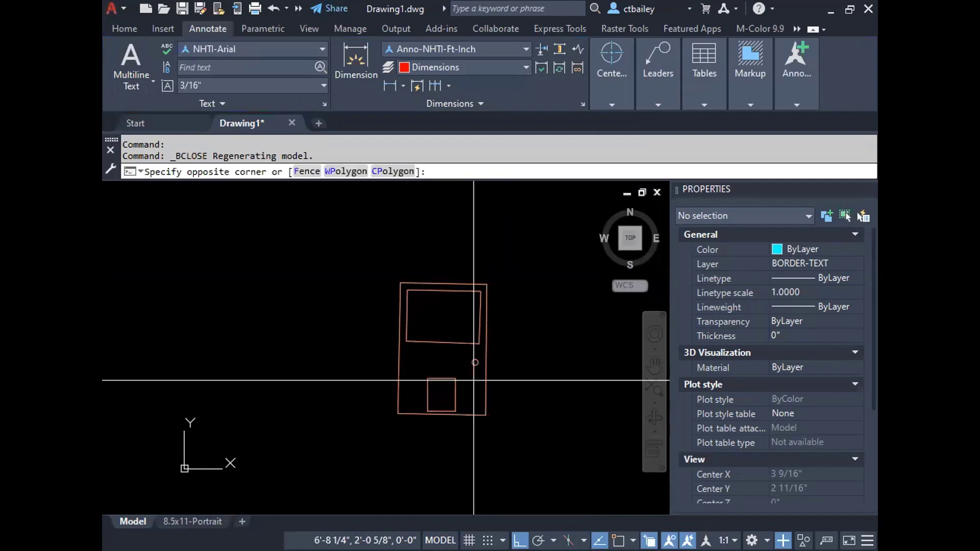
{"action": "left_click", "coordinate": [485, 282]}
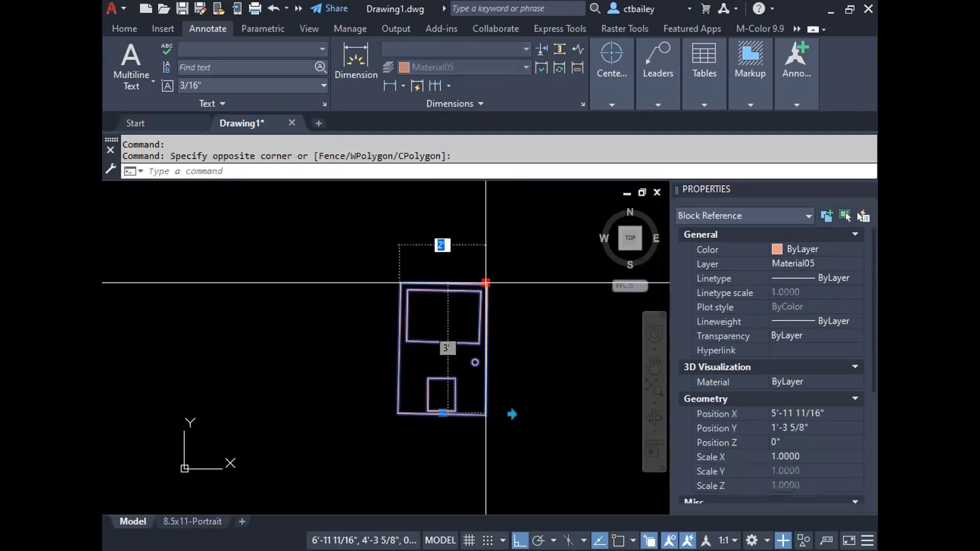
{"action": "left_click", "coordinate": [455, 283]}
{"action": "key", "text": "Escape"}
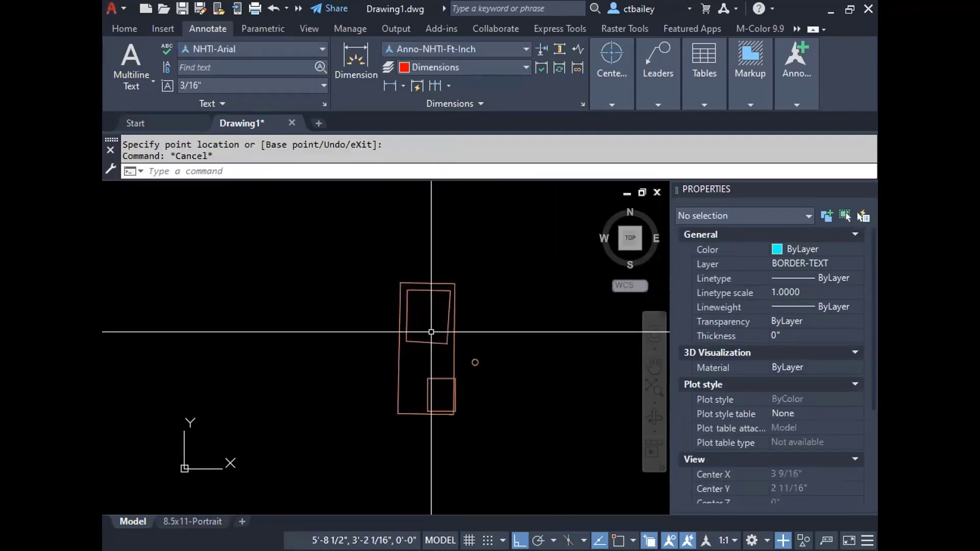
Reopen the door block in the Block Editor and place a Visibility parameter just outside the door's upper-left corner.
{"action": "left_click", "coordinate": [431, 332]}
{"action": "right_click", "coordinate": [466, 153]}
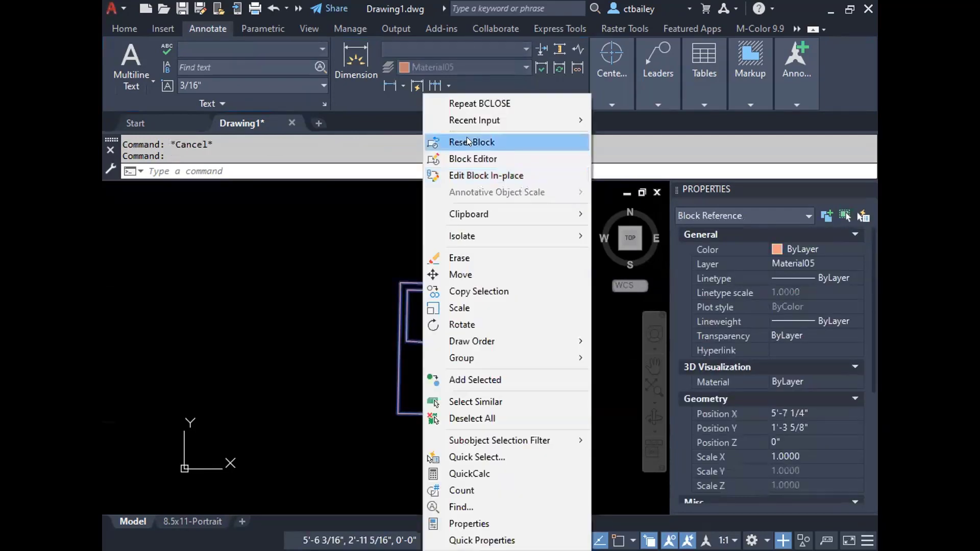
{"action": "left_click", "coordinate": [461, 159]}
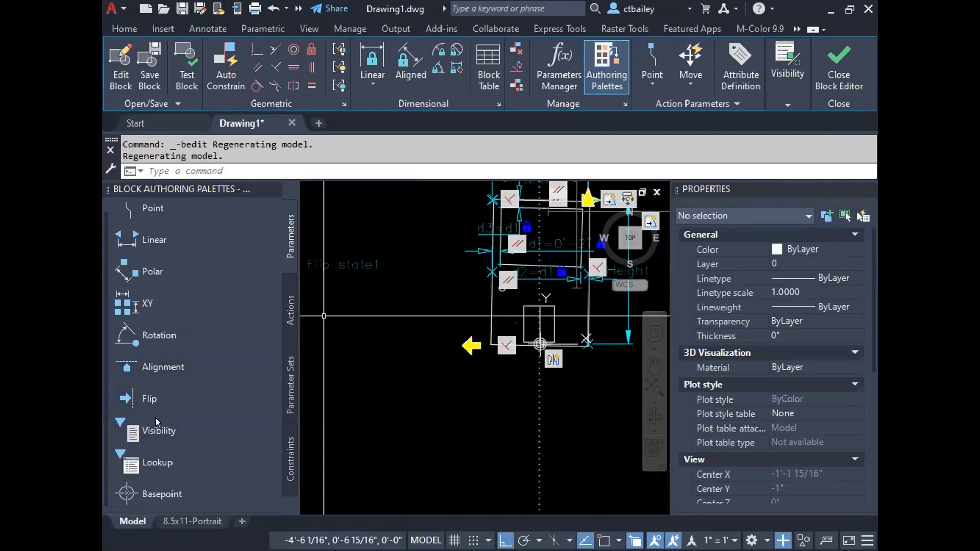
{"action": "left_click", "coordinate": [290, 309]}
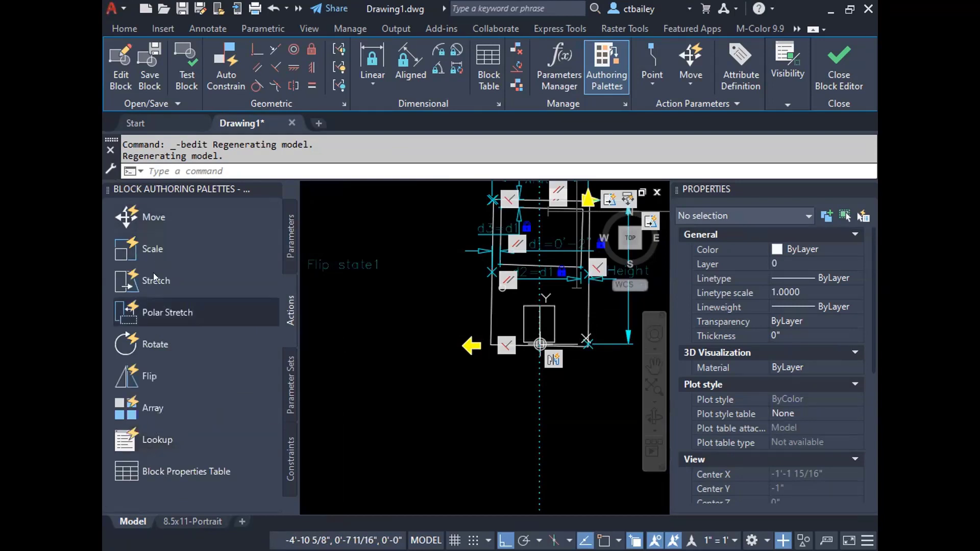
{"action": "left_click", "coordinate": [291, 235]}
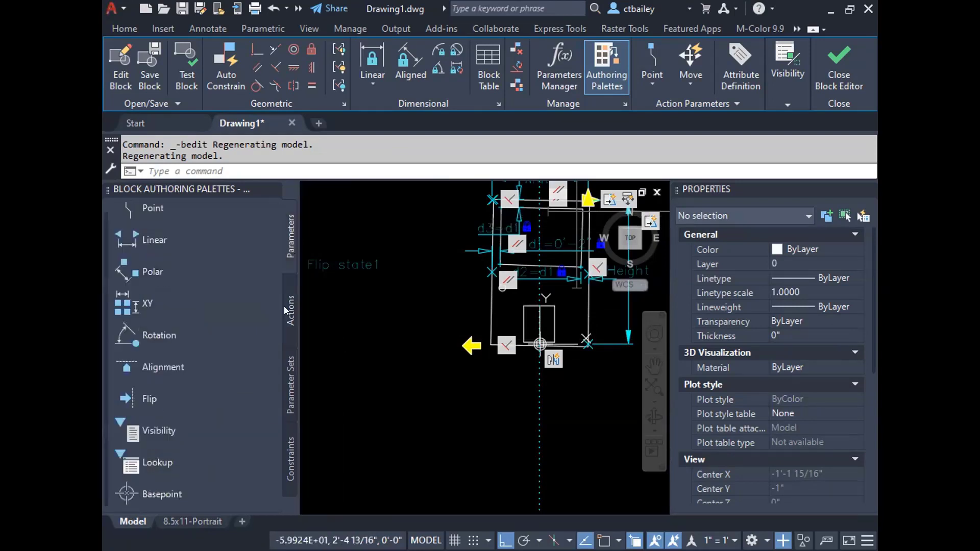
{"action": "left_click", "coordinate": [166, 431]}
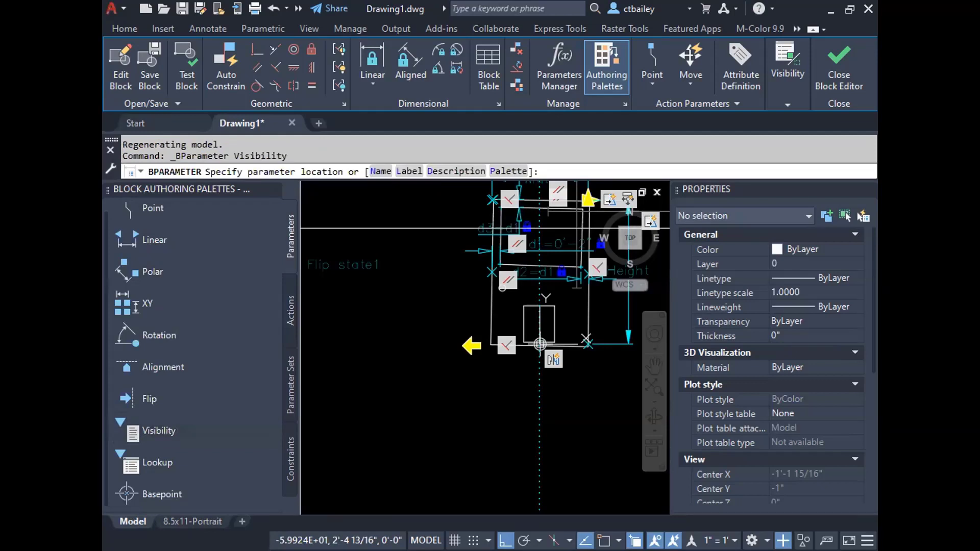
{"action": "scroll", "coordinate": [388, 306], "scroll_direction": "down", "scroll_amount": 2}
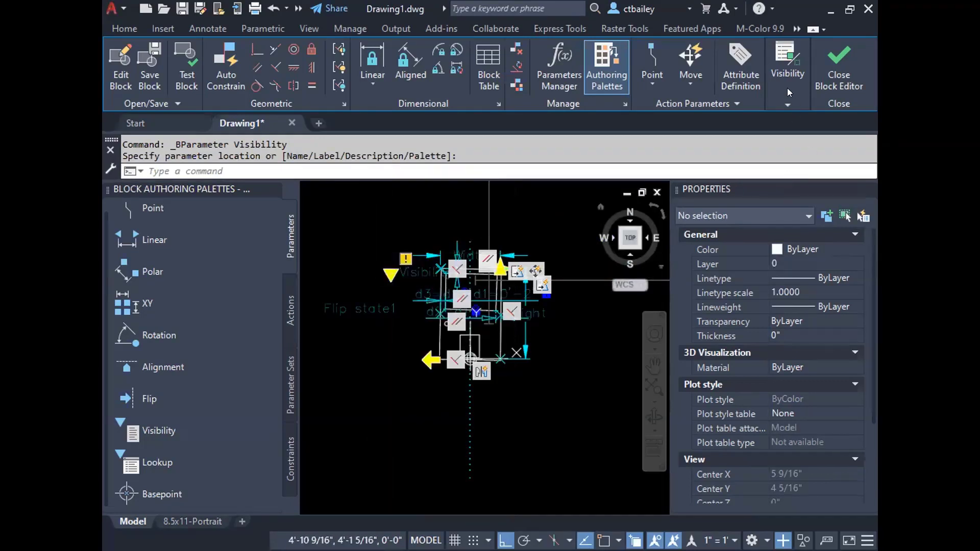
Rename the visibility state VisibilityState0 as With Cat Door.
{"action": "left_click", "coordinate": [782, 60]}
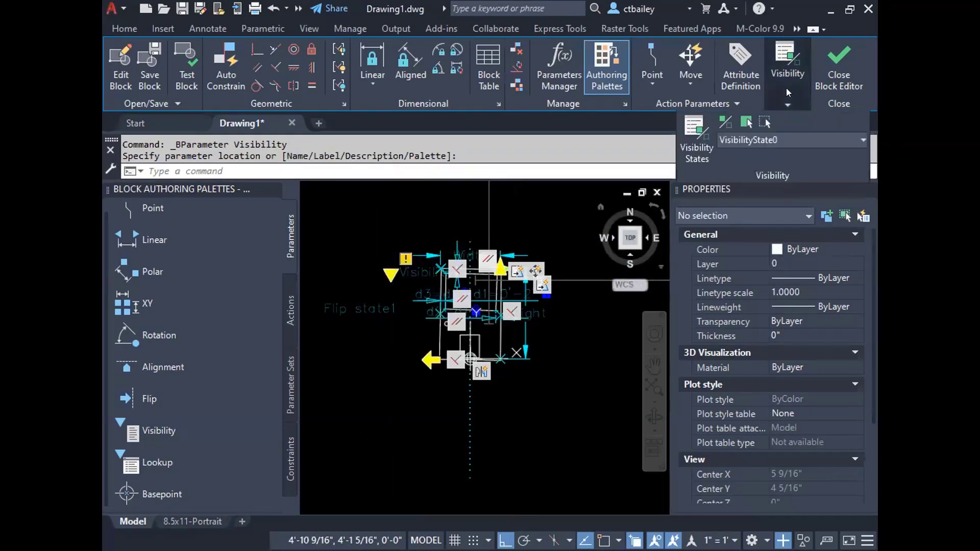
{"action": "left_click", "coordinate": [795, 137]}
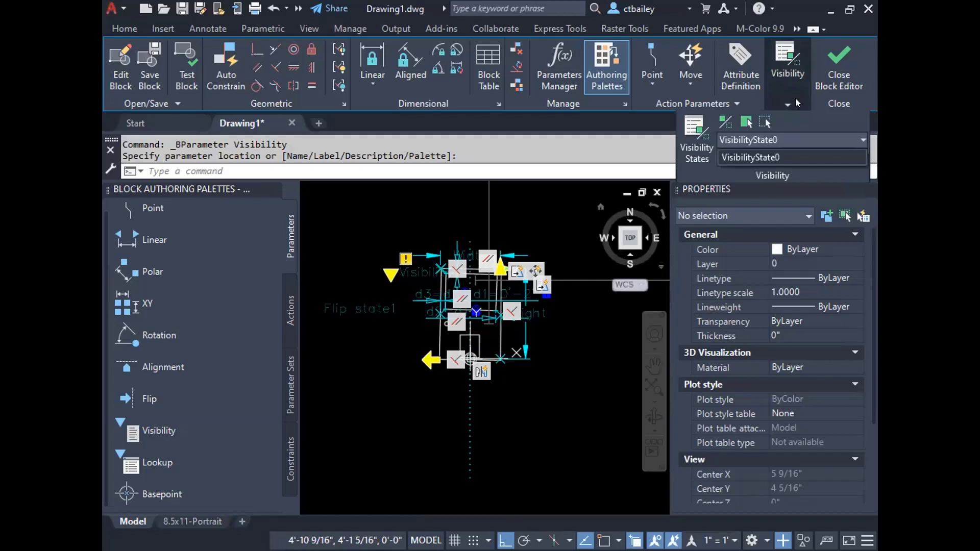
{"action": "left_click", "coordinate": [775, 137]}
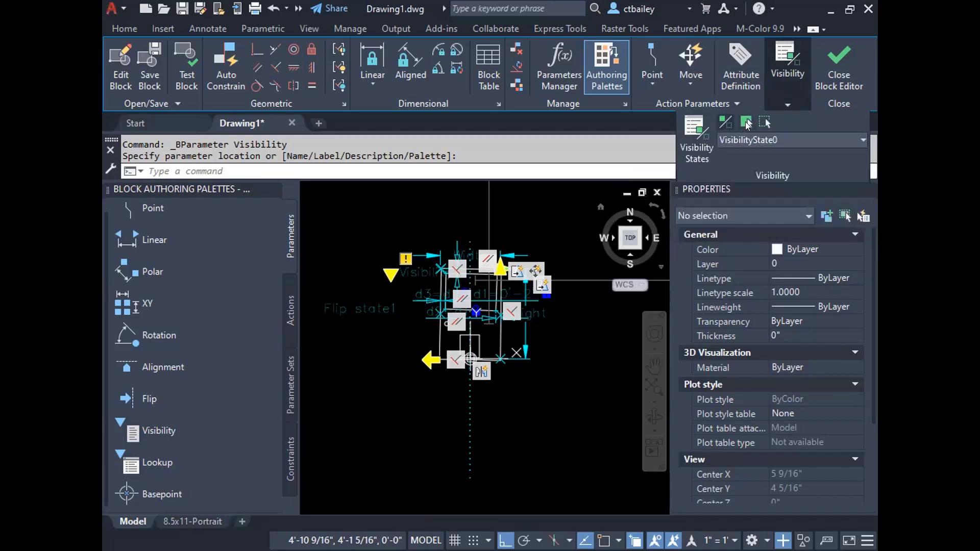
{"action": "left_click", "coordinate": [772, 140]}
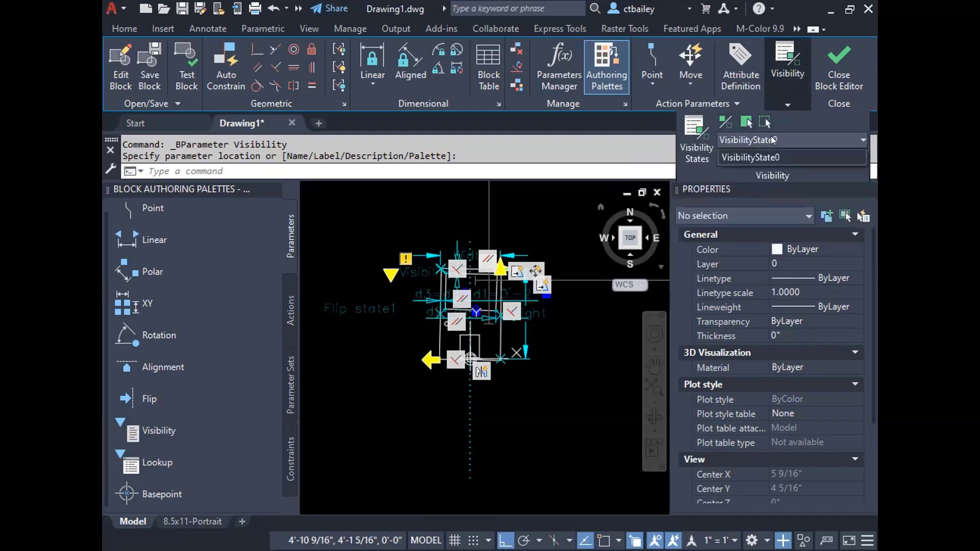
{"action": "left_click", "coordinate": [698, 137]}
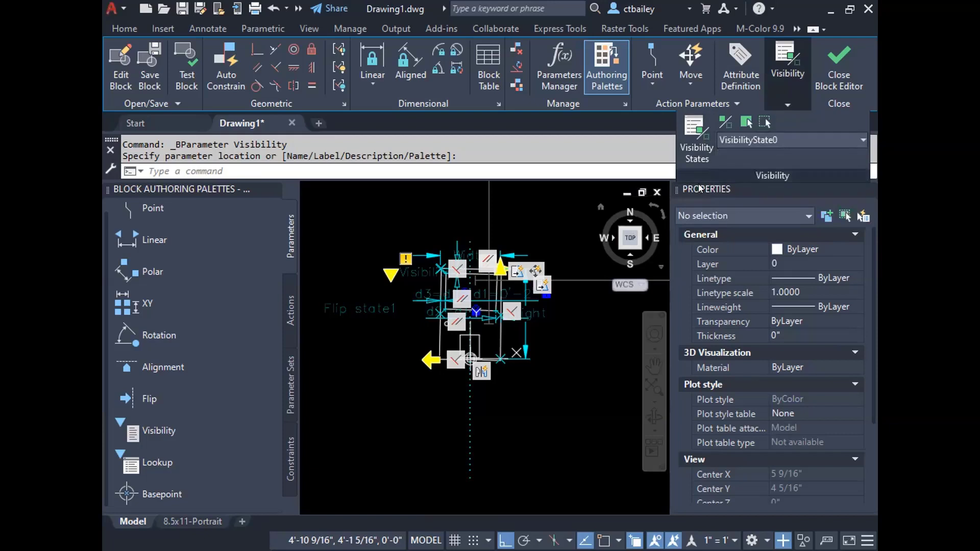
{"action": "left_click", "coordinate": [695, 134]}
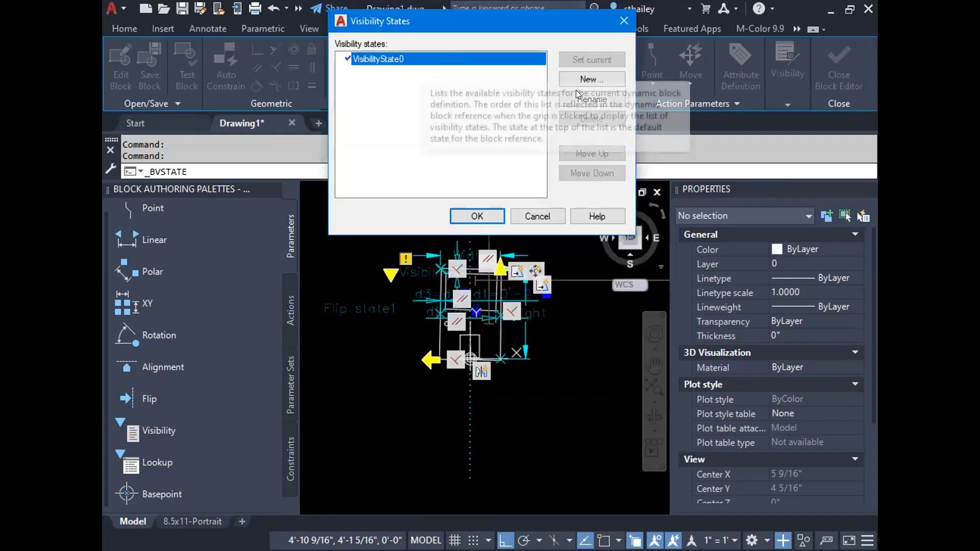
{"action": "left_click", "coordinate": [580, 102]}
{"action": "type", "text": "CatDoor"}
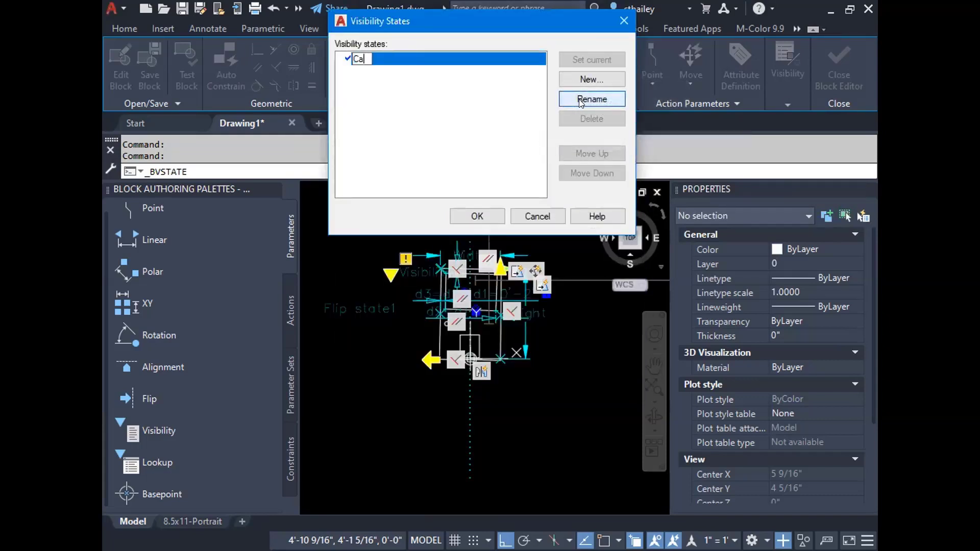
{"action": "key", "text": "BackSpace"}
{"action": "key", "text": "BackSpace"}
{"action": "key", "text": "BackSpace"}
{"action": "key", "text": "BackSpace"}
{"action": "key", "text": "BackSpace"}
{"action": "key", "text": "BackSpace"}
{"action": "key", "text": "BackSpace"}
{"action": "type", "text": "With ca"}
{"action": "key", "text": "BackSpace"}
{"action": "key", "text": "BackSpace"}
{"action": "type", "text": "Cat Door"}
{"action": "key", "text": "Return"}
Add a visibility state named No Cat Door that leaves existing objects' visibility unchanged, and make With Cat Door the current state.
{"action": "left_click", "coordinate": [590, 79]}
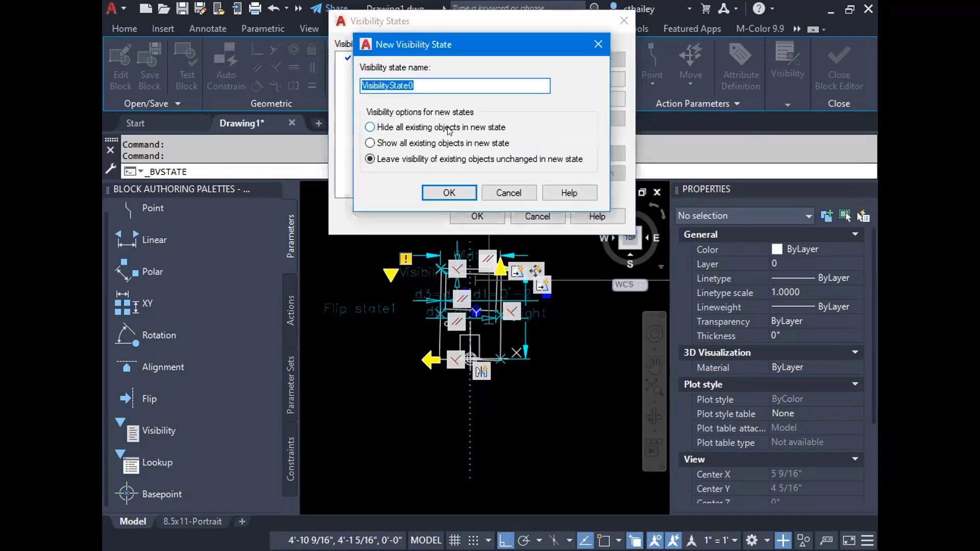
{"action": "type", "text": "No Cat "}
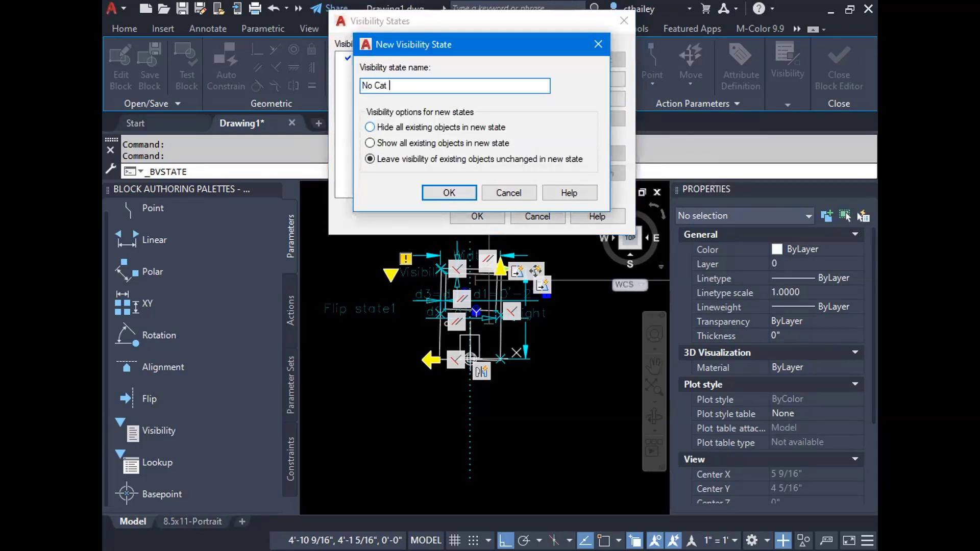
{"action": "type", "text": "Door"}
{"action": "left_click", "coordinate": [451, 192]}
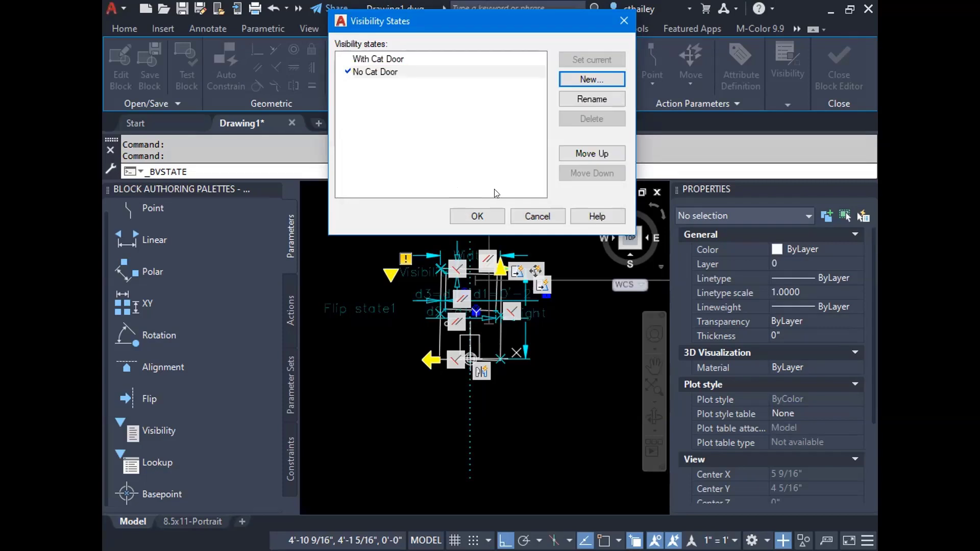
{"action": "left_click", "coordinate": [373, 62]}
{"action": "left_click", "coordinate": [580, 60]}
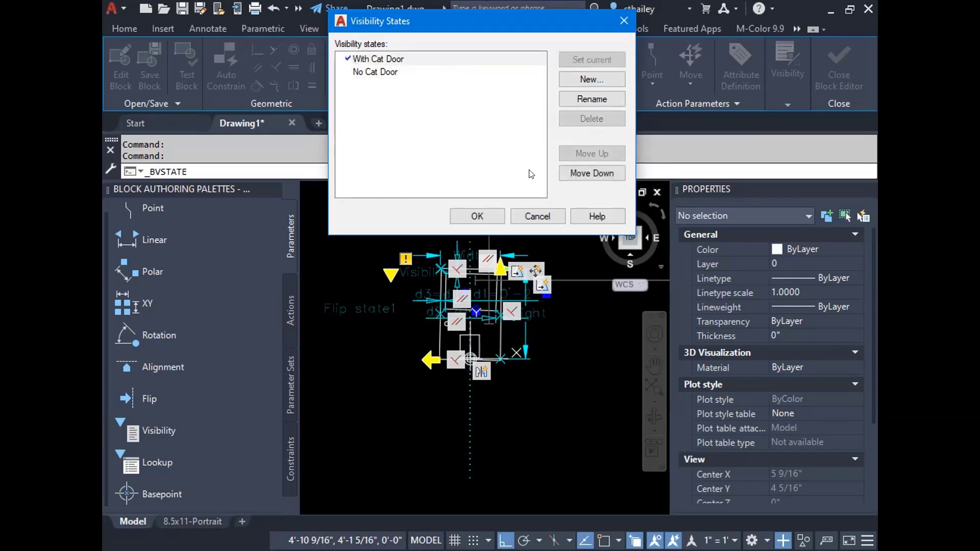
{"action": "left_click", "coordinate": [468, 215]}
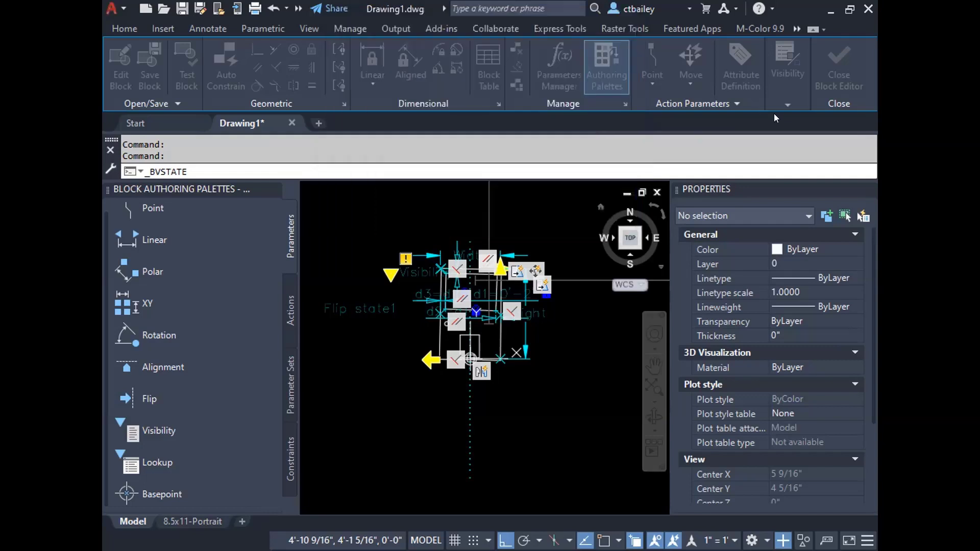
Hide the cat-door rectangle in the No Cat Door visibility state, and save the block changes on exit.
{"action": "left_click", "coordinate": [786, 104]}
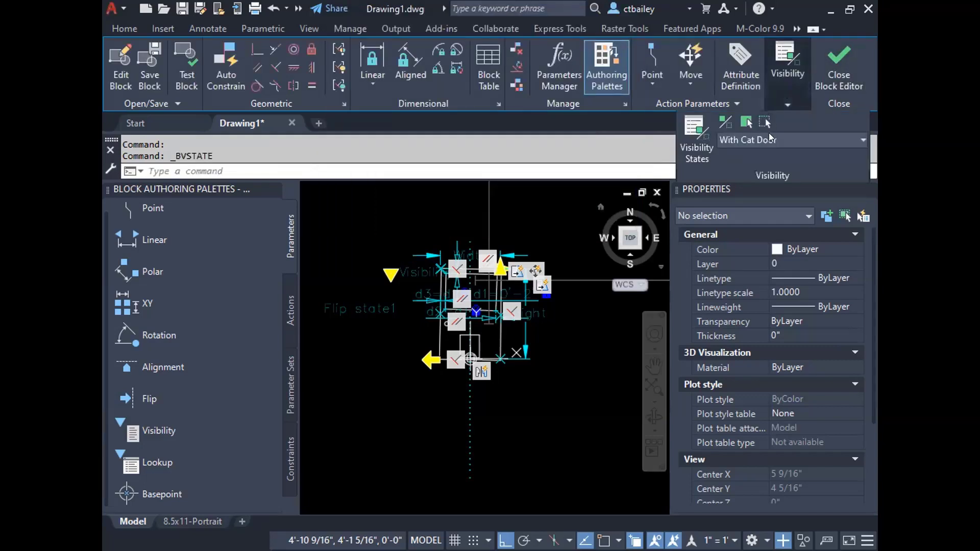
{"action": "left_click", "coordinate": [764, 140]}
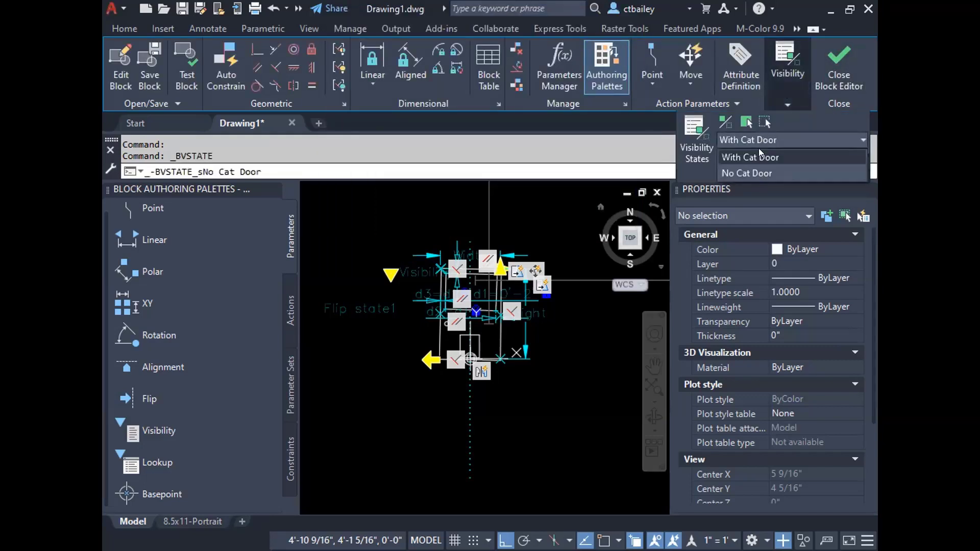
{"action": "left_click", "coordinate": [760, 155]}
{"action": "left_click", "coordinate": [771, 142]}
{"action": "left_click", "coordinate": [760, 168]}
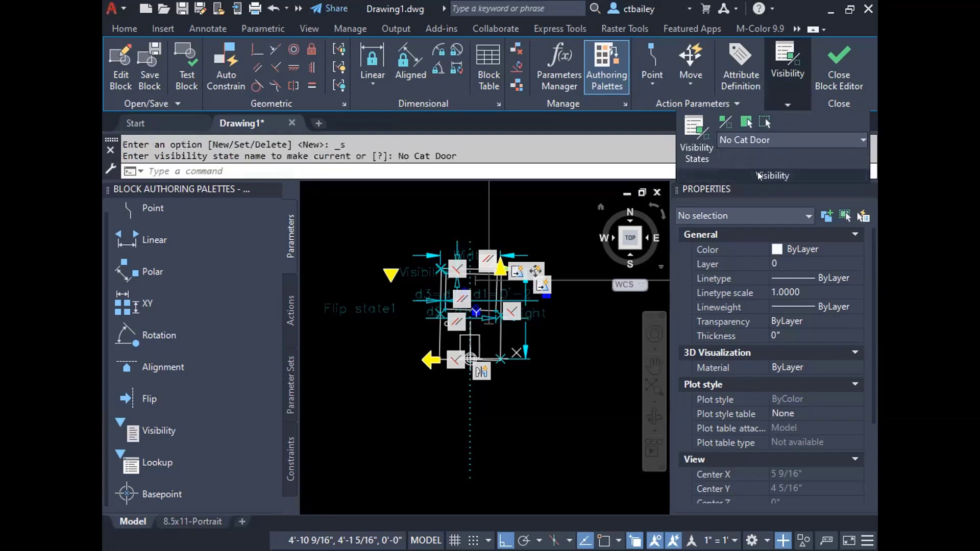
{"action": "left_click", "coordinate": [764, 122]}
{"action": "left_click", "coordinate": [479, 343]}
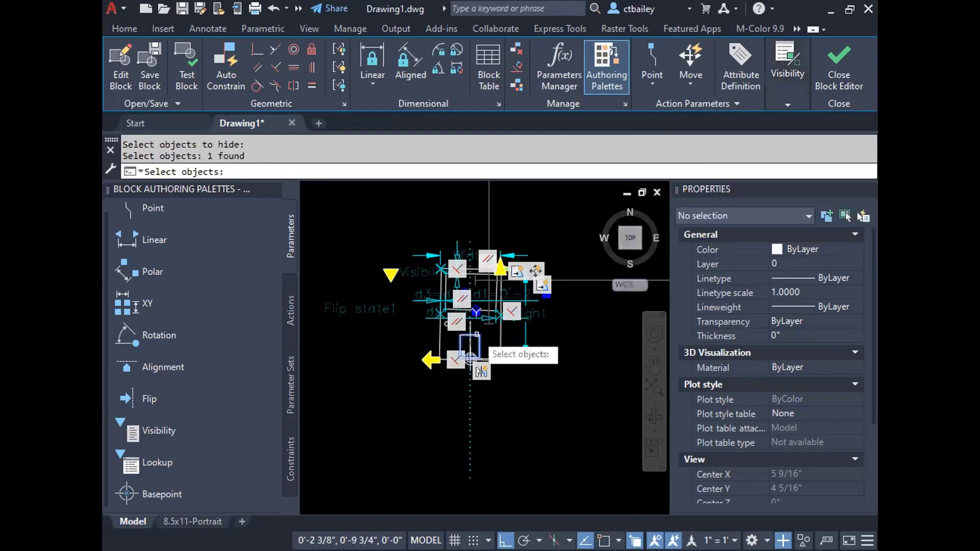
{"action": "key", "text": "Return"}
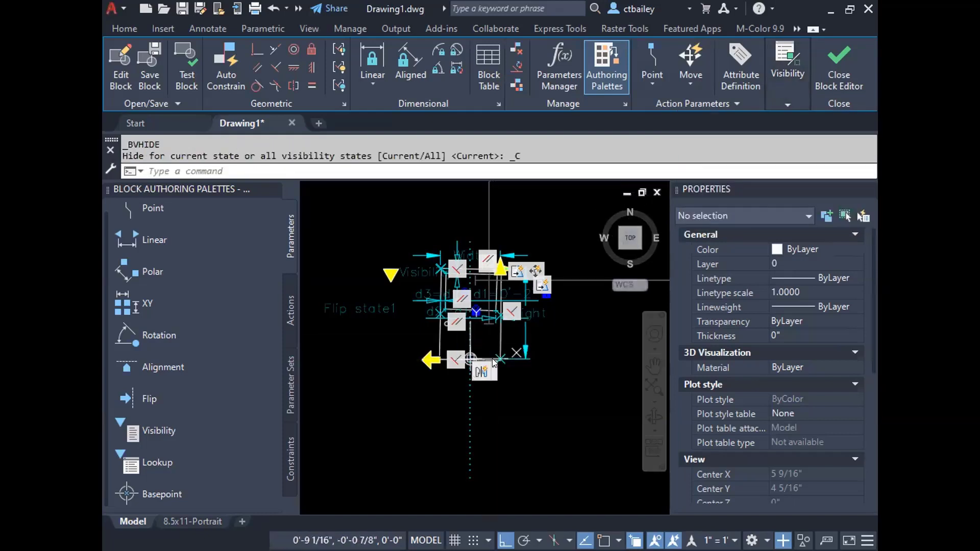
{"action": "left_click", "coordinate": [827, 54]}
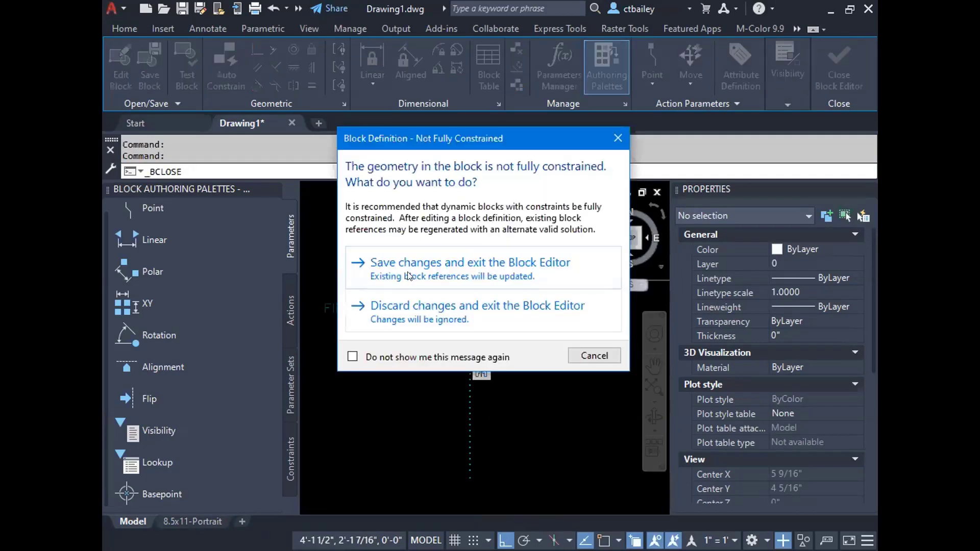
{"action": "left_click", "coordinate": [470, 263]}
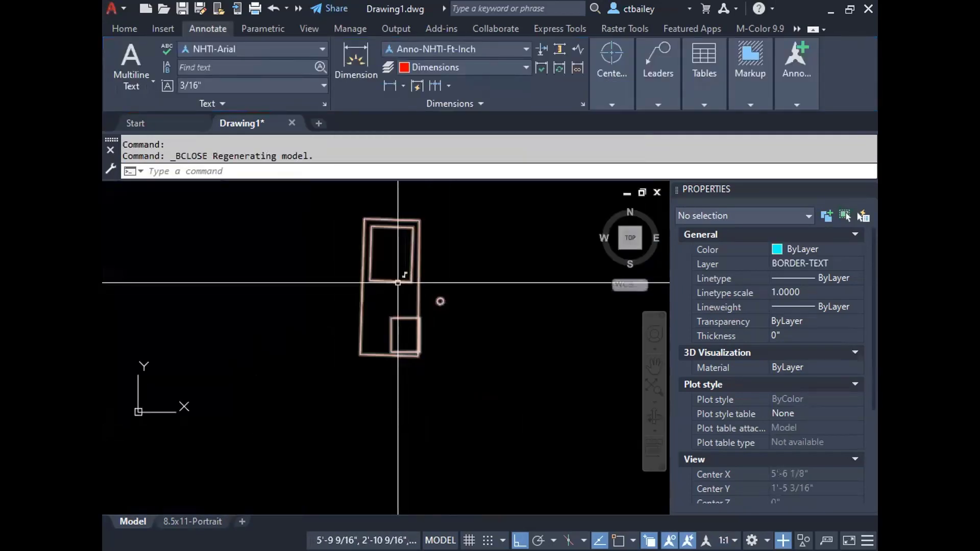
Test the door block's visibility states by switching it to No Cat Door and back to With Cat Door.
{"action": "left_click", "coordinate": [383, 278]}
{"action": "left_click", "coordinate": [288, 226]}
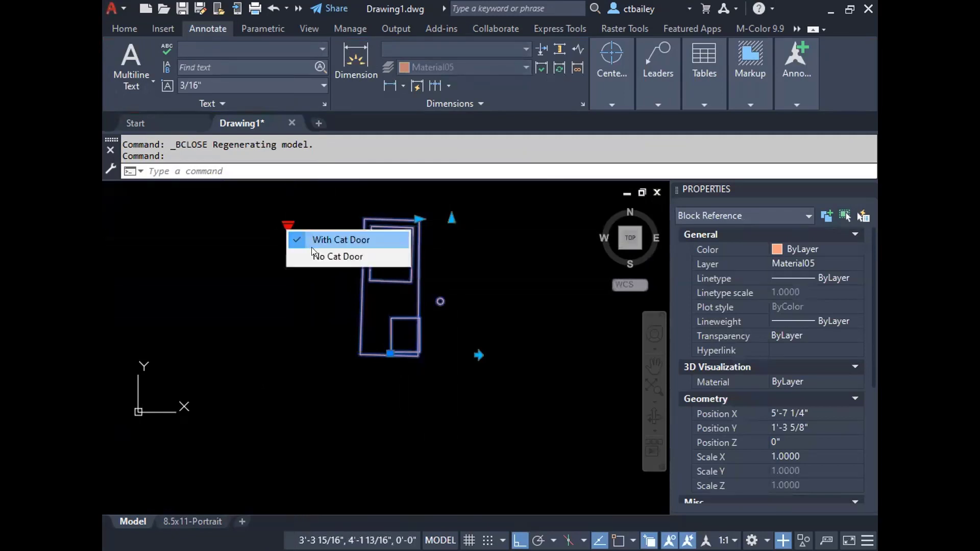
{"action": "left_click", "coordinate": [337, 256]}
{"action": "left_click", "coordinate": [315, 250]}
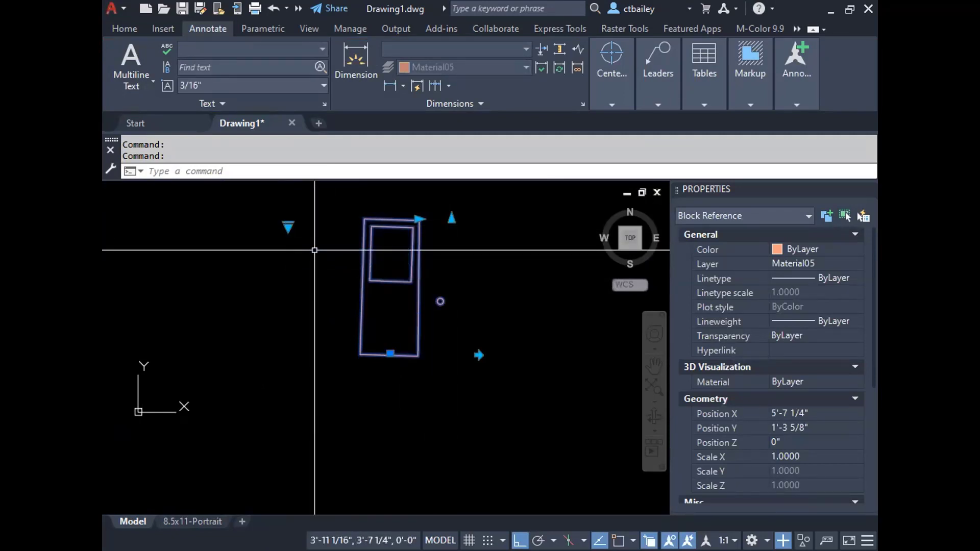
{"action": "left_click", "coordinate": [288, 225]}
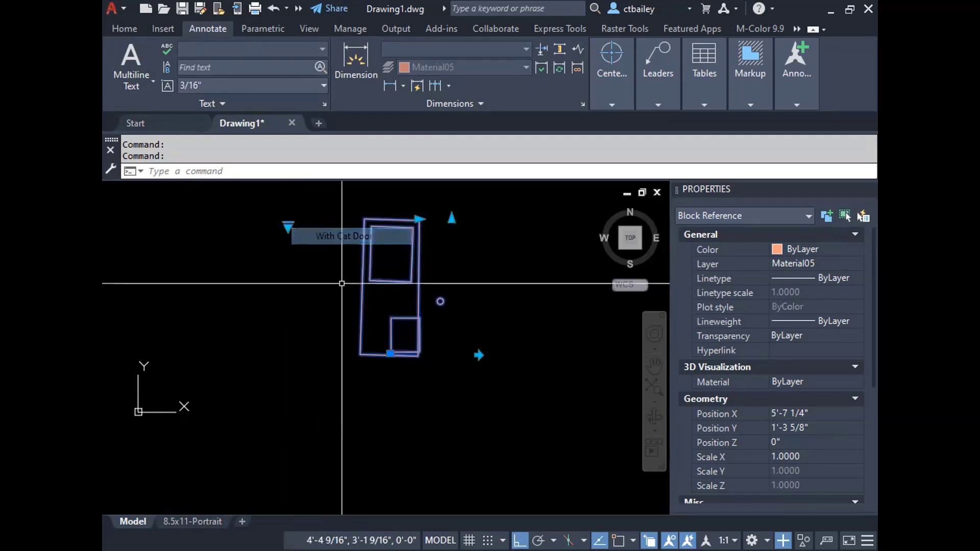
{"action": "left_click", "coordinate": [326, 234]}
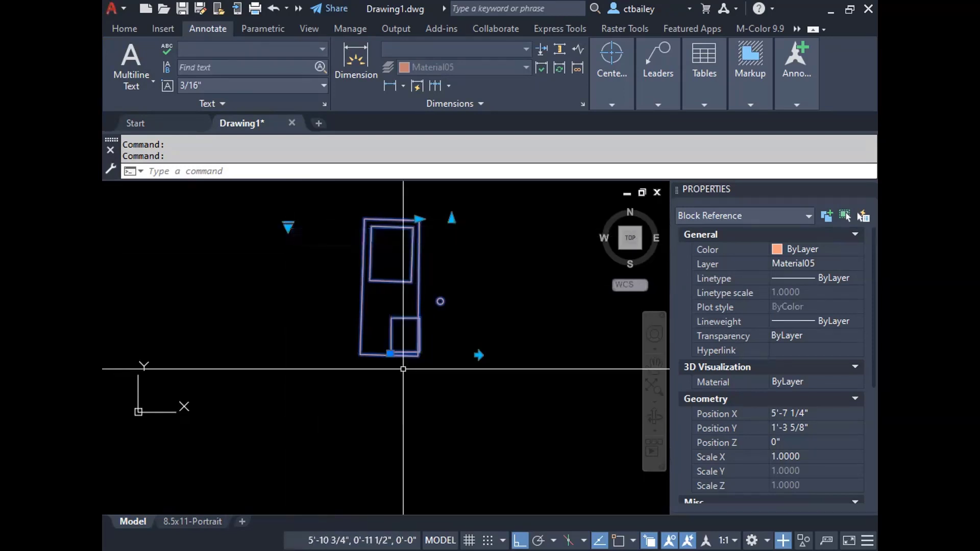
{"action": "left_click", "coordinate": [288, 225]}
{"action": "left_click", "coordinate": [325, 237]}
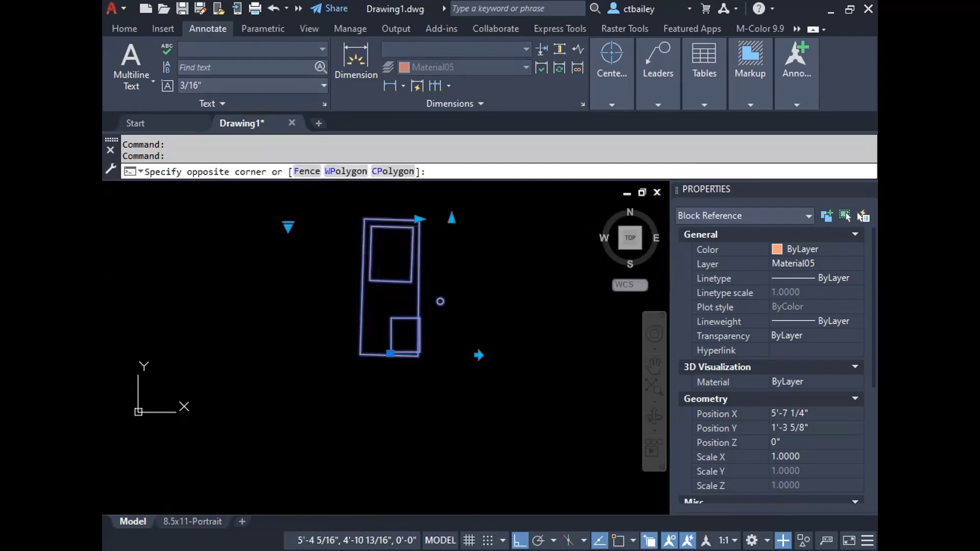
Reopen the door block, add the cat-door rectangle to the width parameter's Move action selection set, and save the changes on exit.
{"action": "right_click", "coordinate": [373, 218]}
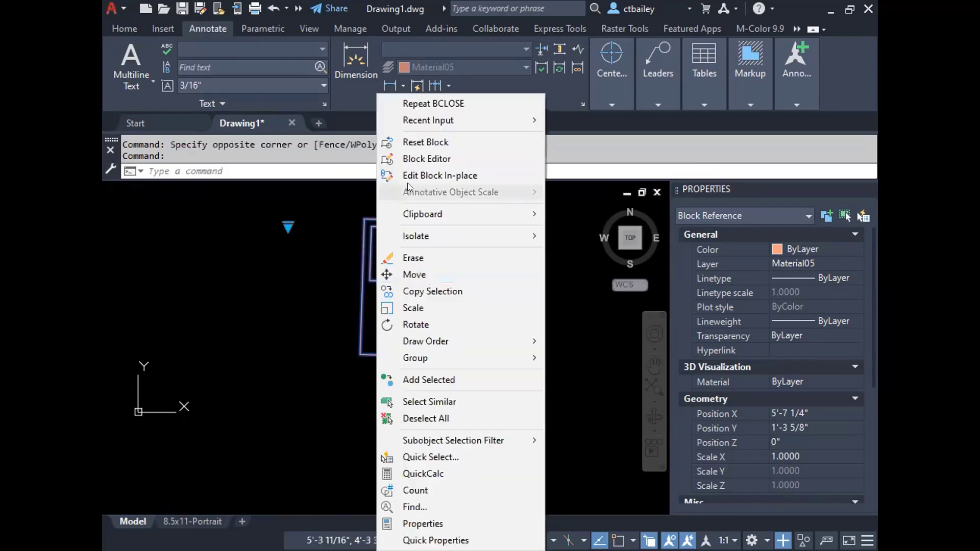
{"action": "left_click", "coordinate": [419, 159]}
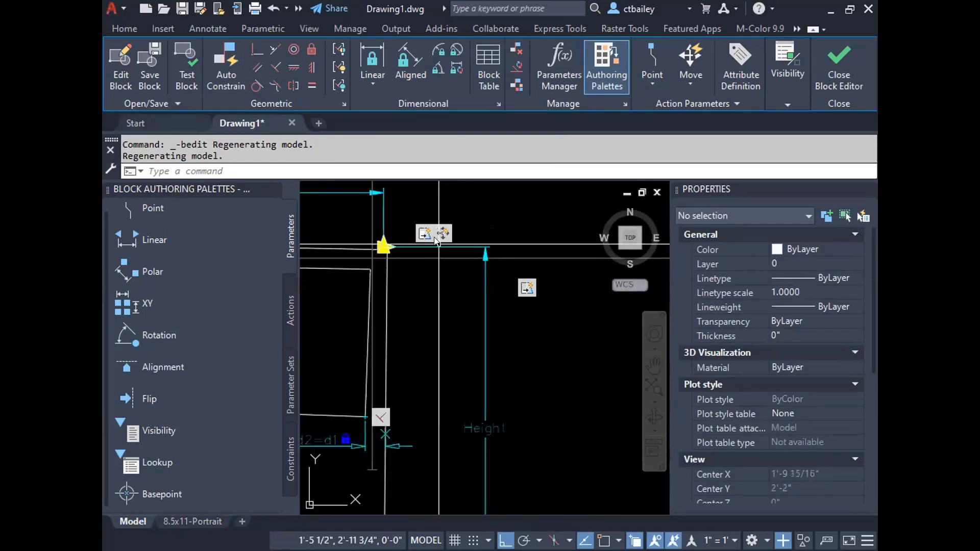
{"action": "left_click", "coordinate": [443, 233]}
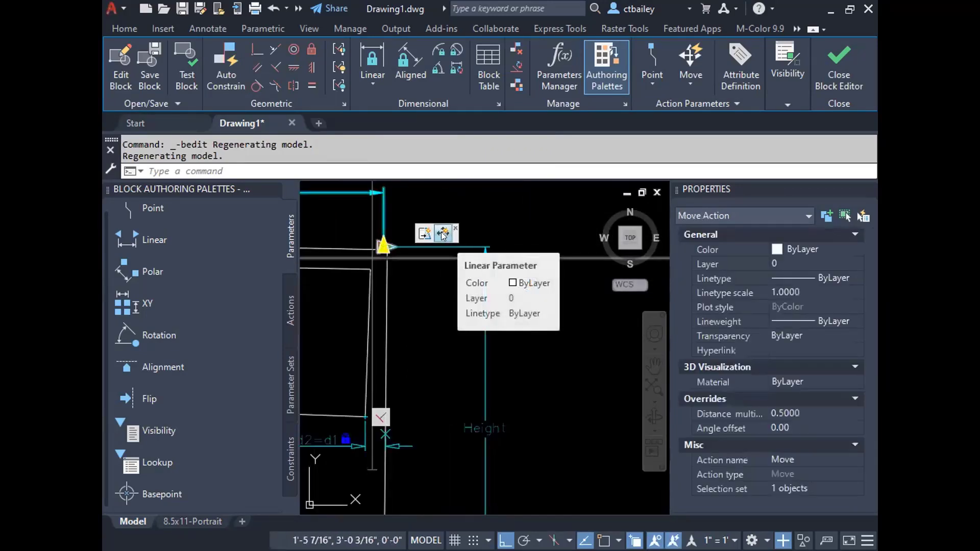
{"action": "right_click", "coordinate": [442, 235]}
{"action": "mouse_move", "coordinate": [483, 262]}
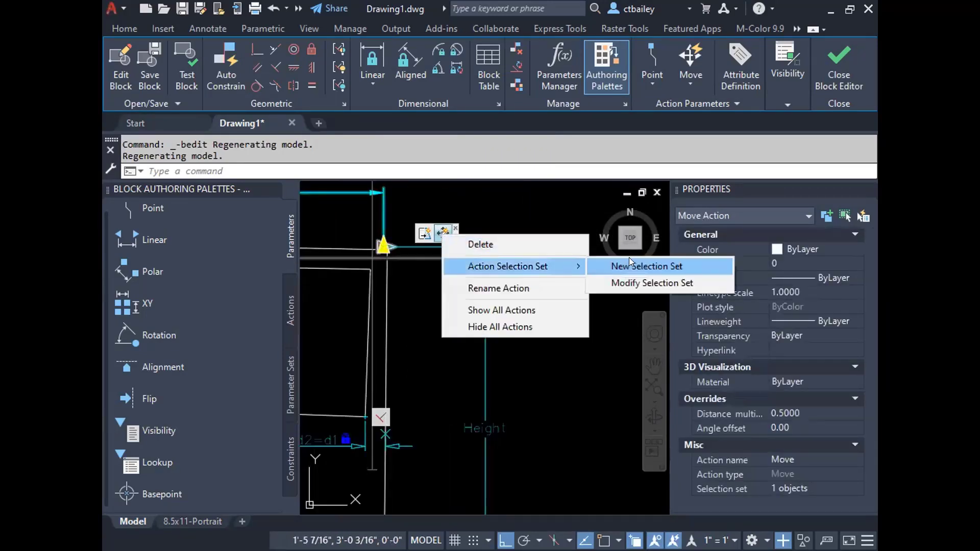
{"action": "left_click", "coordinate": [629, 281]}
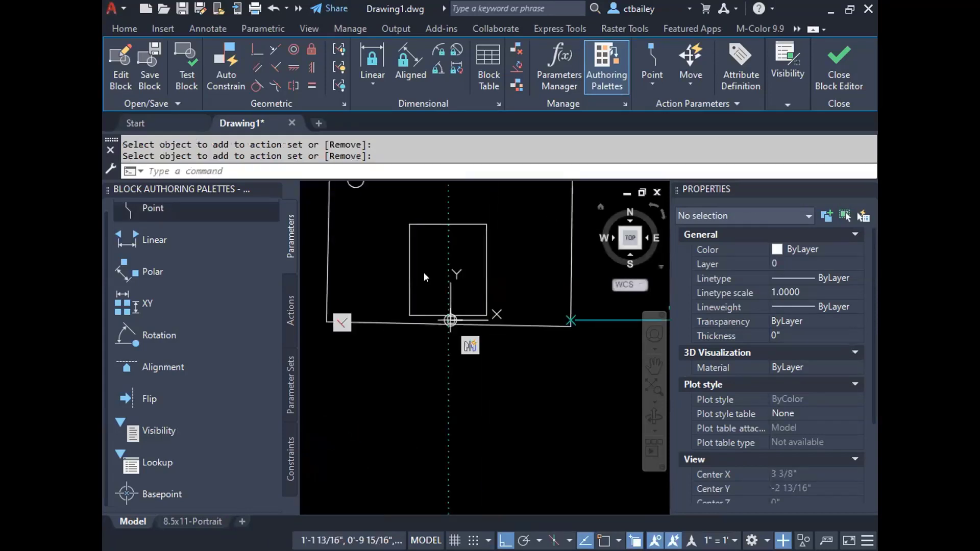
{"action": "left_click", "coordinate": [430, 267]}
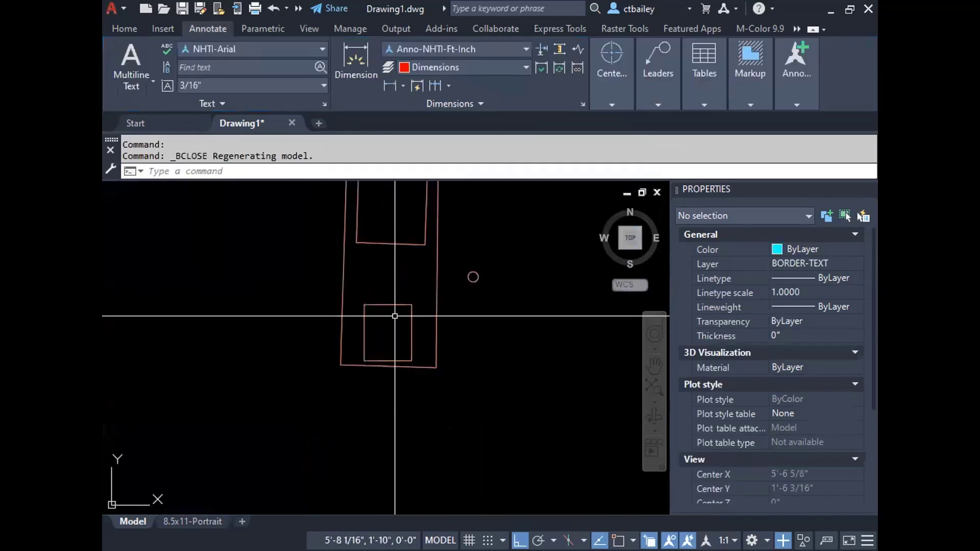
Reset the door block reference to its default size and settings.
{"action": "left_click", "coordinate": [399, 305]}
{"action": "left_click", "coordinate": [391, 300]}
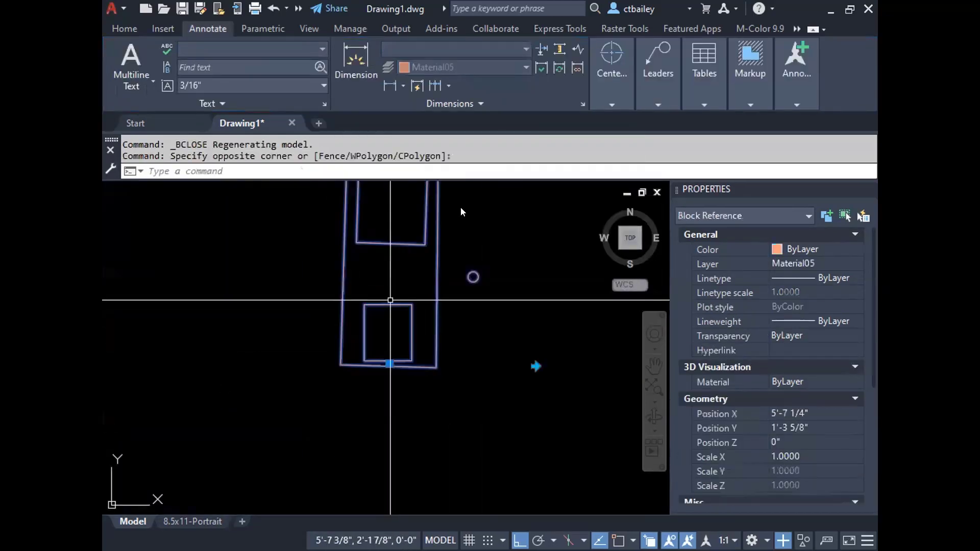
{"action": "right_click", "coordinate": [391, 300]}
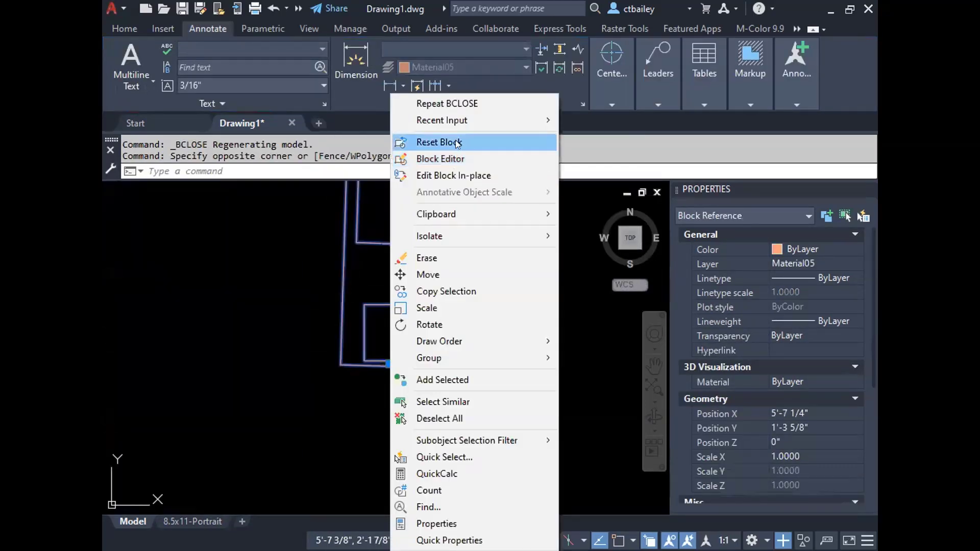
{"action": "left_click", "coordinate": [457, 143]}
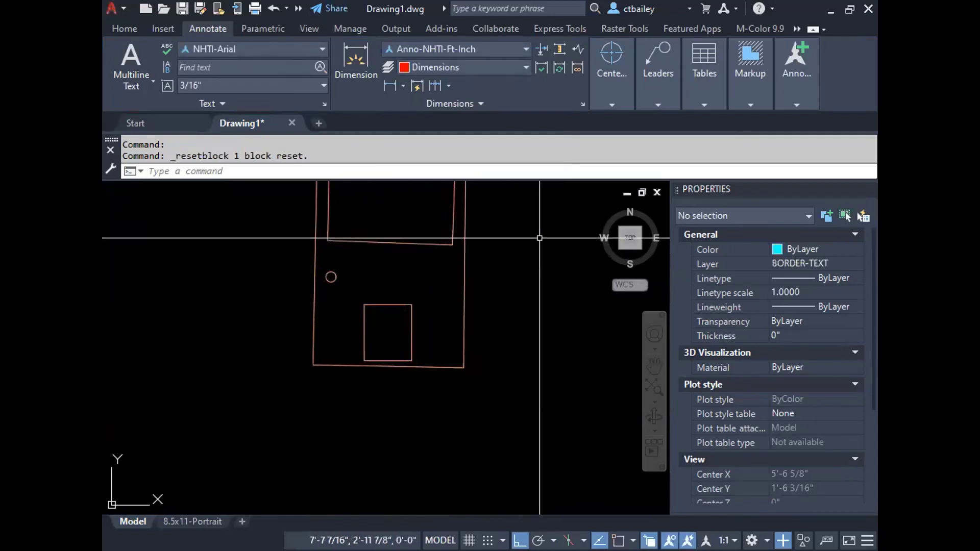
Test the door block's stretch grips by changing its height, widening it to about 4'-8 3/8", and narrowing it close around the cat door.
{"action": "scroll", "coordinate": [468, 321], "scroll_direction": "down", "scroll_amount": 4}
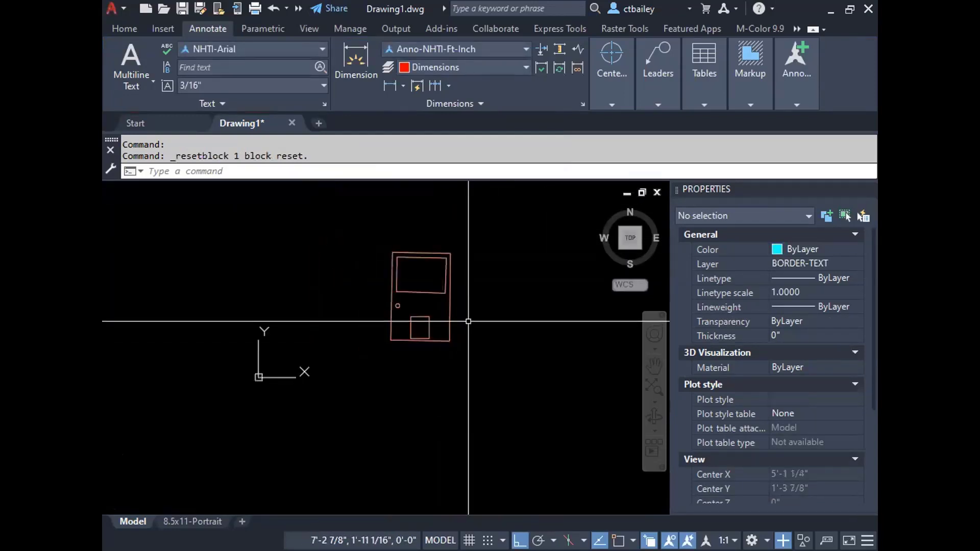
{"action": "left_click", "coordinate": [468, 321]}
{"action": "left_click", "coordinate": [448, 248]}
{"action": "left_click", "coordinate": [450, 252]}
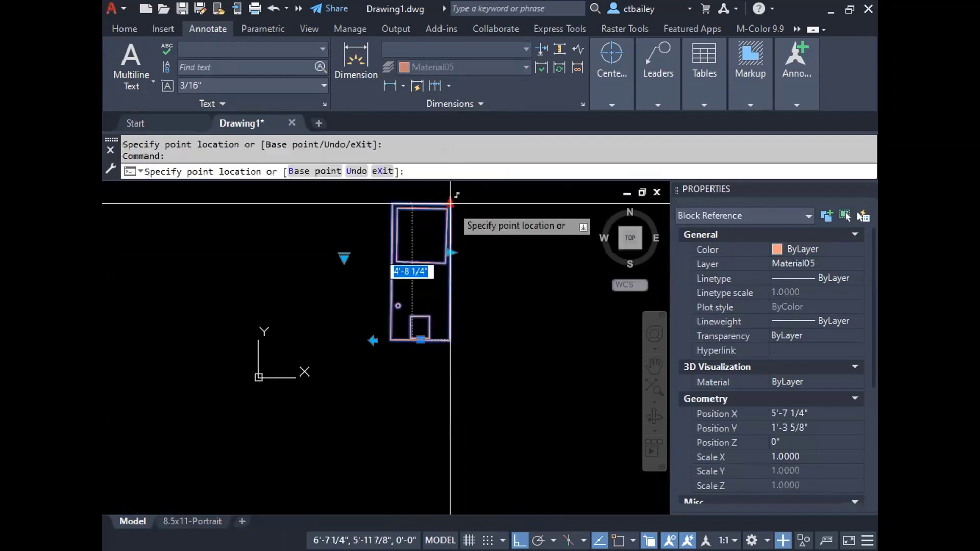
{"action": "scroll", "coordinate": [449, 252], "scroll_direction": "up", "scroll_amount": 6}
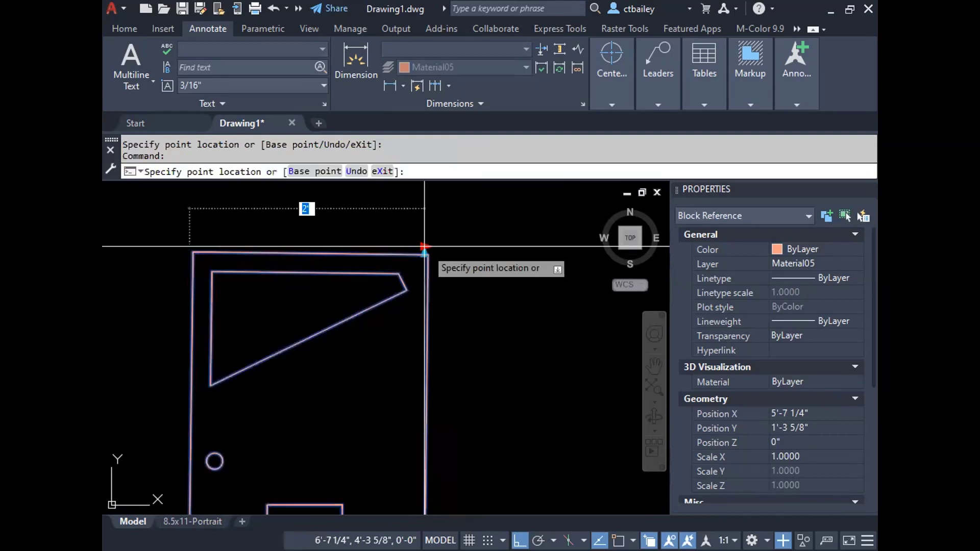
{"action": "scroll", "coordinate": [424, 247], "scroll_direction": "down", "scroll_amount": 3}
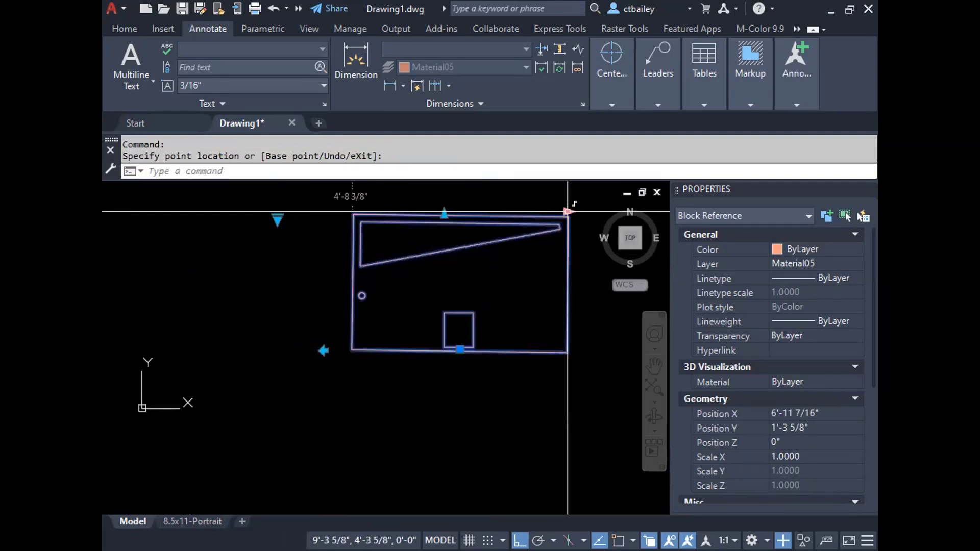
{"action": "left_click", "coordinate": [567, 211]}
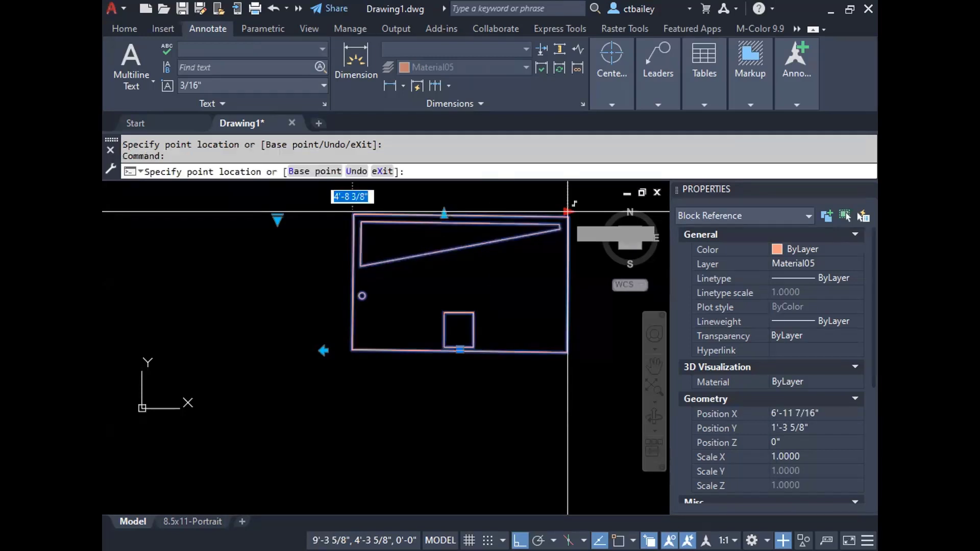
{"action": "left_click", "coordinate": [409, 211]}
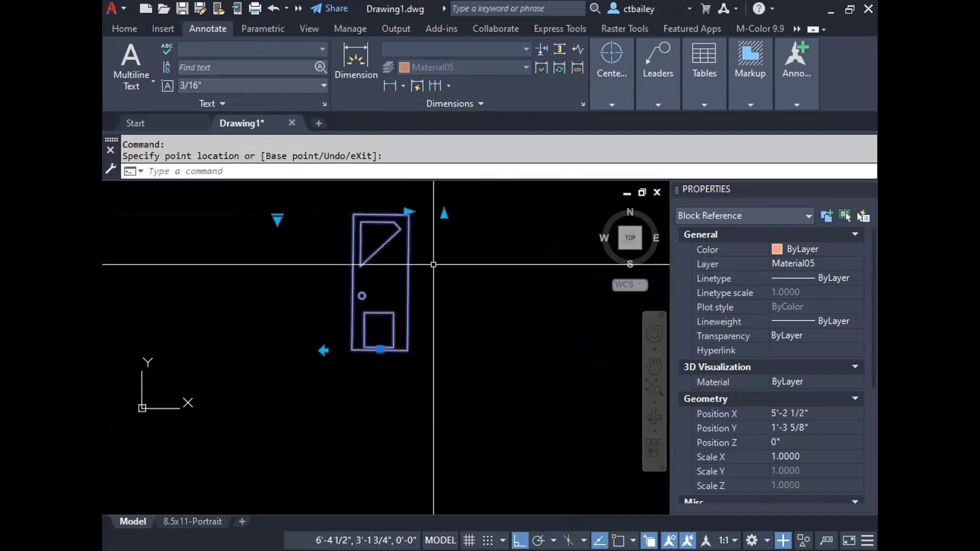
{"action": "double_click", "coordinate": [389, 219]}
{"action": "right_click", "coordinate": [387, 223]}
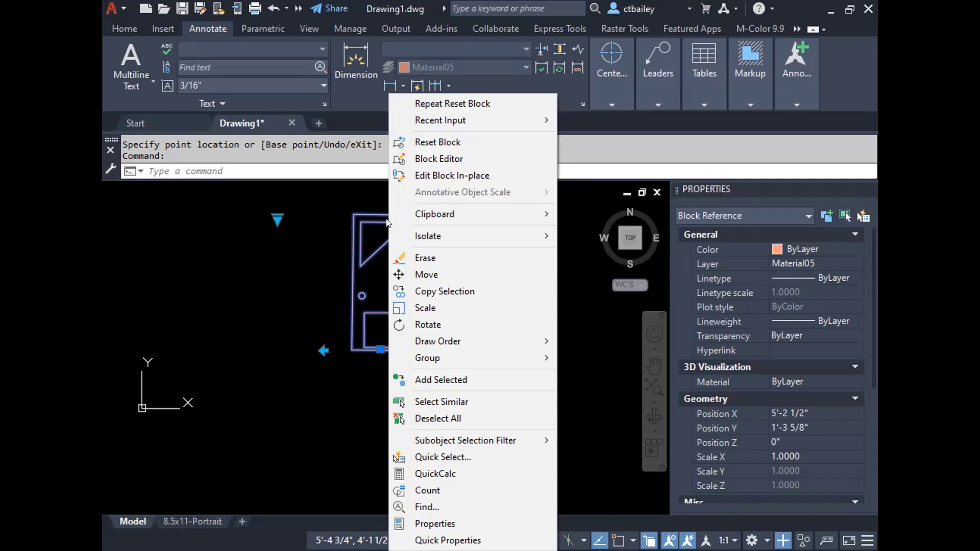
{"action": "key", "text": "Escape"}
{"action": "key", "text": "Escape"}
{"action": "key", "text": "Escape"}
Reopen the selected door block in the Block Editor.
{"action": "left_click", "coordinate": [387, 222]}
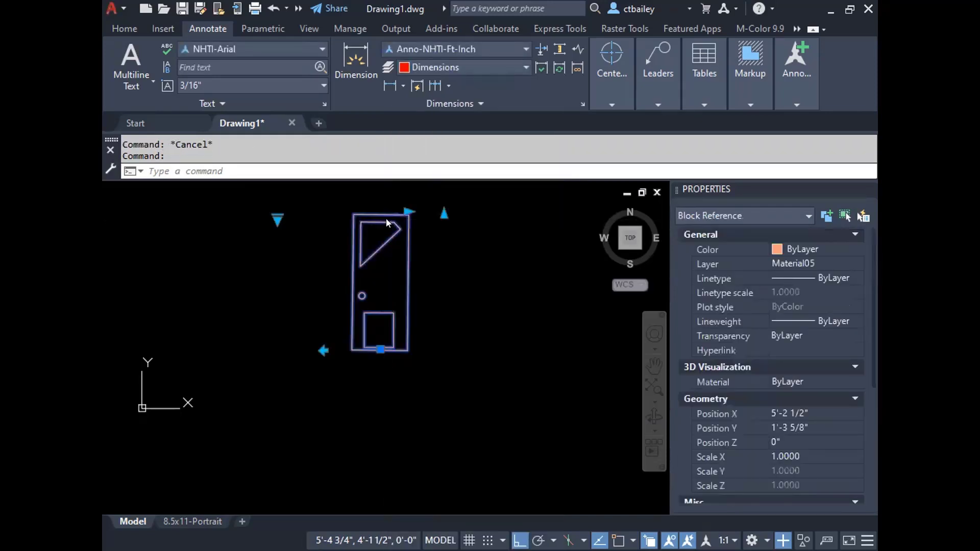
{"action": "right_click", "coordinate": [387, 222]}
{"action": "left_click", "coordinate": [425, 157]}
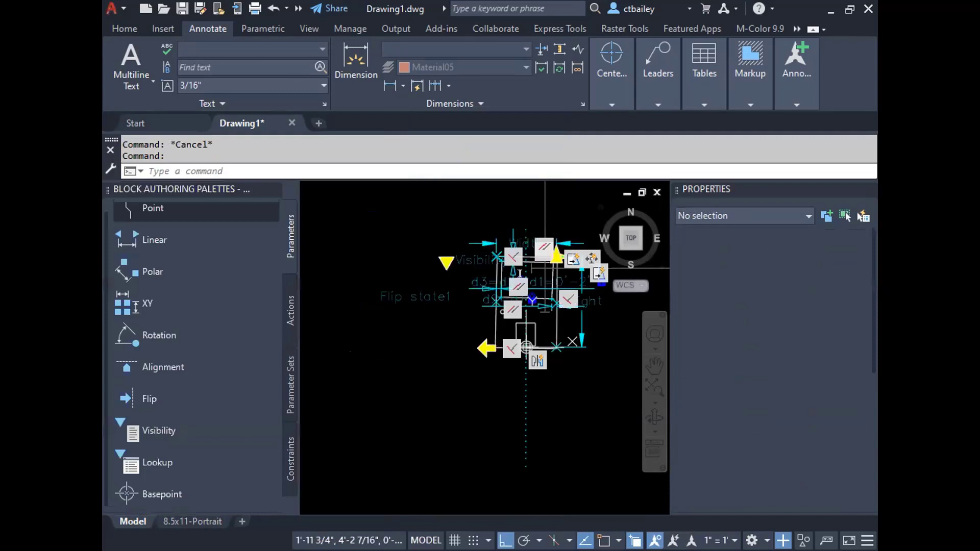
Examine the door block's width parameter and the parallel constraints along the door and window top edges, and close the Block Editor.
{"action": "double_click", "coordinate": [585, 259]}
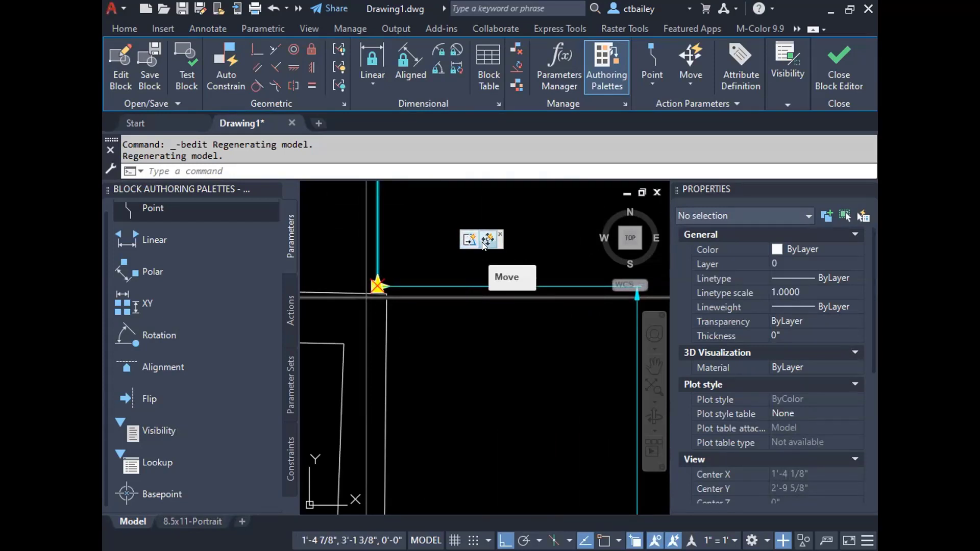
{"action": "scroll", "coordinate": [484, 246], "scroll_direction": "down", "scroll_amount": 8}
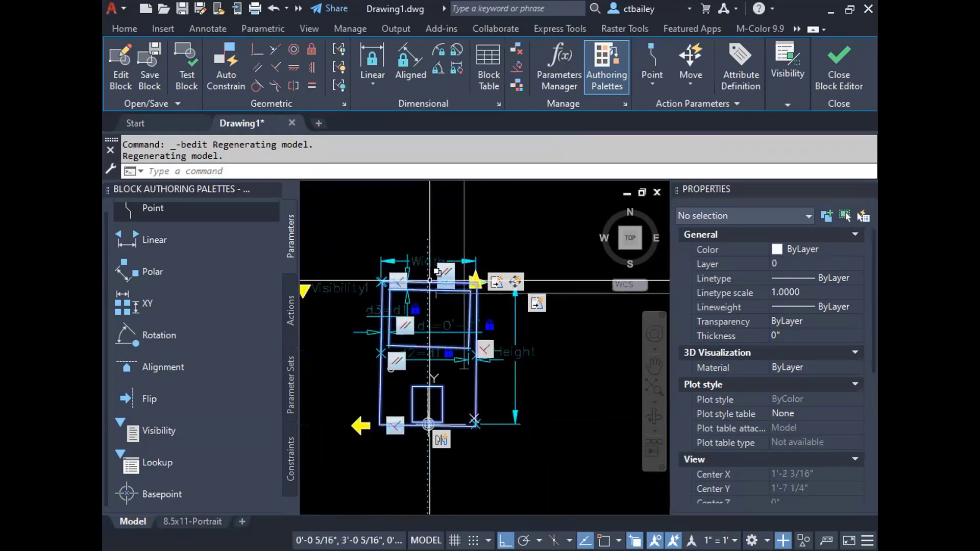
{"action": "scroll", "coordinate": [428, 276], "scroll_direction": "up", "scroll_amount": 6}
{"action": "left_click", "coordinate": [380, 201]}
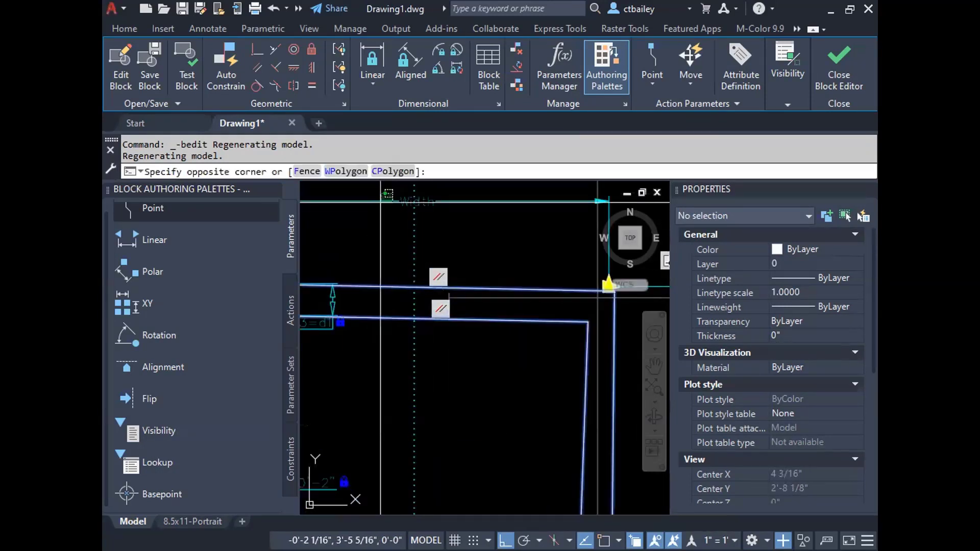
{"action": "left_click", "coordinate": [359, 215]}
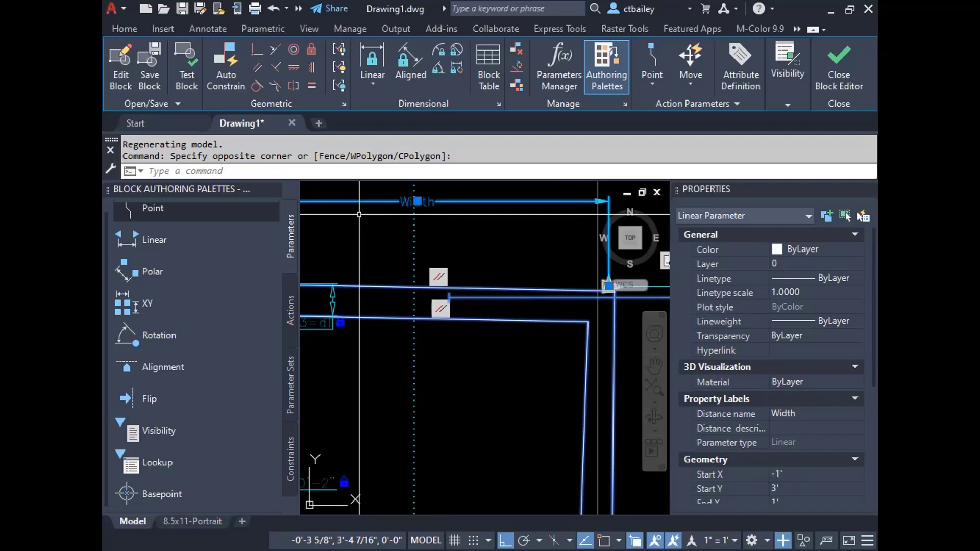
{"action": "key", "text": "Escape"}
{"action": "key", "text": "Escape"}
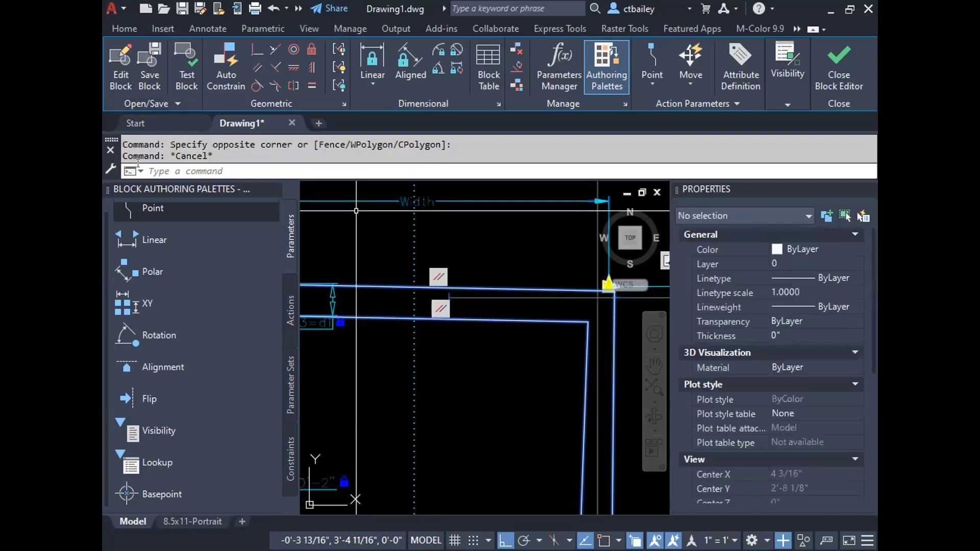
{"action": "scroll", "coordinate": [482, 388], "scroll_direction": "down", "scroll_amount": 3}
{"action": "scroll", "coordinate": [481, 388], "scroll_direction": "up", "scroll_amount": 4}
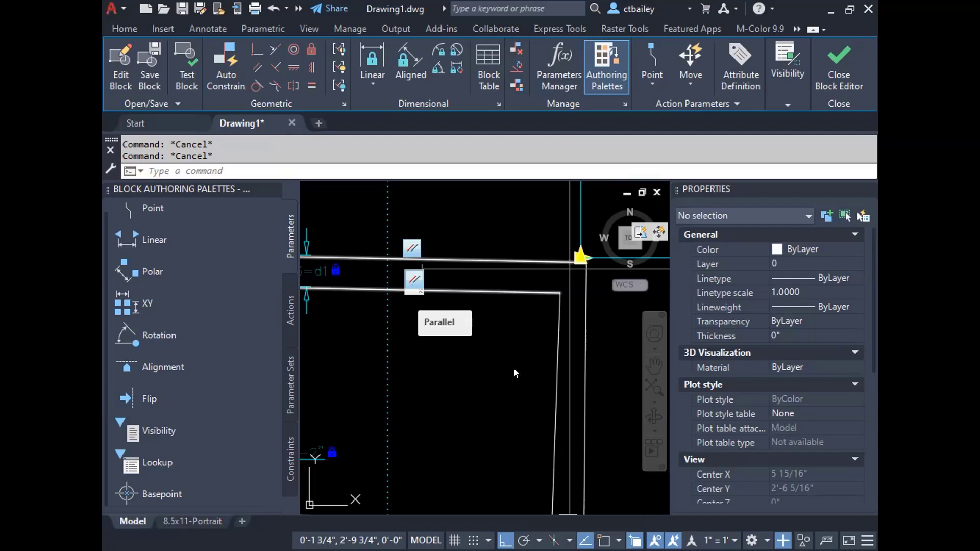
{"action": "scroll", "coordinate": [513, 368], "scroll_direction": "up", "scroll_amount": 2}
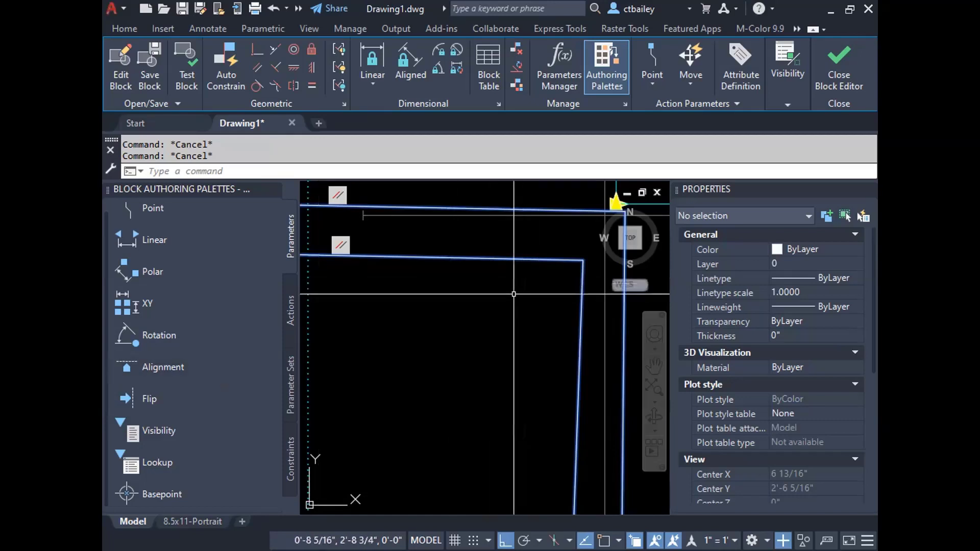
{"action": "scroll", "coordinate": [513, 294], "scroll_direction": "down", "scroll_amount": 6}
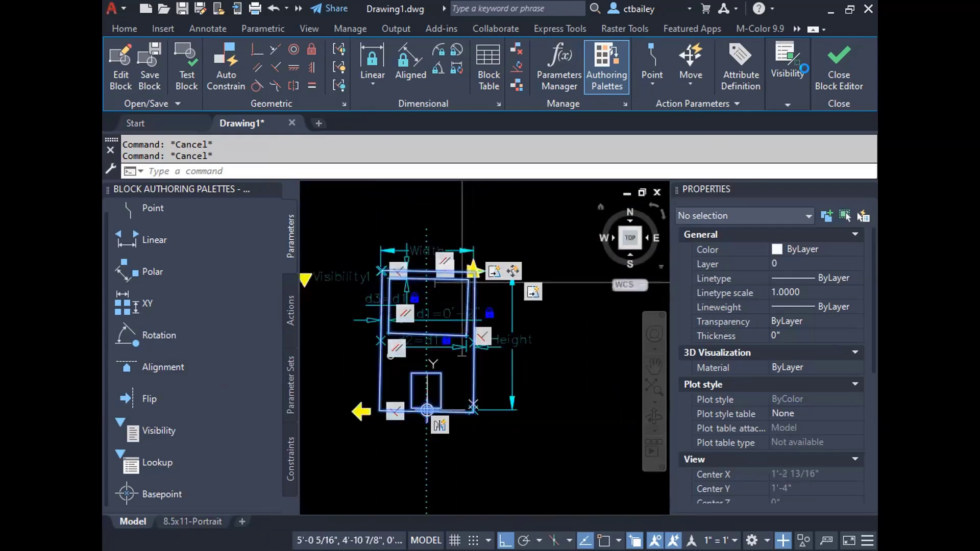
{"action": "left_click", "coordinate": [837, 72]}
Test the door block's stretch grips by raising its height slightly, widening it, and narrowing it back close to its previous width.
{"action": "left_click", "coordinate": [407, 266]}
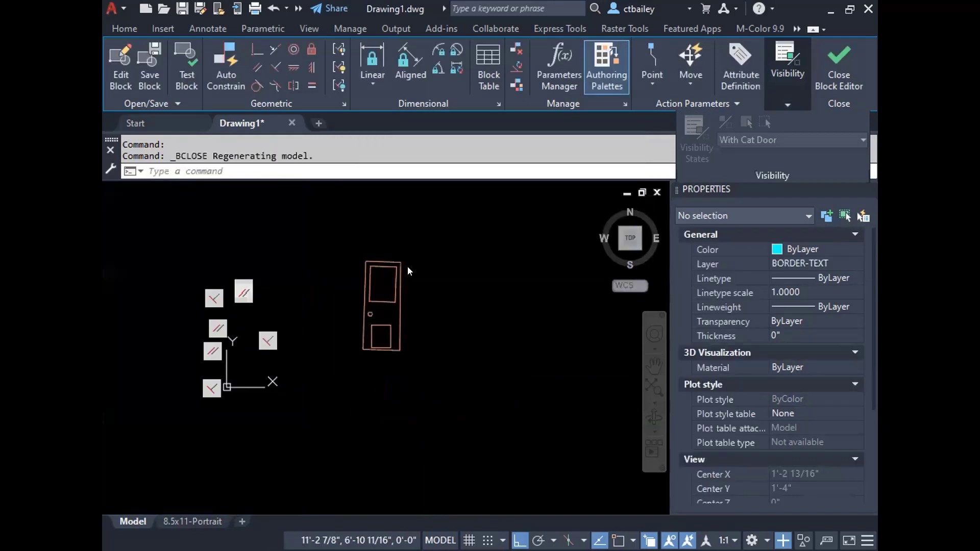
{"action": "scroll", "coordinate": [362, 357], "scroll_direction": "up", "scroll_amount": 4}
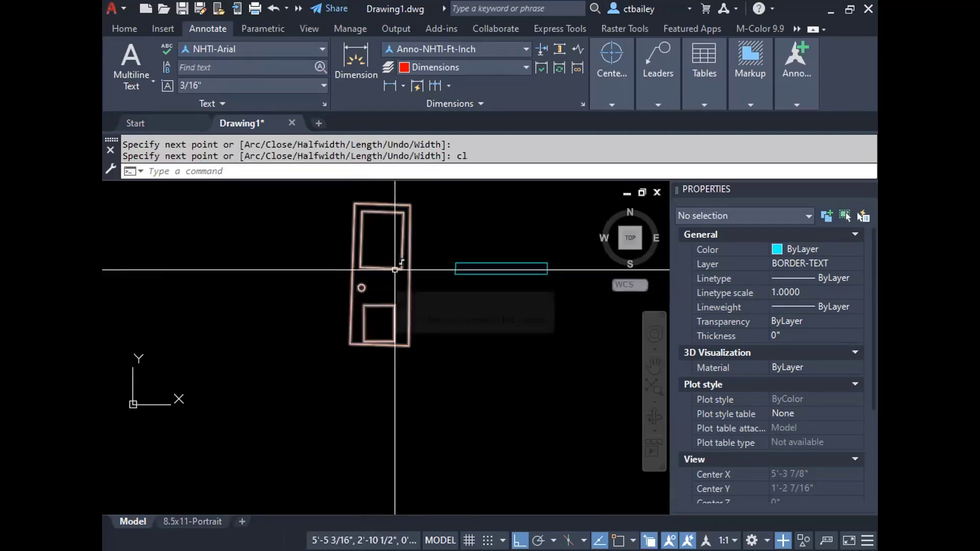
{"action": "left_click", "coordinate": [410, 270]}
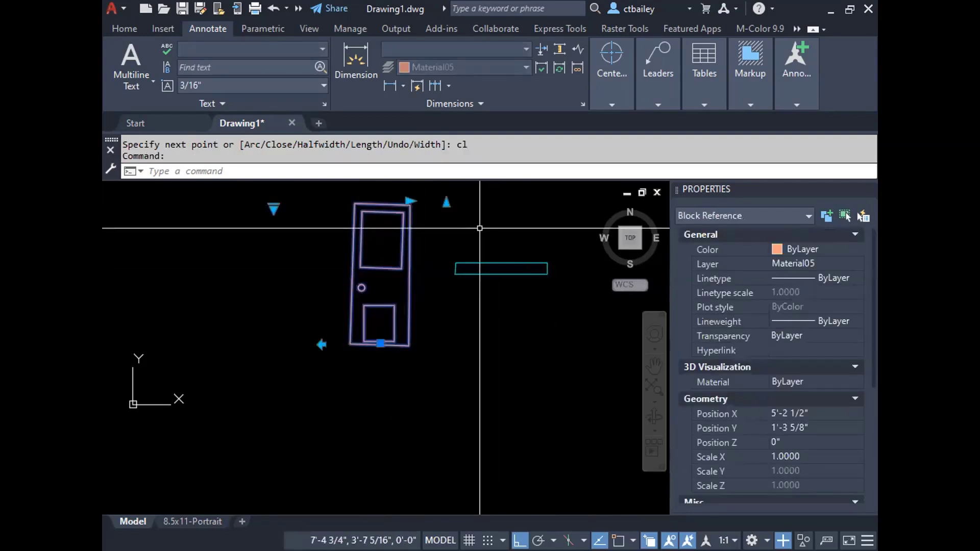
{"action": "scroll", "coordinate": [437, 225], "scroll_direction": "down", "scroll_amount": 1}
{"action": "scroll", "coordinate": [433, 284], "scroll_direction": "up", "scroll_amount": 3}
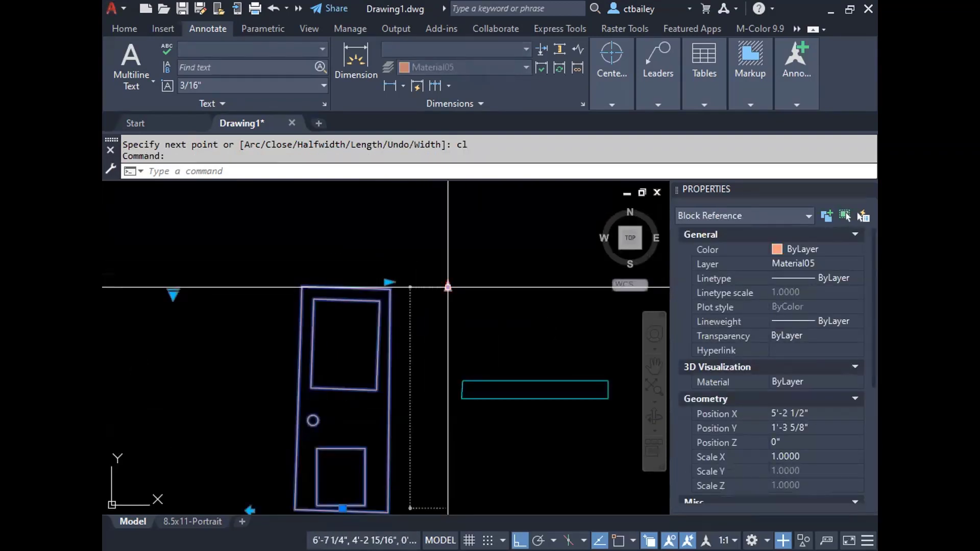
{"action": "left_click", "coordinate": [447, 287]}
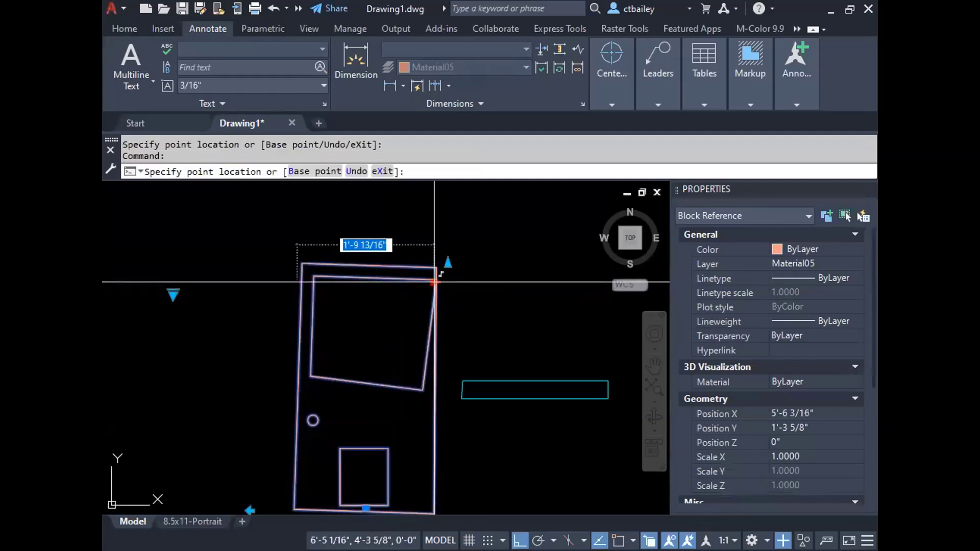
{"action": "left_click", "coordinate": [398, 284]}
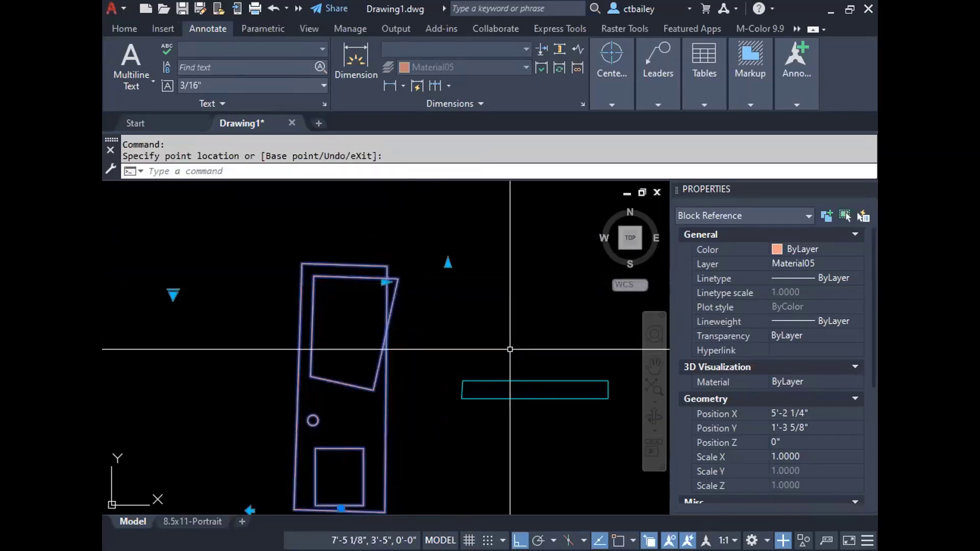
{"action": "left_click", "coordinate": [502, 363]}
{"action": "left_click", "coordinate": [599, 375]}
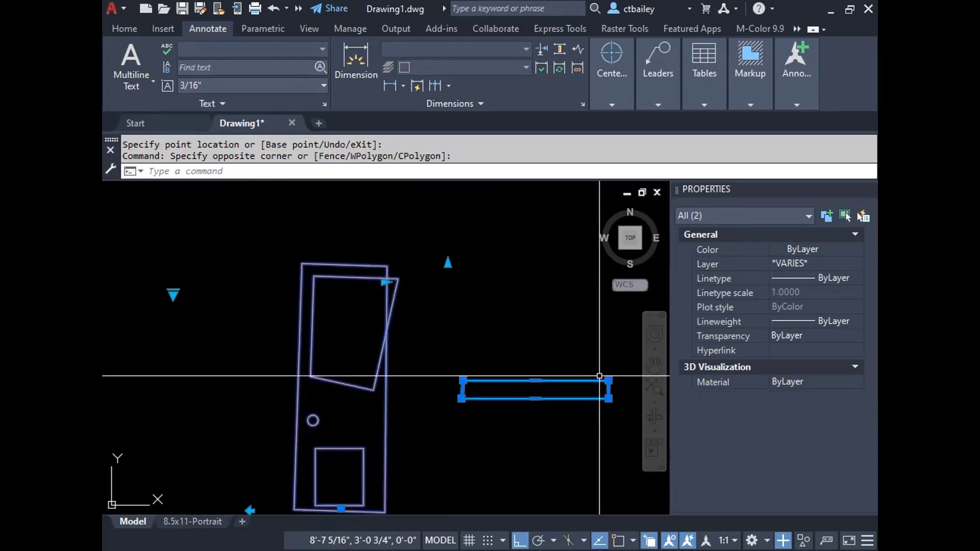
{"action": "key", "text": "Escape"}
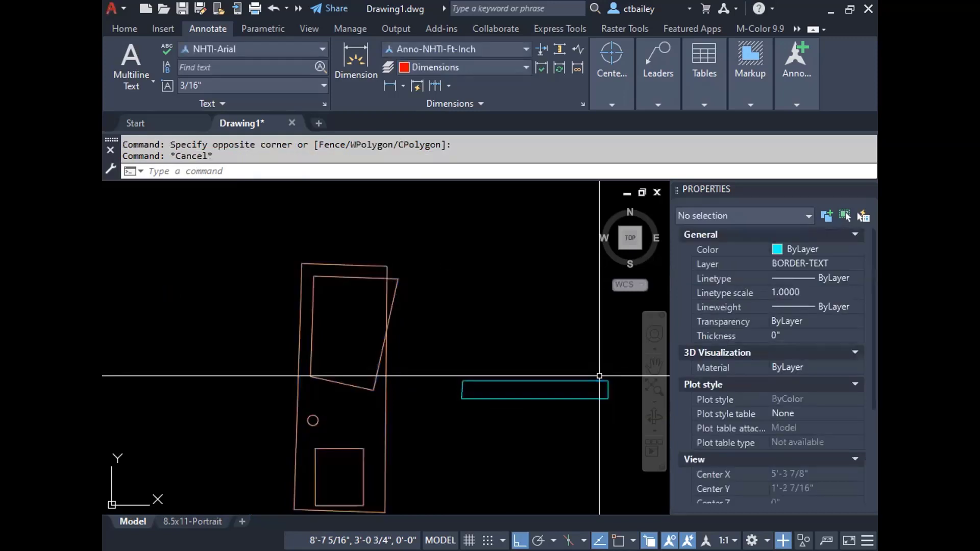
{"action": "scroll", "coordinate": [193, 380], "scroll_direction": "down", "scroll_amount": 2}
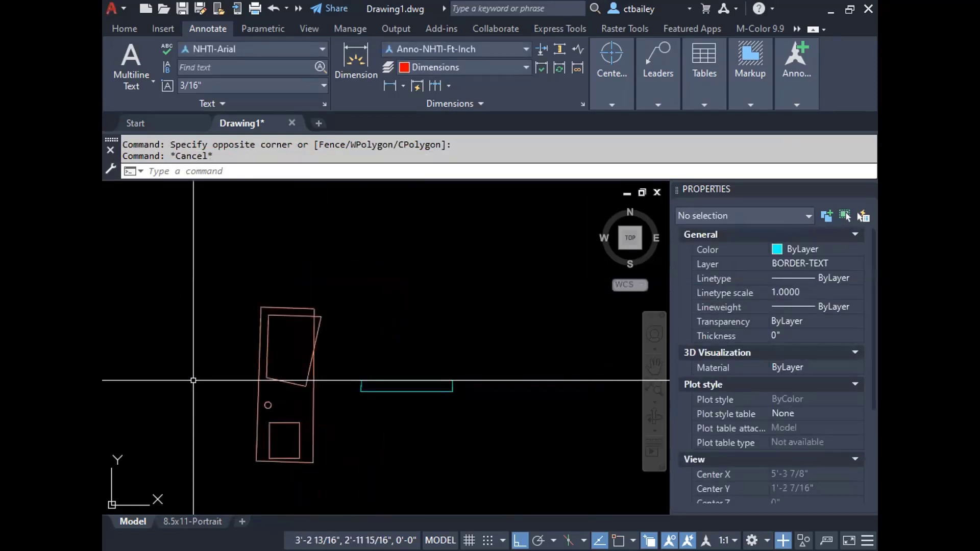
{"action": "scroll", "coordinate": [388, 386], "scroll_direction": "up", "scroll_amount": 2}
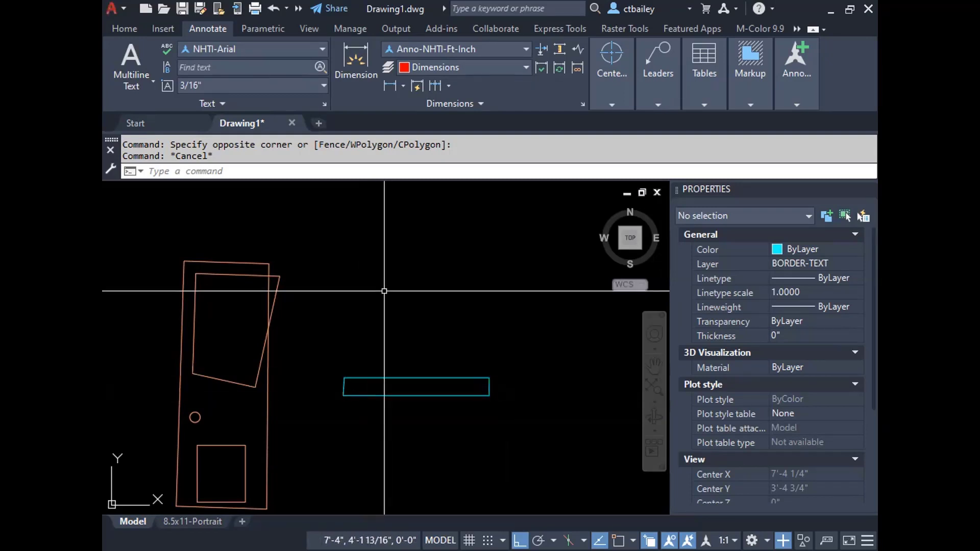
{"action": "type", "text": "inser"}
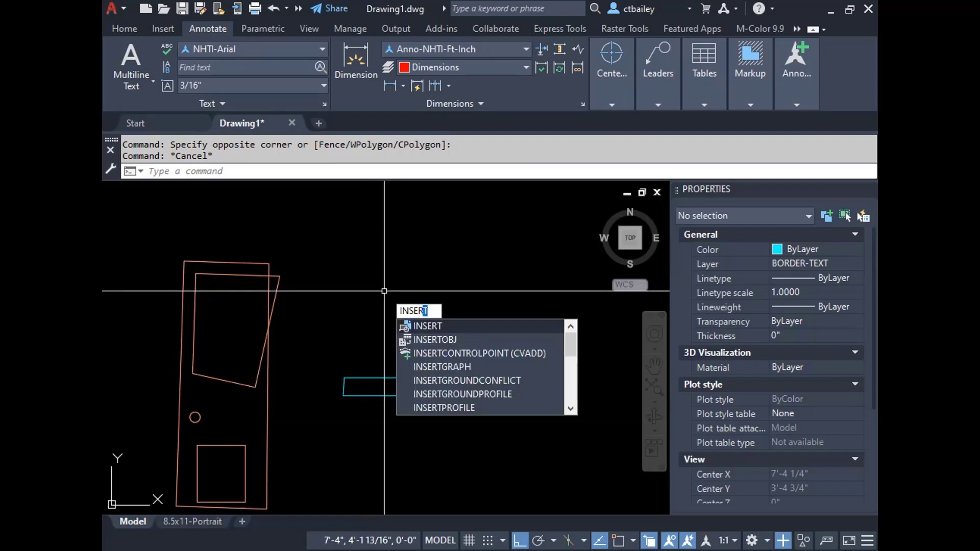
{"action": "key", "text": "Escape"}
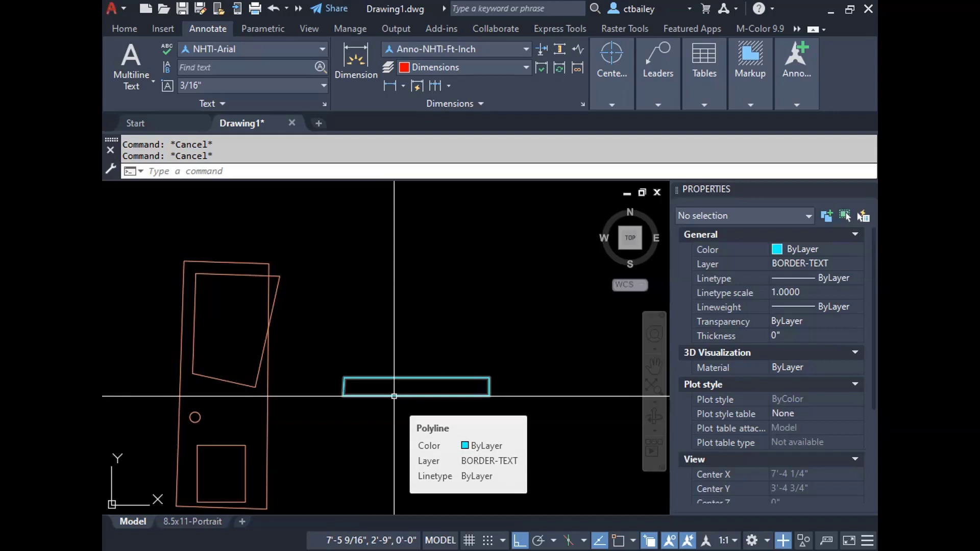
Define a block named WindowSymbol from the thin cyan rectangle, with the midpoint of its lower long edge as base point.
{"action": "scroll", "coordinate": [474, 358], "scroll_direction": "down", "scroll_amount": 3}
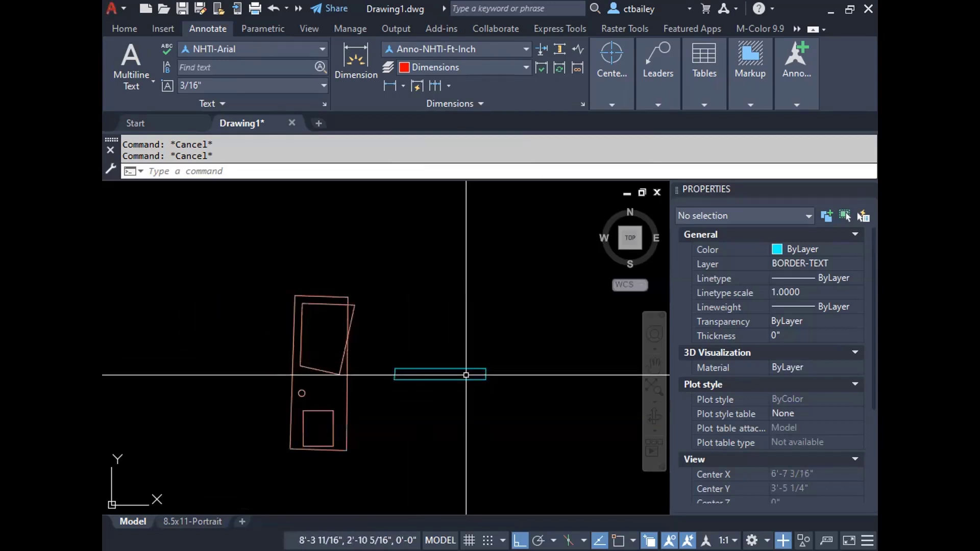
{"action": "type", "text": "block"}
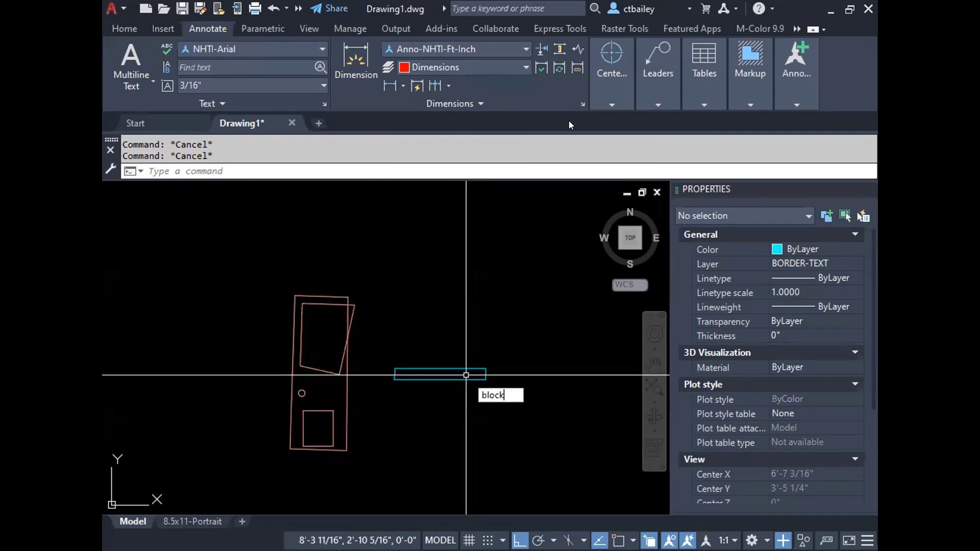
{"action": "key", "text": "Return"}
{"action": "type", "text": "Window"}
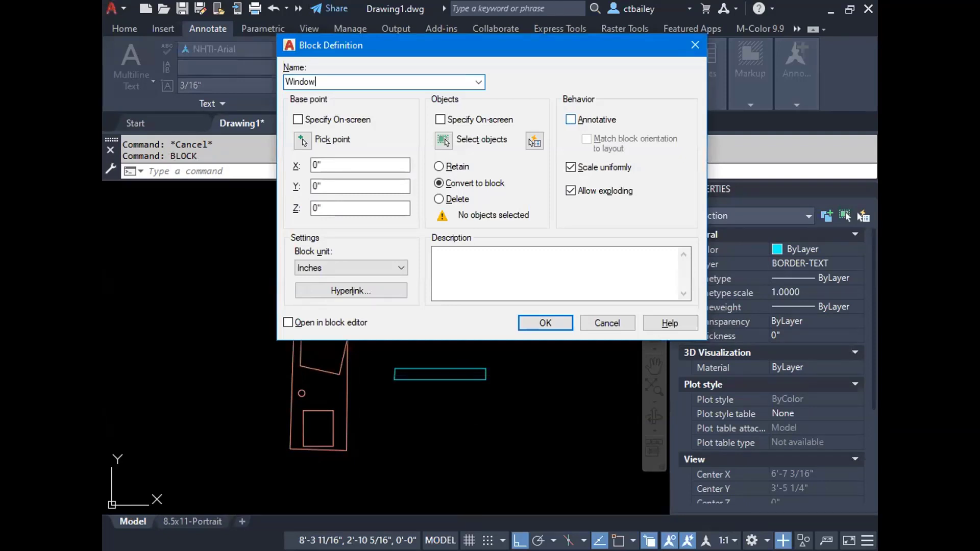
{"action": "type", "text": "Symbol"}
{"action": "left_click", "coordinate": [303, 141]}
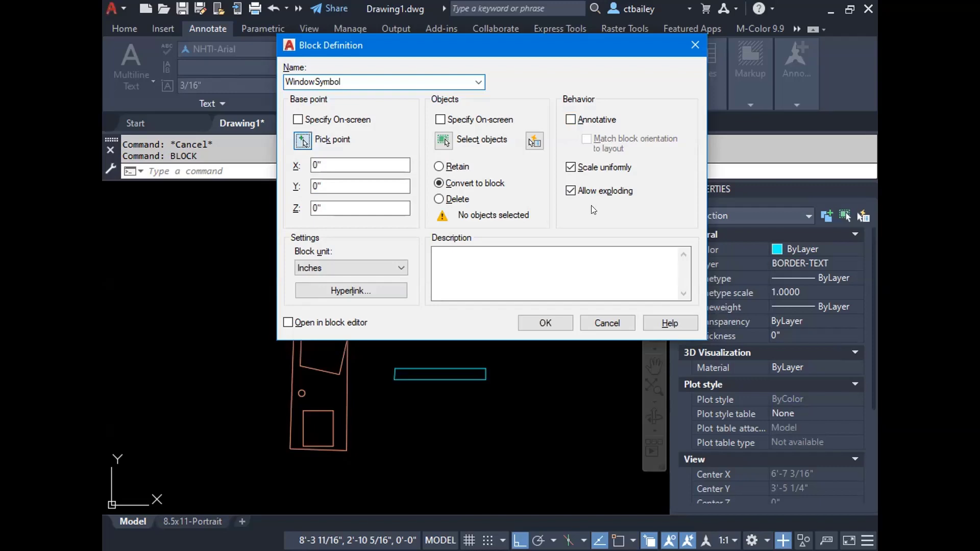
{"action": "right_click", "coordinate": [480, 393], "text": "shift"}
{"action": "left_click", "coordinate": [552, 132]}
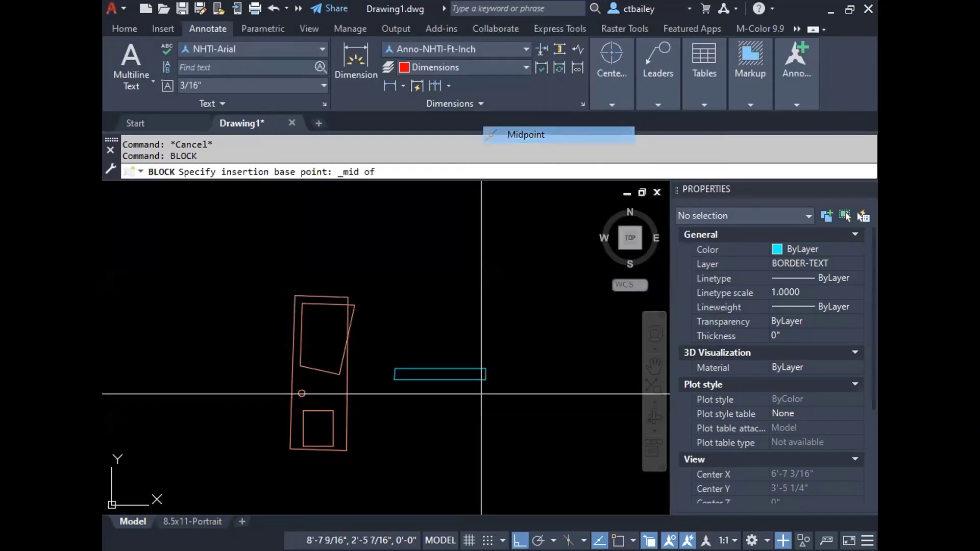
{"action": "left_click", "coordinate": [440, 380]}
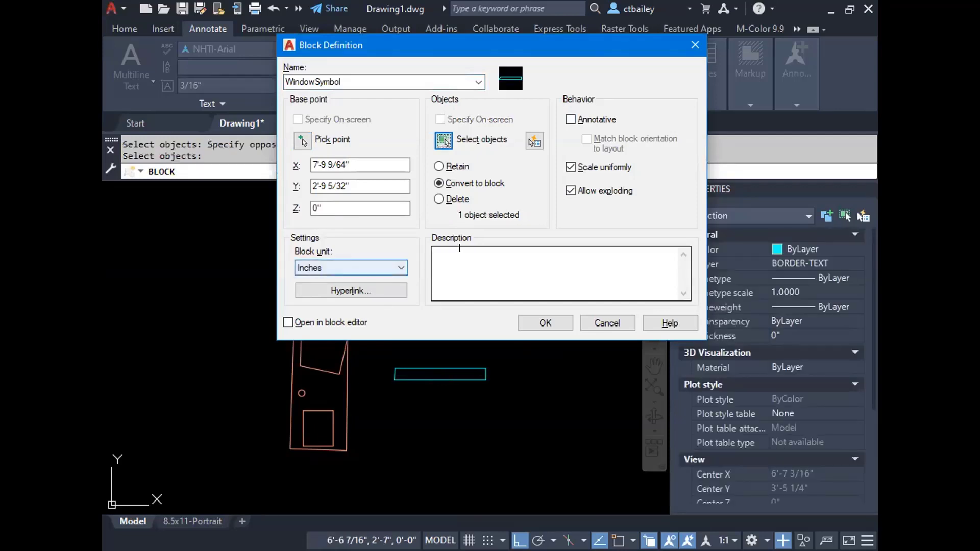
Add the description "Typical window symbol (plan view)" and create the block with the option to open it in the Block Editor.
{"action": "left_click", "coordinate": [460, 248]}
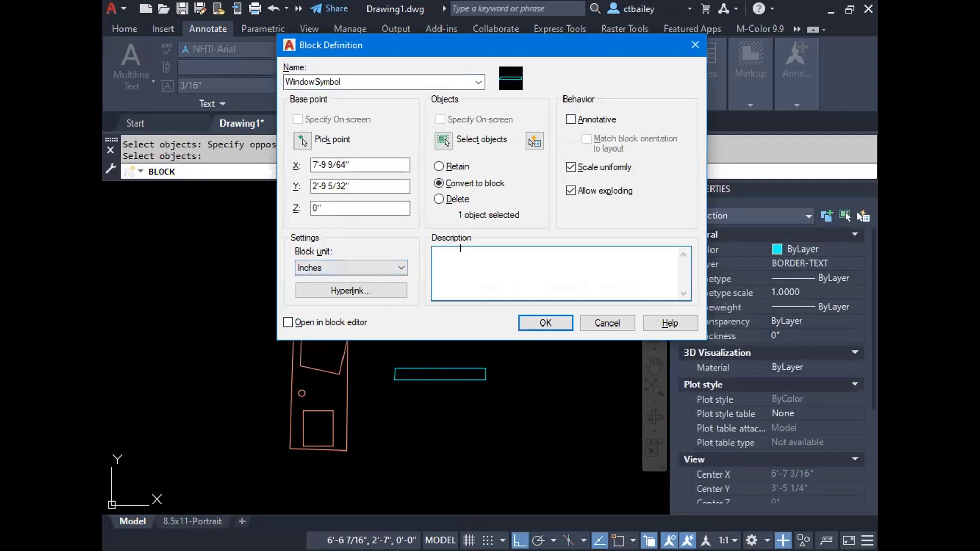
{"action": "type", "text": "Typical window symbol (plan view)"}
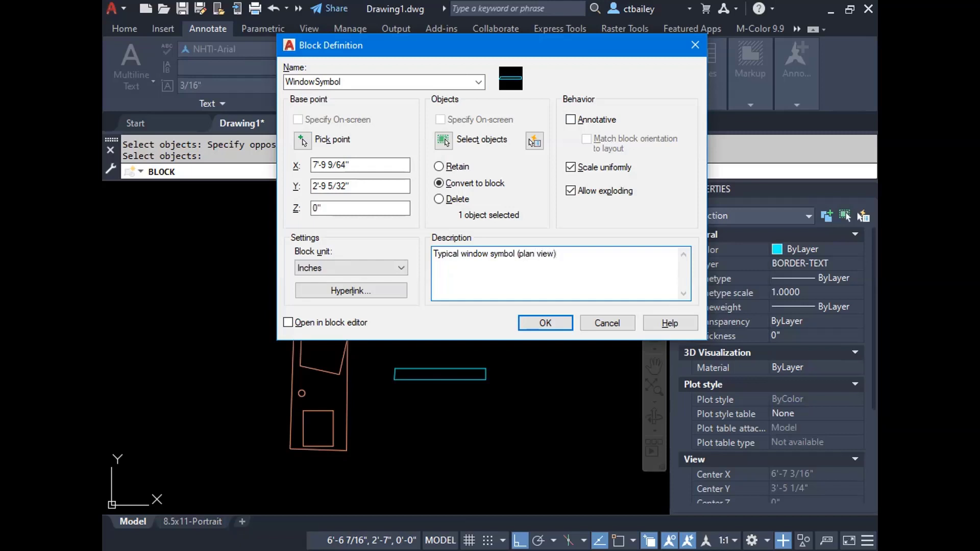
{"action": "left_click", "coordinate": [444, 140]}
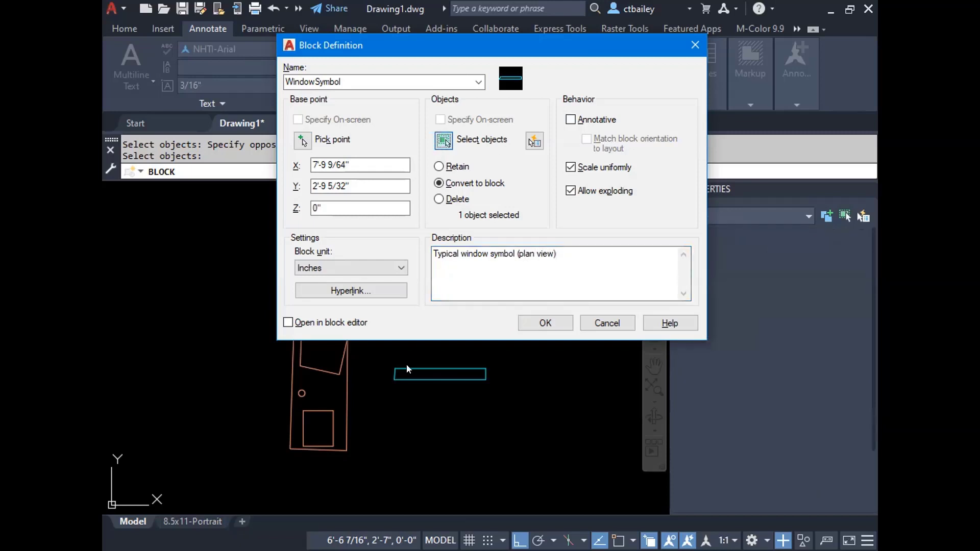
{"action": "left_click", "coordinate": [312, 320]}
{"action": "left_click", "coordinate": [542, 320]}
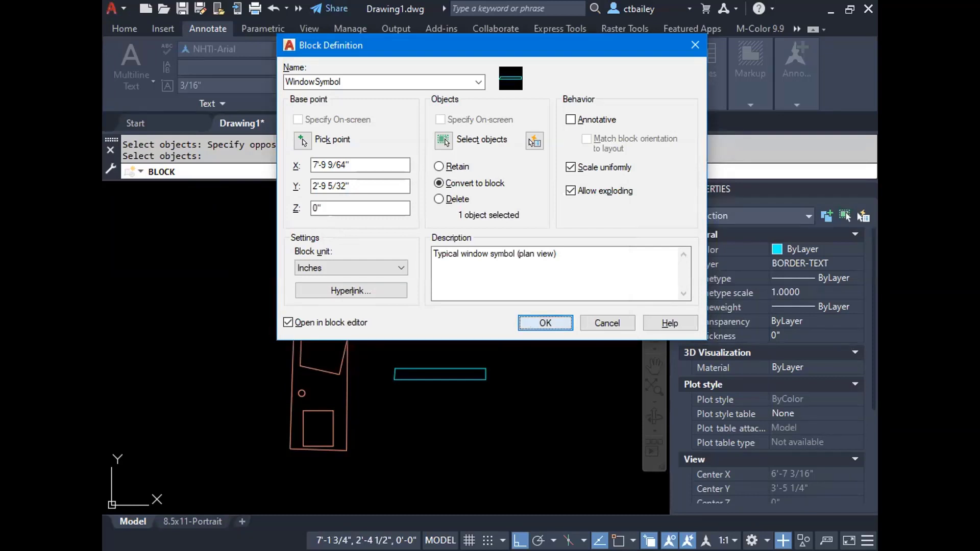
{"action": "left_click", "coordinate": [545, 323]}
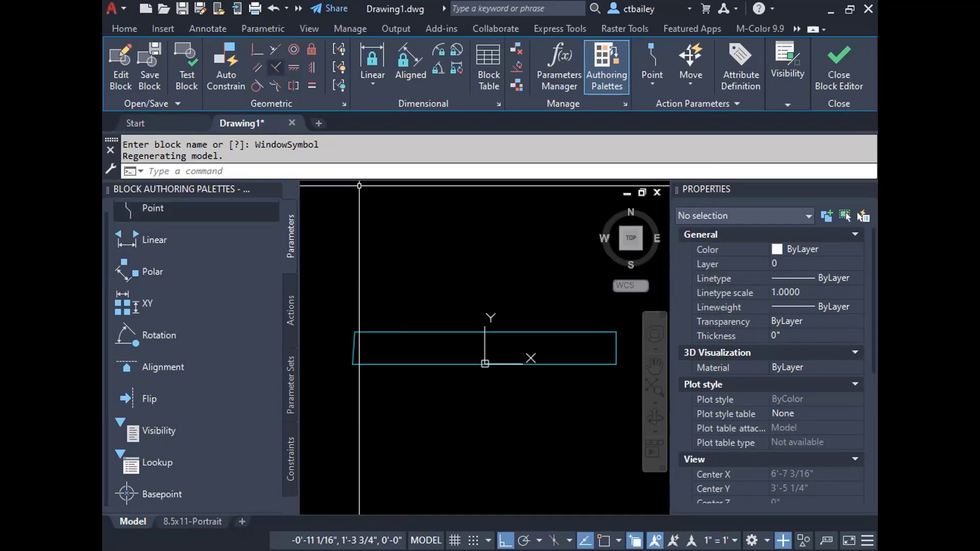
Try a perpendicular constraint between the window symbol's slanted short edge and its upper long edge, and undo it.
{"action": "left_click", "coordinate": [363, 333]}
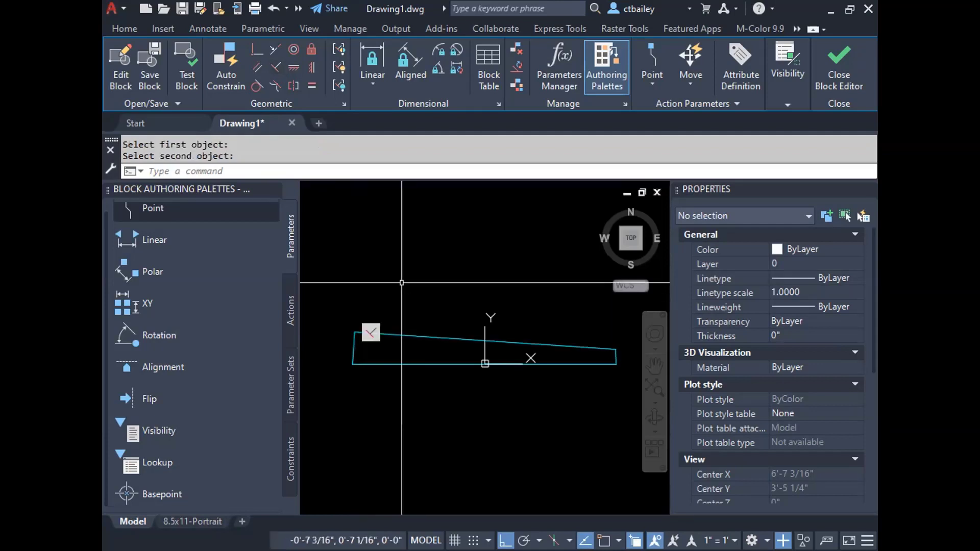
{"action": "key", "text": "ctrl+z"}
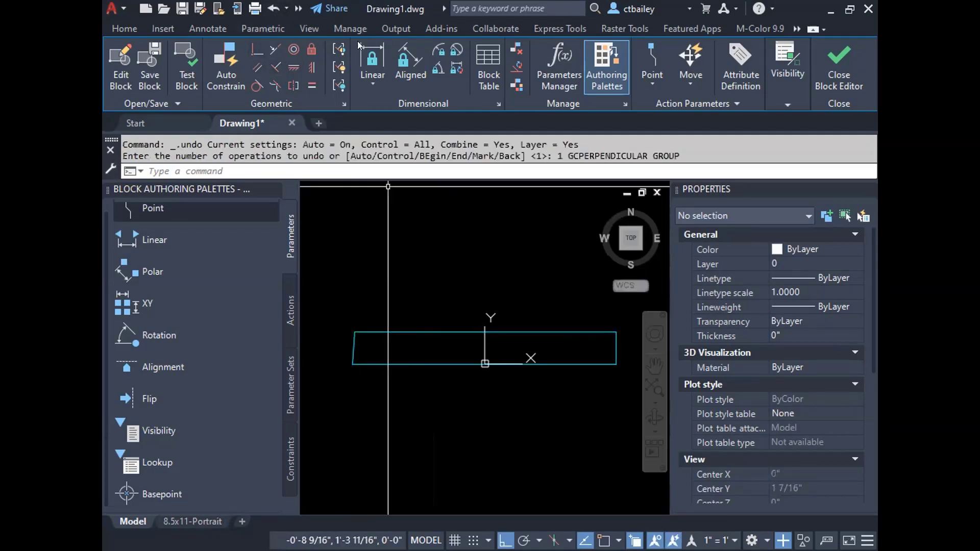
Apply a perpendicular geometric constraint between the rectangle's top edge and its slanted left edge.
{"action": "left_click", "coordinate": [274, 65]}
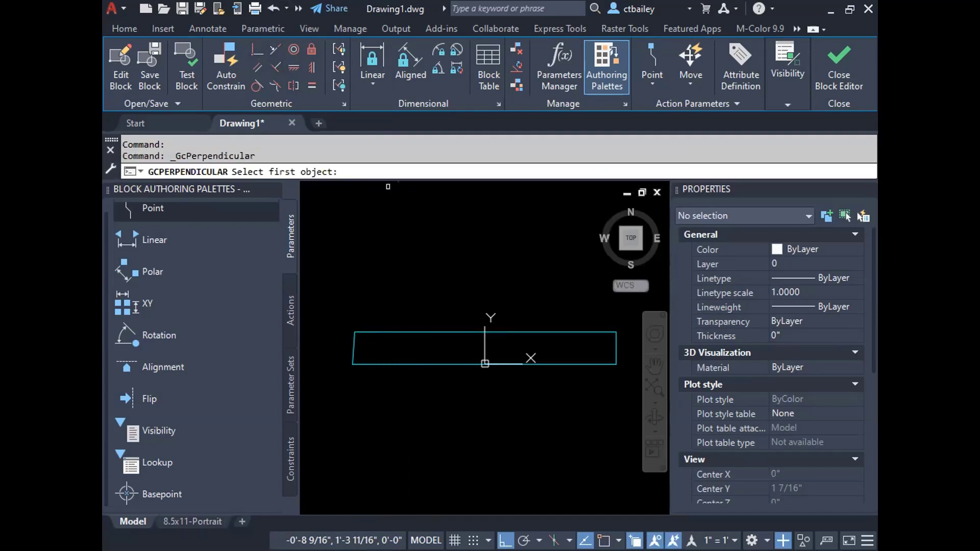
{"action": "left_click", "coordinate": [364, 333]}
{"action": "left_click", "coordinate": [357, 347]}
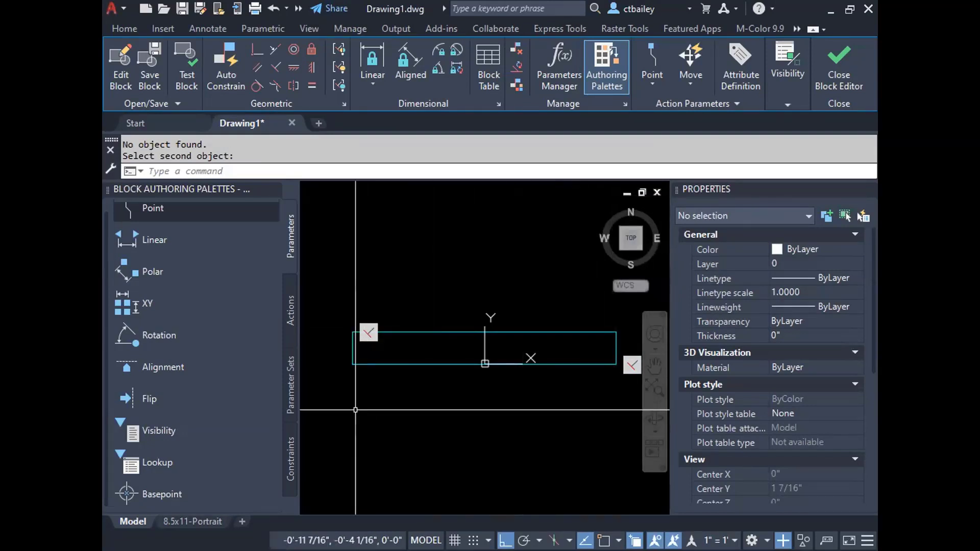
Add a linear parameter spanning the rectangle's two top corners, with its label placed above the rectangle.
{"action": "left_click", "coordinate": [152, 243]}
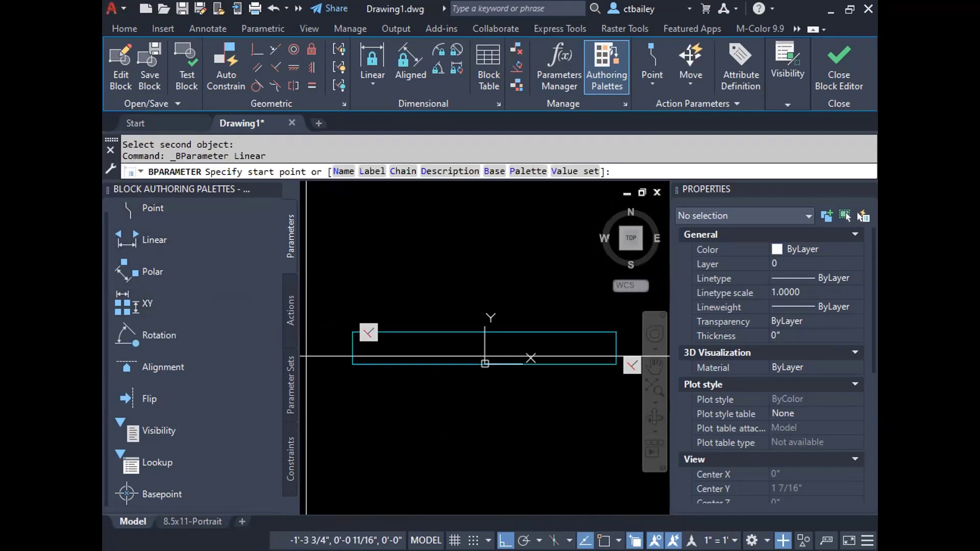
{"action": "left_click", "coordinate": [352, 332]}
{"action": "left_click", "coordinate": [616, 332]}
{"action": "left_click", "coordinate": [485, 280]}
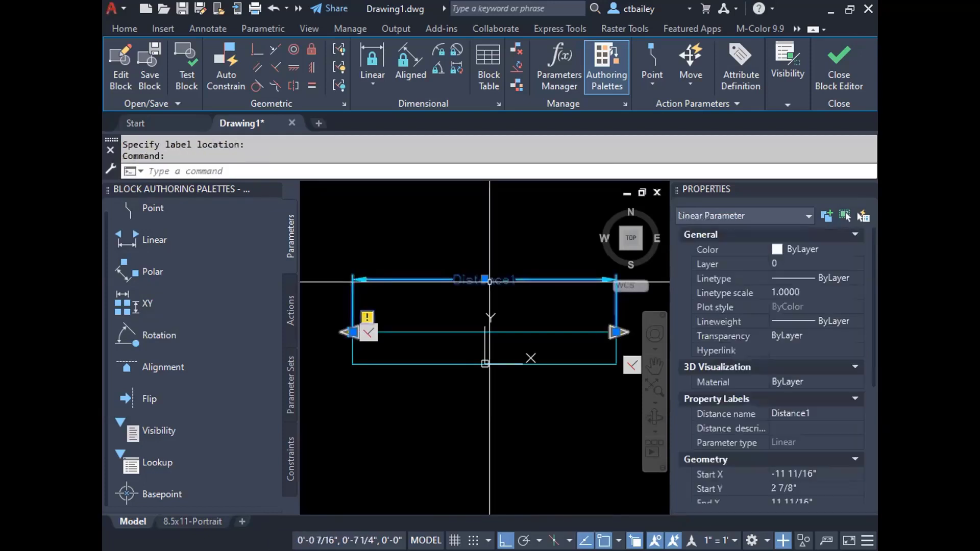
Rename the linear parameter's distance name to Width.
{"action": "scroll", "coordinate": [792, 357], "scroll_direction": "down", "scroll_amount": 4}
{"action": "scroll", "coordinate": [791, 357], "scroll_direction": "up", "scroll_amount": 4}
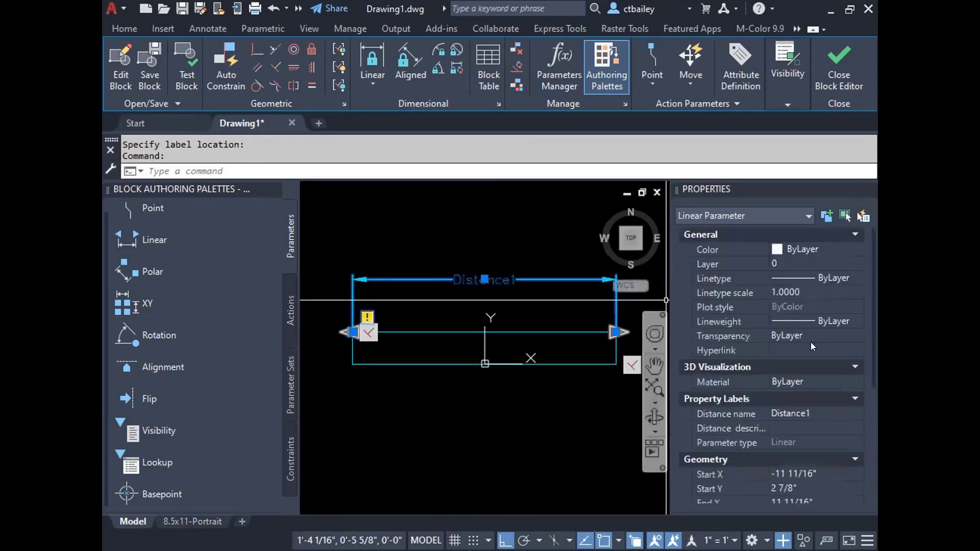
{"action": "left_click", "coordinate": [817, 407]}
{"action": "type", "text": "Width"}
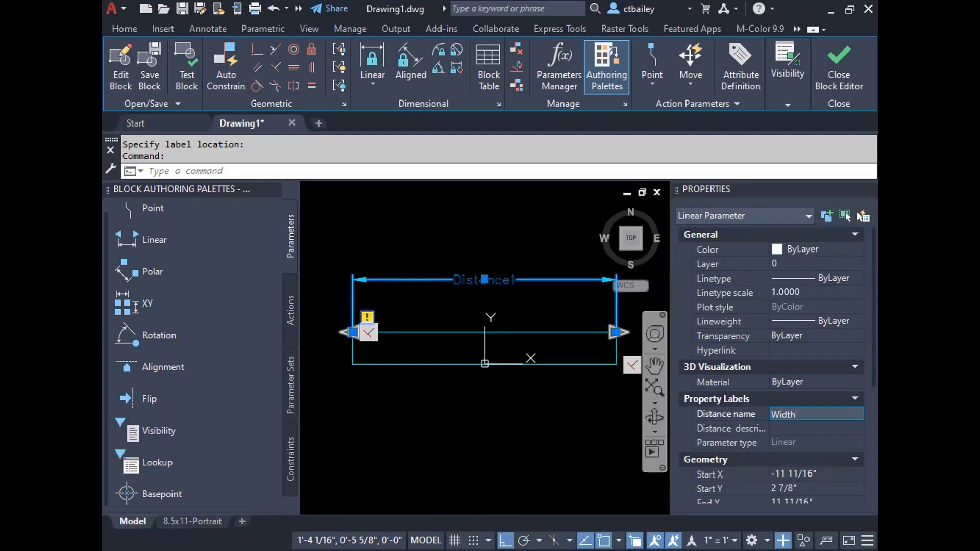
{"action": "key", "text": "Tab"}
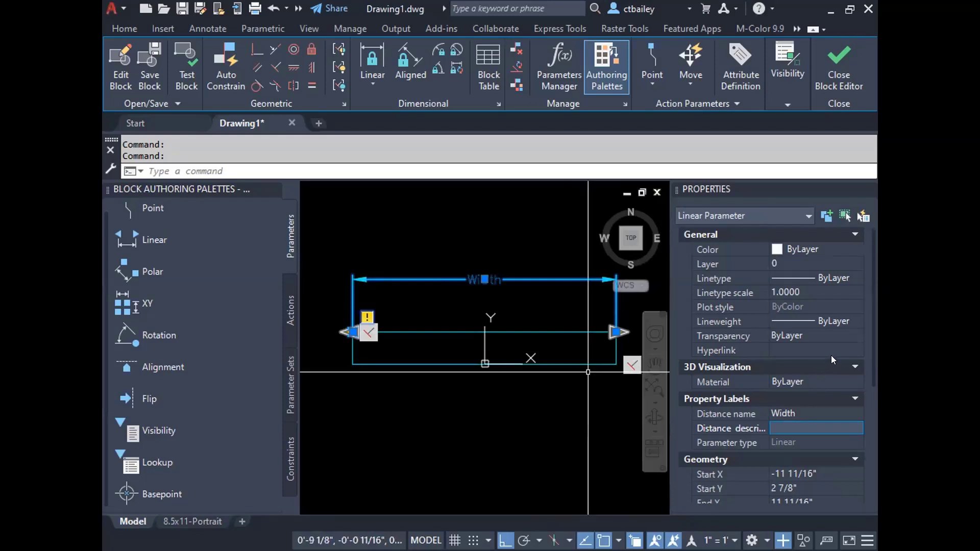
{"action": "scroll", "coordinate": [816, 364], "scroll_direction": "down", "scroll_amount": 5}
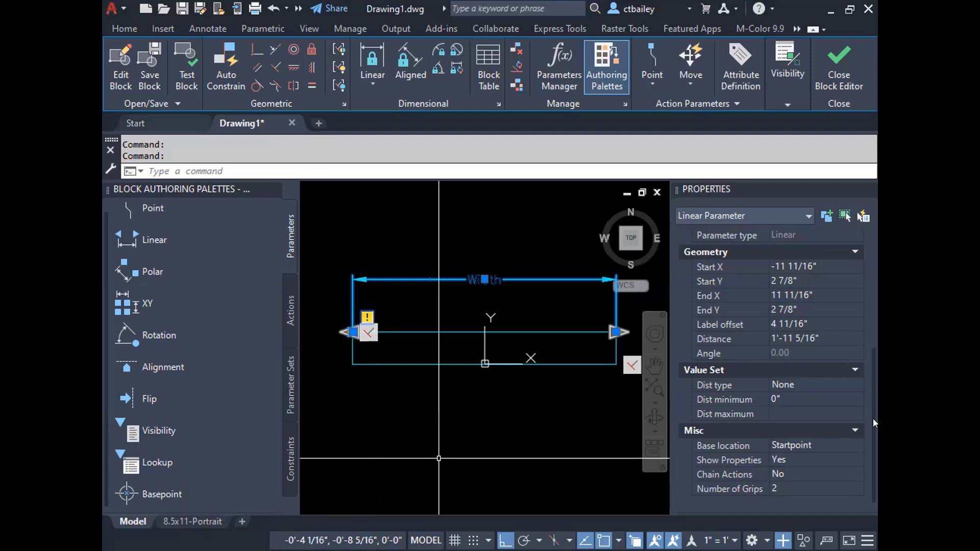
{"action": "left_click", "coordinate": [786, 383]}
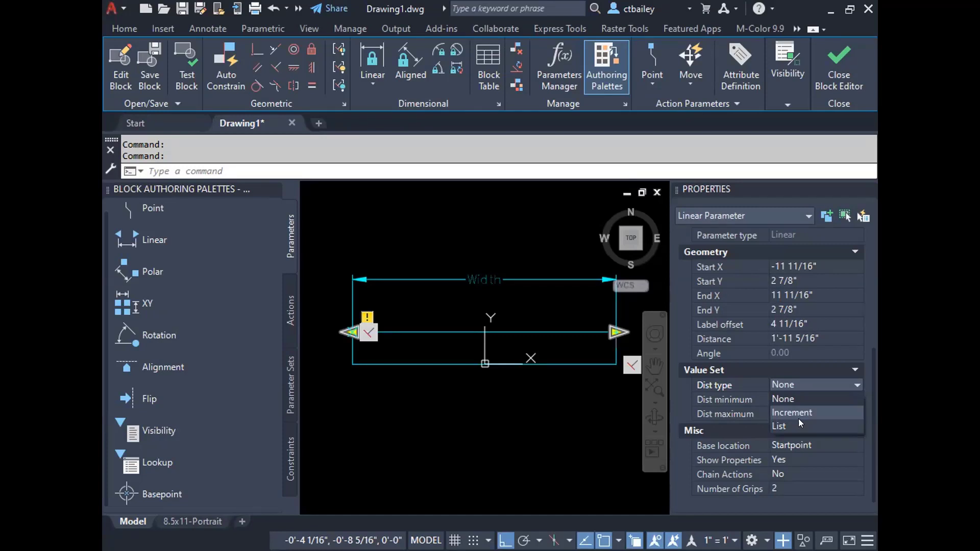
{"action": "left_click", "coordinate": [517, 302]}
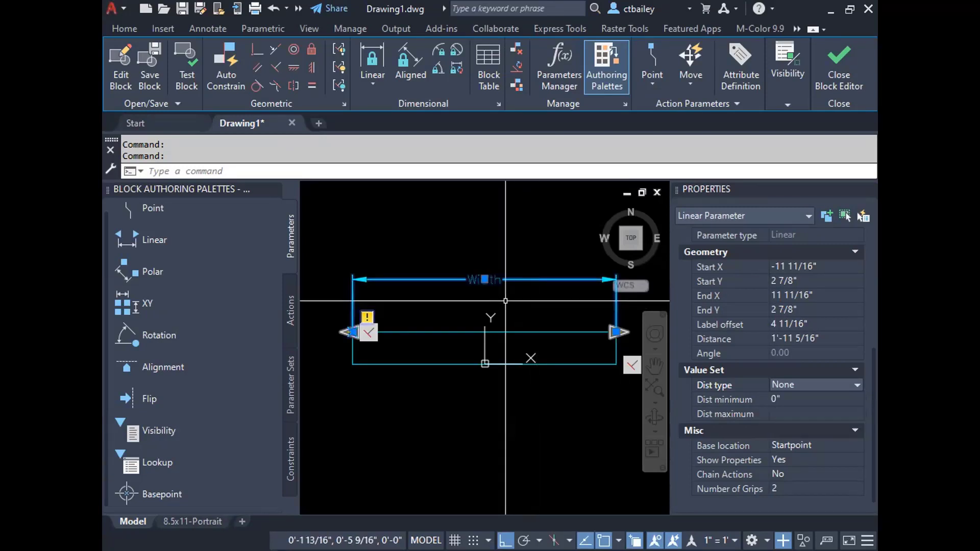
{"action": "key", "text": "Escape"}
{"action": "left_click", "coordinate": [488, 279]}
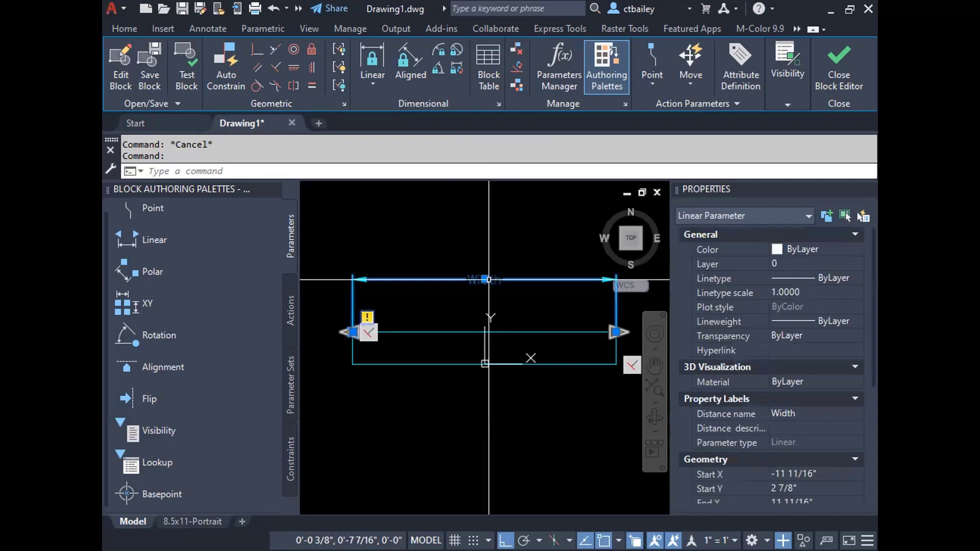
{"action": "right_click", "coordinate": [487, 281]}
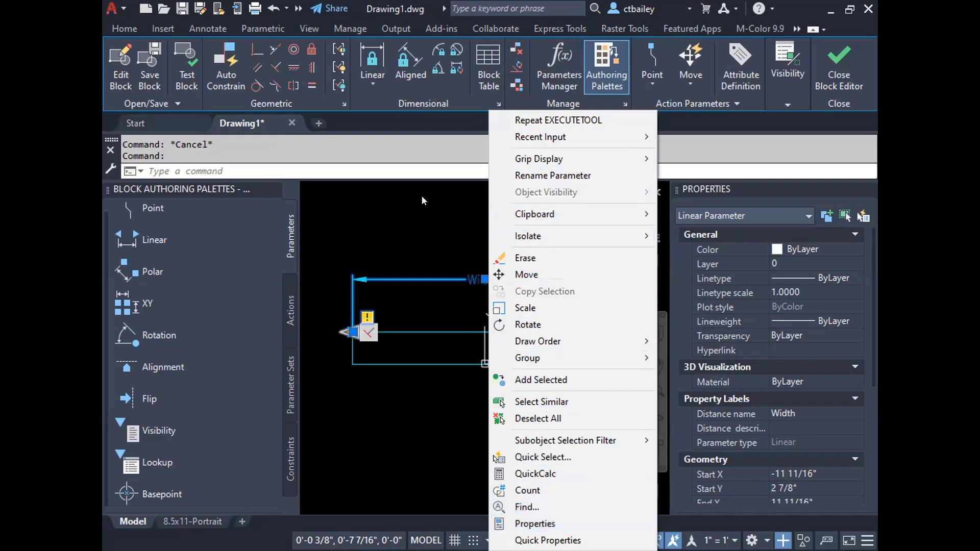
{"action": "left_click", "coordinate": [486, 314]}
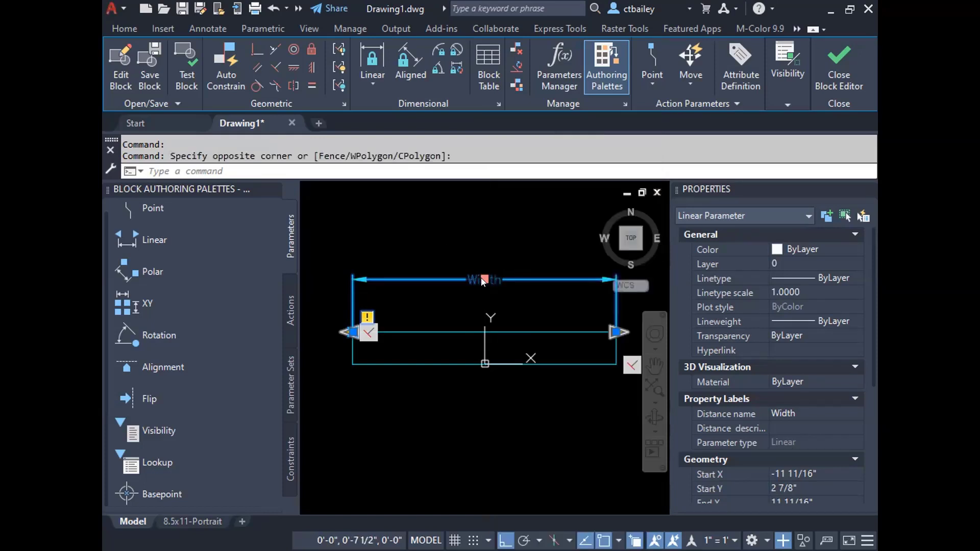
{"action": "right_click", "coordinate": [483, 282]}
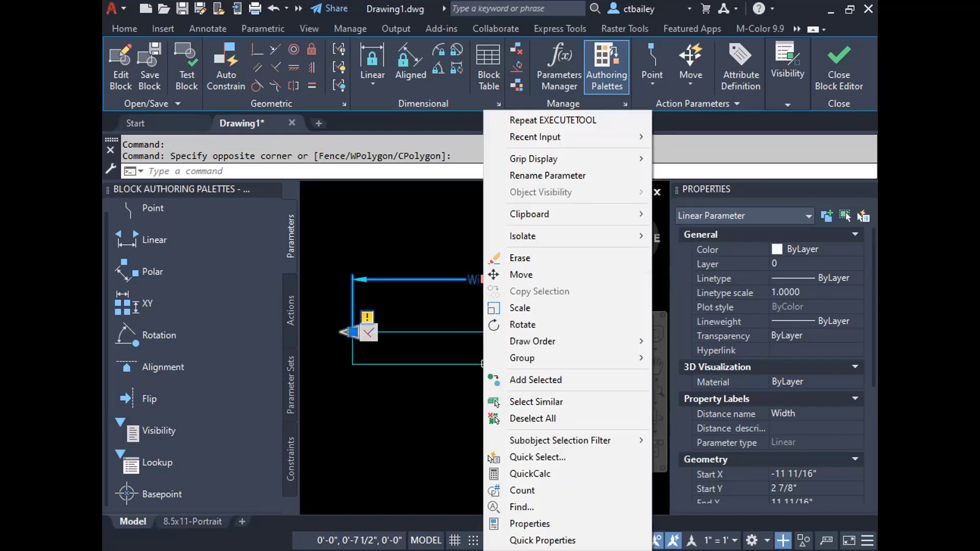
{"action": "left_click", "coordinate": [475, 274]}
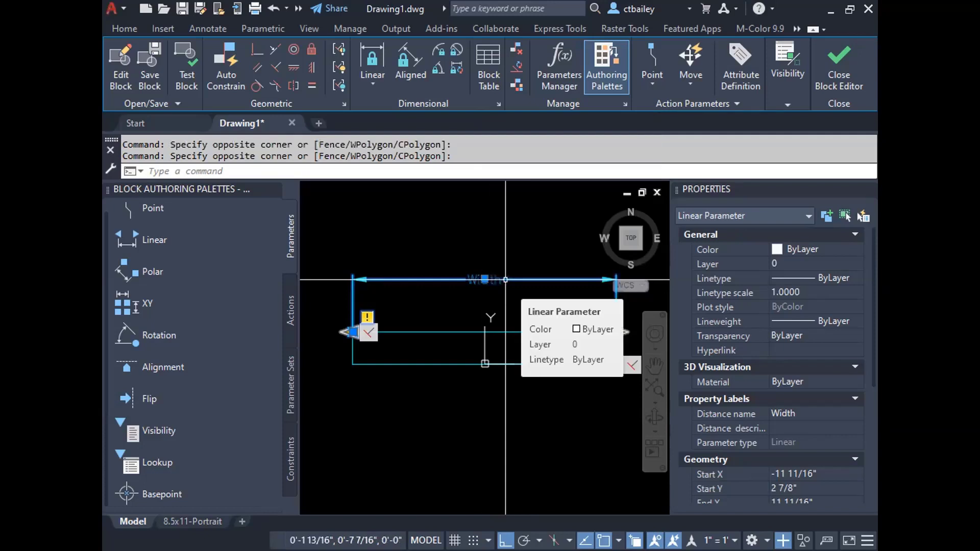
{"action": "double_click", "coordinate": [505, 280]}
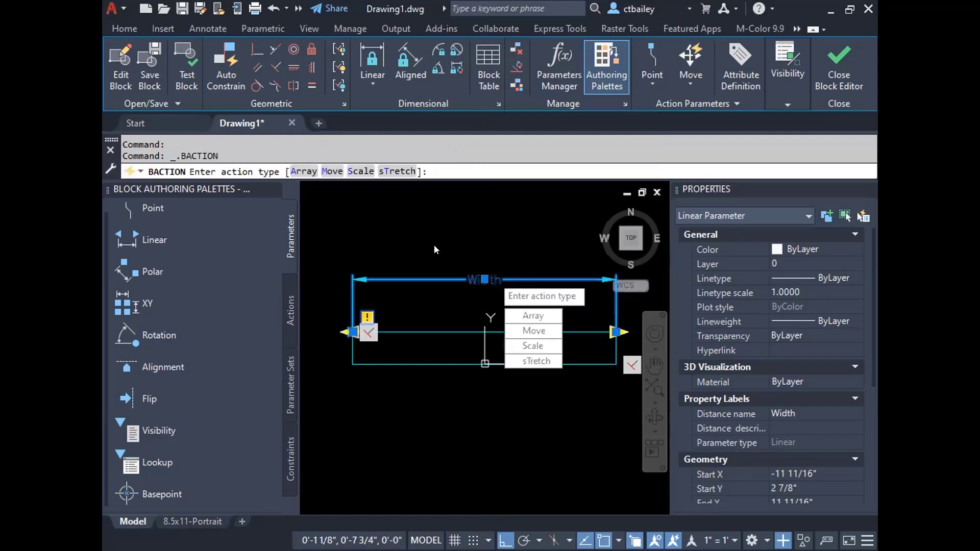
{"action": "key", "text": "Escape"}
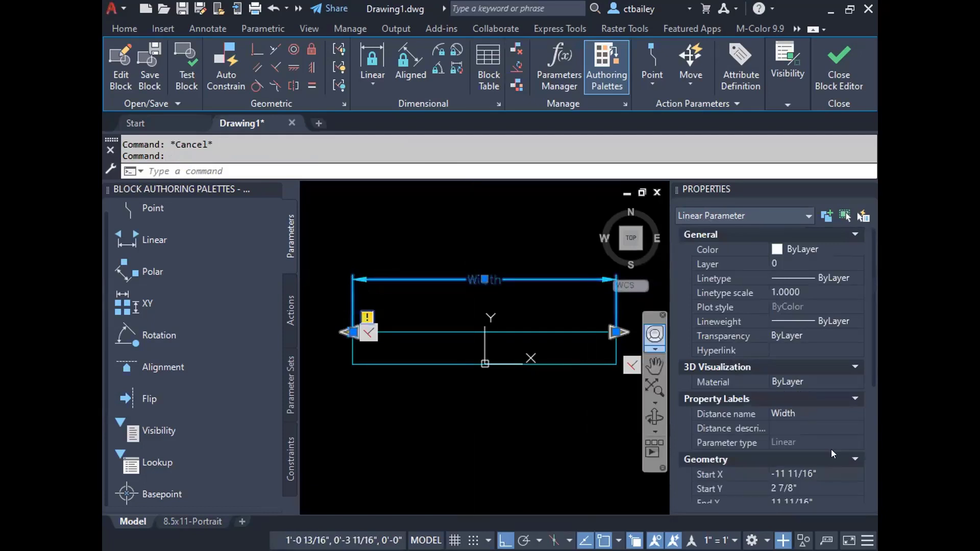
Set the Width parameter's distance type to List in its value set.
{"action": "scroll", "coordinate": [823, 462], "scroll_direction": "down", "scroll_amount": 6}
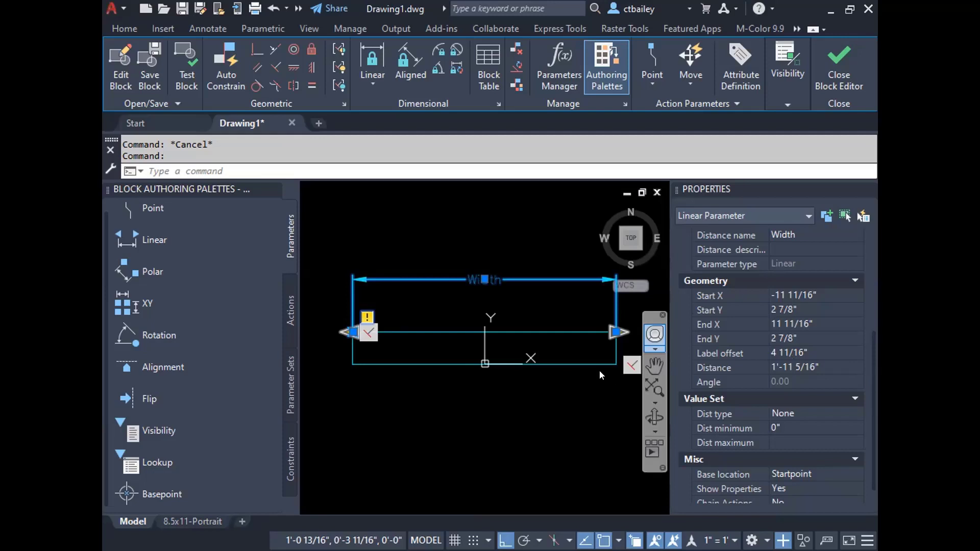
{"action": "left_click", "coordinate": [797, 415]}
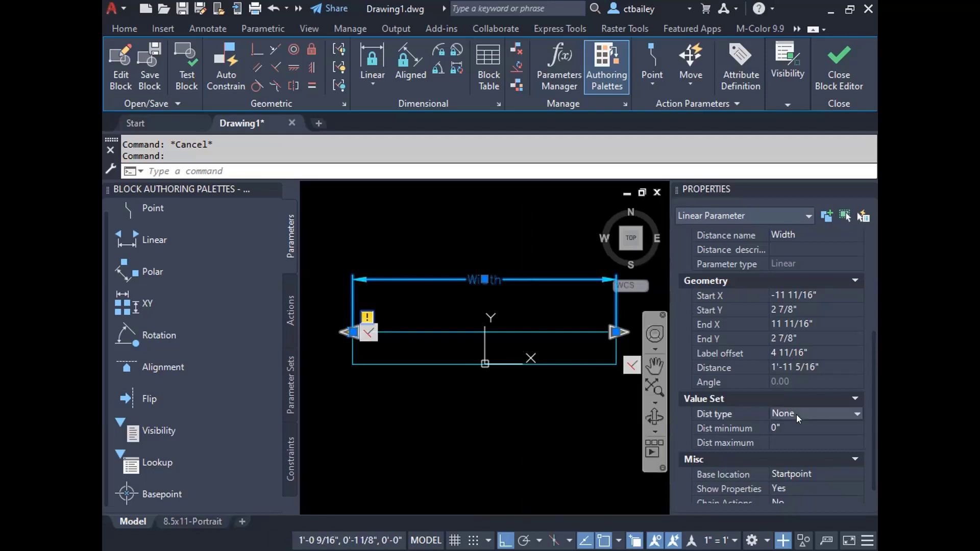
{"action": "left_click", "coordinate": [796, 414]}
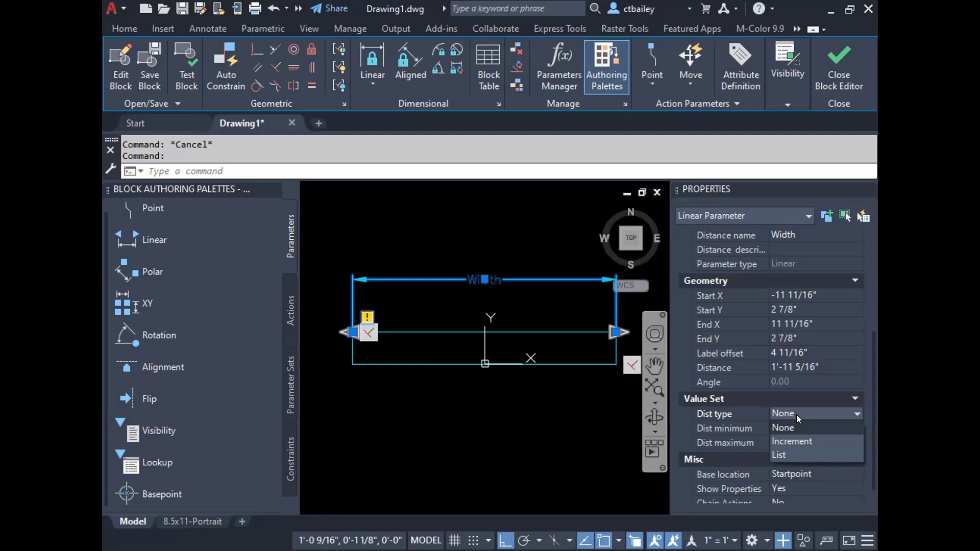
{"action": "left_click", "coordinate": [787, 454]}
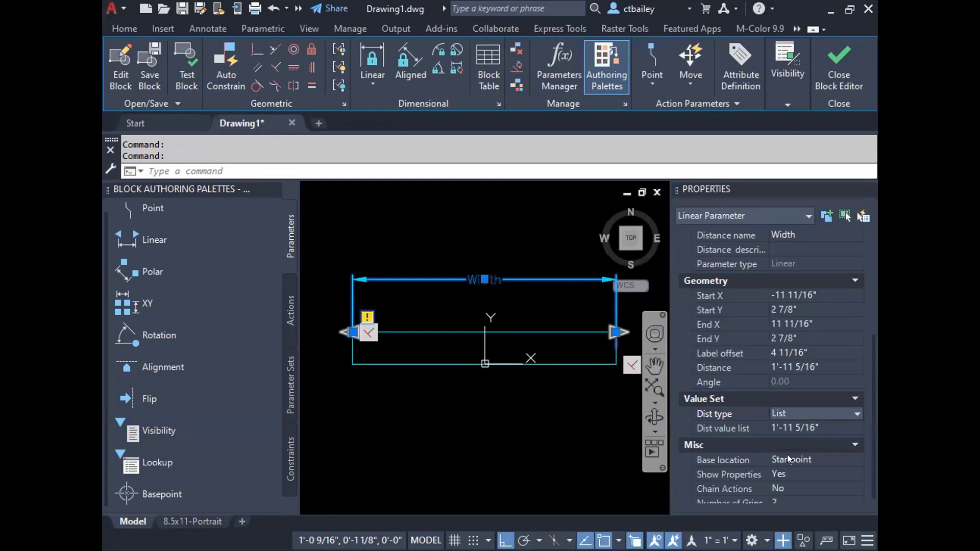
Open the Width parameter's distance value list and add the distances 2' and 30 inches.
{"action": "left_click", "coordinate": [812, 428]}
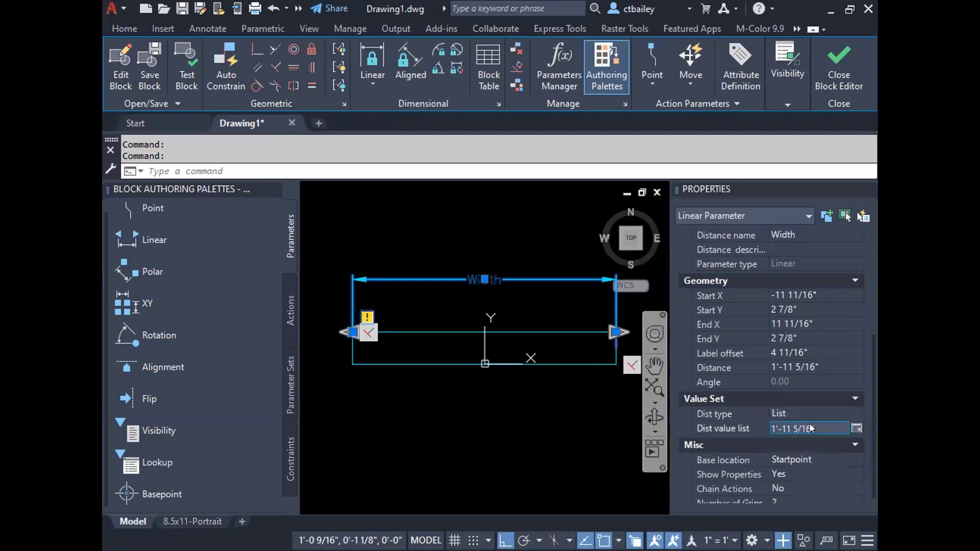
{"action": "left_click", "coordinate": [857, 428]}
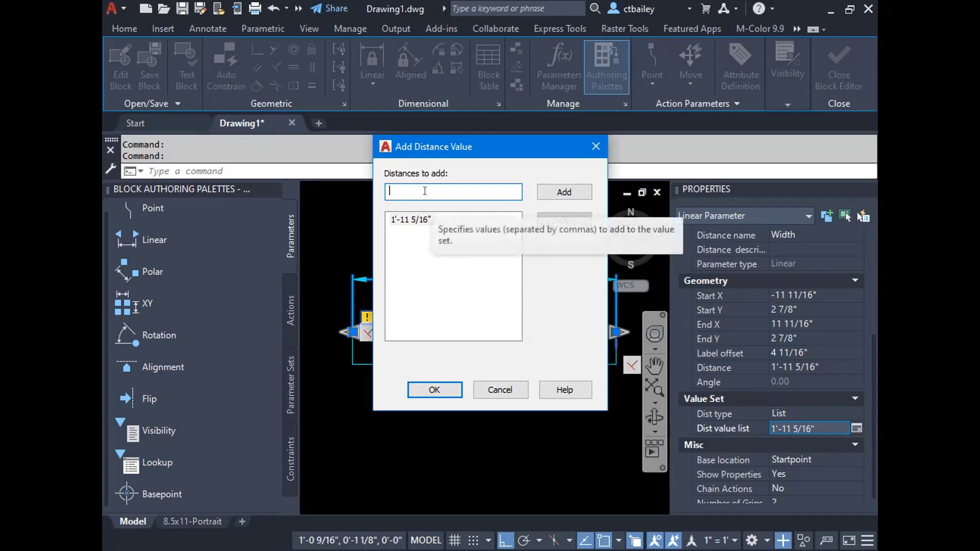
{"action": "type", "text": "2'"}
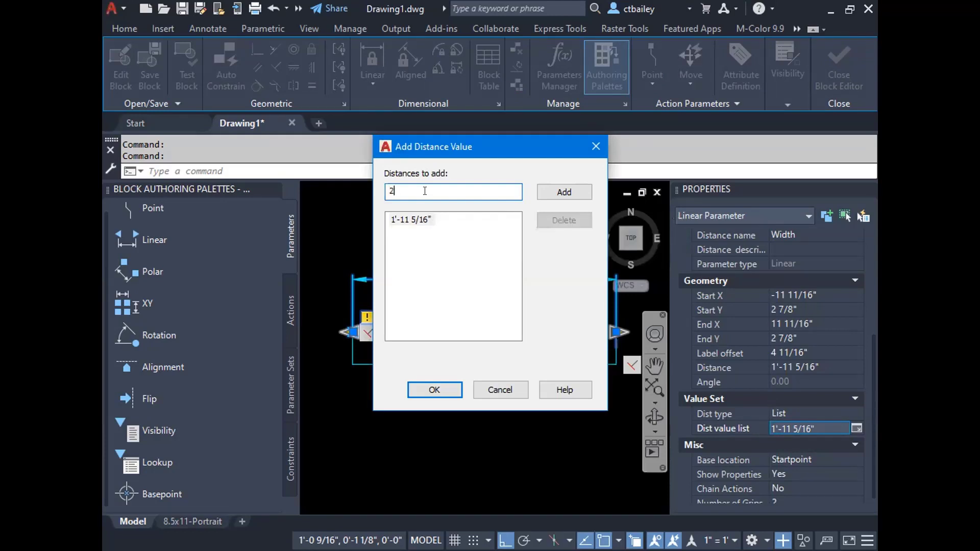
{"action": "key", "text": "Return"}
{"action": "type", "text": "30"}
{"action": "key", "text": "Return"}
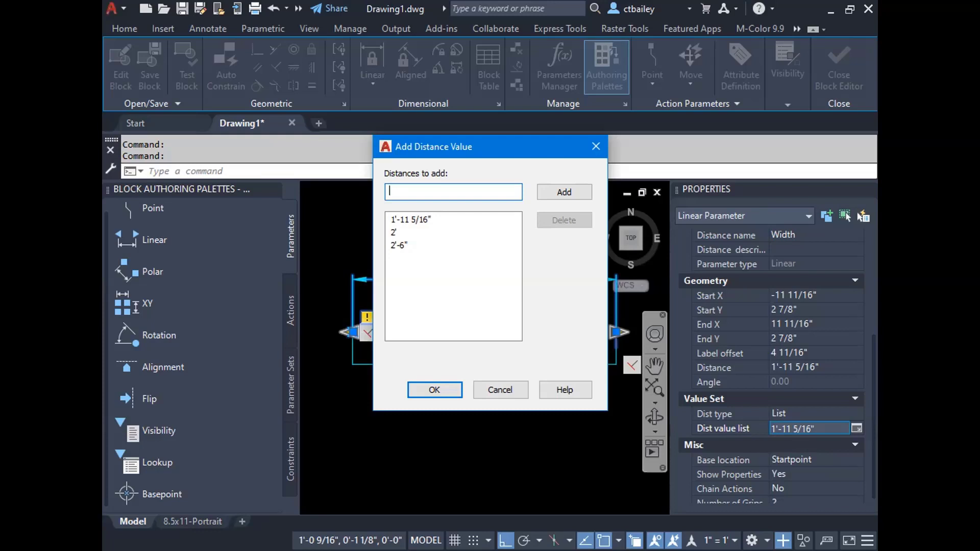
Replace the 2'-6" entry in the distance list with the values 28, 32 and 36 inches.
{"action": "left_click", "coordinate": [400, 246]}
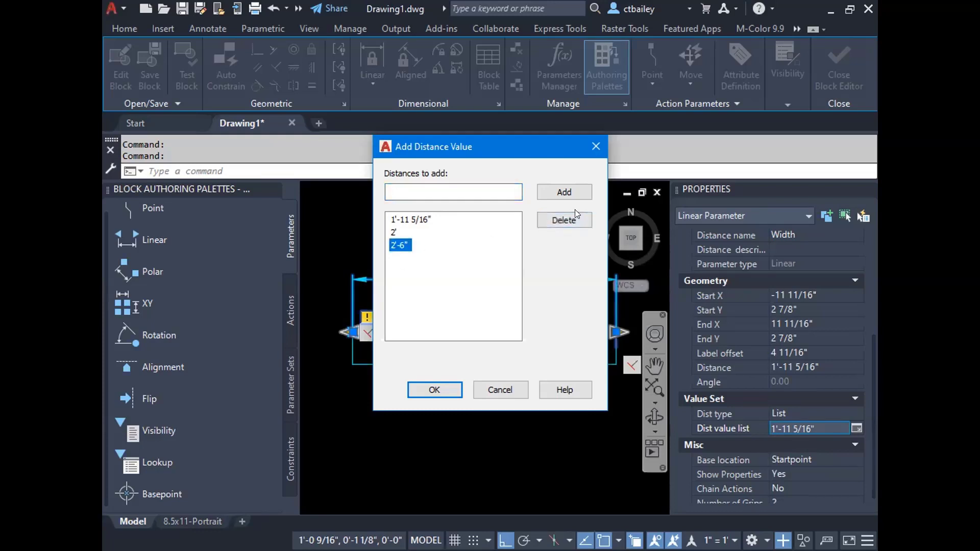
{"action": "left_click", "coordinate": [556, 220]}
{"action": "left_click", "coordinate": [467, 192]}
{"action": "type", "text": "28"}
{"action": "key", "text": "Return"}
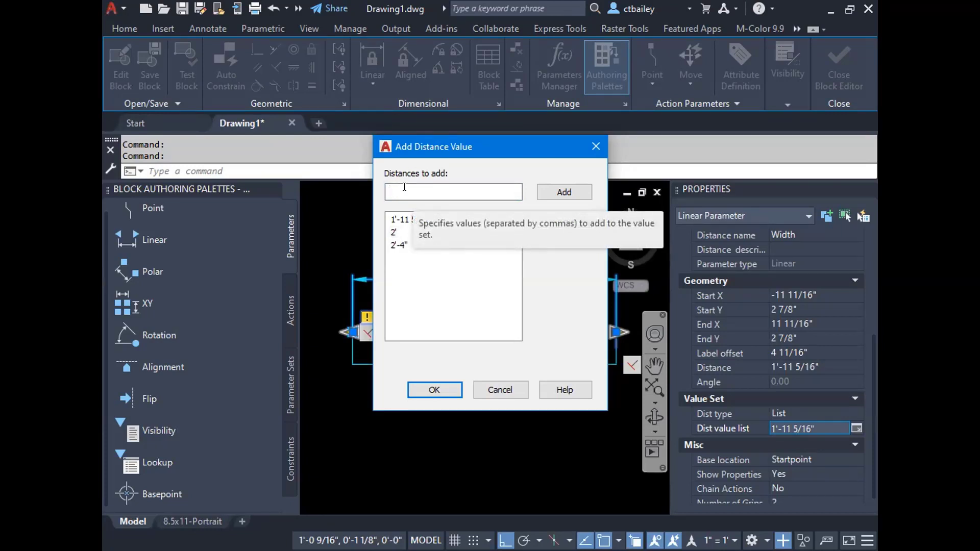
{"action": "type", "text": "32"}
{"action": "key", "text": "Return"}
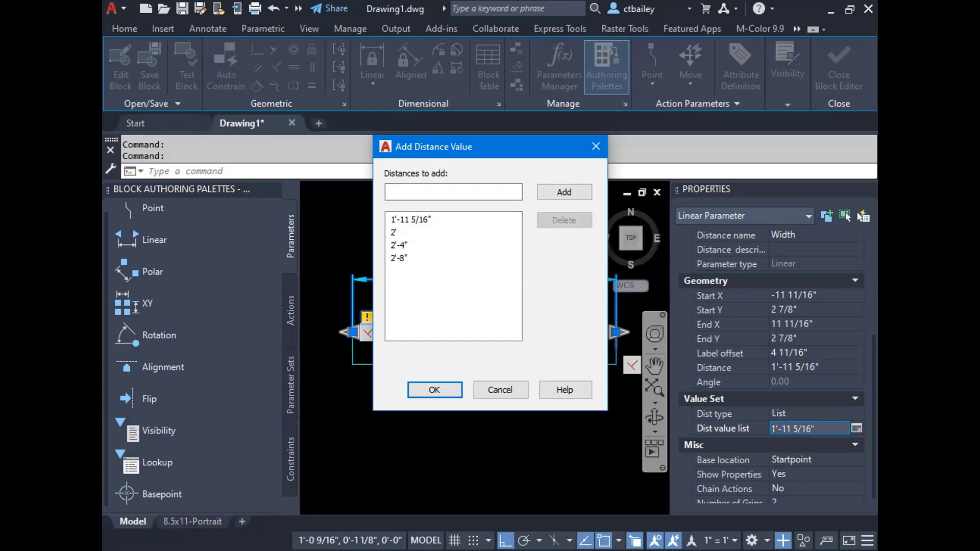
{"action": "type", "text": "36"}
{"action": "key", "text": "Return"}
Delete the 1'-11 5/16" entry from the distance list and accept the list.
{"action": "left_click", "coordinate": [408, 219]}
{"action": "left_click", "coordinate": [556, 218]}
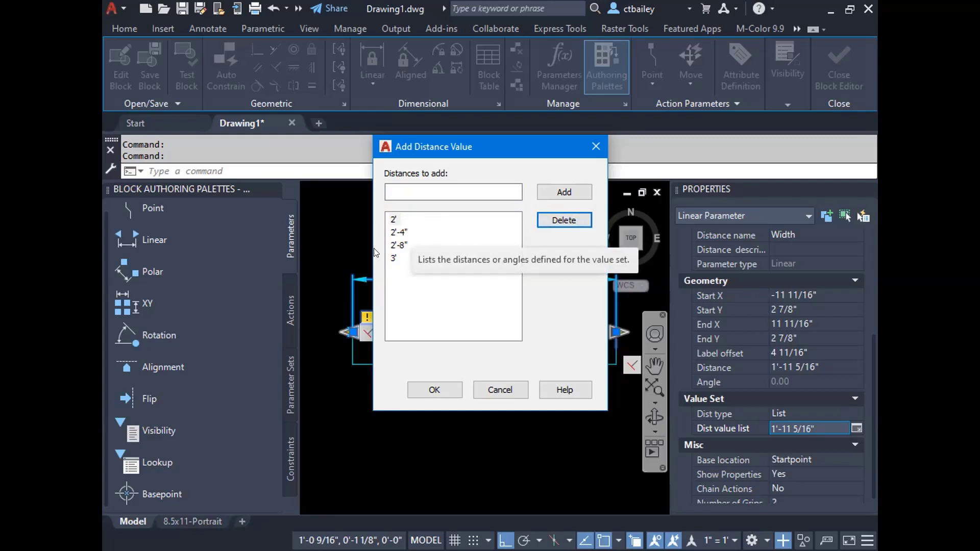
{"action": "left_click", "coordinate": [424, 383]}
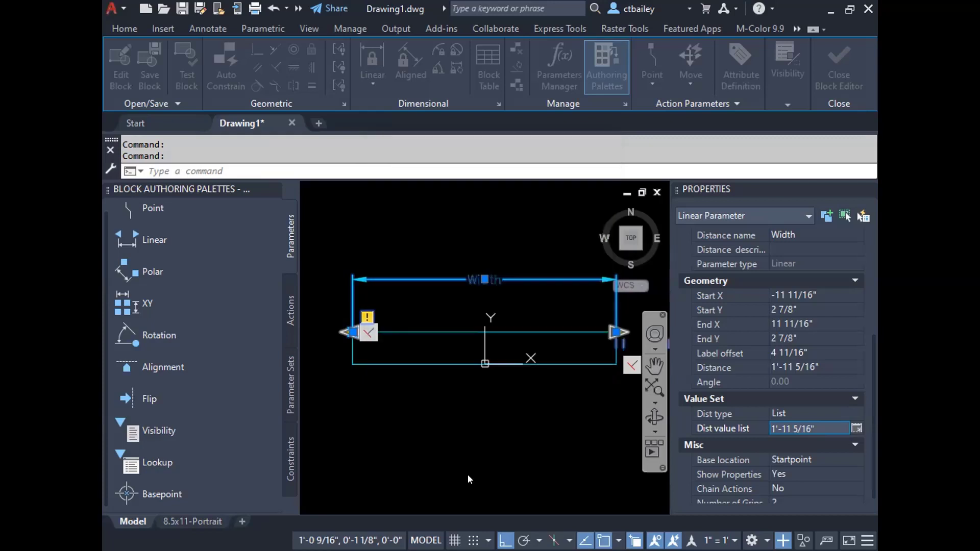
Close the block editor and save the changes to the block.
{"action": "left_click", "coordinate": [822, 77]}
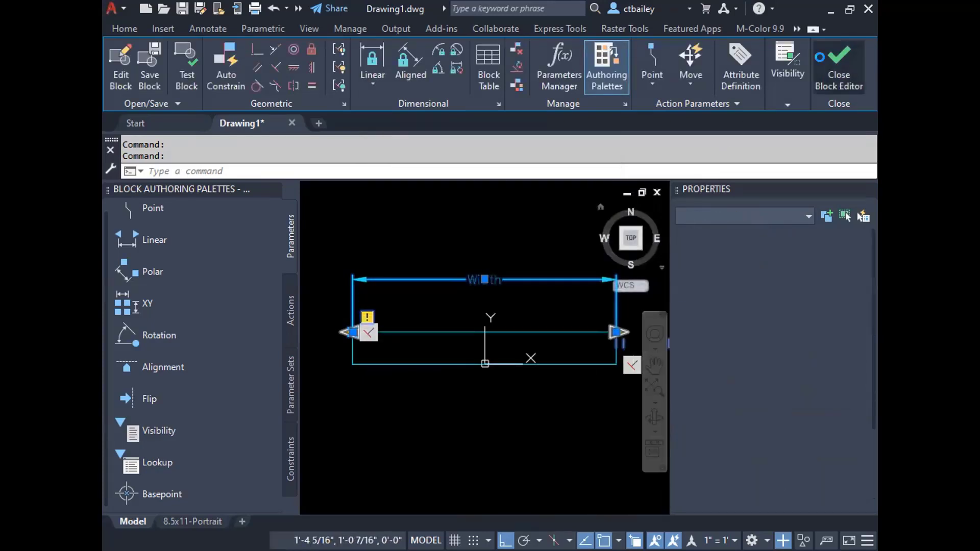
{"action": "left_click", "coordinate": [398, 259]}
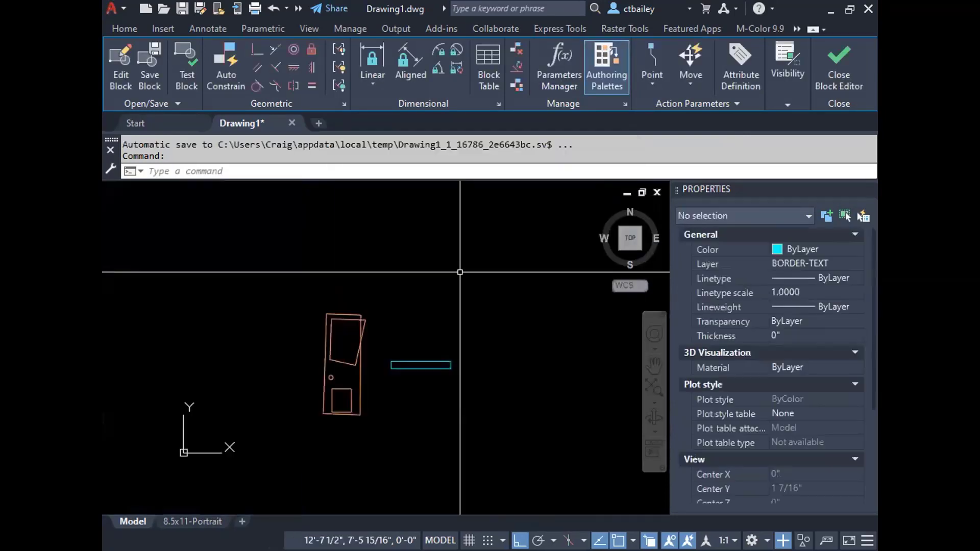
Reopen the cyan rectangle block beside the door in the block editor.
{"action": "scroll", "coordinate": [428, 438], "scroll_direction": "up", "scroll_amount": 2}
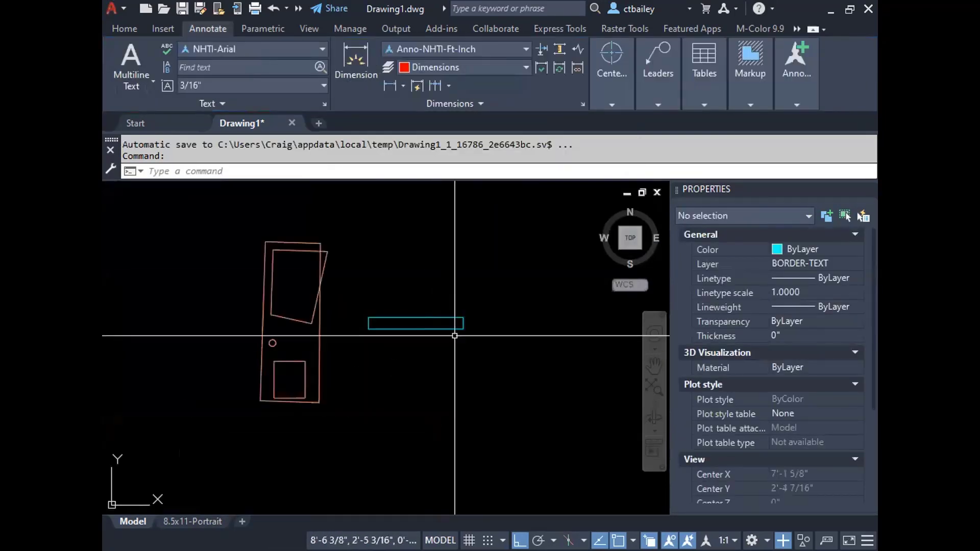
{"action": "left_click", "coordinate": [453, 326]}
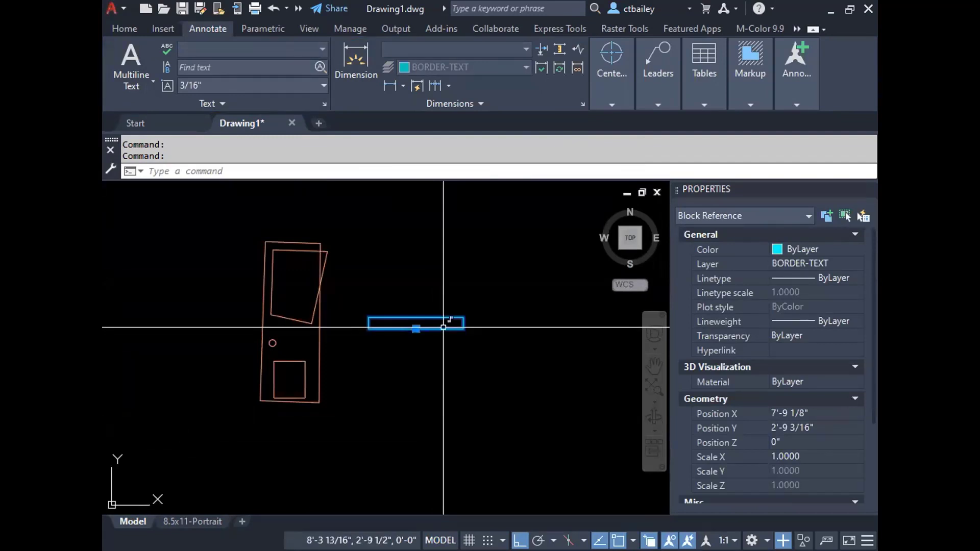
{"action": "right_click", "coordinate": [442, 327]}
{"action": "left_click", "coordinate": [496, 161]}
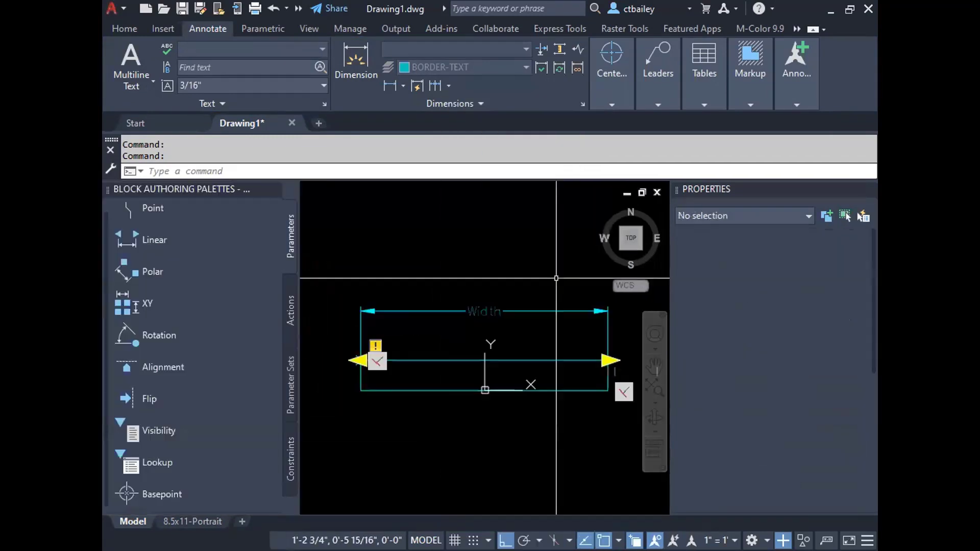
Check that the Width parameter's distance type is List and review the entries in its distance value list.
{"action": "left_click", "coordinate": [505, 308]}
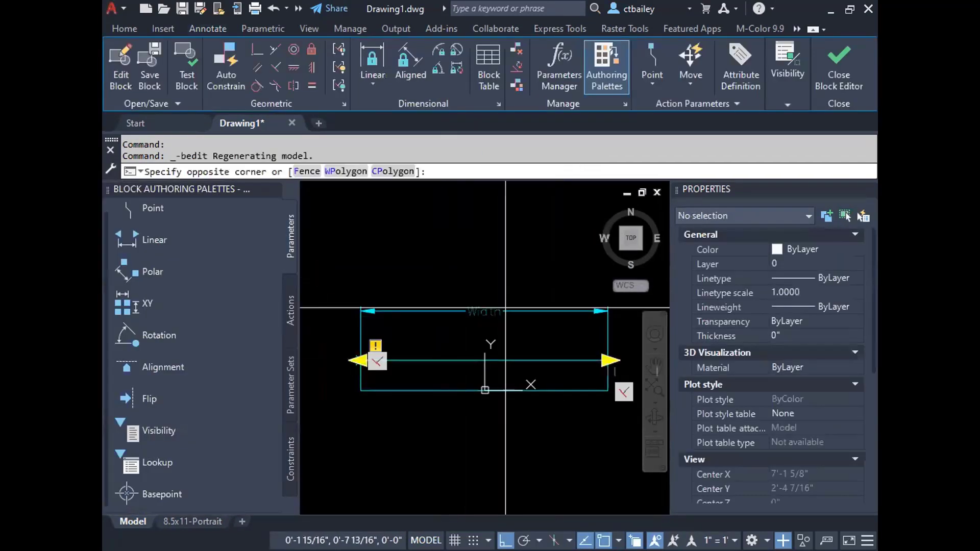
{"action": "left_click", "coordinate": [483, 317]}
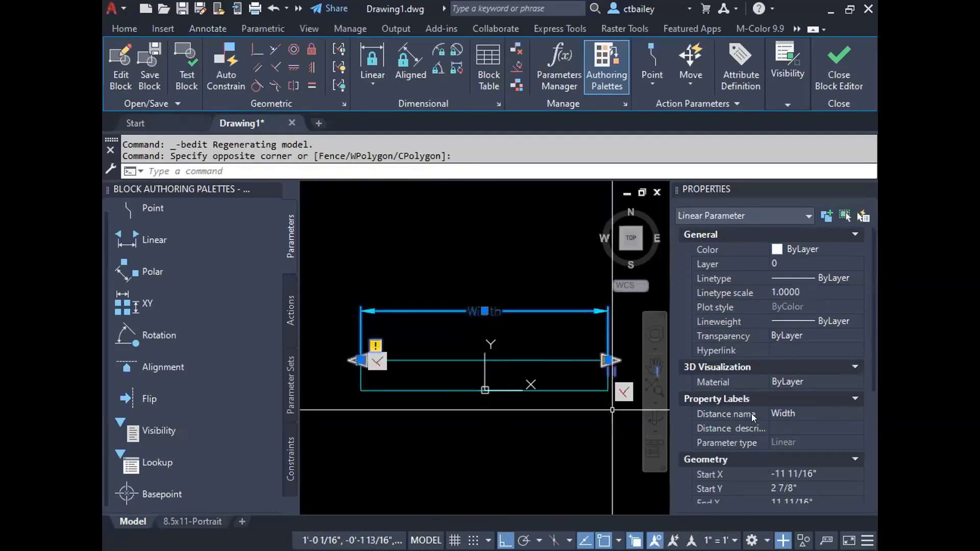
{"action": "scroll", "coordinate": [803, 413], "scroll_direction": "down", "scroll_amount": 3}
{"action": "scroll", "coordinate": [793, 386], "scroll_direction": "down", "scroll_amount": 5}
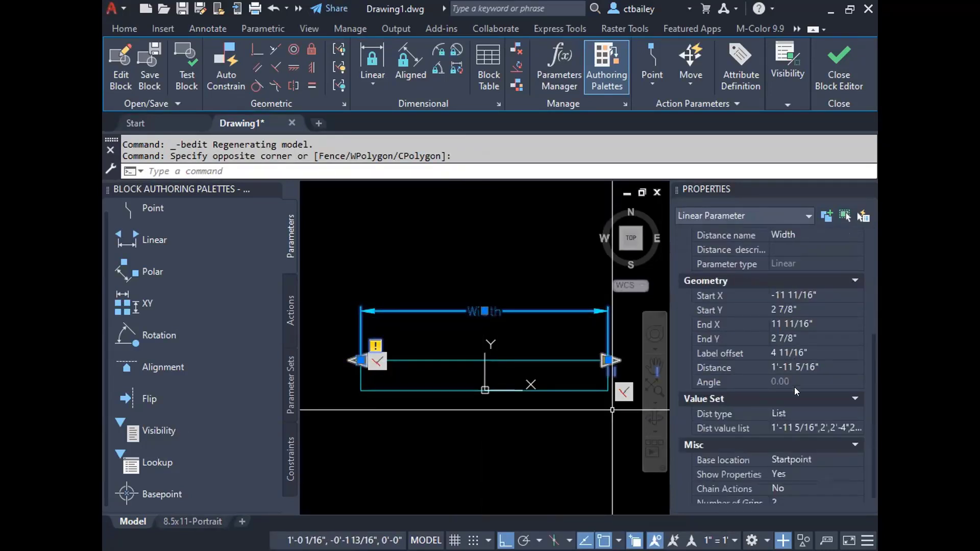
{"action": "left_click", "coordinate": [799, 398]}
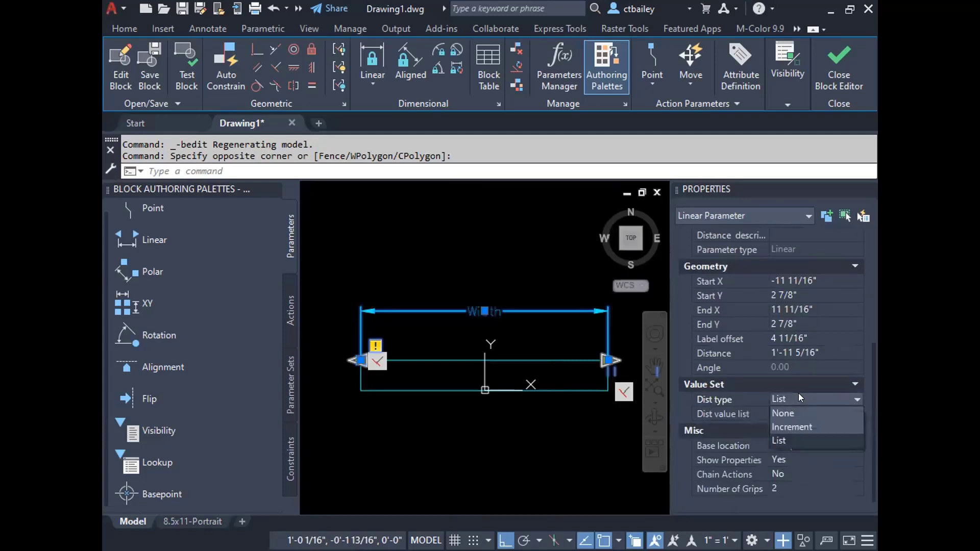
{"action": "left_click", "coordinate": [799, 442]}
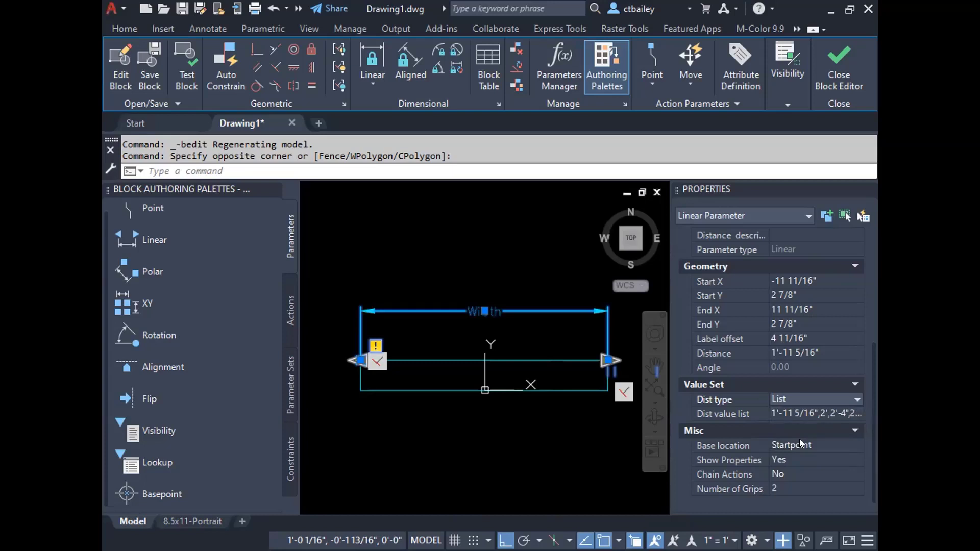
{"action": "left_click", "coordinate": [817, 413]}
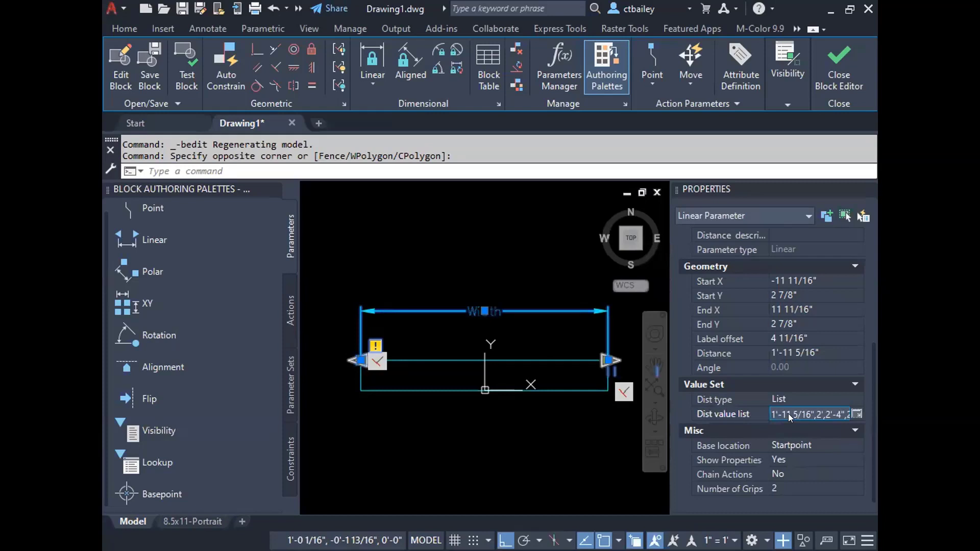
{"action": "left_click", "coordinate": [856, 413]}
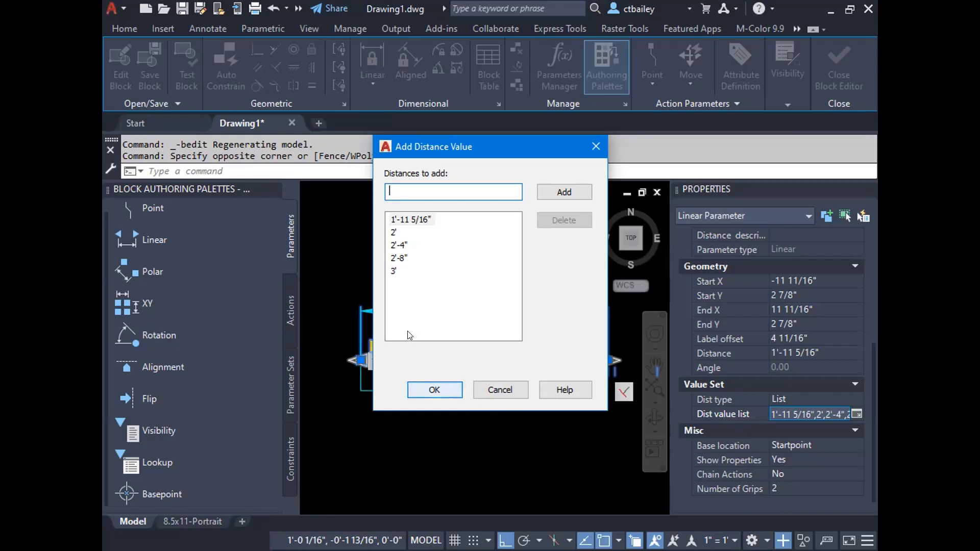
{"action": "left_click", "coordinate": [432, 388]}
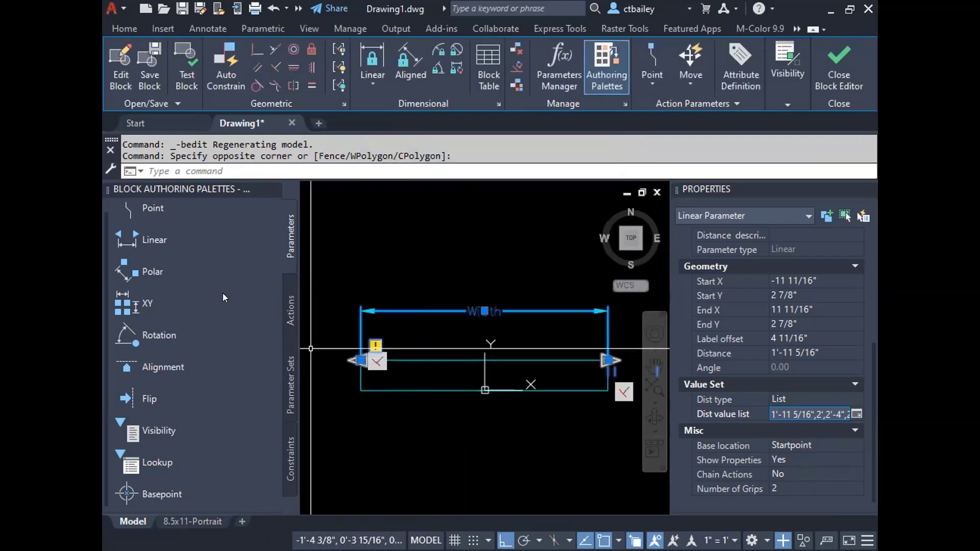
Add a Stretch action to the Width parameter at the rectangle's right end.
{"action": "left_click", "coordinate": [287, 305]}
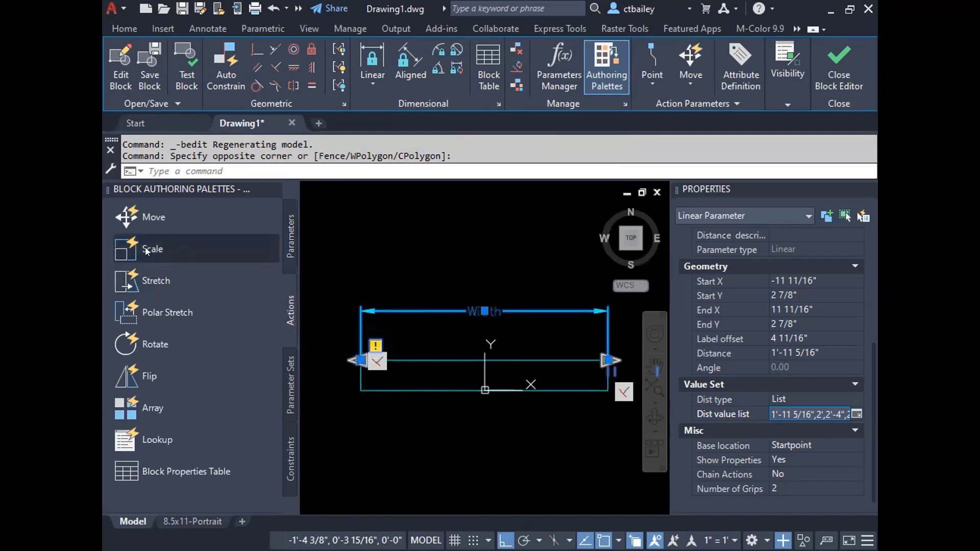
{"action": "left_click", "coordinate": [142, 284]}
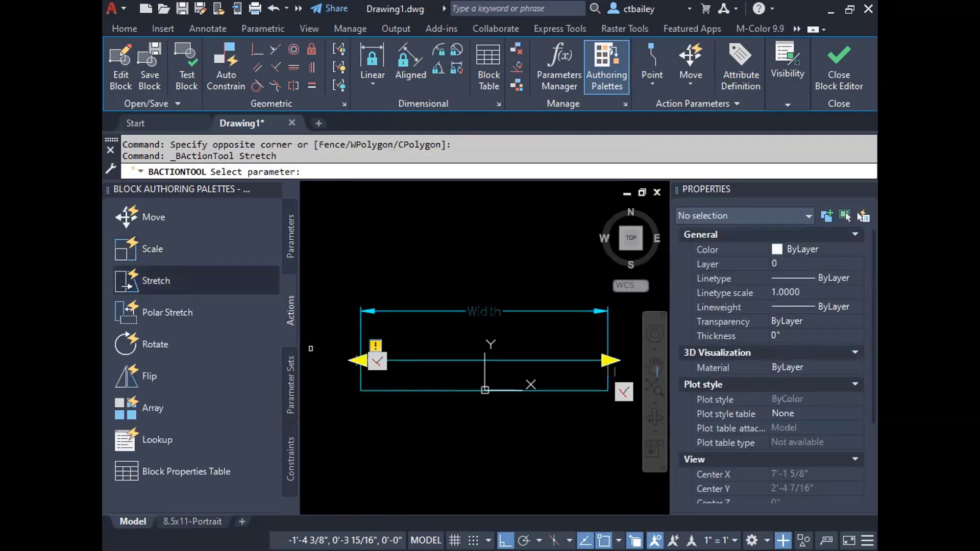
{"action": "scroll", "coordinate": [337, 291], "scroll_direction": "down", "scroll_amount": 2}
{"action": "left_click", "coordinate": [445, 301]}
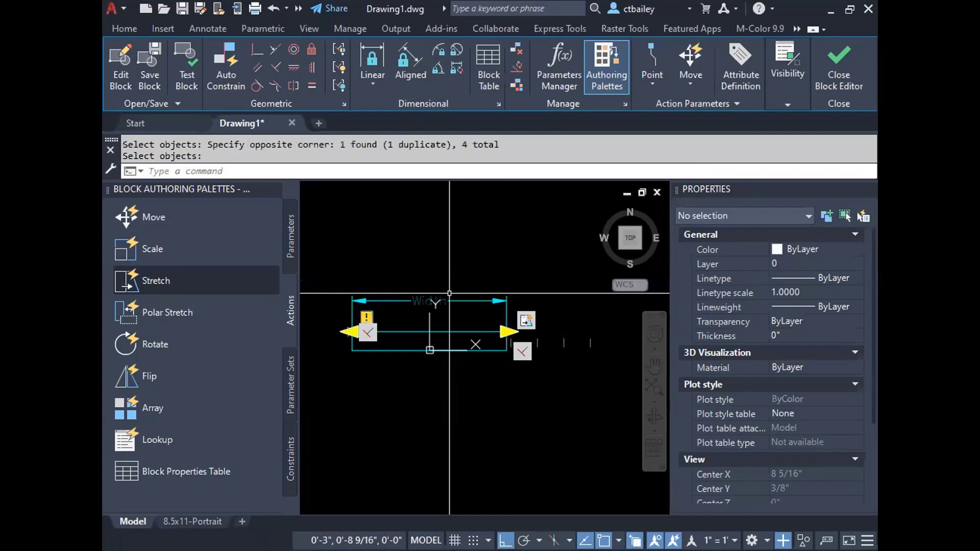
{"action": "key", "text": "Return"}
Set the Width parameter's number of grips to 1.
{"action": "scroll", "coordinate": [702, 333], "scroll_direction": "down", "scroll_amount": 5}
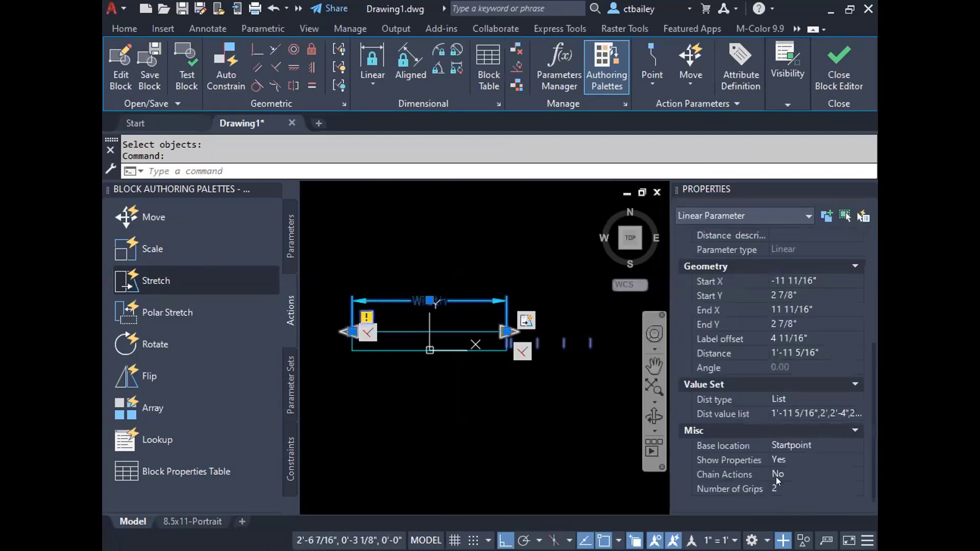
{"action": "left_click", "coordinate": [785, 487]}
{"action": "left_click", "coordinate": [785, 487]}
{"action": "left_click", "coordinate": [785, 515]}
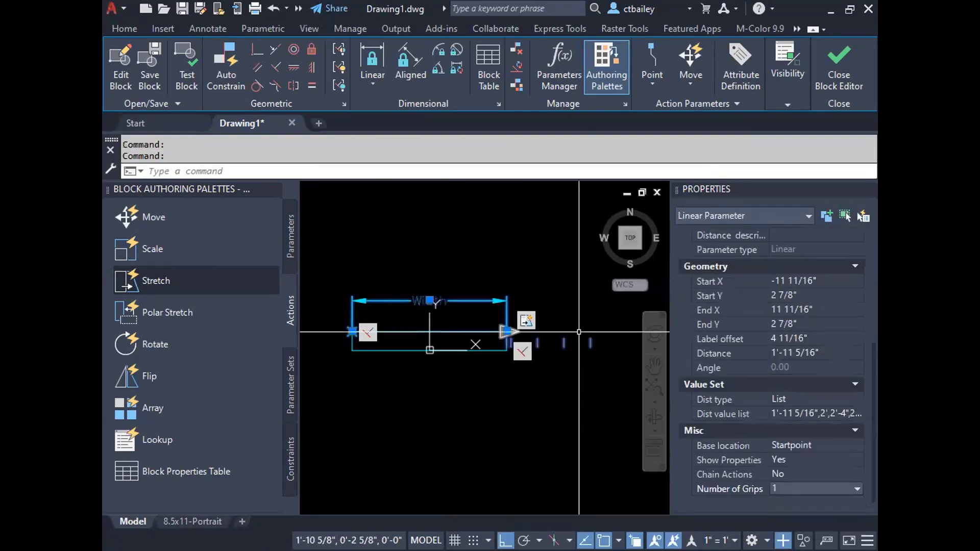
{"action": "key", "text": "Escape"}
{"action": "key", "text": "Escape"}
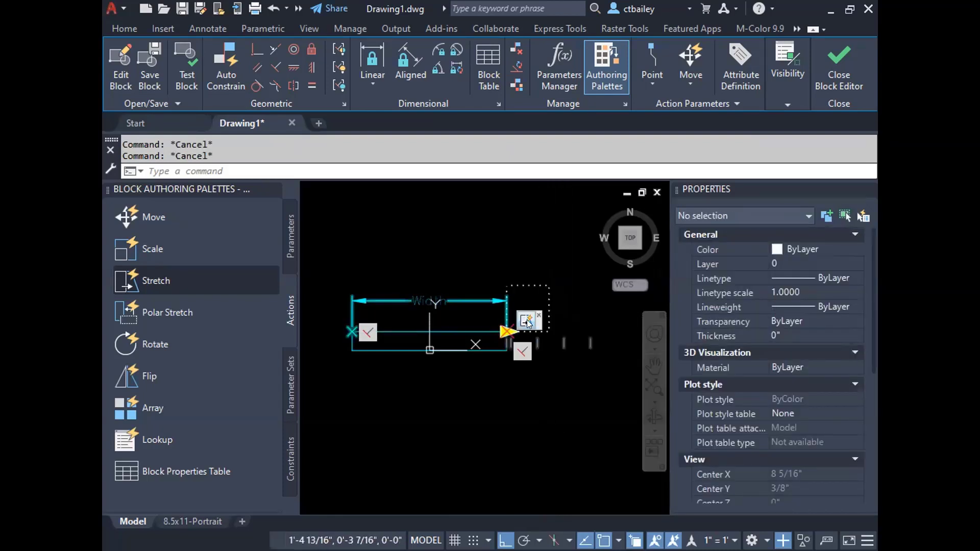
Delete the Stretch action at the right end of the Width parameter.
{"action": "right_click", "coordinate": [527, 320]}
{"action": "left_click", "coordinate": [551, 332]}
{"action": "scroll", "coordinate": [441, 315], "scroll_direction": "up", "scroll_amount": 4}
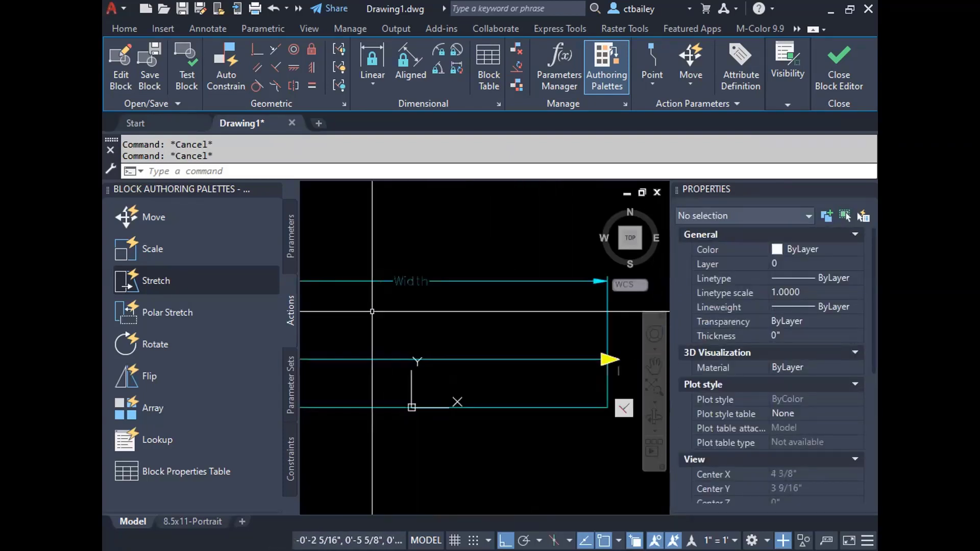
{"action": "scroll", "coordinate": [466, 313], "scroll_direction": "down", "scroll_amount": 4}
{"action": "left_click", "coordinate": [465, 298]}
{"action": "scroll", "coordinate": [537, 390], "scroll_direction": "down", "scroll_amount": 2}
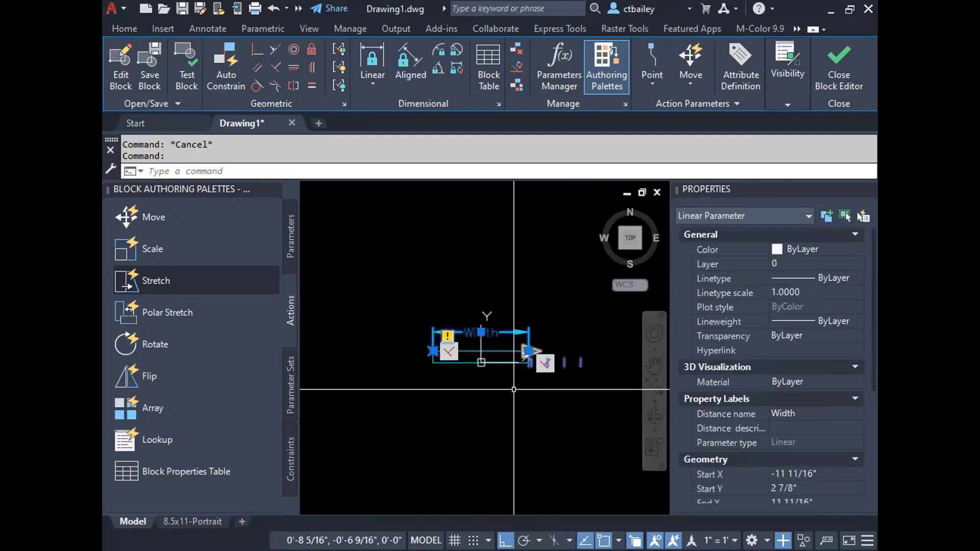
{"action": "scroll", "coordinate": [593, 431], "scroll_direction": "up", "scroll_amount": 2}
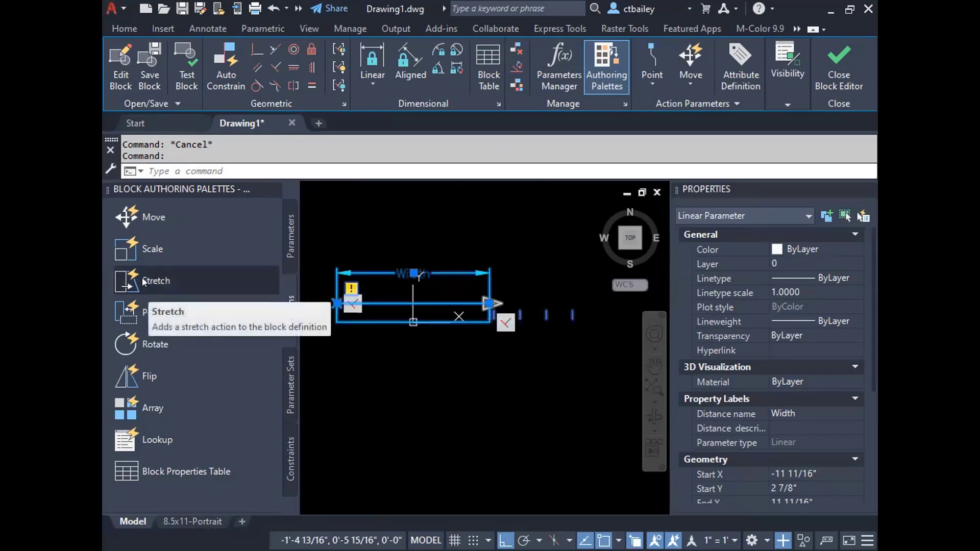
{"action": "key", "text": "Escape"}
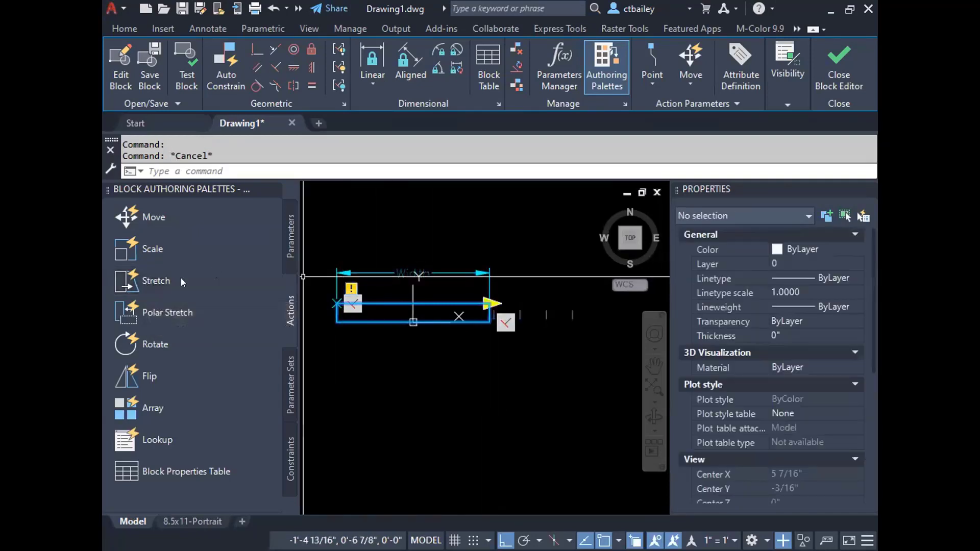
Add a Stretch action to the Width parameter's right endpoint, framing the rectangle's right end and including the rectangle and the parameter.
{"action": "left_click", "coordinate": [165, 281]}
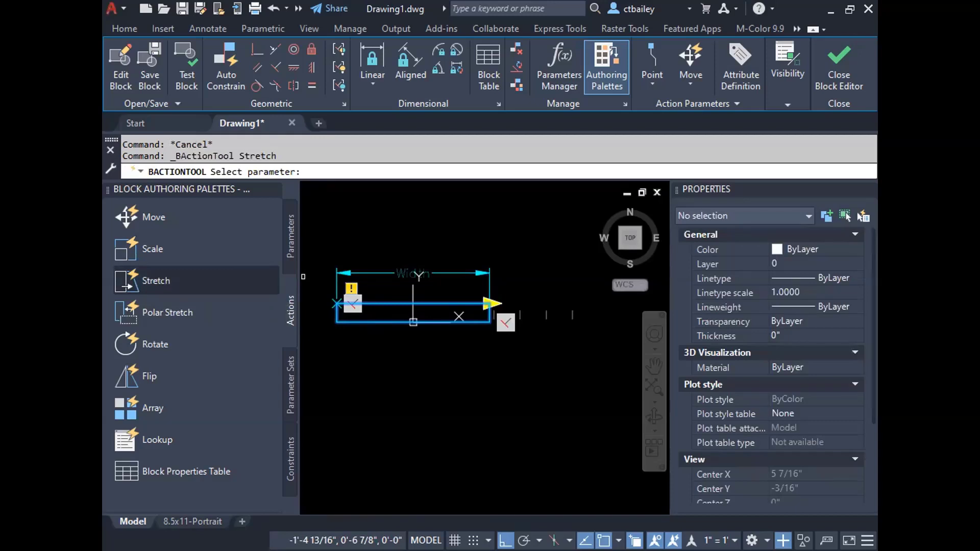
{"action": "left_click", "coordinate": [434, 273]}
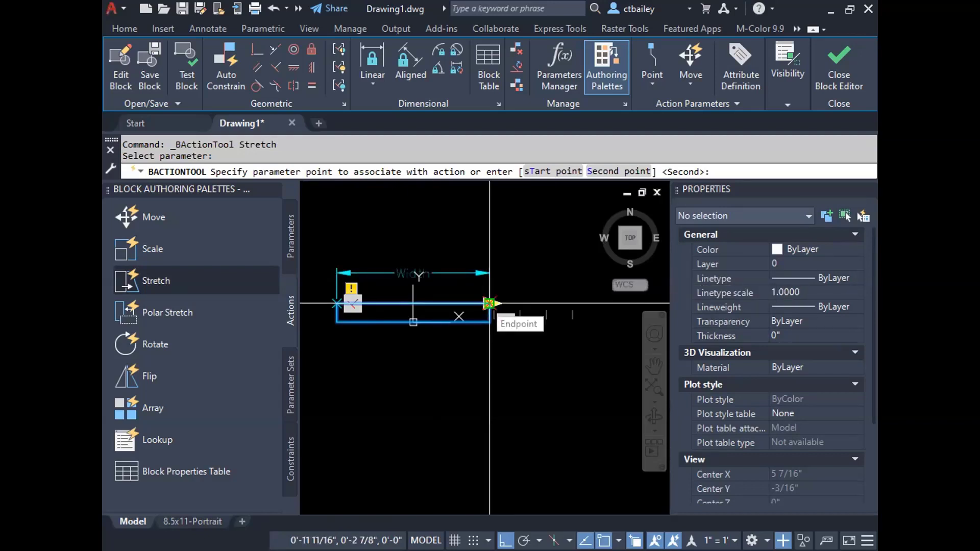
{"action": "left_click", "coordinate": [489, 303]}
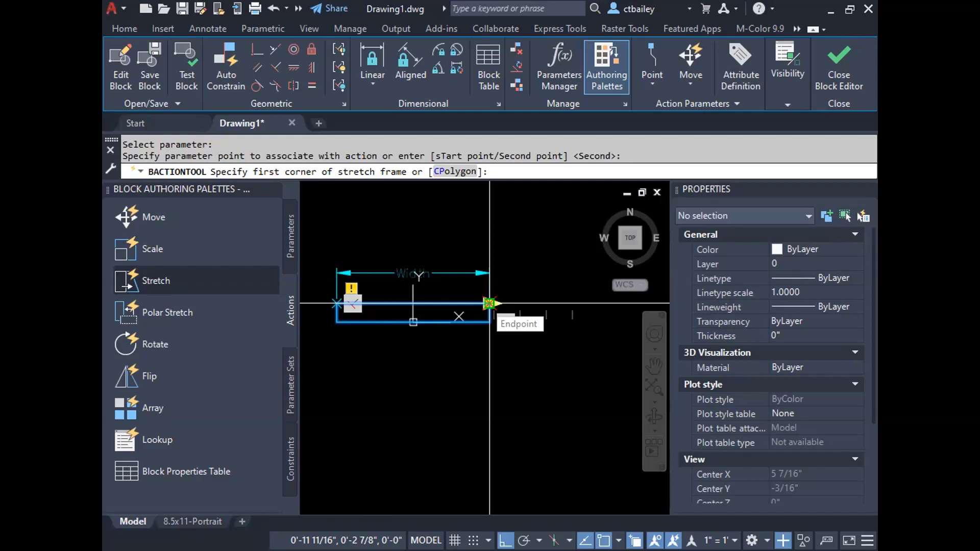
{"action": "left_click", "coordinate": [552, 222]}
{"action": "left_click", "coordinate": [438, 407]}
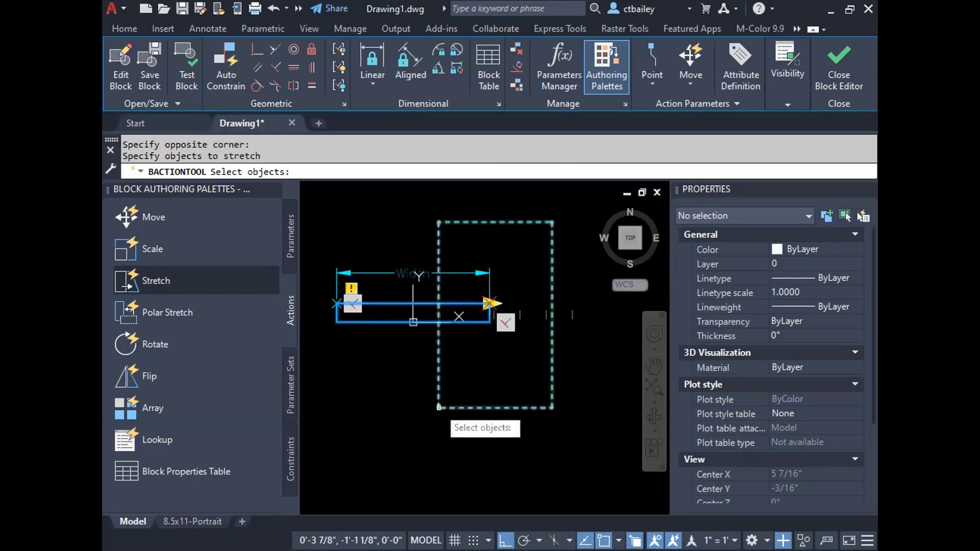
{"action": "left_click", "coordinate": [480, 321]}
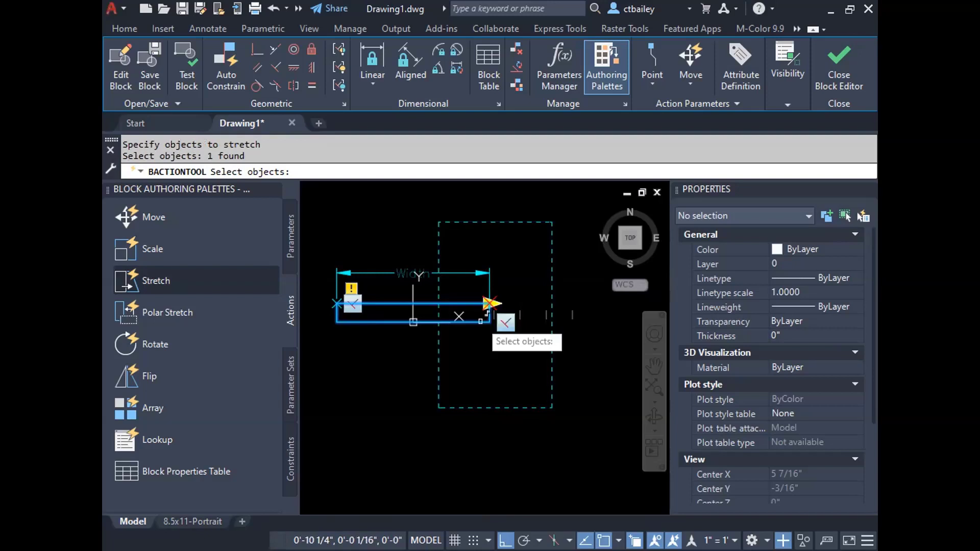
{"action": "left_click", "coordinate": [486, 314]}
{"action": "left_click", "coordinate": [456, 277]}
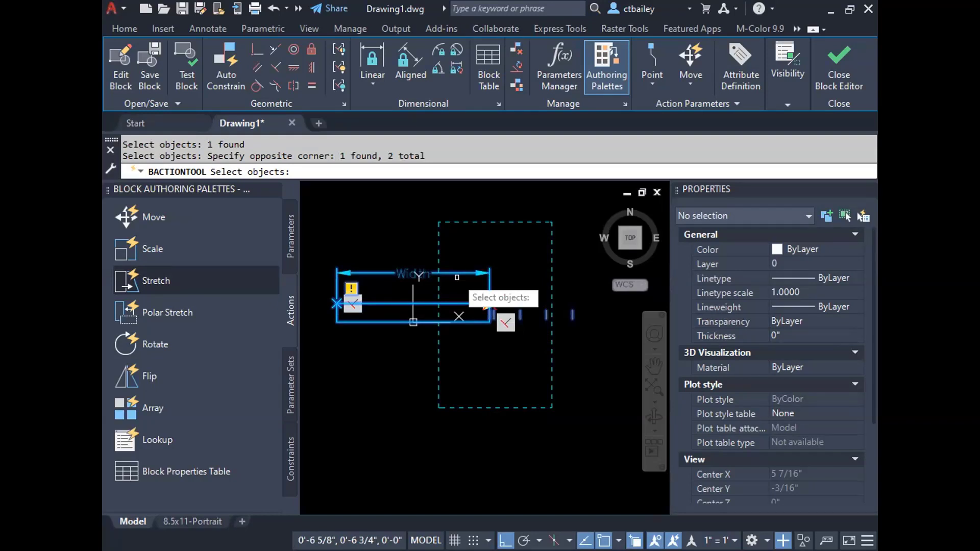
{"action": "key", "text": "Return"}
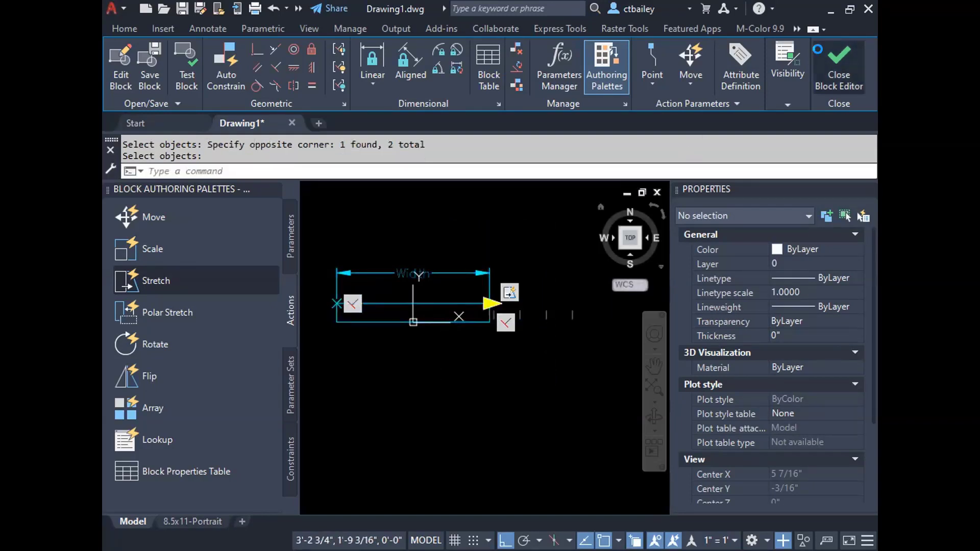
Save the changes to the block definition and exit the block editor.
{"action": "left_click", "coordinate": [822, 54]}
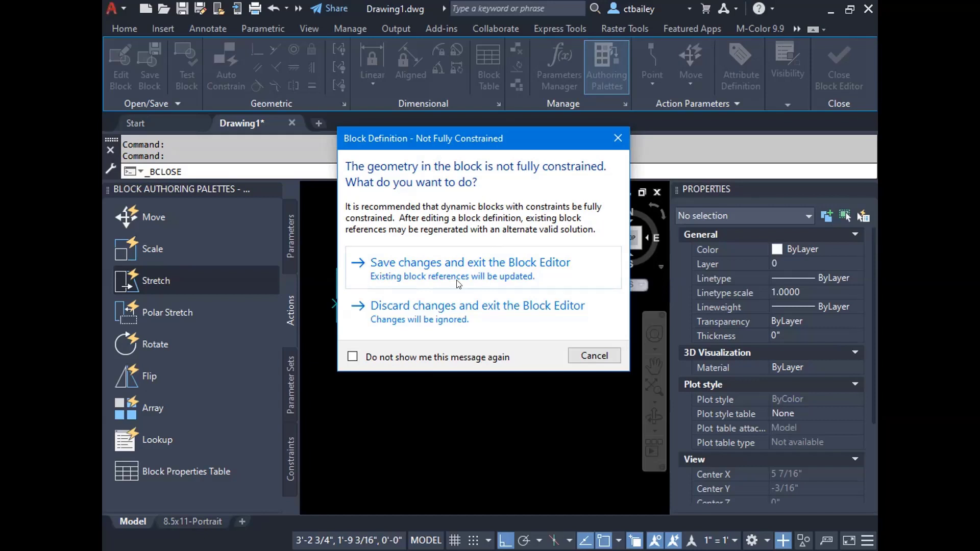
{"action": "left_click", "coordinate": [430, 269]}
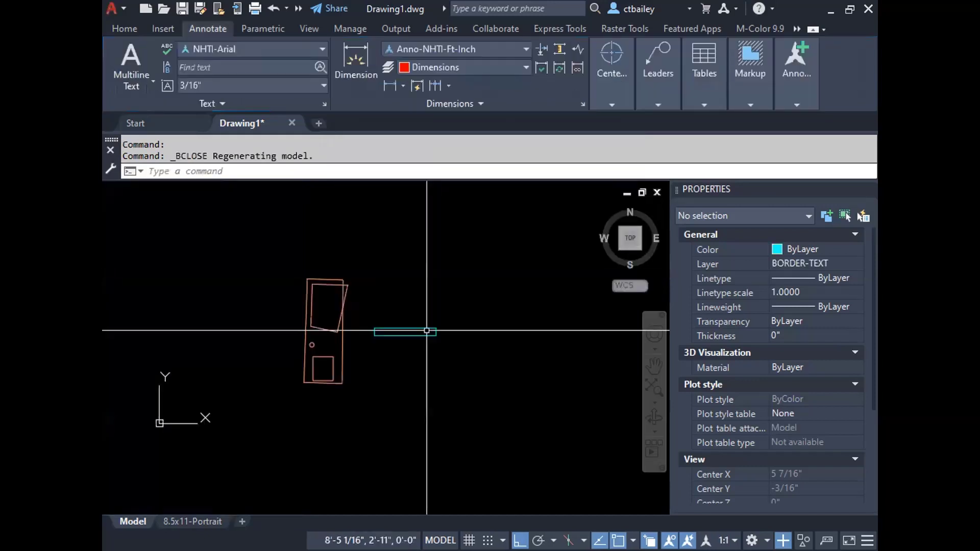
{"action": "left_click", "coordinate": [418, 330]}
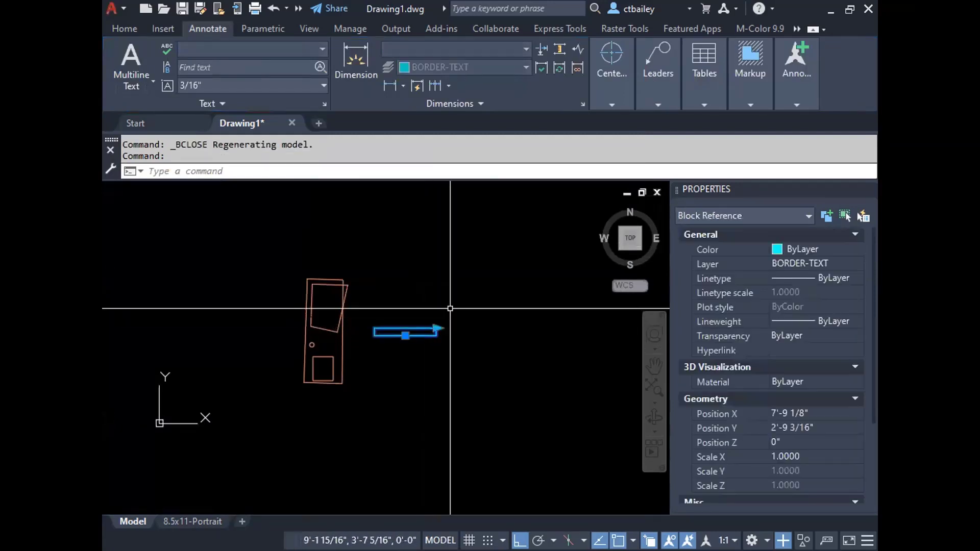
{"action": "left_click", "coordinate": [436, 328]}
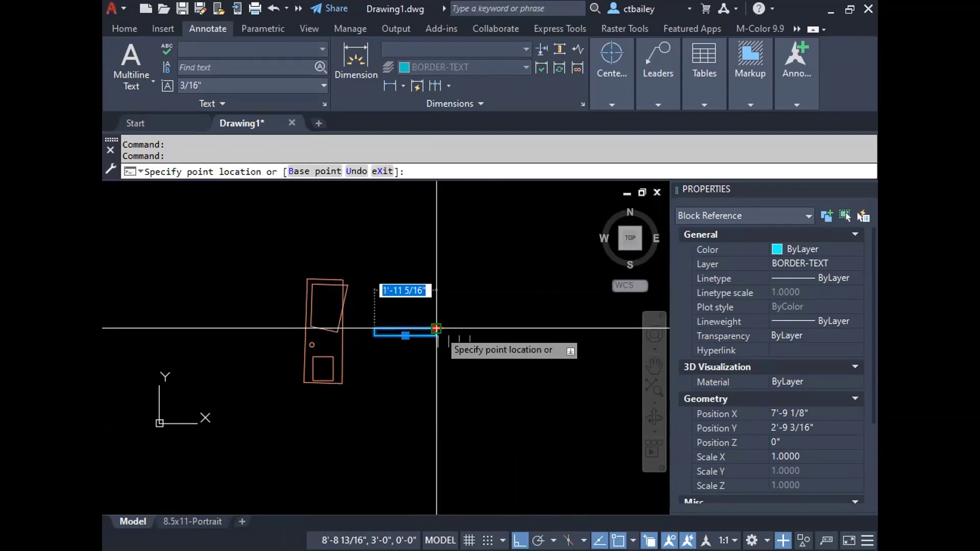
{"action": "key", "text": "F8"}
{"action": "key", "text": "Escape"}
{"action": "key", "text": "Escape"}
{"action": "scroll", "coordinate": [436, 331], "scroll_direction": "up", "scroll_amount": 4}
{"action": "double_click", "coordinate": [436, 336]}
{"action": "key", "text": "F8"}
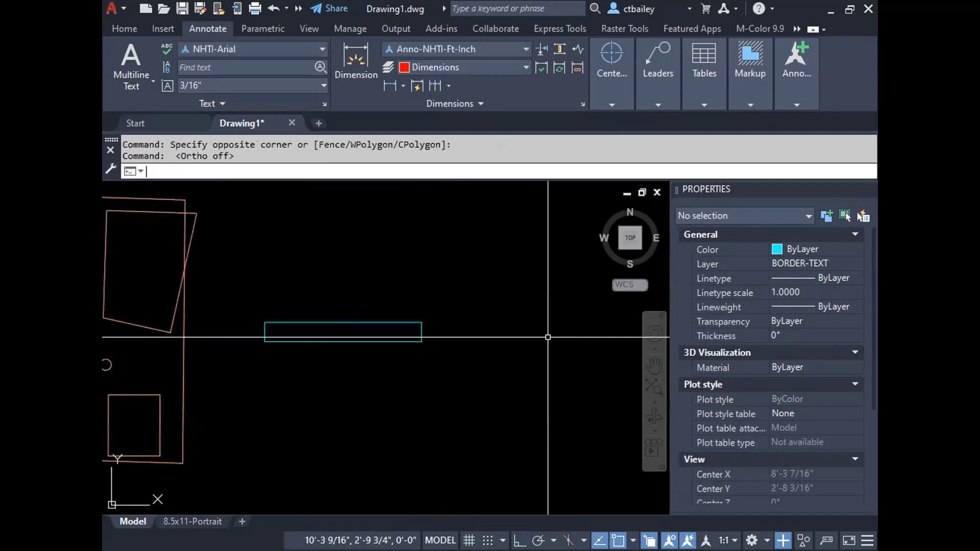
{"action": "key", "text": "F8"}
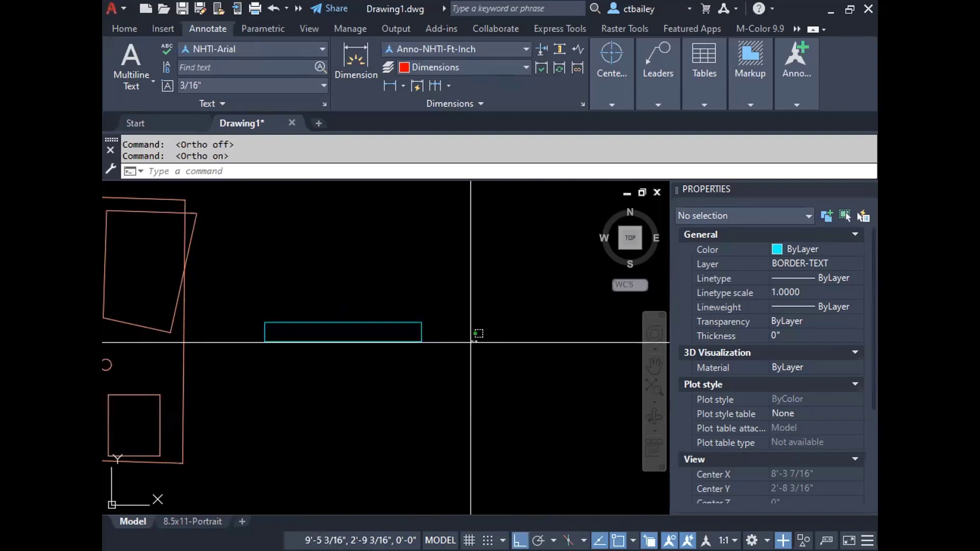
Stretch the right end of the cyan rectangle block to the 3' preset width and deselect the block.
{"action": "left_click", "coordinate": [416, 317]}
{"action": "left_click", "coordinate": [421, 322]}
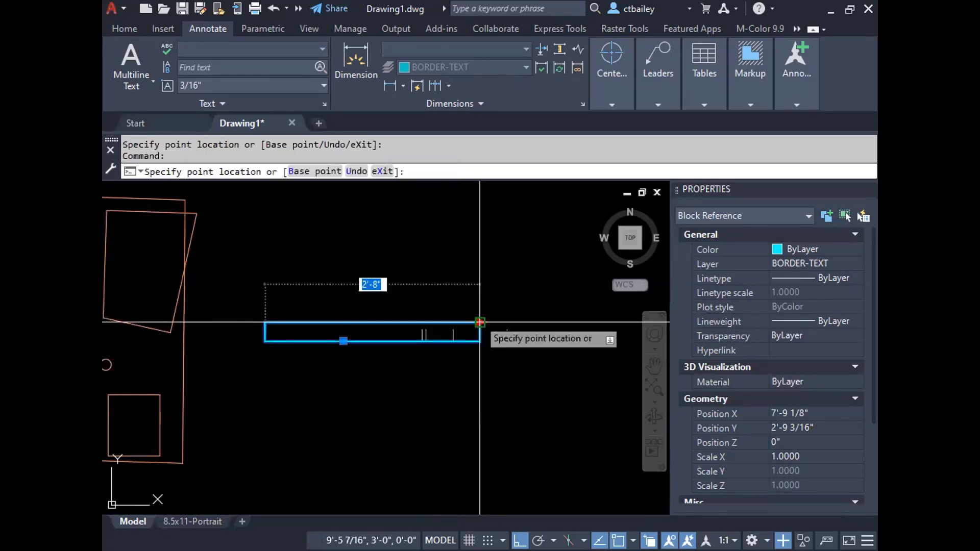
{"action": "left_click", "coordinate": [507, 322]}
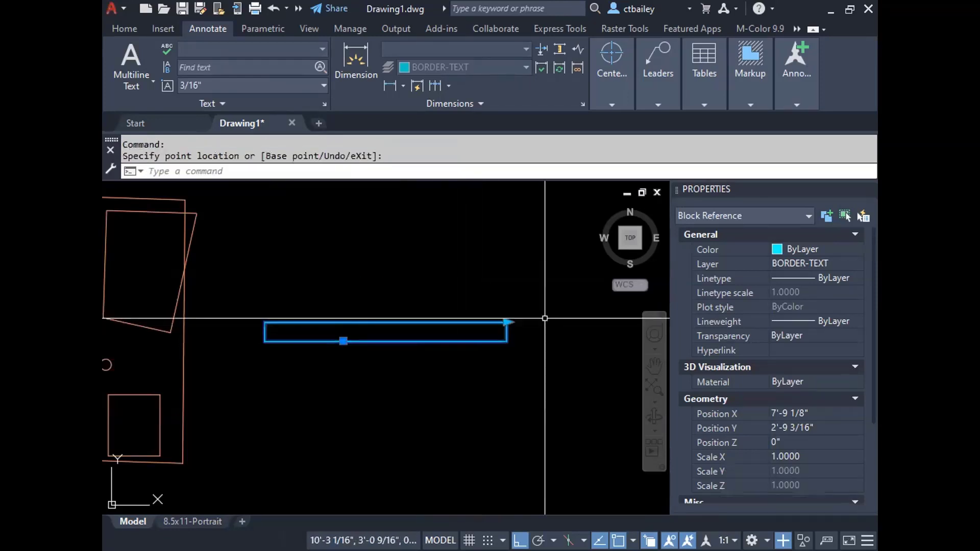
{"action": "left_click", "coordinate": [507, 322]}
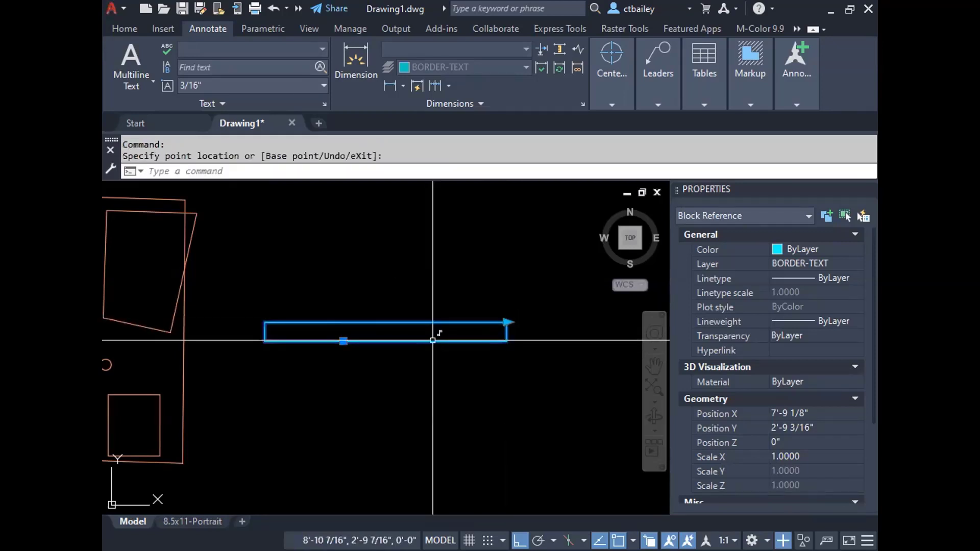
{"action": "key", "text": "Escape"}
{"action": "key", "text": "Escape"}
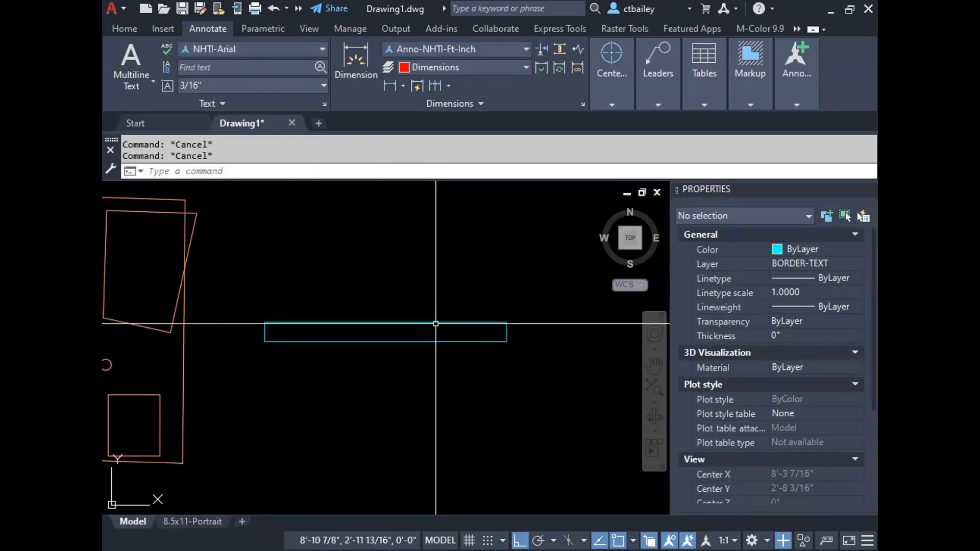
Open the cyan rectangle block in the block editor and clear any selection.
{"action": "left_click", "coordinate": [435, 324]}
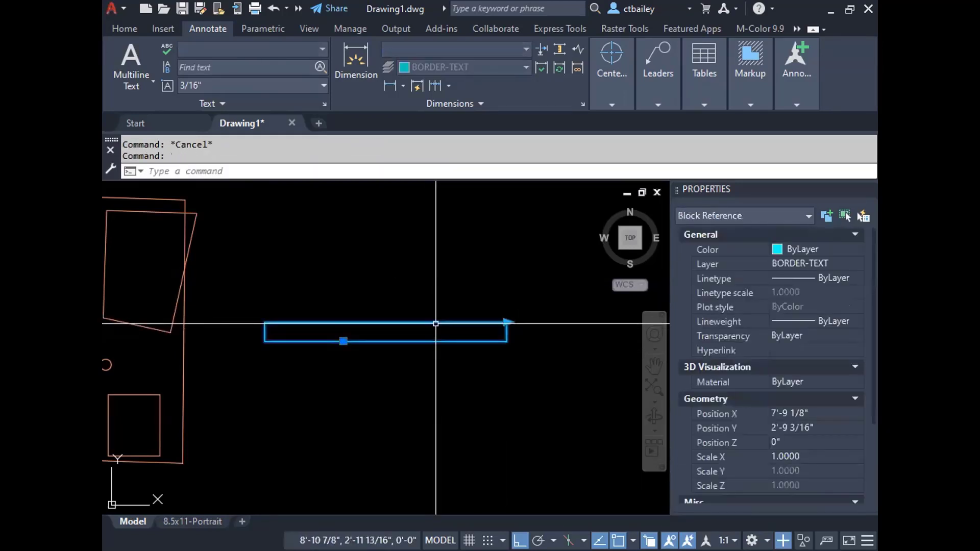
{"action": "right_click", "coordinate": [471, 304]}
{"action": "left_click", "coordinate": [497, 156]}
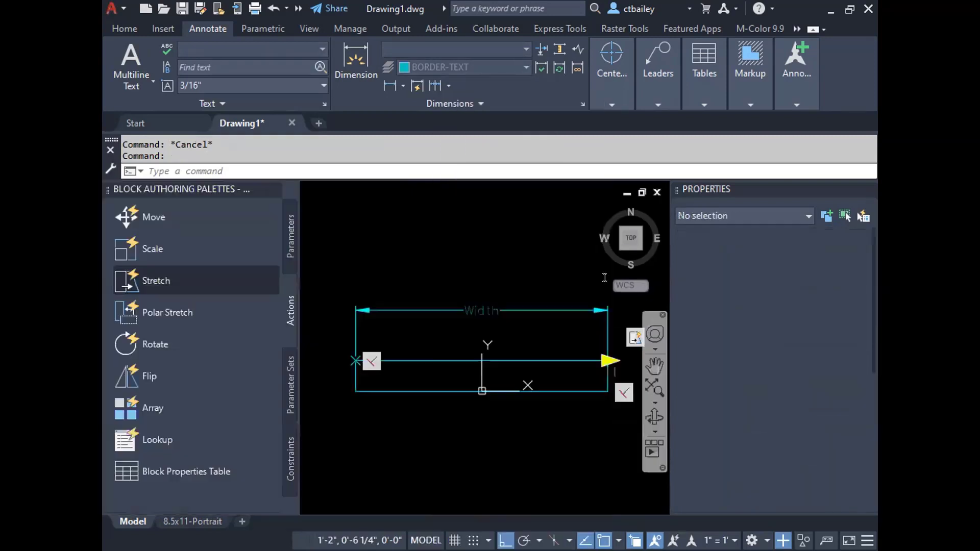
{"action": "left_click", "coordinate": [542, 322]}
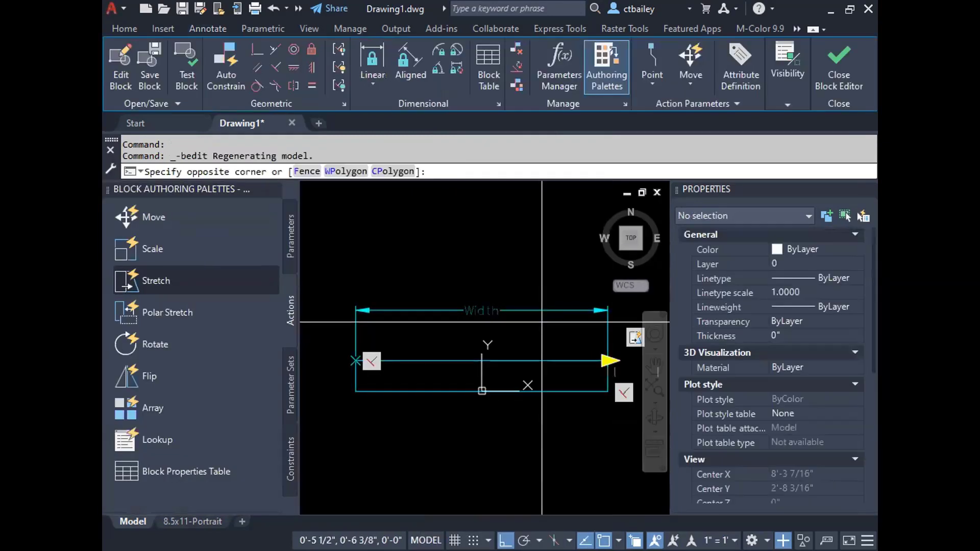
{"action": "left_click", "coordinate": [817, 439]}
{"action": "left_click", "coordinate": [806, 474]}
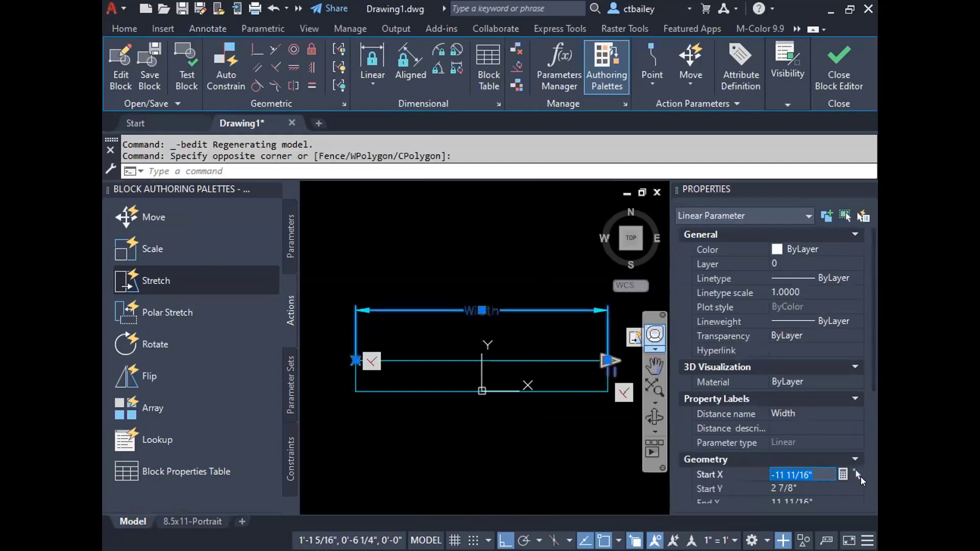
{"action": "key", "text": "Escape"}
{"action": "key", "text": "Escape"}
Examine the distance value list in the Width parameter's properties.
{"action": "left_click", "coordinate": [484, 309]}
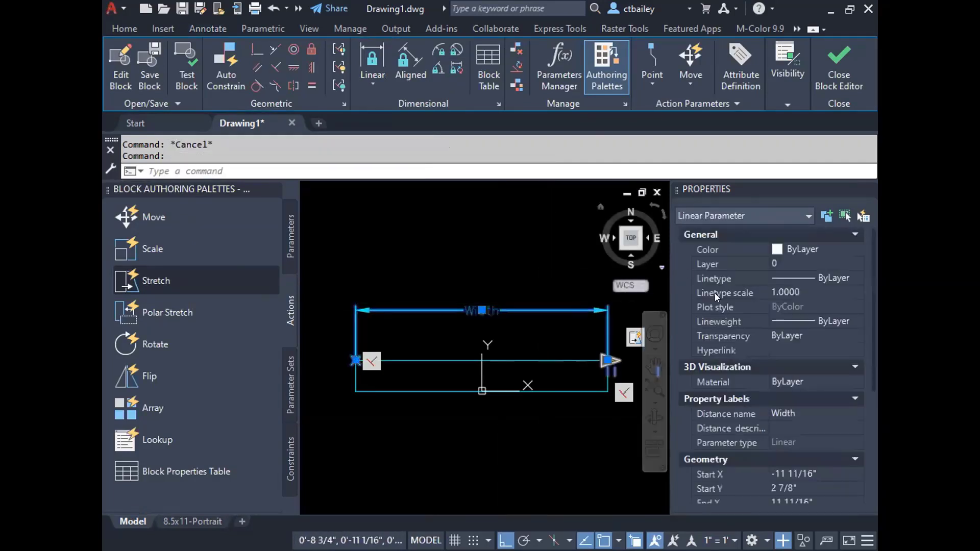
{"action": "scroll", "coordinate": [724, 316], "scroll_direction": "down", "scroll_amount": 3}
{"action": "scroll", "coordinate": [811, 441], "scroll_direction": "down", "scroll_amount": 1}
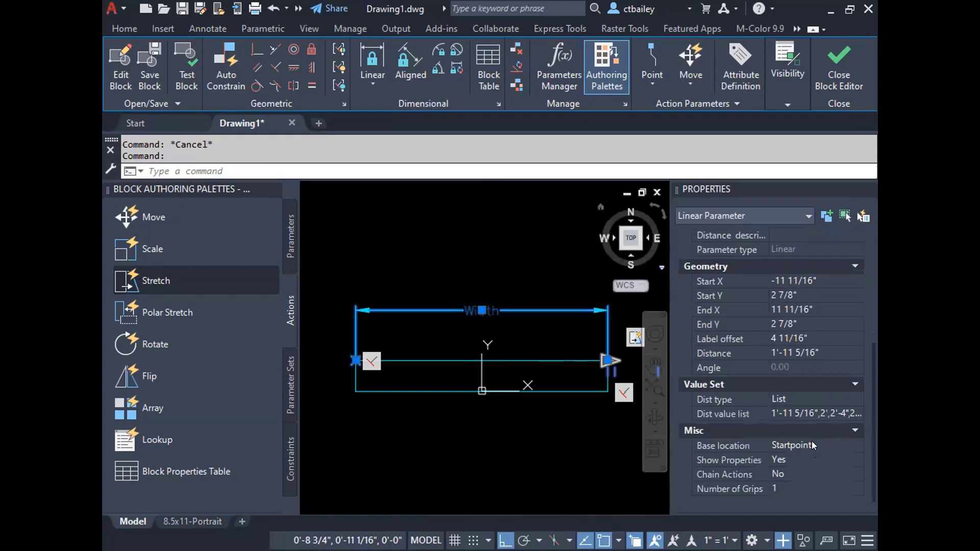
{"action": "left_click", "coordinate": [812, 415]}
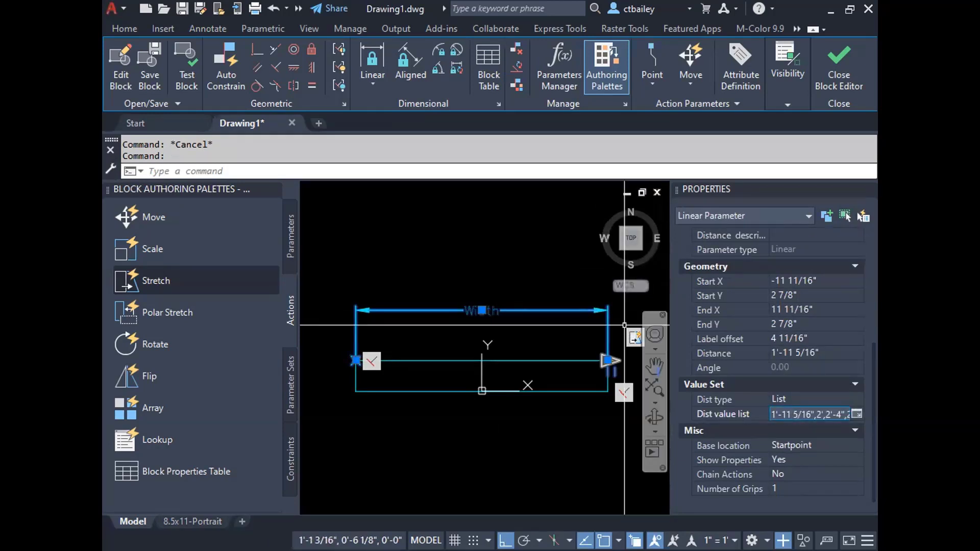
{"action": "key", "text": "Escape"}
Add a horizontal constraint parameter along the rectangle's bottom edge with a value of 24 inches.
{"action": "scroll", "coordinate": [450, 269], "scroll_direction": "down", "scroll_amount": 2}
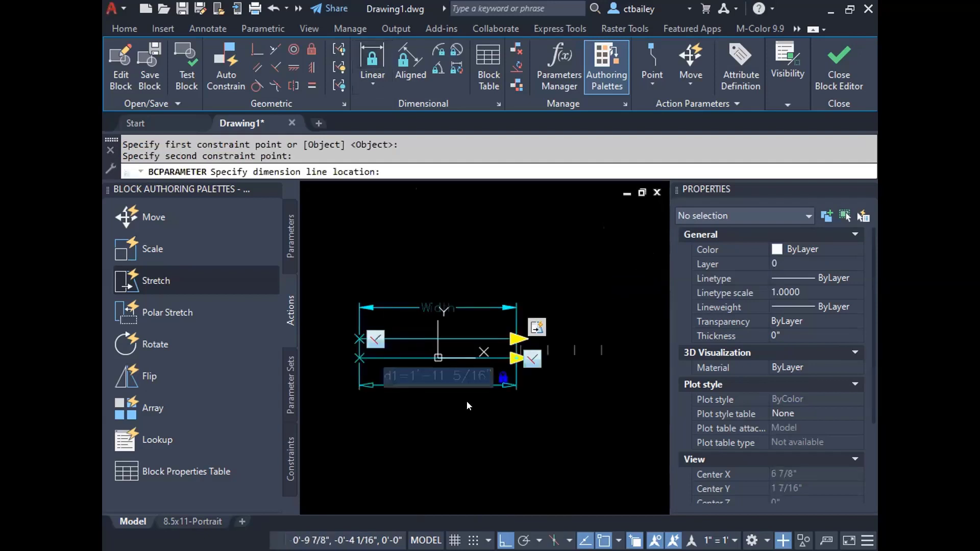
{"action": "type", "text": "24"}
{"action": "key", "text": "Return"}
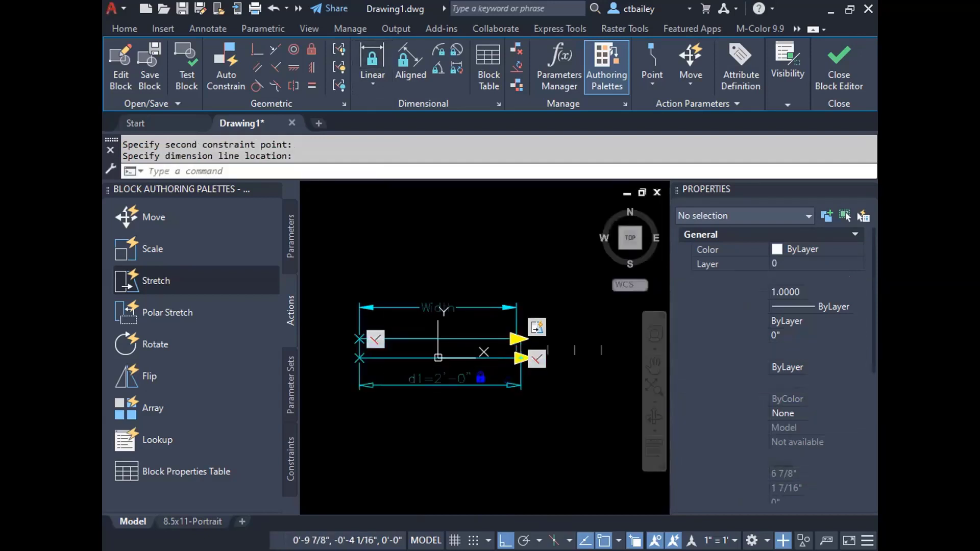
{"action": "key", "text": "Escape"}
{"action": "key", "text": "Escape"}
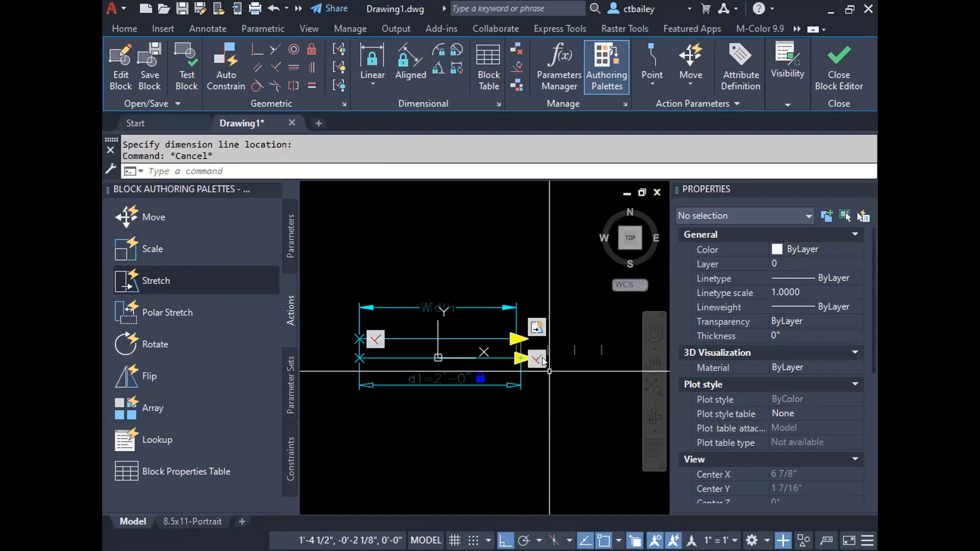
Delete the horizontal constraint parameter below the rectangle.
{"action": "scroll", "coordinate": [518, 339], "scroll_direction": "up", "scroll_amount": 5}
{"action": "scroll", "coordinate": [527, 332], "scroll_direction": "down", "scroll_amount": 6}
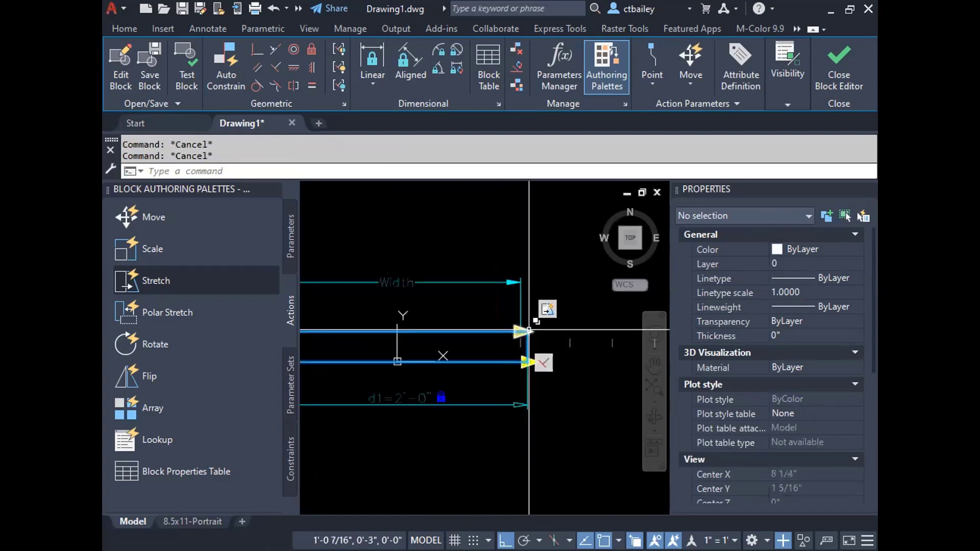
{"action": "left_click", "coordinate": [373, 400]}
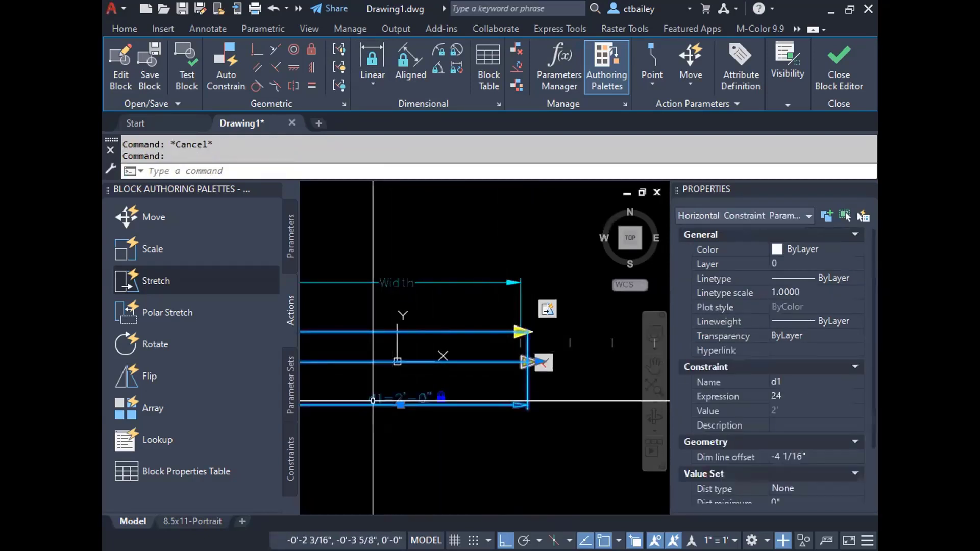
{"action": "key", "text": "Delete"}
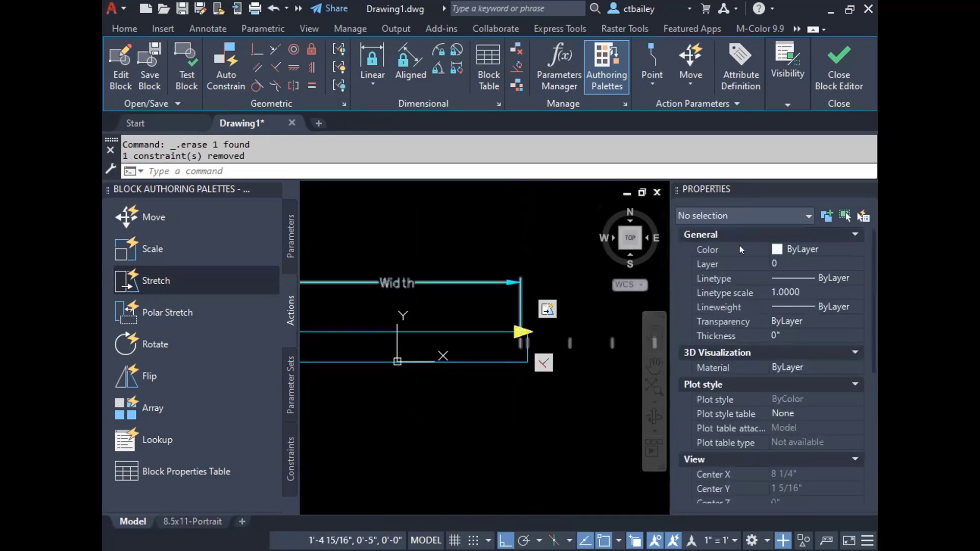
Remove the 1'-11 5/16" entry from the Width parameter's distance value list.
{"action": "scroll", "coordinate": [740, 249], "scroll_direction": "down", "scroll_amount": 3}
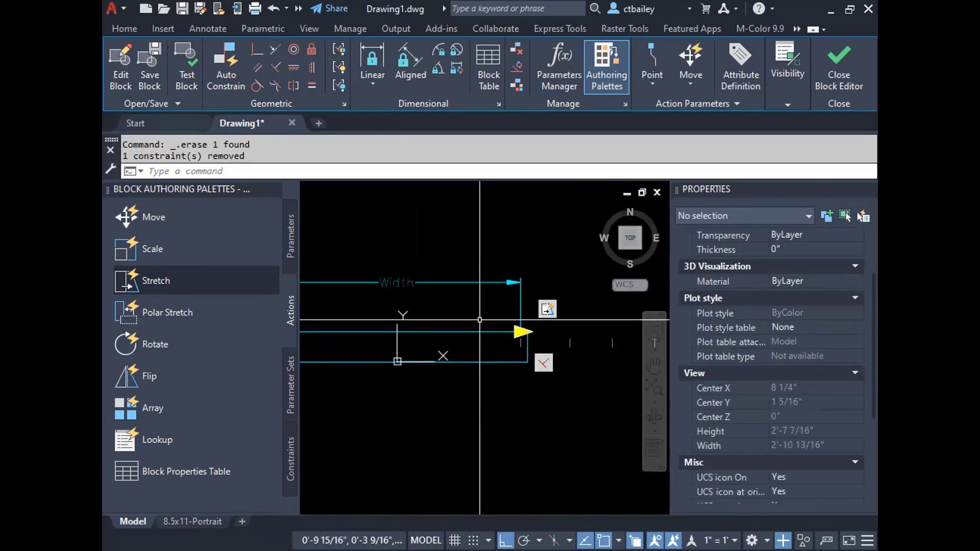
{"action": "left_click", "coordinate": [479, 282]}
{"action": "scroll", "coordinate": [809, 472], "scroll_direction": "down", "scroll_amount": 3}
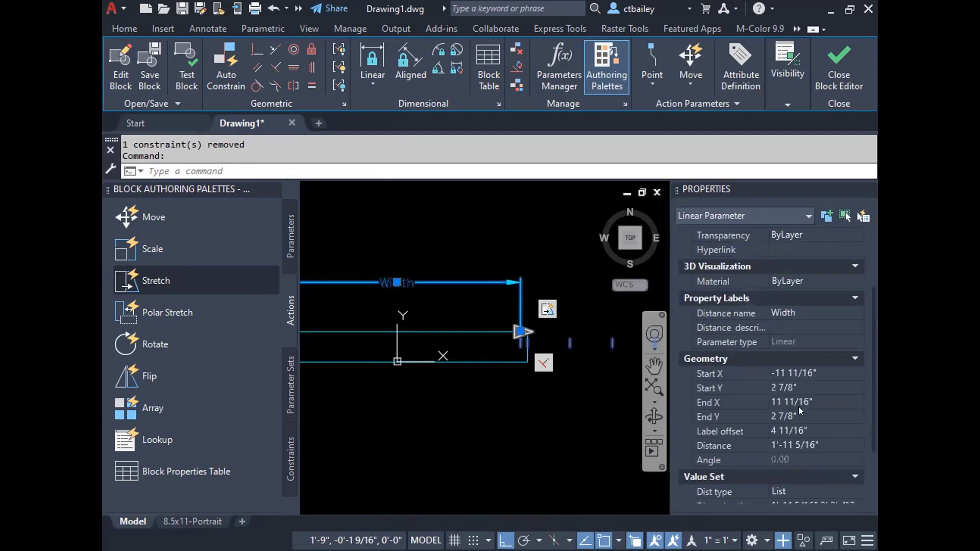
{"action": "left_click", "coordinate": [796, 373]}
{"action": "scroll", "coordinate": [798, 409], "scroll_direction": "down", "scroll_amount": 2}
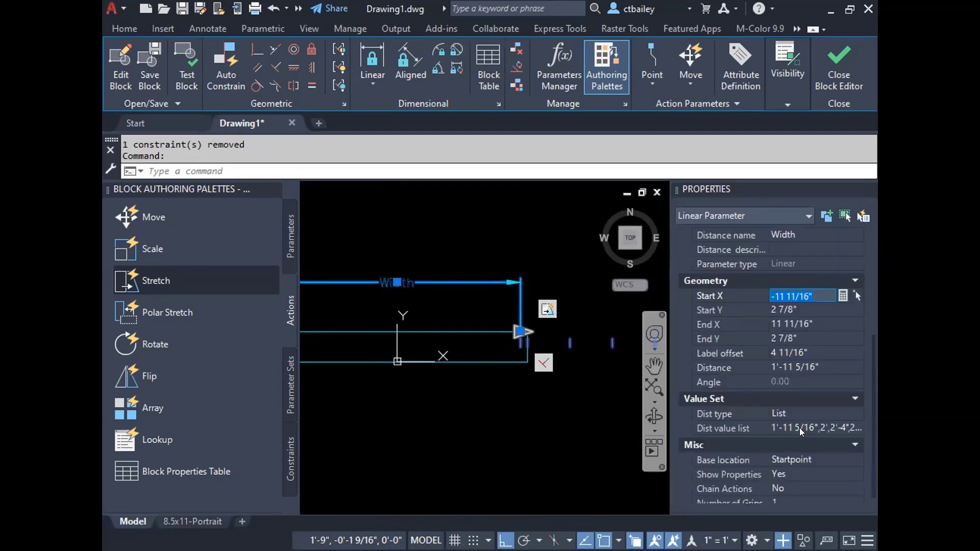
{"action": "left_click", "coordinate": [832, 432]}
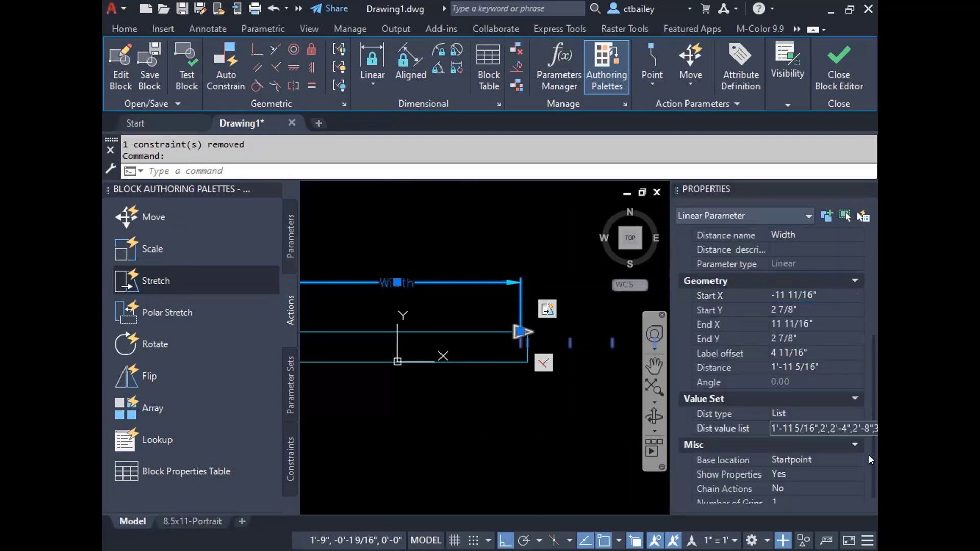
{"action": "left_click", "coordinate": [857, 429]}
{"action": "left_click", "coordinate": [405, 220]}
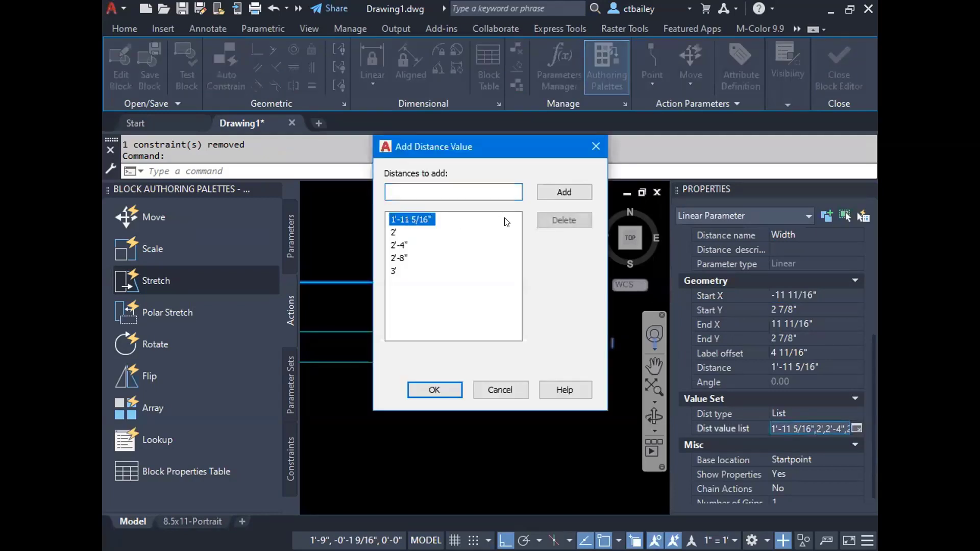
{"action": "left_click", "coordinate": [564, 219]}
{"action": "left_click", "coordinate": [434, 390]}
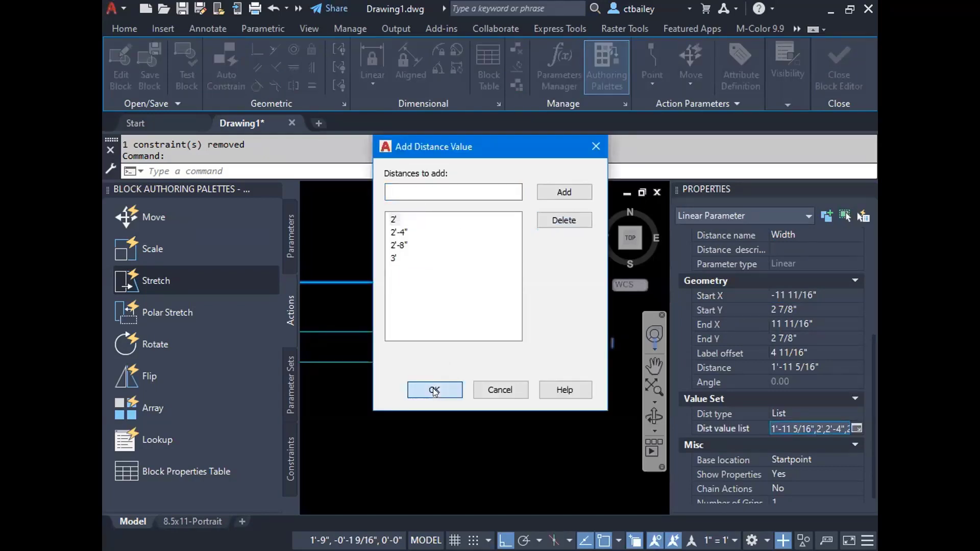
Deselect the Width parameter, save the changes to the block definition and exit the block editor.
{"action": "key", "text": "Escape"}
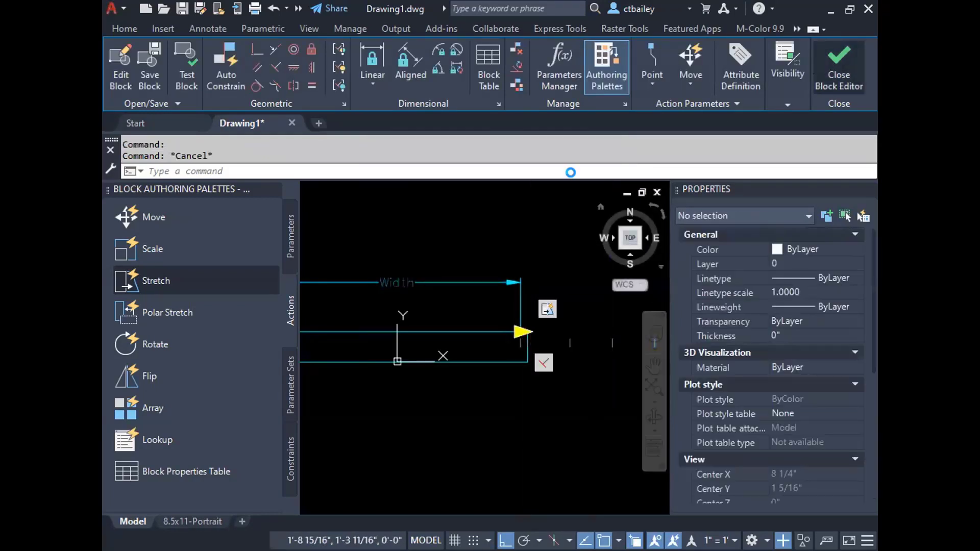
{"action": "left_click", "coordinate": [839, 69]}
{"action": "left_click", "coordinate": [453, 255]}
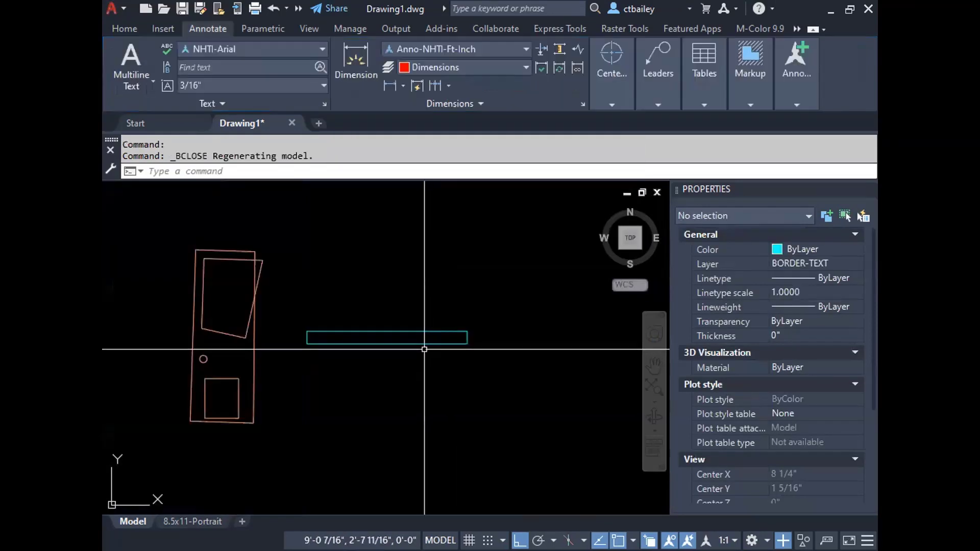
Reset the cyan rectangle block to its default width.
{"action": "left_click", "coordinate": [431, 343]}
{"action": "left_click", "coordinate": [466, 332]}
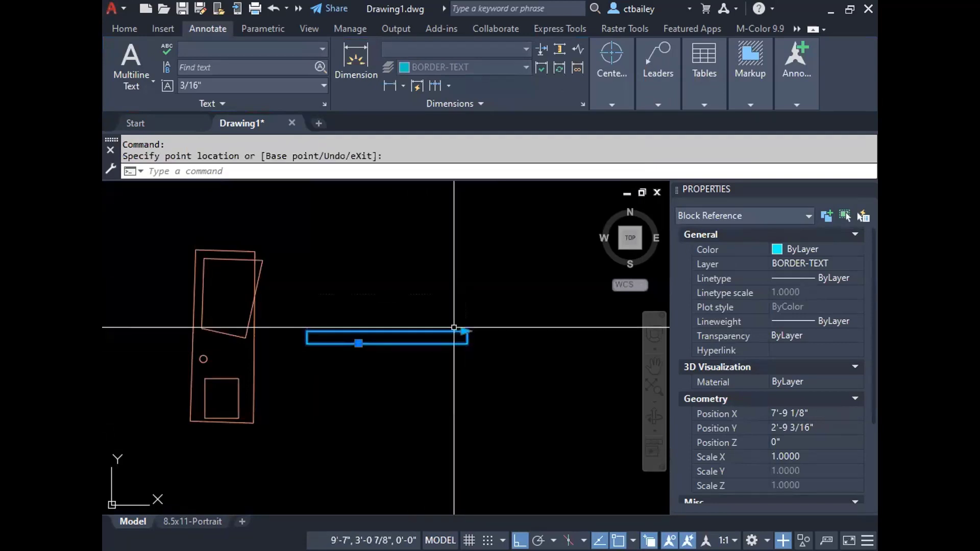
{"action": "right_click", "coordinate": [453, 329]}
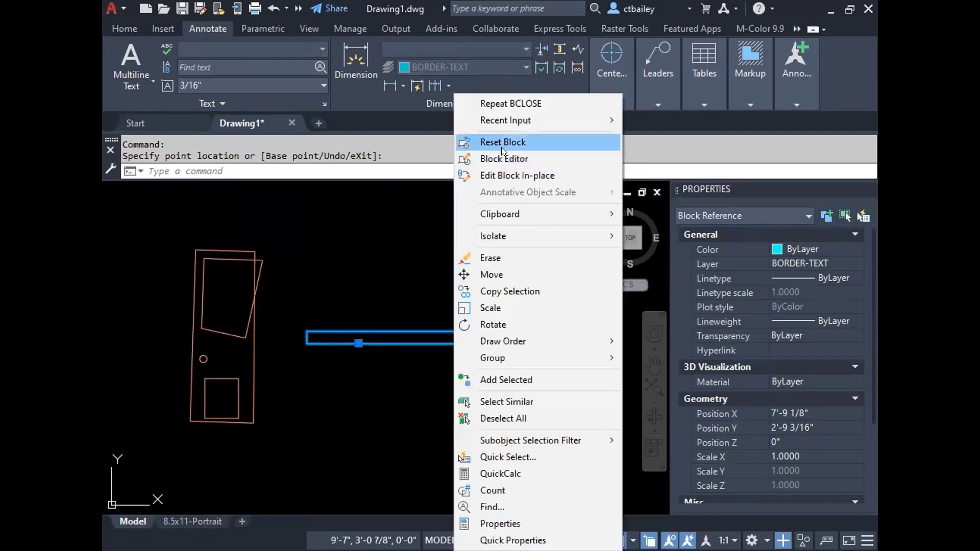
{"action": "left_click", "coordinate": [502, 147]}
Turn object snap off, stretch the right end of the rectangle block to the 2'-4" preset width, and deselect it.
{"action": "left_click", "coordinate": [375, 328]}
{"action": "left_click", "coordinate": [410, 332]}
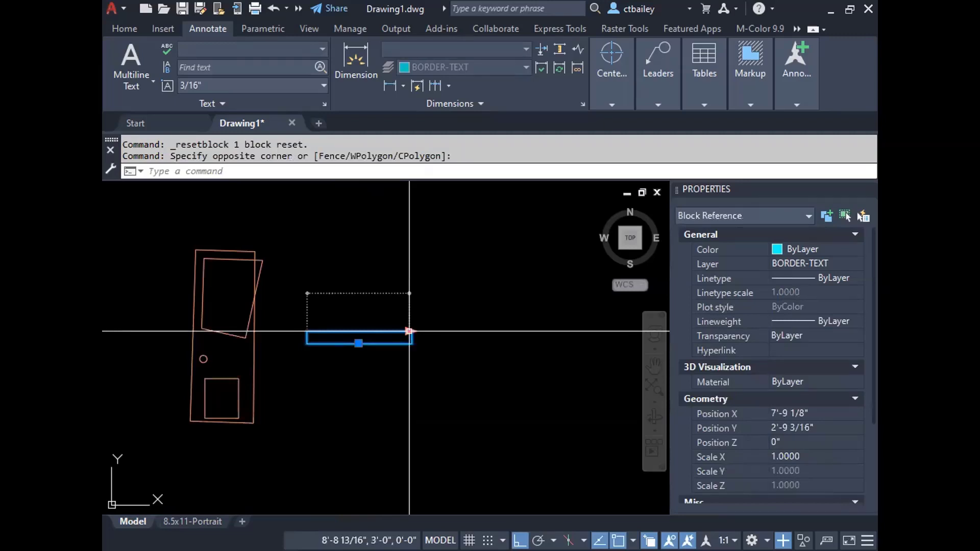
{"action": "left_click", "coordinate": [409, 331]}
{"action": "key", "text": "F3"}
{"action": "key", "text": "Escape"}
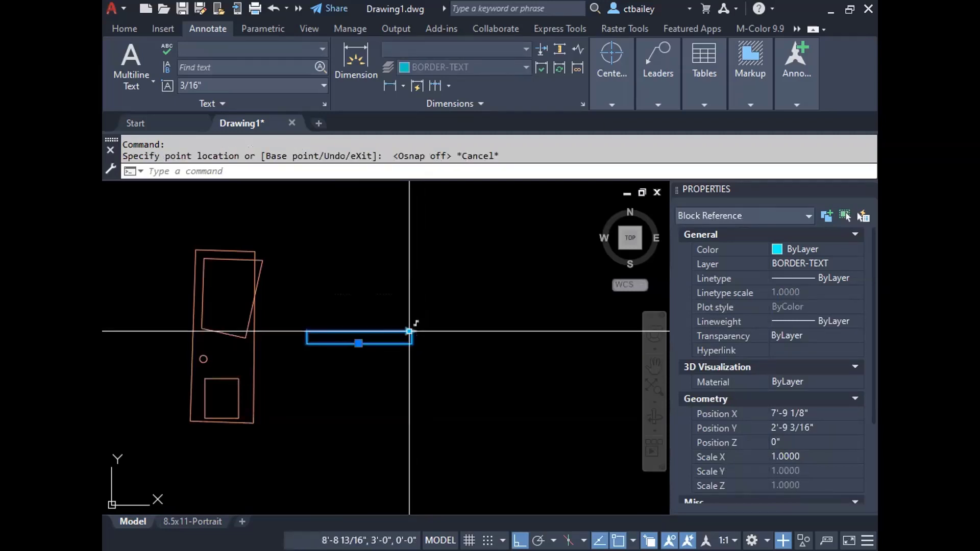
{"action": "key", "text": "Escape"}
{"action": "scroll", "coordinate": [364, 340], "scroll_direction": "up", "scroll_amount": 4}
{"action": "left_click", "coordinate": [365, 340]}
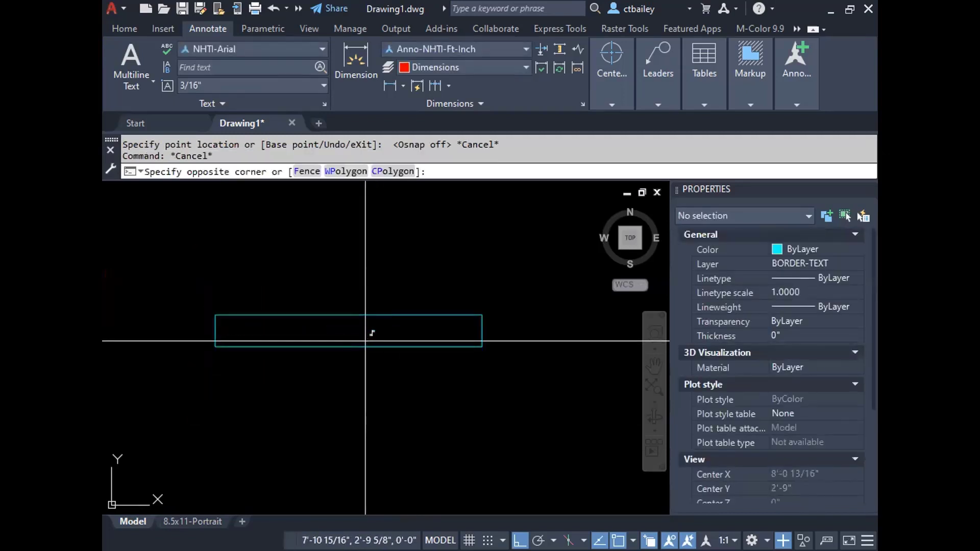
{"action": "left_click", "coordinate": [475, 313]}
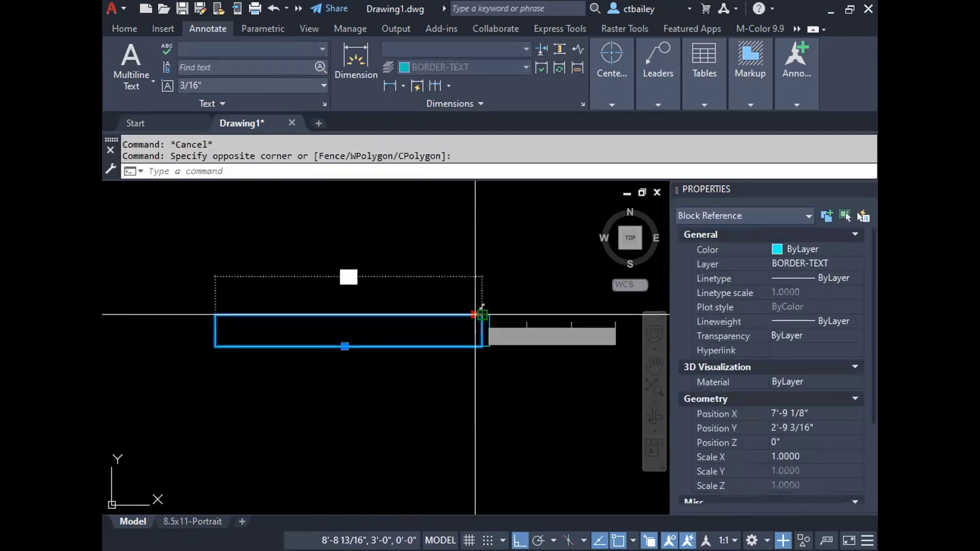
{"action": "left_click", "coordinate": [475, 314]}
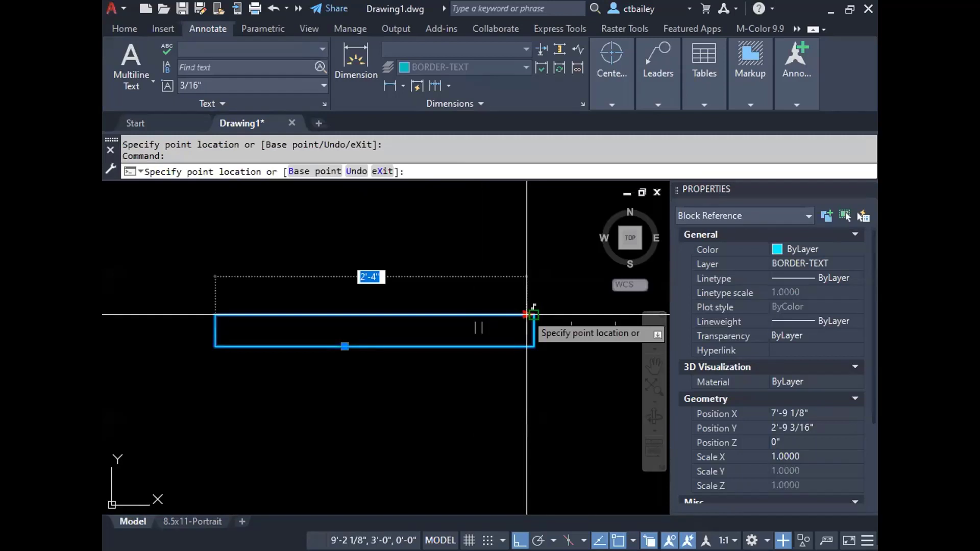
{"action": "key", "text": "Escape"}
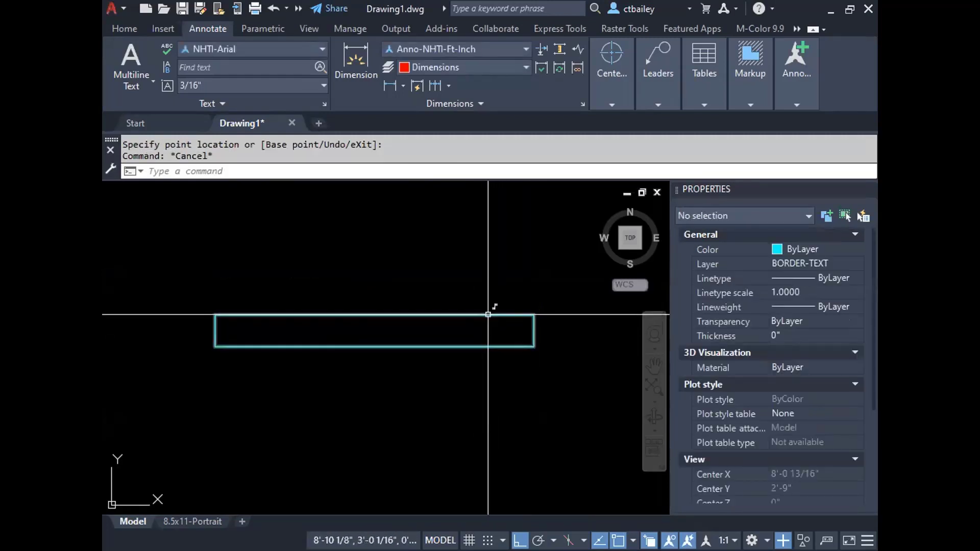
Reopen the cyan rectangle block in the block editor with nothing selected.
{"action": "left_click", "coordinate": [484, 315]}
{"action": "right_click", "coordinate": [483, 315]}
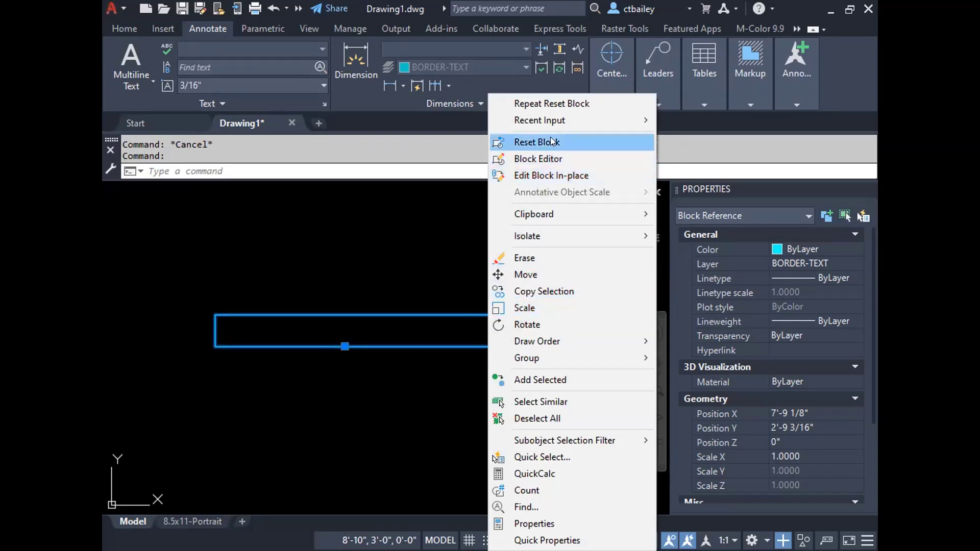
{"action": "left_click", "coordinate": [540, 157]}
{"action": "scroll", "coordinate": [317, 336], "scroll_direction": "down", "scroll_amount": 2}
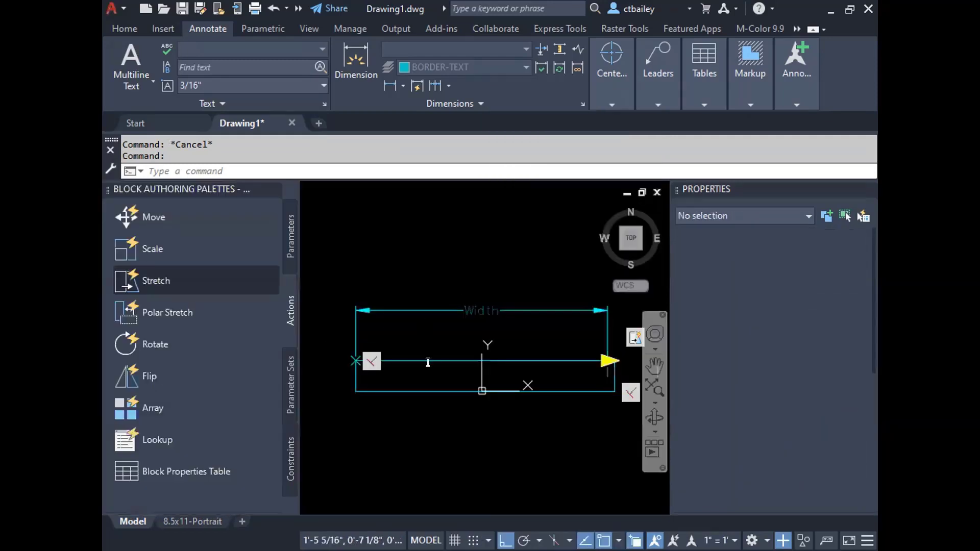
{"action": "key", "text": "Escape"}
{"action": "key", "text": "Escape"}
Stretch the rectangle's right edge inward, clear of the Width parameter's right endpoint.
{"action": "scroll", "coordinate": [487, 388], "scroll_direction": "up", "scroll_amount": 4}
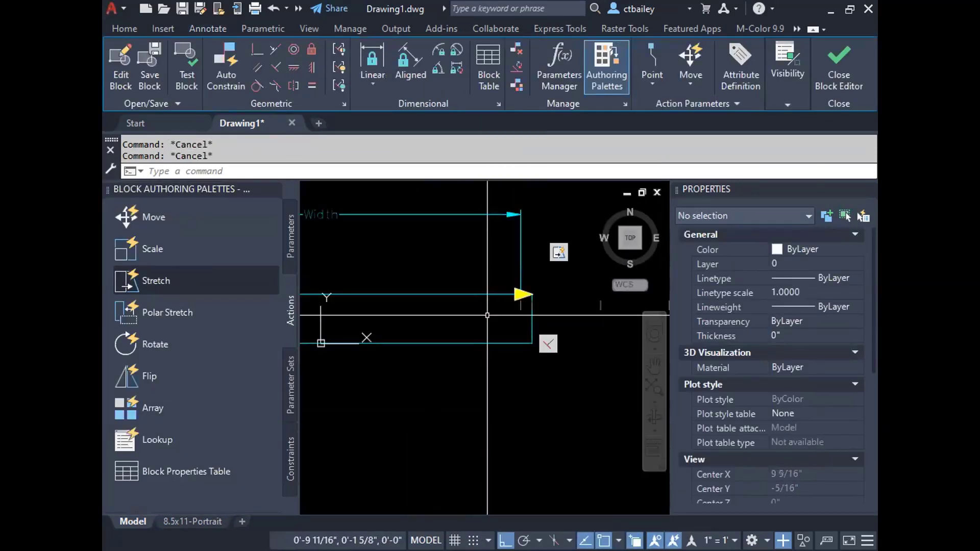
{"action": "scroll", "coordinate": [505, 313], "scroll_direction": "down", "scroll_amount": 1}
{"action": "left_click", "coordinate": [519, 323]}
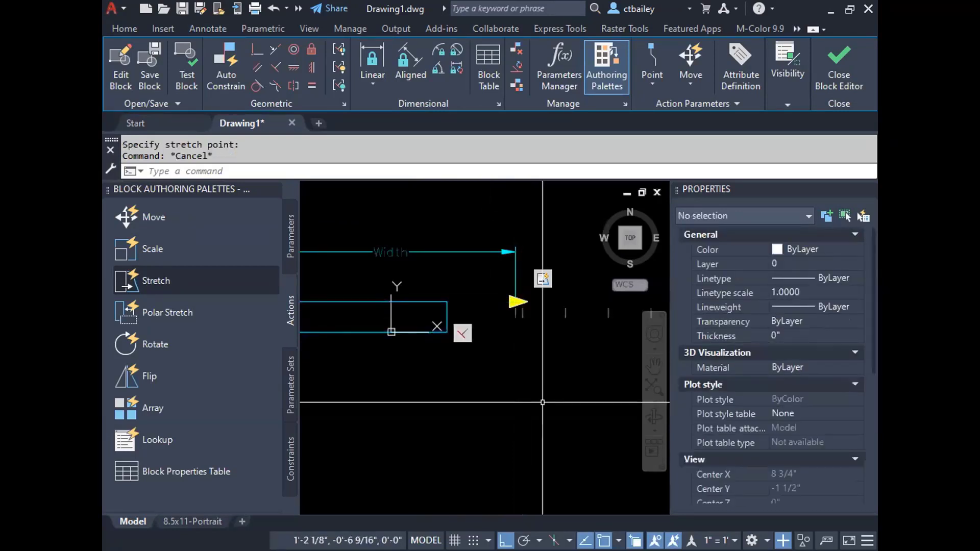
{"action": "scroll", "coordinate": [631, 437], "scroll_direction": "down", "scroll_amount": 2}
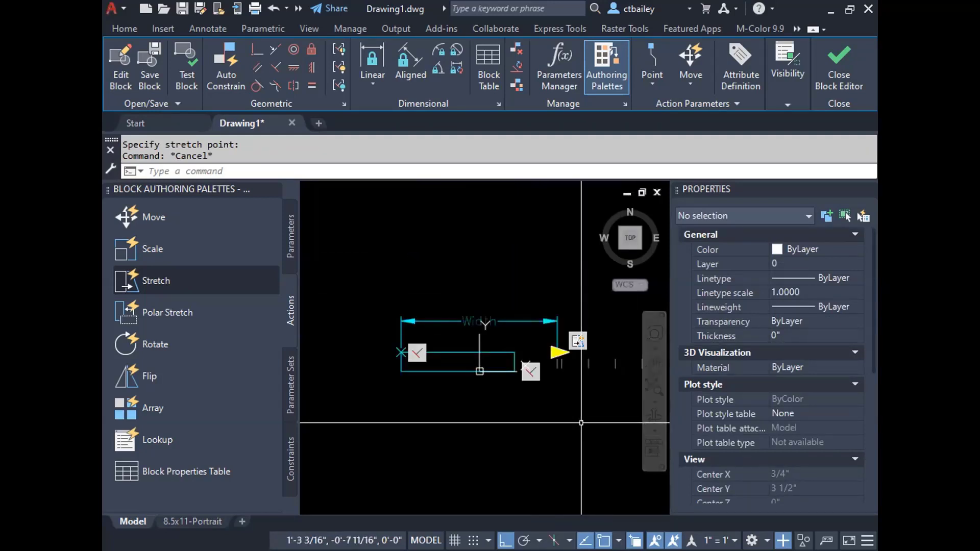
{"action": "scroll", "coordinate": [491, 334], "scroll_direction": "up", "scroll_amount": 4}
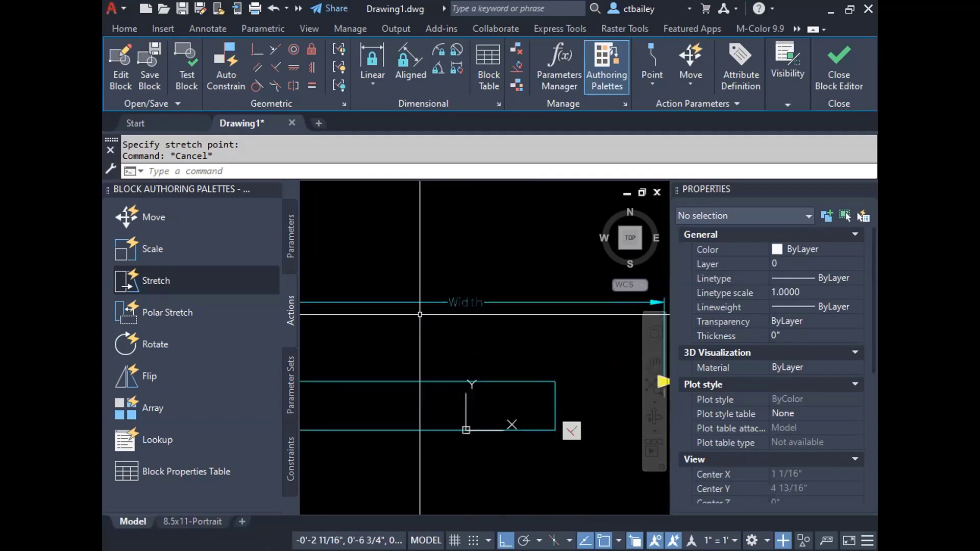
Stretch the Width parameter's right endpoint inward onto the shortened rectangle's right edge and deselect it.
{"action": "left_click", "coordinate": [410, 302]}
{"action": "scroll", "coordinate": [390, 260], "scroll_direction": "down", "scroll_amount": 4}
{"action": "scroll", "coordinate": [443, 285], "scroll_direction": "up", "scroll_amount": 2}
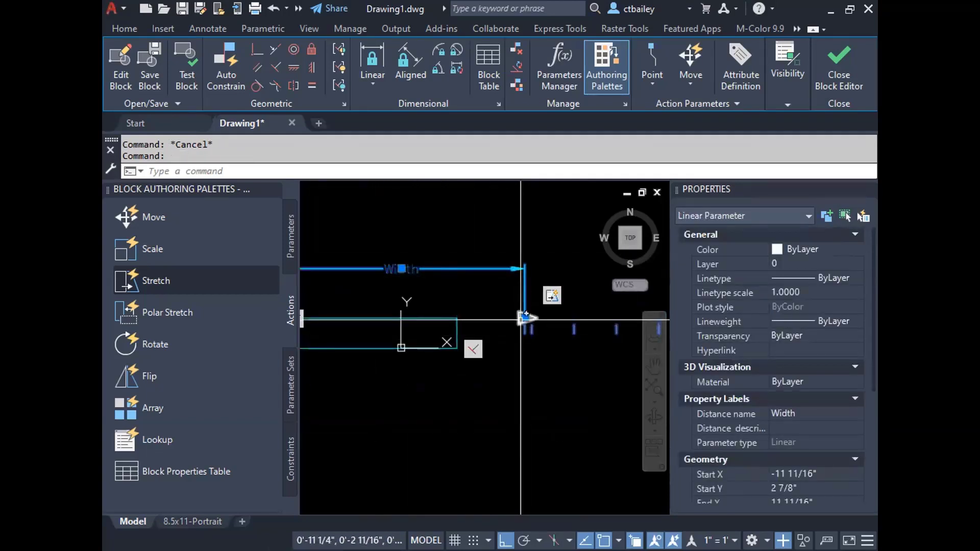
{"action": "left_click_drag", "start_coordinate": [525, 317], "coordinate": [457, 317]}
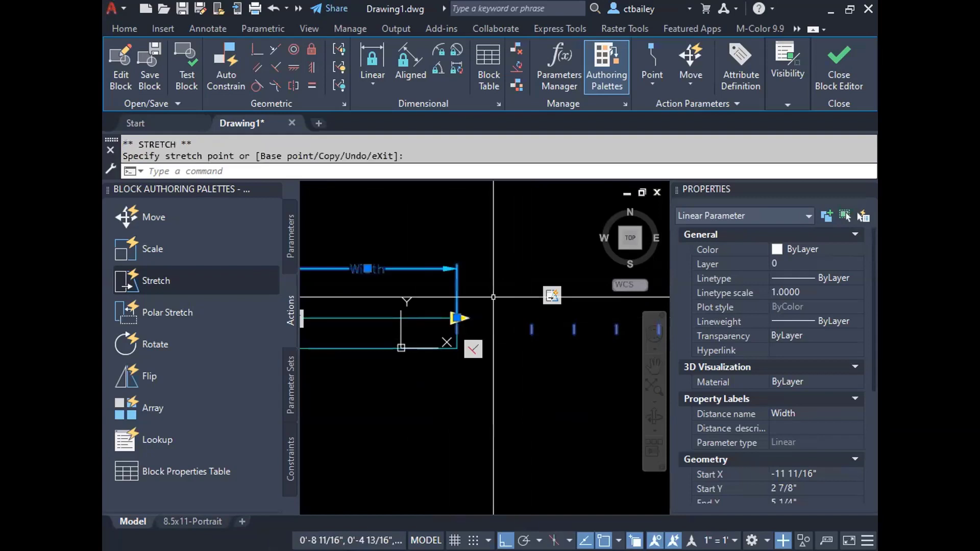
{"action": "key", "text": "Escape"}
{"action": "key", "text": "Escape"}
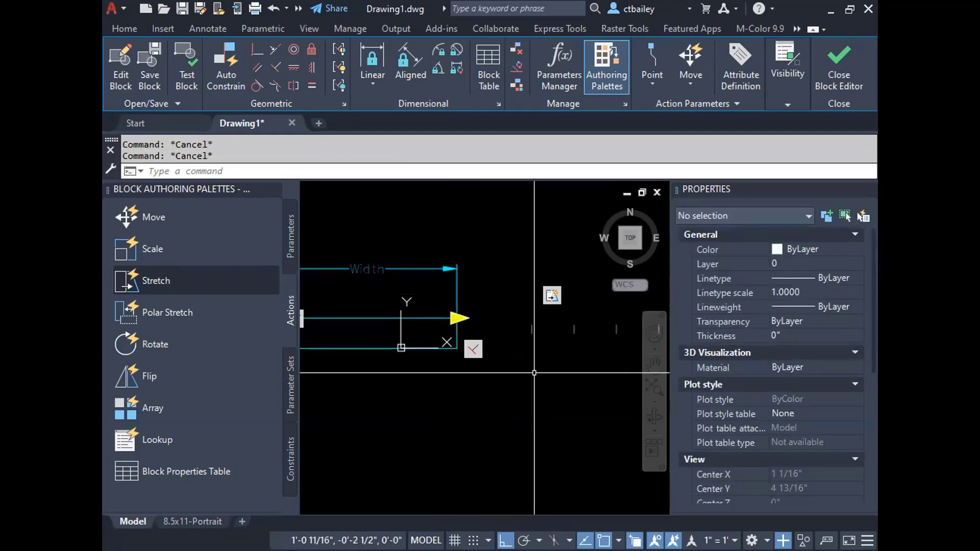
{"action": "scroll", "coordinate": [531, 367], "scroll_direction": "down", "scroll_amount": 2}
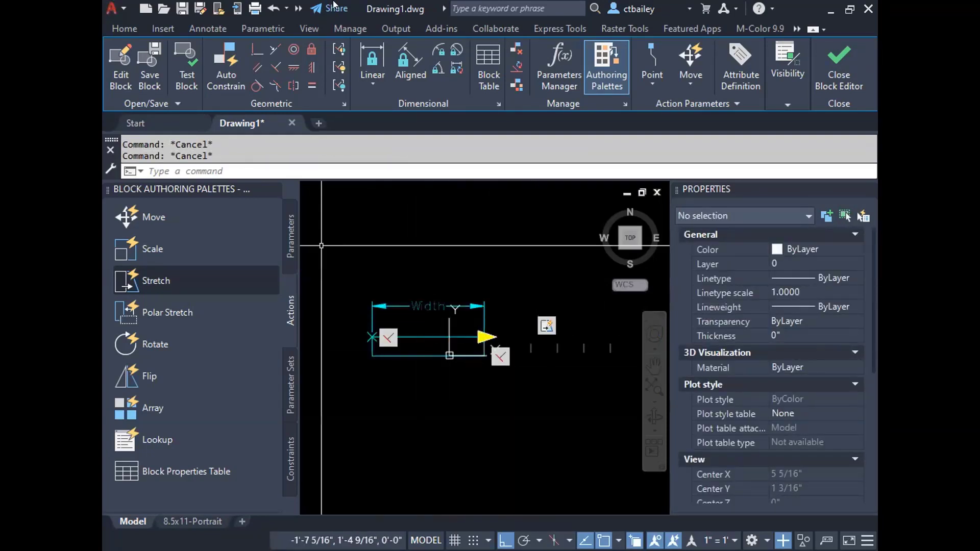
Dimension the rectangle's width as a temporary check and erase that dimension.
{"action": "left_click", "coordinate": [192, 29]}
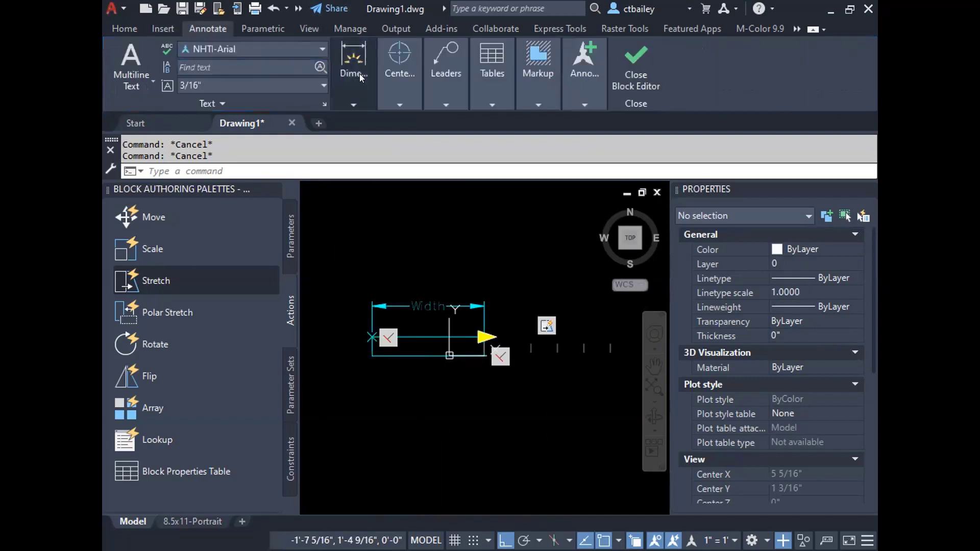
{"action": "left_click", "coordinate": [339, 54]}
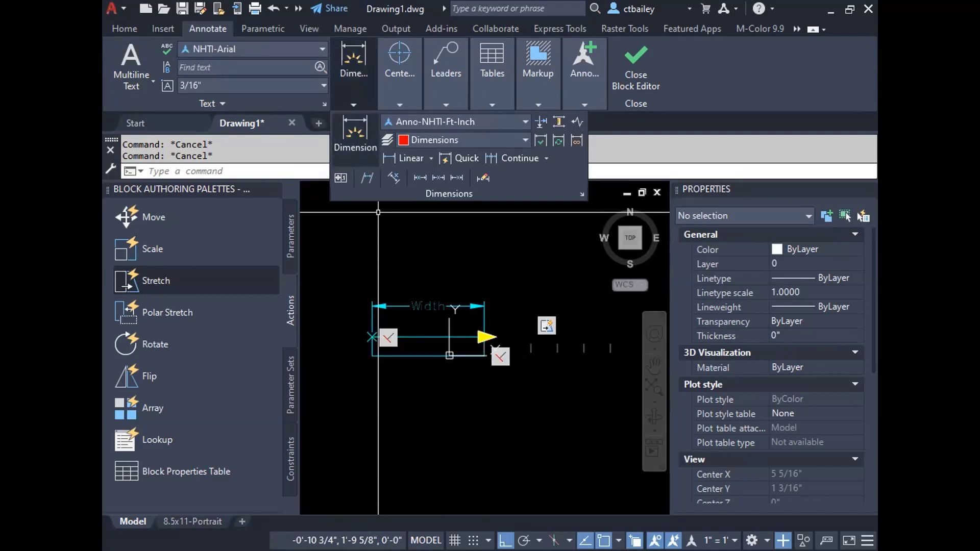
{"action": "left_click", "coordinate": [354, 133]}
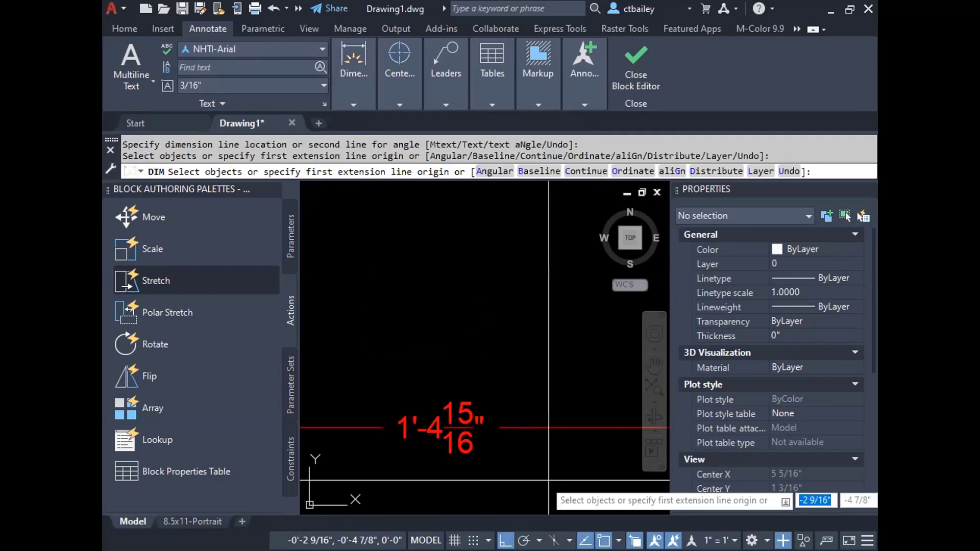
{"action": "key", "text": "Escape"}
{"action": "key", "text": "Escape"}
{"action": "key", "text": "Escape"}
{"action": "scroll", "coordinate": [482, 411], "scroll_direction": "down", "scroll_amount": 1}
{"action": "left_click", "coordinate": [470, 415]}
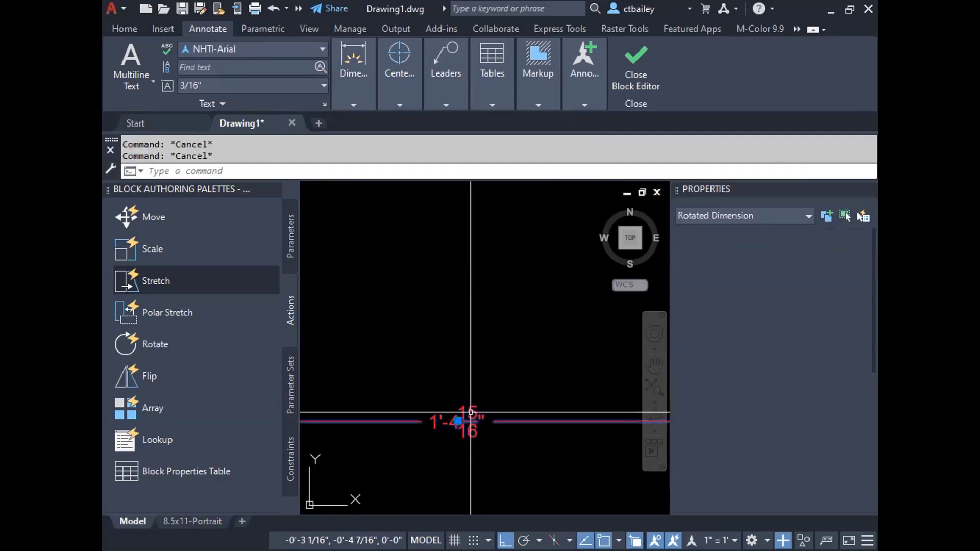
{"action": "key", "text": "Delete"}
{"action": "scroll", "coordinate": [446, 419], "scroll_direction": "down", "scroll_amount": 4}
{"action": "scroll", "coordinate": [434, 388], "scroll_direction": "down", "scroll_amount": 2}
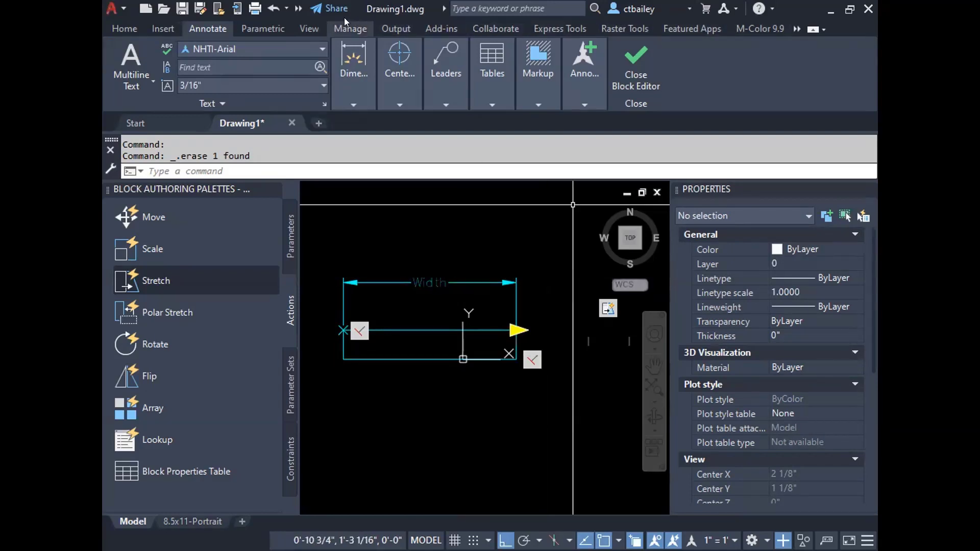
Save the block changes, exit the block editor, and reopen the cyan rectangle block for editing.
{"action": "left_click", "coordinate": [269, 28]}
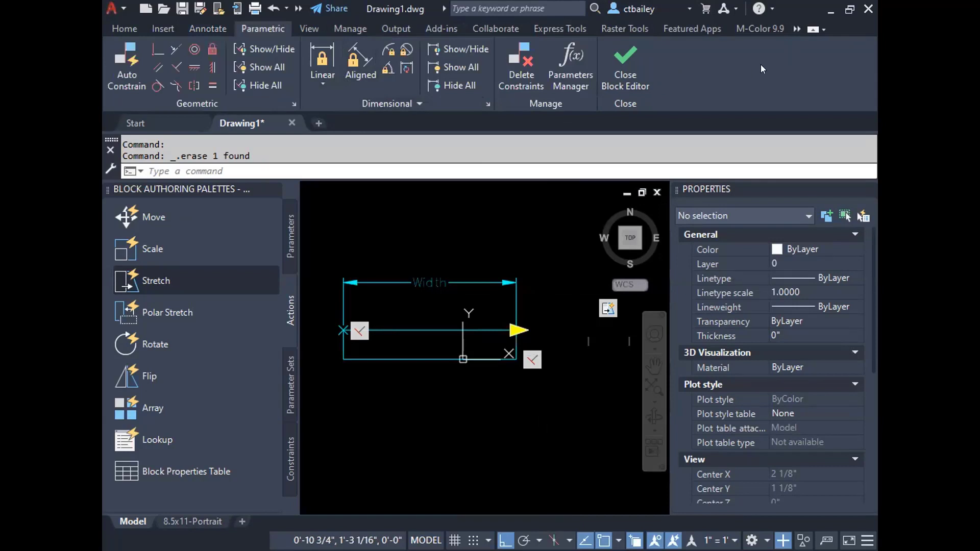
{"action": "left_click", "coordinate": [624, 66]}
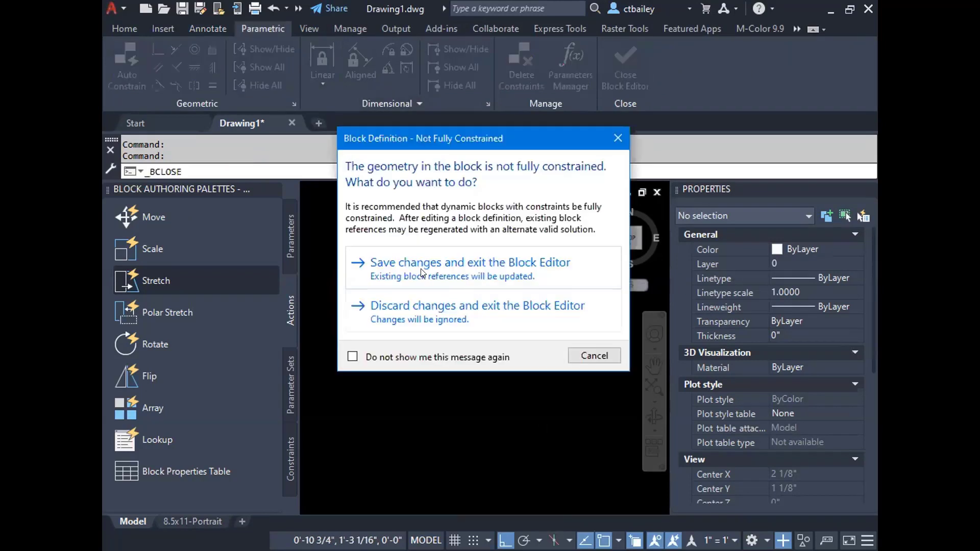
{"action": "left_click", "coordinate": [419, 268]}
{"action": "left_click", "coordinate": [357, 327]}
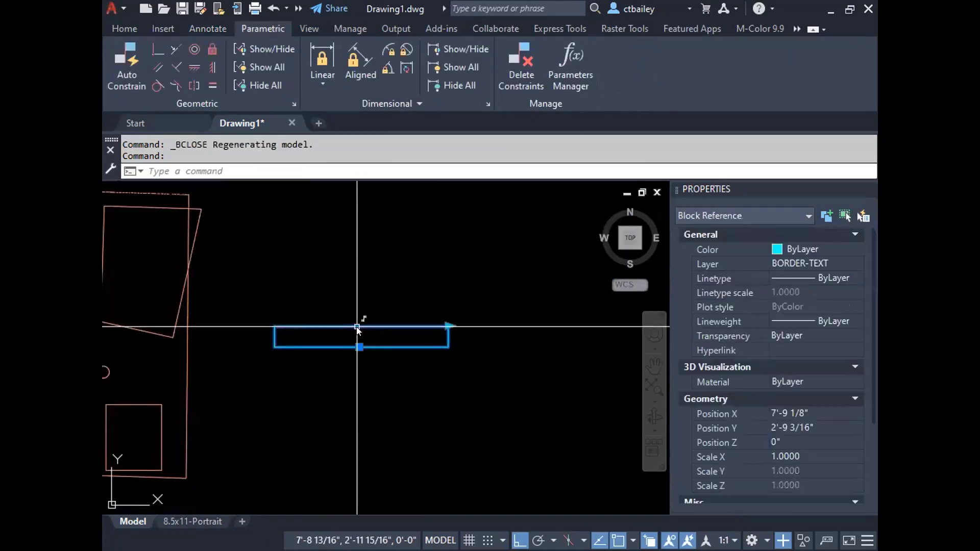
{"action": "right_click", "coordinate": [357, 331]}
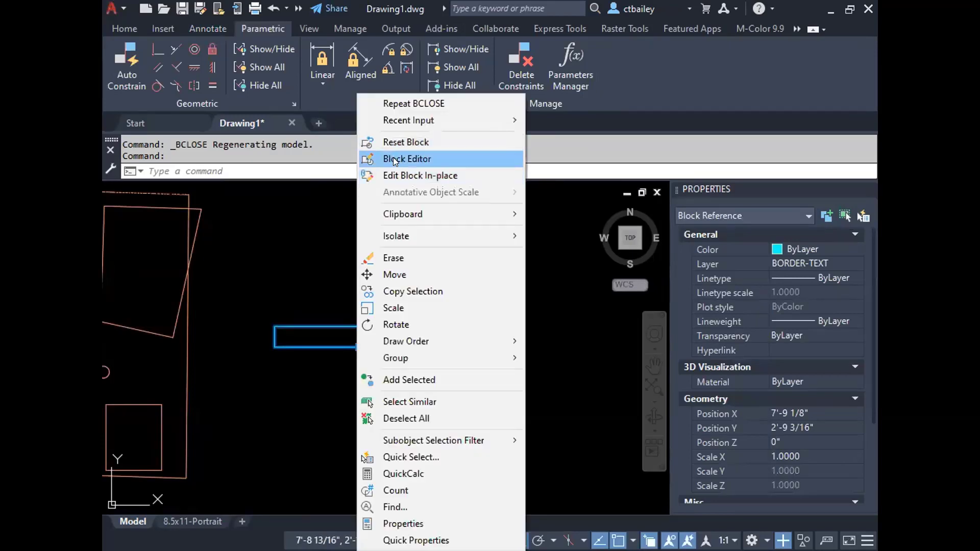
{"action": "left_click", "coordinate": [393, 159]}
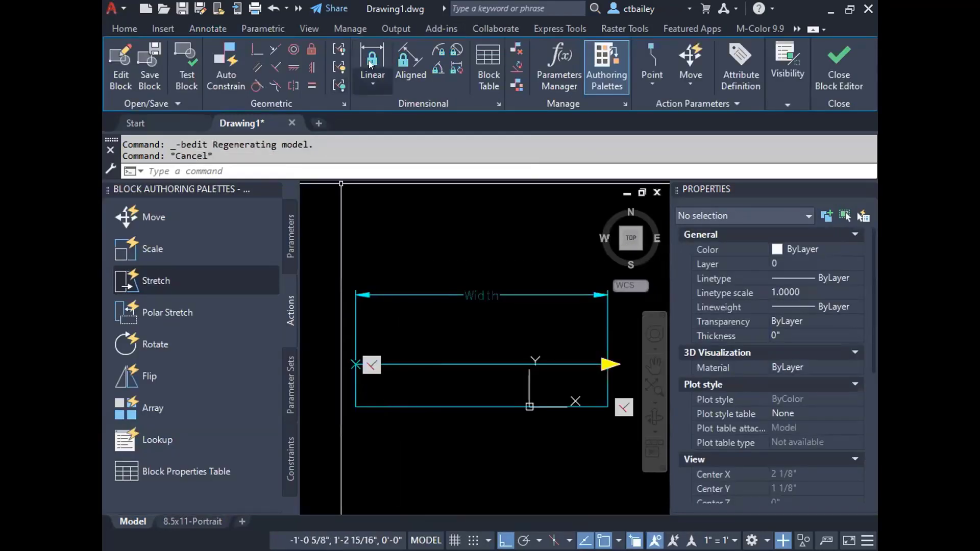
Add a linear constraint parameter between the ends of the rectangle's lower edge, setting its length to 2'-0".
{"action": "left_click", "coordinate": [373, 58]}
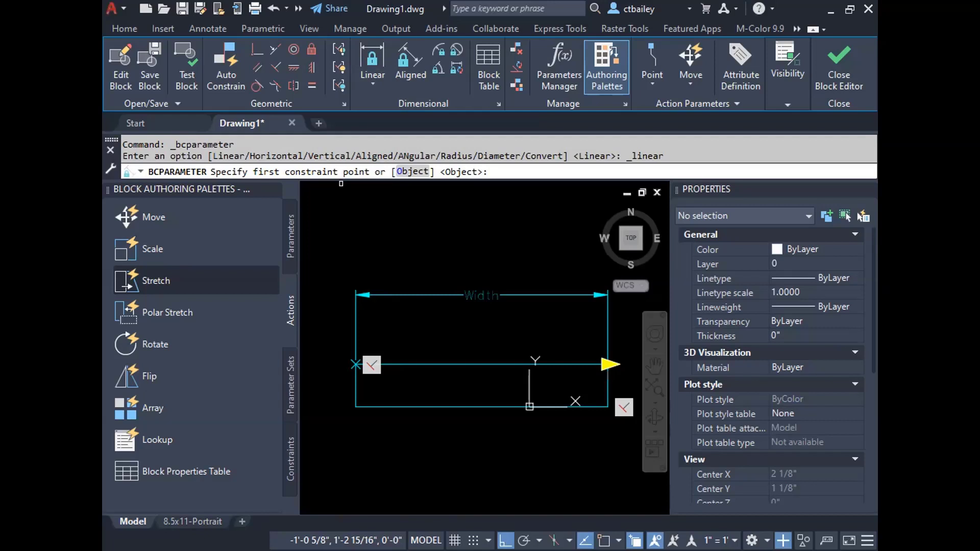
{"action": "left_click", "coordinate": [355, 406]}
{"action": "left_click", "coordinate": [607, 406]}
{"action": "left_click", "coordinate": [527, 439]}
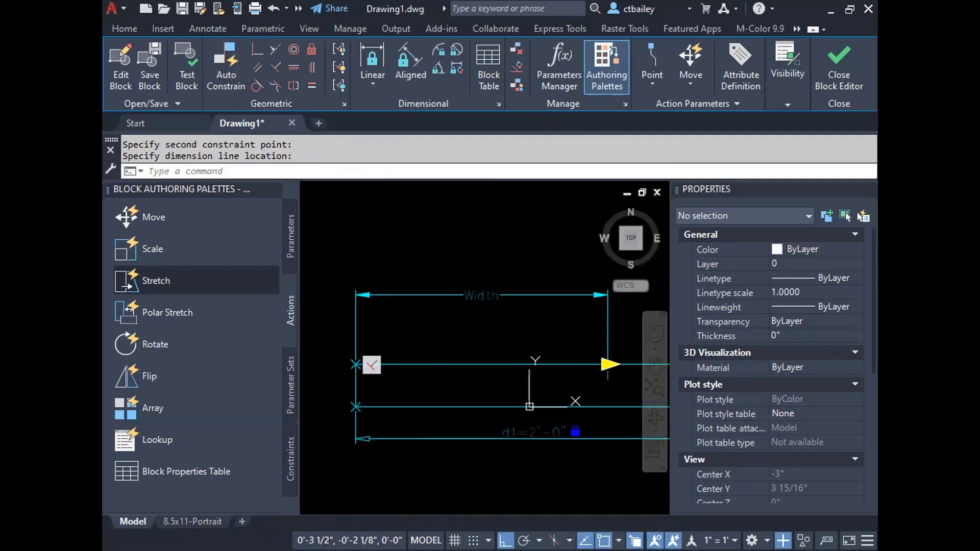
{"action": "scroll", "coordinate": [480, 308], "scroll_direction": "down", "scroll_amount": 2}
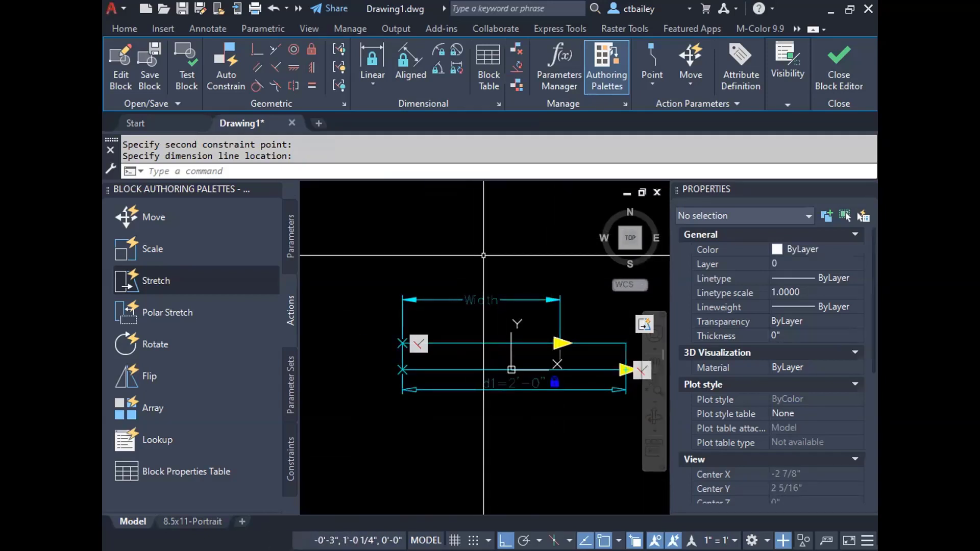
{"action": "key", "text": "Escape"}
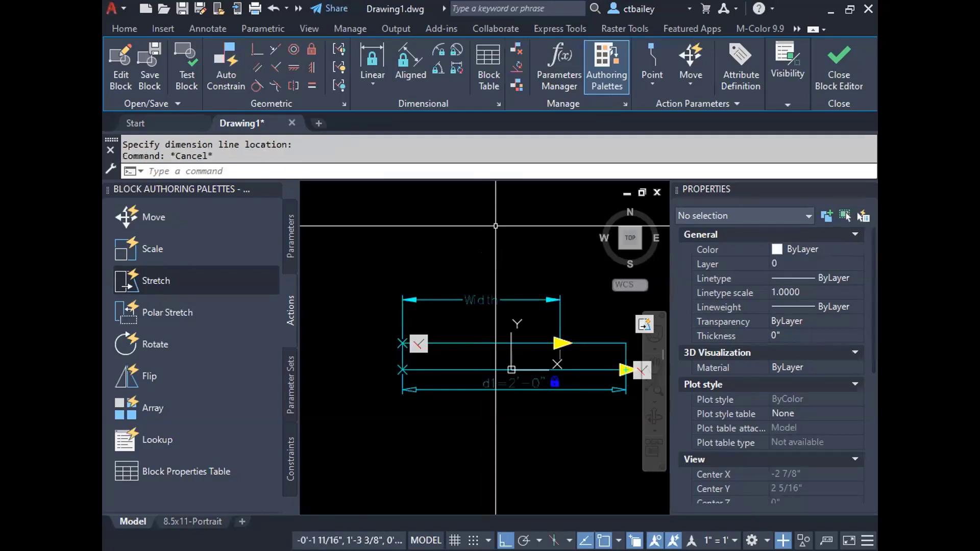
Delete the 2'-0" constraint parameter below the rectangle.
{"action": "scroll", "coordinate": [447, 356], "scroll_direction": "up", "scroll_amount": 2}
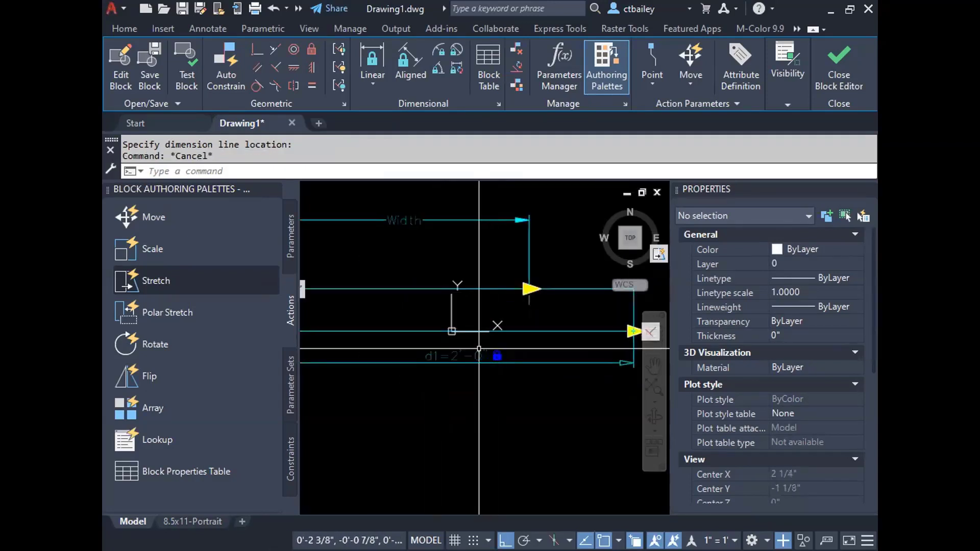
{"action": "left_click", "coordinate": [447, 359]}
{"action": "scroll", "coordinate": [417, 423], "scroll_direction": "down", "scroll_amount": 2}
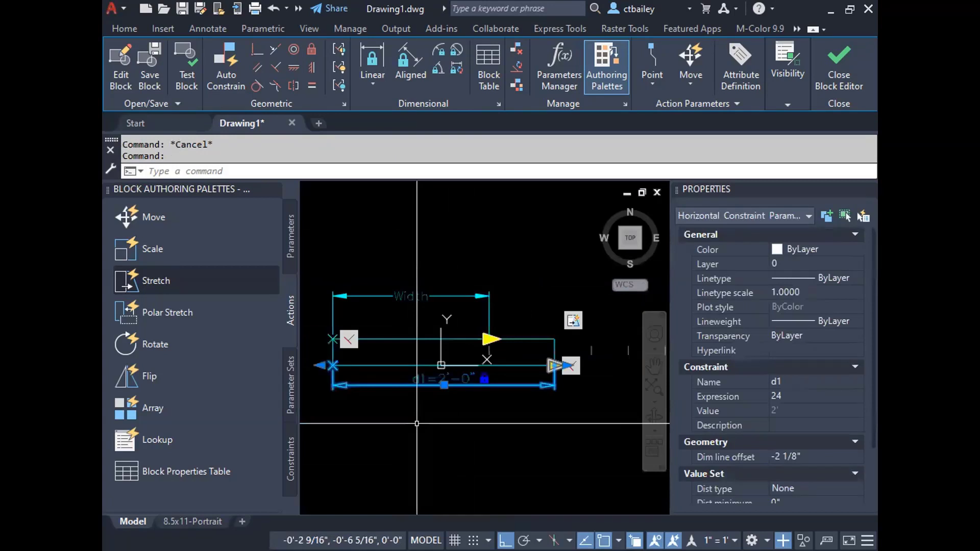
{"action": "key", "text": "Delete"}
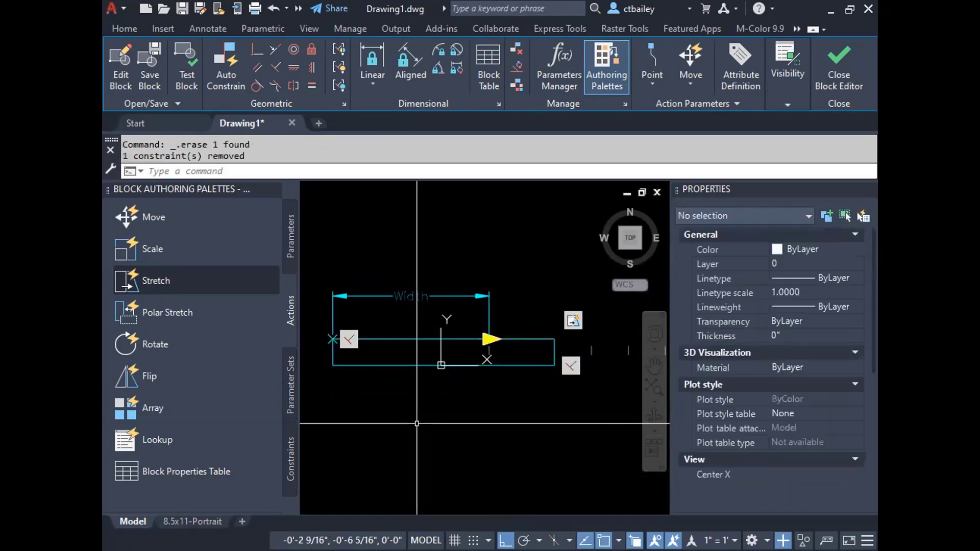
Stretch the Width parameter's right endpoint outward to the right edge of the 2'-0" rectangle and deselect it.
{"action": "left_click", "coordinate": [420, 296]}
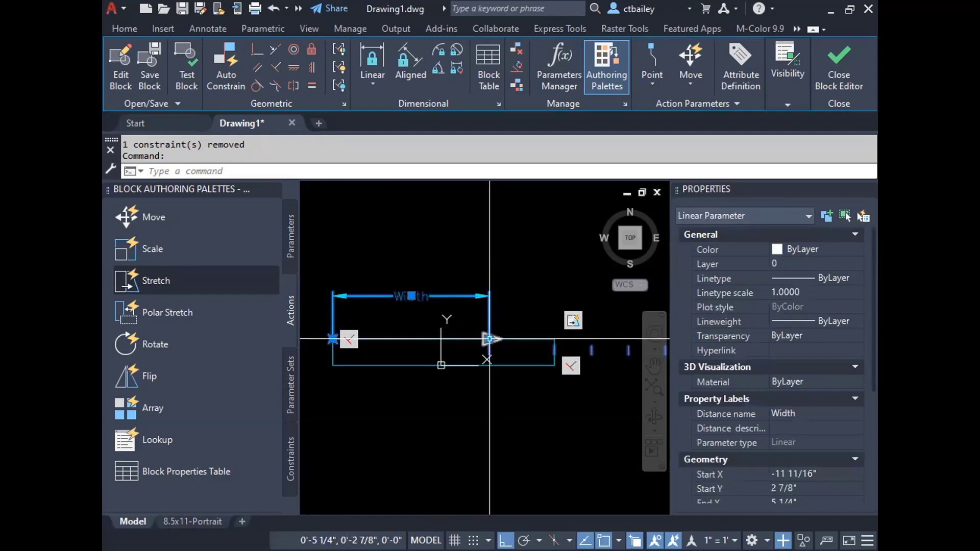
{"action": "left_click", "coordinate": [489, 339]}
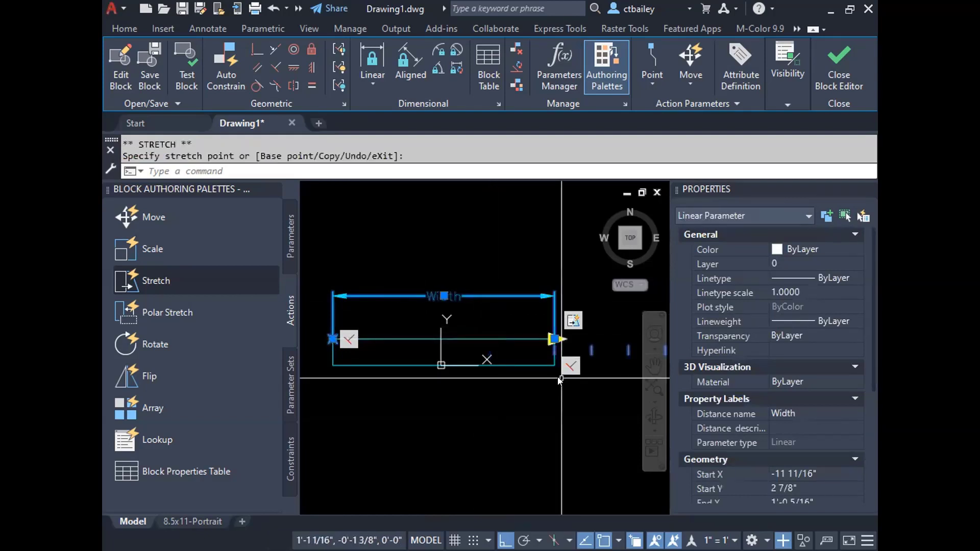
{"action": "key", "text": "Escape"}
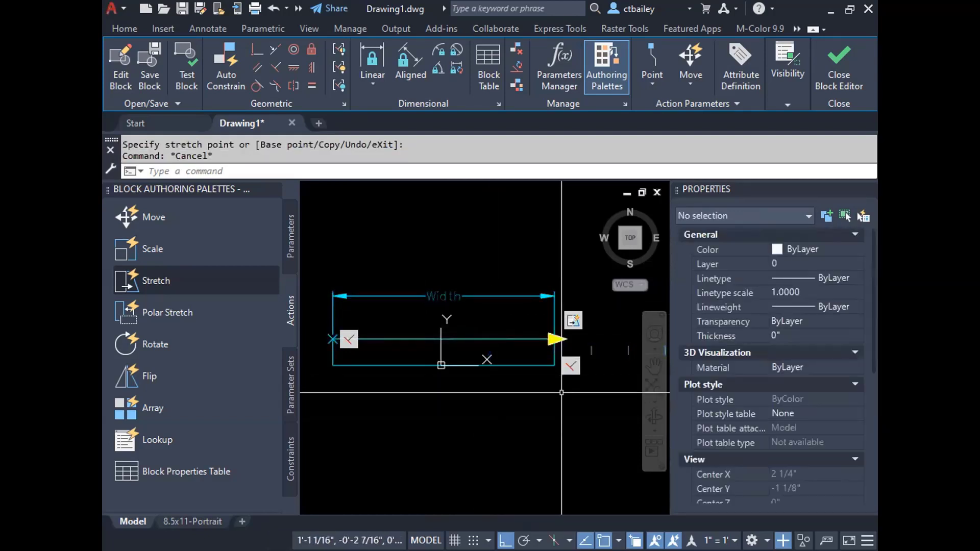
Check the Width parameter's distance value list, close it without changes, and deselect the parameter.
{"action": "left_click", "coordinate": [519, 292]}
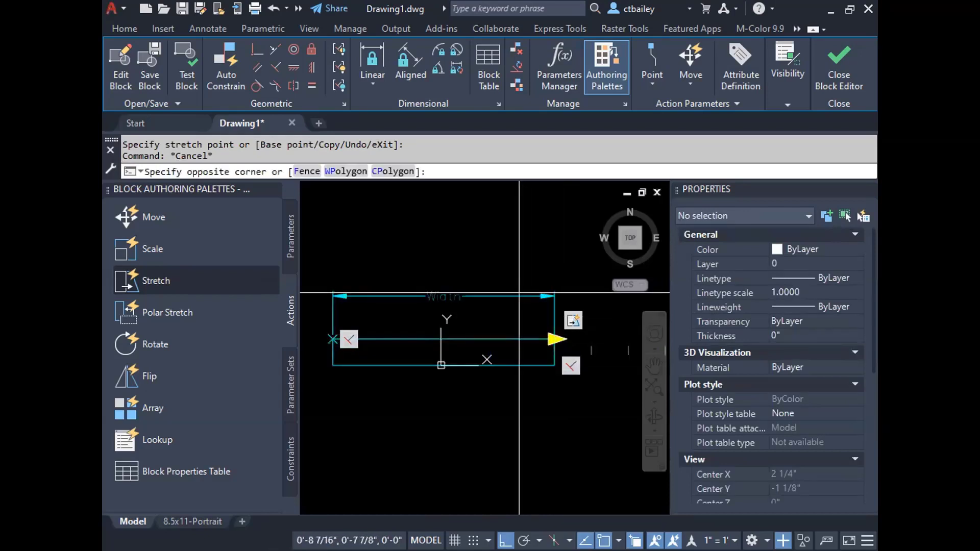
{"action": "left_click", "coordinate": [512, 301]}
{"action": "scroll", "coordinate": [769, 389], "scroll_direction": "down", "scroll_amount": 5}
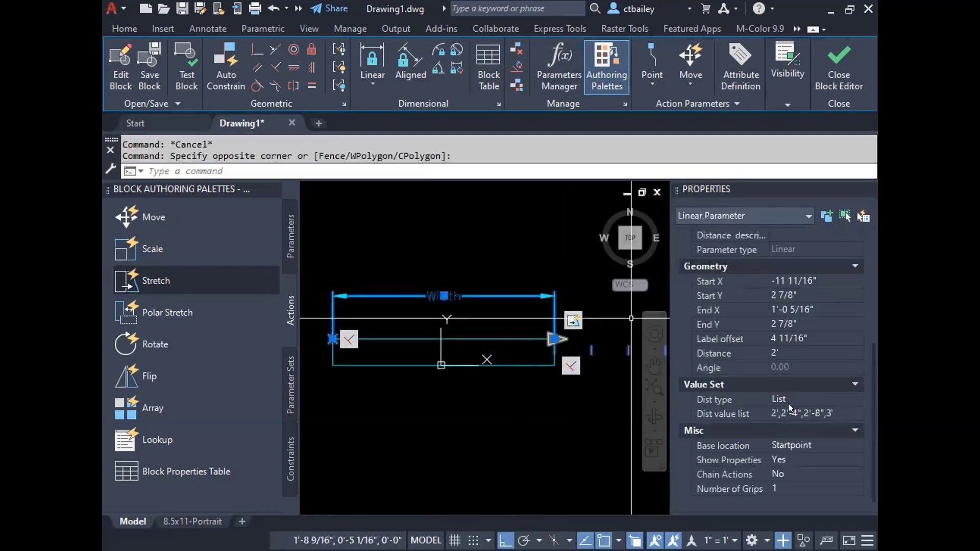
{"action": "left_click", "coordinate": [856, 415]}
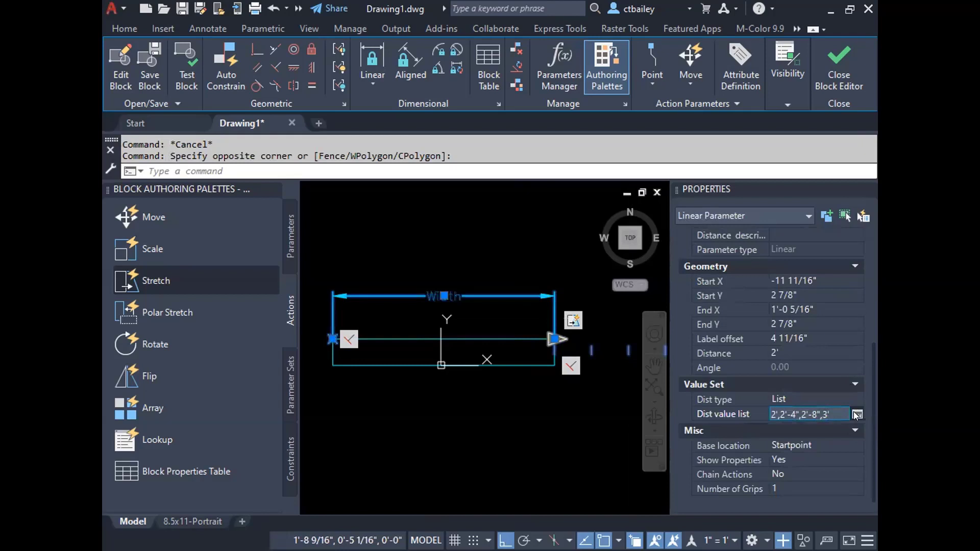
{"action": "left_click", "coordinate": [856, 414]}
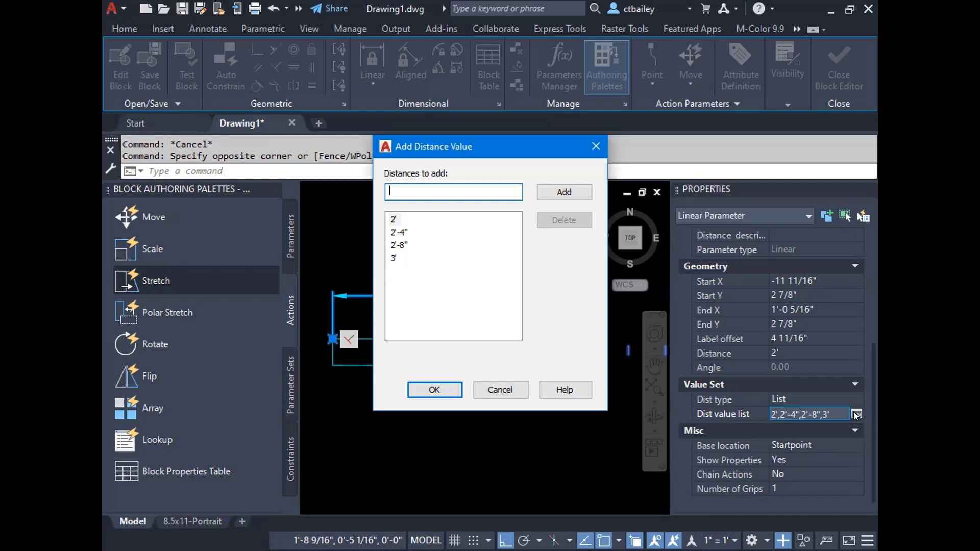
{"action": "left_click", "coordinate": [500, 389]}
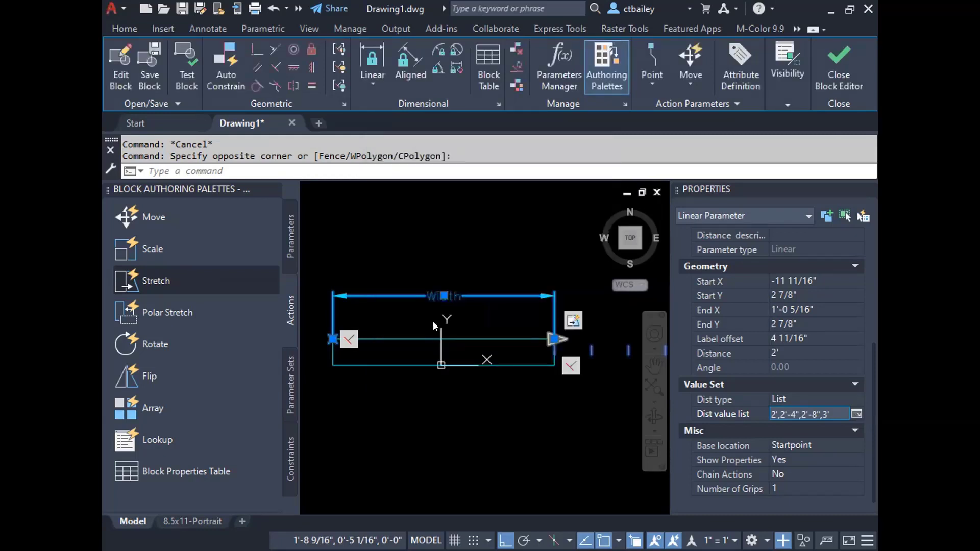
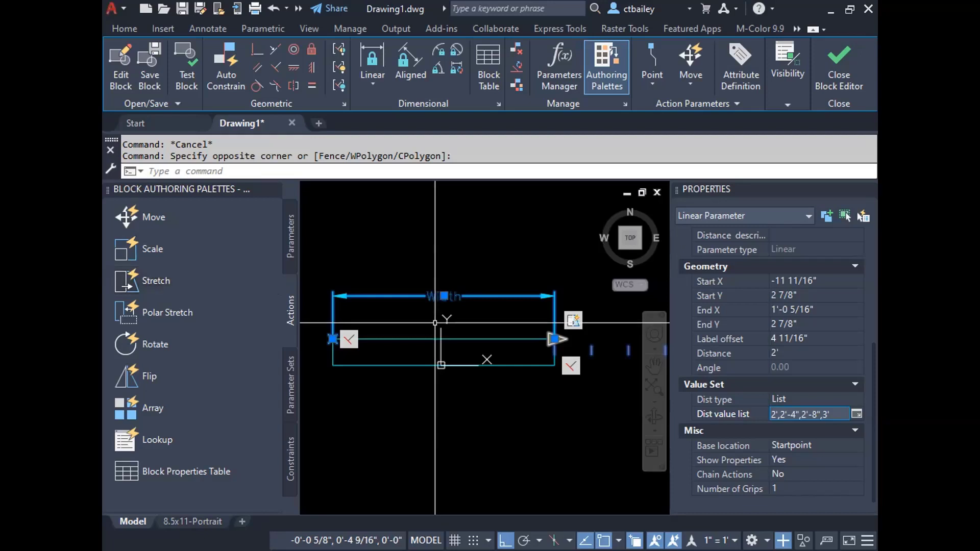
{"action": "key", "text": "Escape"}
Place a Basepoint parameter at the midpoint of the rectangle's lower edge.
{"action": "left_click", "coordinate": [291, 234]}
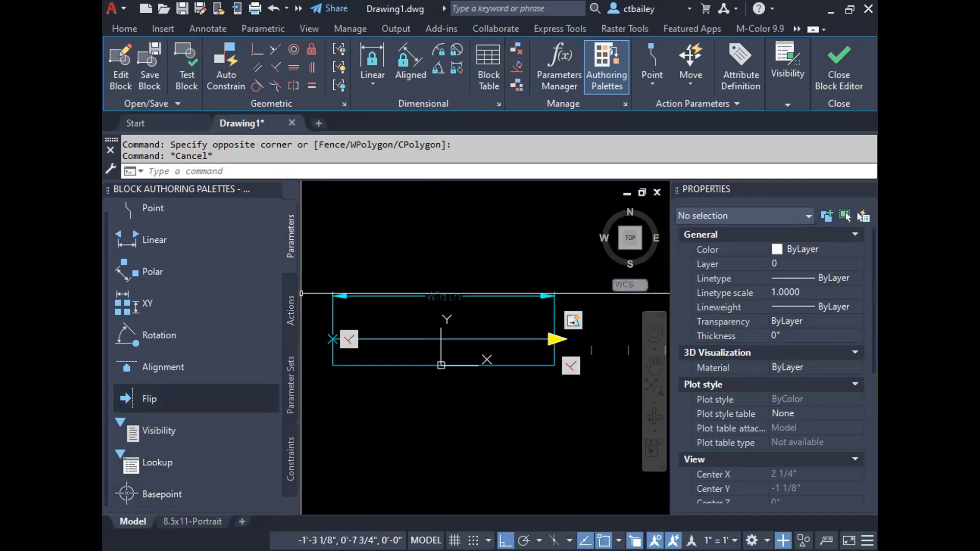
{"action": "left_click", "coordinate": [140, 484]}
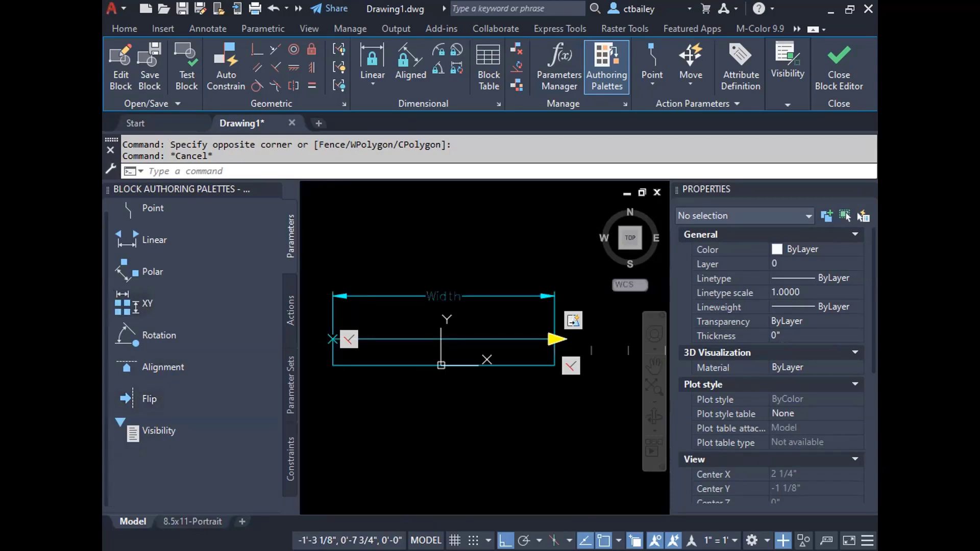
{"action": "right_click", "coordinate": [453, 376], "text": "shift"}
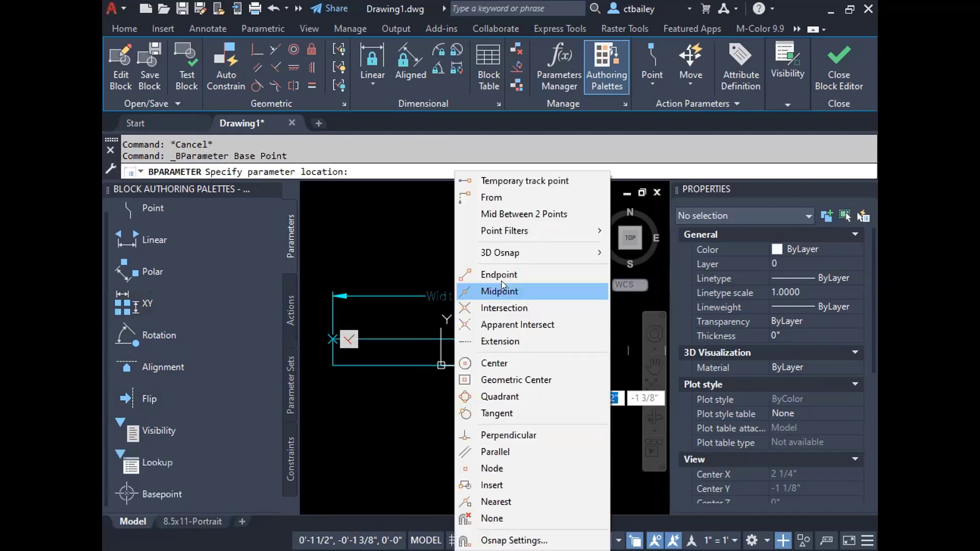
{"action": "left_click", "coordinate": [499, 291]}
{"action": "left_click", "coordinate": [444, 366]}
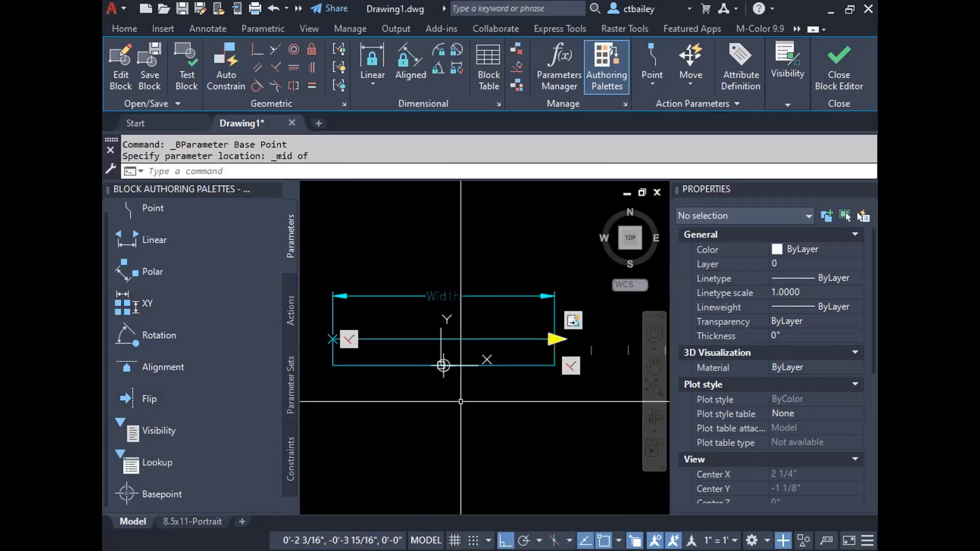
{"action": "scroll", "coordinate": [459, 403], "scroll_direction": "up", "scroll_amount": 2}
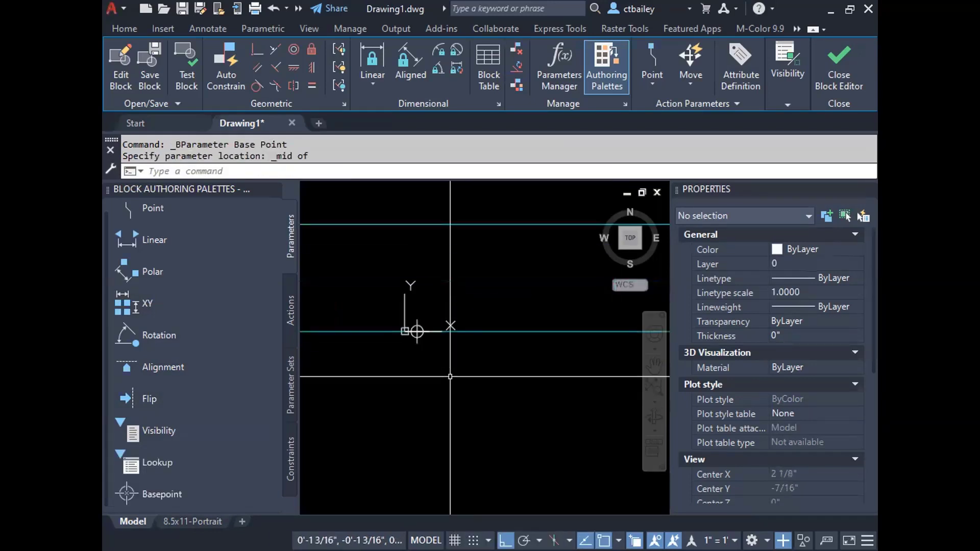
Add a Move action to the Width parameter's right endpoint, with the Basepoint parameter as its selection set.
{"action": "scroll", "coordinate": [450, 377], "scroll_direction": "down", "scroll_amount": 2}
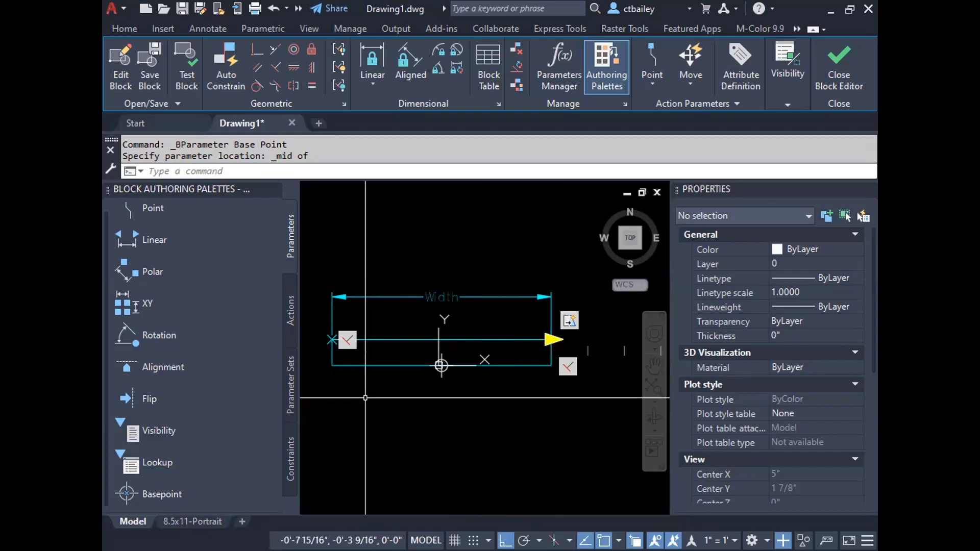
{"action": "left_click", "coordinate": [290, 313]}
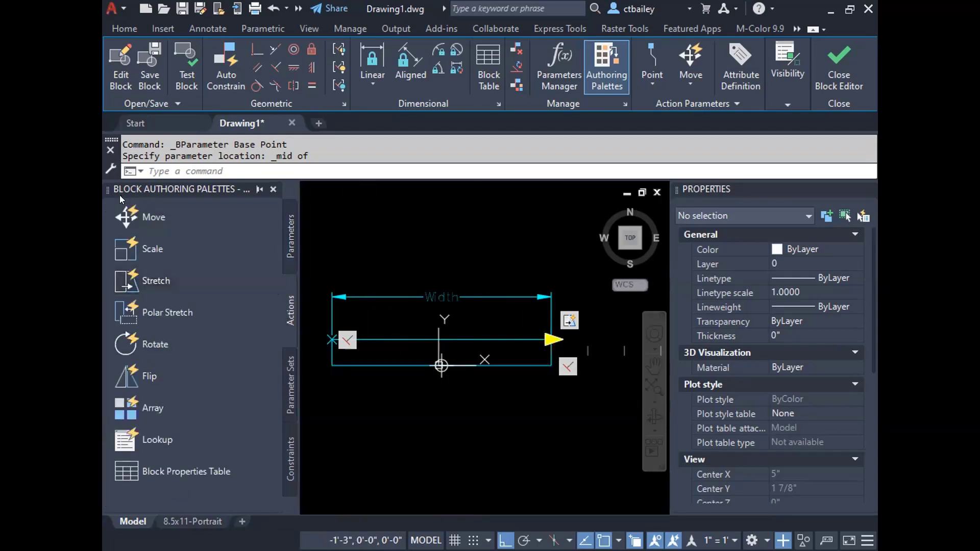
{"action": "left_click", "coordinate": [143, 217]}
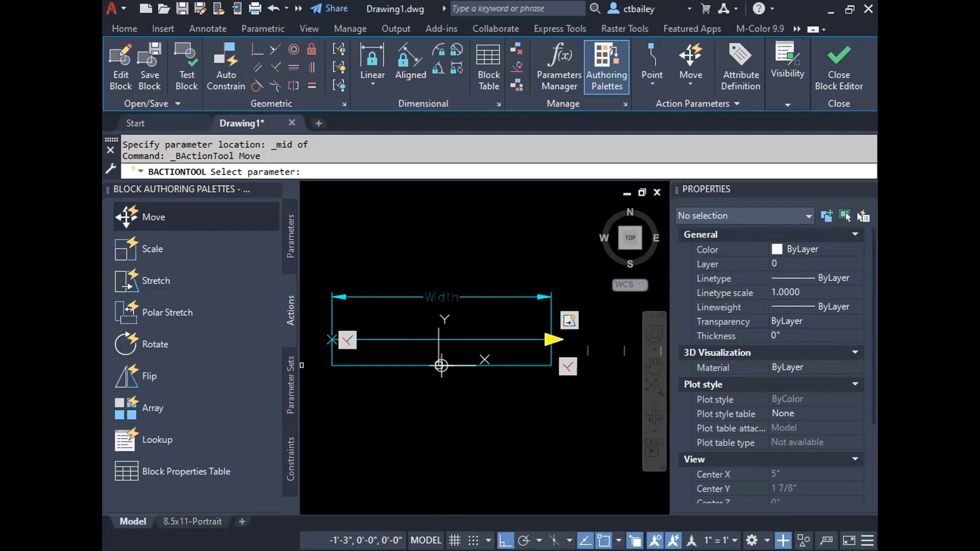
{"action": "left_click", "coordinate": [442, 295]}
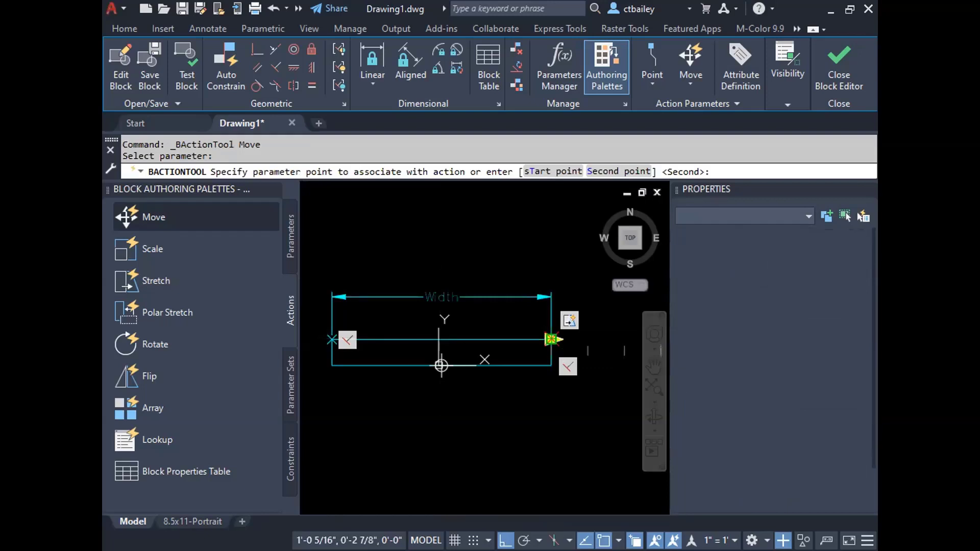
{"action": "left_click", "coordinate": [551, 339]}
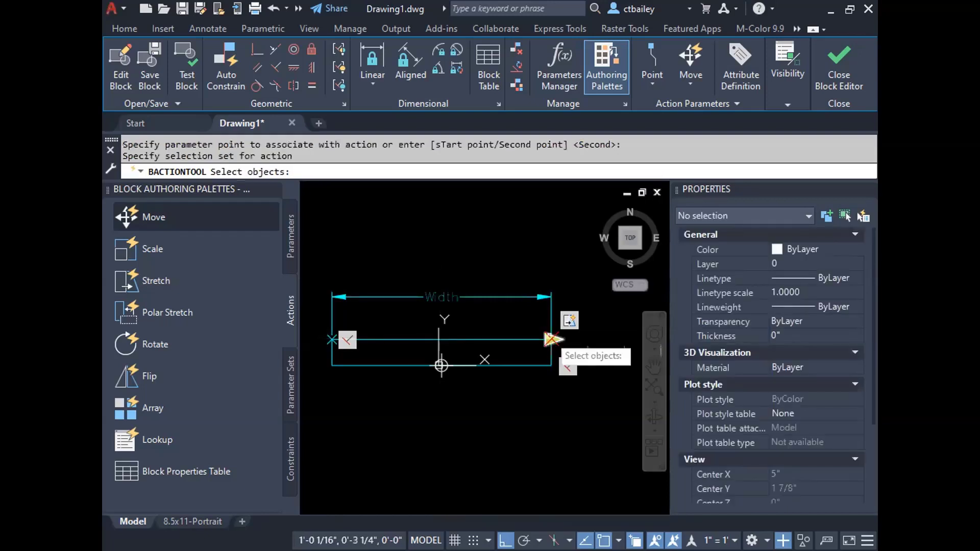
{"action": "scroll", "coordinate": [447, 374], "scroll_direction": "up", "scroll_amount": 4}
{"action": "left_click", "coordinate": [438, 367]}
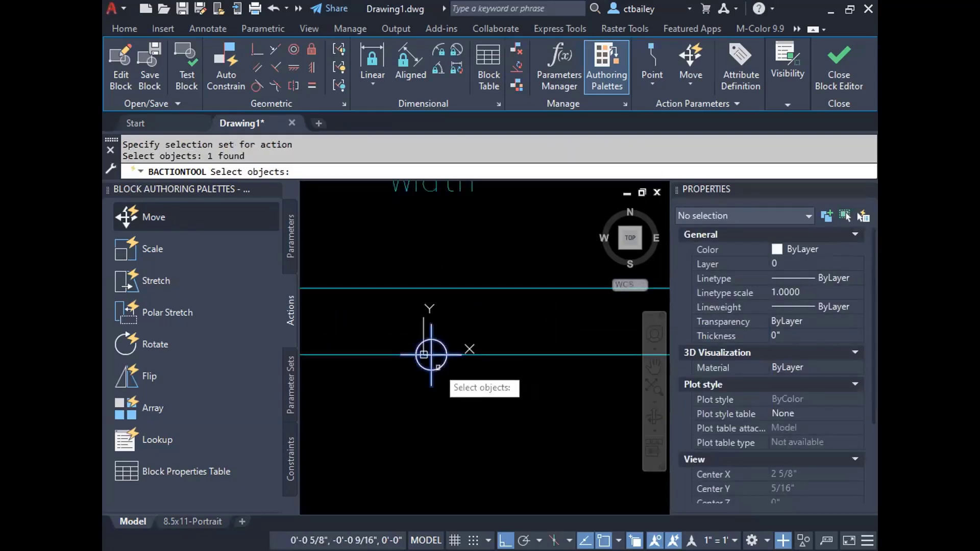
{"action": "key", "text": "Return"}
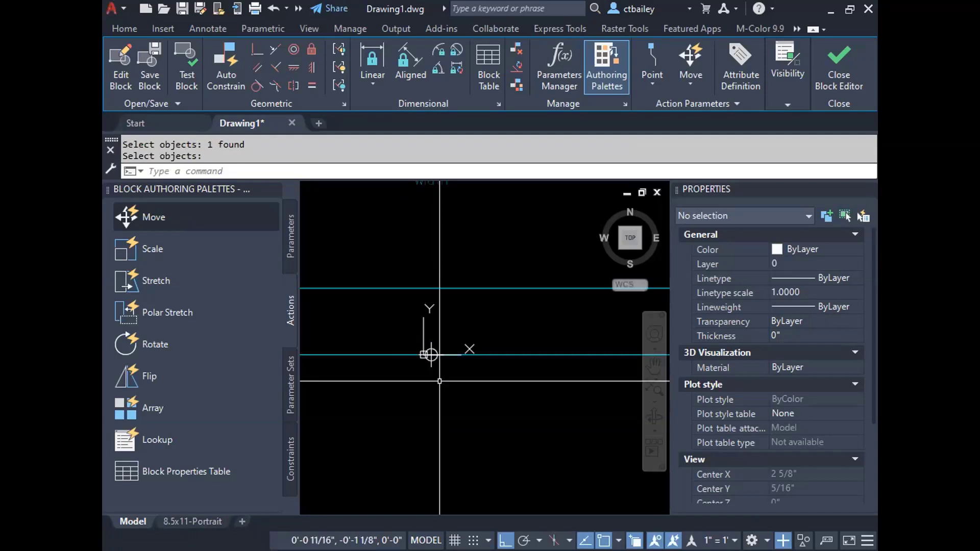
{"action": "scroll", "coordinate": [431, 355], "scroll_direction": "down", "scroll_amount": 3}
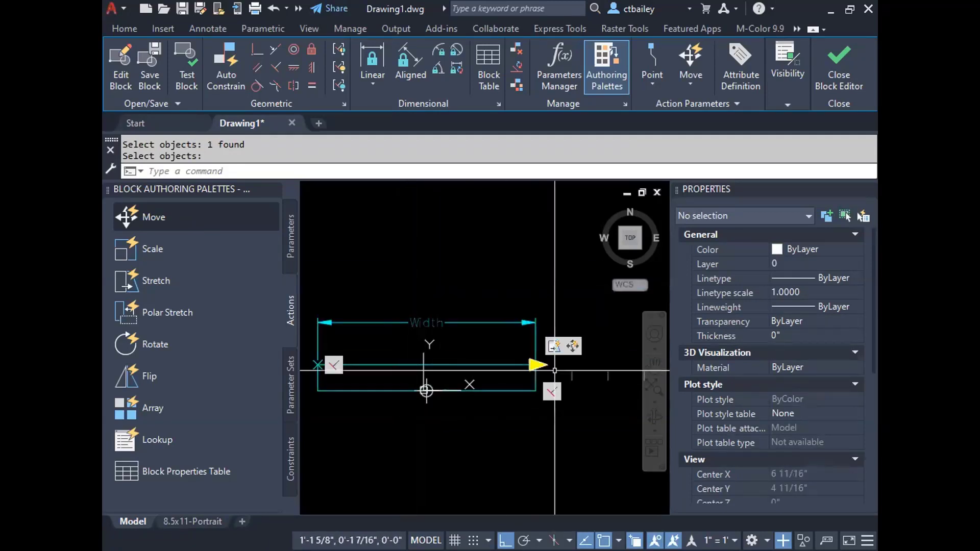
Set the Move action's distance multiplier to 0.5, save the block changes and exit the Block Editor.
{"action": "left_click", "coordinate": [574, 347]}
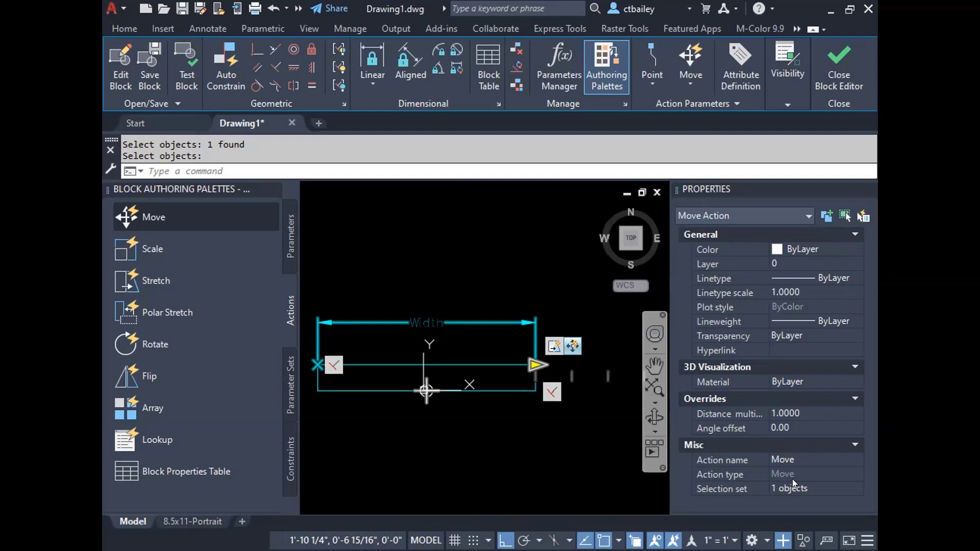
{"action": "left_click", "coordinate": [799, 414]}
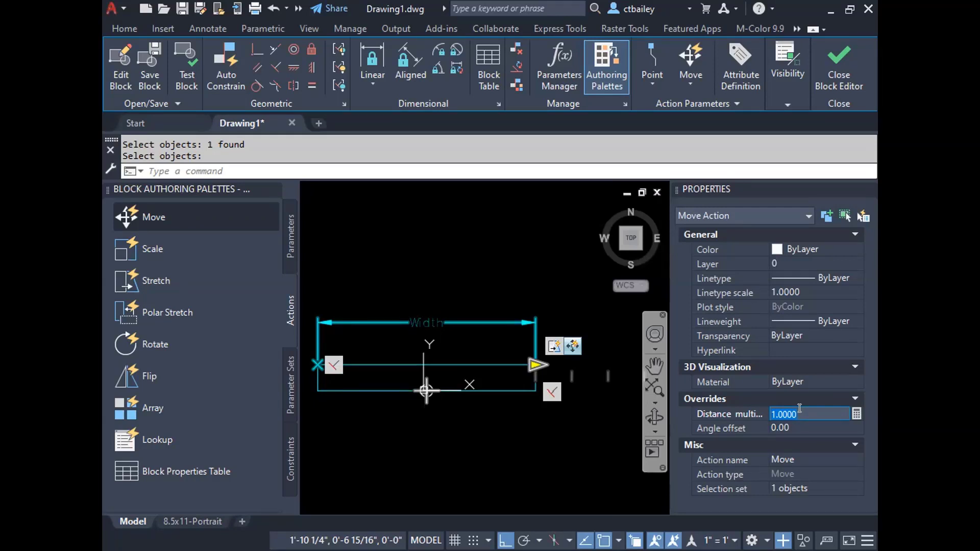
{"action": "type", "text": ".5"}
{"action": "key", "text": "Tab"}
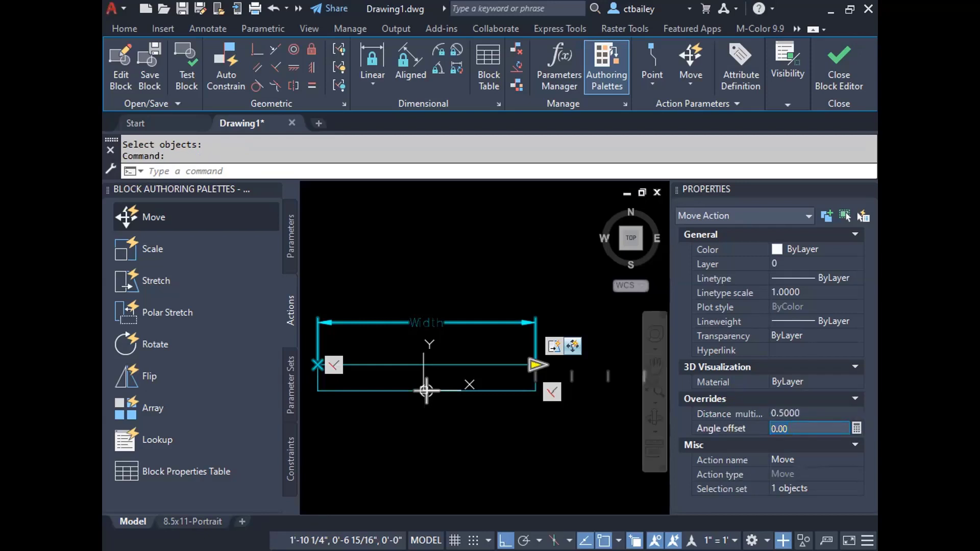
{"action": "left_click", "coordinate": [832, 59]}
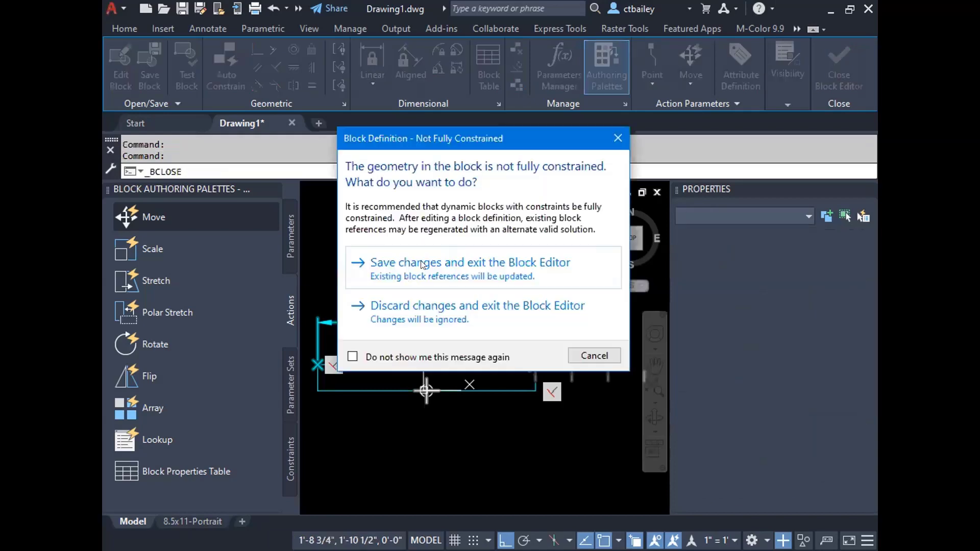
{"action": "left_click", "coordinate": [403, 270]}
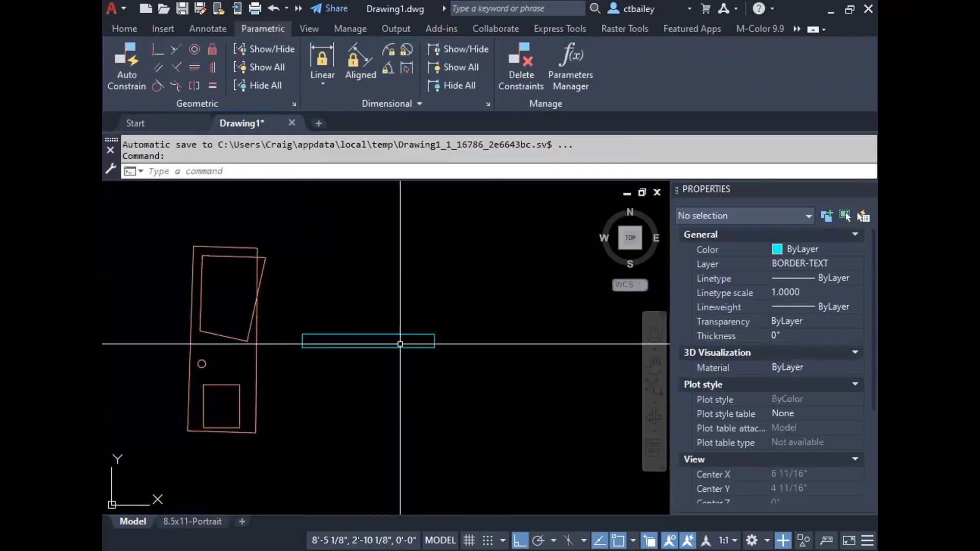
Reset the rectangle block reference in the drawing.
{"action": "left_click", "coordinate": [370, 338]}
{"action": "right_click", "coordinate": [370, 338]}
{"action": "left_click", "coordinate": [406, 139]}
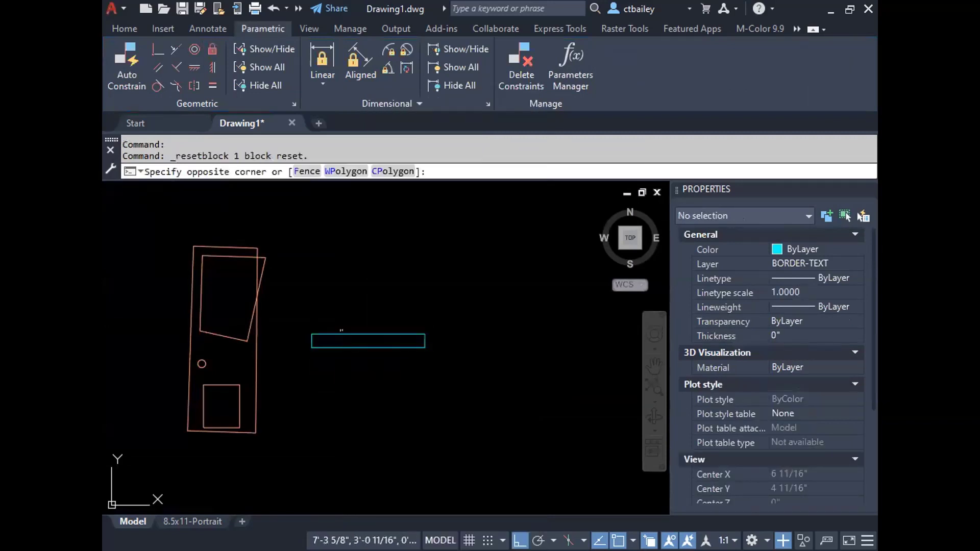
Stretch the rectangle block to a wider preset width from its right-end grip and deselect it.
{"action": "scroll", "coordinate": [411, 333], "scroll_direction": "up", "scroll_amount": 4}
{"action": "left_click", "coordinate": [446, 336]}
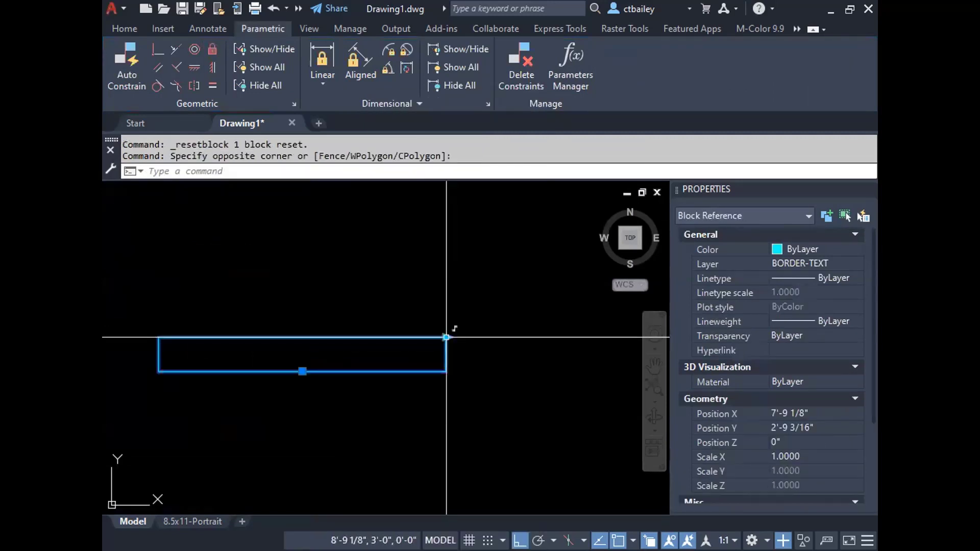
{"action": "left_click", "coordinate": [446, 337]}
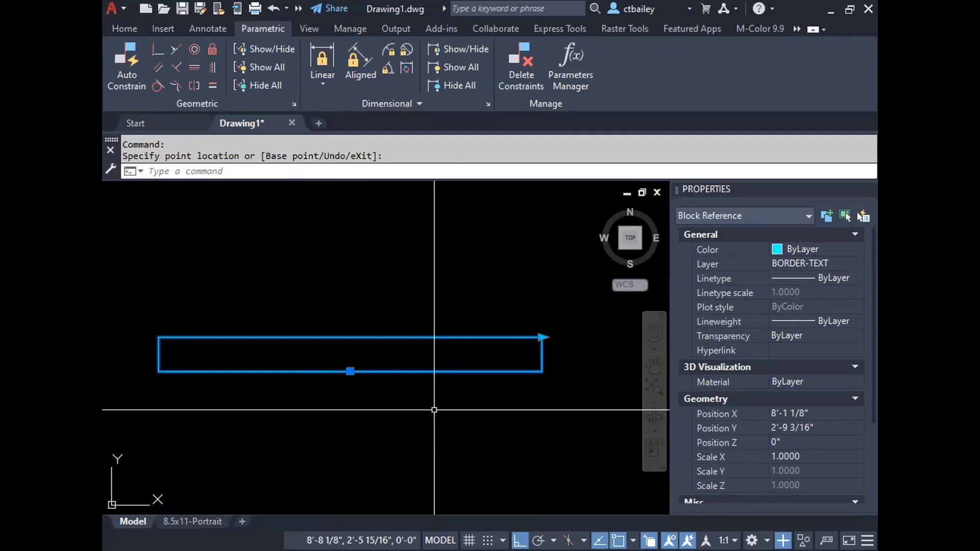
{"action": "scroll", "coordinate": [435, 409], "scroll_direction": "down", "scroll_amount": 2}
{"action": "key", "text": "Escape"}
{"action": "key", "text": "Escape"}
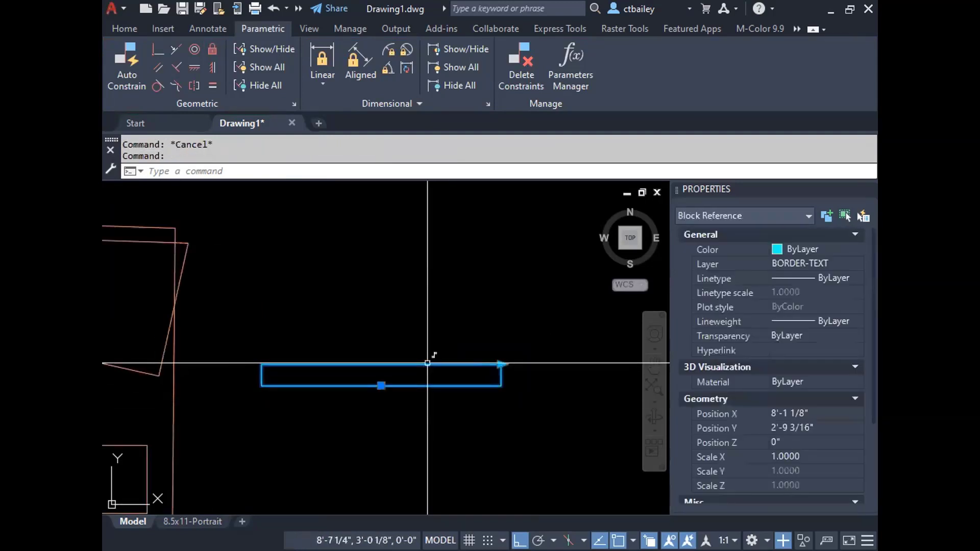
{"action": "key", "text": "Escape"}
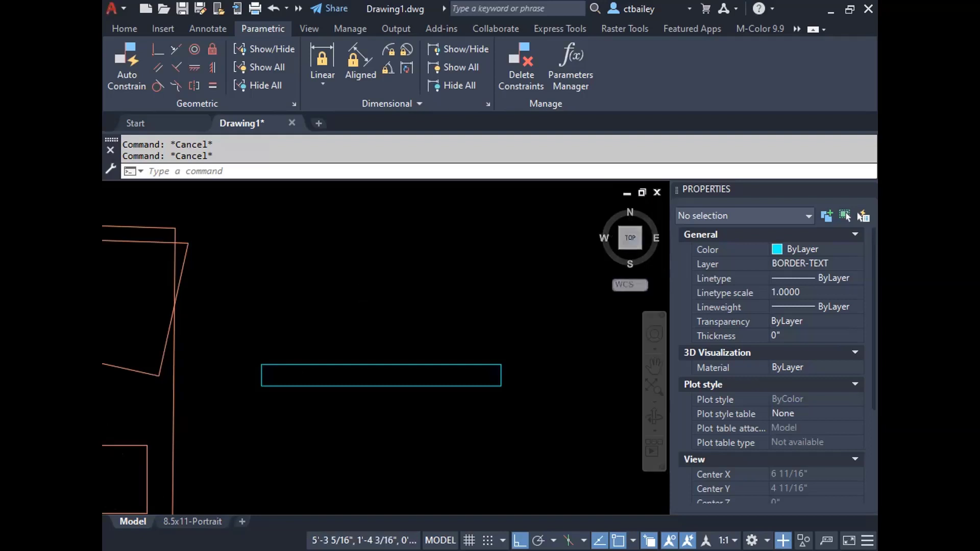
Reset the door block, stretch it to a narrower width from its upper-right grip and deselect it.
{"action": "right_click", "coordinate": [223, 256]}
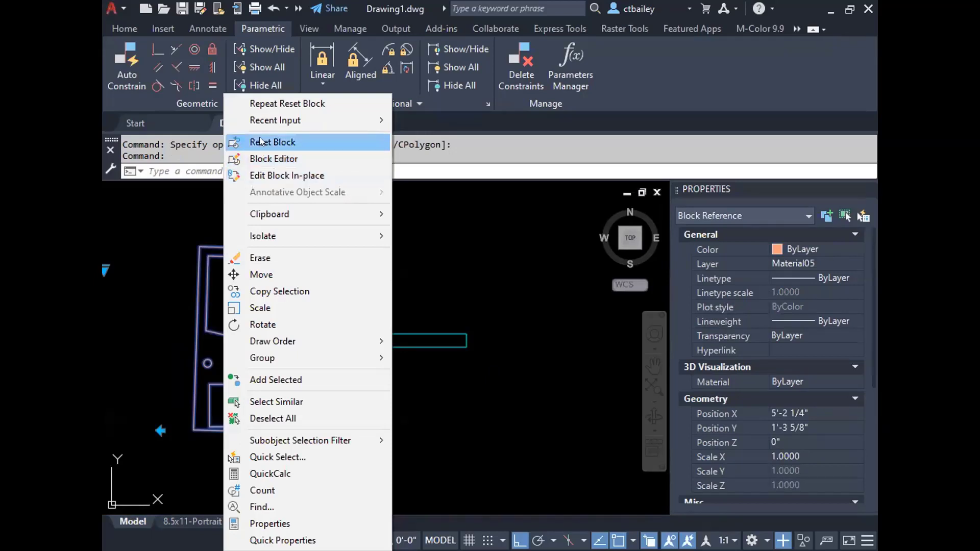
{"action": "left_click", "coordinate": [259, 142]}
{"action": "left_click", "coordinate": [284, 260]}
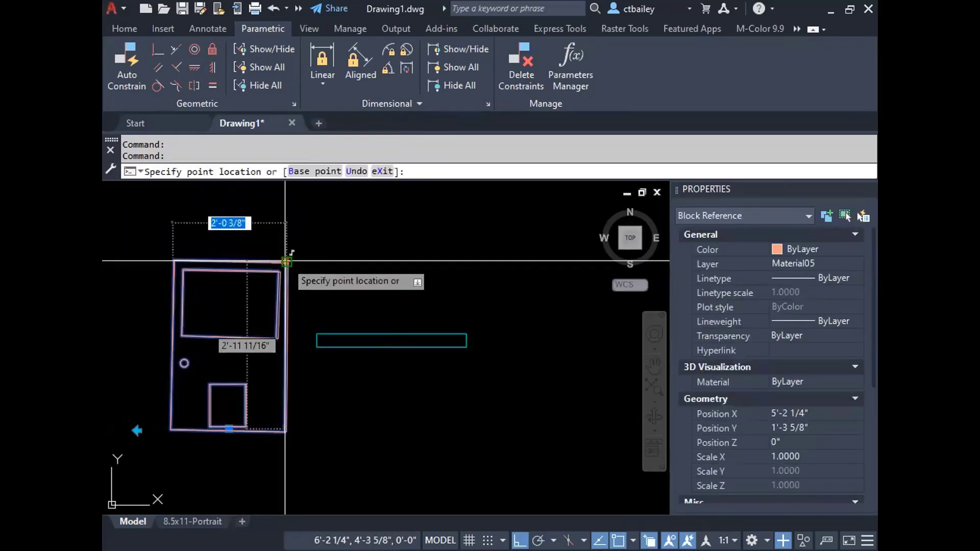
{"action": "key", "text": "Escape"}
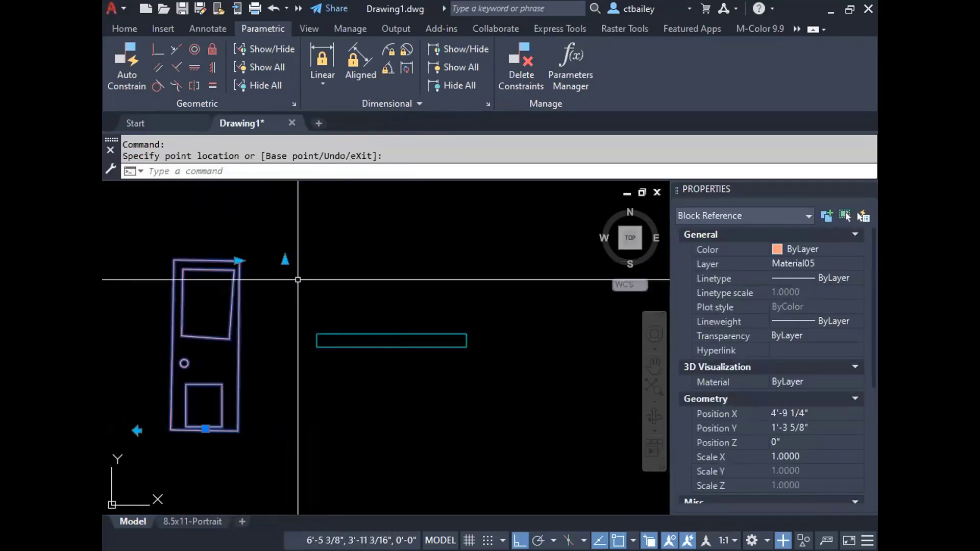
{"action": "key", "text": "Escape"}
Reduce the door block's height with its vertical stretch grip and deselect it.
{"action": "scroll", "coordinate": [266, 278], "scroll_direction": "down", "scroll_amount": 2}
{"action": "scroll", "coordinate": [273, 255], "scroll_direction": "up", "scroll_amount": 4}
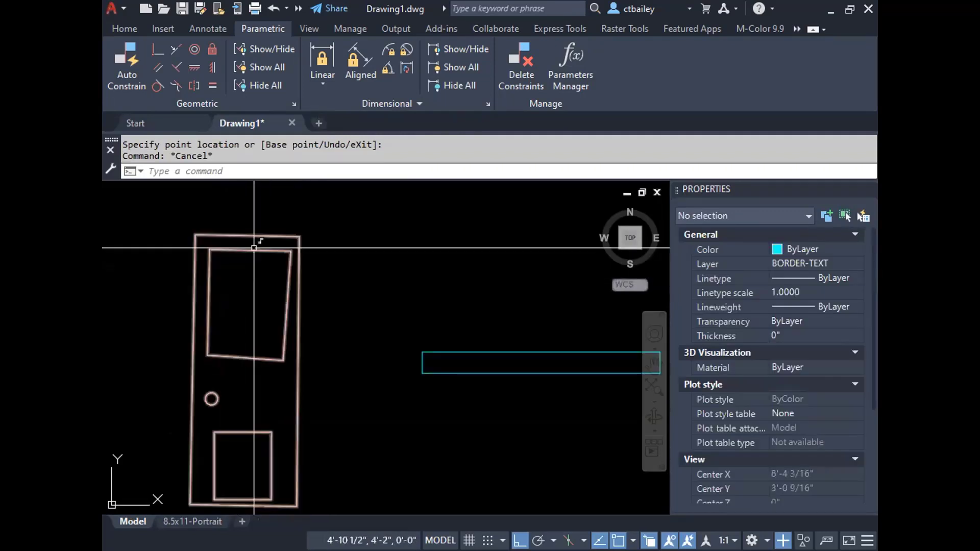
{"action": "left_click", "coordinate": [291, 252]}
{"action": "scroll", "coordinate": [382, 246], "scroll_direction": "down", "scroll_amount": 2}
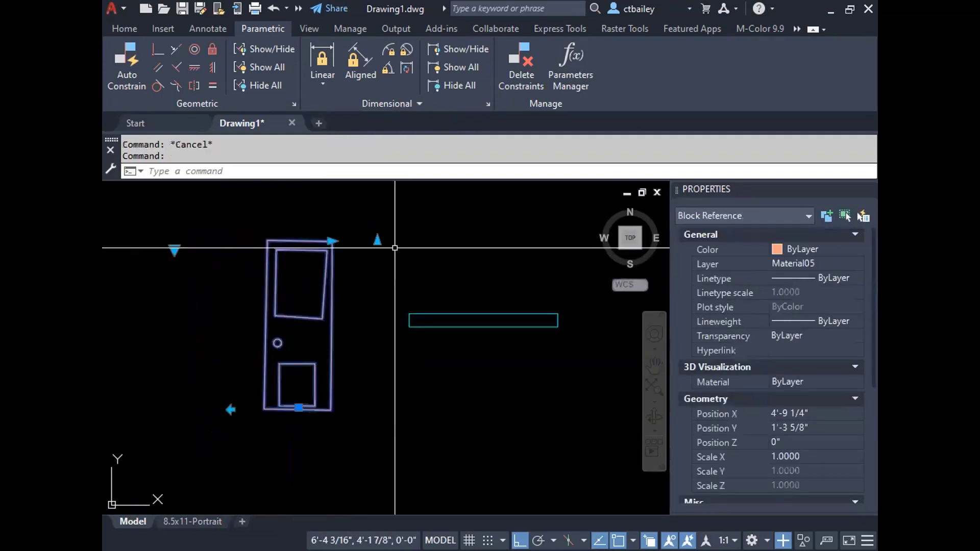
{"action": "left_click", "coordinate": [331, 241]}
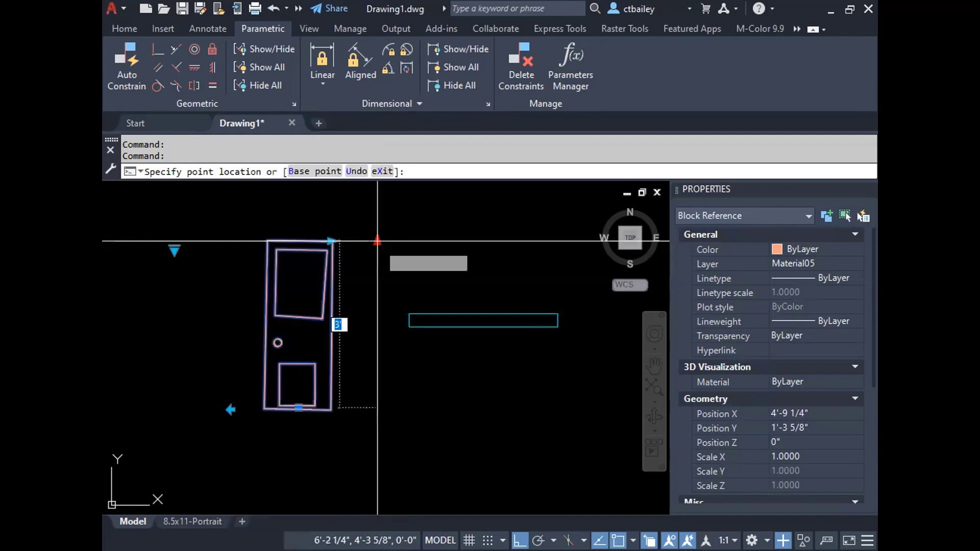
{"action": "key", "text": "Escape"}
{"action": "key", "text": "Escape"}
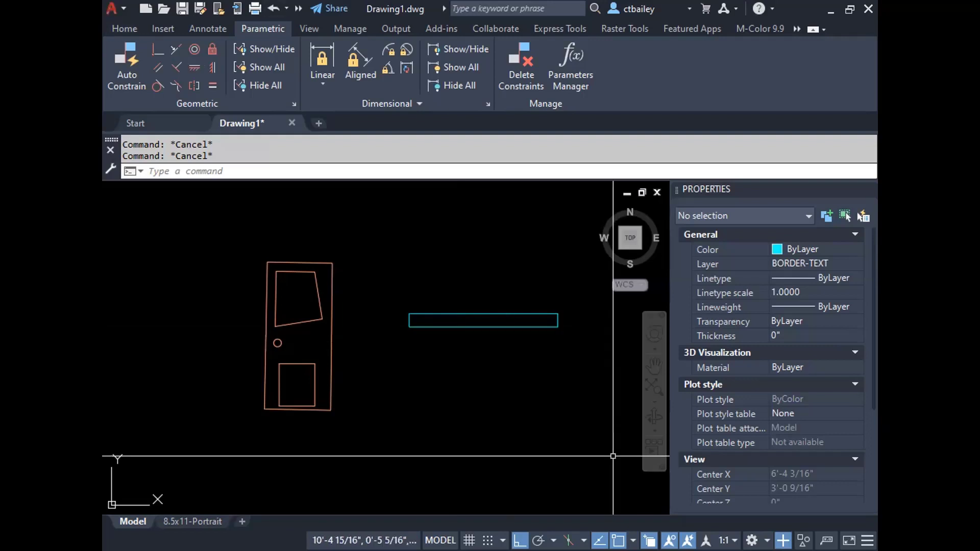
Open DesignCenter and display the blocks of Drawing1.dwg.
{"action": "type", "text": "adcenter"}
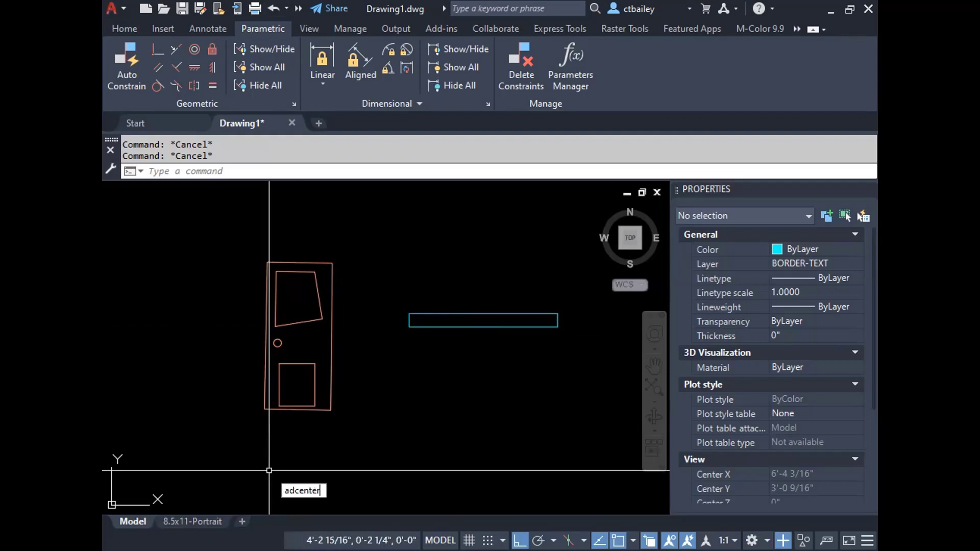
{"action": "key", "text": "Return"}
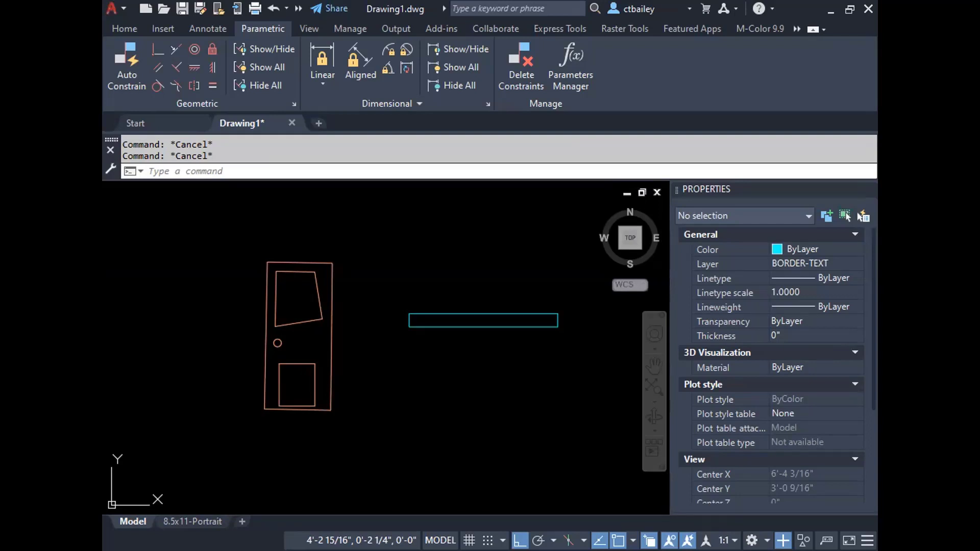
{"action": "key", "text": "ctrl+2"}
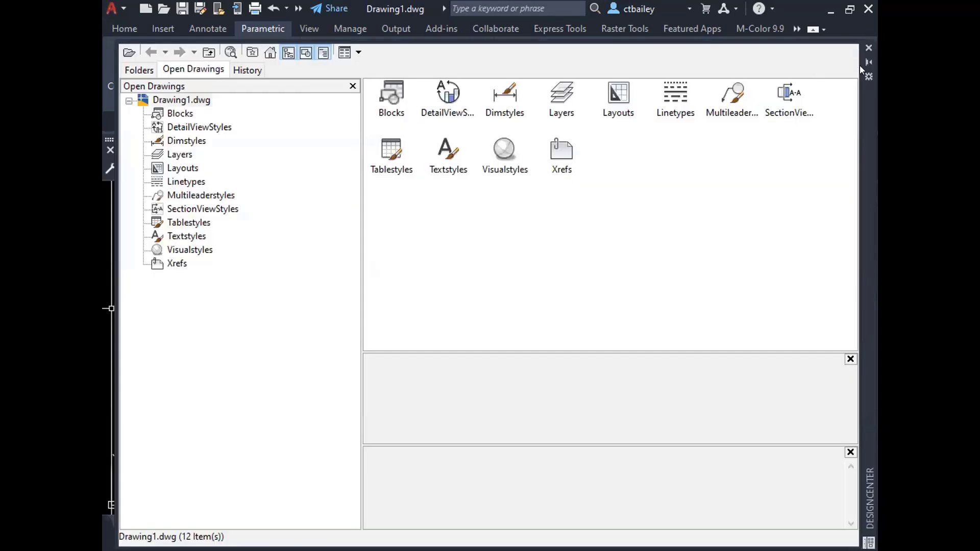
{"action": "left_click", "coordinate": [165, 115]}
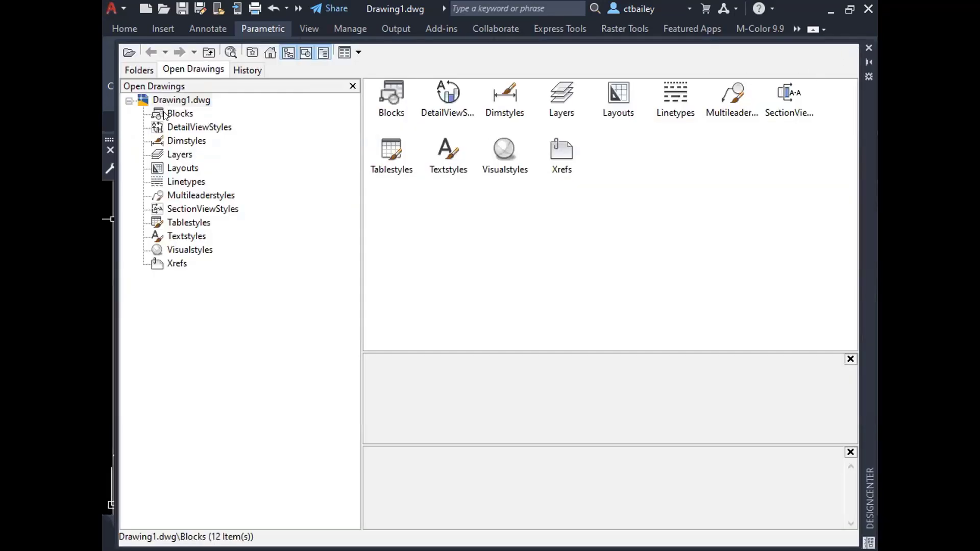
{"action": "left_click", "coordinate": [165, 114]}
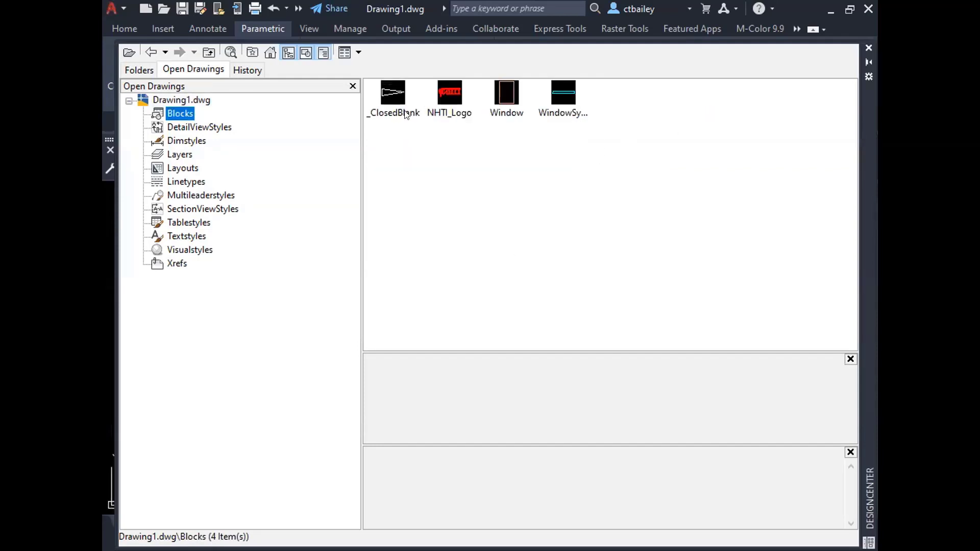
Create a tool palette from all the blocks in Drawing1.dwg.
{"action": "left_click", "coordinate": [386, 98]}
{"action": "key", "text": "ctrl+a"}
{"action": "right_click", "coordinate": [386, 100]}
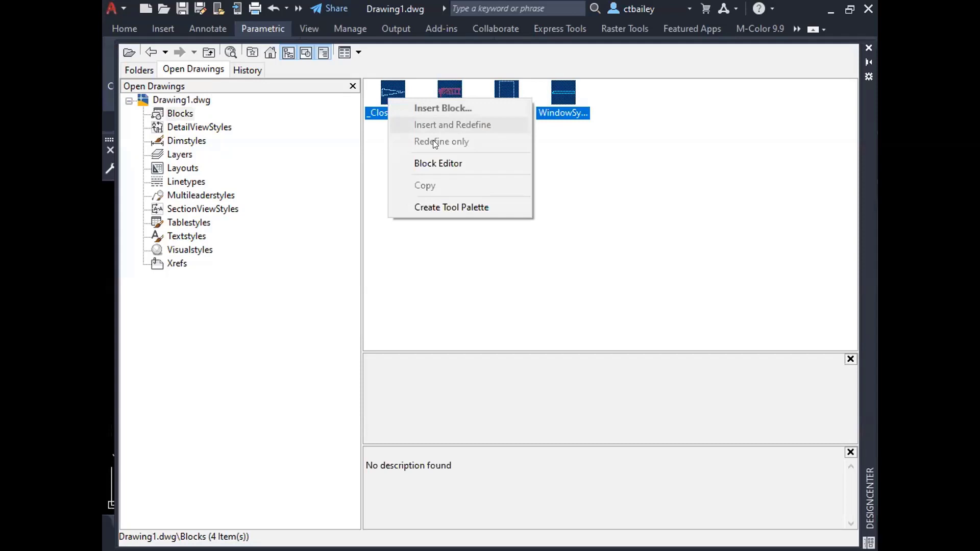
{"action": "left_click", "coordinate": [430, 202]}
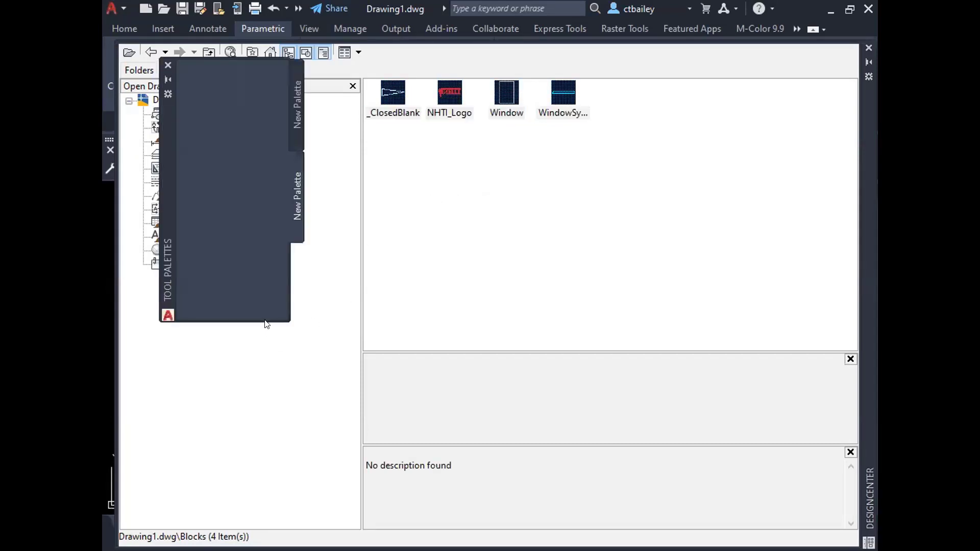
Try to add the NHTI_Logo block to the new palette and lengthen the Tool Palettes window.
{"action": "left_click", "coordinate": [264, 322]}
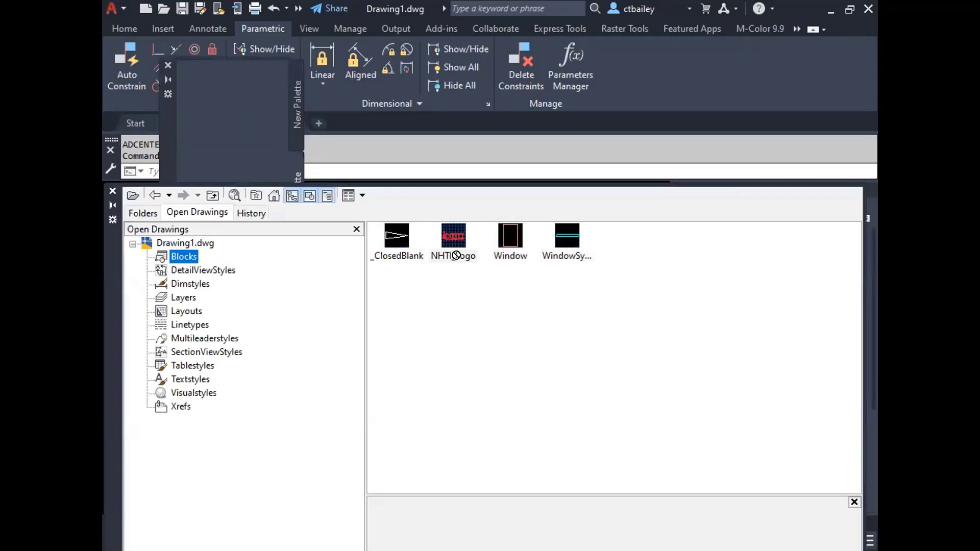
{"action": "left_click_drag", "start_coordinate": [455, 253], "coordinate": [299, 203]}
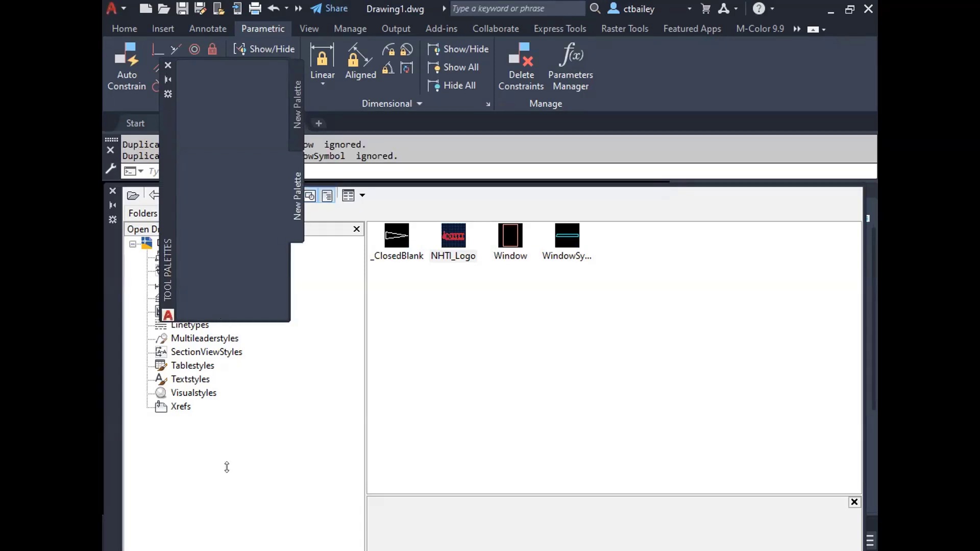
{"action": "left_click_drag", "start_coordinate": [227, 467], "coordinate": [227, 489]}
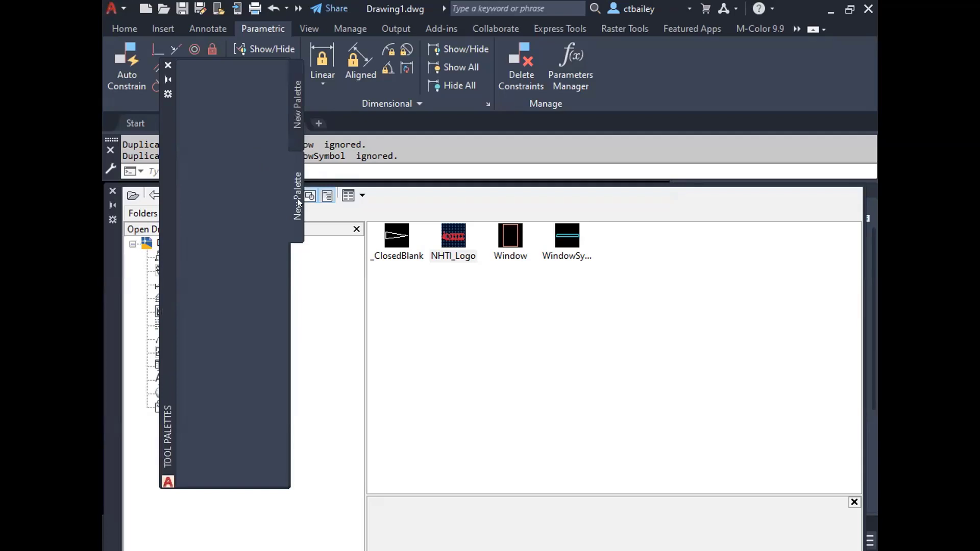
Try to add the WindowSymbol block from DesignCenter, plus the door and window symbol from the drawing, to the new palette.
{"action": "left_click", "coordinate": [567, 238]}
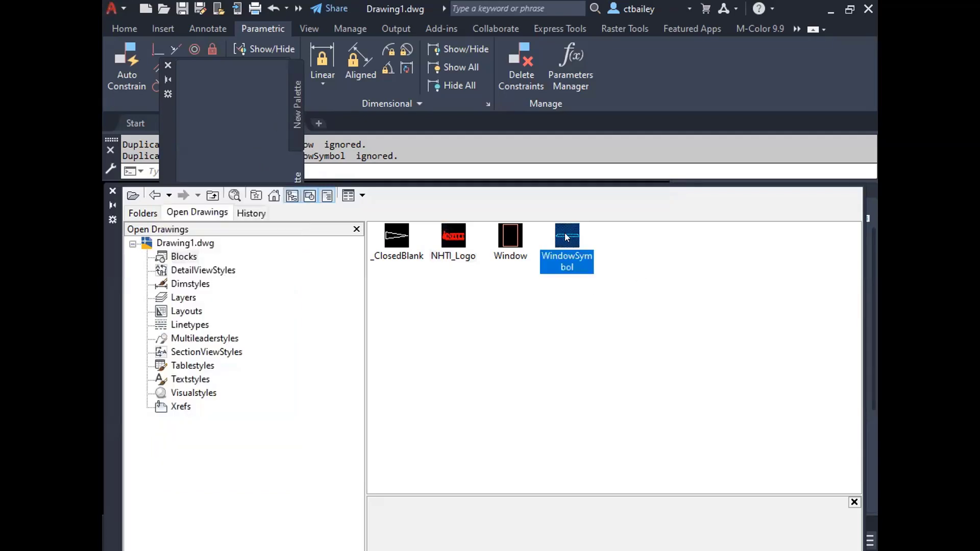
{"action": "left_click_drag", "start_coordinate": [567, 237], "coordinate": [215, 131]}
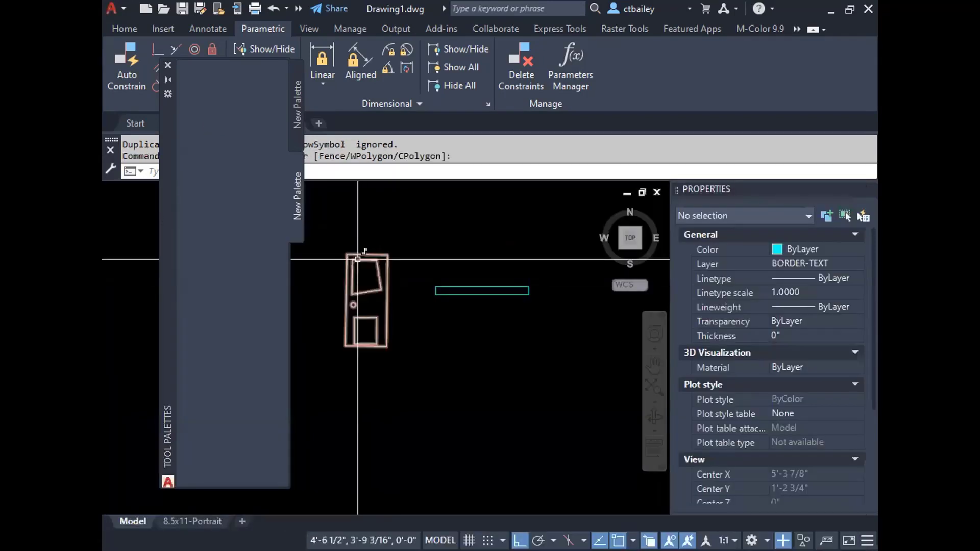
{"action": "left_click", "coordinate": [358, 259]}
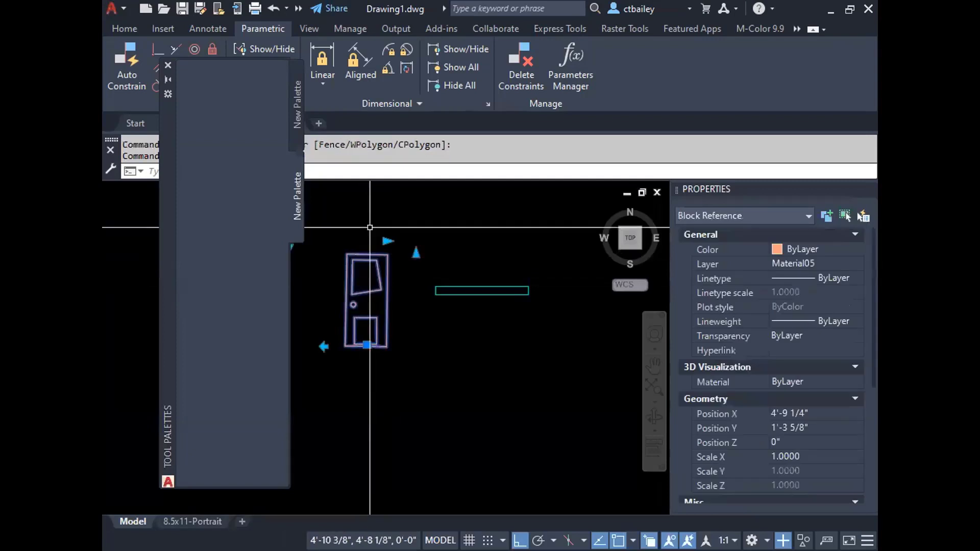
{"action": "left_click_drag", "start_coordinate": [361, 345], "coordinate": [225, 131]}
{"action": "left_click", "coordinate": [447, 285]}
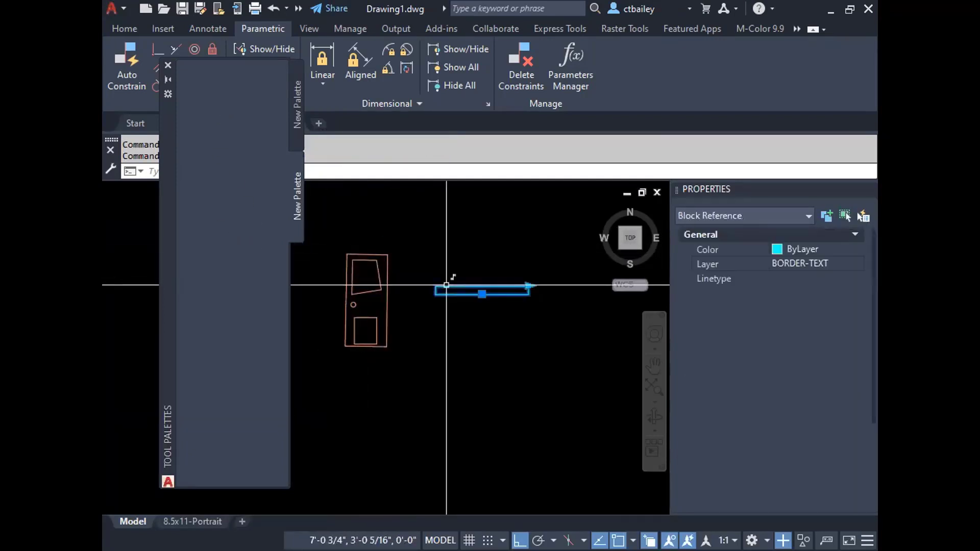
{"action": "mouse_move", "coordinate": [470, 285]}
{"action": "left_mouse_down"}
{"action": "mouse_move", "coordinate": [236, 260]}
{"action": "mouse_move", "coordinate": [387, 267]}
{"action": "mouse_move", "coordinate": [222, 195]}
{"action": "mouse_move", "coordinate": [214, 141]}
{"action": "mouse_move", "coordinate": [459, 268]}
{"action": "left_mouse_up"}
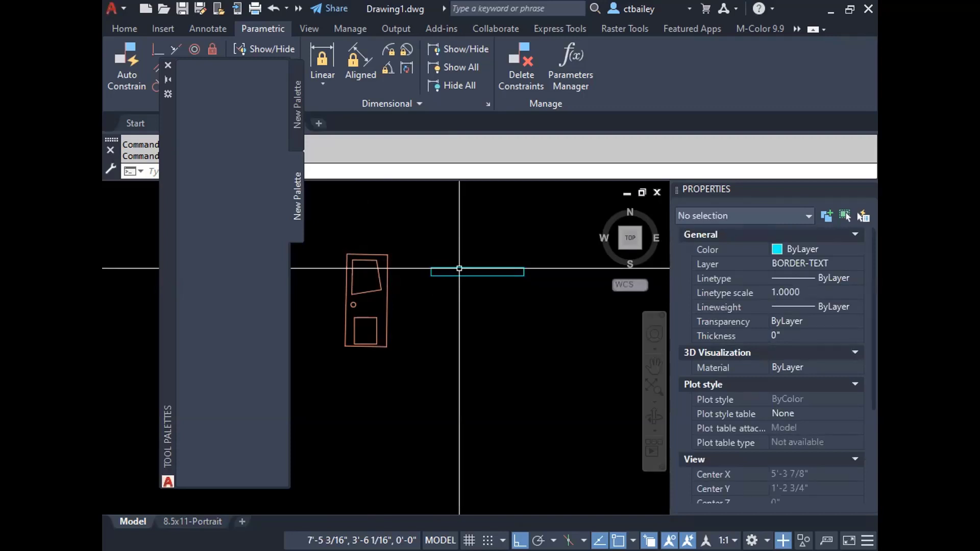
{"action": "right_click", "coordinate": [263, 146]}
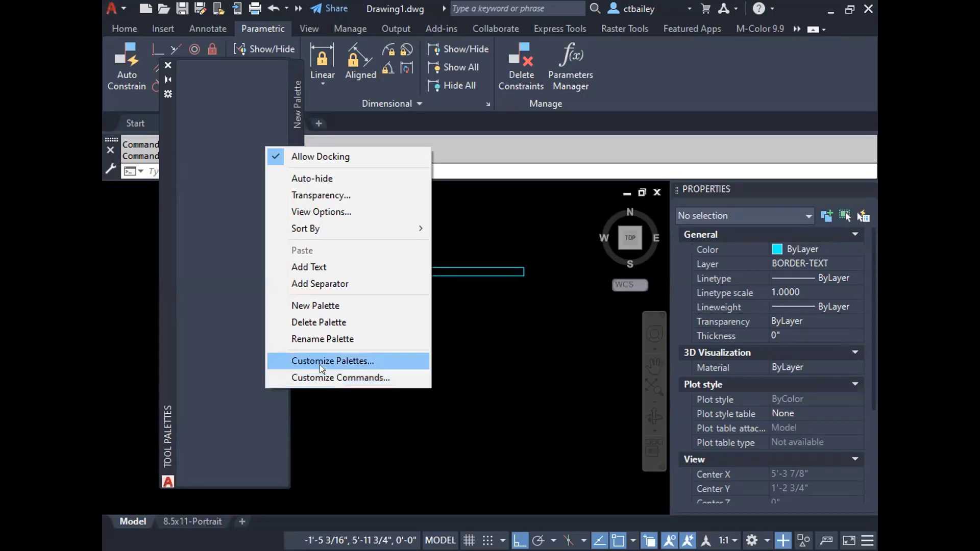
{"action": "left_click", "coordinate": [422, 305]}
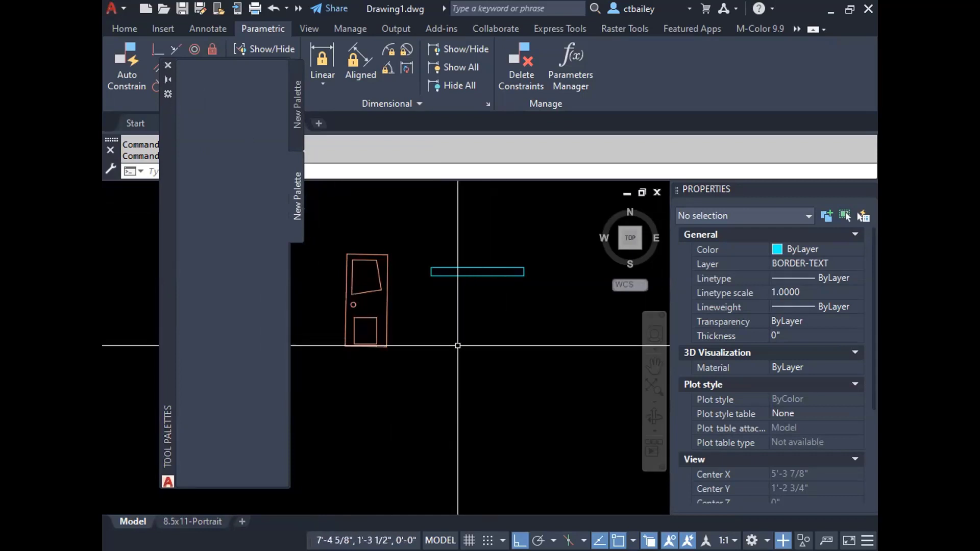
{"action": "left_click", "coordinate": [388, 305]}
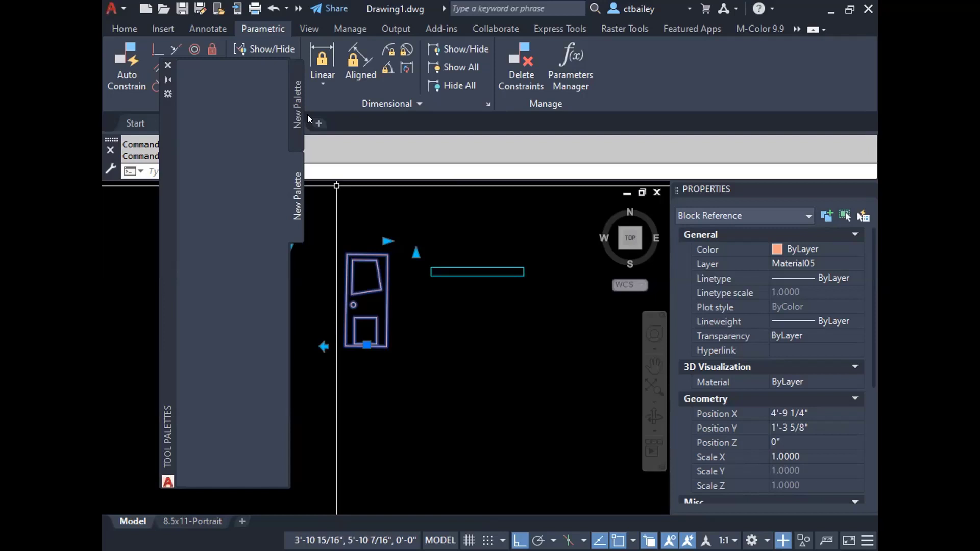
{"action": "key", "text": "Escape"}
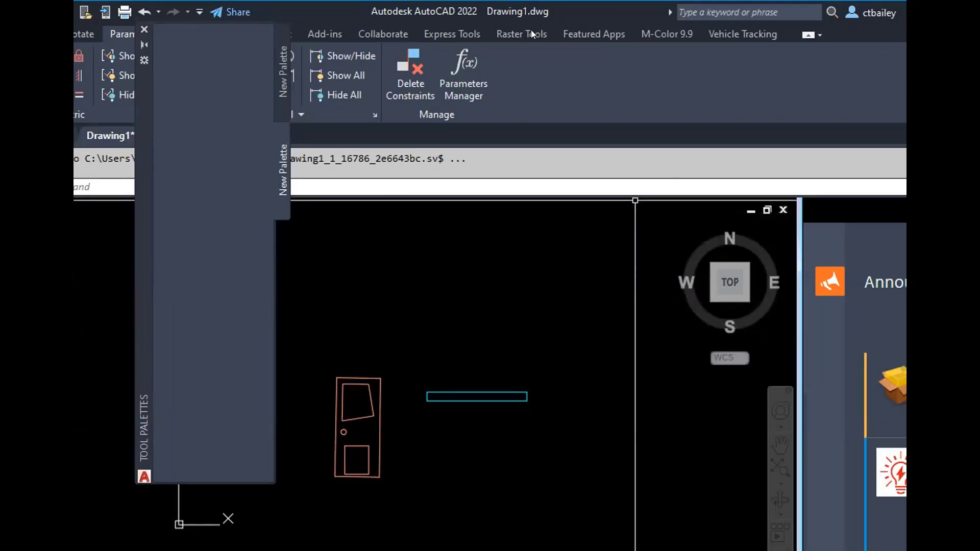
{"action": "left_click_drag", "start_coordinate": [531, 22], "coordinate": [534, 411]}
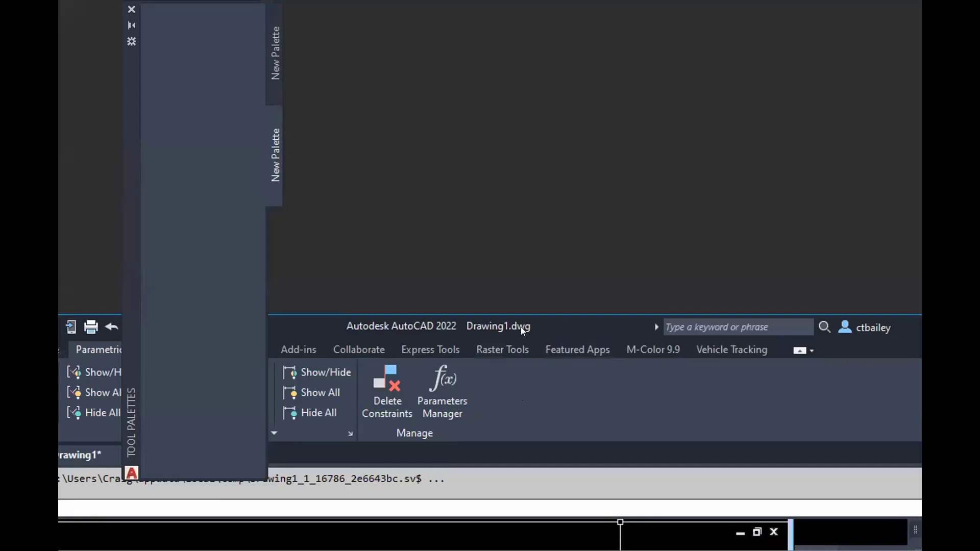
{"action": "left_click_drag", "start_coordinate": [520, 327], "coordinate": [539, 12]}
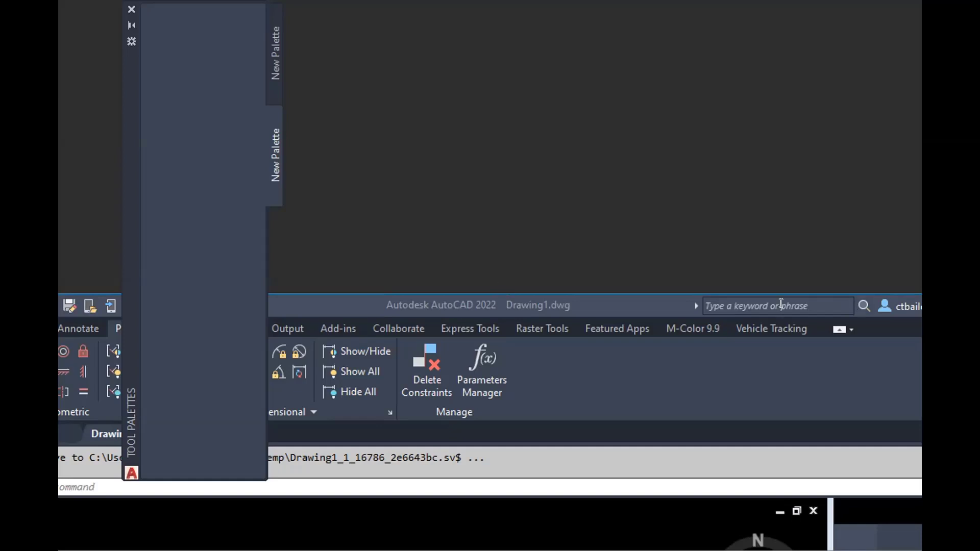
{"action": "left_click", "coordinate": [585, 301]}
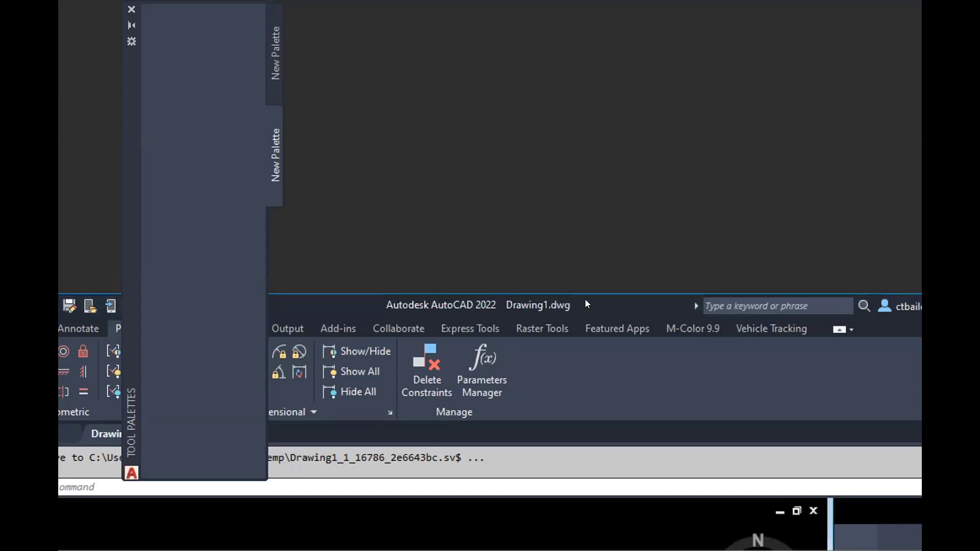
{"action": "left_click_drag", "start_coordinate": [492, 395], "coordinate": [451, 96]}
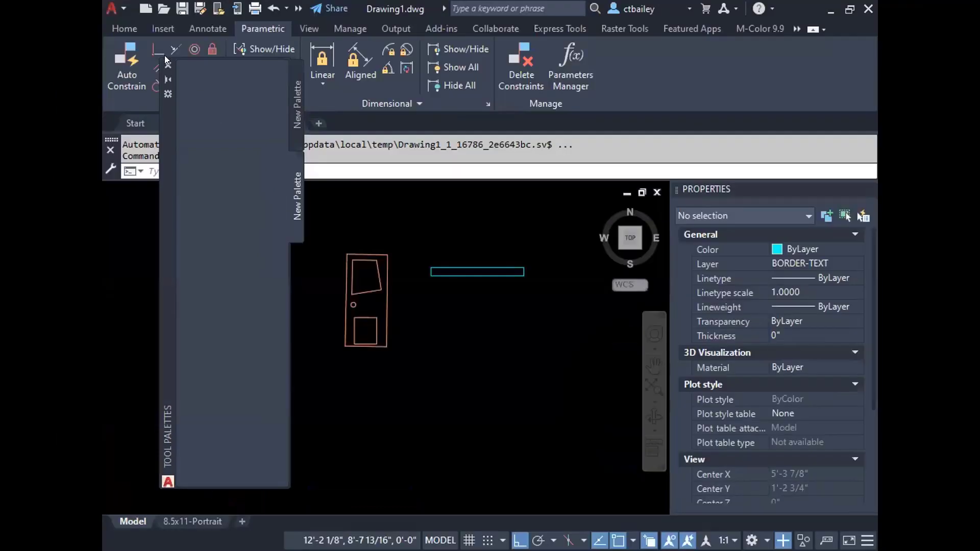
Close the Tool Palettes window and open the door block in the Block Editor.
{"action": "left_click", "coordinate": [167, 65]}
{"action": "left_click", "coordinate": [378, 267]}
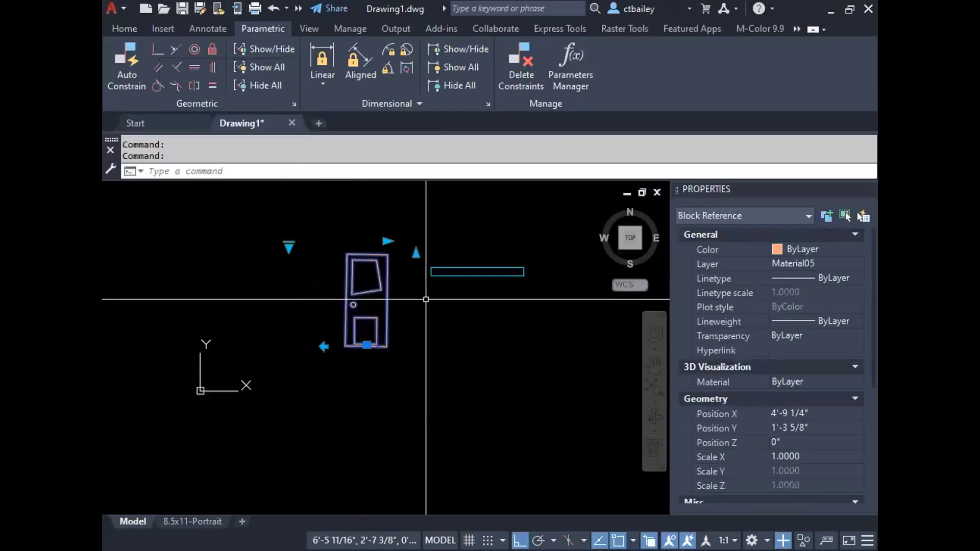
{"action": "scroll", "coordinate": [369, 261], "scroll_direction": "up", "scroll_amount": 5}
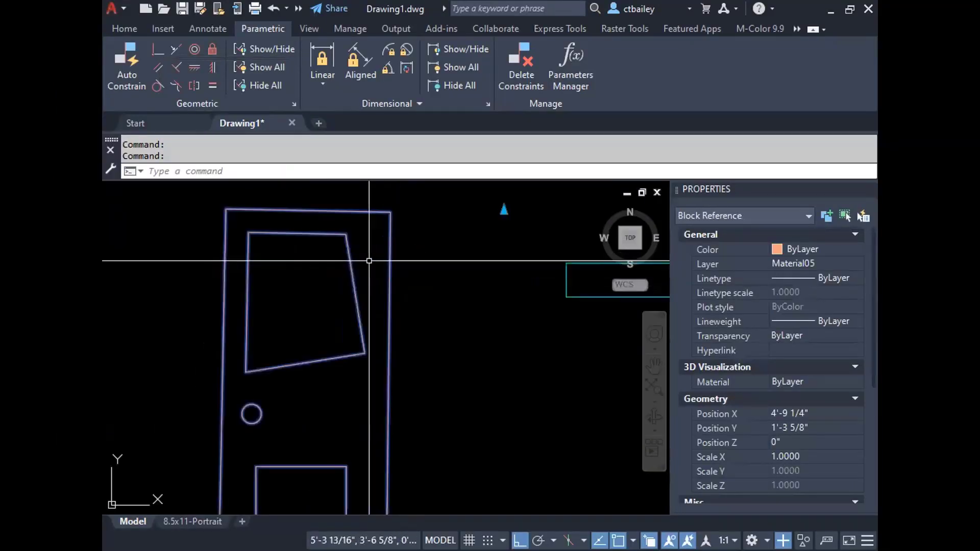
{"action": "scroll", "coordinate": [369, 261], "scroll_direction": "down", "scroll_amount": 4}
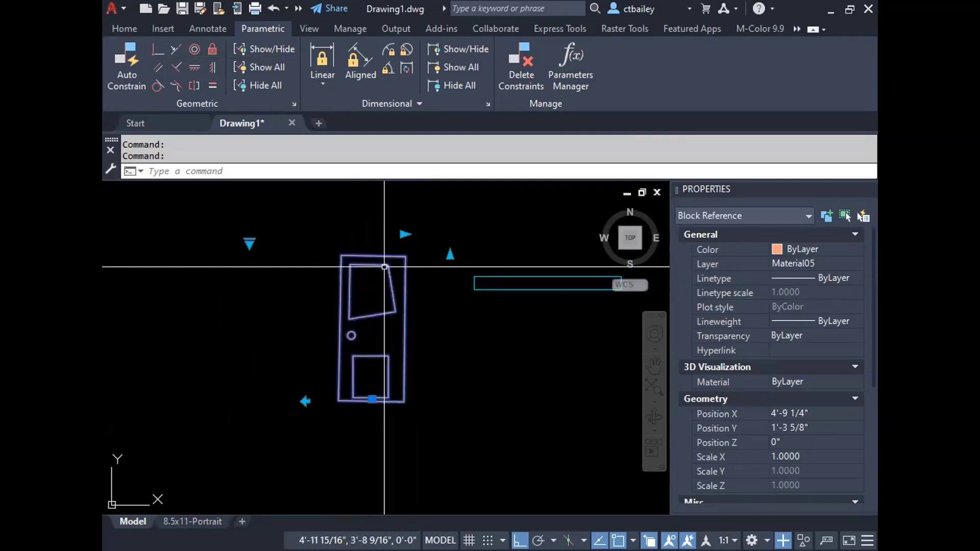
{"action": "right_click", "coordinate": [383, 266]}
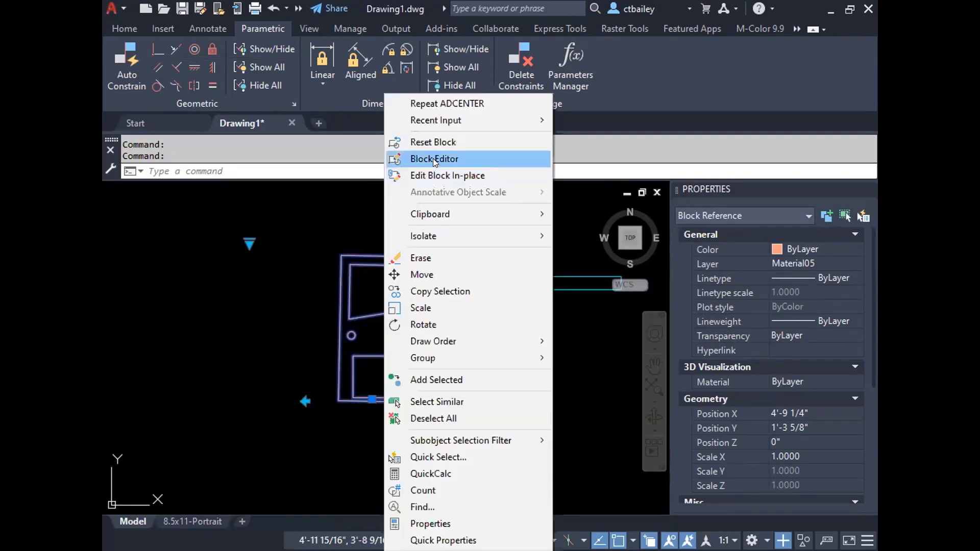
{"action": "left_click", "coordinate": [433, 158]}
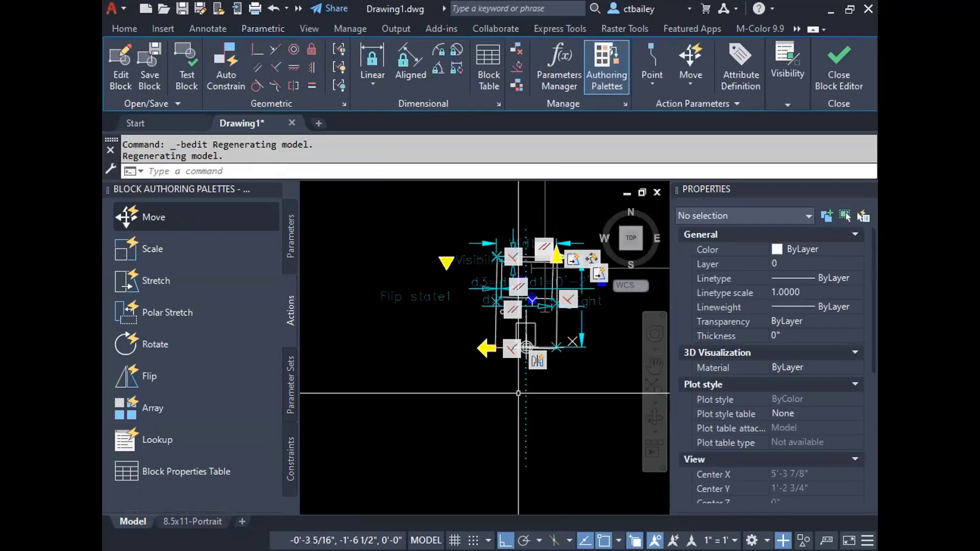
Narrow the Block Authoring Palettes and the Properties palette to enlarge the Block Editor's drawing area around the door.
{"action": "scroll", "coordinate": [400, 379], "scroll_direction": "down", "scroll_amount": 2}
{"action": "scroll", "coordinate": [500, 344], "scroll_direction": "up", "scroll_amount": 4}
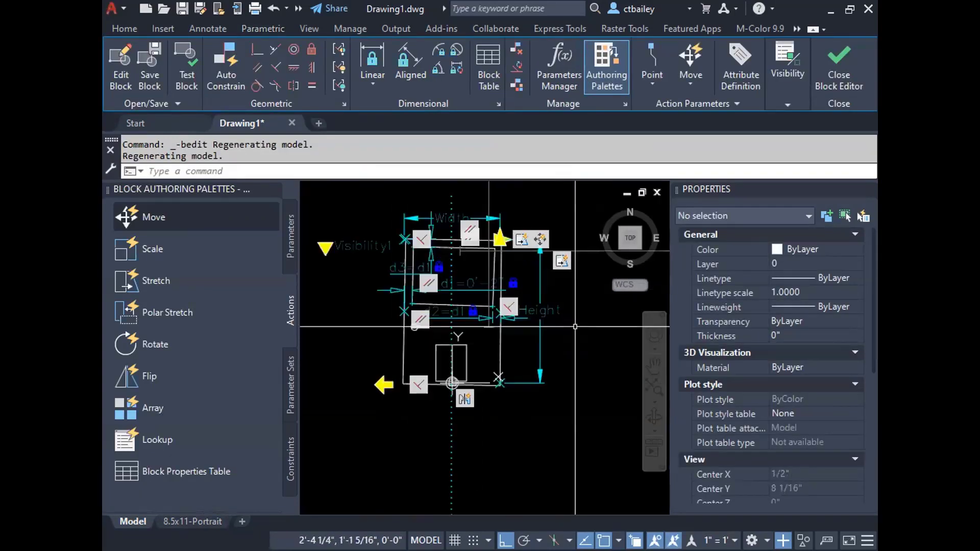
{"action": "scroll", "coordinate": [575, 327], "scroll_direction": "up", "scroll_amount": 3}
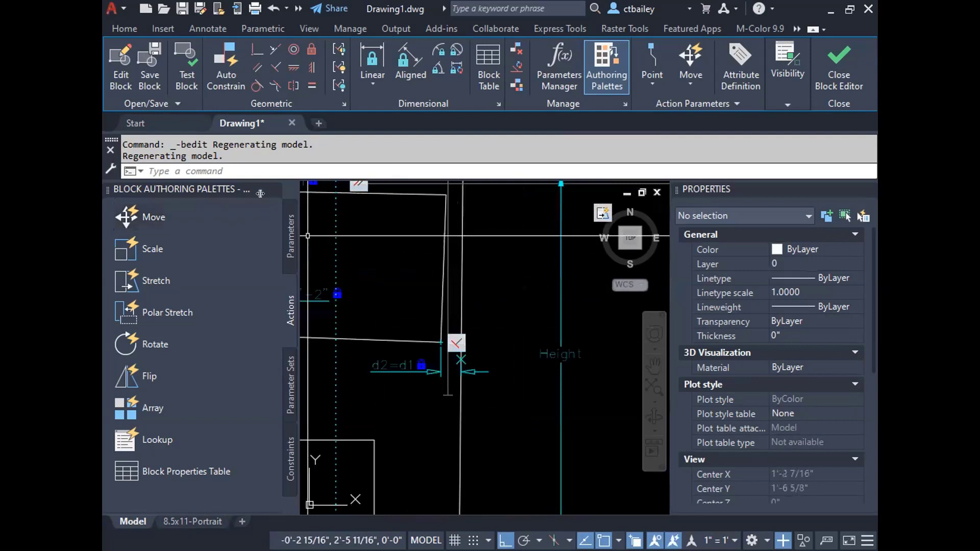
{"action": "left_click_drag", "start_coordinate": [260, 193], "coordinate": [202, 200]}
{"action": "left_click", "coordinate": [668, 280]}
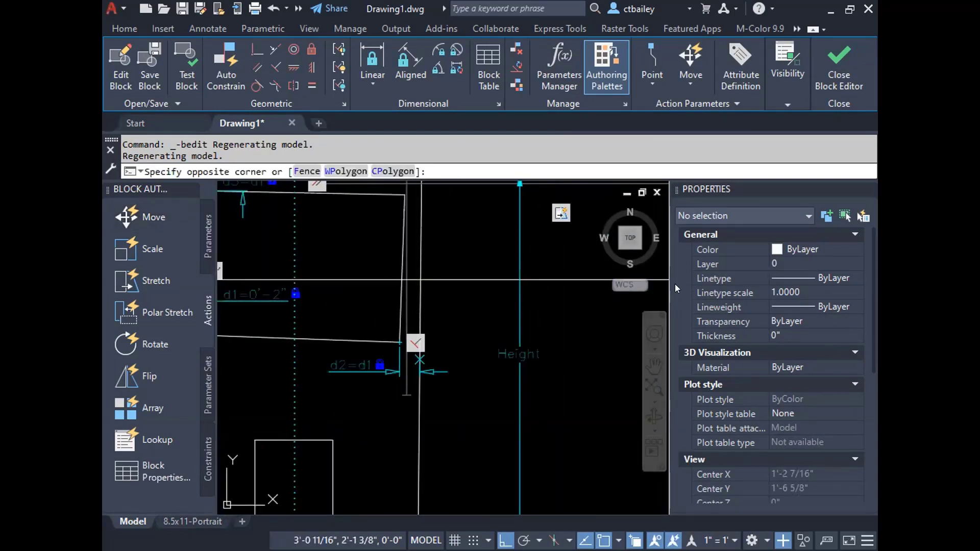
{"action": "key", "text": "Escape"}
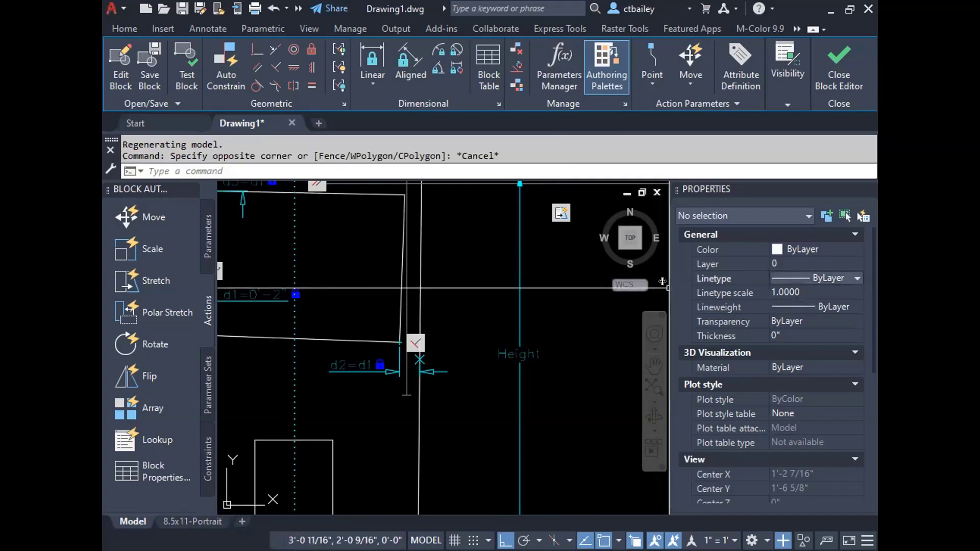
{"action": "left_click_drag", "start_coordinate": [670, 288], "coordinate": [763, 295]}
{"action": "scroll", "coordinate": [622, 341], "scroll_direction": "down", "scroll_amount": 2}
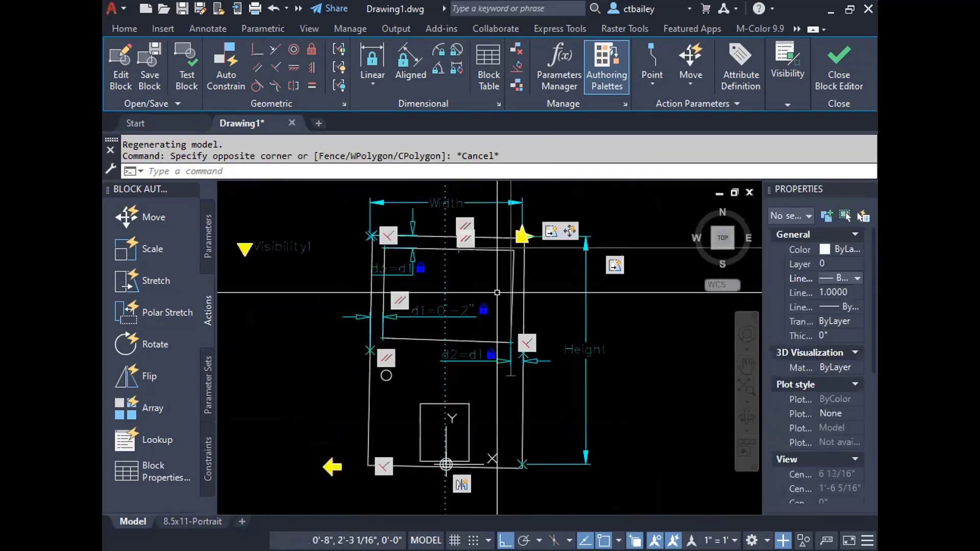
{"action": "key", "text": "Escape"}
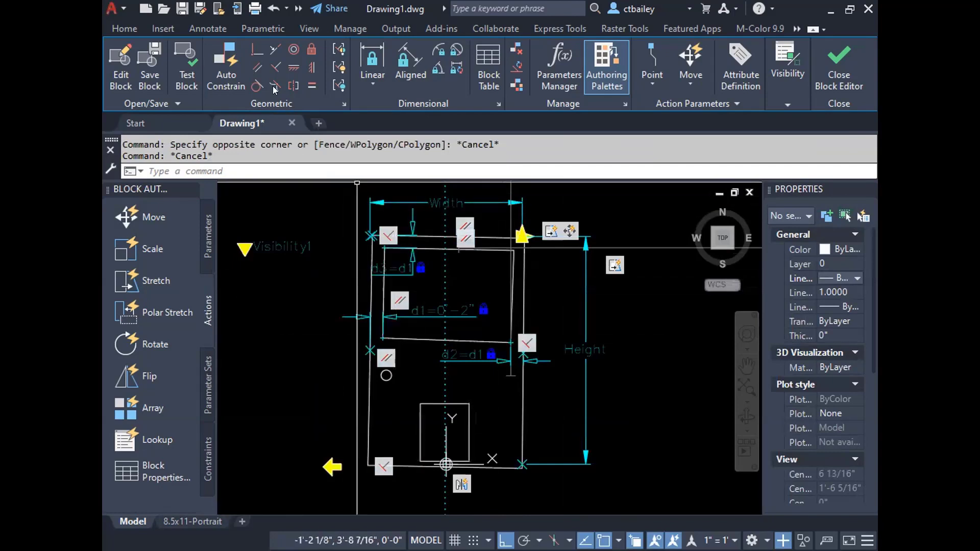
Apply a parallel constraint between the right edge of the door's window pane and the door's right side.
{"action": "left_click", "coordinate": [257, 68]}
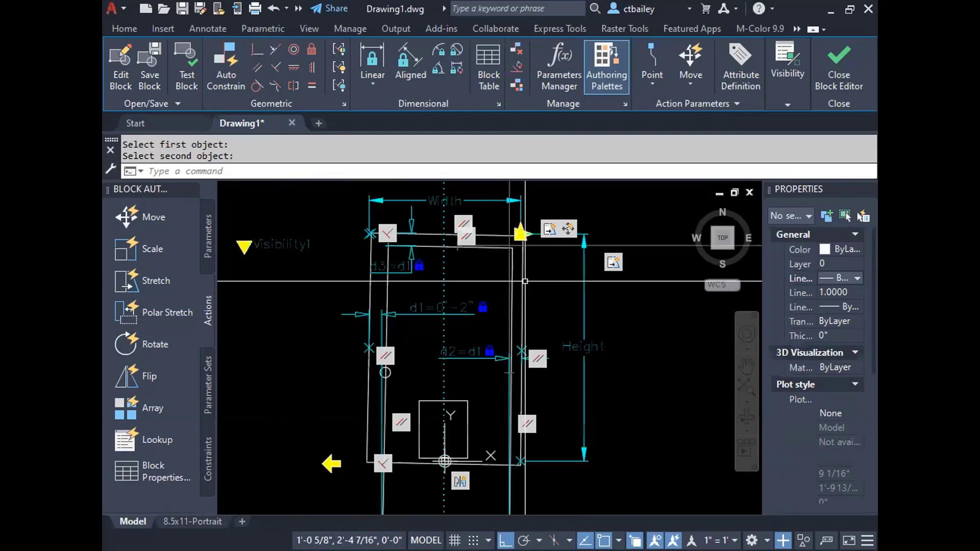
{"action": "scroll", "coordinate": [535, 343], "scroll_direction": "down", "scroll_amount": 2}
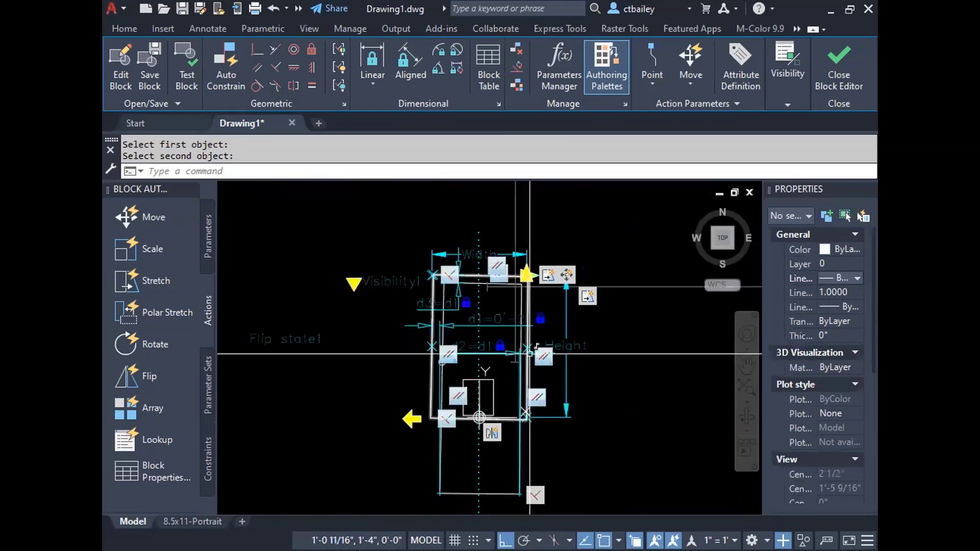
{"action": "scroll", "coordinate": [532, 343], "scroll_direction": "down", "scroll_amount": 4}
{"action": "scroll", "coordinate": [542, 368], "scroll_direction": "up", "scroll_amount": 3}
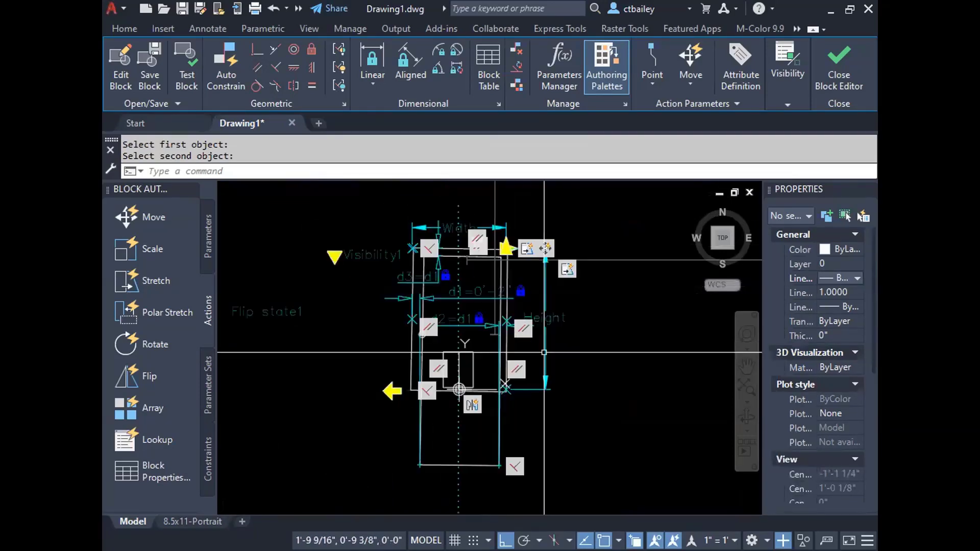
Save the block changes, exit the Block Editor and reset the door block.
{"action": "left_click", "coordinate": [836, 78]}
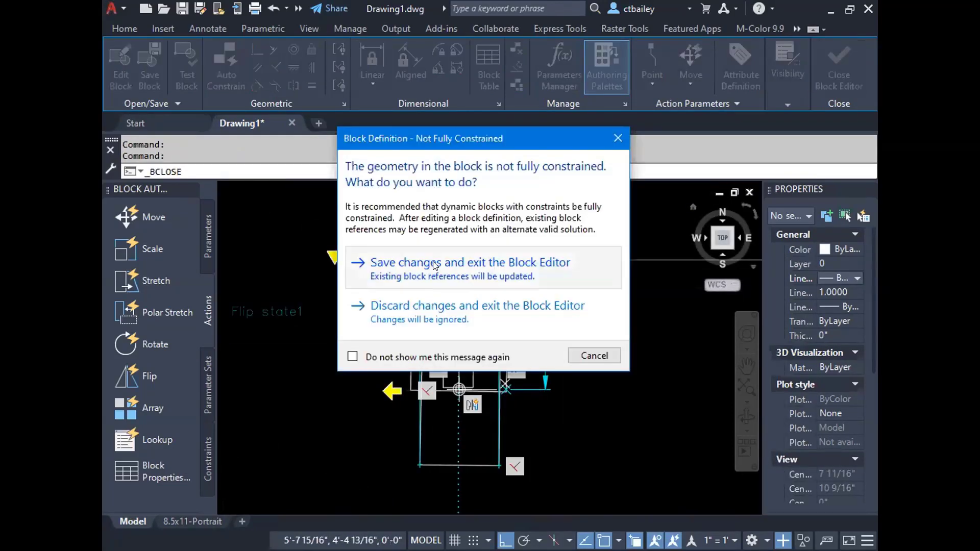
{"action": "left_click", "coordinate": [433, 262]}
{"action": "left_click", "coordinate": [435, 266]}
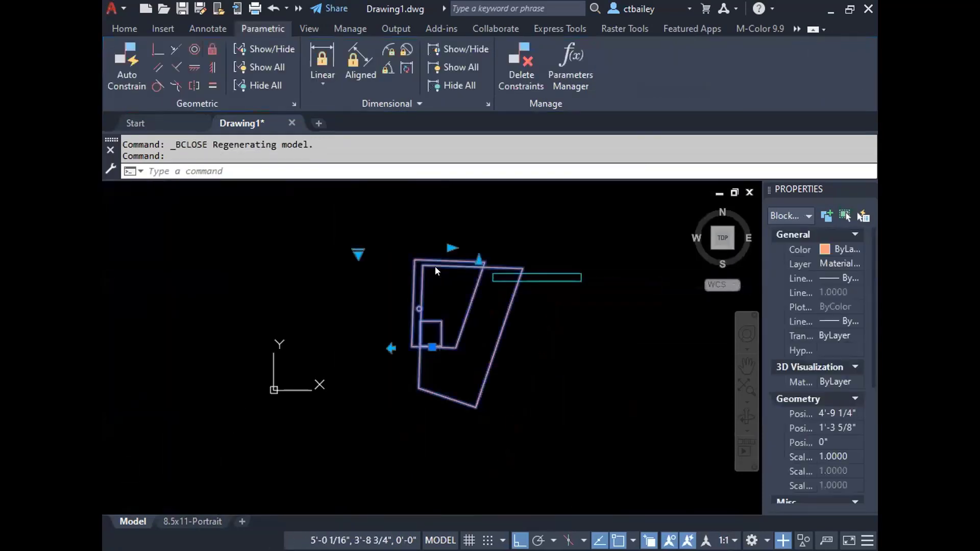
{"action": "right_click", "coordinate": [434, 266]}
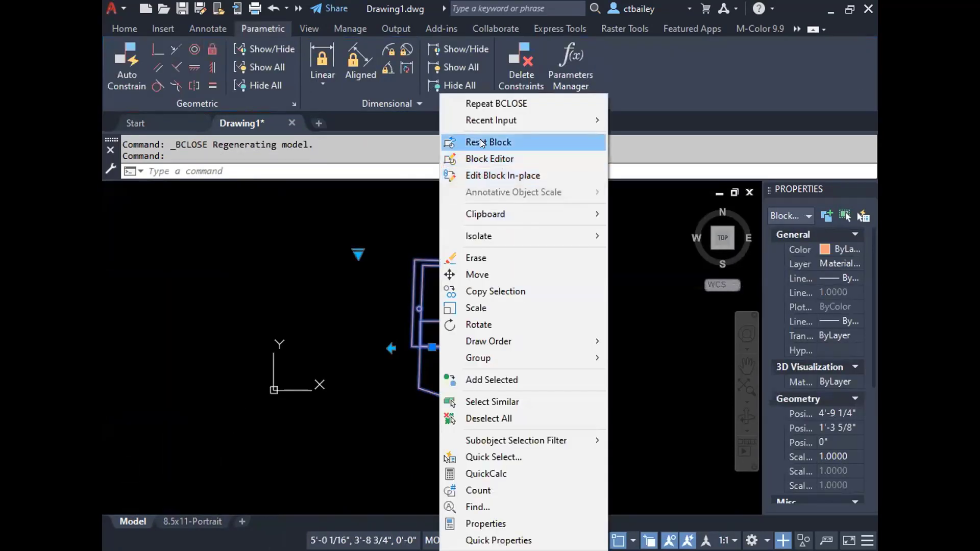
{"action": "left_click", "coordinate": [481, 143]}
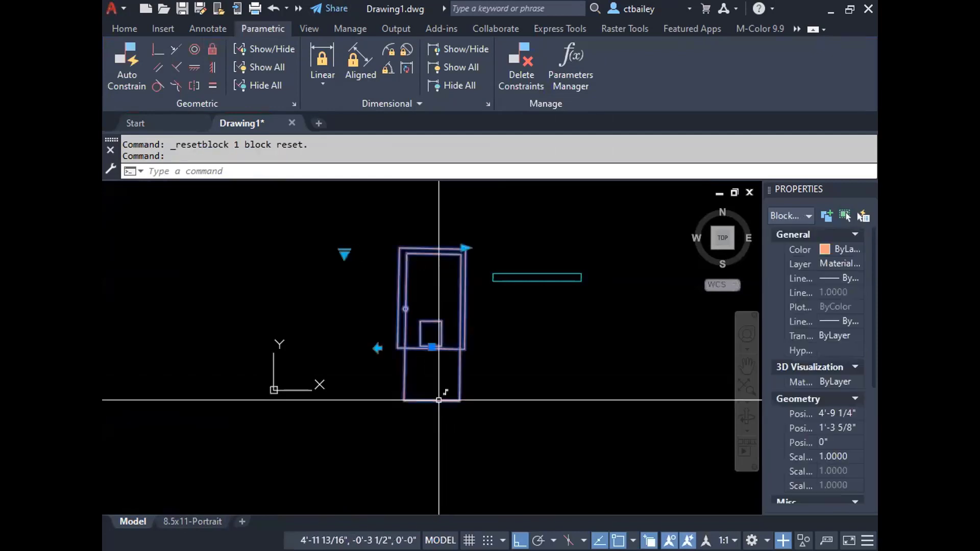
Reopen the door block in the Block Editor and stretch the window pane's lower edge up above the doorknob.
{"action": "right_click", "coordinate": [436, 403]}
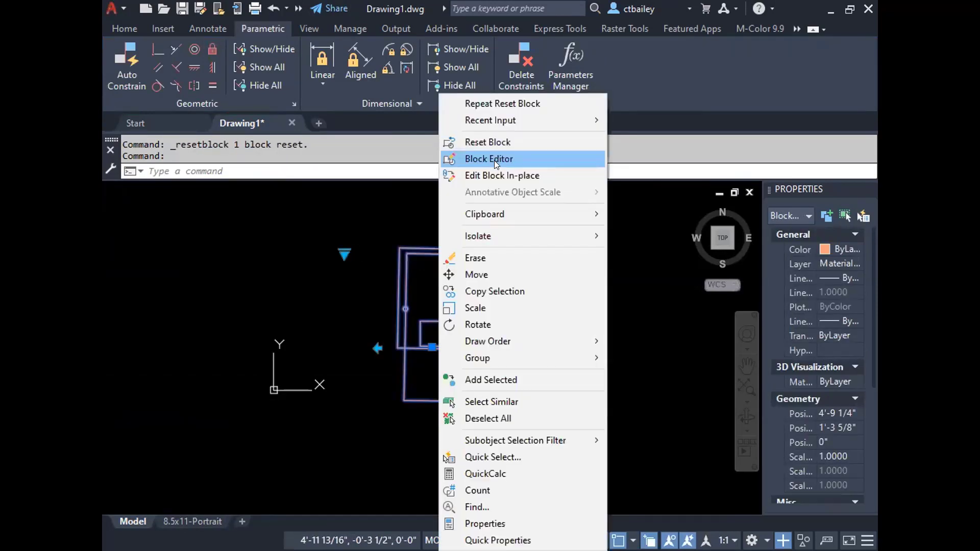
{"action": "left_click", "coordinate": [494, 160]}
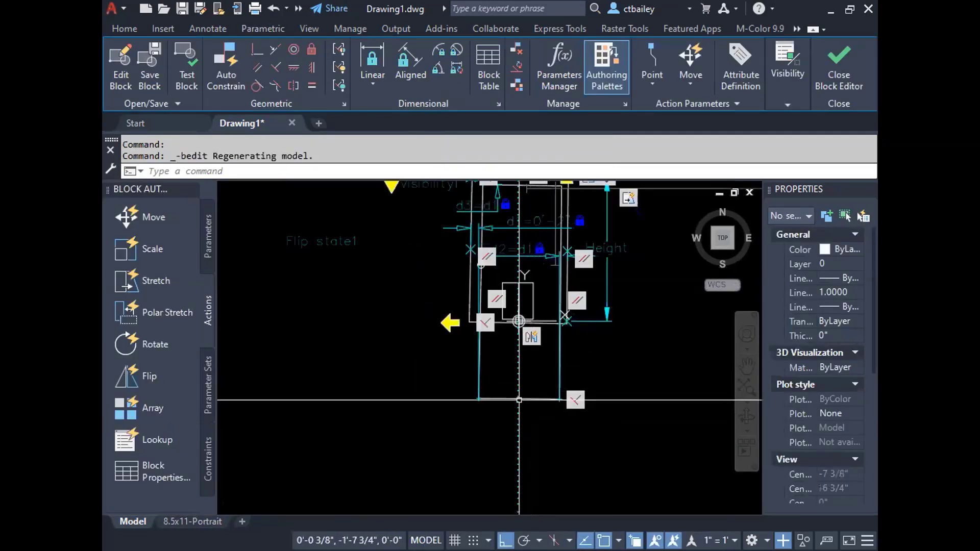
{"action": "left_click", "coordinate": [500, 399]}
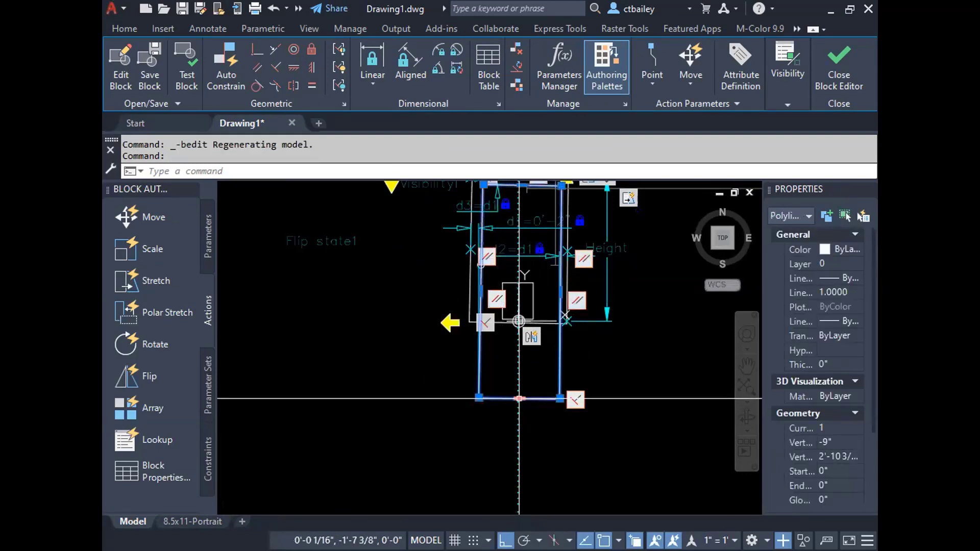
{"action": "left_click", "coordinate": [519, 398]}
{"action": "scroll", "coordinate": [518, 357], "scroll_direction": "up", "scroll_amount": 3}
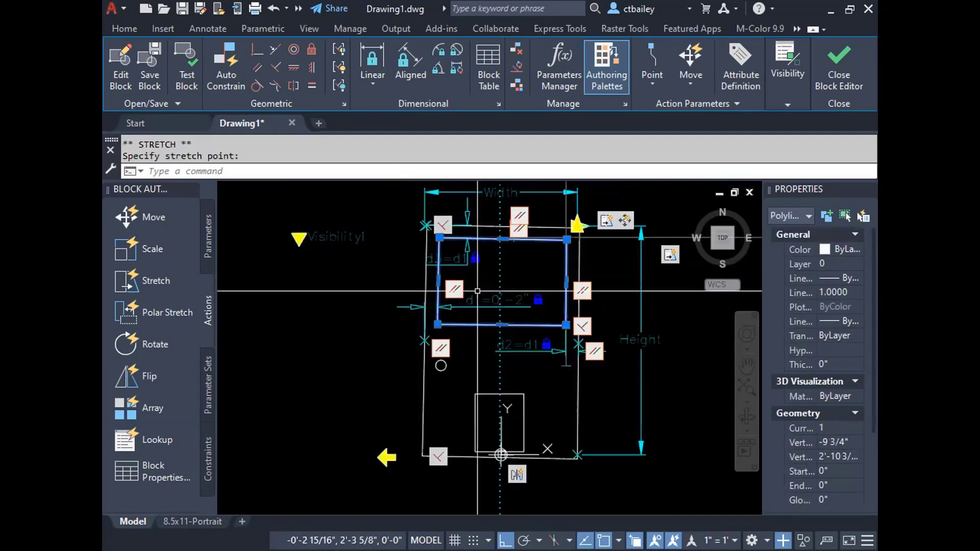
Add a linear constraint parameter to the height of the window pane's right edge, then exit the Block Editor with the changes saved.
{"action": "key", "text": "Escape"}
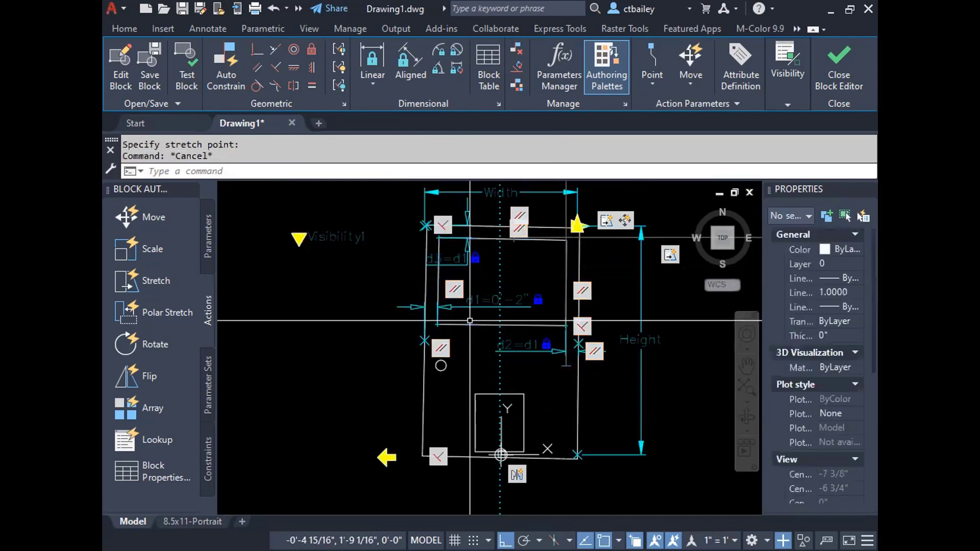
{"action": "left_click", "coordinate": [372, 61]}
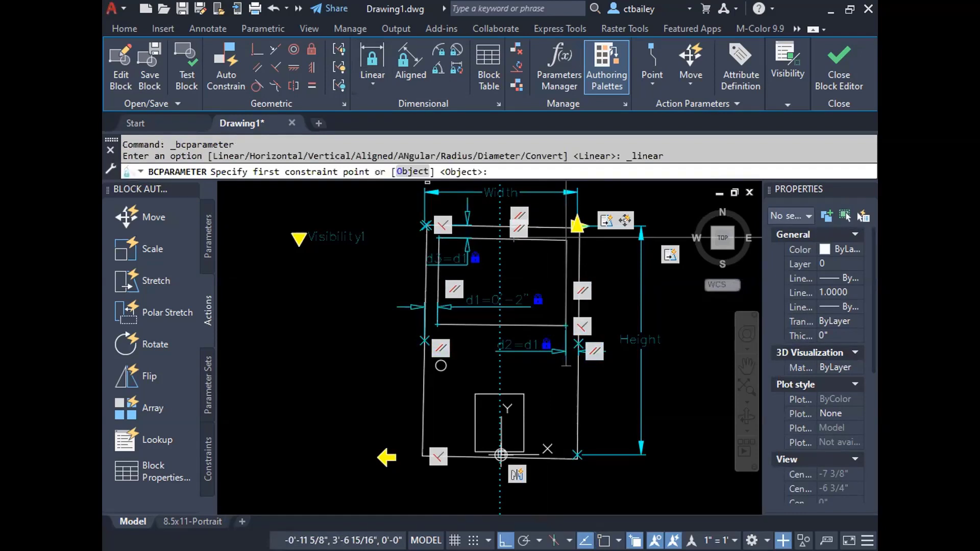
{"action": "scroll", "coordinate": [566, 238], "scroll_direction": "up", "scroll_amount": 2}
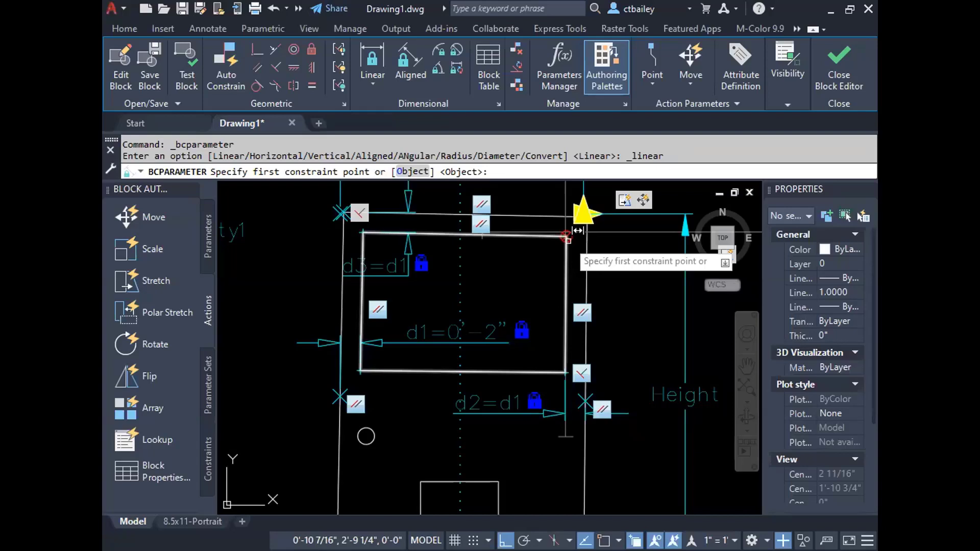
{"action": "left_click", "coordinate": [566, 238]}
{"action": "left_click", "coordinate": [565, 372]}
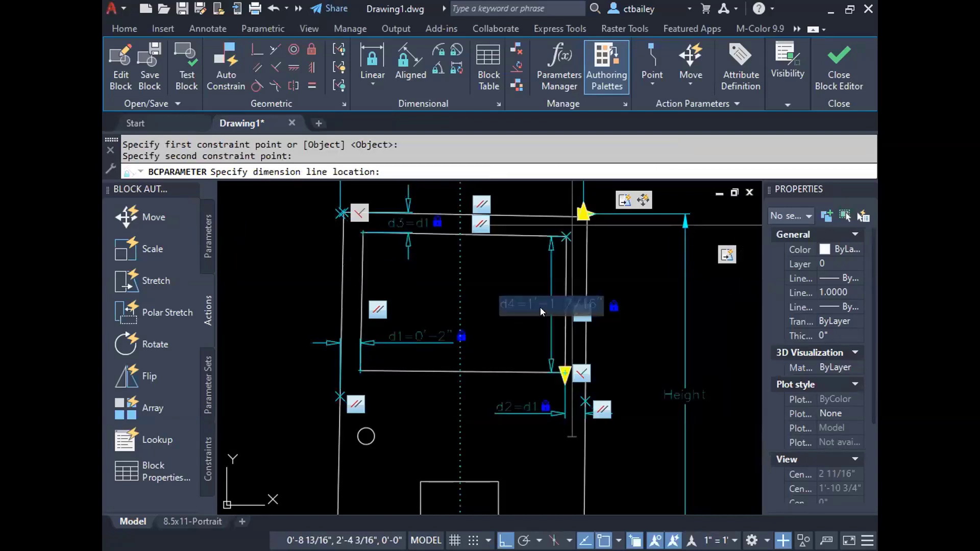
{"action": "left_click", "coordinate": [539, 308]}
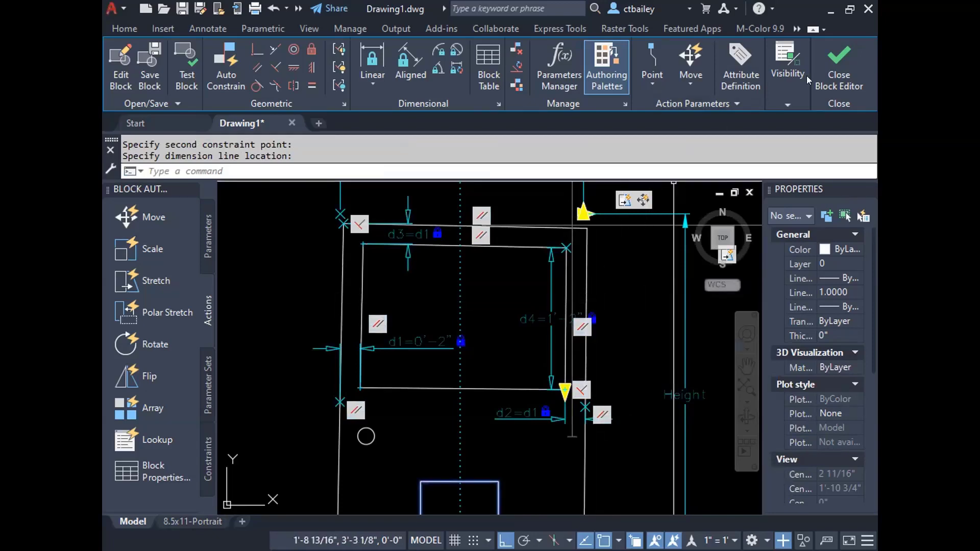
{"action": "left_click", "coordinate": [838, 69]}
{"action": "left_click", "coordinate": [436, 322]}
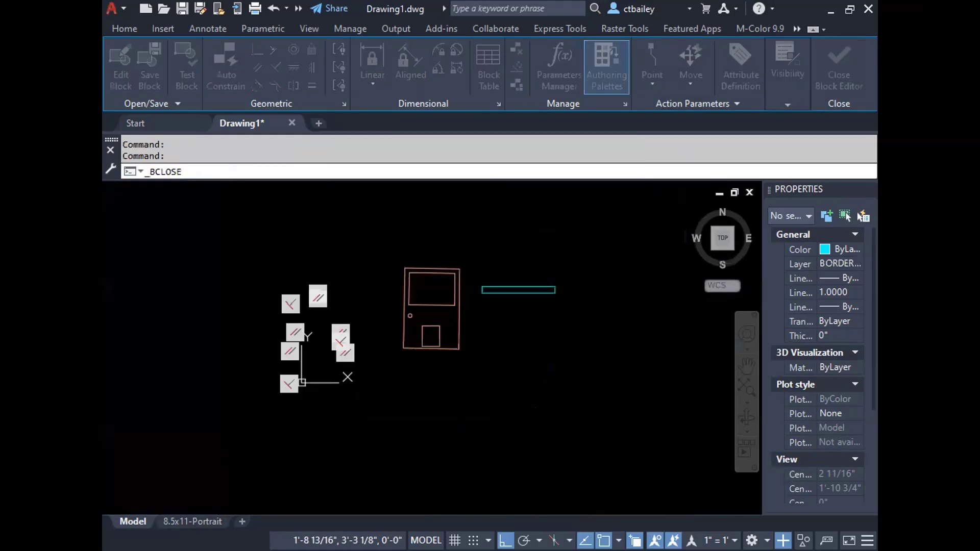
Narrow the door block with its width grip to test how the constrained window pane follows.
{"action": "left_click", "coordinate": [433, 323]}
{"action": "scroll", "coordinate": [452, 294], "scroll_direction": "up", "scroll_amount": 4}
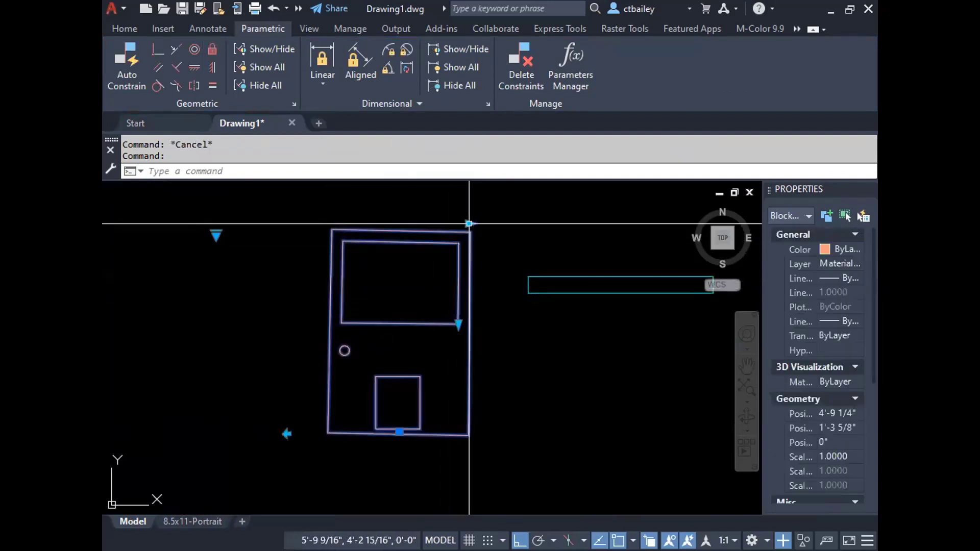
{"action": "left_click", "coordinate": [469, 224]}
{"action": "left_click", "coordinate": [411, 223]}
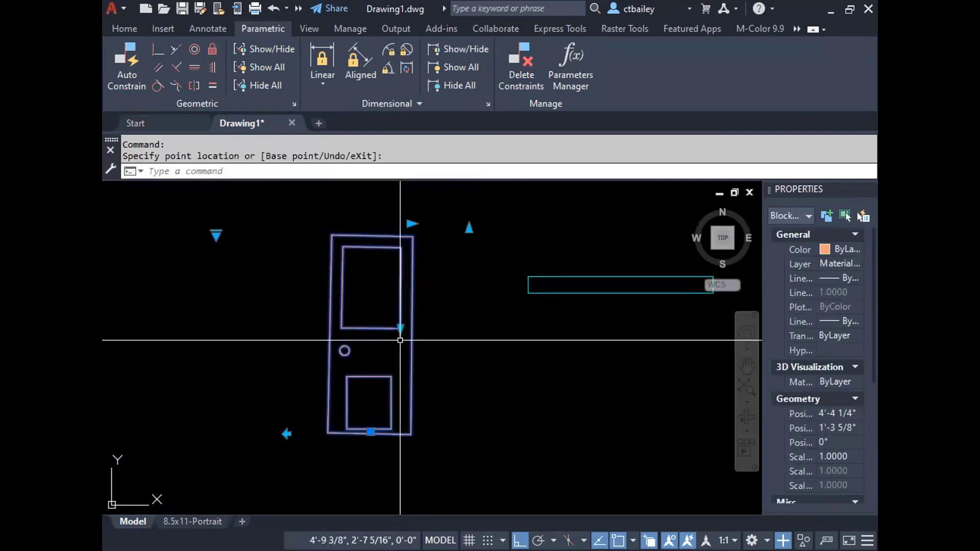
{"action": "left_click", "coordinate": [400, 328]}
{"action": "left_click", "coordinate": [400, 328]}
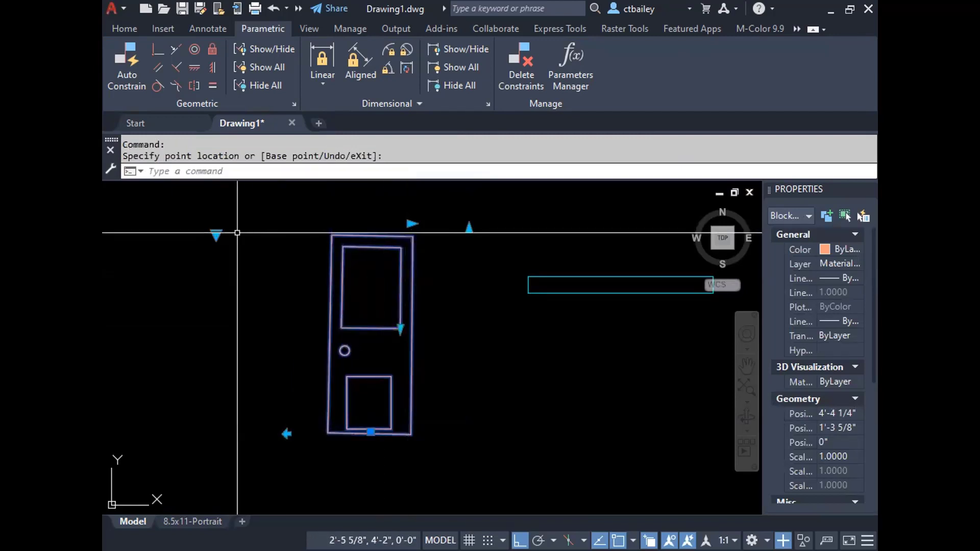
{"action": "scroll", "coordinate": [447, 342], "scroll_direction": "up", "scroll_amount": 4}
{"action": "scroll", "coordinate": [436, 343], "scroll_direction": "down", "scroll_amount": 4}
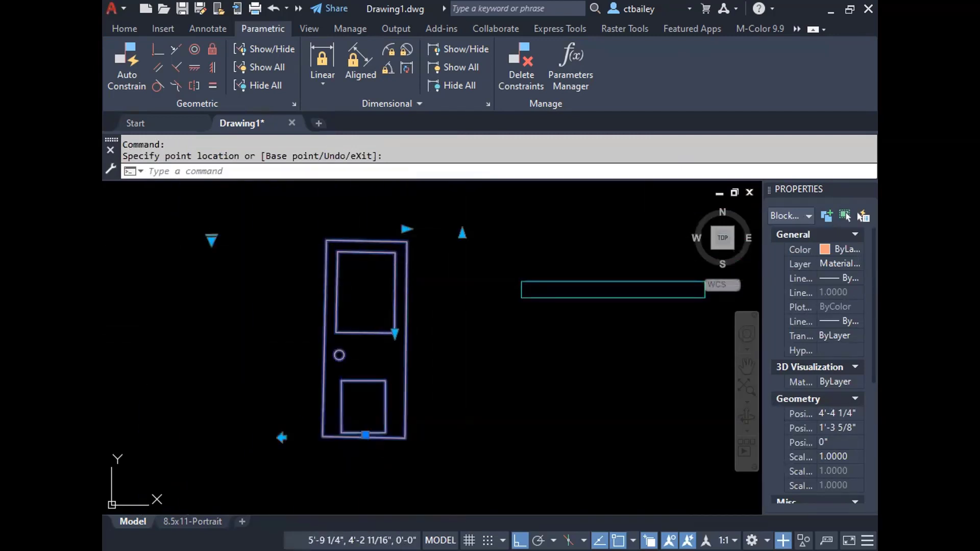
Cancel the door's height stretch and reset the block to its default shape.
{"action": "left_click", "coordinate": [462, 233]}
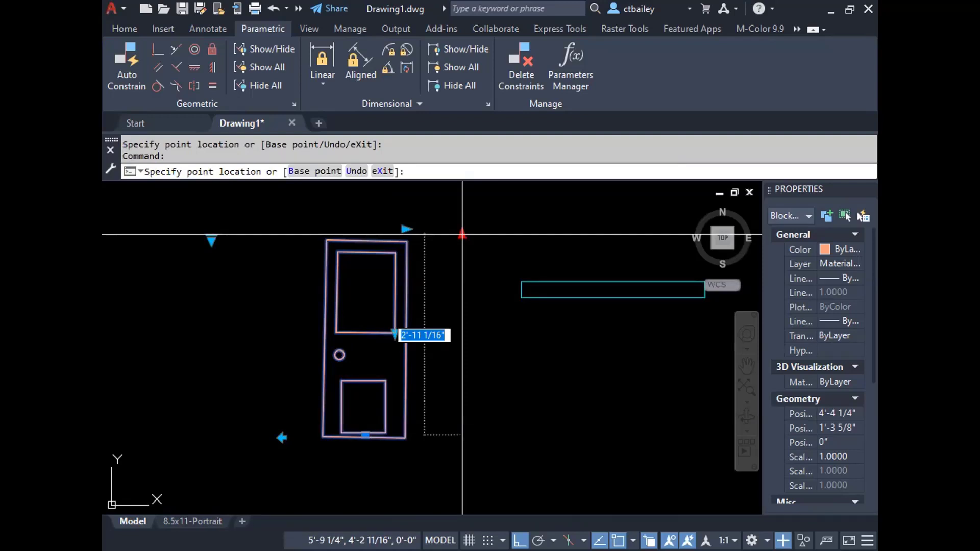
{"action": "key", "text": "Escape"}
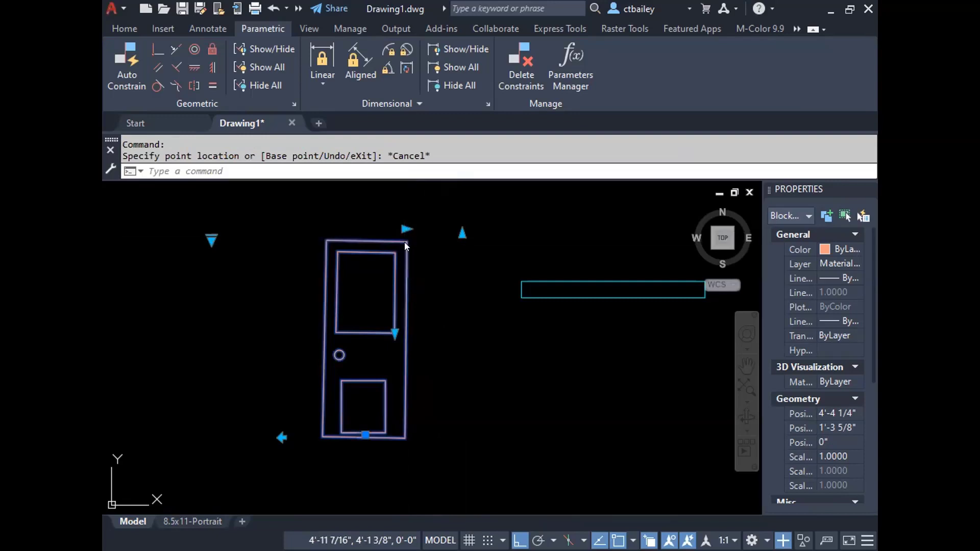
{"action": "right_click", "coordinate": [404, 242]}
{"action": "left_click", "coordinate": [458, 146]}
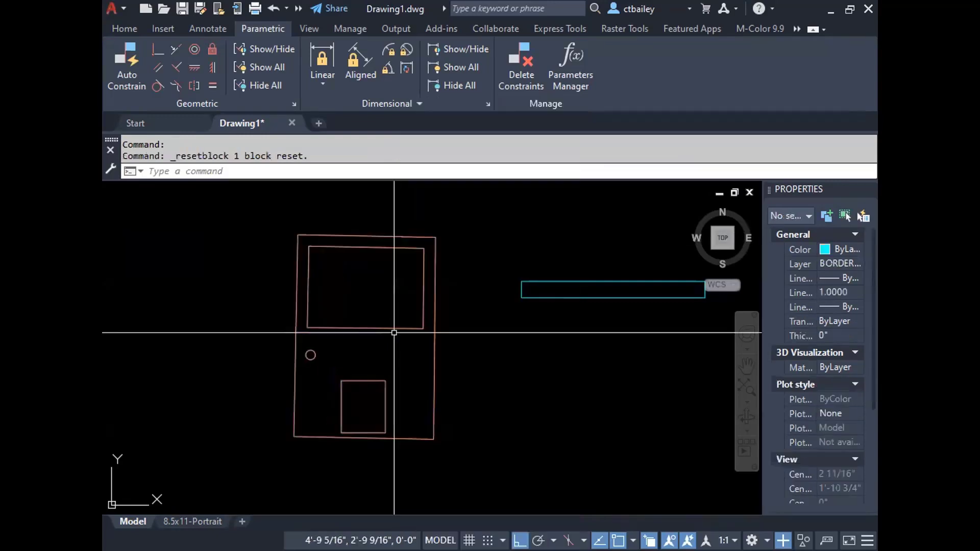
Select the door block and reopen it in the Block Editor.
{"action": "left_click", "coordinate": [375, 248]}
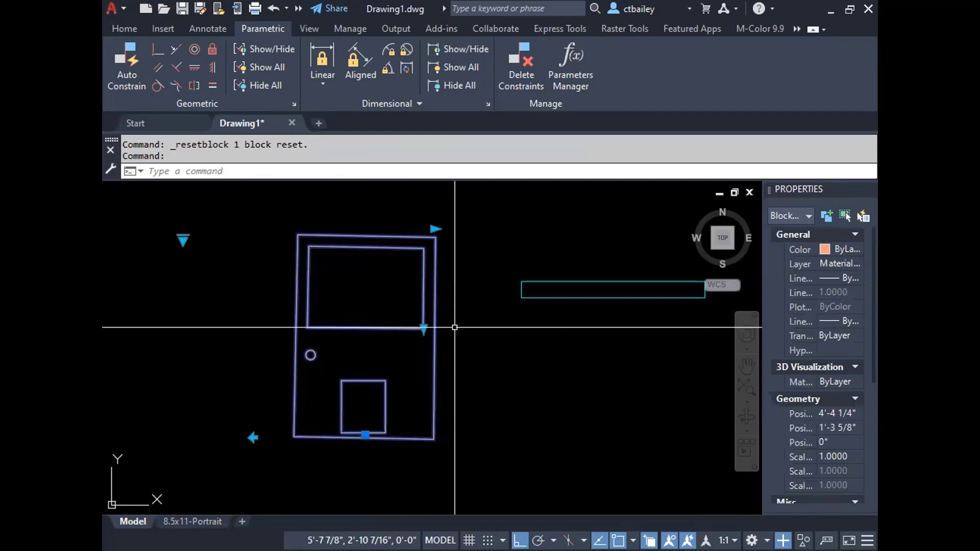
{"action": "key", "text": "Escape"}
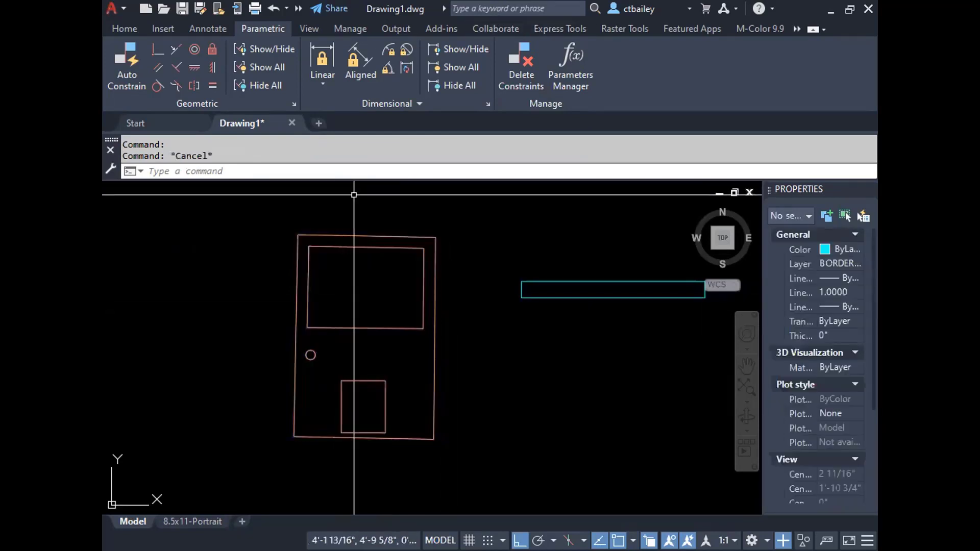
{"action": "left_click", "coordinate": [352, 236]}
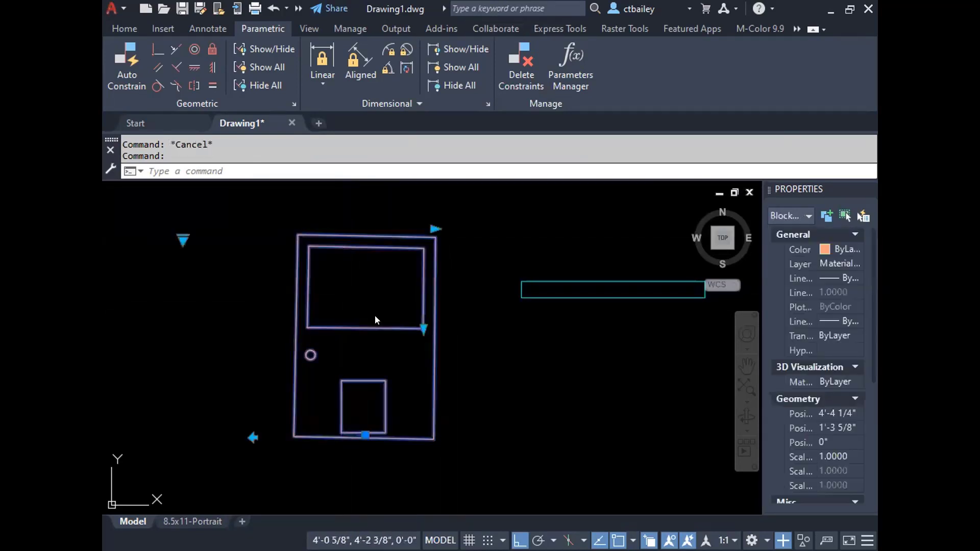
{"action": "right_click", "coordinate": [375, 319]}
{"action": "left_click", "coordinate": [385, 152]}
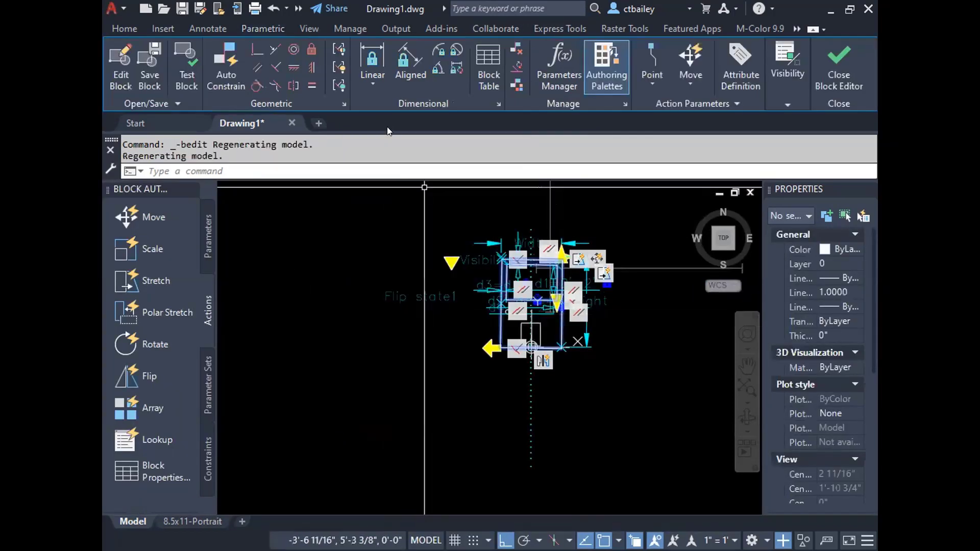
Switch the constraint status display on and off again, and hide all geometric constraint markers in the door block.
{"action": "left_click", "coordinate": [517, 87]}
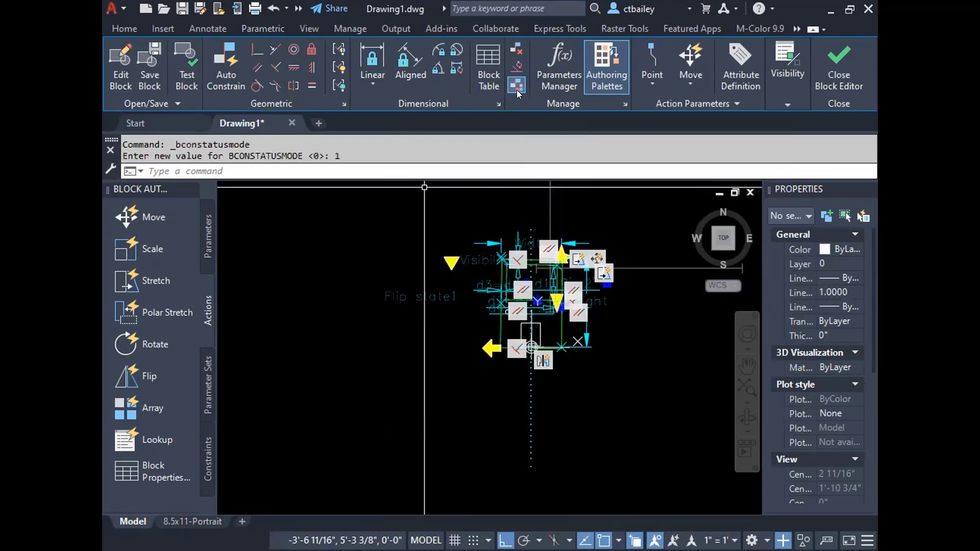
{"action": "left_click", "coordinate": [514, 86]}
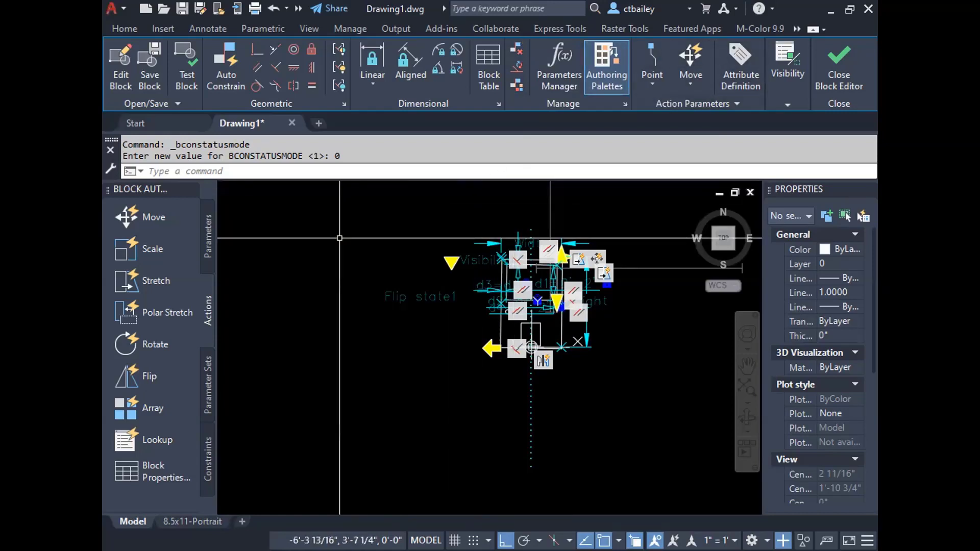
{"action": "left_click", "coordinate": [345, 88]}
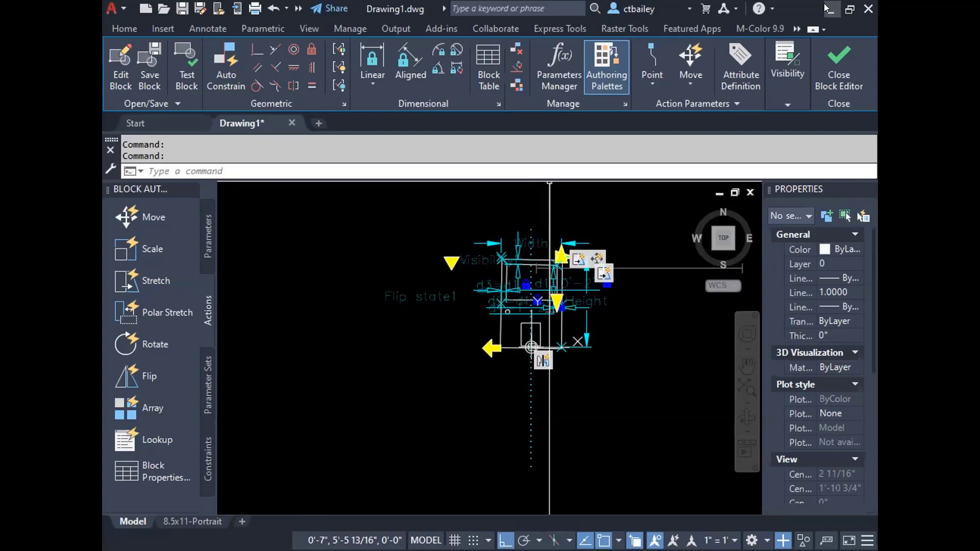
Minimize AutoCAD to reach the browser and dismiss its open Save As dialog.
{"action": "left_click", "coordinate": [825, 5]}
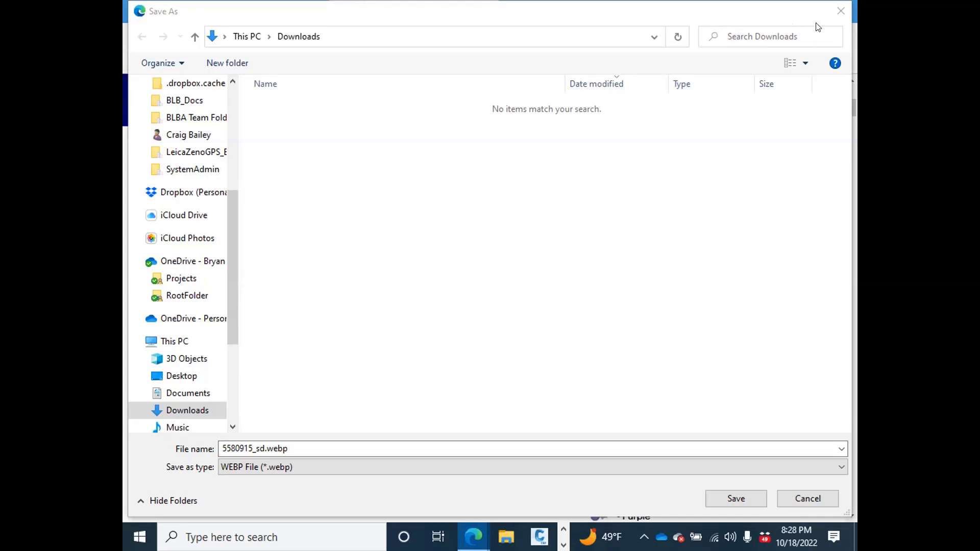
{"action": "left_click", "coordinate": [768, 20]}
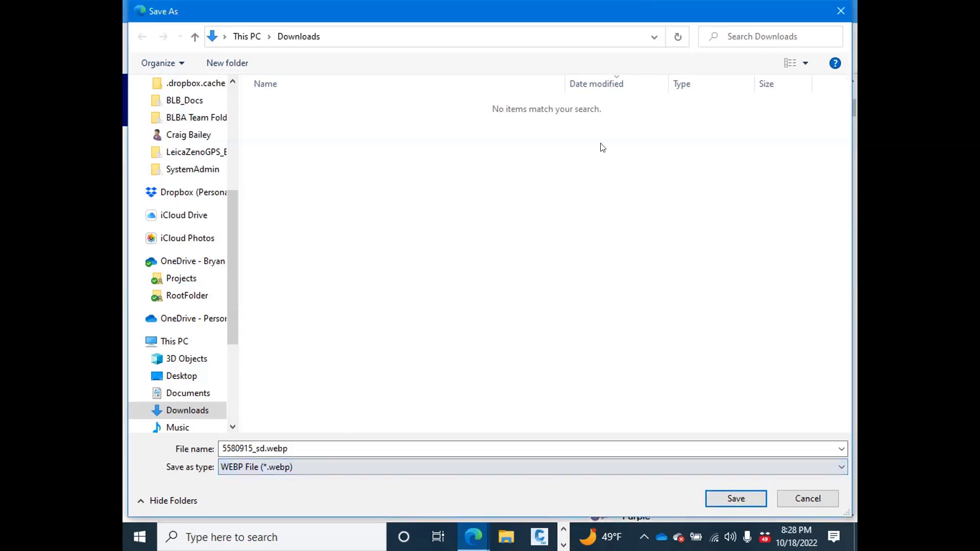
{"action": "left_click", "coordinate": [830, 8]}
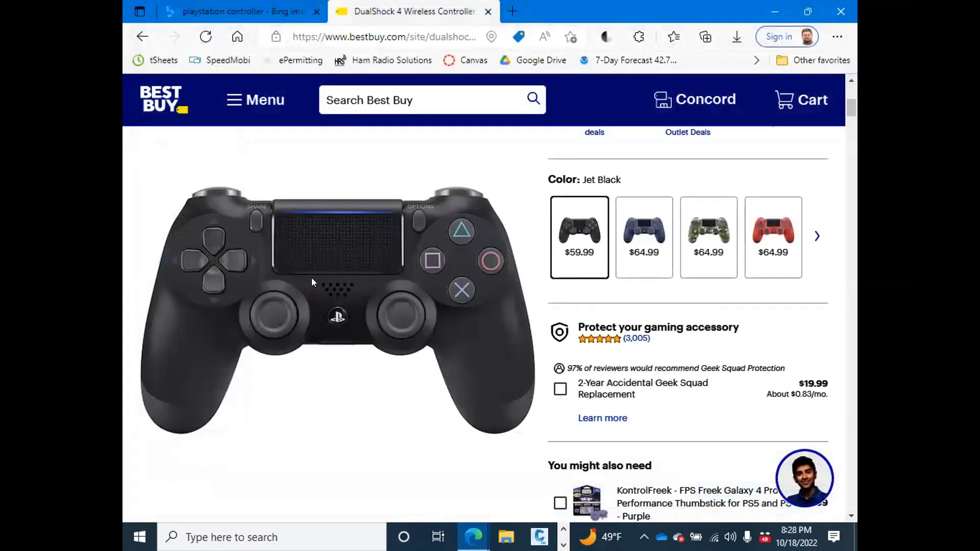
{"action": "right_click", "coordinate": [313, 283]}
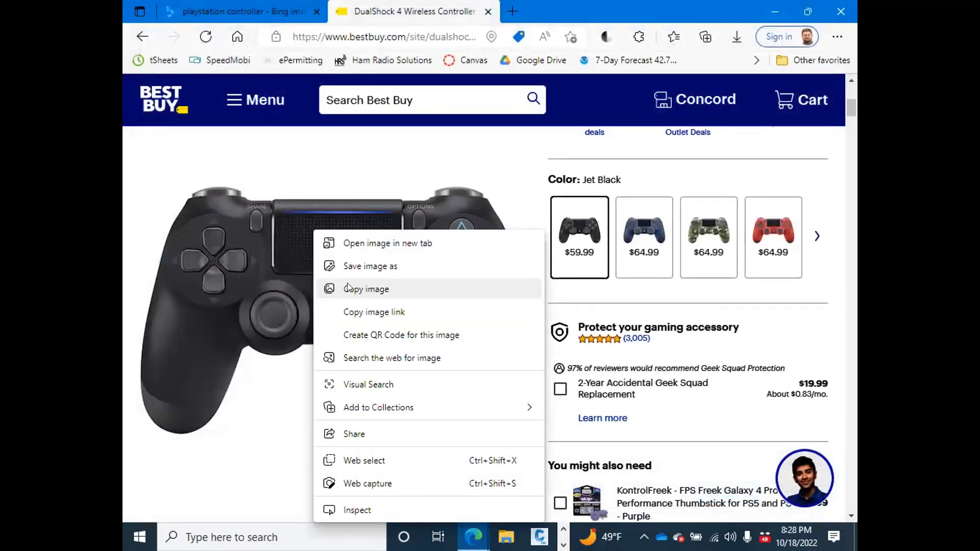
{"action": "left_click", "coordinate": [360, 267]}
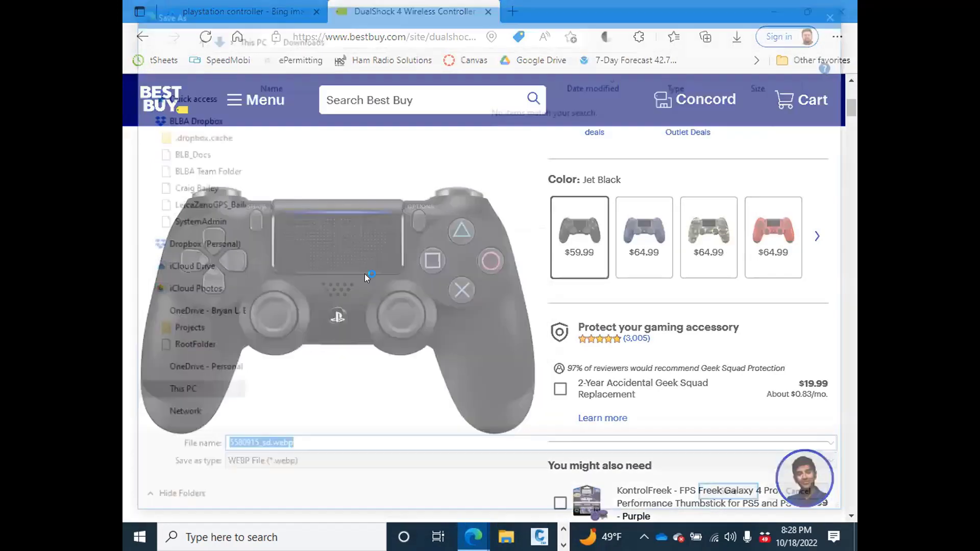
{"action": "left_click", "coordinate": [338, 465]}
{"action": "left_click", "coordinate": [337, 480]}
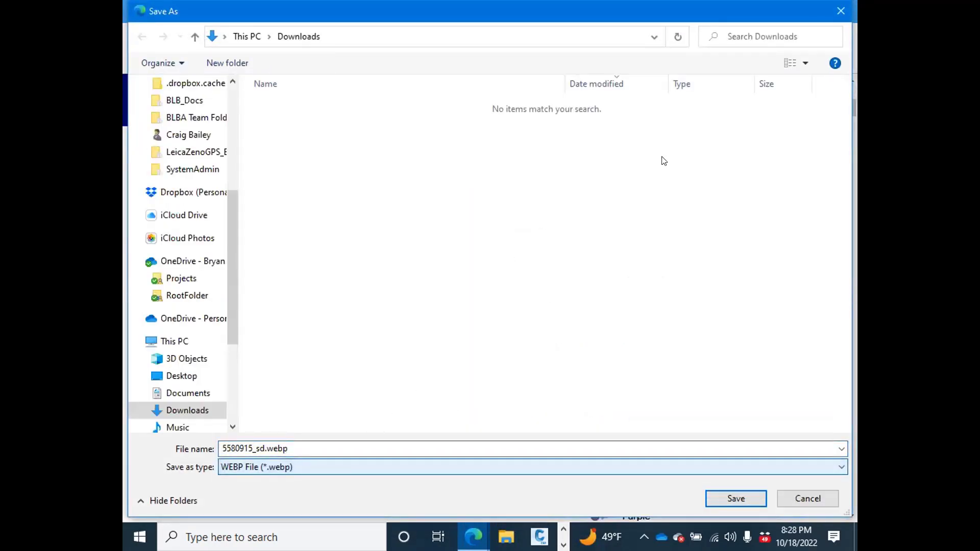
{"action": "left_click", "coordinate": [840, 11]}
Copy the controller image from the web page and try to paste it into the Desktop folder in File Explorer.
{"action": "right_click", "coordinate": [334, 273]}
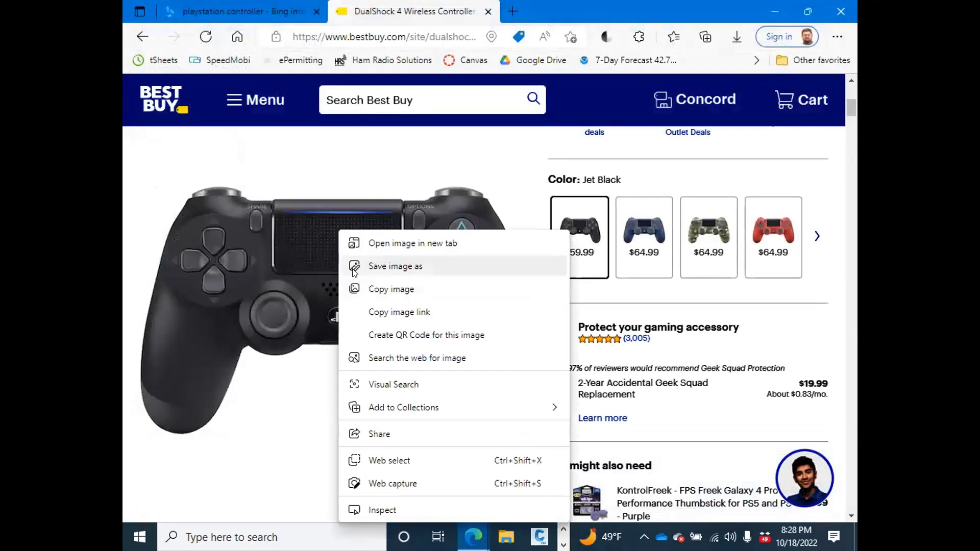
{"action": "left_click", "coordinate": [372, 290]}
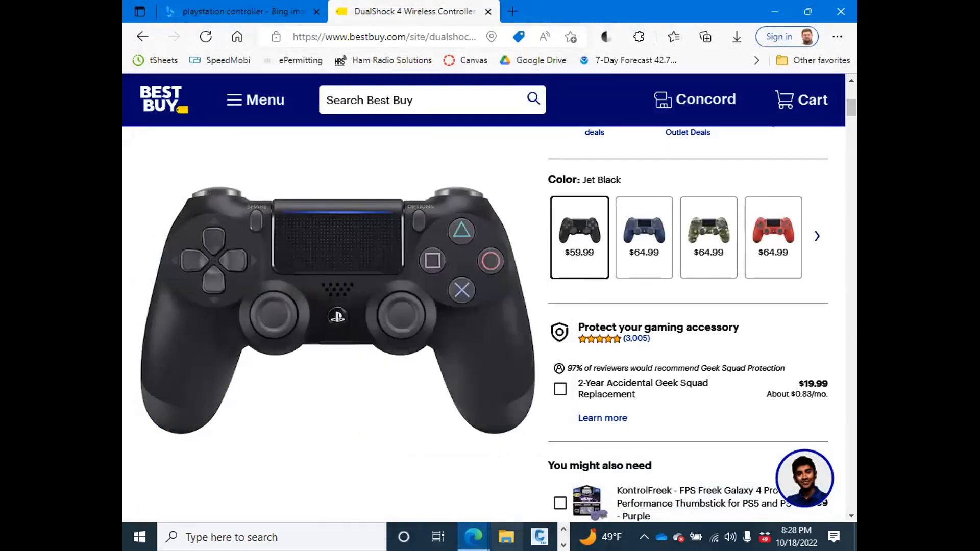
{"action": "left_click", "coordinate": [505, 536]}
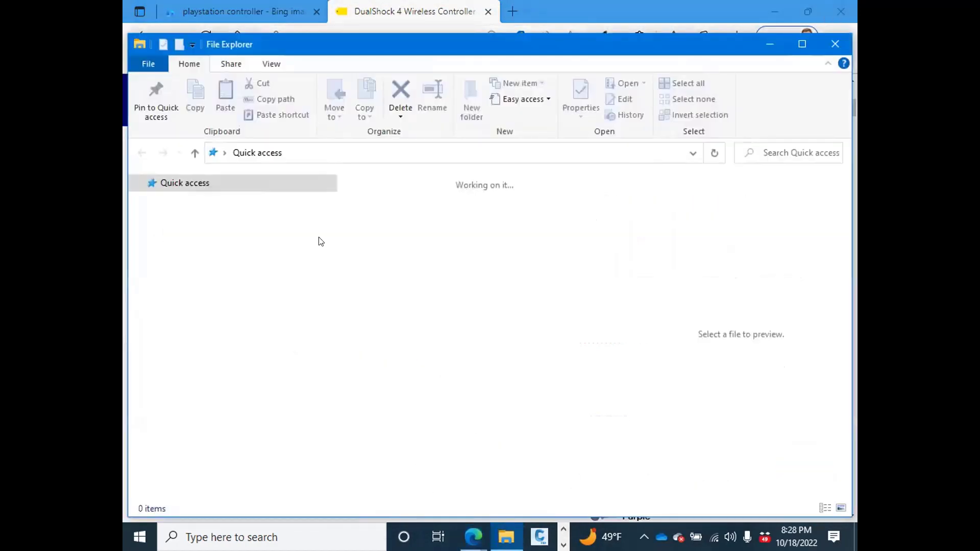
{"action": "left_click", "coordinate": [410, 216]}
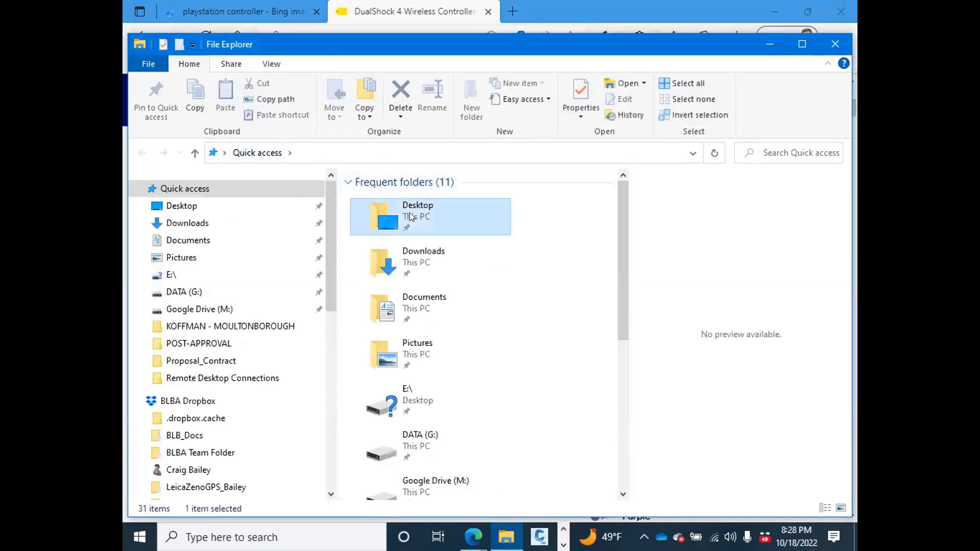
{"action": "double_click", "coordinate": [410, 217]}
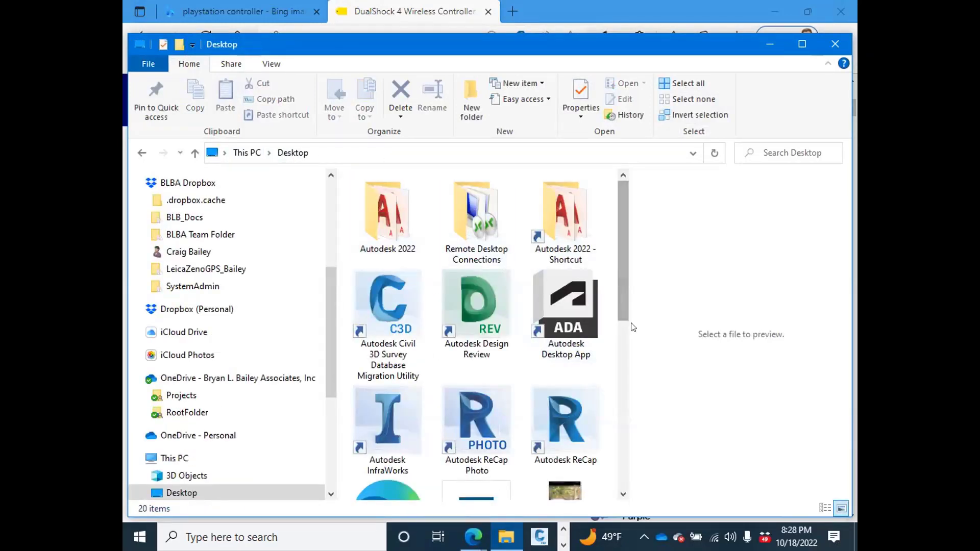
{"action": "right_click", "coordinate": [610, 356]}
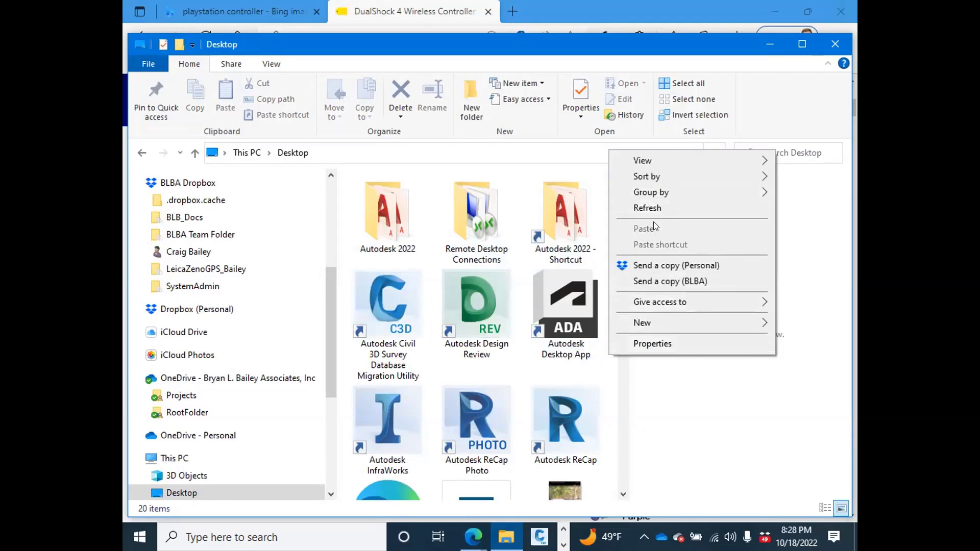
{"action": "left_click", "coordinate": [792, 38]}
{"action": "left_click", "coordinate": [765, 42]}
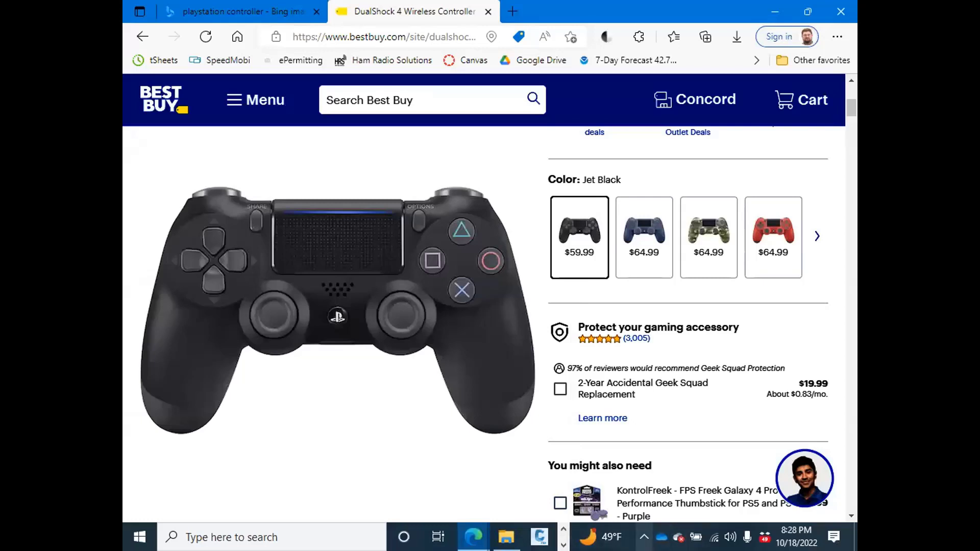
Bring up Snagit and capture the screen region around the game controller picture on the web page.
{"action": "left_click", "coordinate": [643, 537]}
{"action": "left_click", "coordinate": [601, 451]}
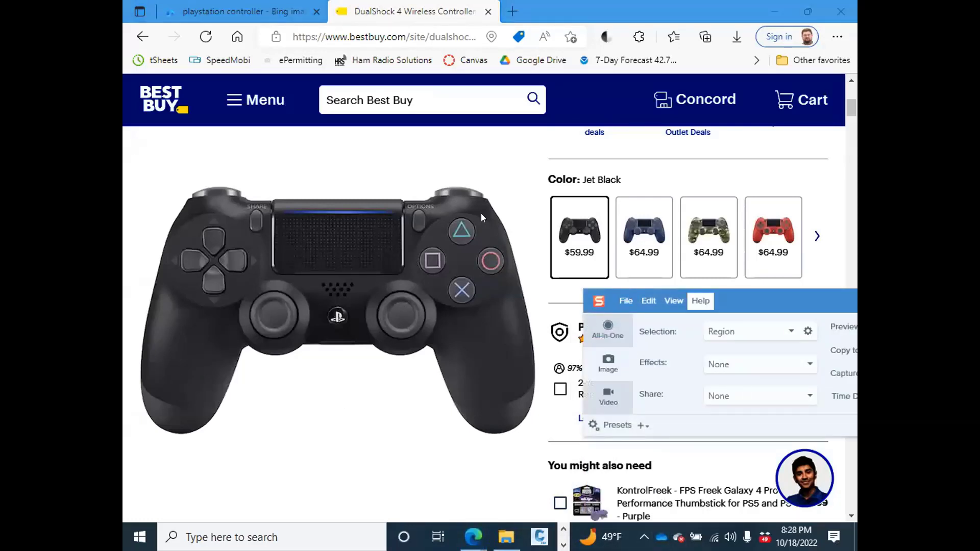
{"action": "left_click", "coordinate": [747, 295]}
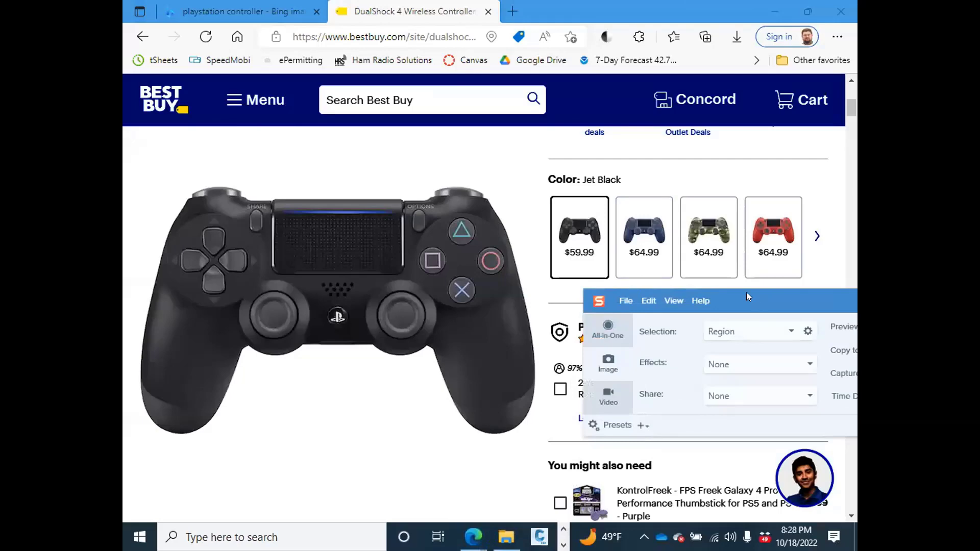
{"action": "left_click_drag", "start_coordinate": [746, 292], "coordinate": [440, 98]}
{"action": "left_click", "coordinate": [734, 167]}
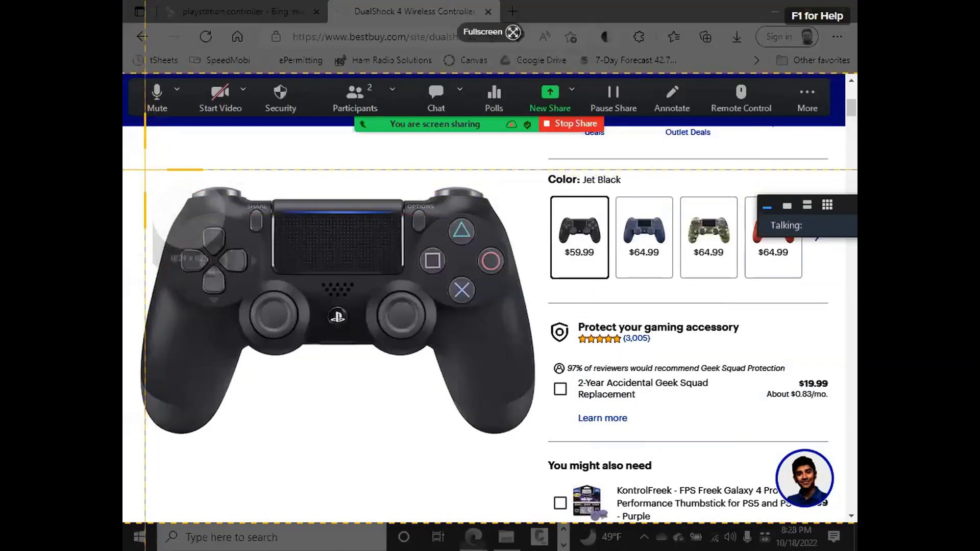
{"action": "left_click_drag", "start_coordinate": [134, 161], "coordinate": [533, 441]}
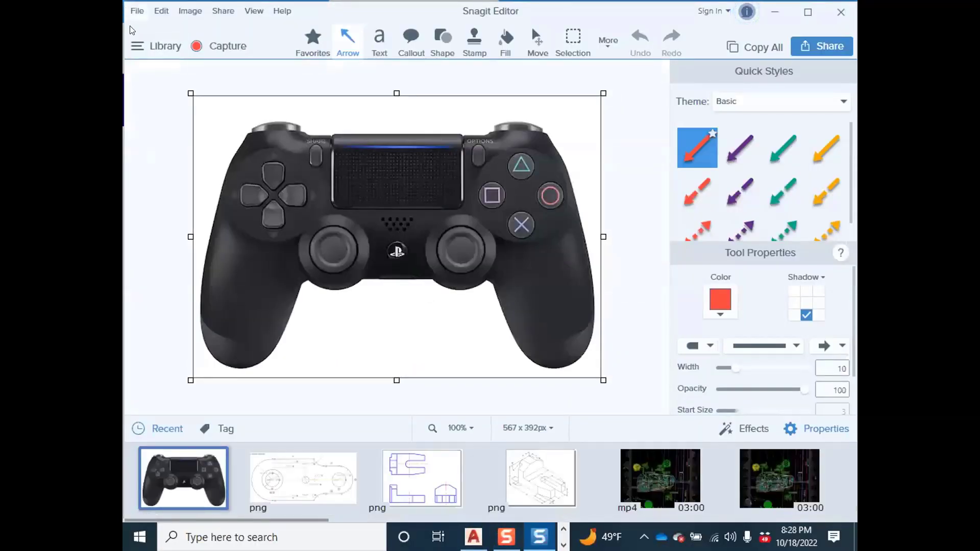
Save the controller capture to the Desktop as a PNG named topview.
{"action": "left_click", "coordinate": [137, 11]}
{"action": "left_click", "coordinate": [157, 97]}
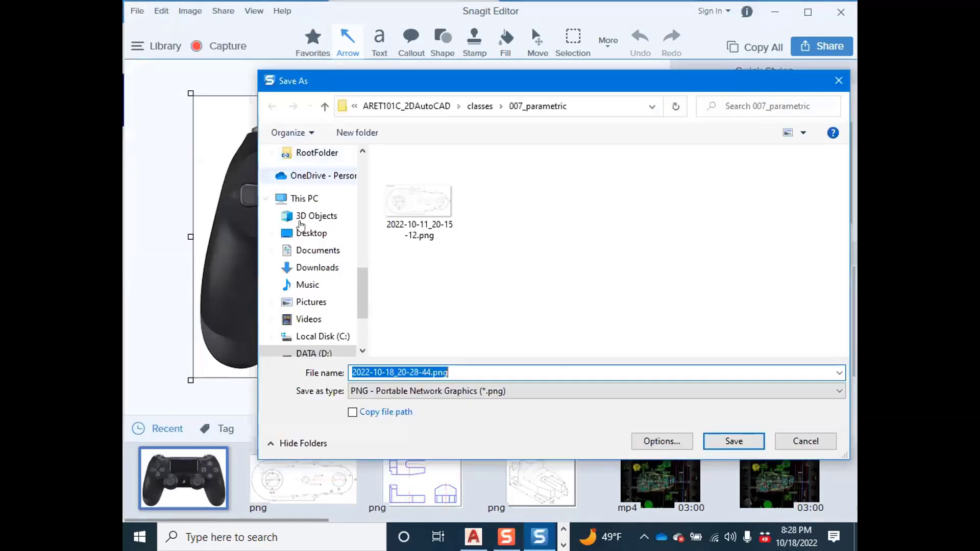
{"action": "scroll", "coordinate": [325, 311], "scroll_direction": "up", "scroll_amount": 8}
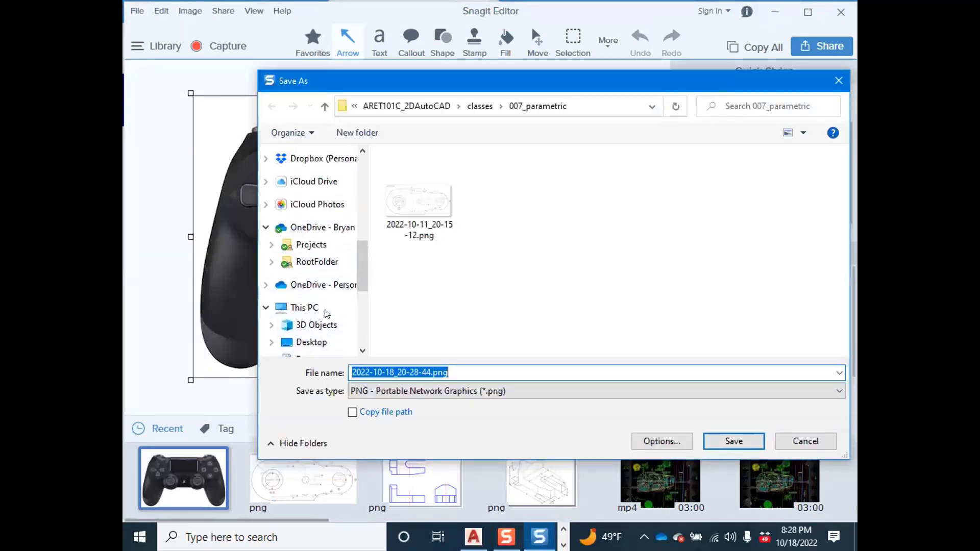
{"action": "scroll", "coordinate": [323, 296], "scroll_direction": "up", "scroll_amount": 2}
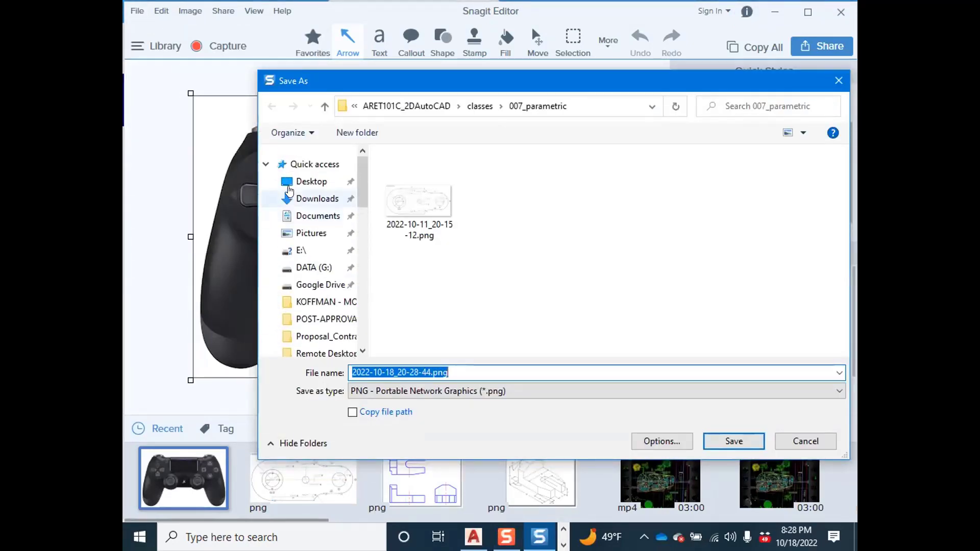
{"action": "left_click", "coordinate": [311, 182]}
{"action": "type", "text": "topview"}
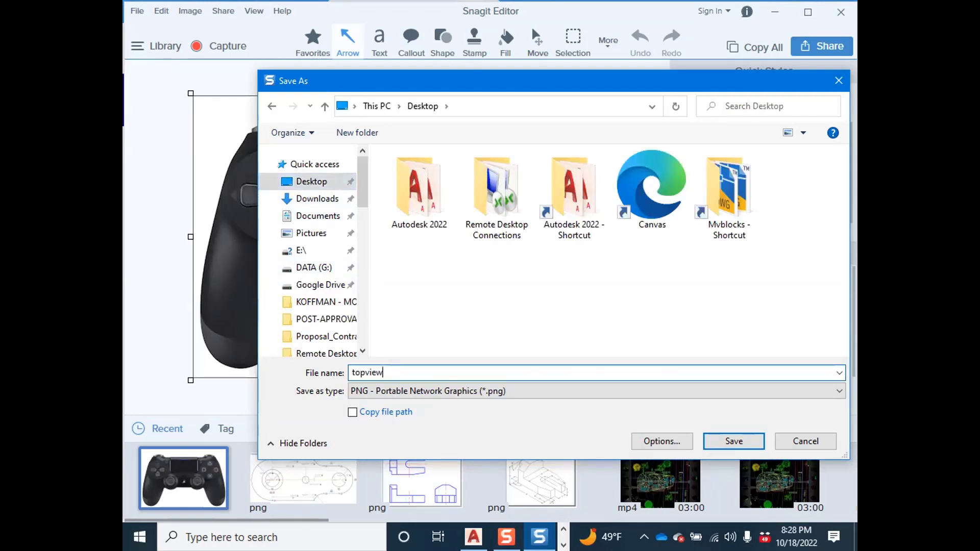
{"action": "key", "text": "Return"}
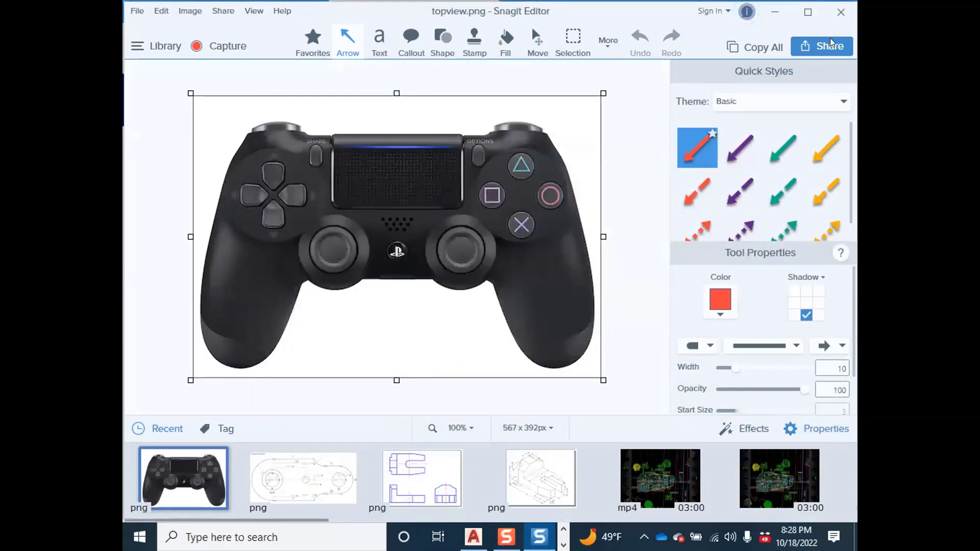
Minimize the Snagit editor, return to AutoCAD and close the Block Editor, saving the door block changes.
{"action": "left_click", "coordinate": [780, 13]}
{"action": "left_click", "coordinate": [766, 8]}
{"action": "left_click", "coordinate": [769, 11]}
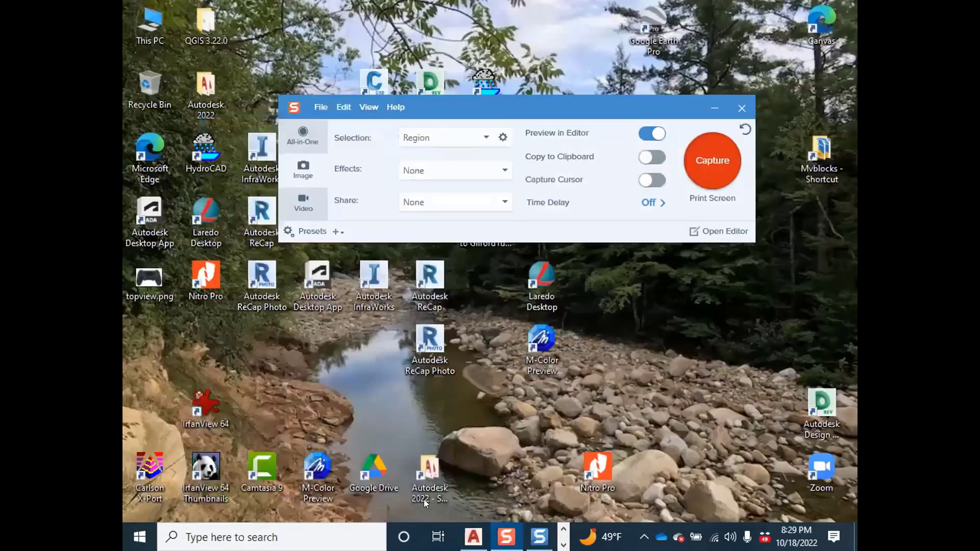
{"action": "left_click", "coordinate": [473, 537]}
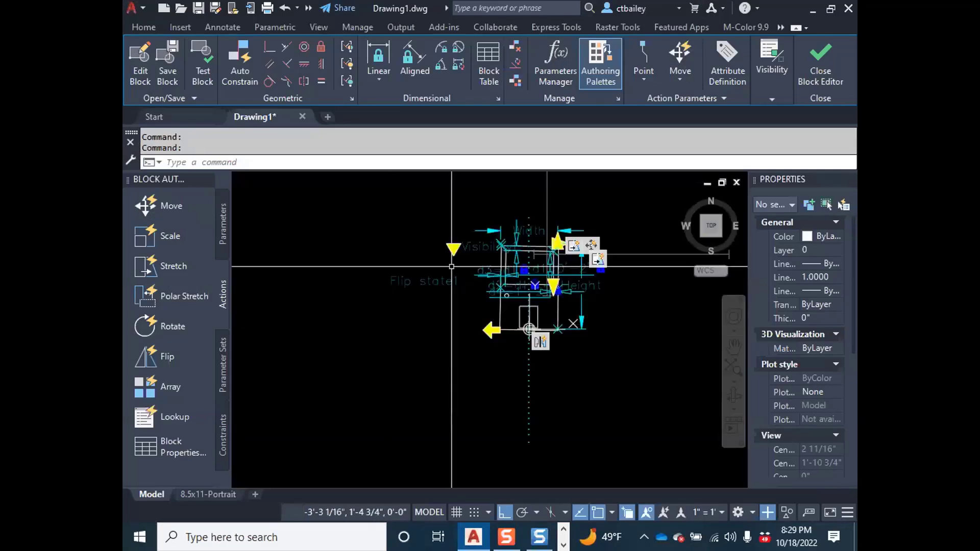
{"action": "left_click", "coordinate": [816, 55]}
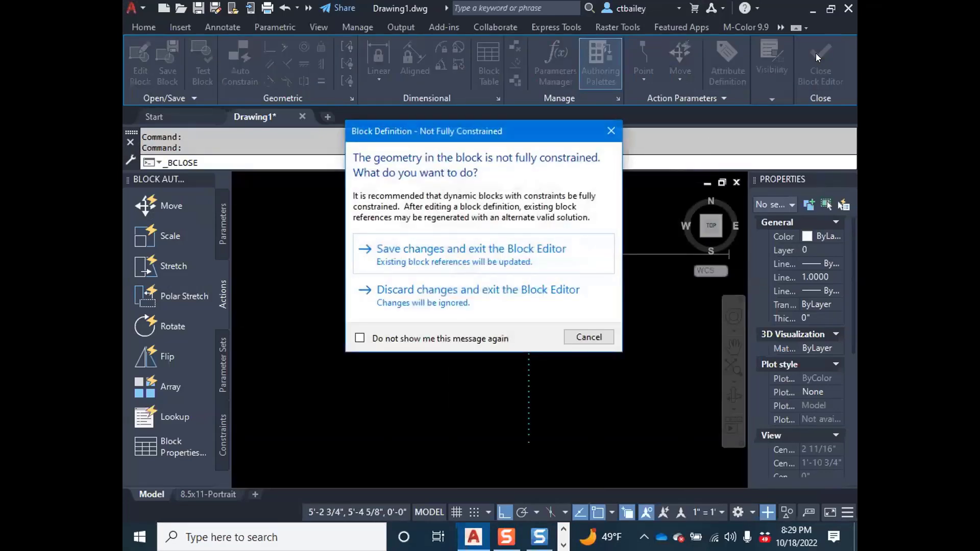
{"action": "left_click", "coordinate": [404, 248]}
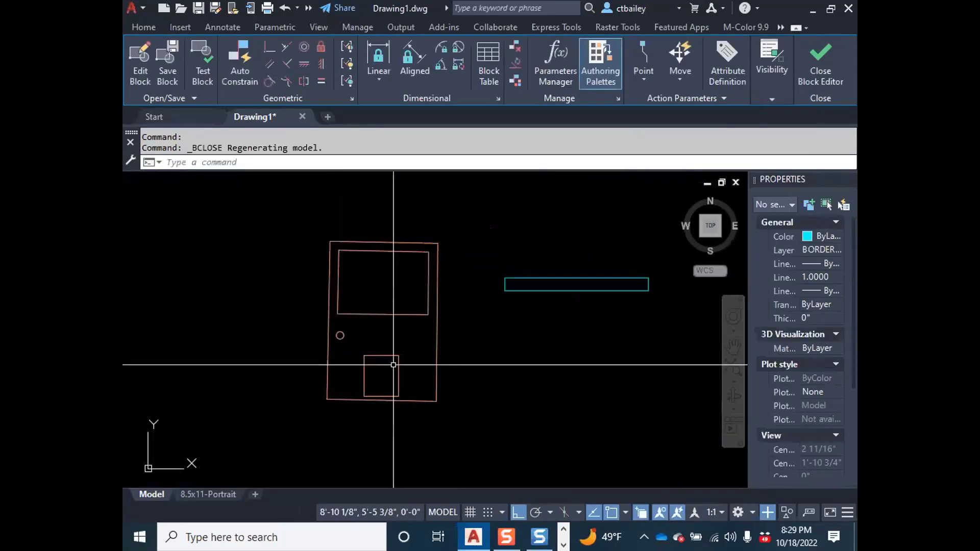
Make Notes the current layer and close the layer manager.
{"action": "scroll", "coordinate": [399, 322], "scroll_direction": "down", "scroll_amount": 3}
{"action": "type", "text": "la"}
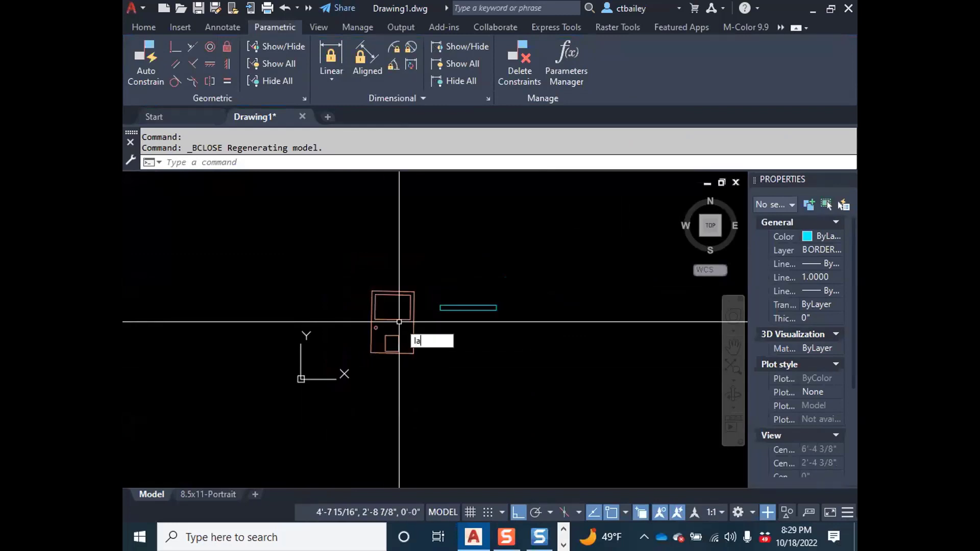
{"action": "key", "text": "Return"}
{"action": "scroll", "coordinate": [382, 269], "scroll_direction": "down", "scroll_amount": 1}
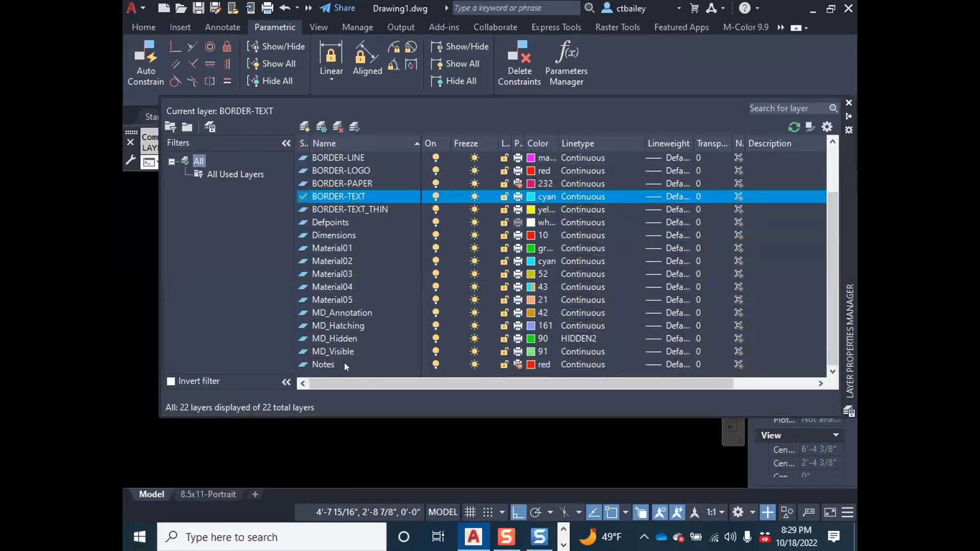
{"action": "double_click", "coordinate": [322, 362]}
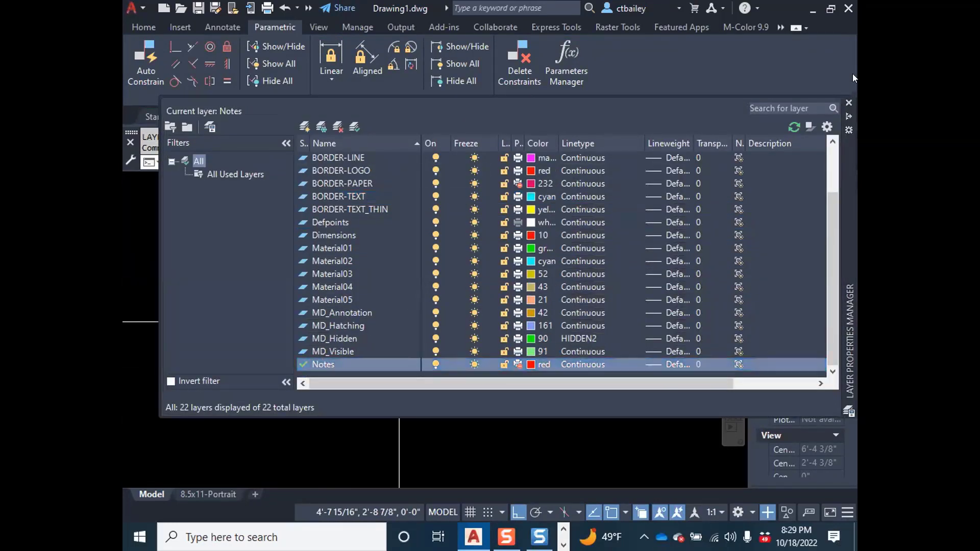
{"action": "left_click", "coordinate": [848, 103]}
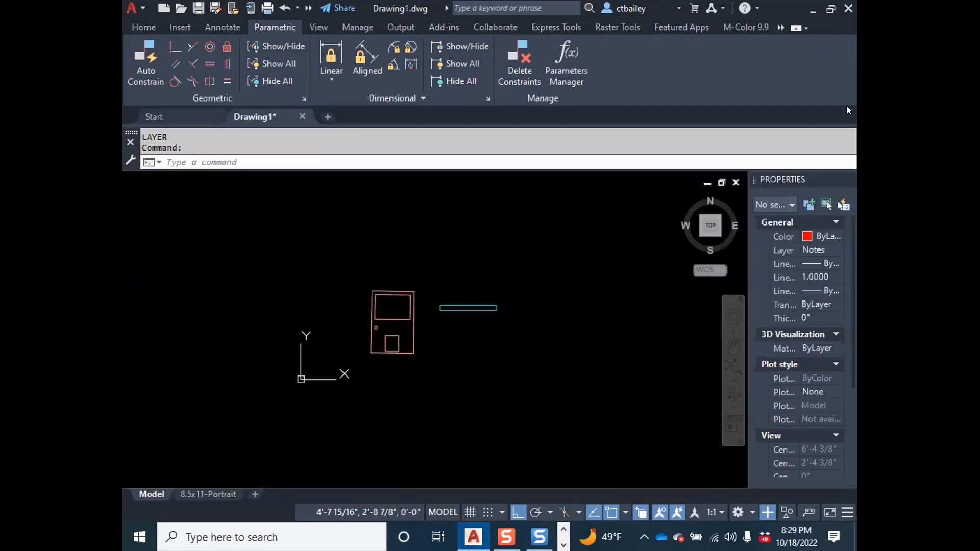
Attach the Desktop image topview.png as an external reference with relative path and on-screen insertion point and scale.
{"action": "type", "text": "xref"}
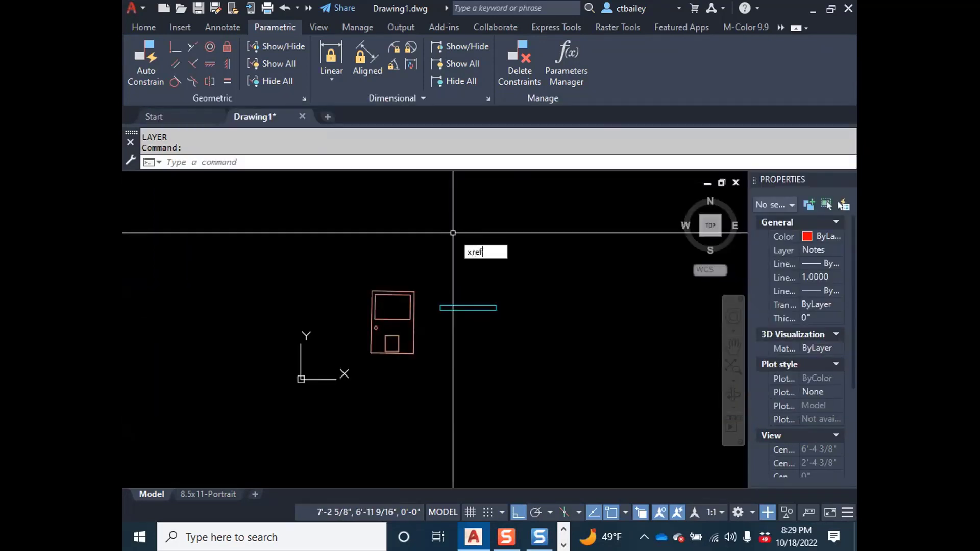
{"action": "key", "text": "Return"}
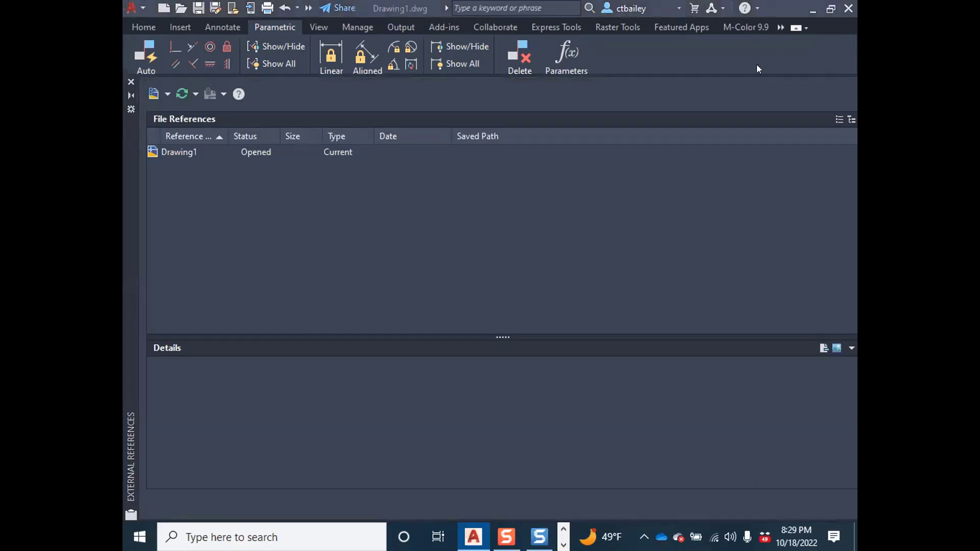
{"action": "left_click", "coordinate": [169, 94]}
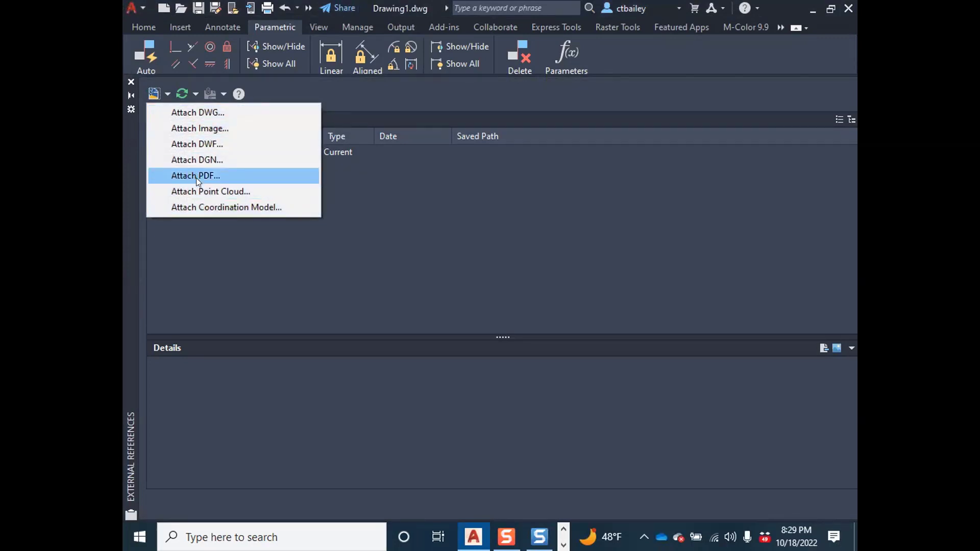
{"action": "left_click", "coordinate": [218, 129]}
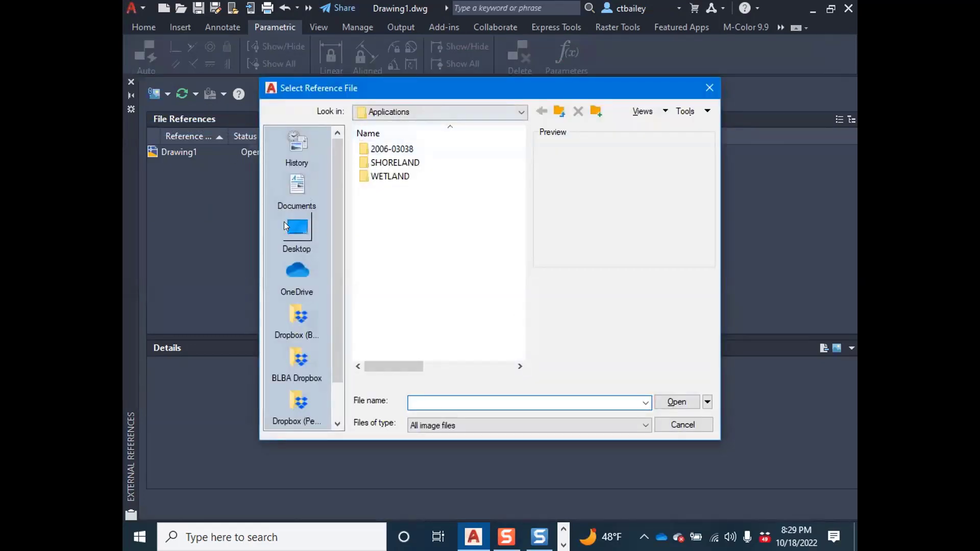
{"action": "left_click", "coordinate": [297, 227]}
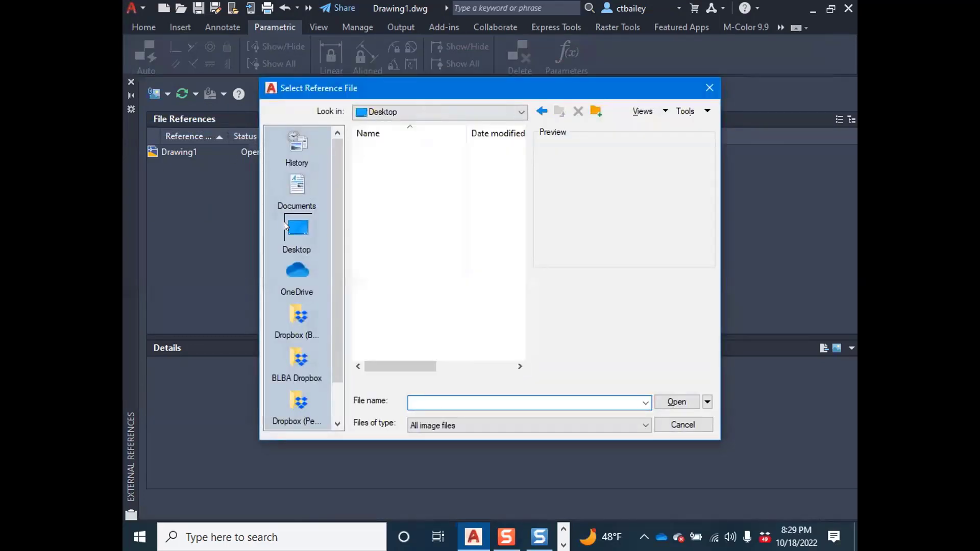
{"action": "scroll", "coordinate": [423, 301], "scroll_direction": "down", "scroll_amount": 1}
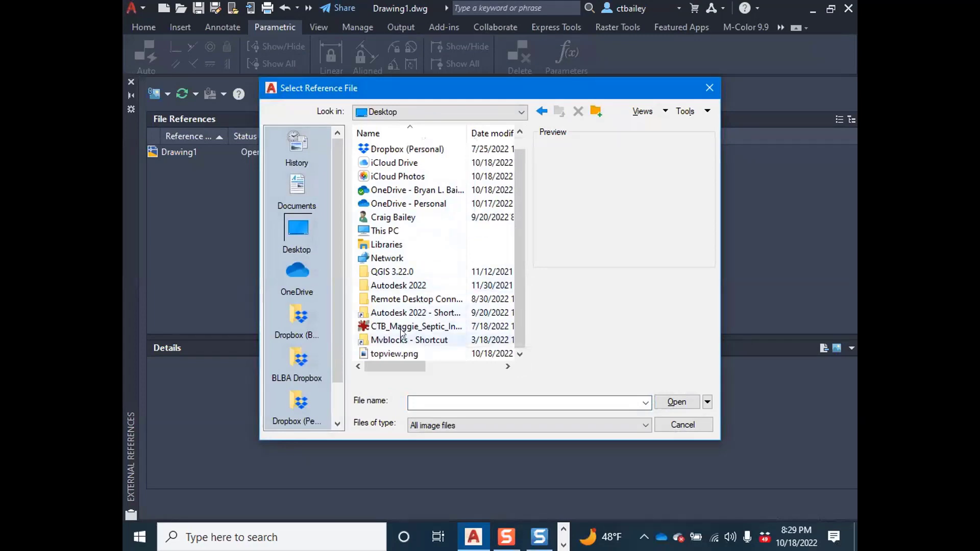
{"action": "left_click", "coordinate": [393, 353]}
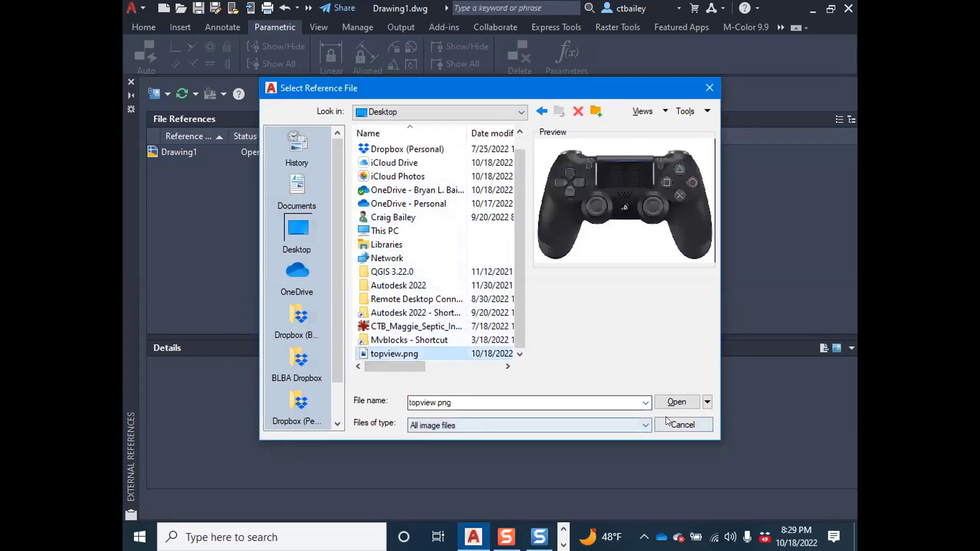
{"action": "left_click", "coordinate": [676, 402]}
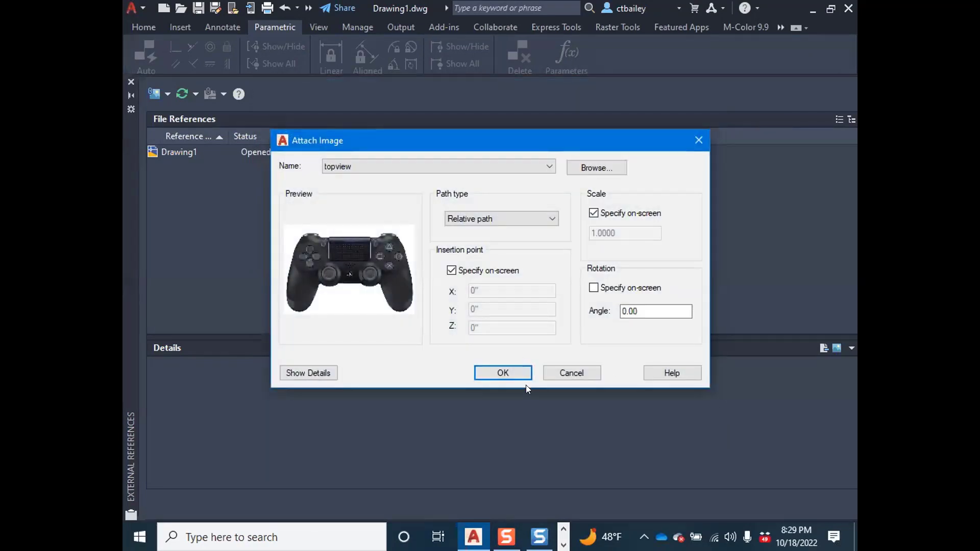
{"action": "left_click", "coordinate": [508, 372]}
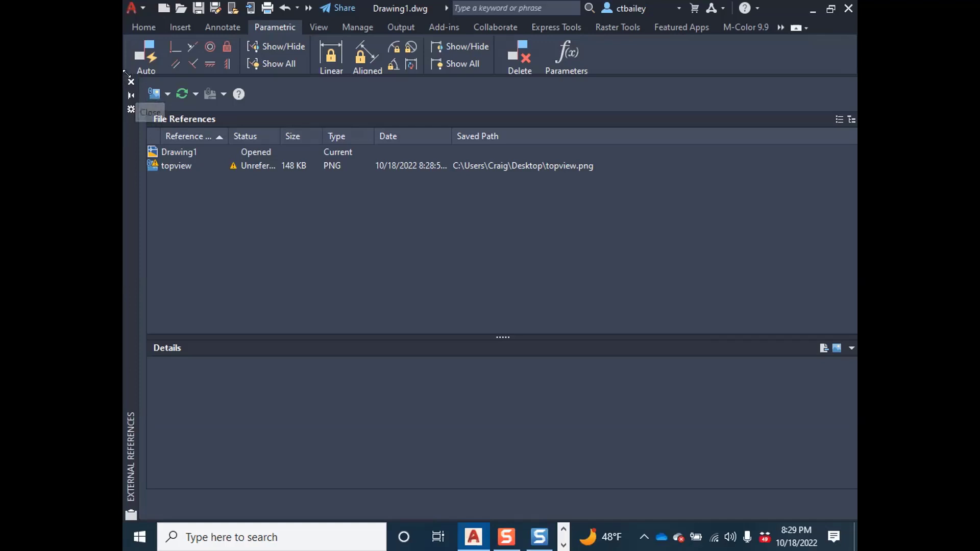
Place the controller image in the empty area left of the door at scale factor 1 and close the External References palette.
{"action": "left_click_drag", "start_coordinate": [126, 74], "coordinate": [286, 199]}
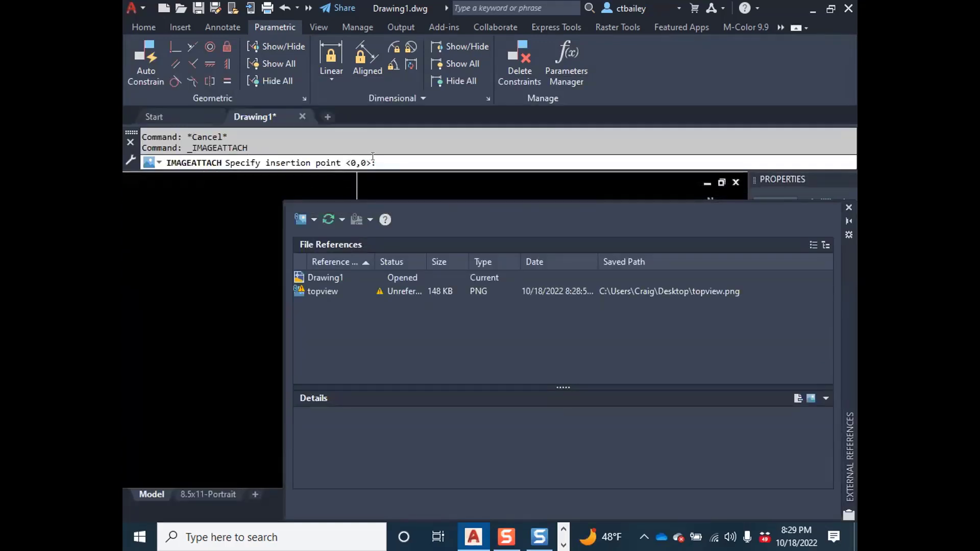
{"action": "scroll", "coordinate": [192, 264], "scroll_direction": "up", "scroll_amount": 2}
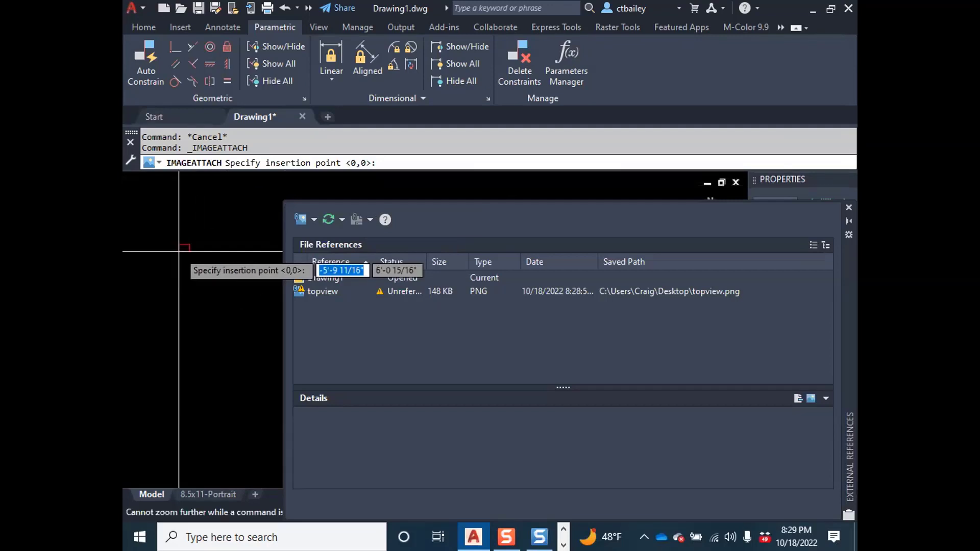
{"action": "left_click", "coordinate": [195, 275]}
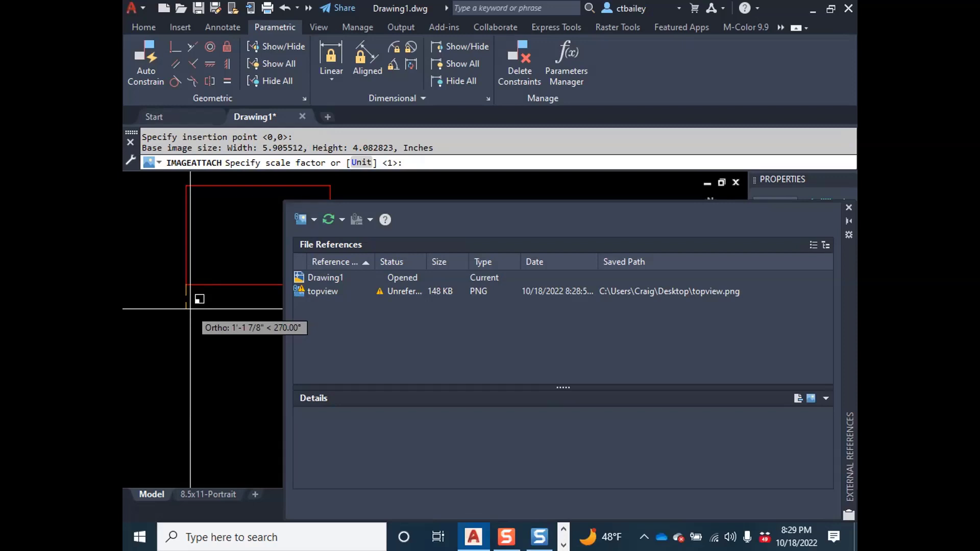
{"action": "key", "text": "Return"}
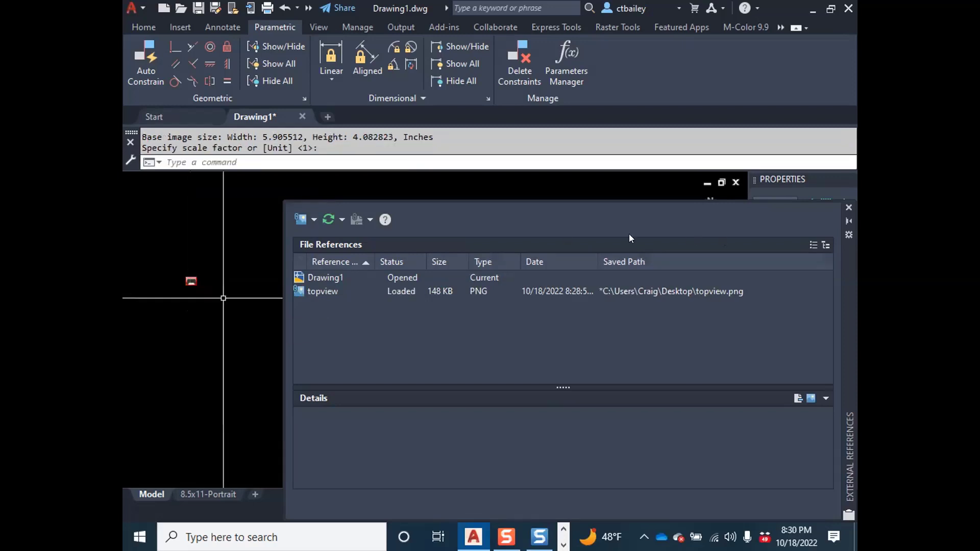
{"action": "left_click_drag", "start_coordinate": [849, 344], "coordinate": [664, 318]}
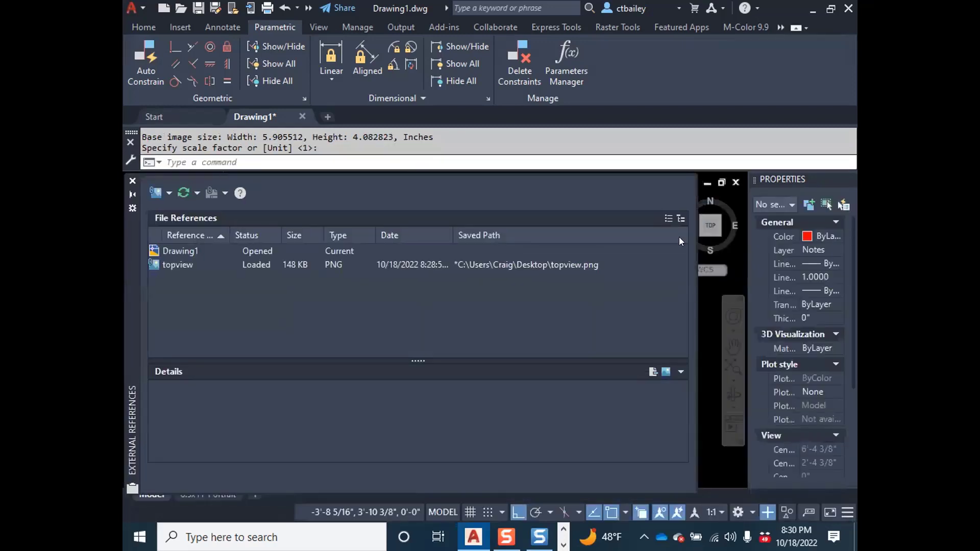
{"action": "left_click", "coordinate": [132, 182]}
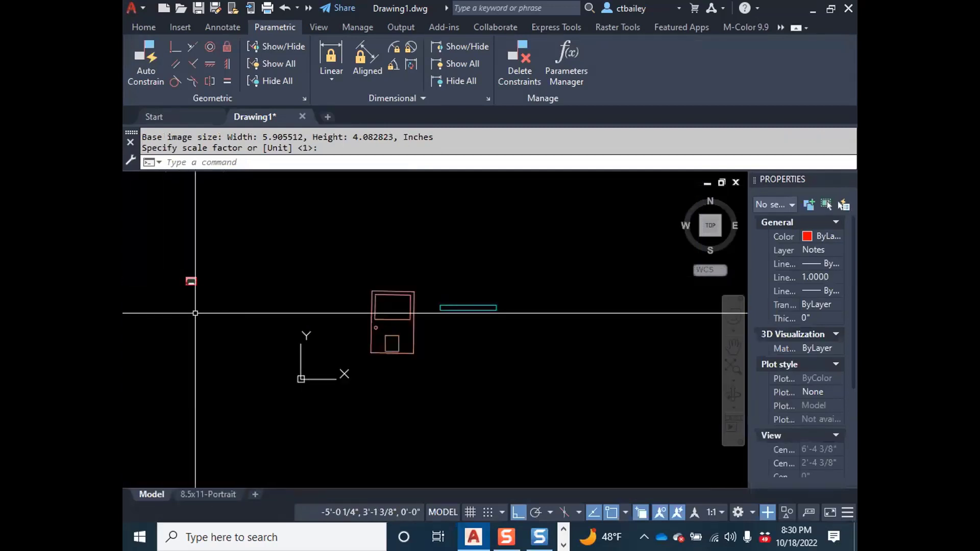
Draw a horizontal polyline below the controller image, with a first segment about 5 11/16" long matching its width and a short extension to the right.
{"action": "scroll", "coordinate": [181, 279], "scroll_direction": "up", "scroll_amount": 10}
{"action": "scroll", "coordinate": [204, 229], "scroll_direction": "up", "scroll_amount": 2}
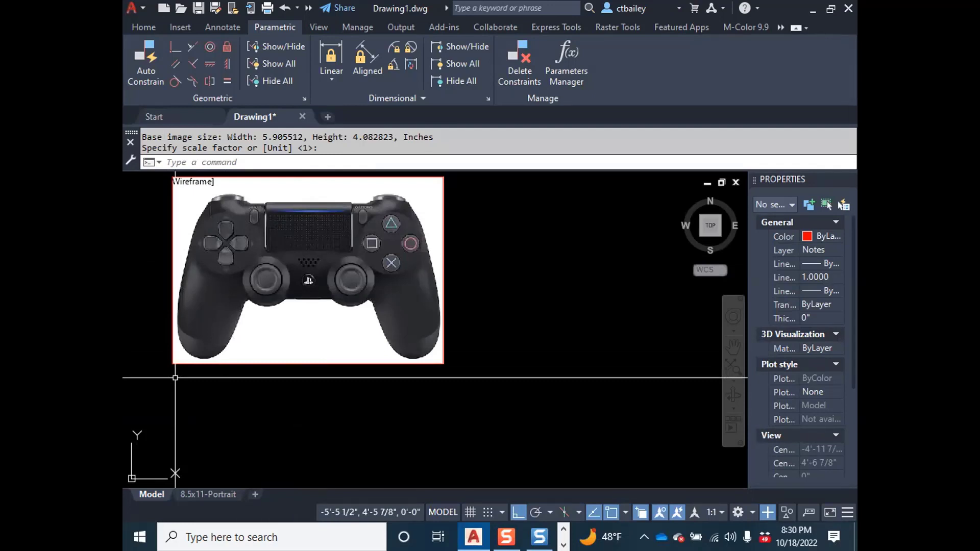
{"action": "type", "text": "PL"}
{"action": "key", "text": "Return"}
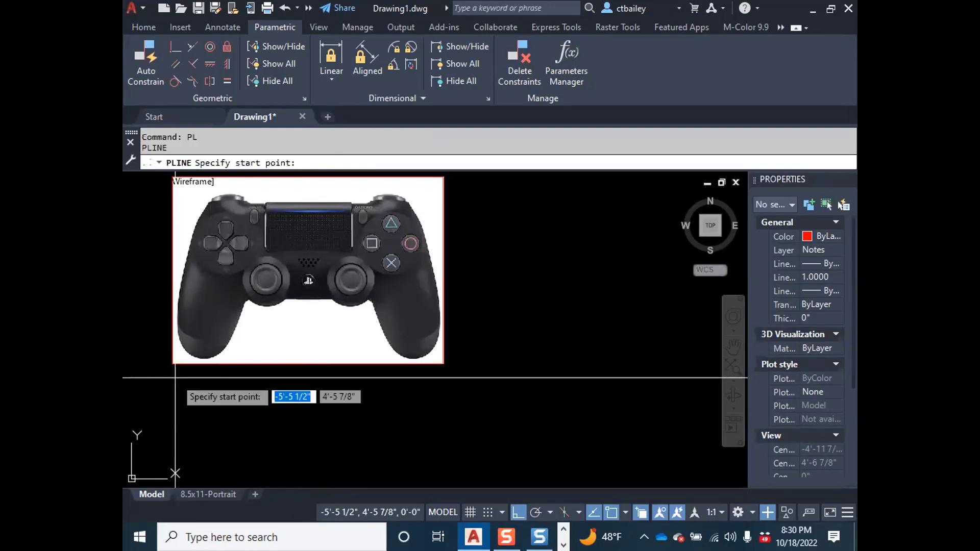
{"action": "left_click", "coordinate": [177, 413]}
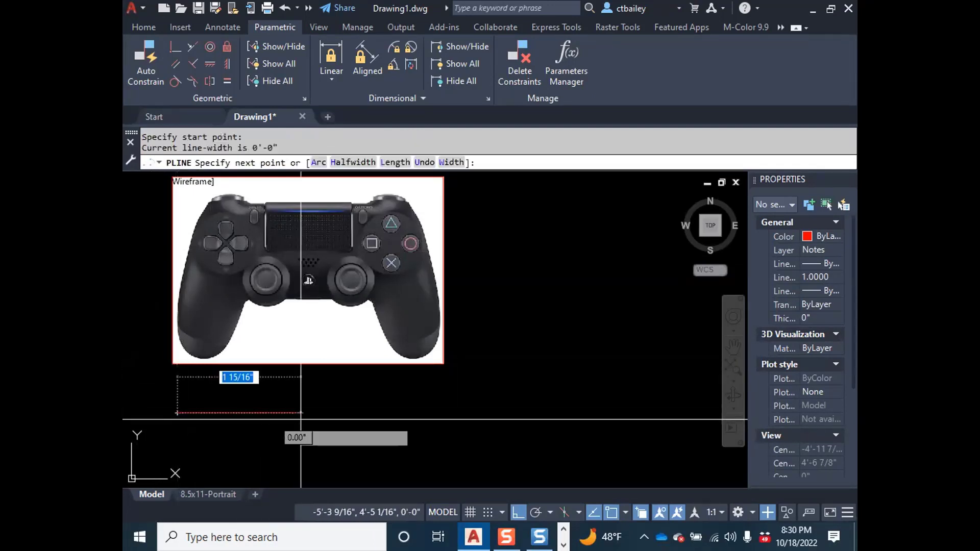
{"action": "left_click", "coordinate": [439, 412]}
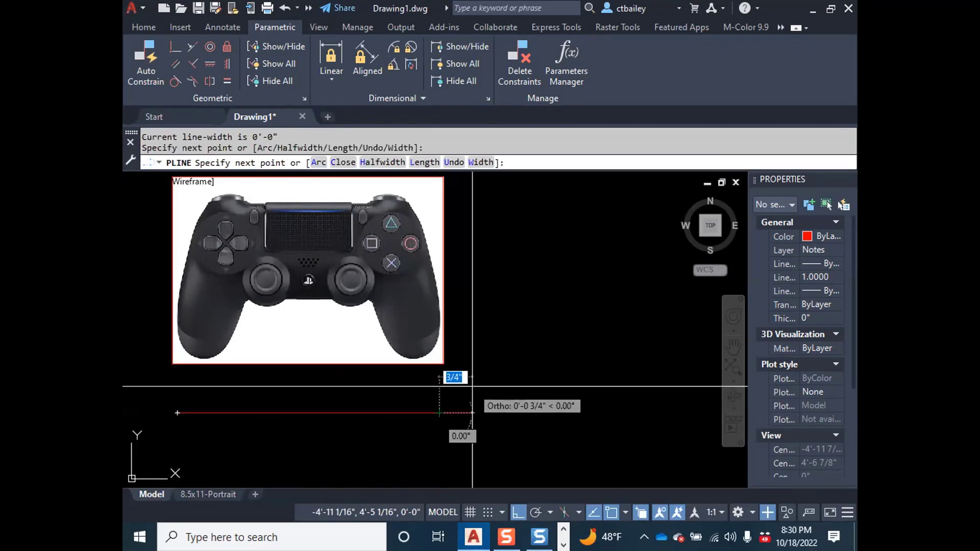
{"action": "left_click", "coordinate": [467, 408]}
{"action": "key", "text": "Escape"}
{"action": "key", "text": "Escape"}
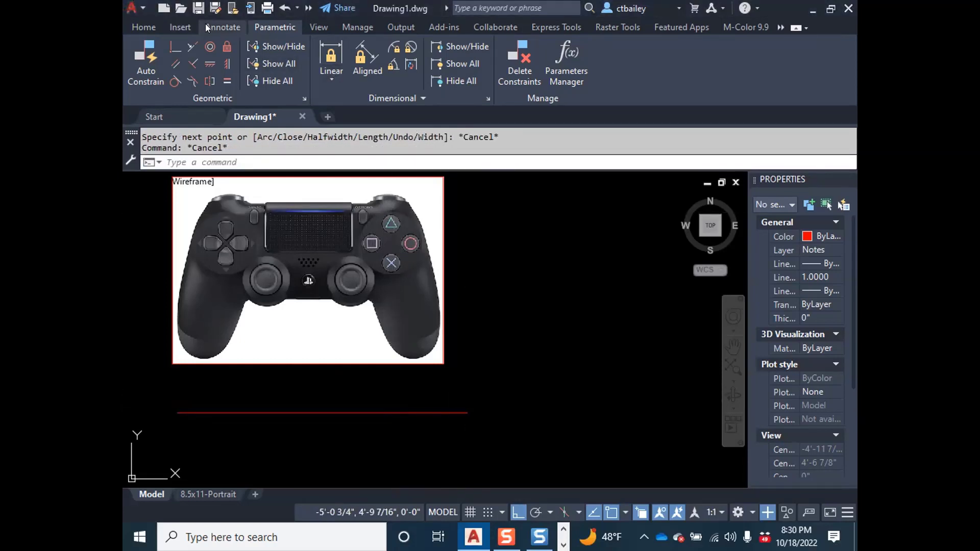
Dimension the long first segment of the polyline, placing the dimension between the line and the controller image.
{"action": "left_click", "coordinate": [236, 26]}
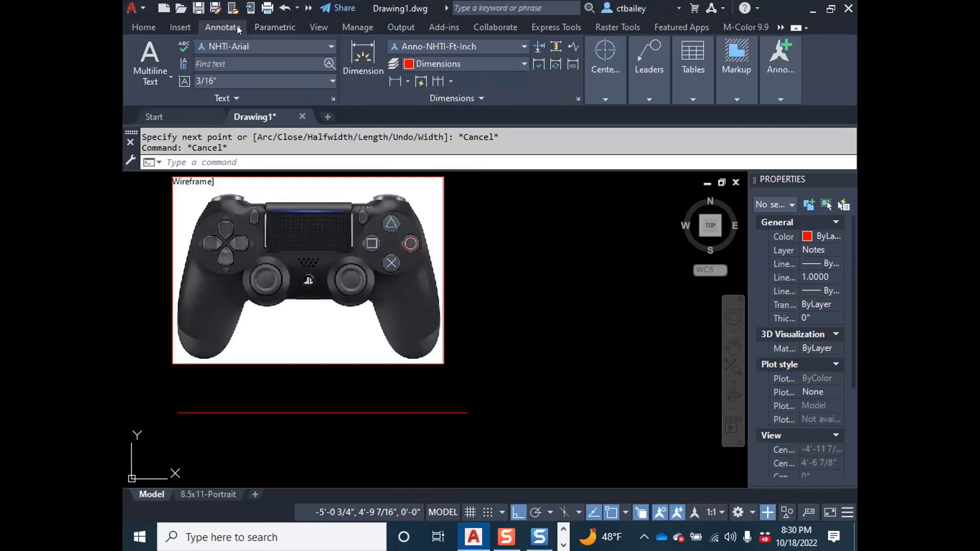
{"action": "left_click", "coordinate": [366, 57]}
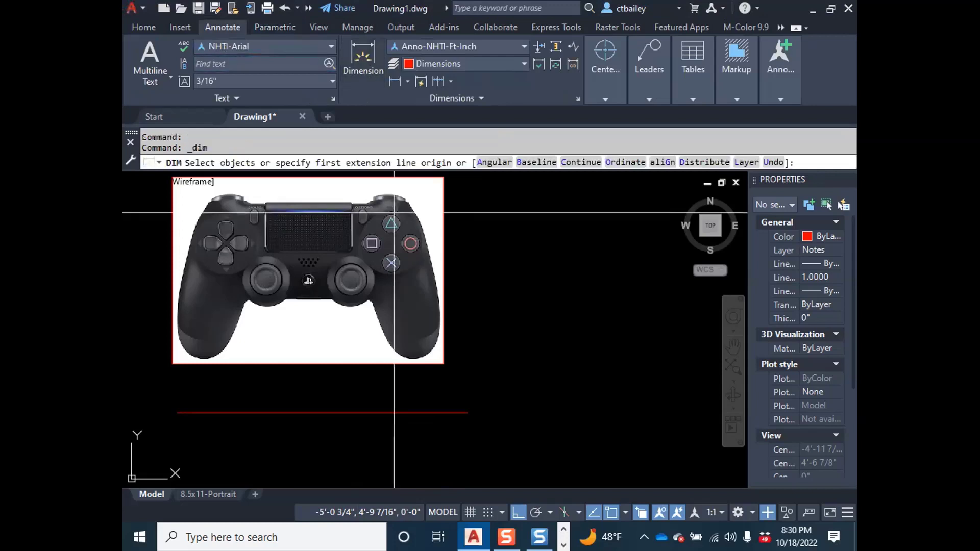
{"action": "left_click", "coordinate": [286, 411]}
{"action": "left_click", "coordinate": [301, 392]}
{"action": "scroll", "coordinate": [301, 393], "scroll_direction": "up", "scroll_amount": 3}
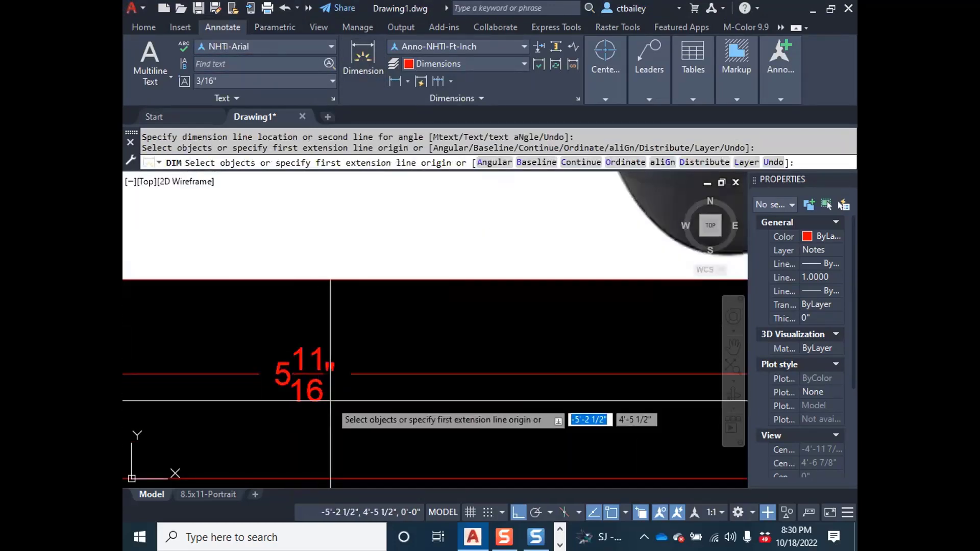
{"action": "key", "text": "Escape"}
{"action": "key", "text": "Escape"}
{"action": "scroll", "coordinate": [329, 390], "scroll_direction": "down", "scroll_amount": 5}
{"action": "scroll", "coordinate": [328, 357], "scroll_direction": "up", "scroll_amount": 4}
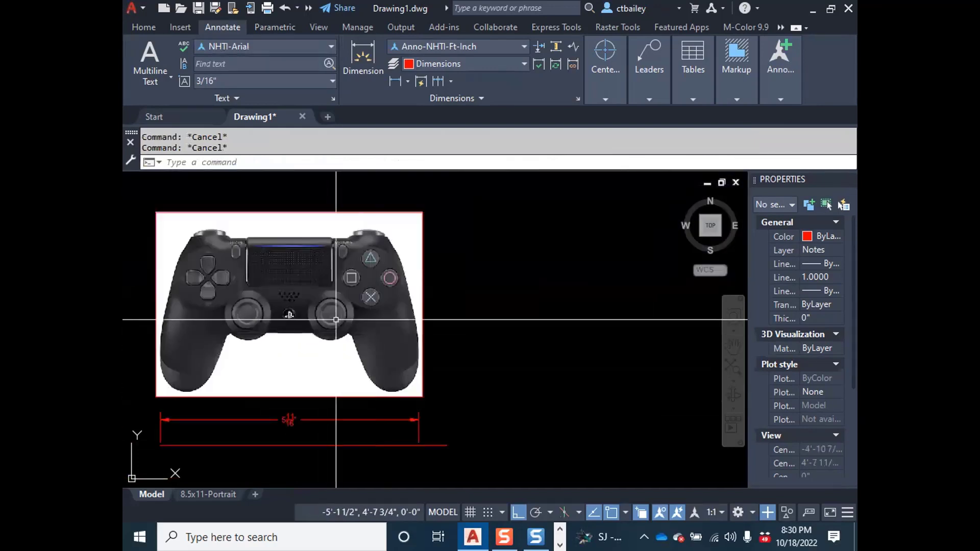
Make Material02 the current layer and close the layer manager.
{"action": "scroll", "coordinate": [515, 342], "scroll_direction": "down", "scroll_amount": 3}
{"action": "type", "text": "la"}
{"action": "key", "text": "Return"}
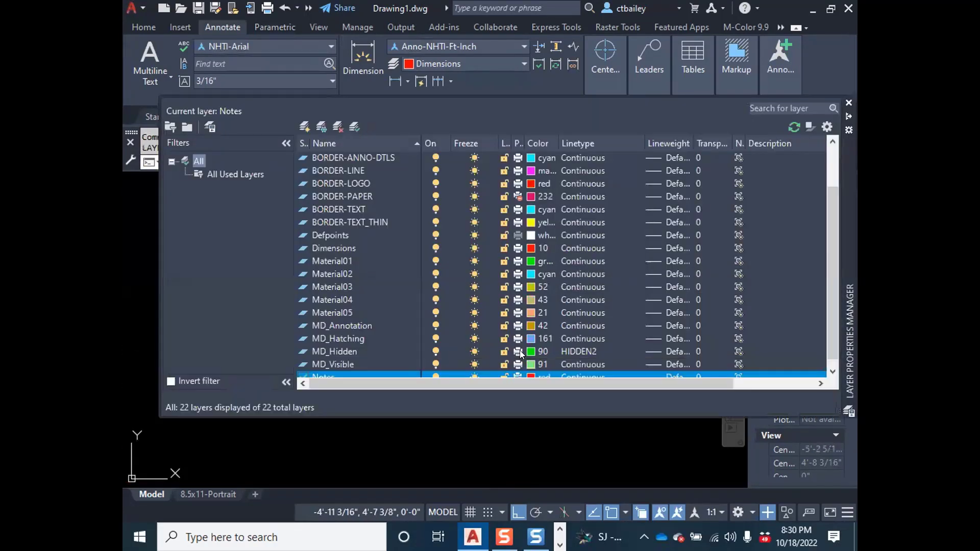
{"action": "double_click", "coordinate": [335, 274]}
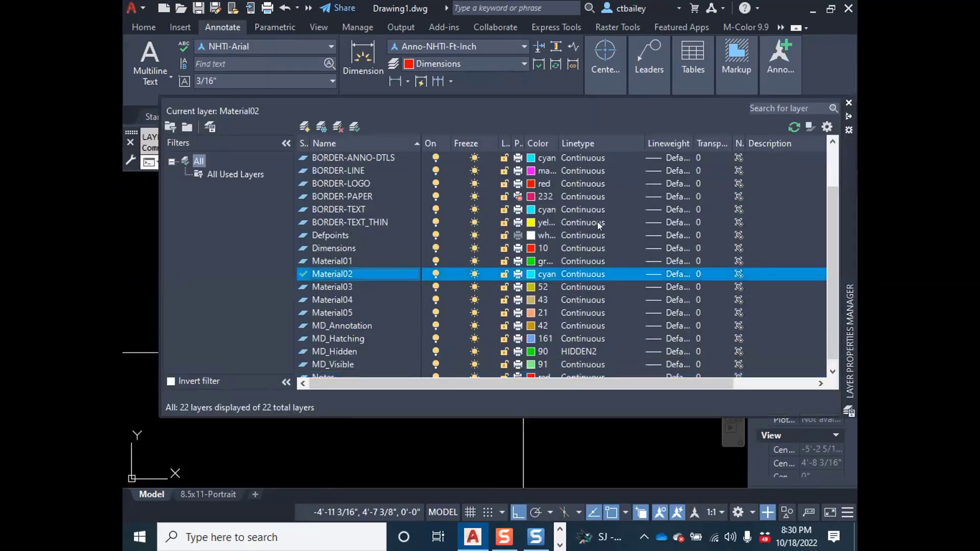
{"action": "left_click", "coordinate": [849, 103]}
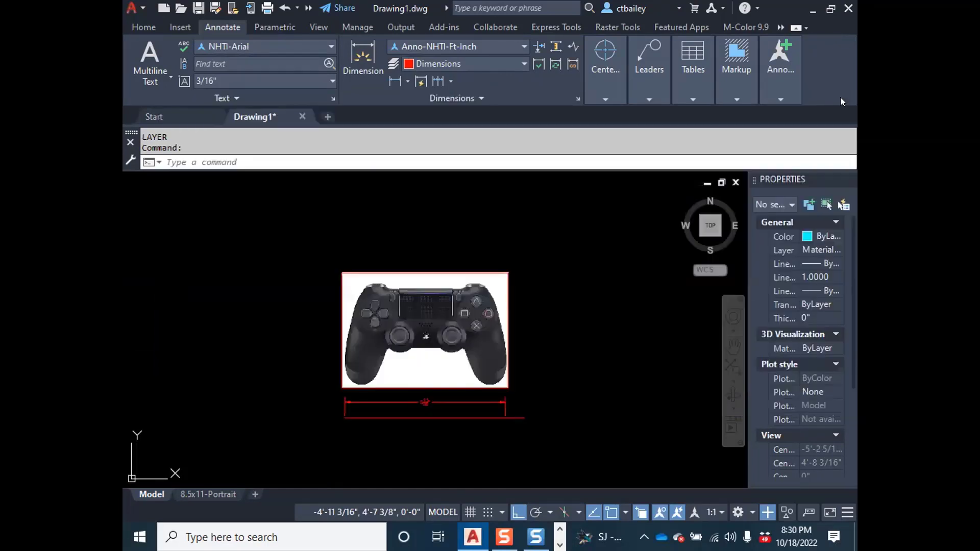
{"action": "type", "text": "pl"}
{"action": "key", "text": "Return"}
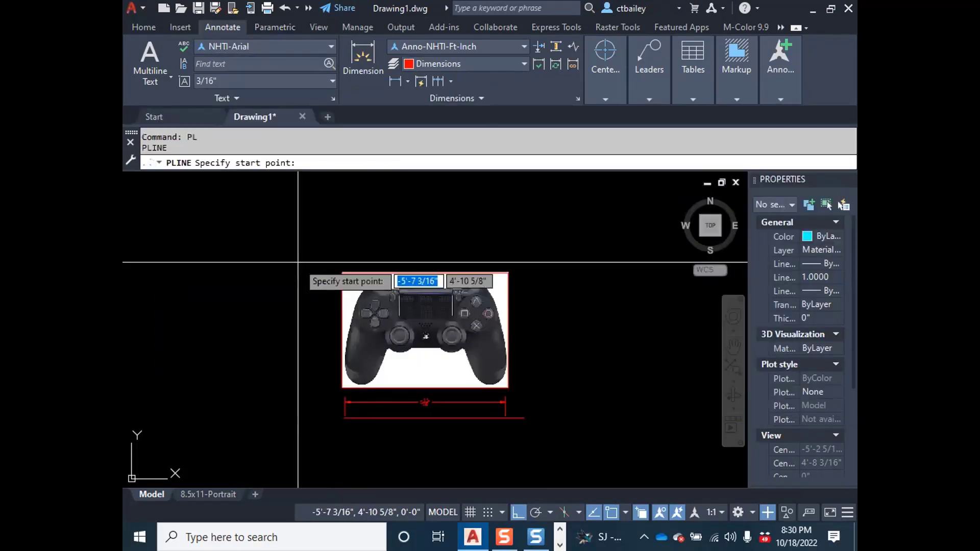
{"action": "scroll", "coordinate": [327, 329], "scroll_direction": "up", "scroll_amount": 2}
{"action": "left_click", "coordinate": [351, 421]}
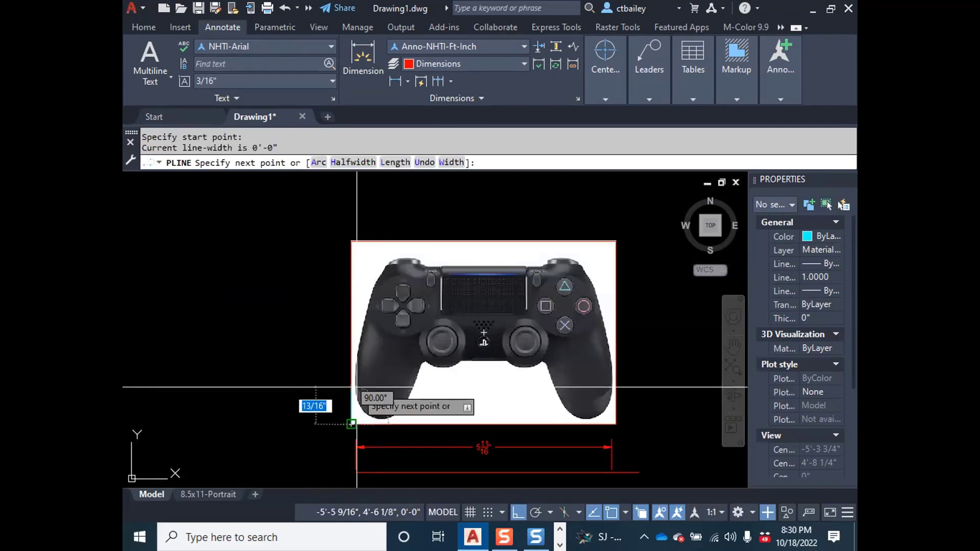
{"action": "key", "text": "Escape"}
Turn off object snap and draw a horizontal polyline about 6 7/16" long over the existing line below the image.
{"action": "key", "text": "Return"}
{"action": "key", "text": "F3"}
{"action": "left_click", "coordinate": [351, 471]}
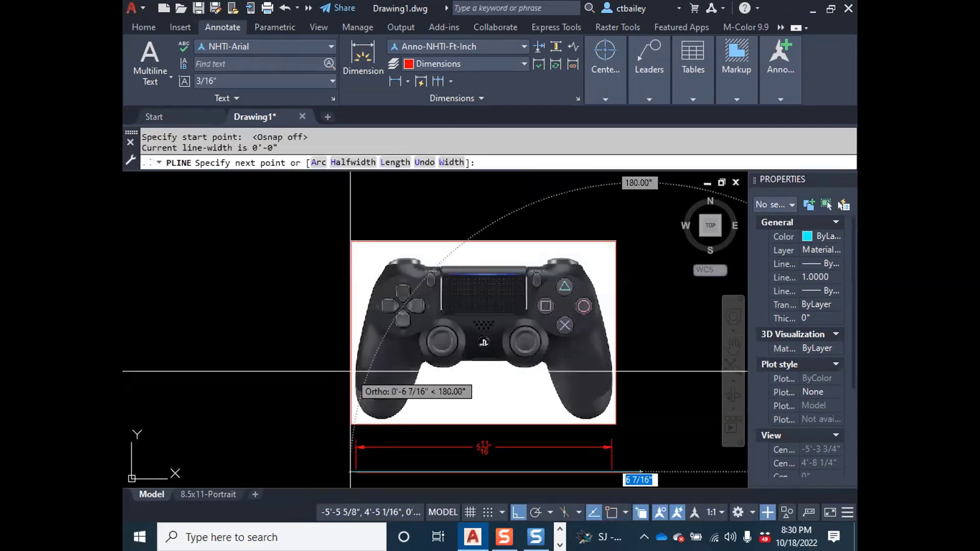
{"action": "key", "text": "Escape"}
{"action": "key", "text": "Return"}
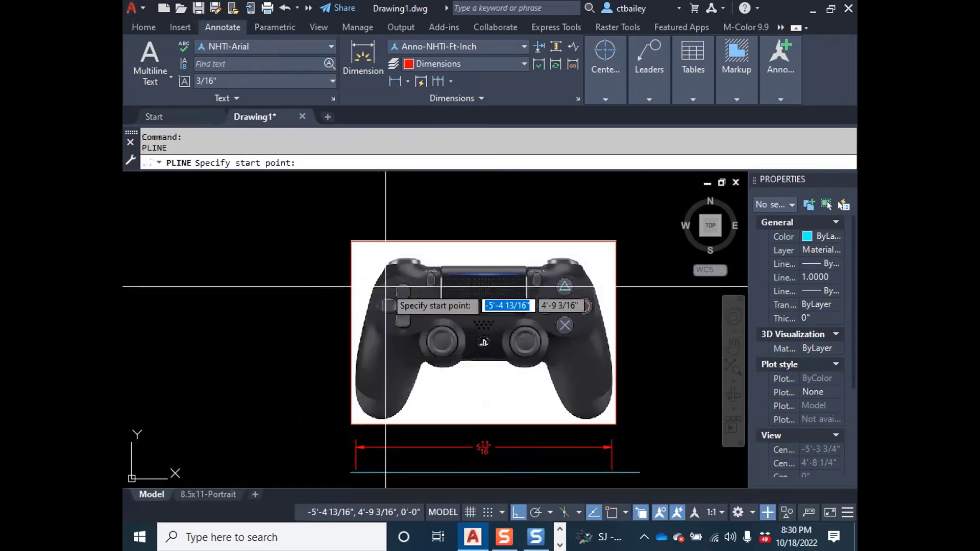
{"action": "key", "text": "F8"}
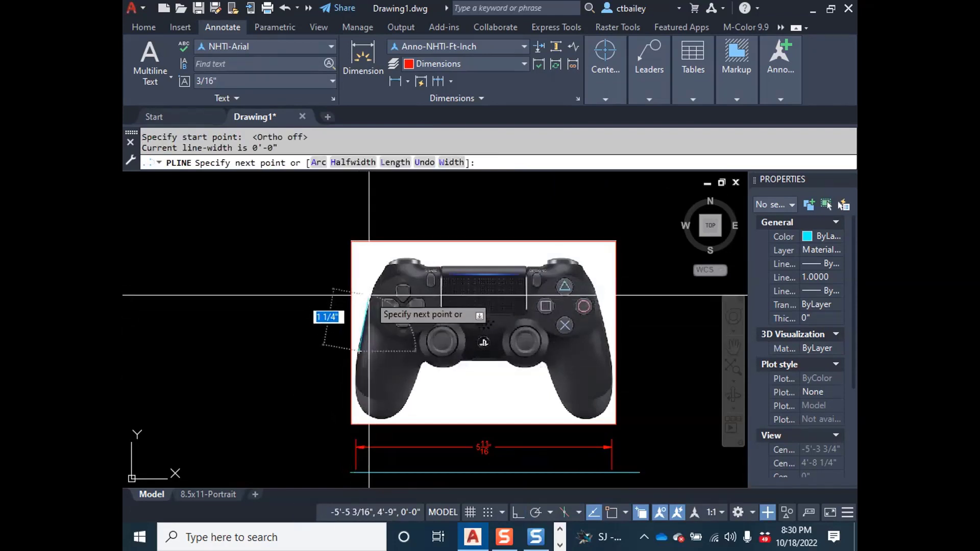
{"action": "left_click", "coordinate": [359, 351]}
{"action": "scroll", "coordinate": [369, 316], "scroll_direction": "up", "scroll_amount": 3}
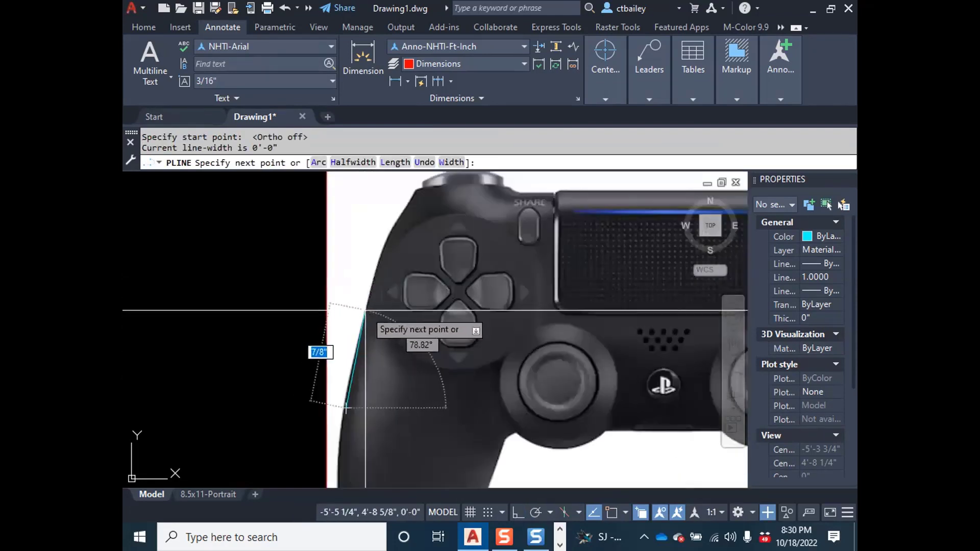
{"action": "scroll", "coordinate": [368, 293], "scroll_direction": "down", "scroll_amount": 3}
{"action": "key", "text": "Escape"}
Start a polyline at the touchpad's top centre and trace straight segments past its right corner and along the edge above OPTIONS.
{"action": "key", "text": "Return"}
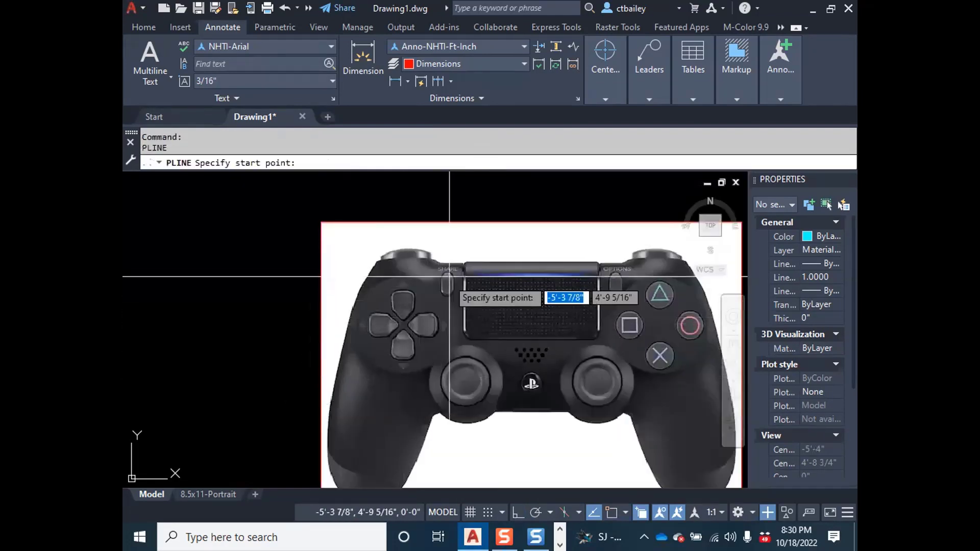
{"action": "left_click", "coordinate": [523, 262]}
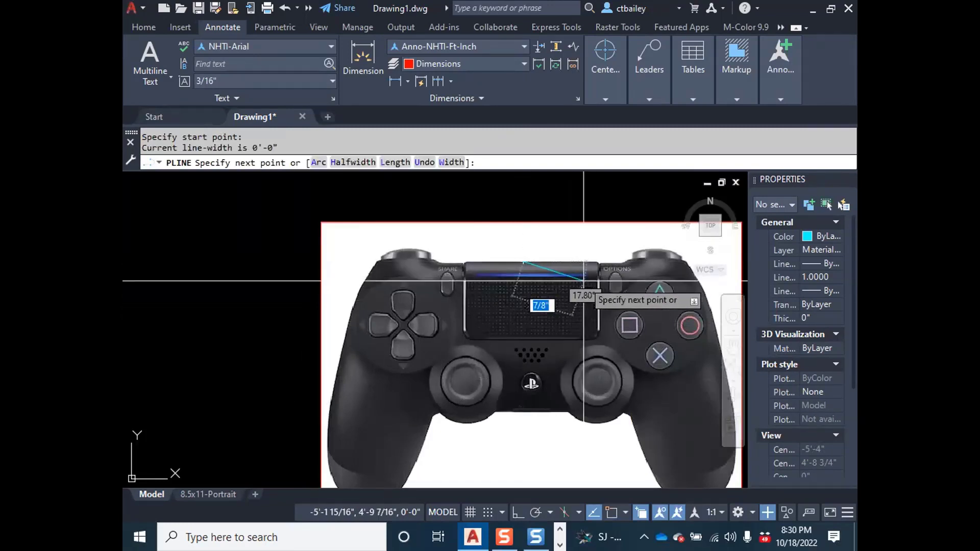
{"action": "key", "text": "F8"}
{"action": "scroll", "coordinate": [600, 266], "scroll_direction": "up", "scroll_amount": 2}
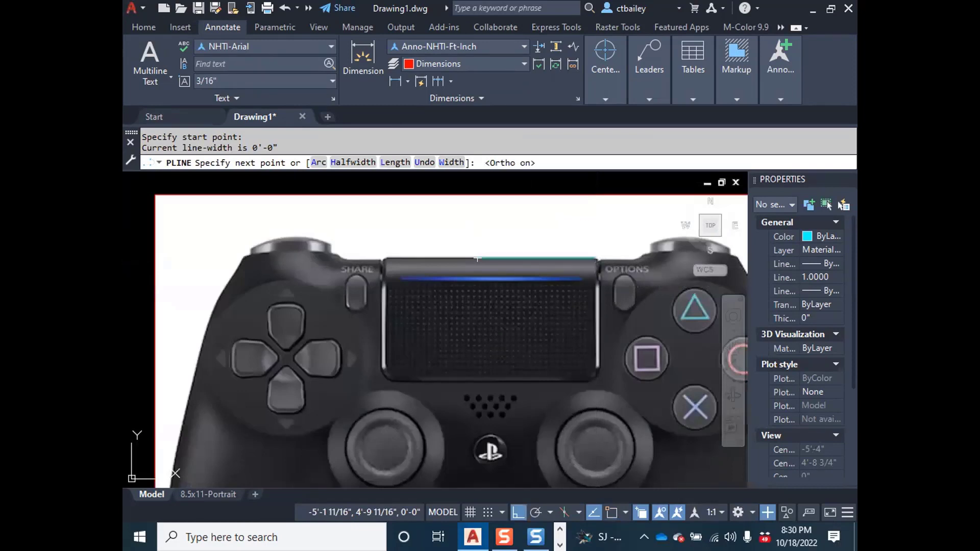
{"action": "left_click", "coordinate": [595, 258]}
{"action": "key", "text": "F8"}
{"action": "scroll", "coordinate": [603, 268], "scroll_direction": "up", "scroll_amount": 2}
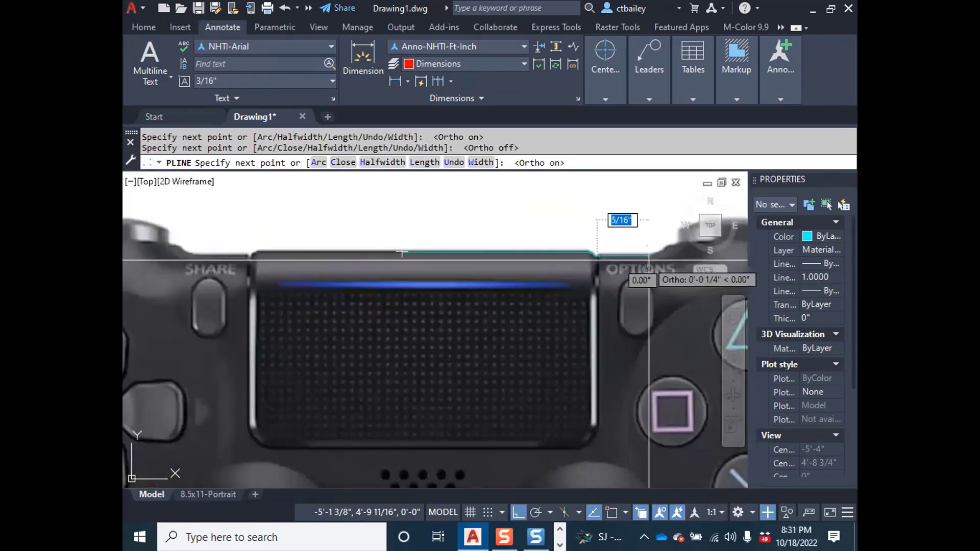
{"action": "key", "text": "F8"}
Continue the polyline with two arcs, ortho off, following the curve from the OPTIONS edge up to the base of the right shoulder button.
{"action": "type", "text": "a"}
{"action": "key", "text": "Return"}
{"action": "scroll", "coordinate": [649, 257], "scroll_direction": "down", "scroll_amount": 2}
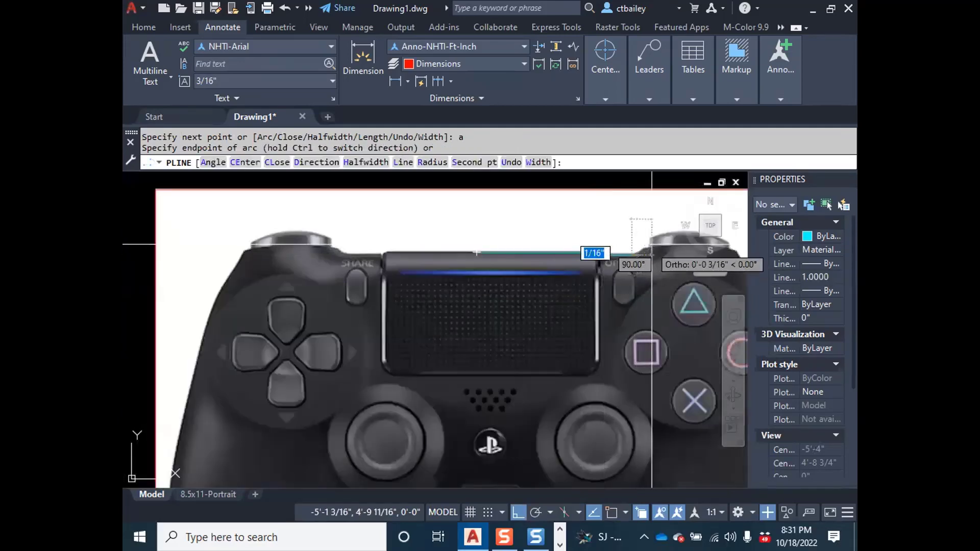
{"action": "key", "text": "F8"}
{"action": "scroll", "coordinate": [655, 253], "scroll_direction": "up", "scroll_amount": 4}
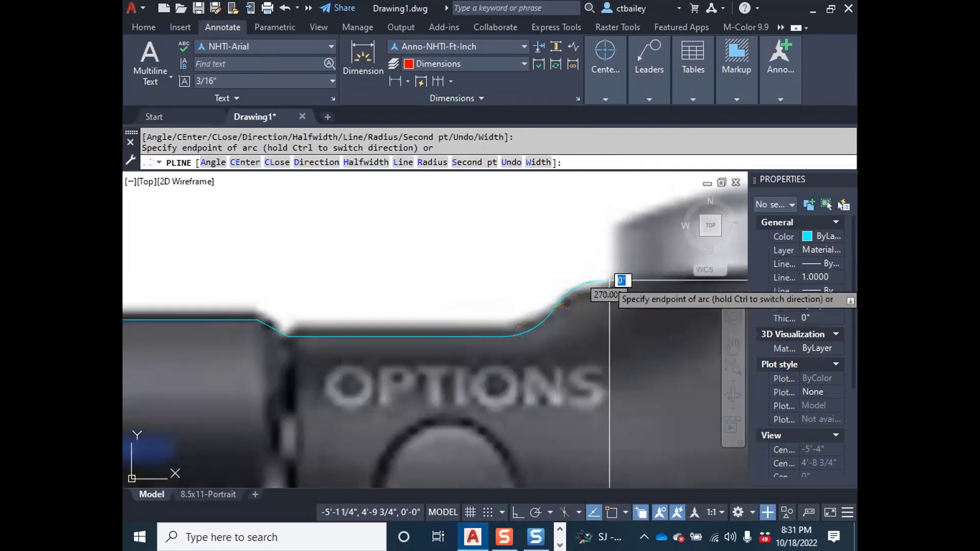
Add a short vertical straight segment up the left side of the right shoulder button.
{"action": "type", "text": "l"}
{"action": "key", "text": "Return"}
{"action": "left_click", "coordinate": [608, 228]}
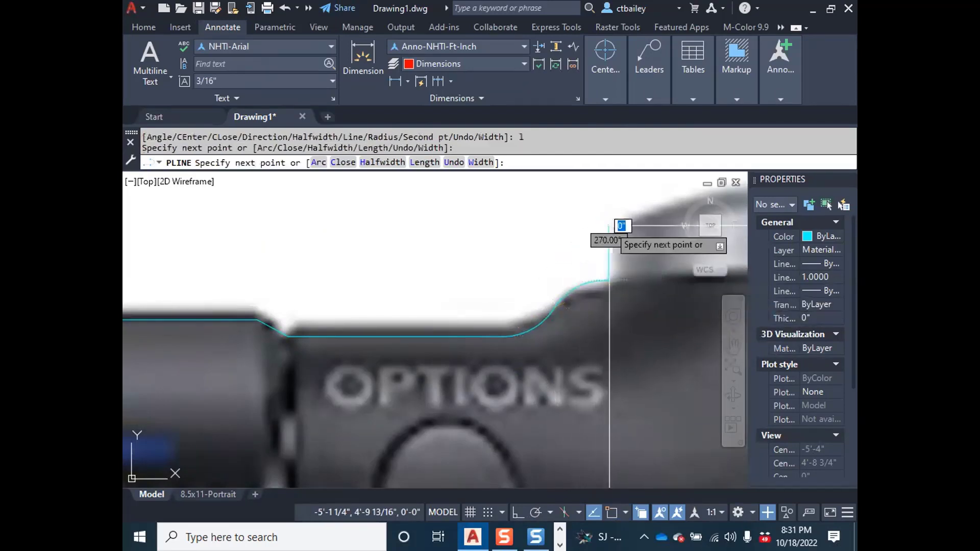
Add an arc segment spanning about 11/16" from the shoulder button's left side across to its right side.
{"action": "type", "text": "a"}
{"action": "key", "text": "Return"}
{"action": "scroll", "coordinate": [664, 250], "scroll_direction": "down", "scroll_amount": 5}
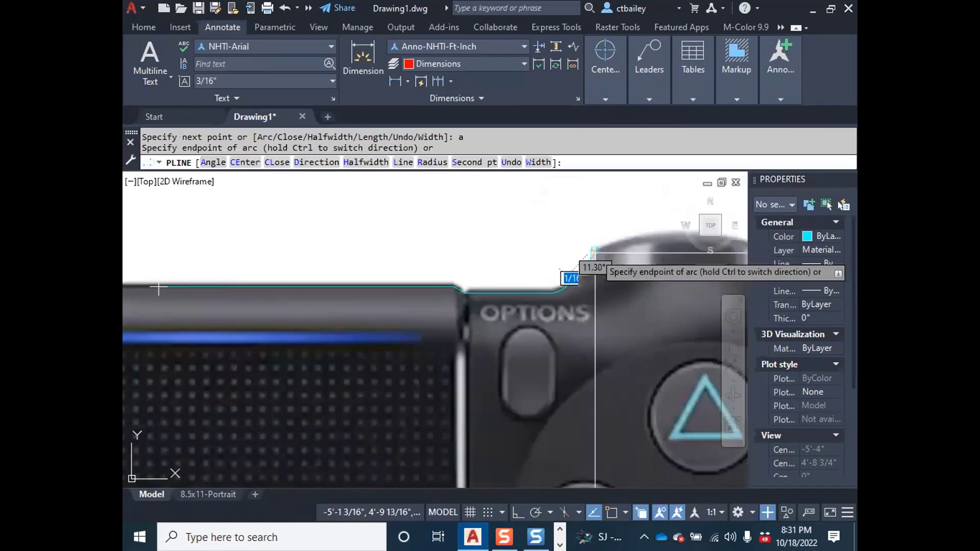
{"action": "scroll", "coordinate": [675, 245], "scroll_direction": "up", "scroll_amount": 1}
{"action": "scroll", "coordinate": [675, 245], "scroll_direction": "down", "scroll_amount": 5}
{"action": "scroll", "coordinate": [591, 265], "scroll_direction": "up", "scroll_amount": 5}
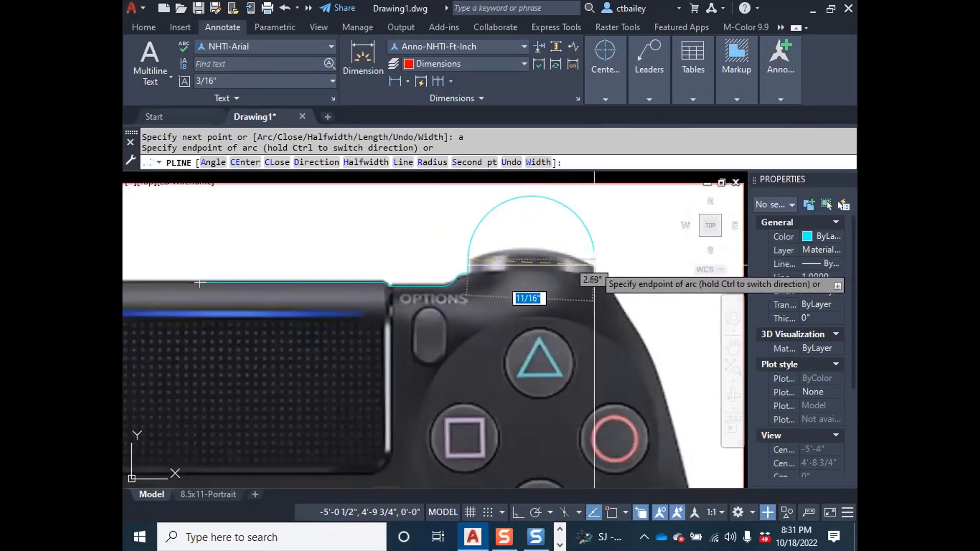
{"action": "left_click", "coordinate": [592, 265]}
Add a short vertical straight segment down the shoulder button's right side with ortho on, and finish the polyline.
{"action": "type", "text": "l"}
{"action": "key", "text": "Return"}
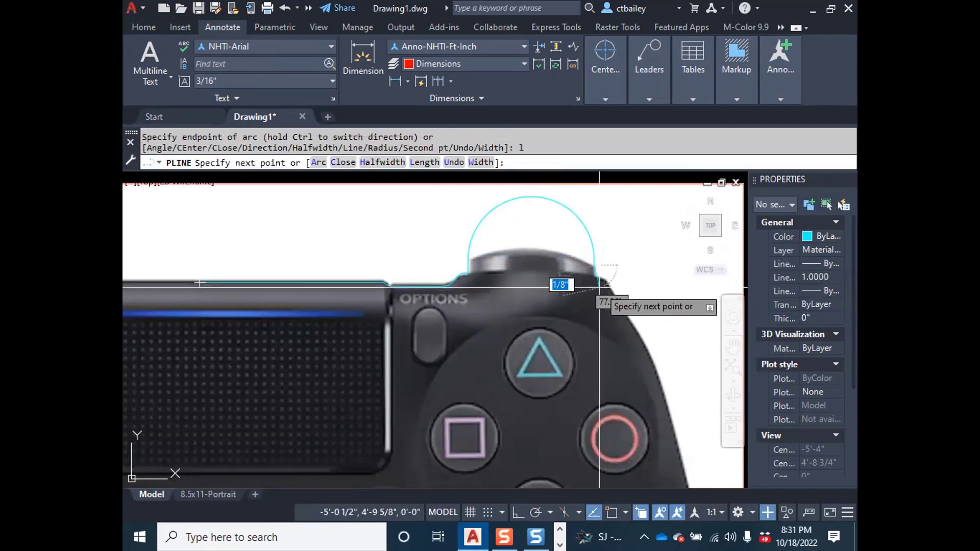
{"action": "key", "text": "F8"}
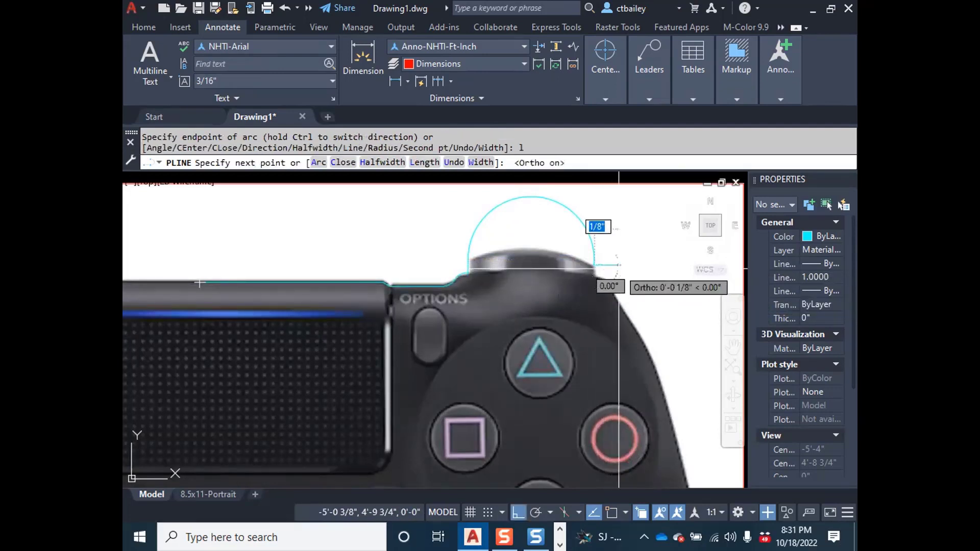
{"action": "scroll", "coordinate": [618, 273], "scroll_direction": "up", "scroll_amount": 2}
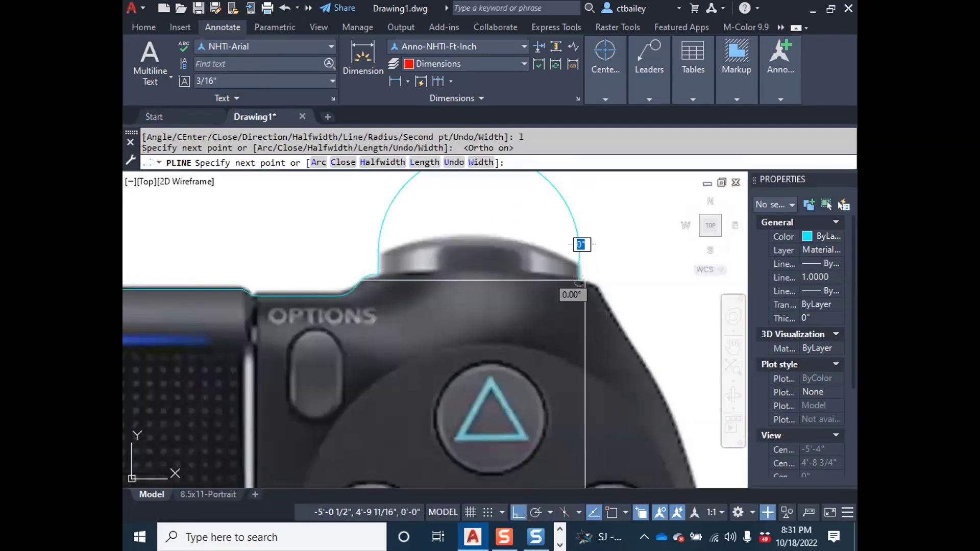
{"action": "key", "text": "Return"}
{"action": "scroll", "coordinate": [587, 313], "scroll_direction": "down", "scroll_amount": 2}
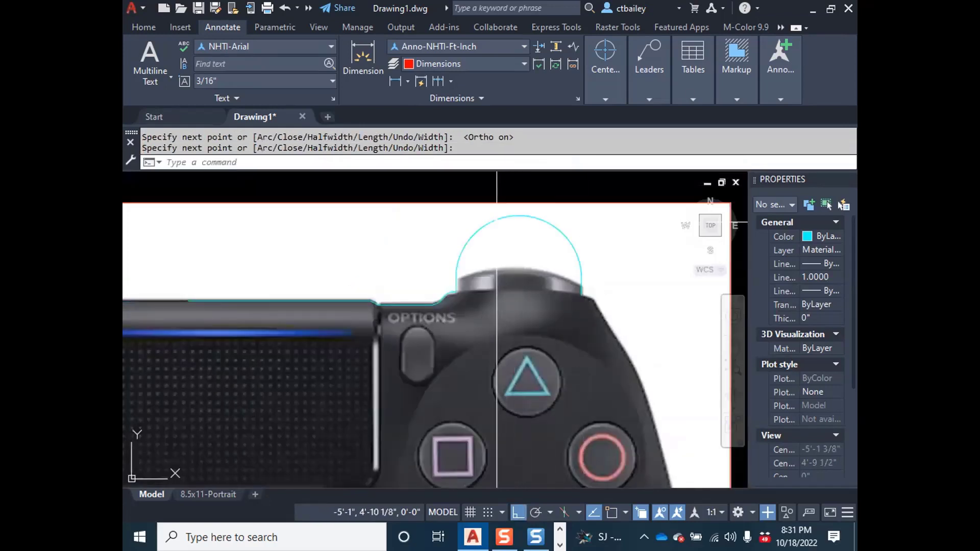
Stretch the large arc's midpoint straight down about 5/16" so it follows the shoulder button's top edge, and clear the selection.
{"action": "left_click", "coordinate": [488, 229]}
{"action": "left_click", "coordinate": [453, 230]}
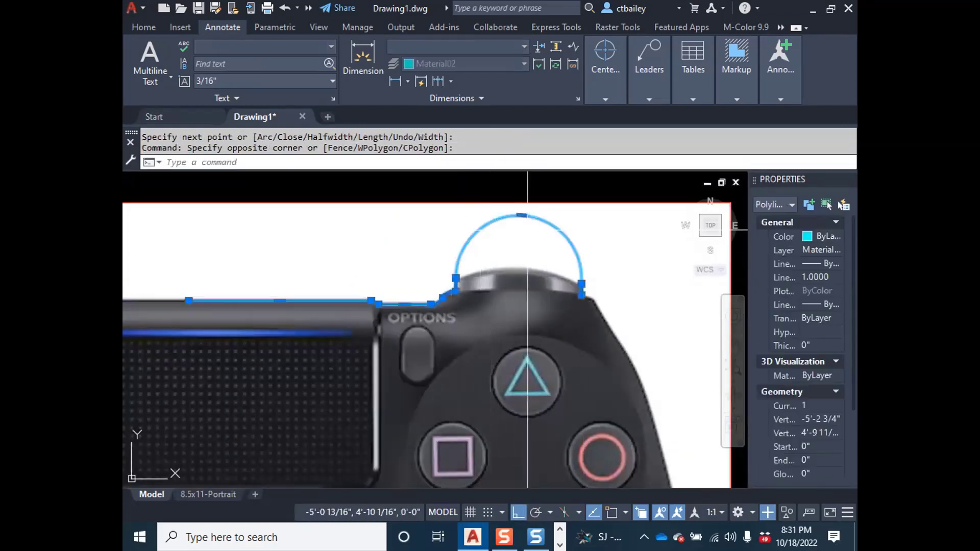
{"action": "left_click", "coordinate": [521, 214]}
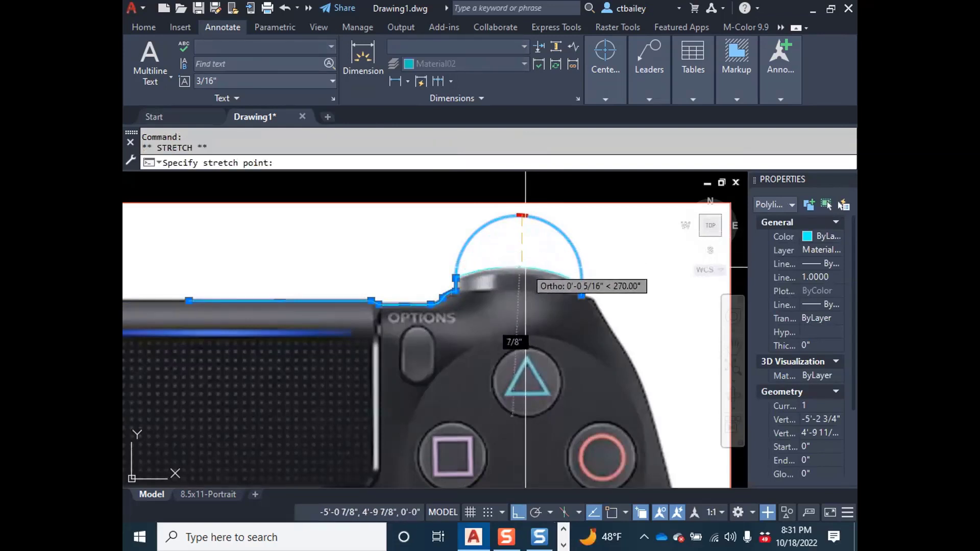
{"action": "left_click", "coordinate": [520, 267]}
{"action": "key", "text": "Escape"}
{"action": "key", "text": "Escape"}
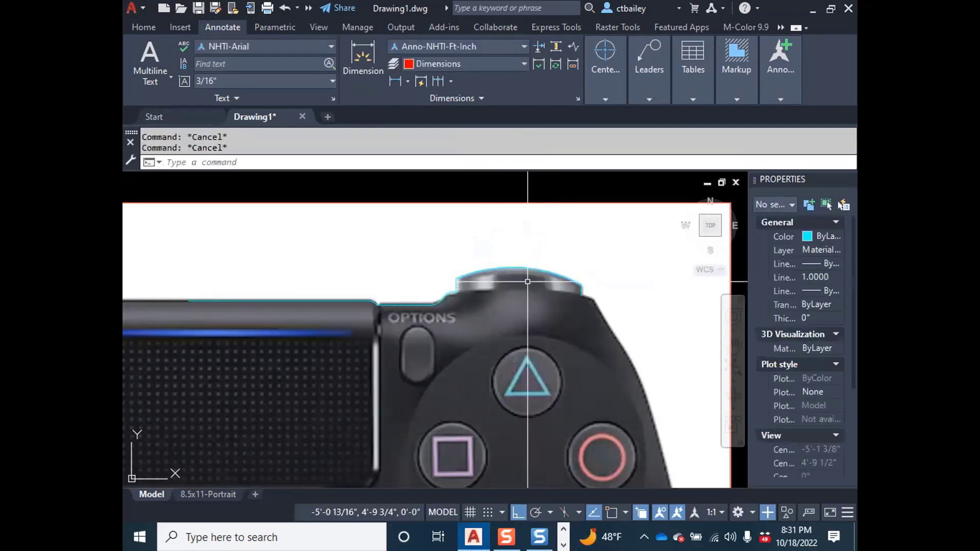
{"action": "scroll", "coordinate": [529, 306], "scroll_direction": "up", "scroll_amount": 3}
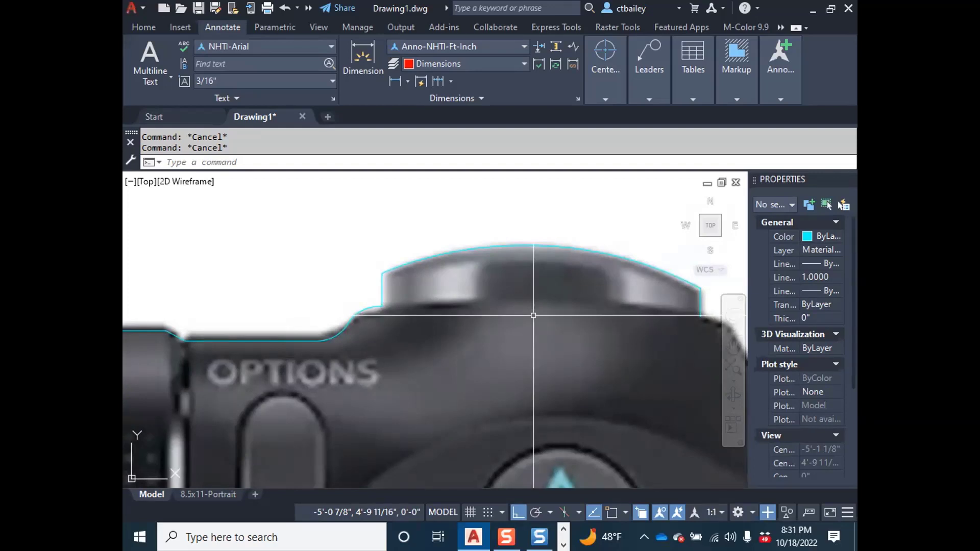
Add a radius dimension to the small concave arc above the OPTIONS label.
{"action": "scroll", "coordinate": [277, 340], "scroll_direction": "up", "scroll_amount": 3}
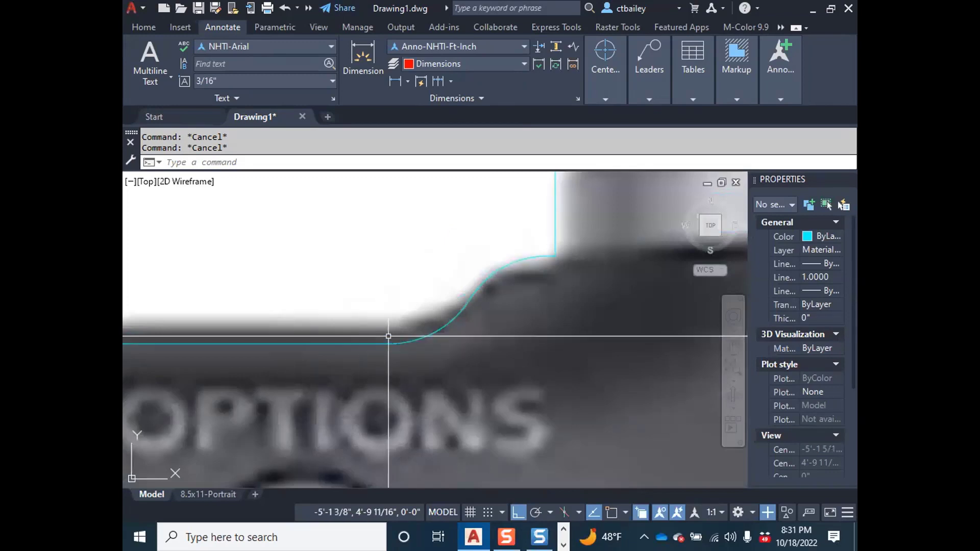
{"action": "scroll", "coordinate": [389, 335], "scroll_direction": "down", "scroll_amount": 3}
{"action": "scroll", "coordinate": [404, 329], "scroll_direction": "down", "scroll_amount": 4}
{"action": "scroll", "coordinate": [338, 329], "scroll_direction": "up", "scroll_amount": 4}
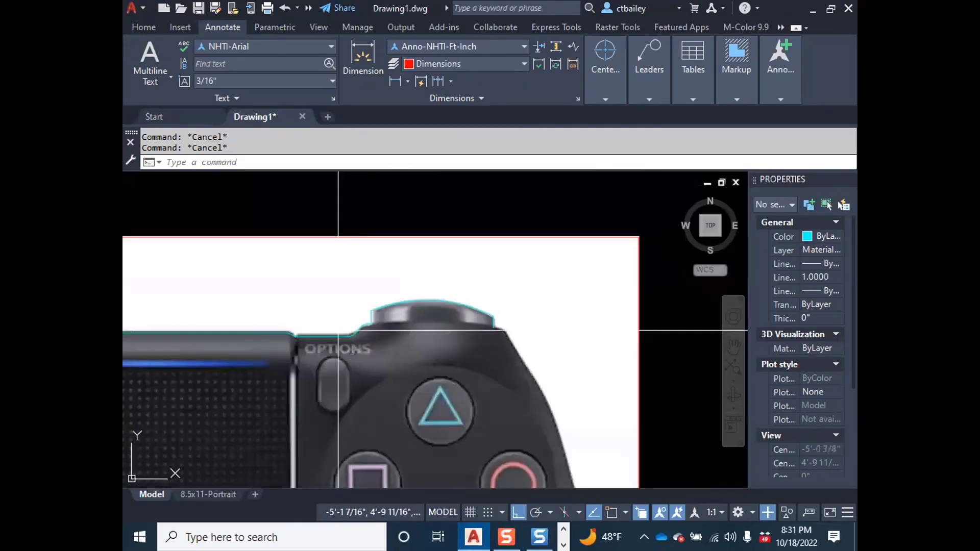
{"action": "scroll", "coordinate": [338, 329], "scroll_direction": "down", "scroll_amount": 2}
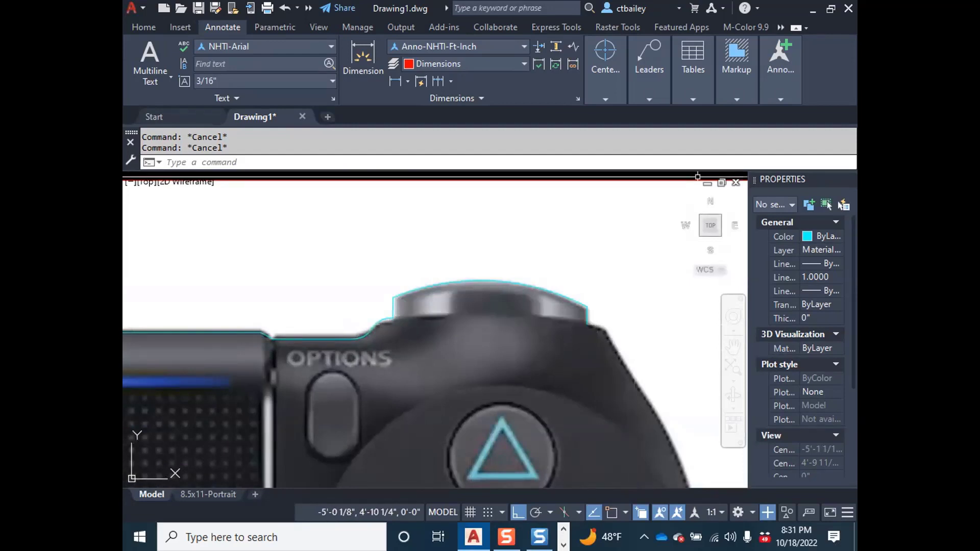
{"action": "scroll", "coordinate": [386, 325], "scroll_direction": "up", "scroll_amount": 2}
{"action": "scroll", "coordinate": [337, 353], "scroll_direction": "up", "scroll_amount": 4}
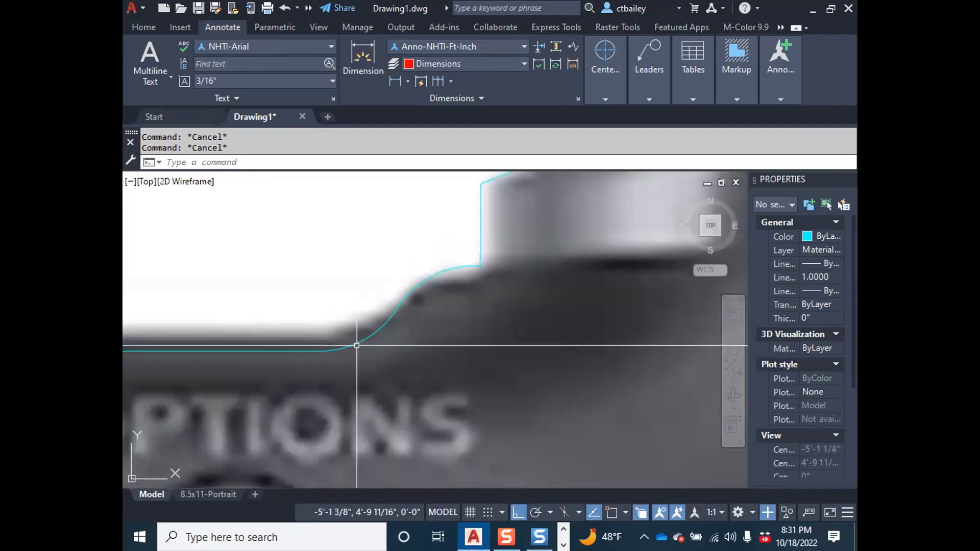
{"action": "left_click", "coordinate": [363, 57]}
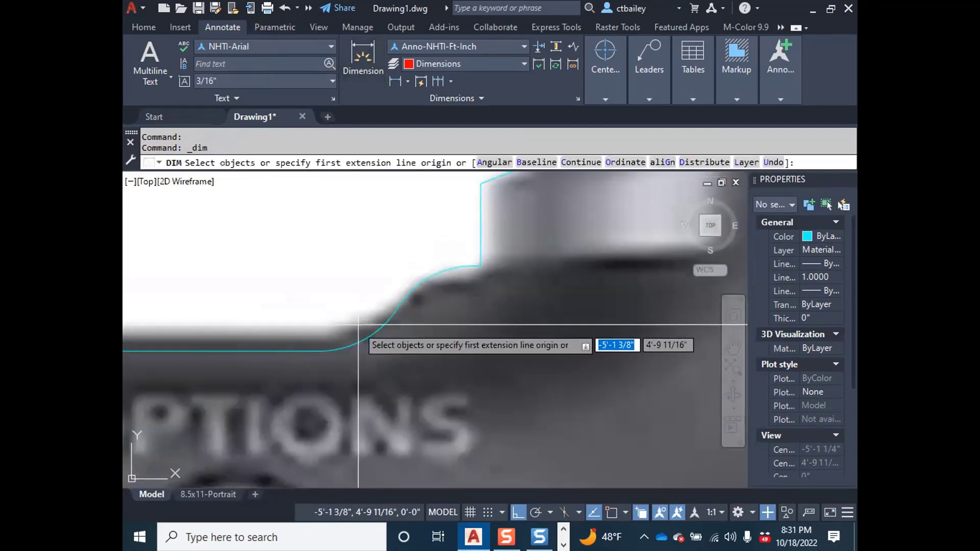
{"action": "left_click", "coordinate": [357, 347]}
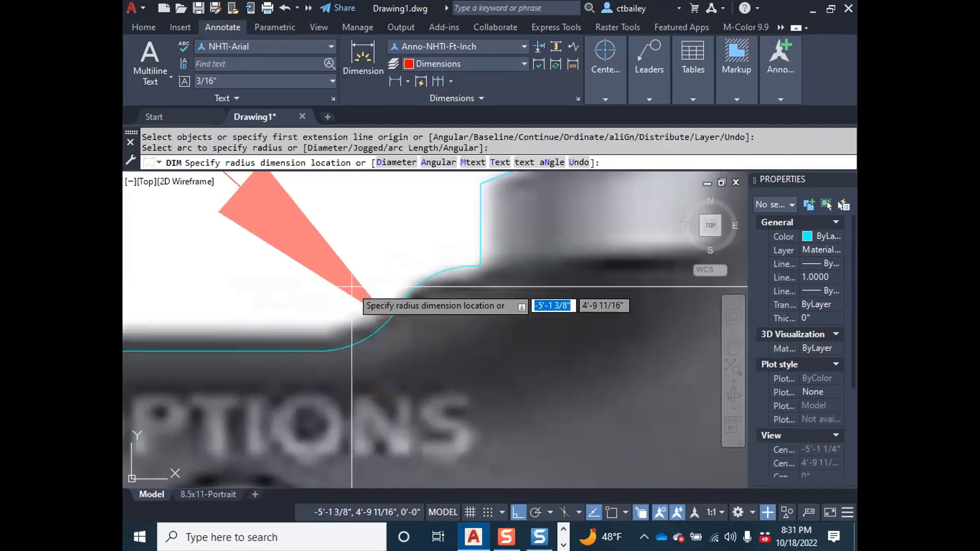
{"action": "left_click", "coordinate": [384, 347]}
{"action": "scroll", "coordinate": [383, 346], "scroll_direction": "down", "scroll_amount": 8}
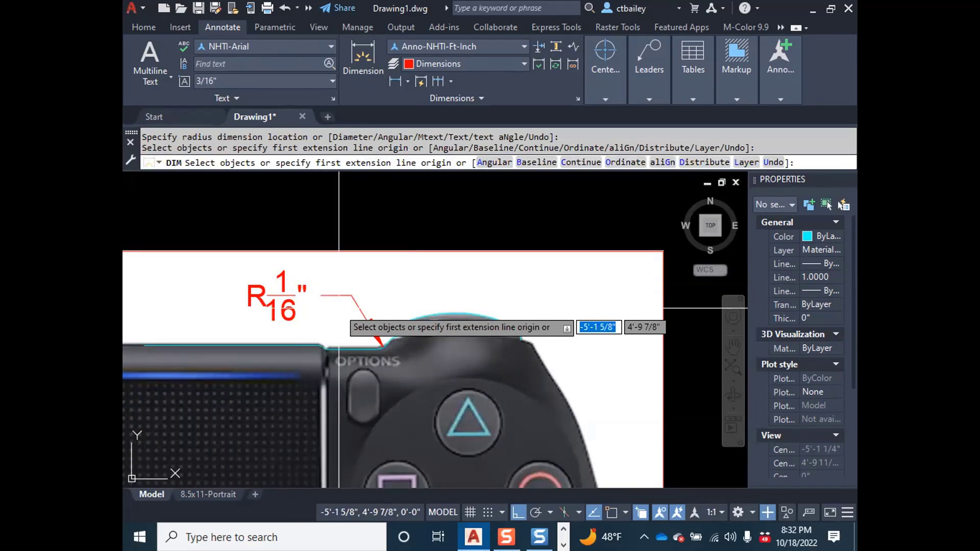
{"action": "key", "text": "Escape"}
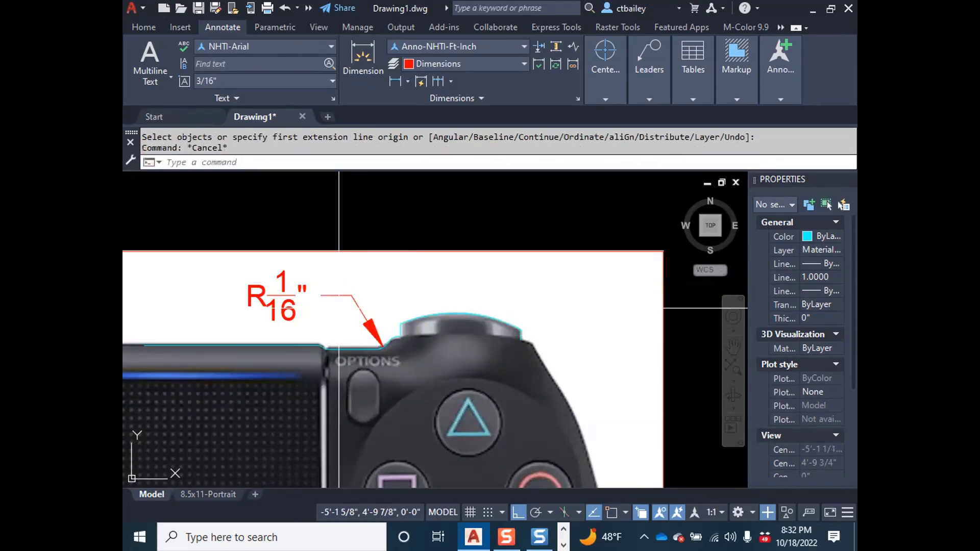
{"action": "type", "text": "unite"}
{"action": "key", "text": "Return"}
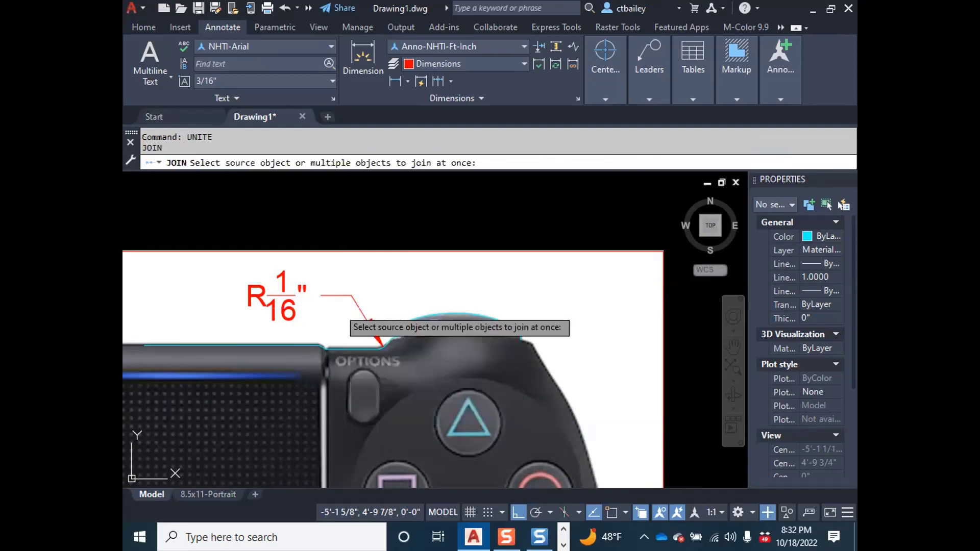
{"action": "key", "text": "Escape"}
{"action": "key", "text": "Escape"}
{"action": "type", "text": "uni"}
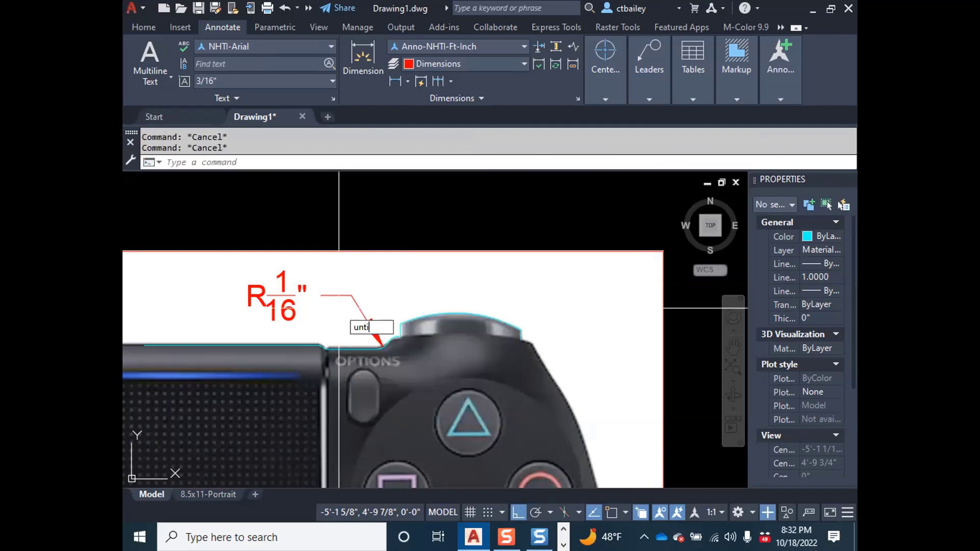
{"action": "key", "text": "Return"}
{"action": "key", "text": "Escape"}
{"action": "key", "text": "Escape"}
{"action": "key", "text": "Escape"}
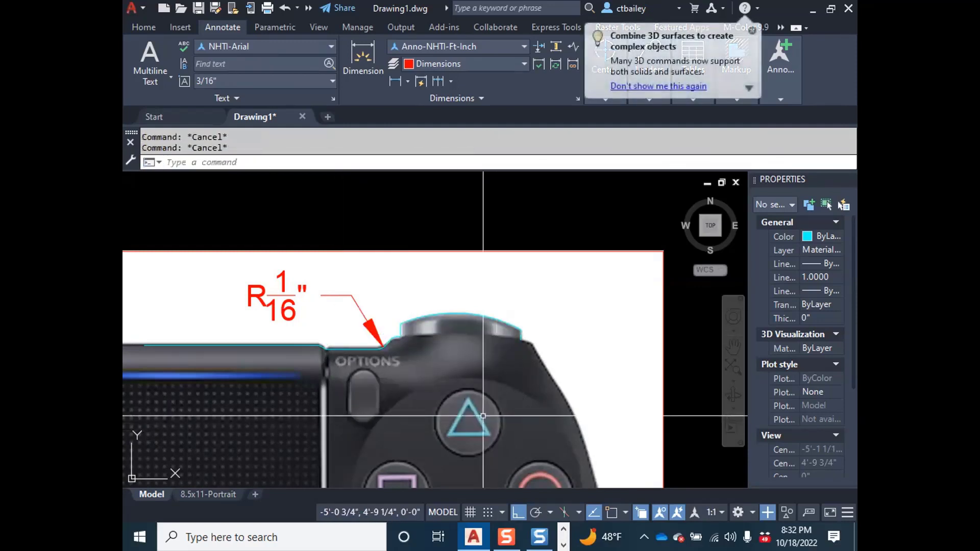
Set the drawing's architectural length precision to 0'-0 1/256".
{"action": "type", "text": "units"}
{"action": "key", "text": "Return"}
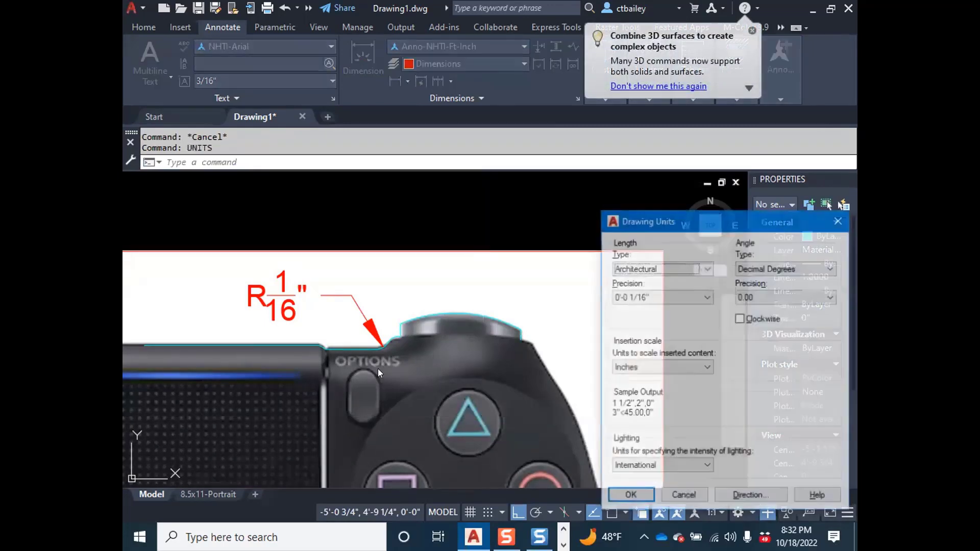
{"action": "left_click_drag", "start_coordinate": [653, 218], "coordinate": [262, 164]}
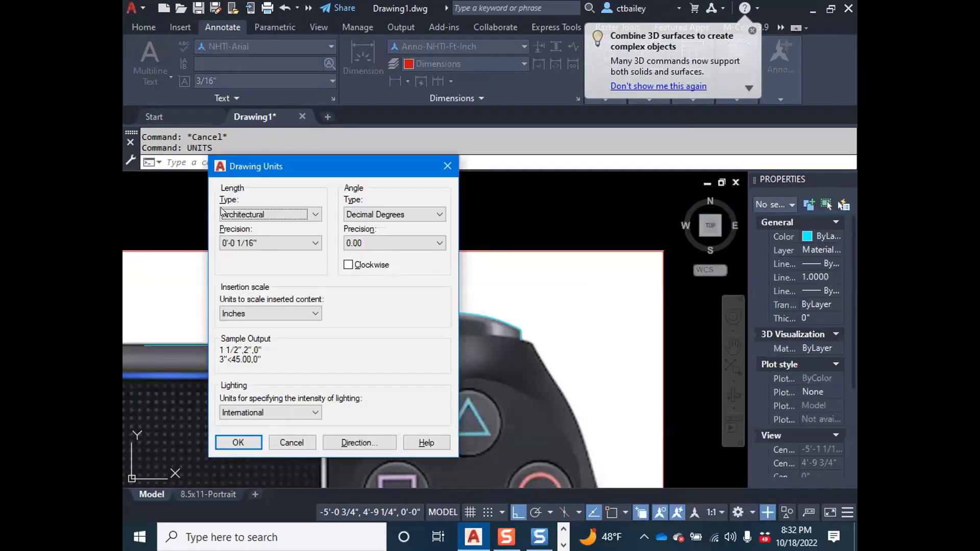
{"action": "left_click", "coordinate": [294, 243]}
{"action": "left_click", "coordinate": [276, 331]}
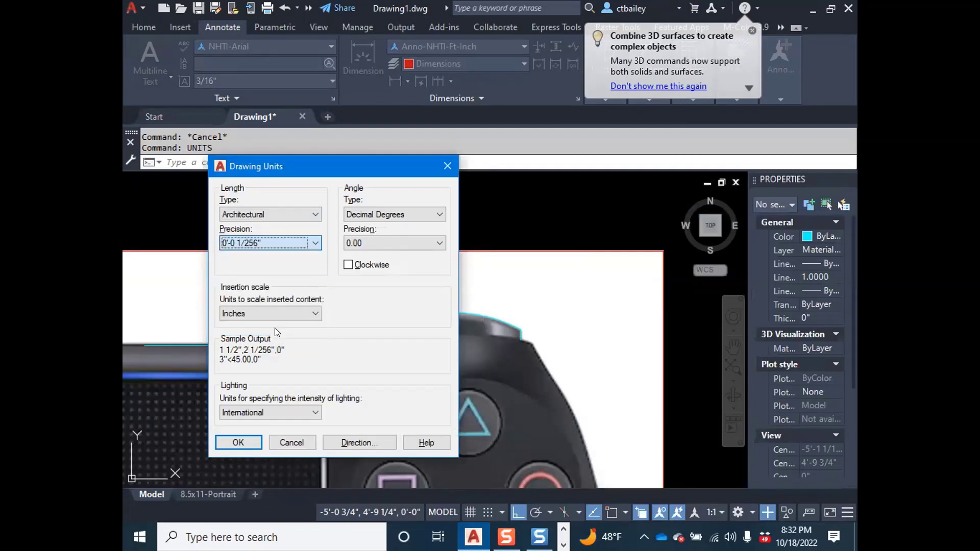
{"action": "left_click", "coordinate": [238, 441]}
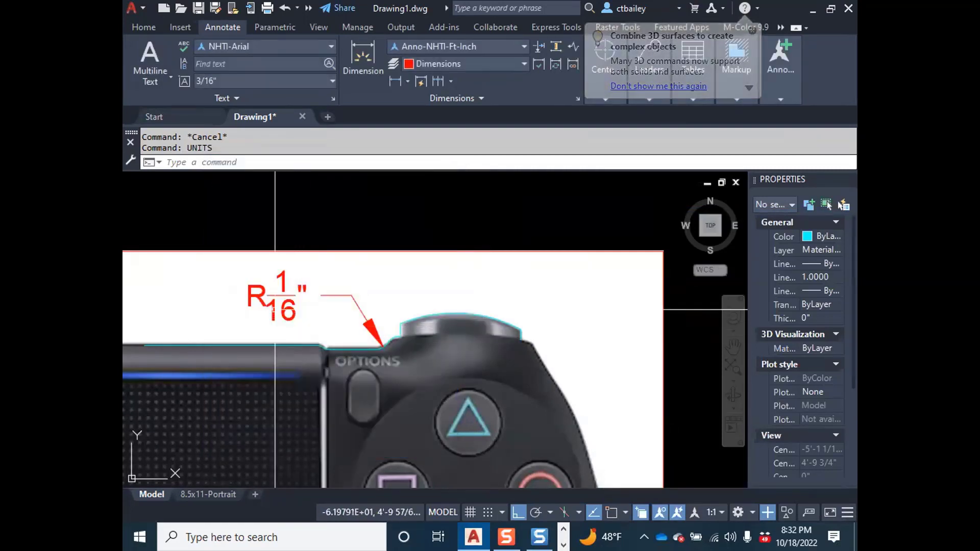
Add a radius dimension to the large arc along the right shoulder button's top edge.
{"action": "left_click", "coordinate": [367, 52]}
{"action": "scroll", "coordinate": [386, 347], "scroll_direction": "up", "scroll_amount": 2}
{"action": "left_click", "coordinate": [489, 295]}
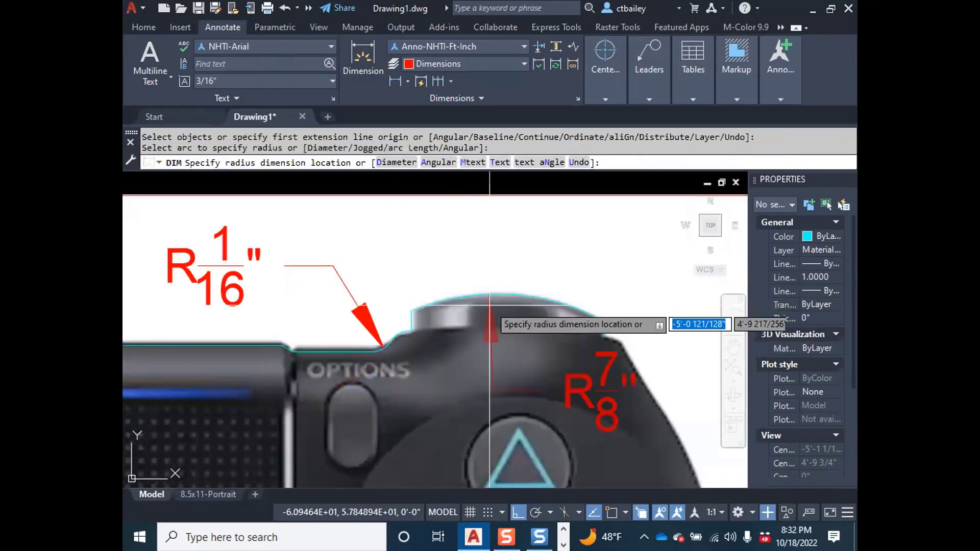
{"action": "left_click", "coordinate": [461, 374]}
{"action": "key", "text": "Escape"}
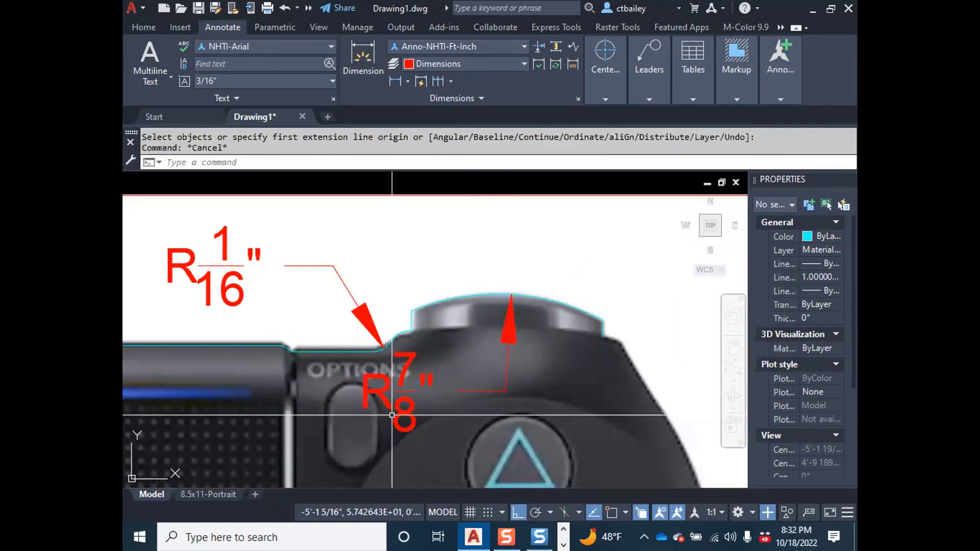
Move the large arc's radius dimension towards the arc's right end, and turn object snap on.
{"action": "left_click", "coordinate": [398, 391]}
{"action": "left_click", "coordinate": [398, 391]}
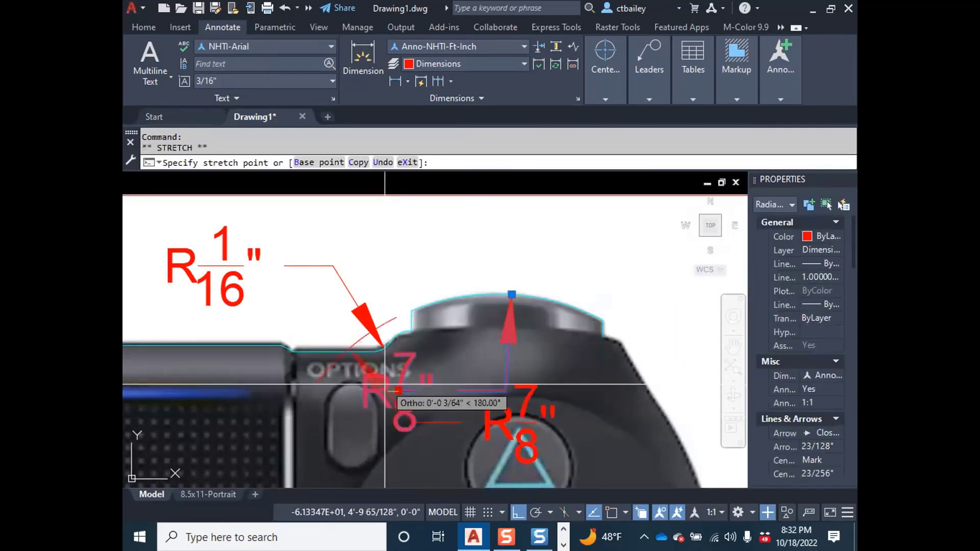
{"action": "scroll", "coordinate": [383, 380], "scroll_direction": "down", "scroll_amount": 2}
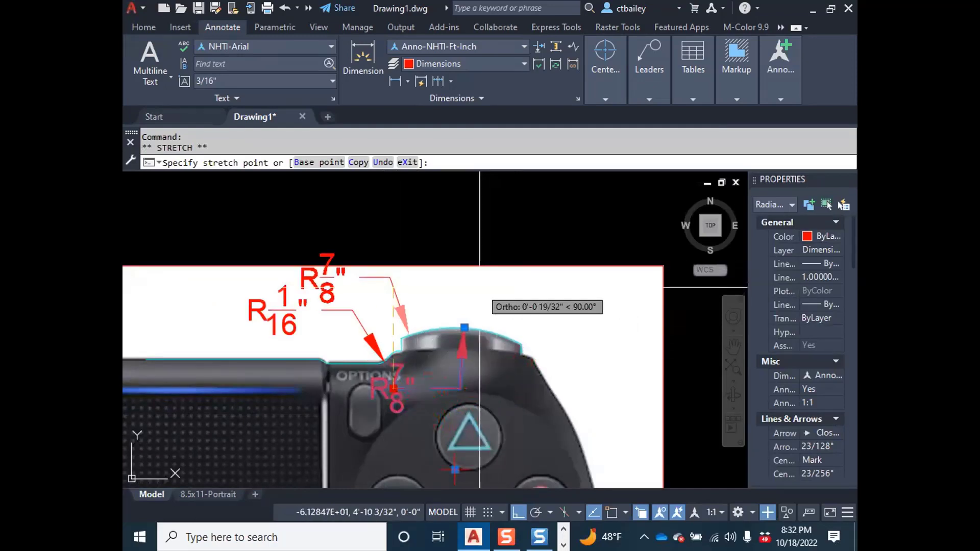
{"action": "key", "text": "F3"}
{"action": "key", "text": "Escape"}
{"action": "key", "text": "Escape"}
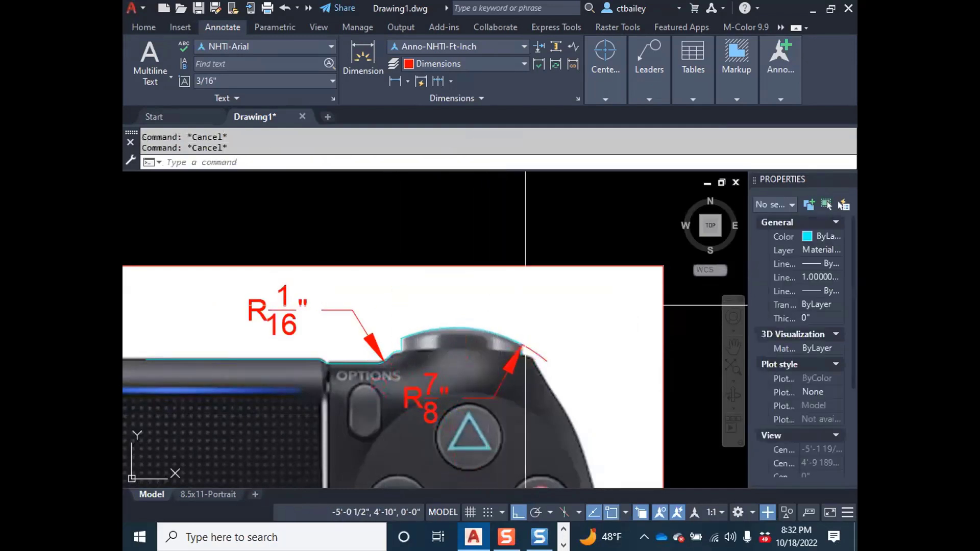
Delete the radius dimensions of the two arcs on the traced outline.
{"action": "scroll", "coordinate": [489, 261], "scroll_direction": "down", "scroll_amount": 5}
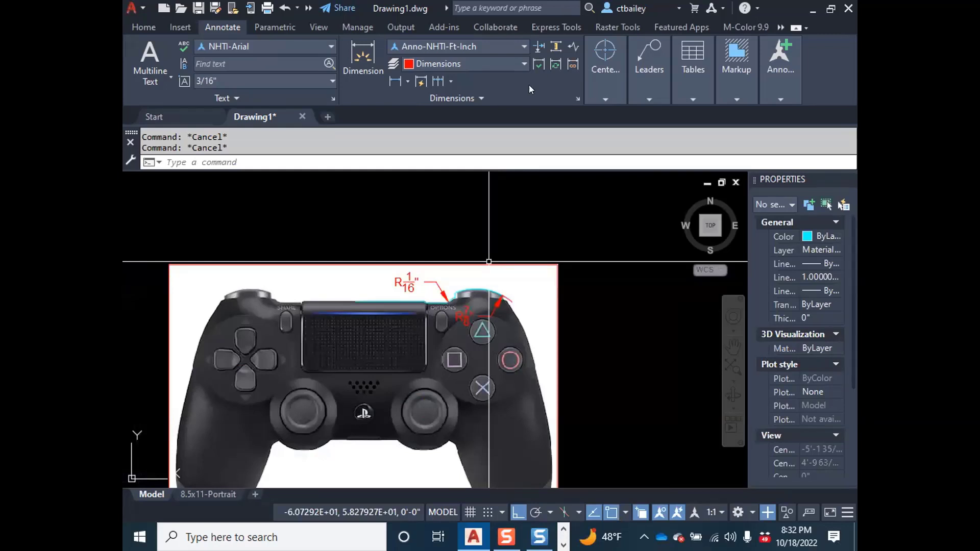
{"action": "left_click", "coordinate": [462, 313]}
{"action": "mouse_move", "coordinate": [464, 316]}
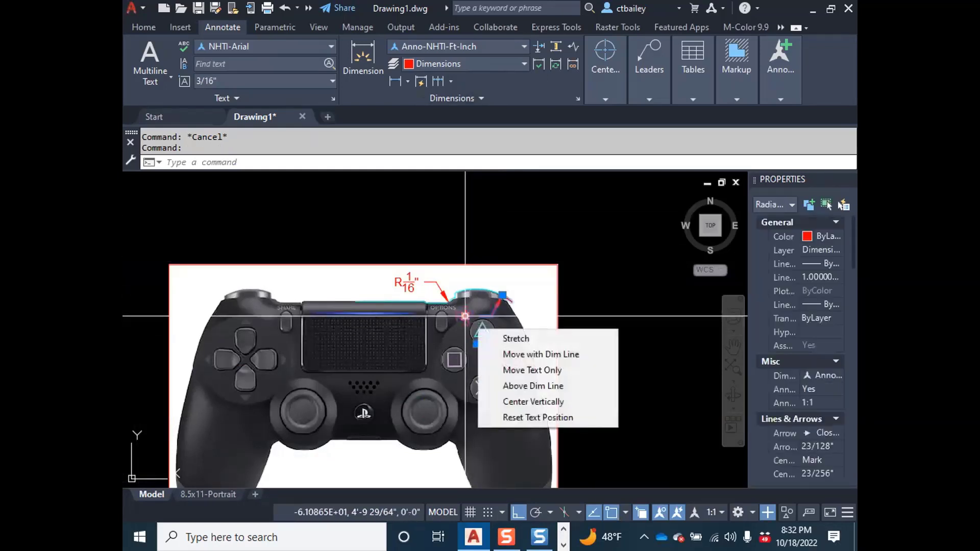
{"action": "key", "text": "Delete"}
{"action": "scroll", "coordinate": [464, 252], "scroll_direction": "down", "scroll_amount": 2}
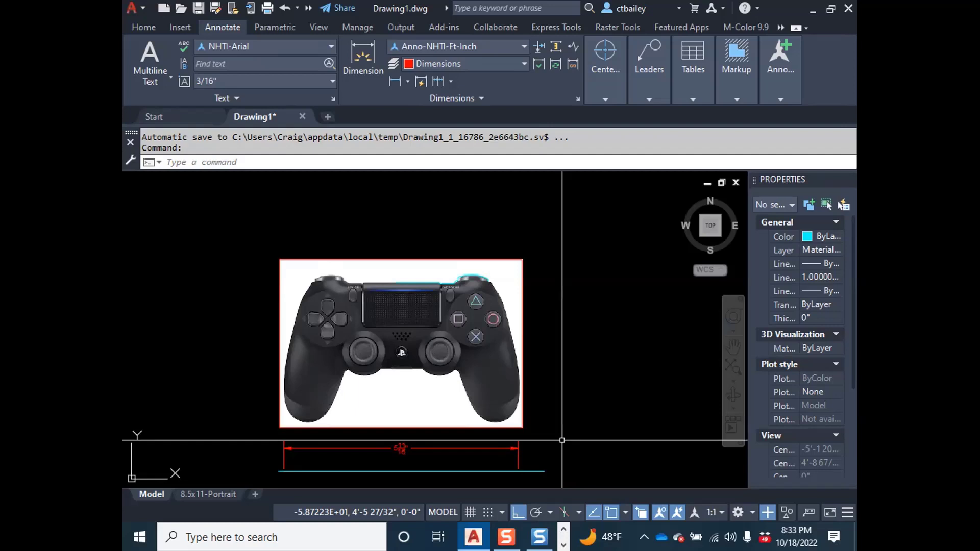
{"action": "key", "text": "Escape"}
Erase the controller image together with its traced polyline, and detach the topview image from the drawing.
{"action": "left_click", "coordinate": [544, 181]}
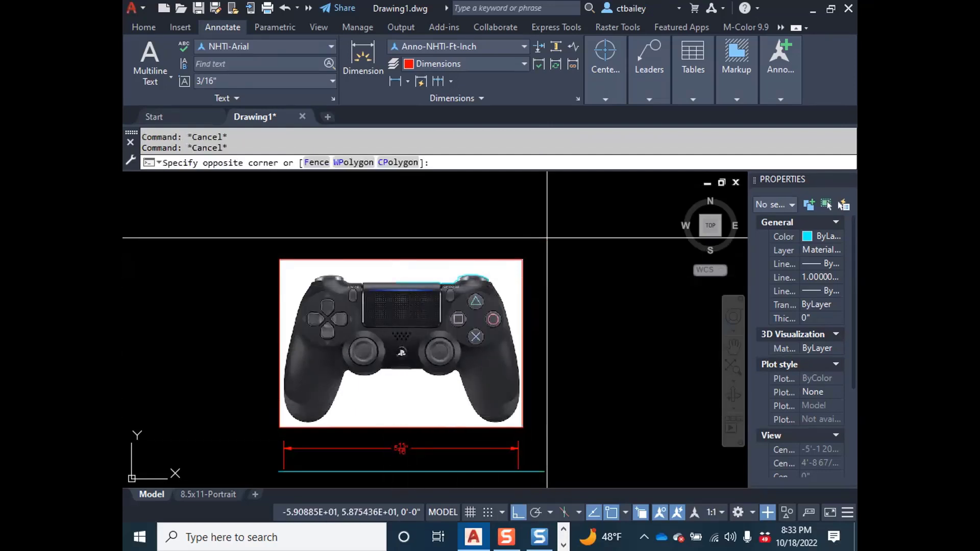
{"action": "left_click", "coordinate": [394, 350]}
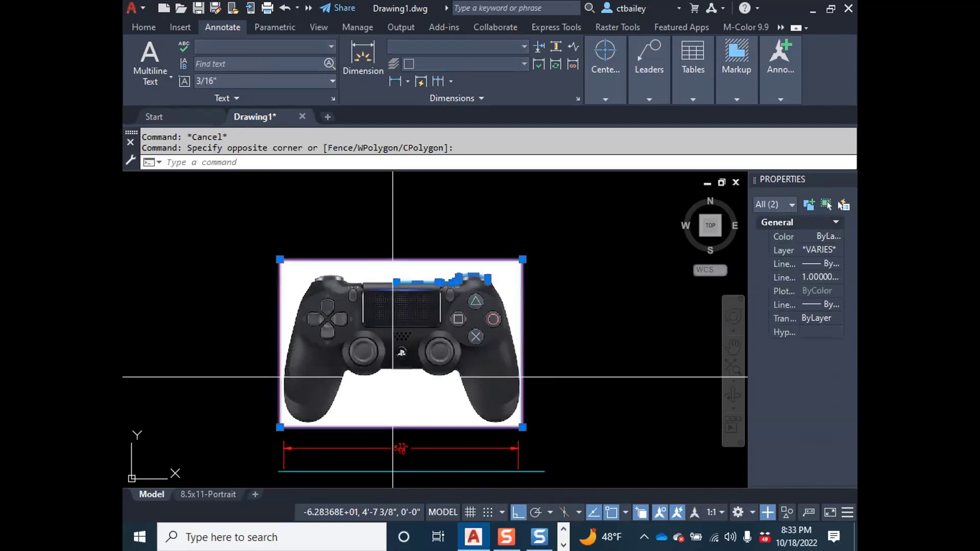
{"action": "key", "text": "Delete"}
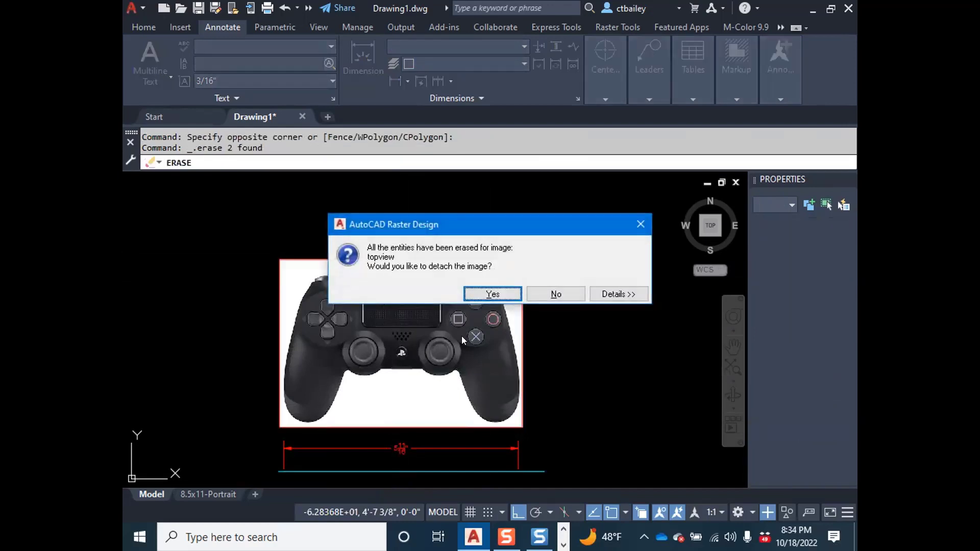
{"action": "left_click", "coordinate": [497, 295]}
Erase the remaining width dimension and the horizontal cyan line beneath it.
{"action": "scroll", "coordinate": [496, 297], "scroll_direction": "down", "scroll_amount": 4}
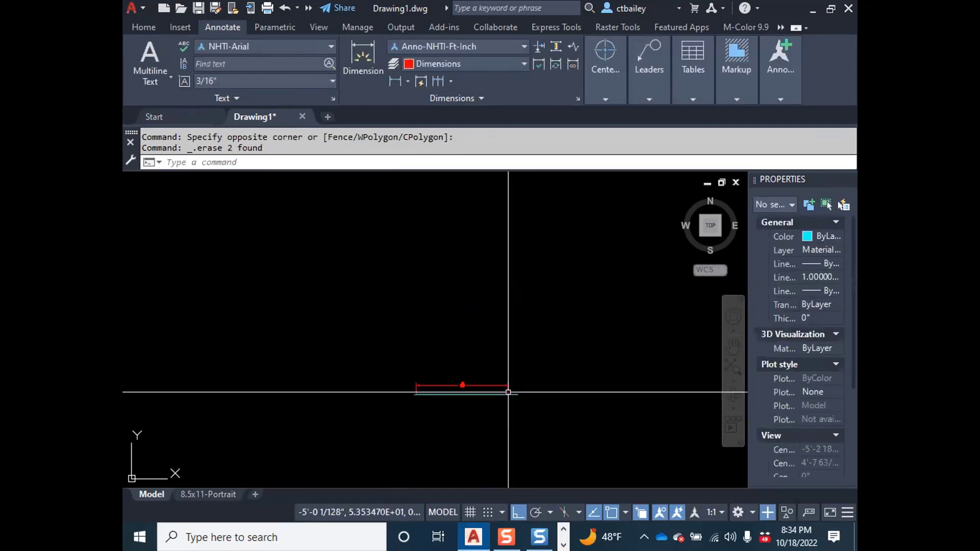
{"action": "left_click", "coordinate": [528, 415]}
{"action": "left_click", "coordinate": [398, 344]}
{"action": "key", "text": "Delete"}
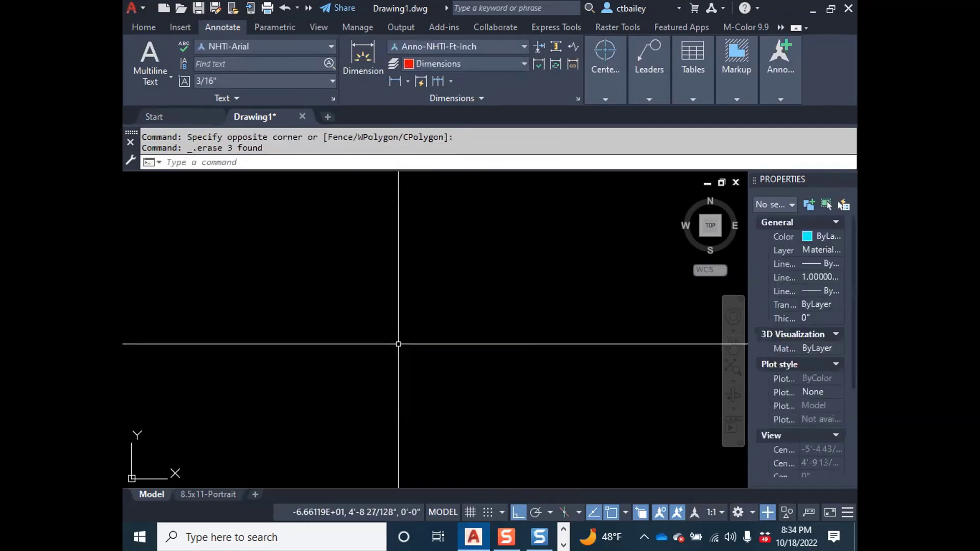
Zoom to the drawing's extents.
{"action": "type", "text": "z"}
{"action": "key", "text": "Return"}
{"action": "type", "text": "e"}
{"action": "key", "text": "Return"}
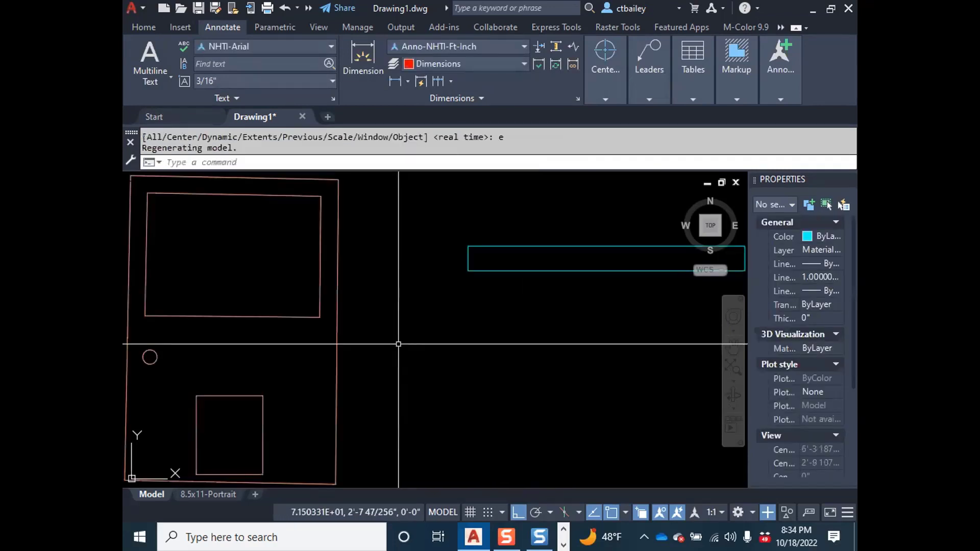